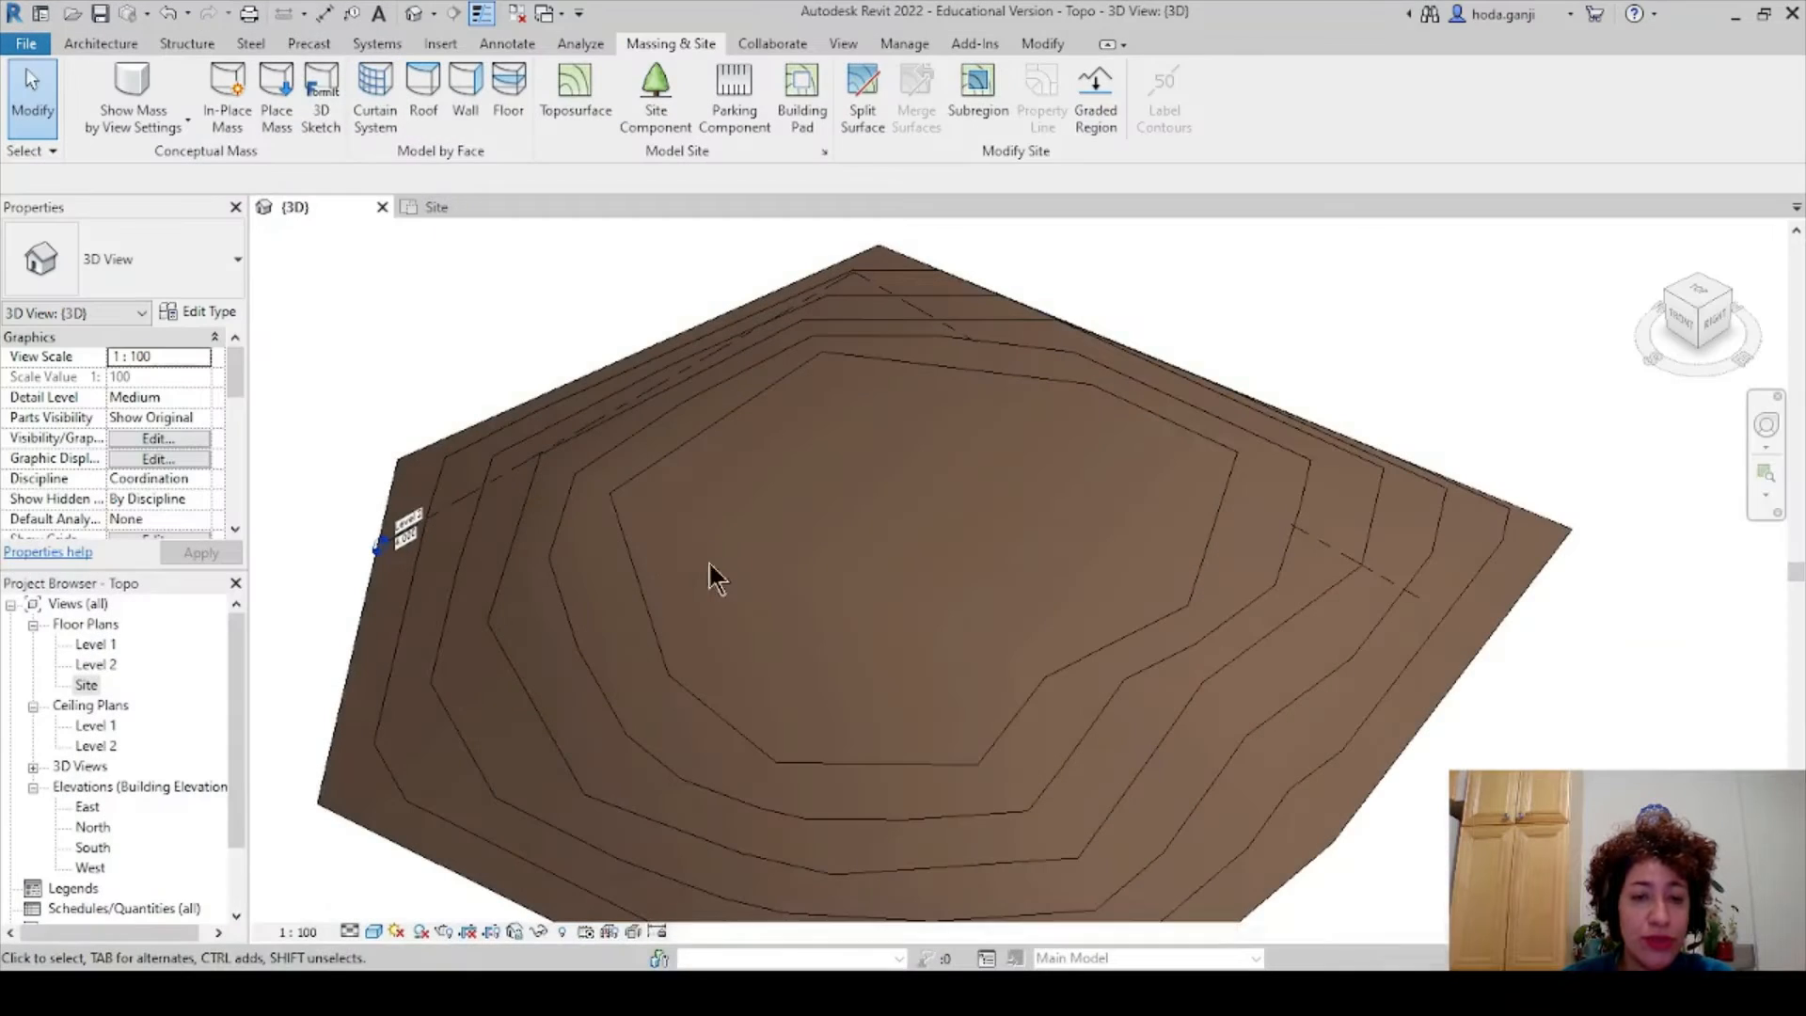
- Open the Site floor plan and tile it beside the 3D topography view with WT
scroll(666, 499, down, 1)
shift+middle_drag(818, 703, 758, 492)
click(442, 202)
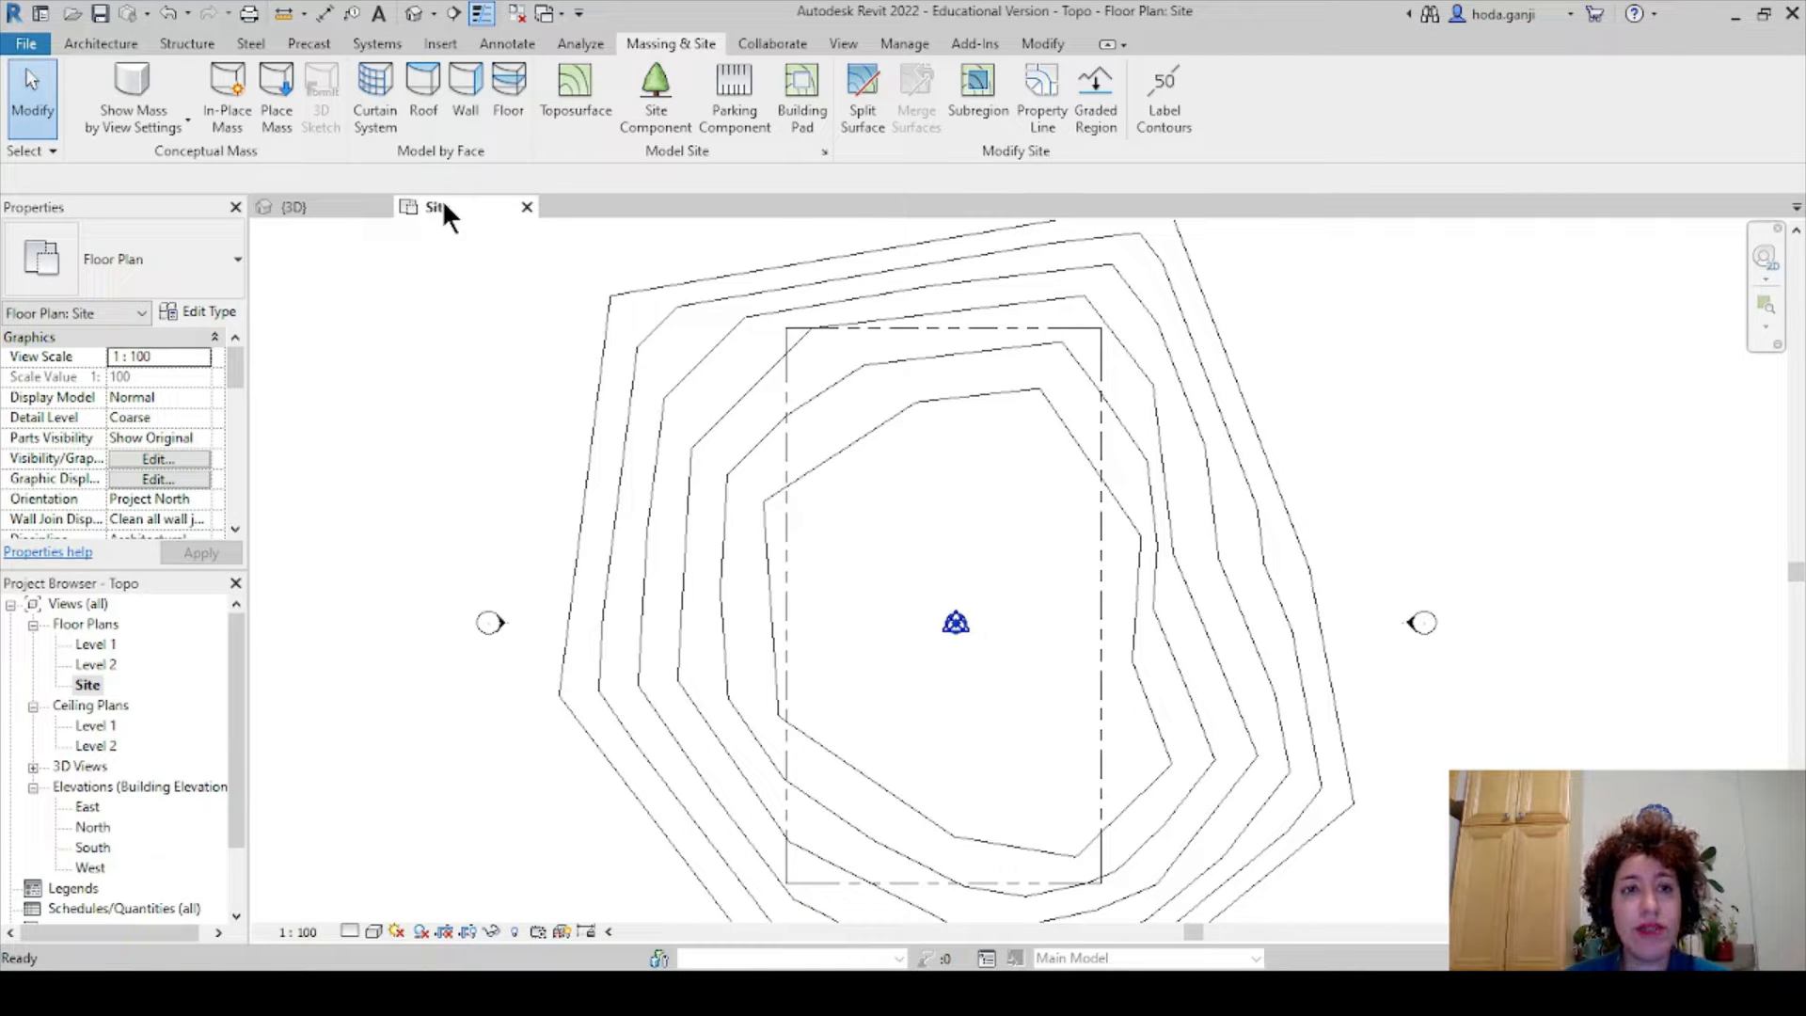
key(t)
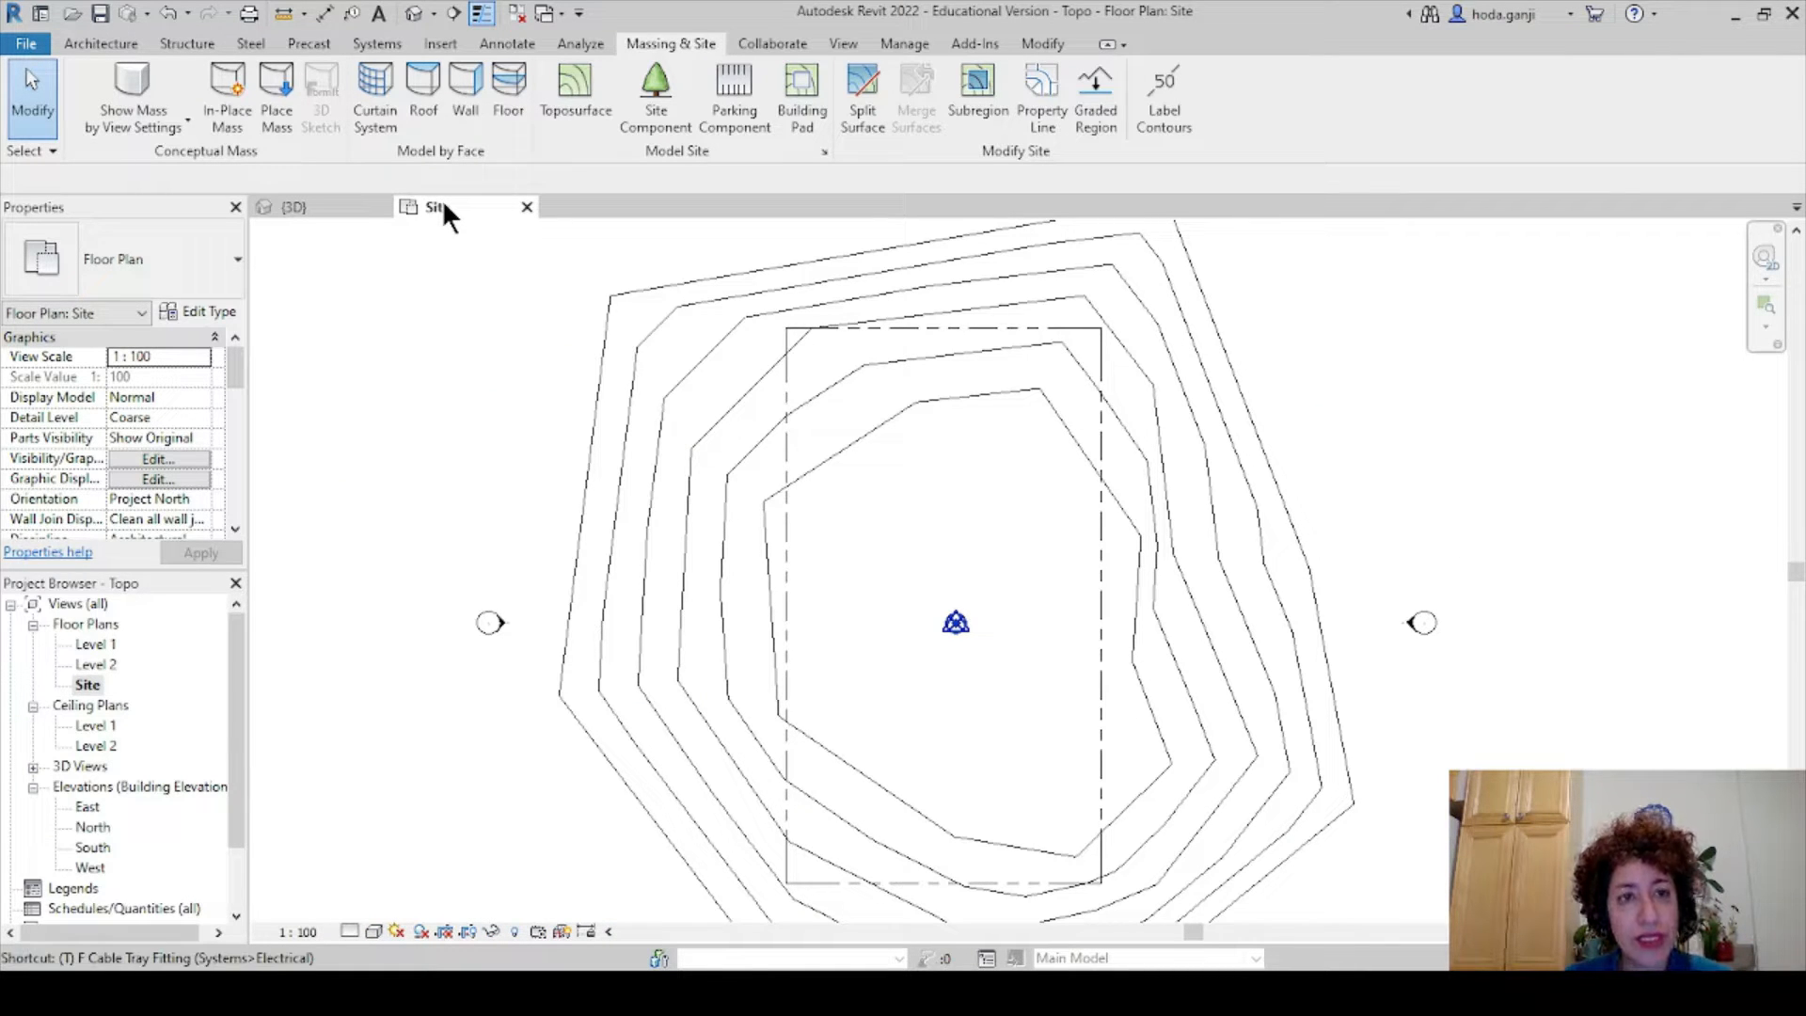
key(w)
key(t)
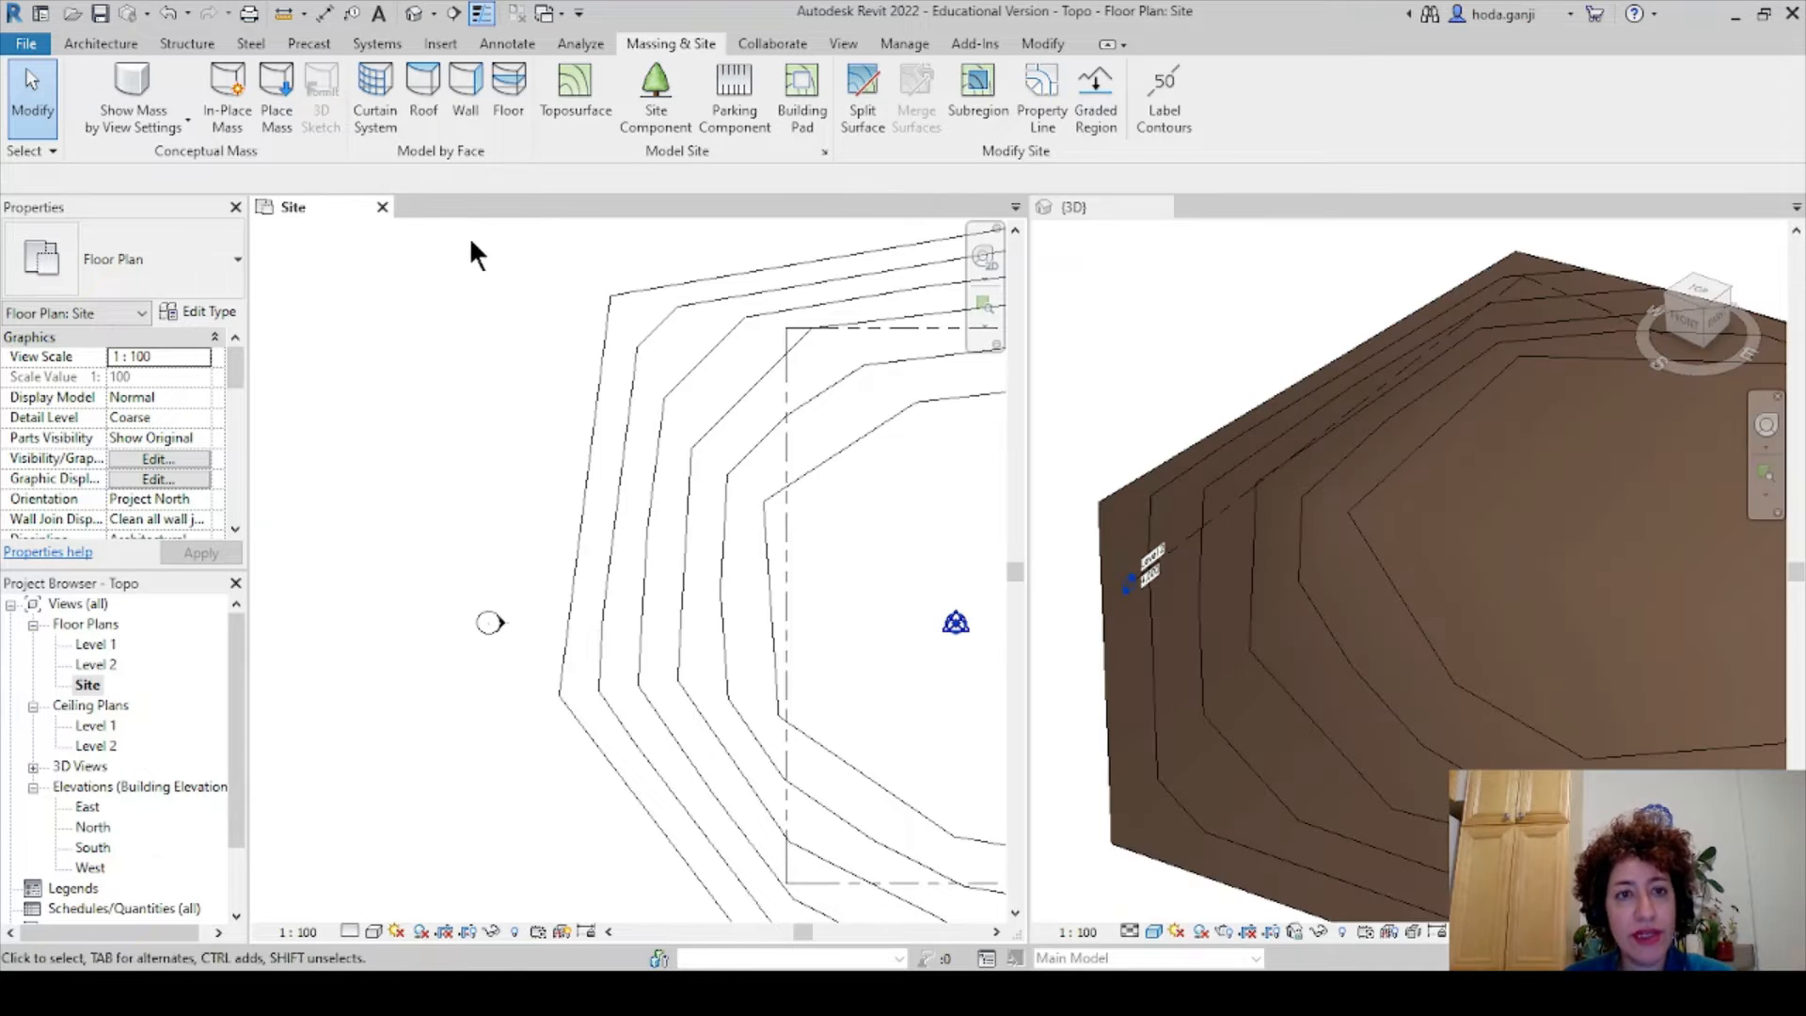
- Pan and zoom the Site plan to recenter the contours
scroll(524, 323, down, 2)
scroll(684, 494, down, 1)
middle_drag(719, 511, 563, 514)
scroll(895, 531, up, 2)
scroll(1279, 557, down, 3)
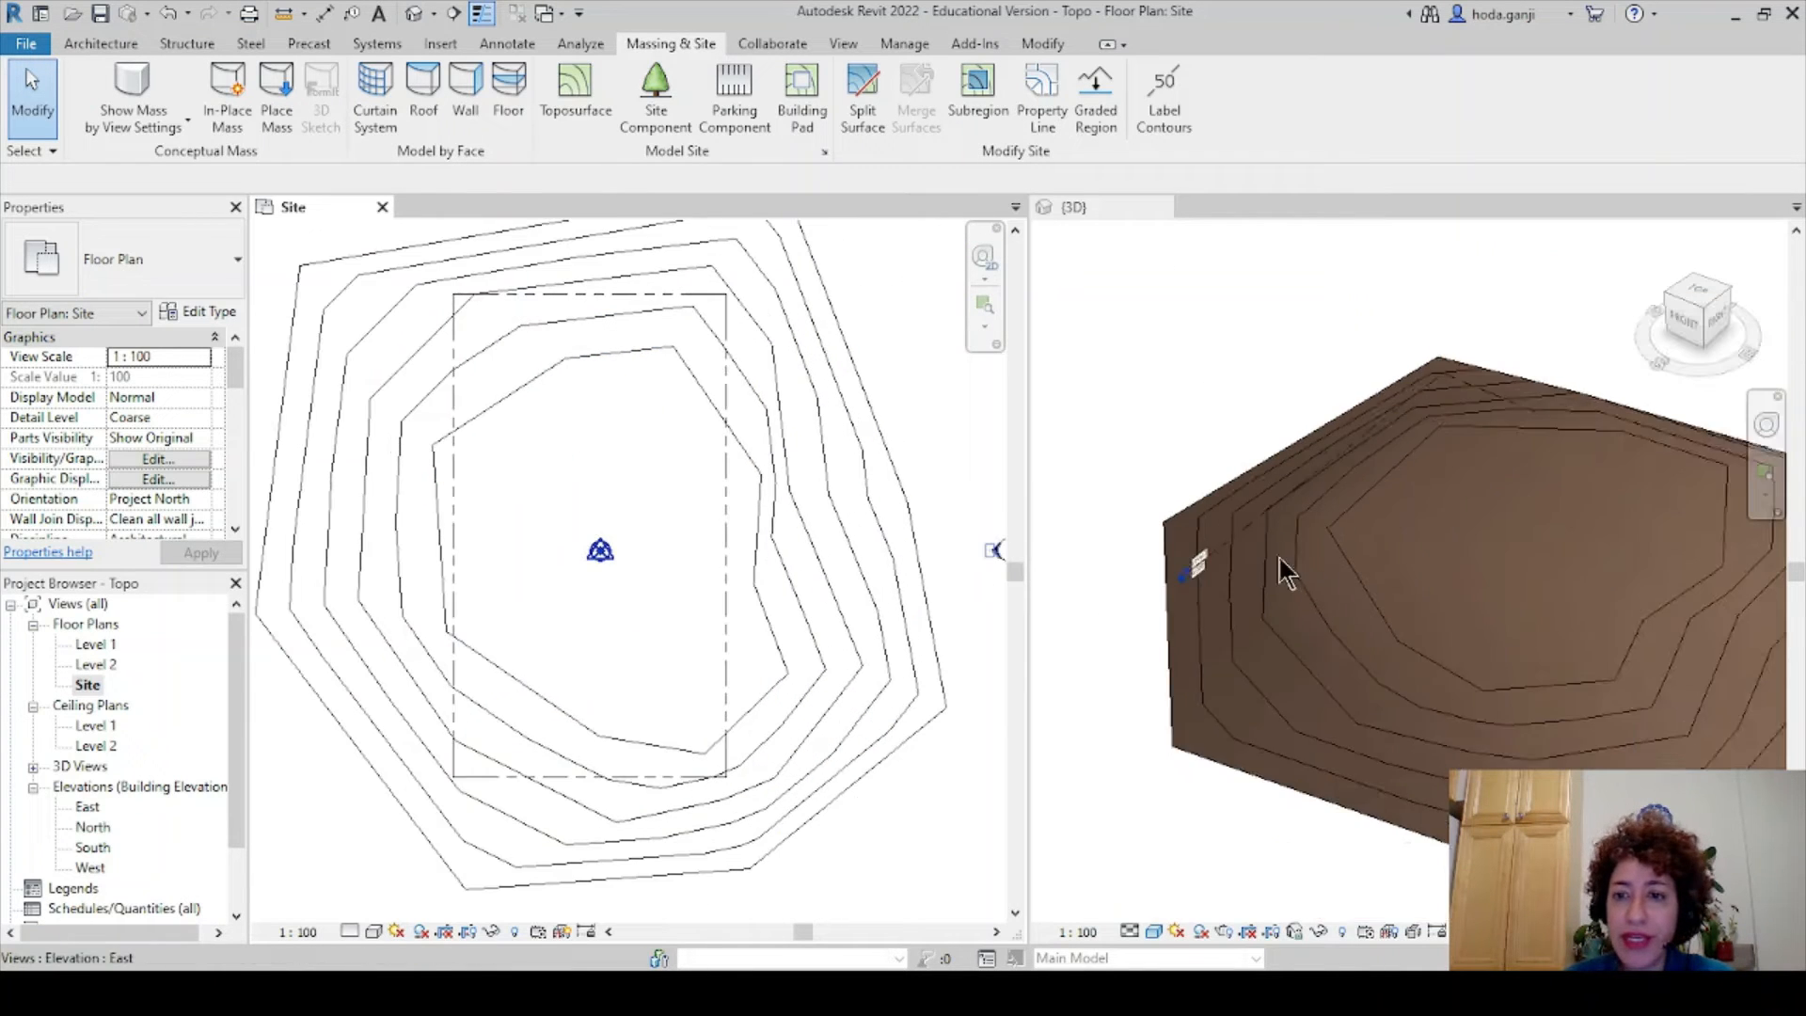
scroll(1279, 557, down, 1)
scroll(1696, 586, up, 1)
scroll(520, 373, up, 1)
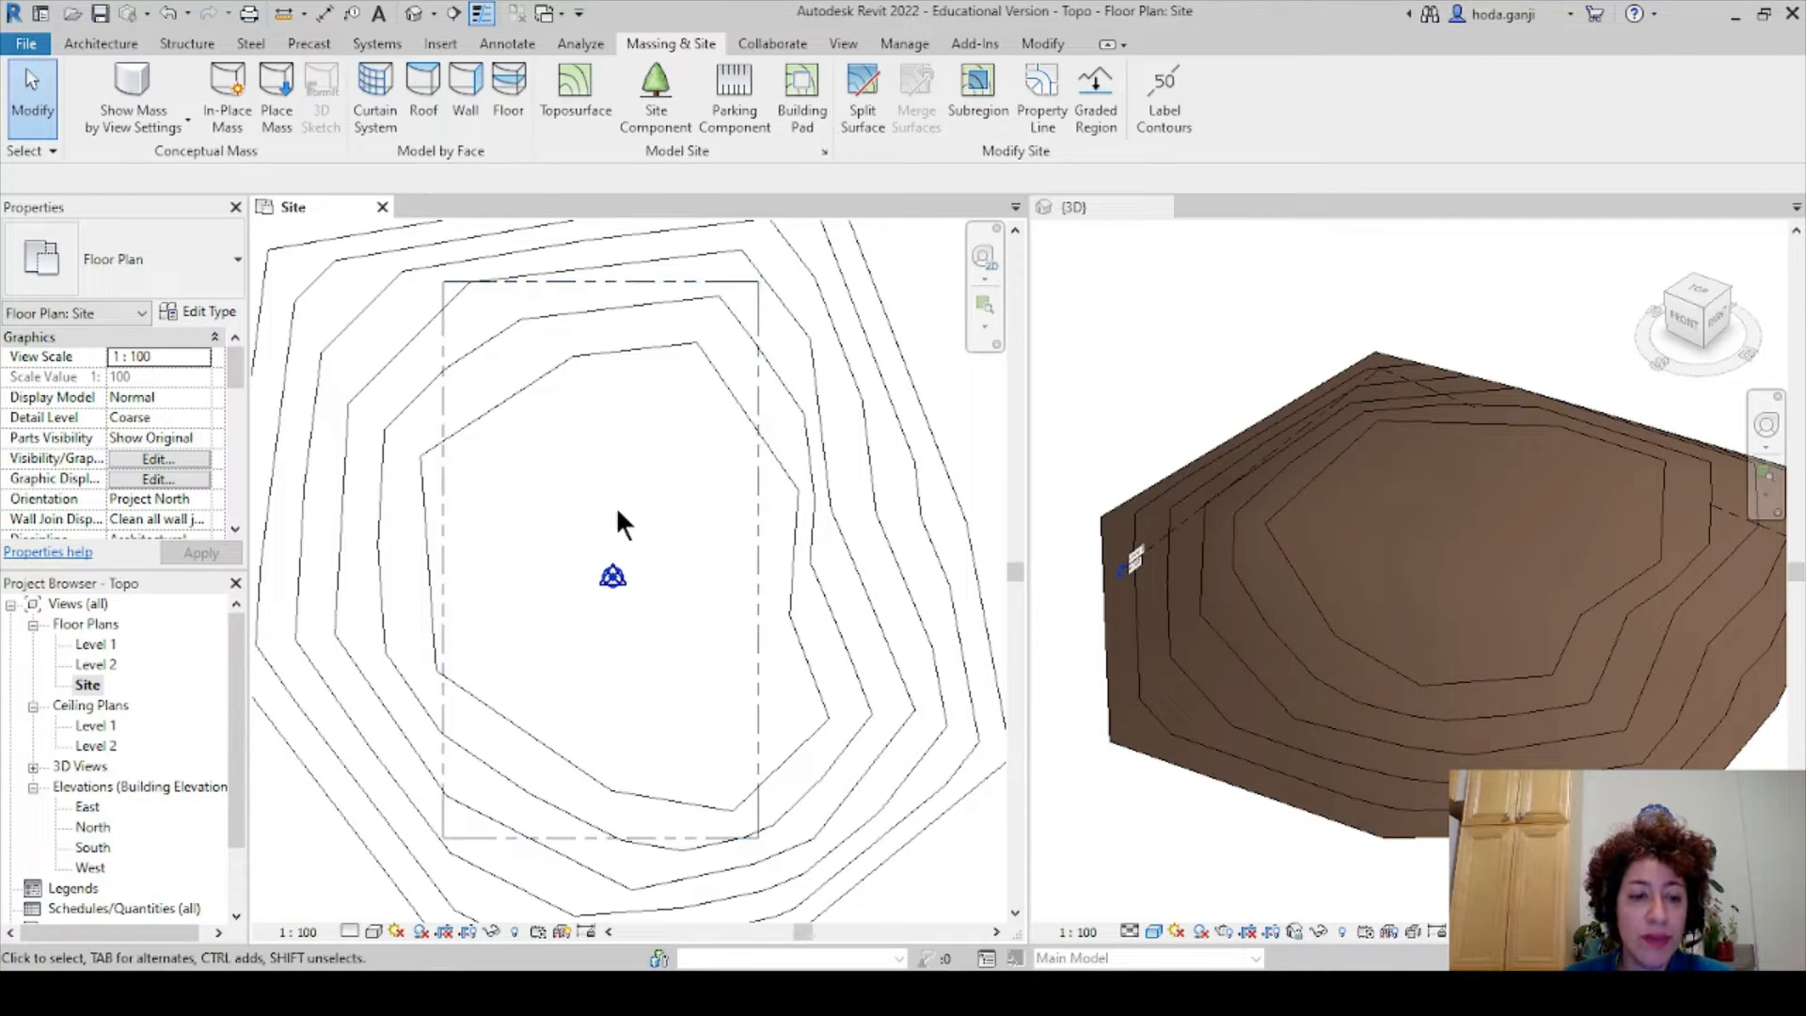
scroll(625, 564, down, 2)
- Orbit the 3D view down to a low front angle on the topography
click(1491, 611)
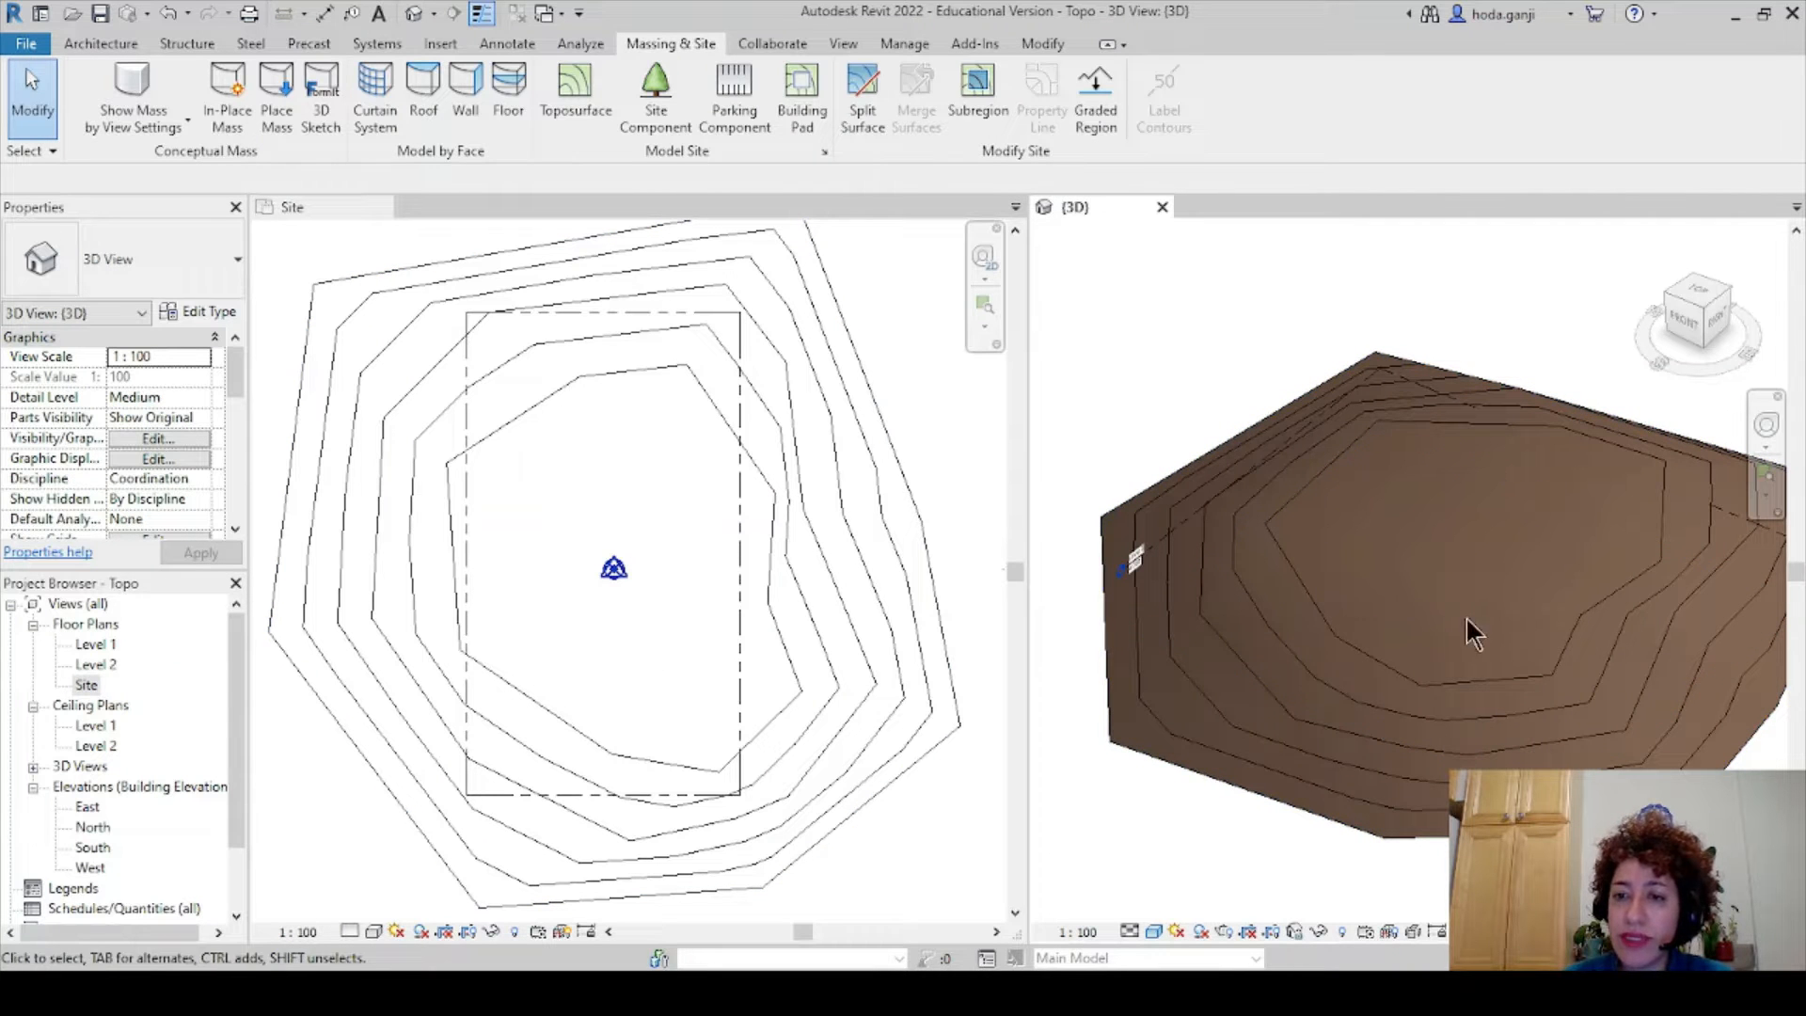
shift+middle_drag(1472, 632, 1345, 537)
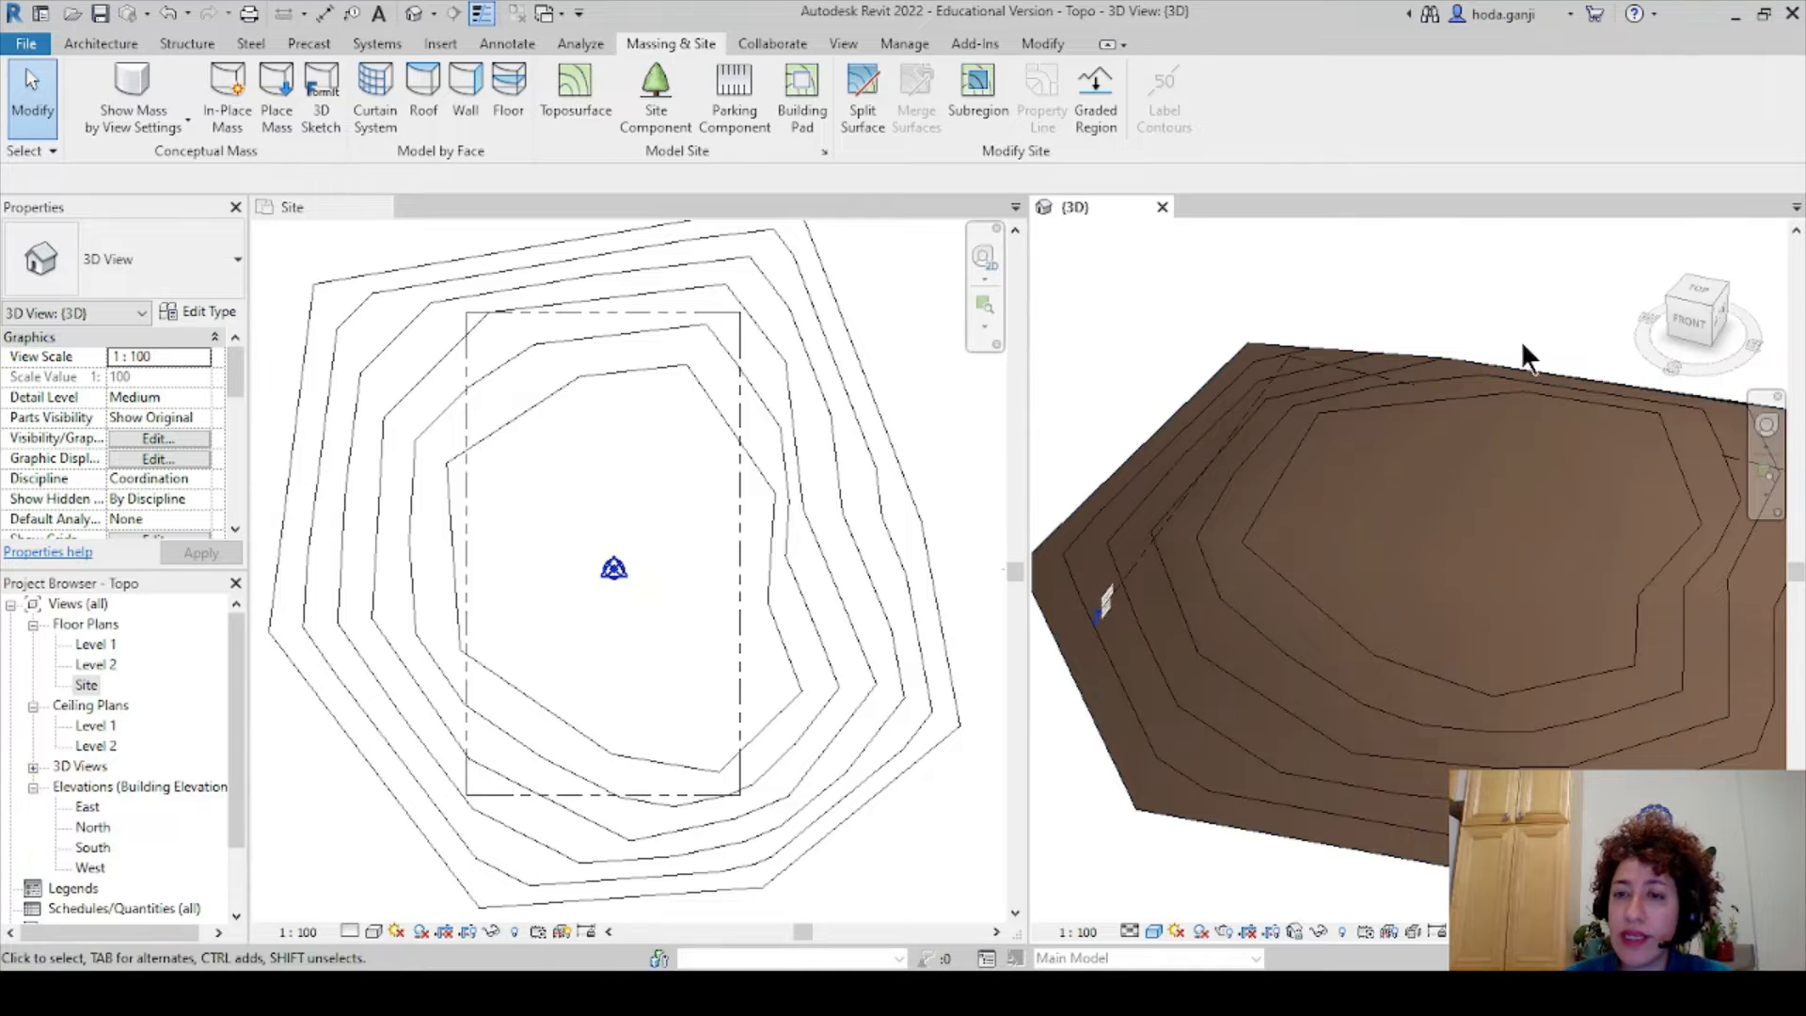
shift+middle_drag(1535, 467, 1673, 698)
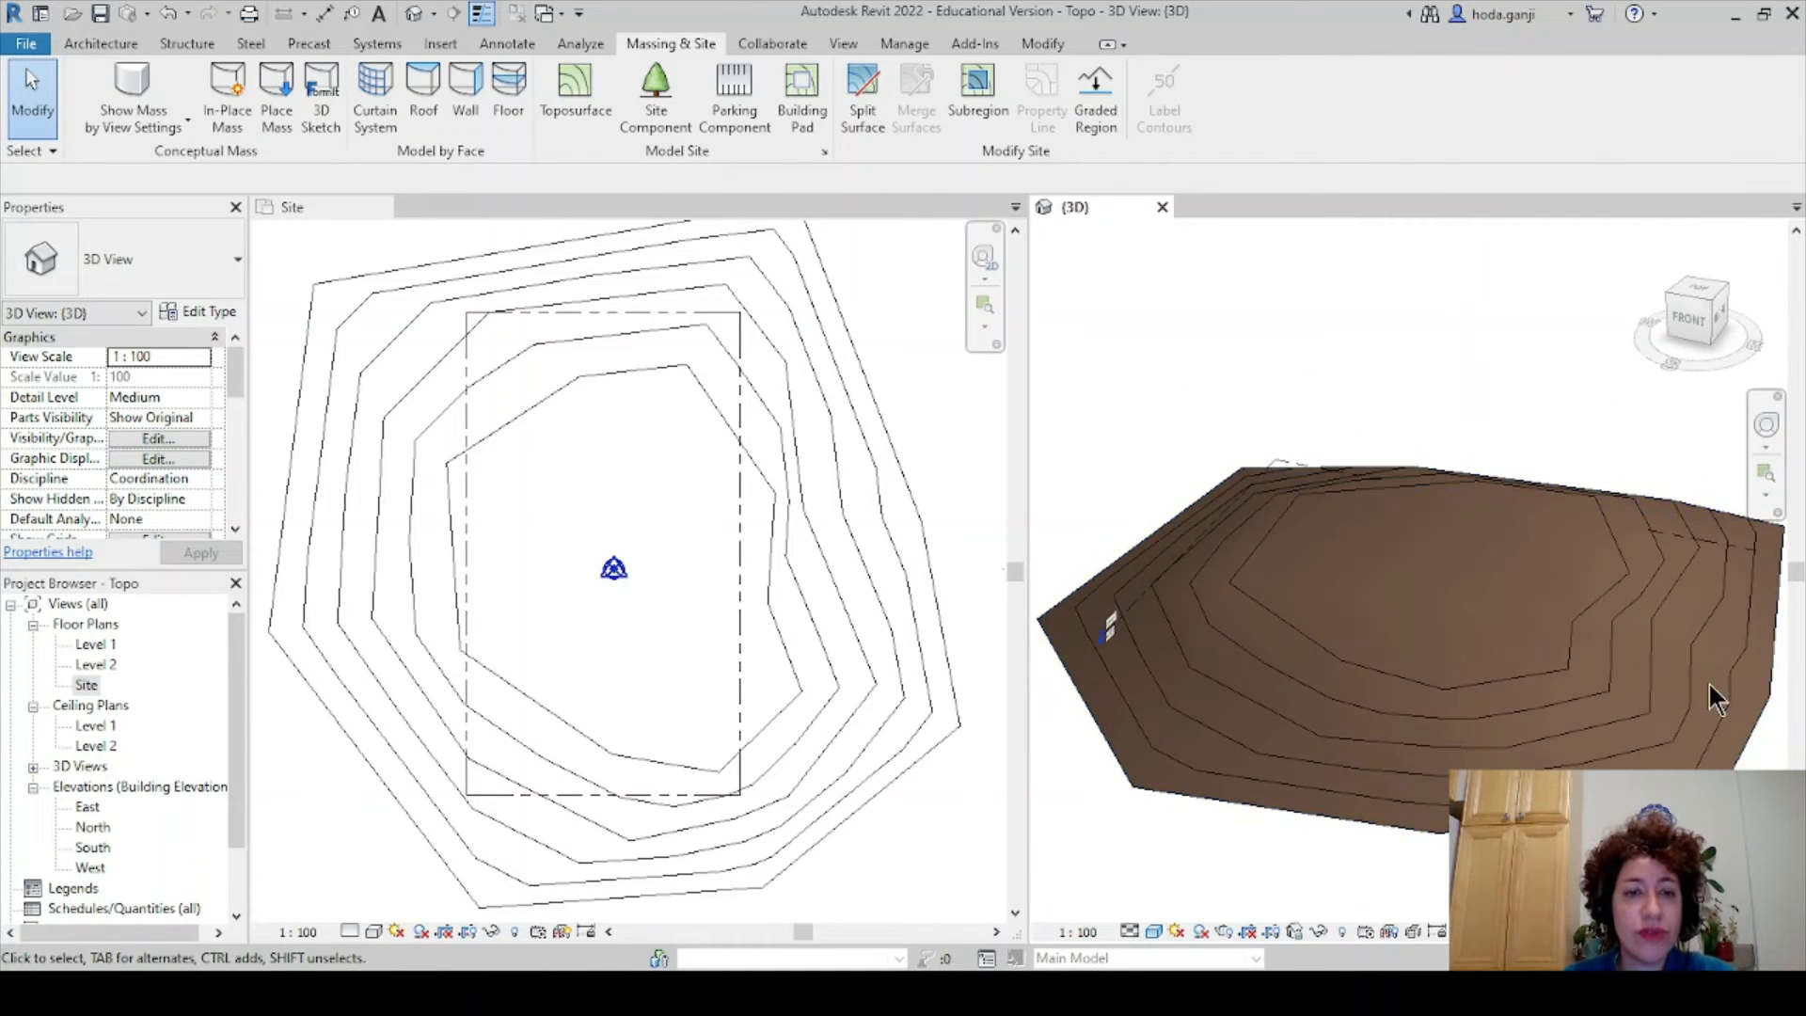
- Sketch a subregion by picking the left, top, right and bottom property lines, then finish it
click(318, 208)
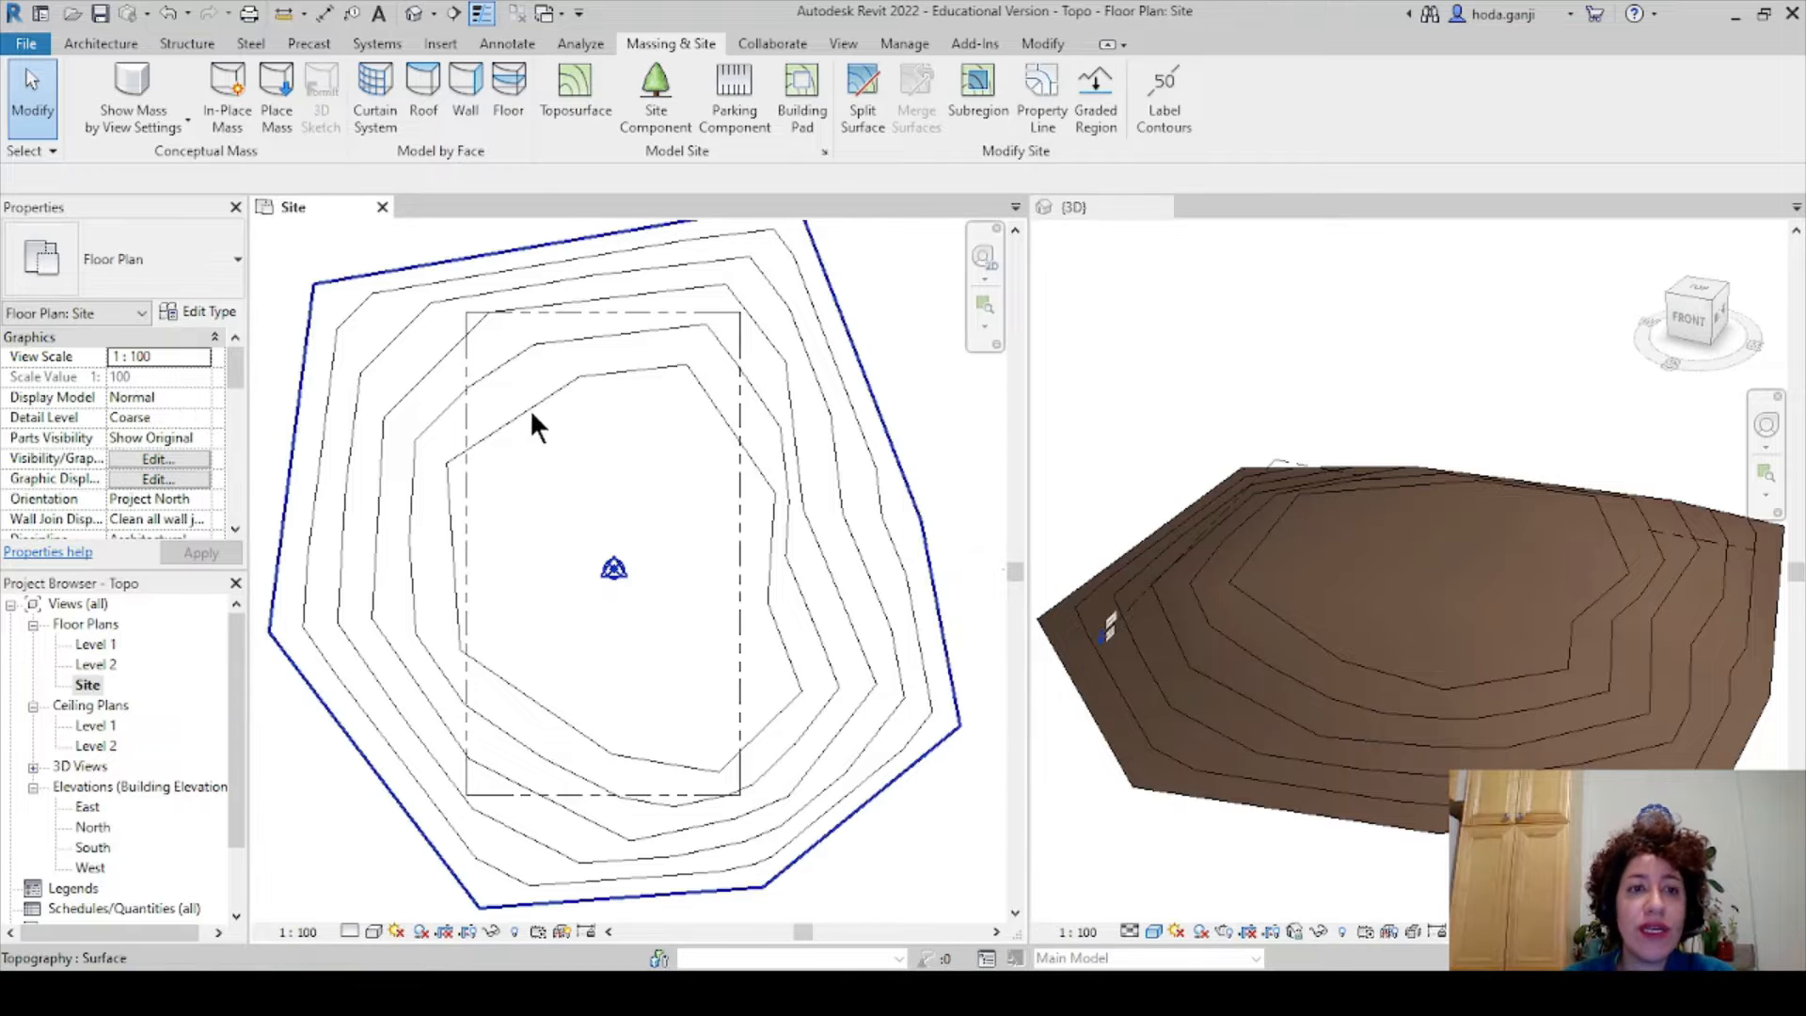
click(974, 71)
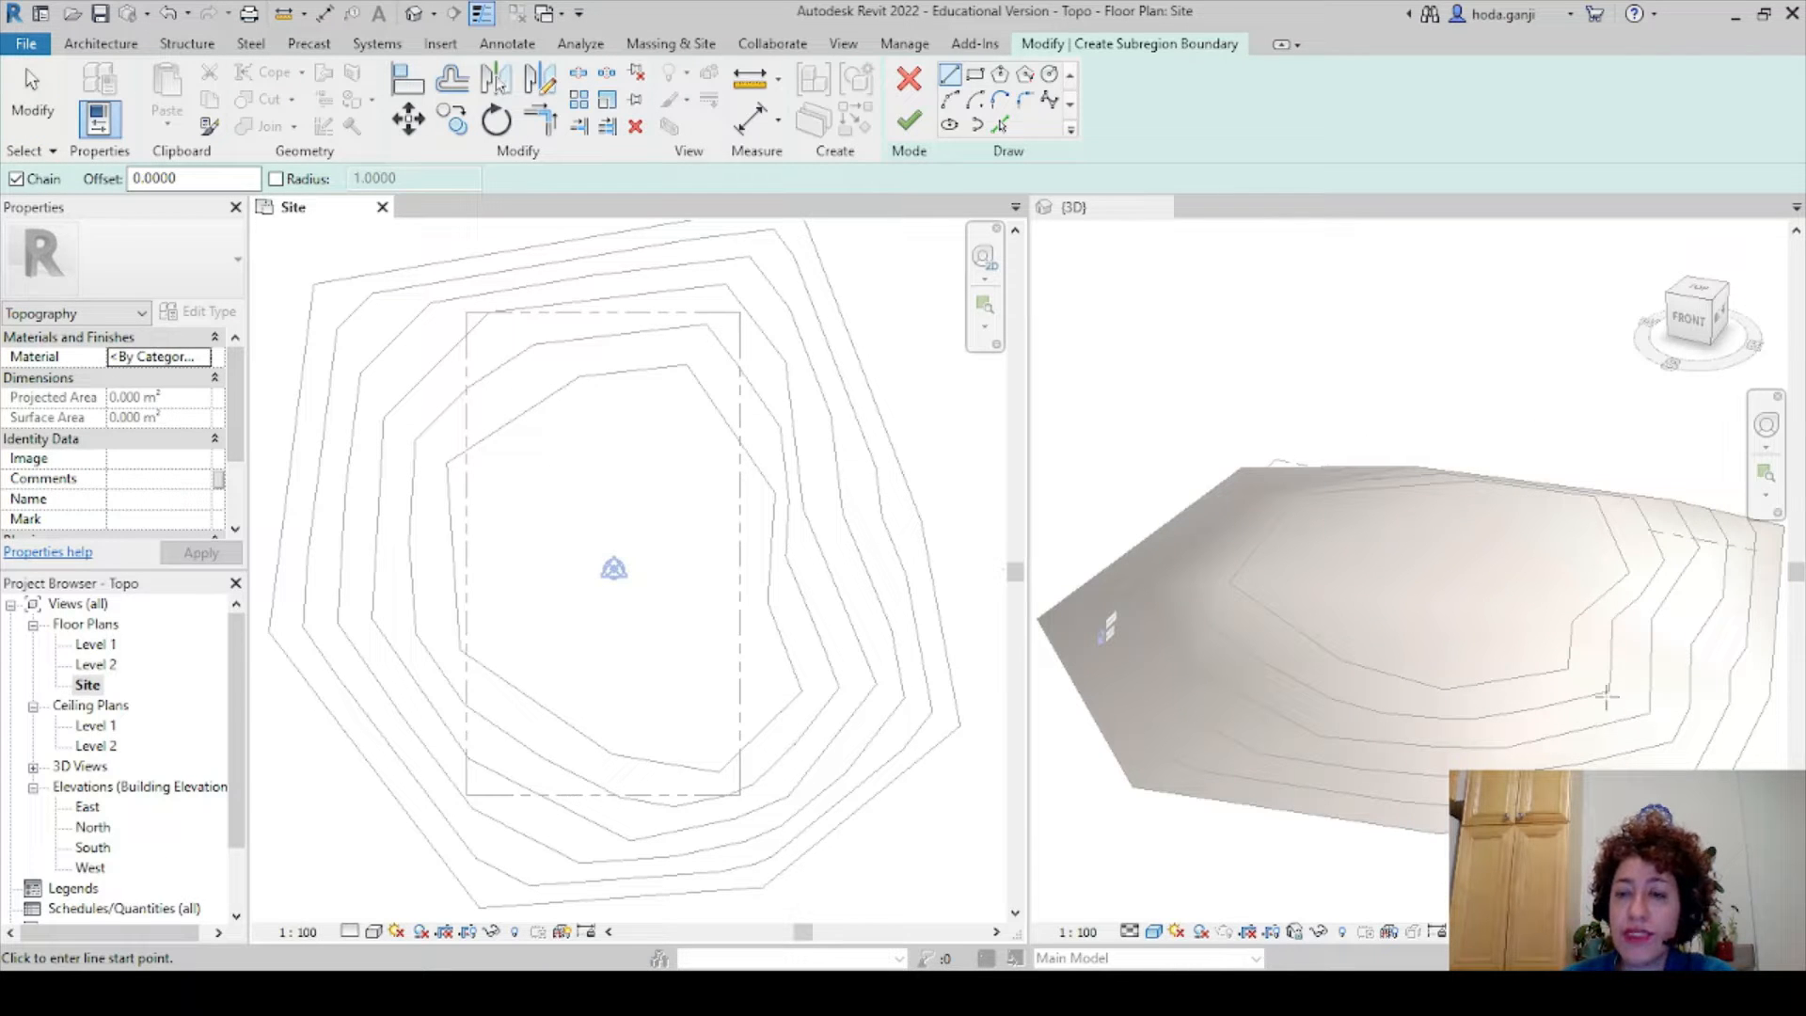
click(1001, 119)
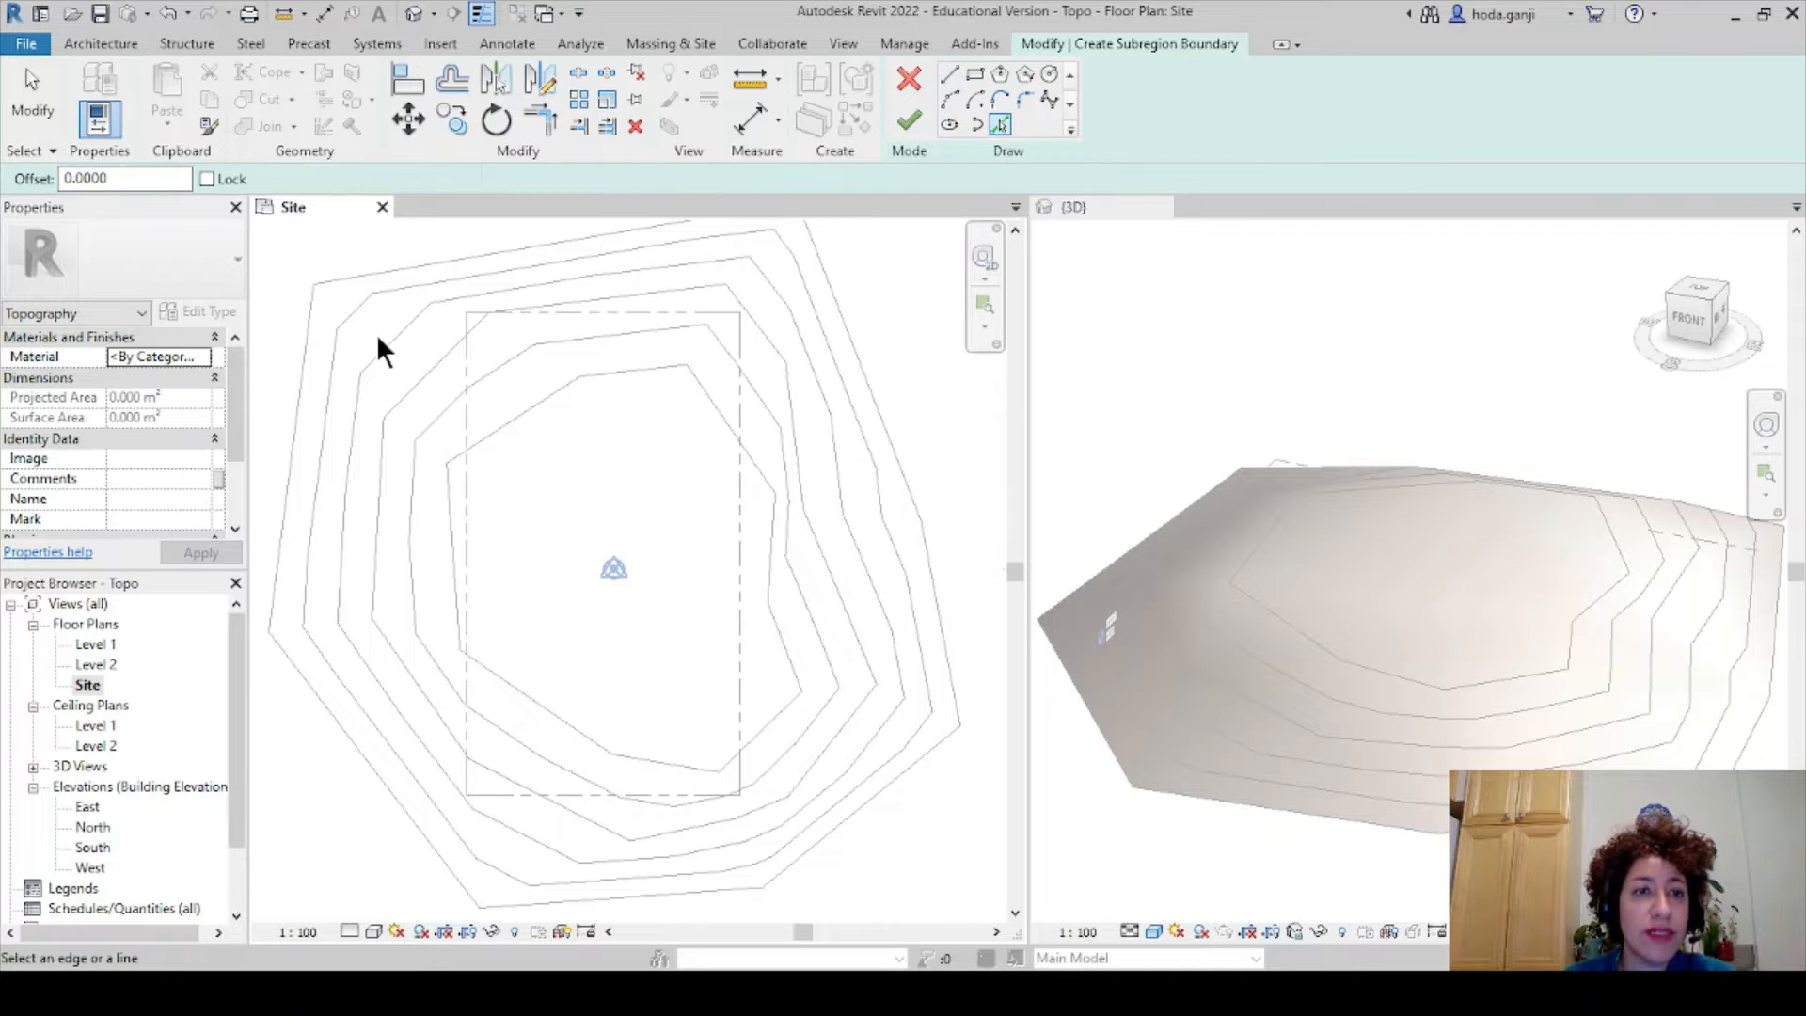
click(468, 388)
click(540, 314)
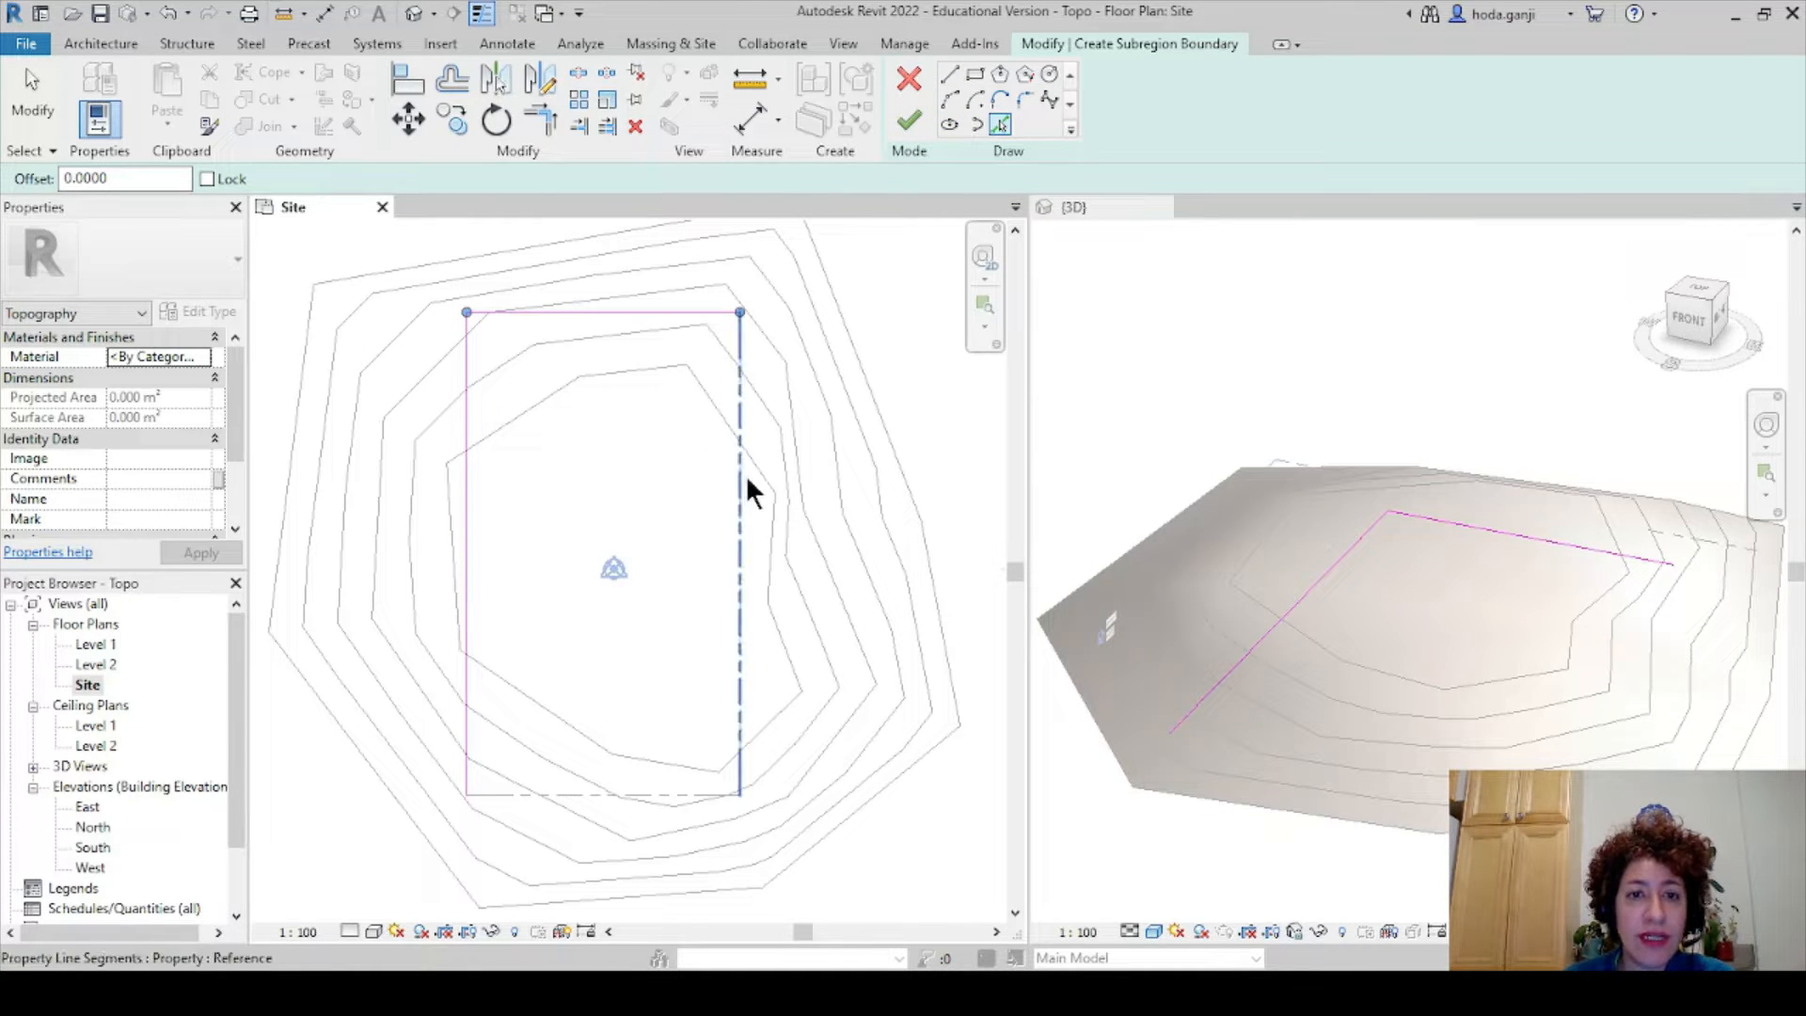
click(743, 474)
click(675, 795)
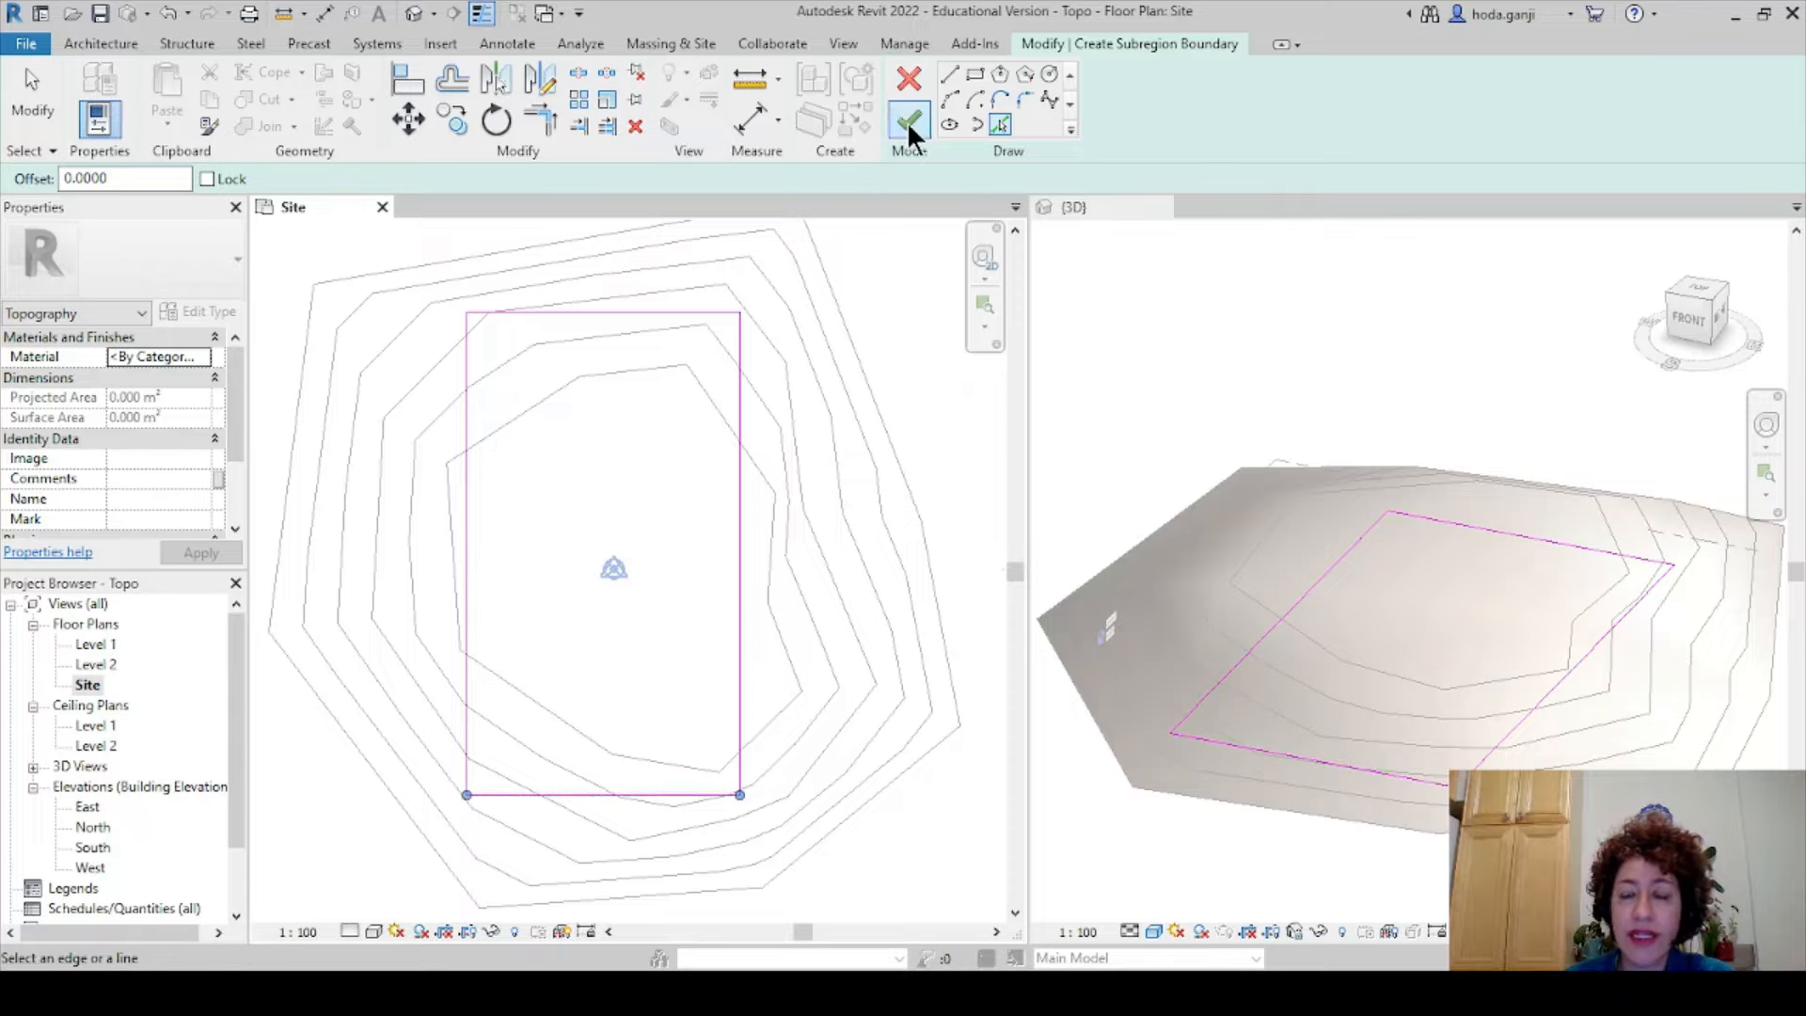
click(907, 122)
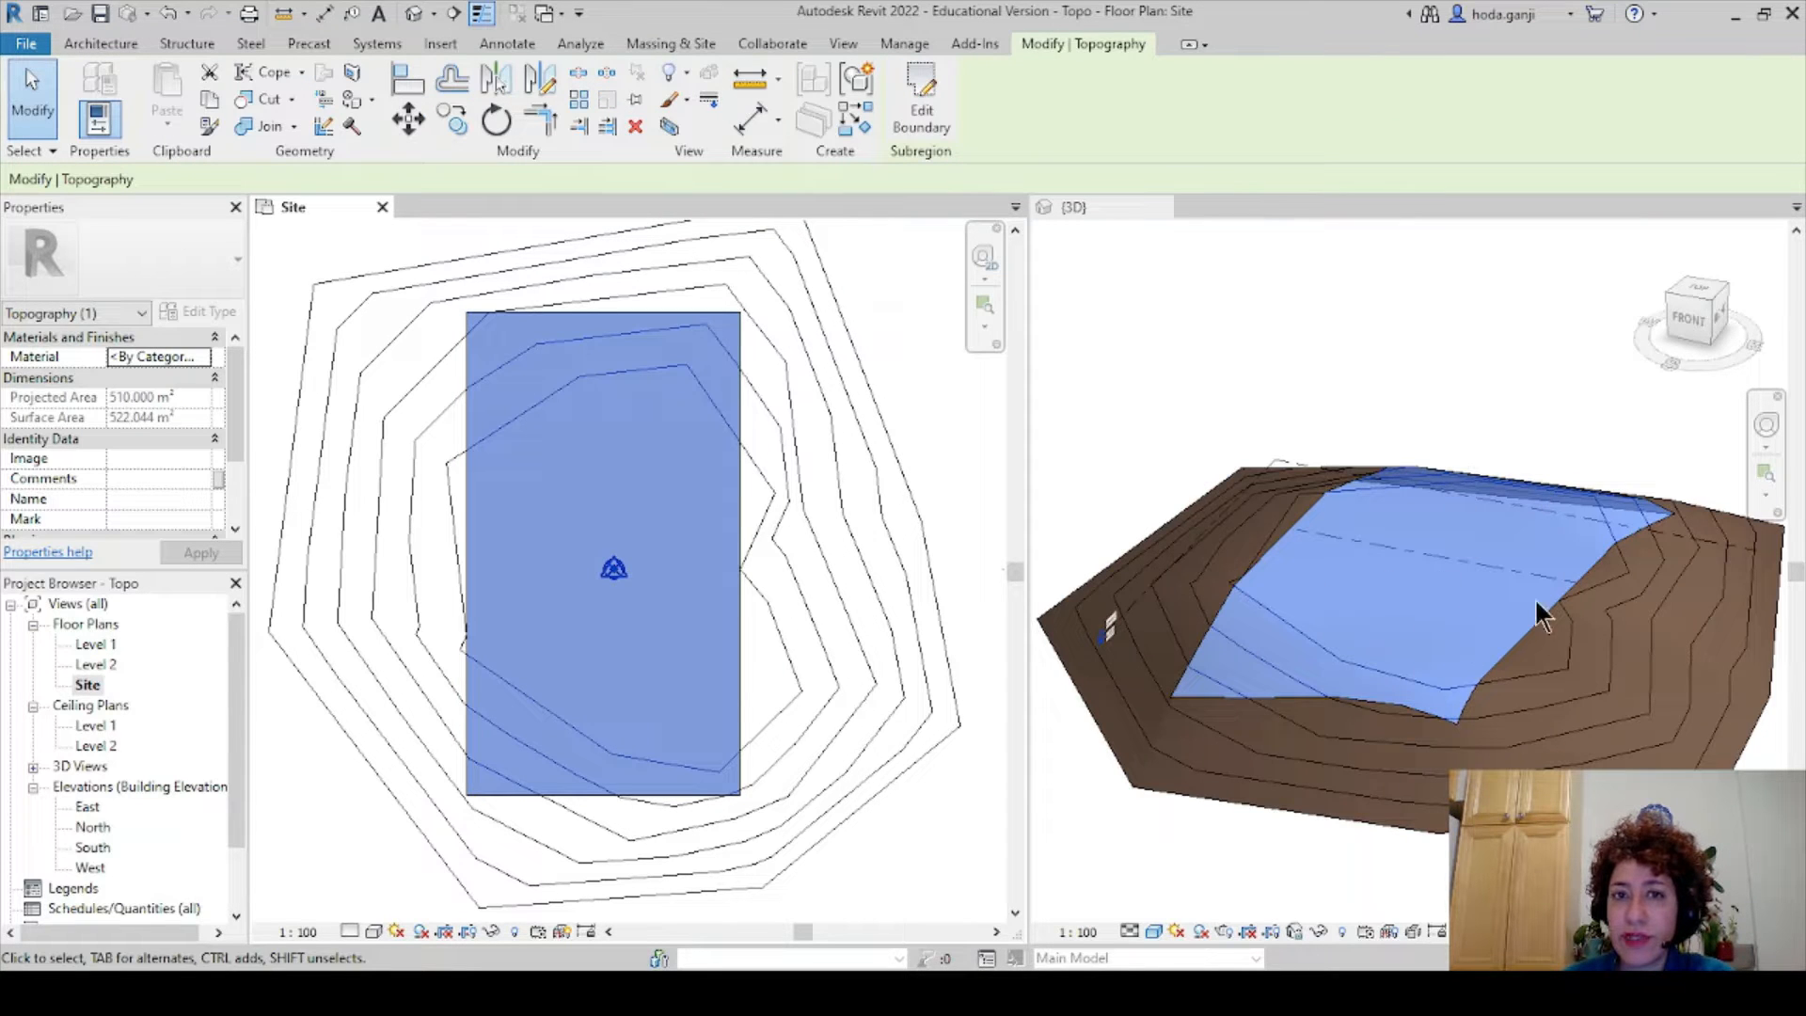
- Select the new subregion in the 3D view to check it, then deselect it
click(1430, 353)
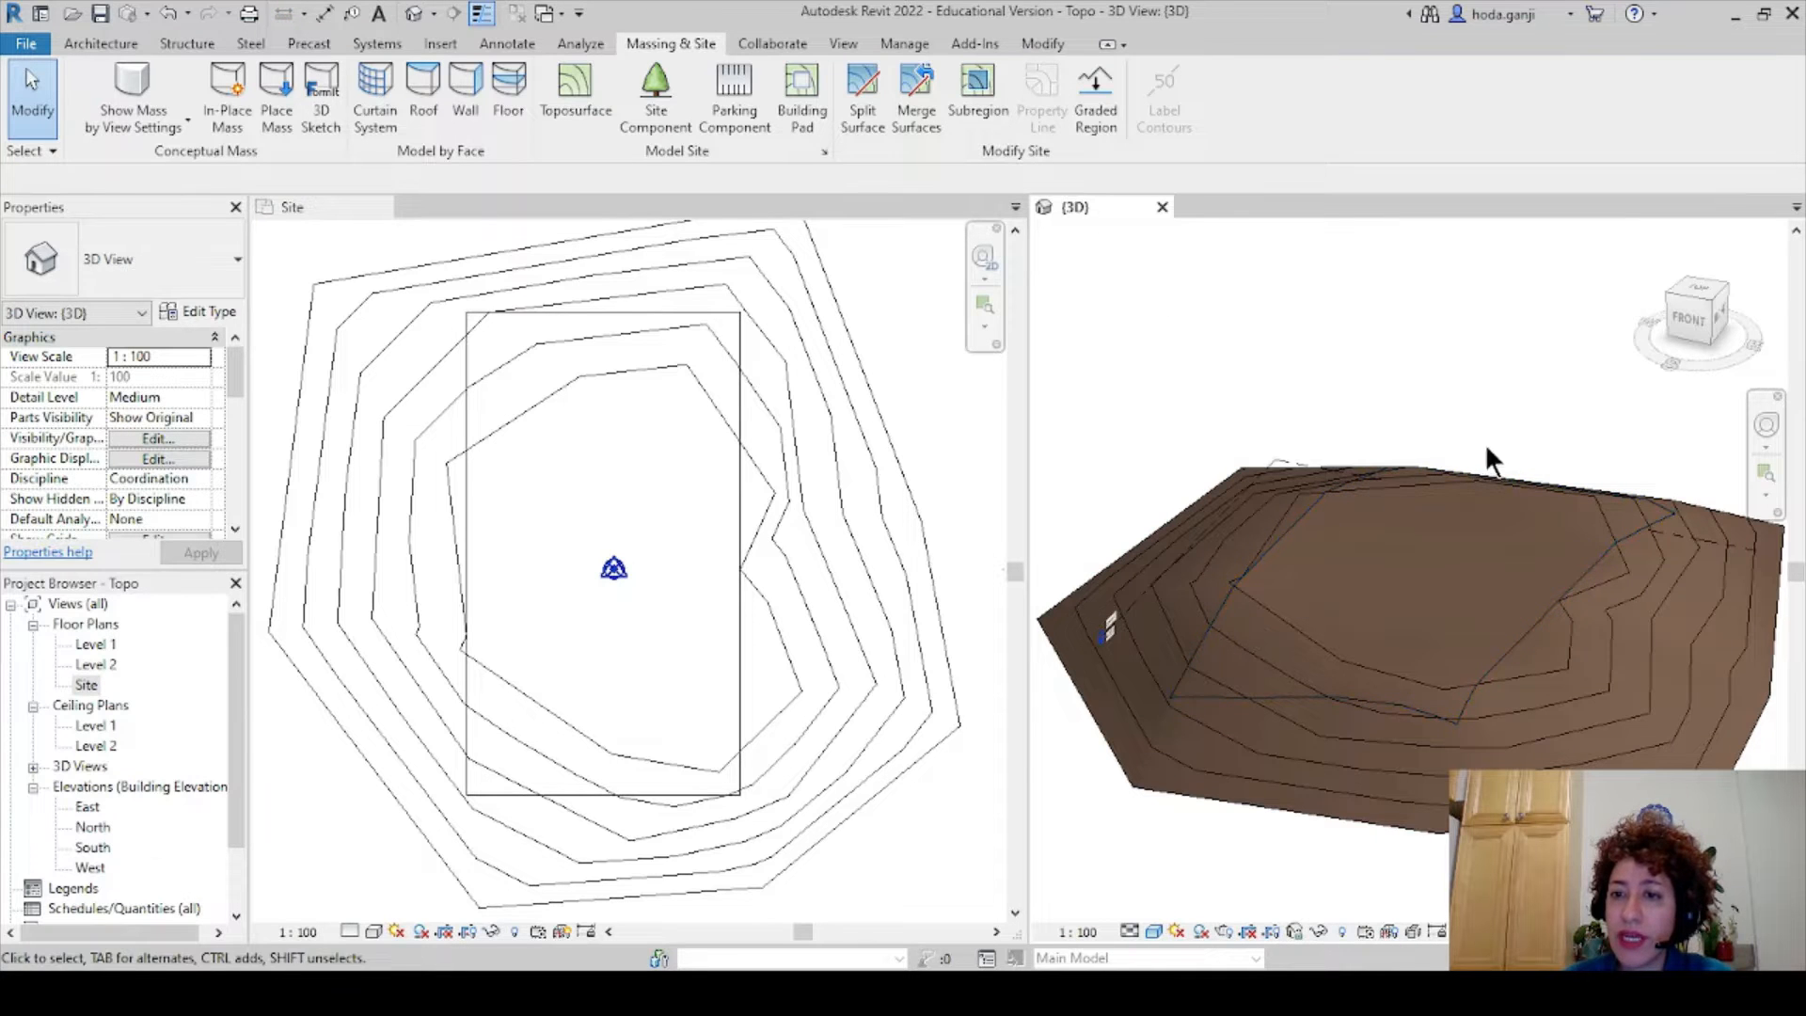
scroll(1484, 442, up, 2)
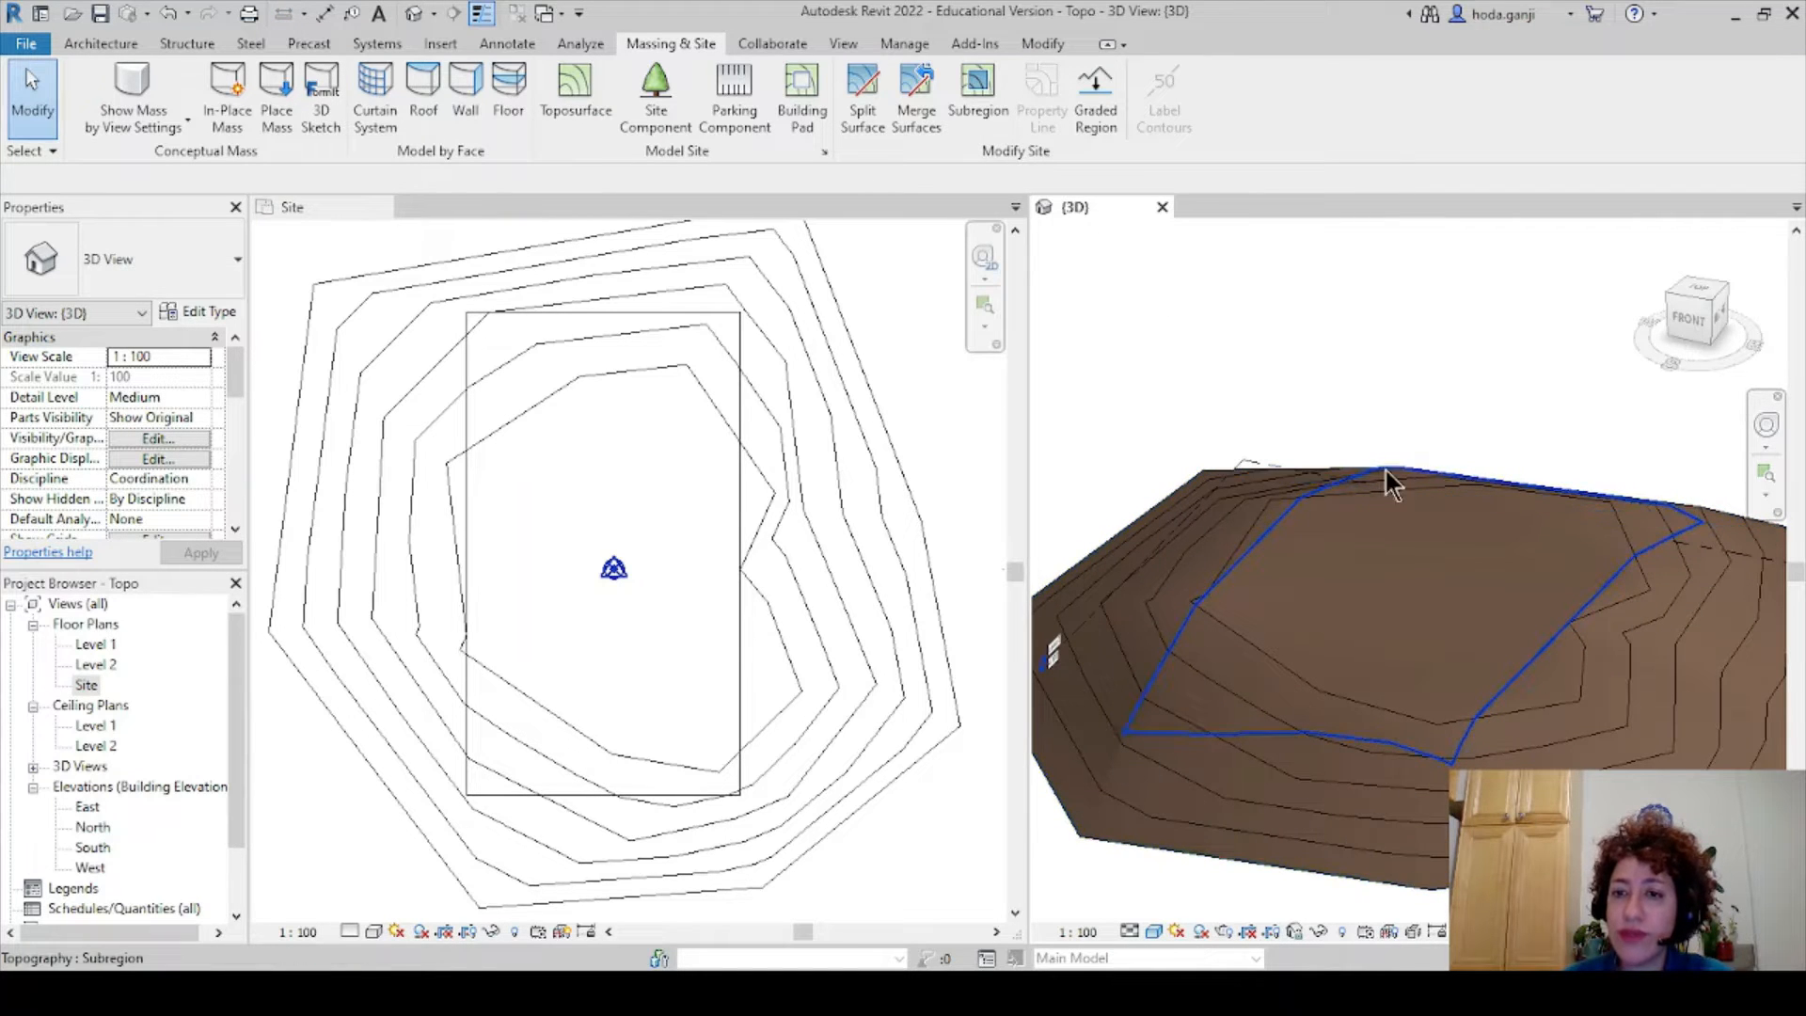
click(1639, 569)
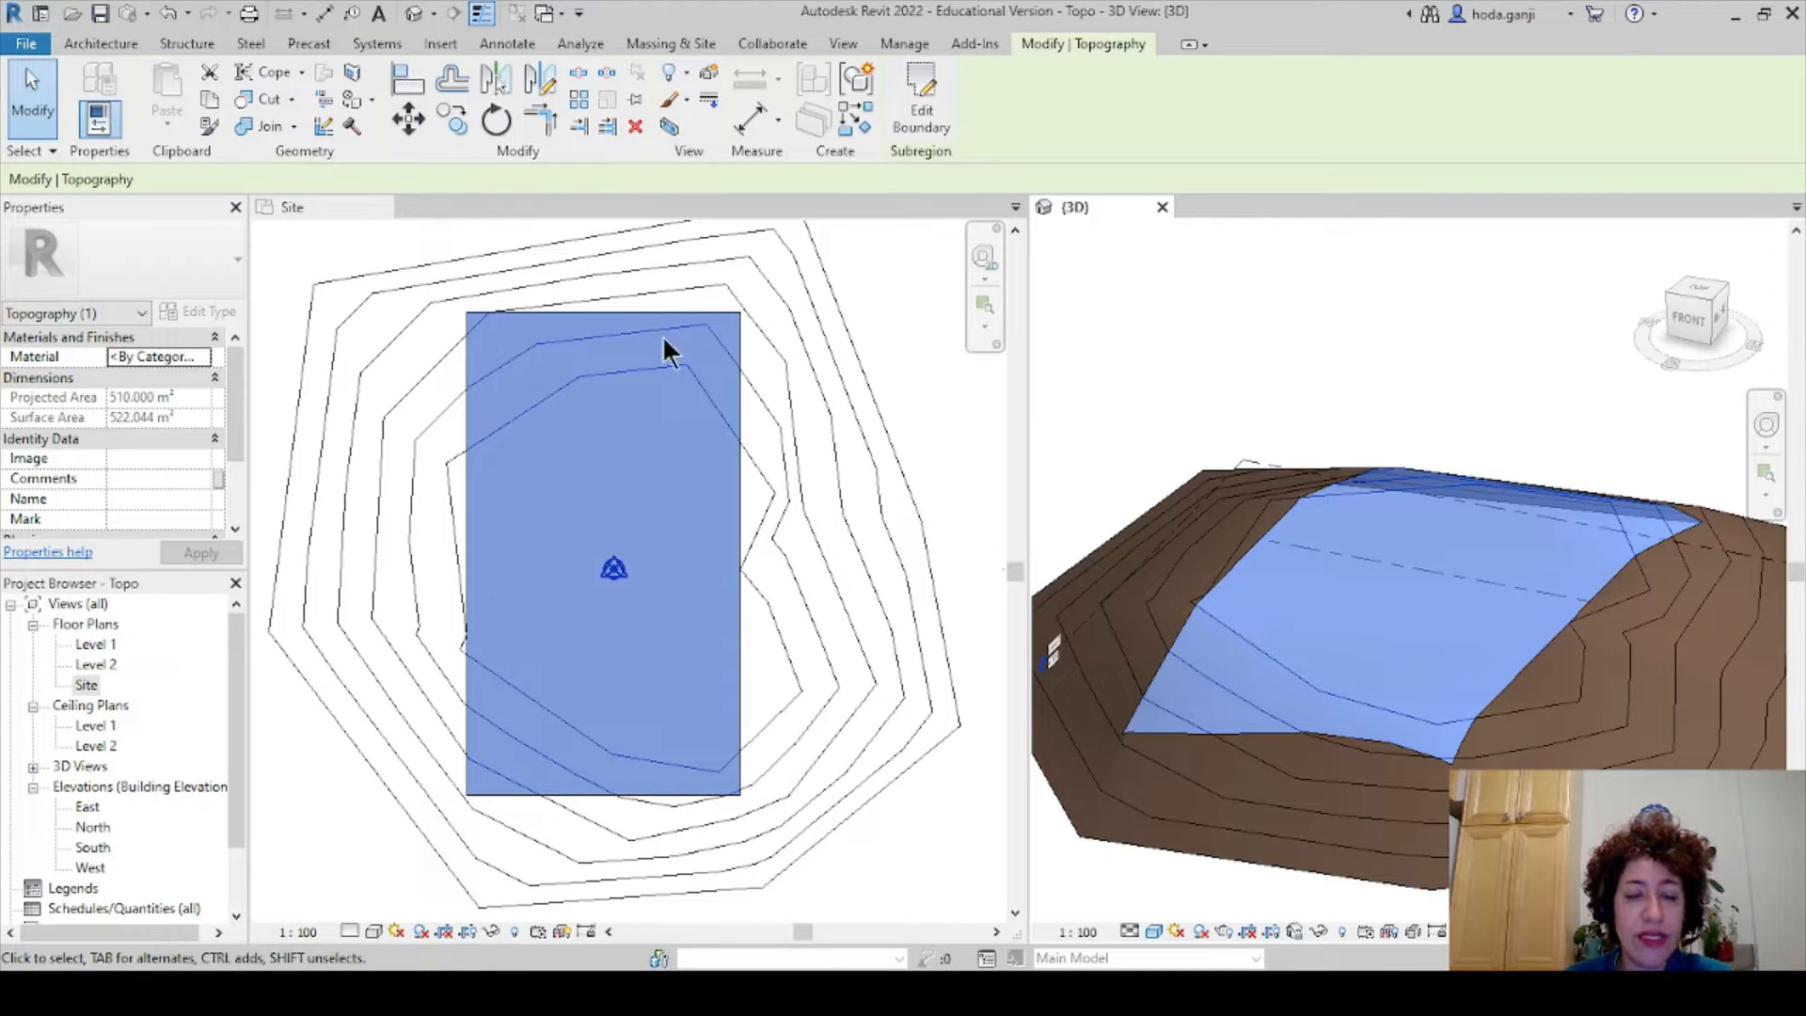
key(Escape)
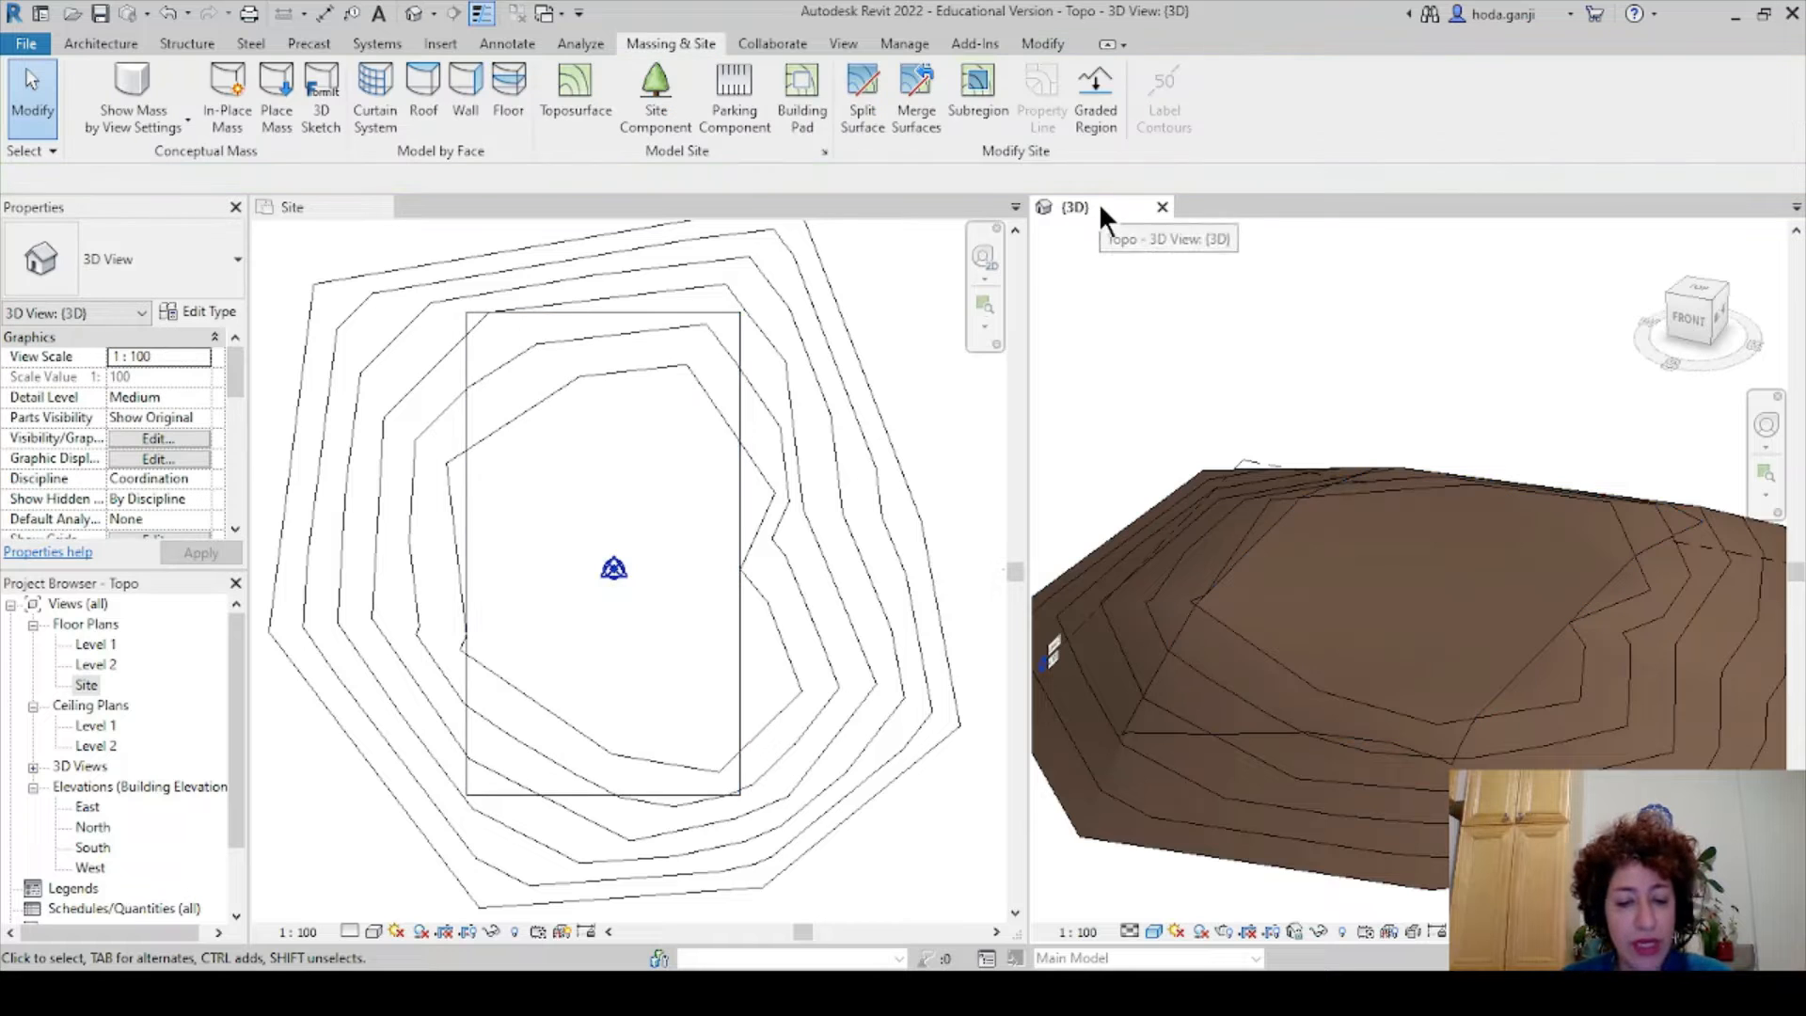
- Tab the views with TW, close the Site plan, and orbit the 3D view more top-down
key(t)
key(w)
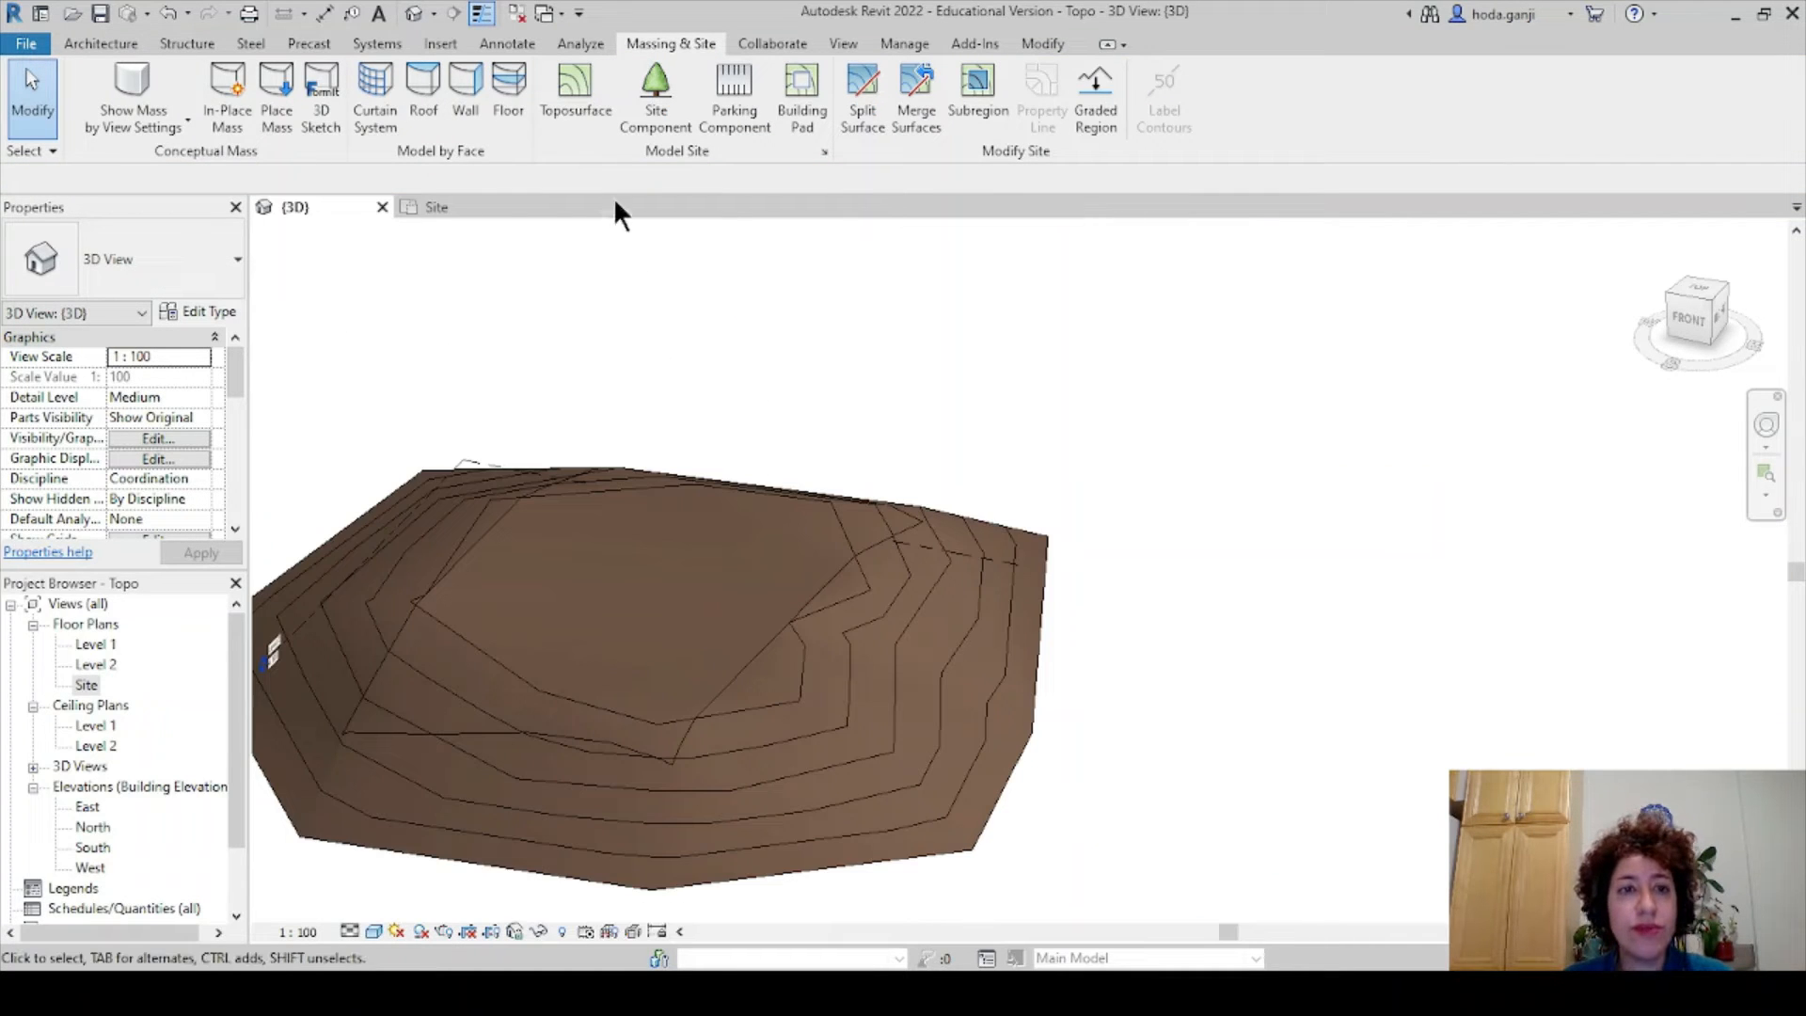
click(527, 207)
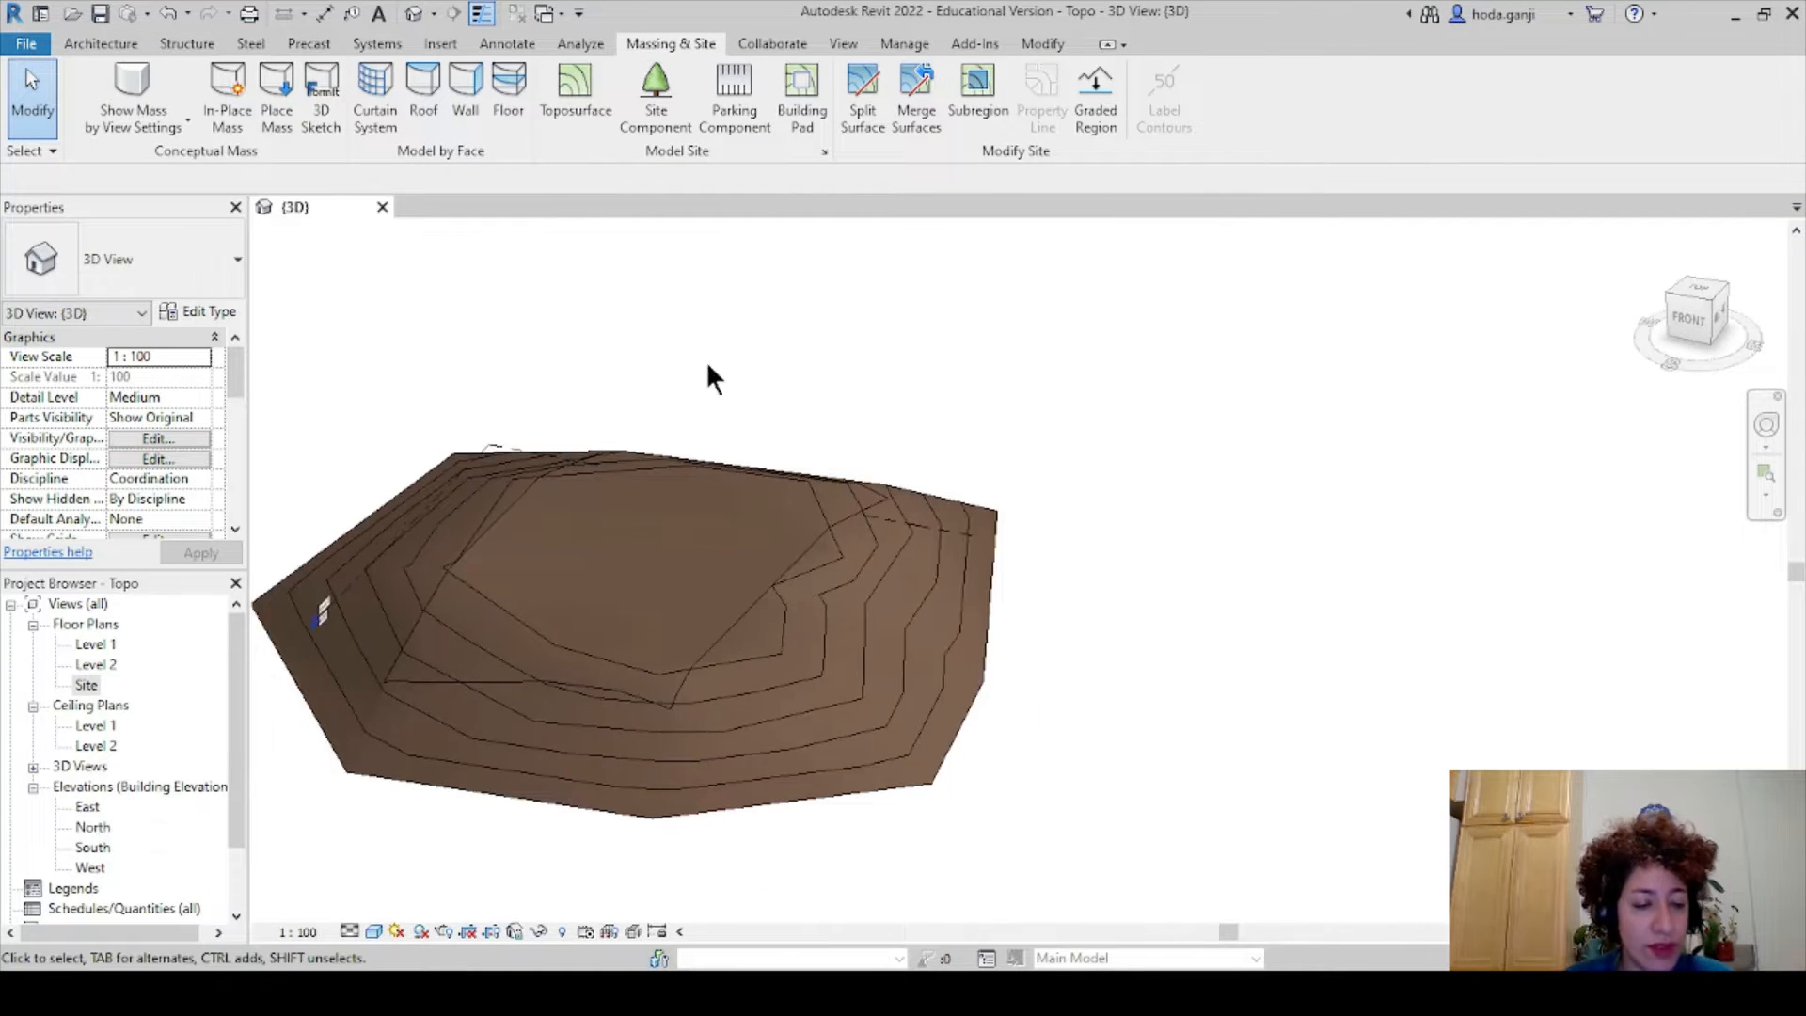
shift+middle_drag(709, 375, 713, 563)
middle_drag(884, 549, 873, 537)
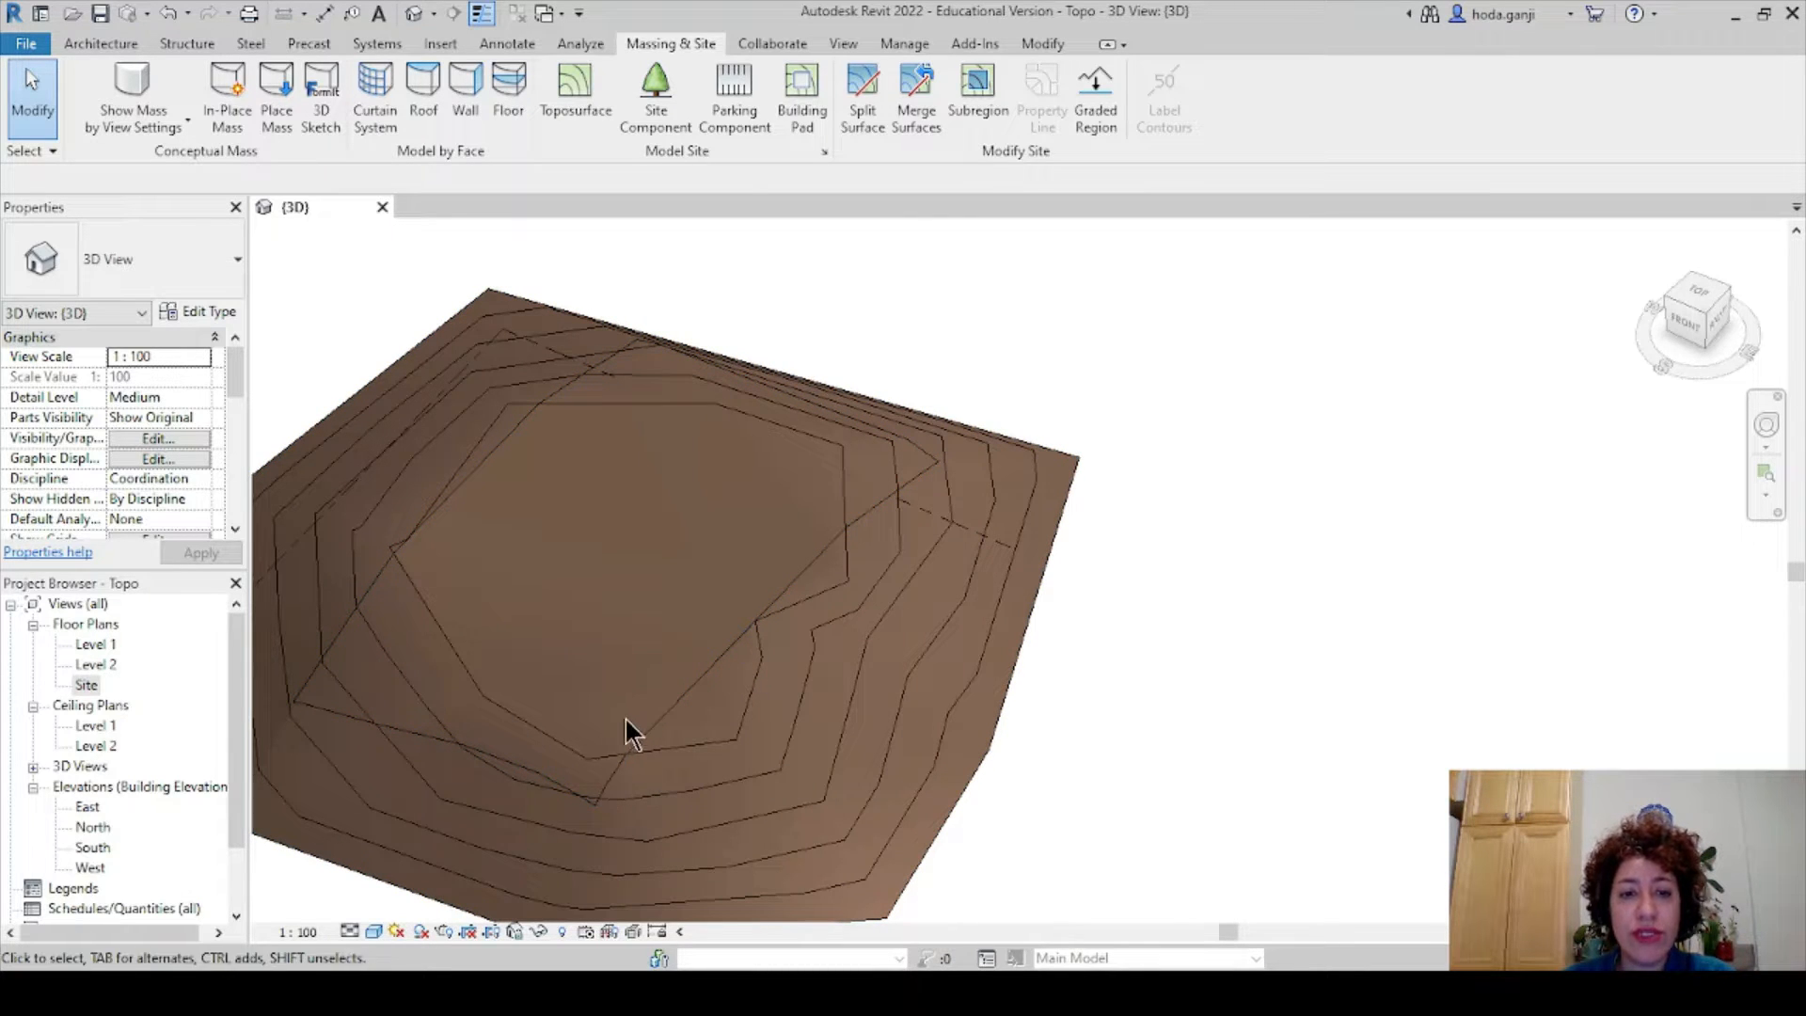
- Confirm Length units are meters with 3 decimals via UN, then launch Dynamo from Manage
scroll(828, 464, down, 2)
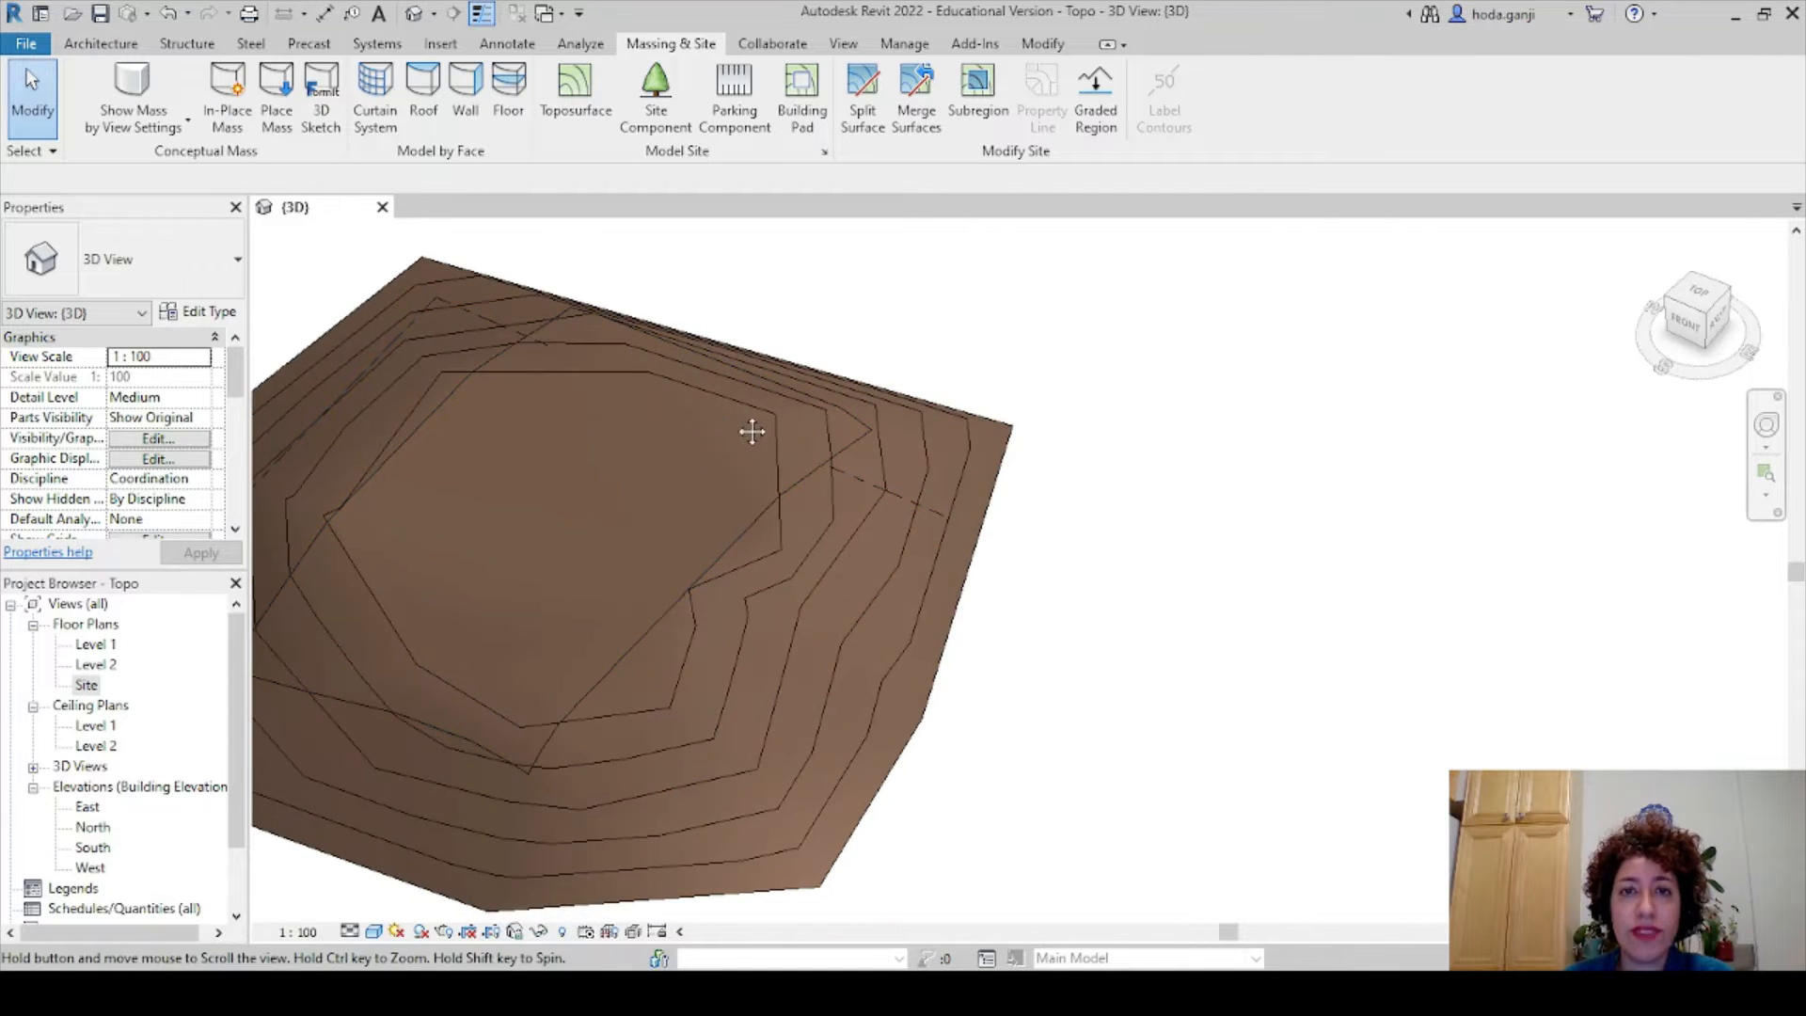
key(u)
key(n)
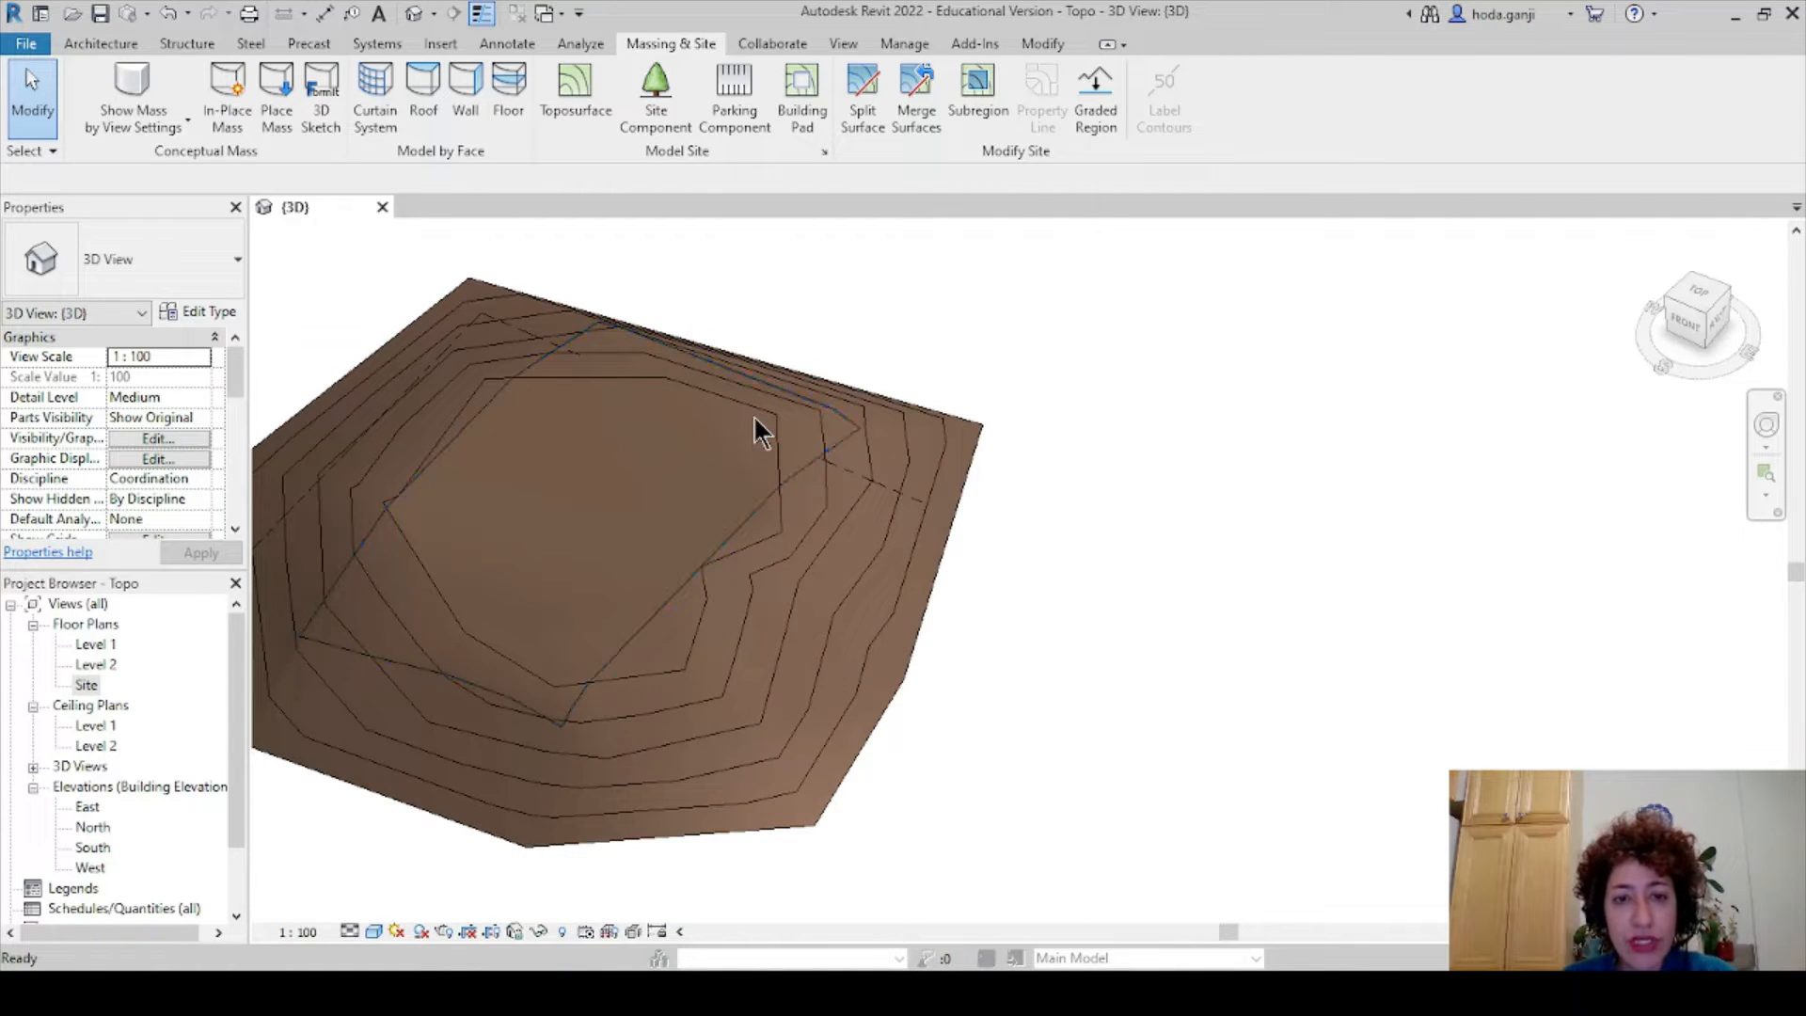
click(1024, 412)
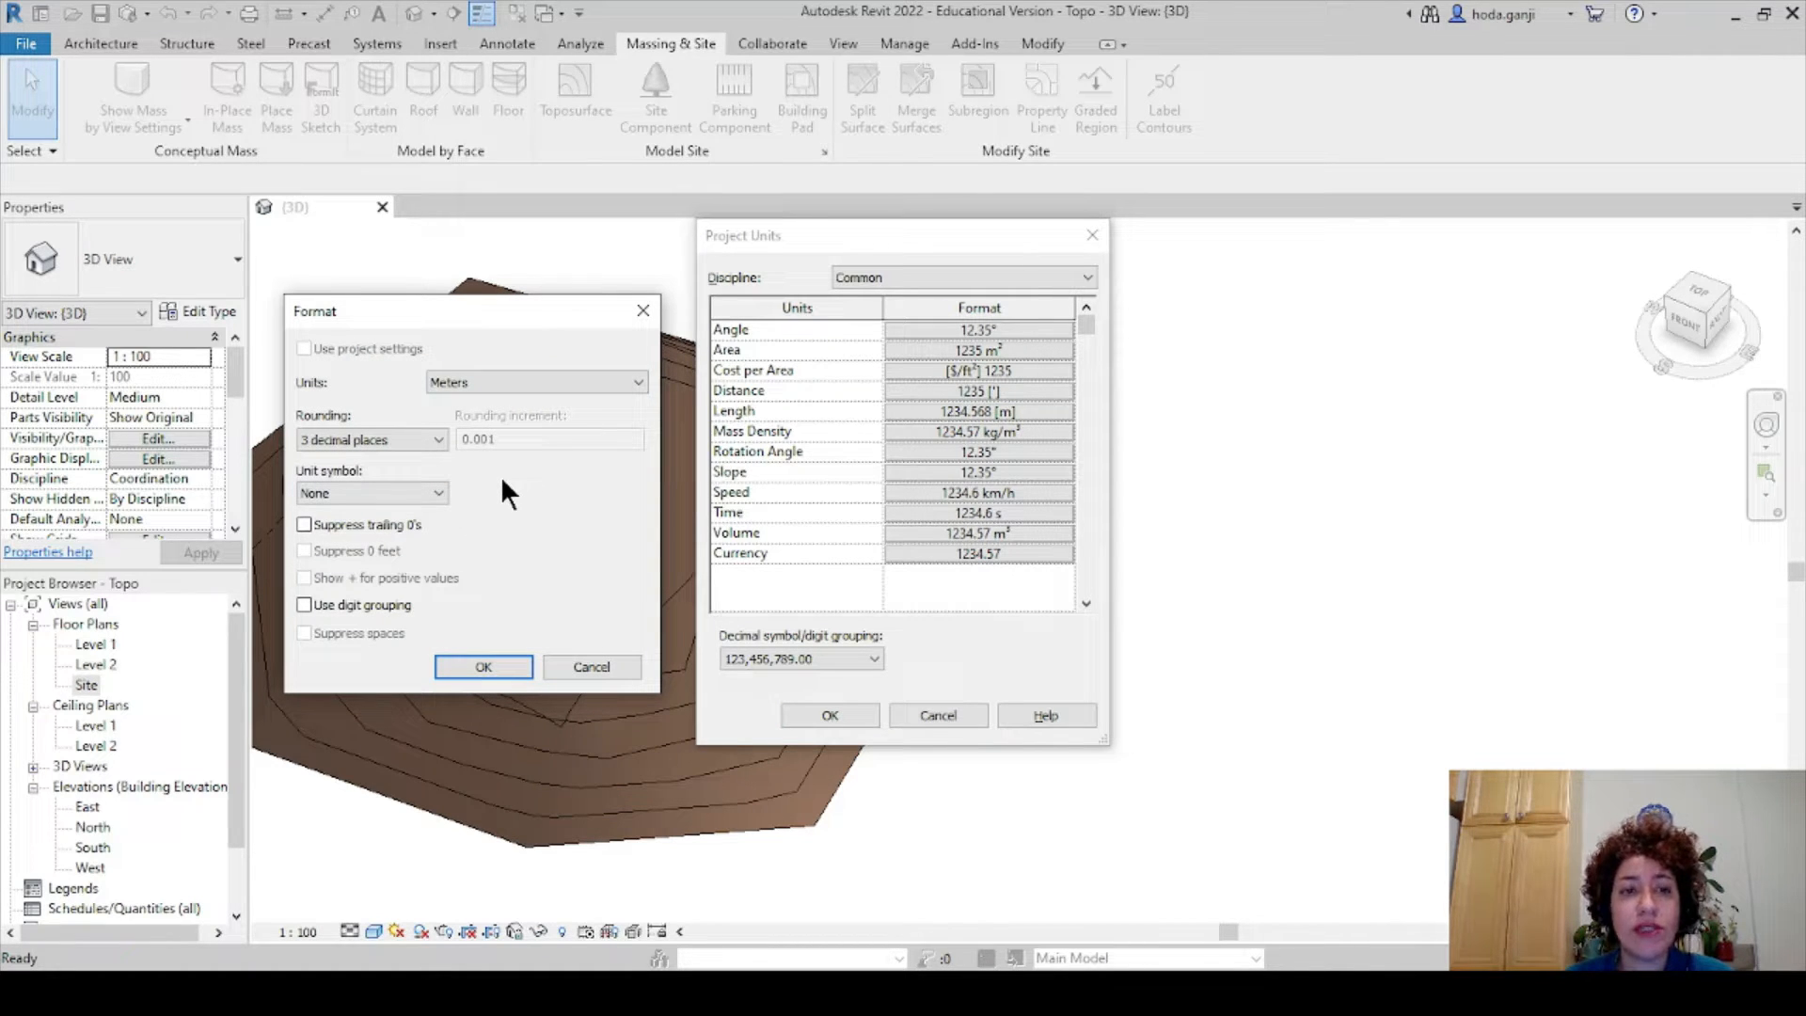
key(Return)
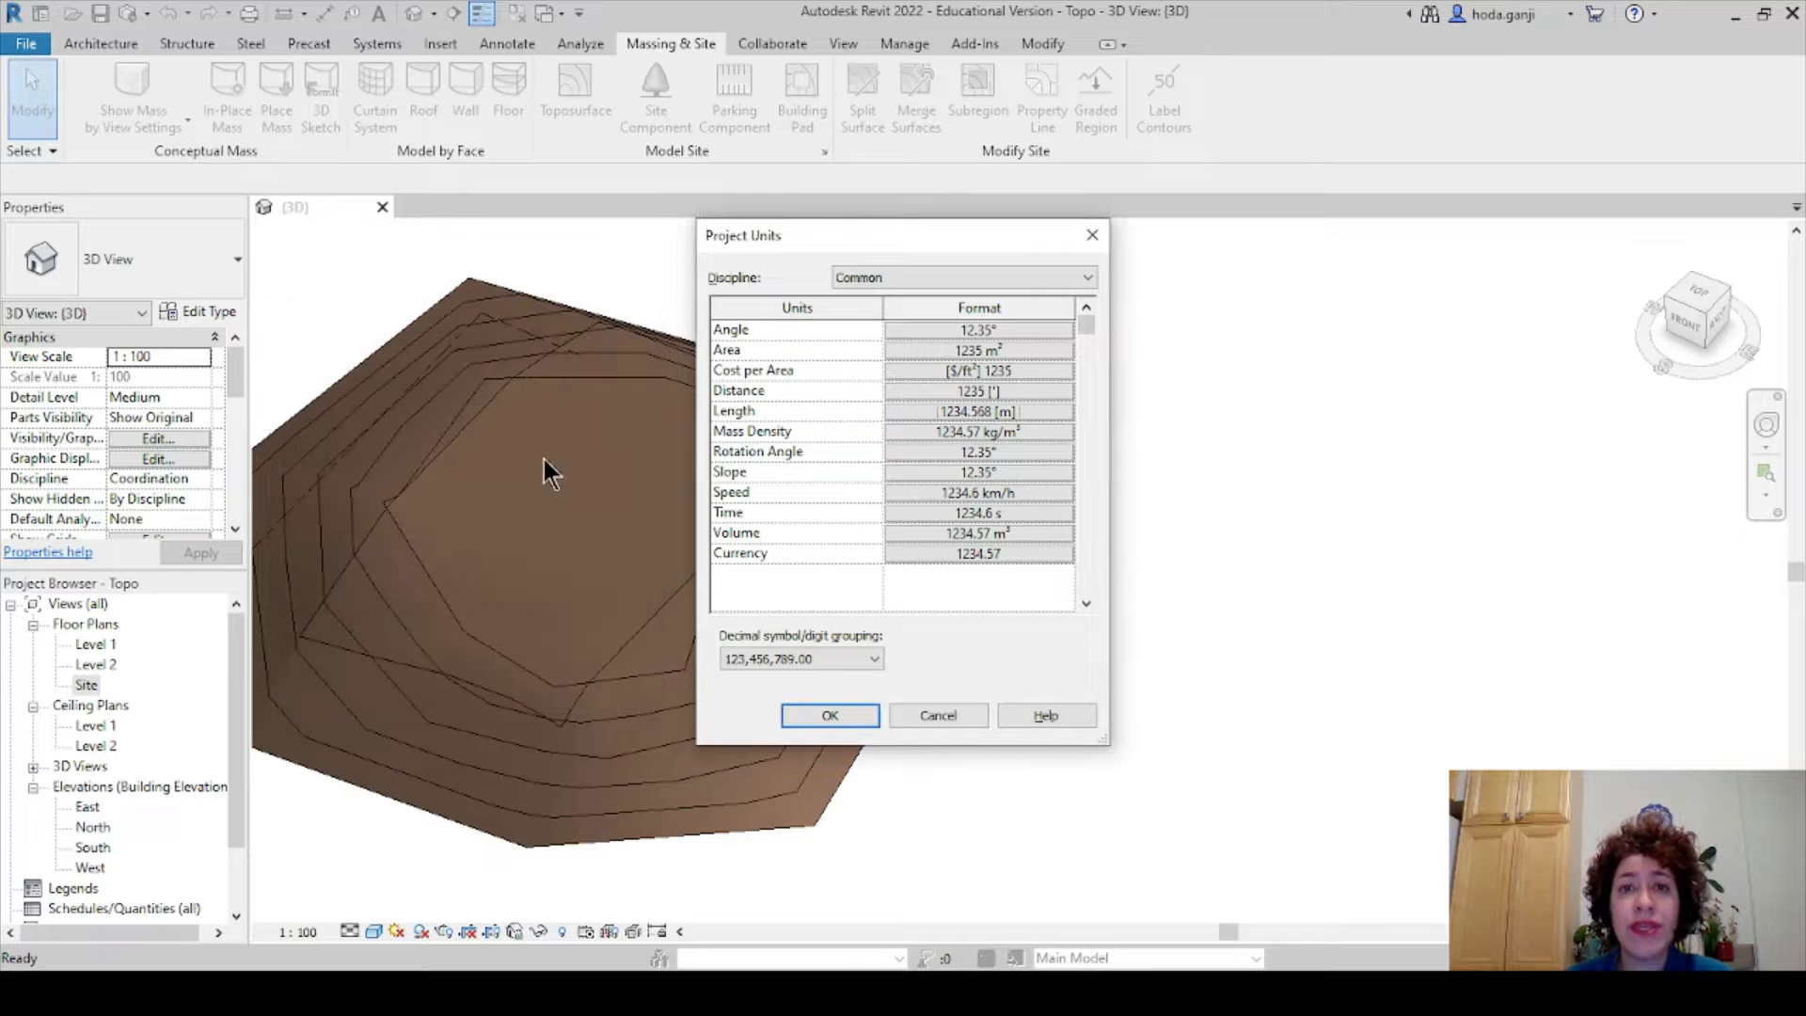
key(Return)
click(904, 43)
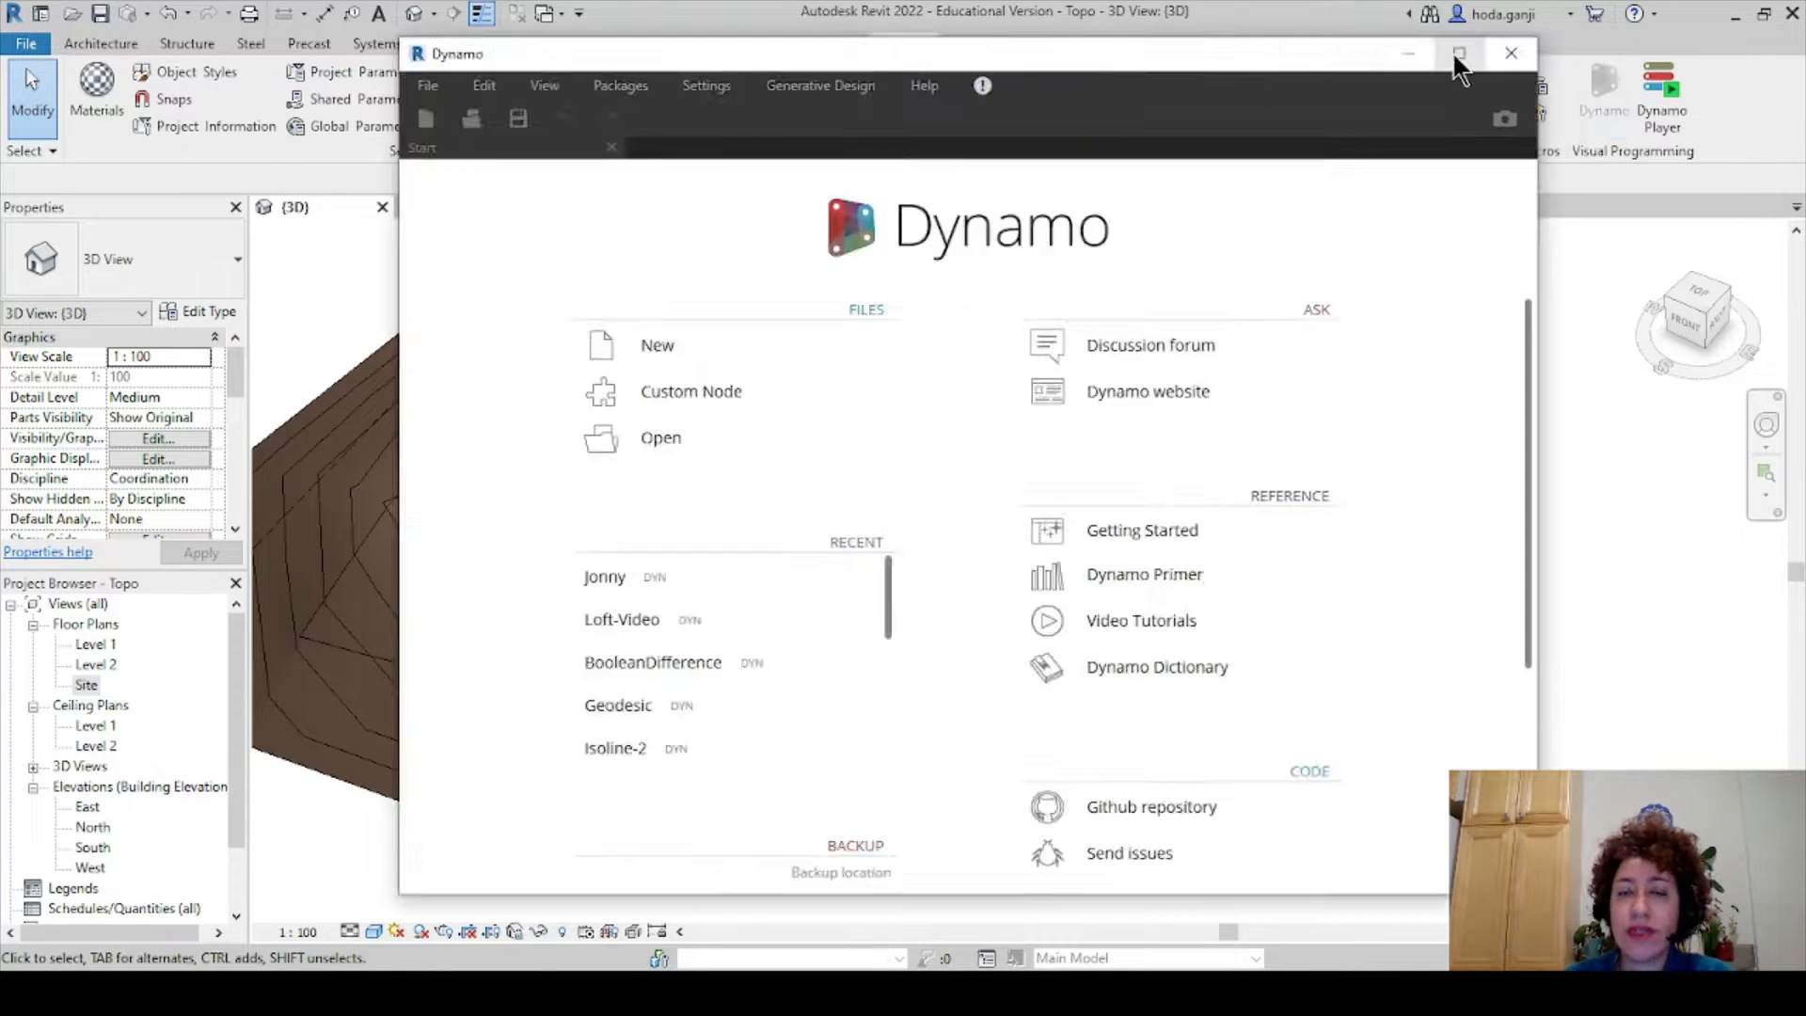
- Place Dynamo as a taller window beside the topography and expand the Revit library group
click(1459, 52)
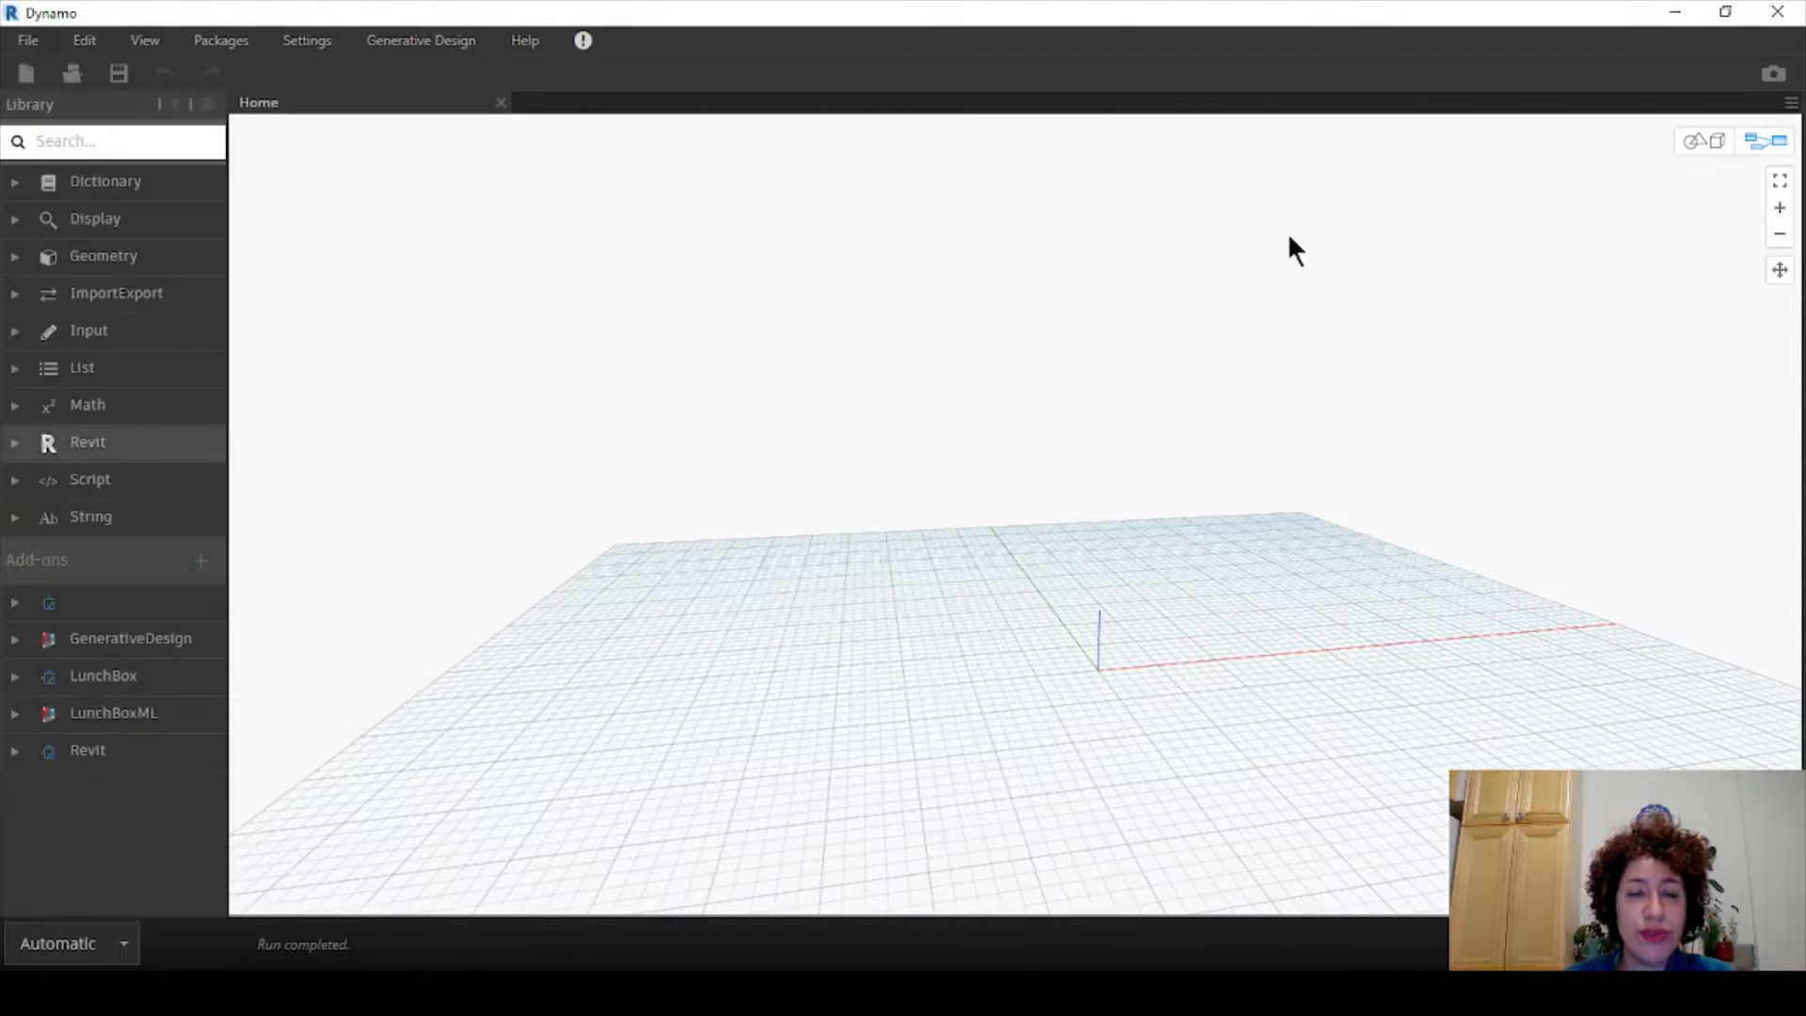
click(1725, 12)
drag(1077, 58, 1346, 64)
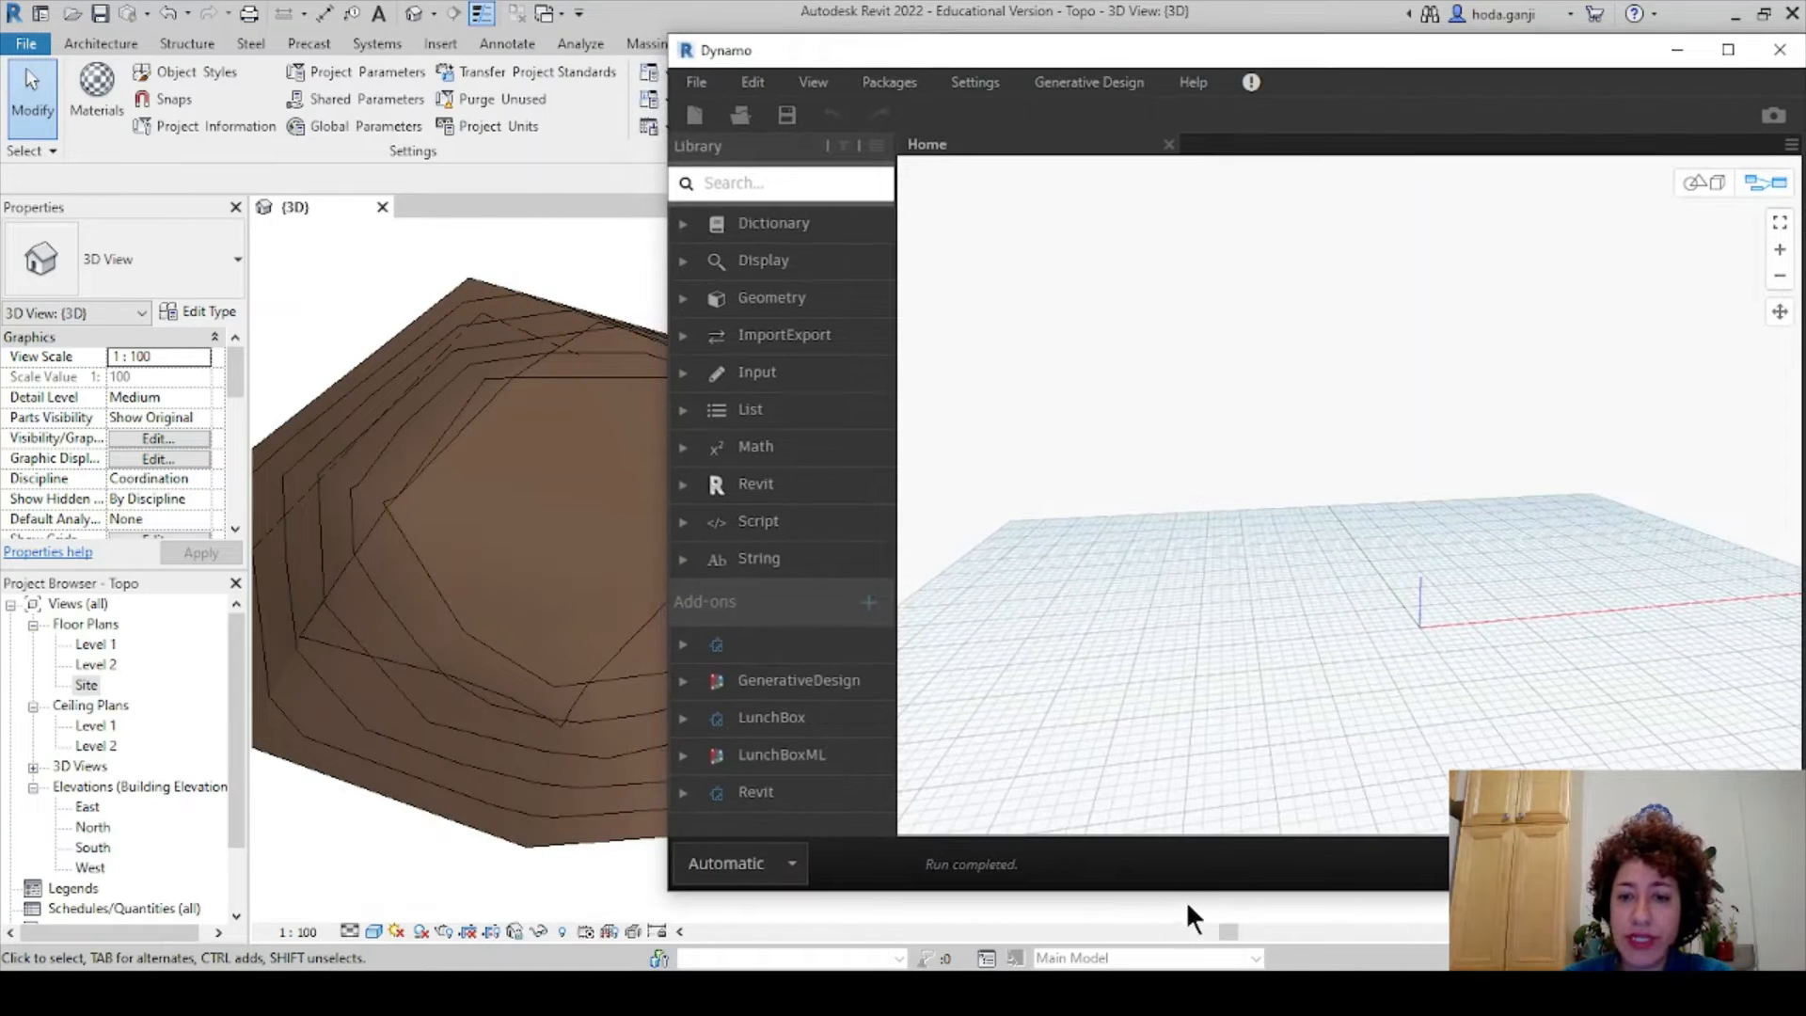
drag(1192, 892, 1192, 961)
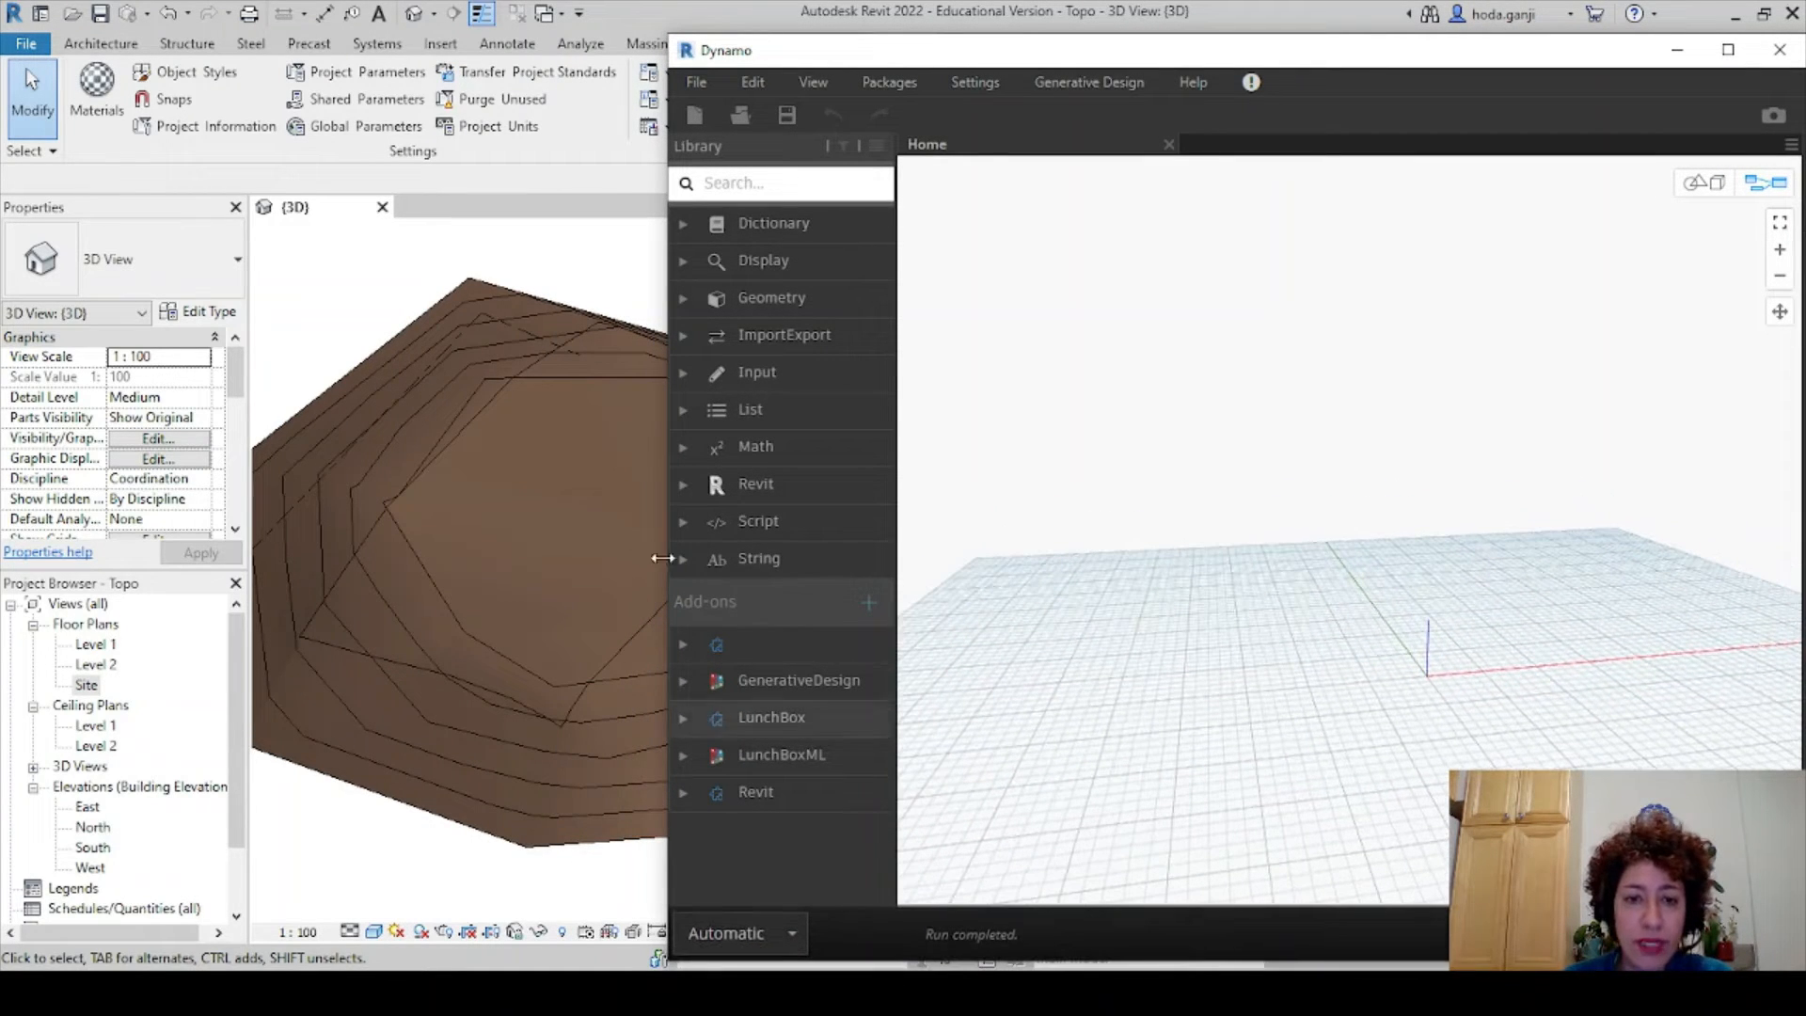
click(715, 485)
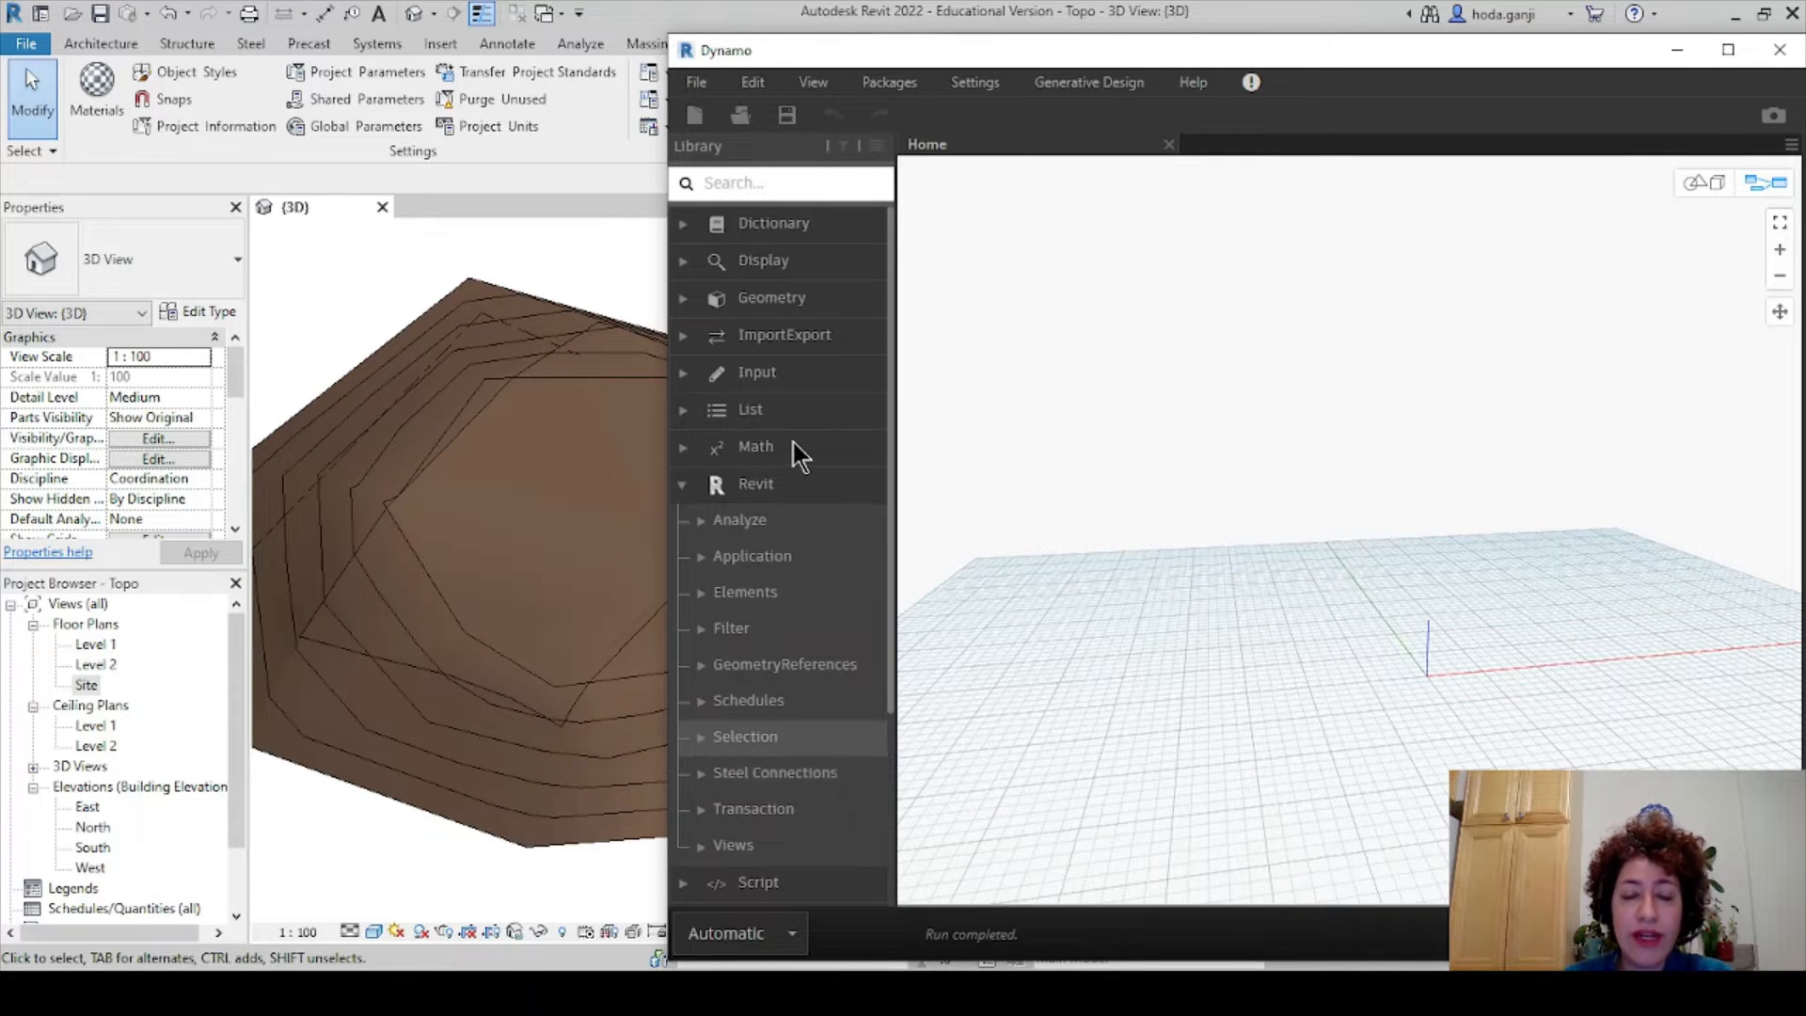
- Place All Elements of Category and Categories nodes from the Revit library
scroll(787, 427, down, 2)
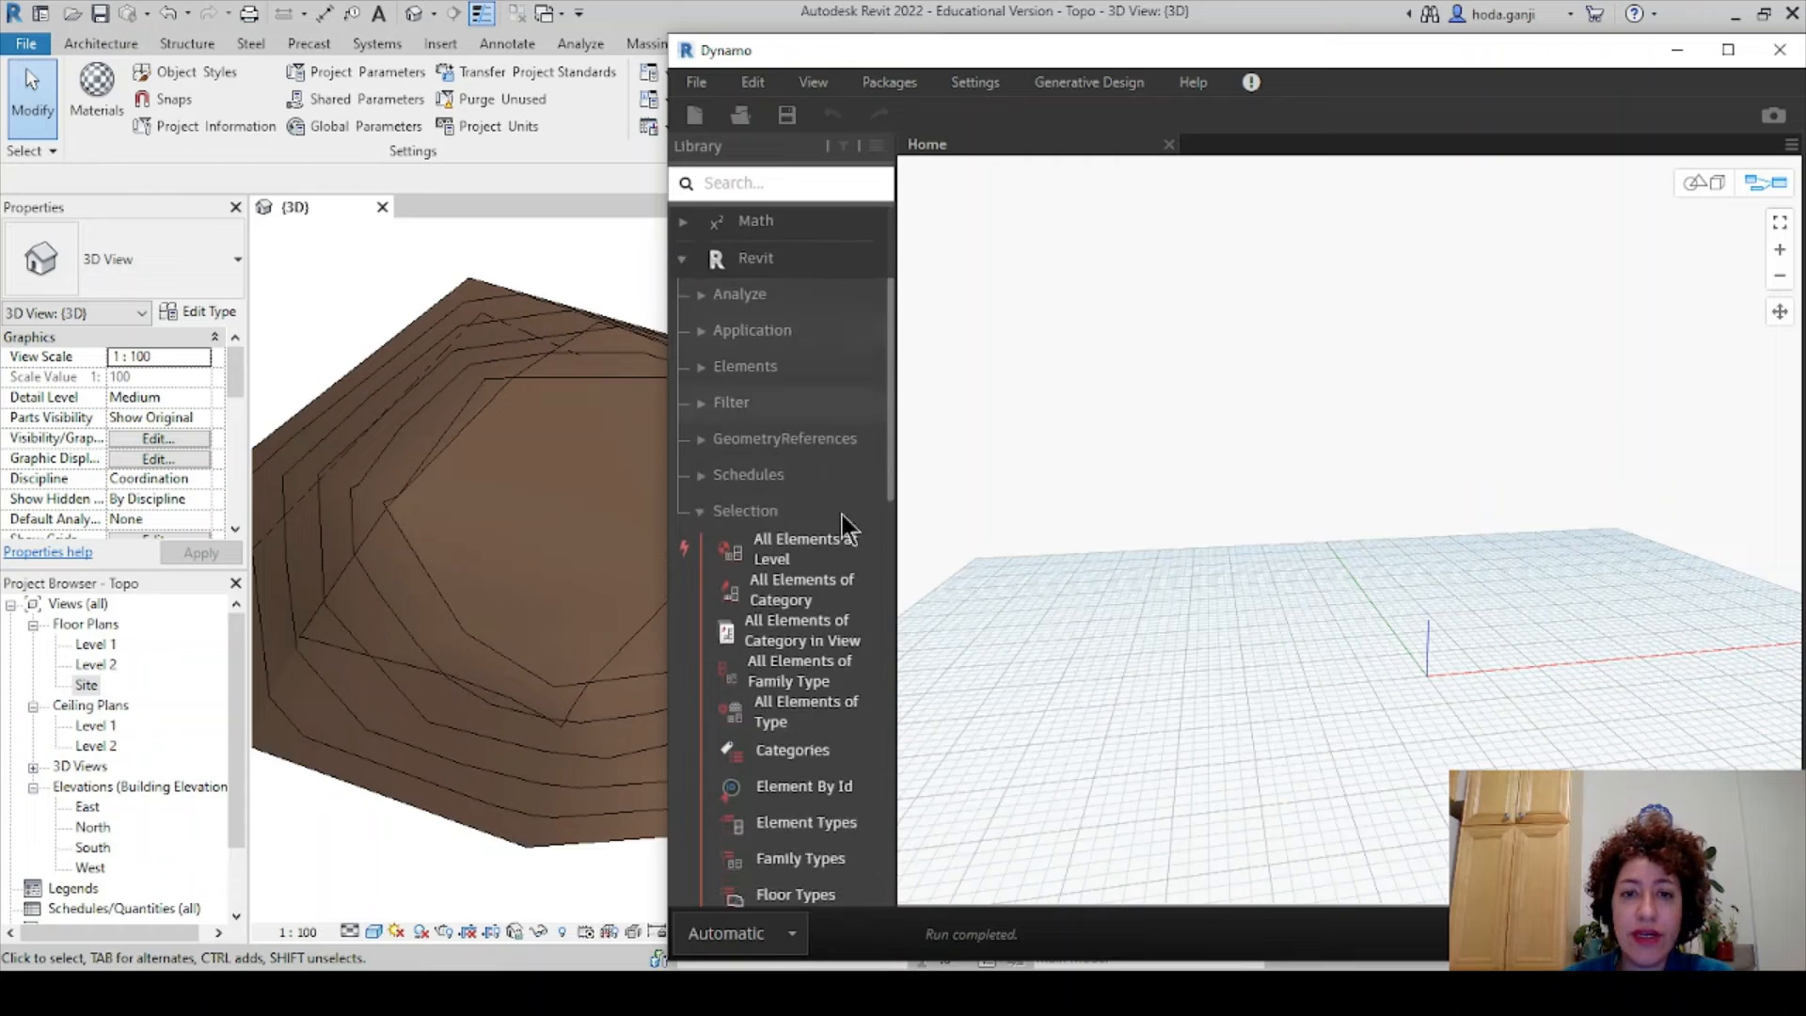
drag(899, 559, 973, 568)
scroll(877, 440, down, 1)
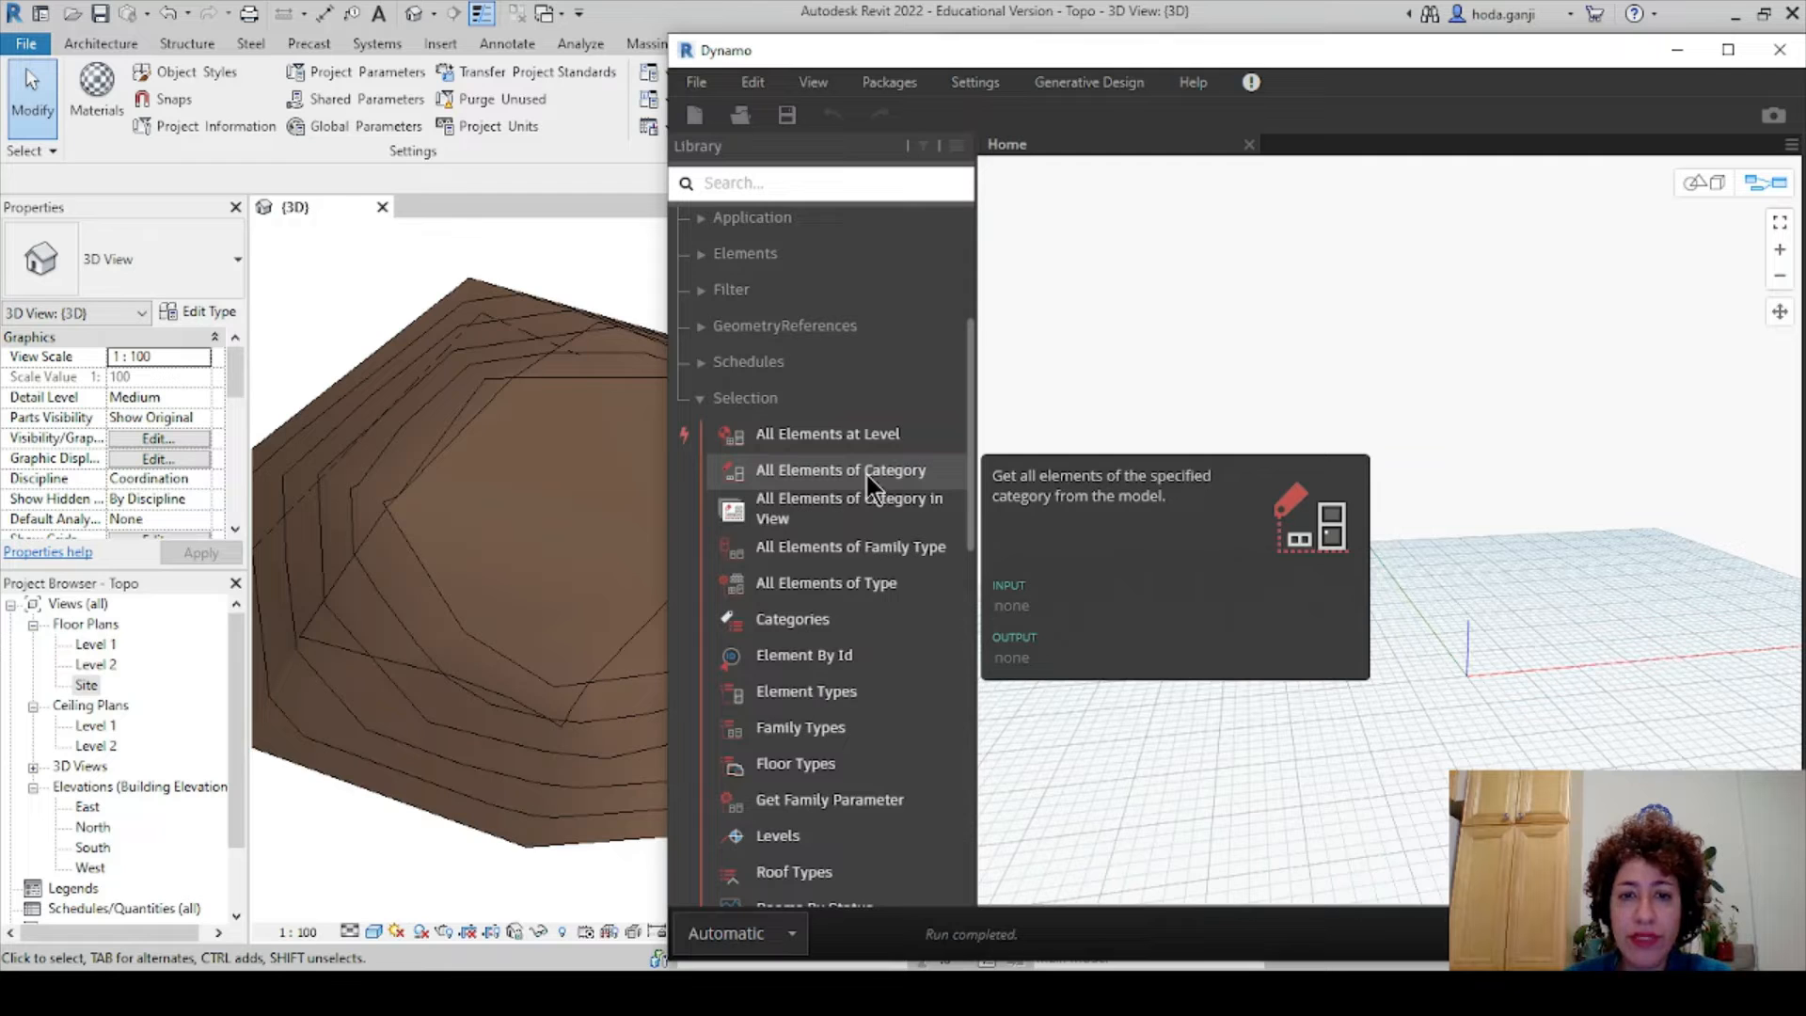
click(866, 476)
click(828, 622)
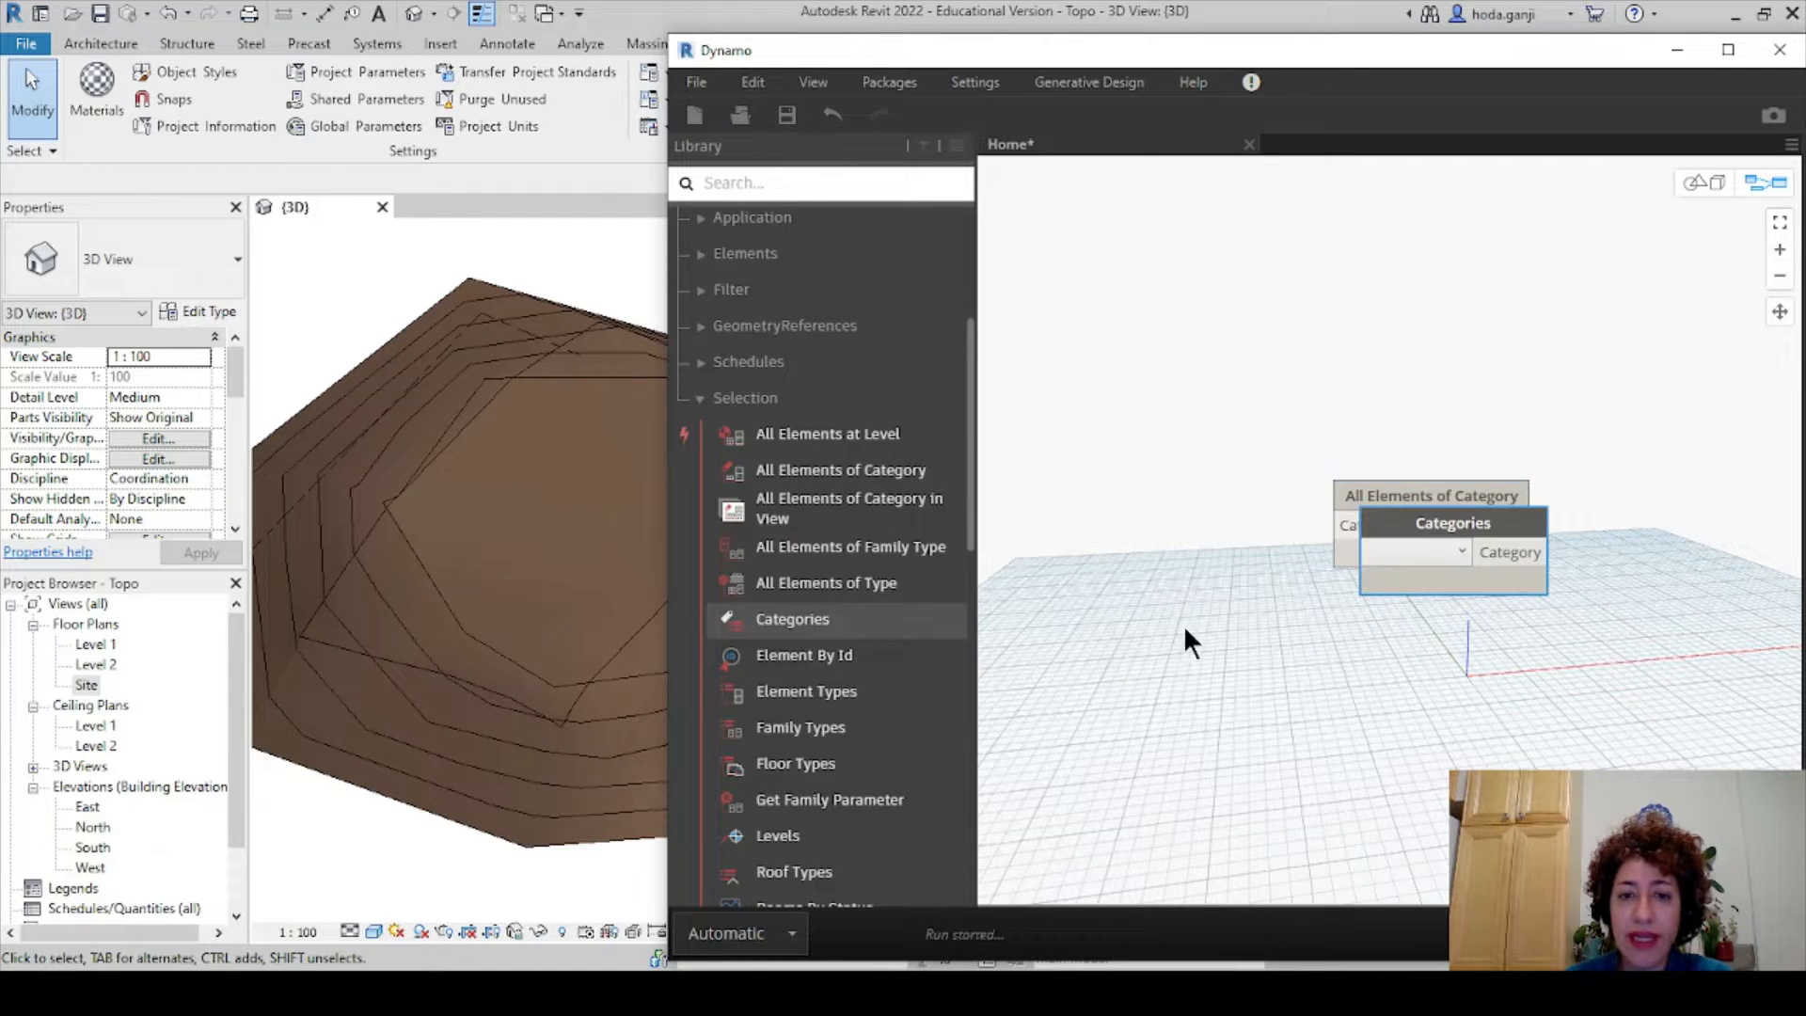
drag(1368, 551, 1091, 239)
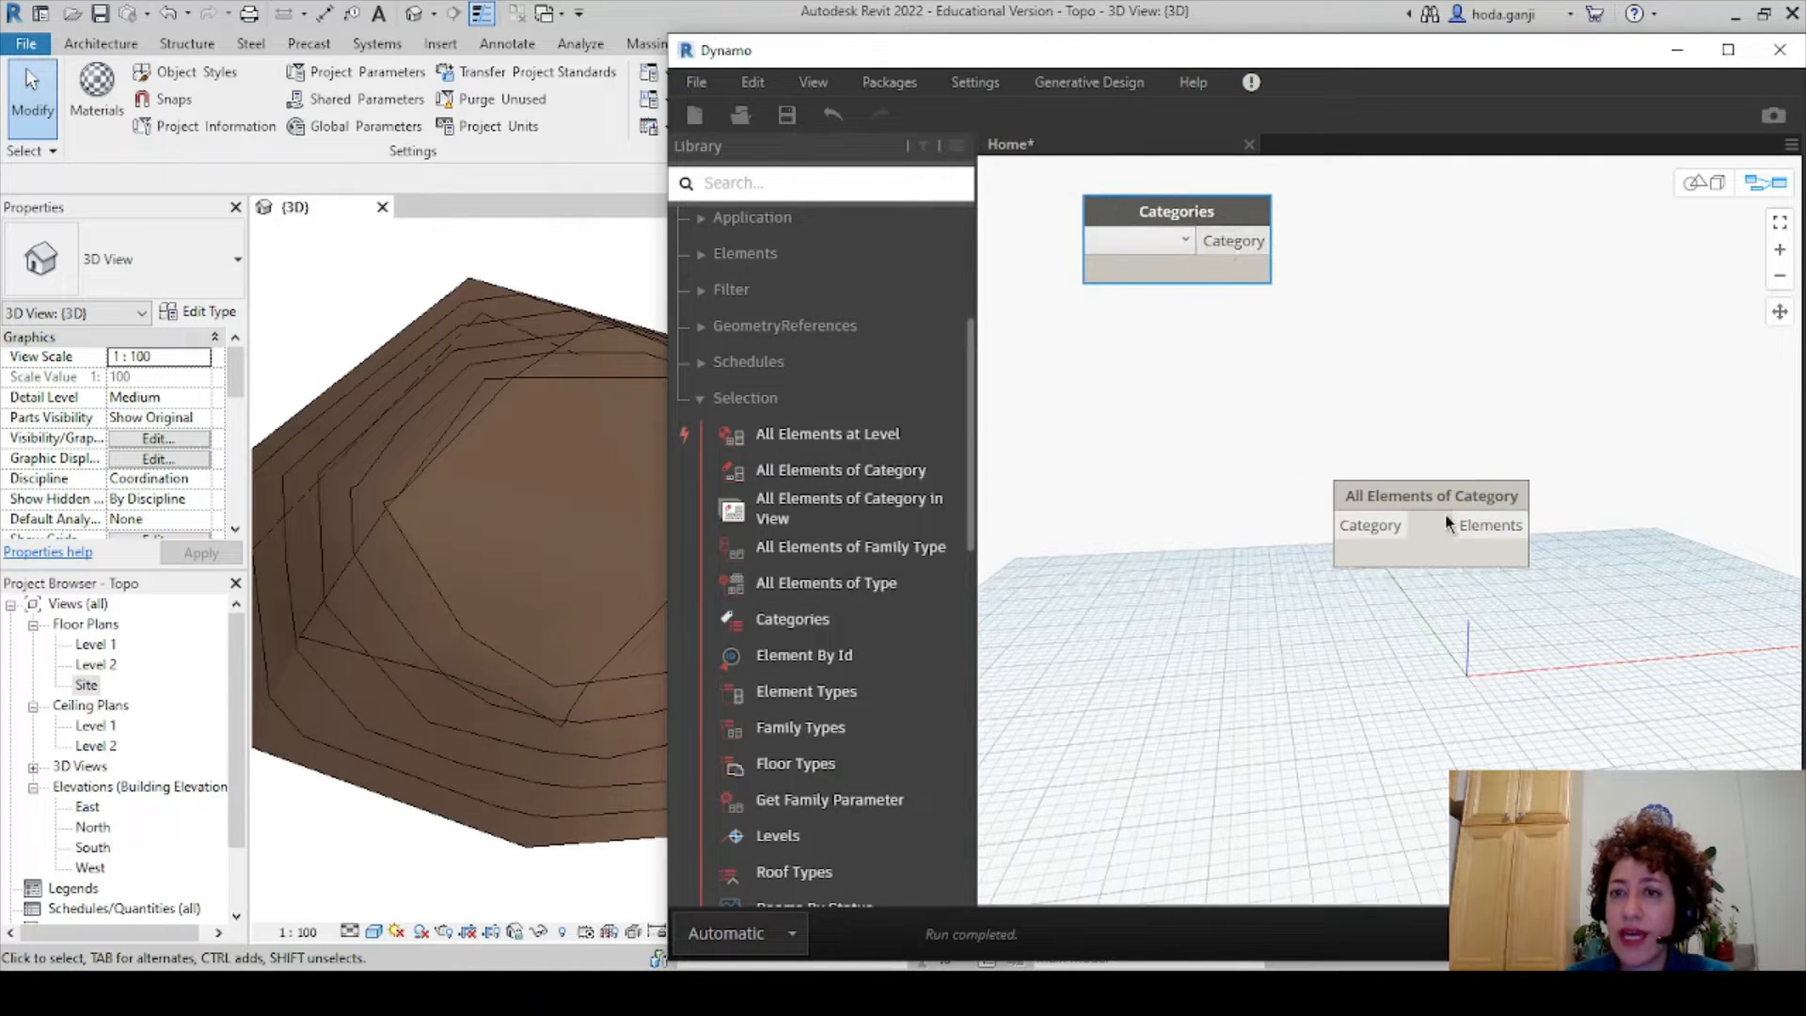
drag(1444, 511, 1450, 218)
- Set Categories to Topography and wire it into All Elements of Category
scroll(1280, 209, up, 2)
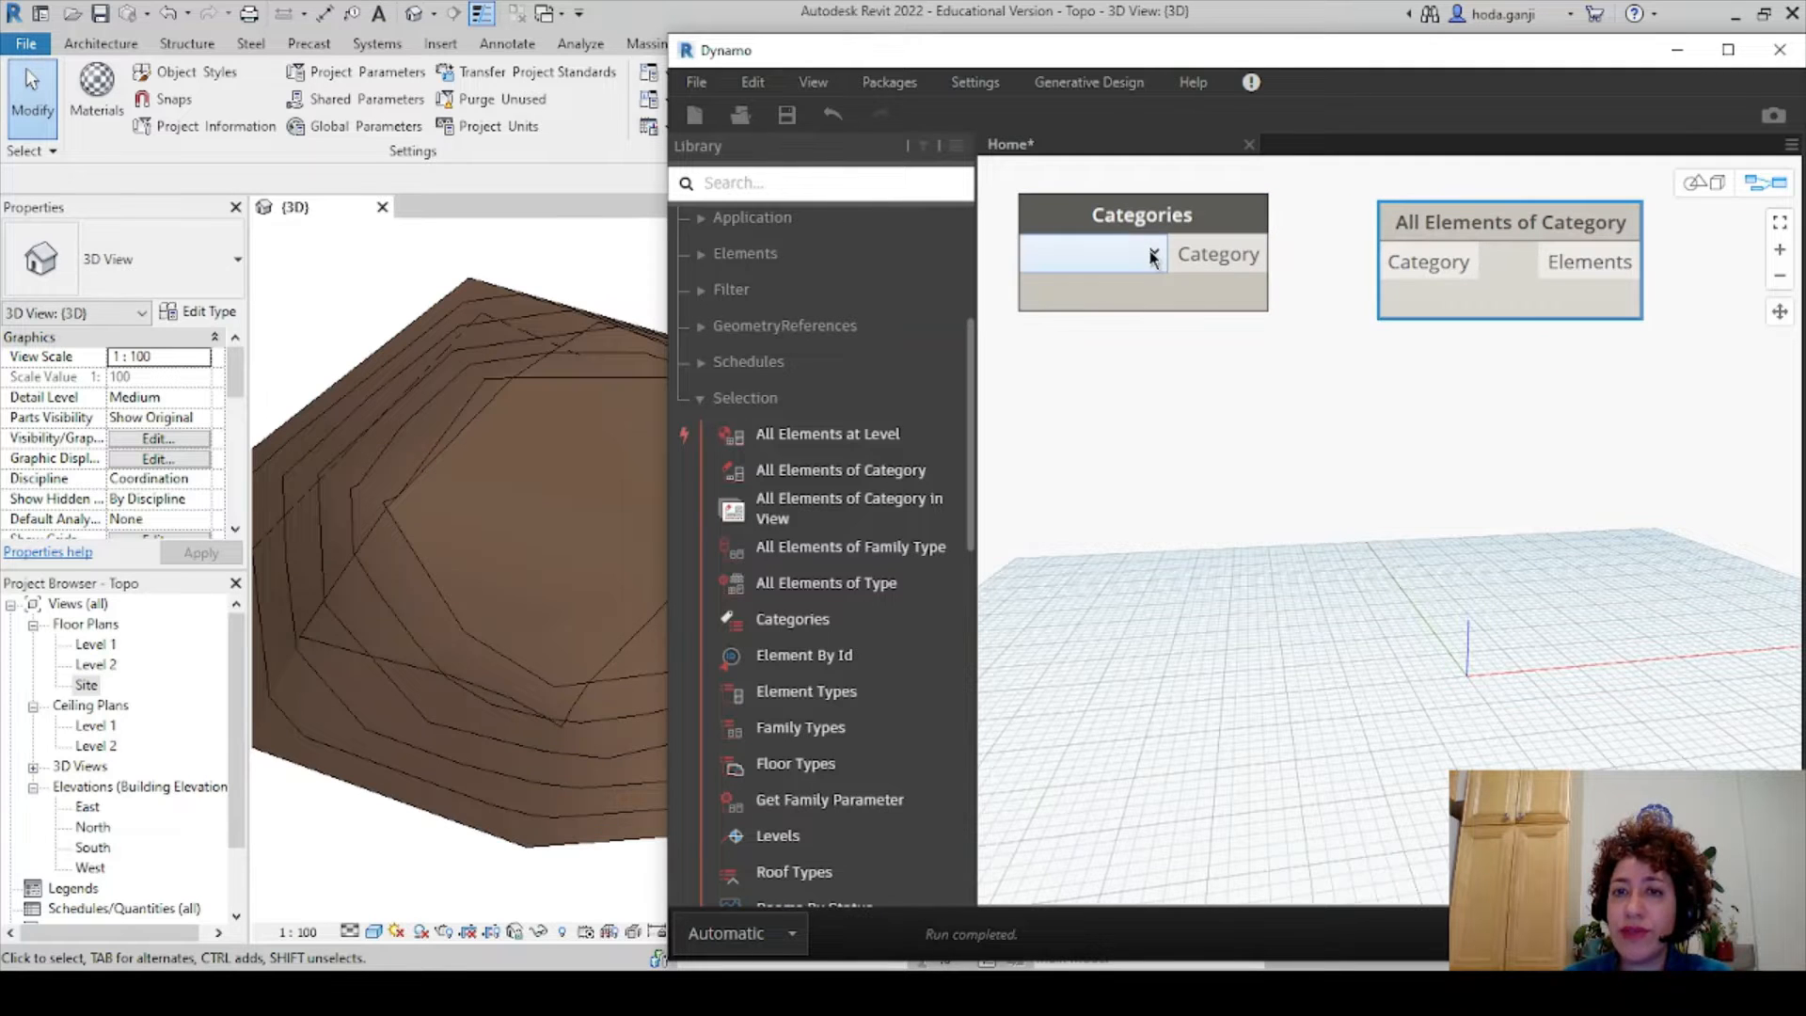
click(1152, 255)
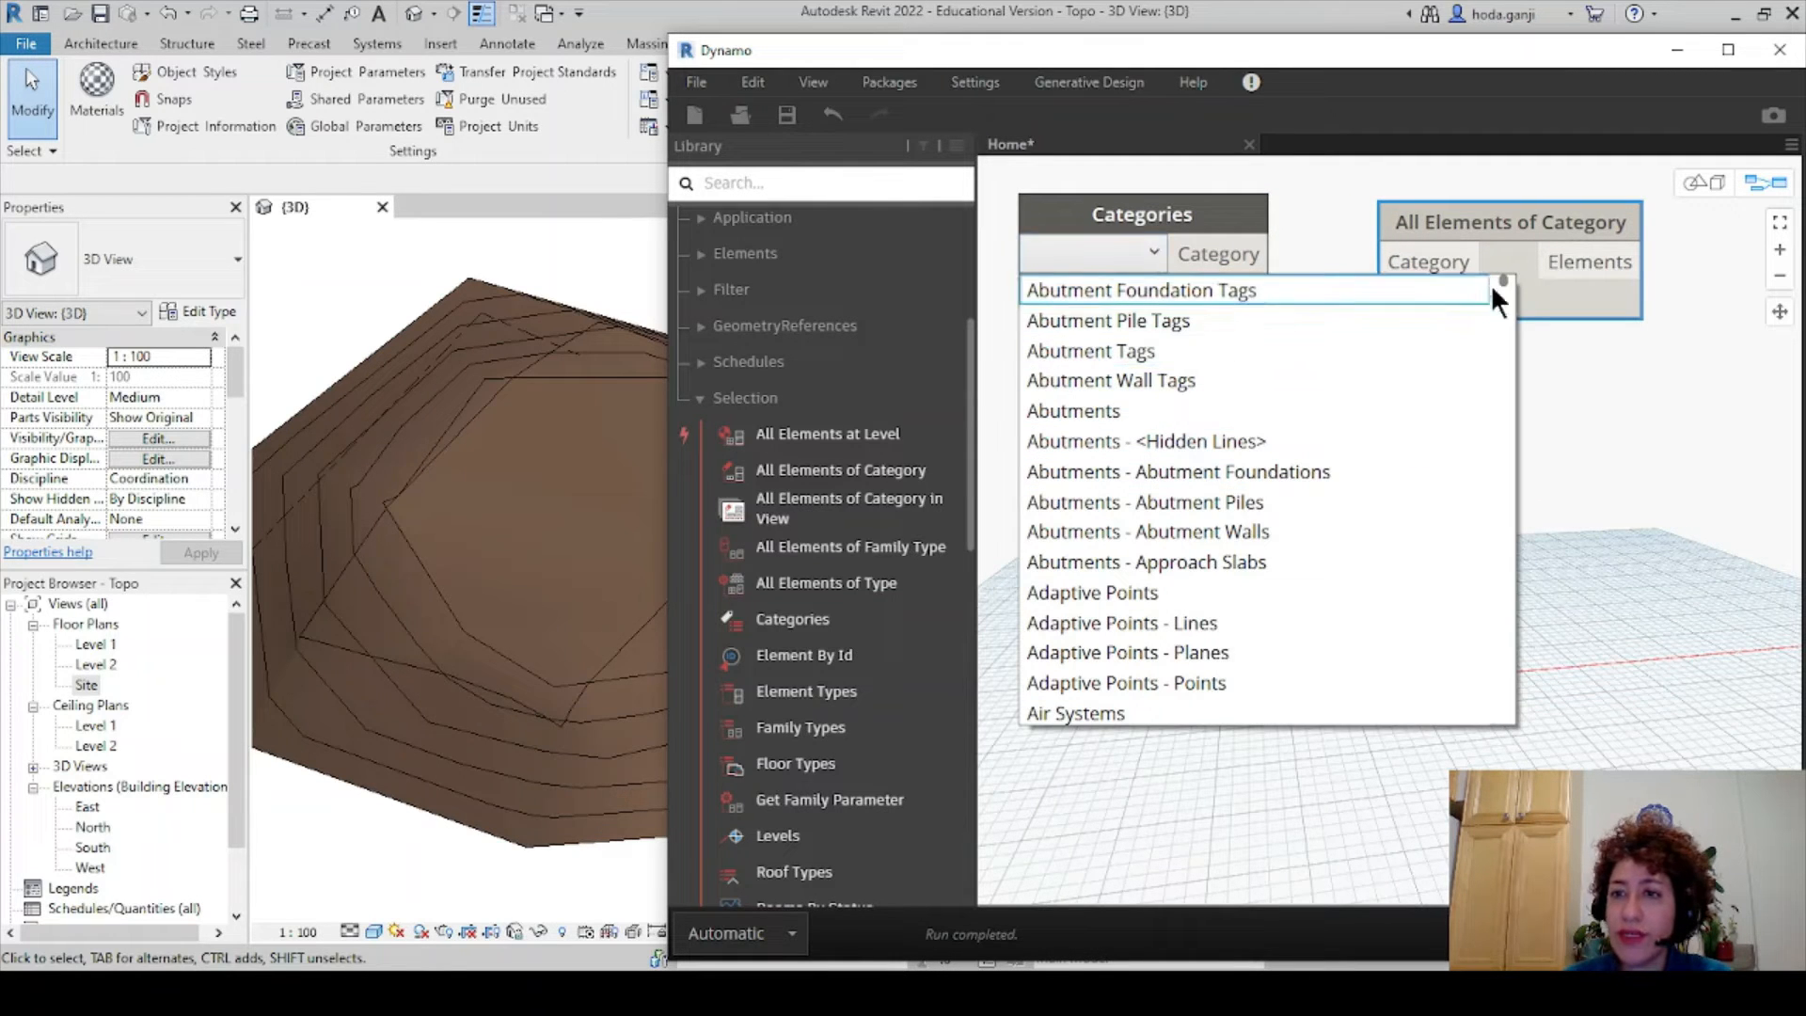
drag(1502, 274, 1487, 677)
scroll(1367, 549, down, 4)
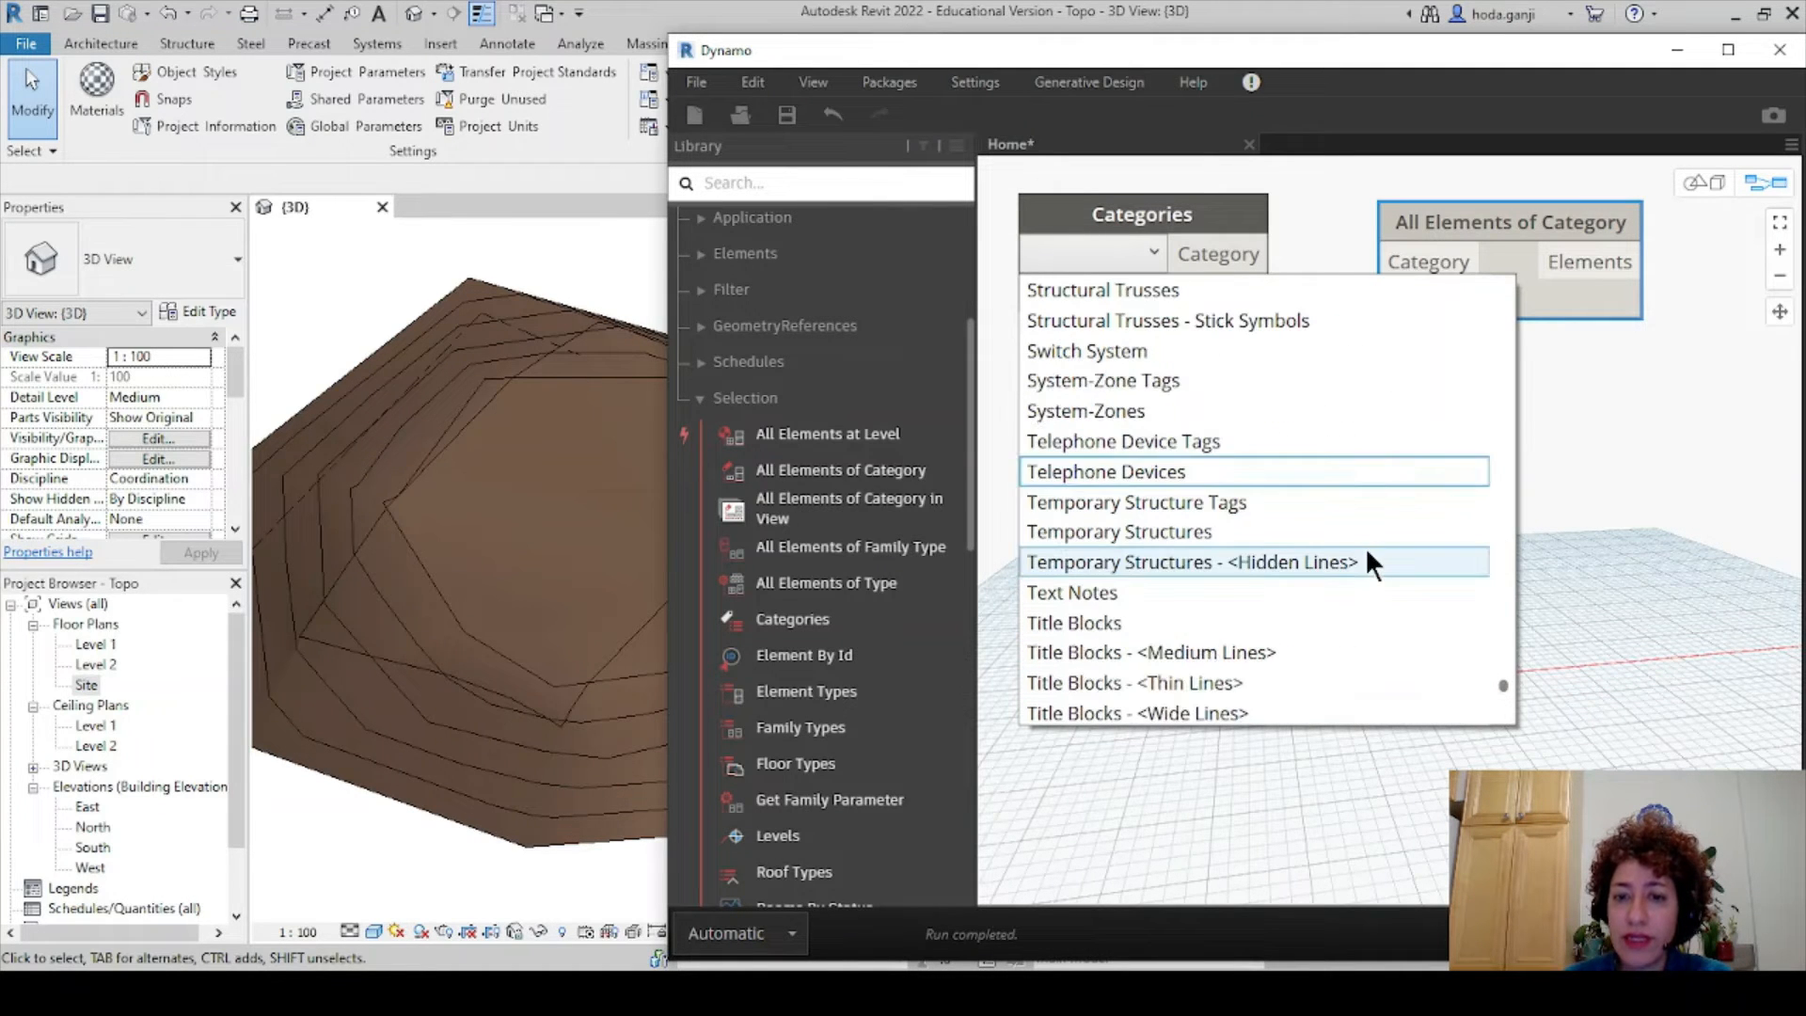
click(1281, 563)
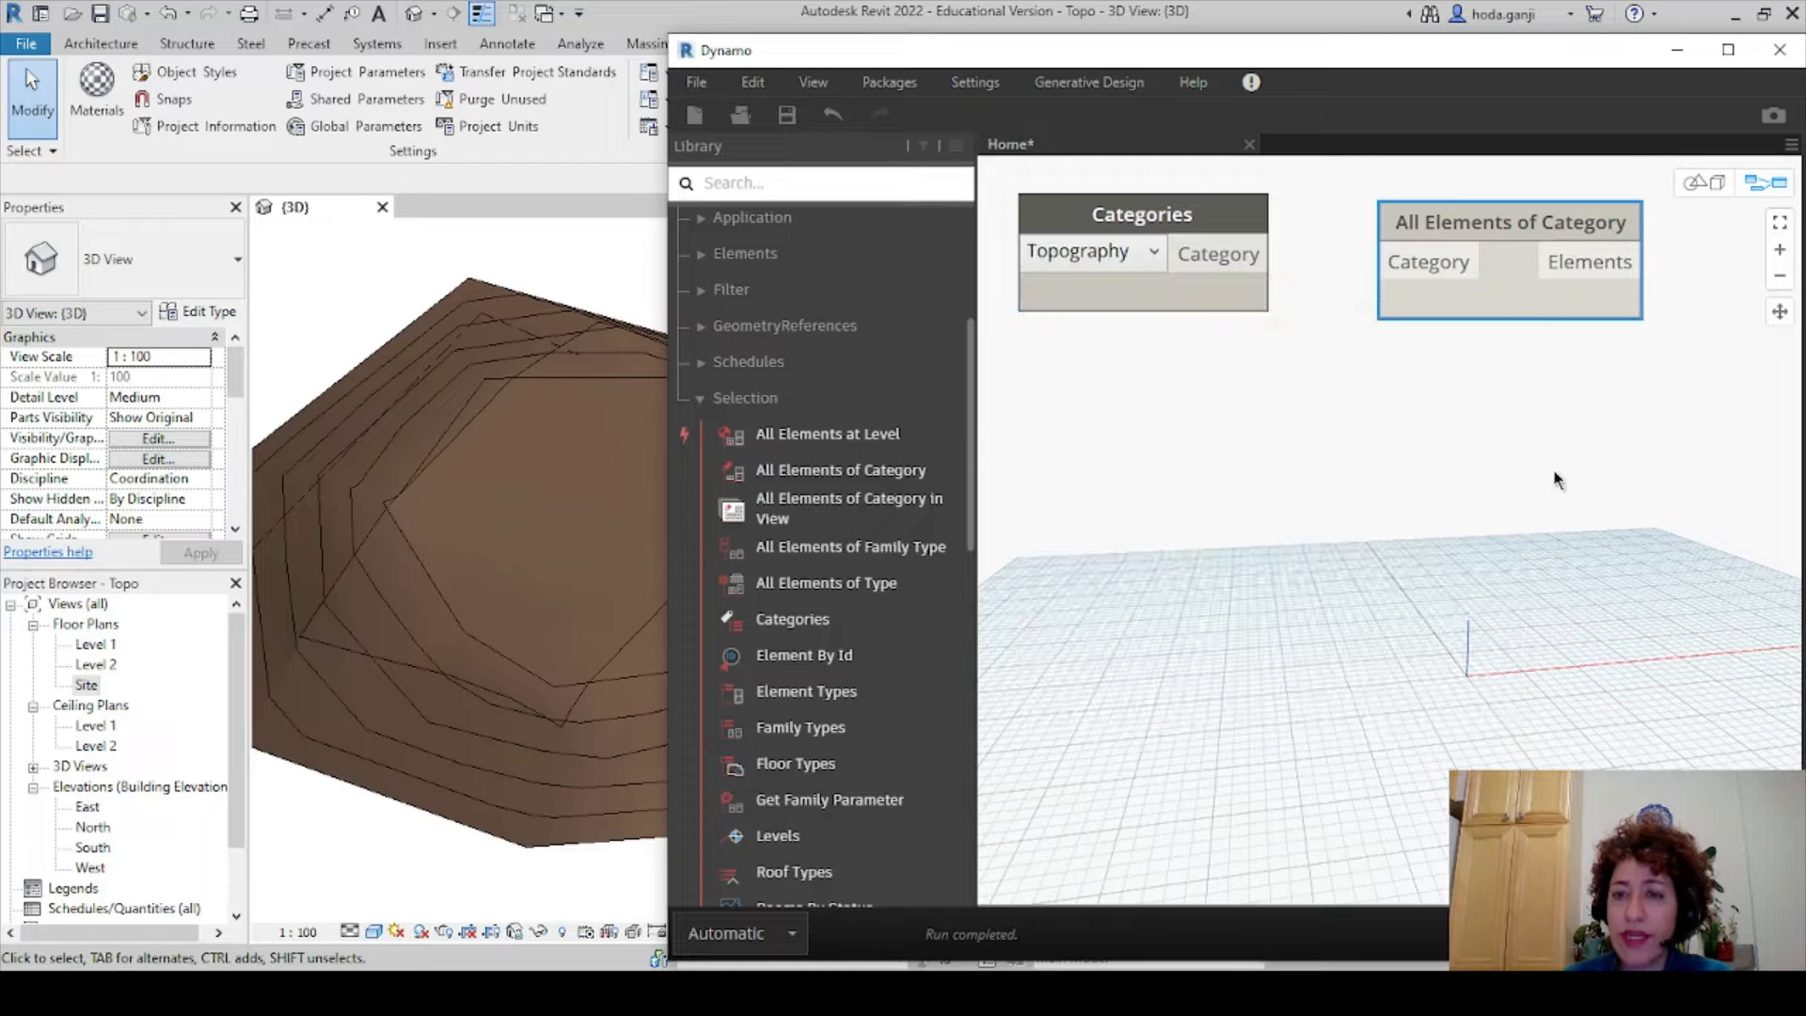
drag(1432, 202, 1360, 197)
drag(1353, 275, 1263, 254)
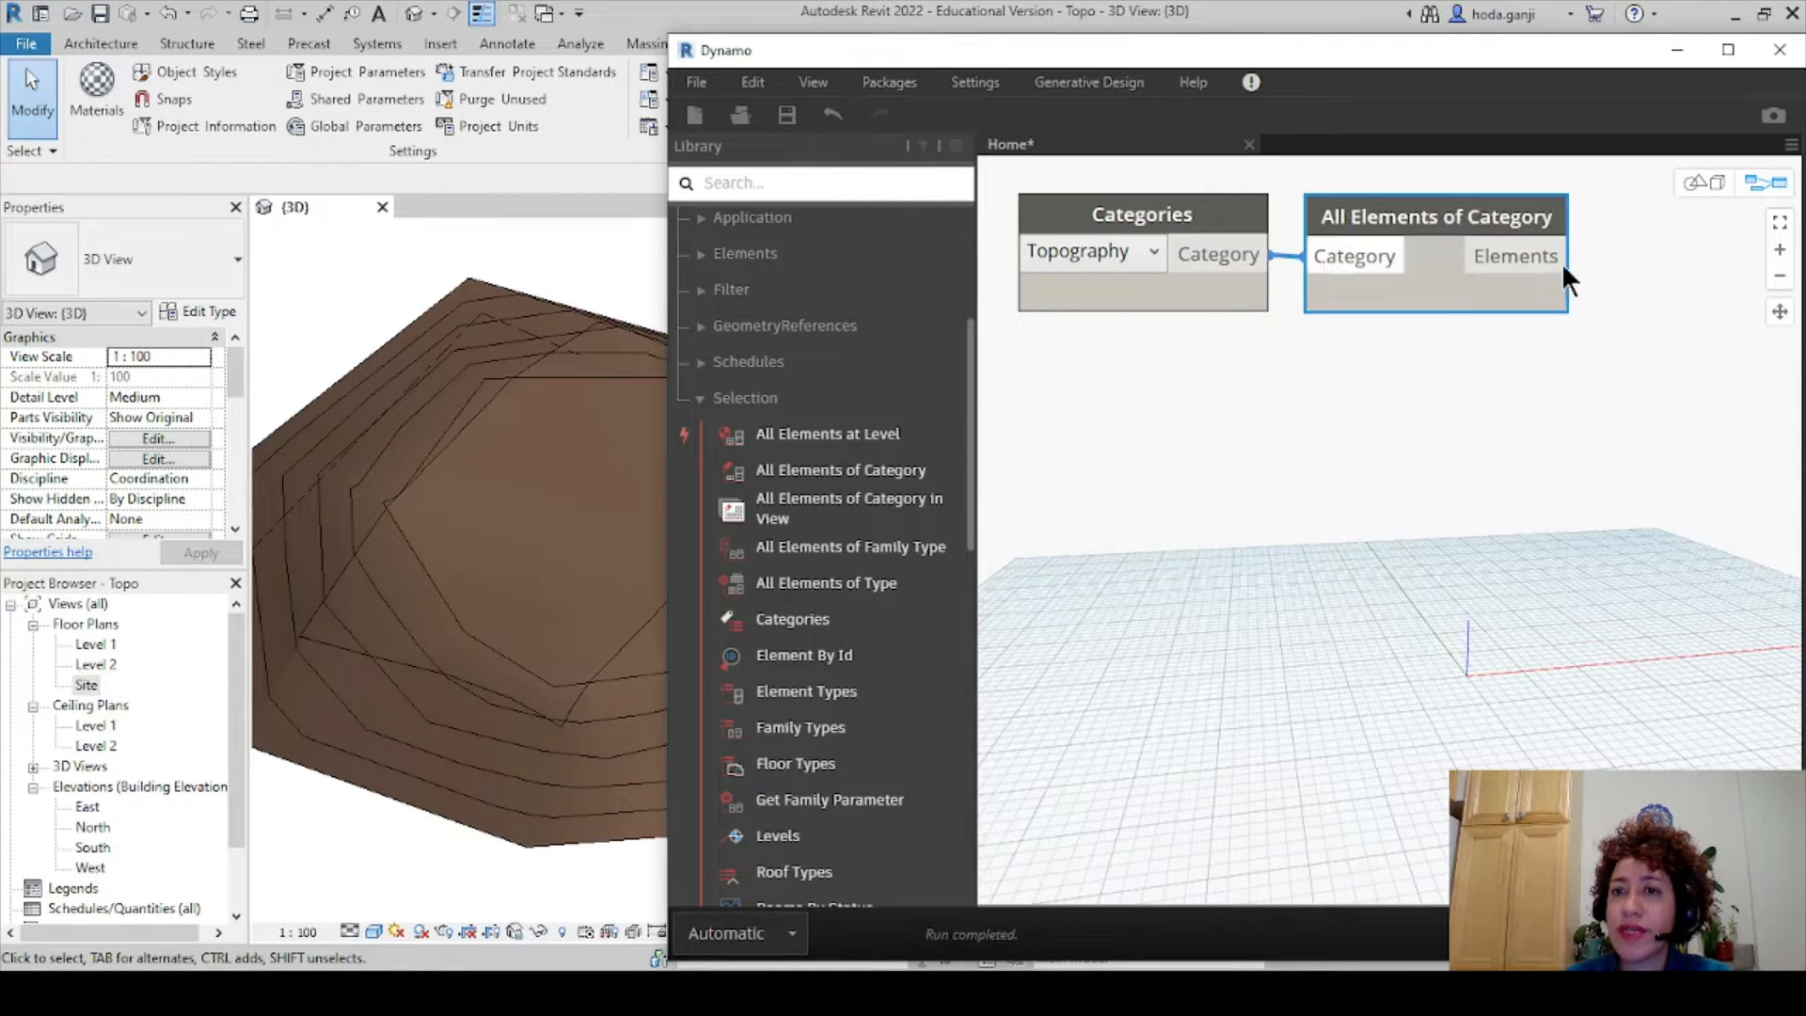
- Confirm All Elements of Category lists two Topography elements, and bring up canvas search
mouse_move(1548, 343)
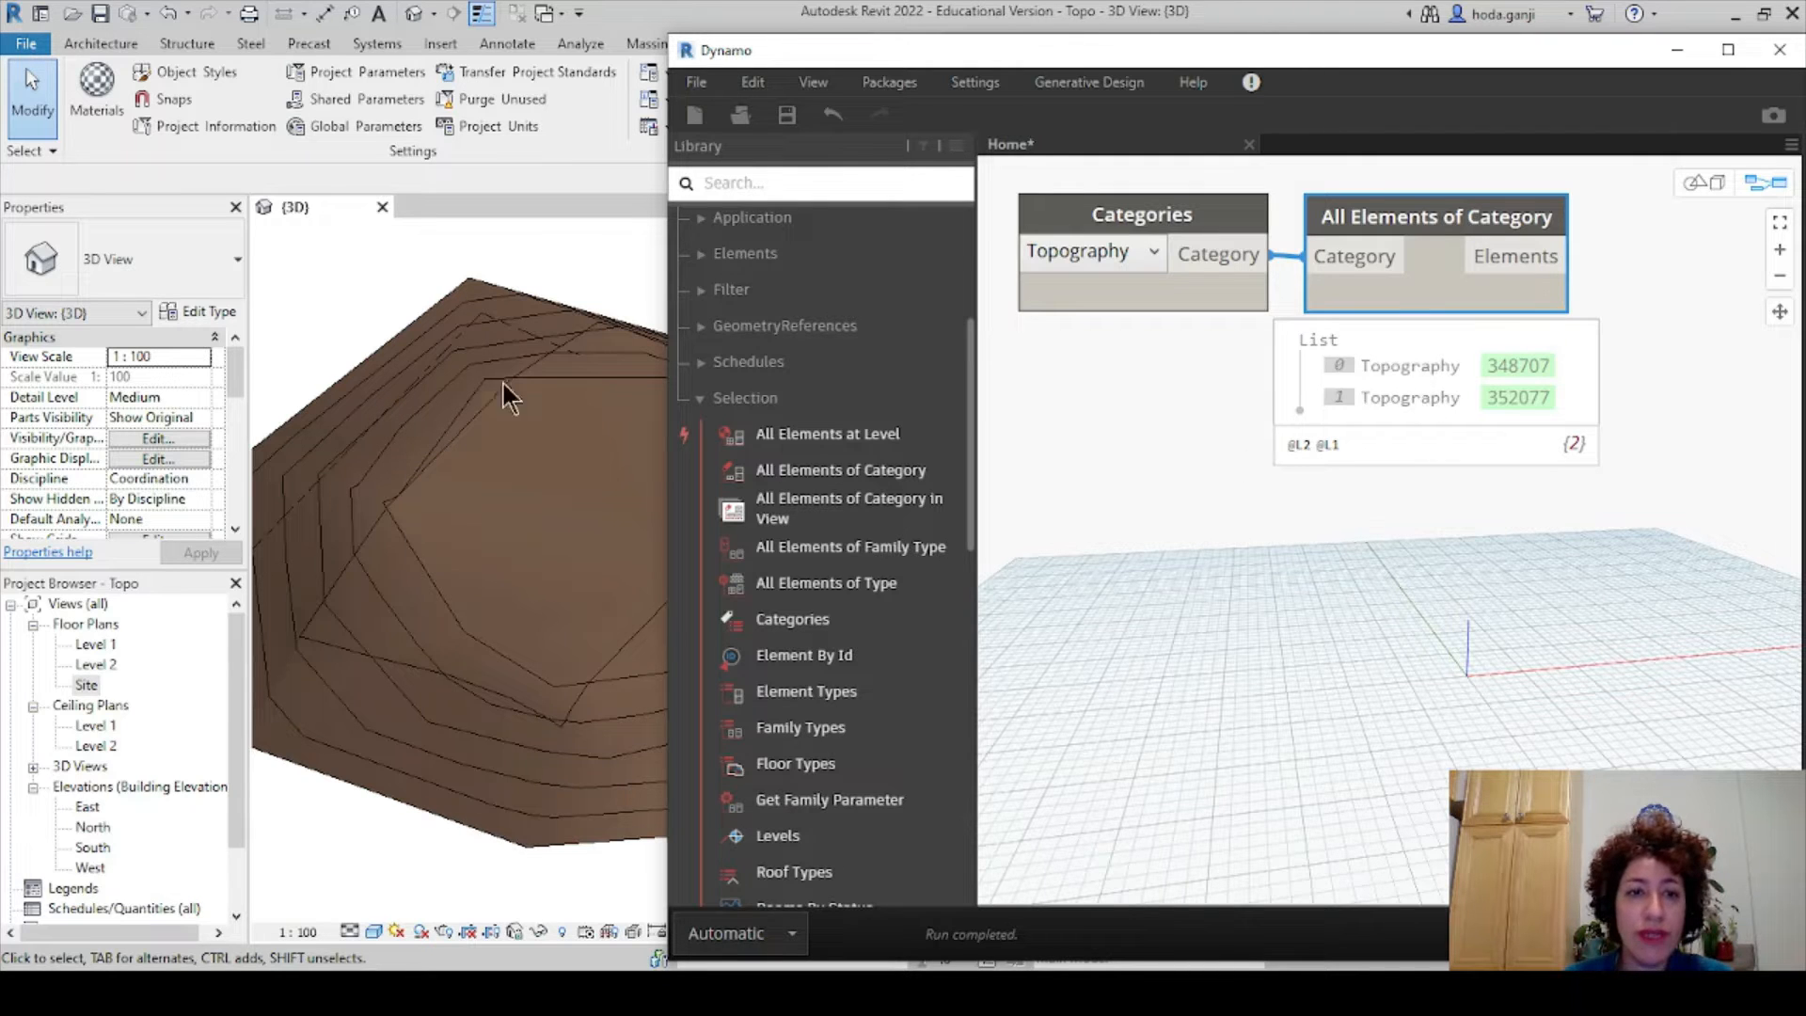
scroll(526, 482, down, 2)
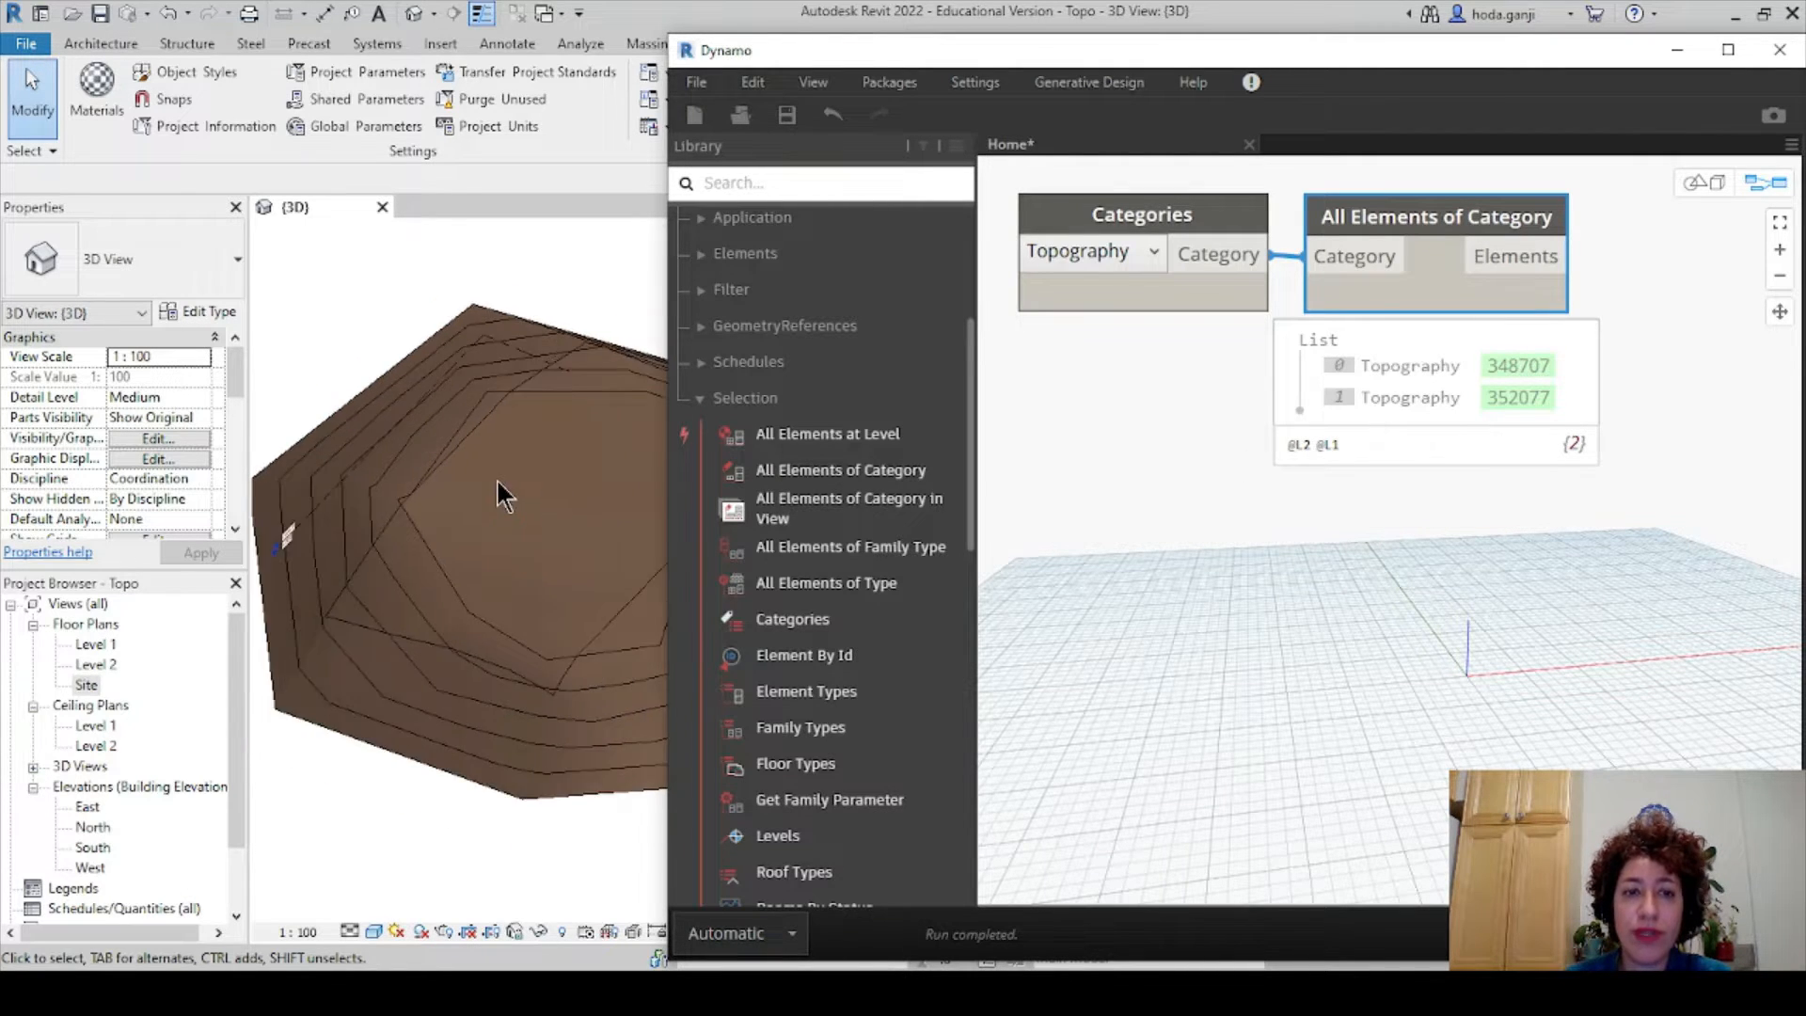
middle_drag(589, 536, 467, 528)
scroll(1545, 482, down, 2)
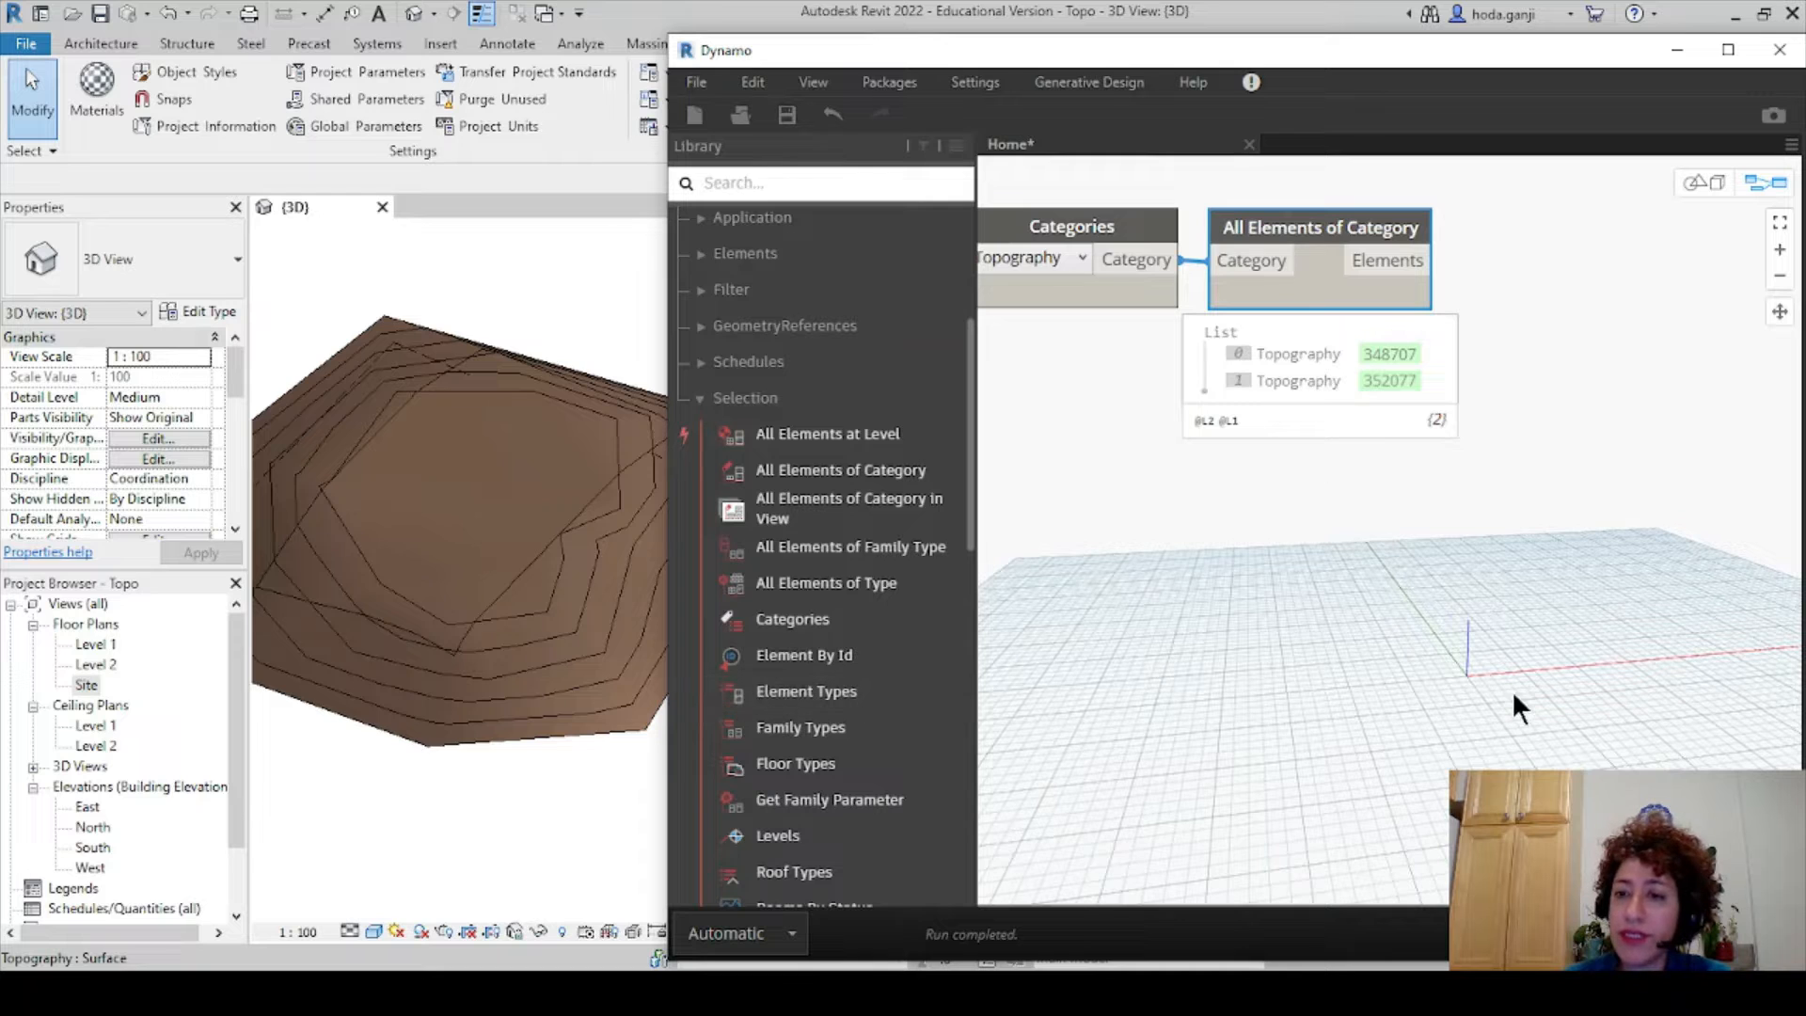
right_click(1545, 246)
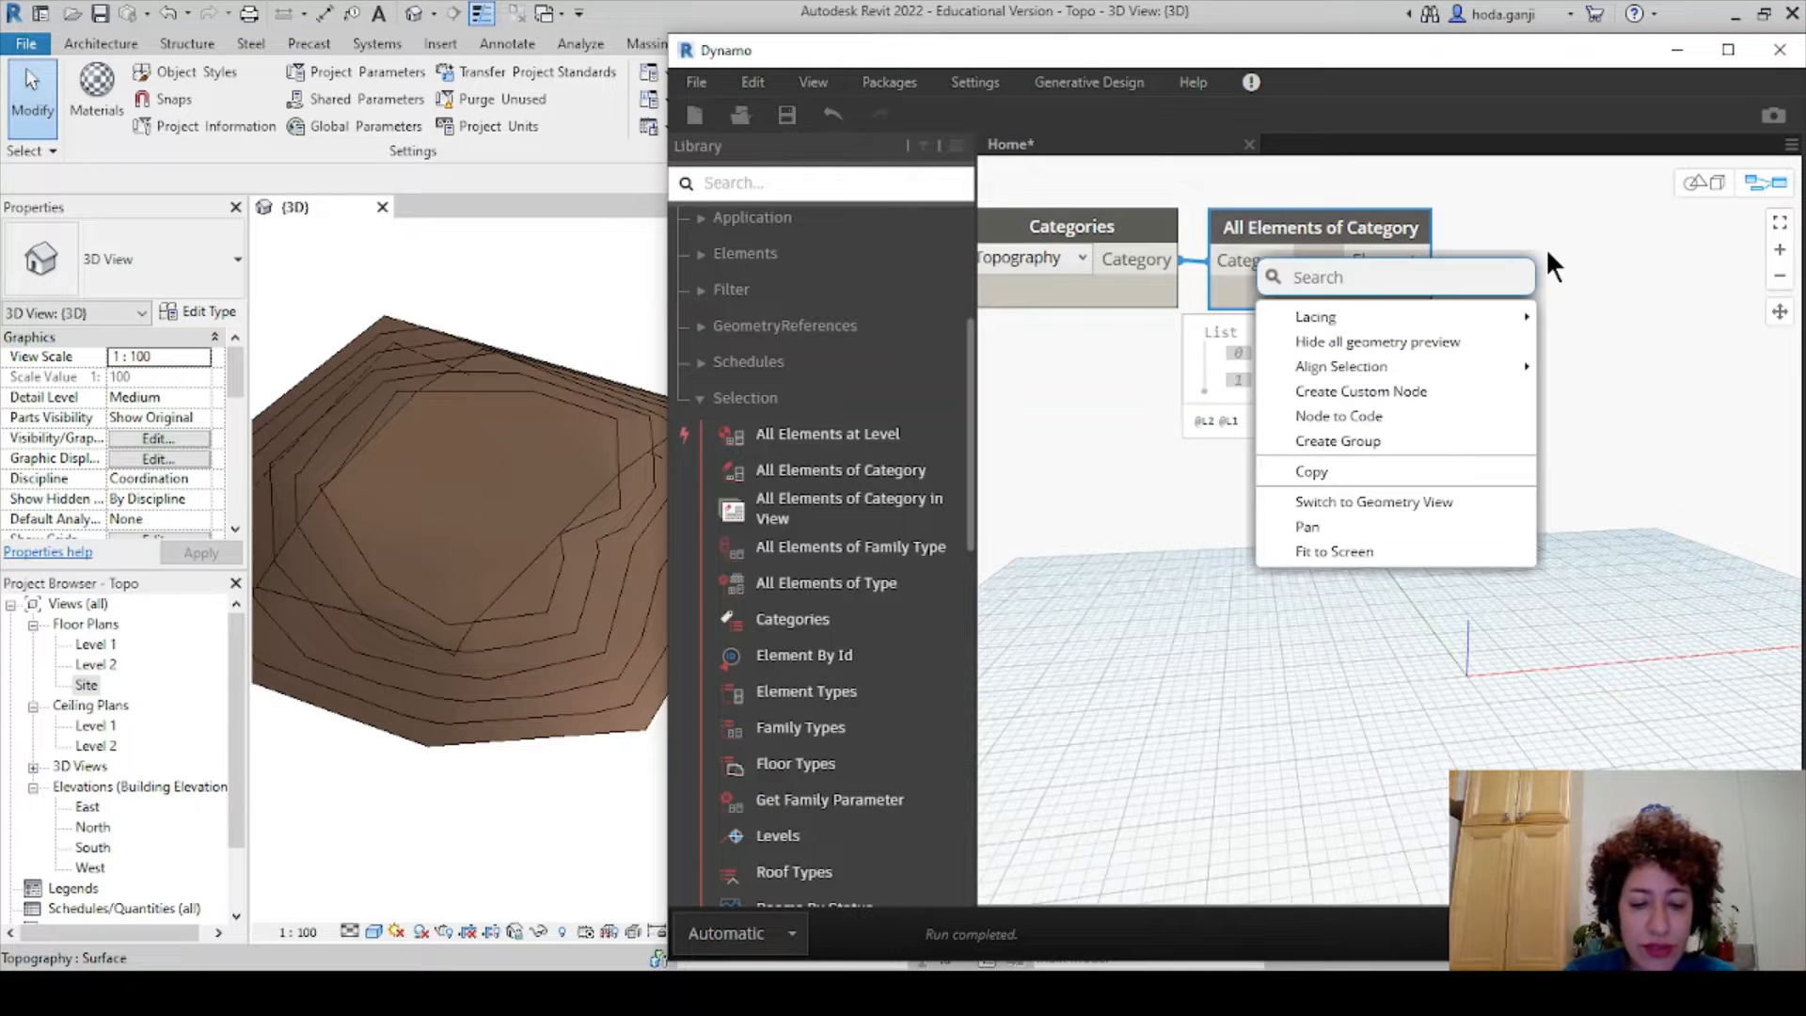
- Add an Element.Geometry node fed by the Topography elements and orbit the terrain preview
text(elemen)
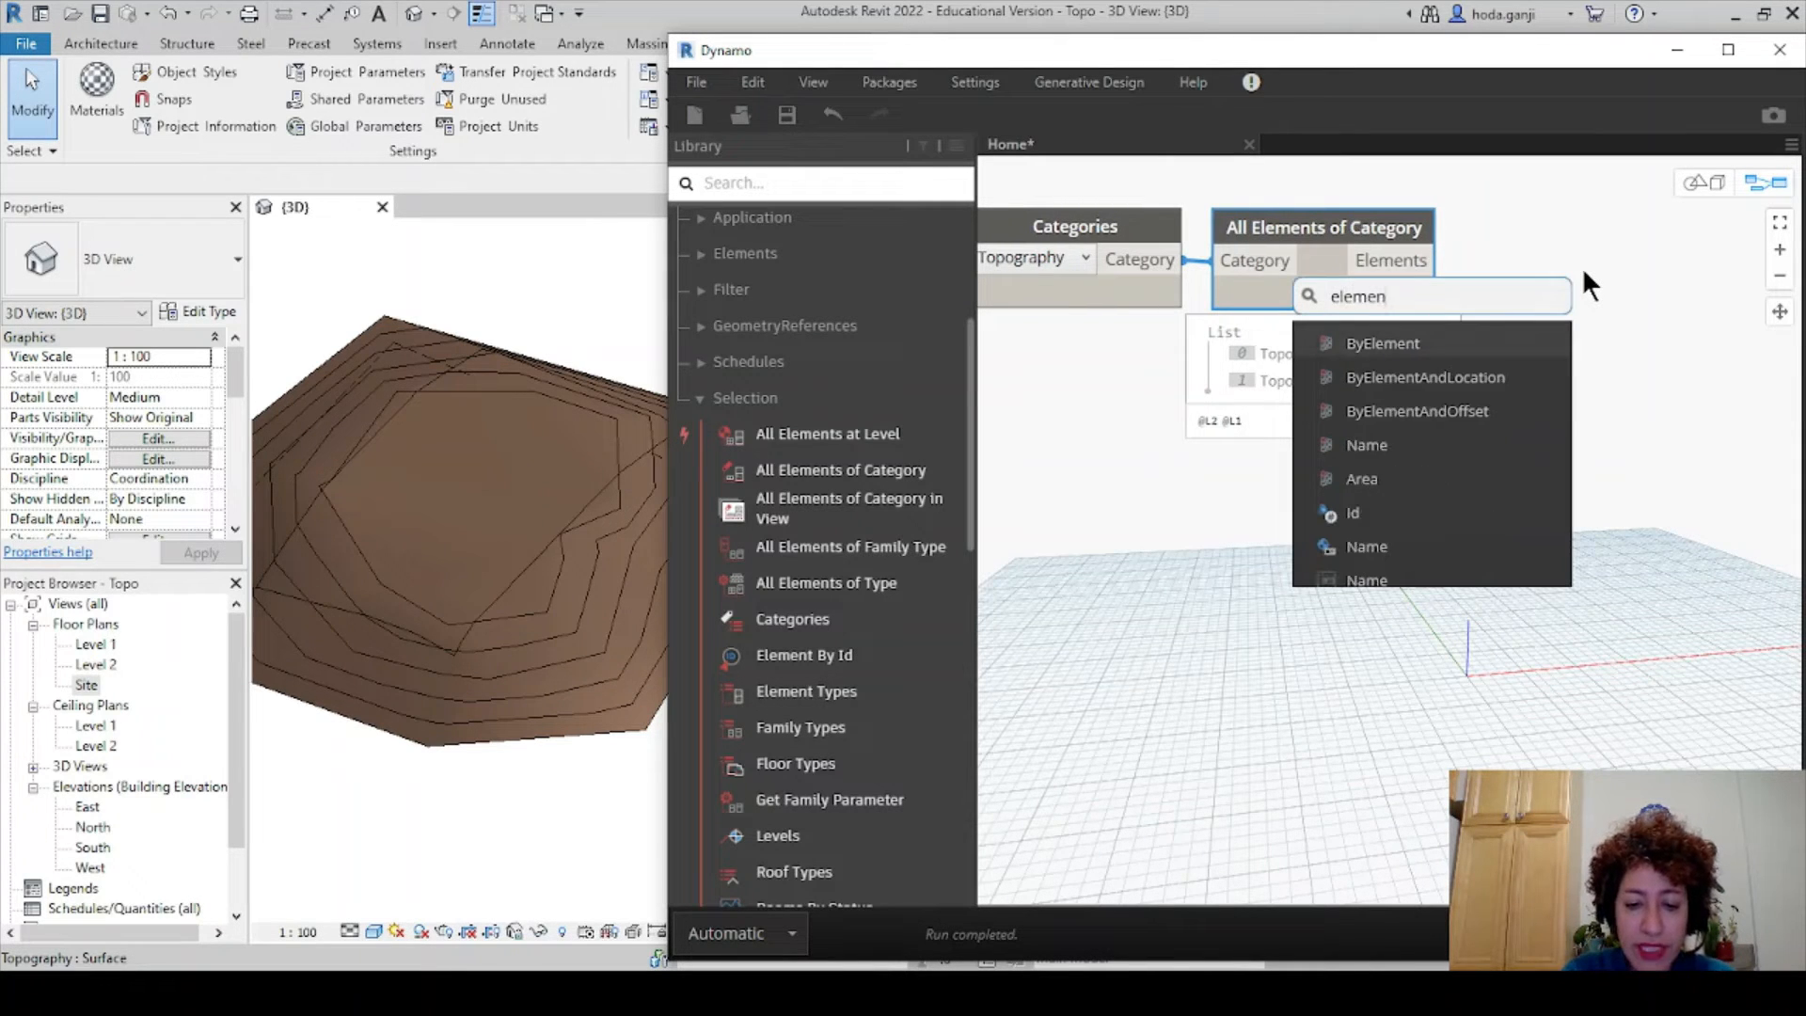
text(t.geo)
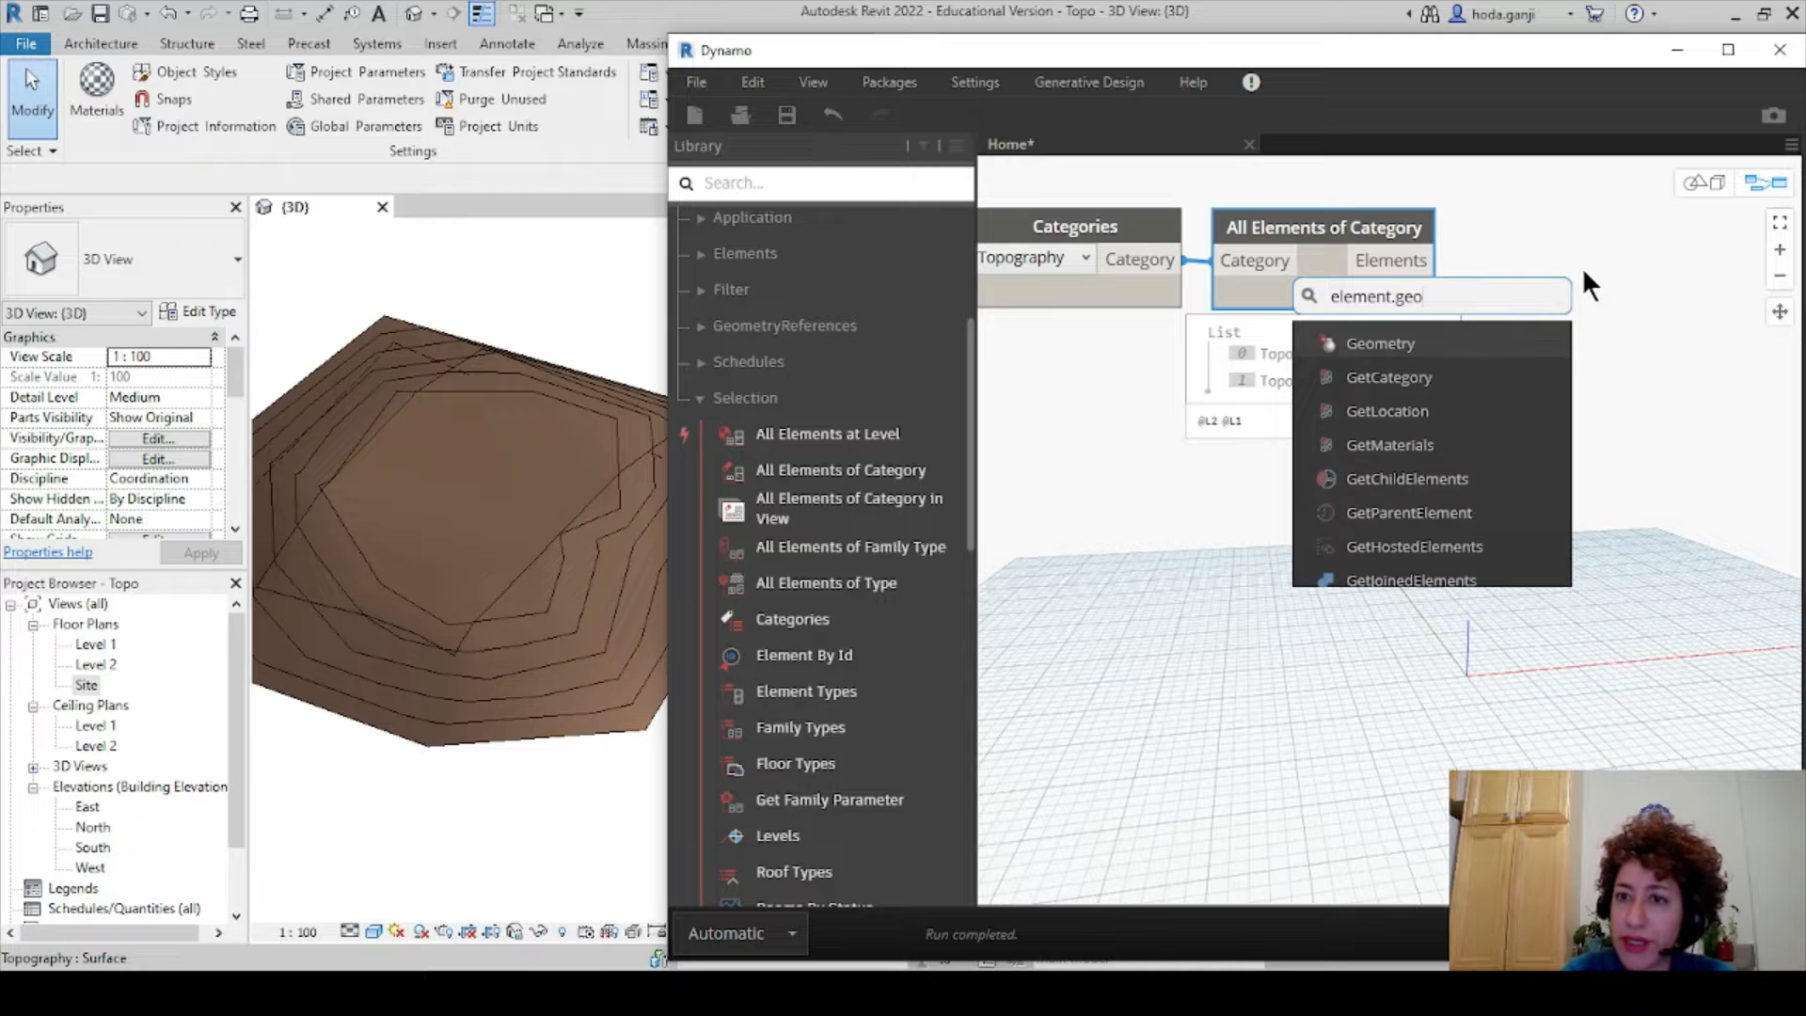
click(1516, 350)
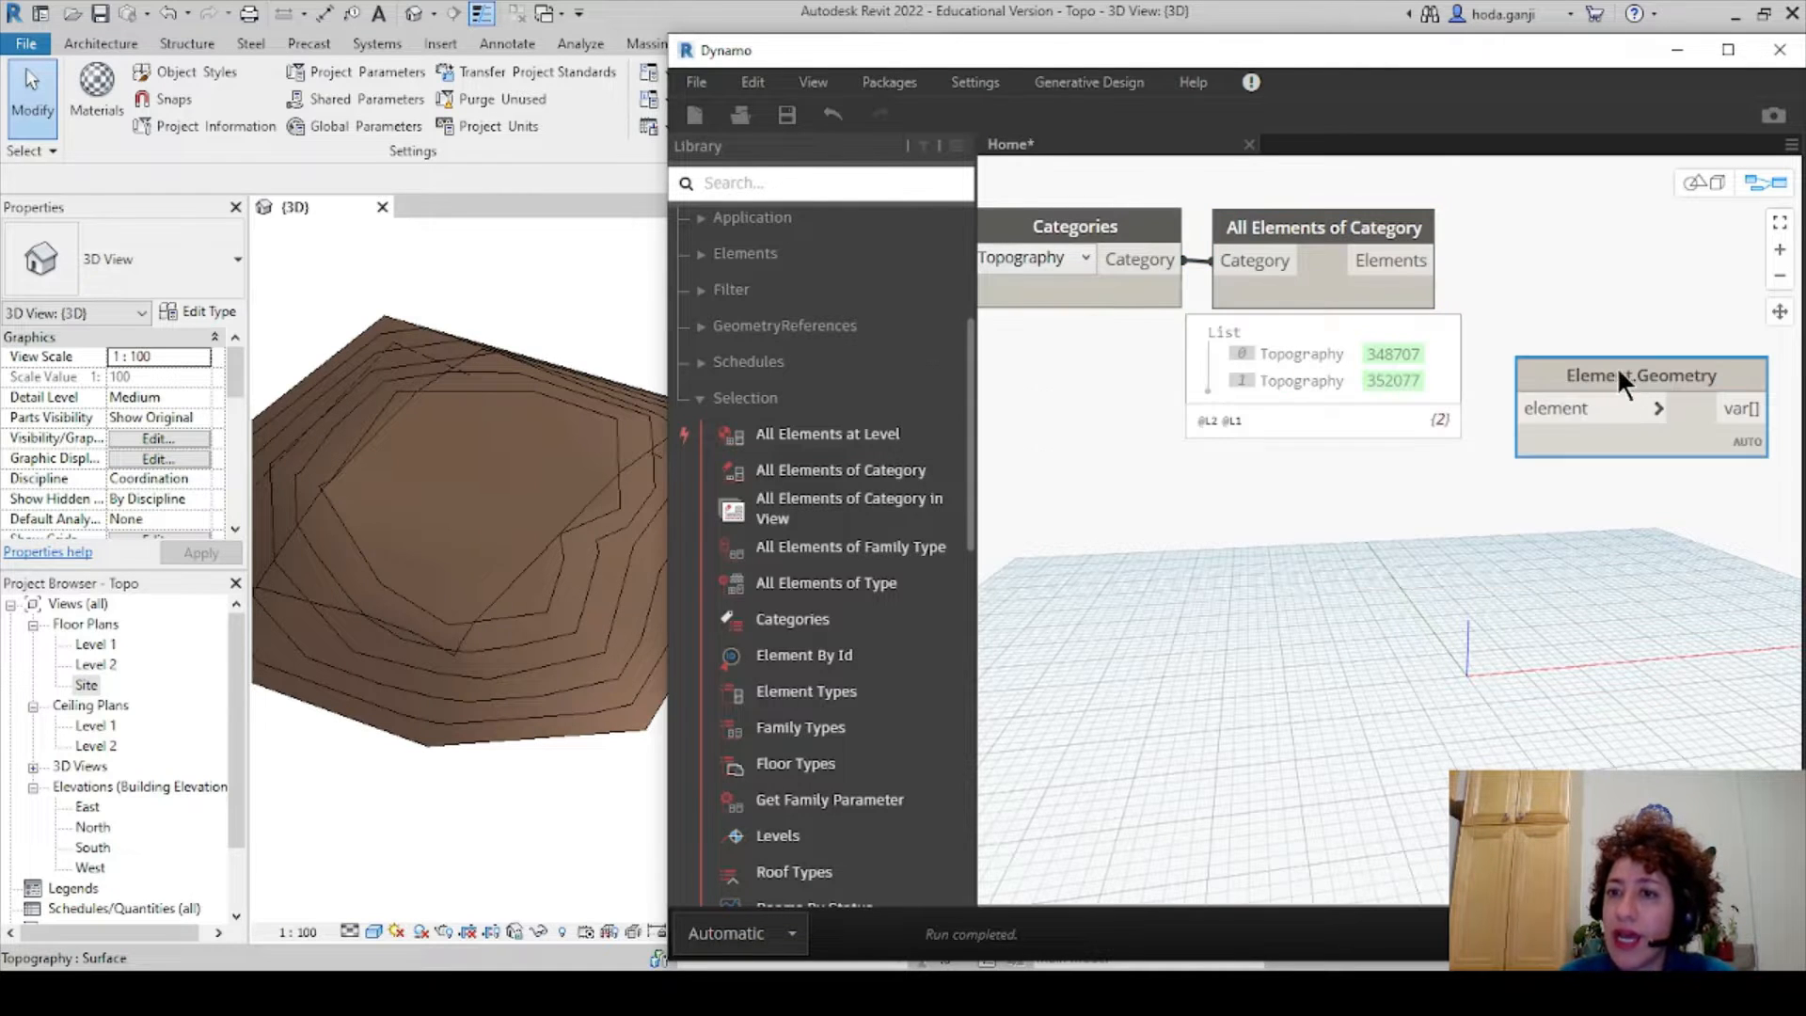
drag(1624, 367, 1593, 224)
drag(1437, 260, 1490, 267)
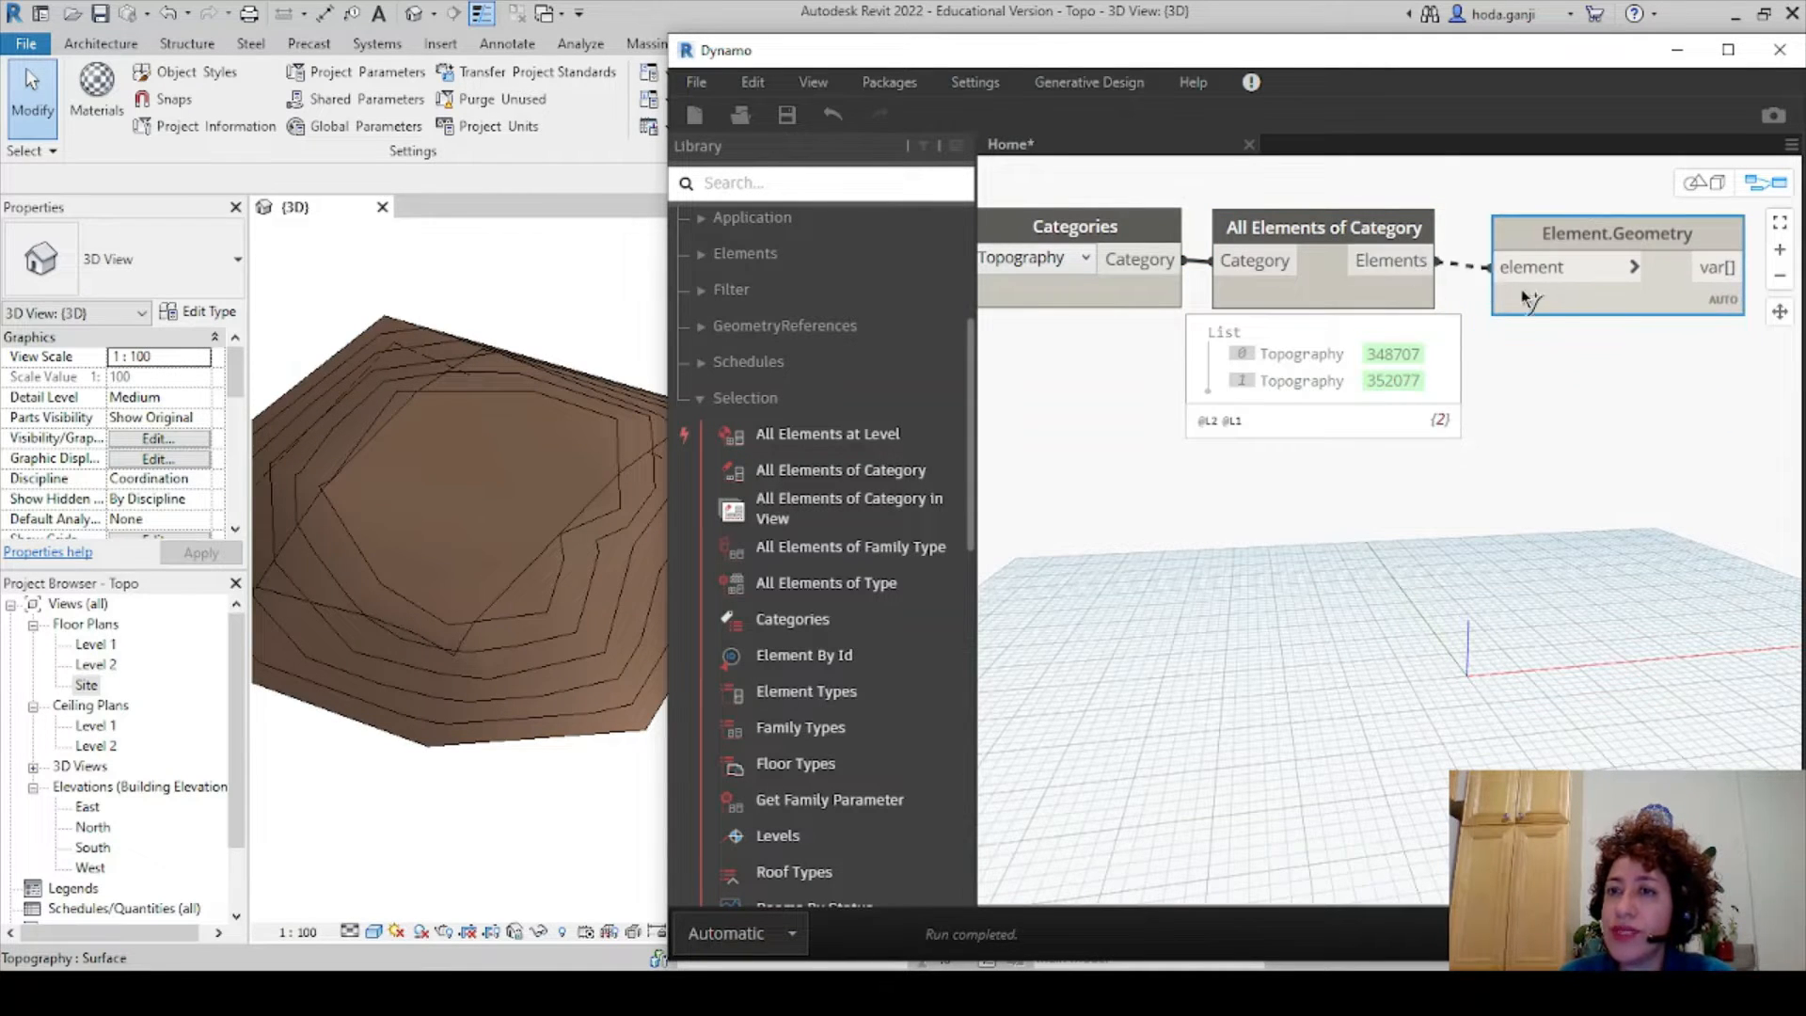
click(1531, 283)
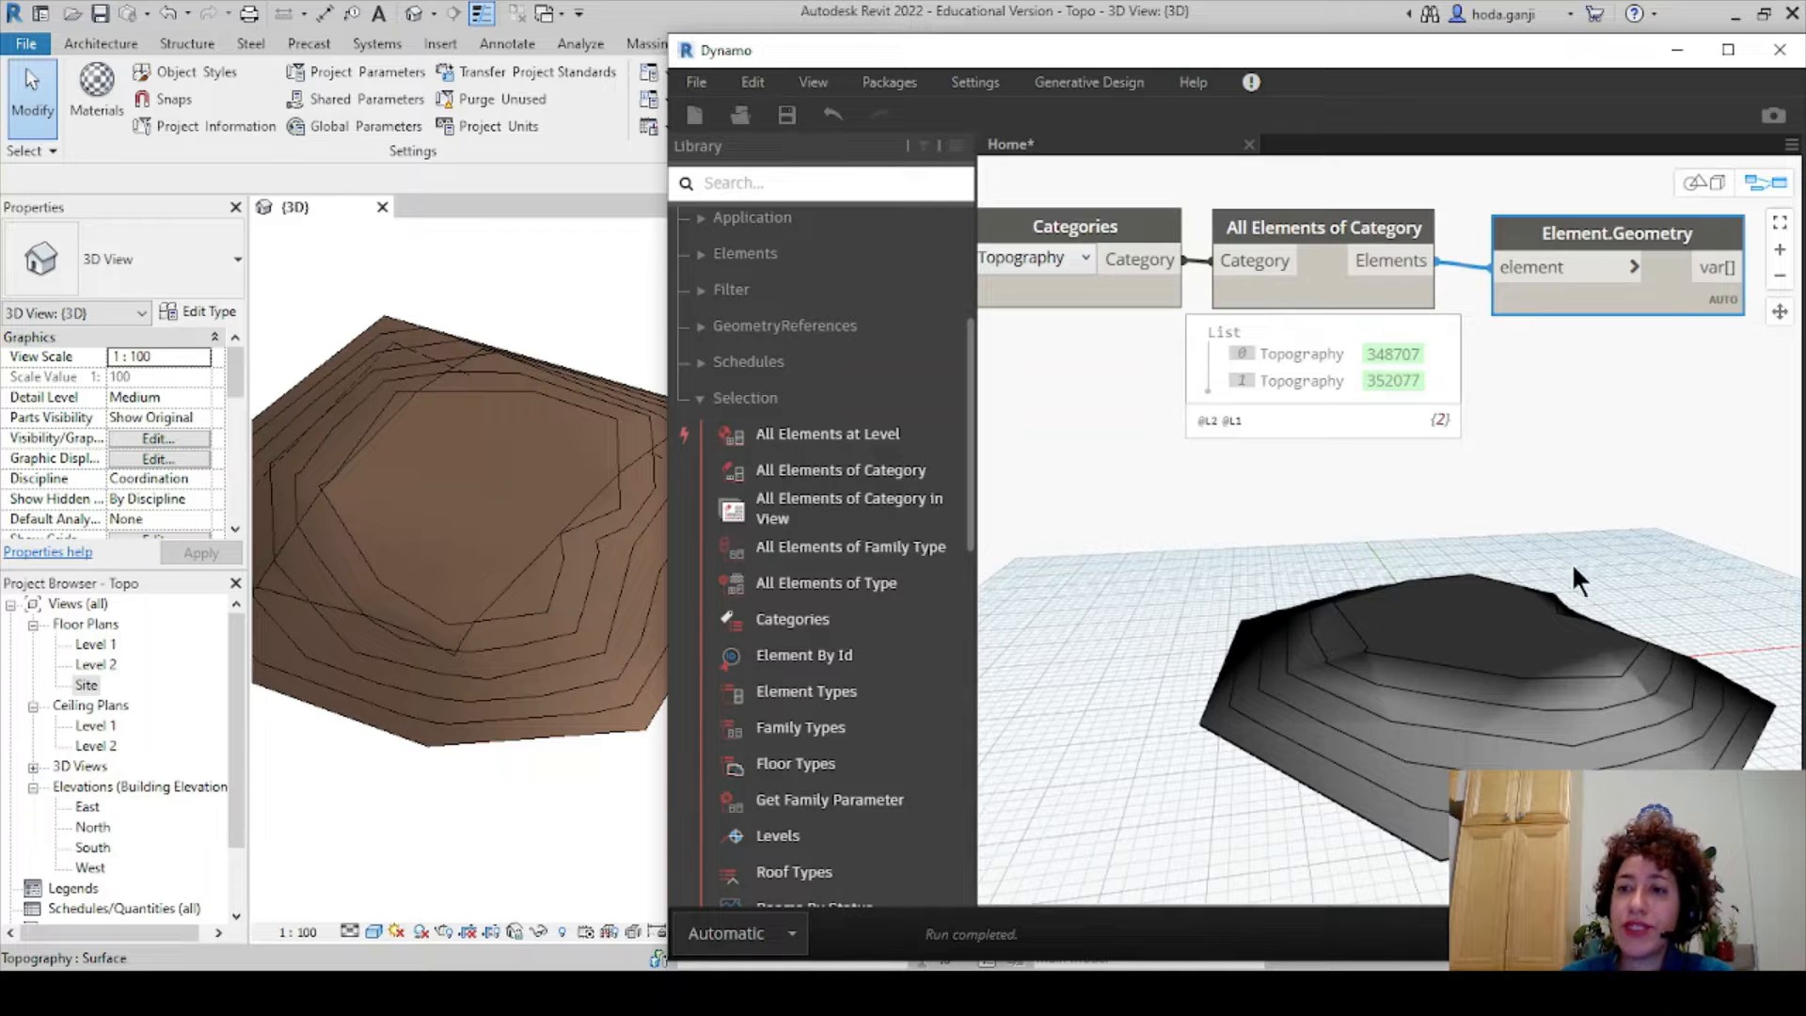
click(1703, 185)
scroll(1582, 506, down, 2)
right_drag(1565, 622, 1521, 660)
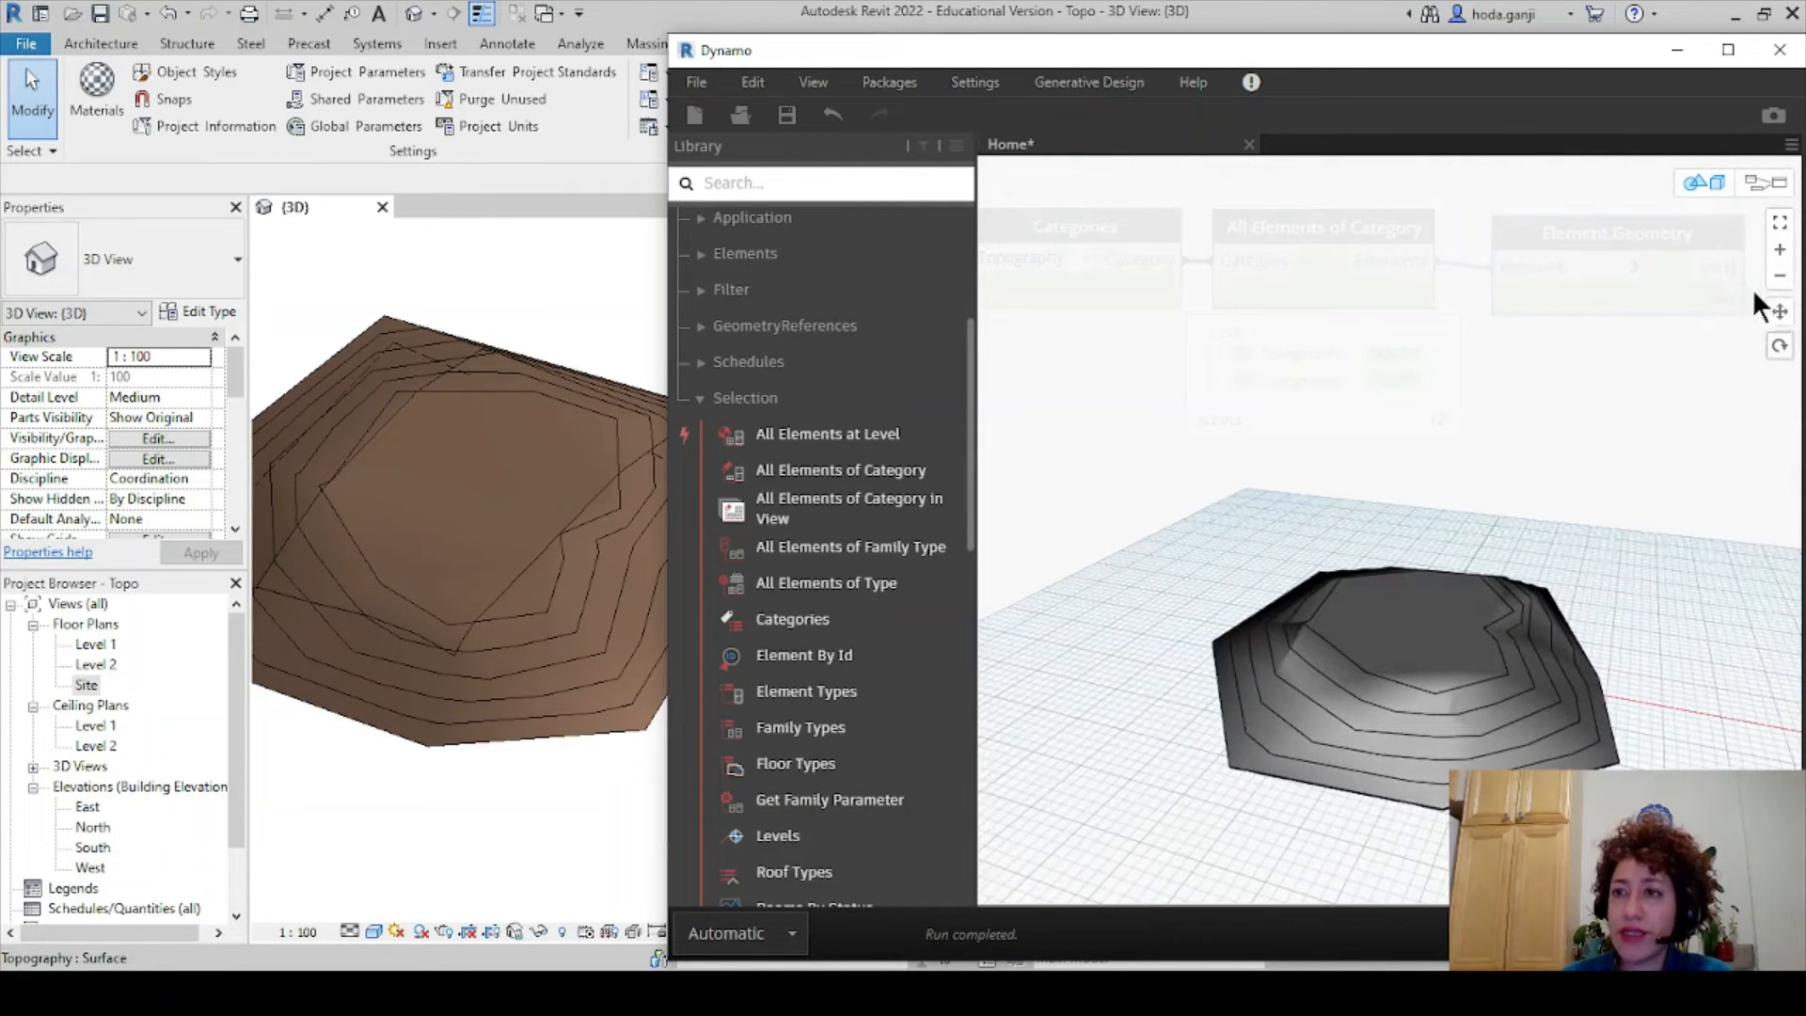
- Maximize Dynamo and inspect Element.Geometry's output sublists of PolyCurves and a Mesh
click(1729, 60)
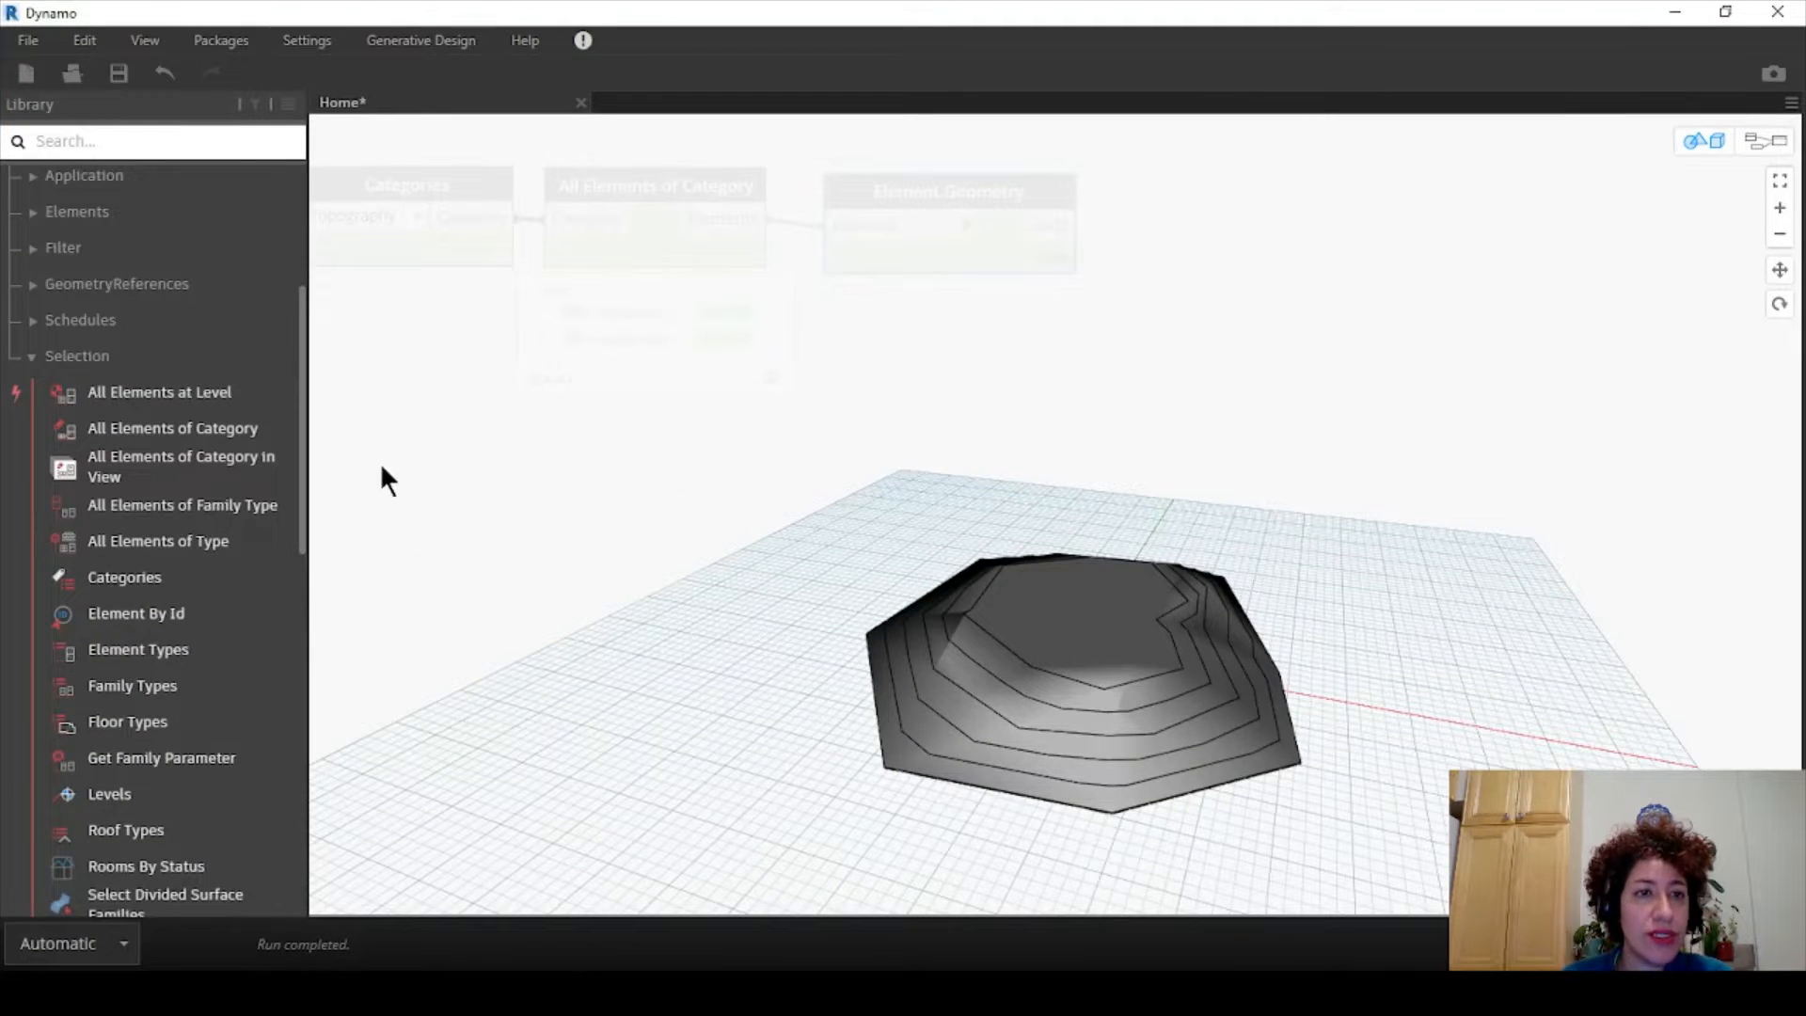
middle_drag(1128, 717, 1392, 738)
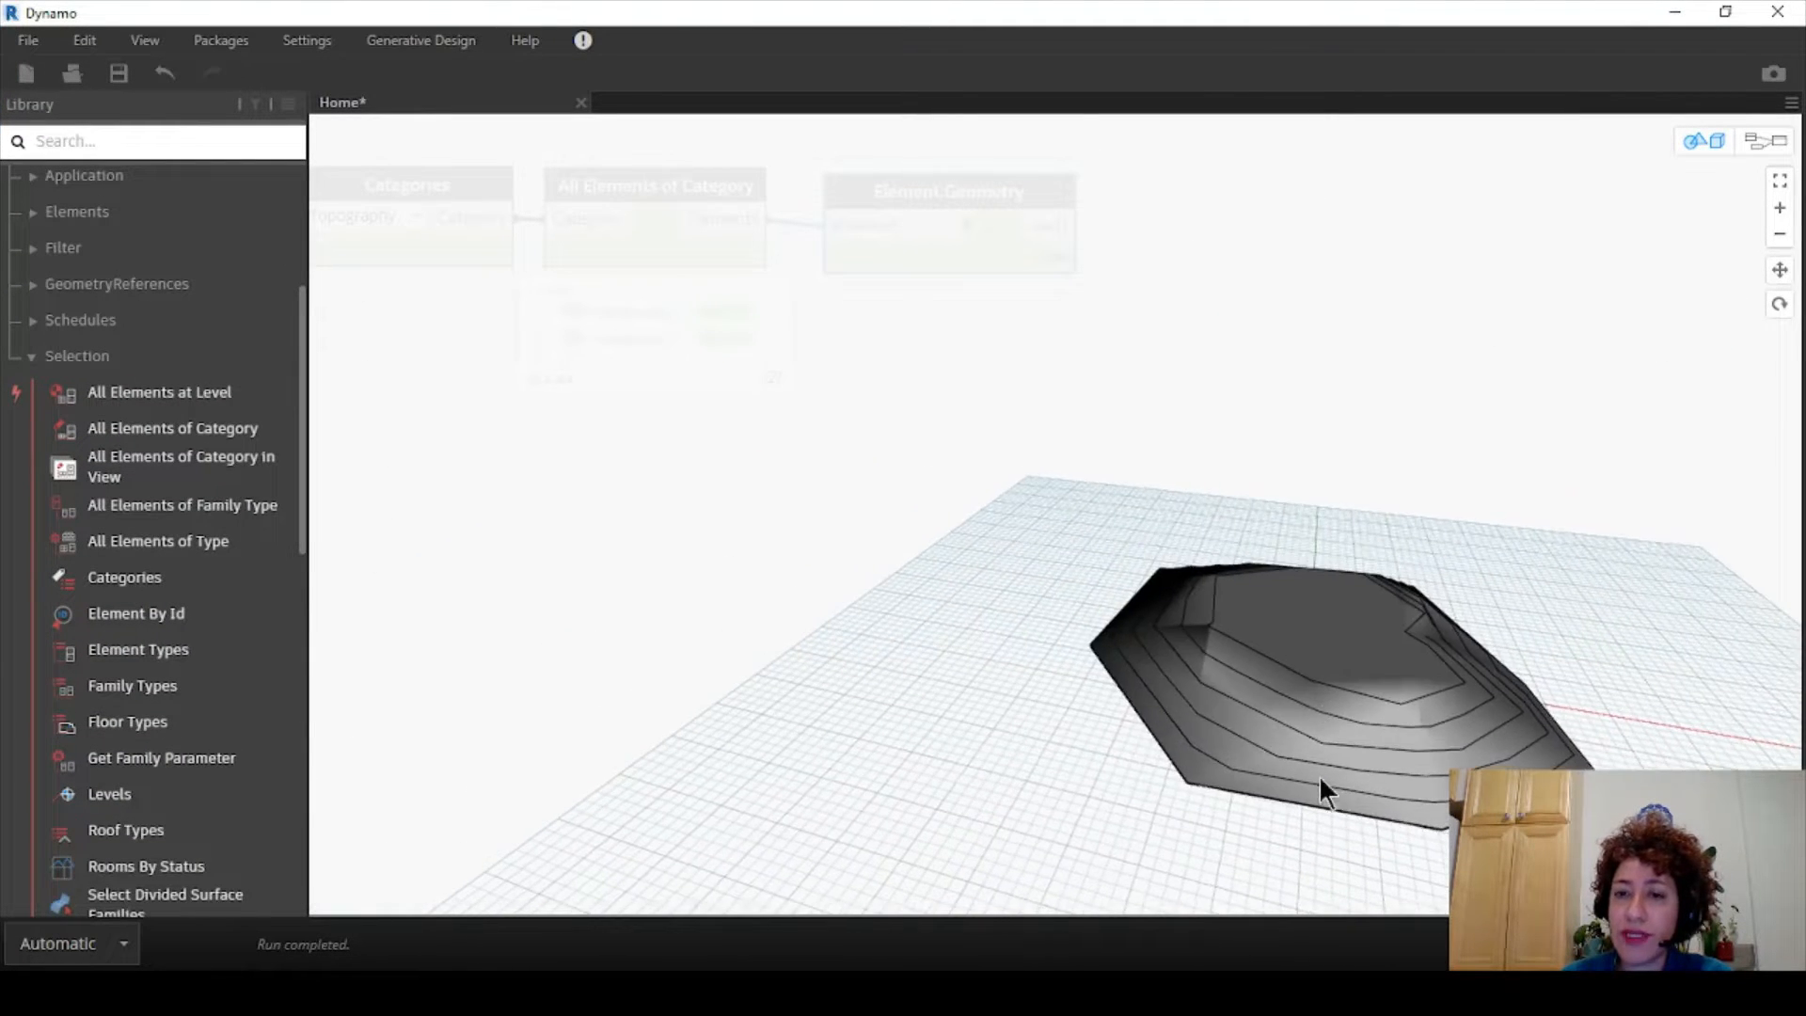
click(1766, 141)
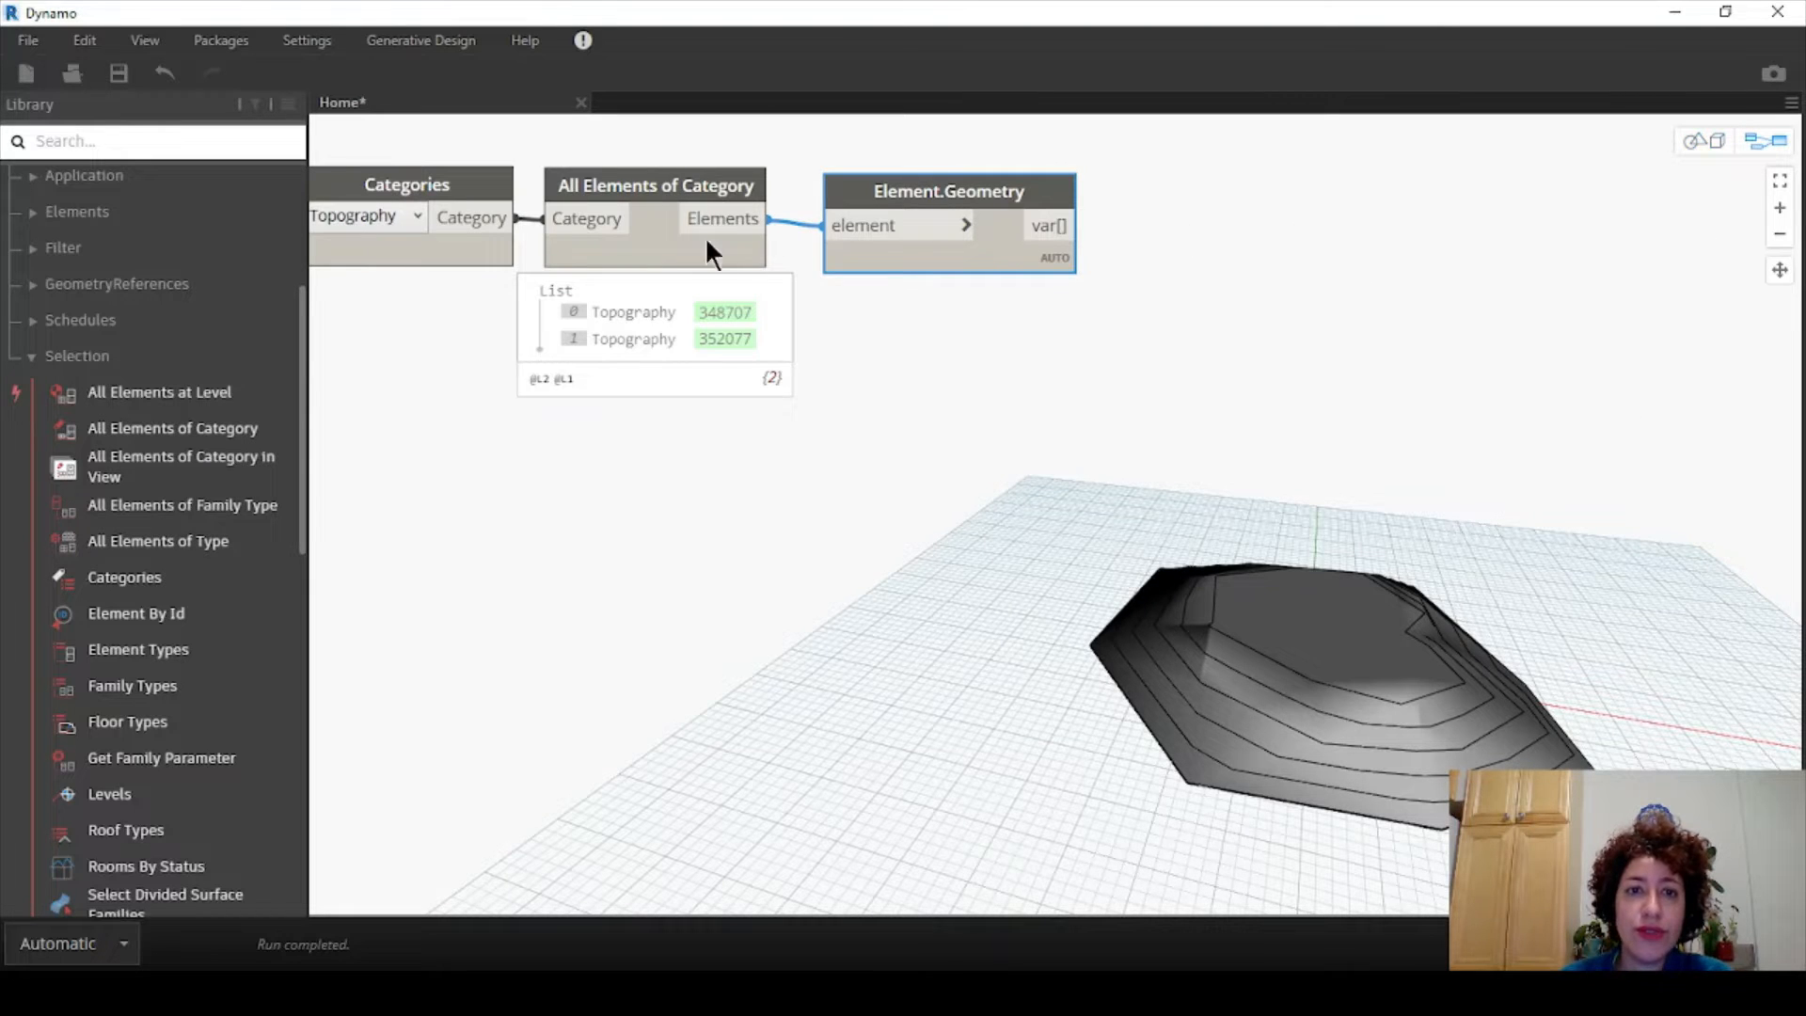
click(729, 283)
click(1053, 289)
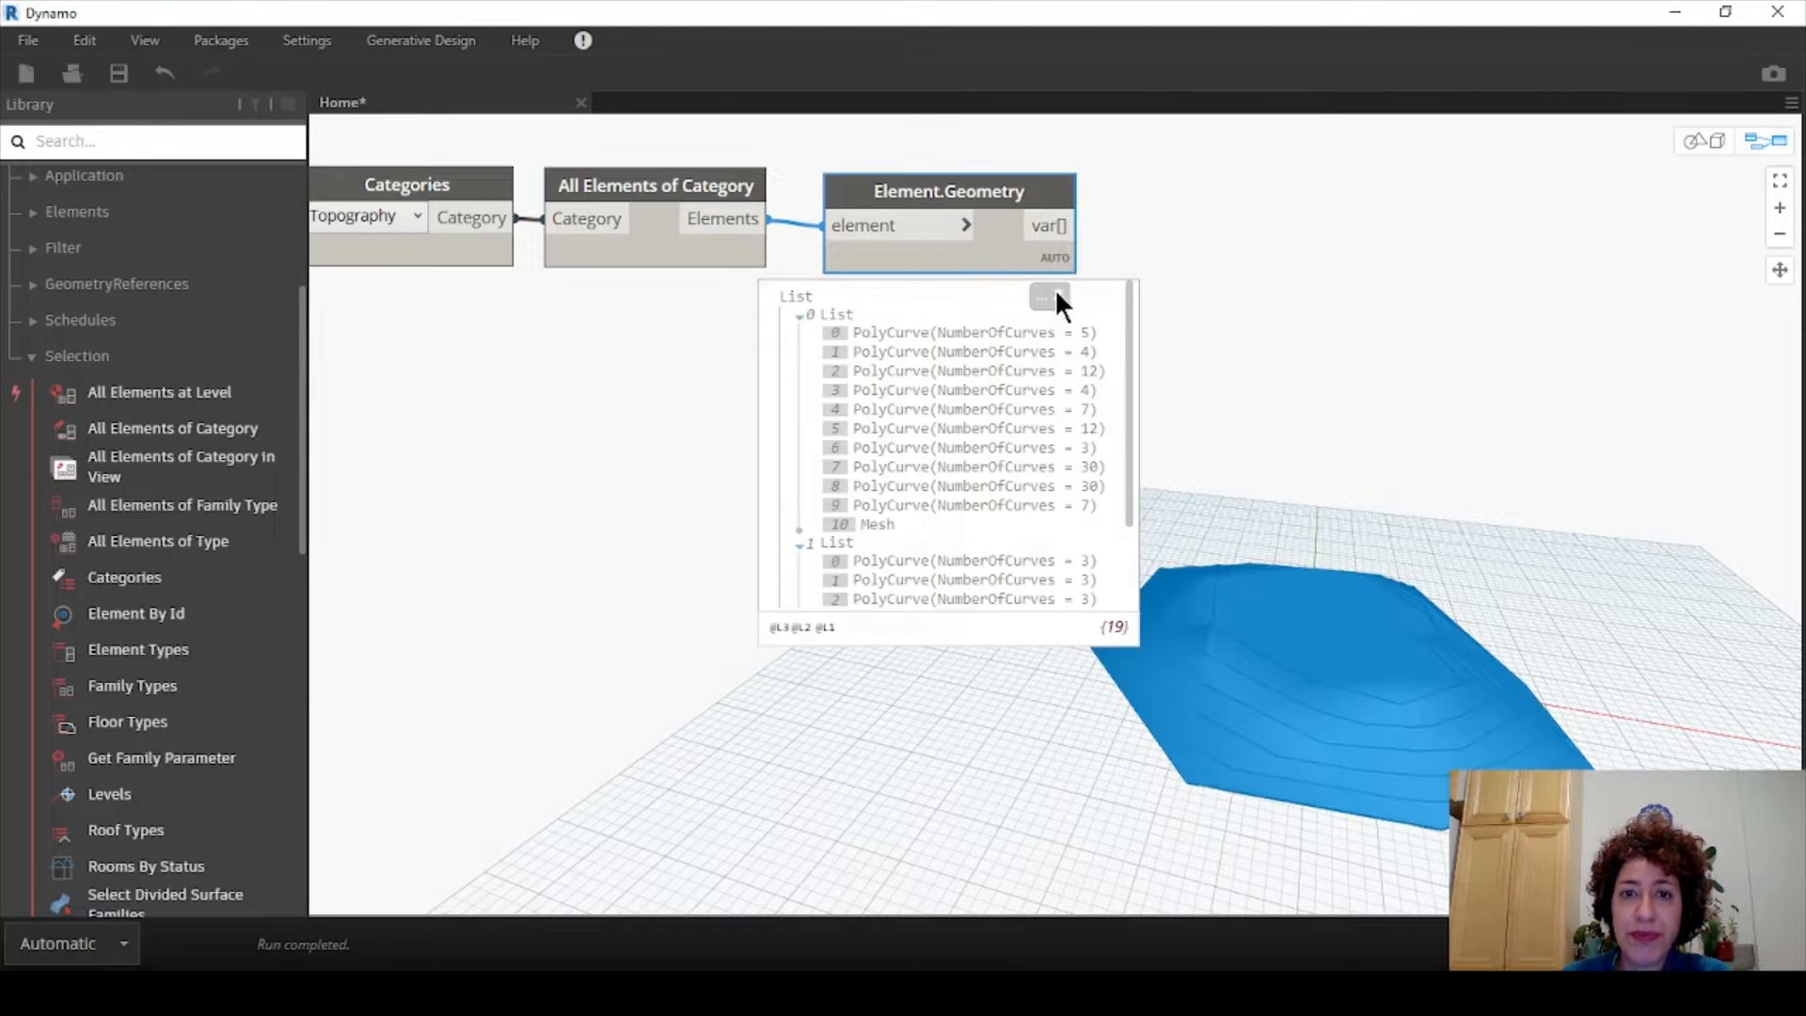
drag(1014, 183, 1008, 156)
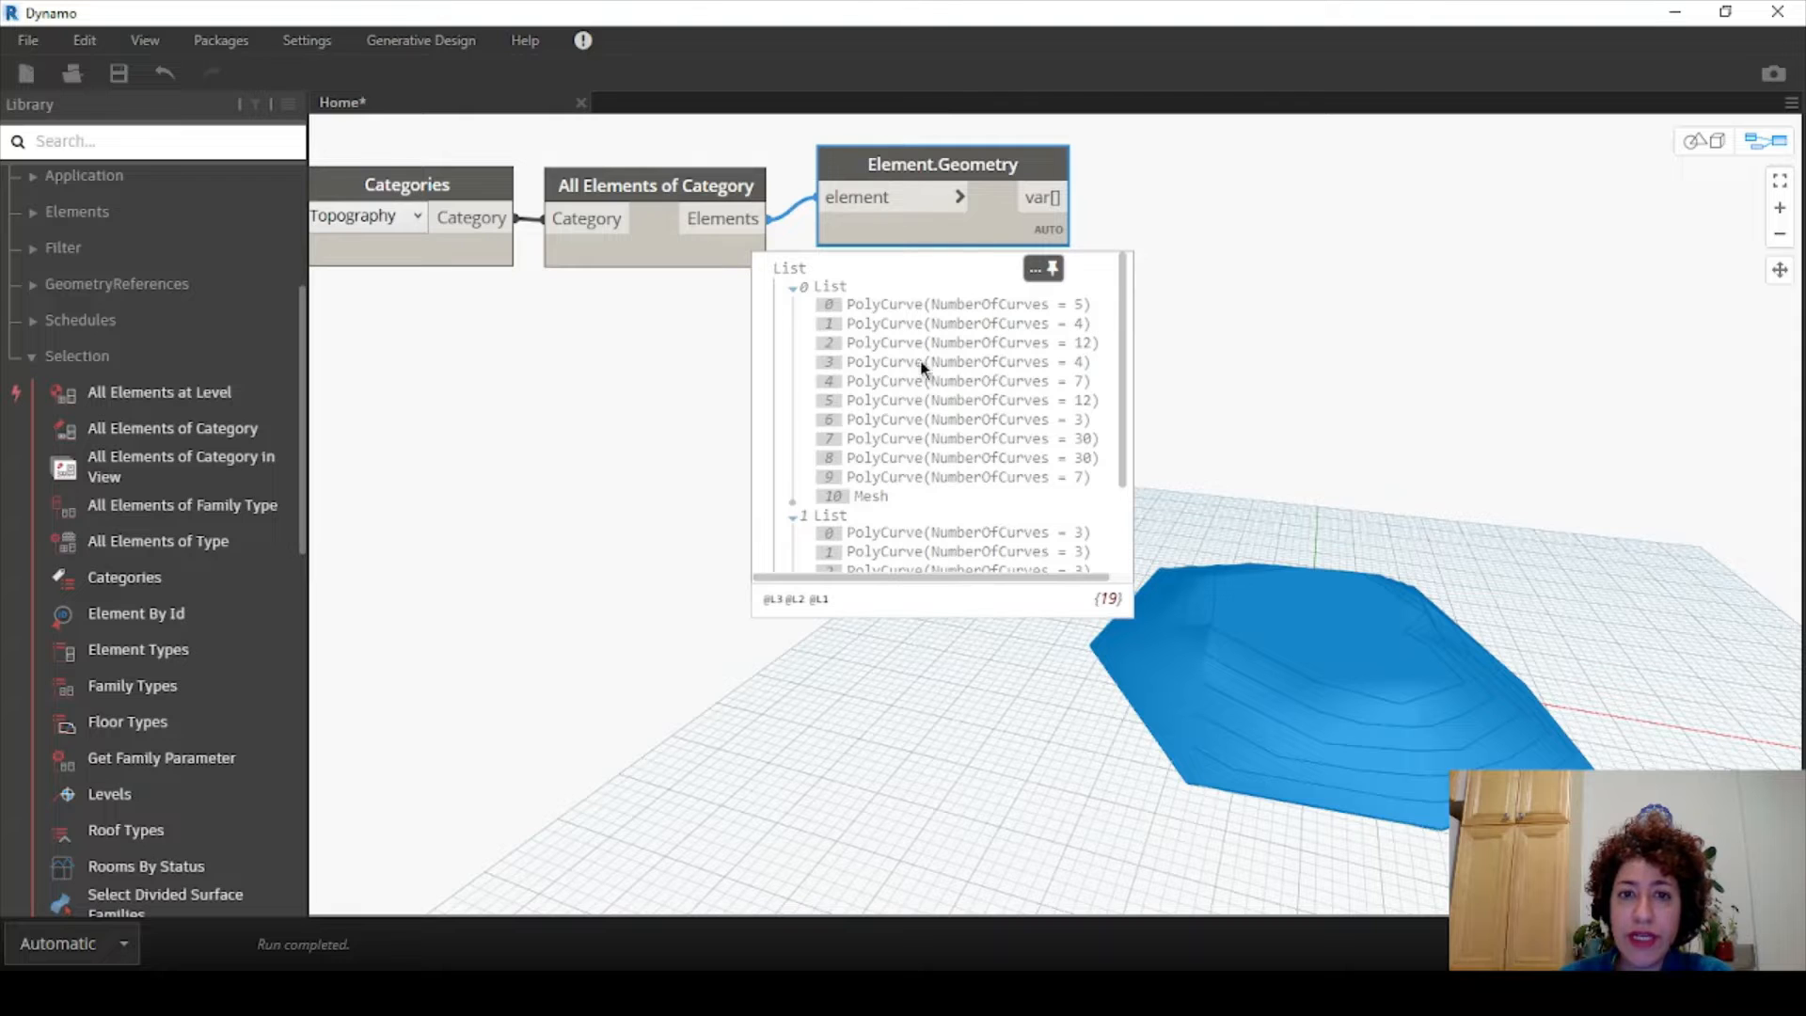
scroll(1122, 489, down, 2)
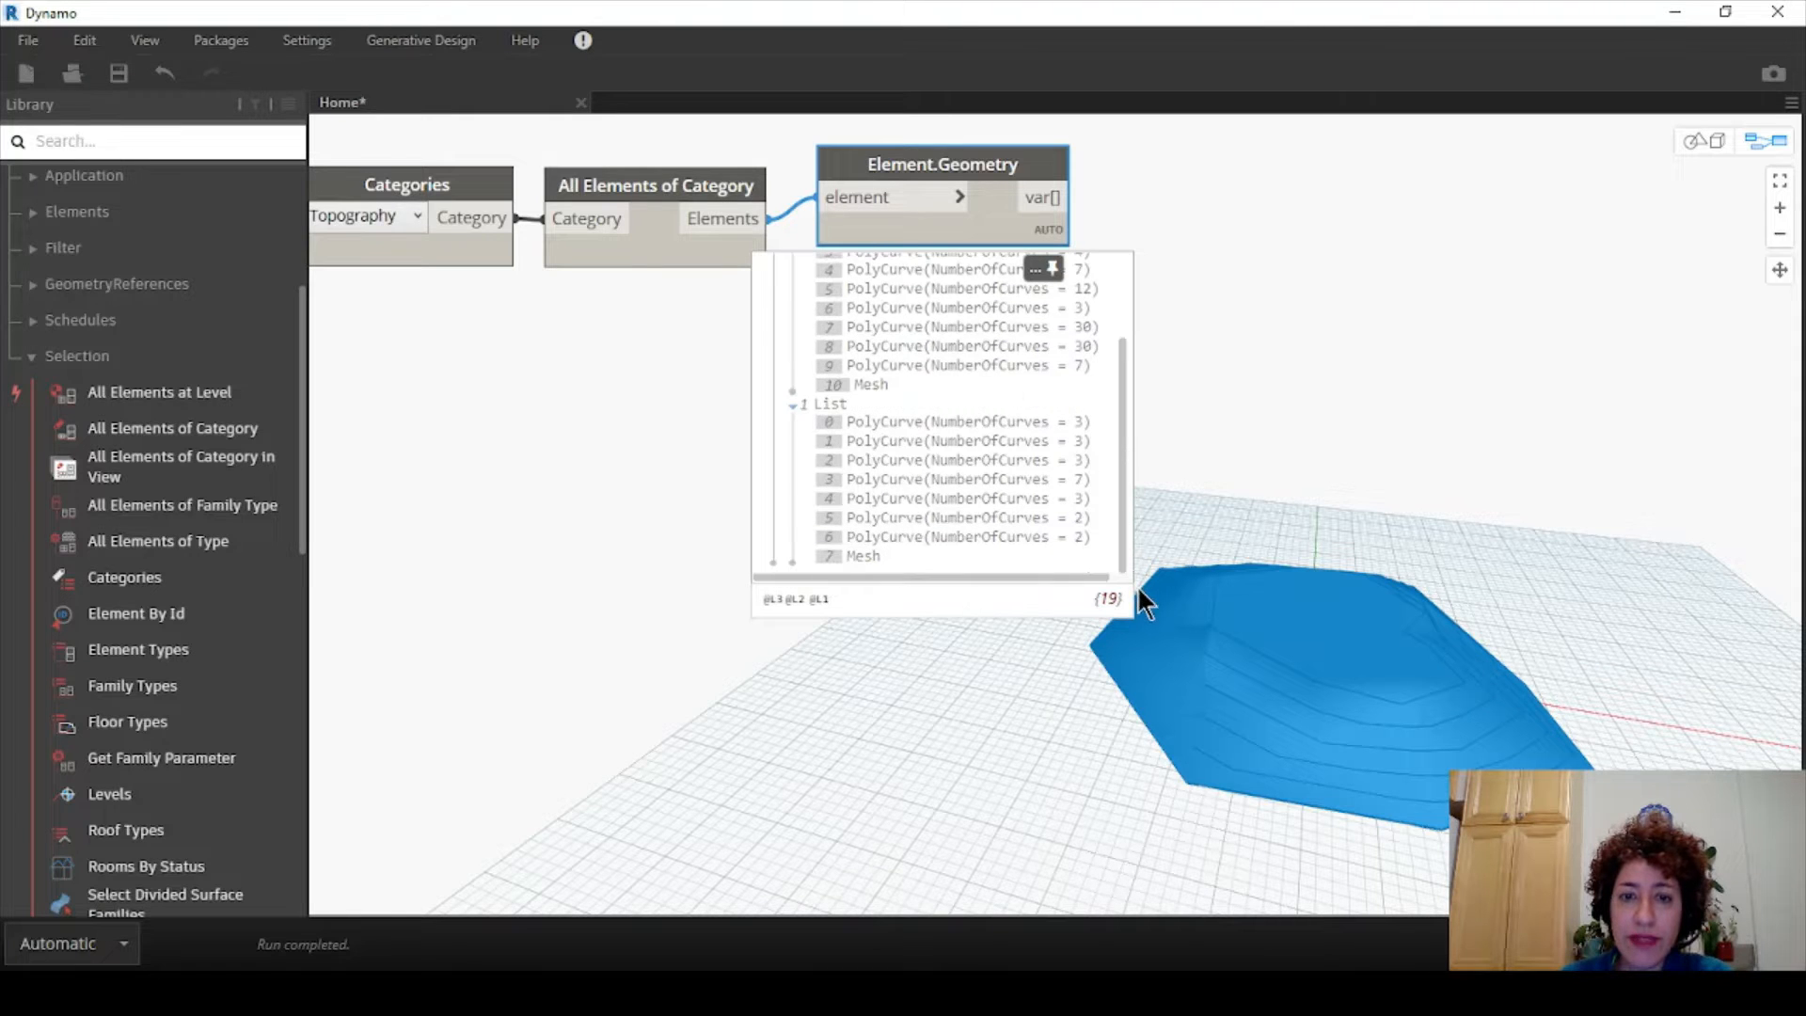
drag(1142, 445, 1056, 544)
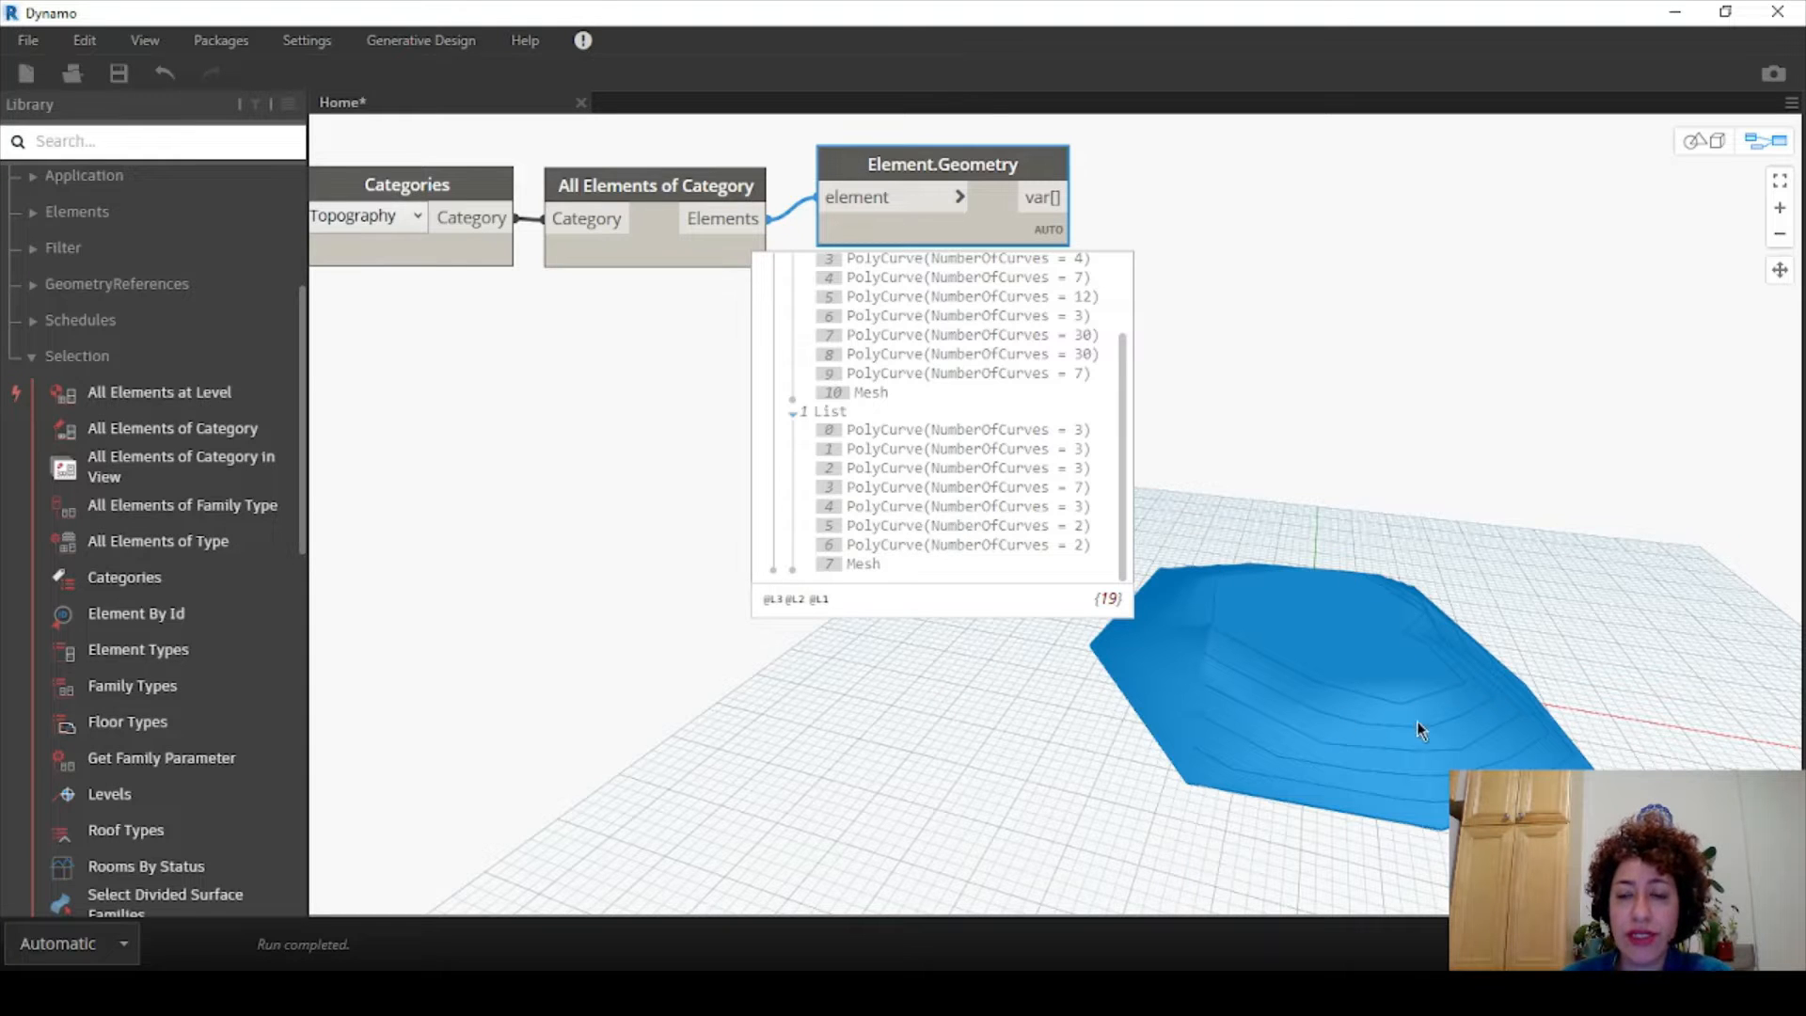
- Add a List.LastItem node fed by Element.Geometry's output
right_click(1258, 170)
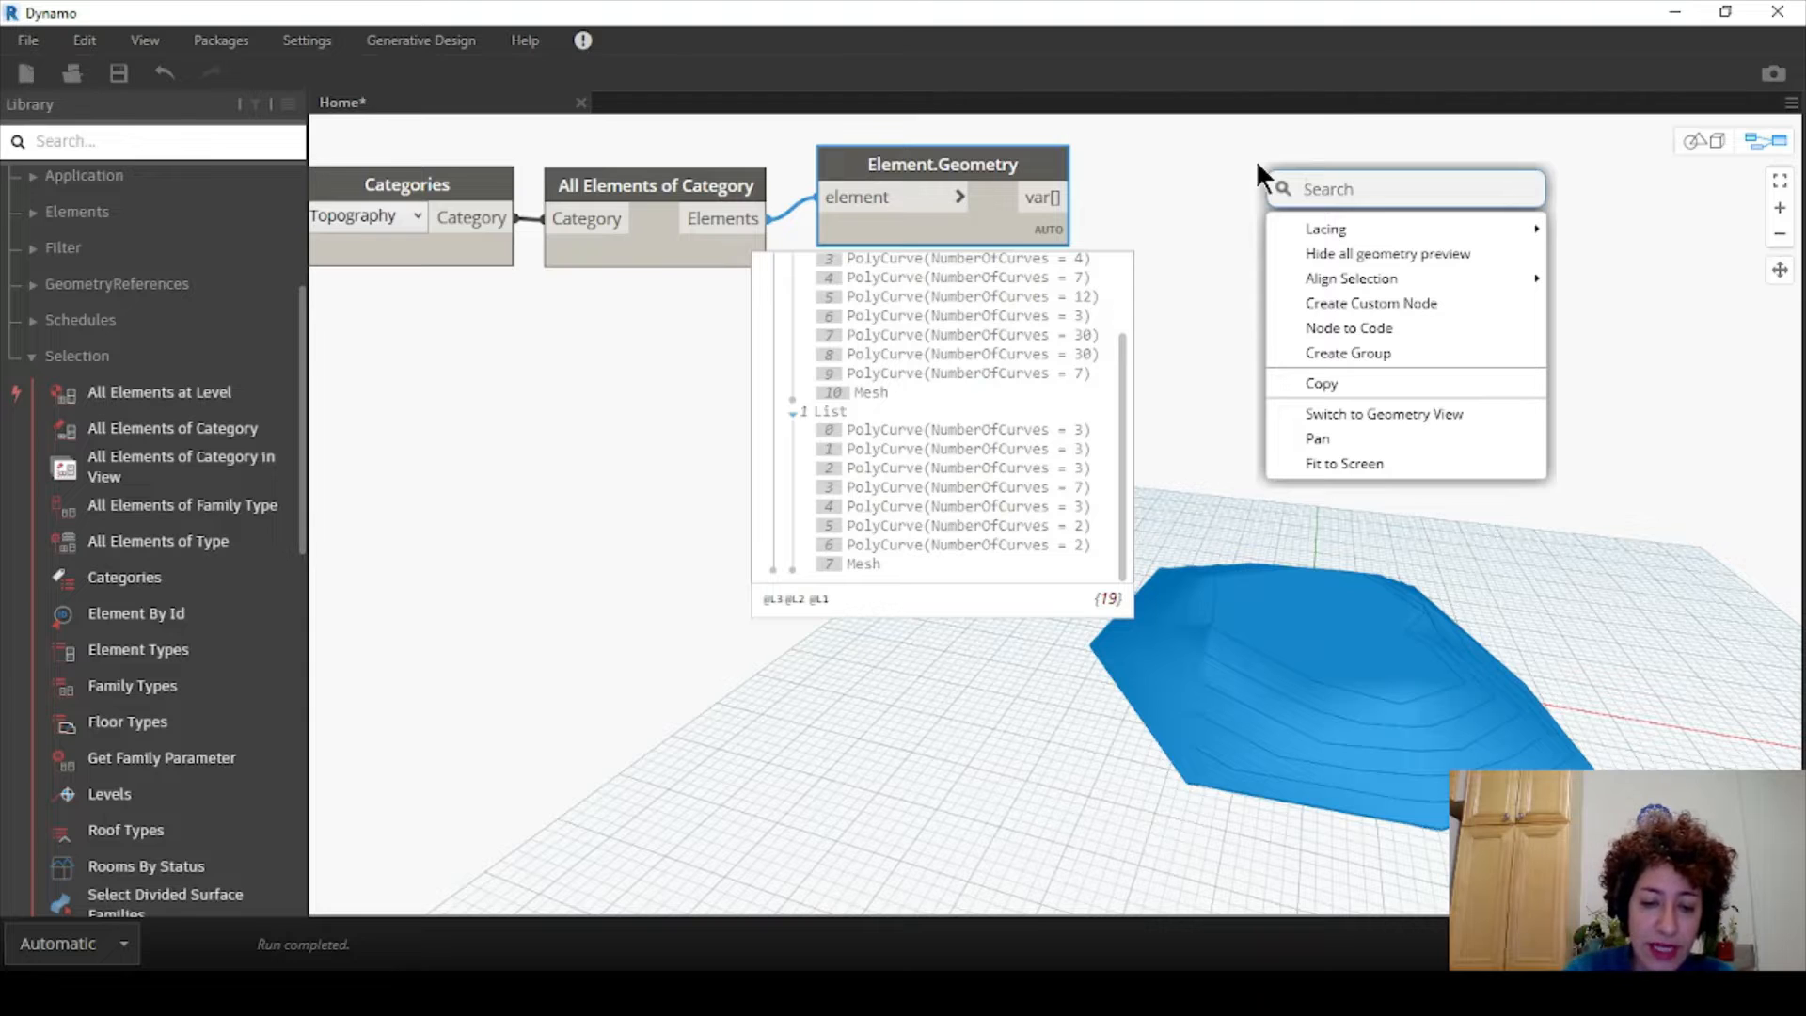
text(last)
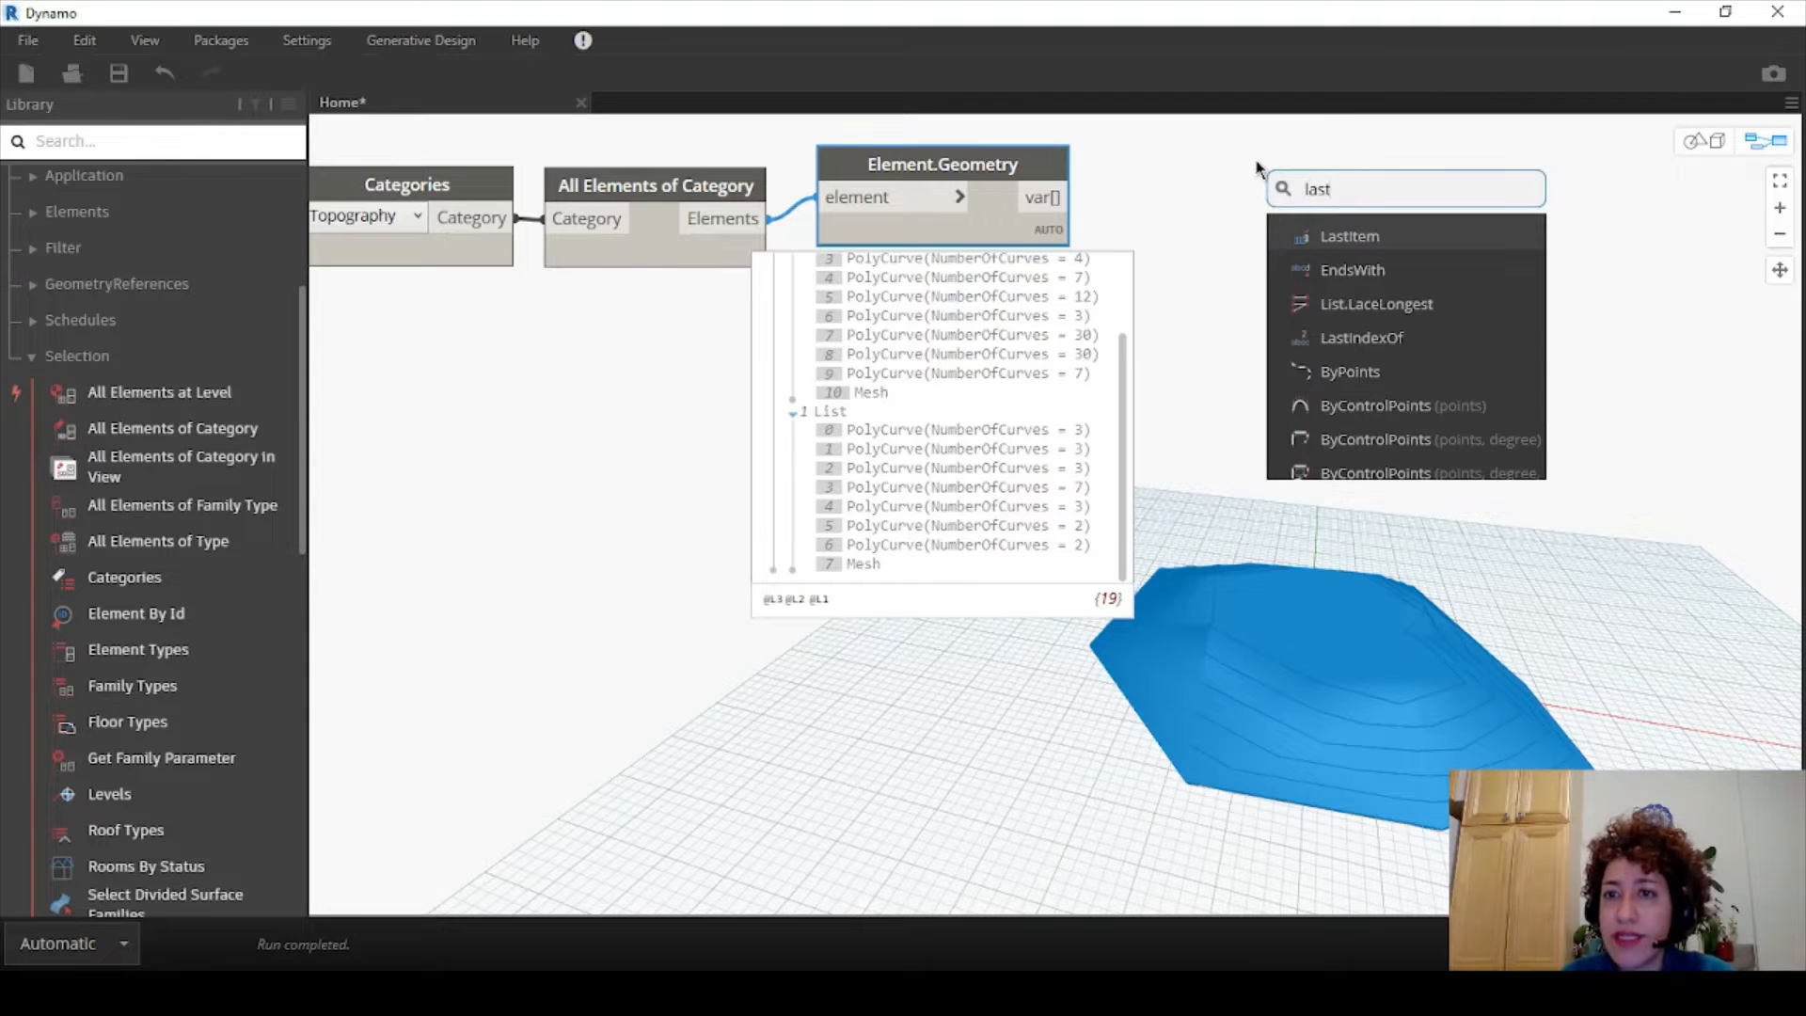
click(1302, 243)
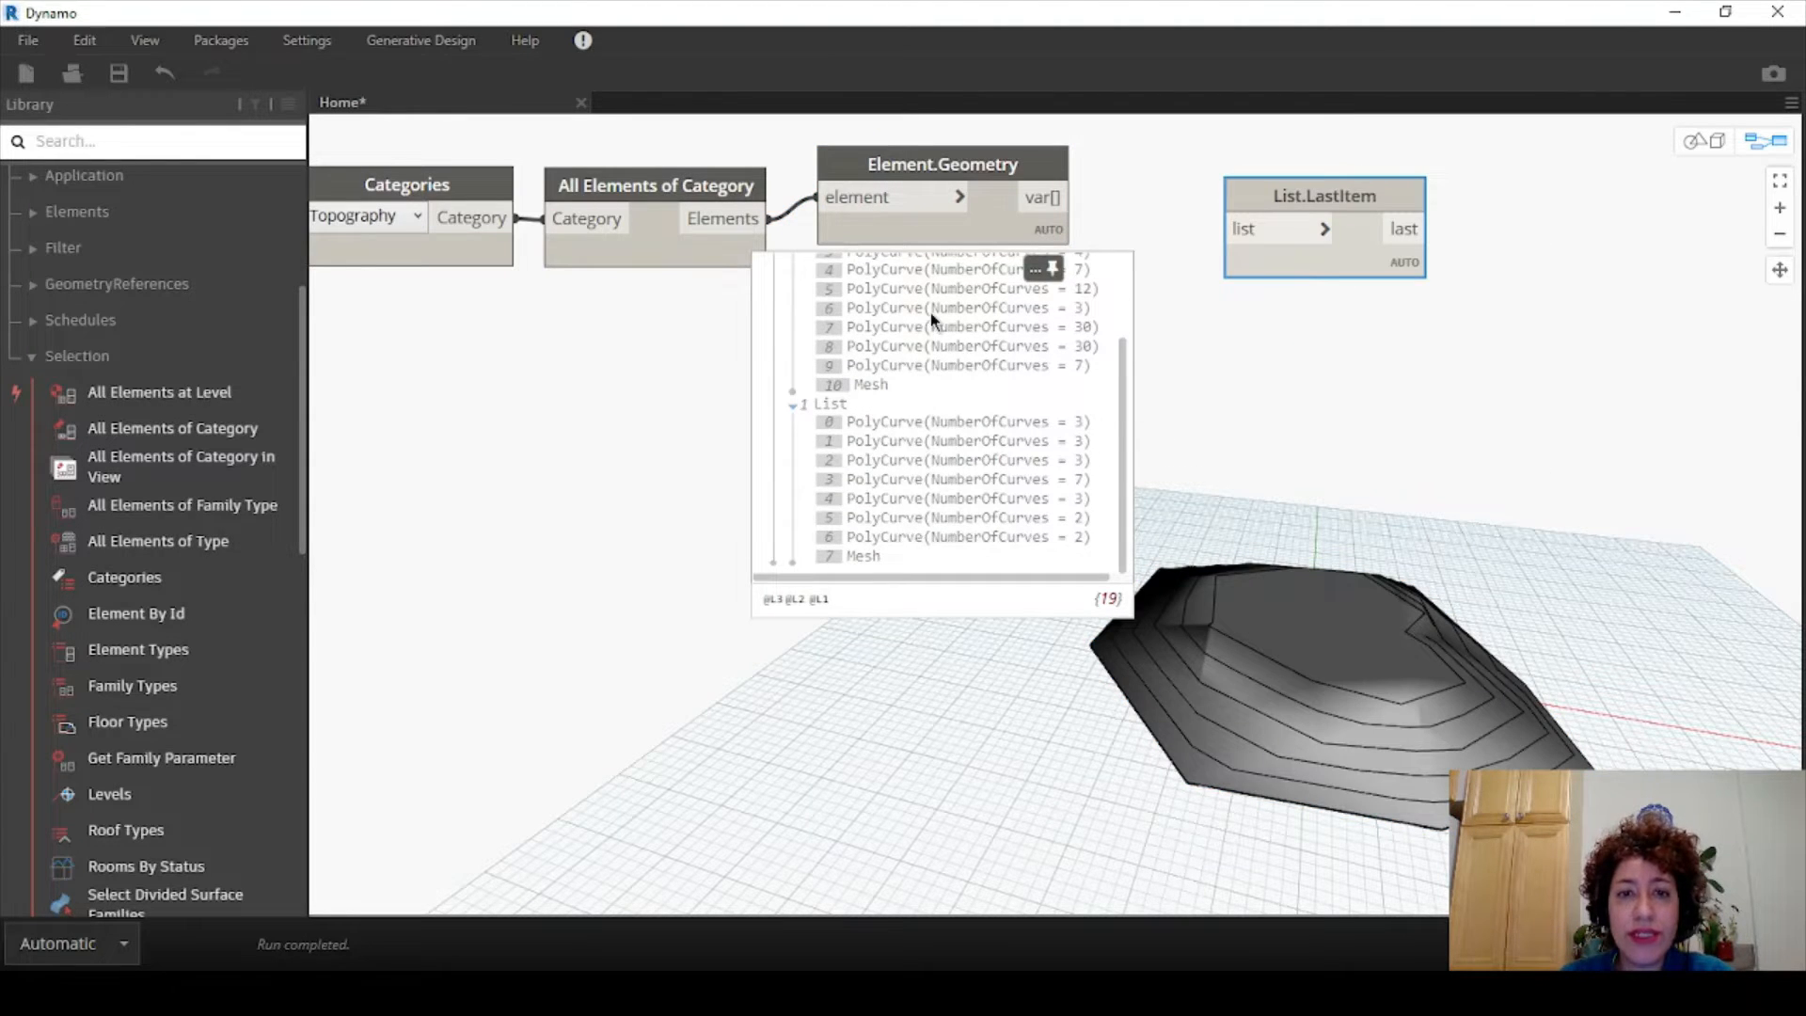
scroll(931, 320, down, 2)
scroll(952, 367, up, 2)
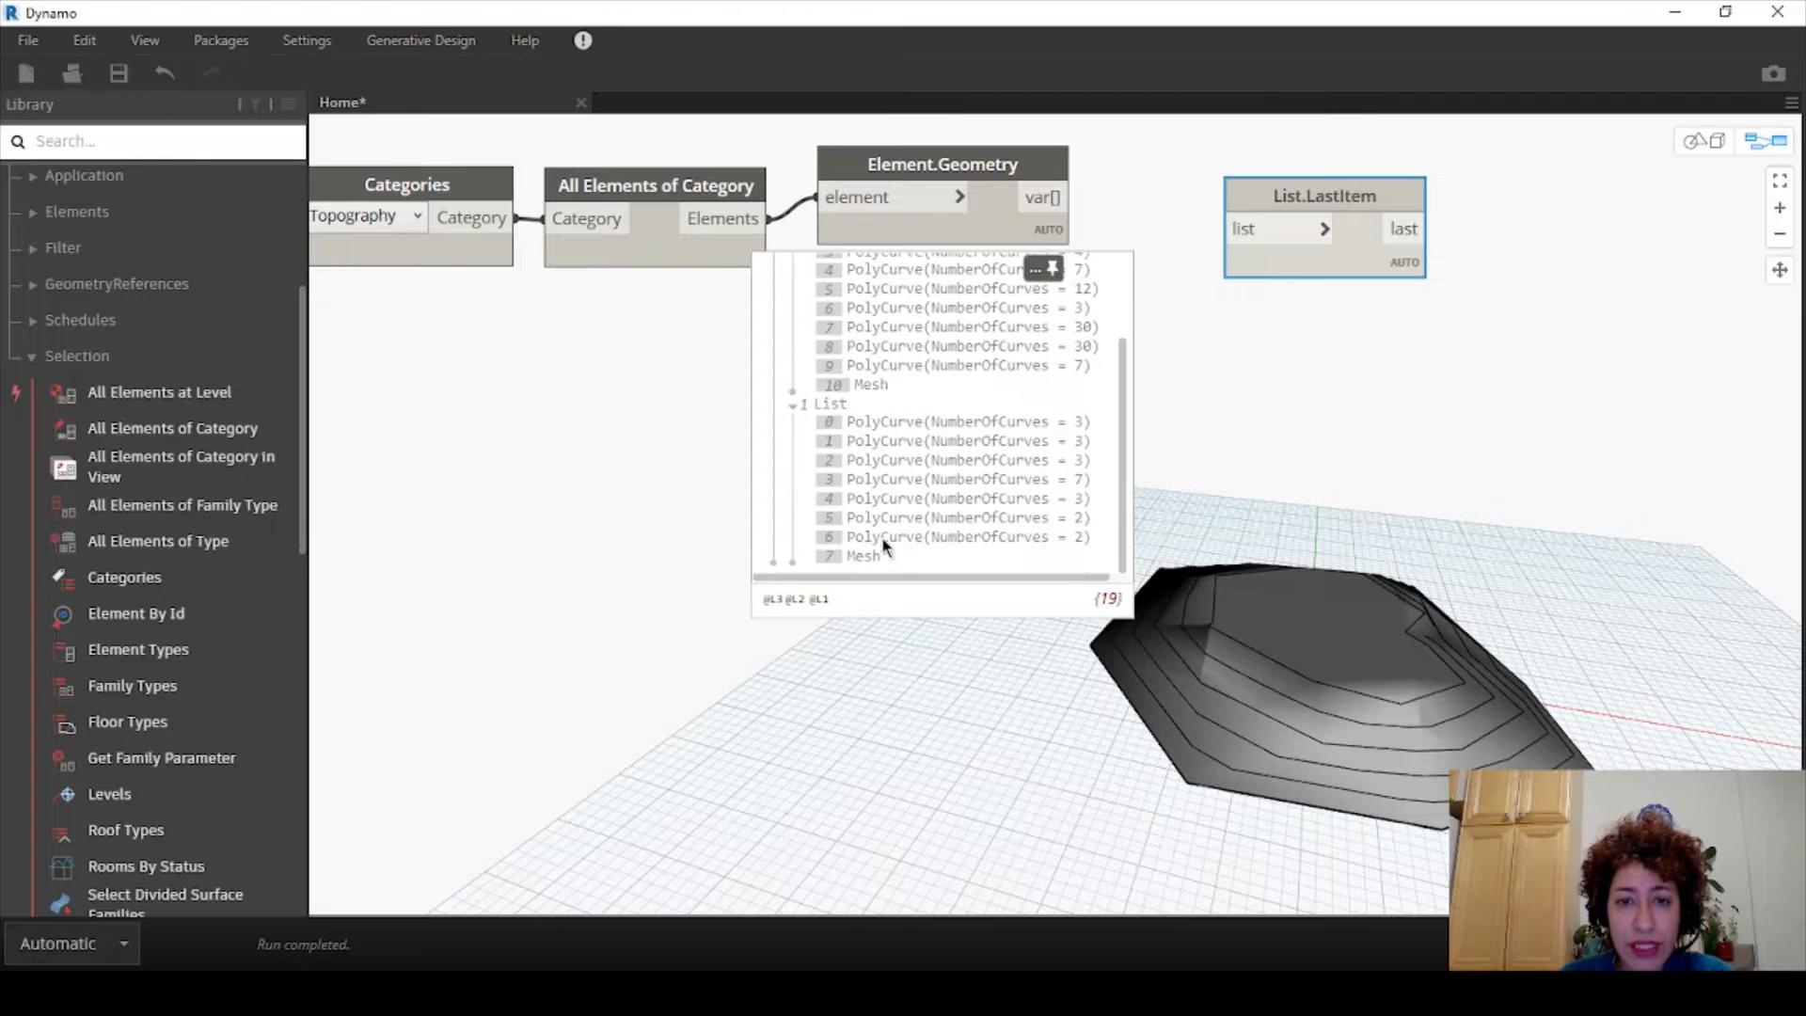
drag(1053, 198, 1227, 226)
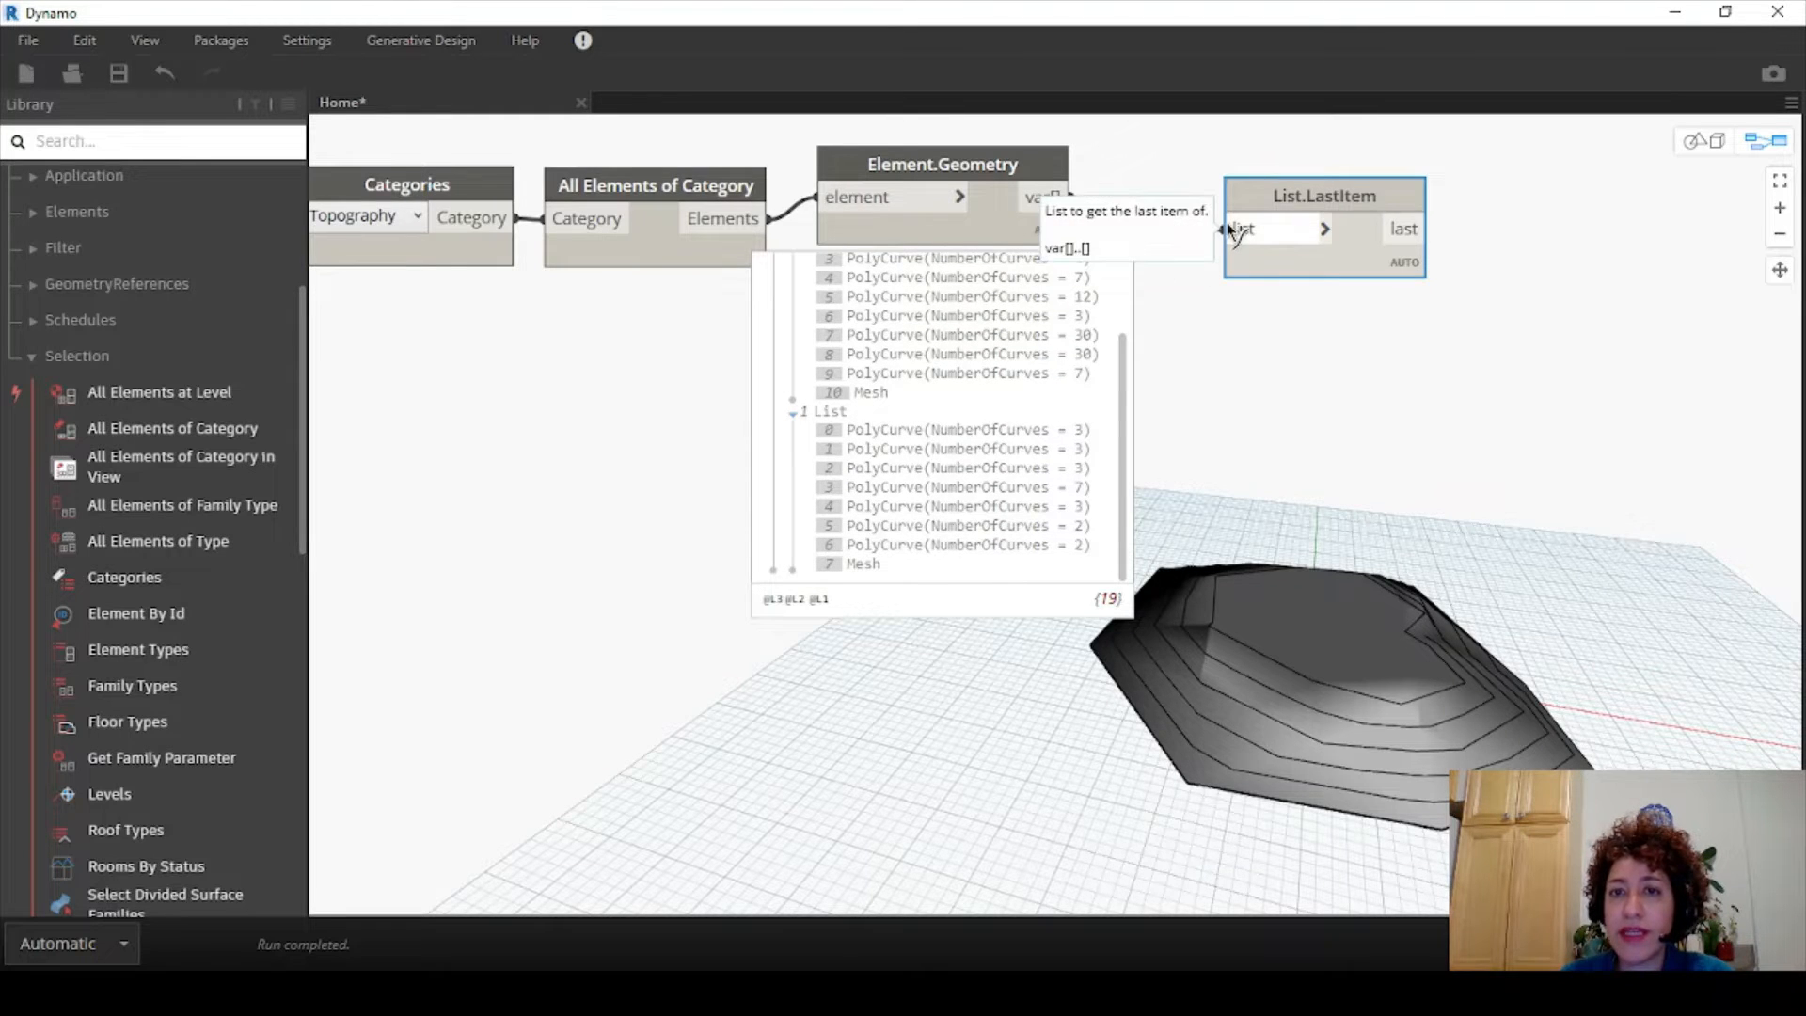
drag(1326, 196, 1244, 163)
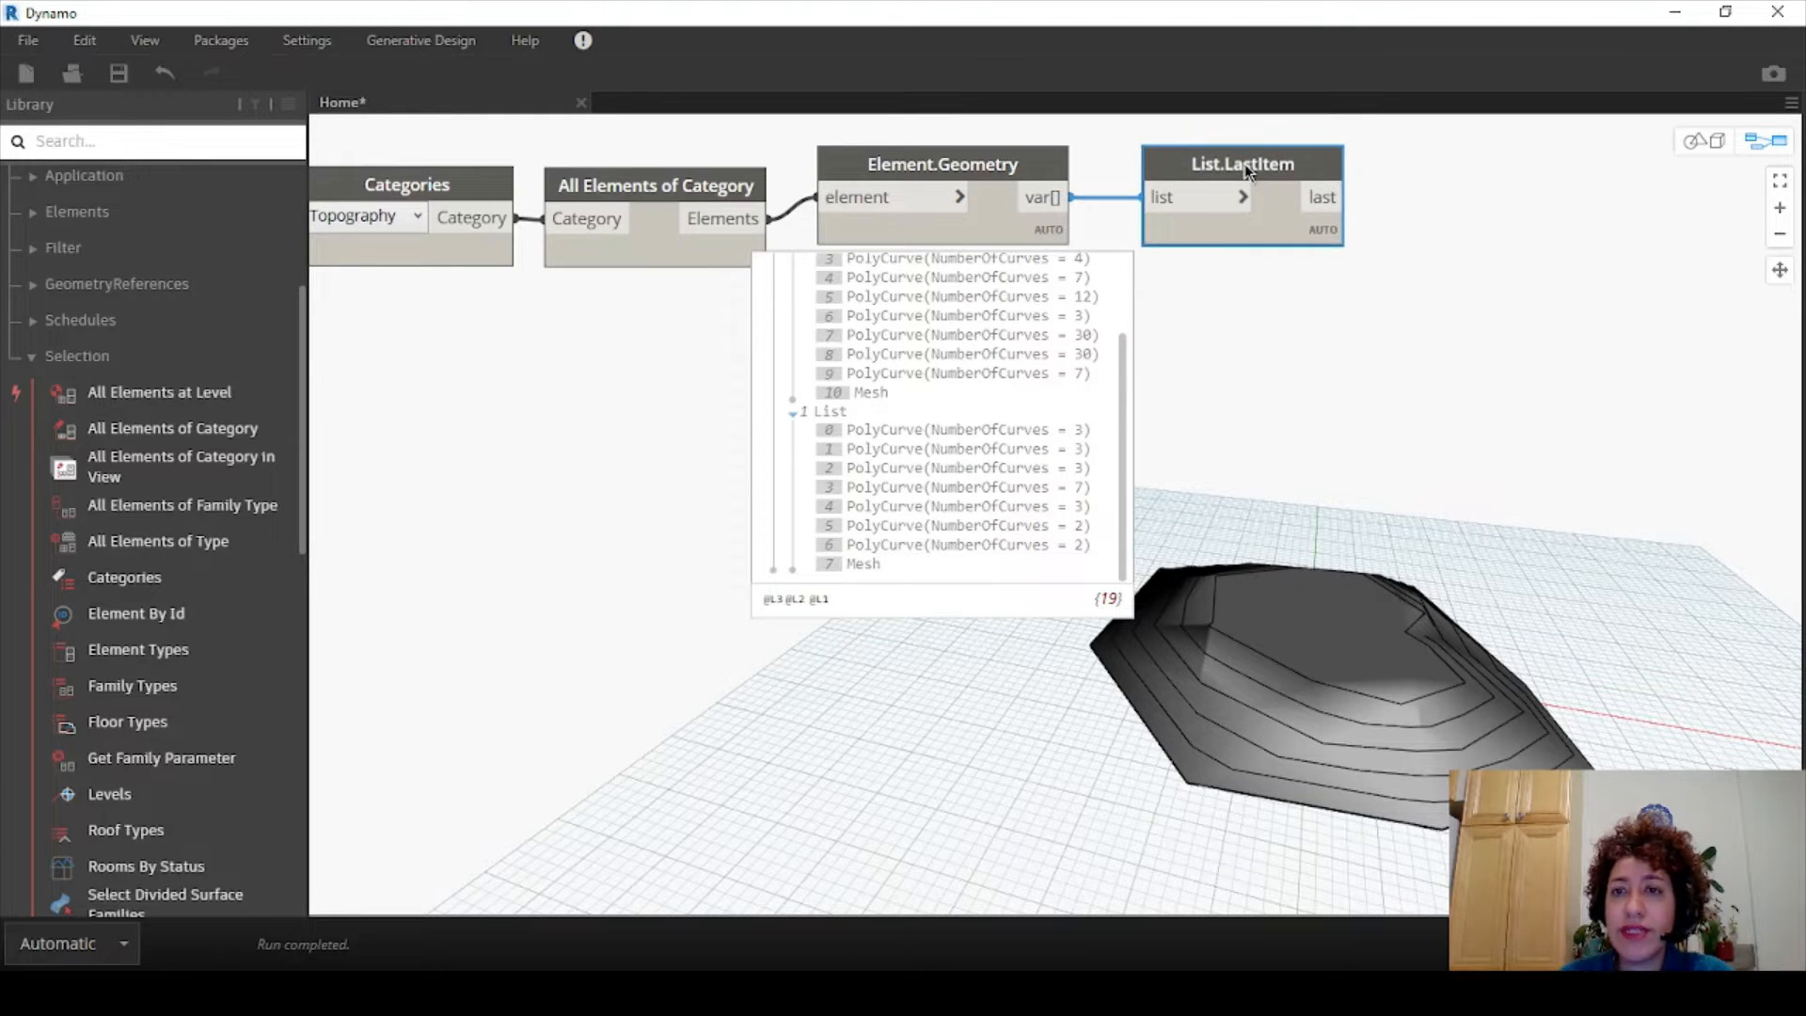
- Turn off Element.Geometry's preview and orbit the 3D preview to check the terrain
right_click(968, 164)
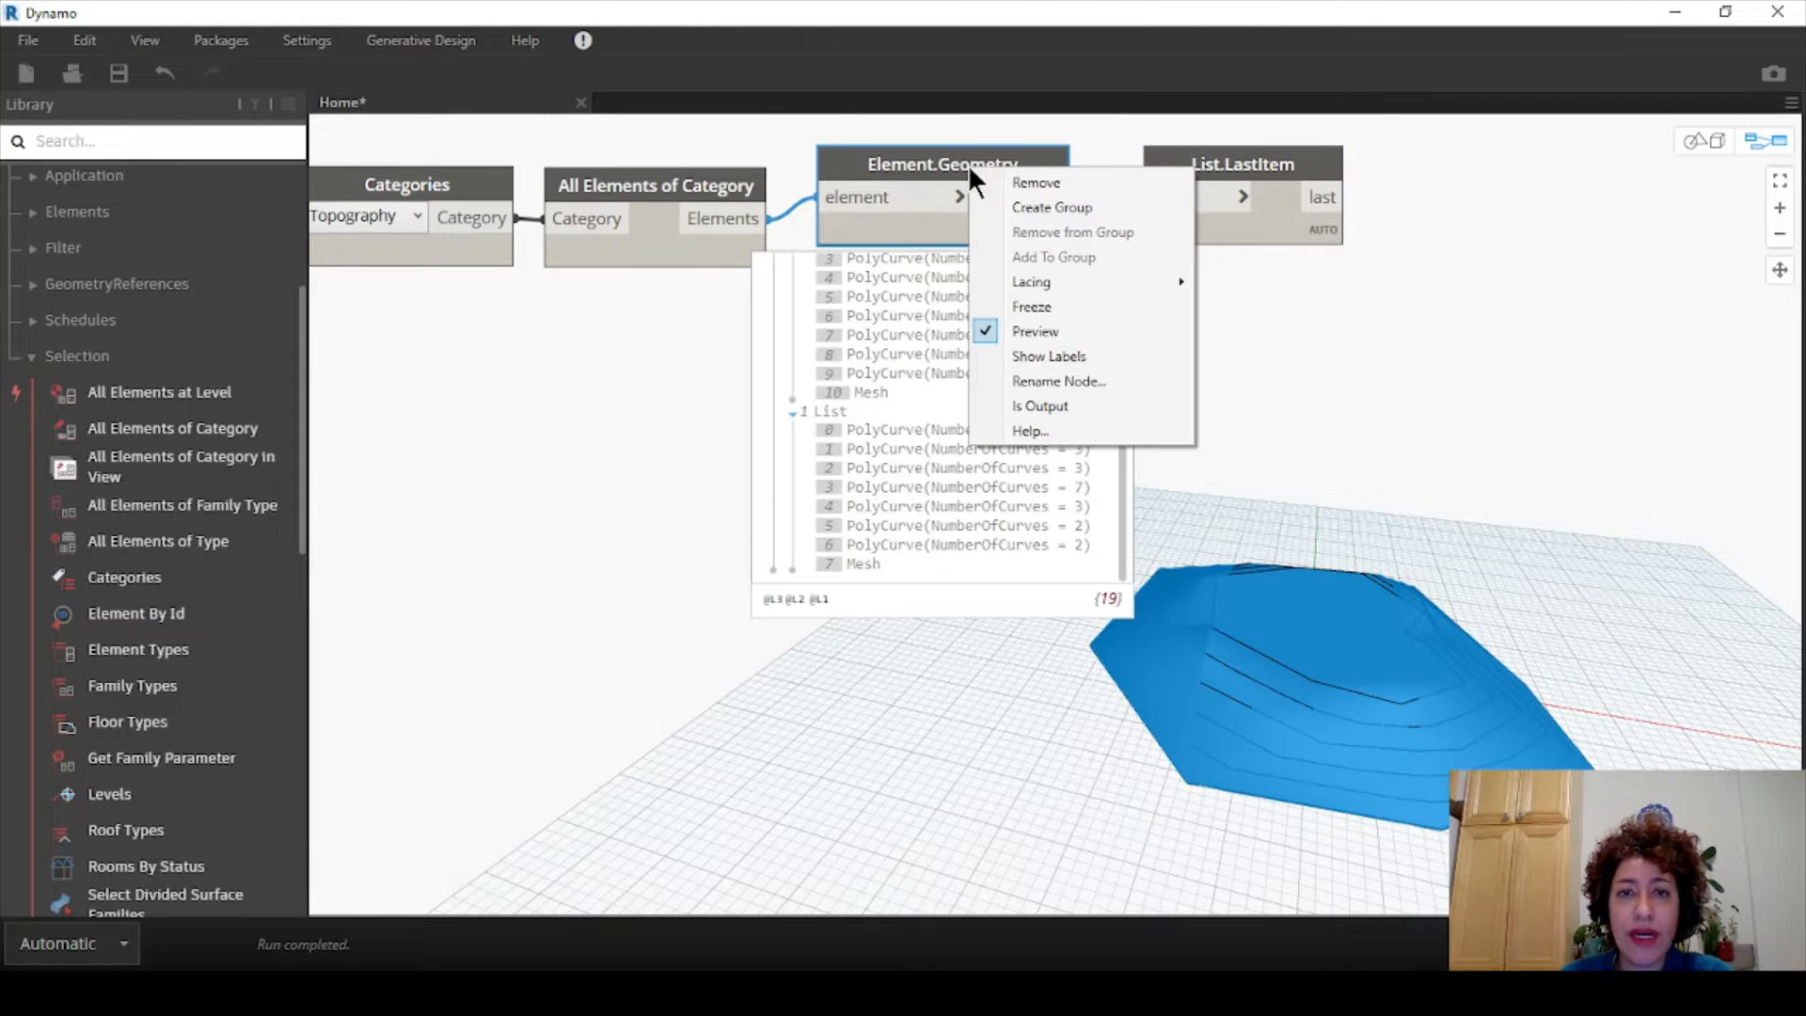
click(1036, 331)
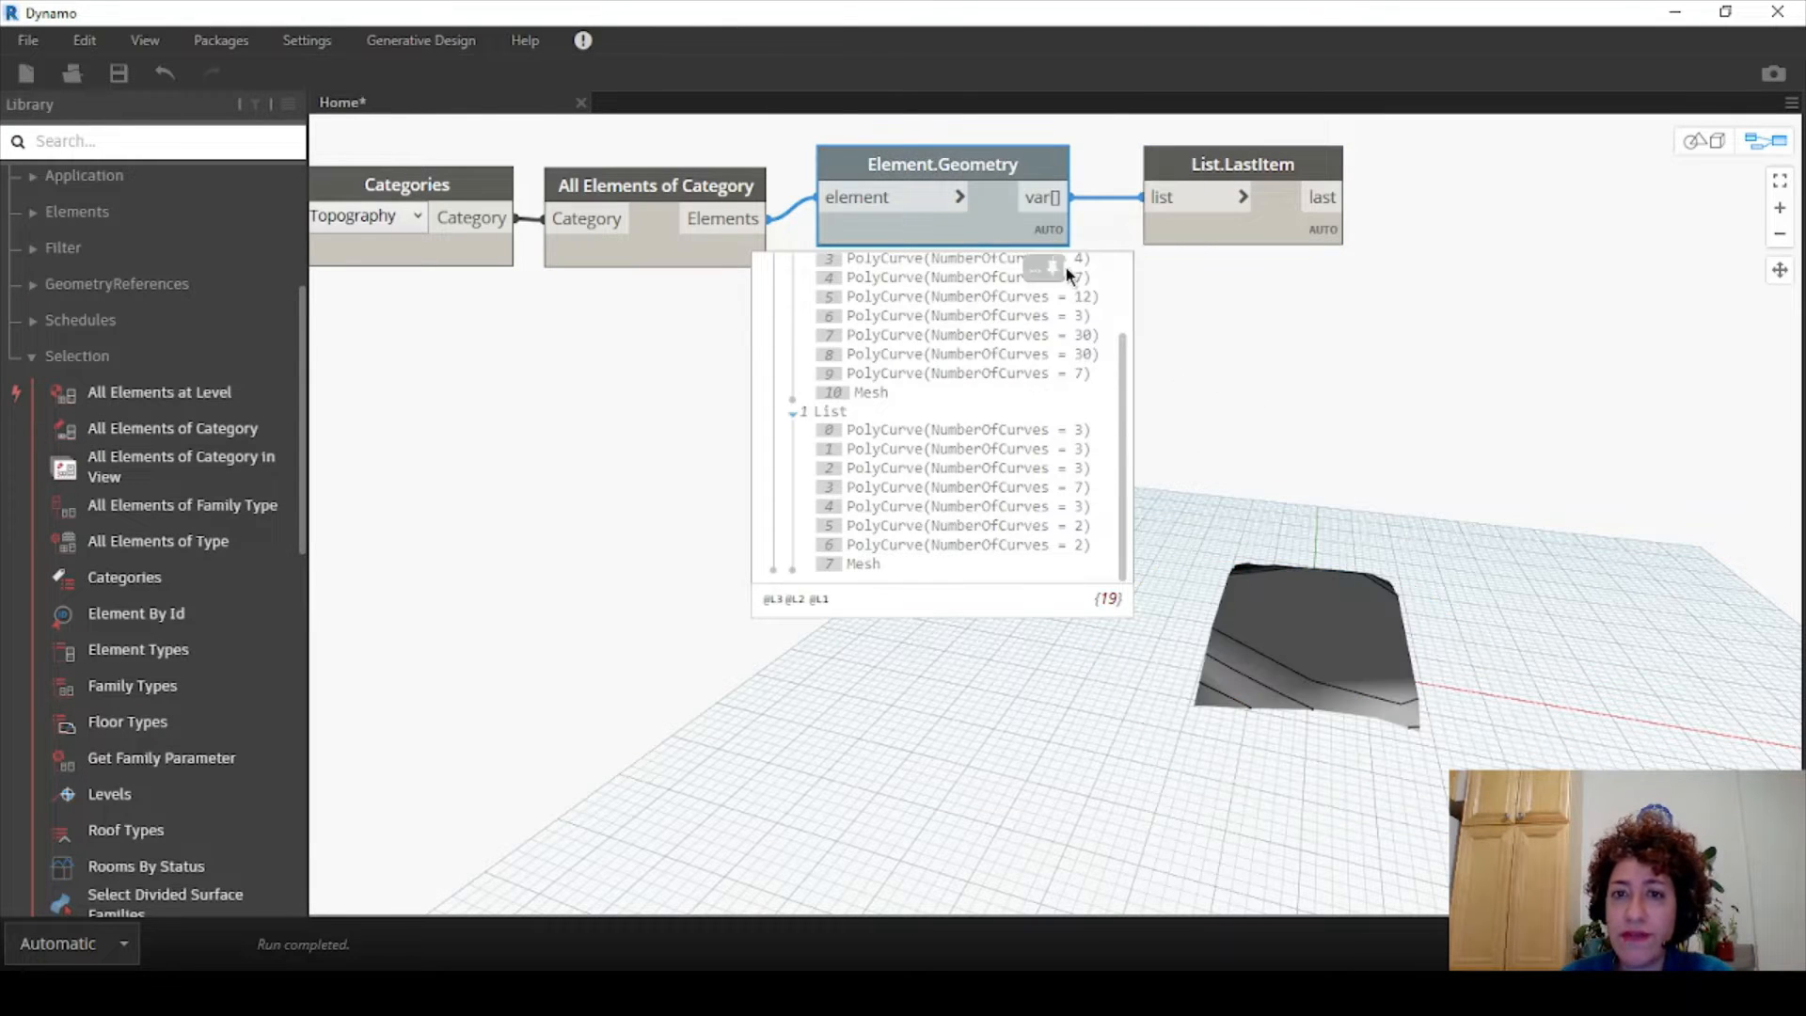
click(1692, 142)
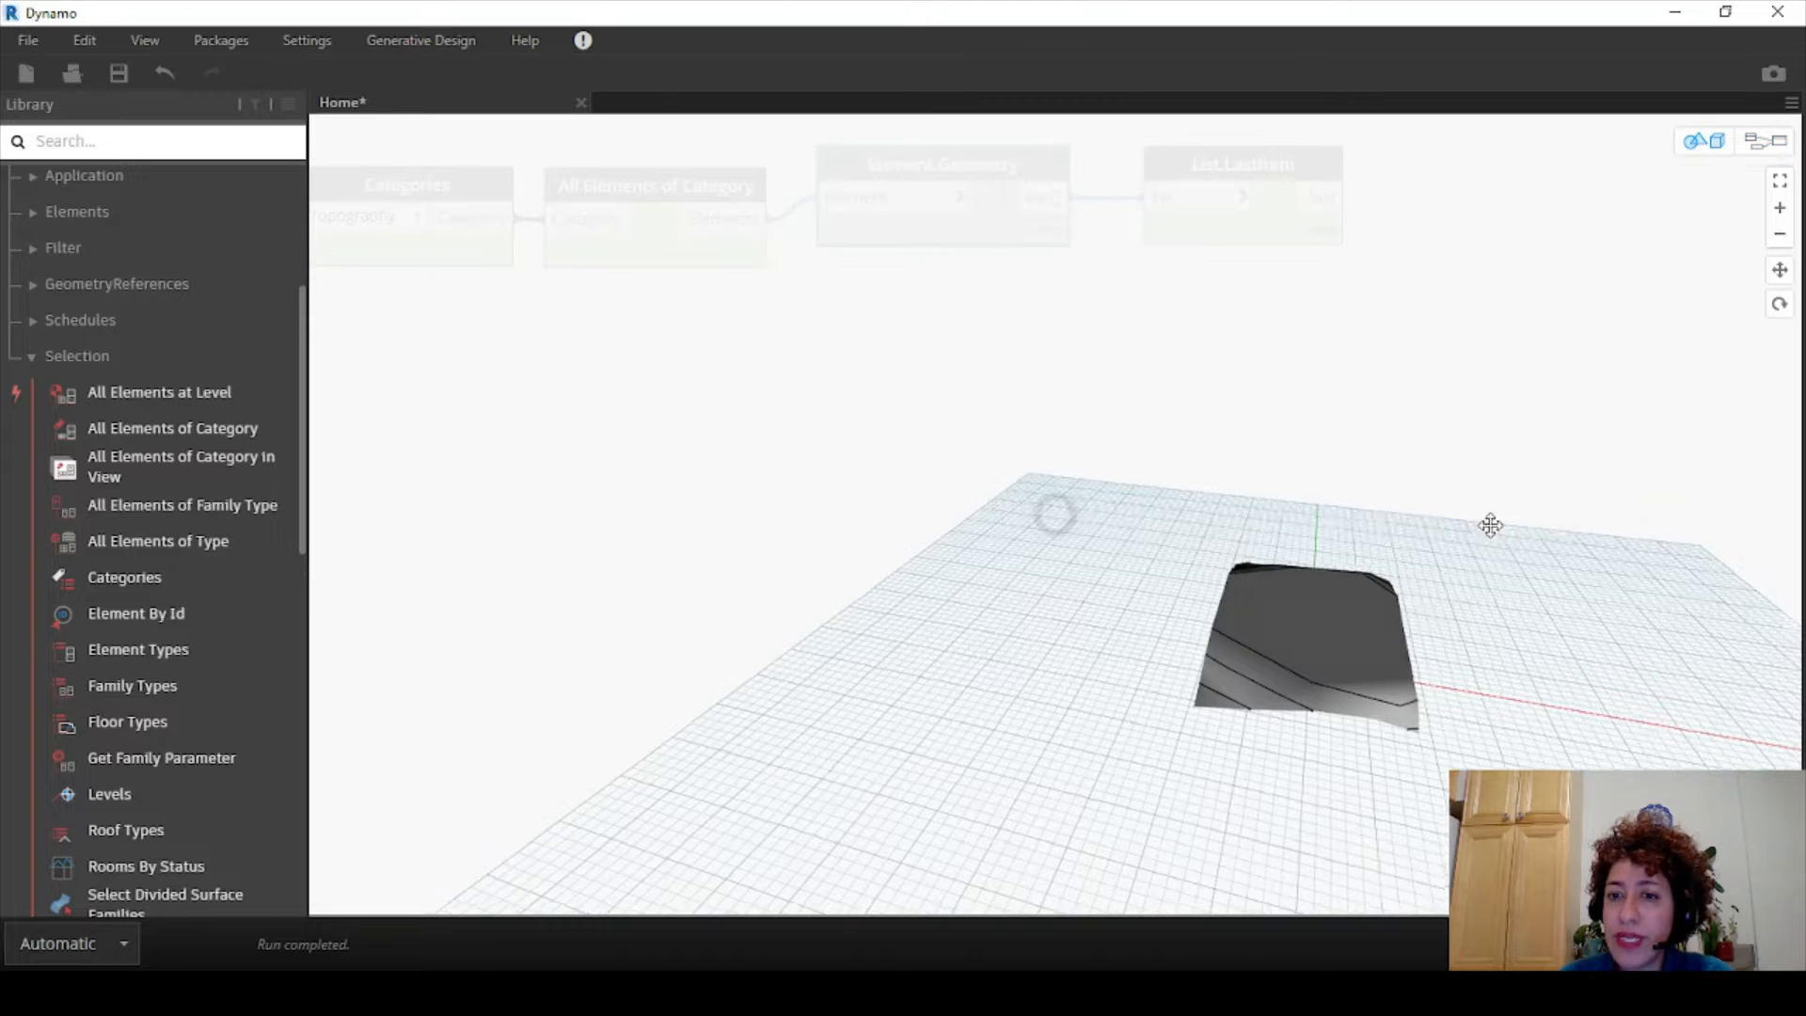
right_drag(1487, 524, 1482, 625)
scroll(1482, 625, up, 3)
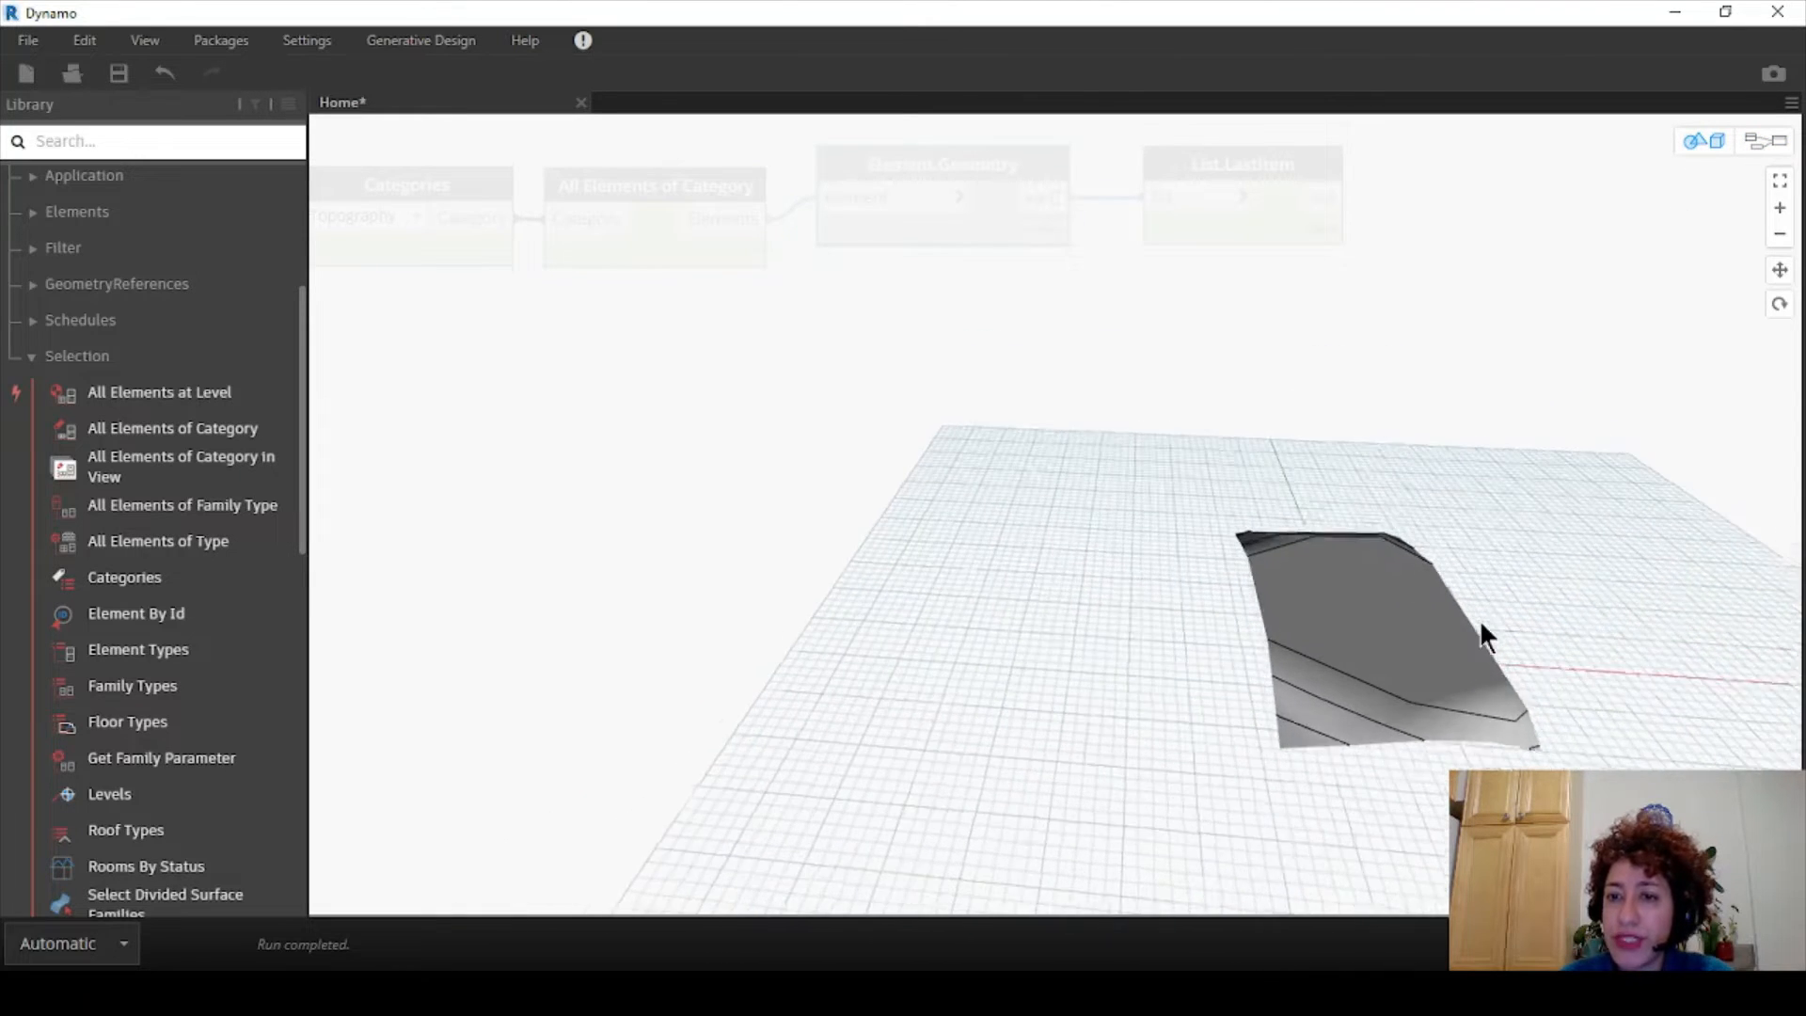
- Line up List.LastItem beside Element.Geometry and pin its output preview
click(1766, 141)
drag(1211, 171, 1150, 171)
drag(1160, 261, 1093, 188)
click(1349, 223)
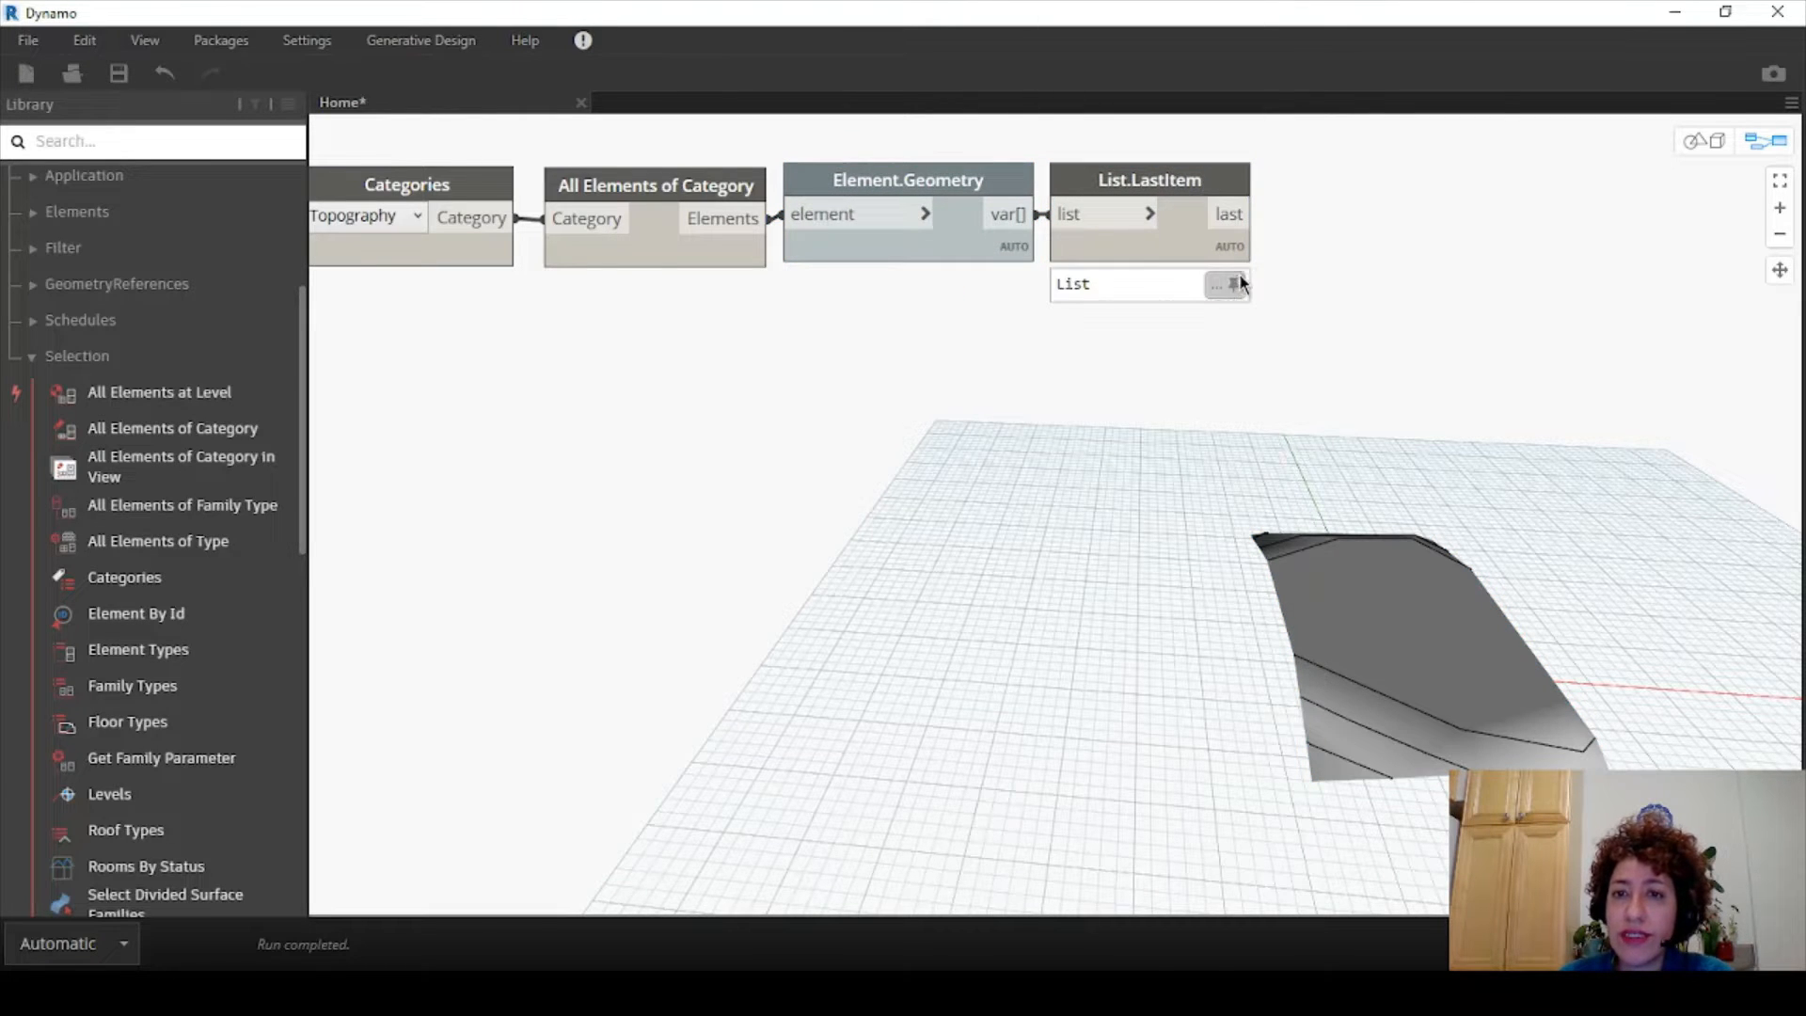
click(1238, 283)
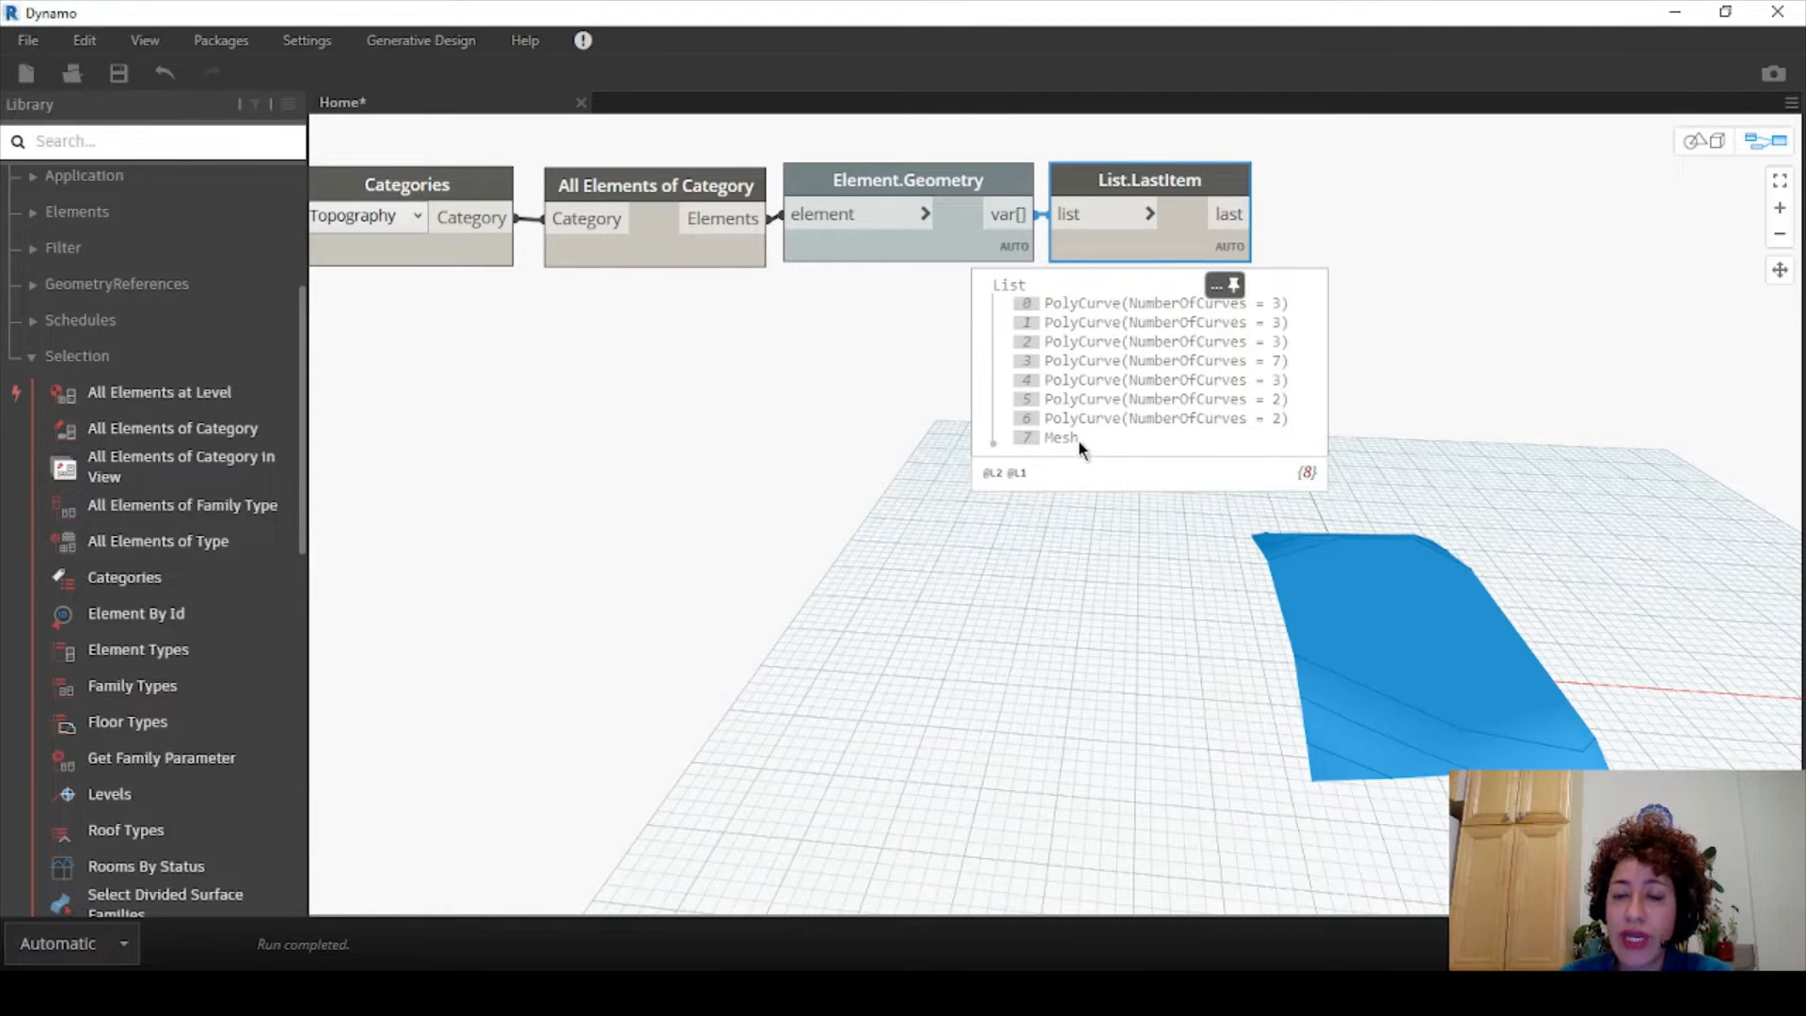
- Highlight PolyCurve items 0, 1, 3, 5, 6 and the Mesh in the 3D view
click(1118, 304)
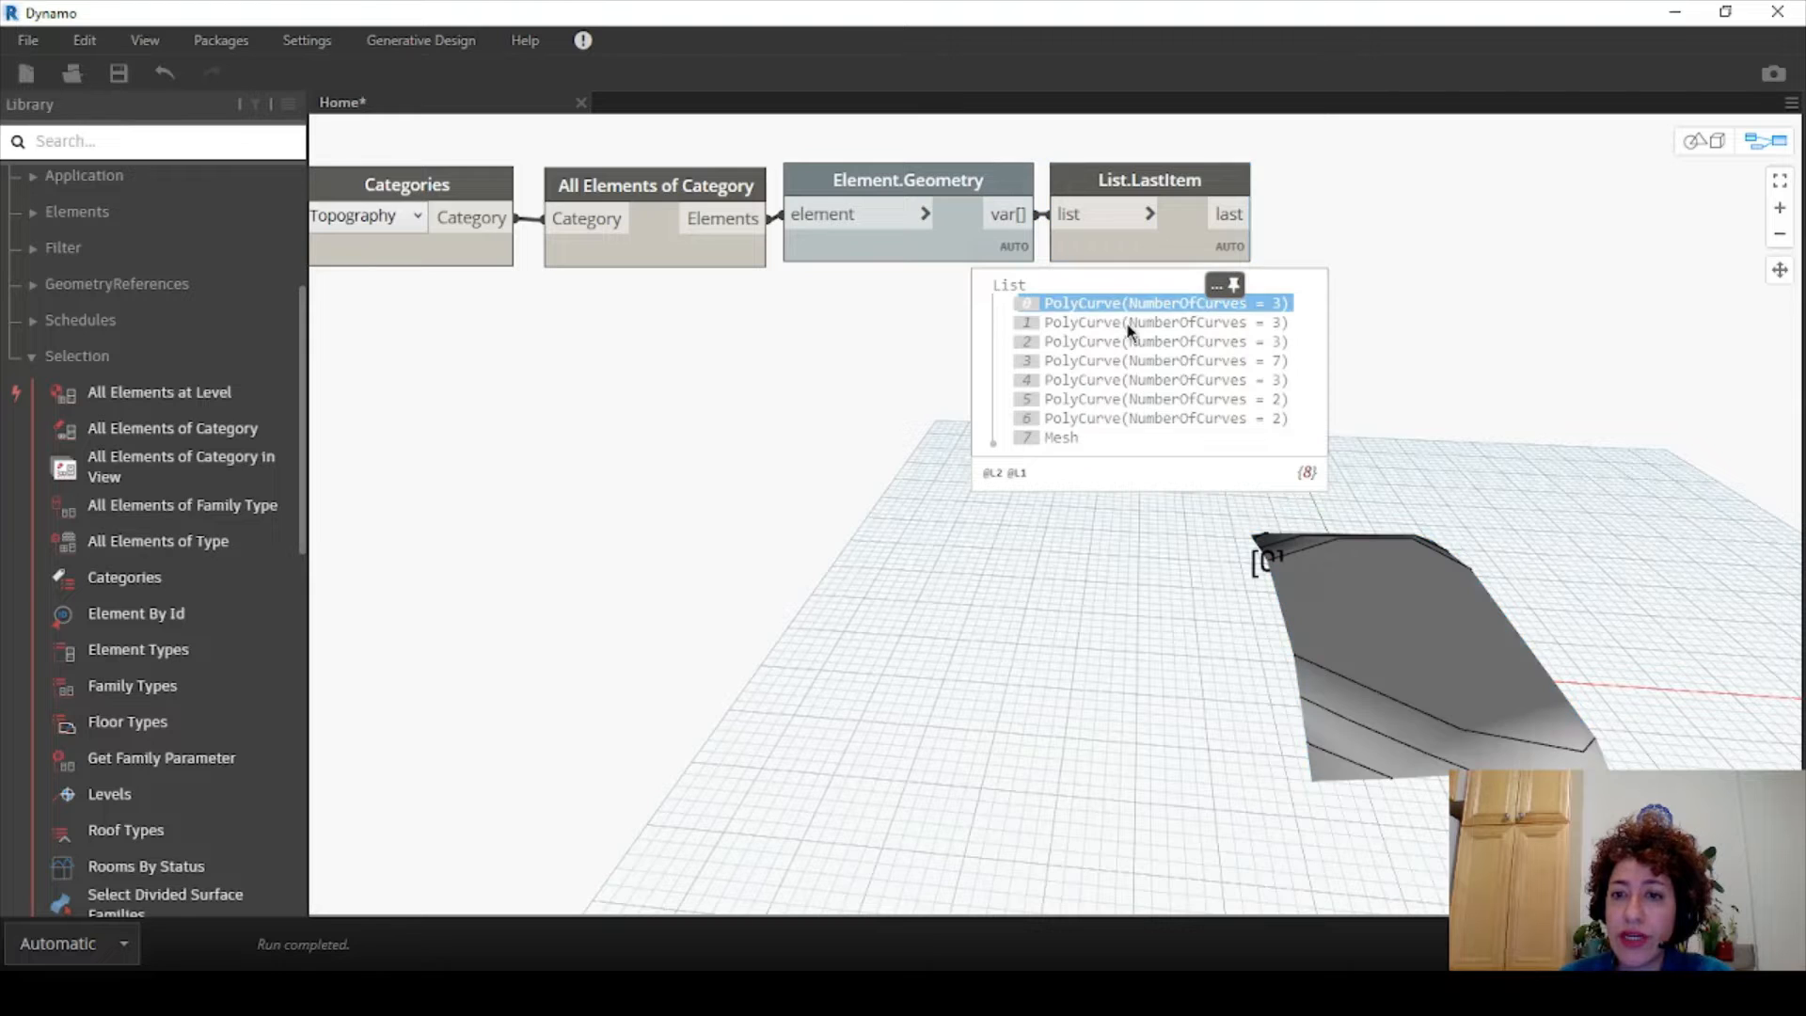
click(1126, 325)
click(1132, 362)
click(1136, 398)
click(1131, 418)
click(1123, 439)
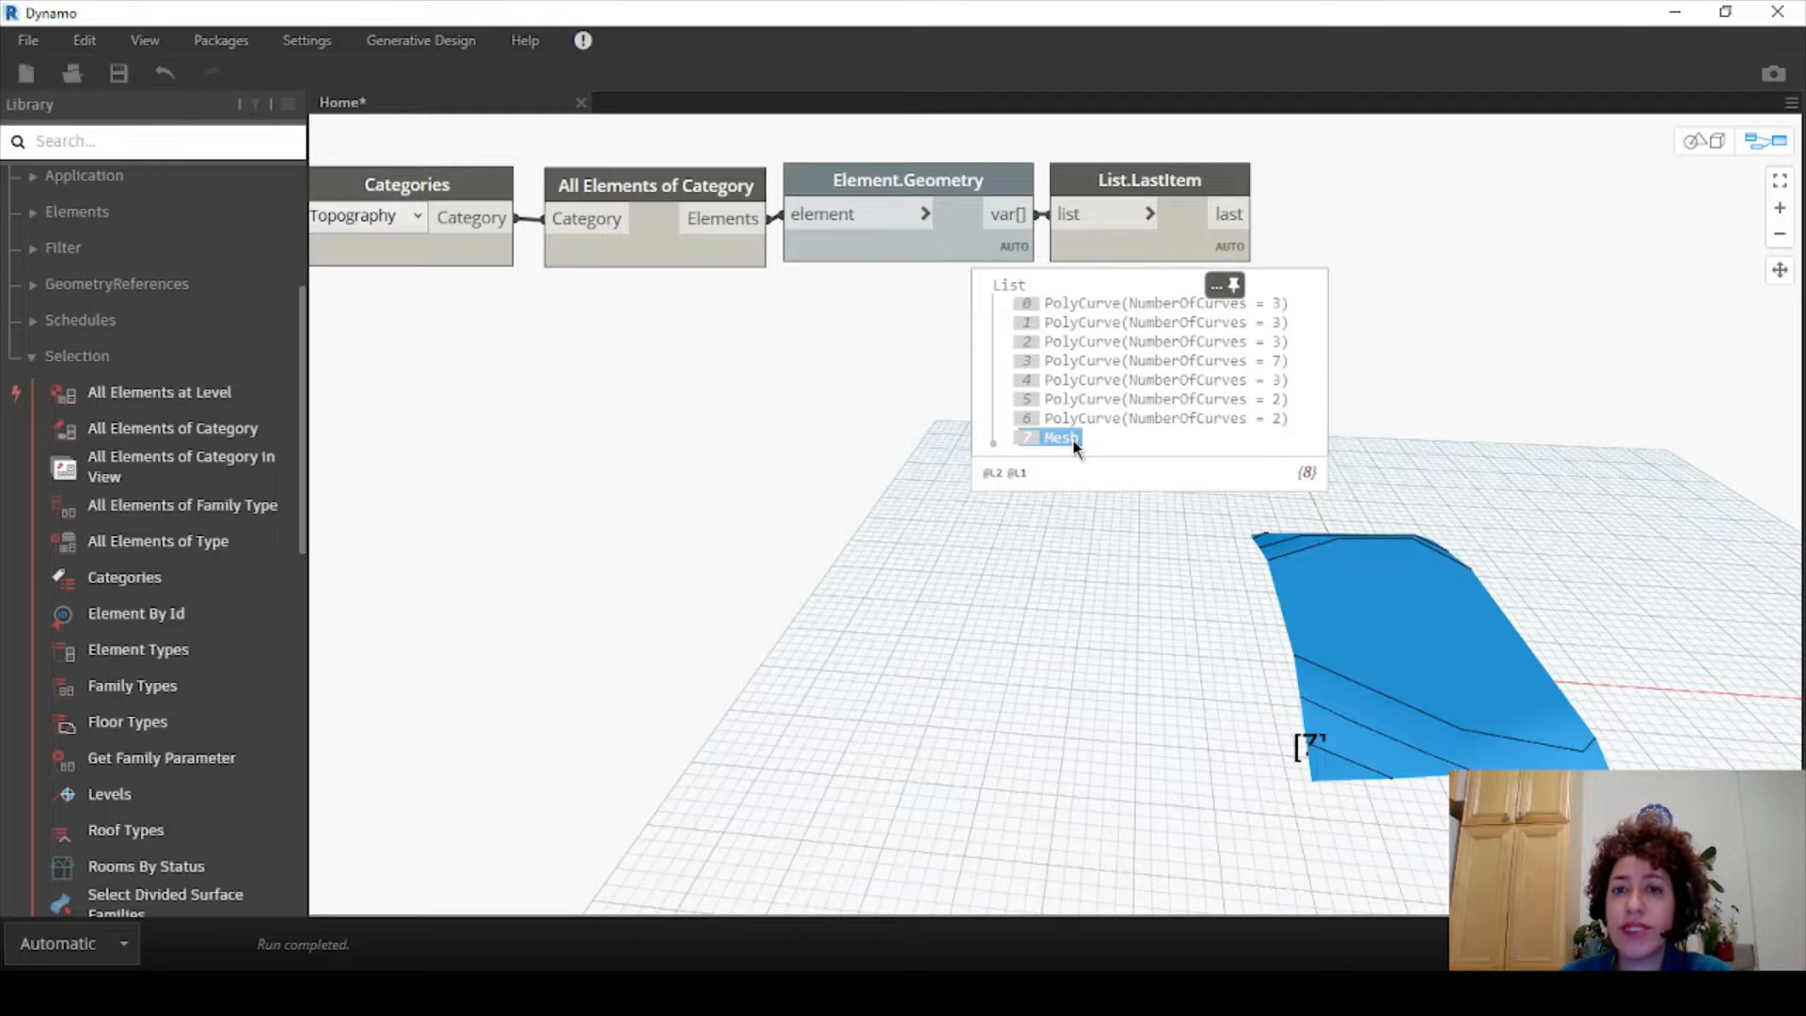
click(1073, 440)
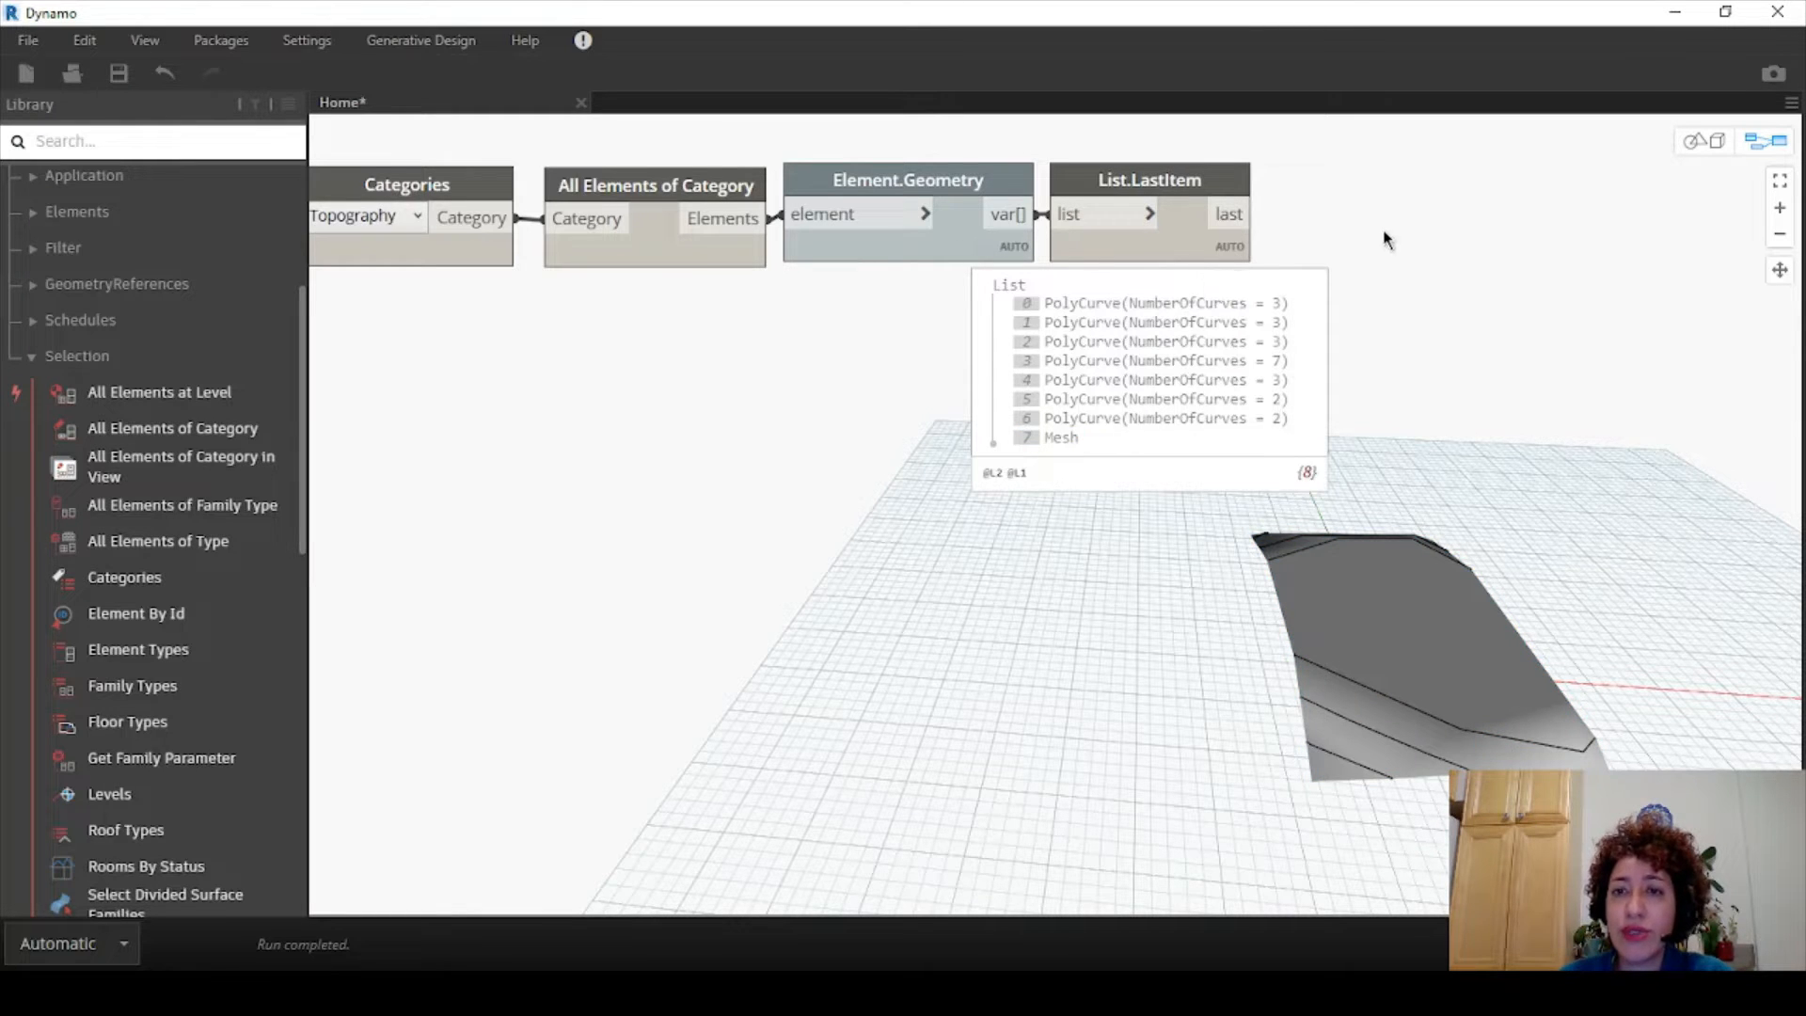
right_click(1394, 193)
- Add a second List.LastItem and feed it the first List.LastItem's output
text(last)
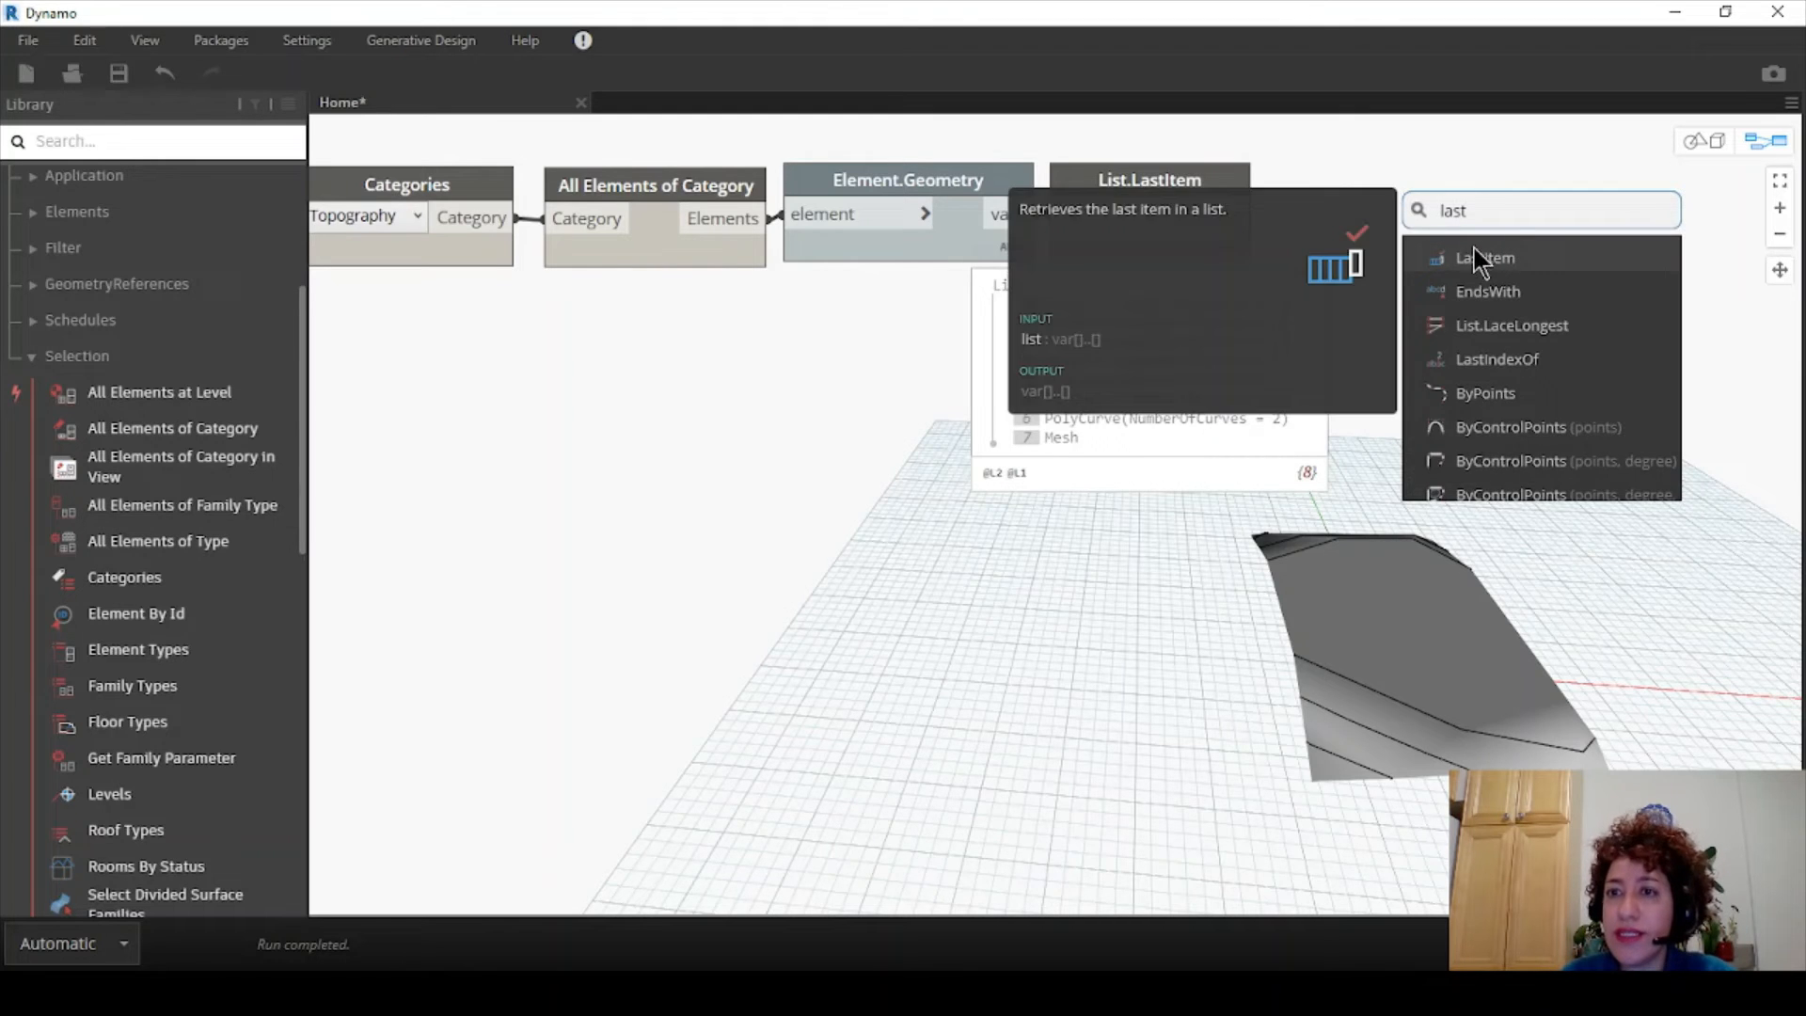
click(1477, 253)
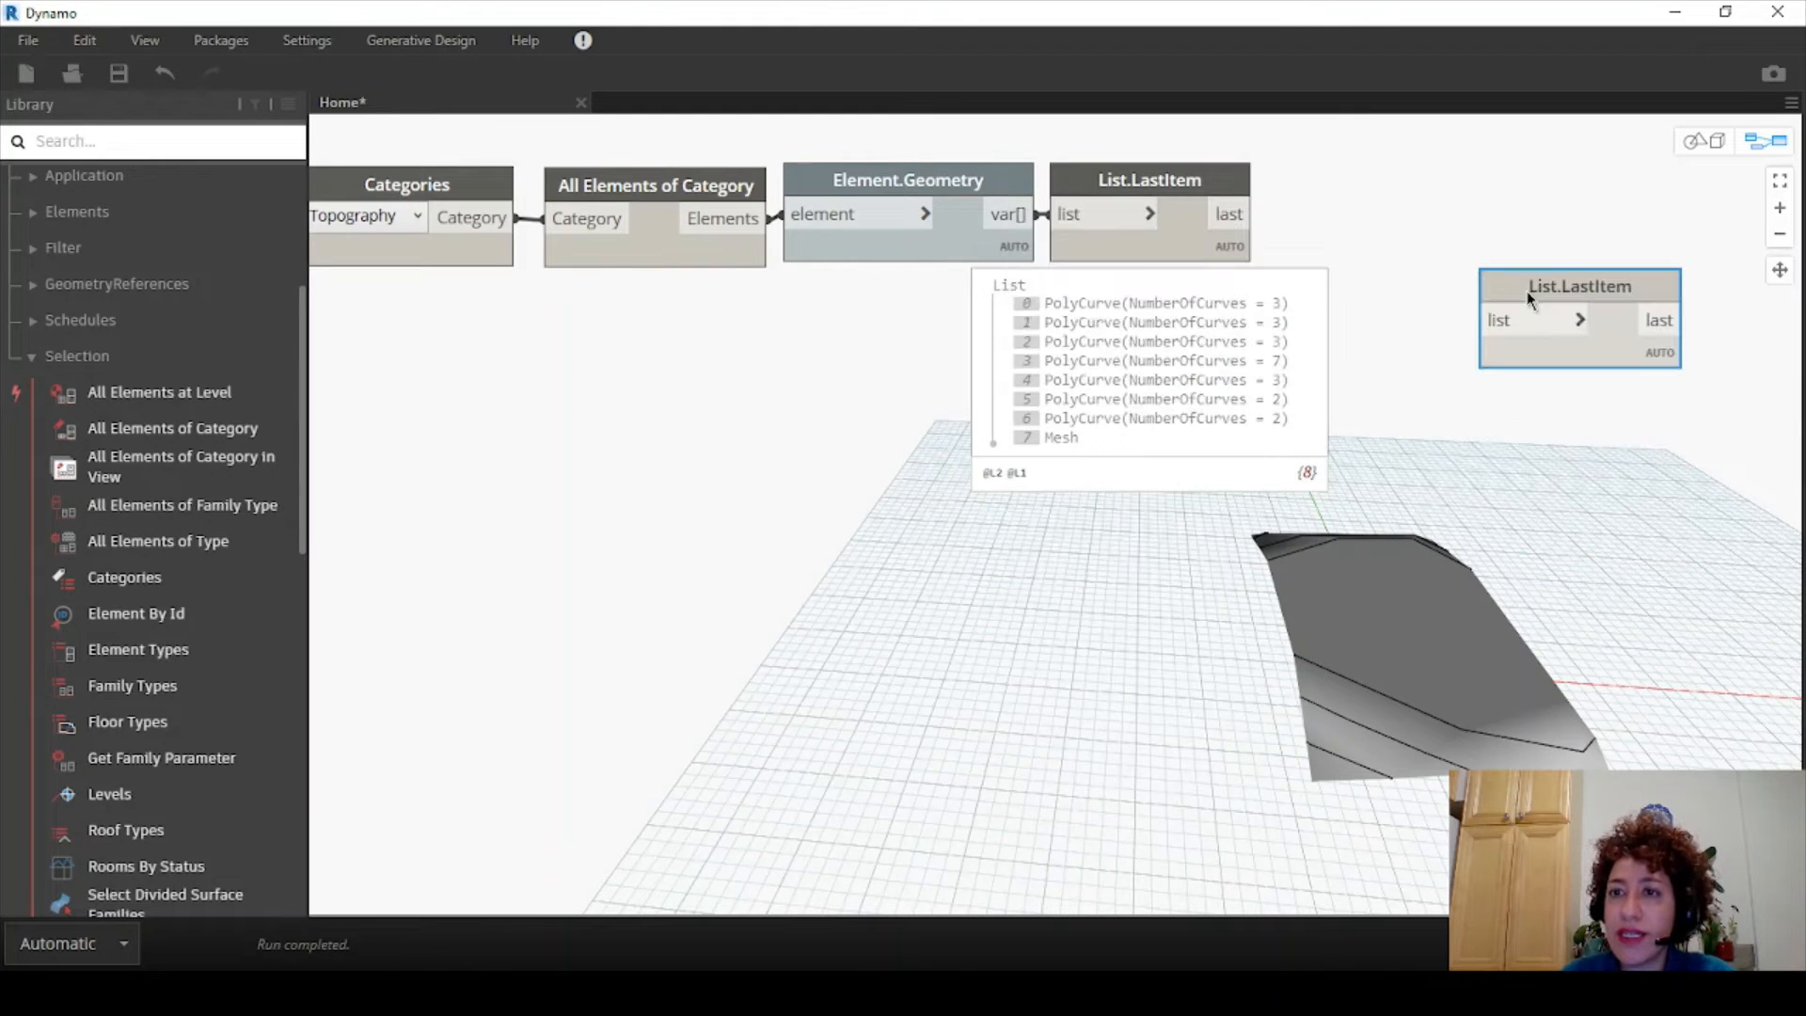
drag(1526, 291, 1390, 193)
click(1234, 217)
click(1369, 231)
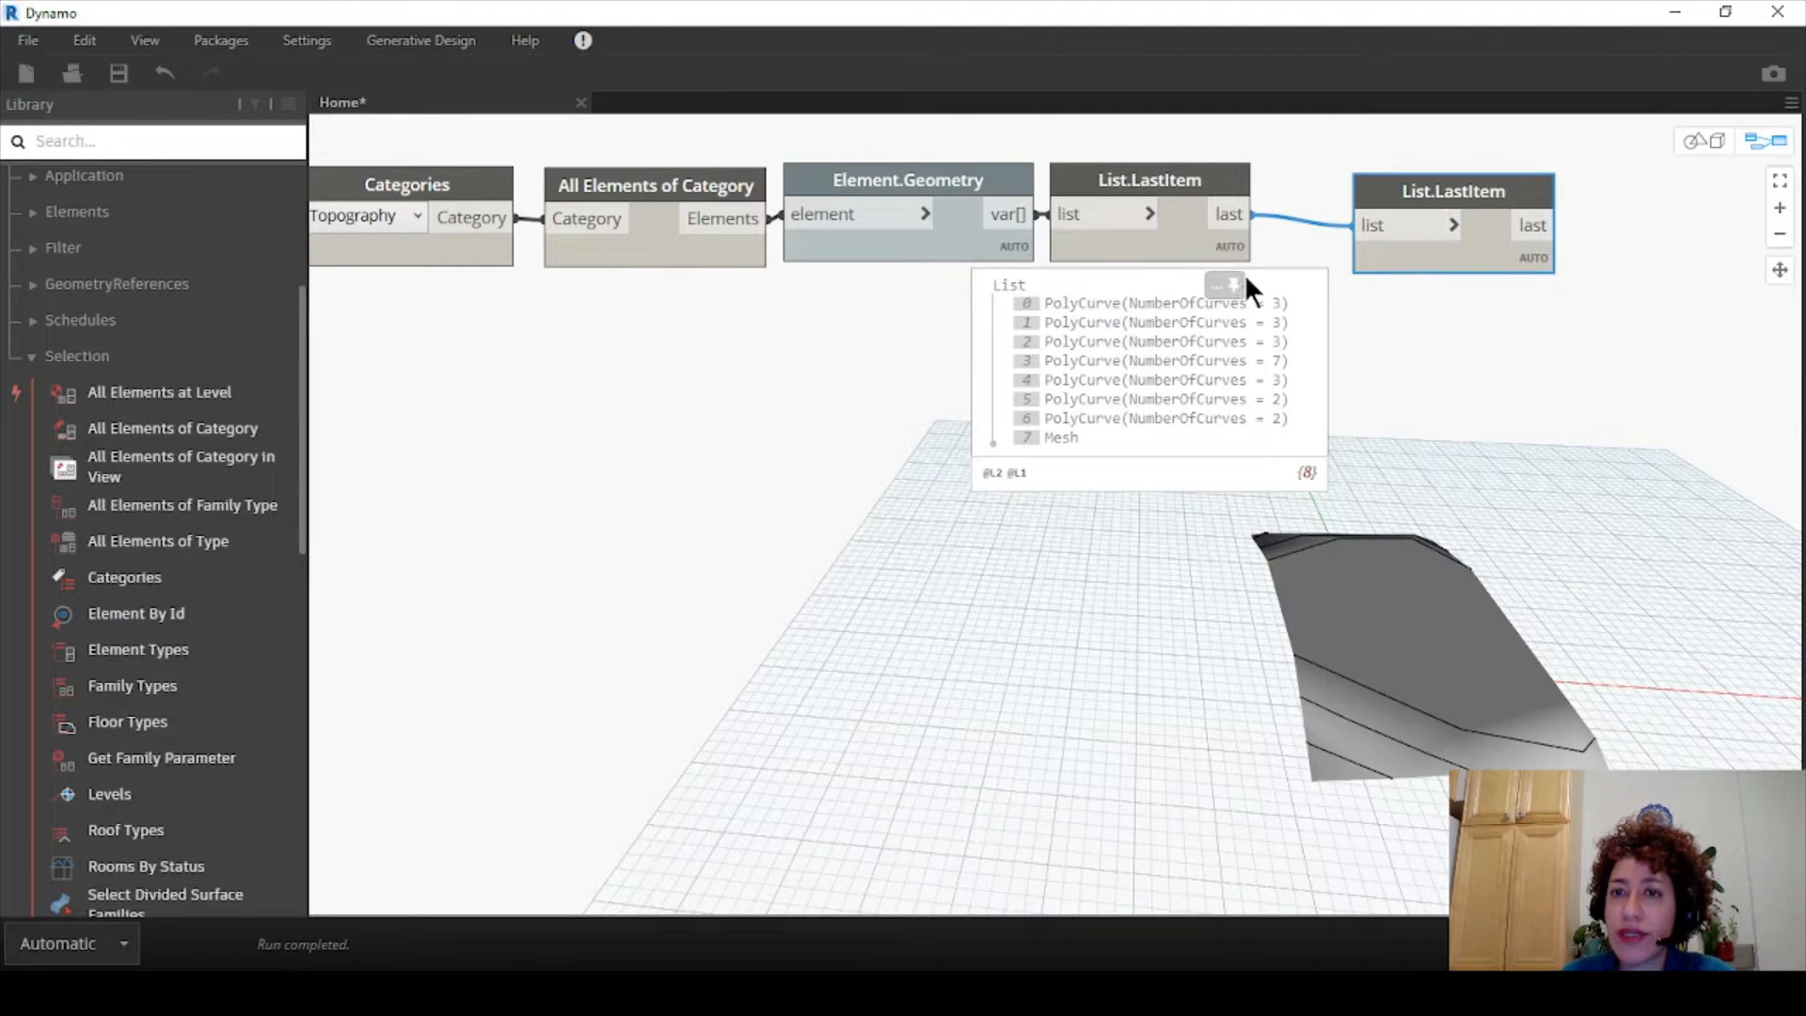
- Turn off the first List.LastItem's preview and tuck the second node beside it
click(1188, 167)
right_click(1164, 182)
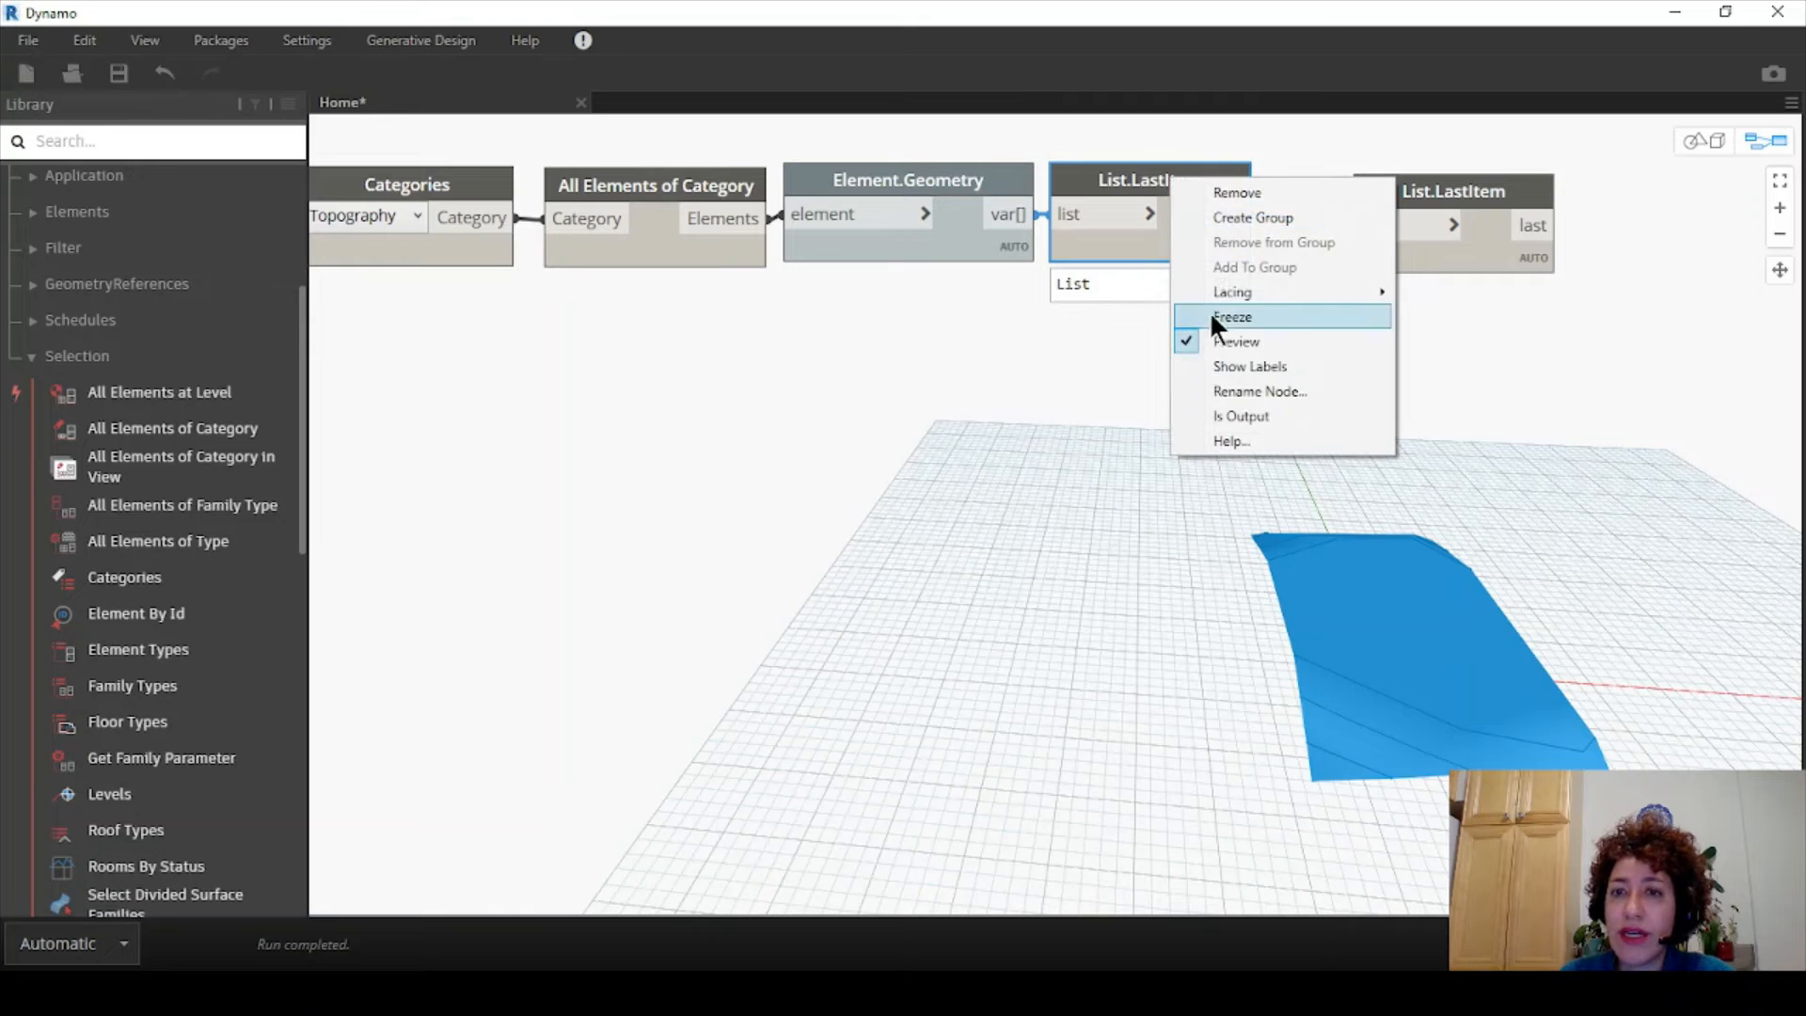
click(1189, 333)
drag(1439, 196, 1364, 177)
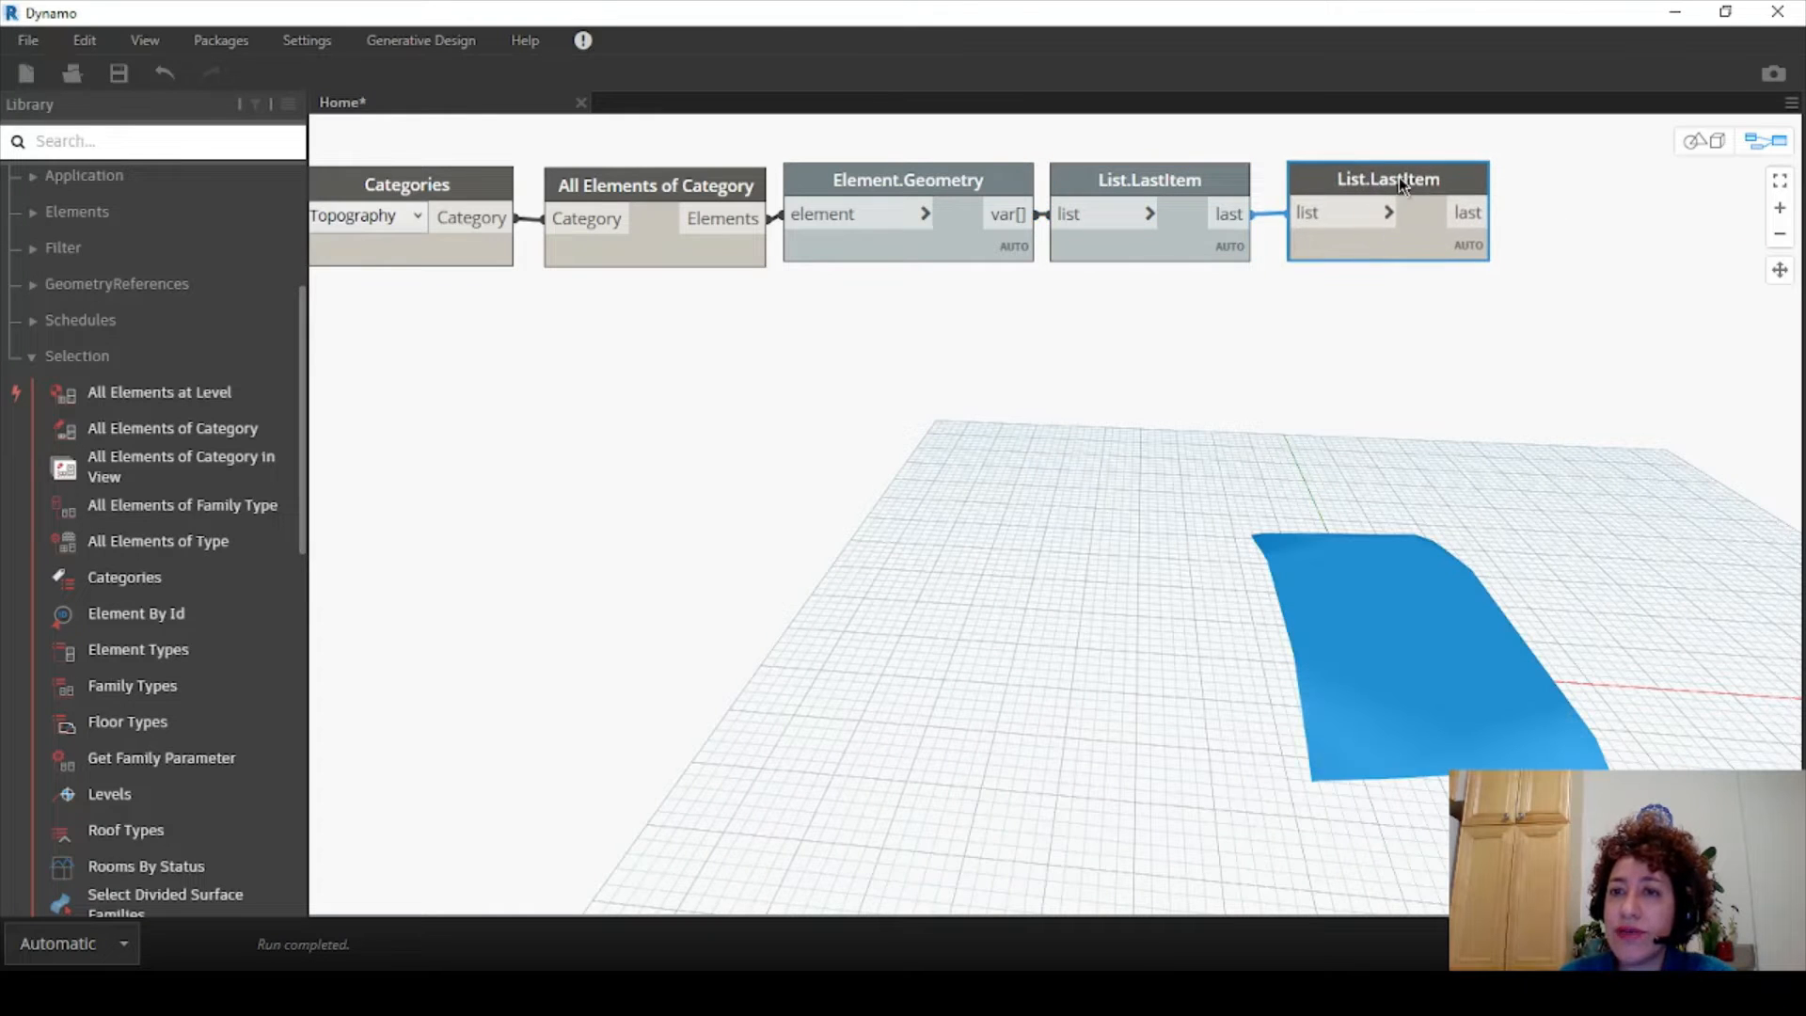
mouse_move(1420, 179)
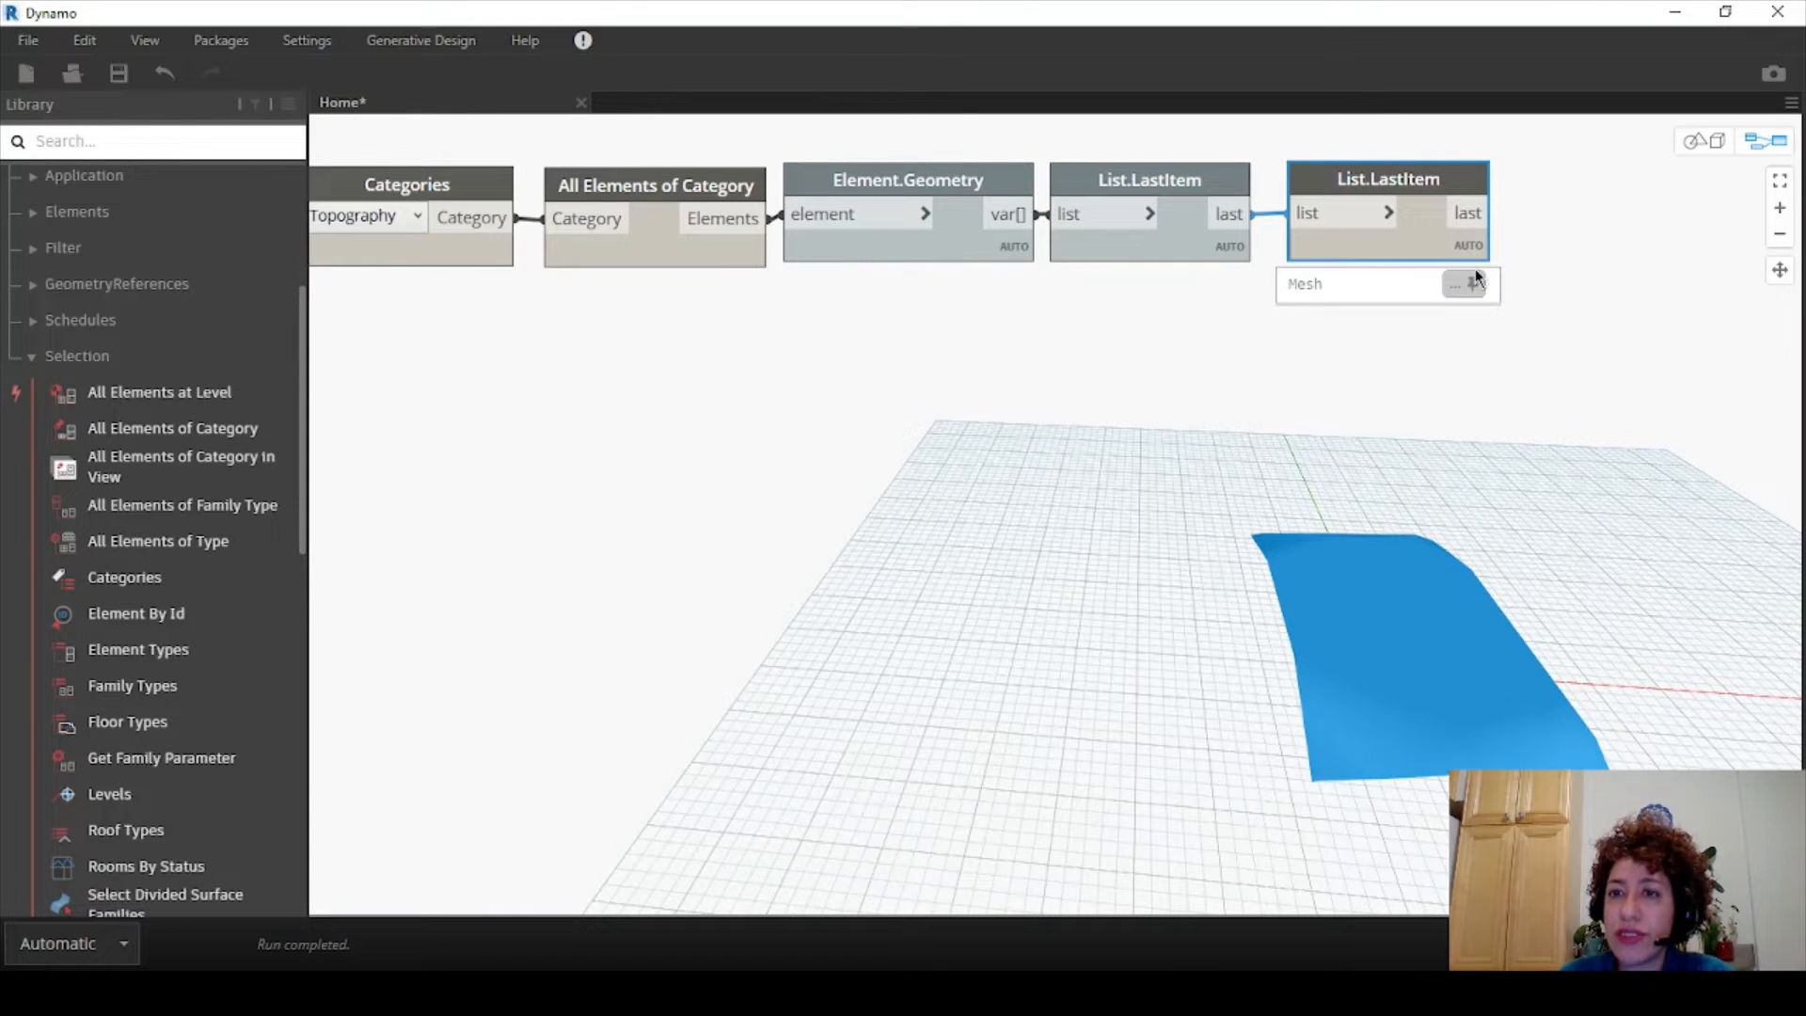
scroll(1624, 381, down, 2)
middle_drag(1473, 301, 1501, 309)
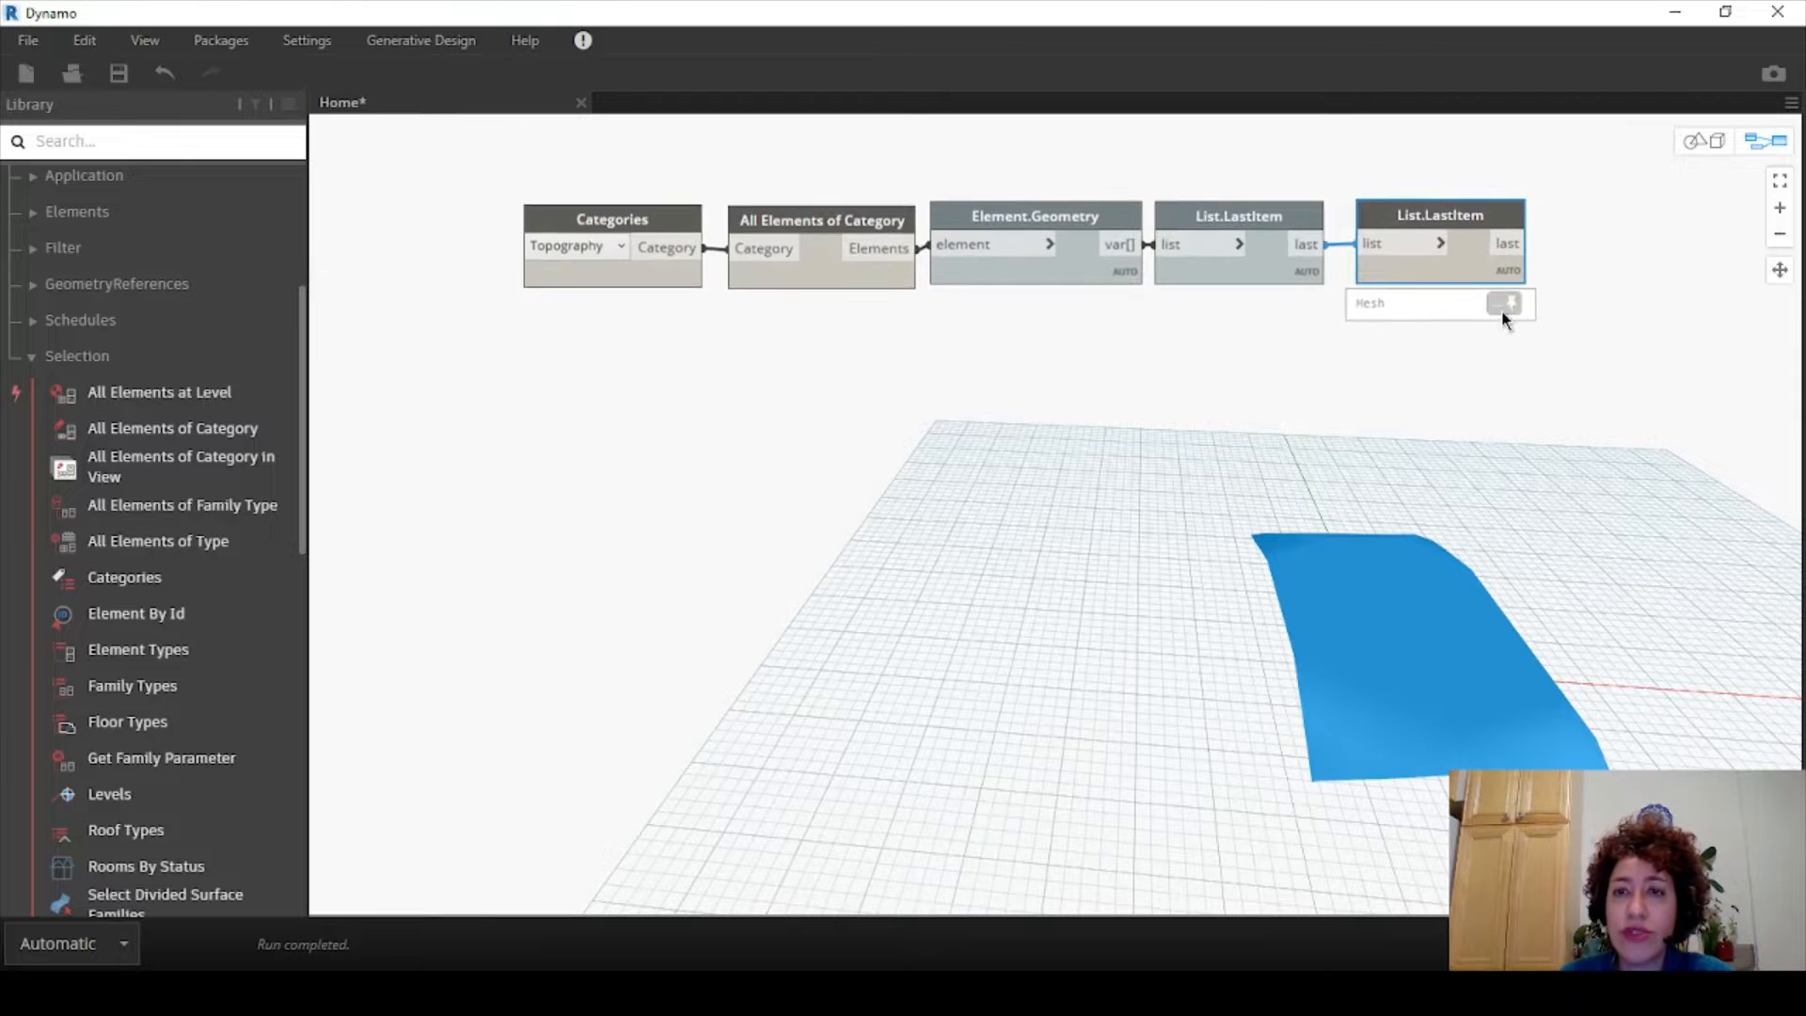
click(1398, 326)
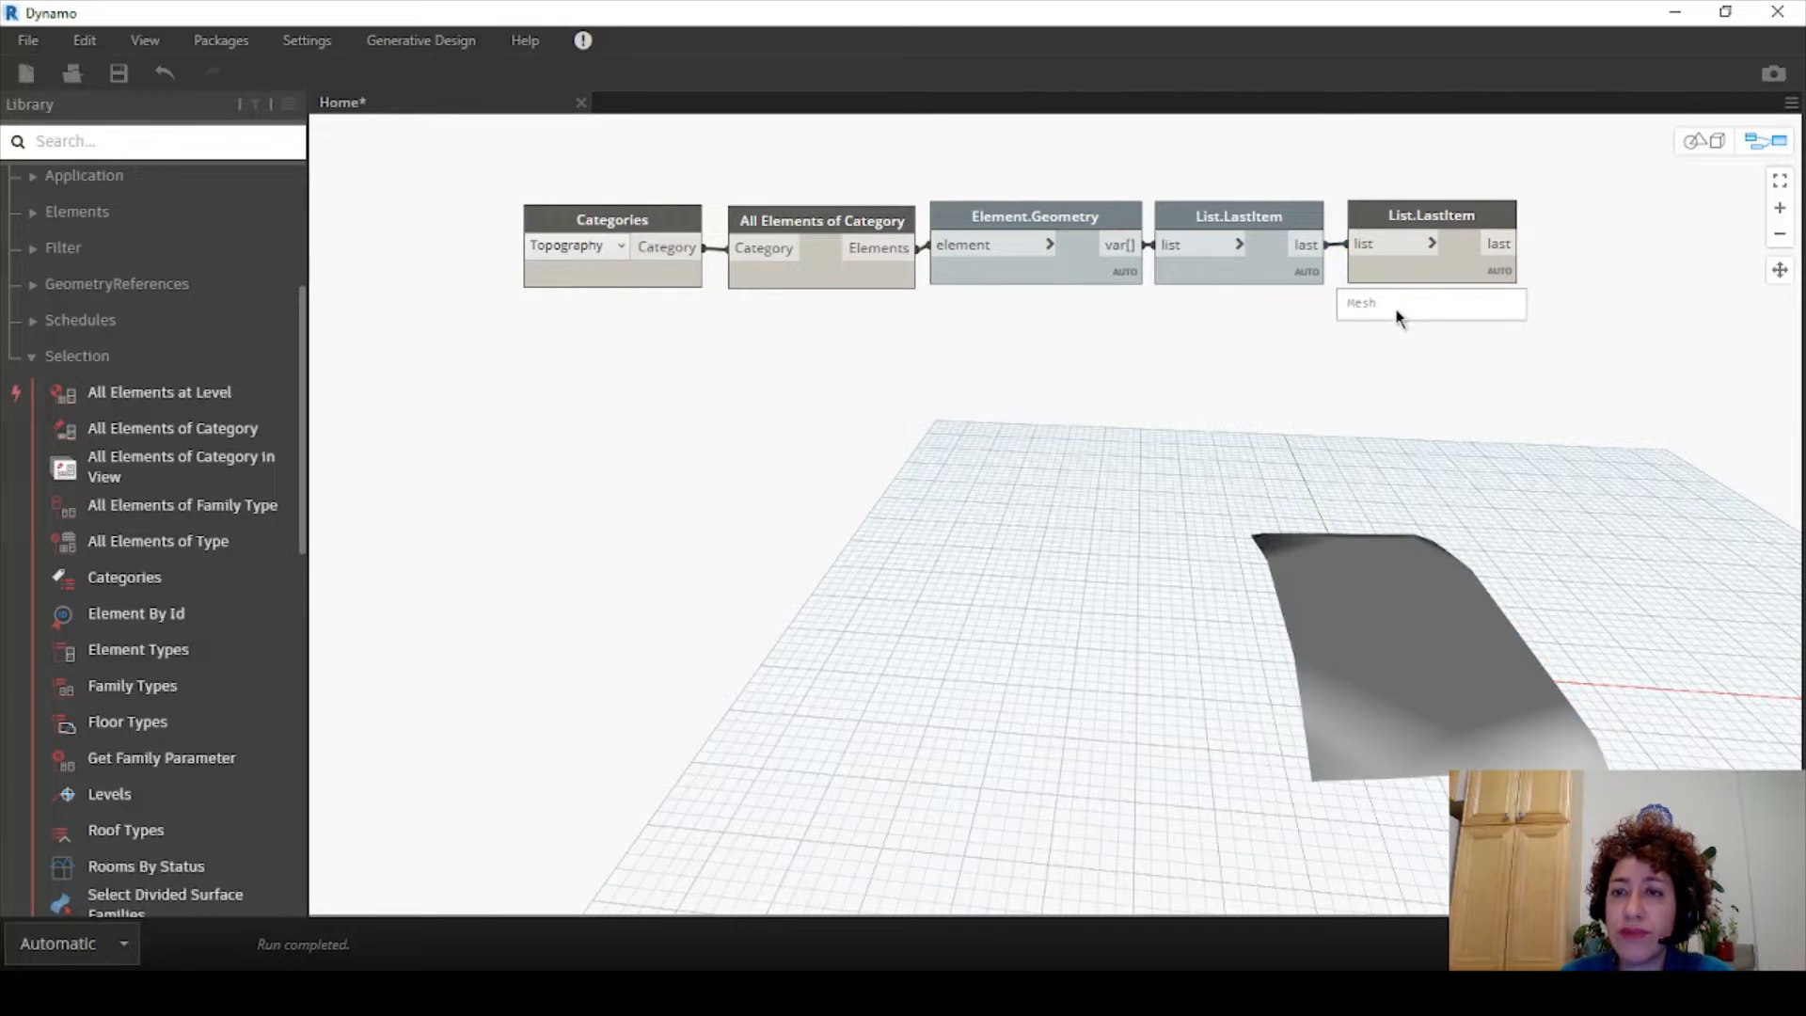
click(1397, 212)
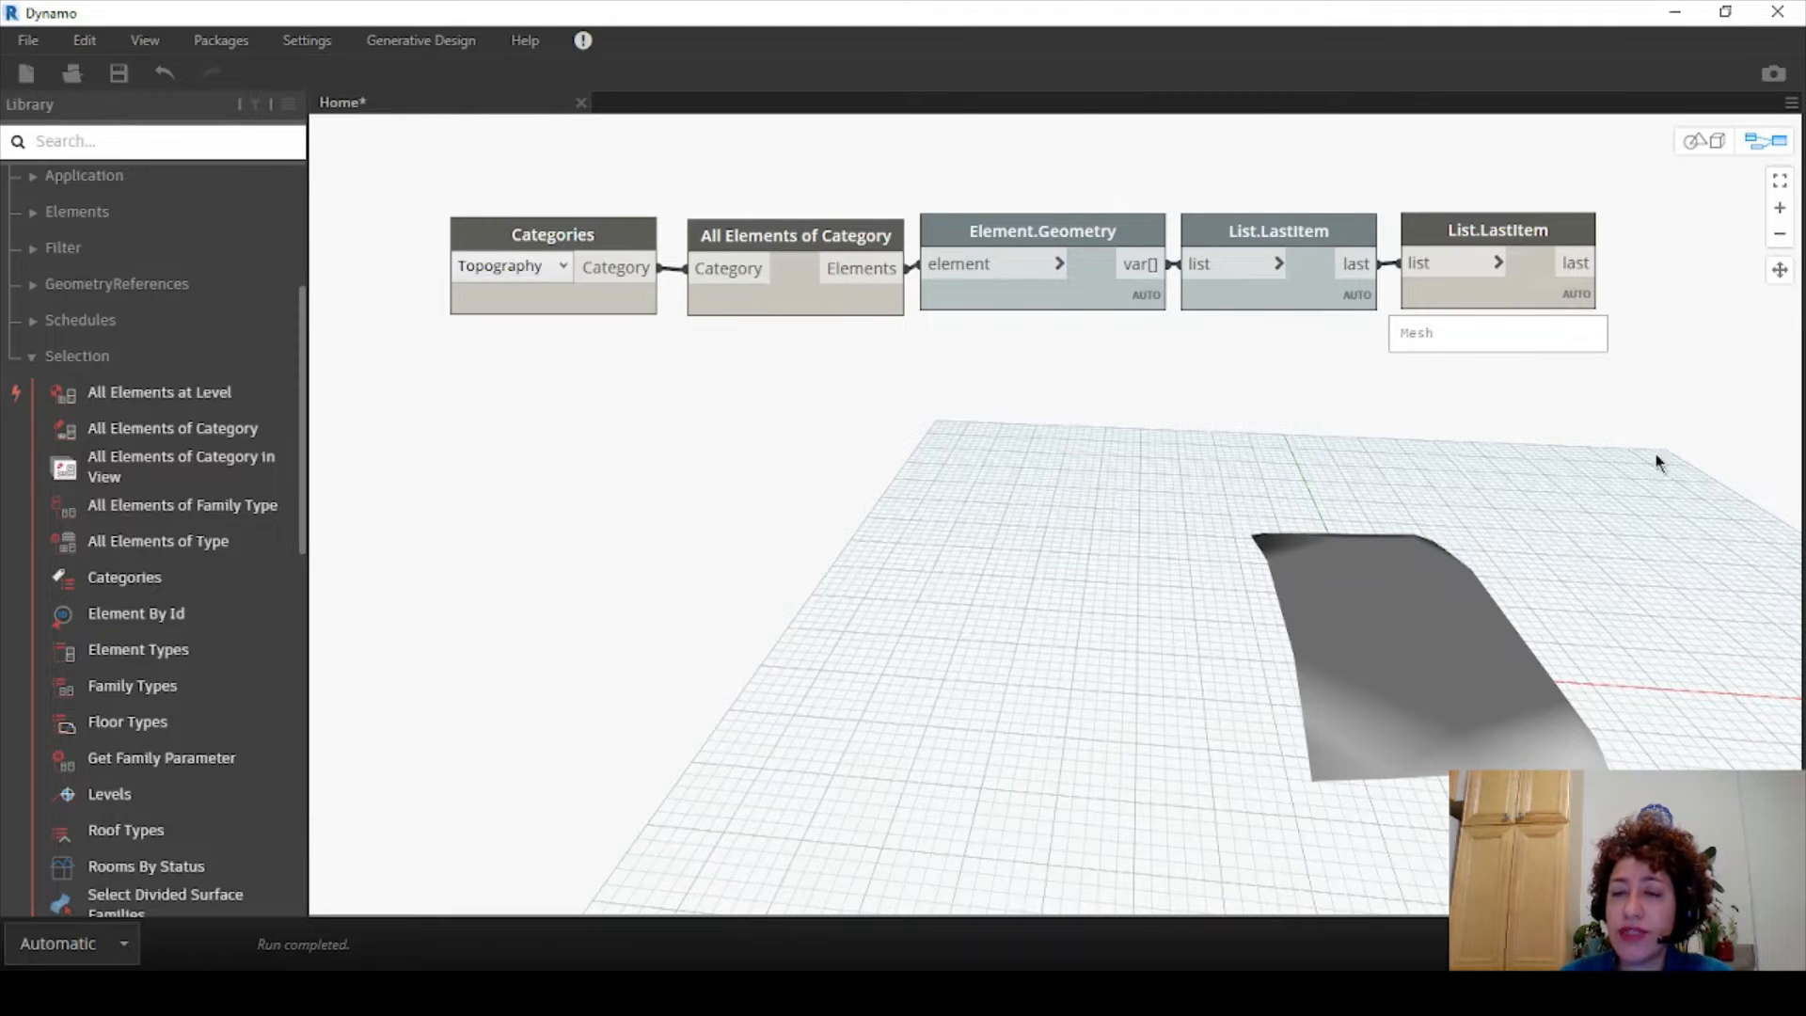
- Group the five-node chain and title the group 'Mesh from Topo'
drag(1599, 393, 607, 179)
right_click(641, 250)
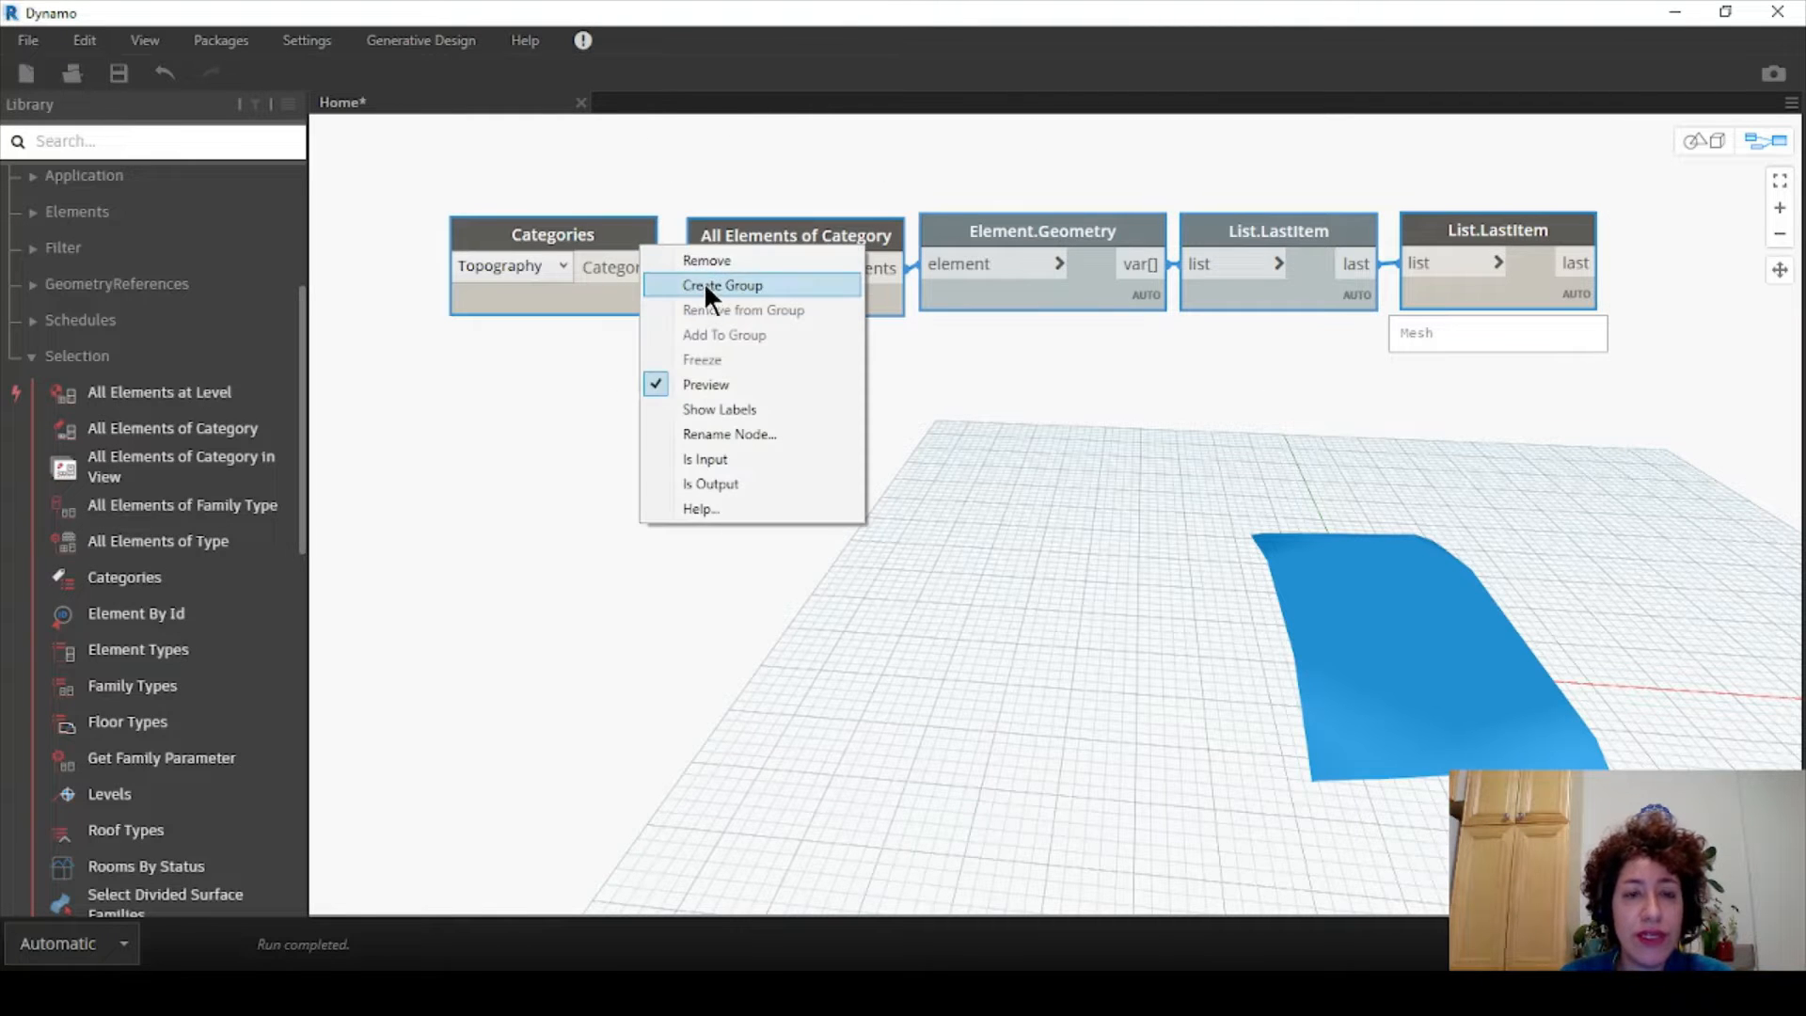
click(703, 280)
click(641, 181)
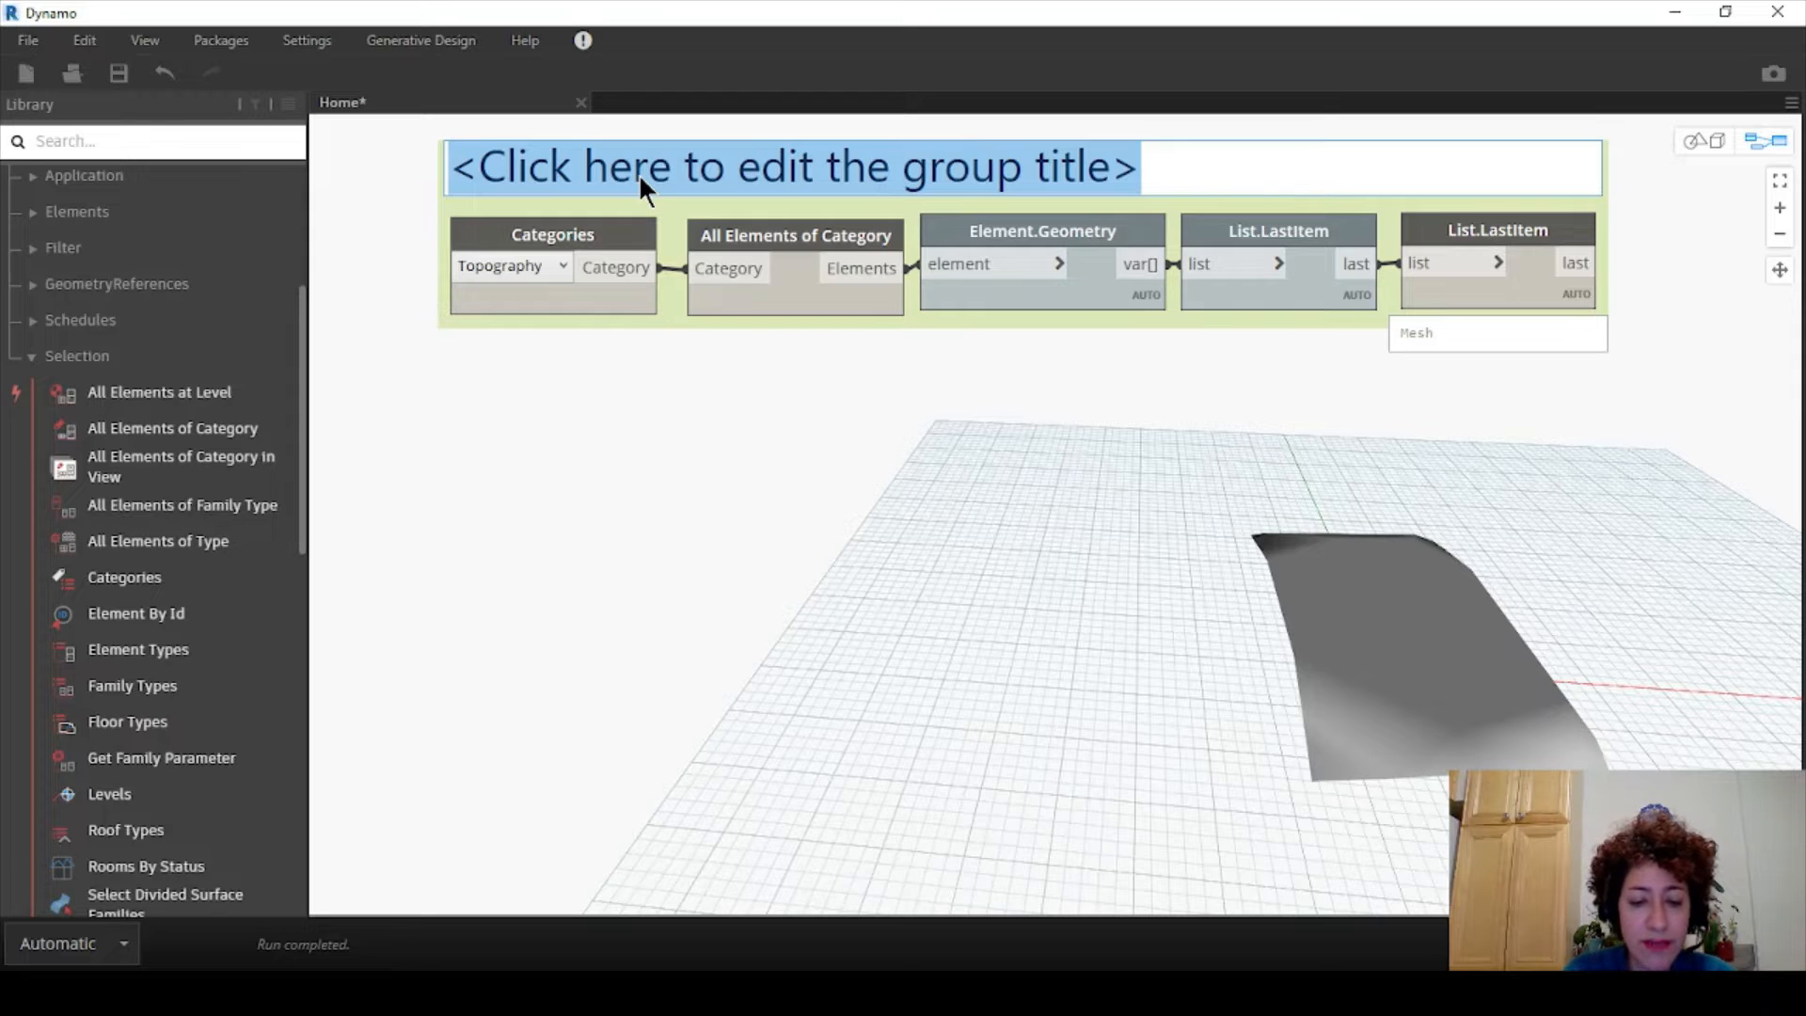
text(Mesh fr)
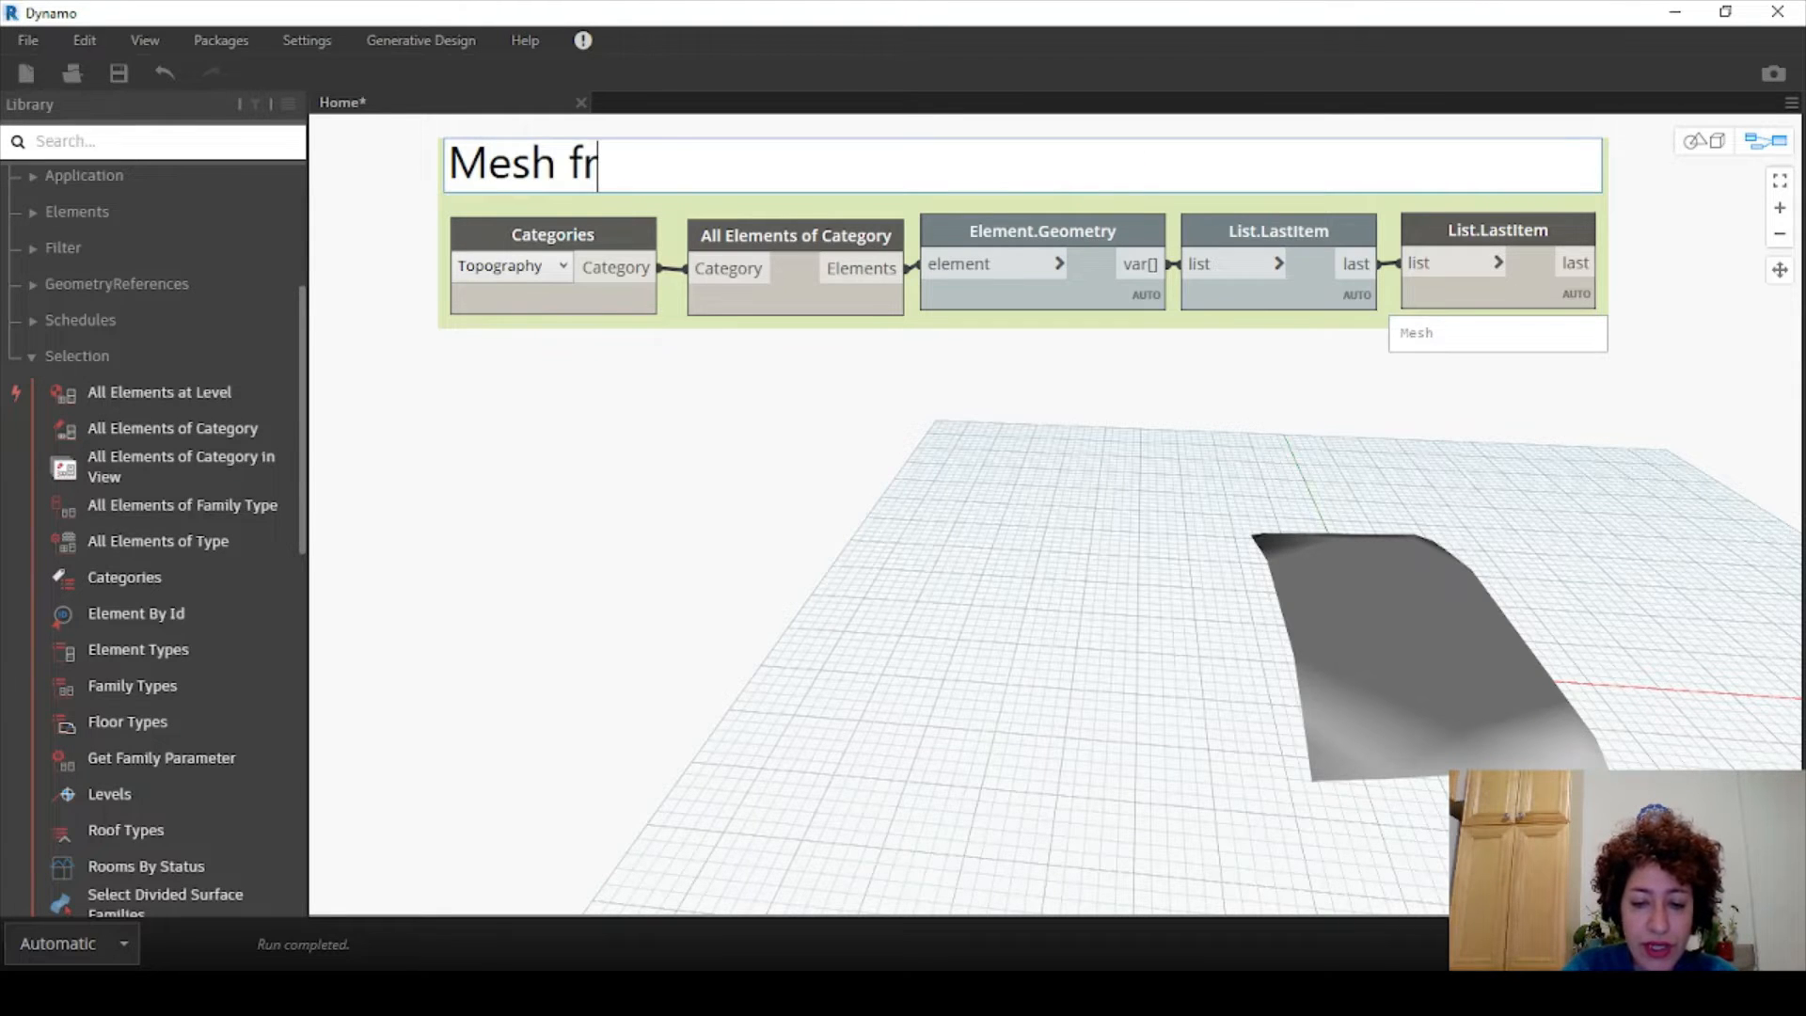
text(om Topo)
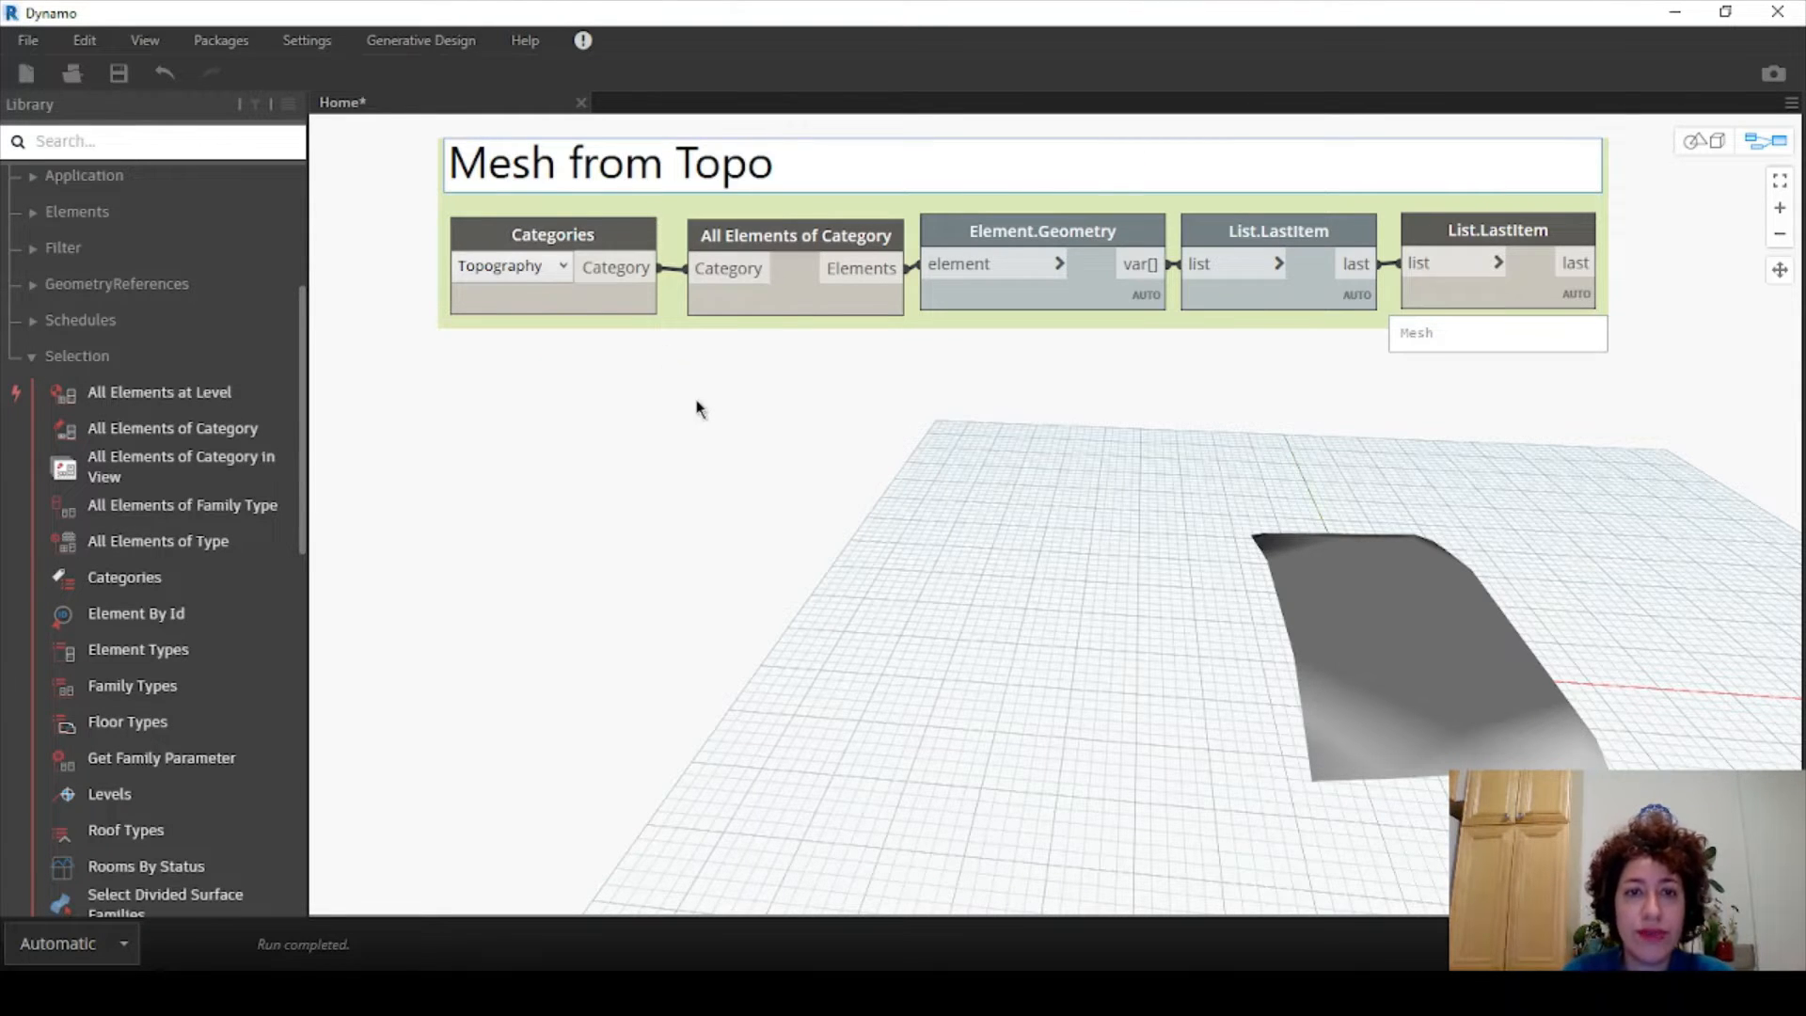
click(697, 404)
scroll(697, 406, down, 1)
middle_drag(741, 457, 651, 404)
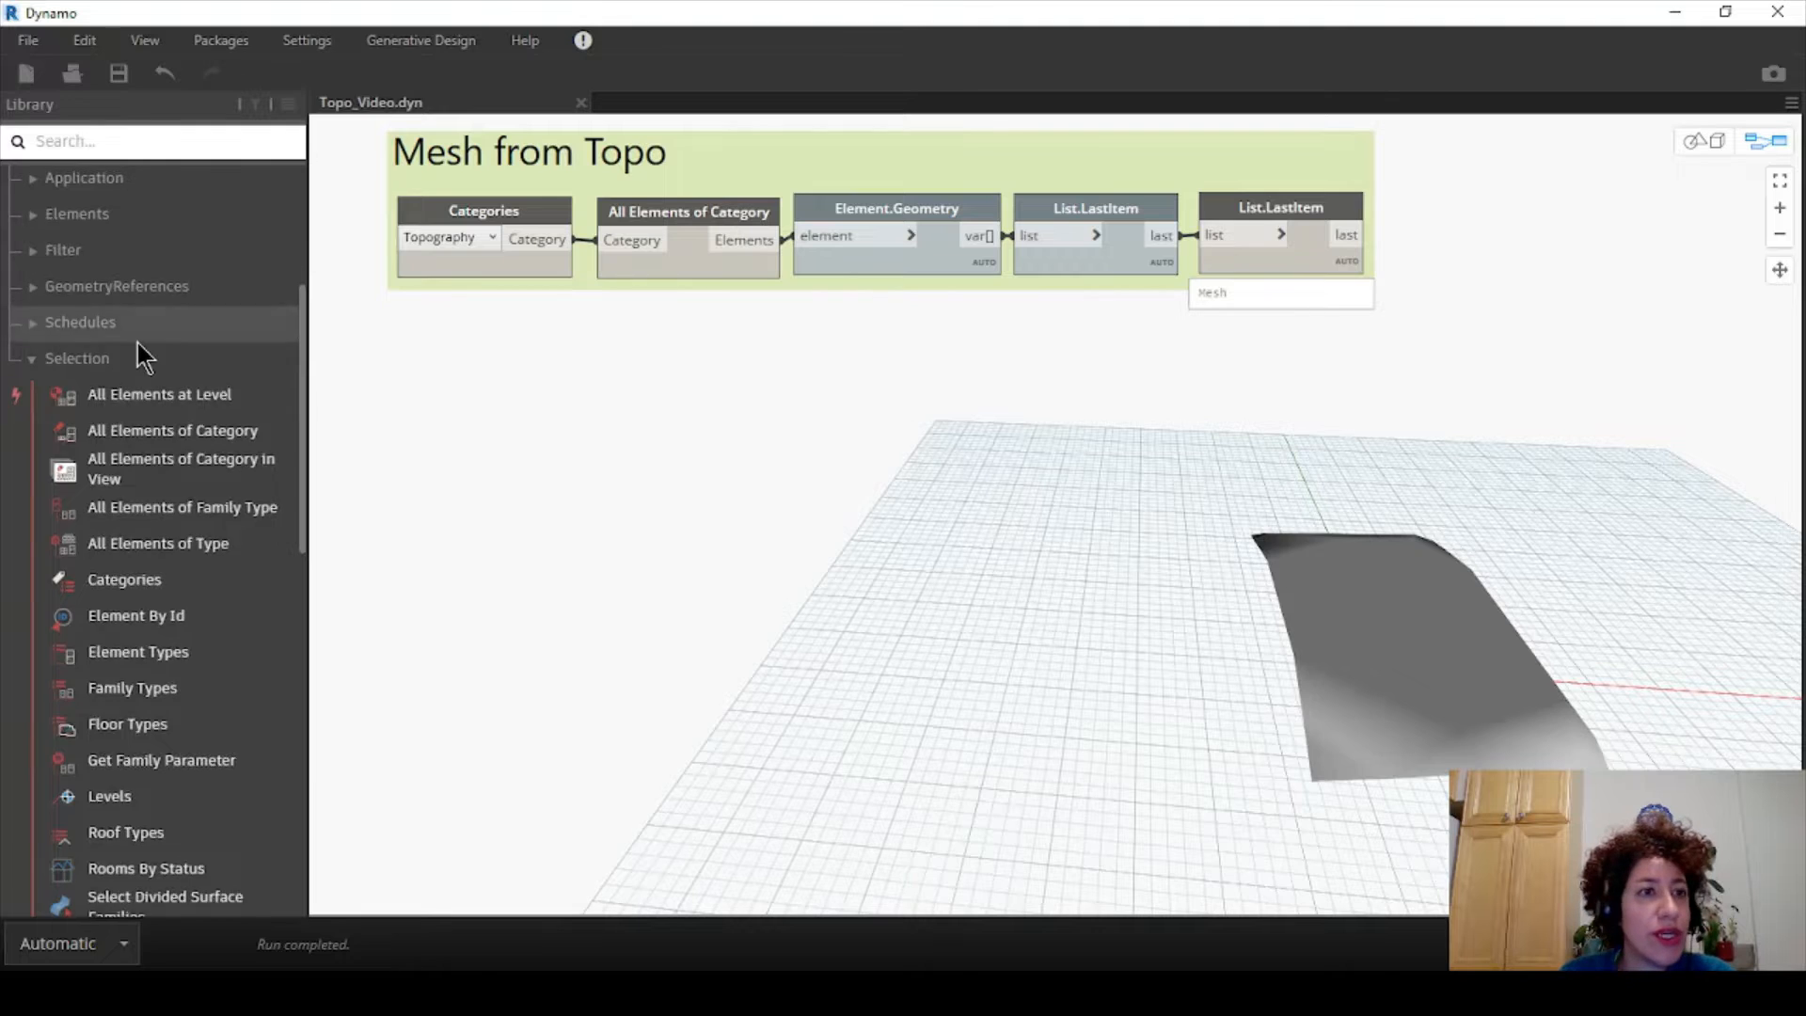
scroll(138, 346, up, 5)
- Expand Geometry > Meshes > Mesh in the Library to reveal ByPointsFaceIndices, FaceIndices, VertexNormals and VertexPositions
click(14, 257)
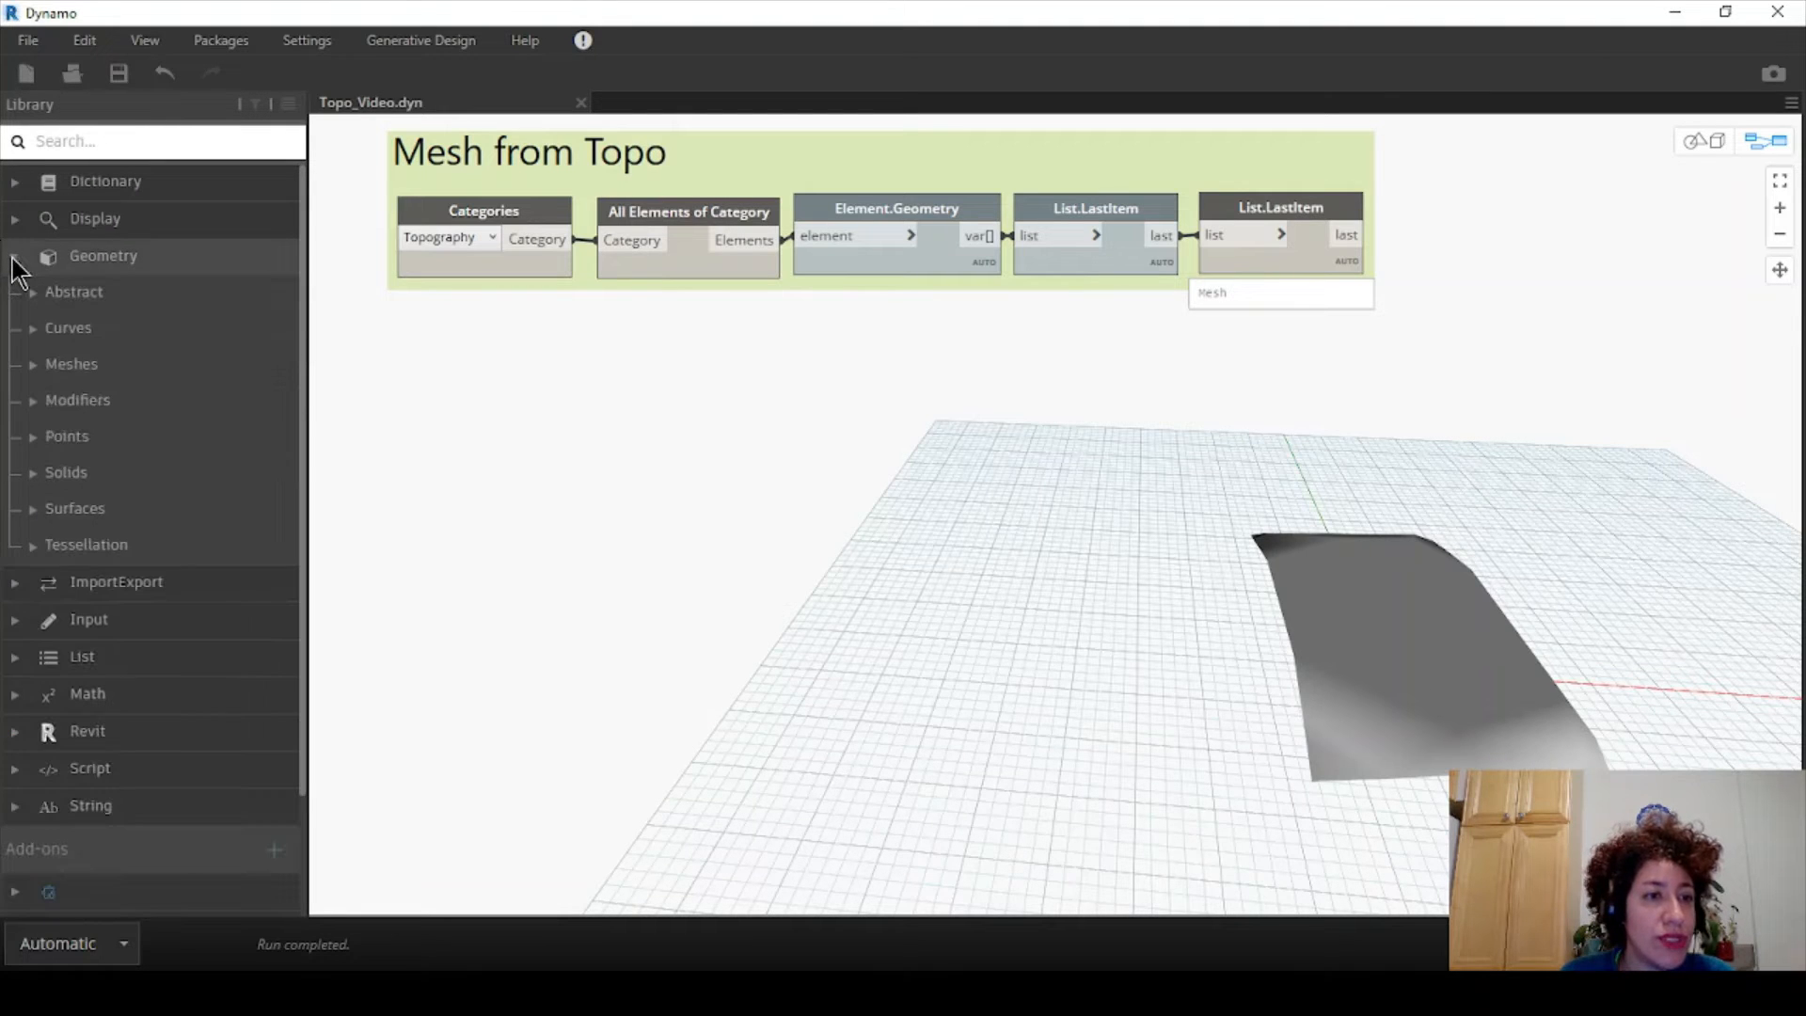
click(32, 366)
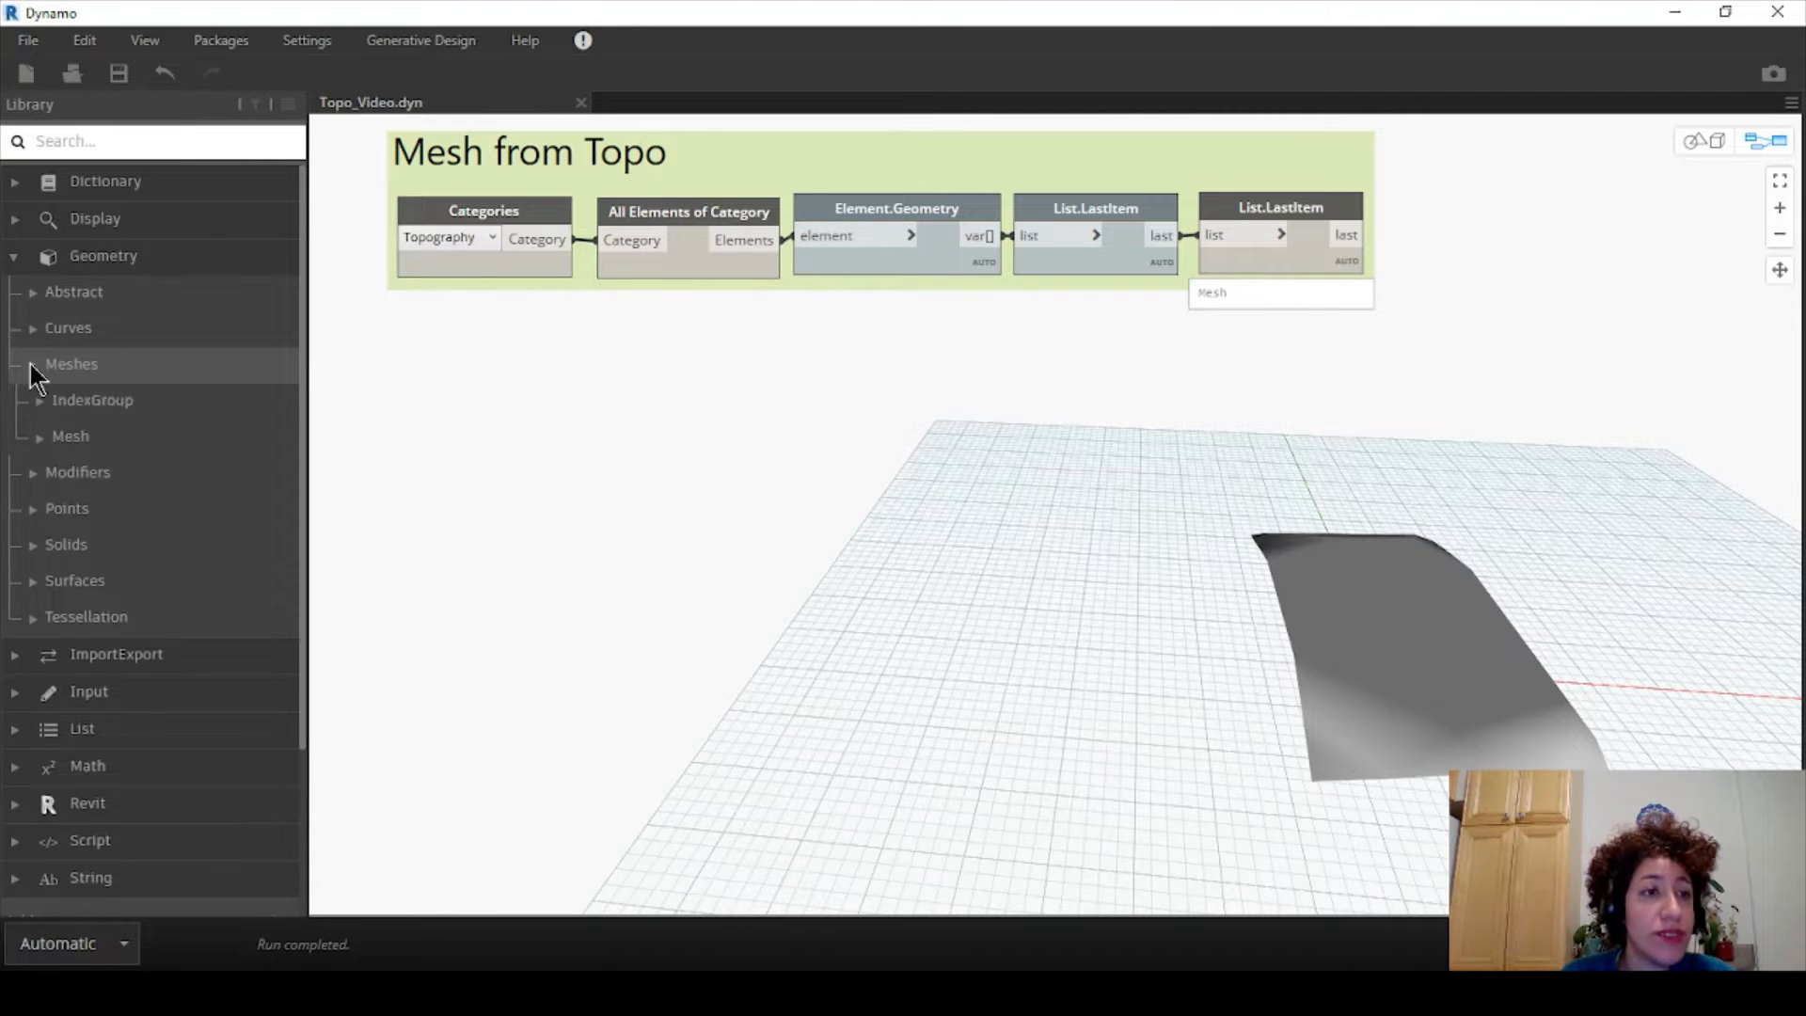
click(43, 439)
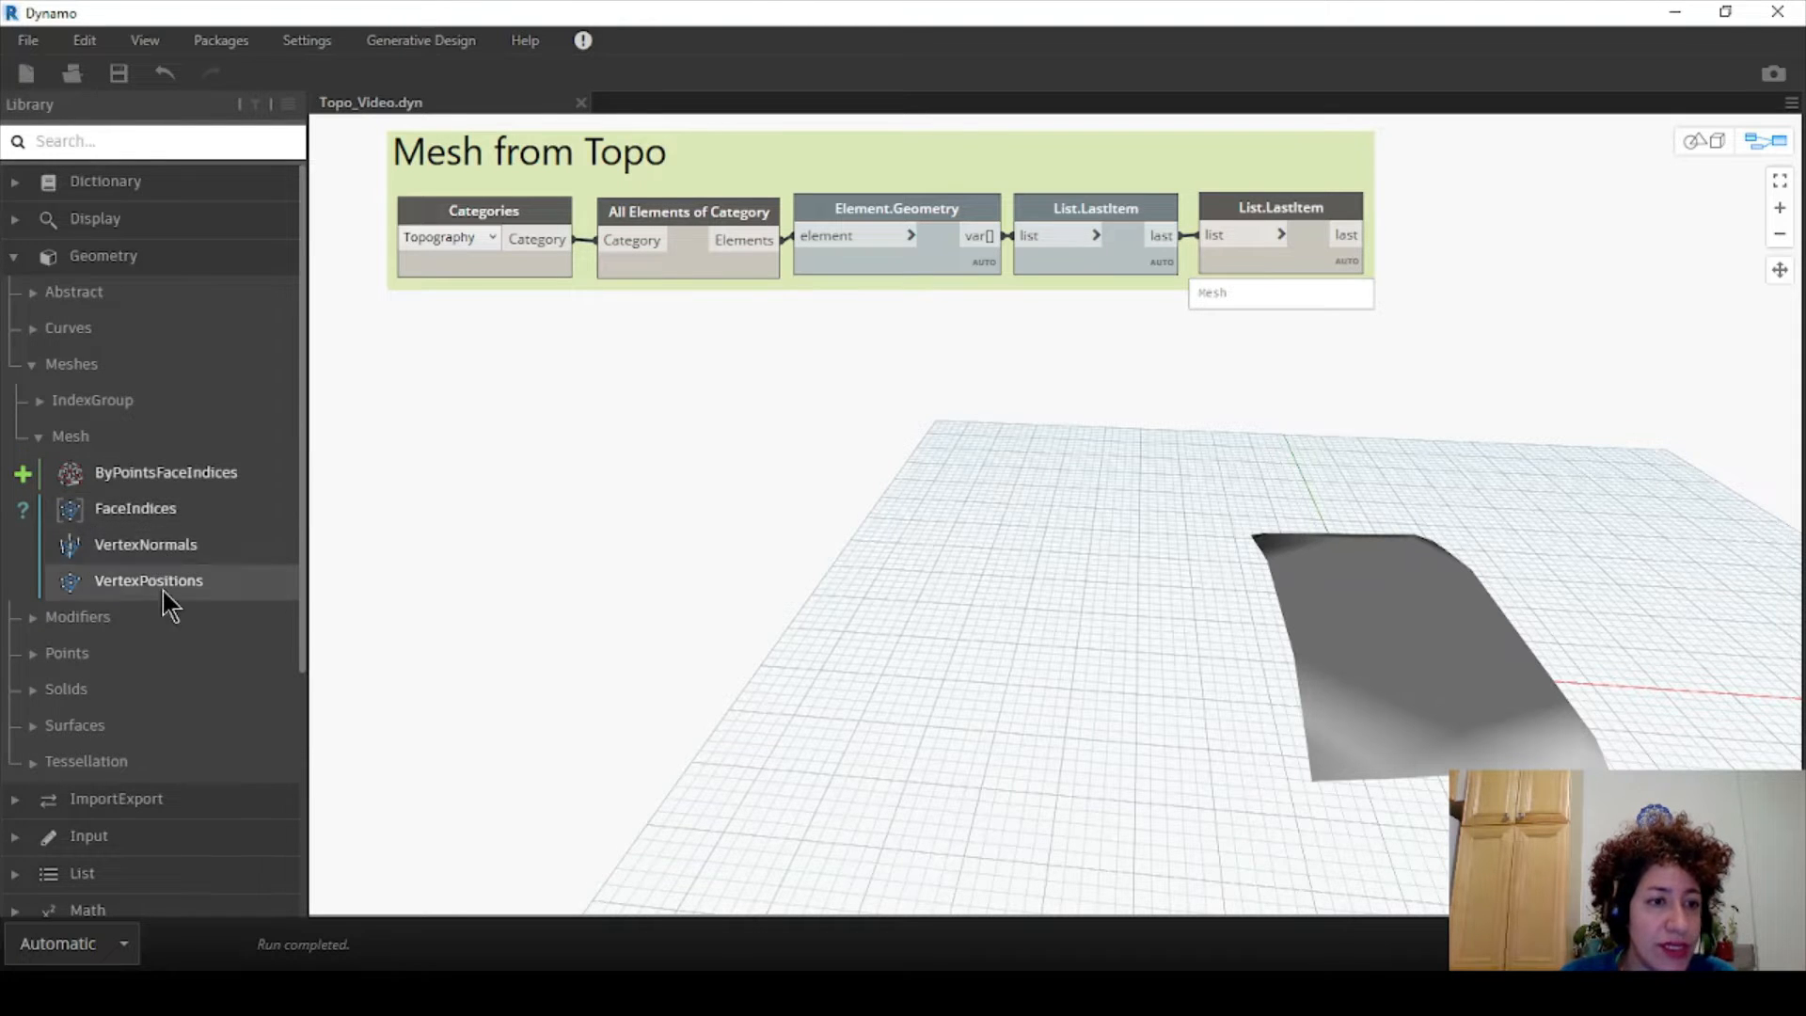
- Place Mesh.VertexPositions under the group, feed it the topography mesh, and pin its 38-point preview
mouse_move(162, 590)
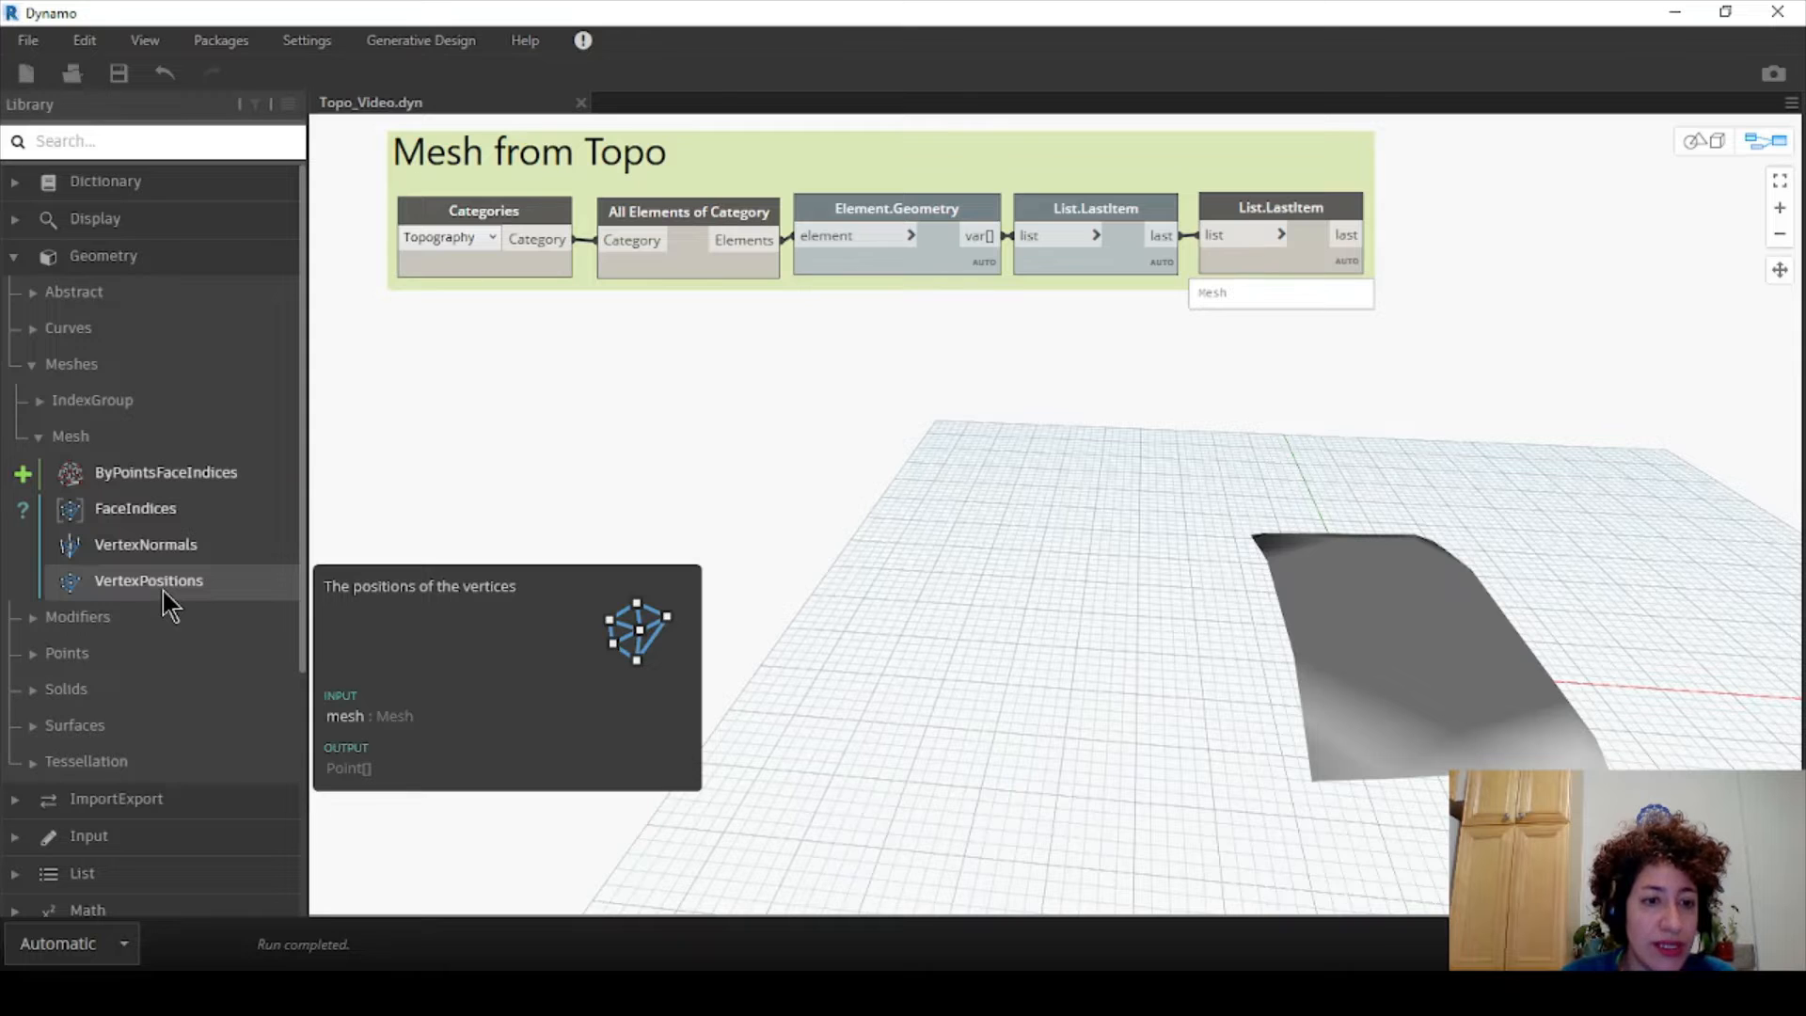
click(161, 583)
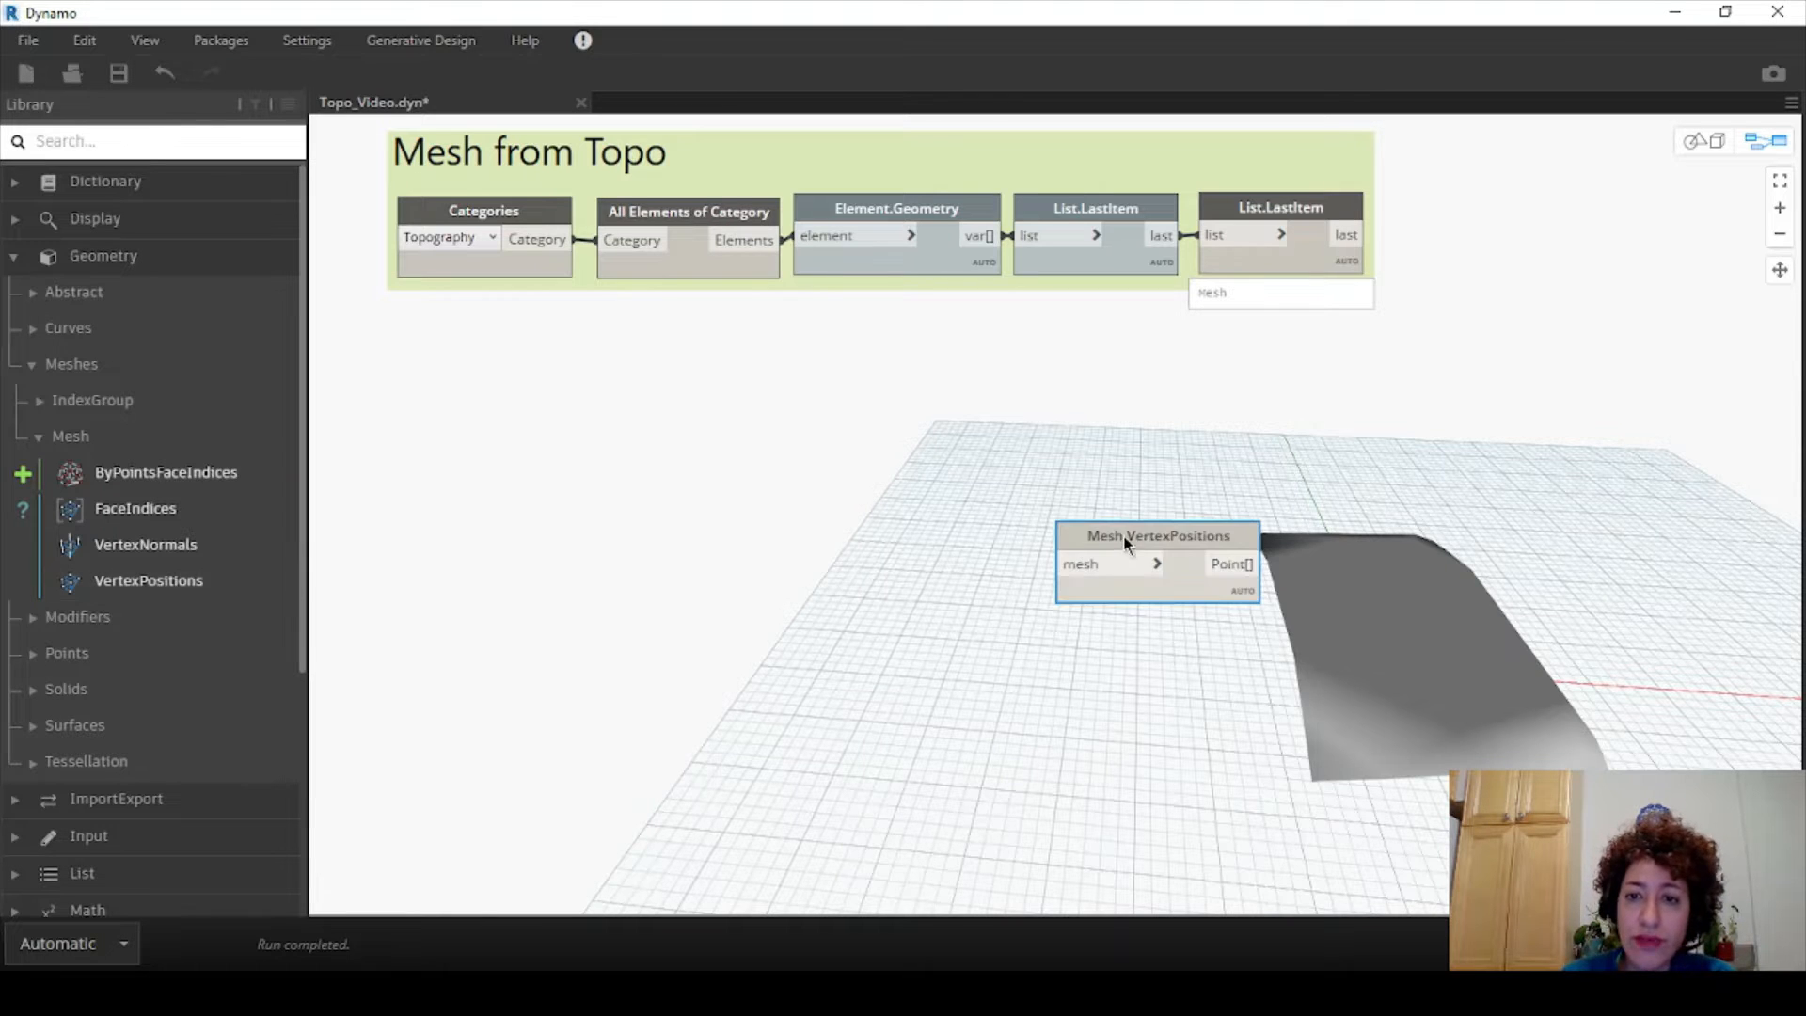
drag(1126, 543, 479, 353)
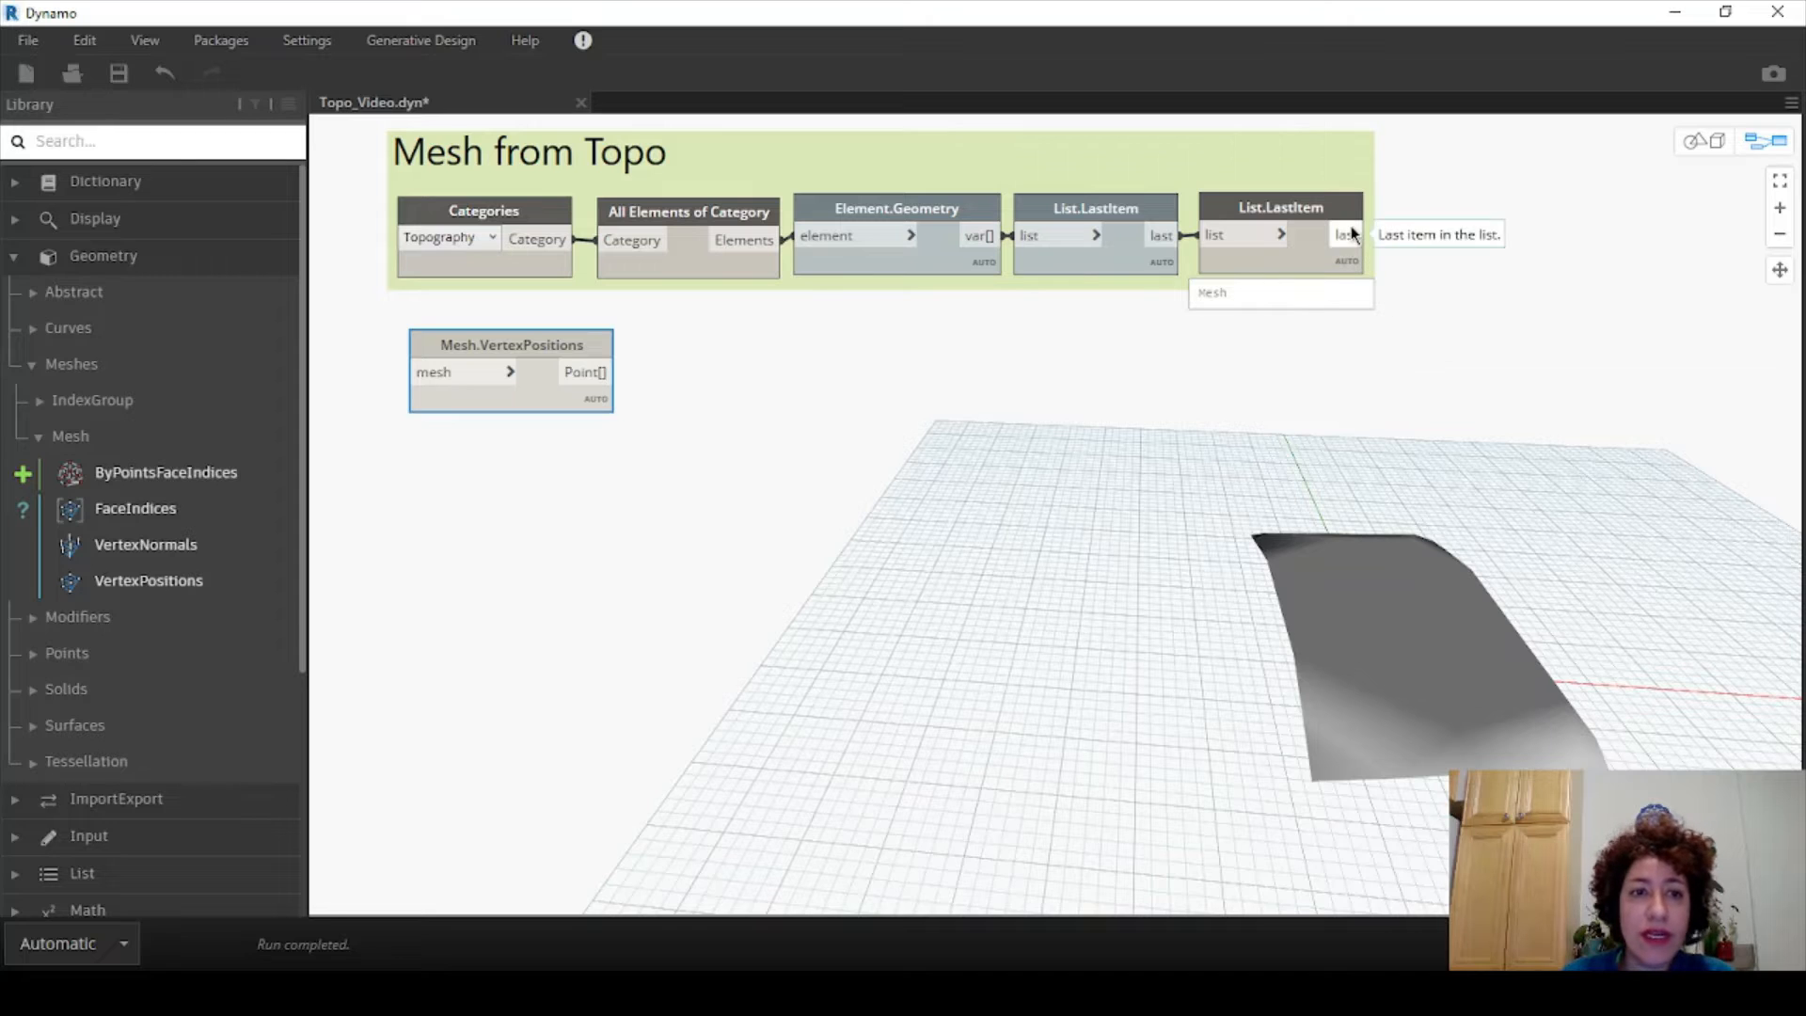
click(1355, 236)
click(459, 369)
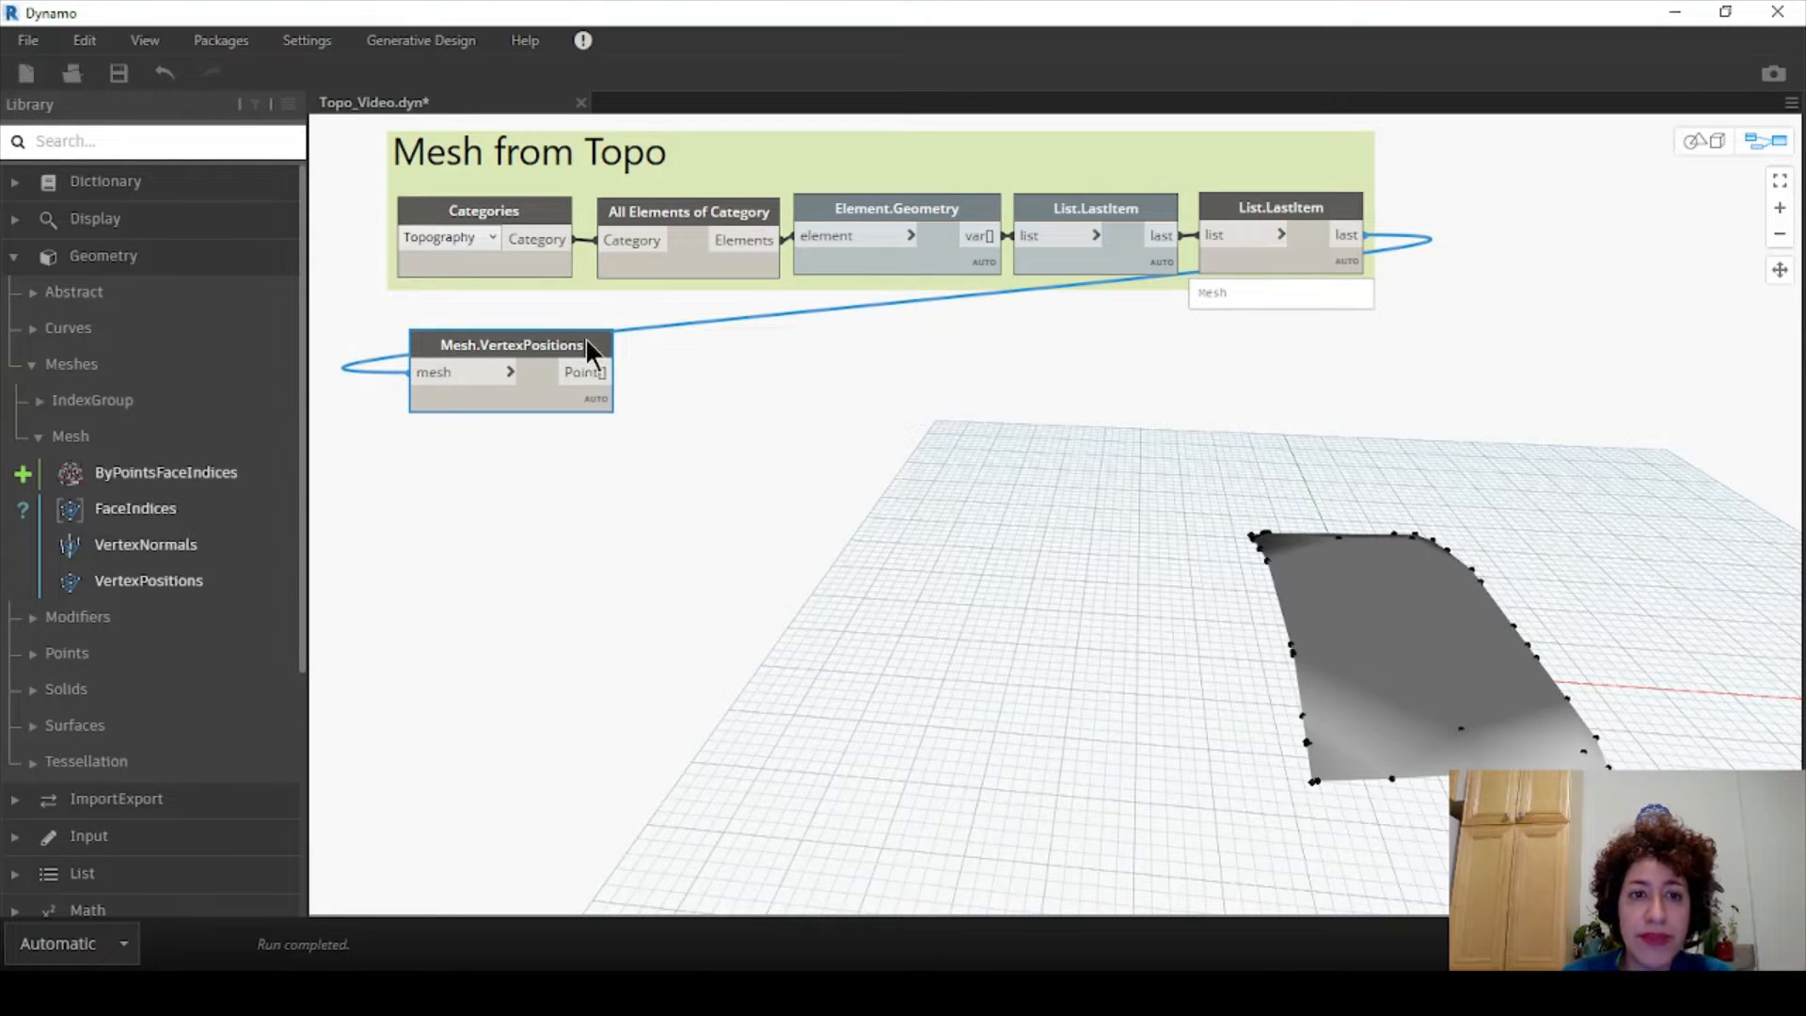
click(600, 430)
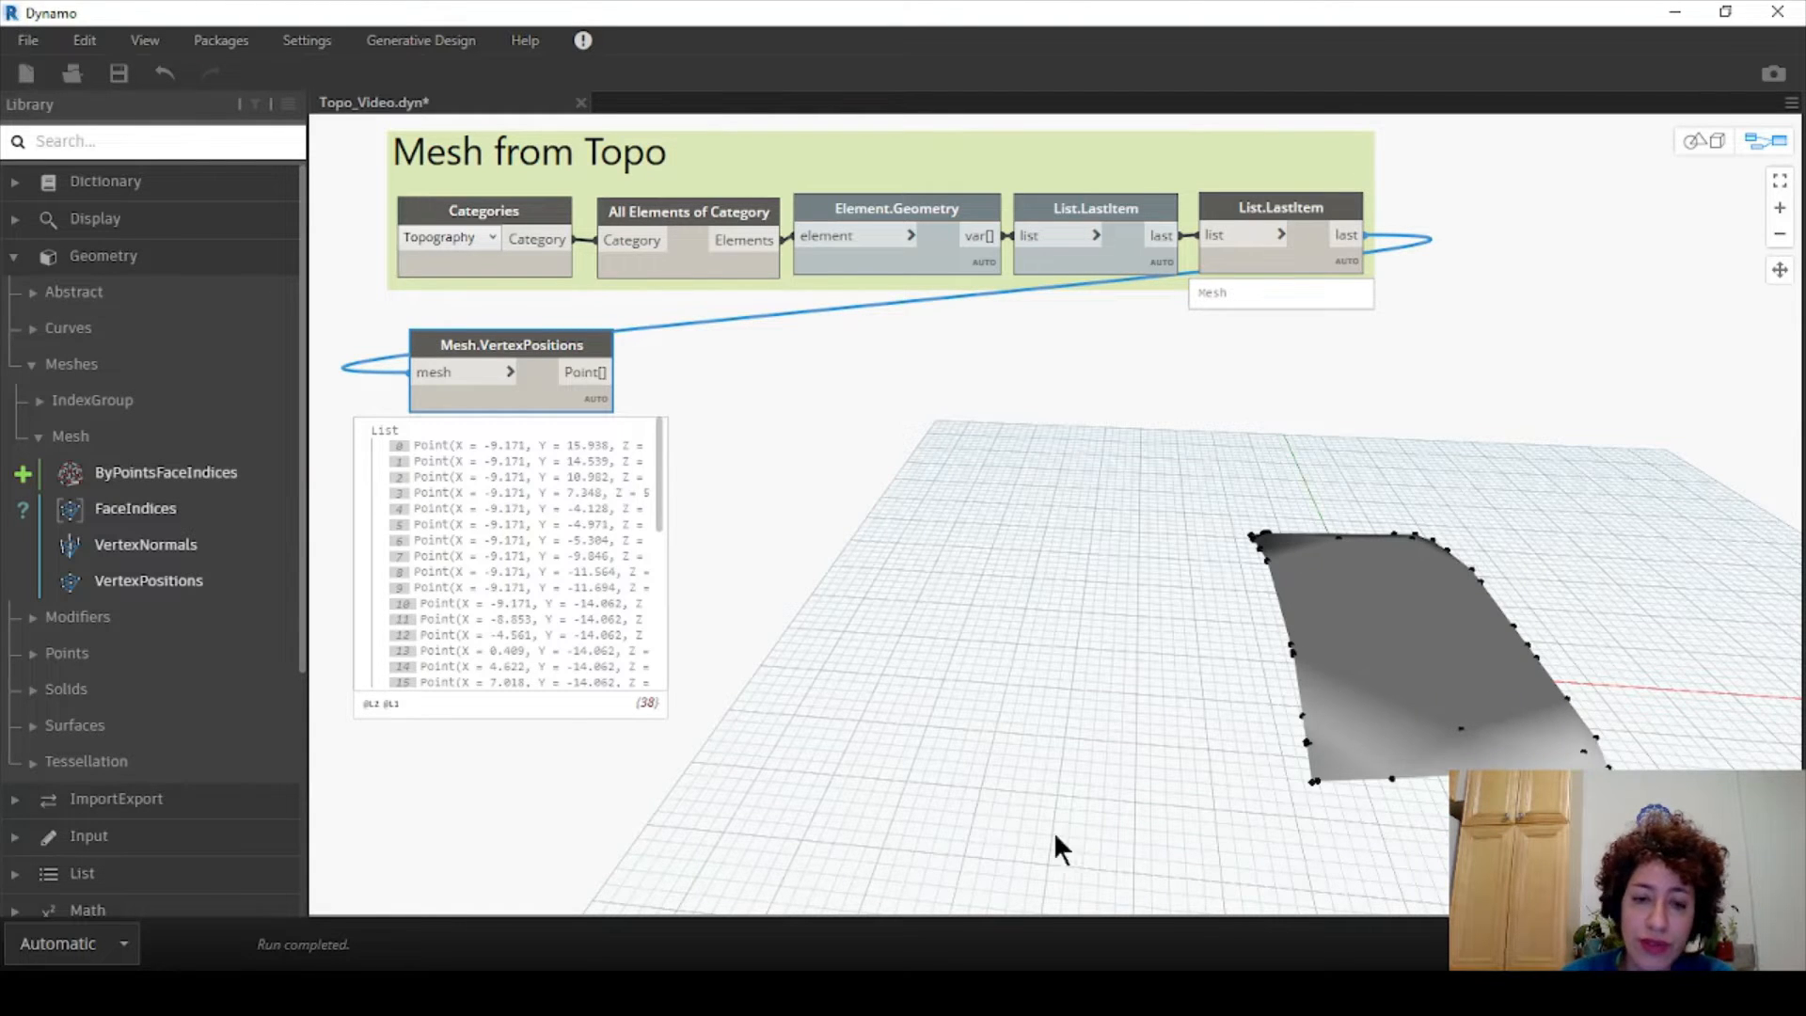
mouse_move(149, 508)
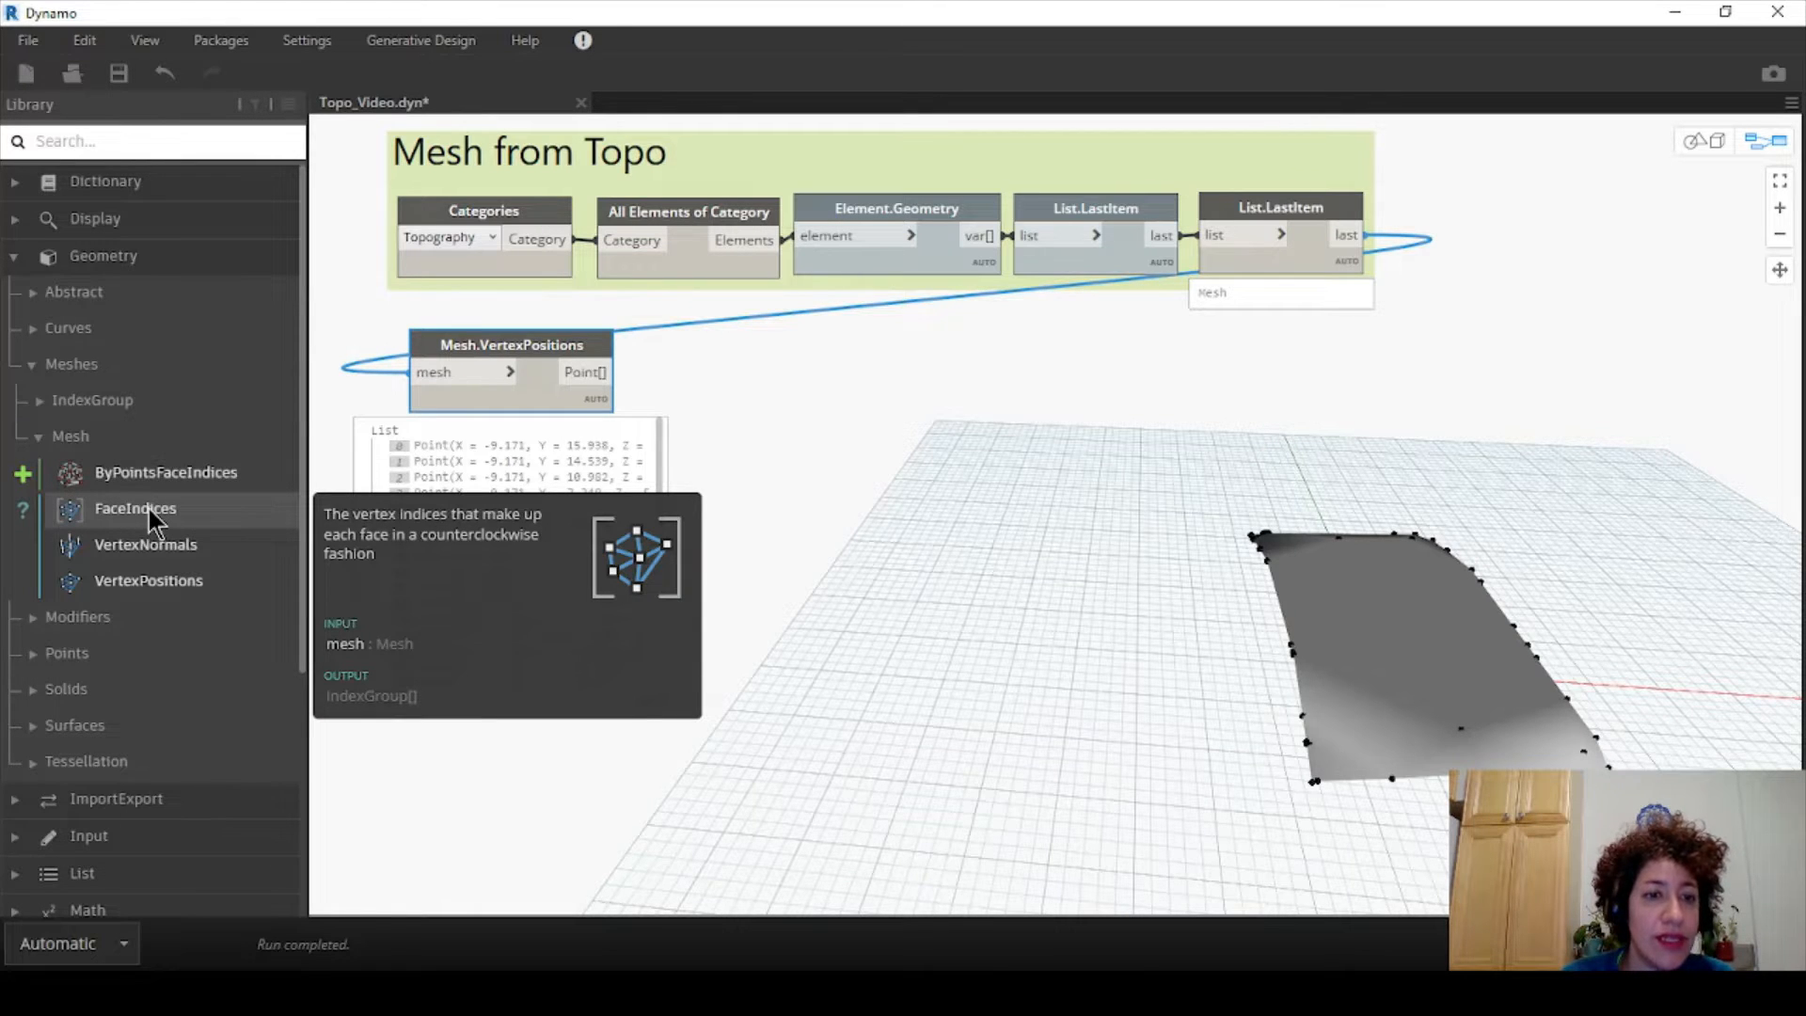
- Place Mesh.FaceIndices under VertexPositions and feed it the topography mesh, giving 42 index groups
click(149, 508)
drag(1170, 568, 797, 367)
drag(510, 345, 532, 474)
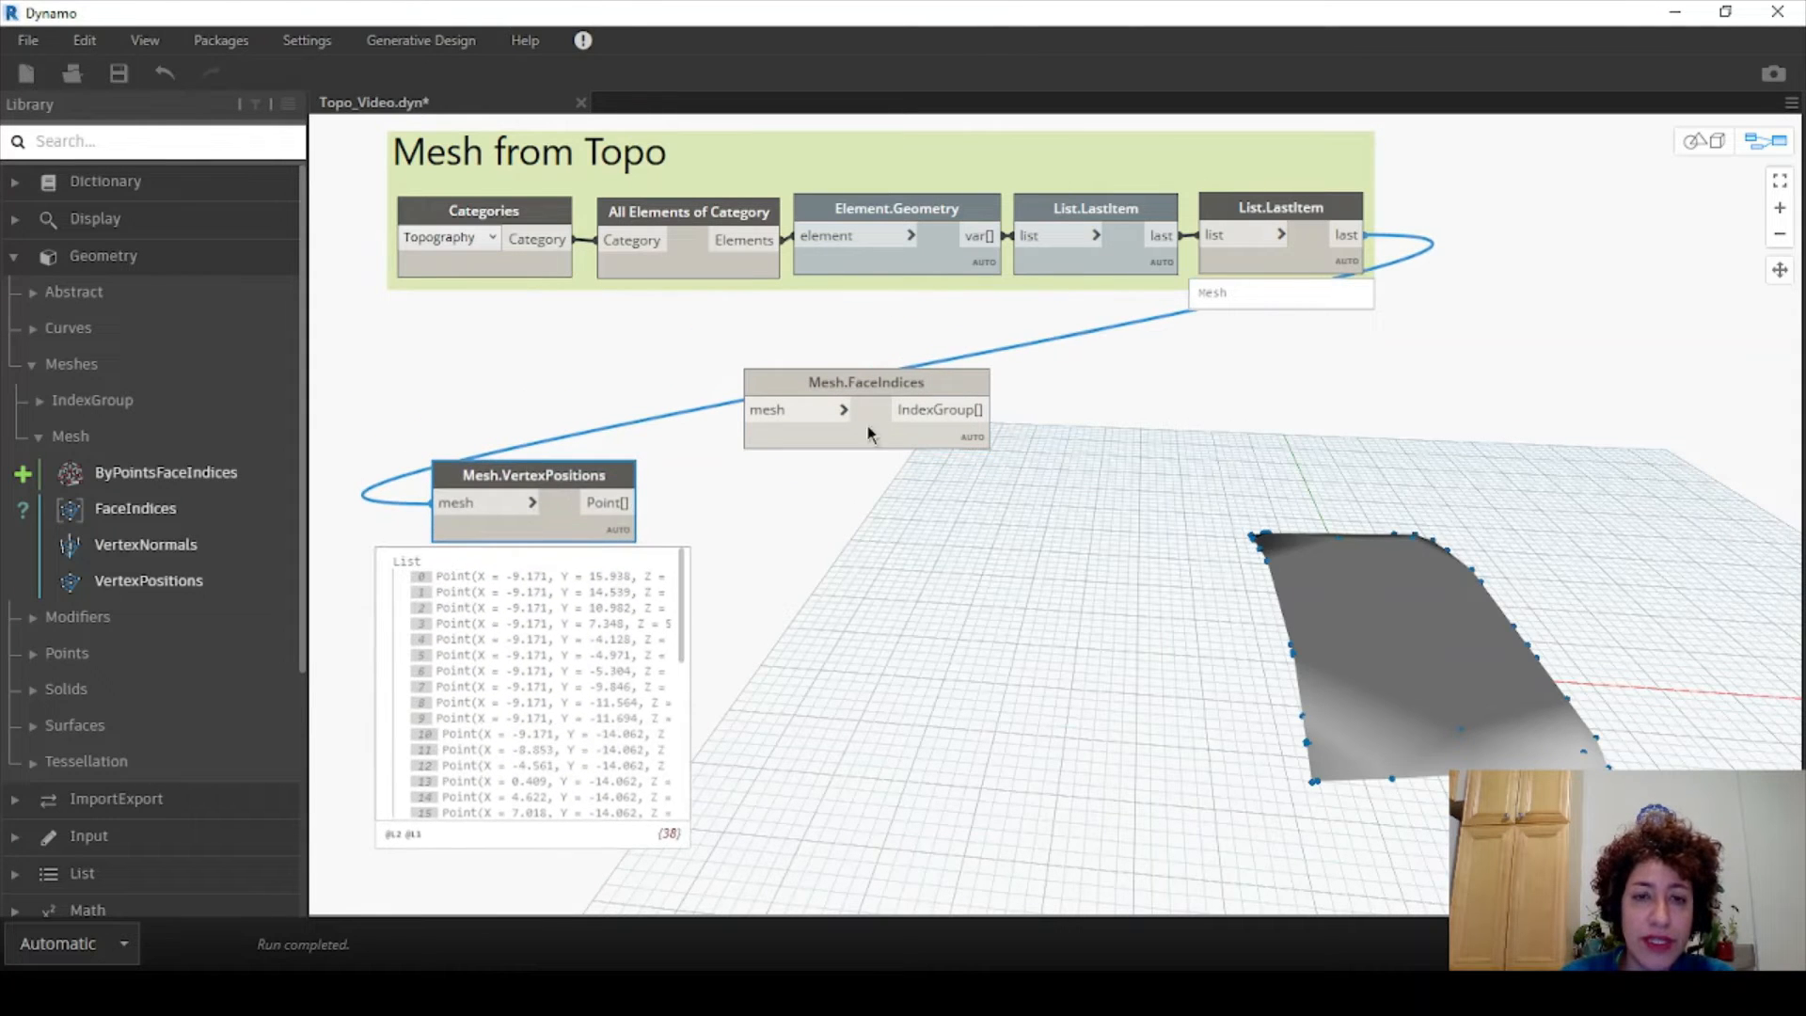
drag(872, 374, 812, 445)
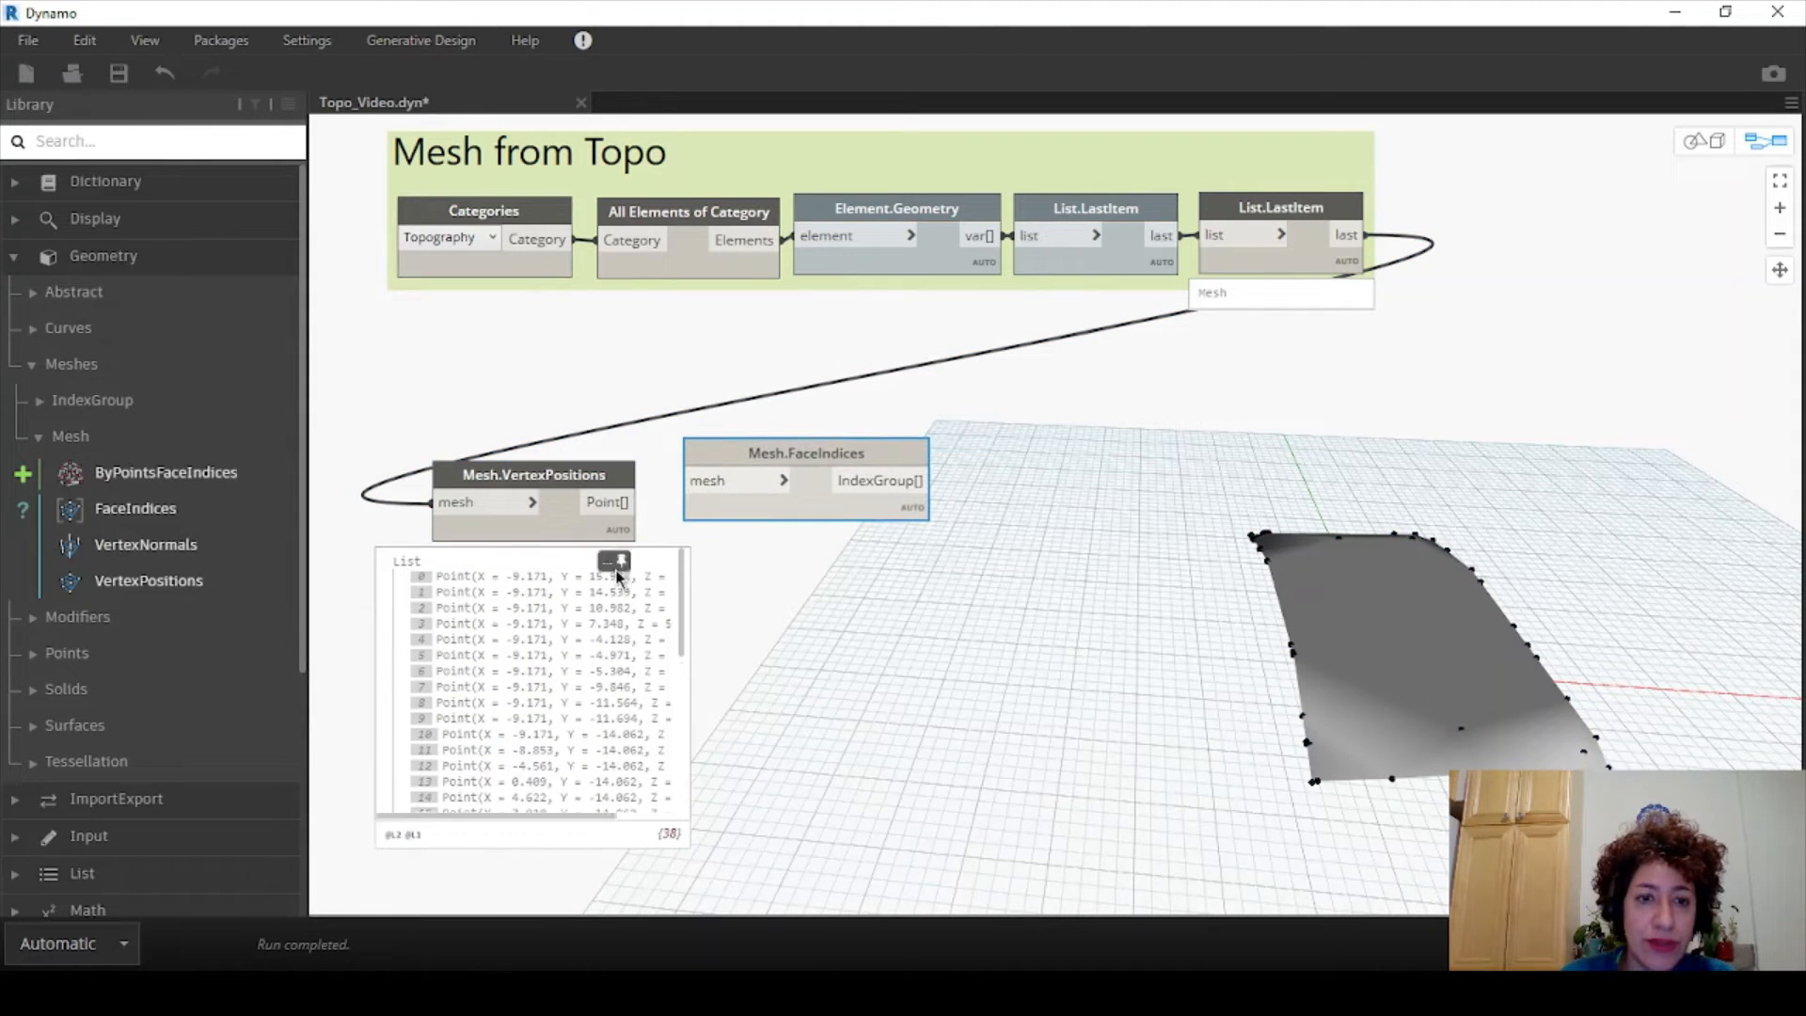
drag(570, 475, 540, 331)
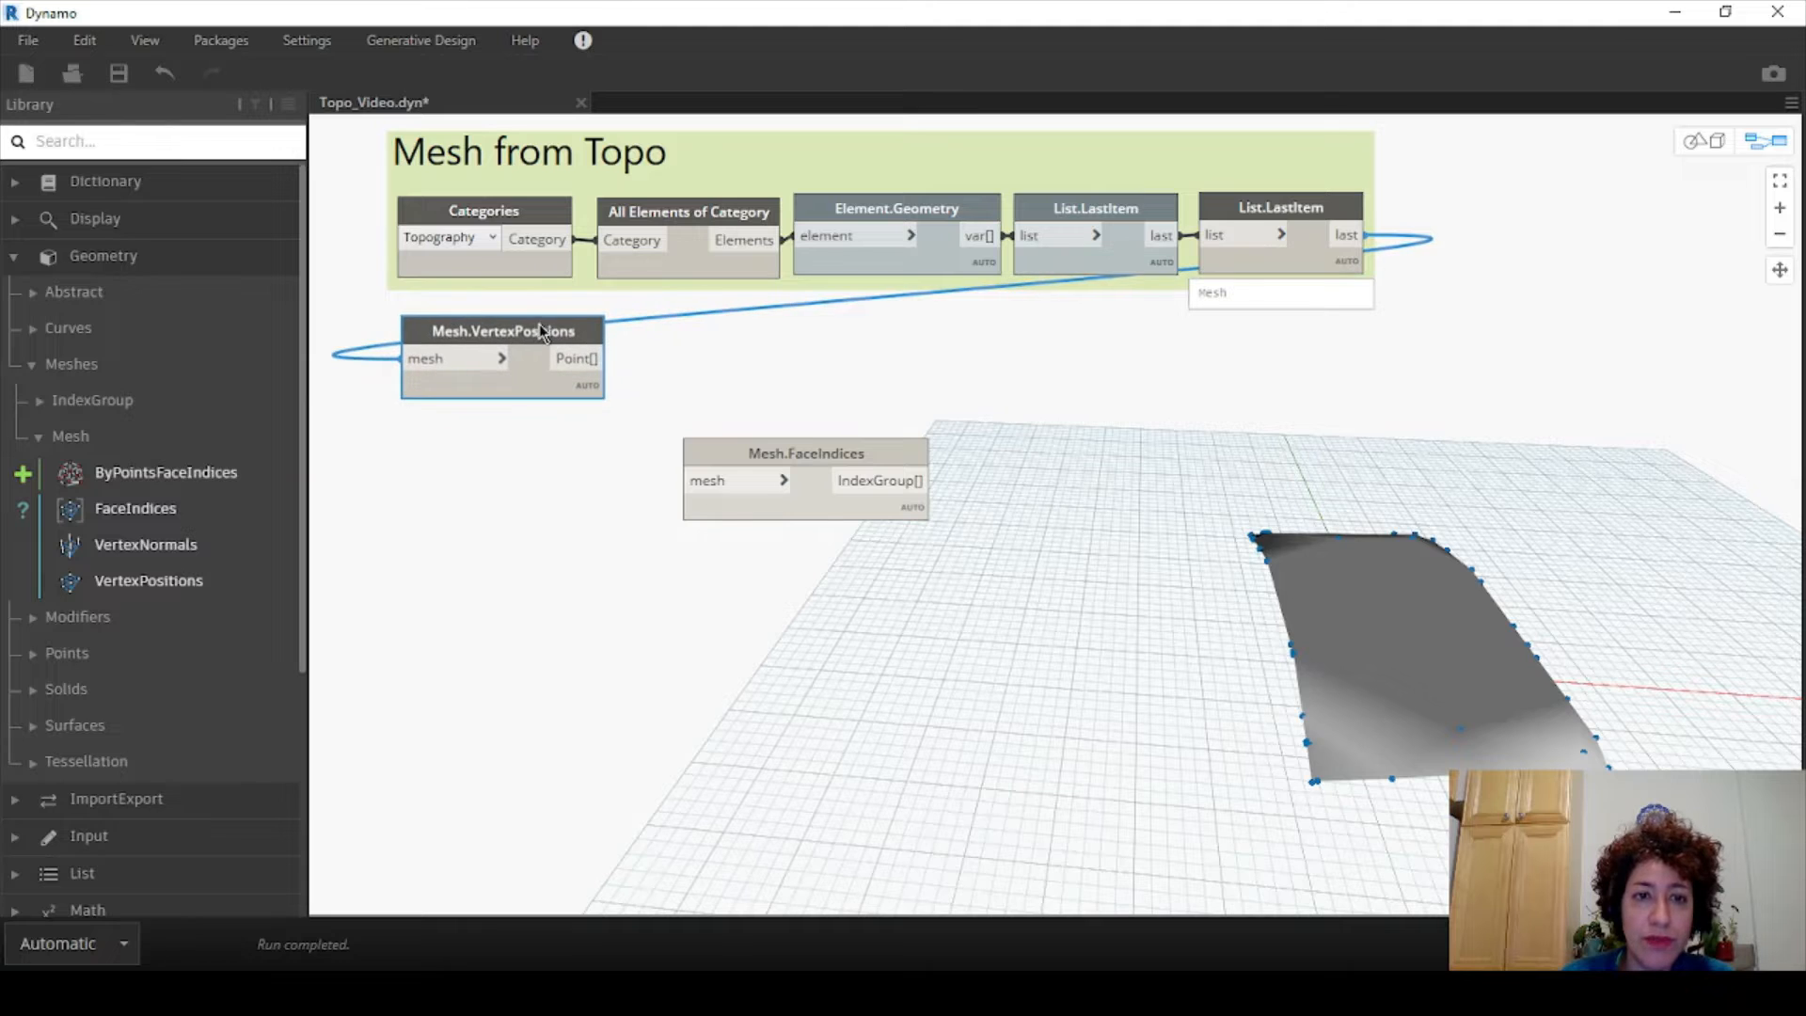
drag(829, 475, 538, 475)
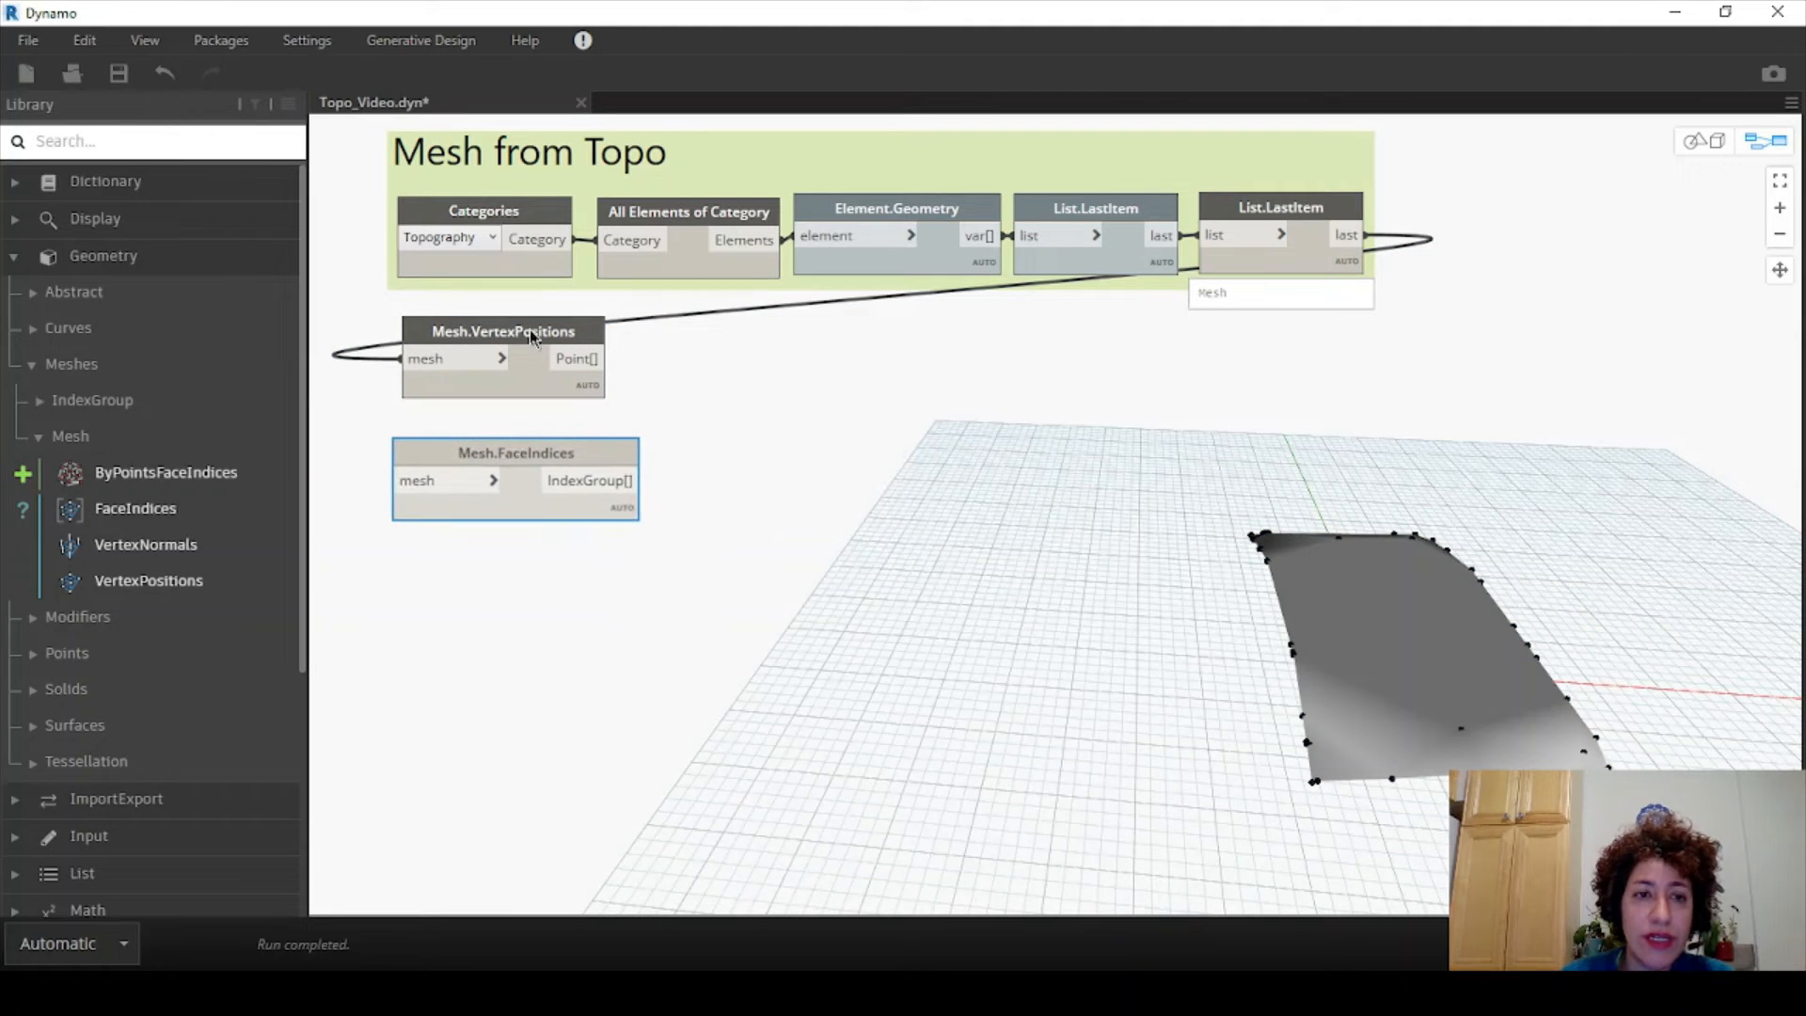
drag(548, 343, 579, 361)
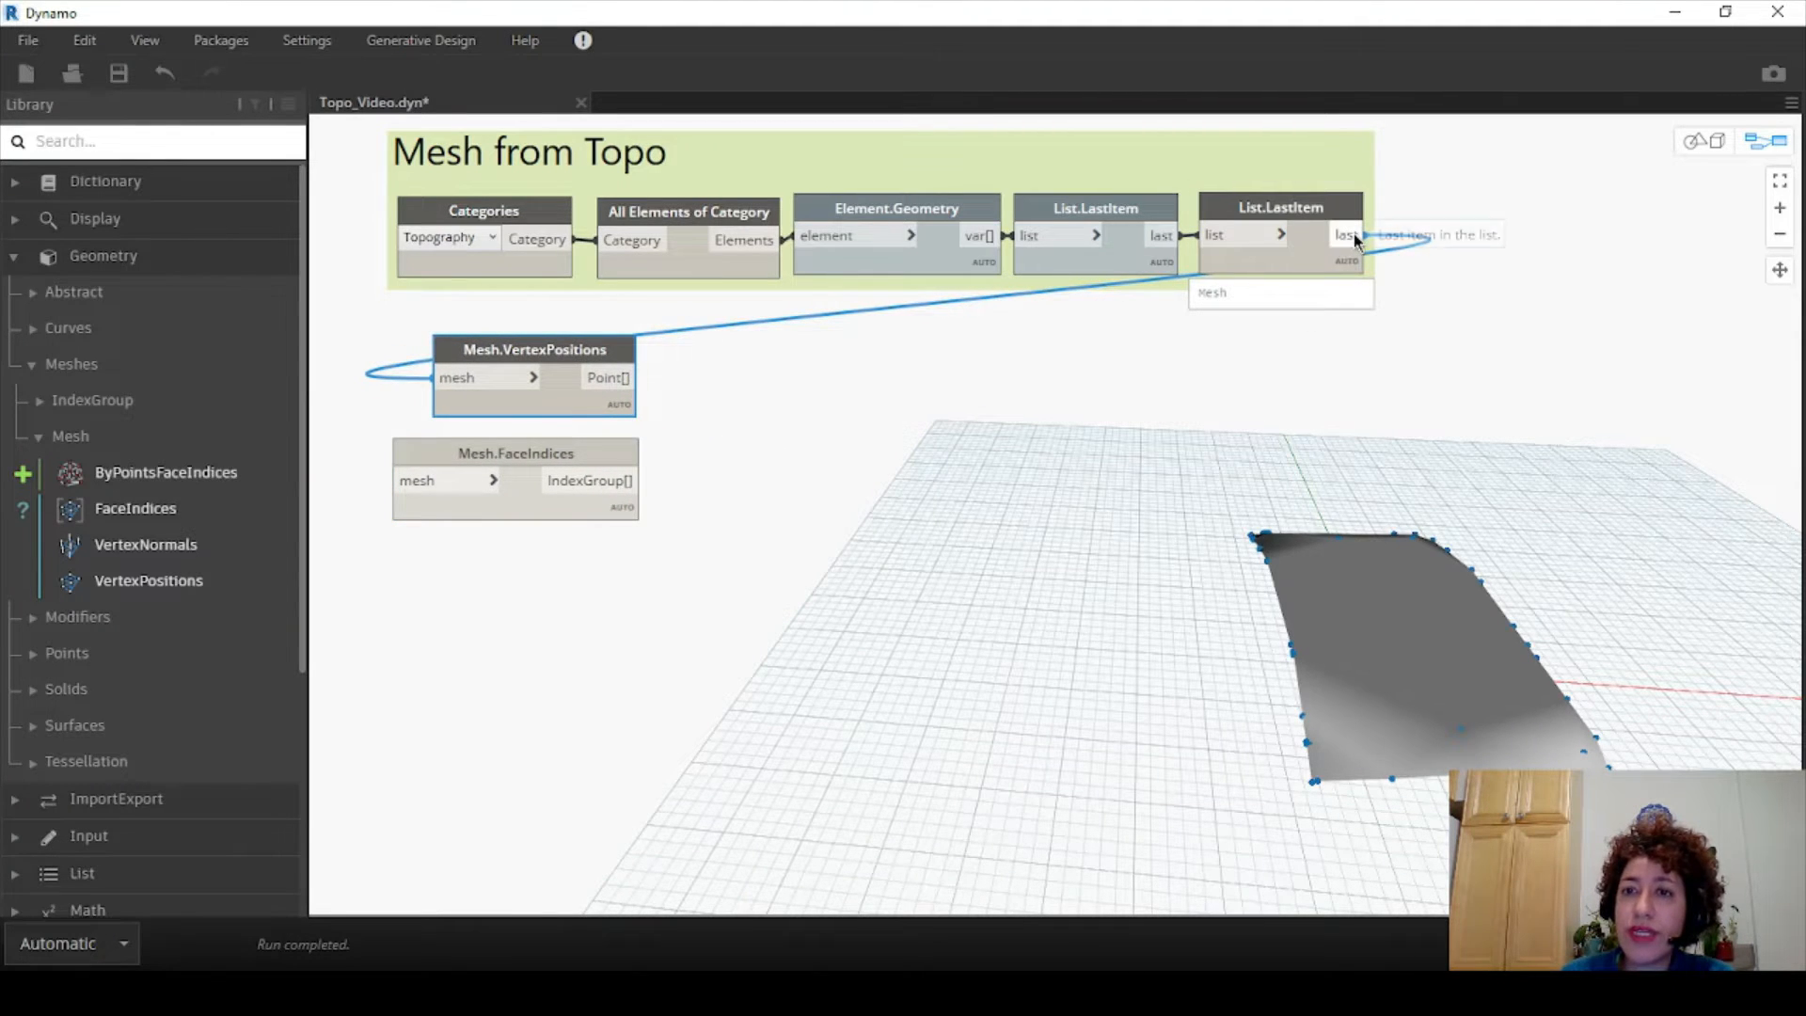
drag(1355, 235, 393, 484)
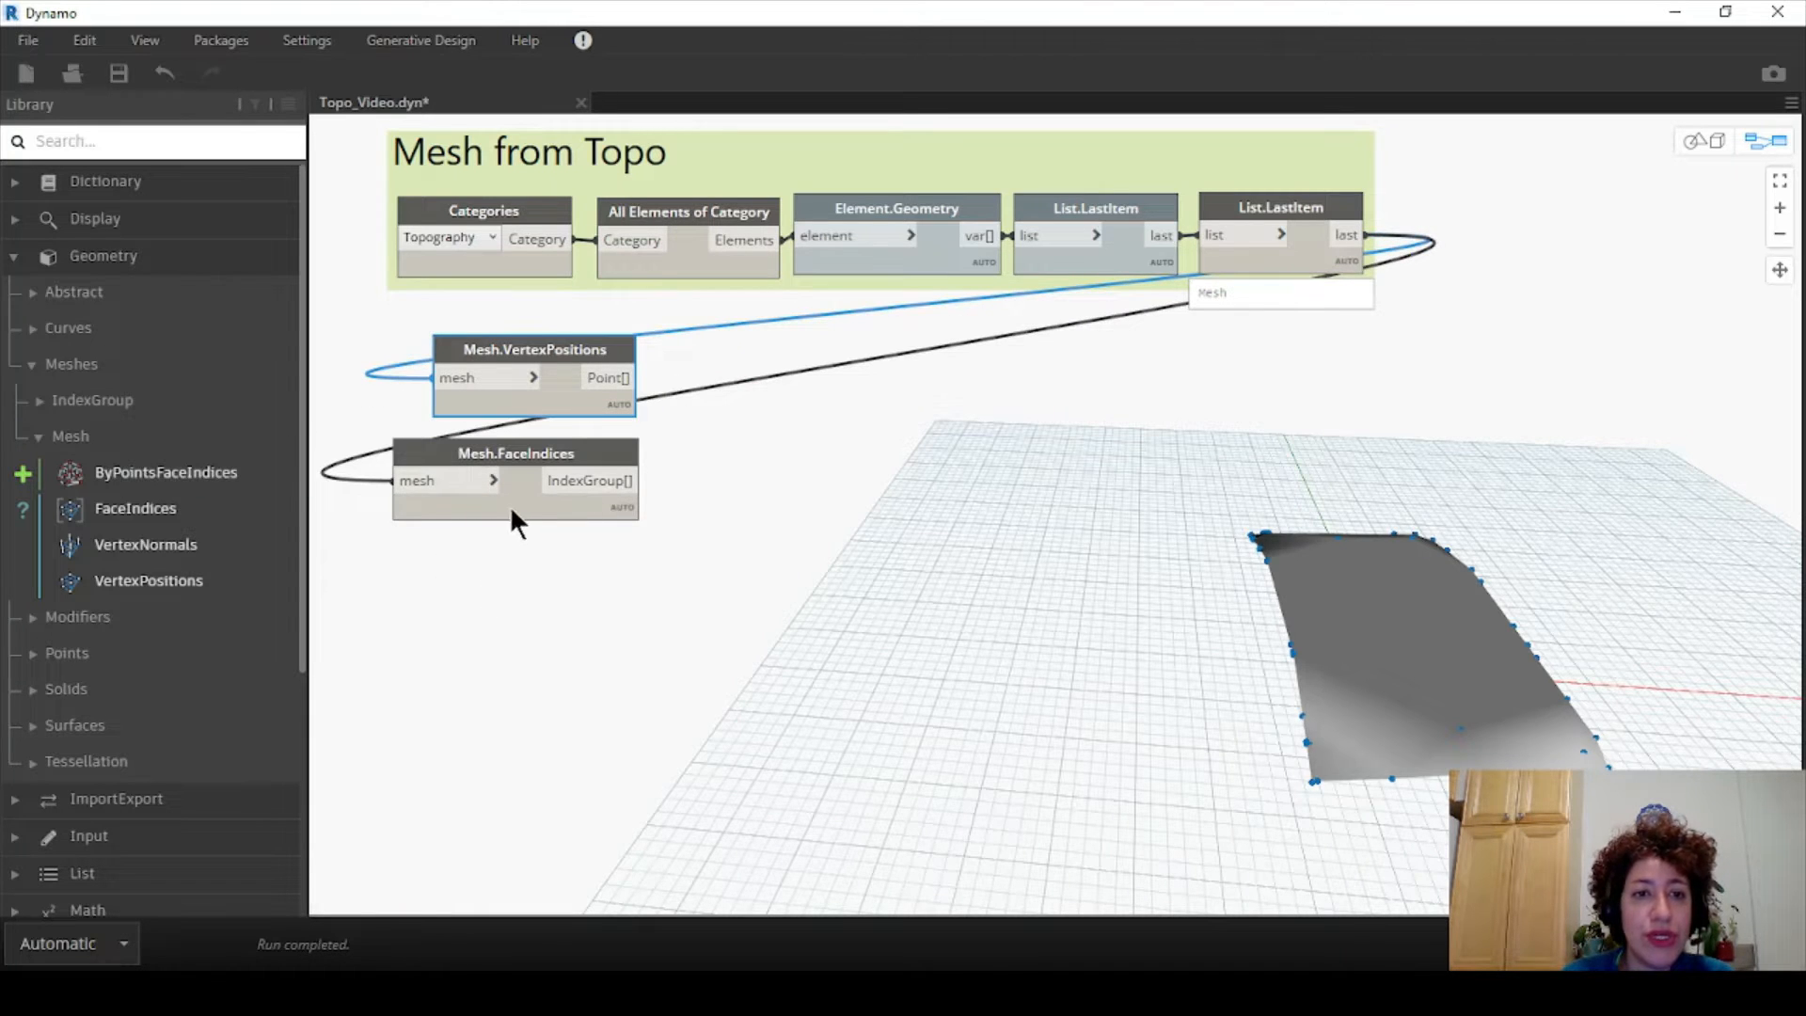
mouse_move(511, 511)
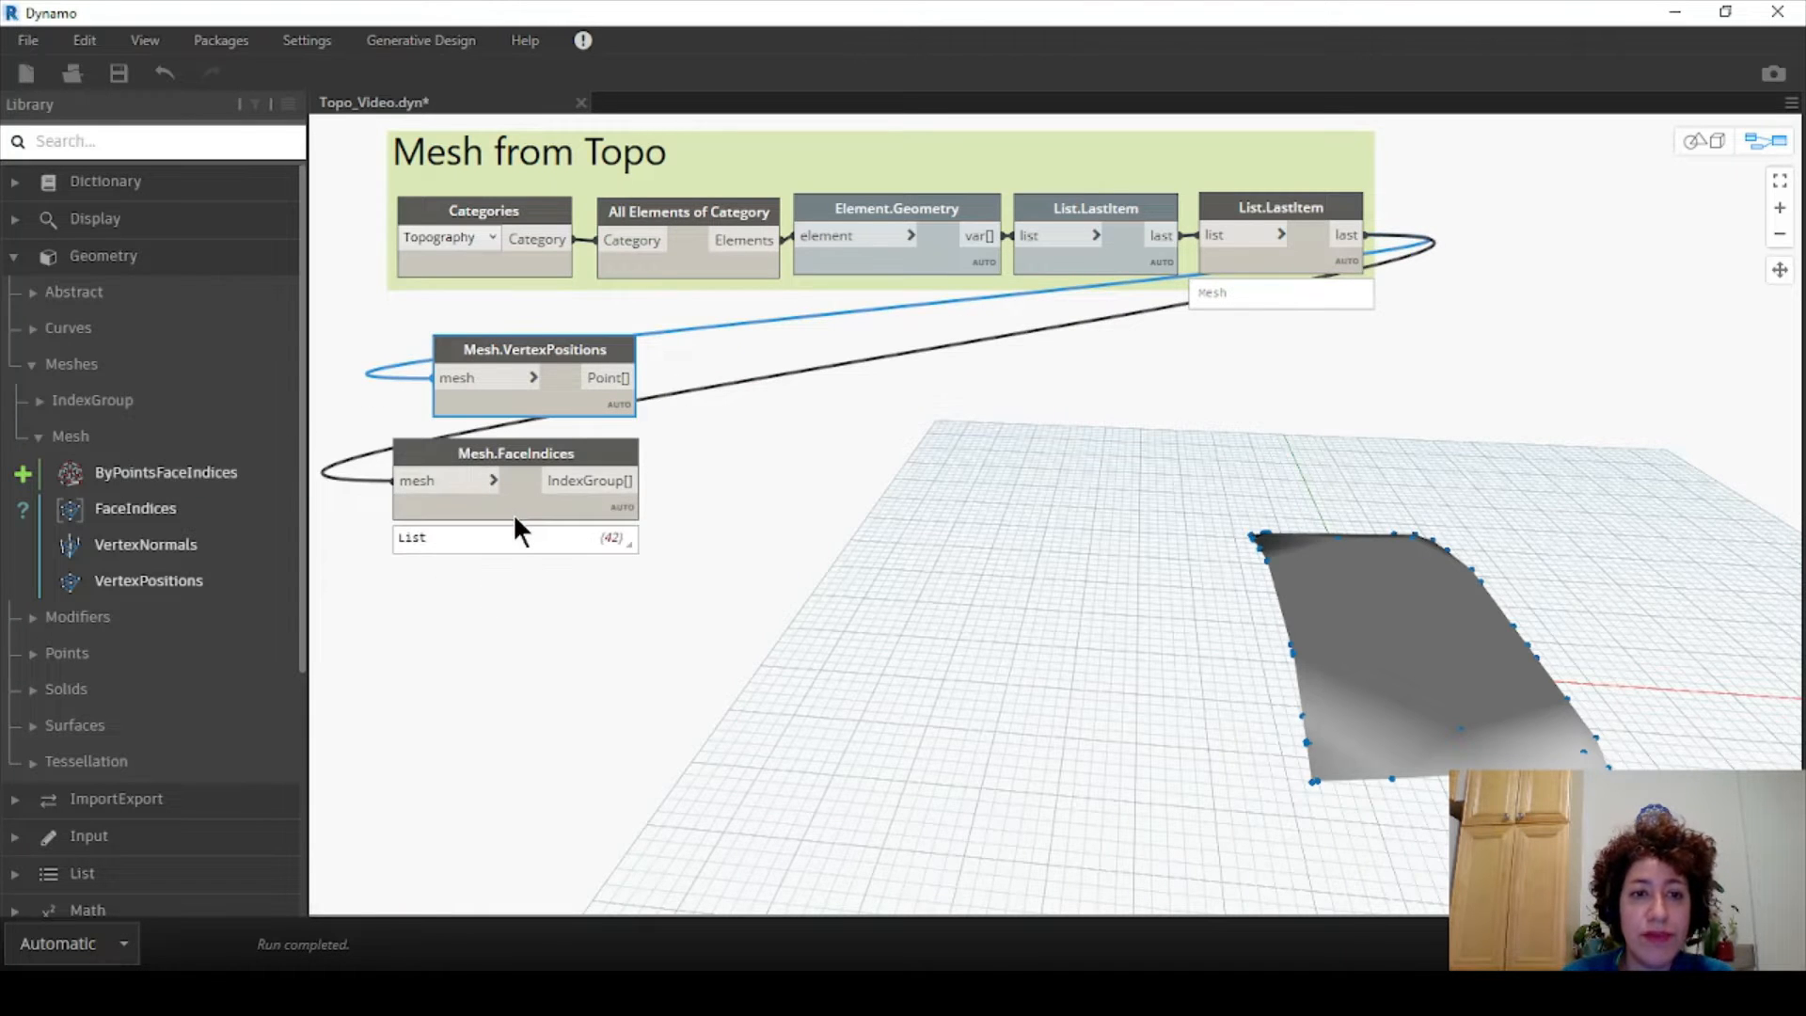
click(573, 449)
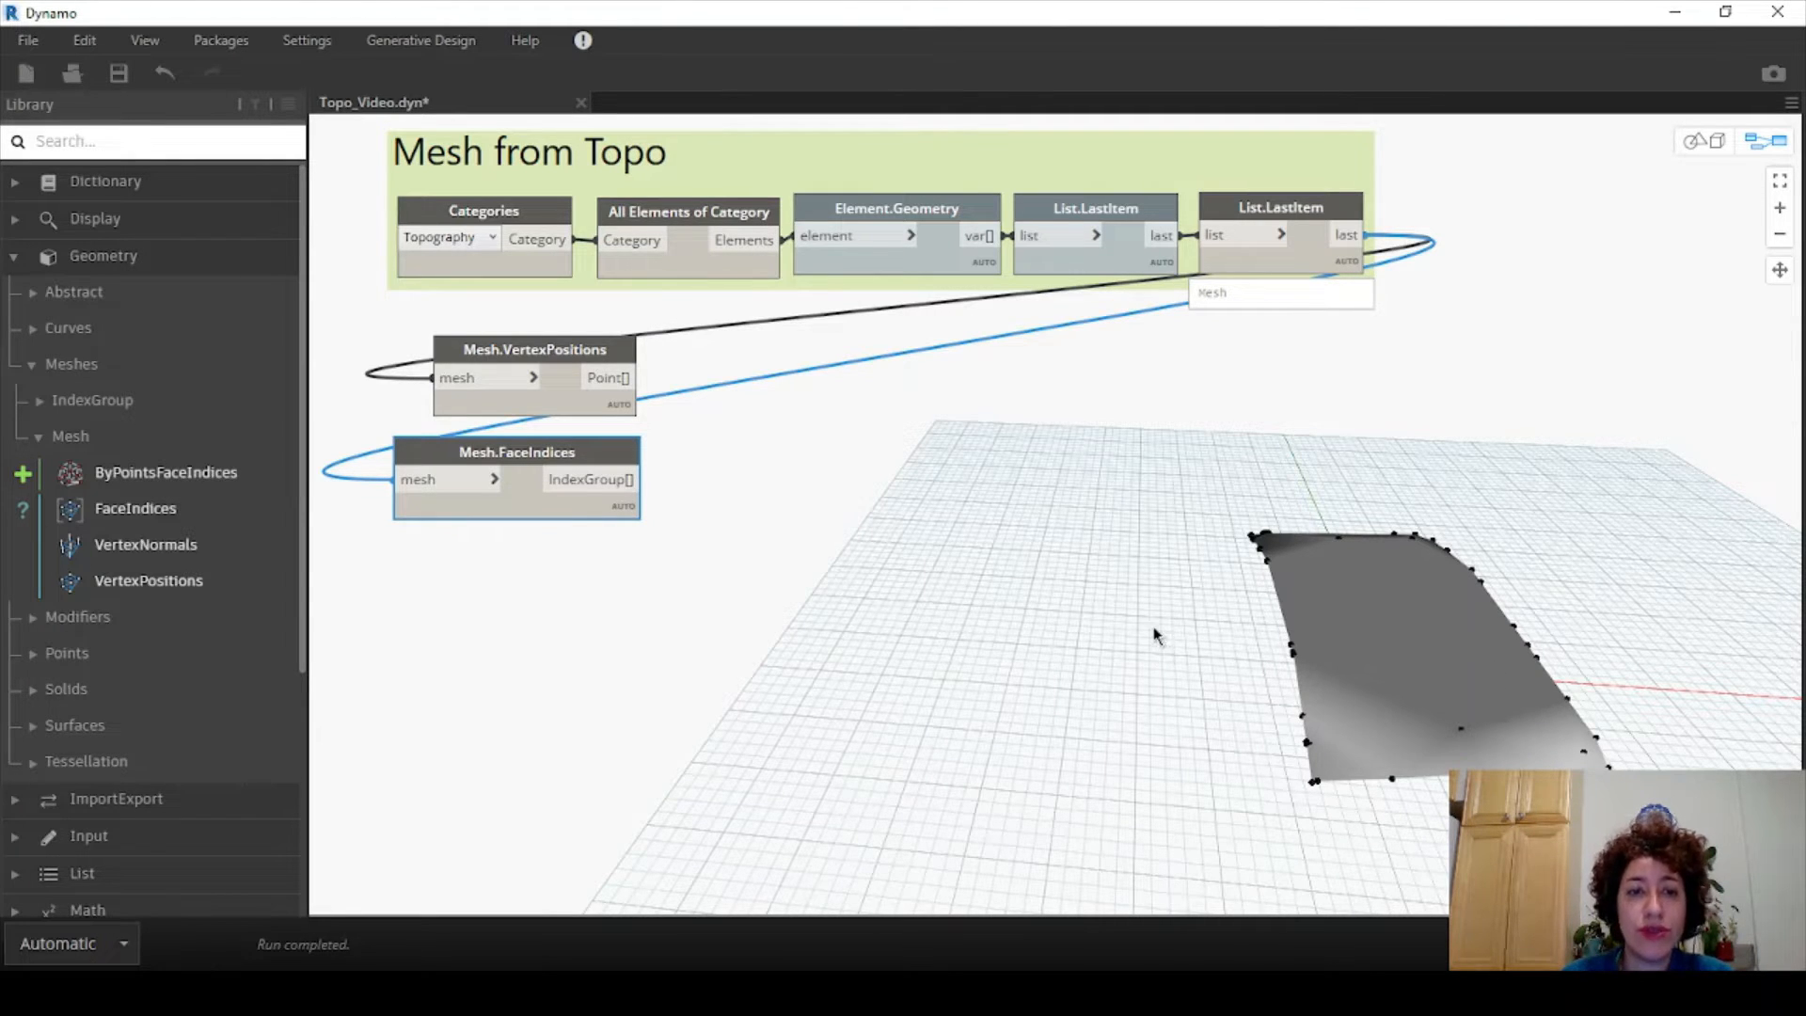
- Add IndexGroup.A, IndexGroup.B and IndexGroup.C nodes stacked beside Mesh.FaceIndices
mouse_move(594, 453)
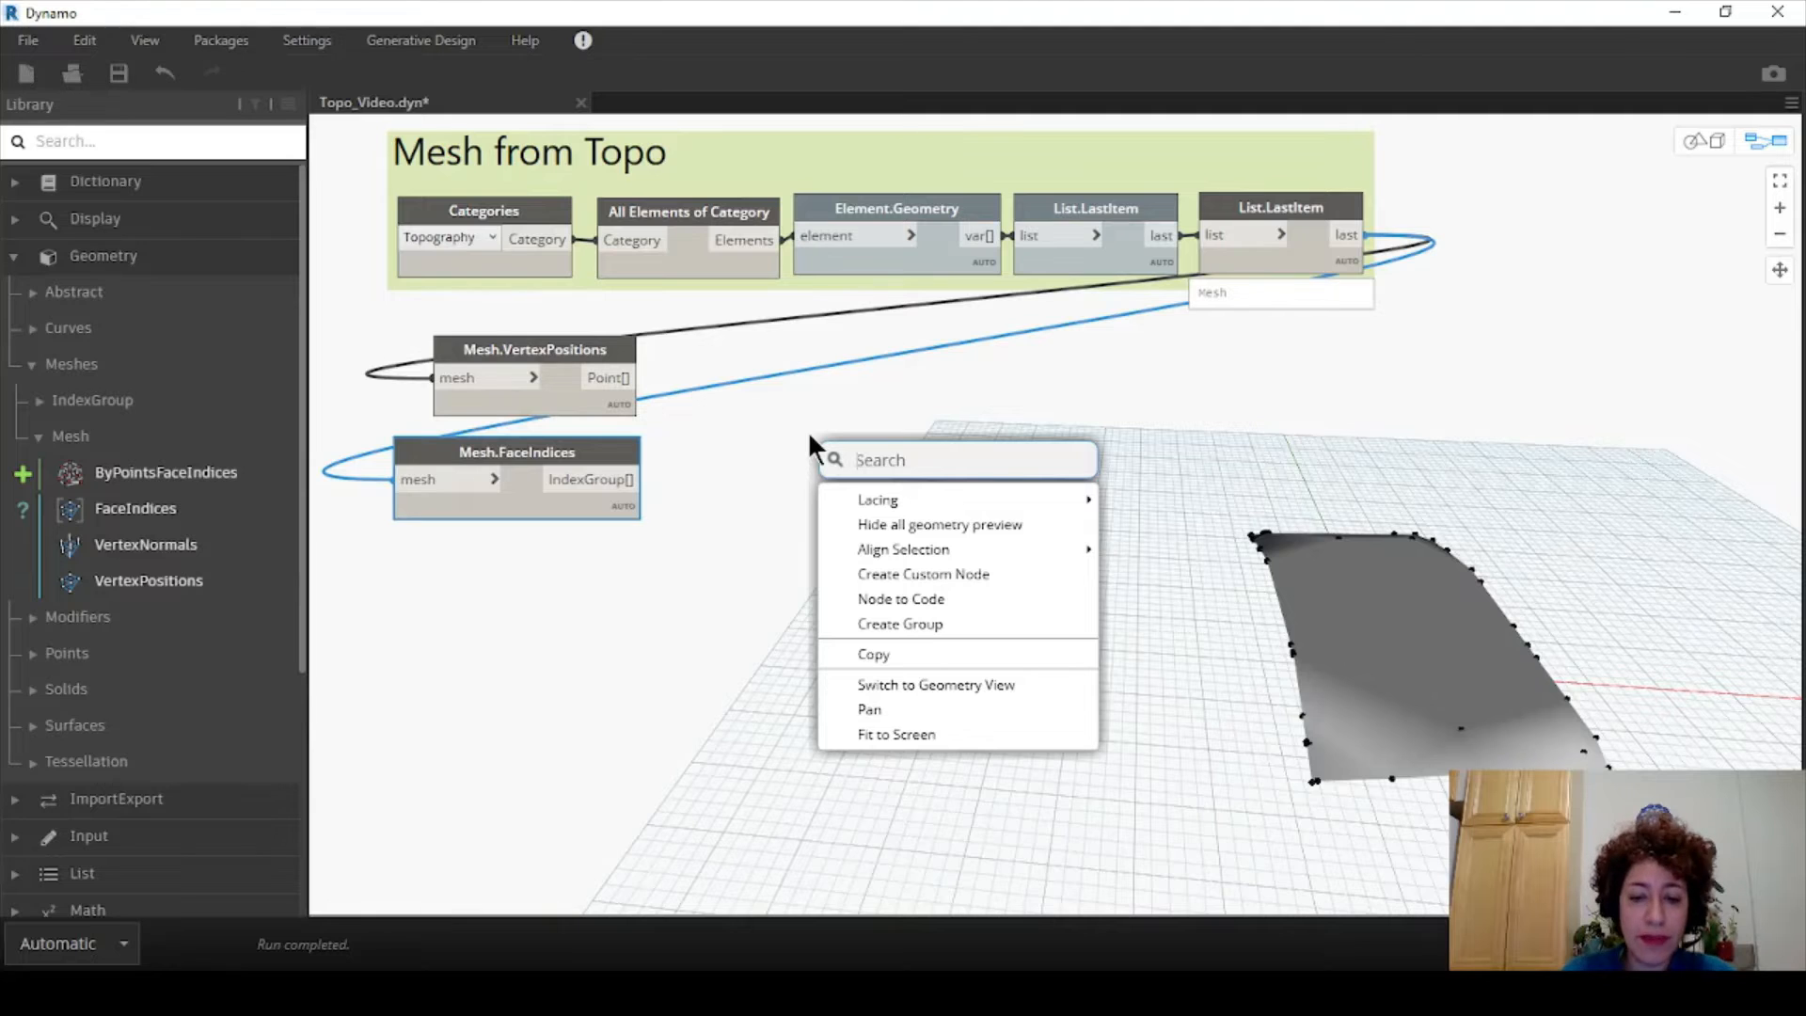
text(index)
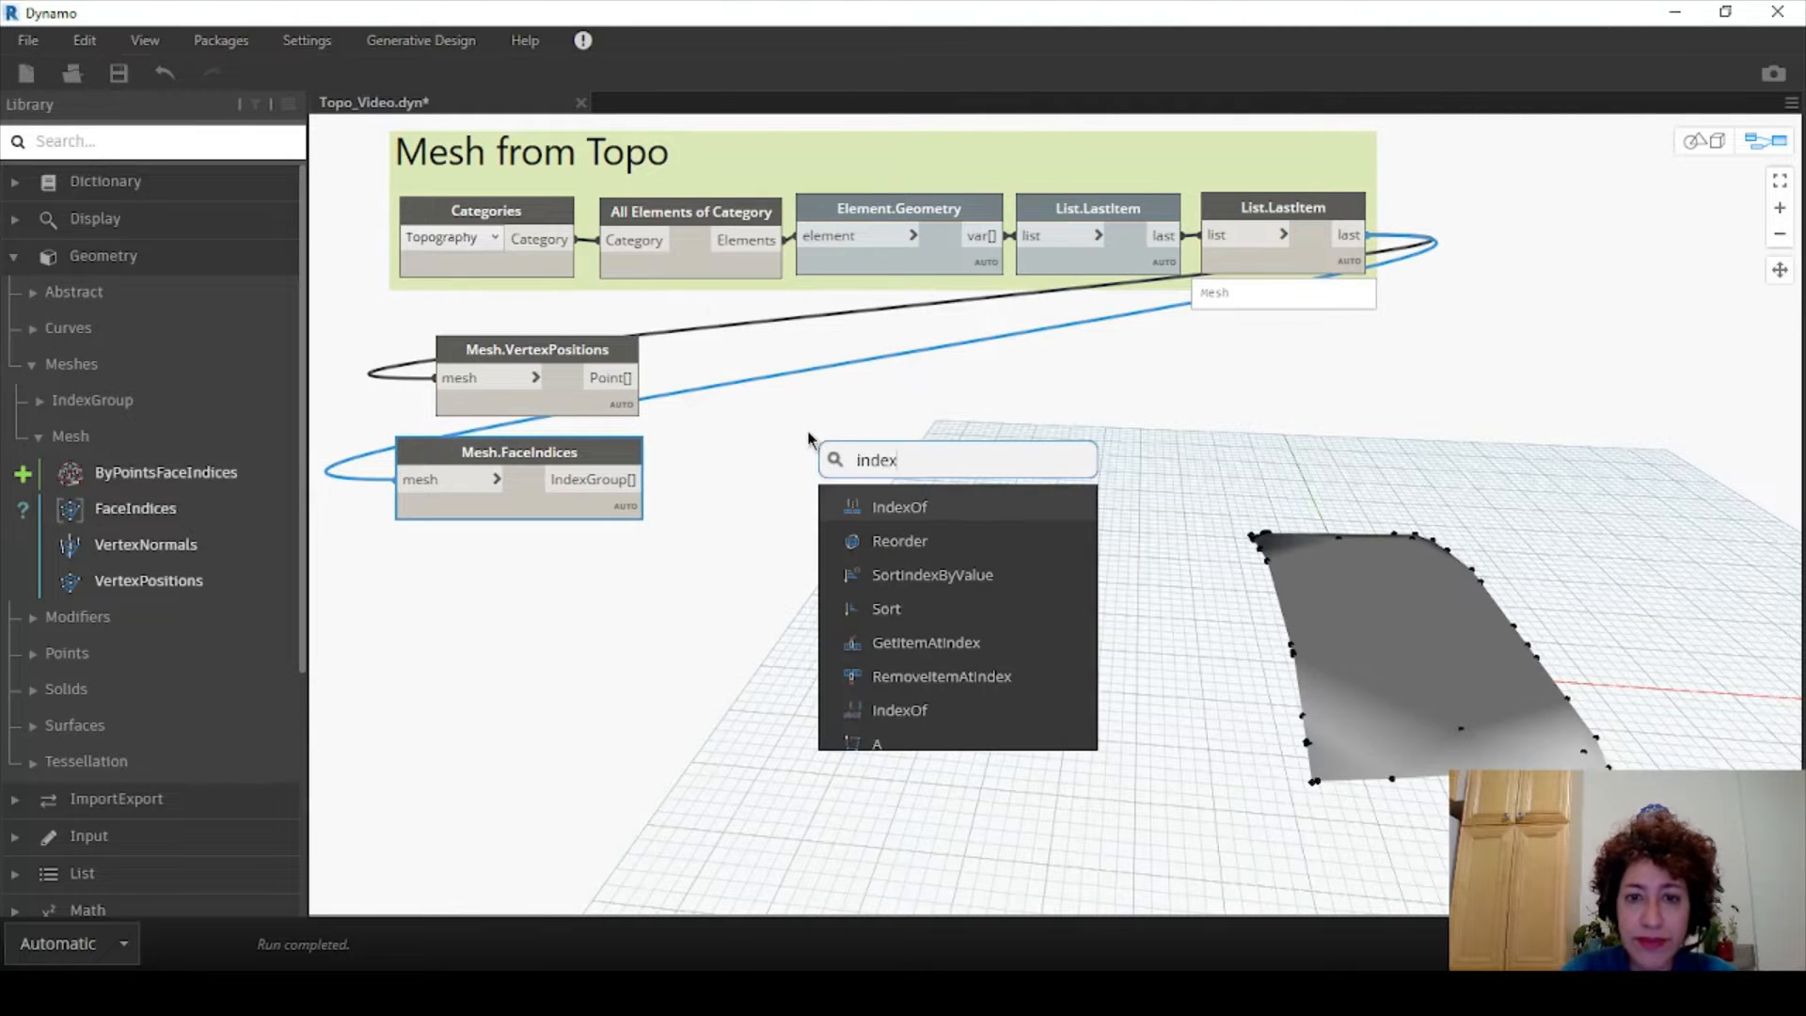
text(gro)
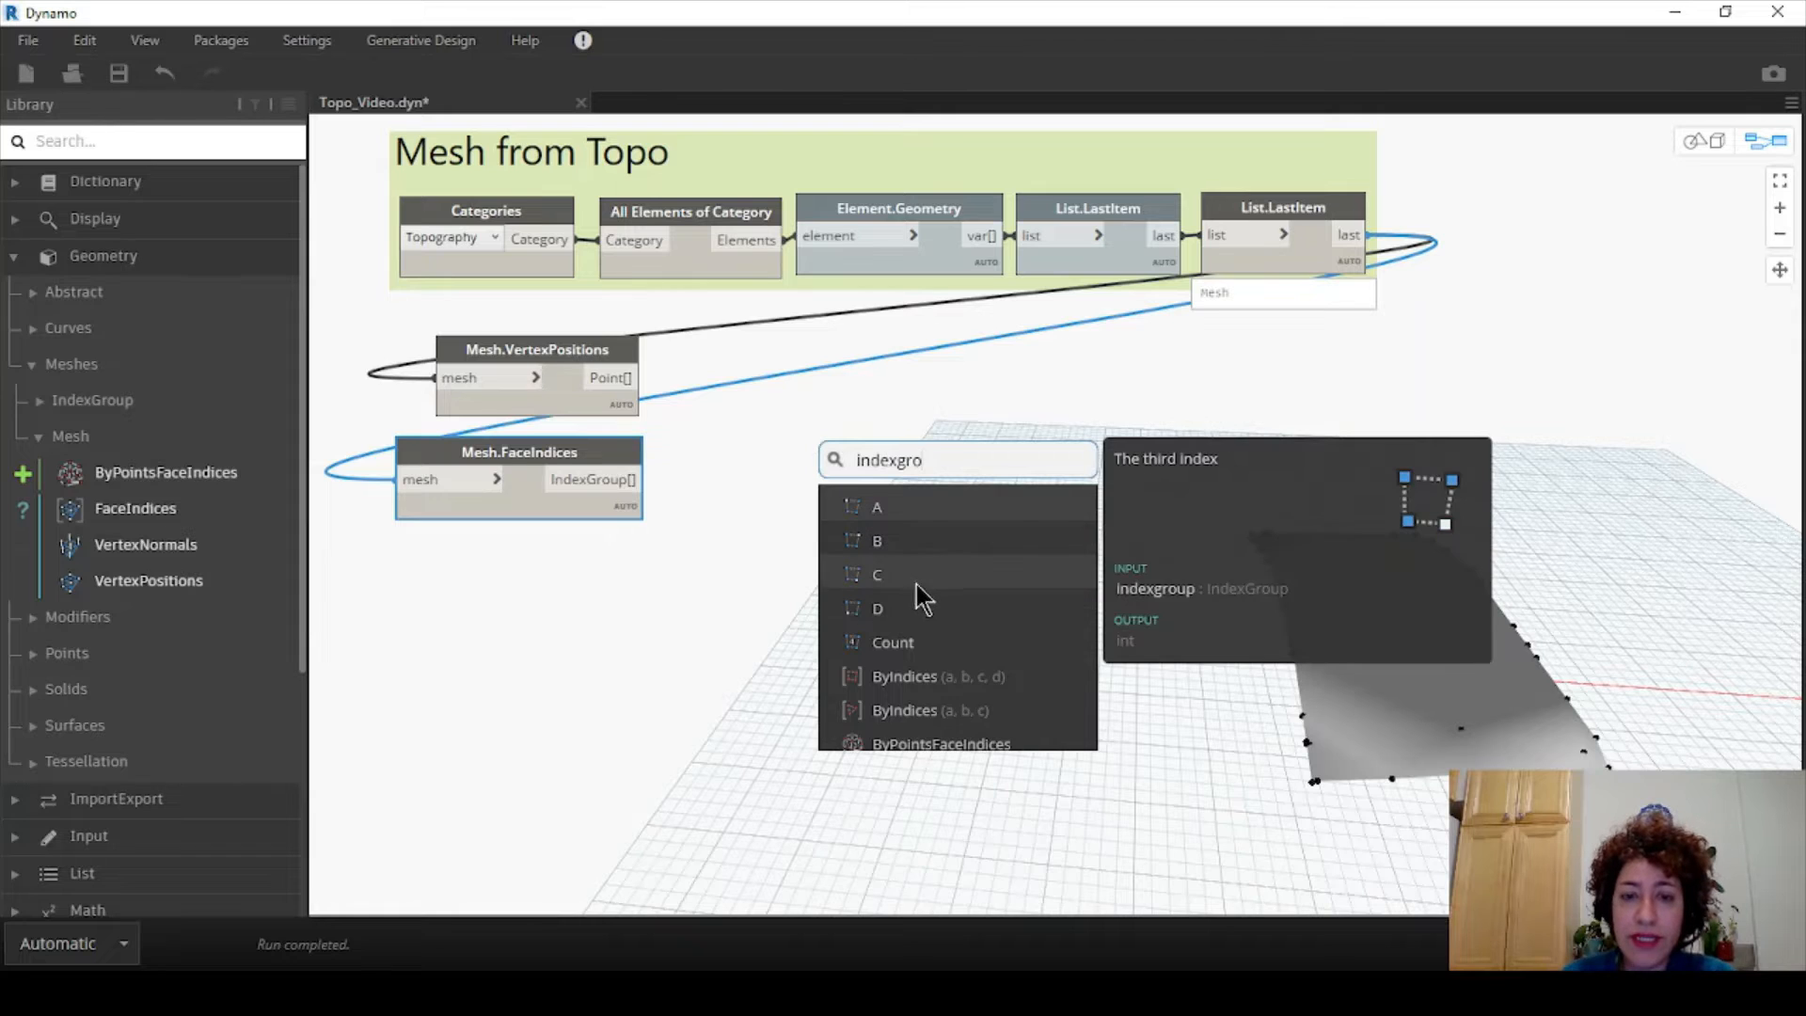
click(912, 510)
drag(996, 532, 759, 458)
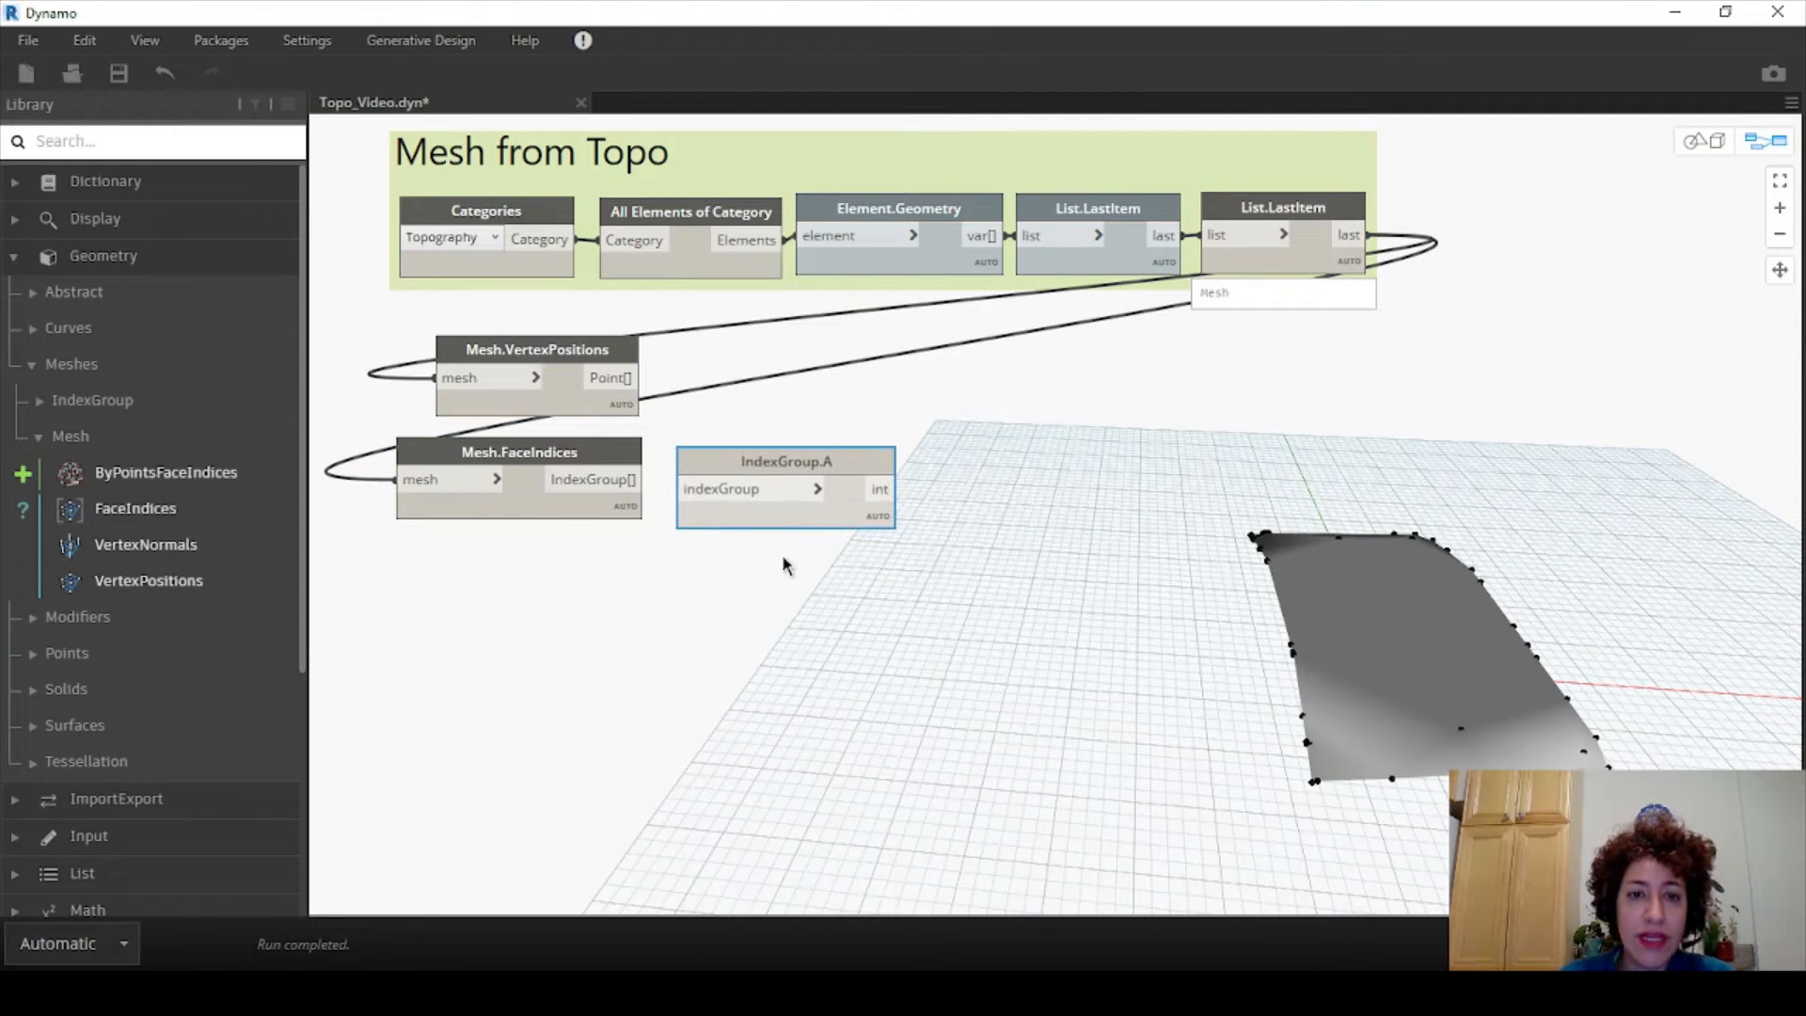
right_click(783, 561)
text(in)
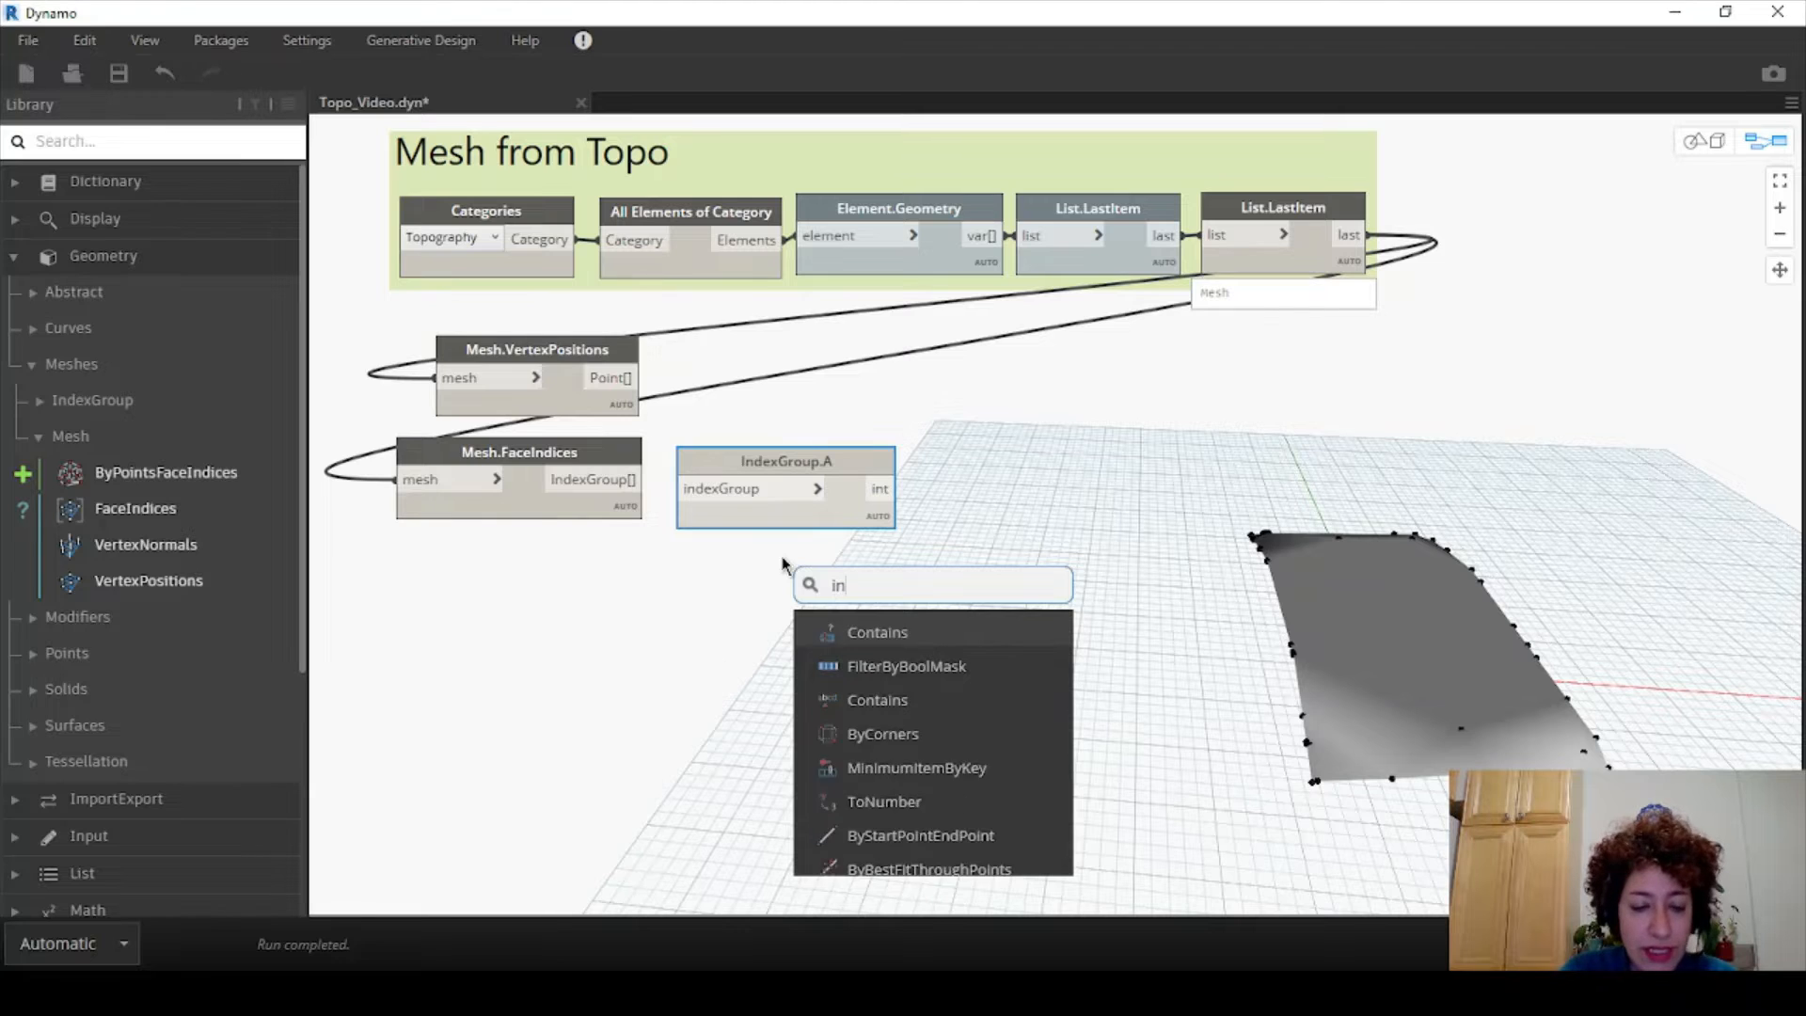
text(dexgro)
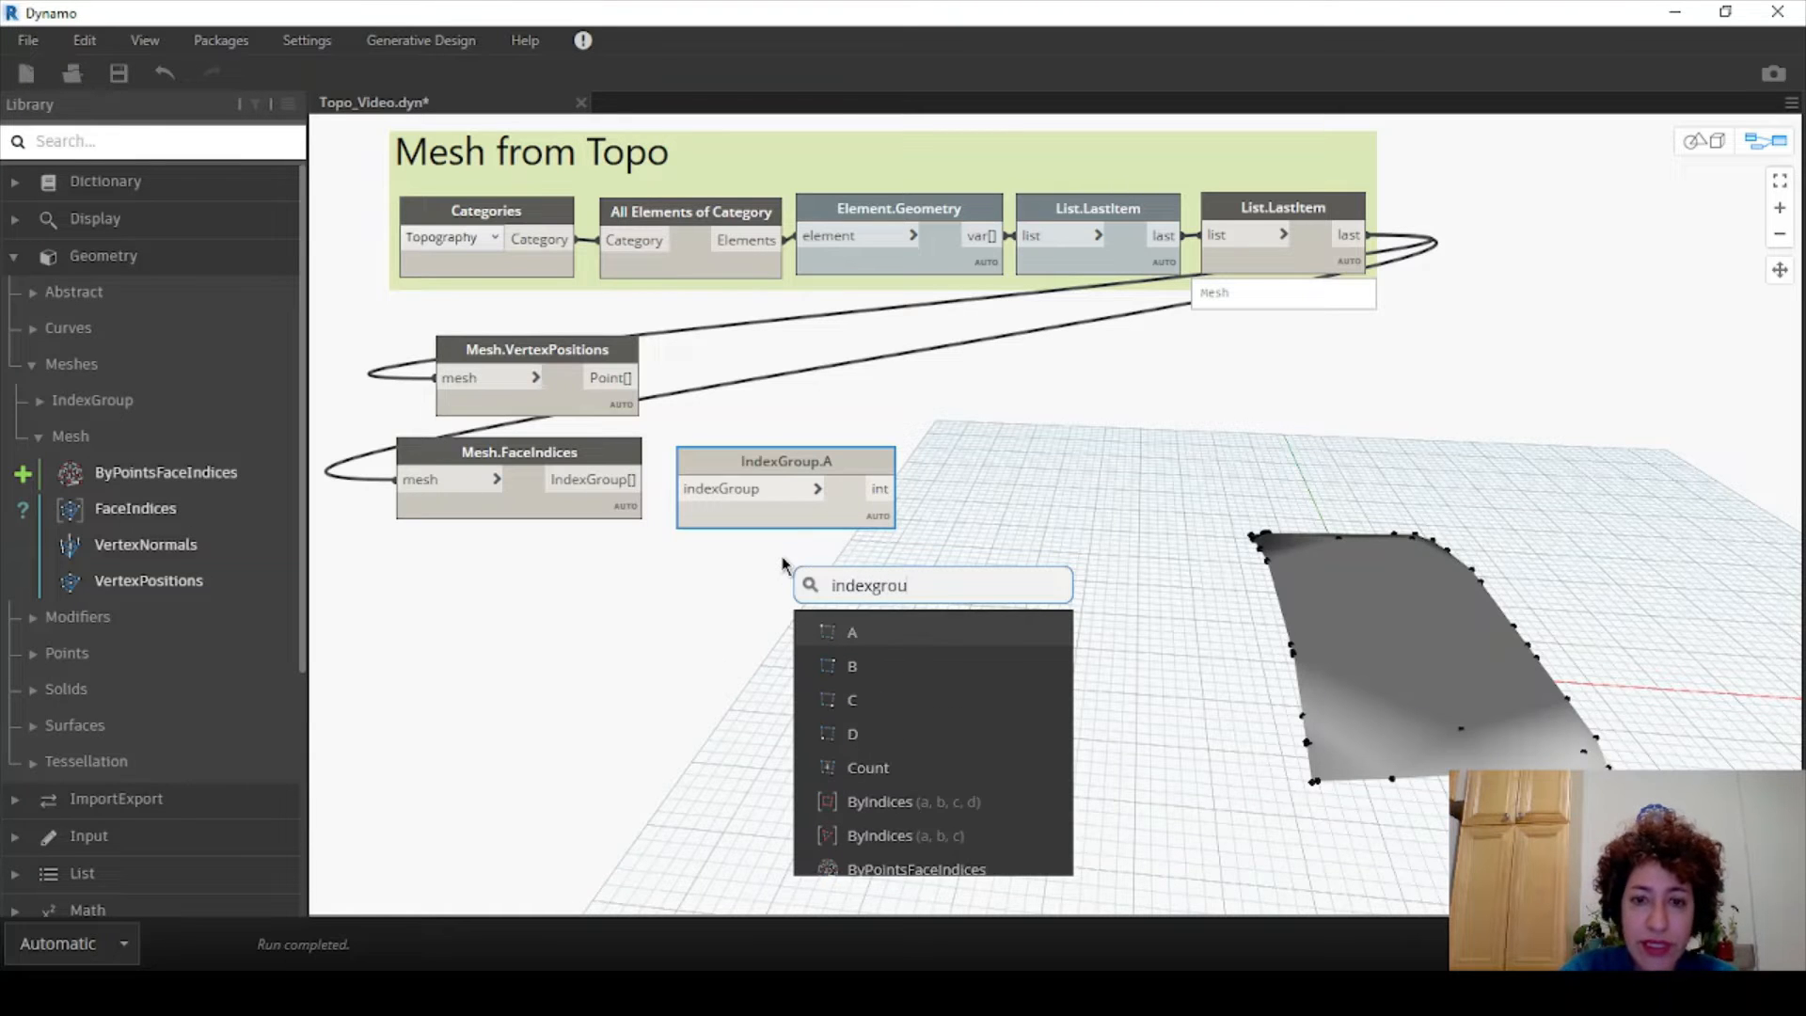
text(u)
click(869, 664)
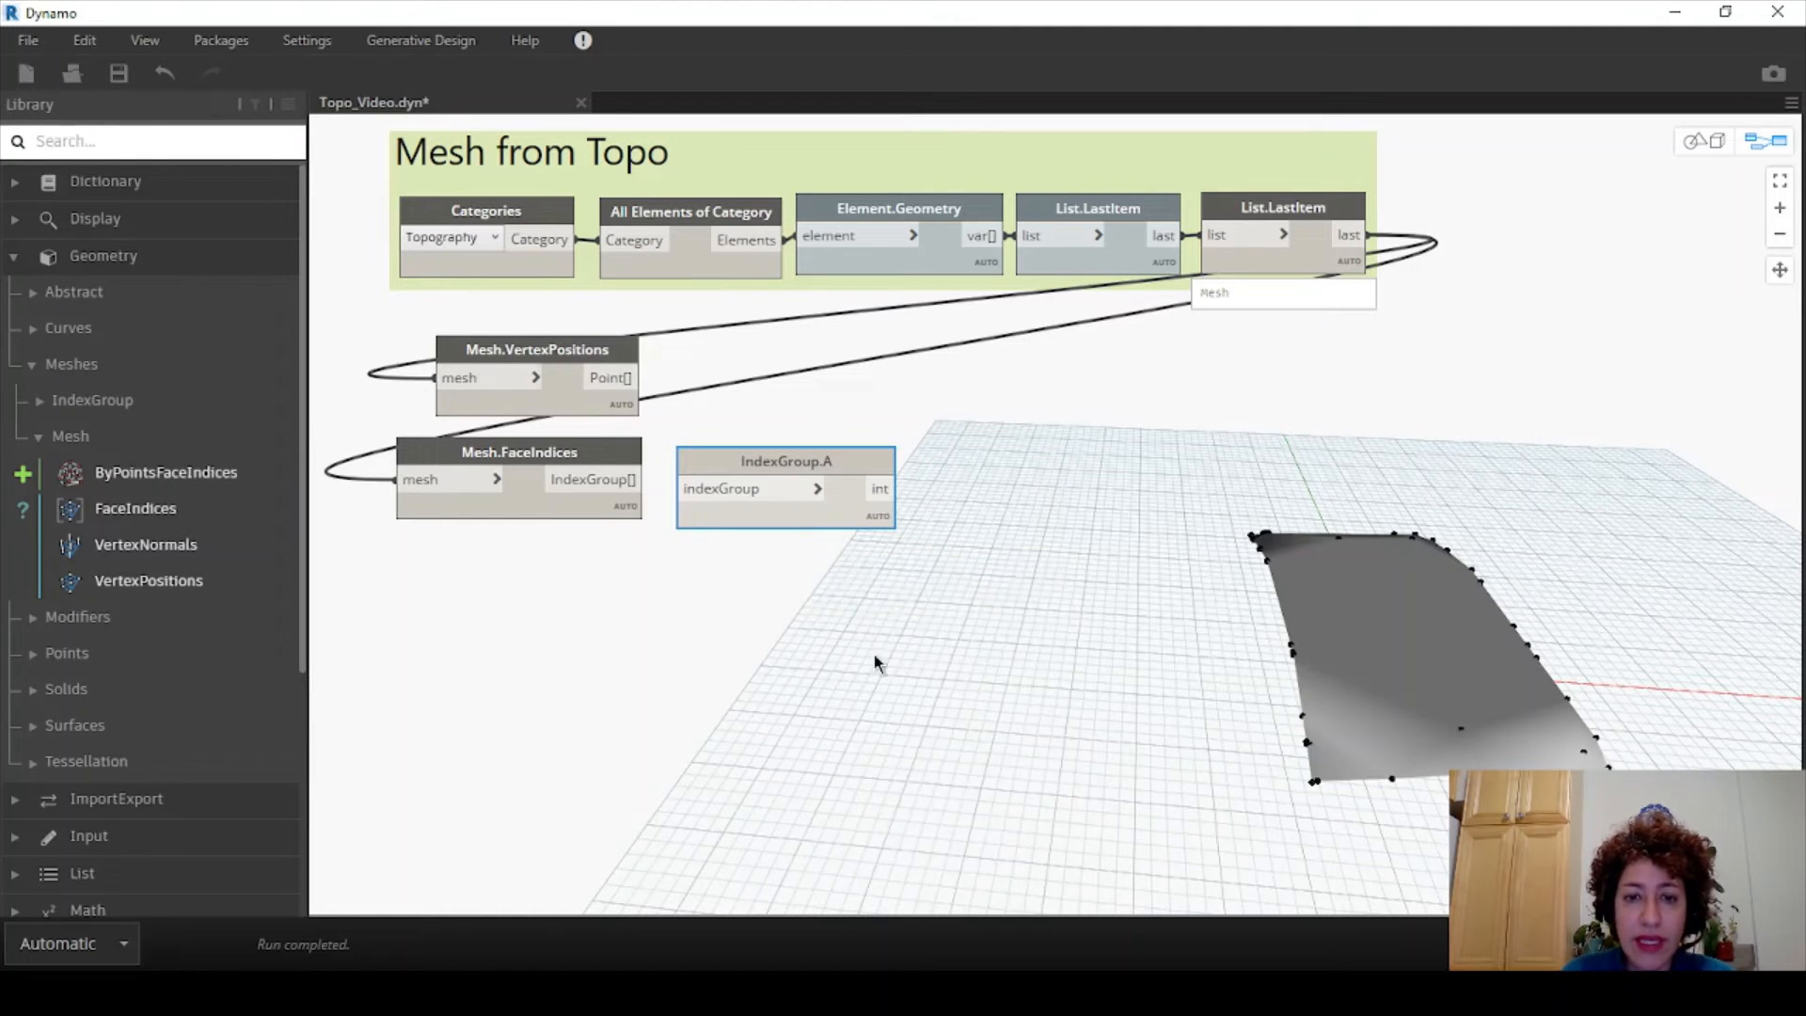
right_click(782, 655)
text(index)
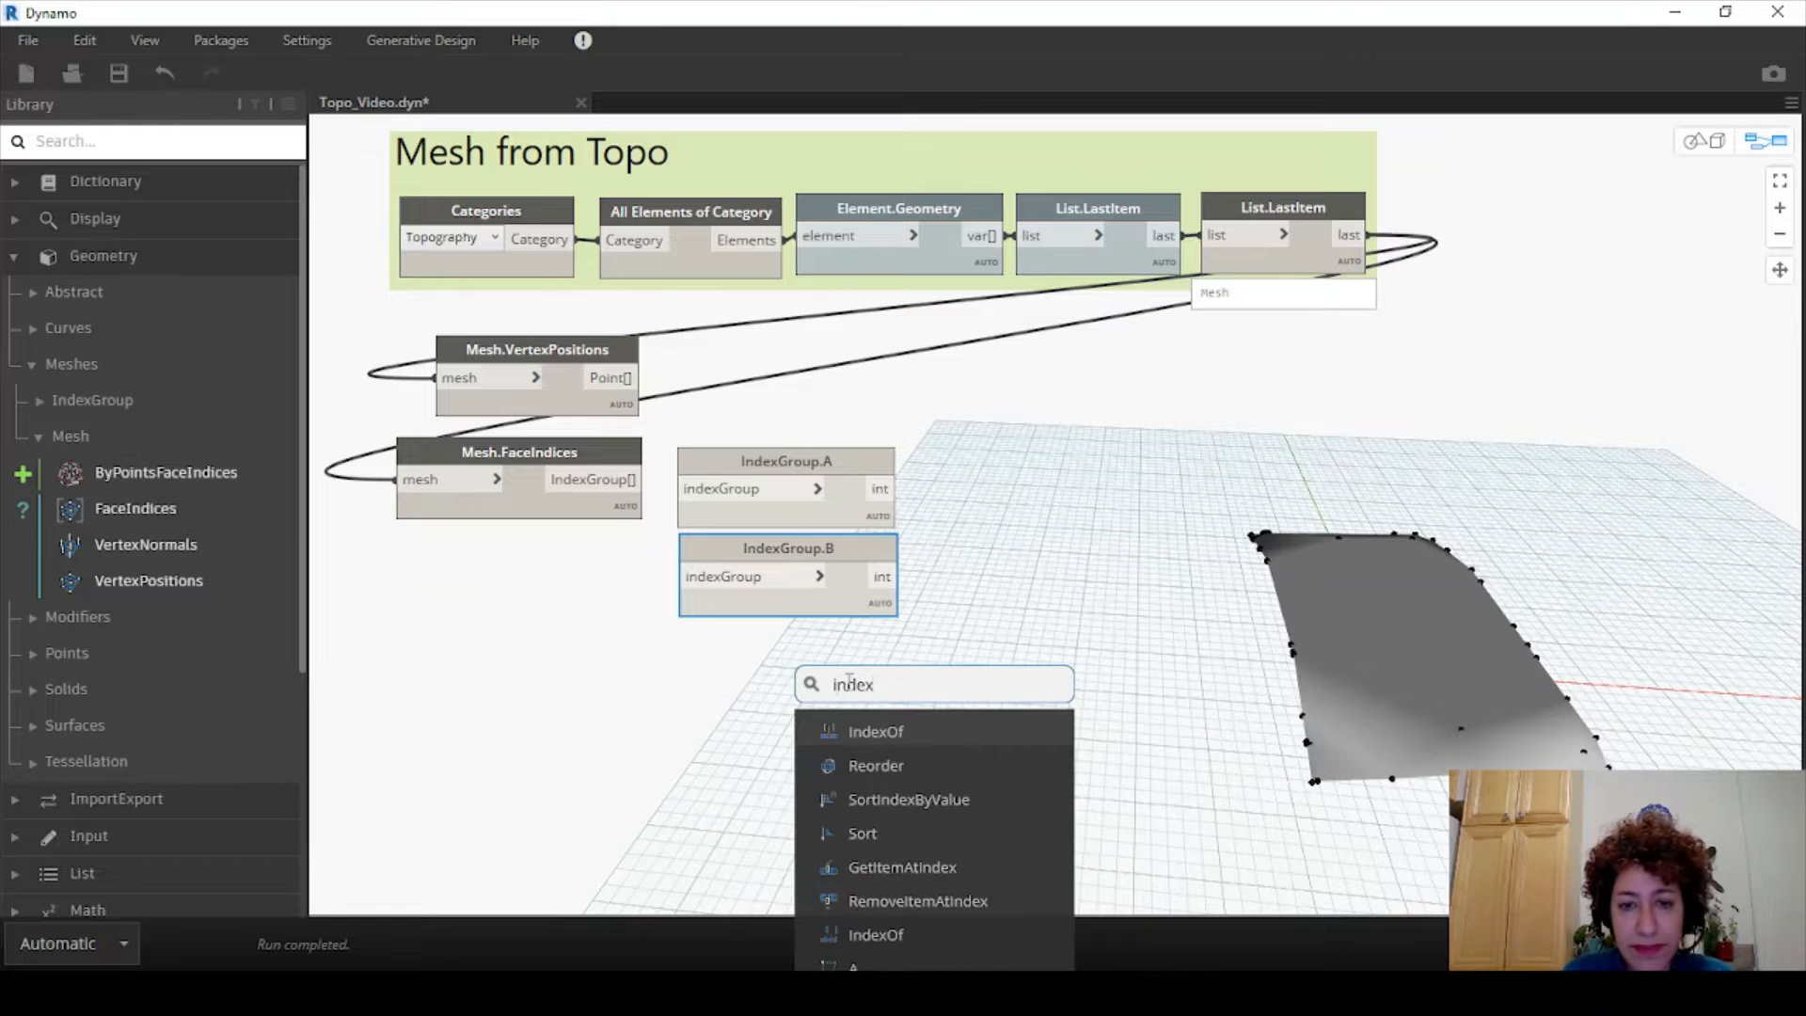
text(gr)
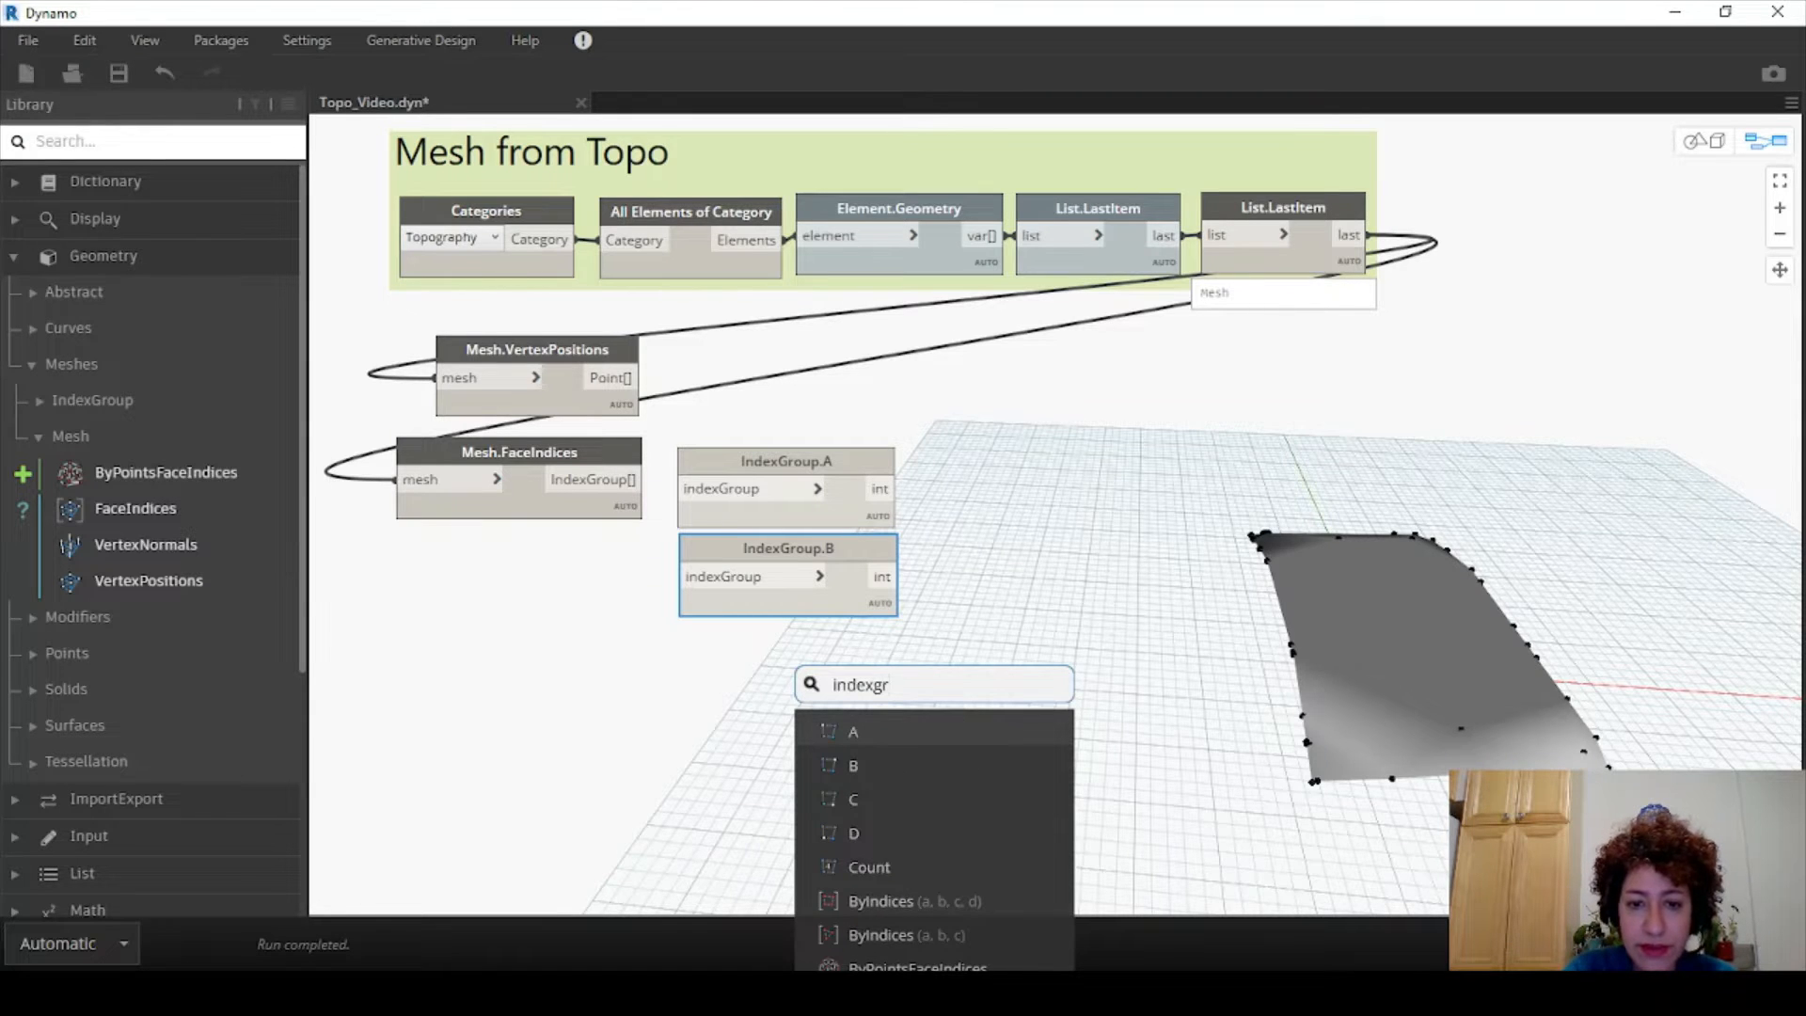
click(901, 801)
drag(946, 807, 723, 640)
- Wire the FaceIndices index groups into IndexGroup.A, align the nodes, and collapse VertexPositions' preview
drag(635, 479, 701, 673)
drag(850, 646, 847, 638)
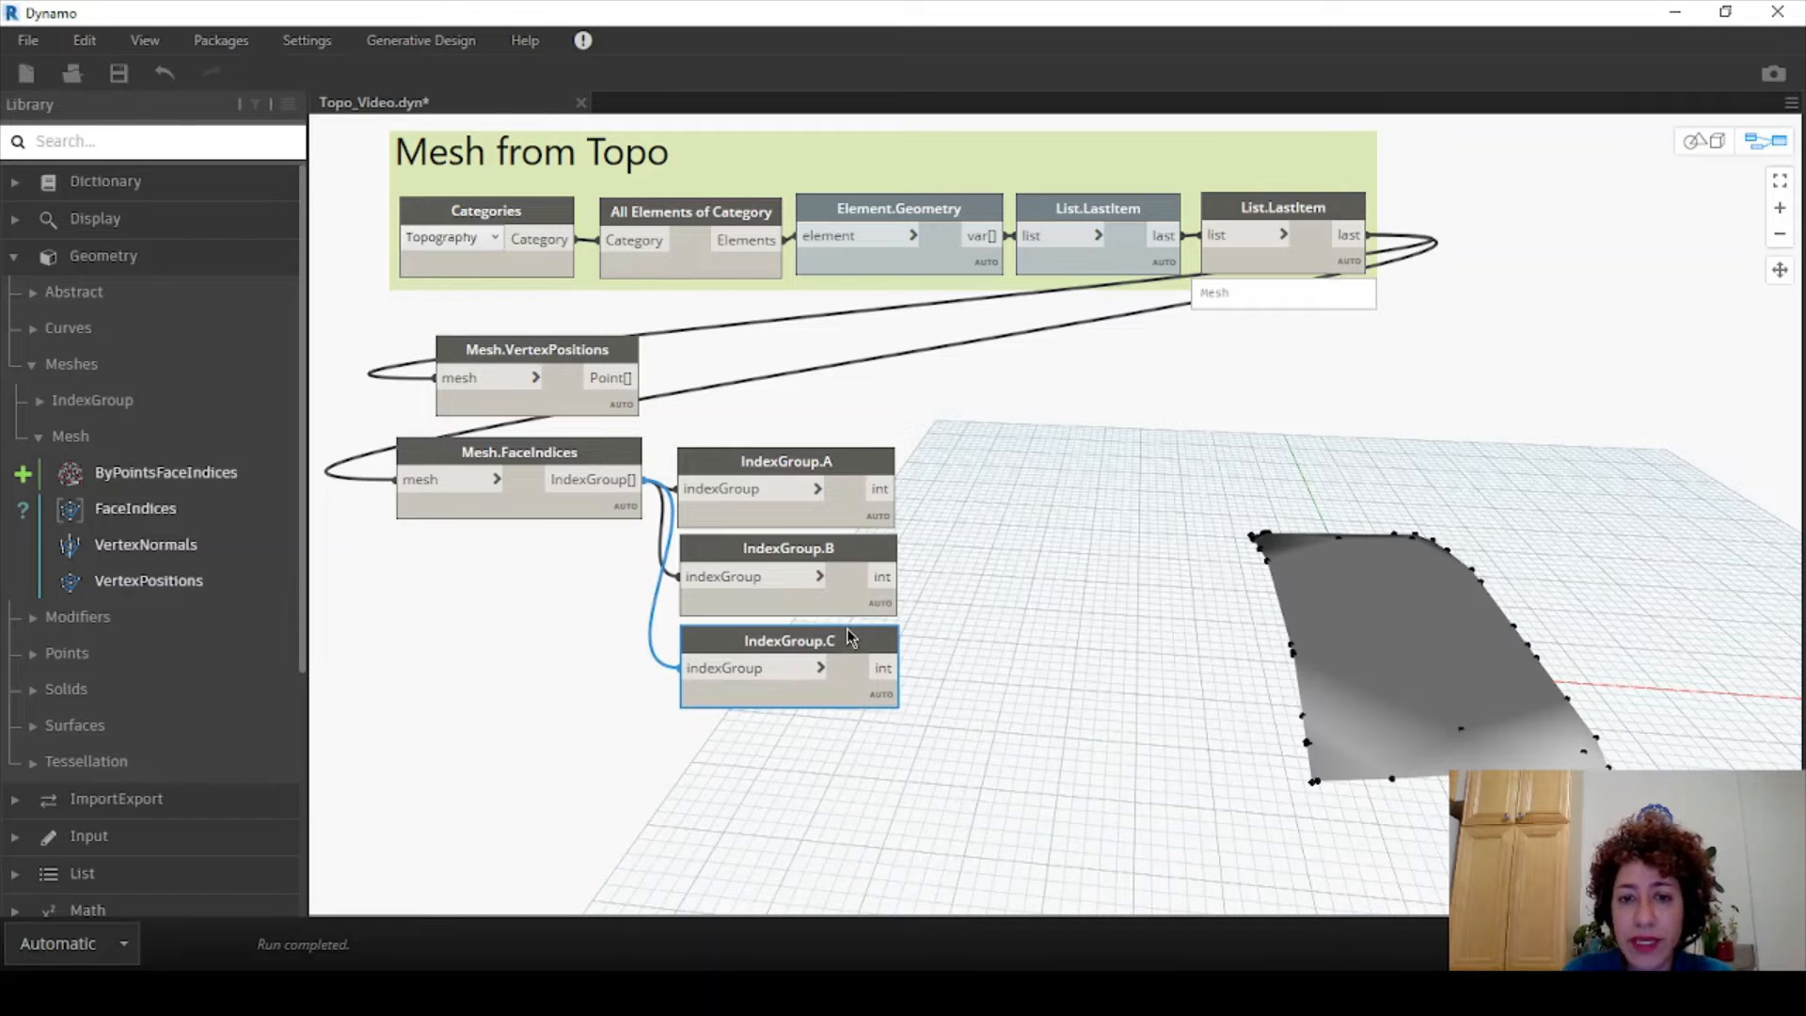
click(1002, 629)
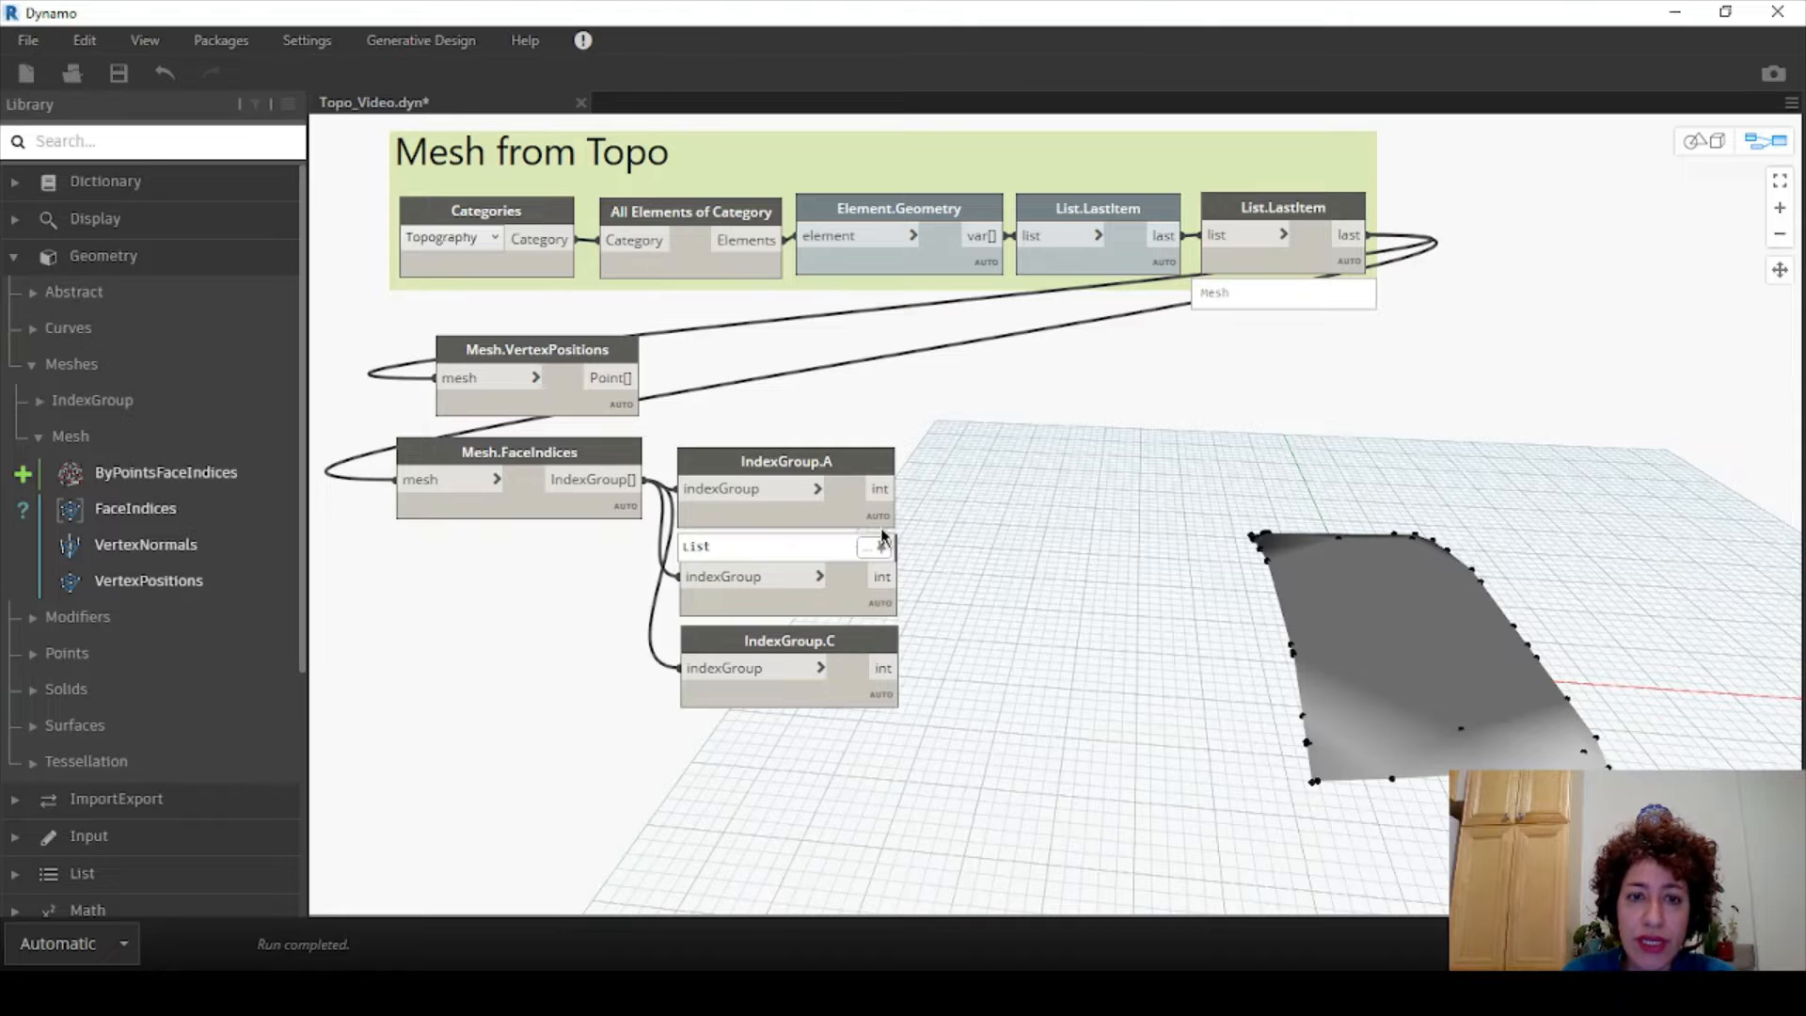
mouse_move(878, 529)
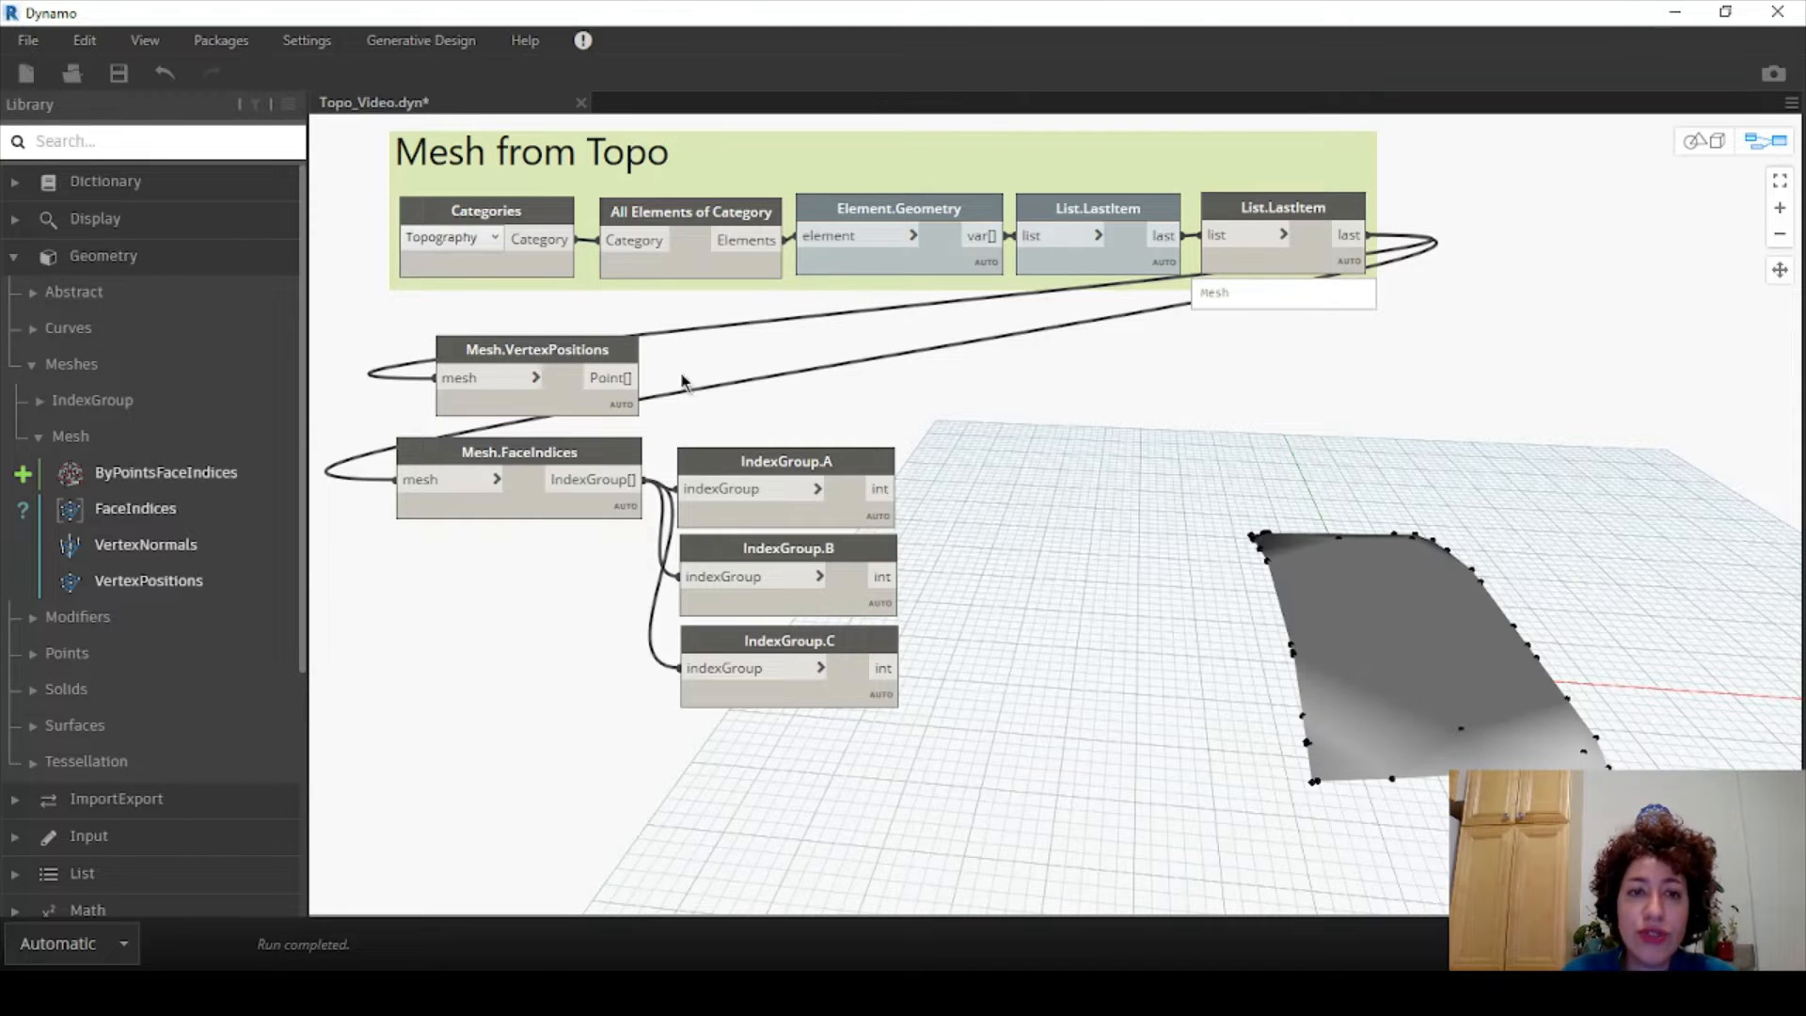
drag(607, 348, 598, 350)
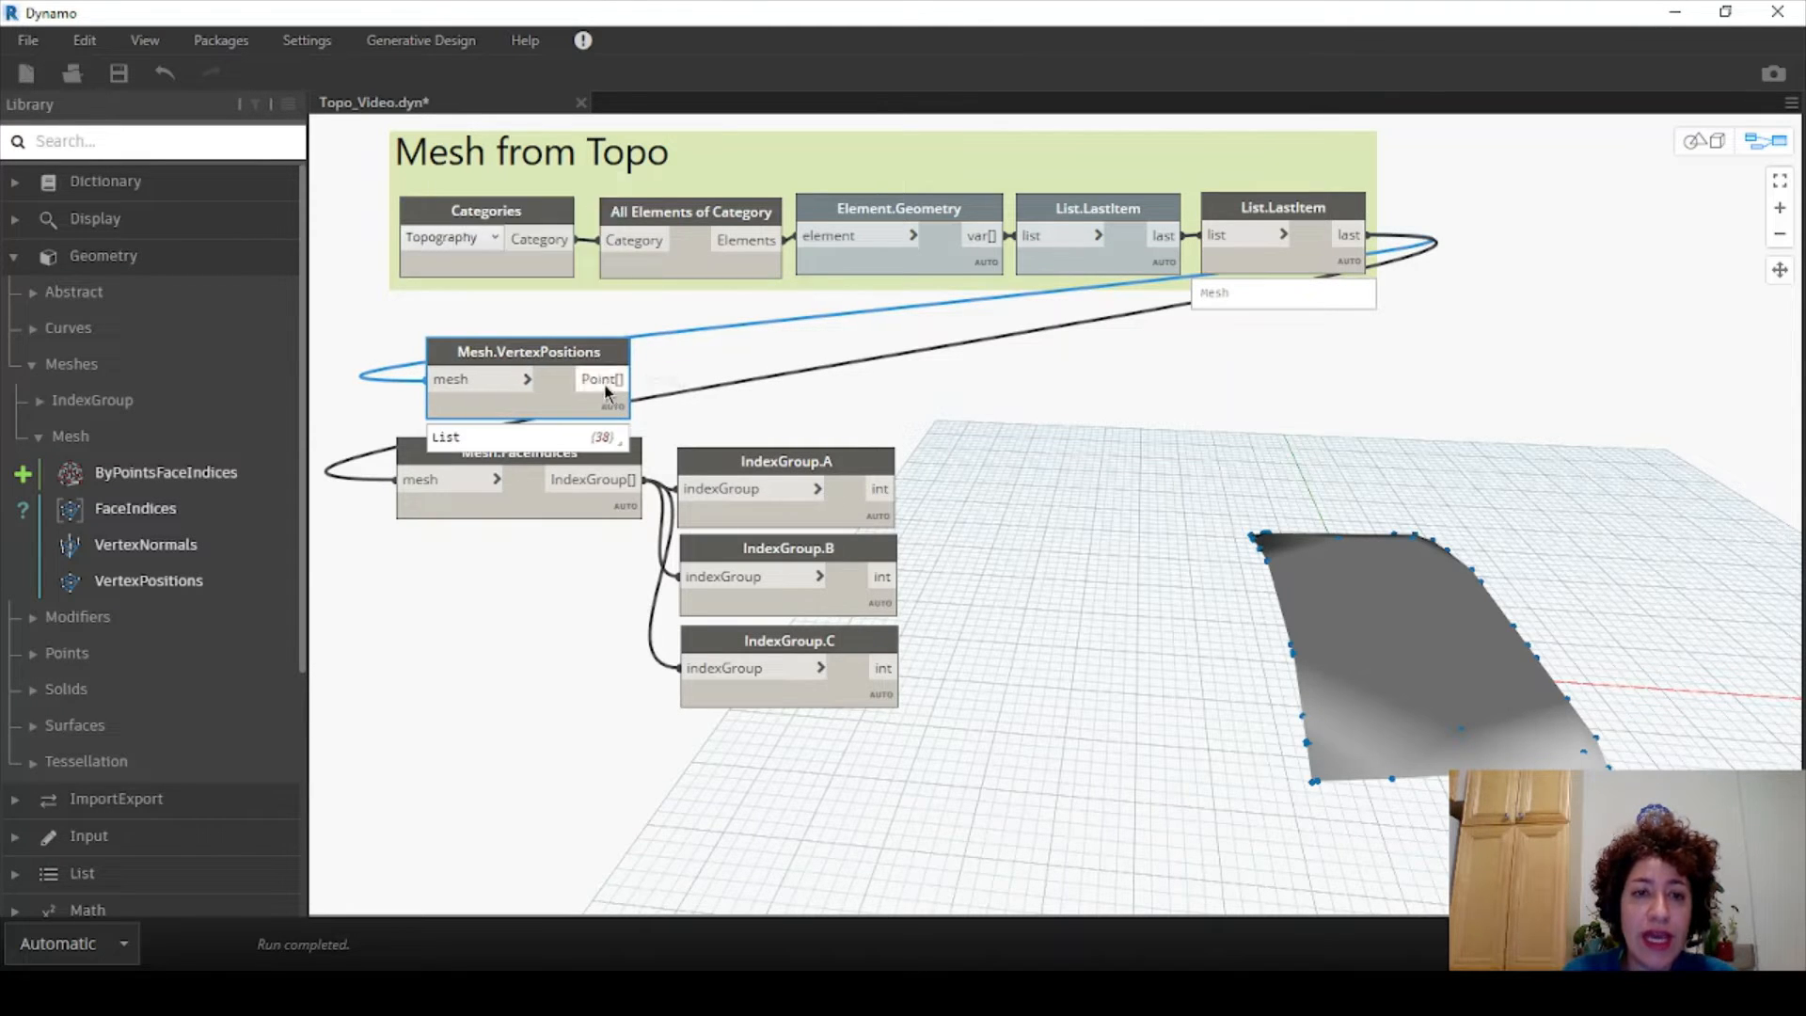
click(623, 436)
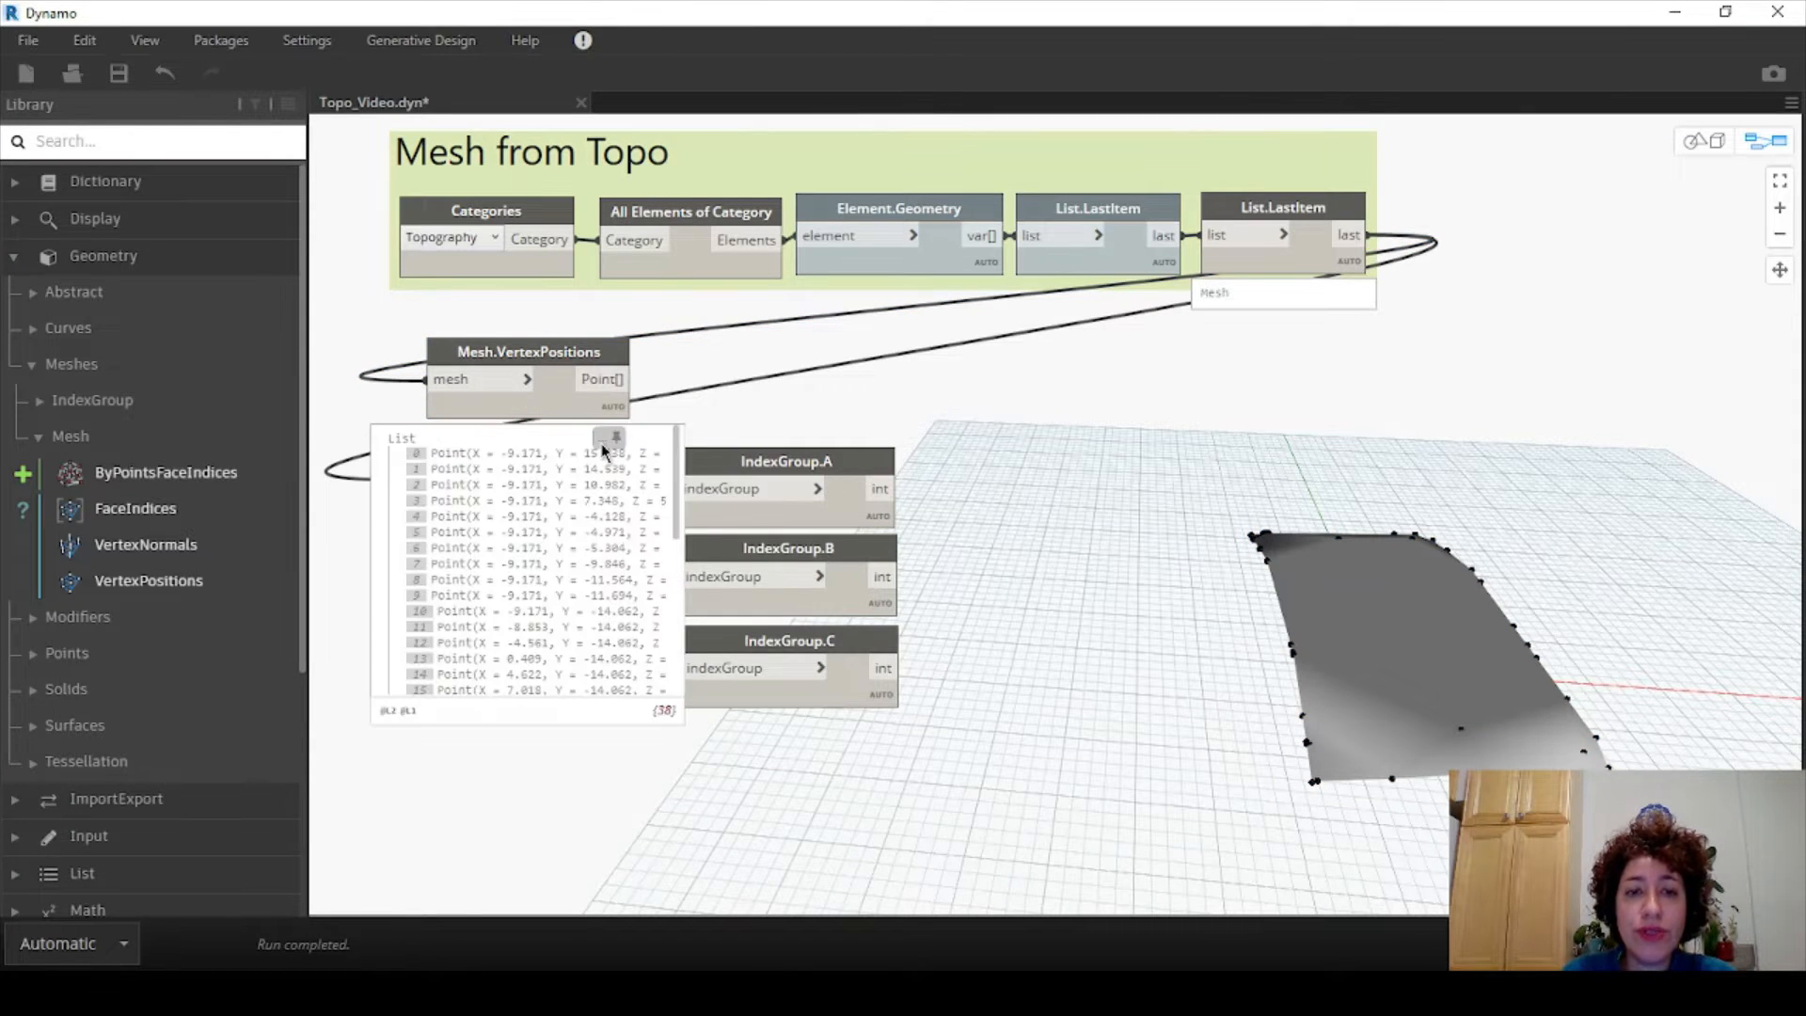
mouse_move(743, 448)
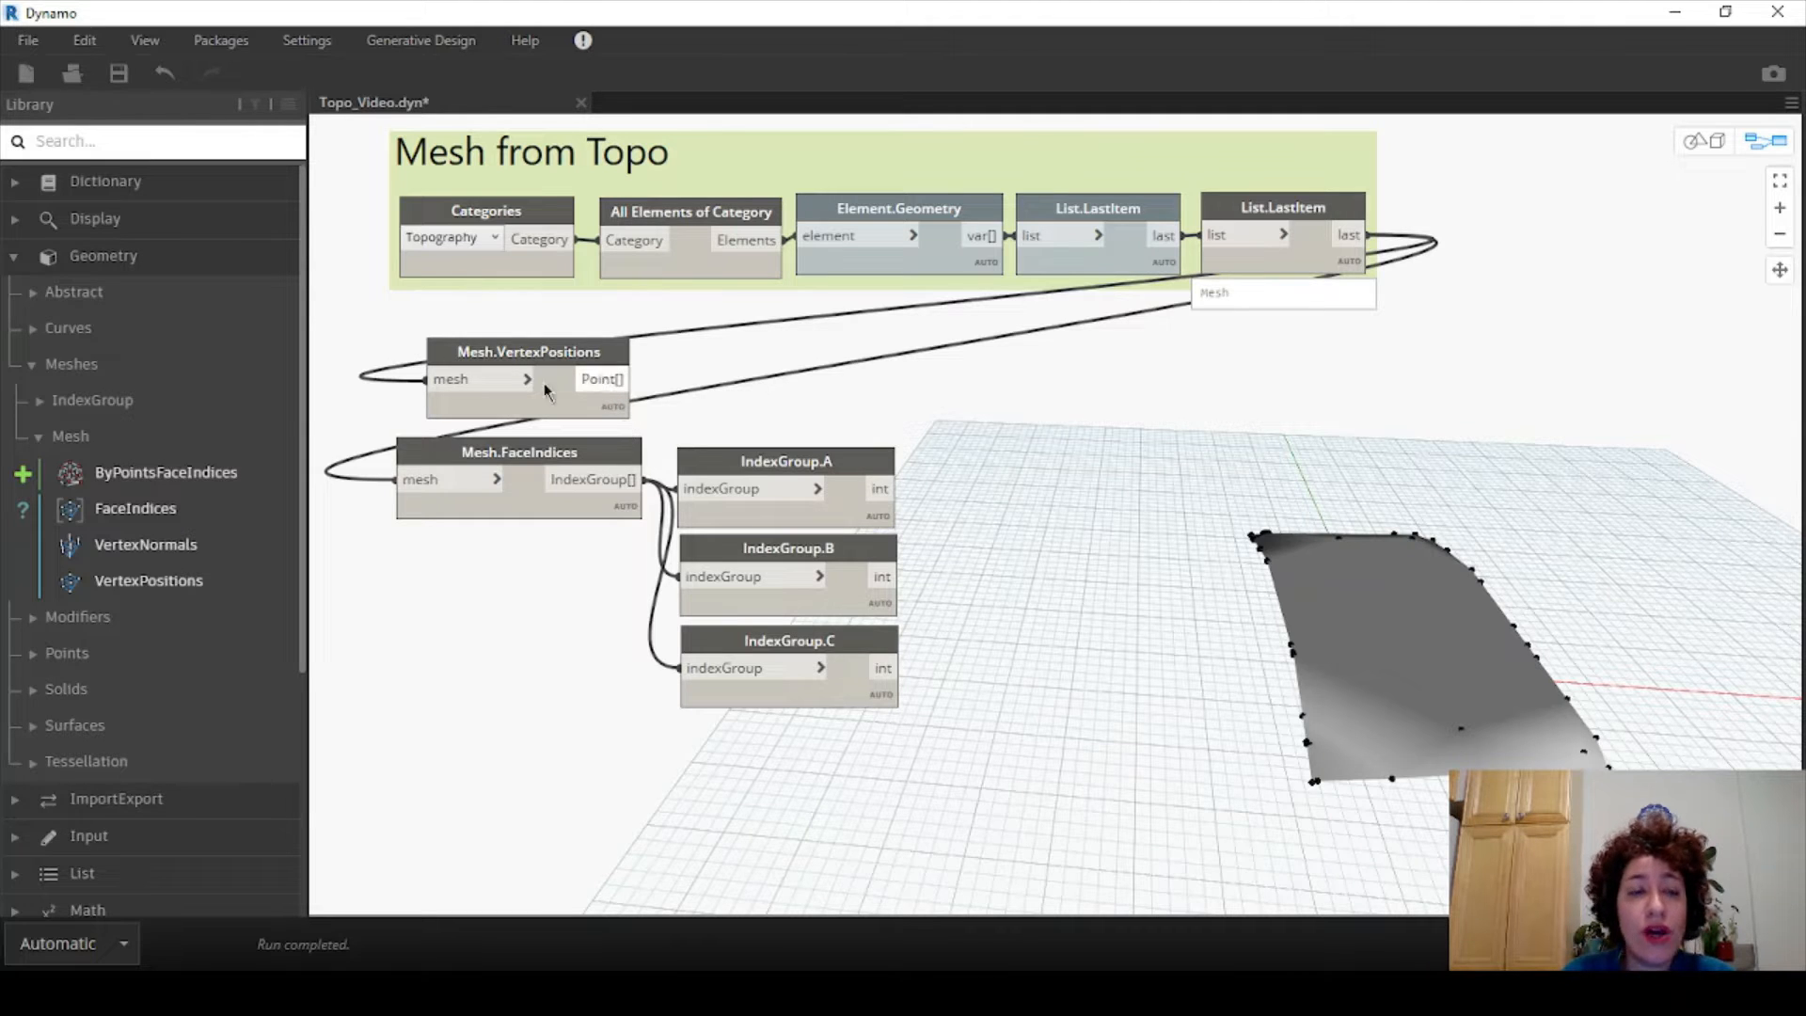
- Place a List.GetItemAtIndex node and paste two copies stacked below it
click(17, 255)
click(19, 367)
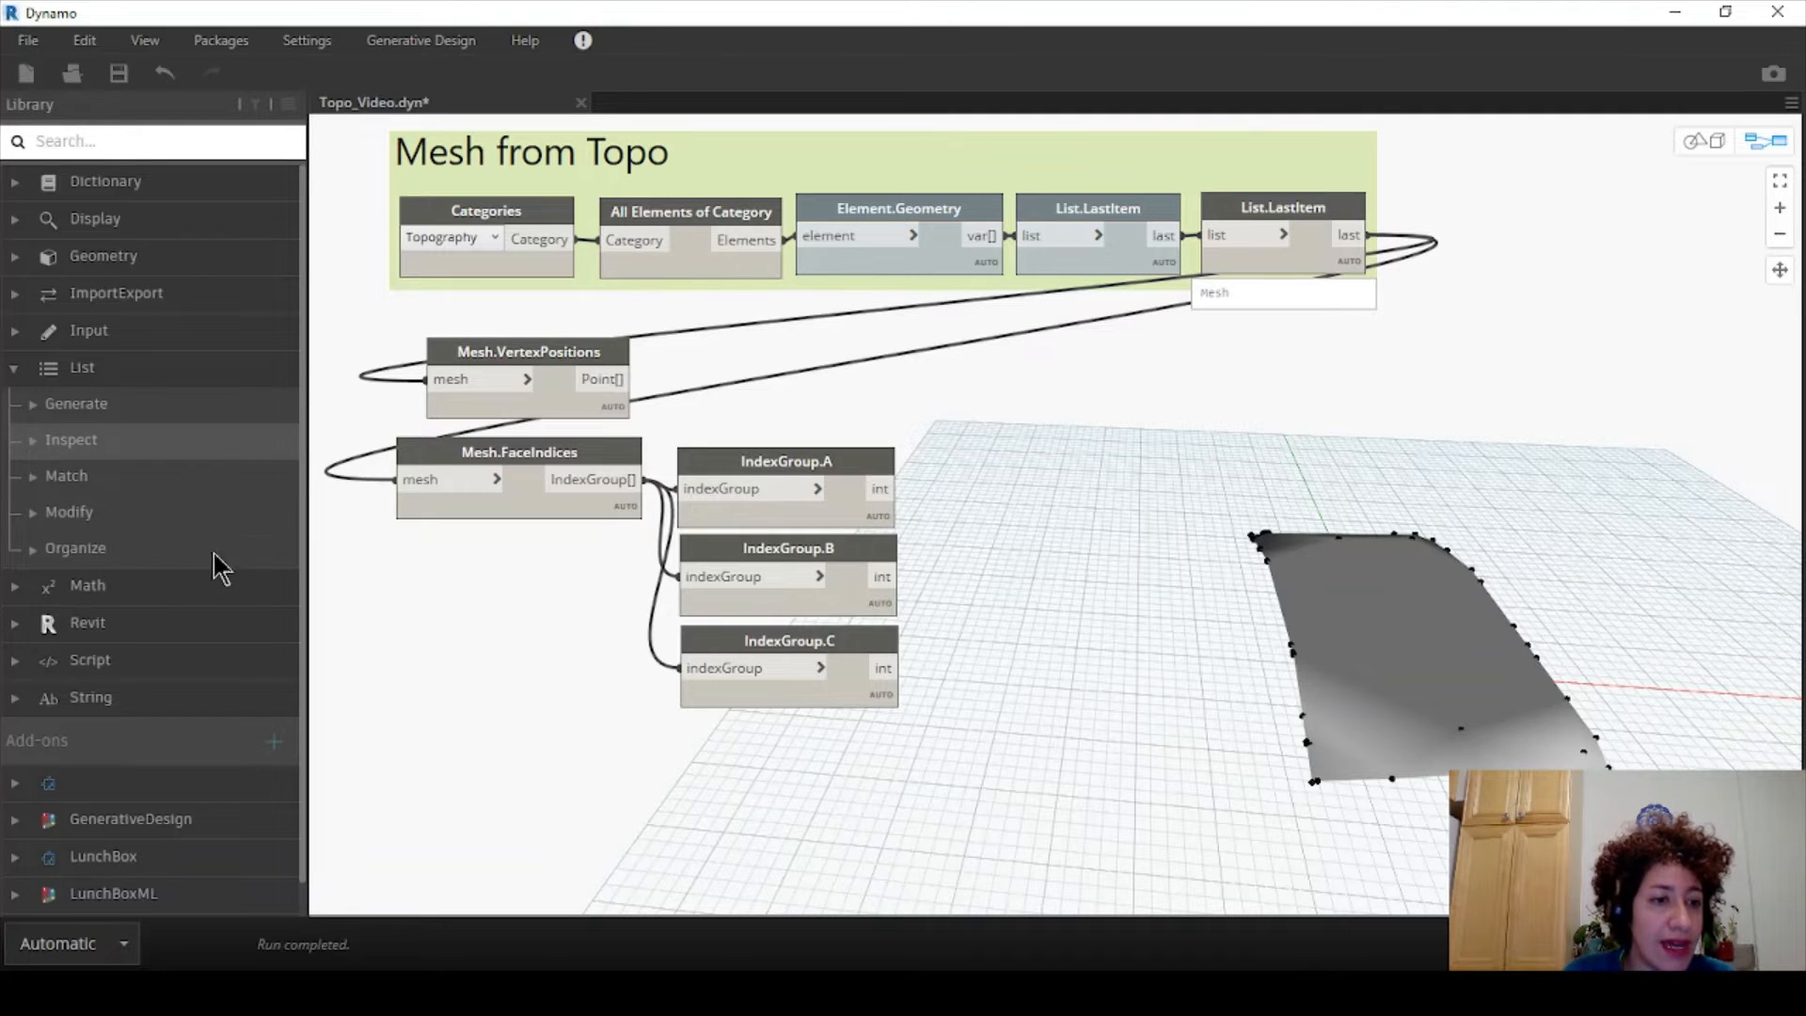
scroll(138, 568, down, 1)
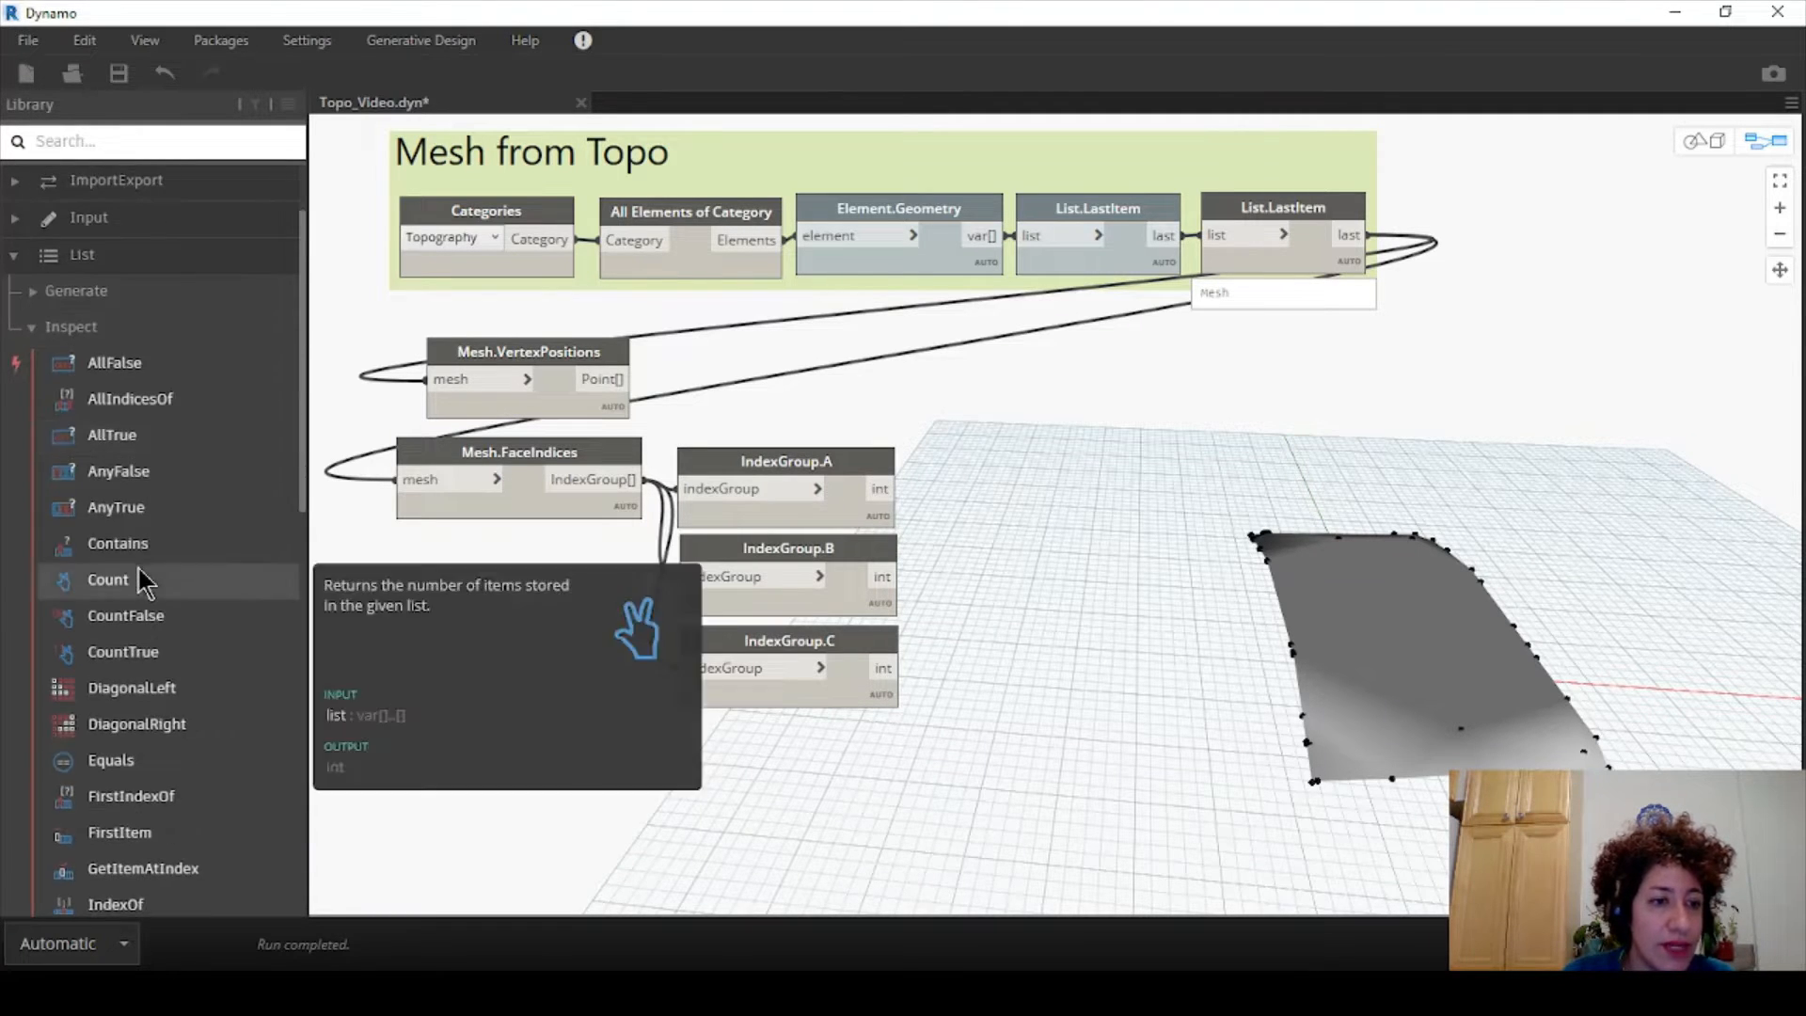
scroll(139, 572, down, 1)
click(200, 758)
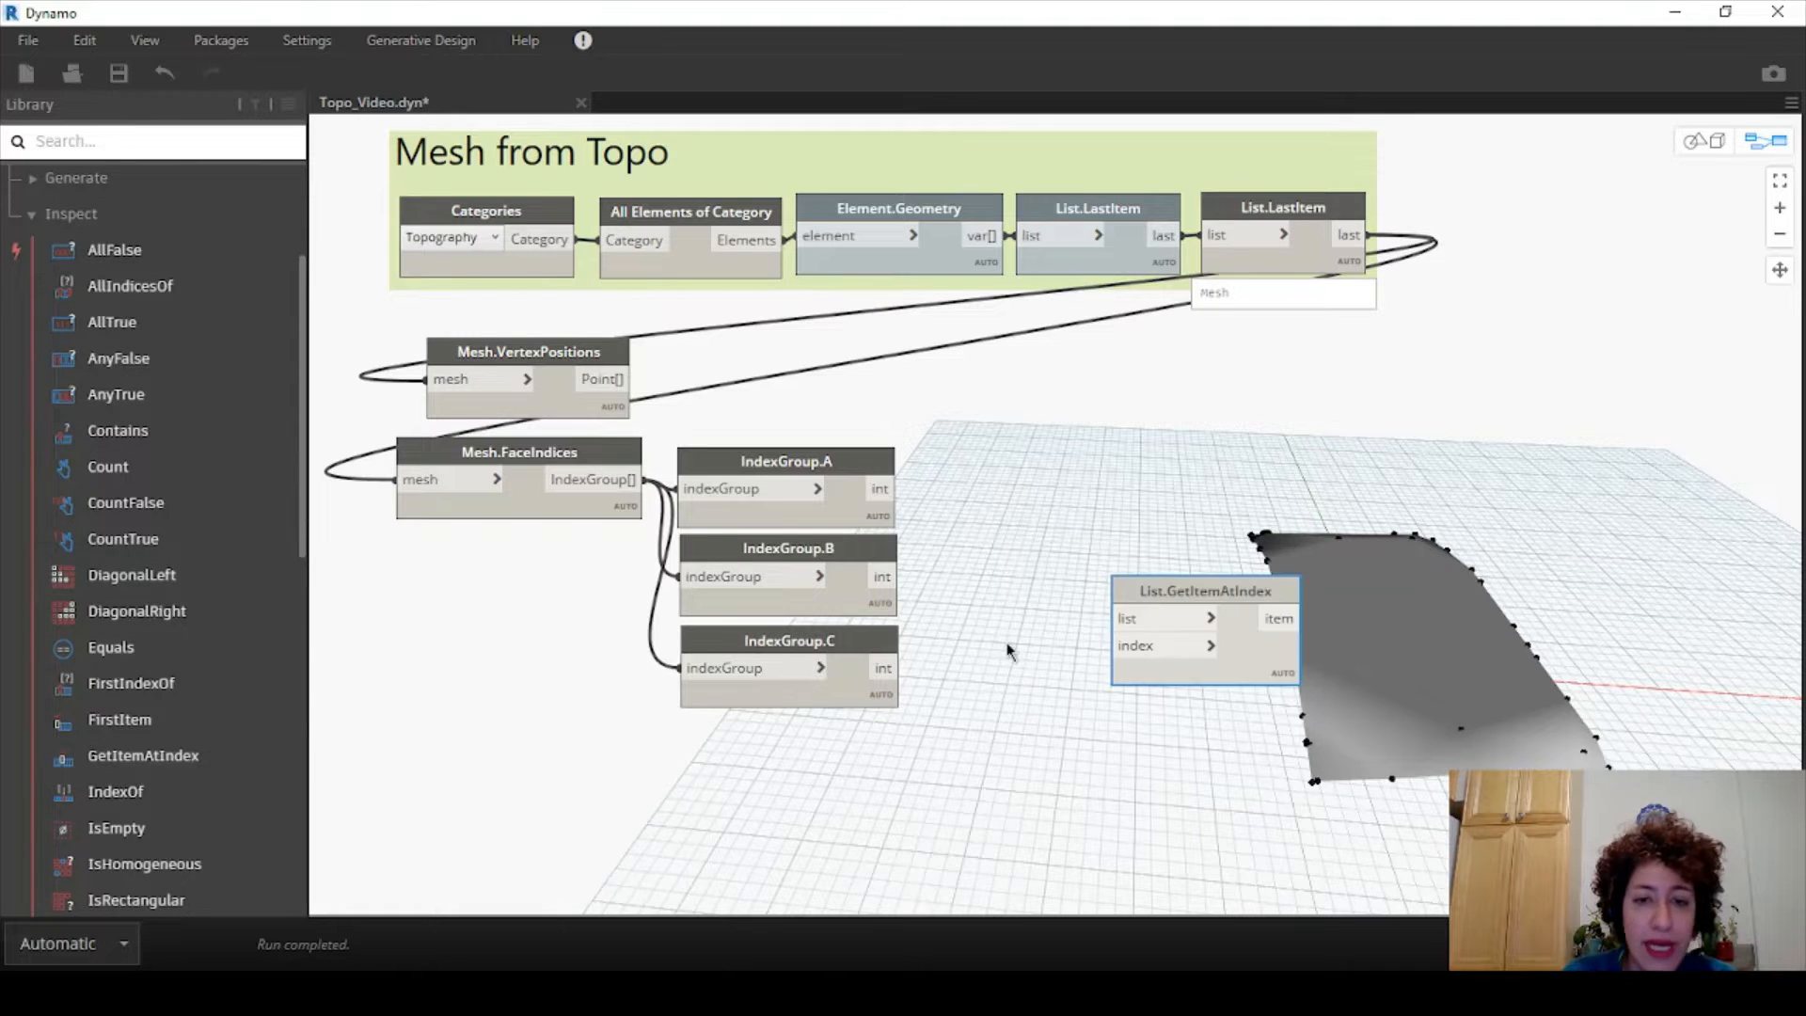
drag(1156, 602, 1068, 344)
key(ctrl+c)
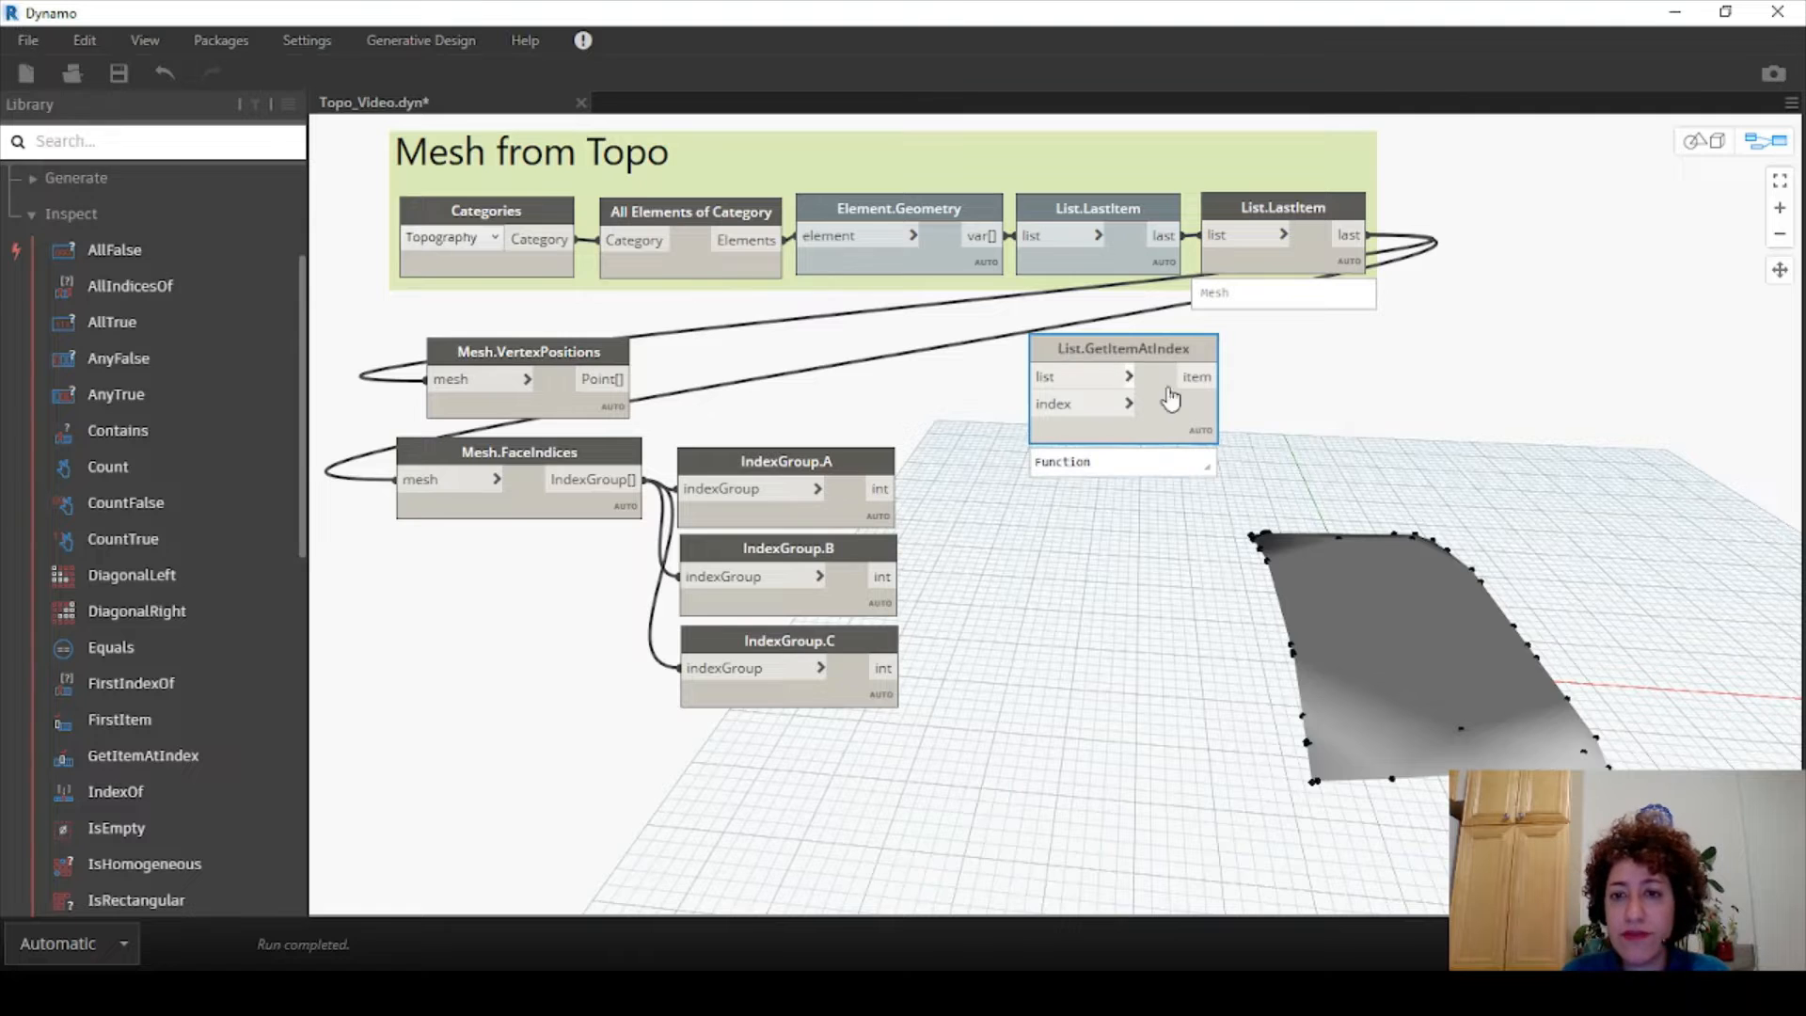
key(ctrl+v)
drag(1310, 371, 1098, 466)
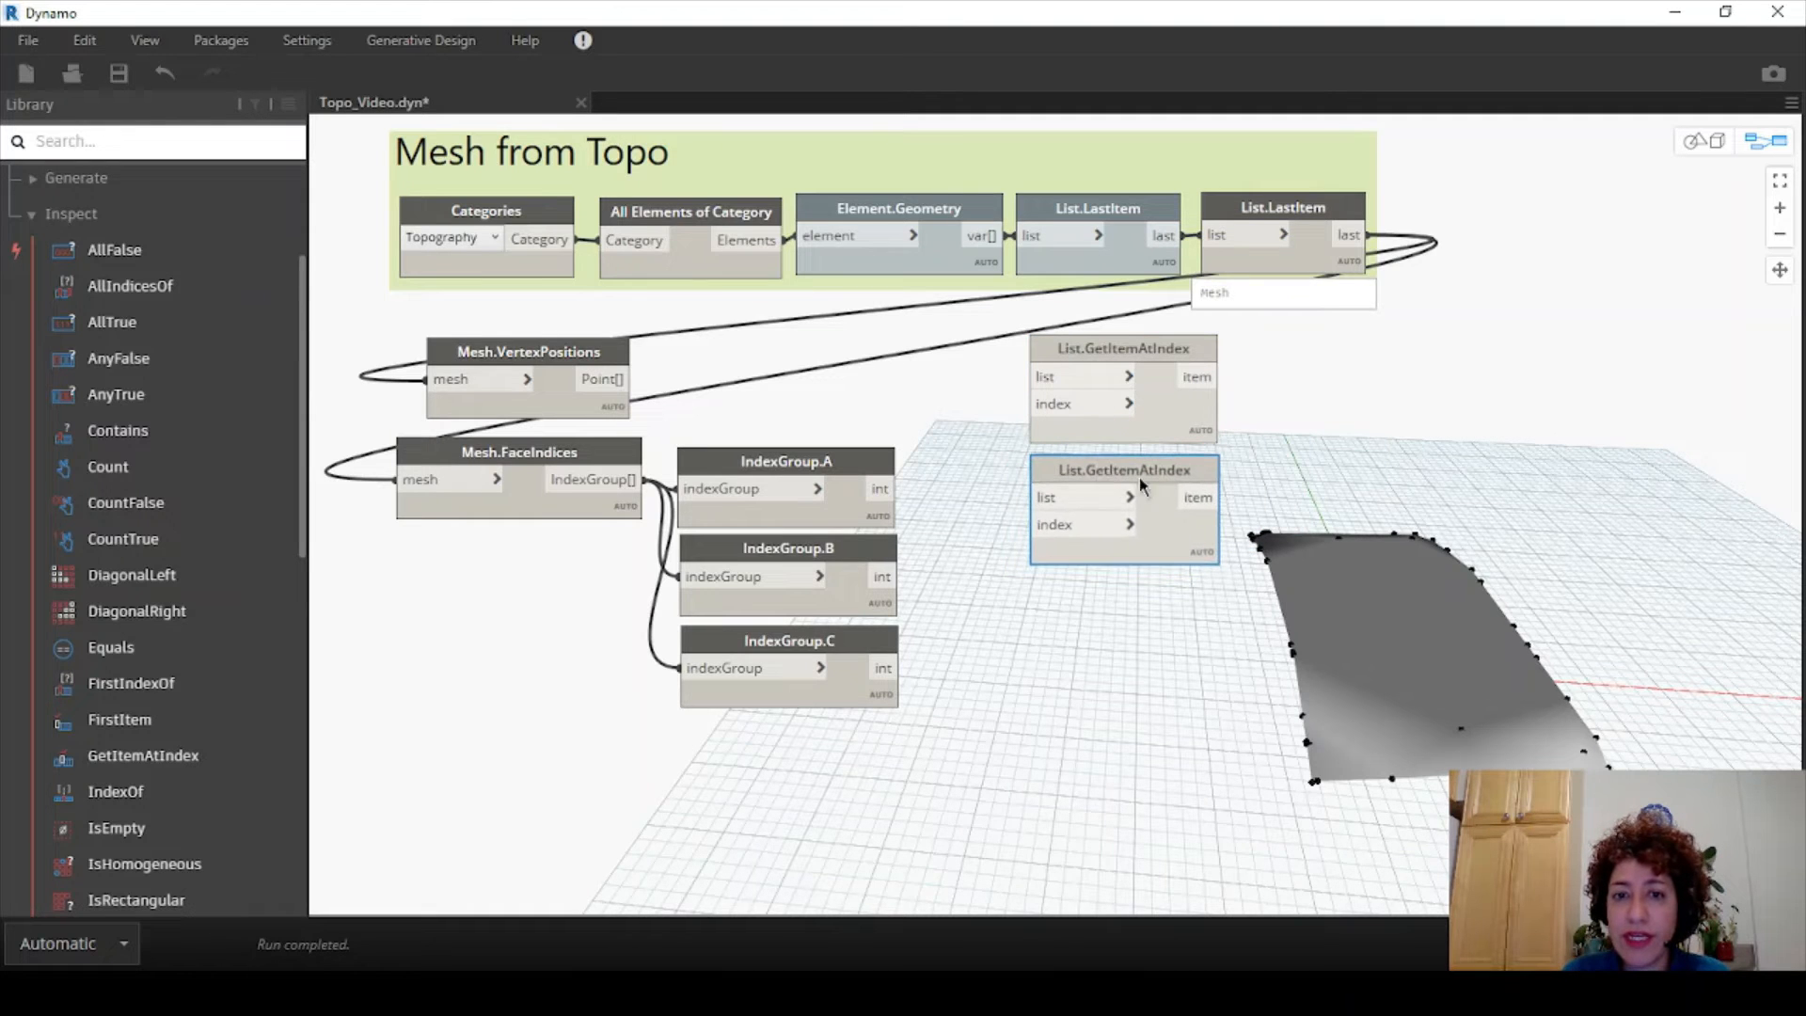
key(ctrl+v)
drag(1311, 380, 1095, 590)
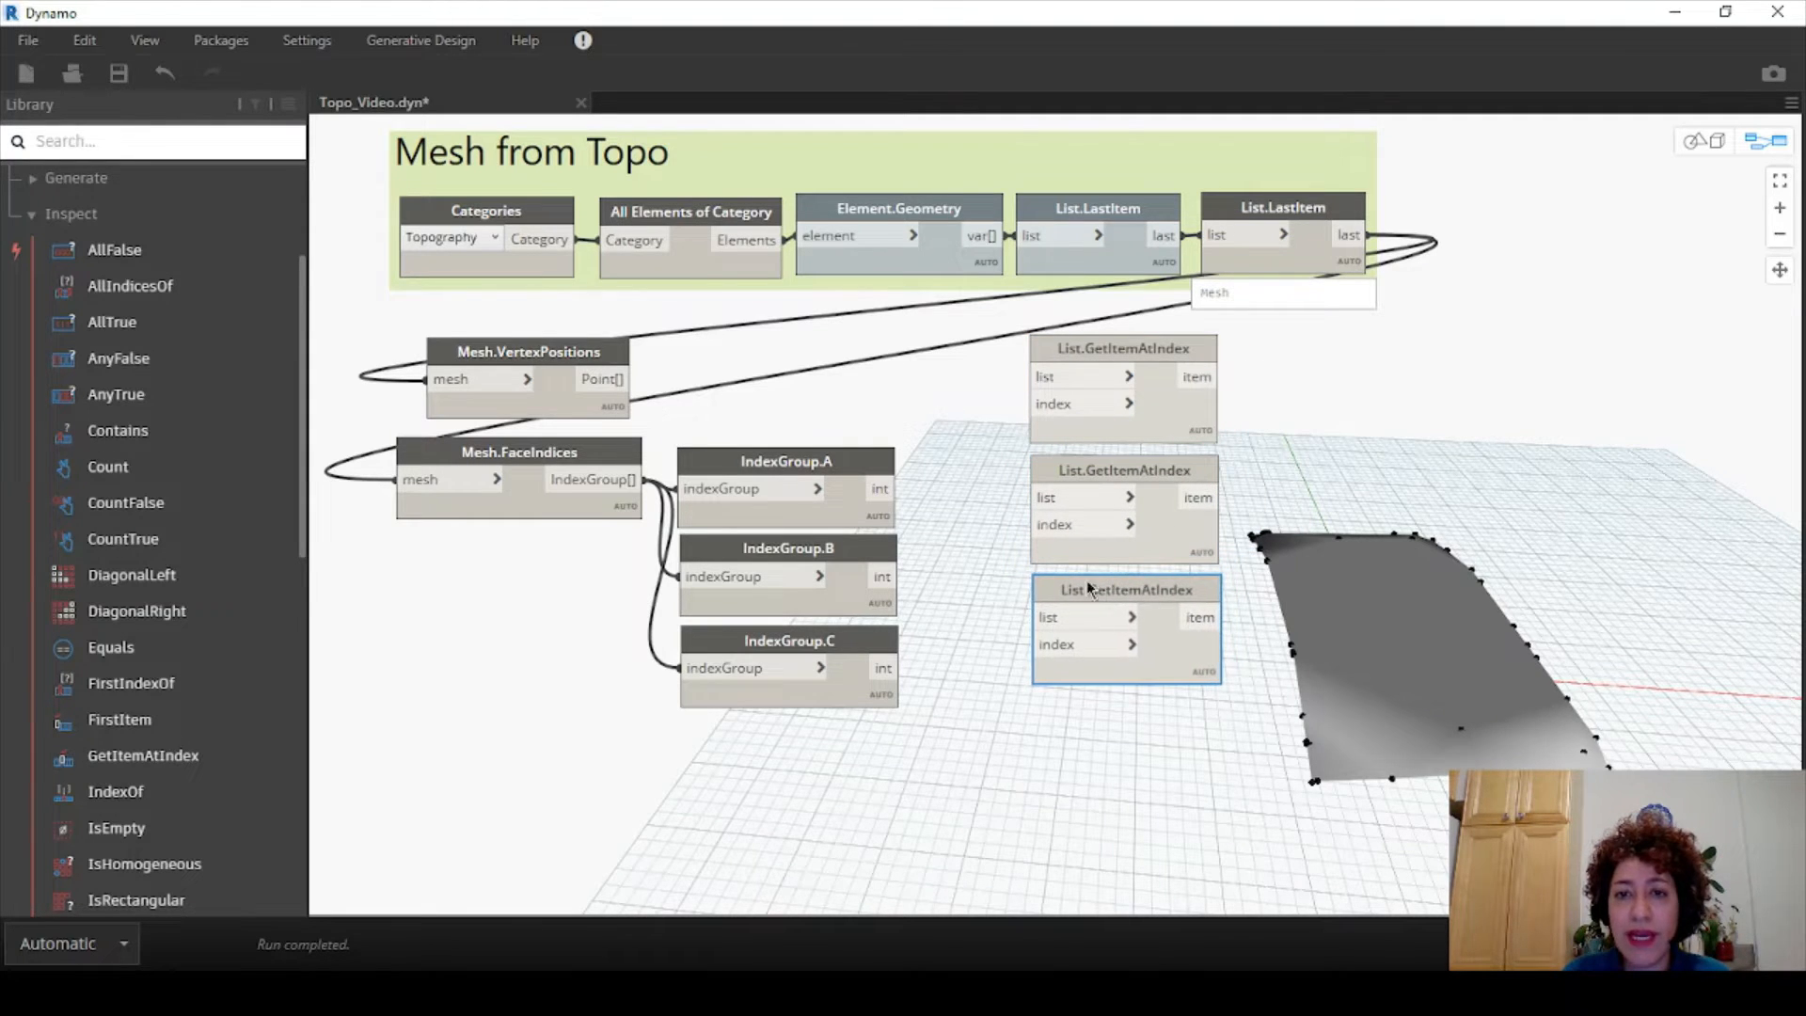
- Feed the vertex points into the GetItemAtIndex list inputs
click(1032, 376)
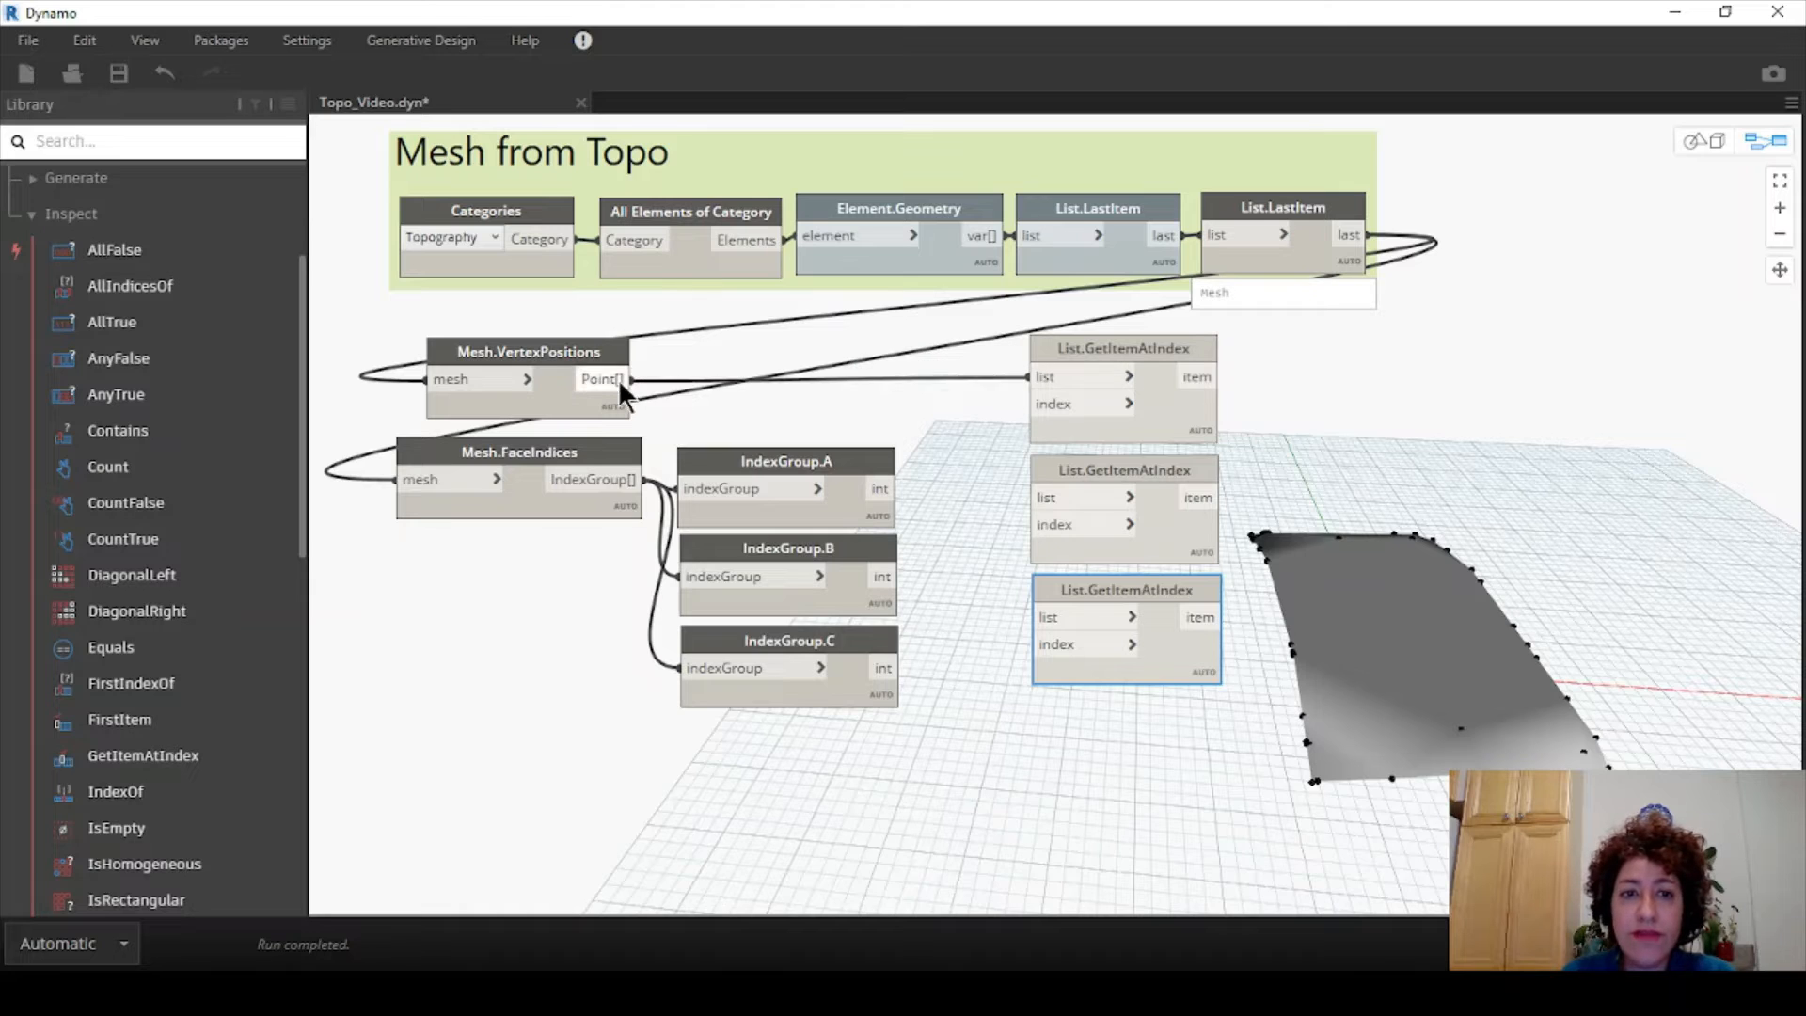
click(628, 378)
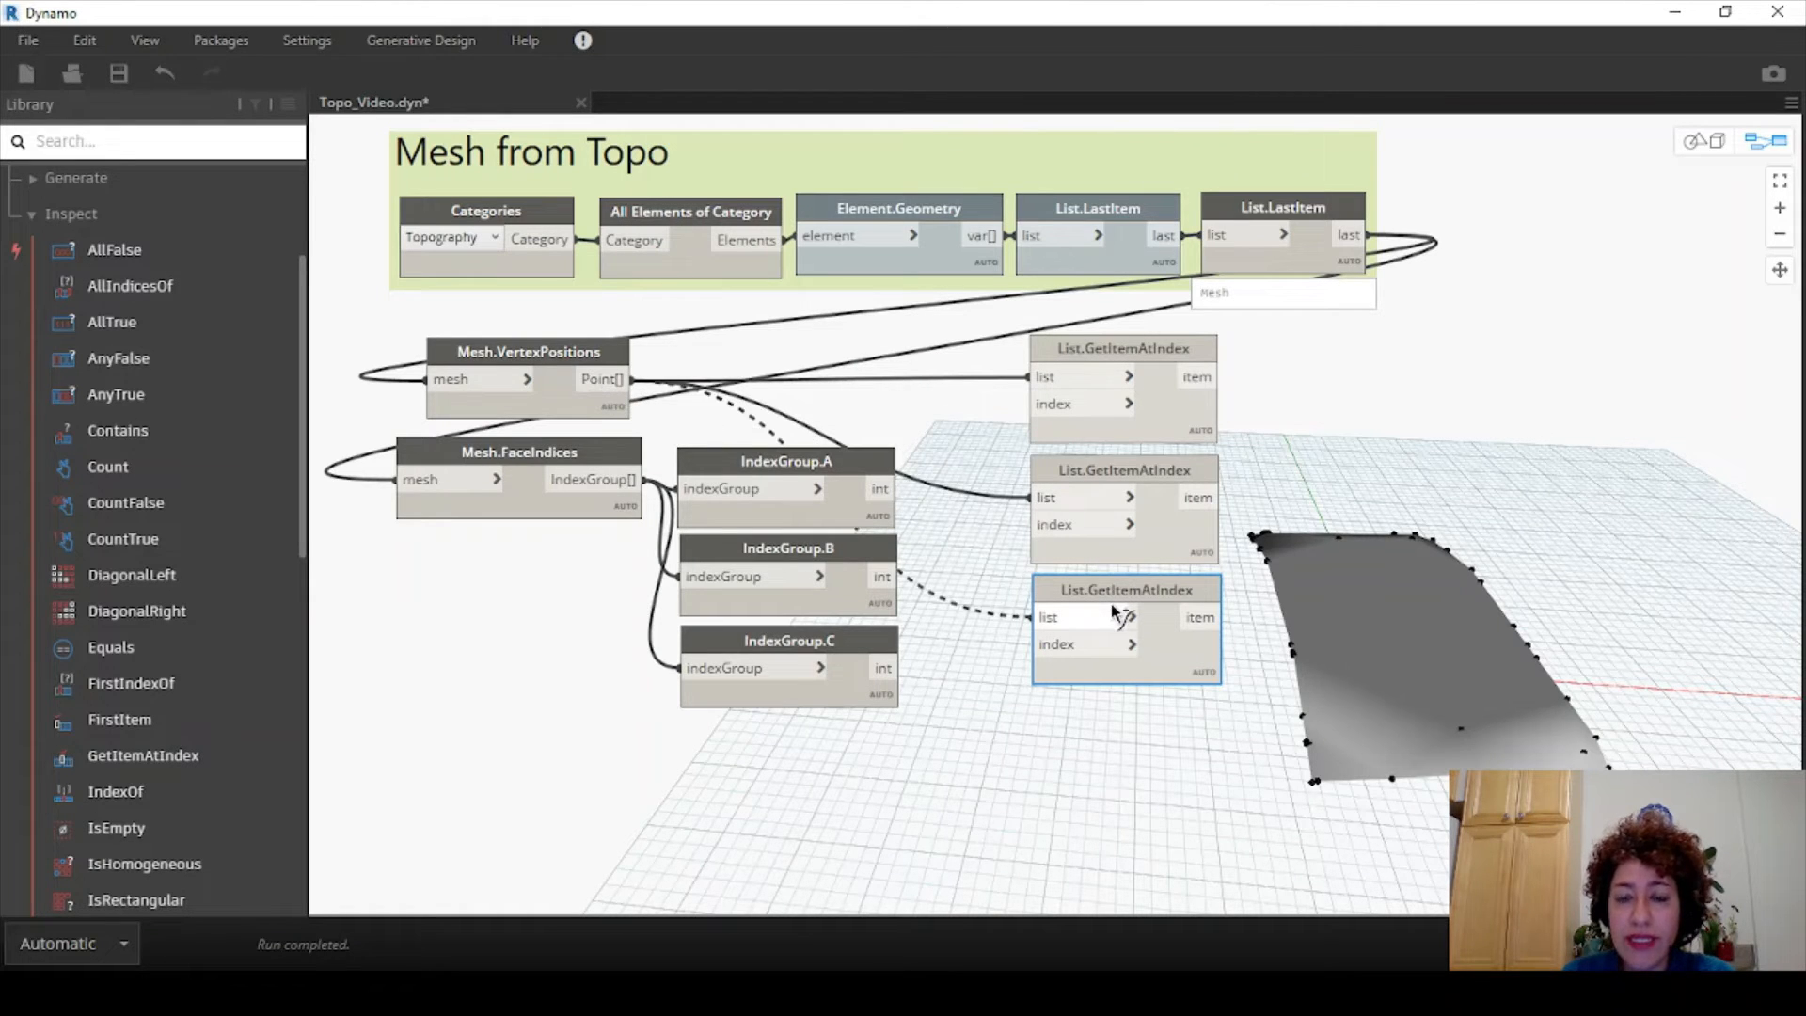
click(1041, 617)
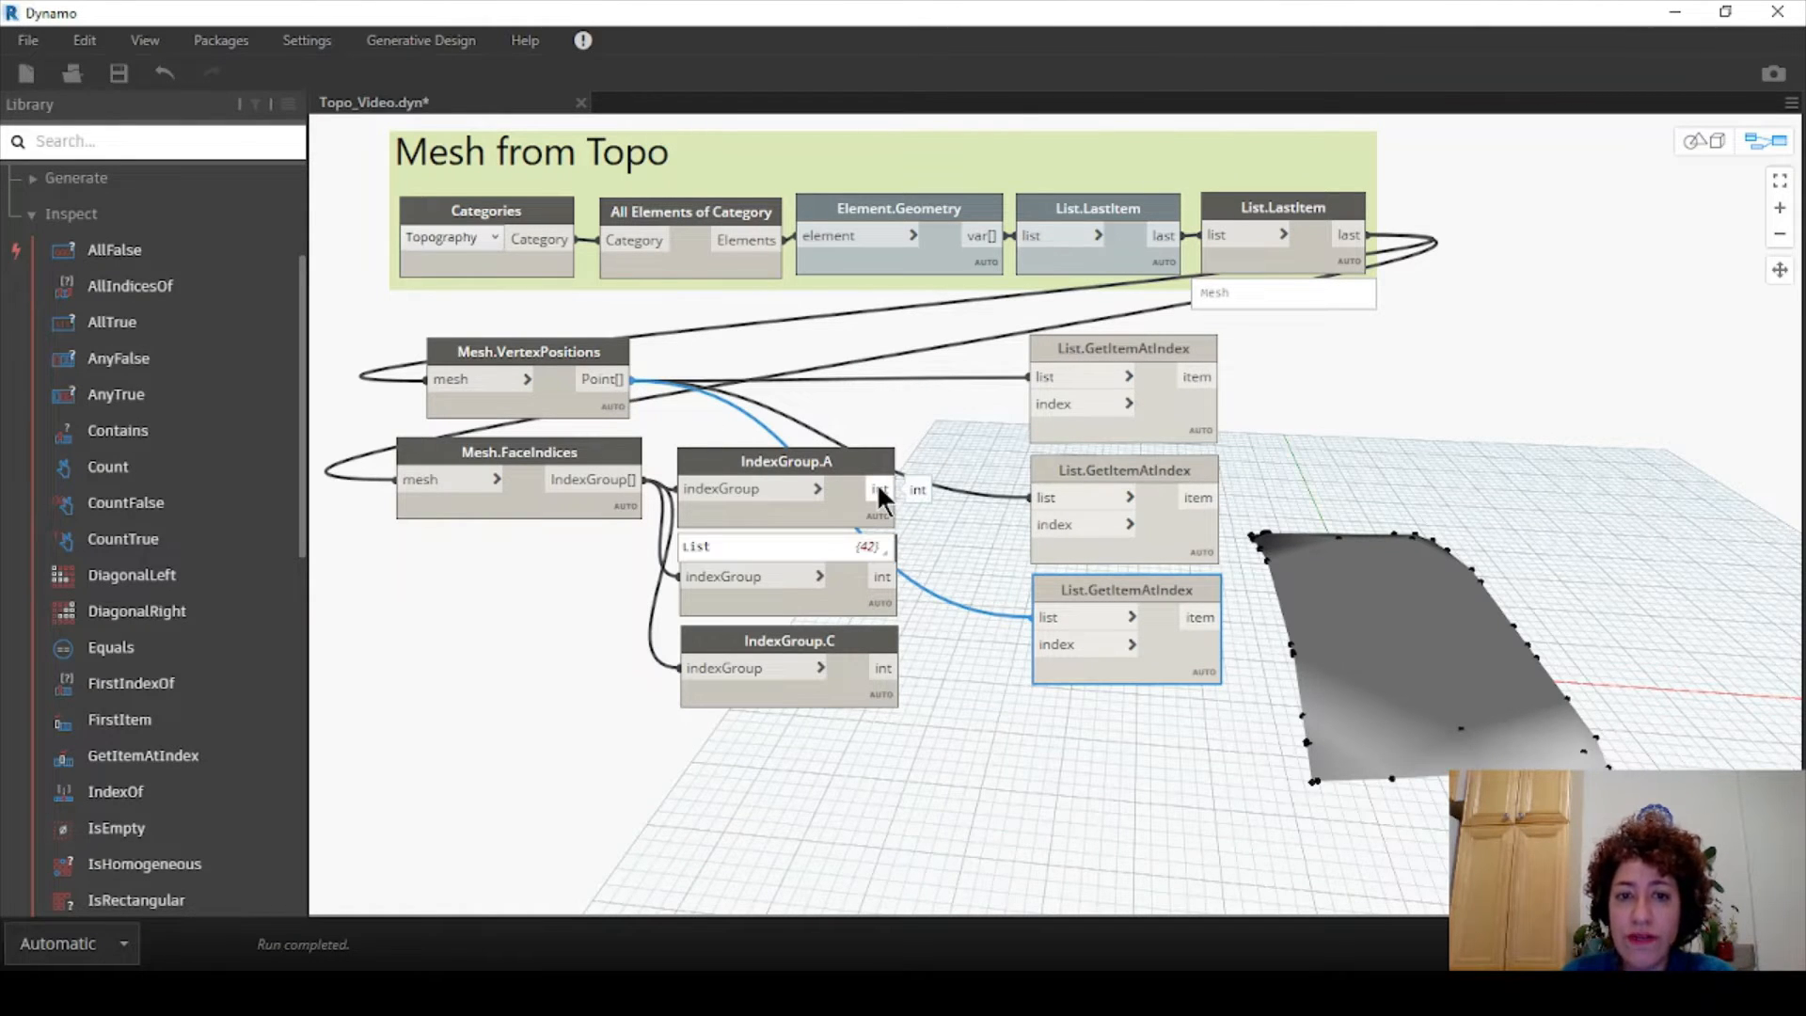
mouse_move(873, 542)
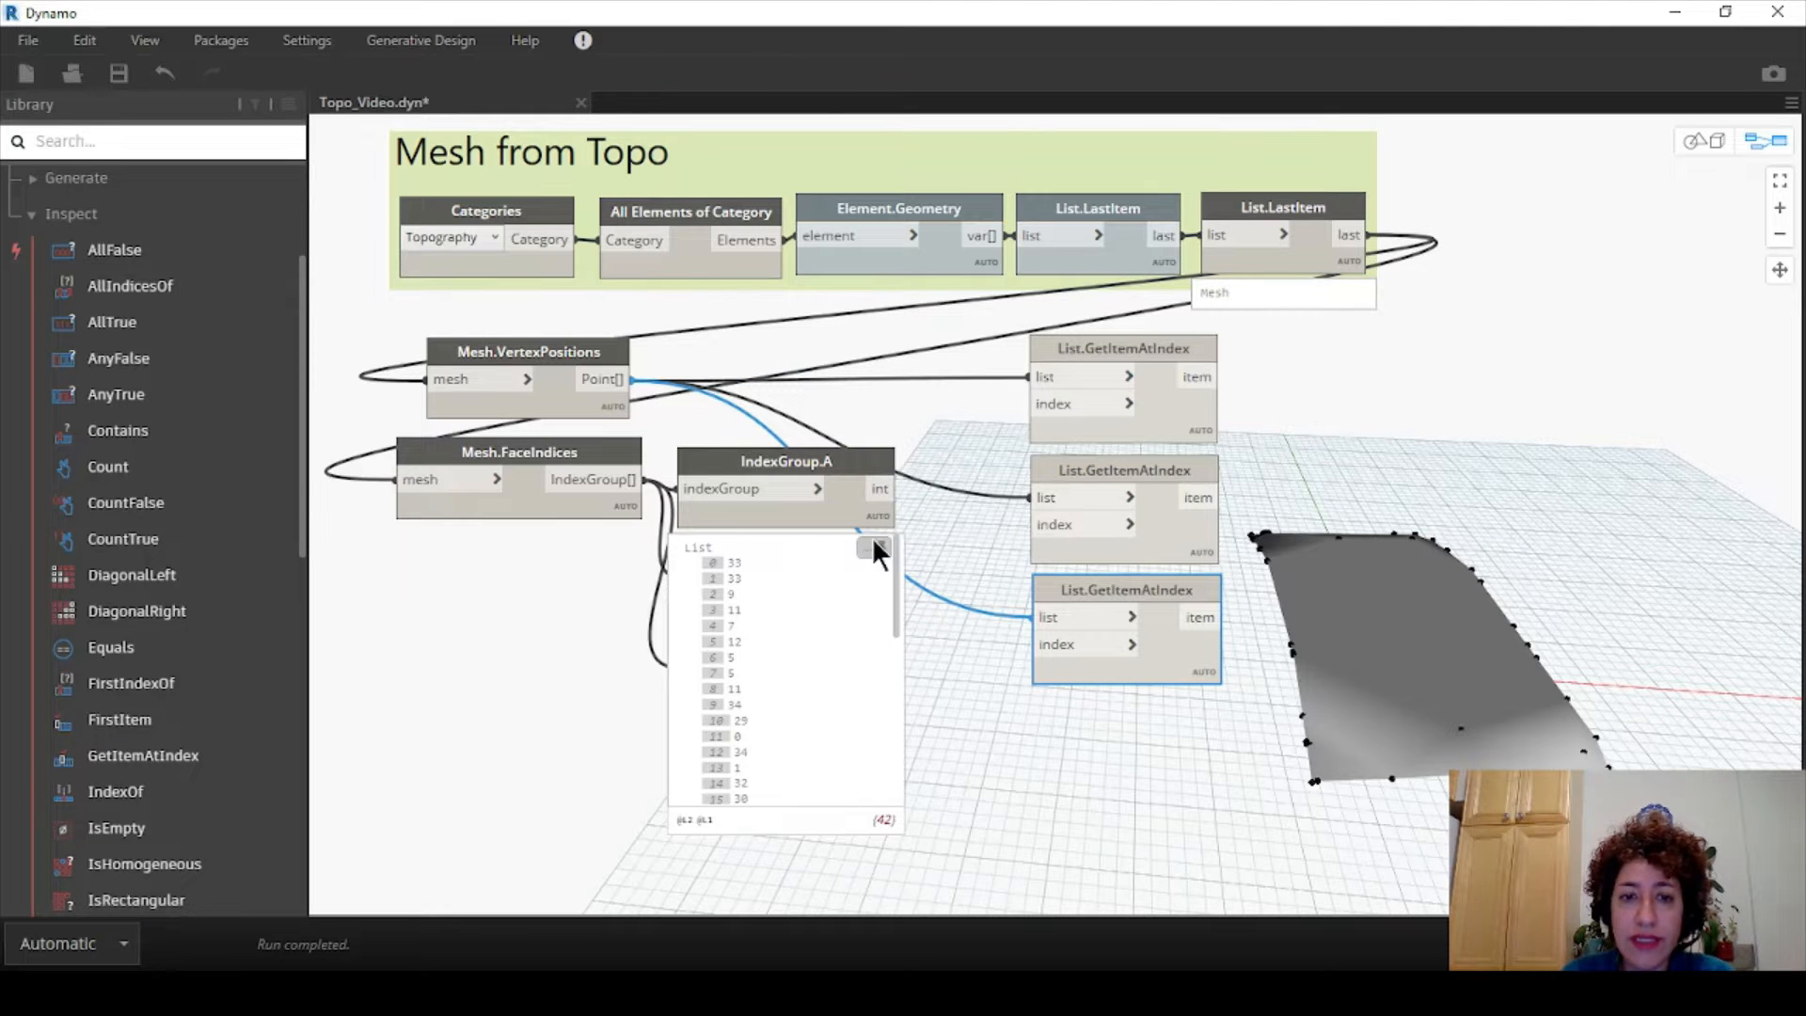
- Wire IndexGroup.A, B and C outputs into the first, second and third GetItemAtIndex index inputs
click(898, 489)
click(1028, 403)
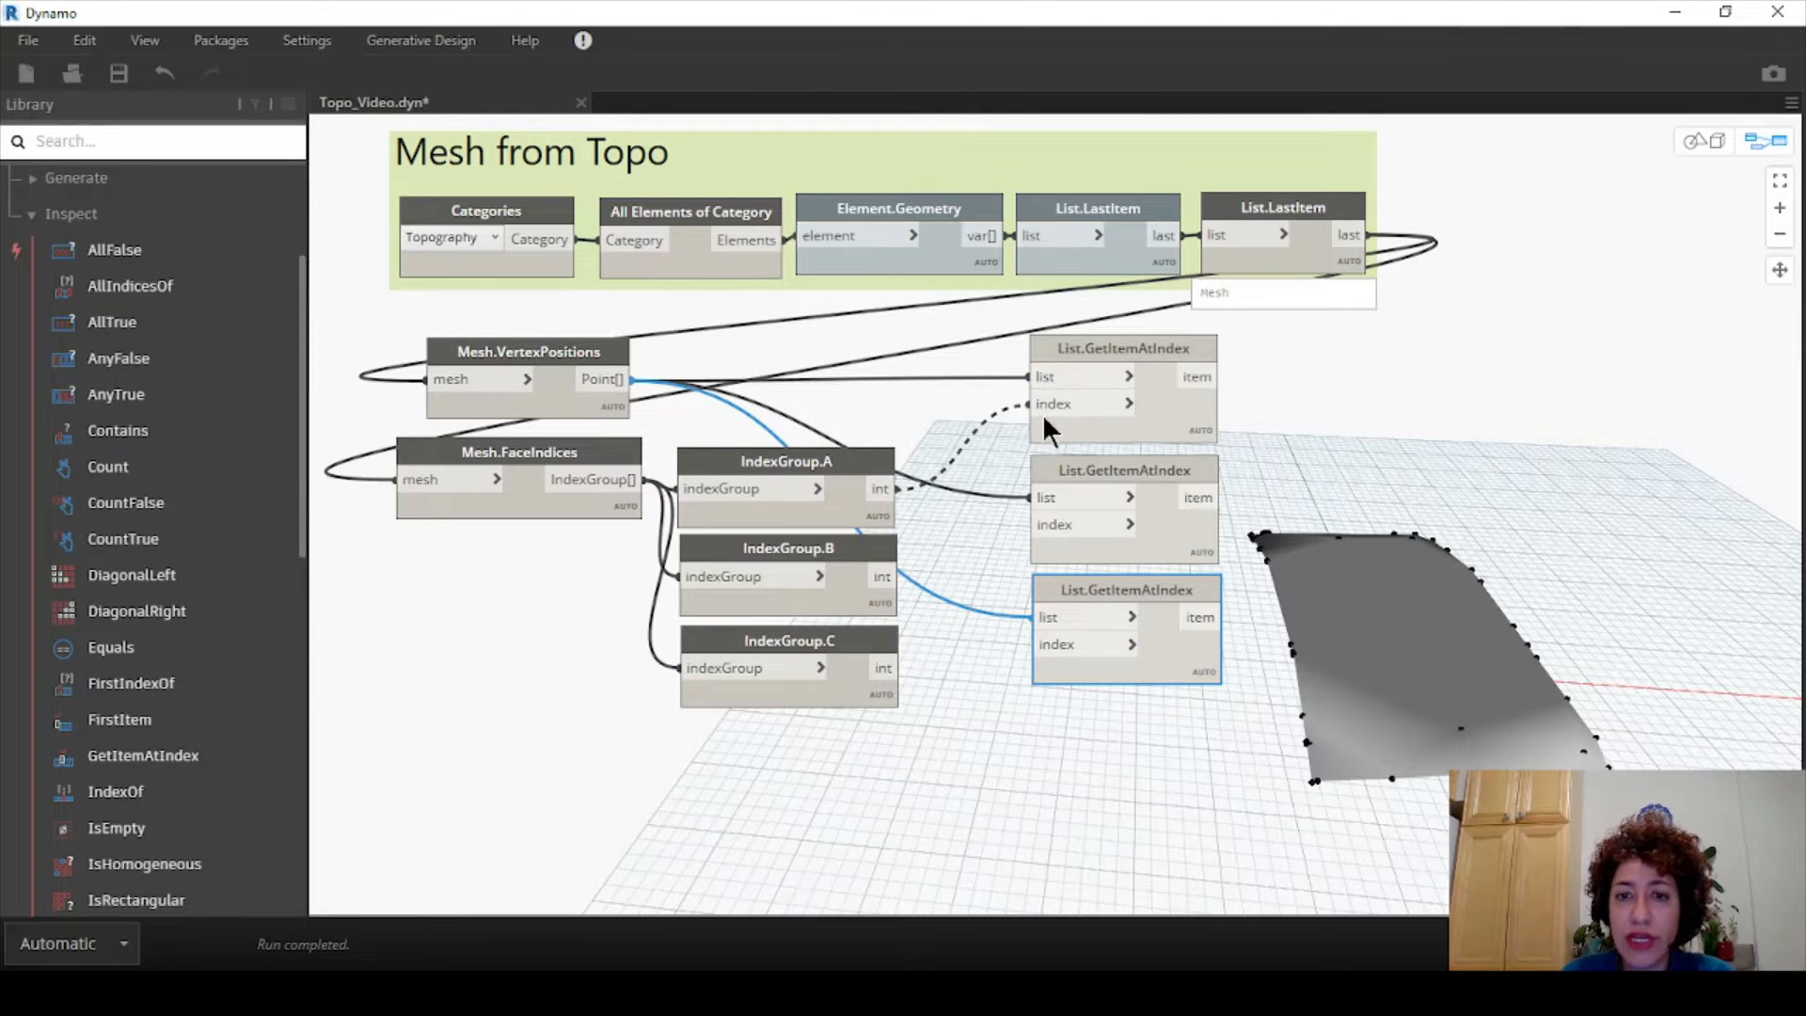
click(900, 576)
click(1028, 524)
click(887, 670)
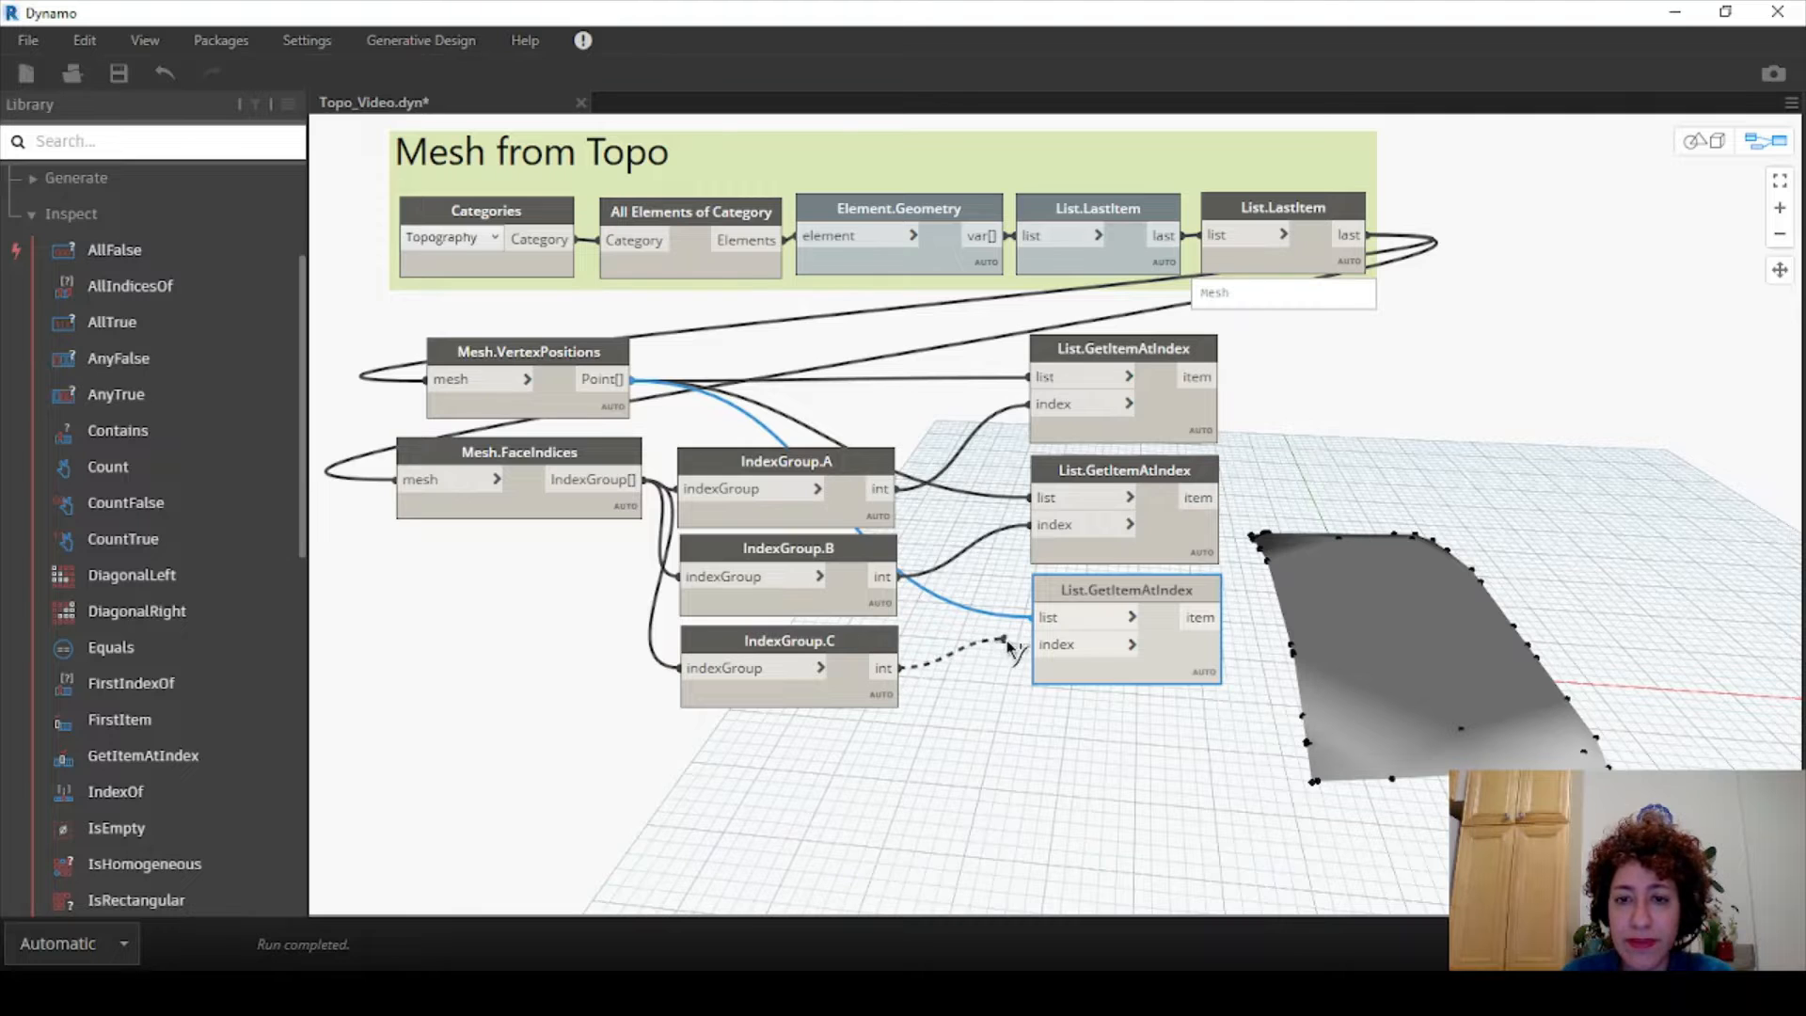
click(1034, 645)
middle_drag(1052, 706, 1017, 711)
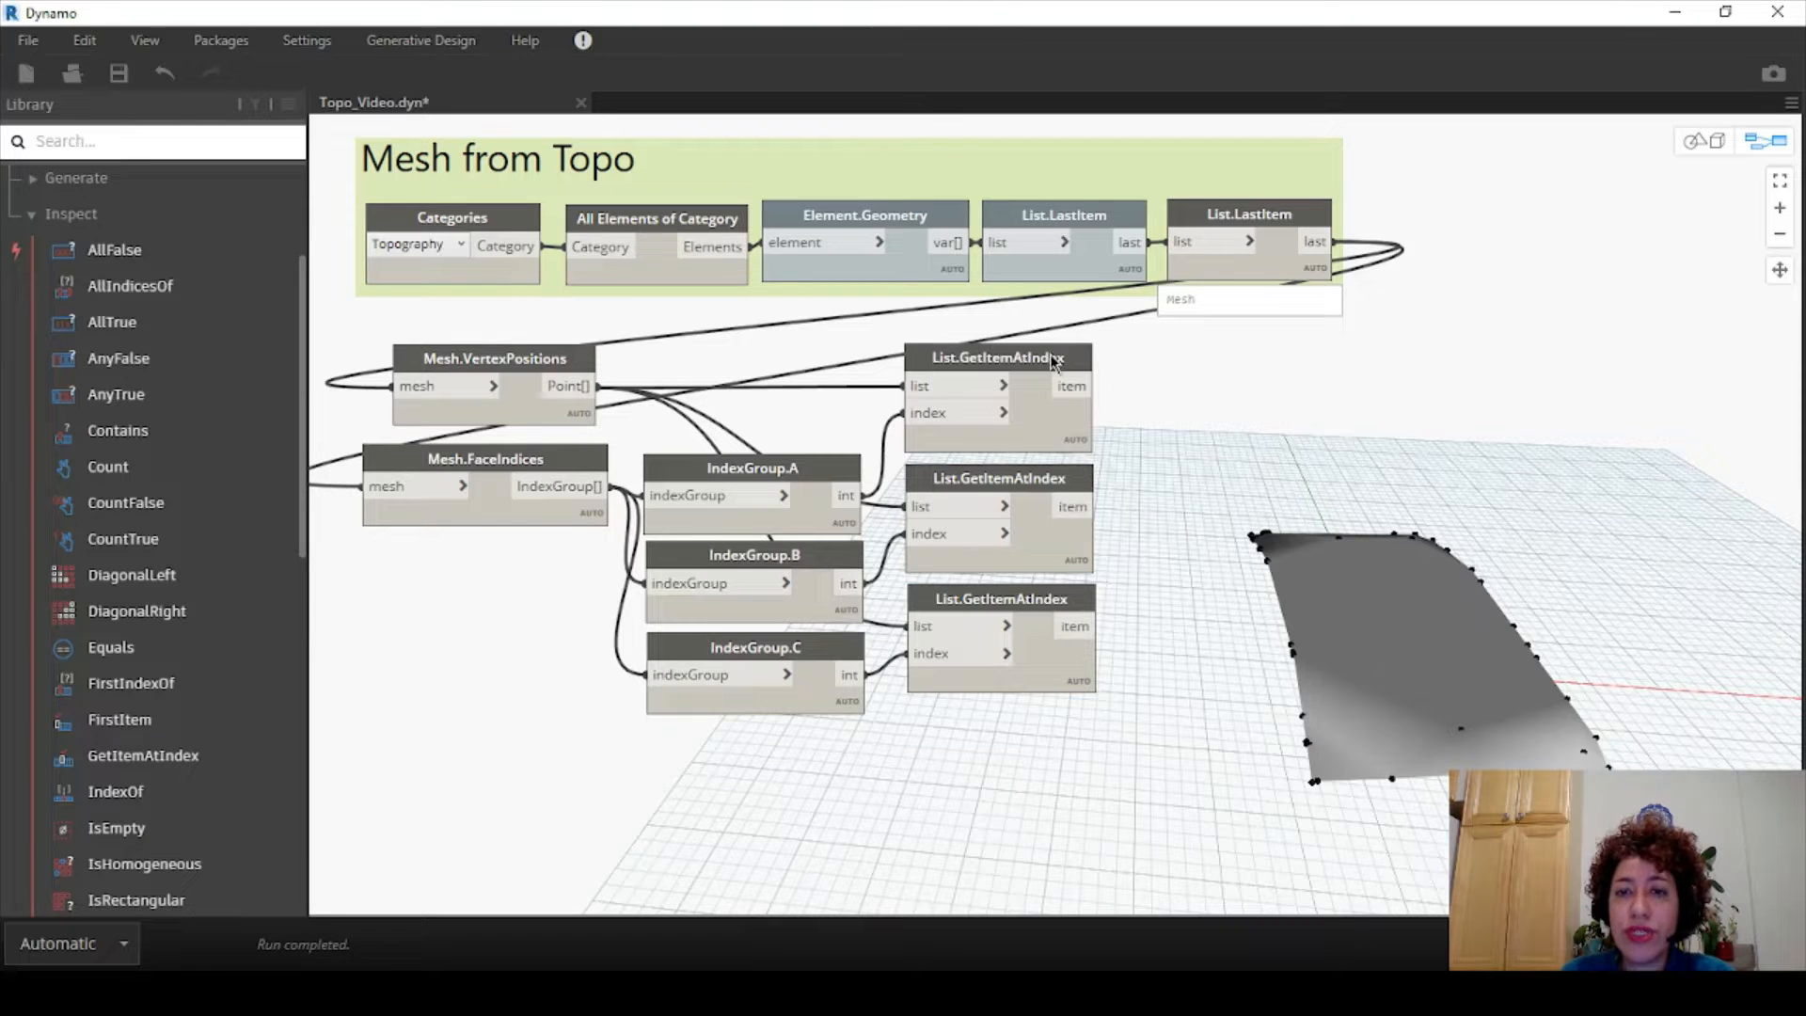
- Add a List Create node with item0–item2 and wire the three GetItemAtIndex outputs into it
right_click(1174, 361)
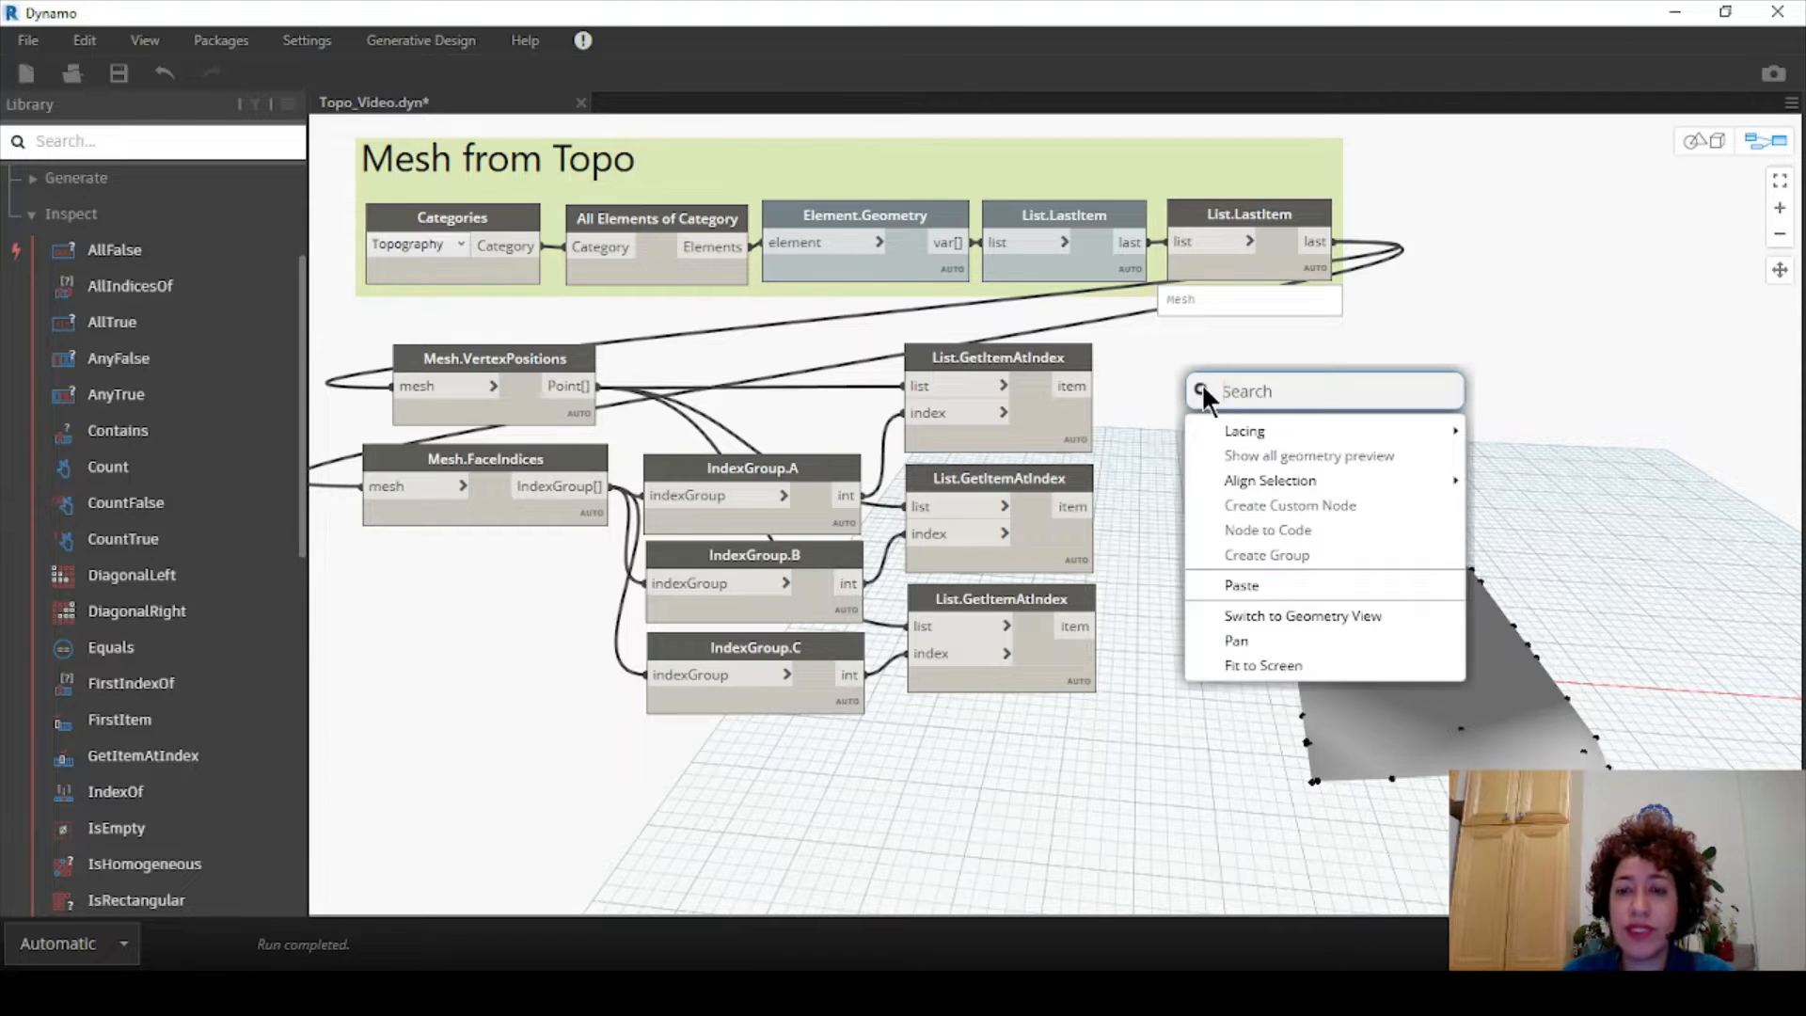
text(list)
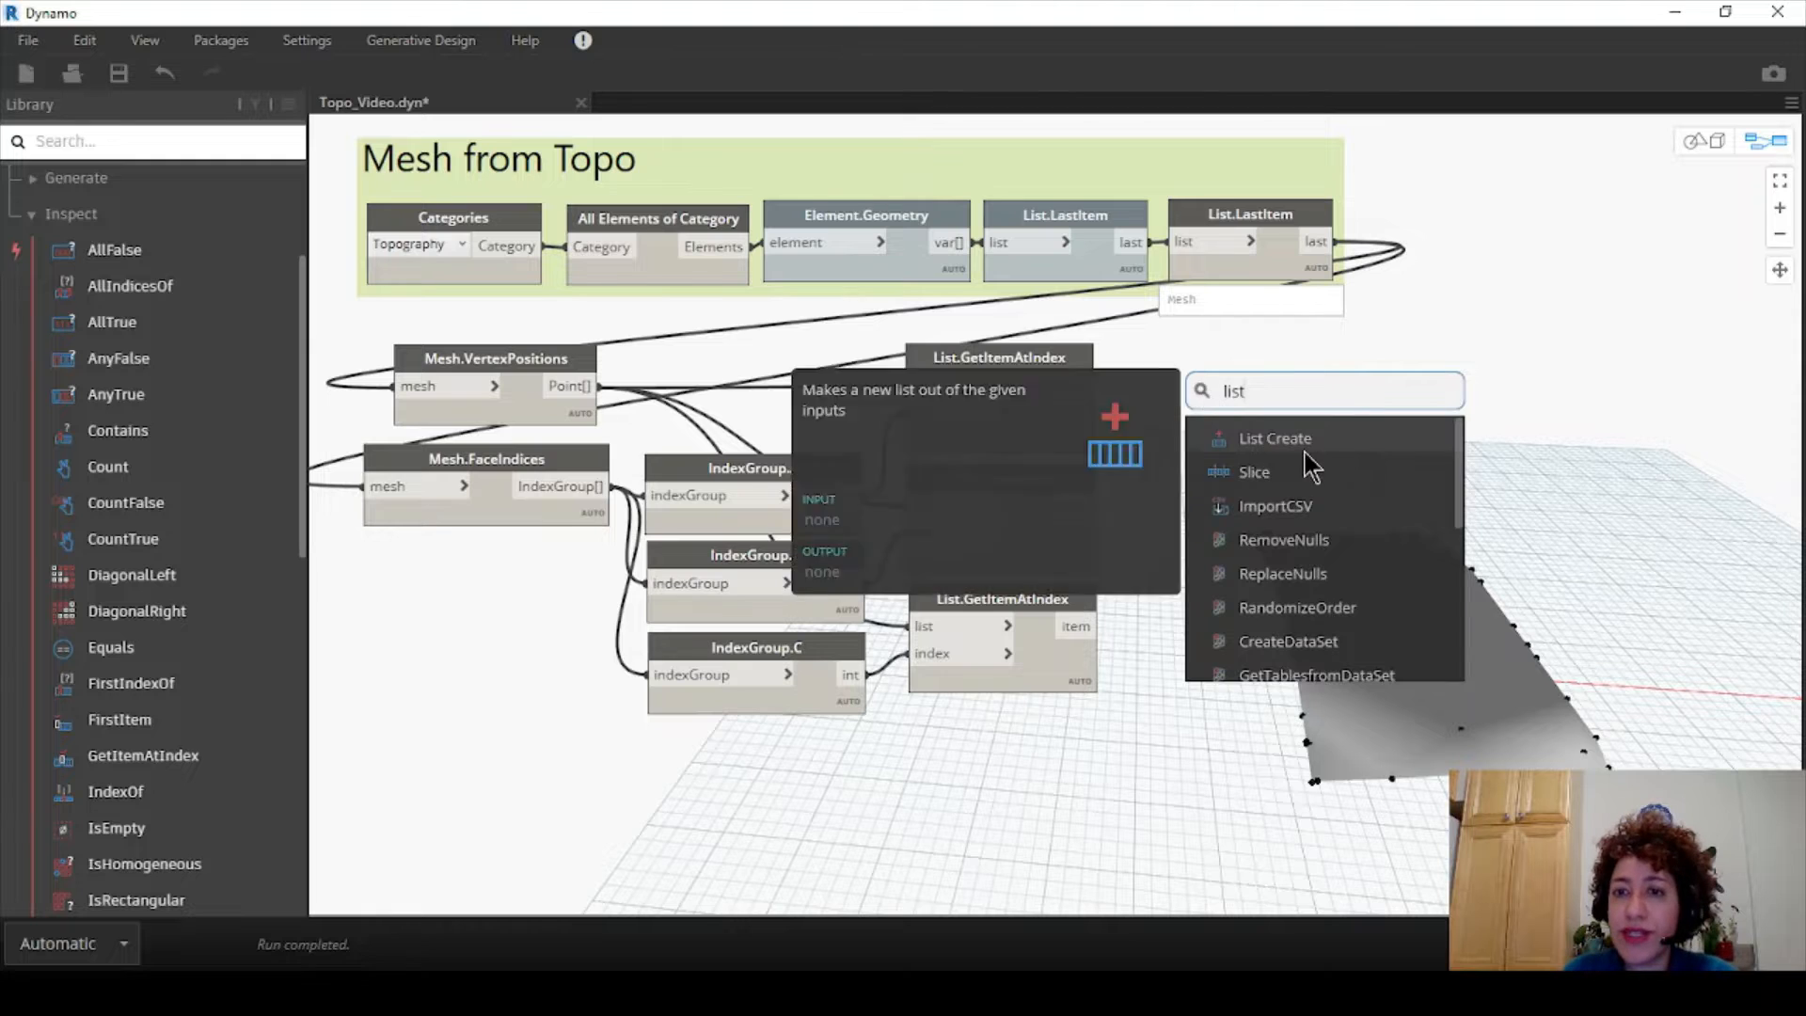
click(1303, 441)
drag(1306, 442, 1155, 398)
click(1206, 399)
click(1206, 399)
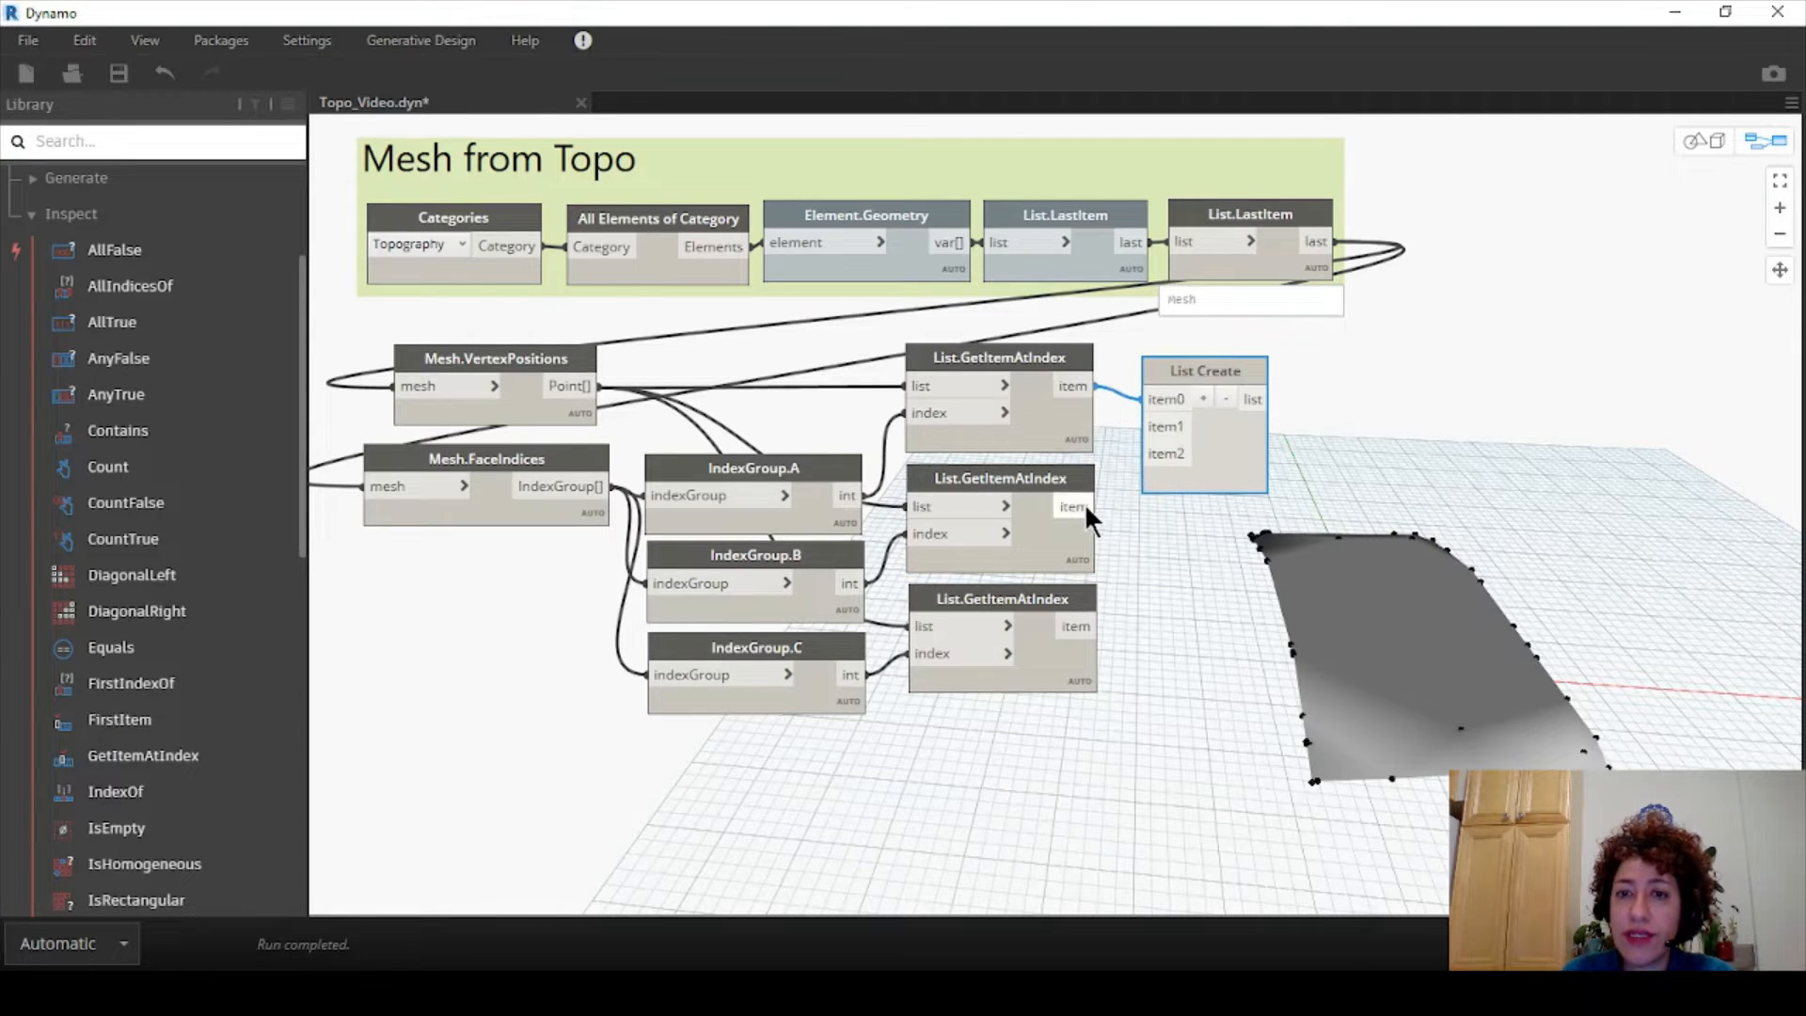
drag(1086, 508, 1143, 425)
drag(1091, 623, 1164, 459)
drag(1205, 368, 1192, 412)
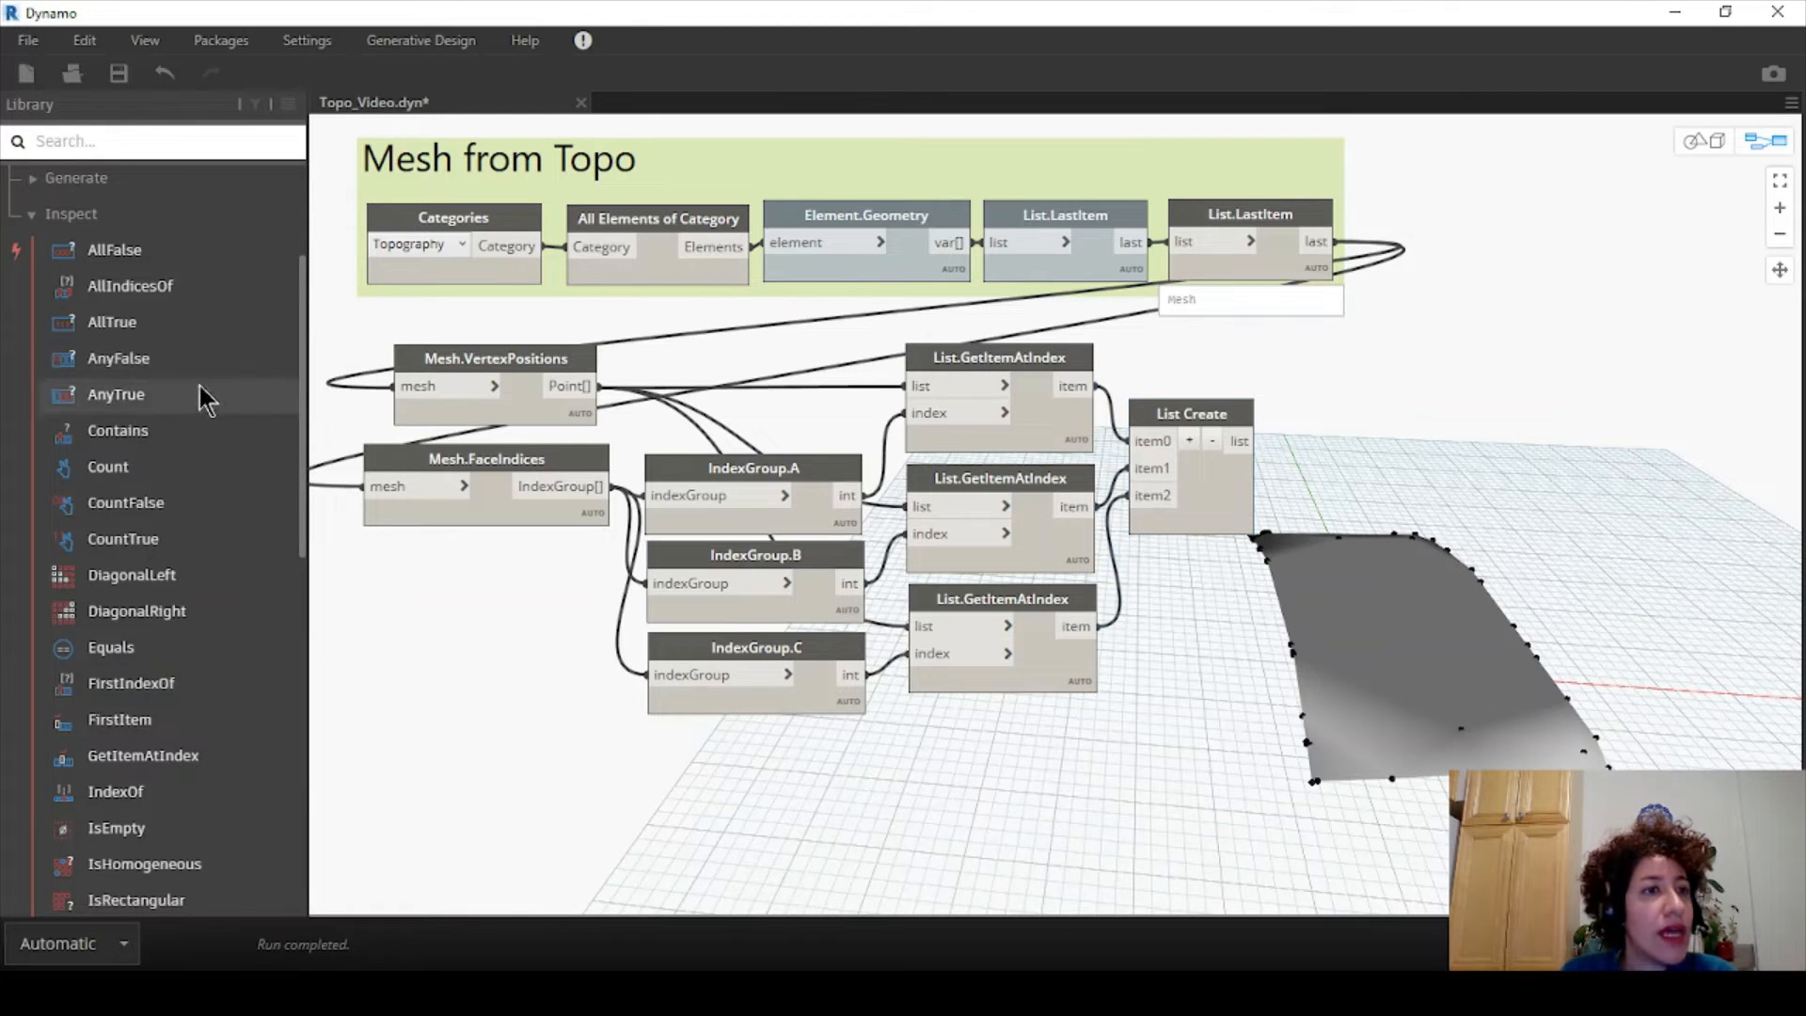
scroll(205, 400, up, 3)
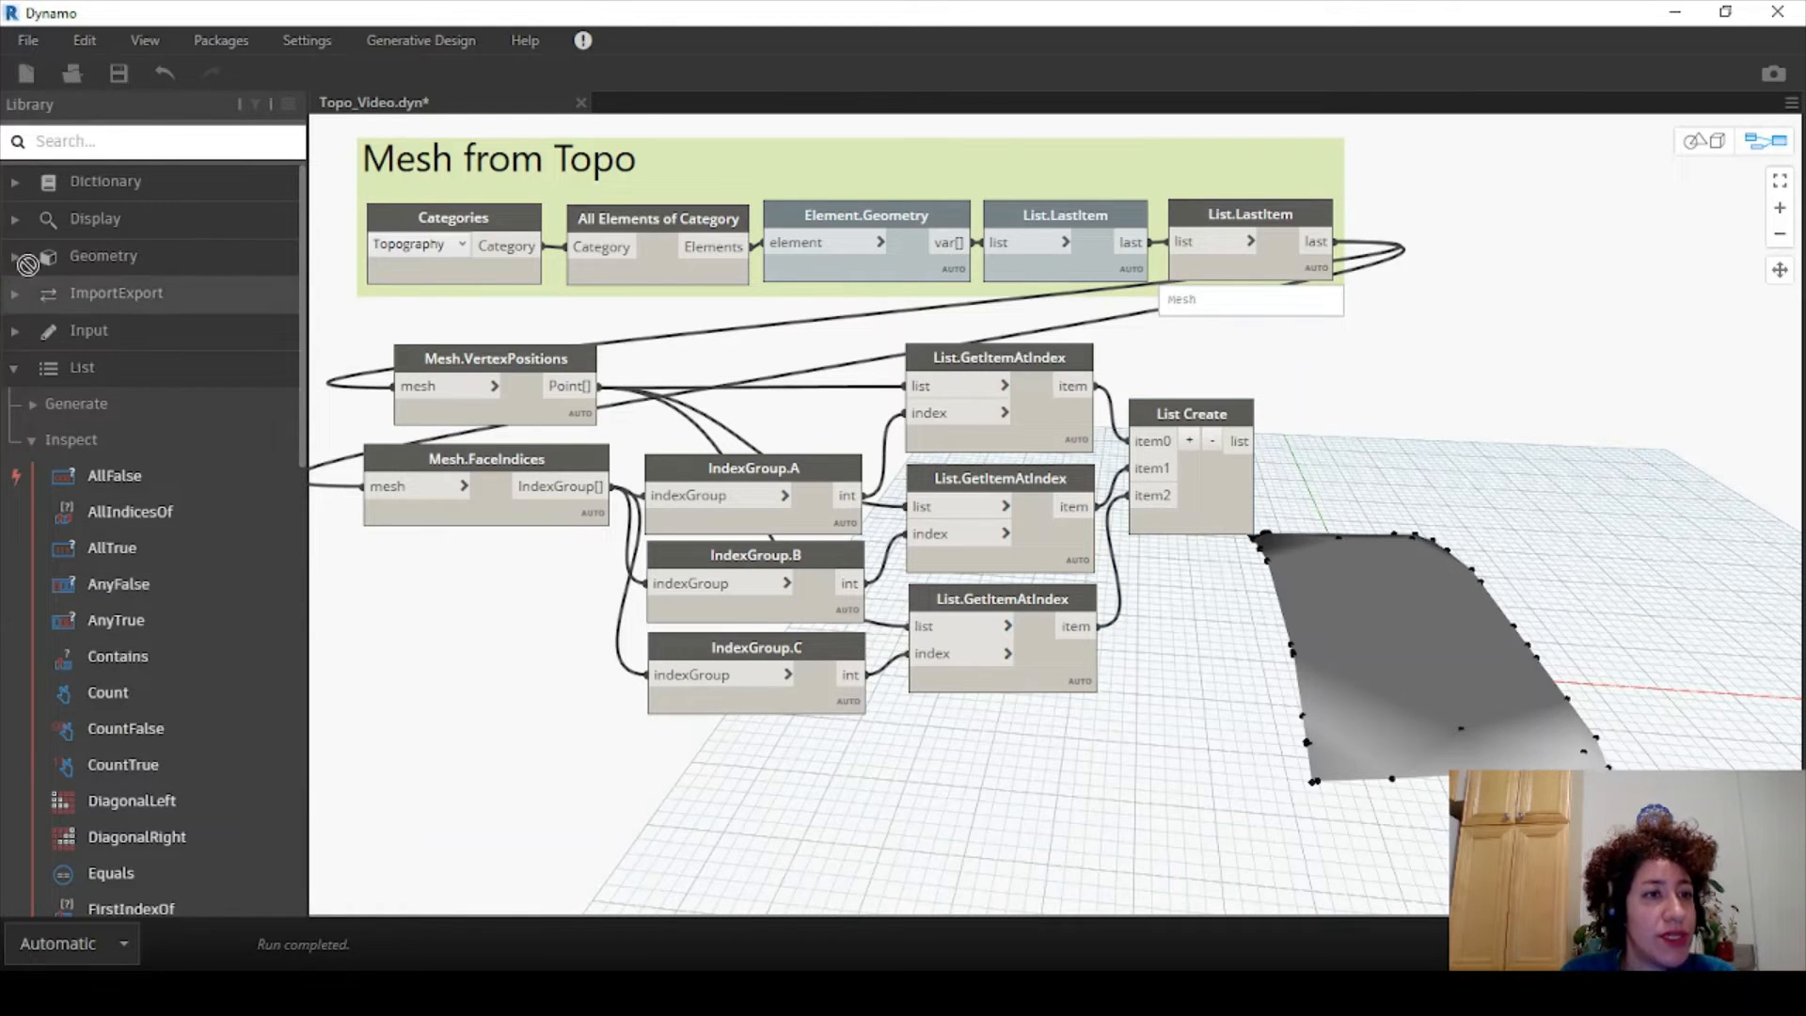
- Place Surface.ByPerimeterPoints from Geometry > Surfaces and feed it List Create's 126-point list
click(180, 269)
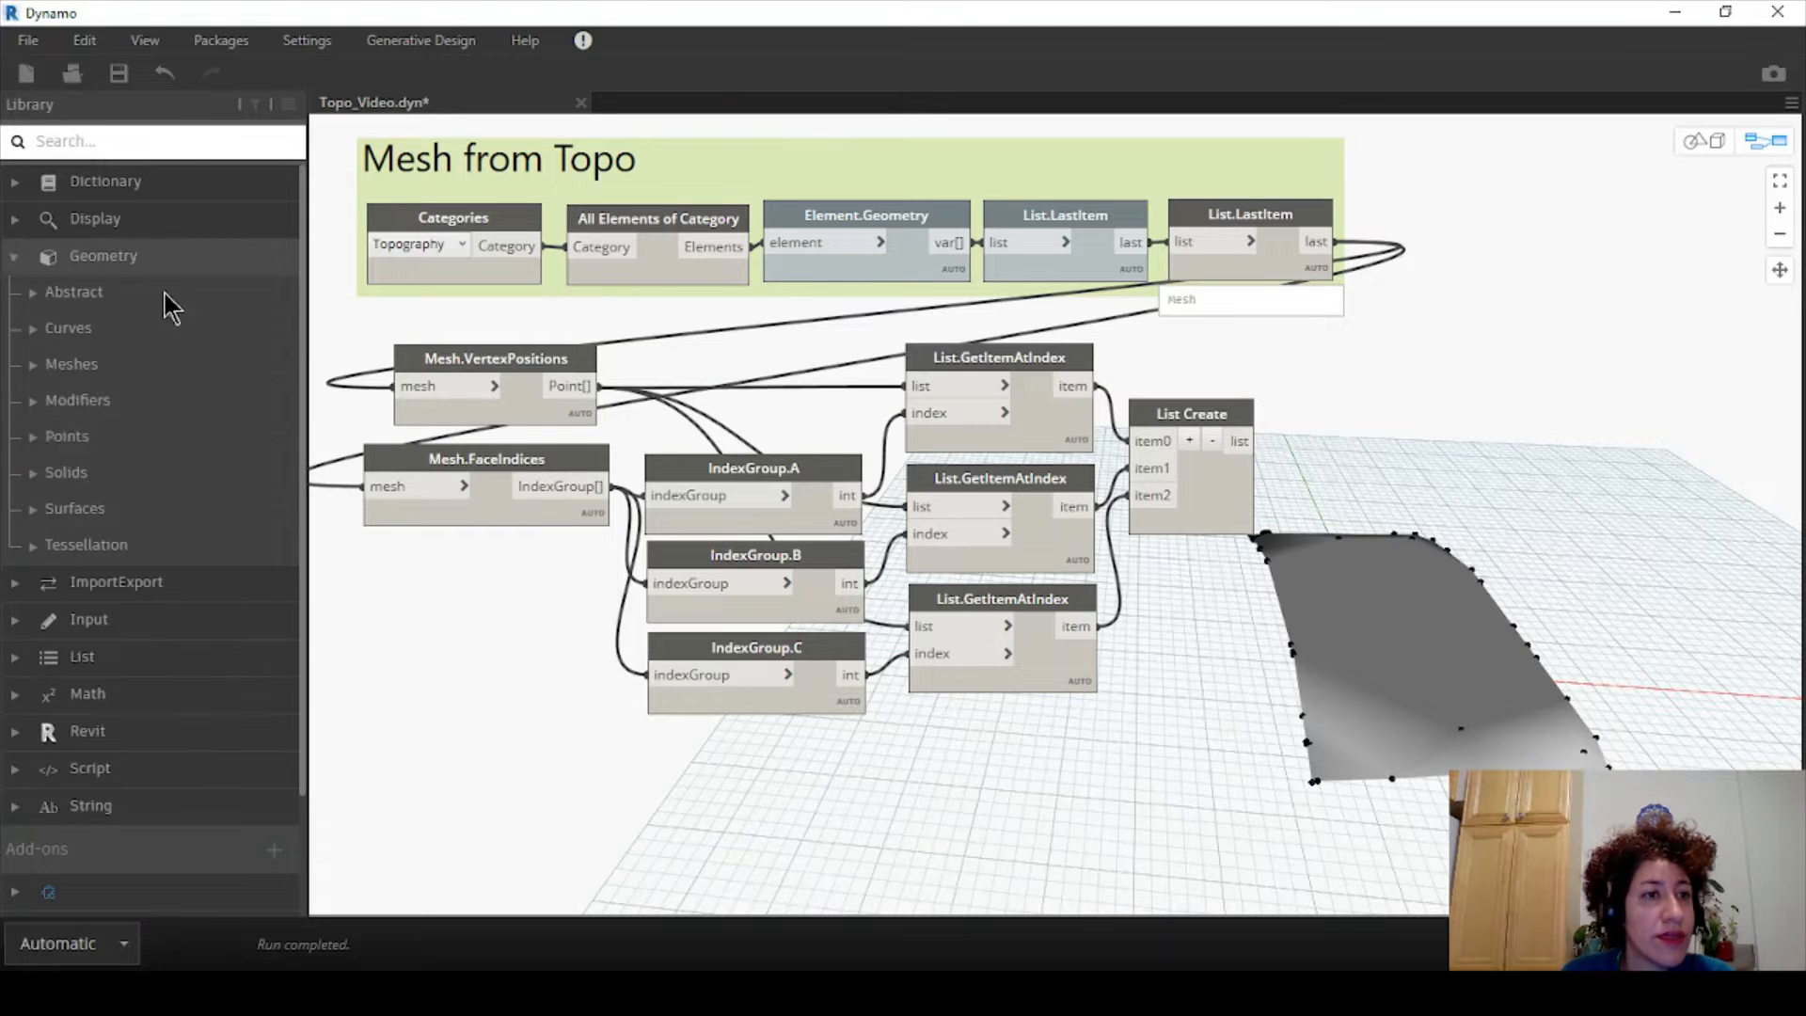
click(72, 508)
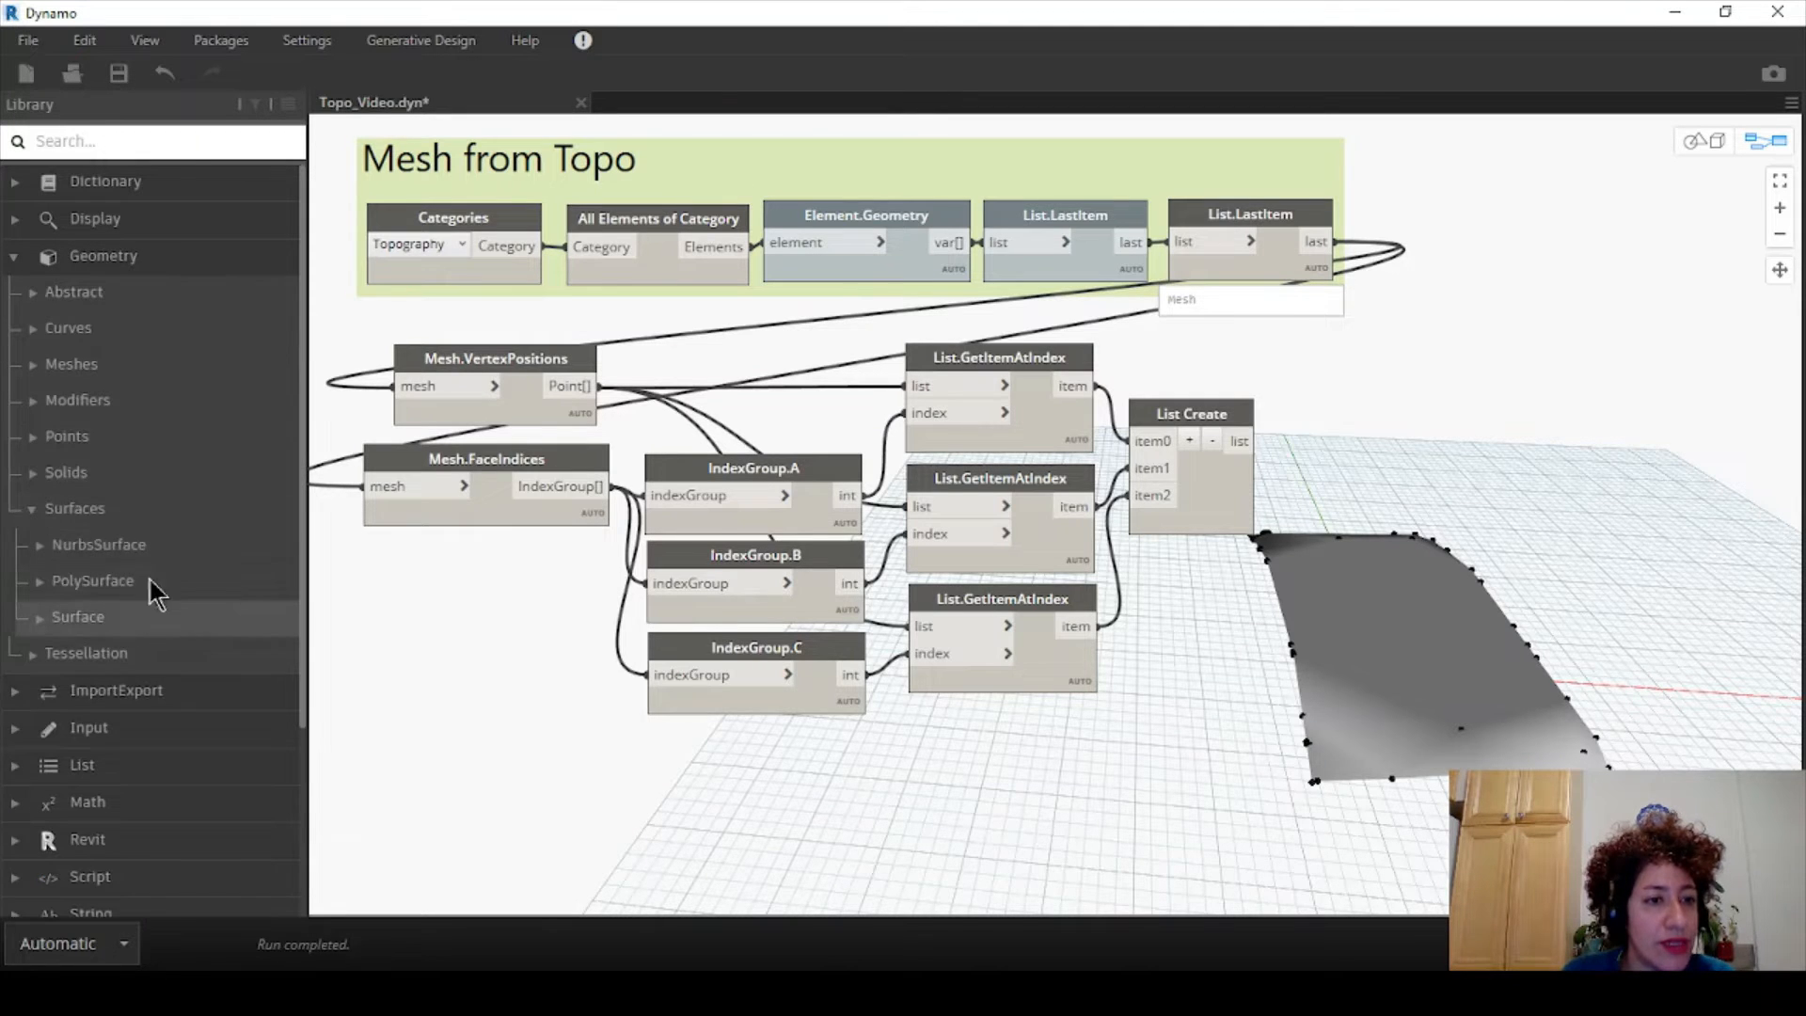
click(125, 624)
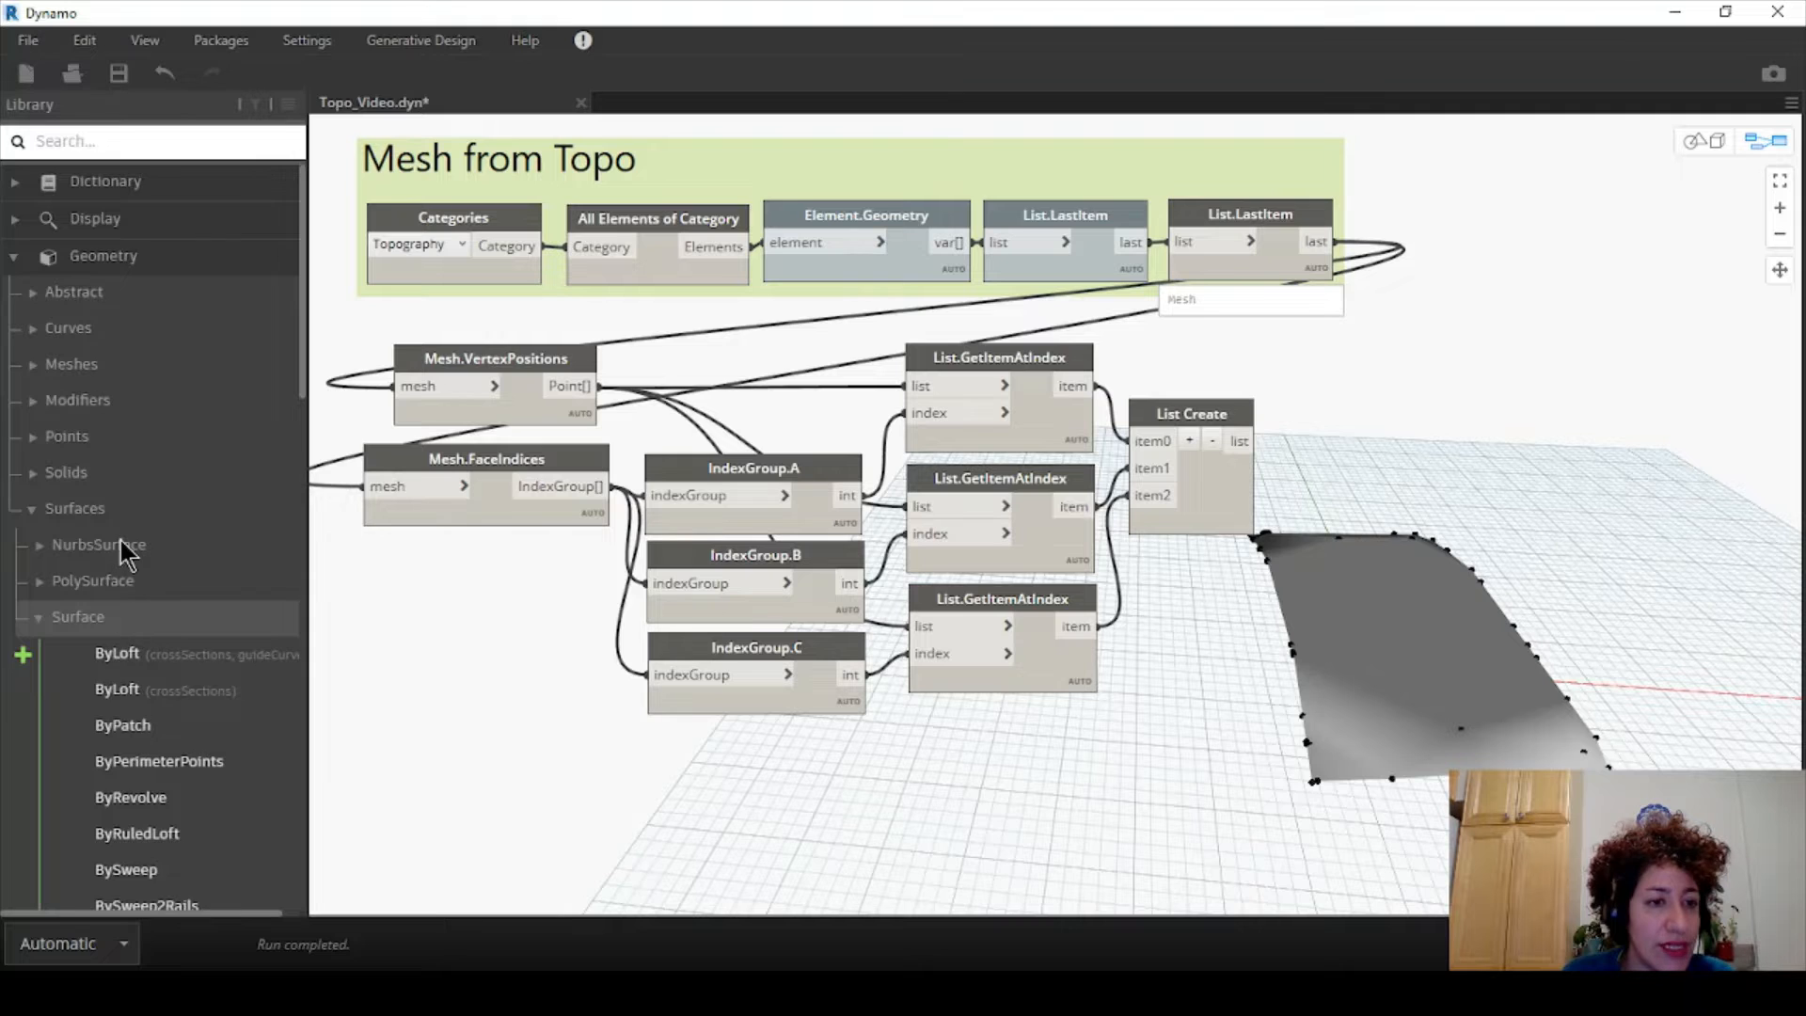
scroll(123, 546, down, 3)
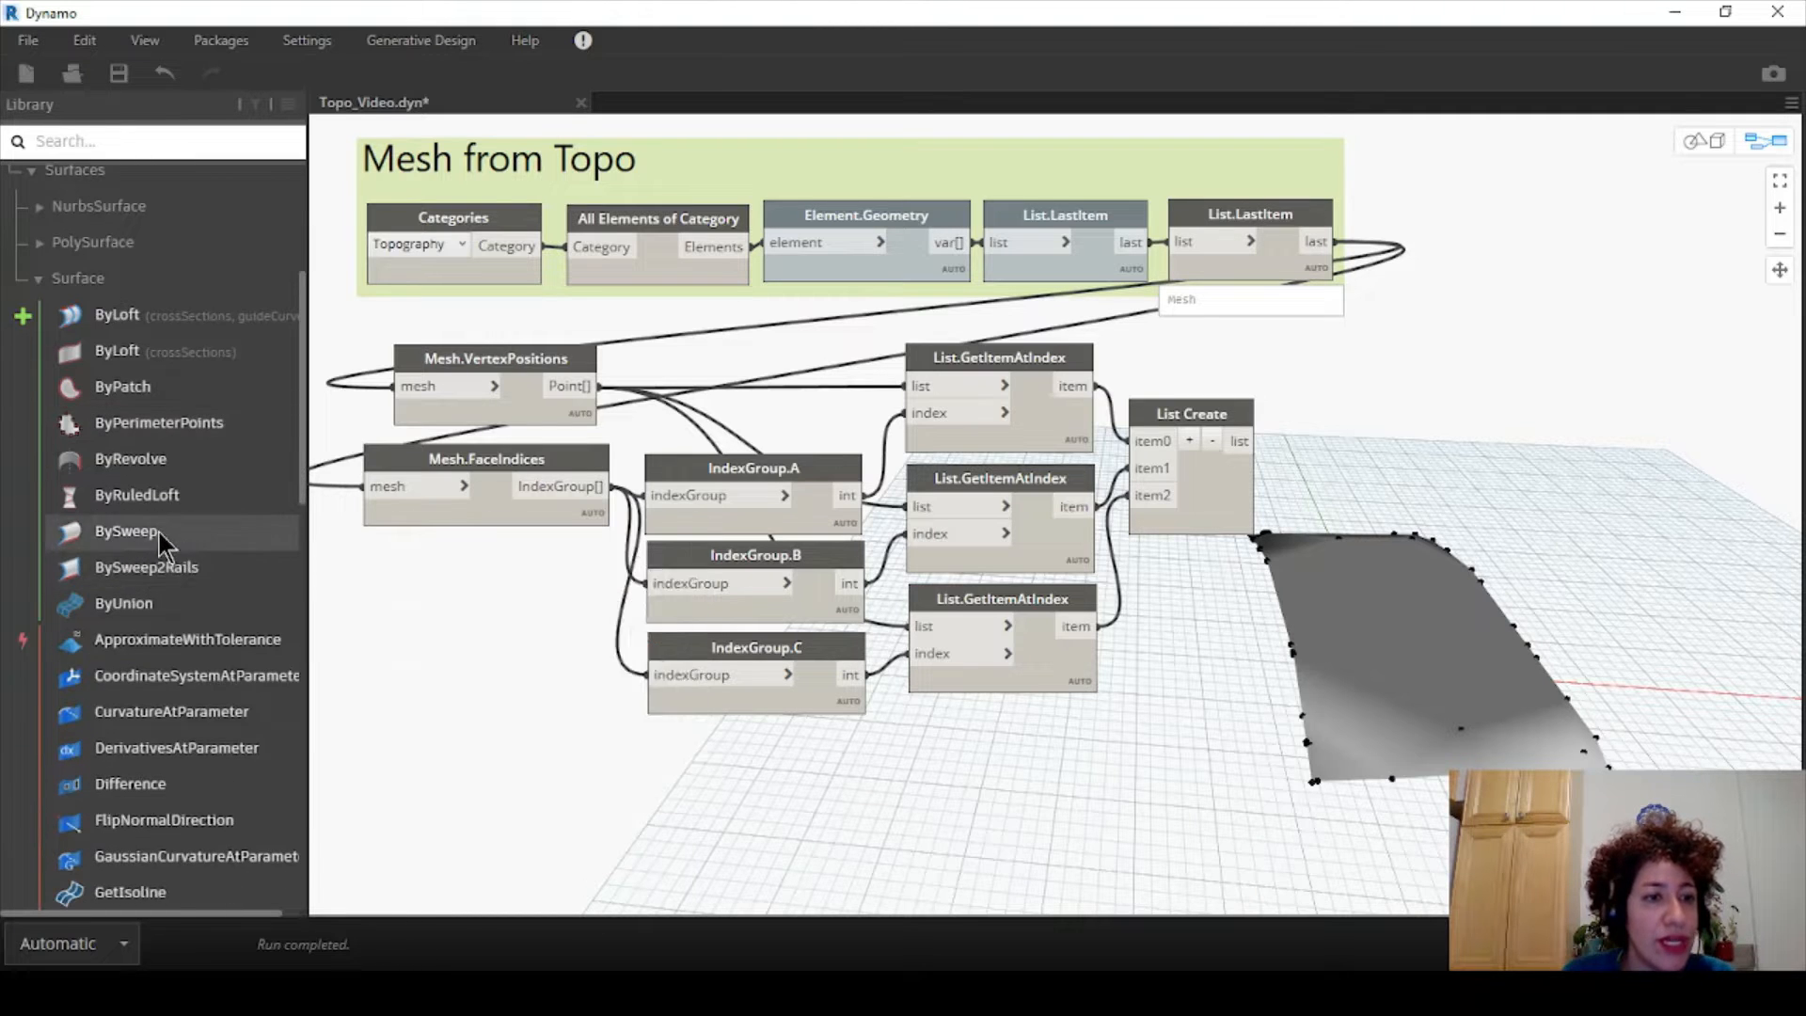
click(184, 431)
drag(1141, 480, 1564, 421)
drag(1433, 452, 1239, 441)
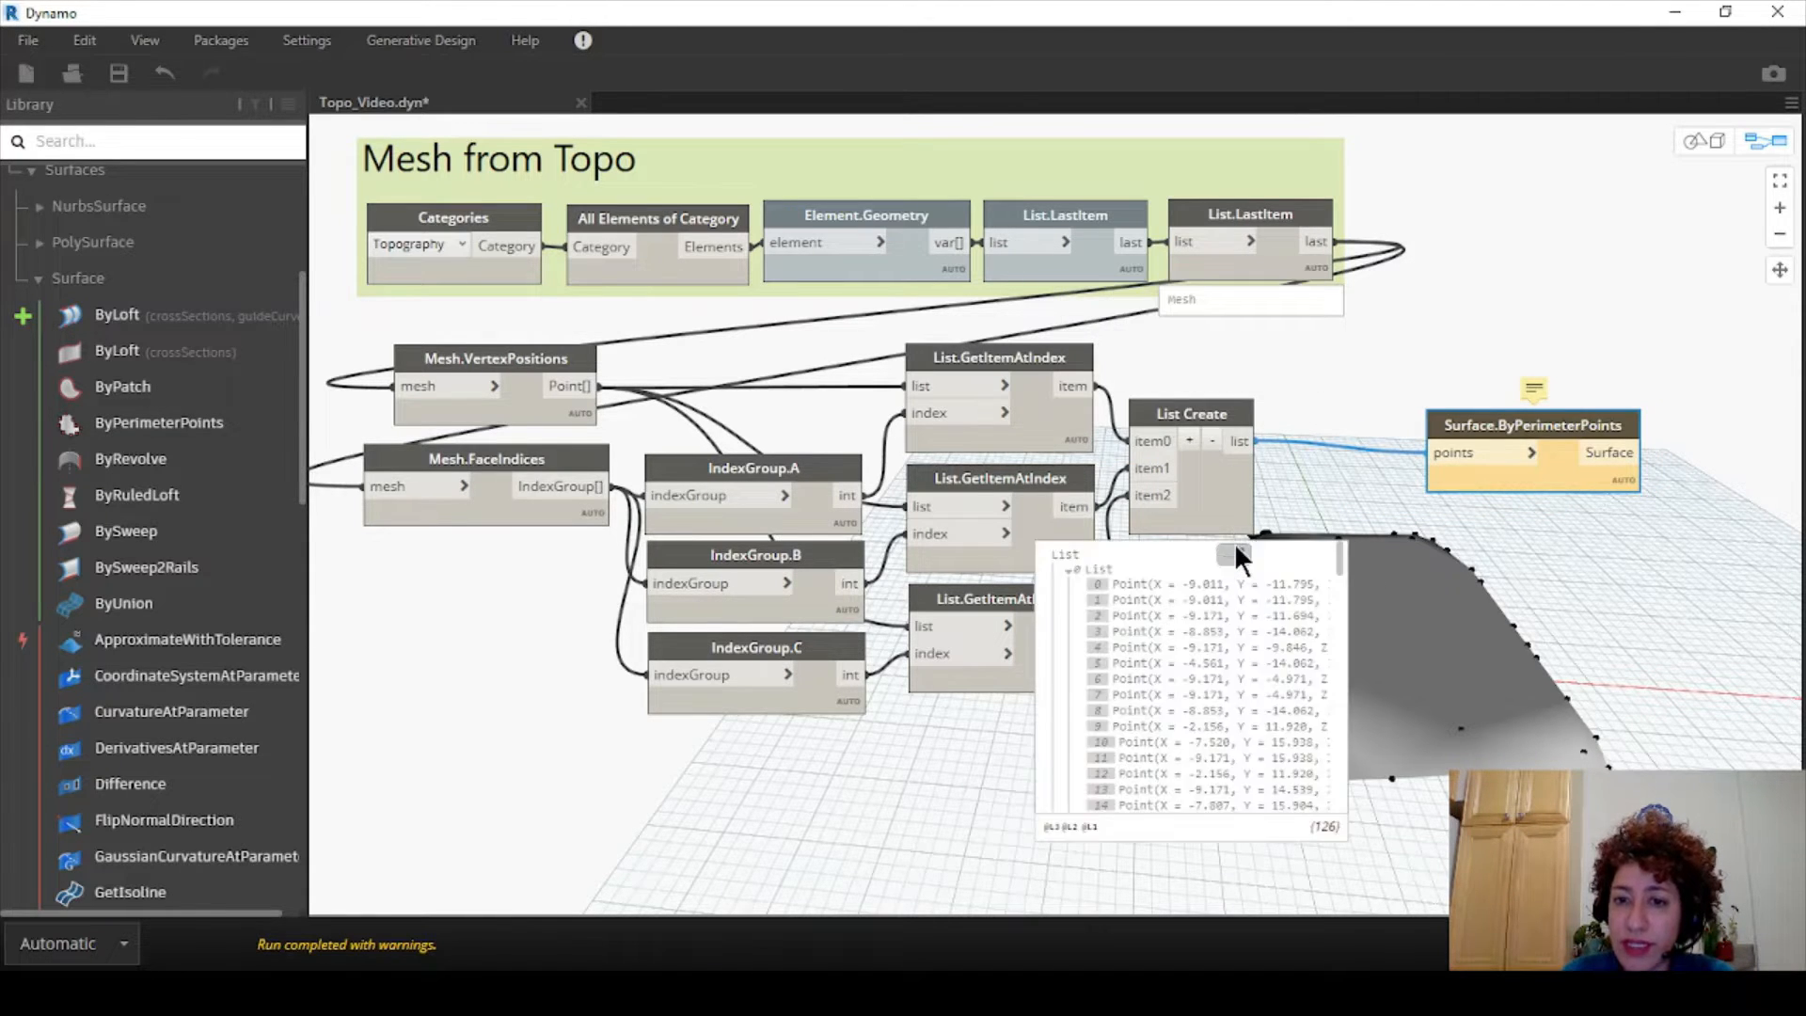
click(1234, 539)
click(1335, 569)
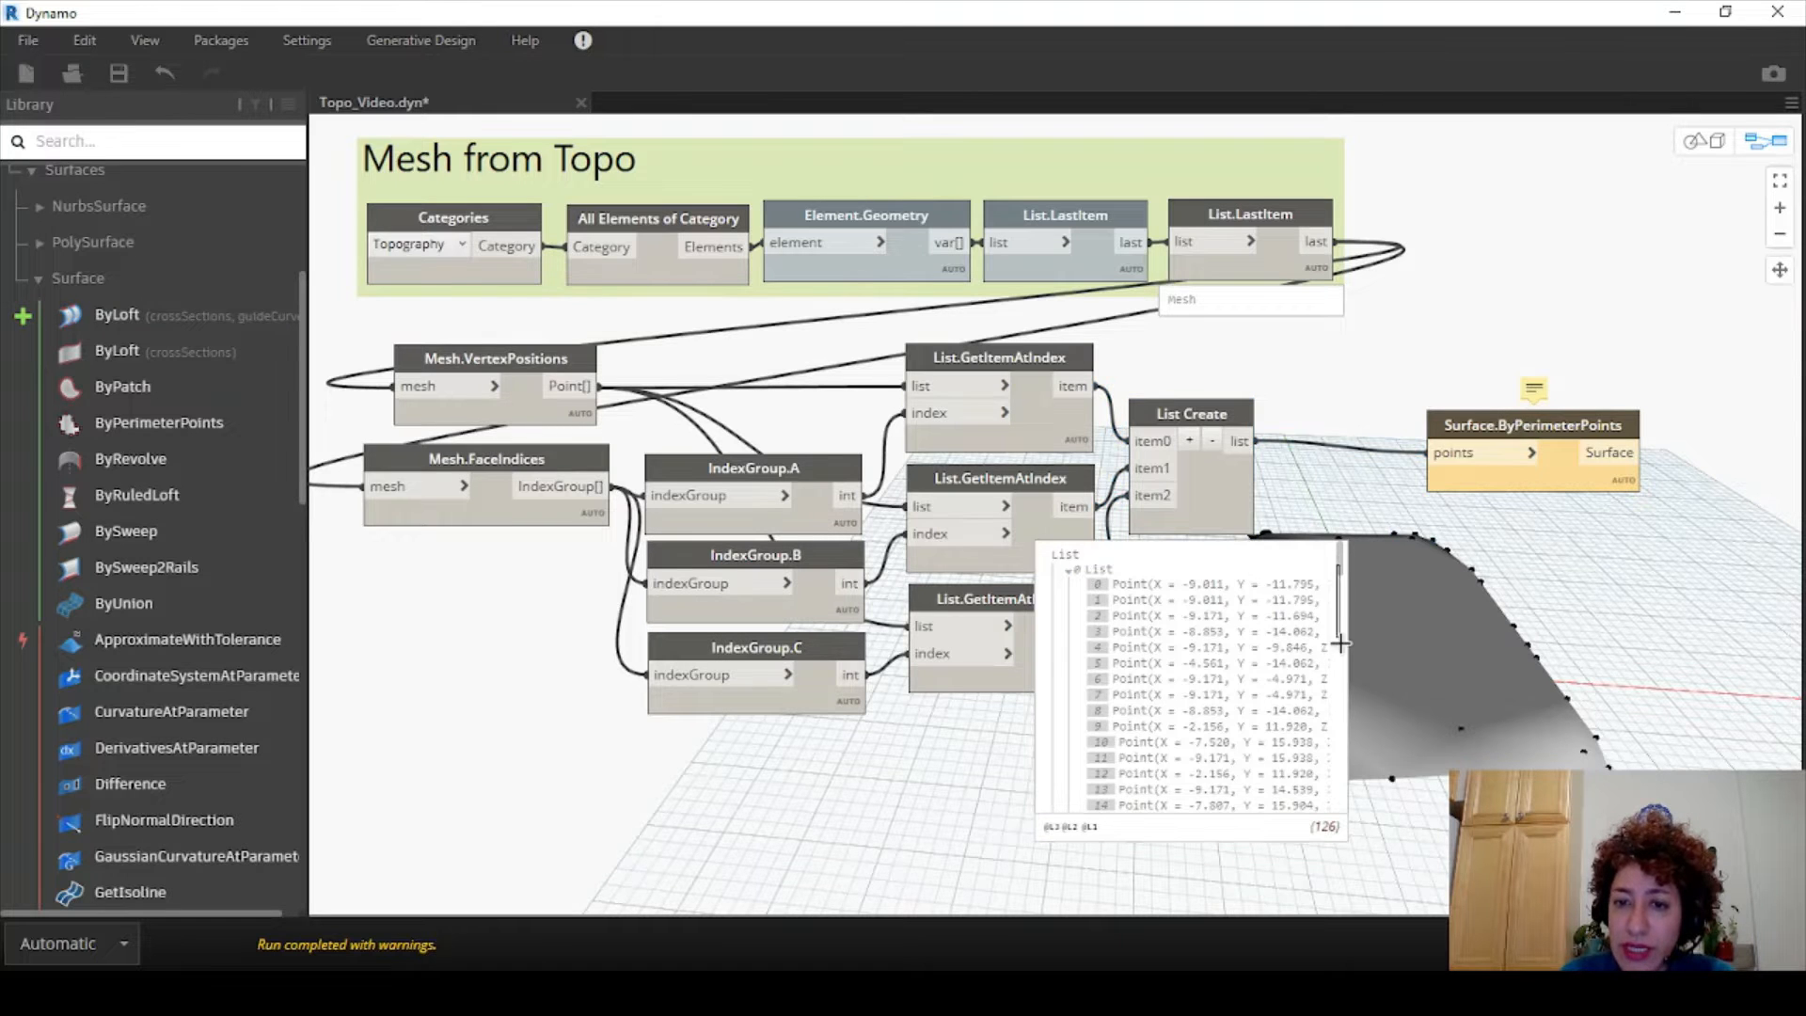
scroll(1322, 748, down, 5)
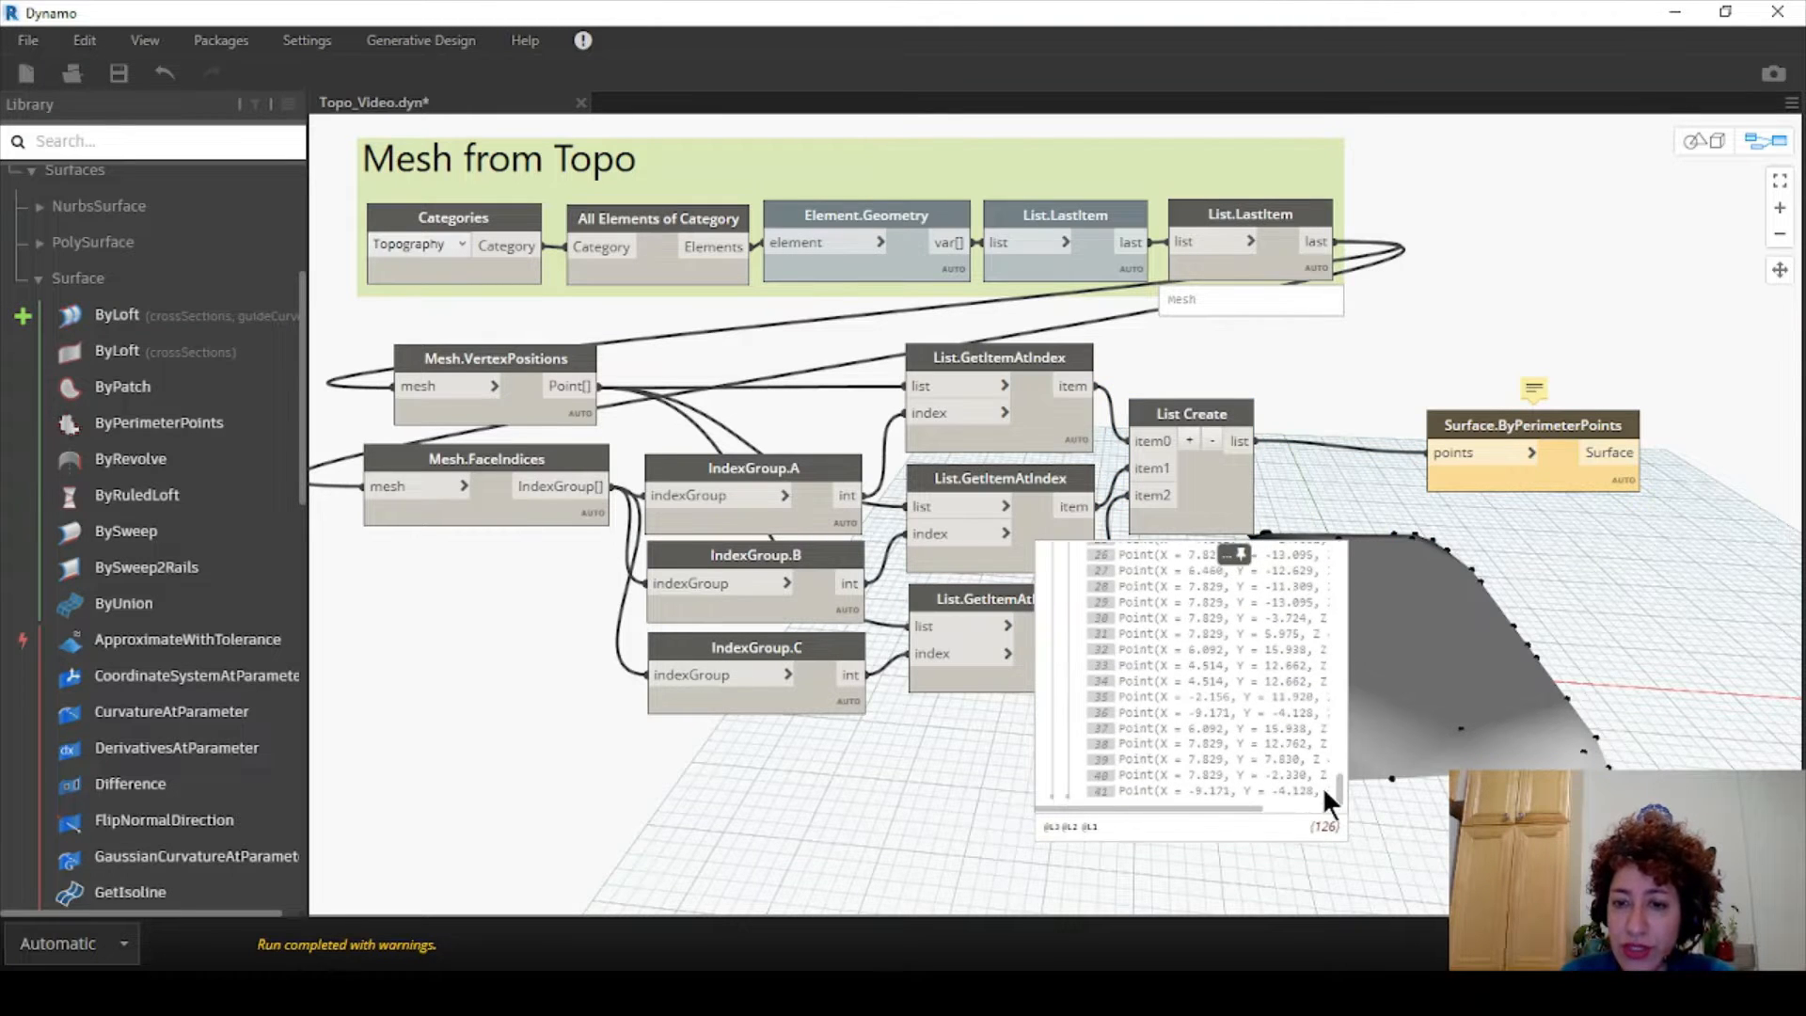
drag(1465, 425, 1552, 414)
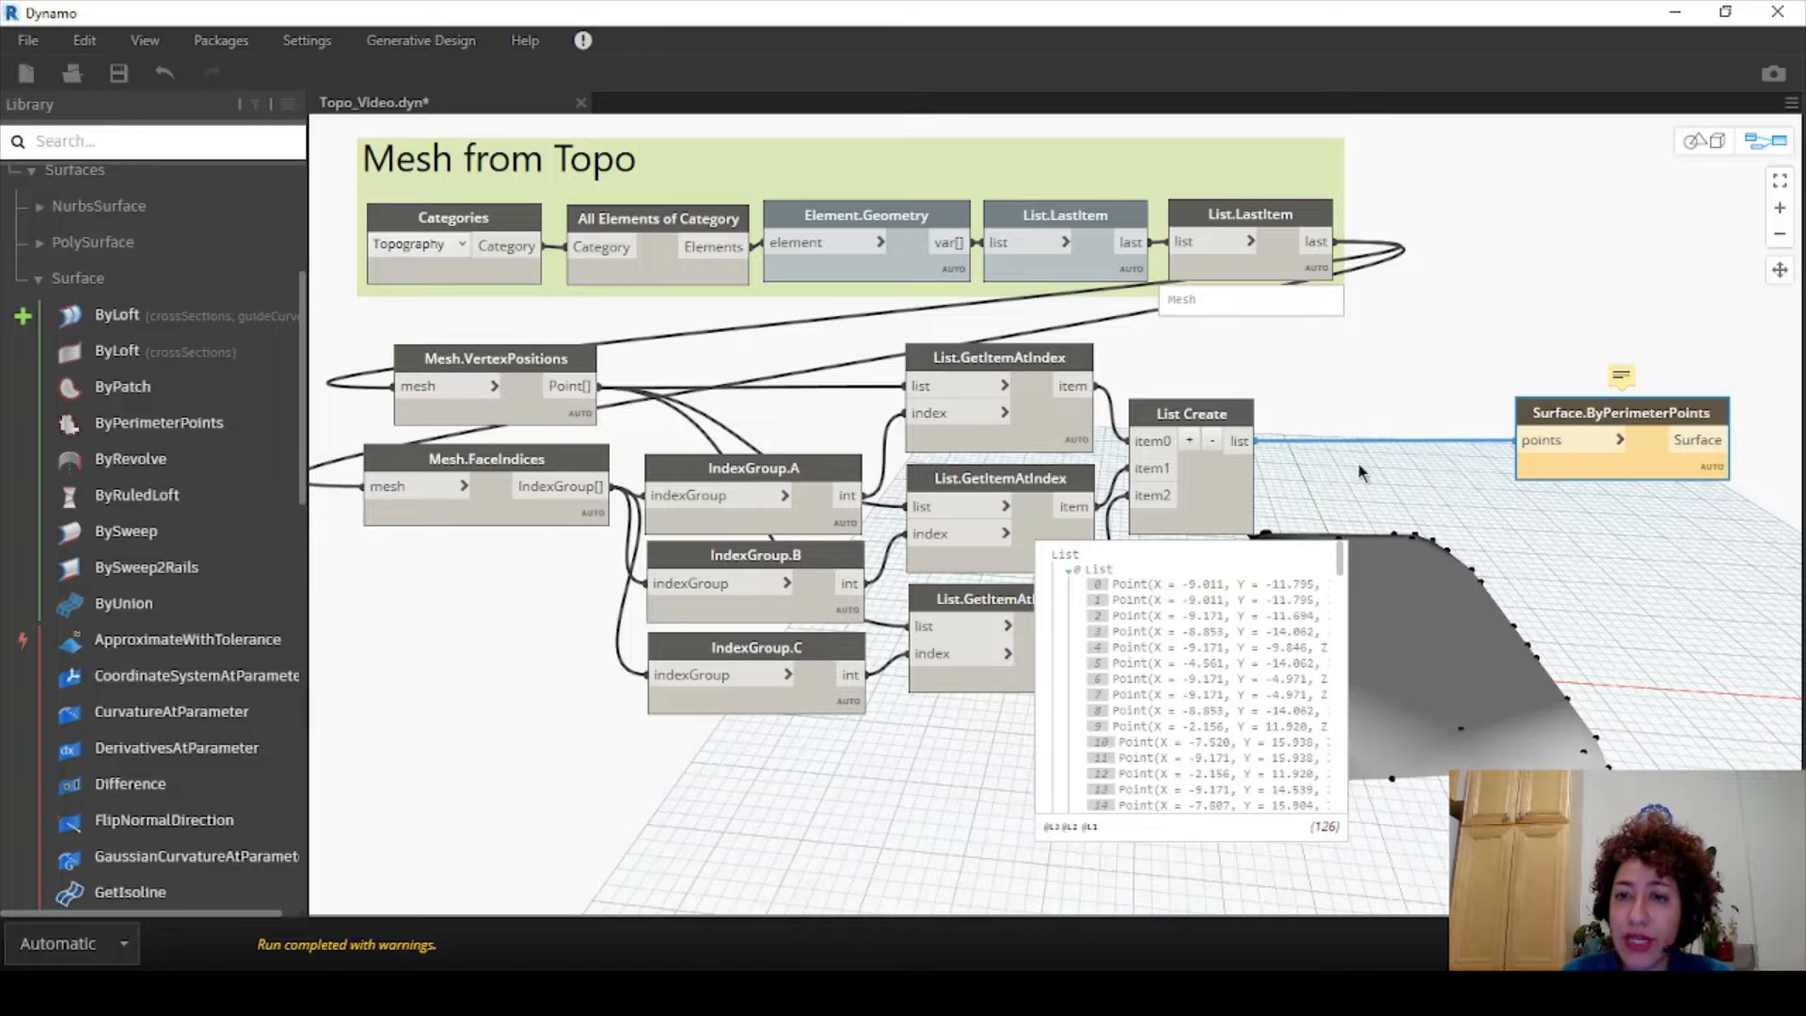
- Insert a List.Transpose node between List Create and Surface.ByPerimeterPoints
right_click(1354, 386)
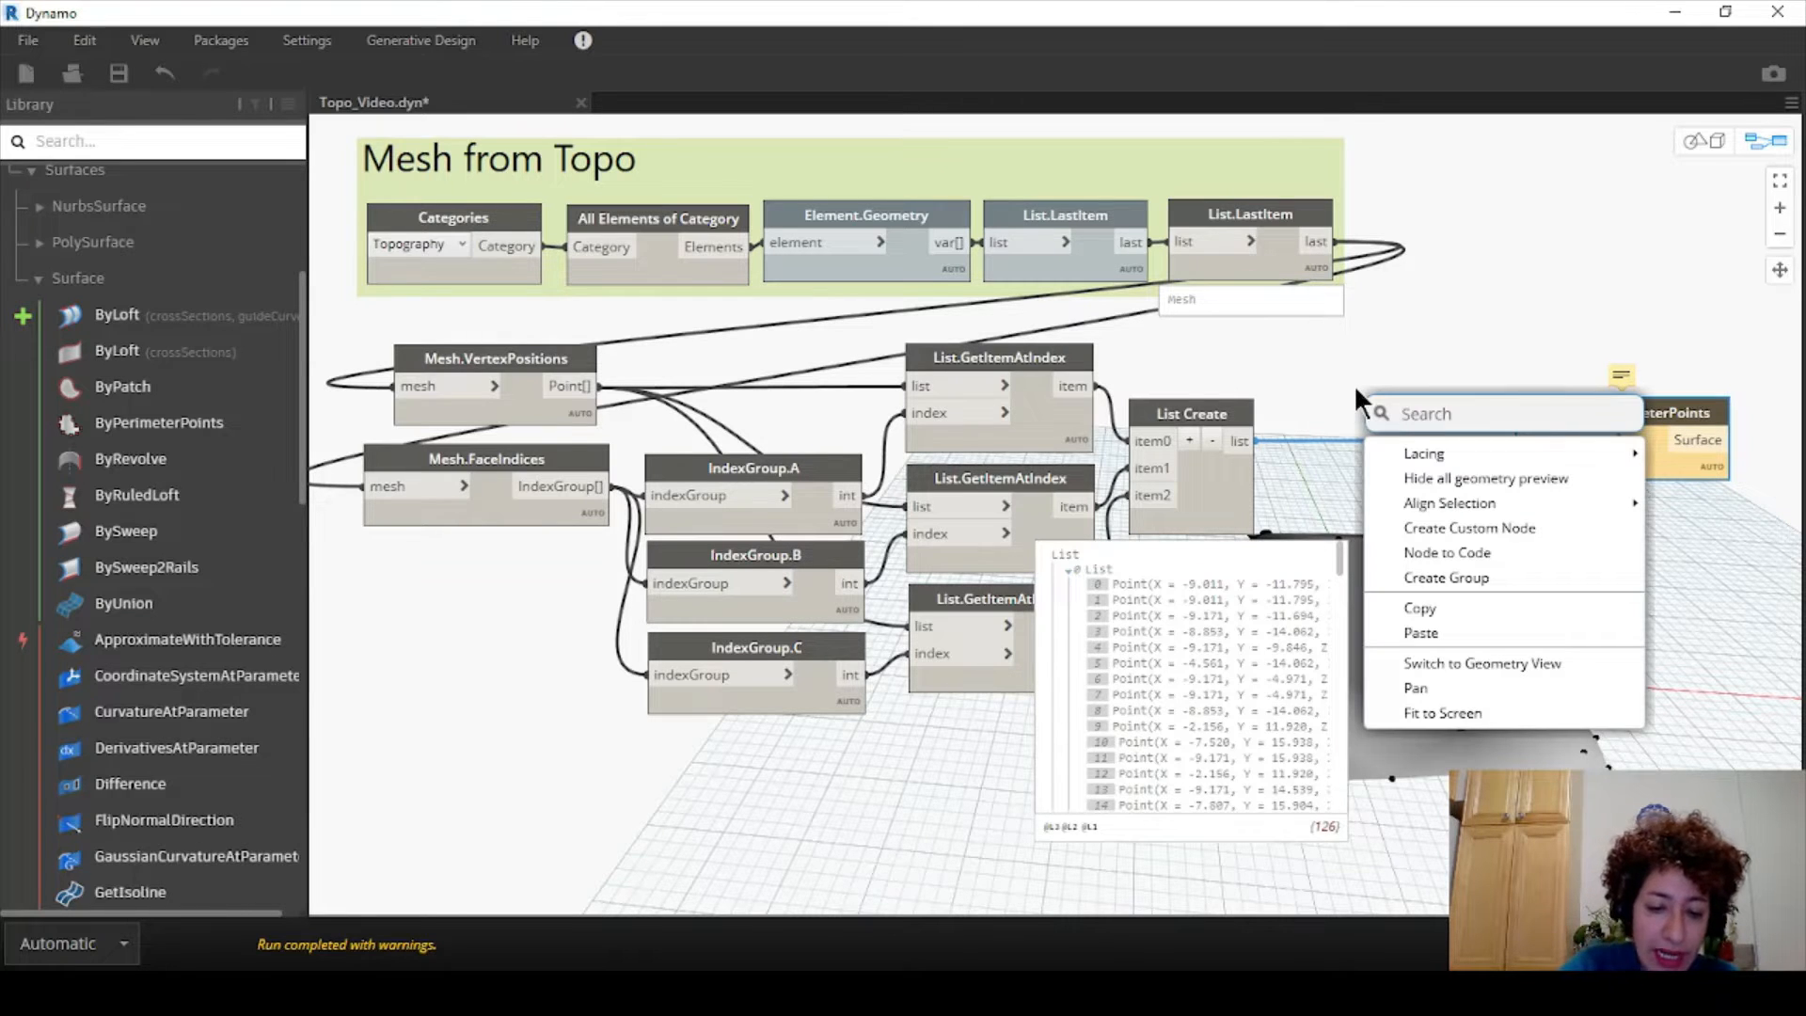
text(tran)
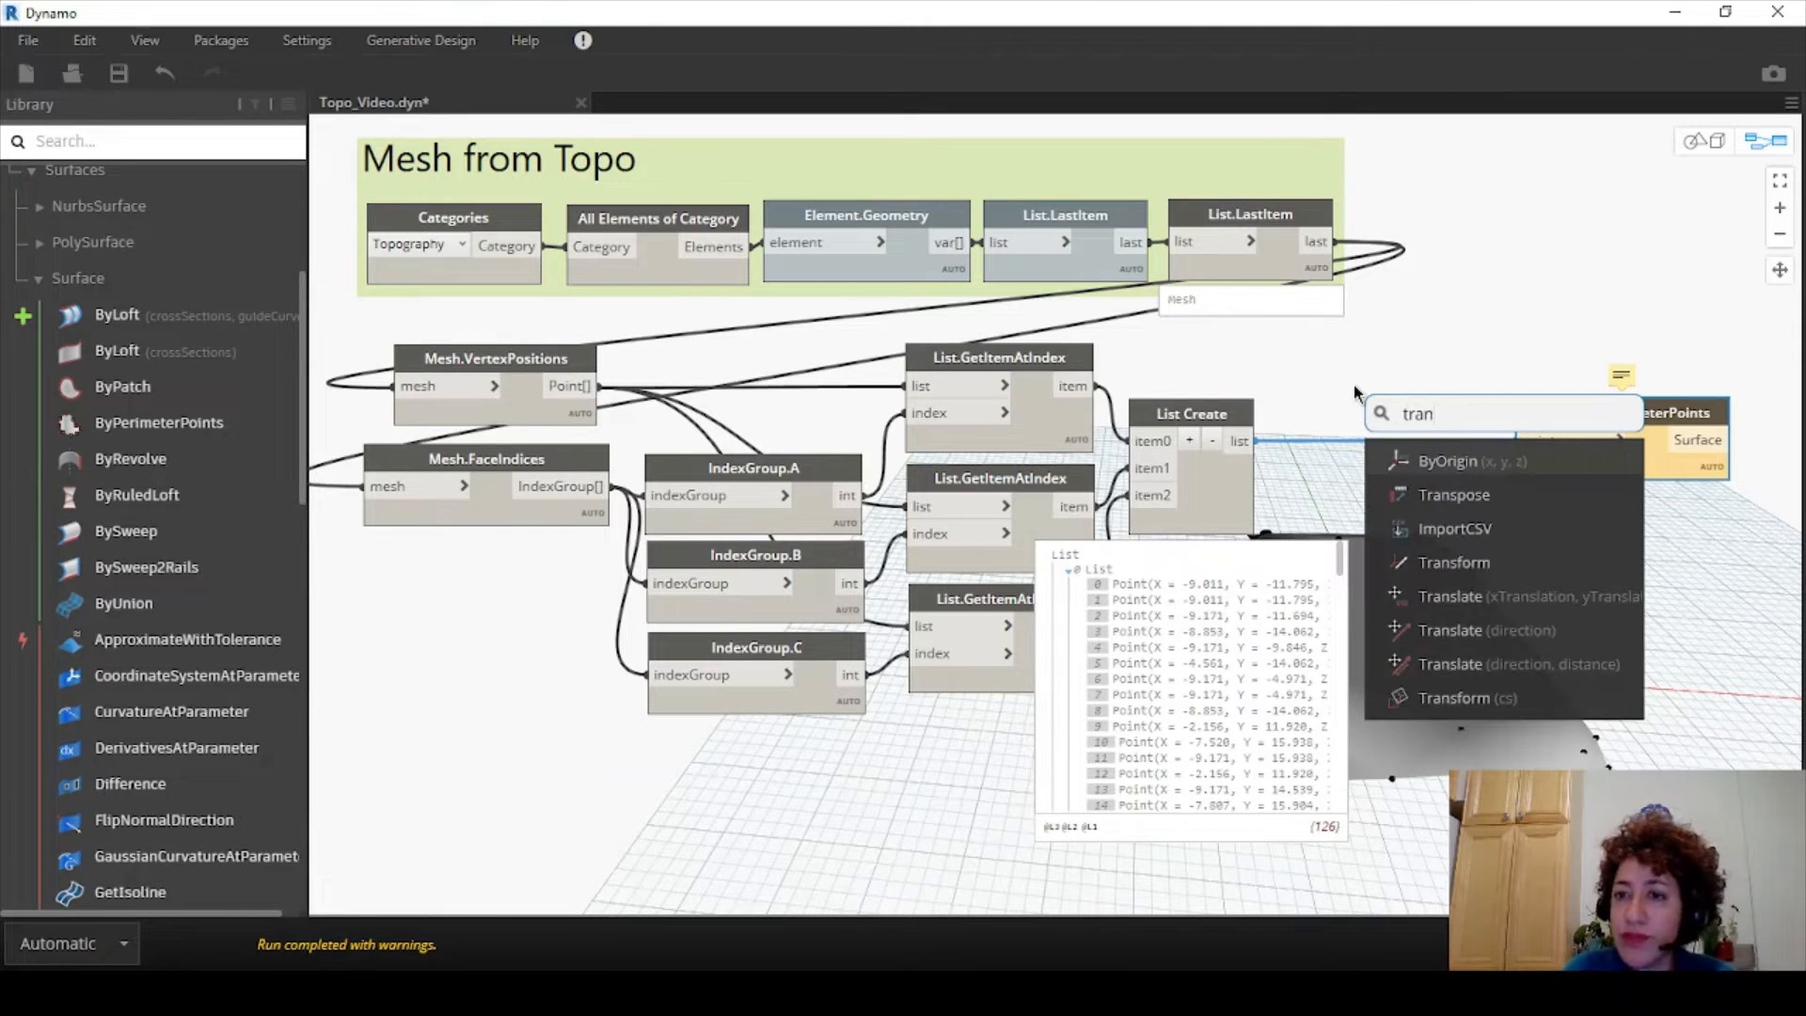
text(s)
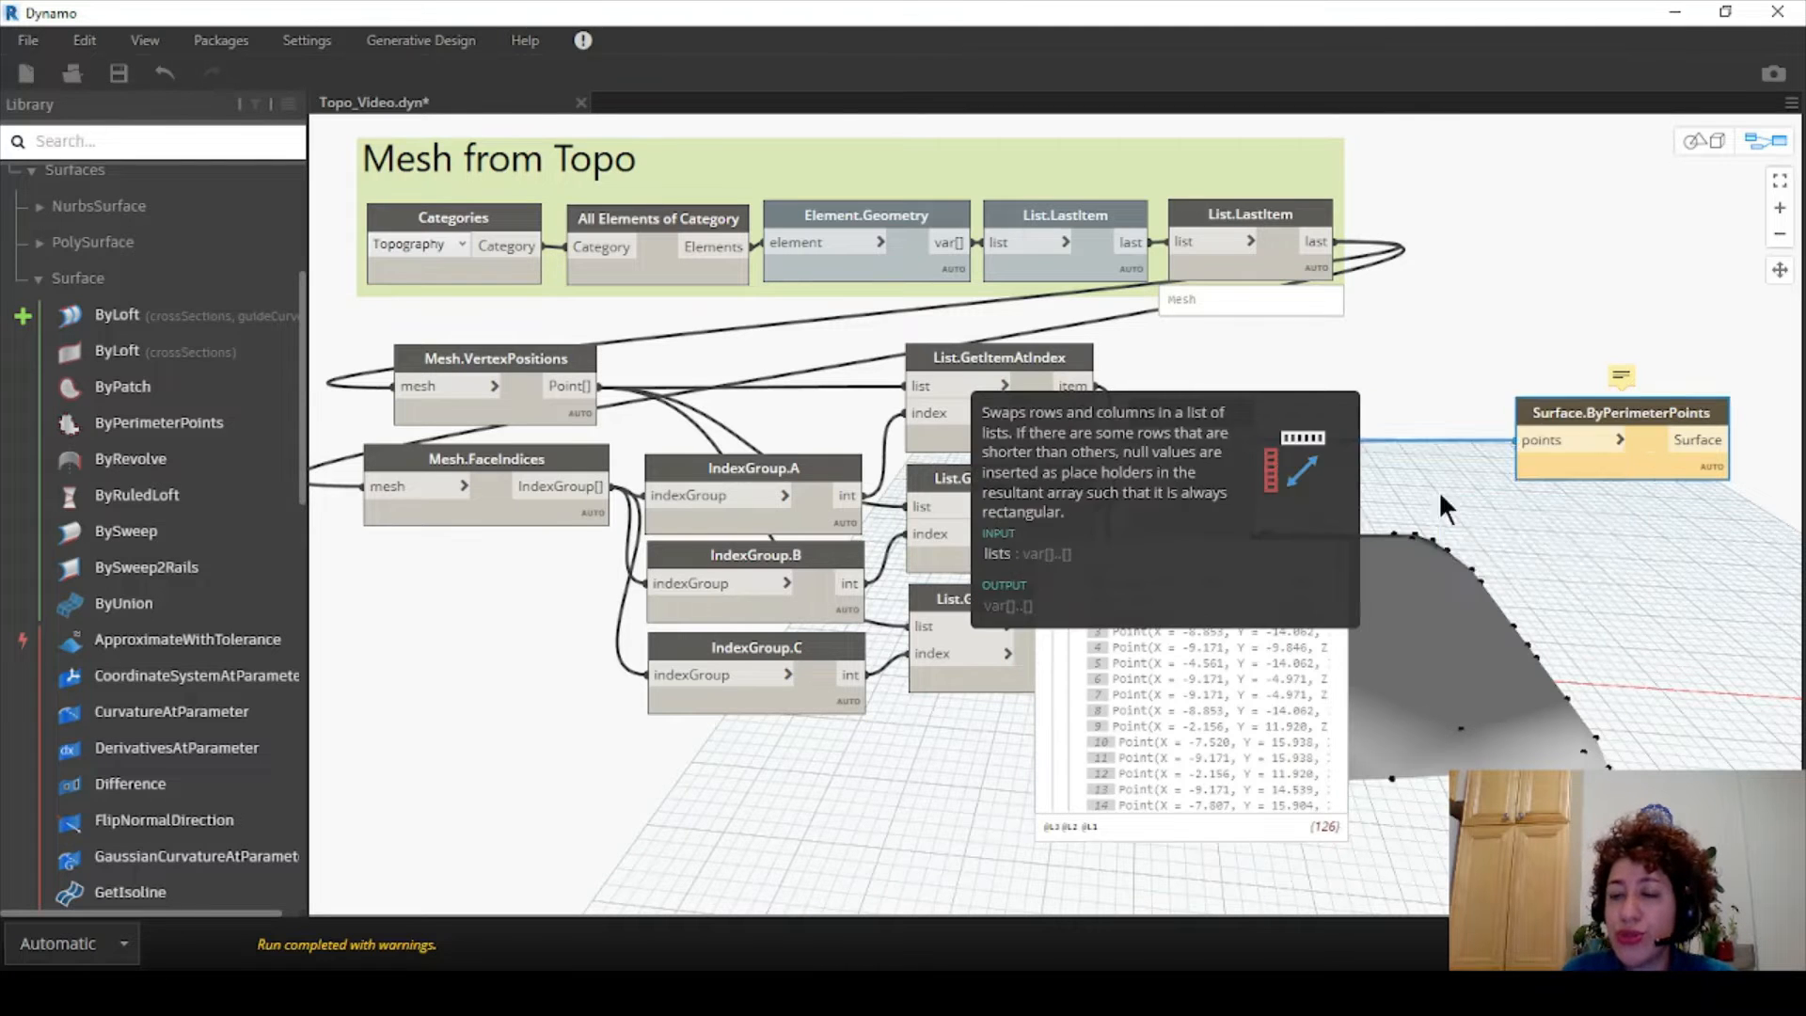
click(1437, 492)
drag(1470, 513, 1325, 407)
click(1243, 441)
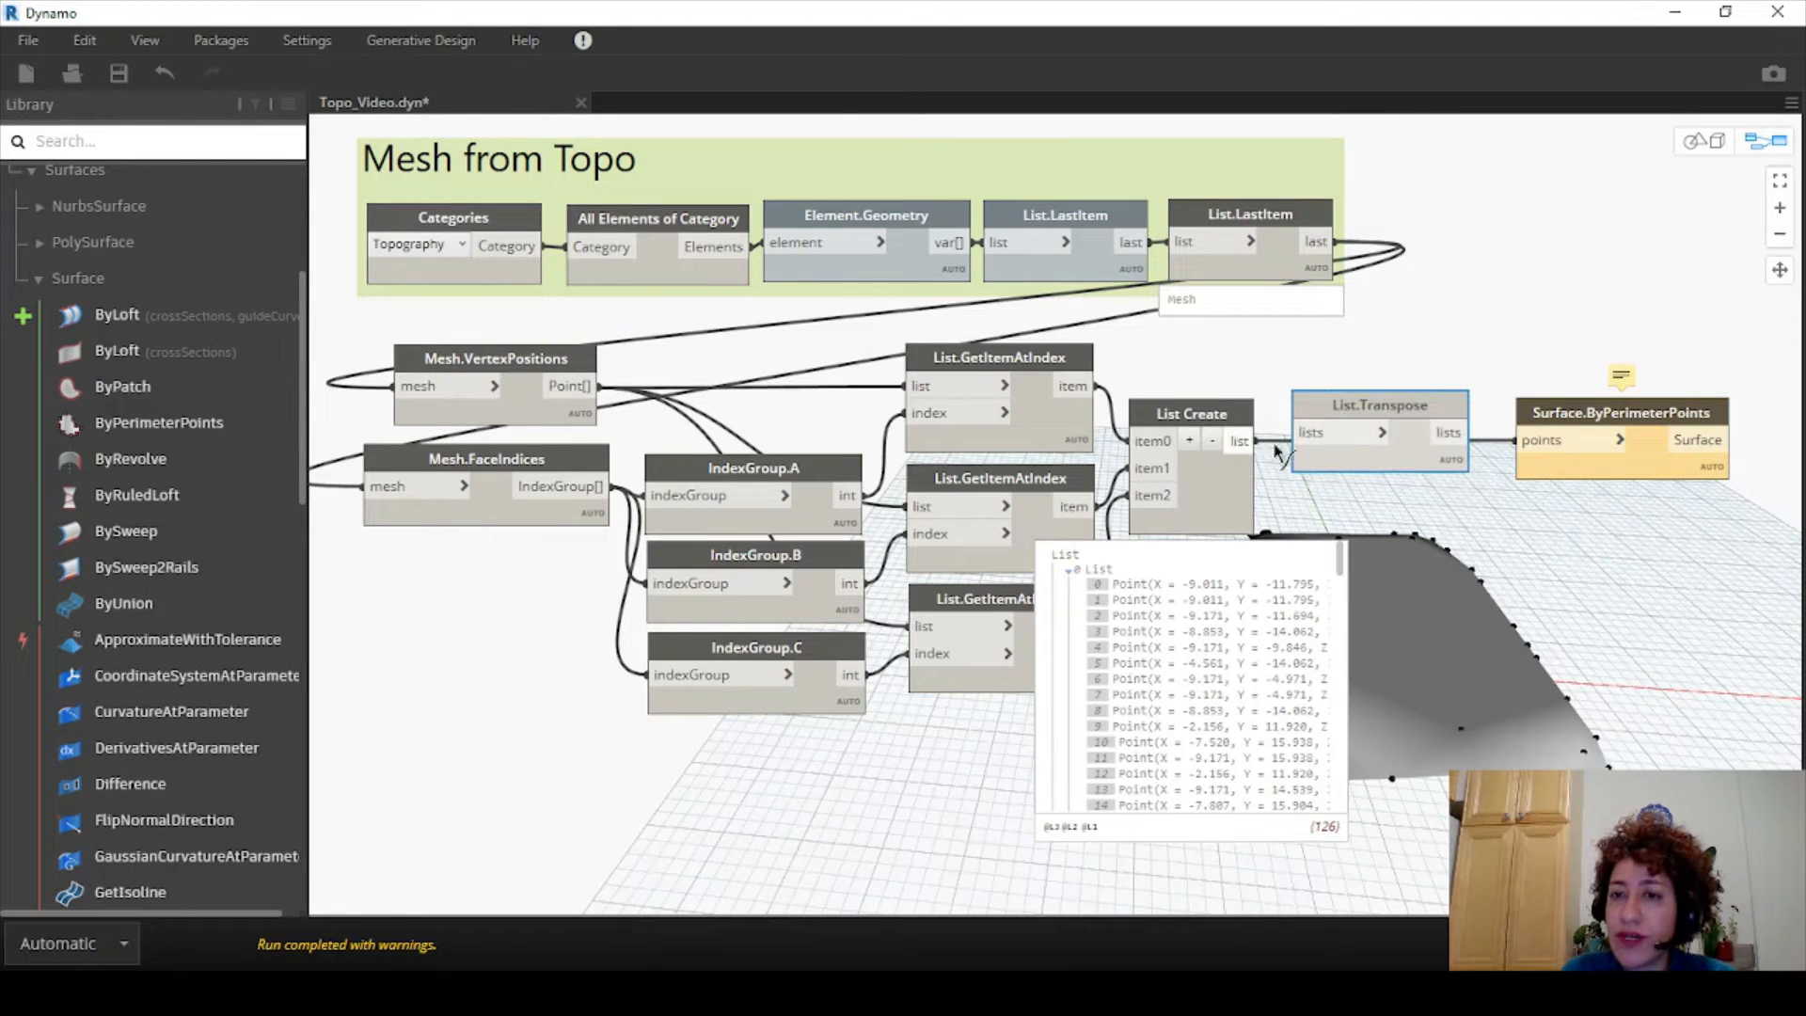
click(1311, 434)
click(1449, 435)
click(1516, 440)
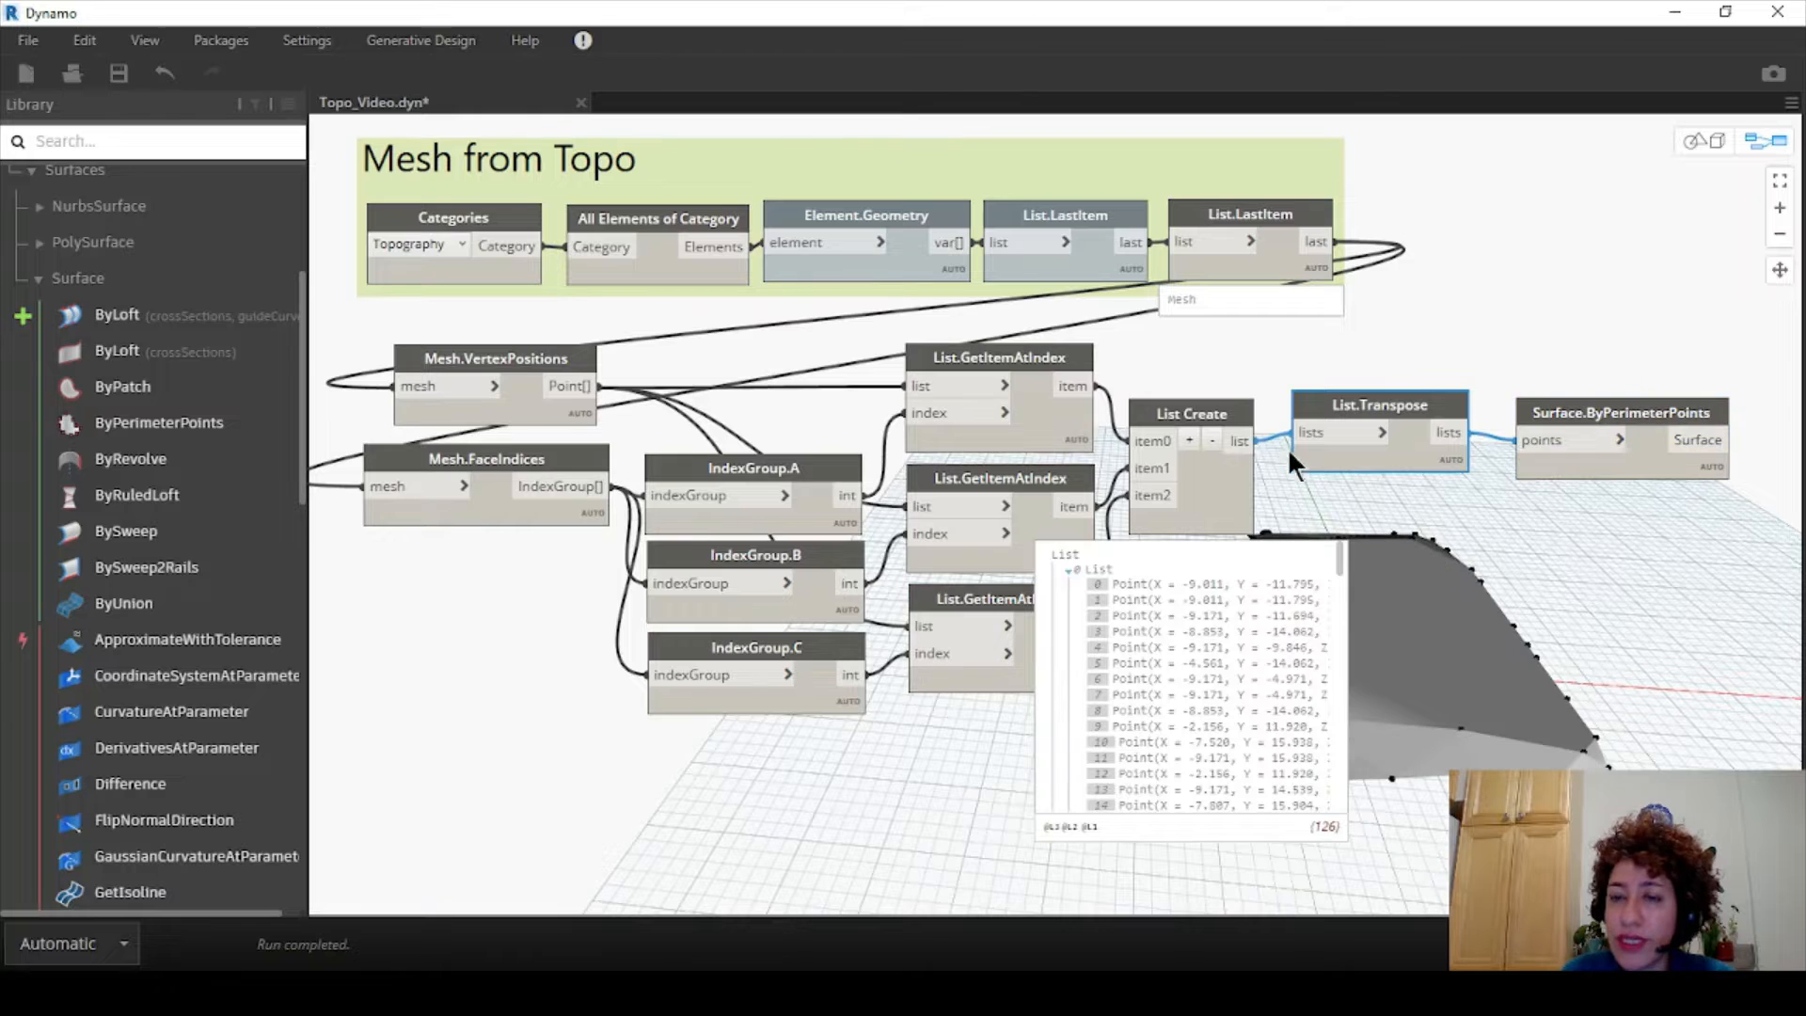
- Pin the List.Transpose output preview and line up the Transpose and surface nodes
click(1234, 555)
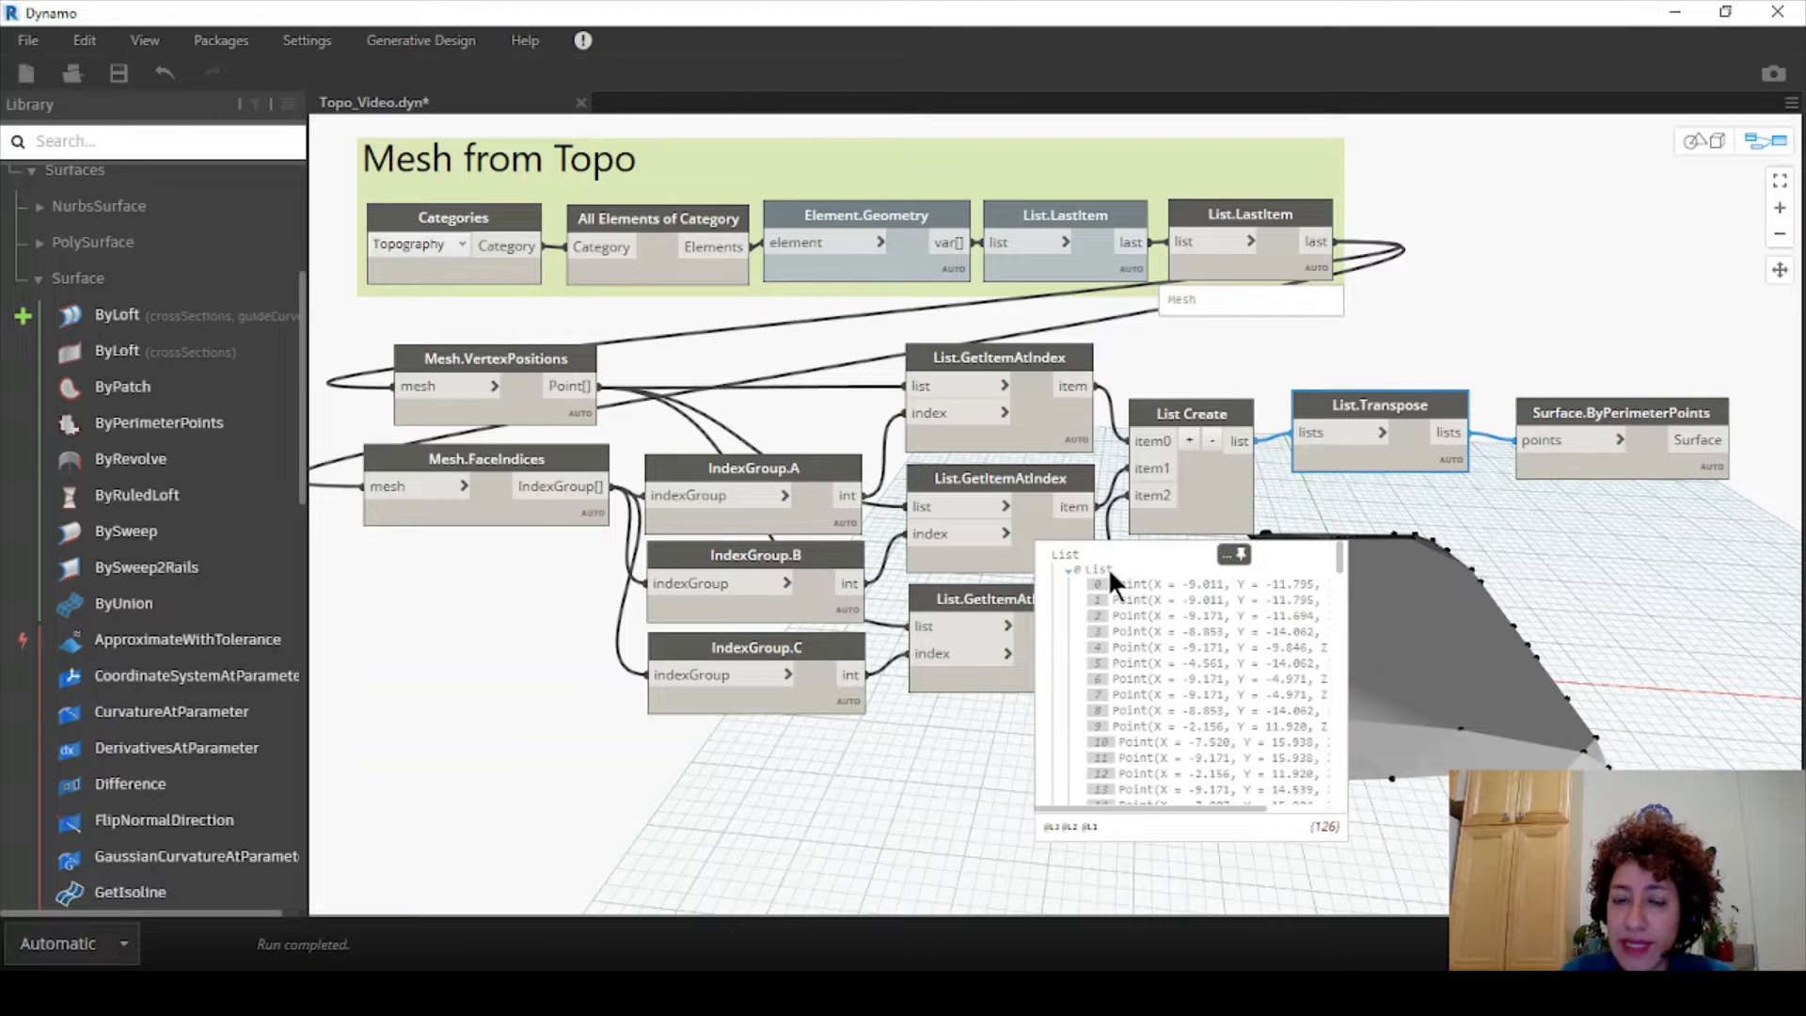
click(1238, 544)
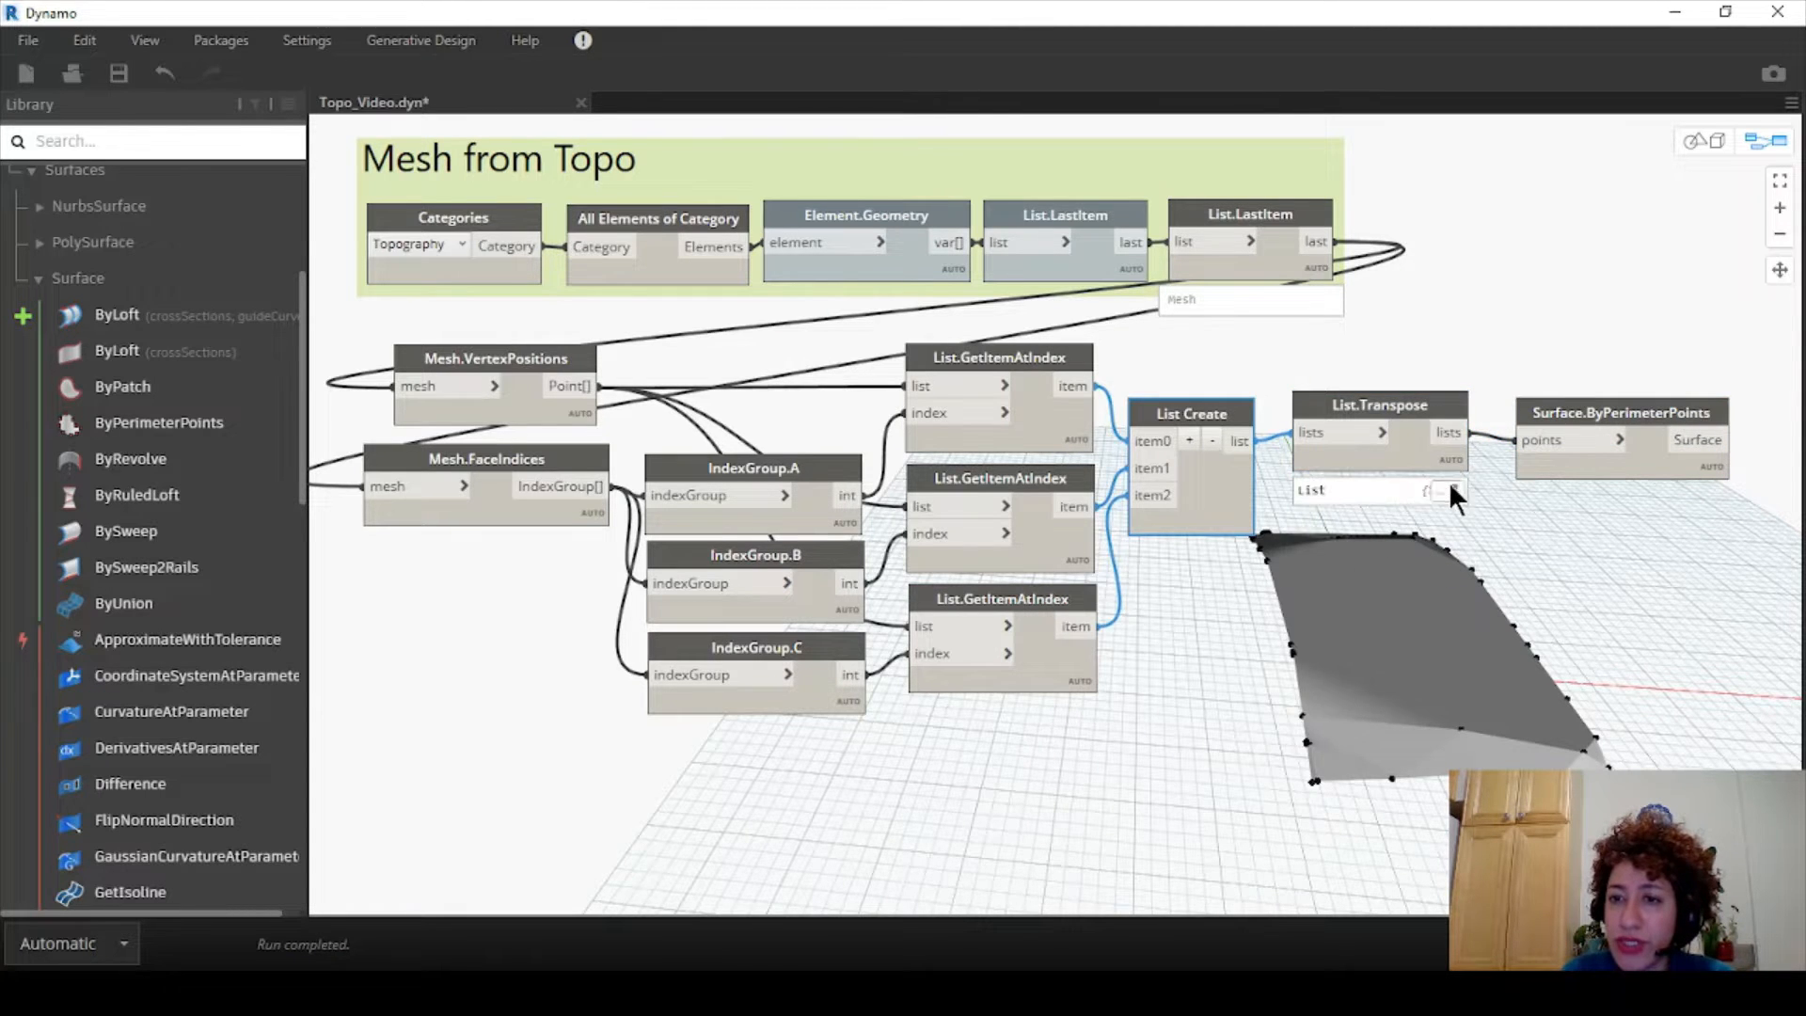
click(1449, 487)
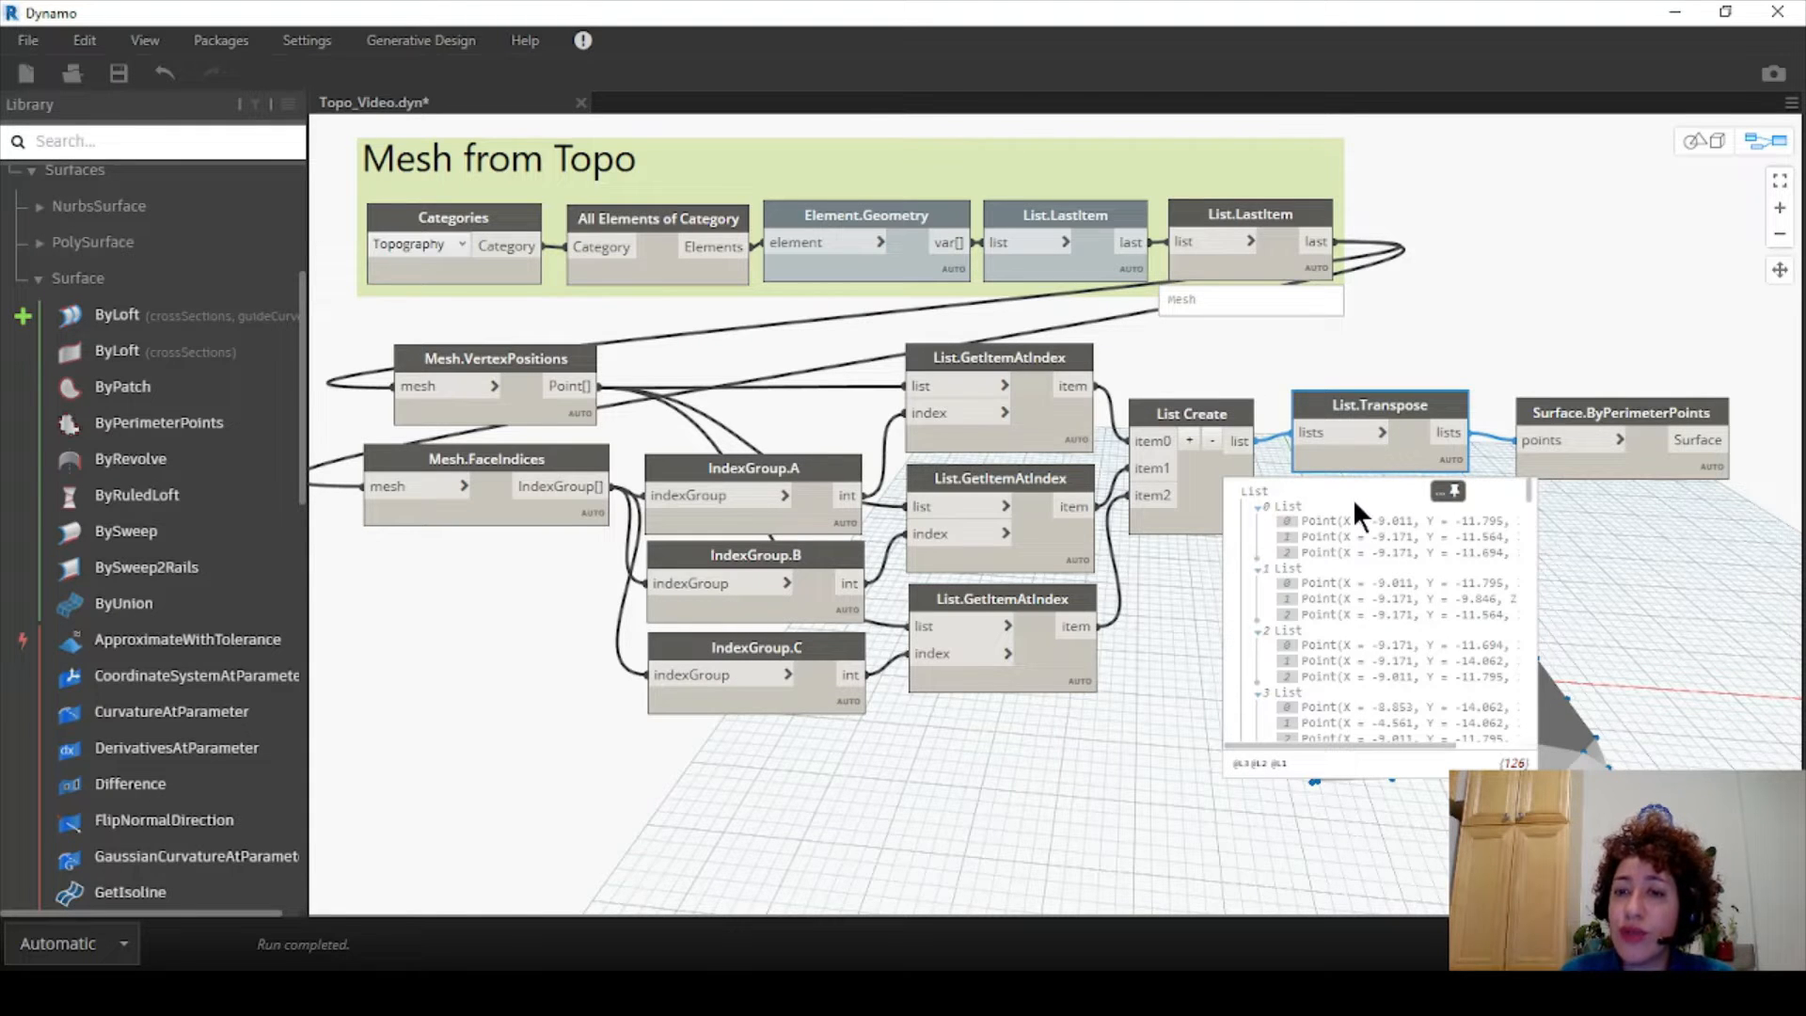
drag(1362, 398, 1342, 404)
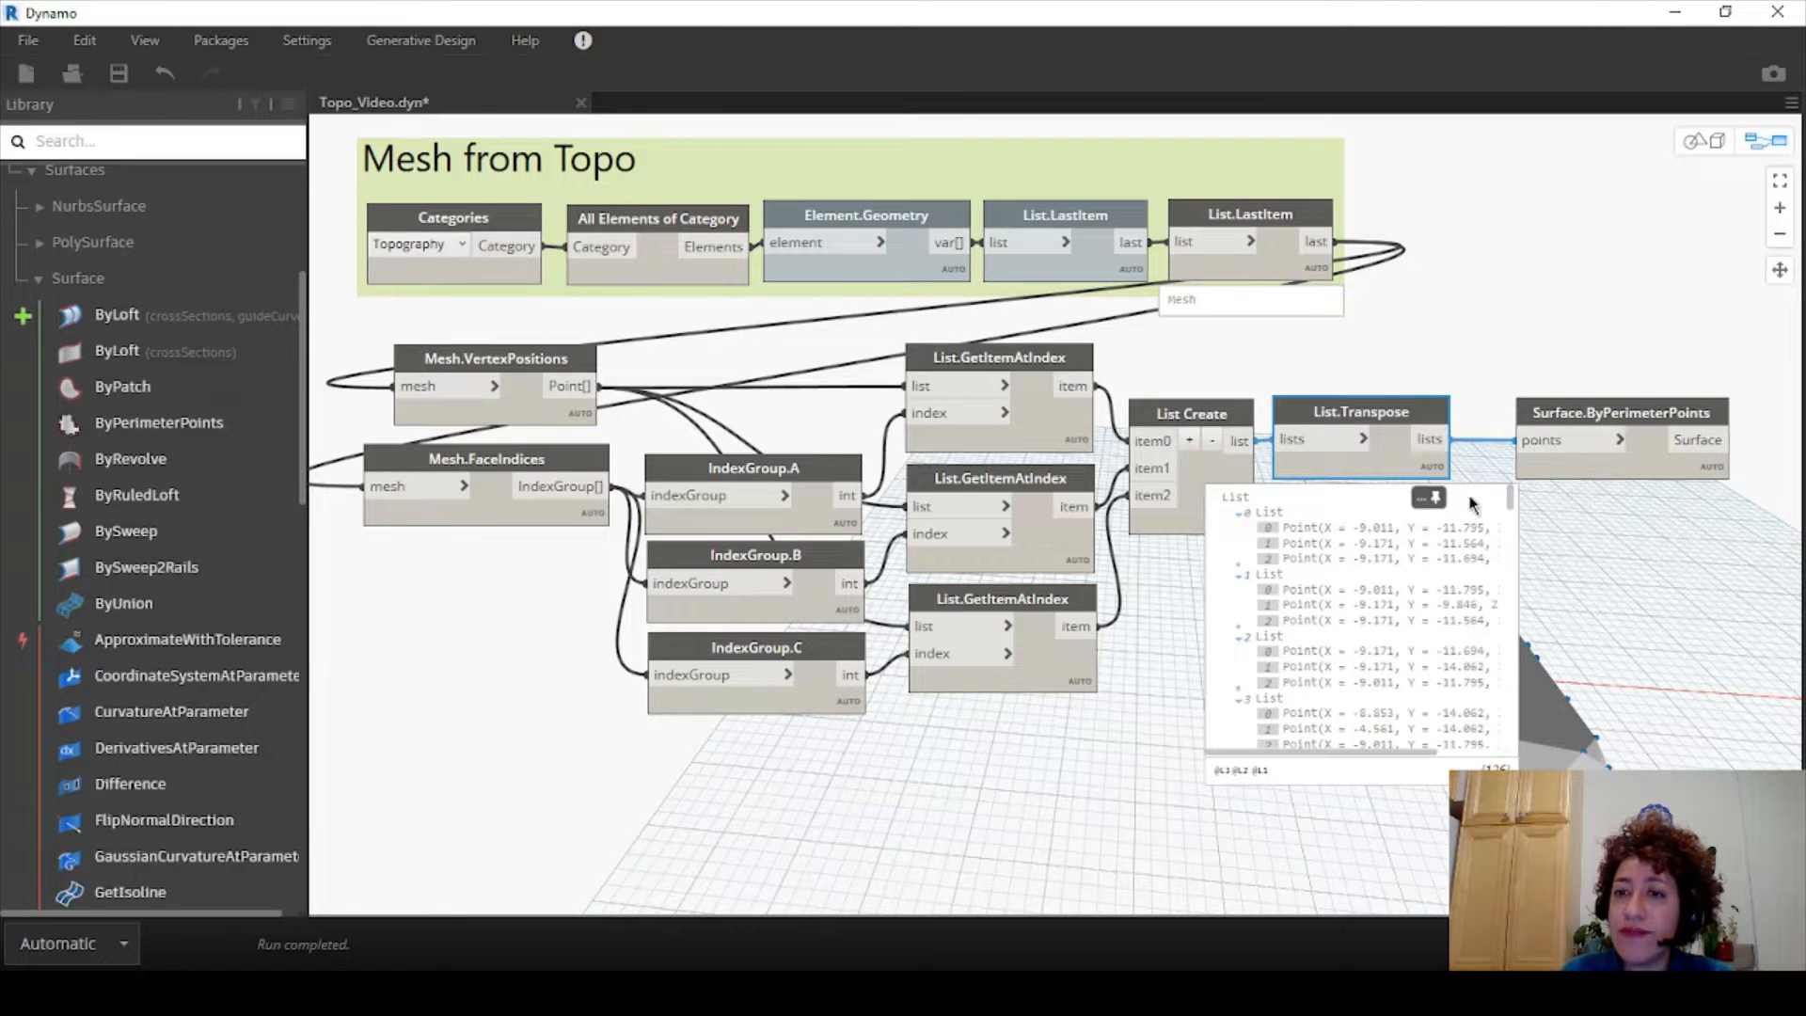
drag(1566, 414, 1531, 416)
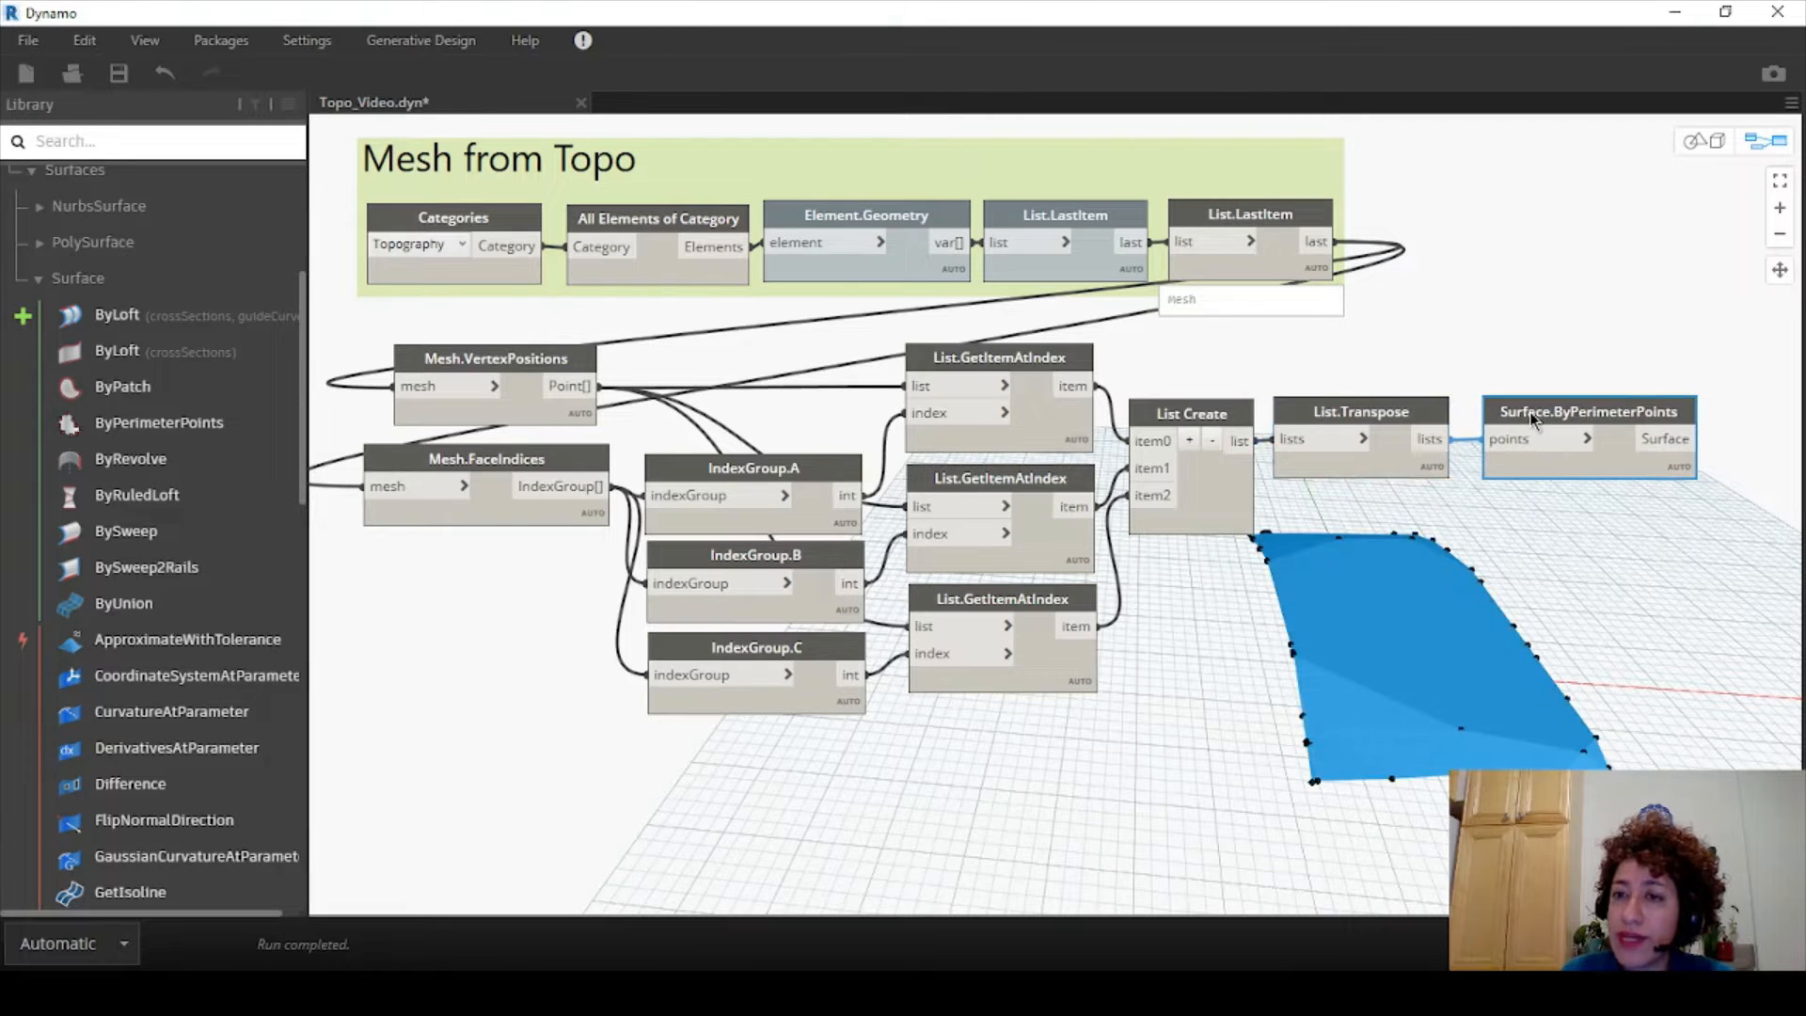
- Highlight individual triangular surfaces (1, 3, 6, 8, 13) from the output list in the 3D view
mouse_move(1676, 498)
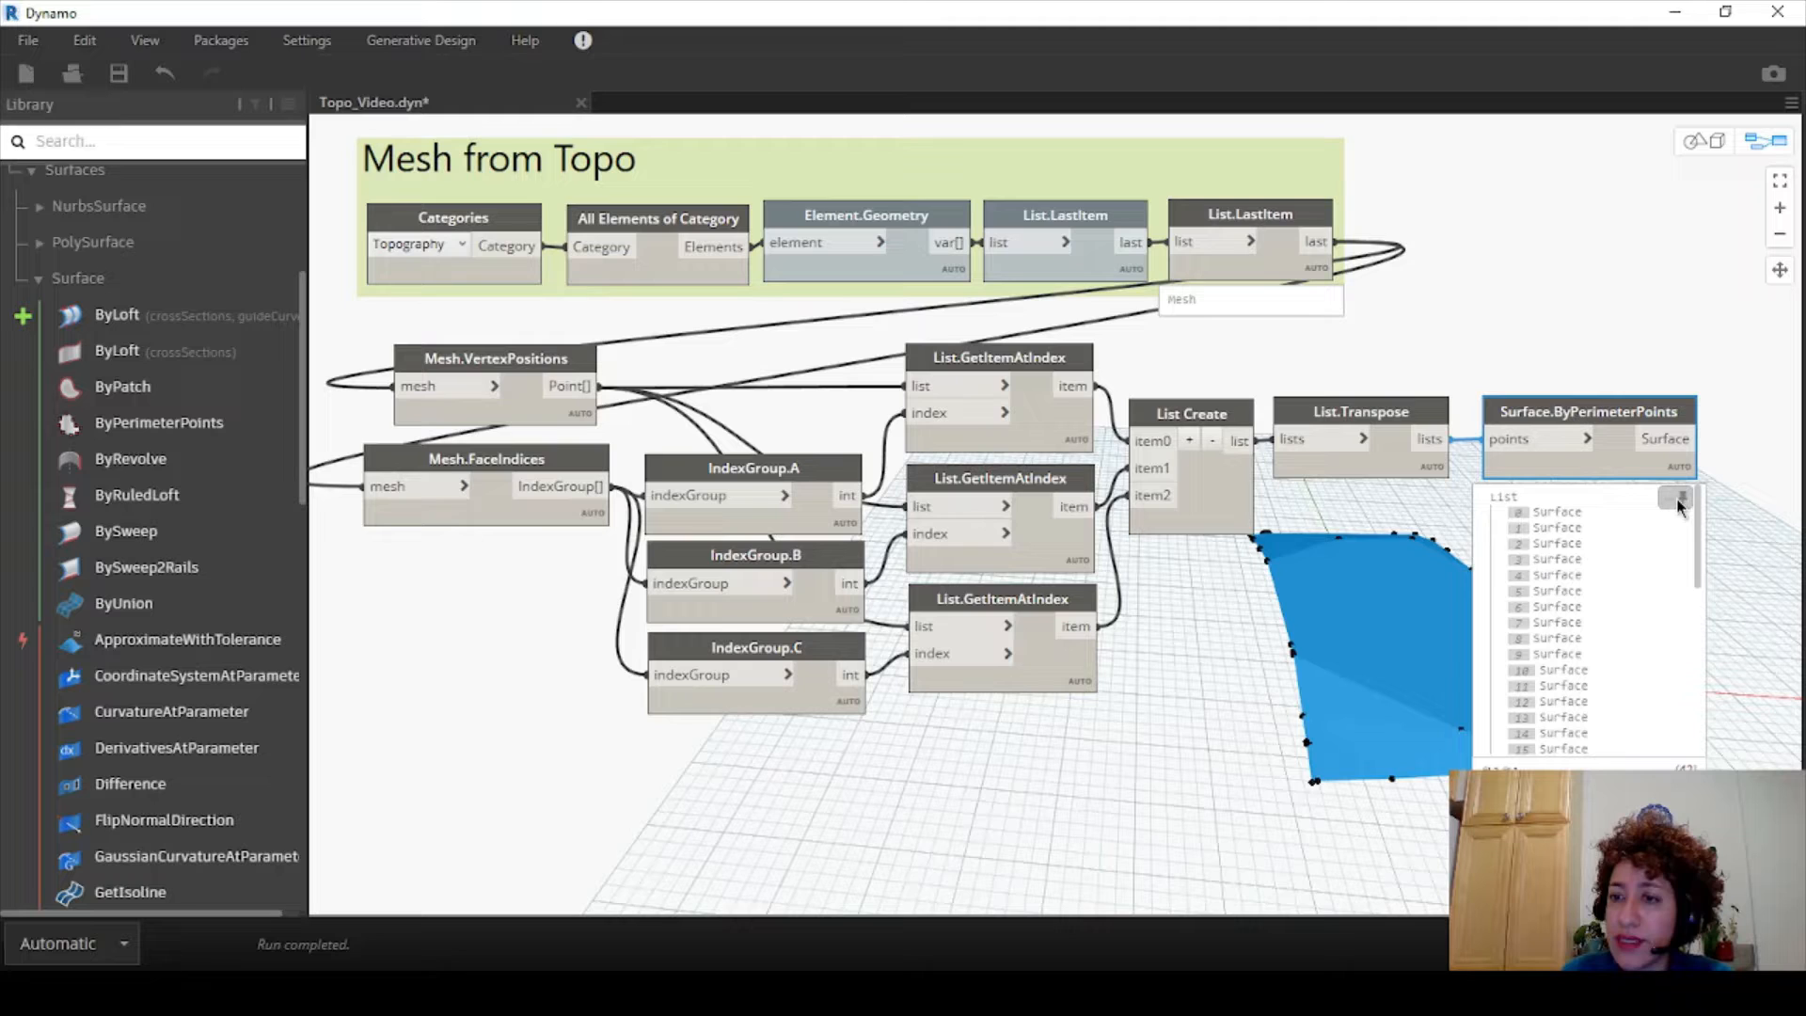
click(1596, 559)
click(1563, 608)
click(1547, 639)
click(1556, 669)
click(1566, 576)
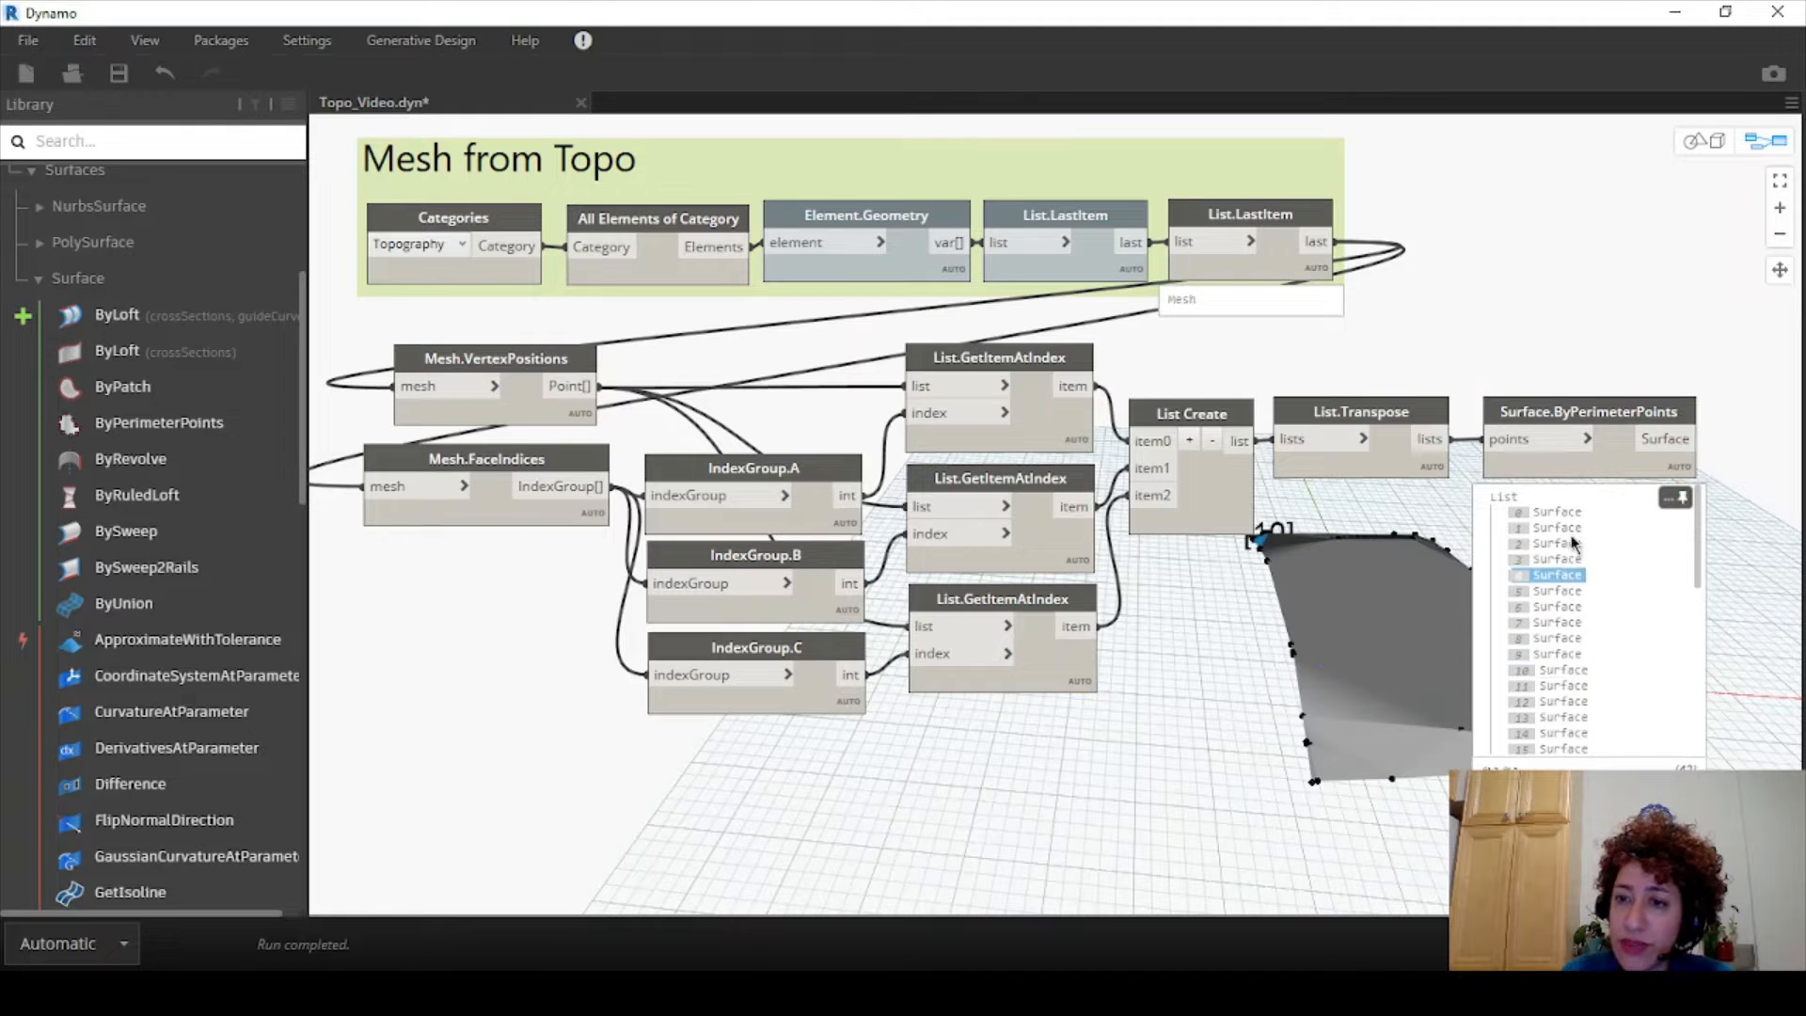
click(1567, 528)
click(1558, 607)
click(1548, 715)
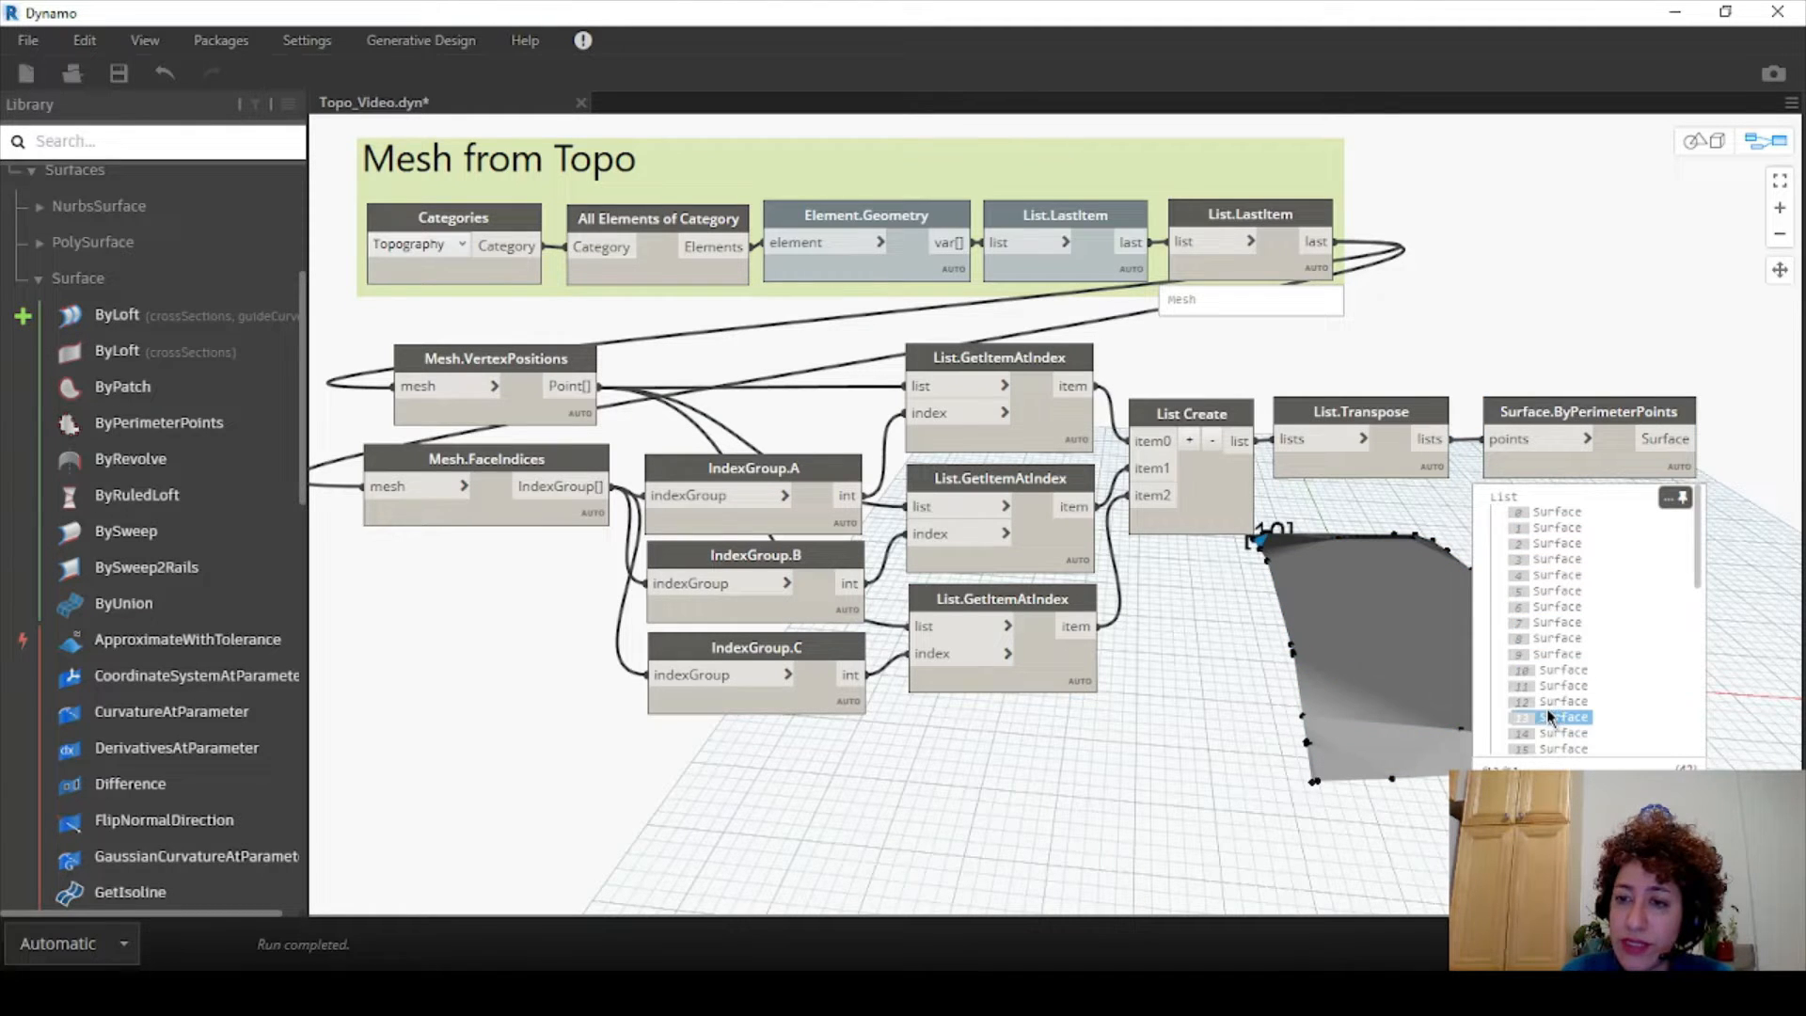
click(1553, 638)
click(1550, 606)
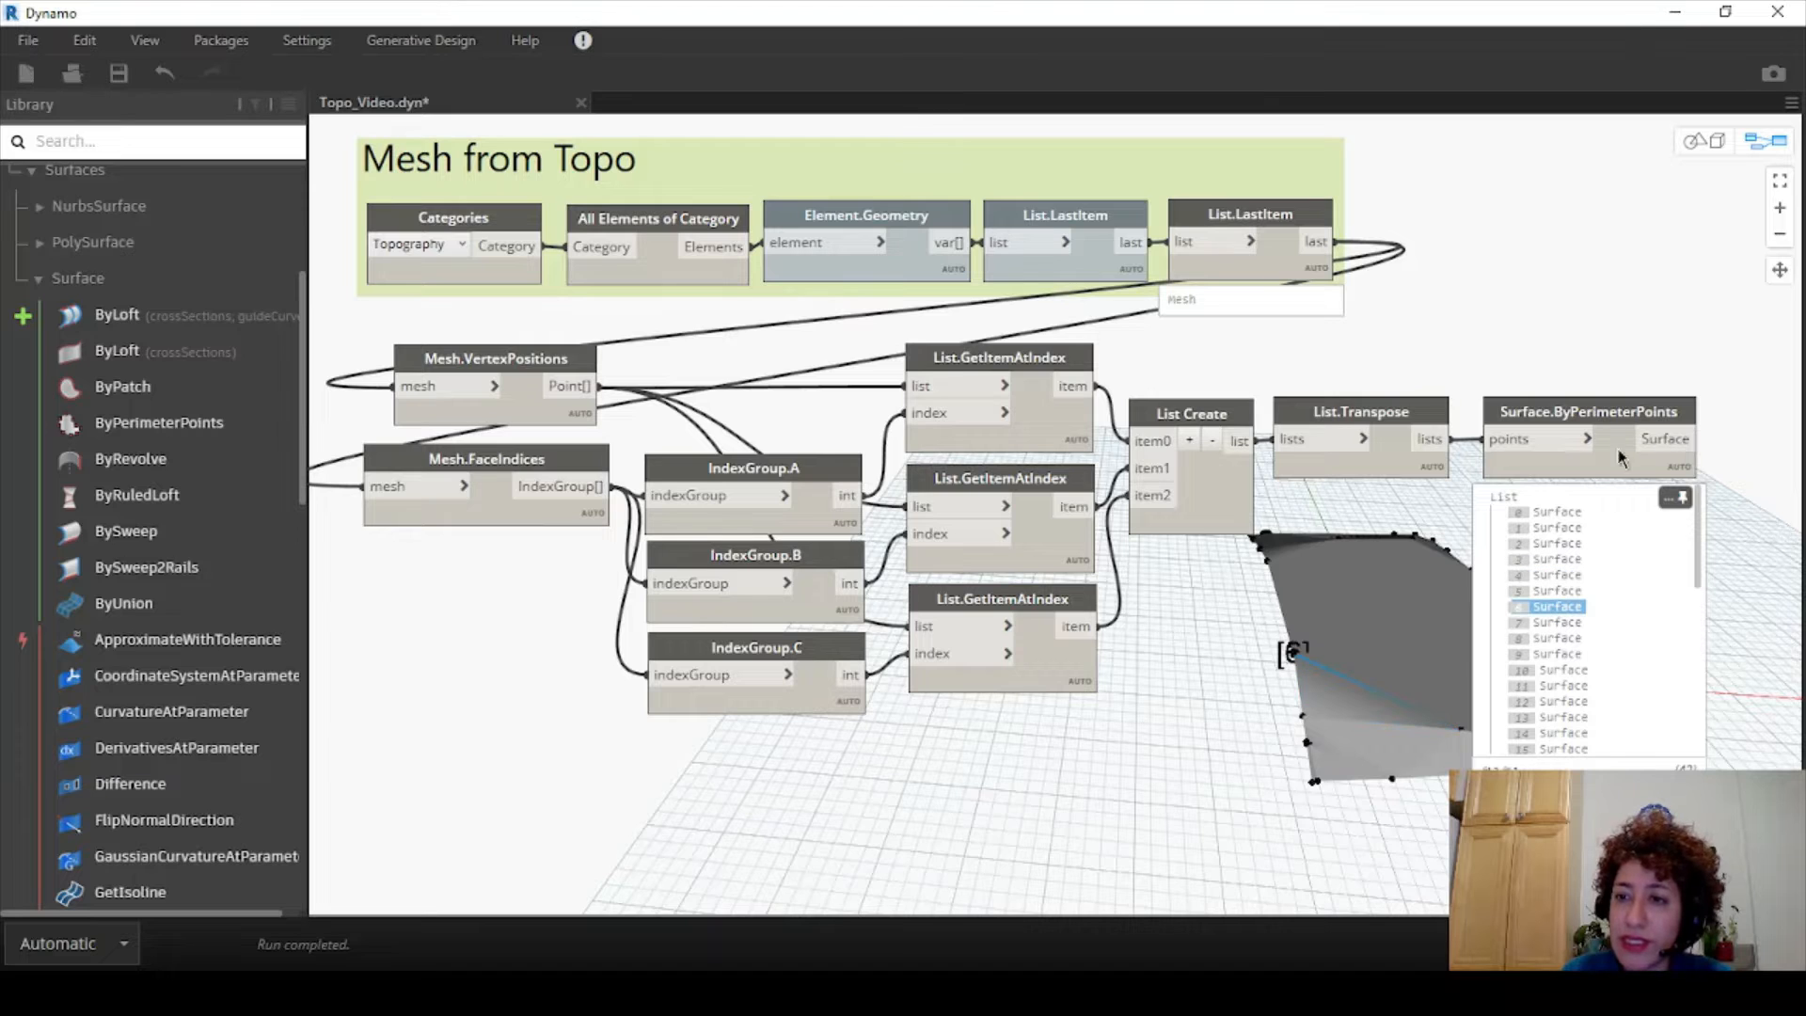
click(1679, 501)
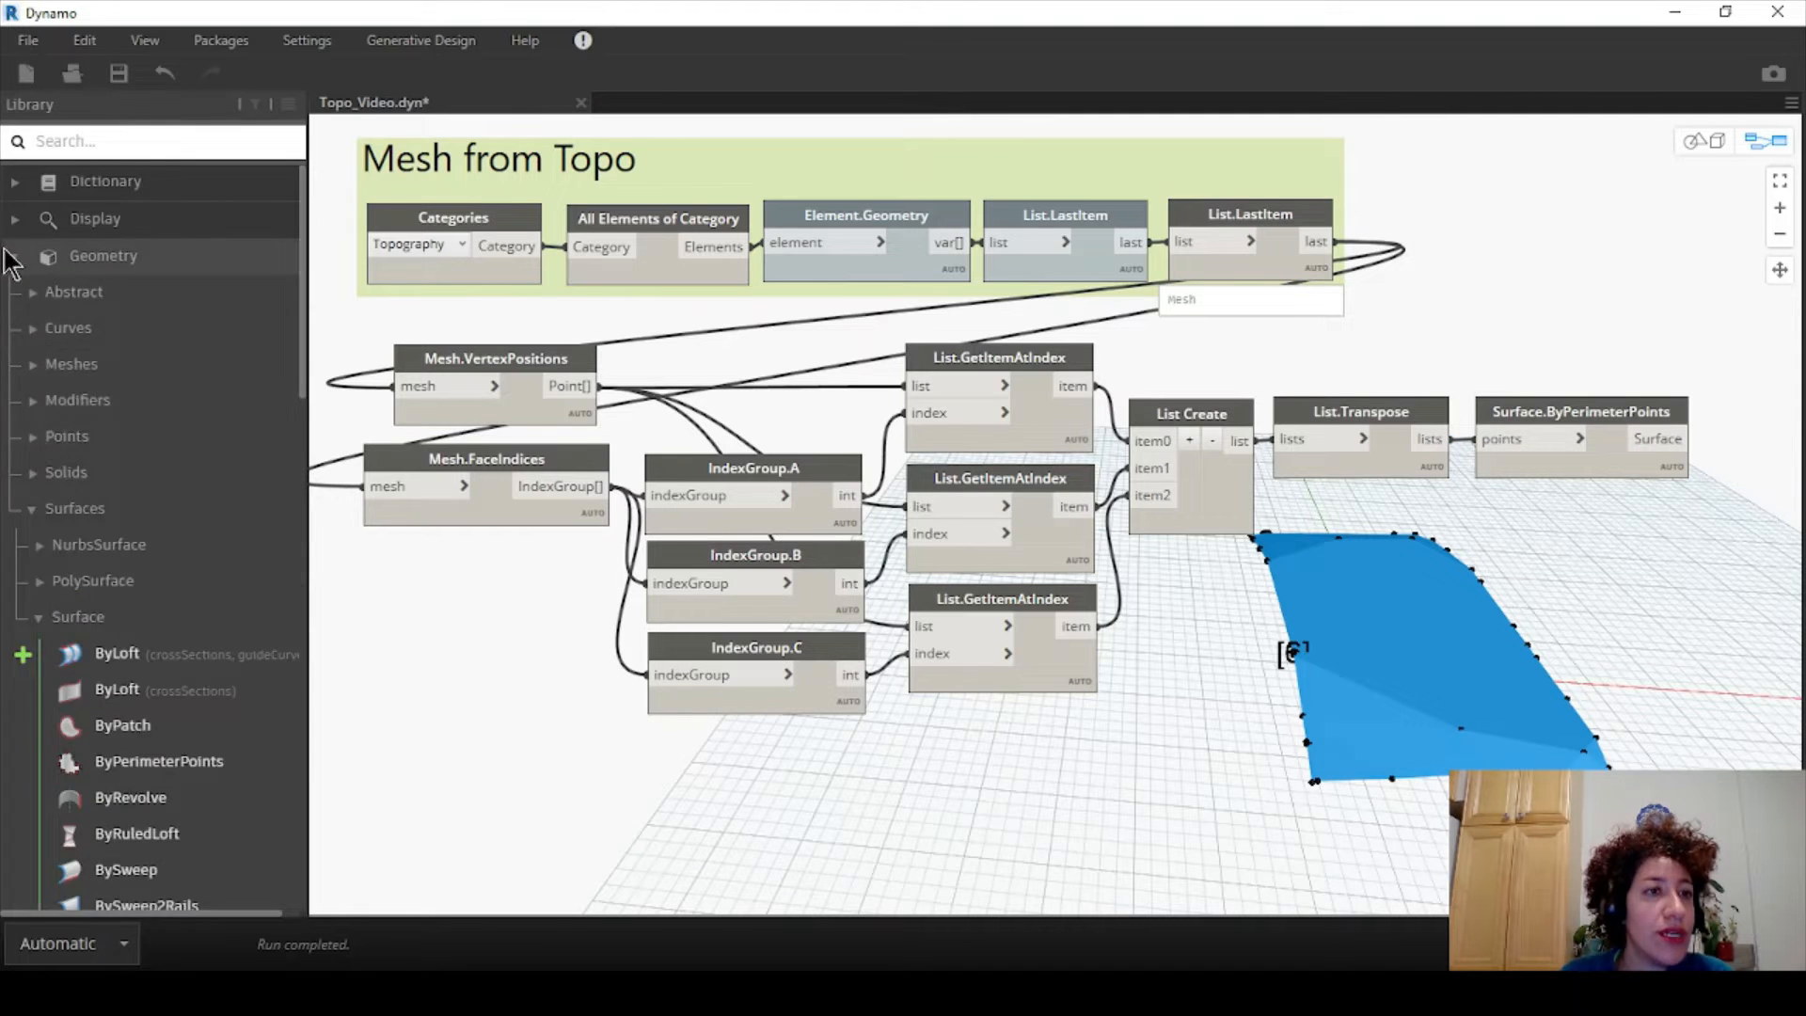
click(11, 256)
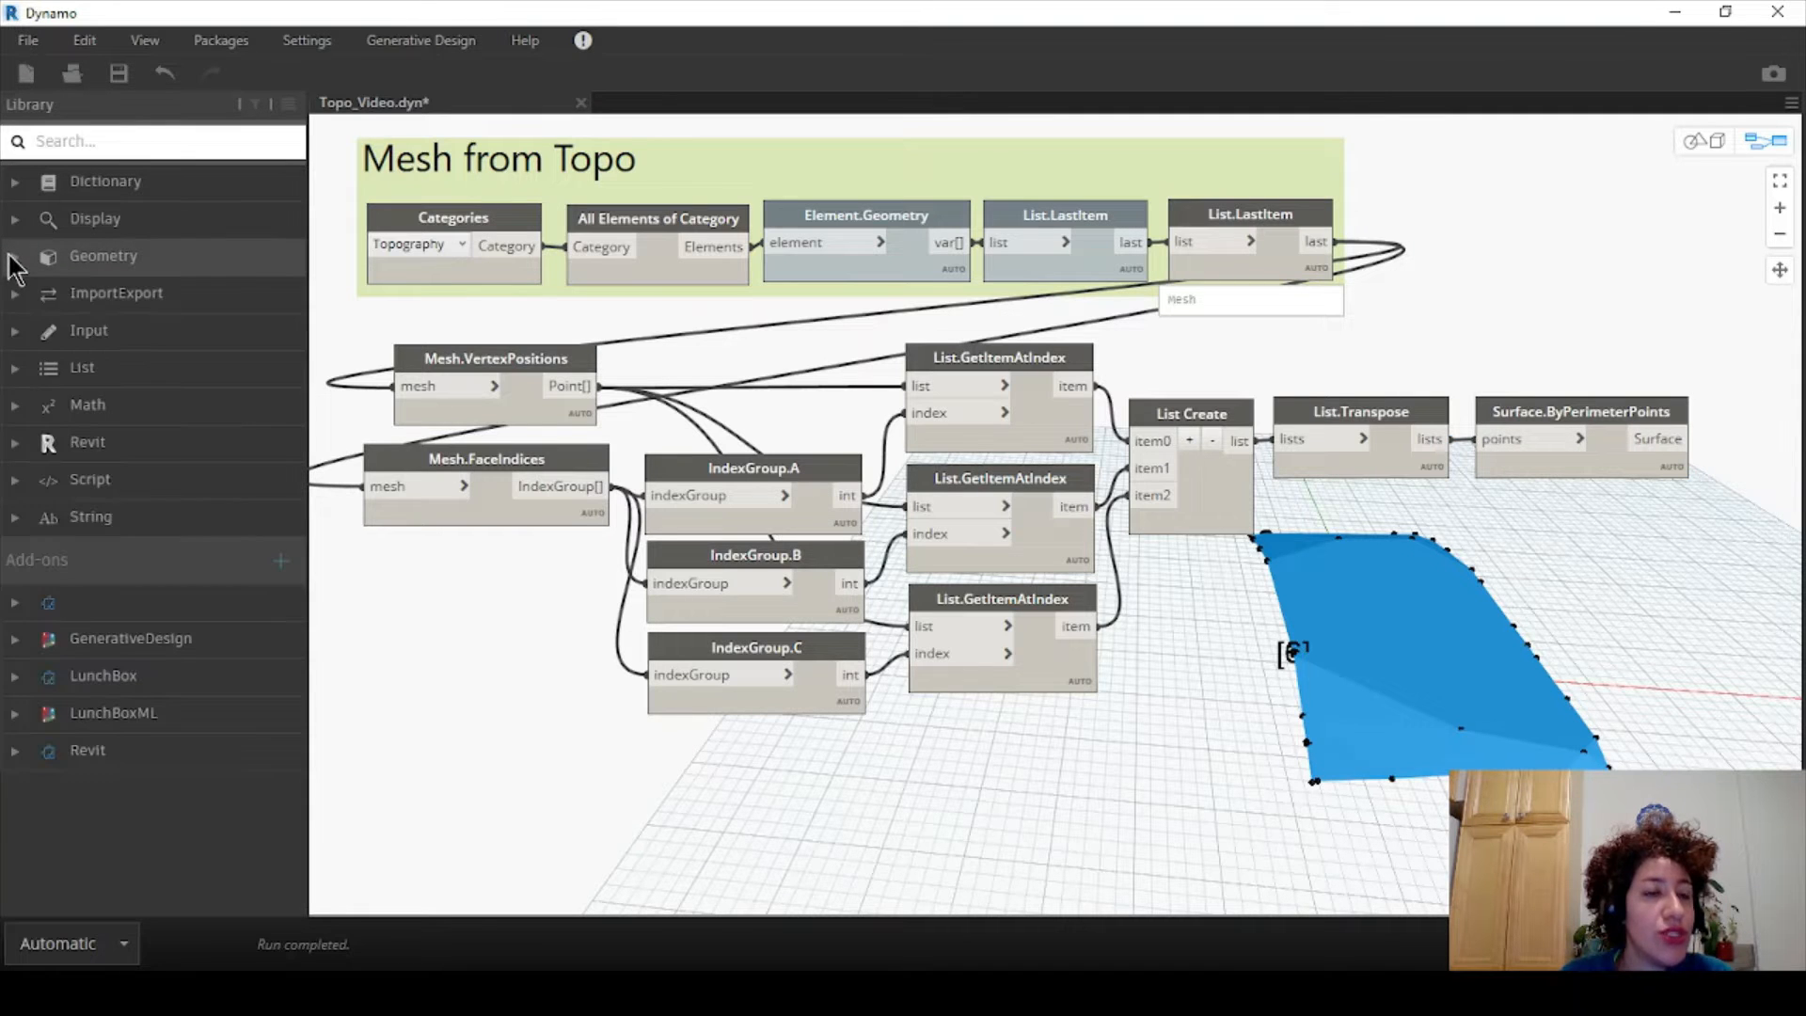
- Add a PolySurface.ByJoinedSurfaces node beside Surface.ByPerimeterPoints and wire the surfaces into it
click(13, 258)
click(31, 510)
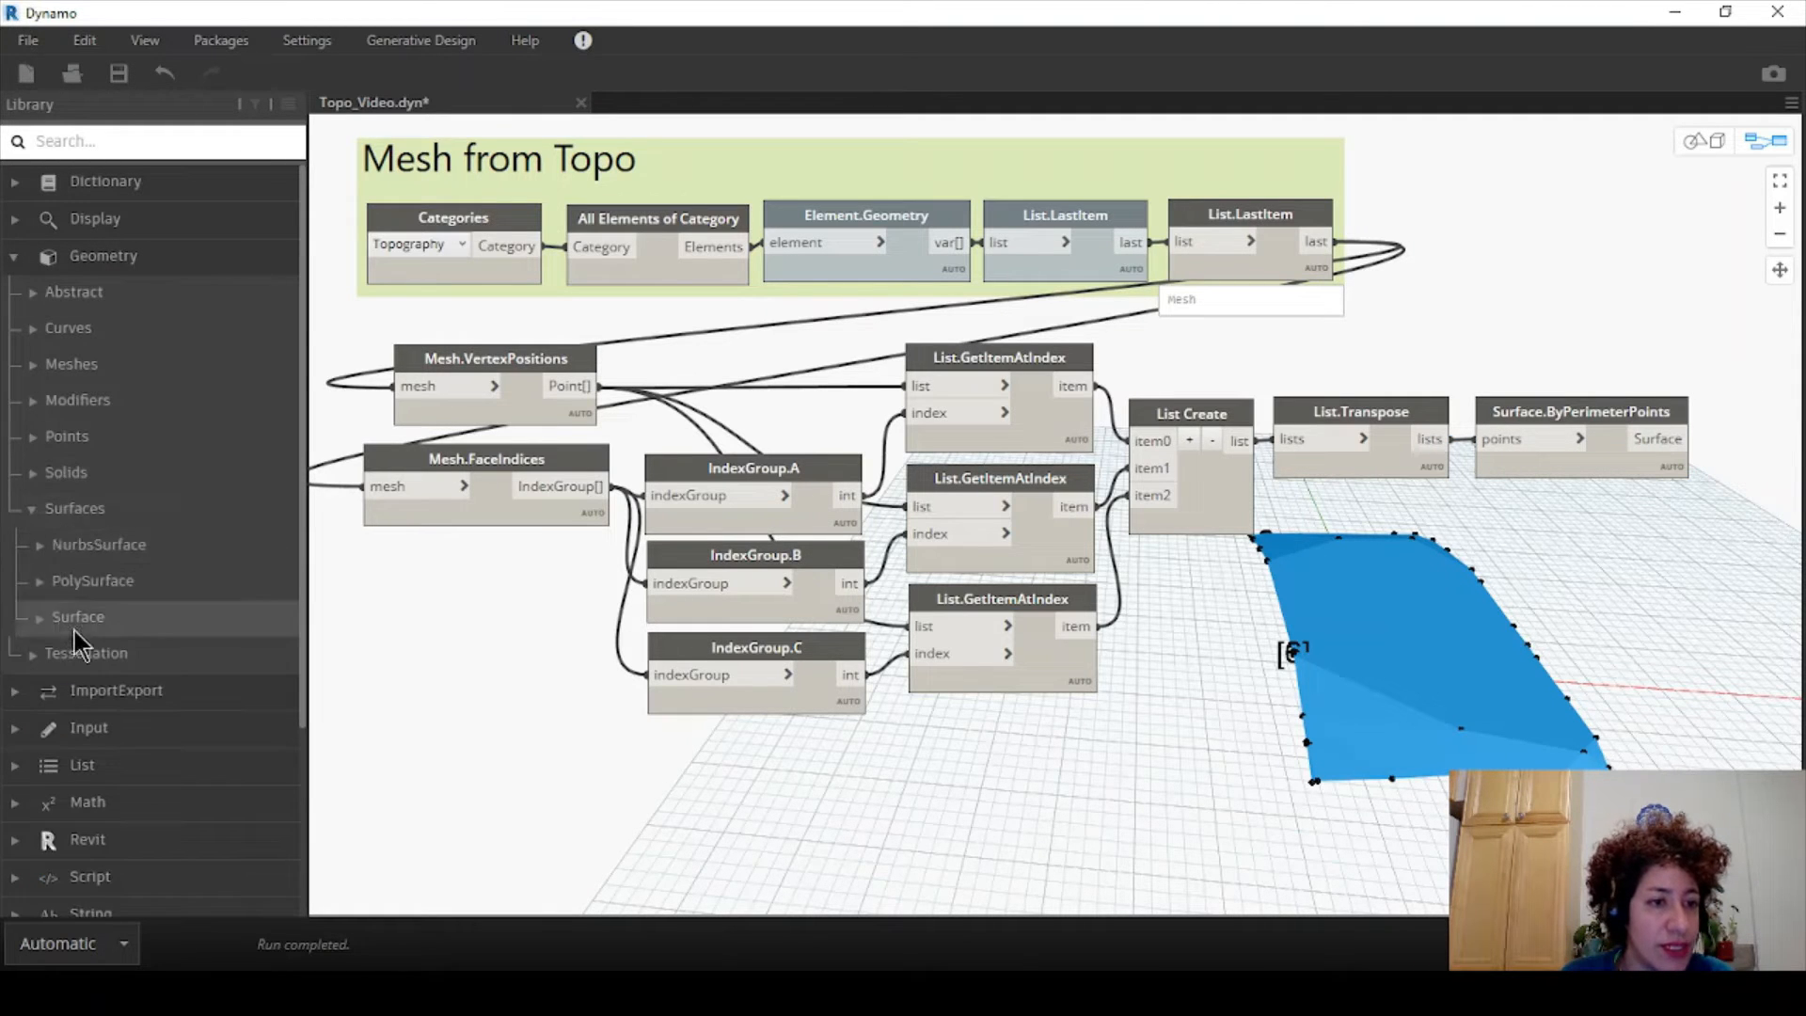
click(58, 585)
scroll(97, 537, down, 1)
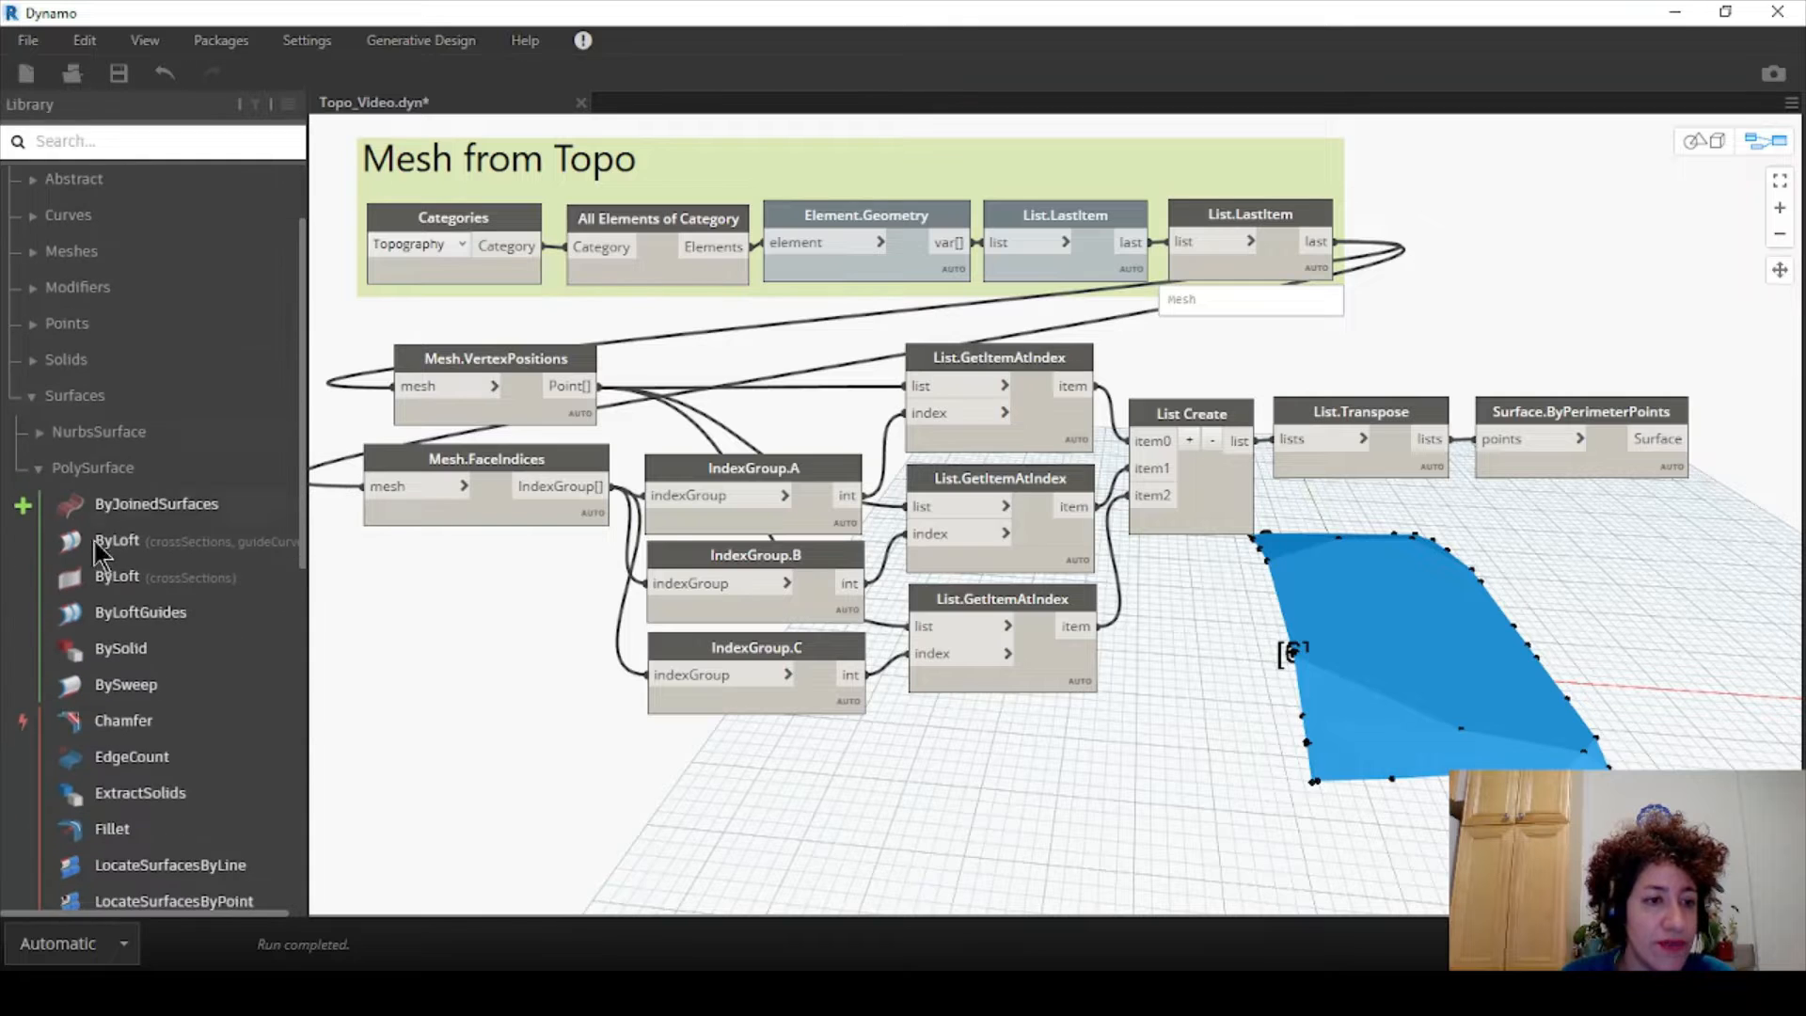
scroll(103, 555, down, 1)
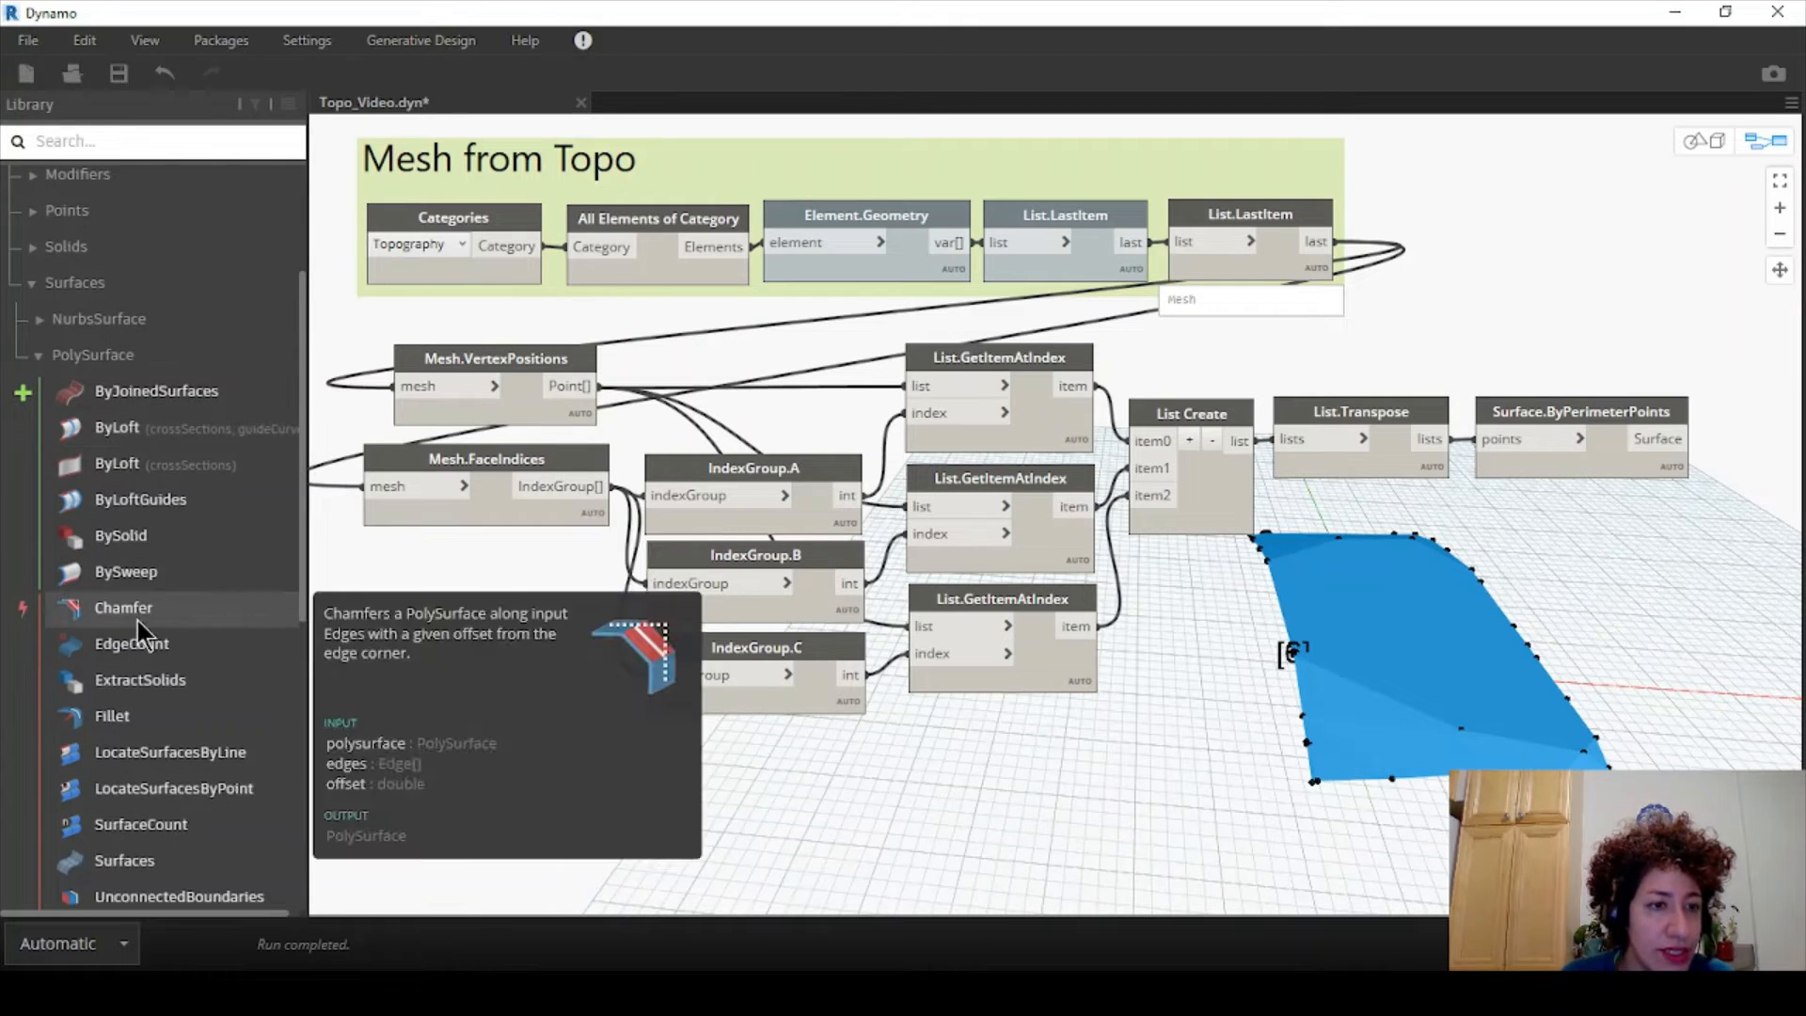
scroll(137, 621, down, 1)
click(178, 277)
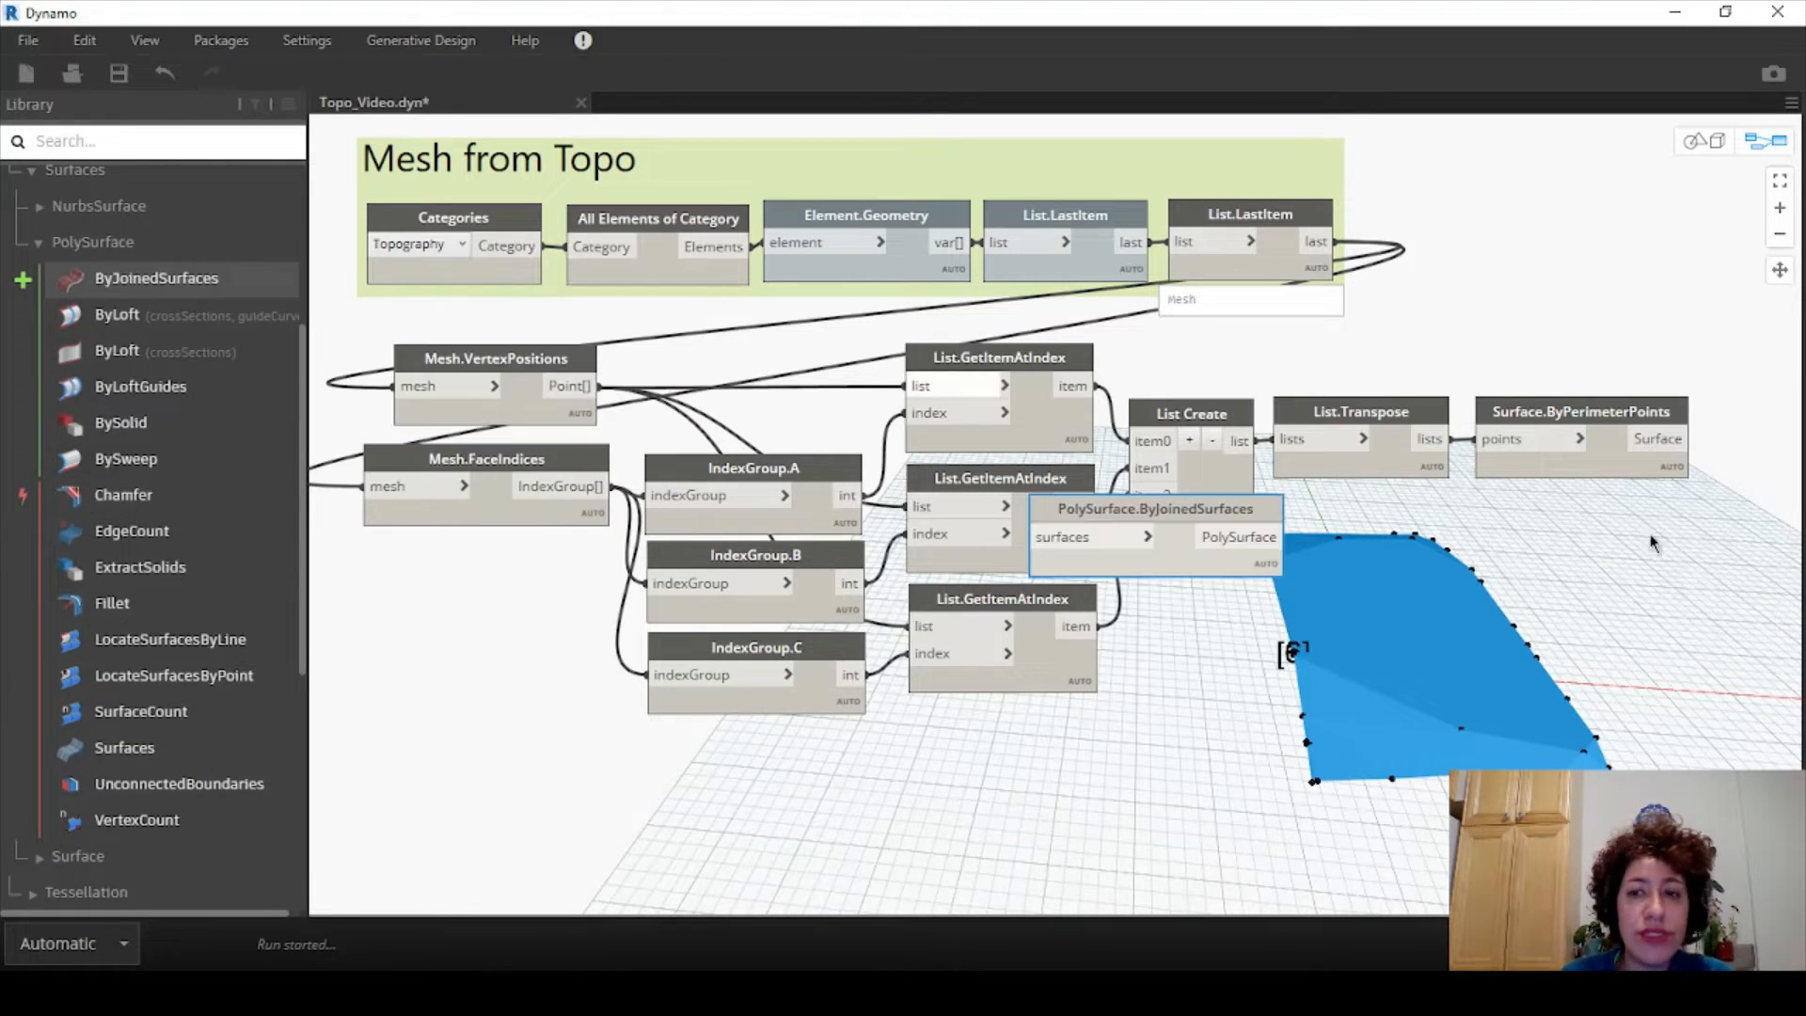
drag(1230, 503, 1683, 504)
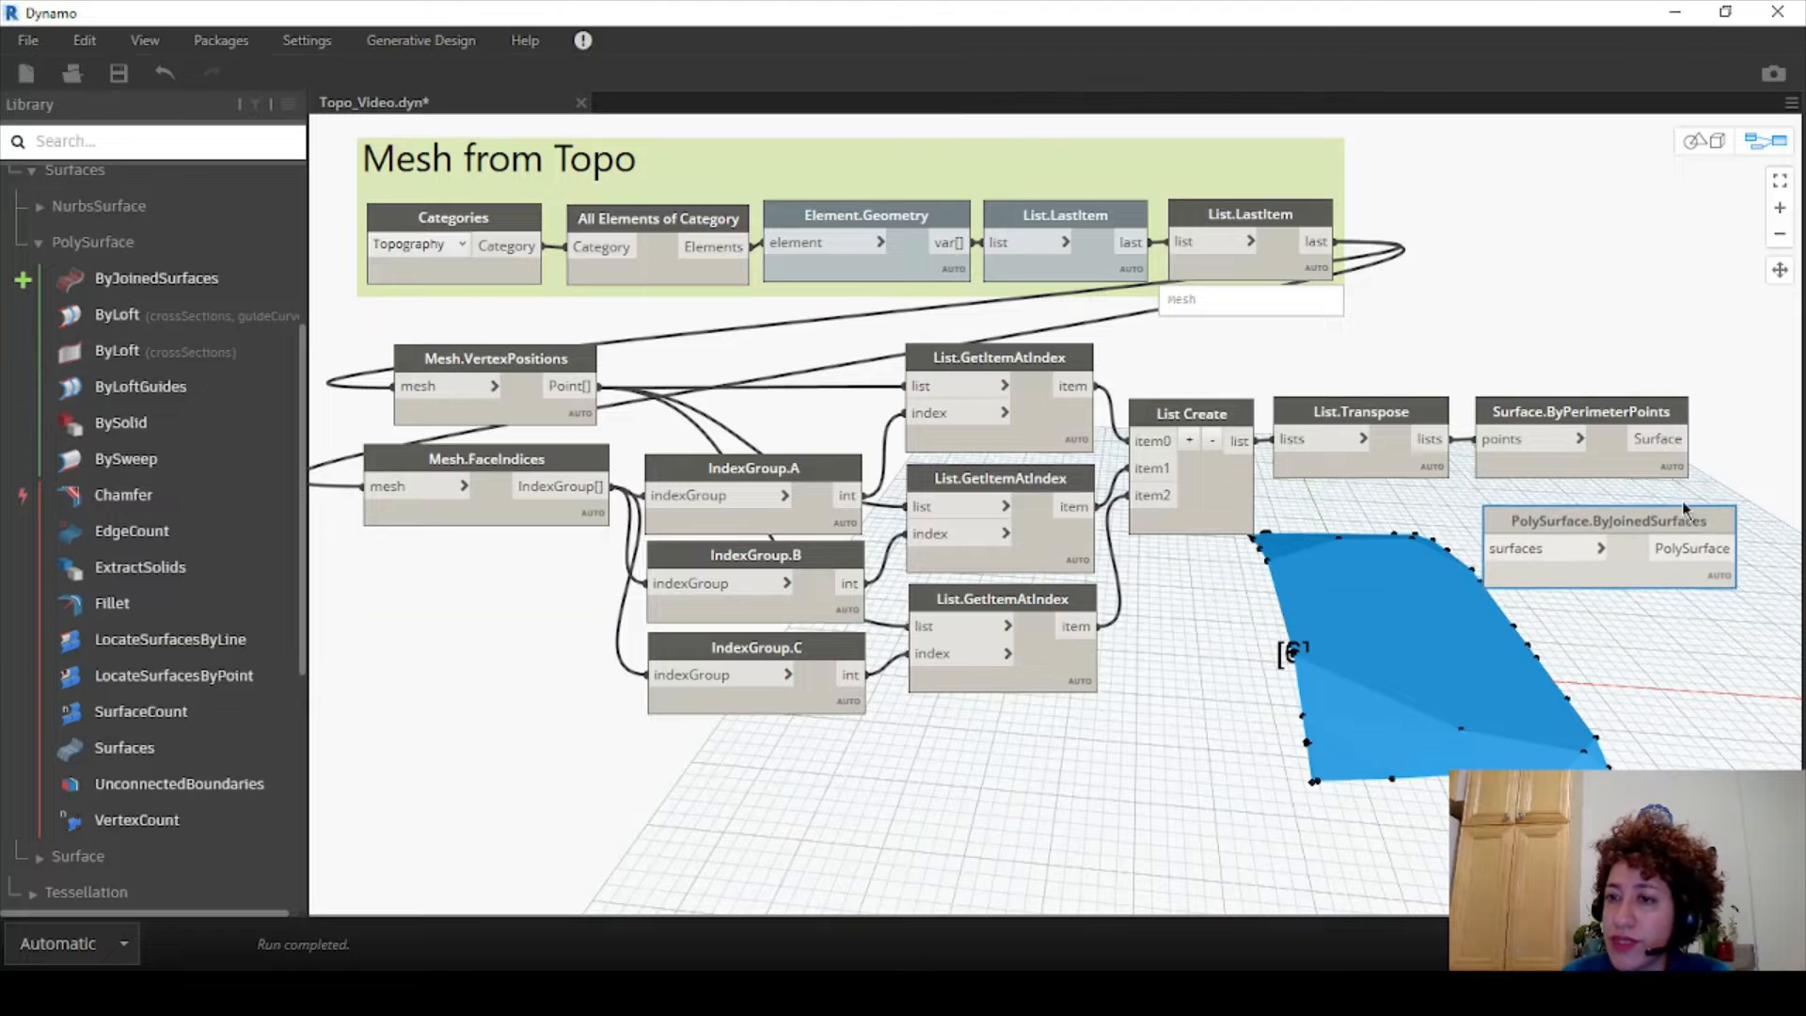
click(1688, 439)
click(1484, 547)
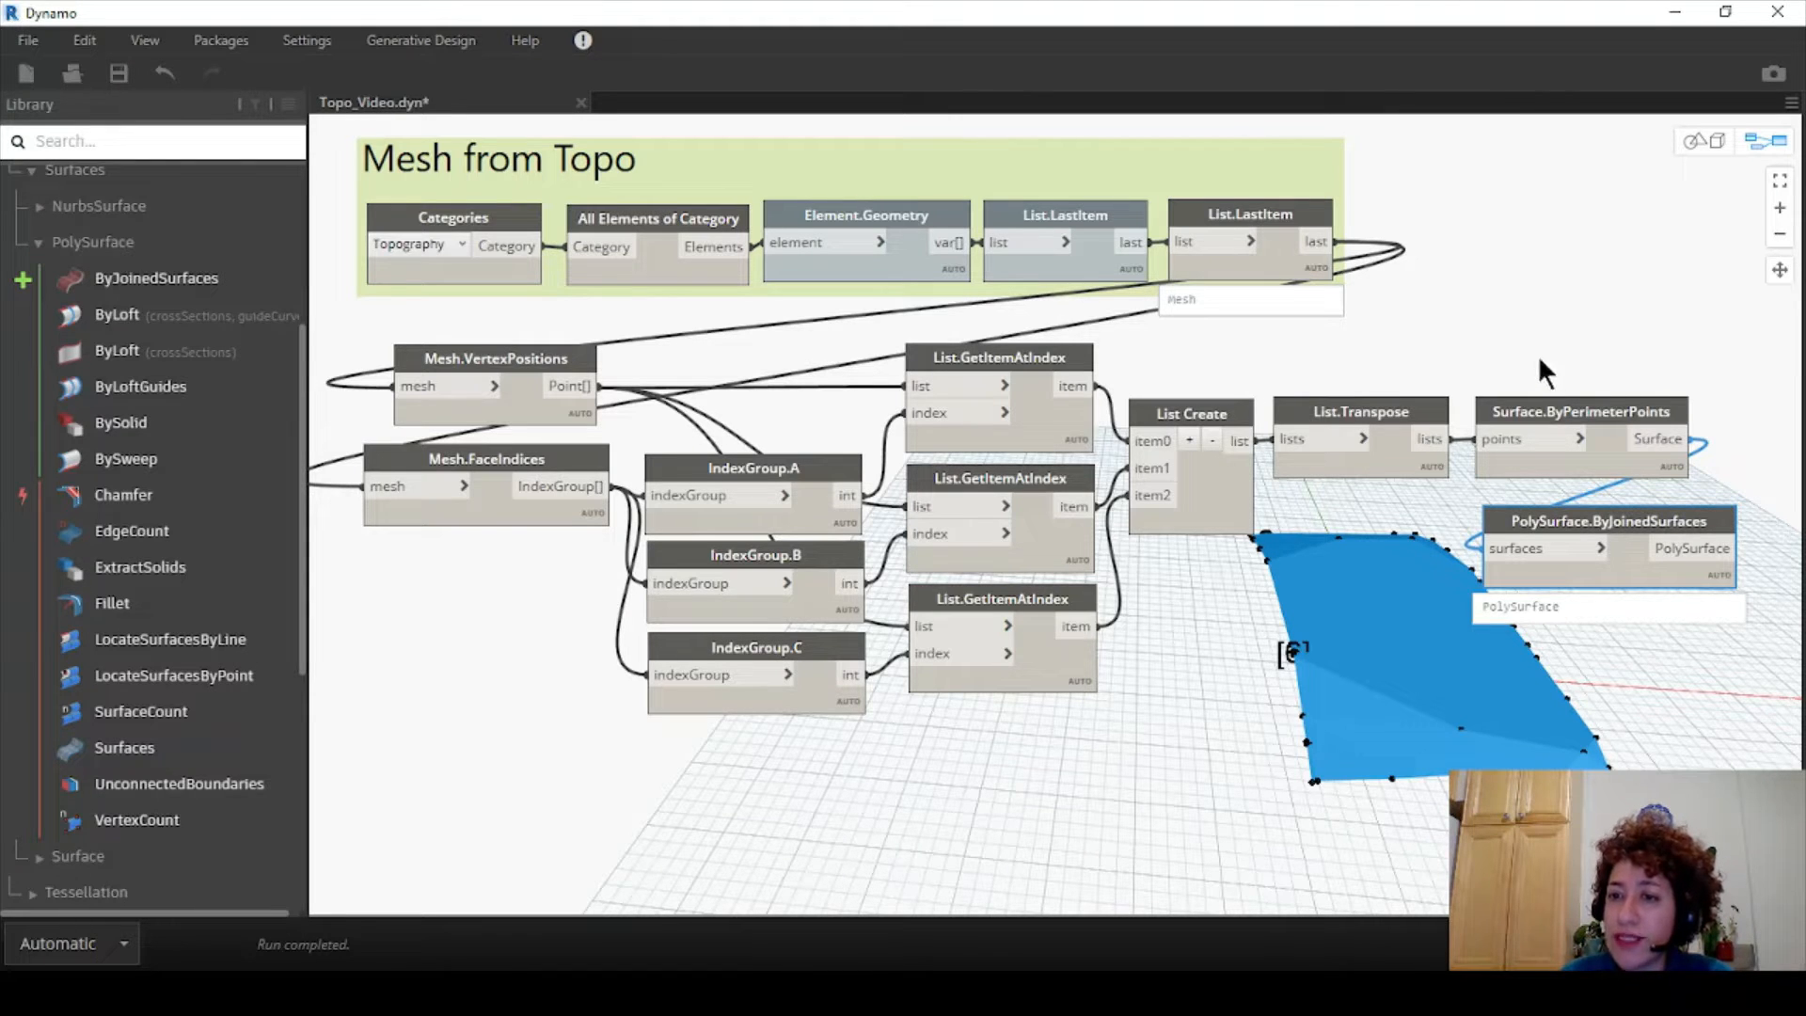
- Turn off the Surface.ByPerimeterPoints and List.Transpose previews to view the joined PolySurface
right_click(1554, 409)
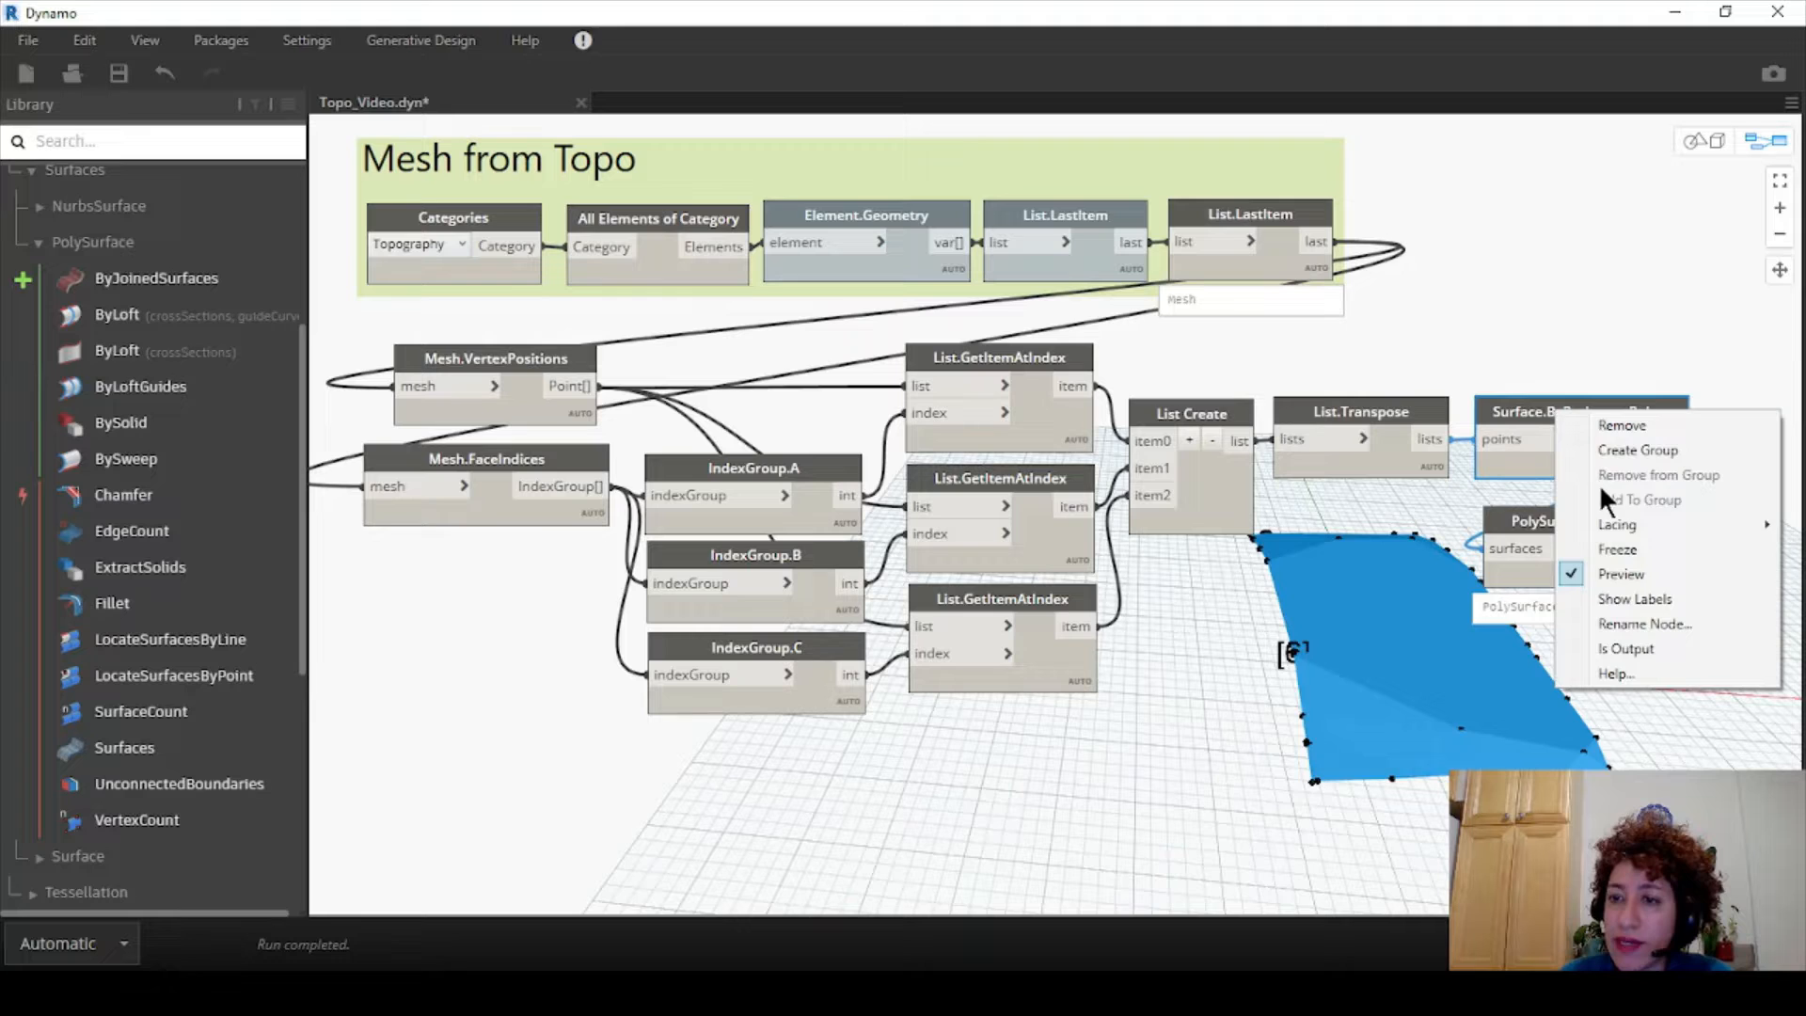
click(1622, 572)
right_click(1388, 406)
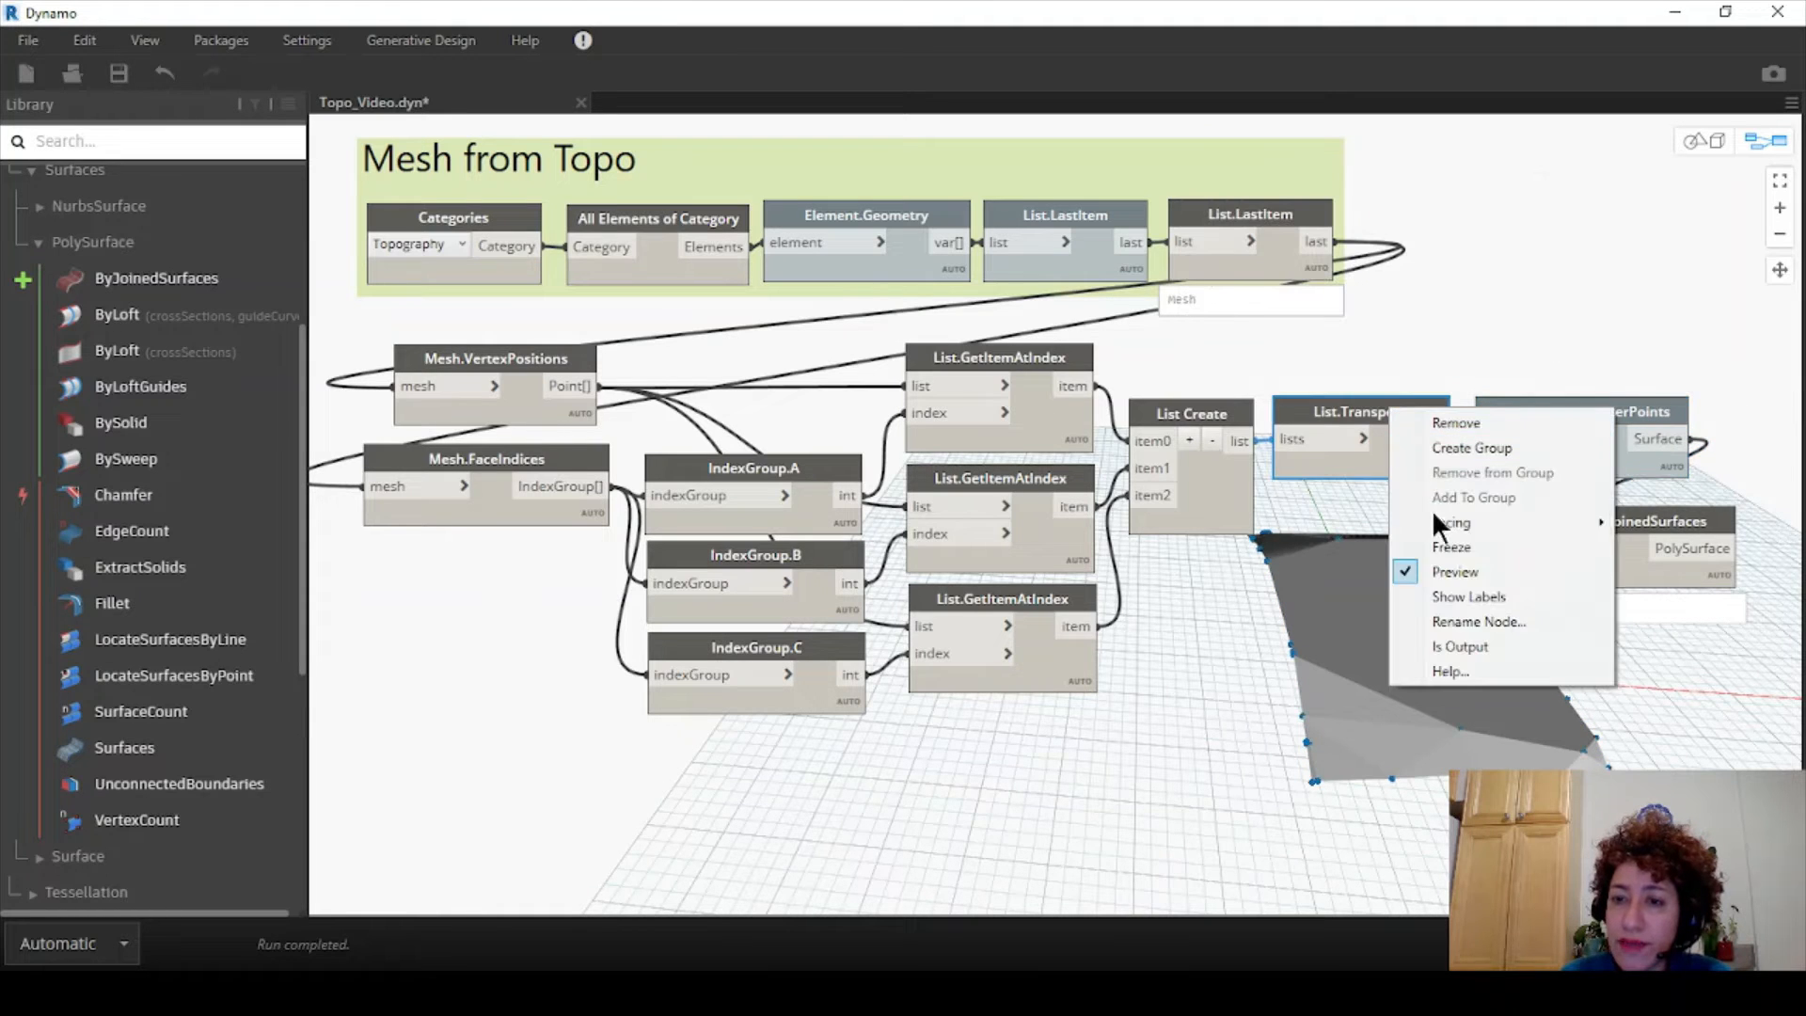
click(1443, 574)
click(1663, 517)
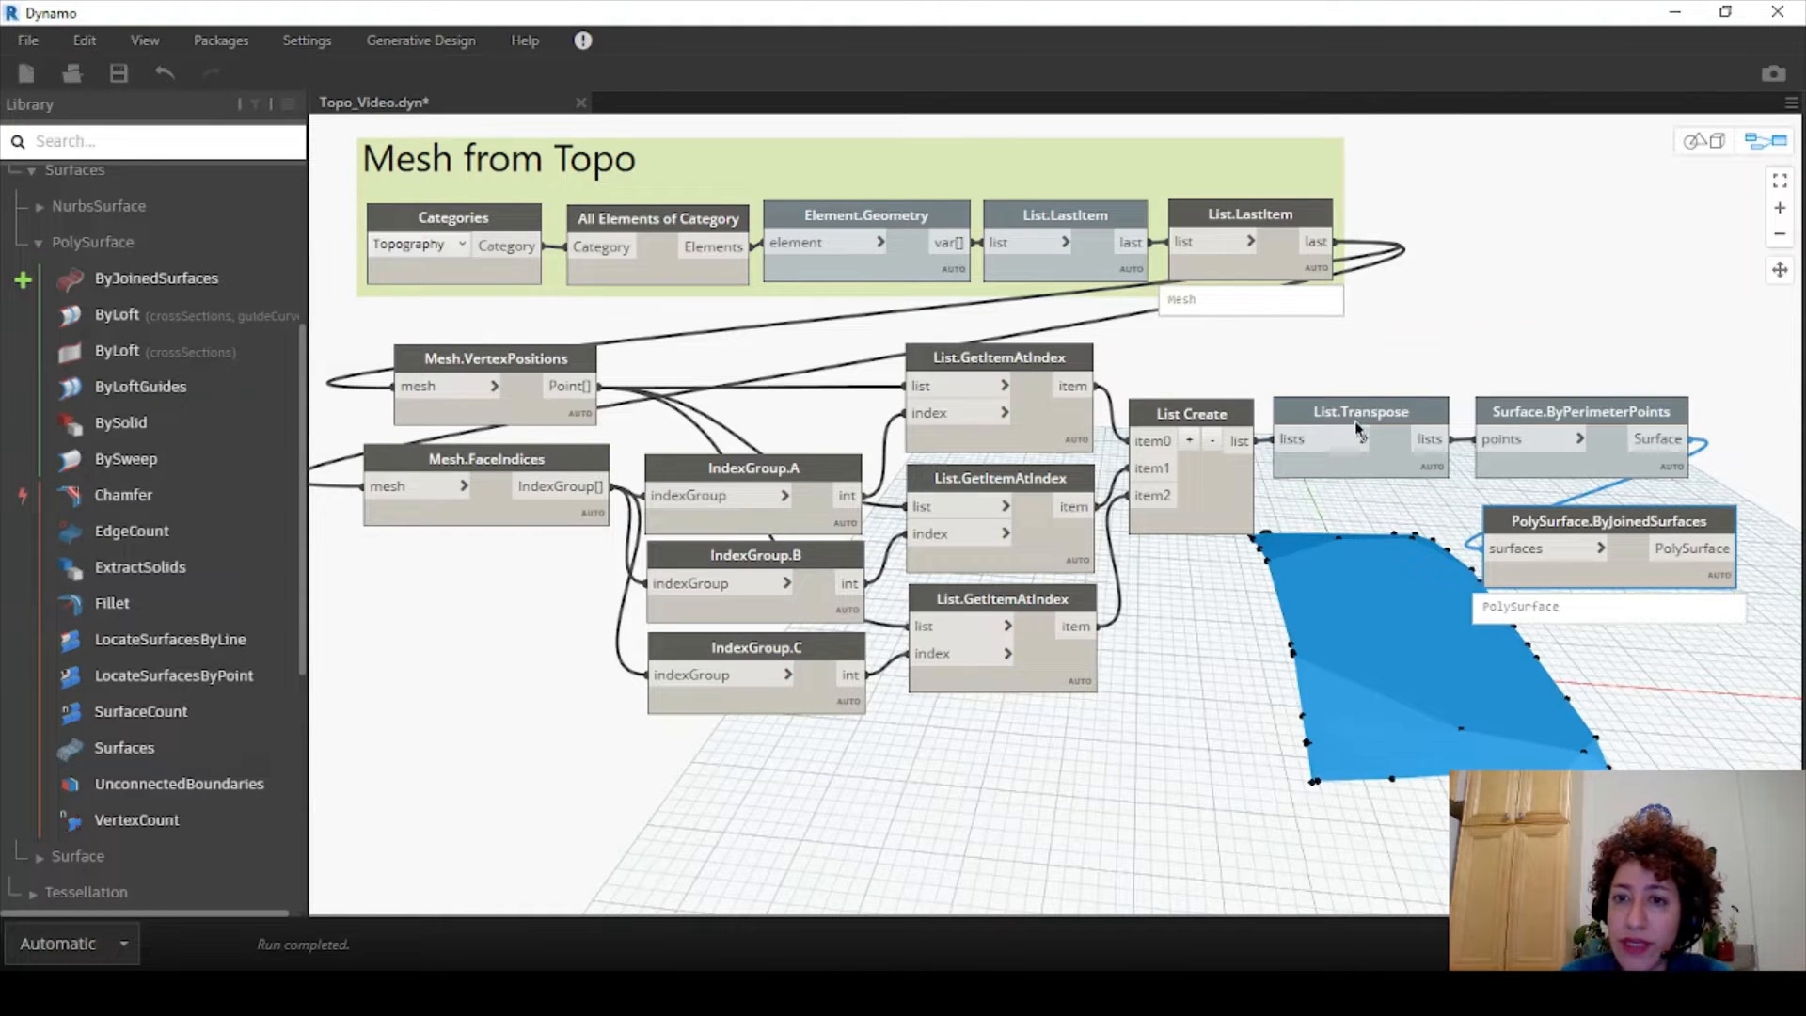
- Hide the previews of List Create, both List.GetItemAtIndex nodes and Mesh.VertexPositions
right_click(1203, 414)
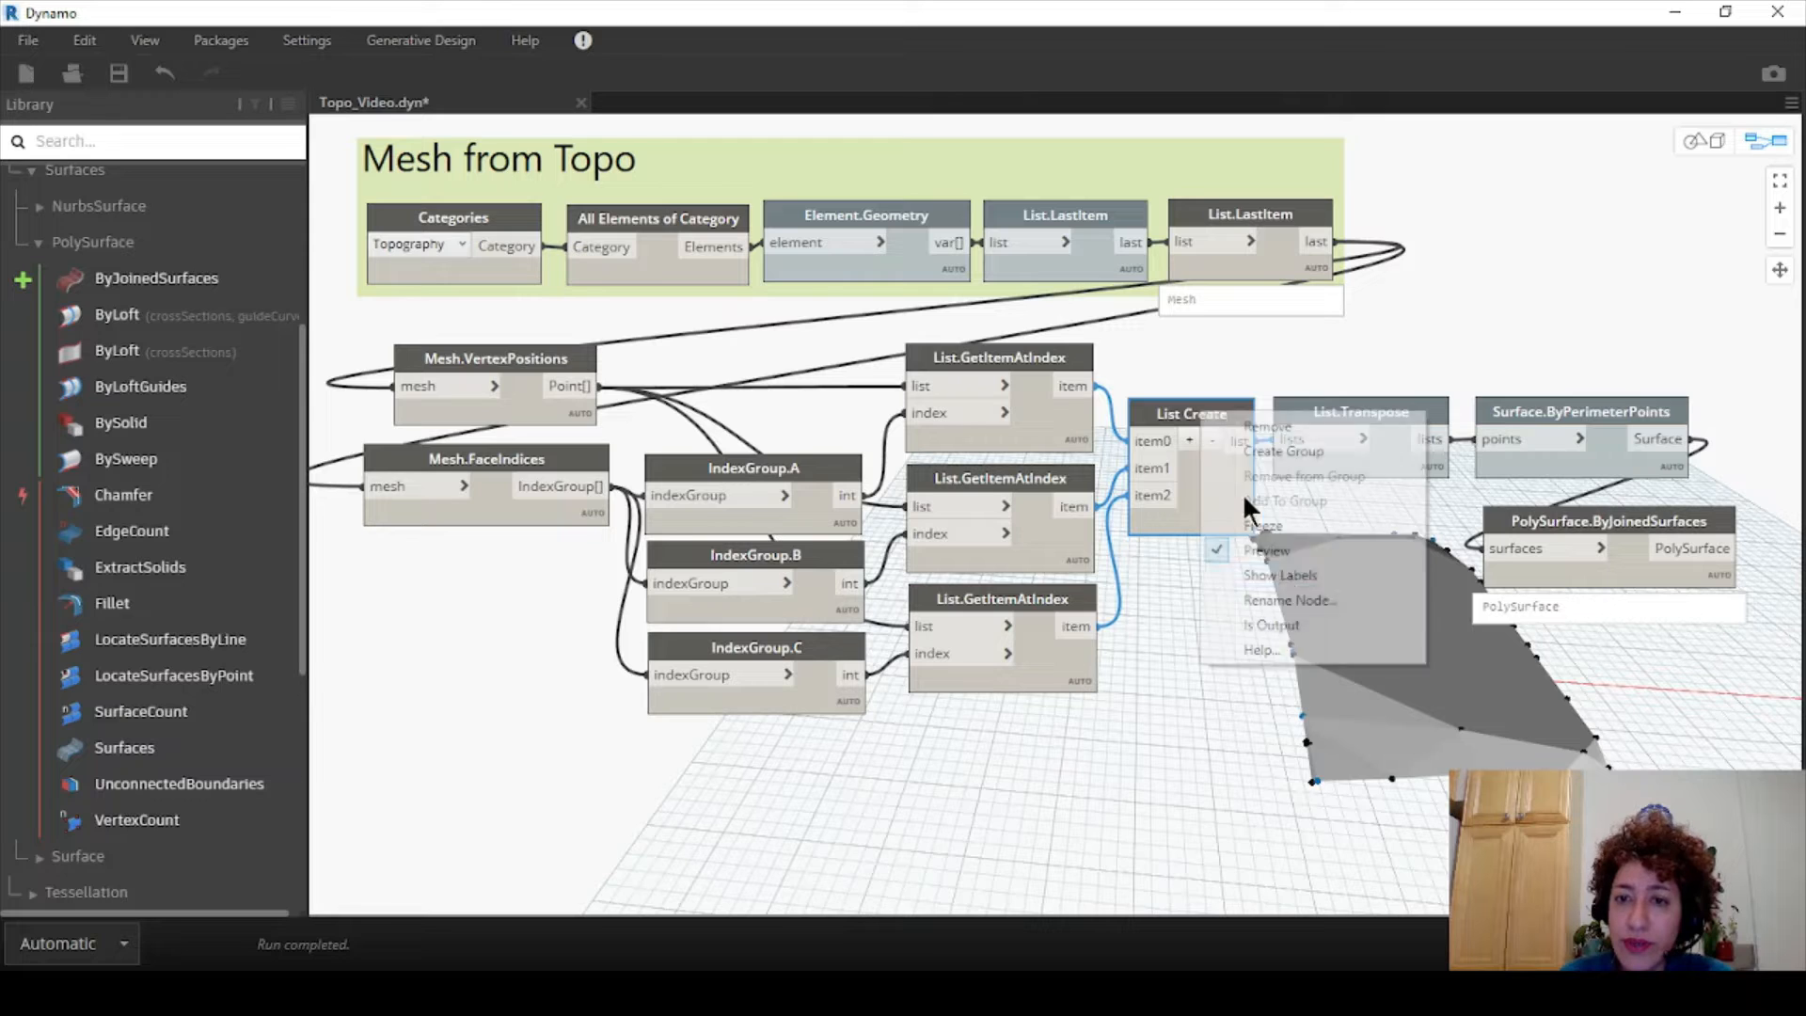
click(1272, 551)
right_click(995, 367)
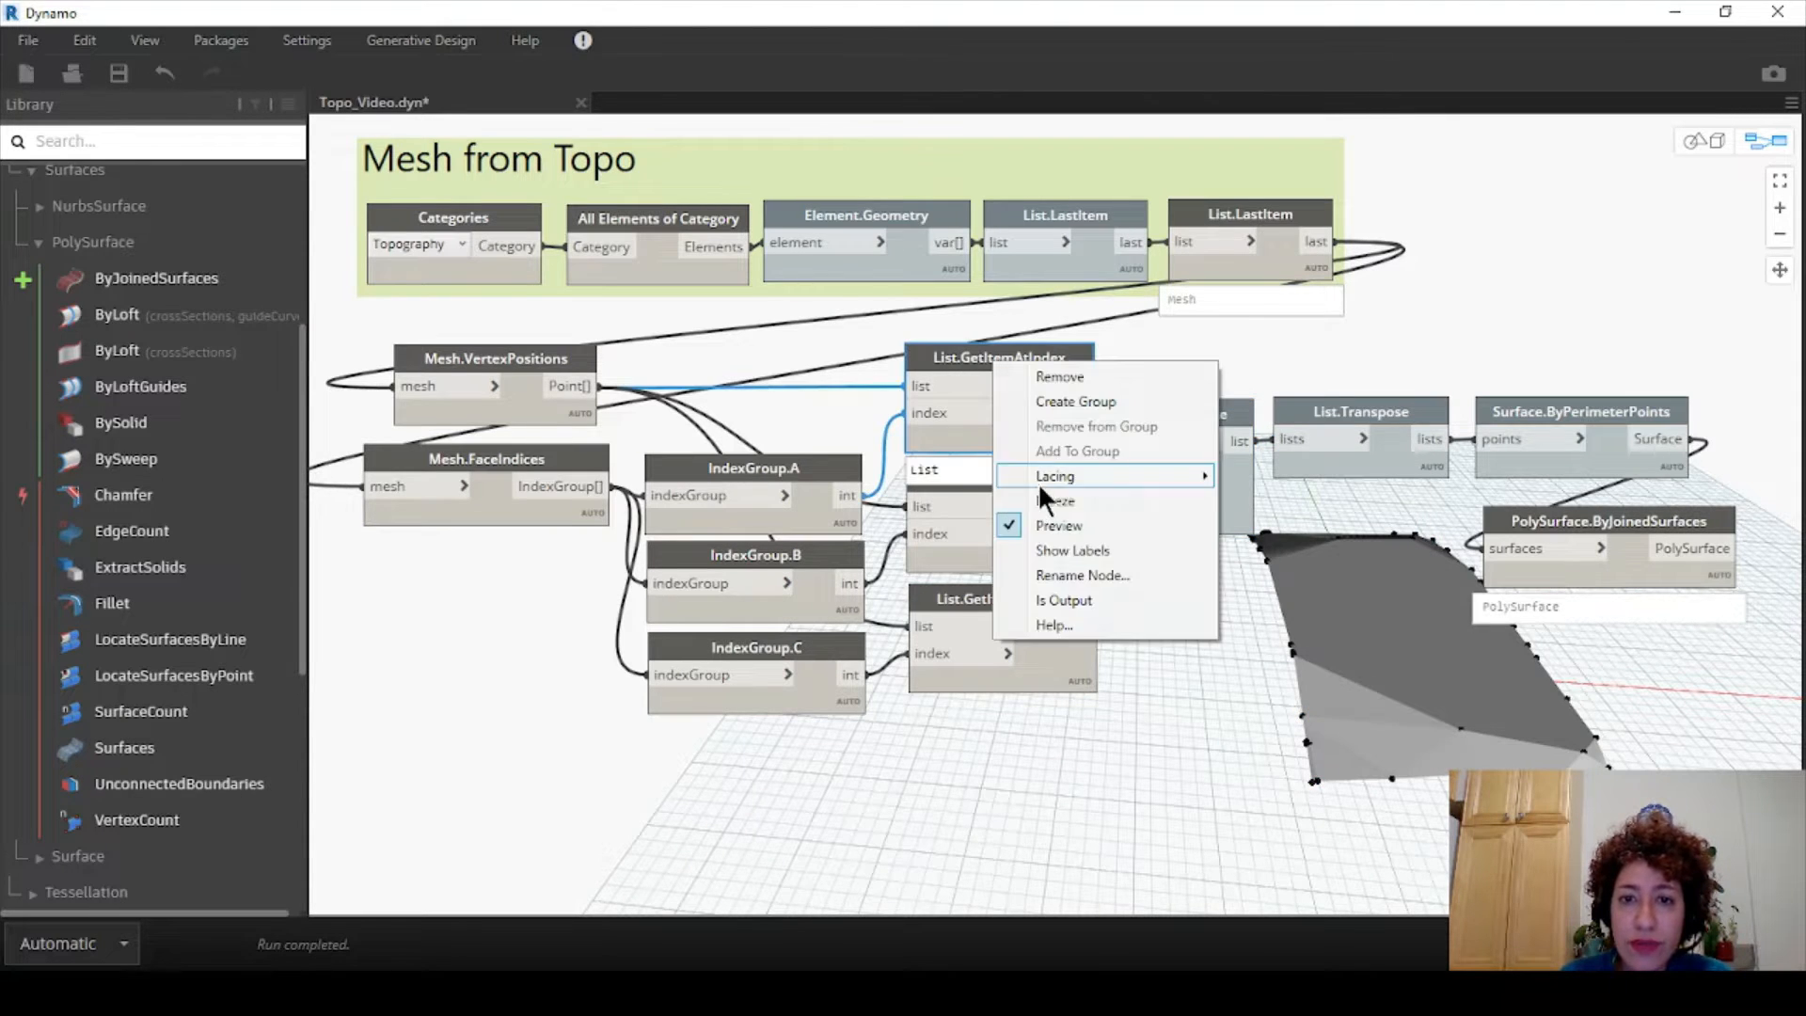
click(1048, 523)
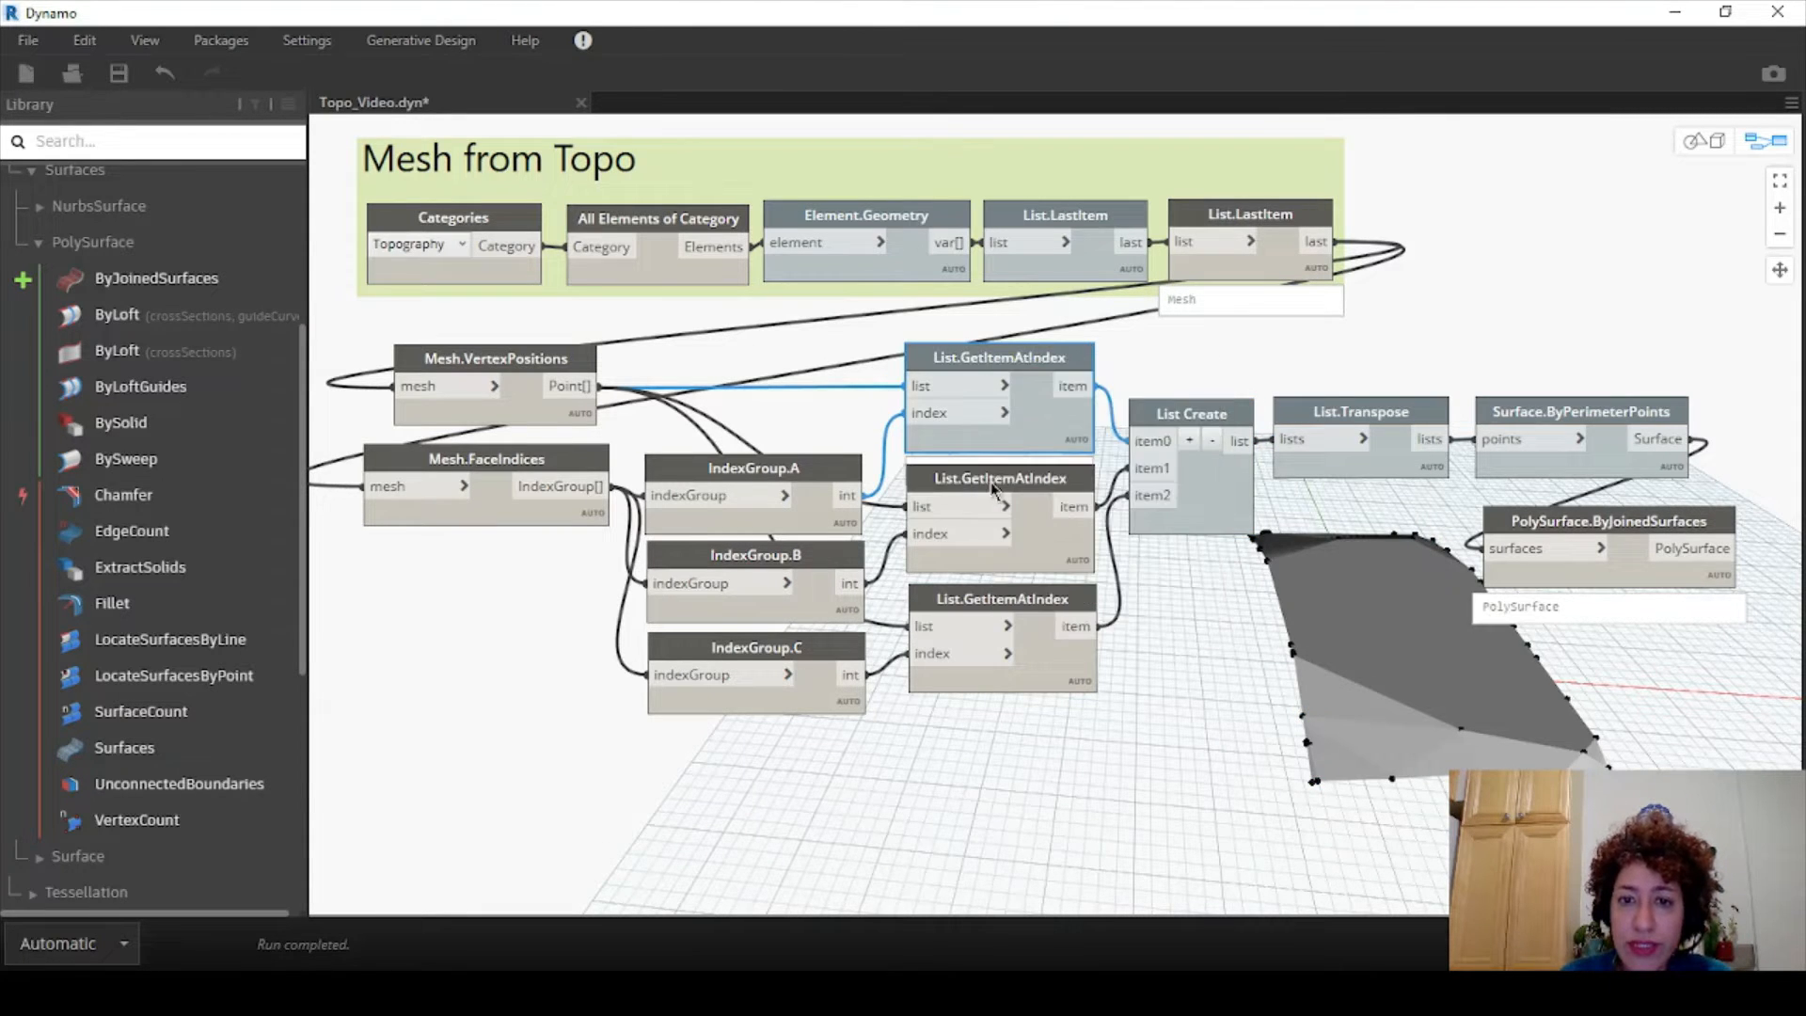
right_click(976, 489)
click(1041, 646)
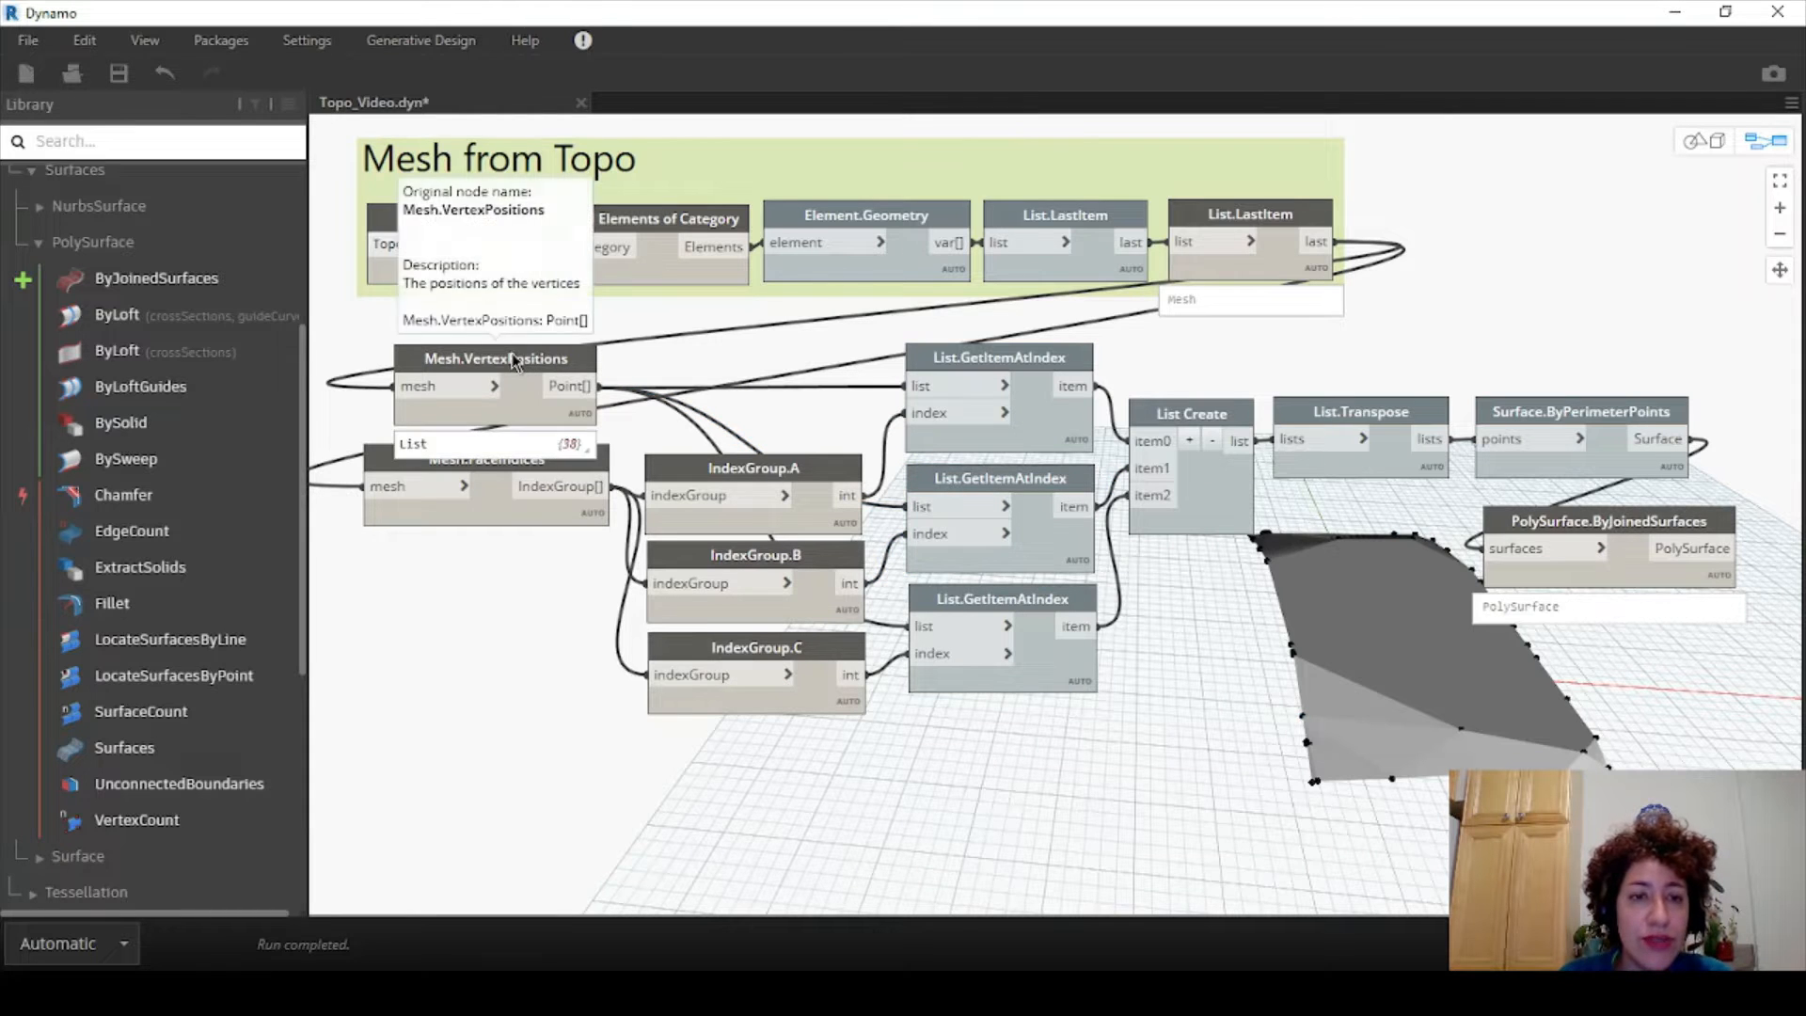
right_click(534, 367)
click(577, 514)
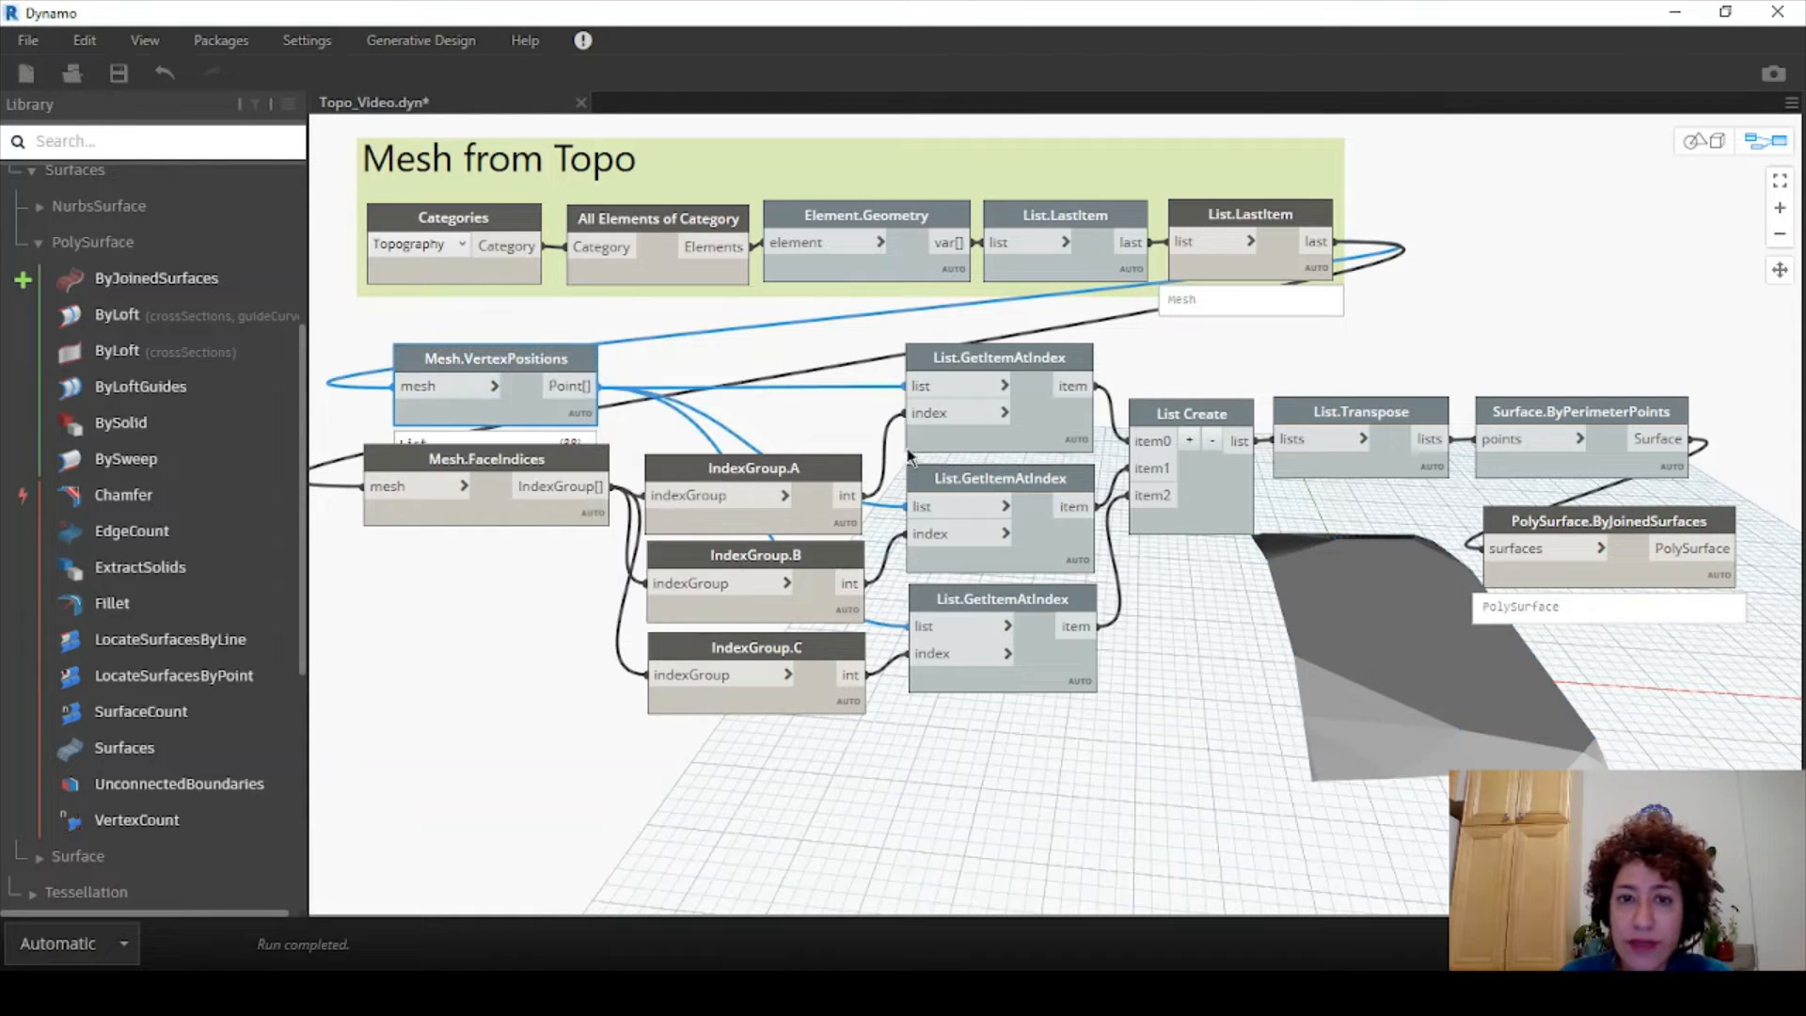
- Window-select the nodes from Mesh.VertexPositions through PolySurface.ByJoinedSurfaces and bring up their context menu
click(1239, 212)
click(1553, 319)
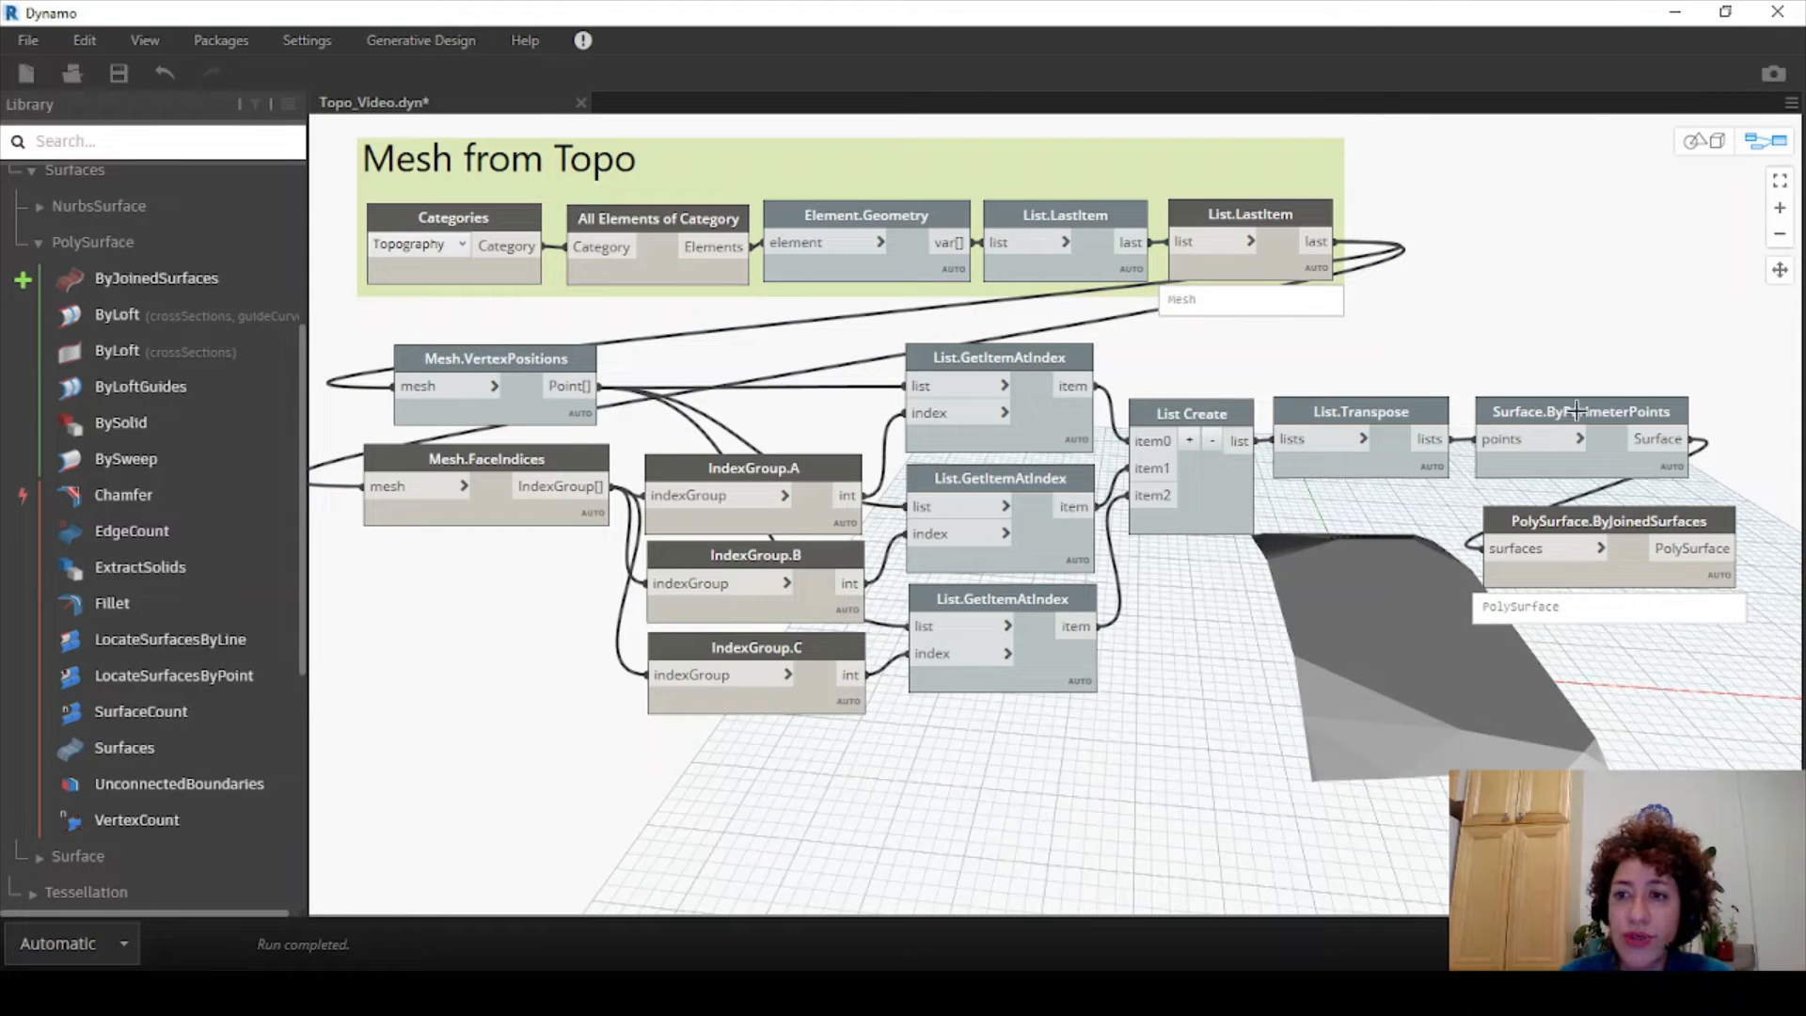
drag(1596, 364, 491, 733)
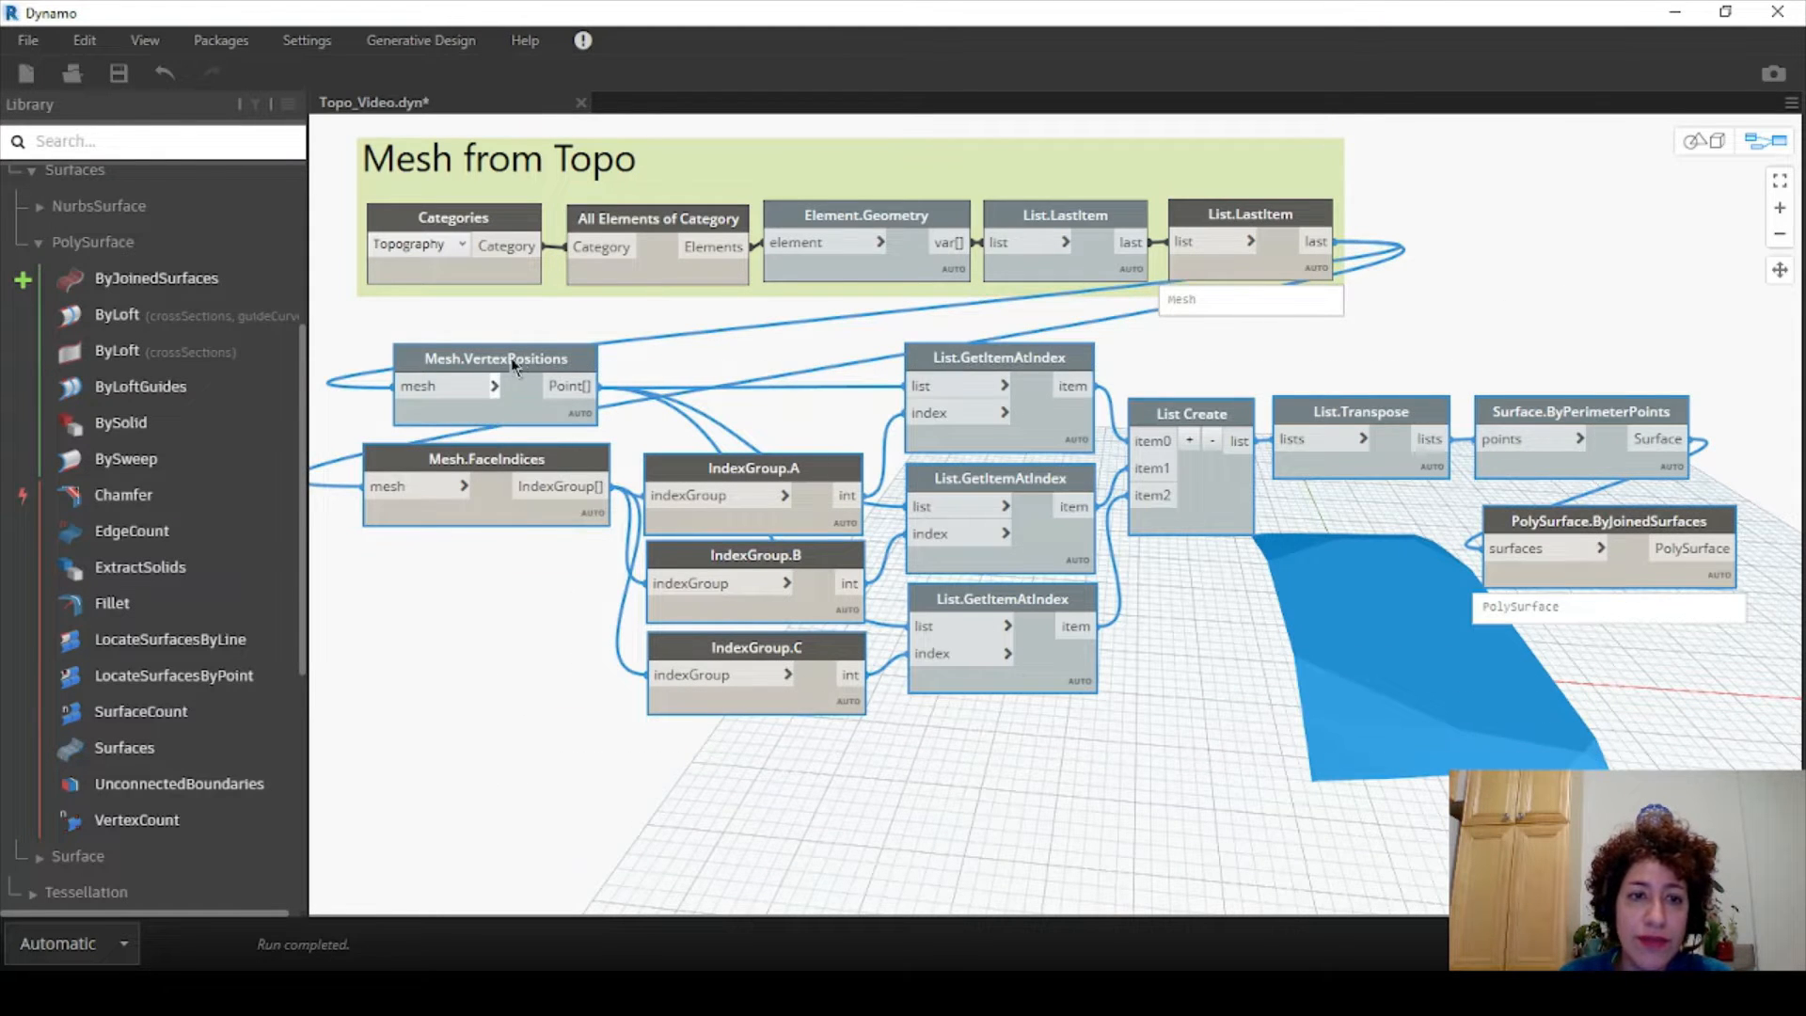
right_click(522, 347)
- Group the selected nodes and title the group 'Polysurface from Mesh'
click(562, 387)
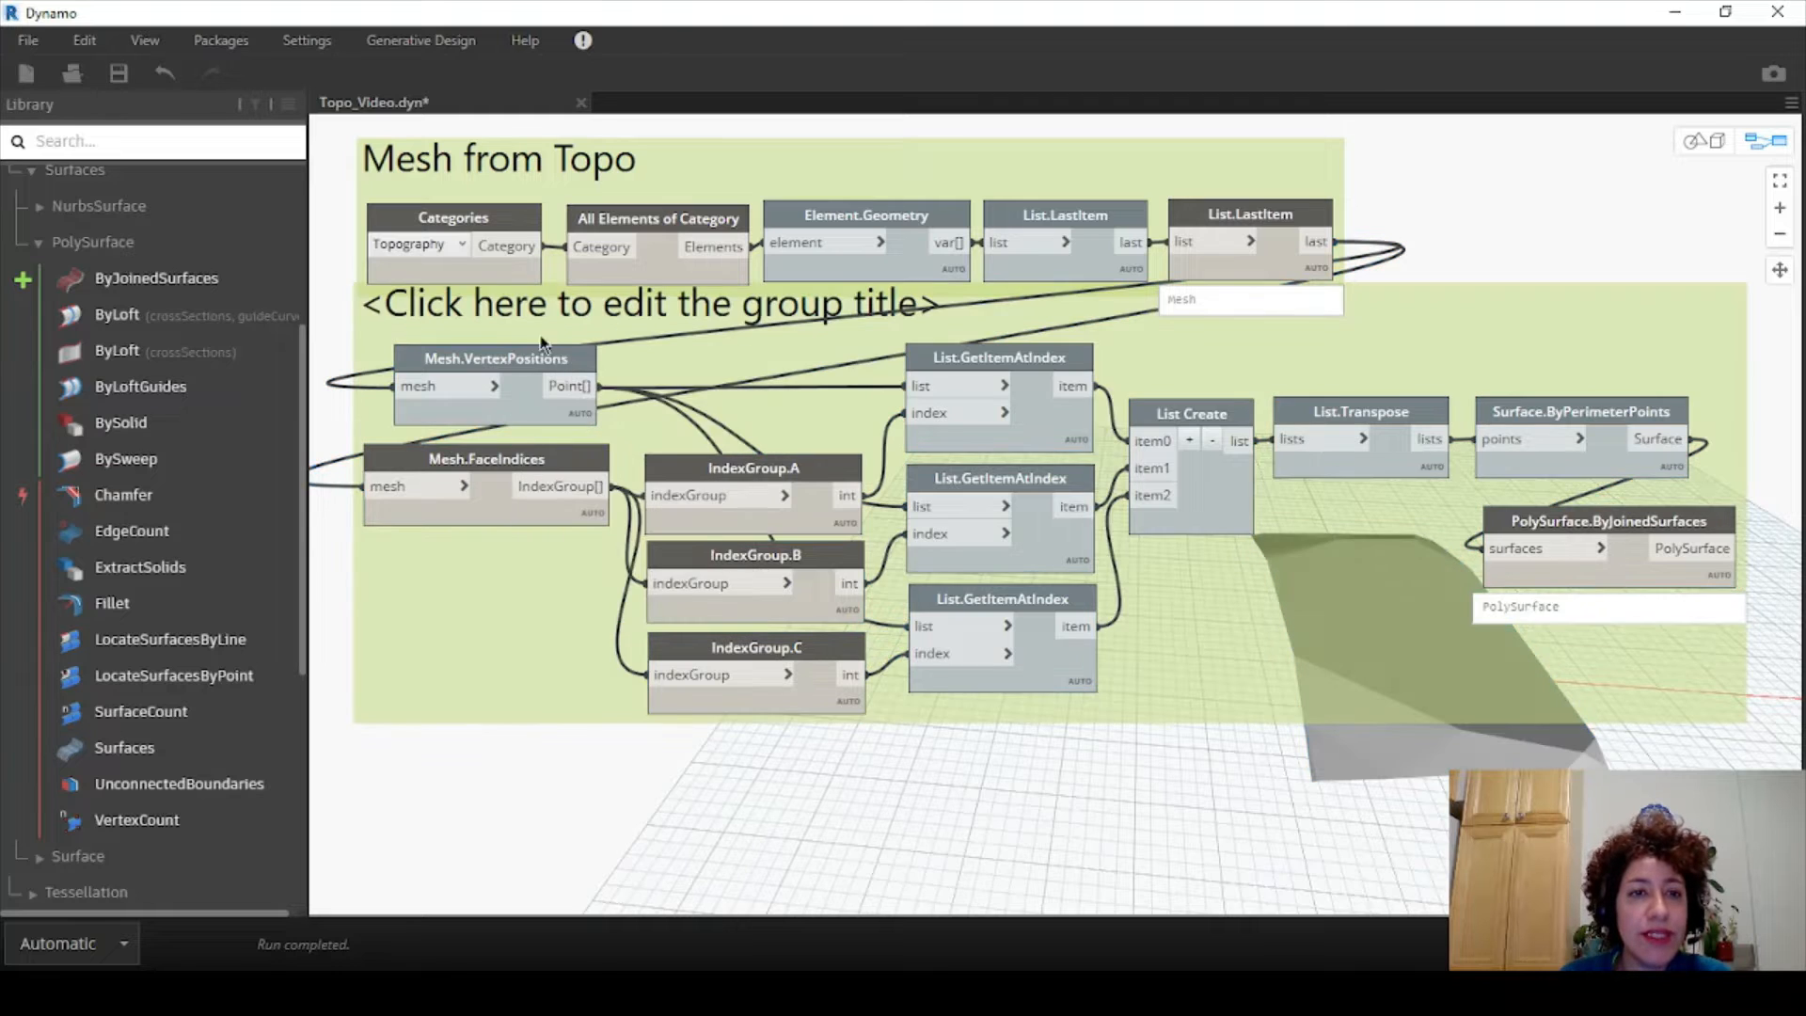
double_click(525, 327)
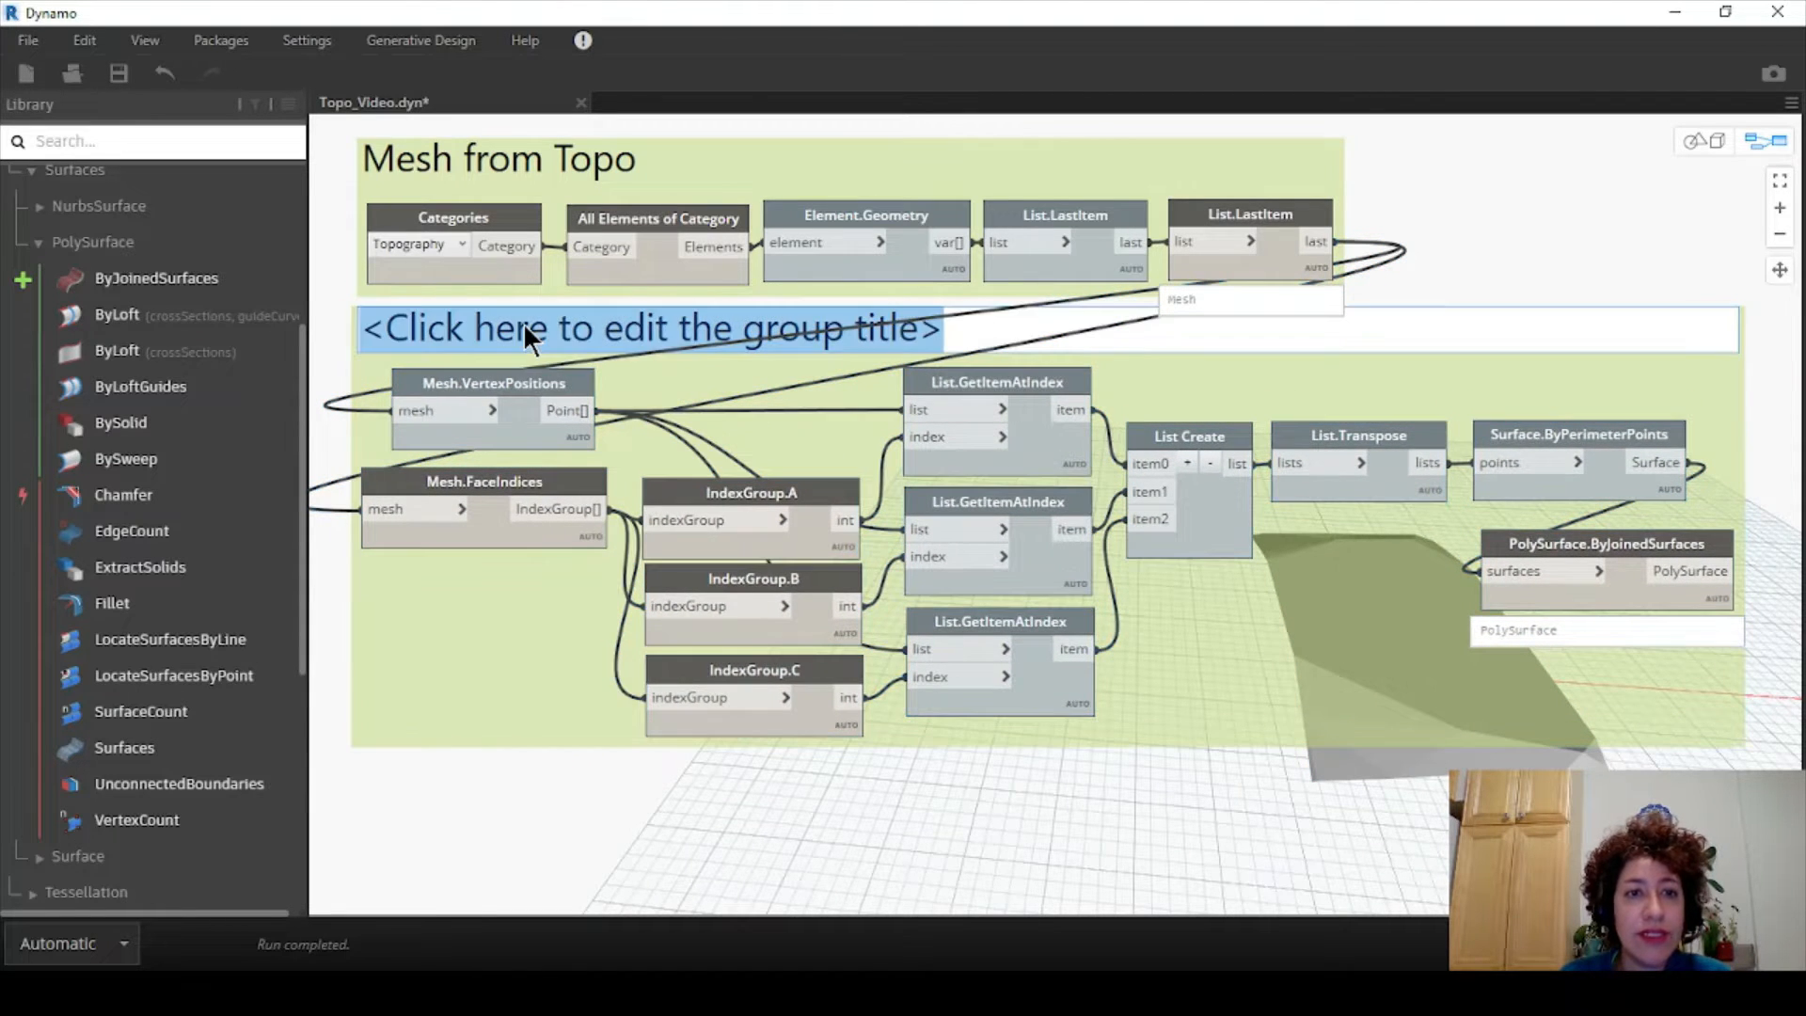
text(S)
key(BackSpace)
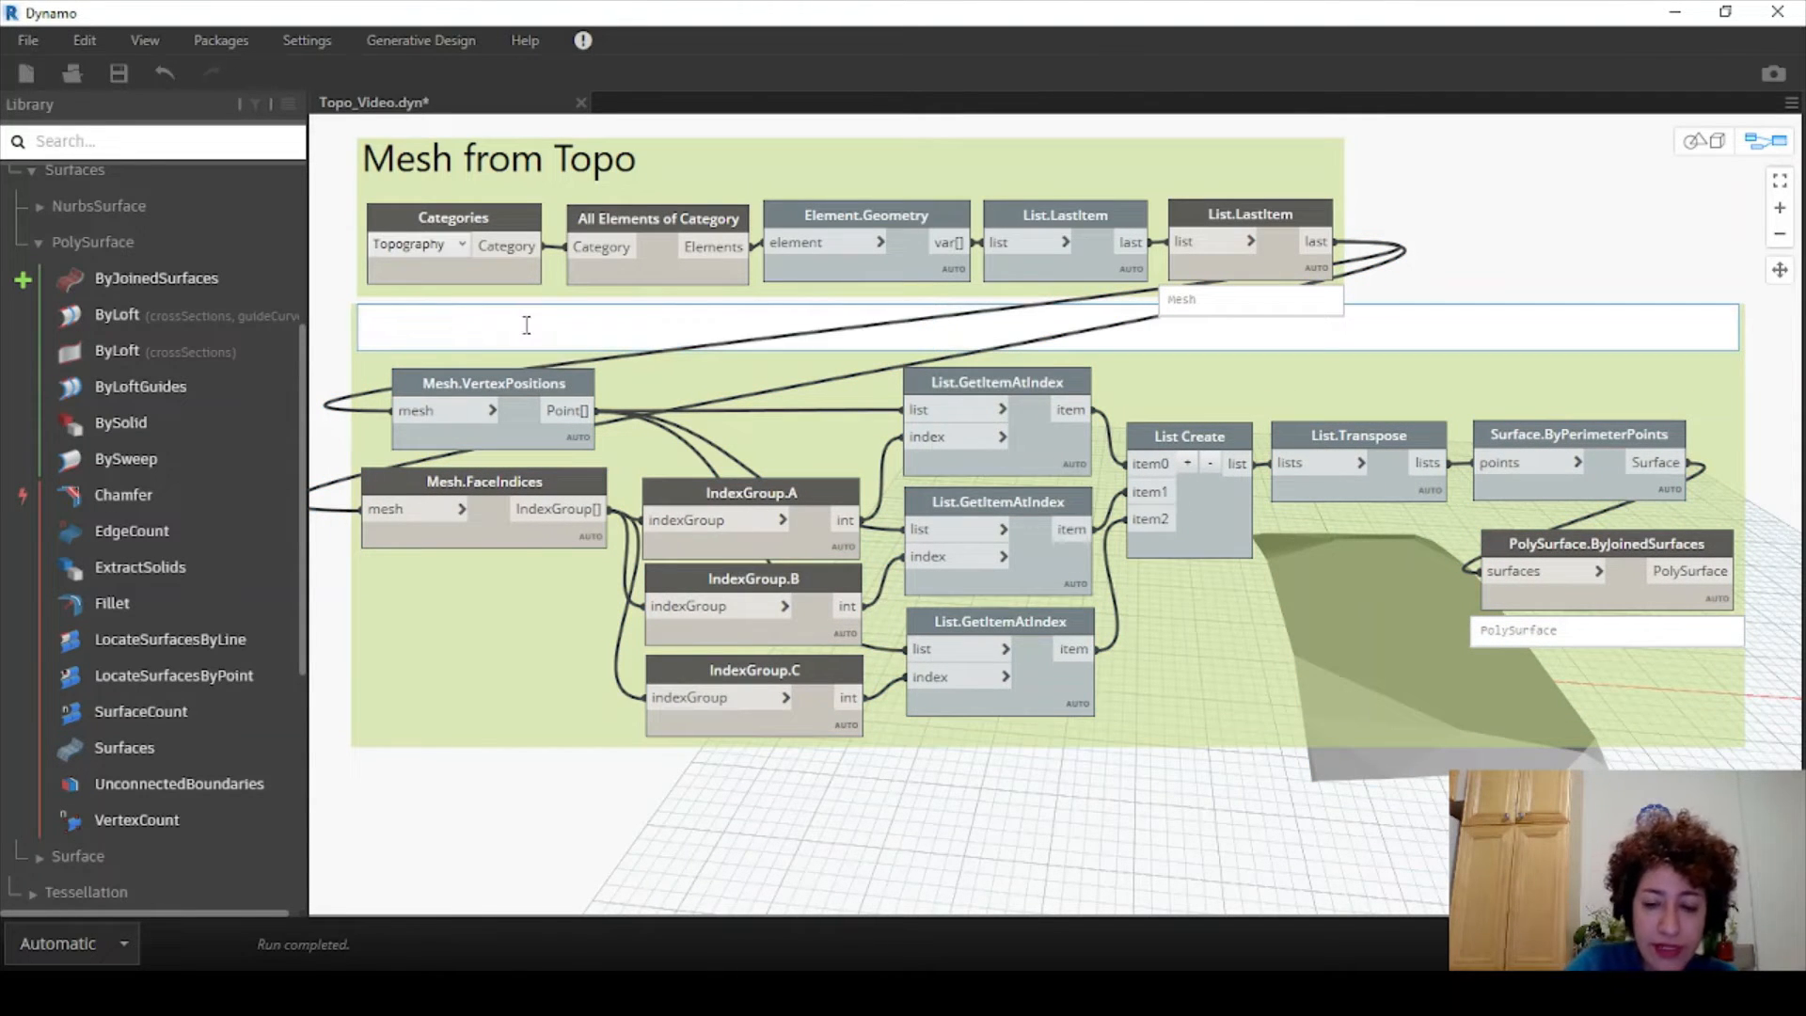
text(Poly)
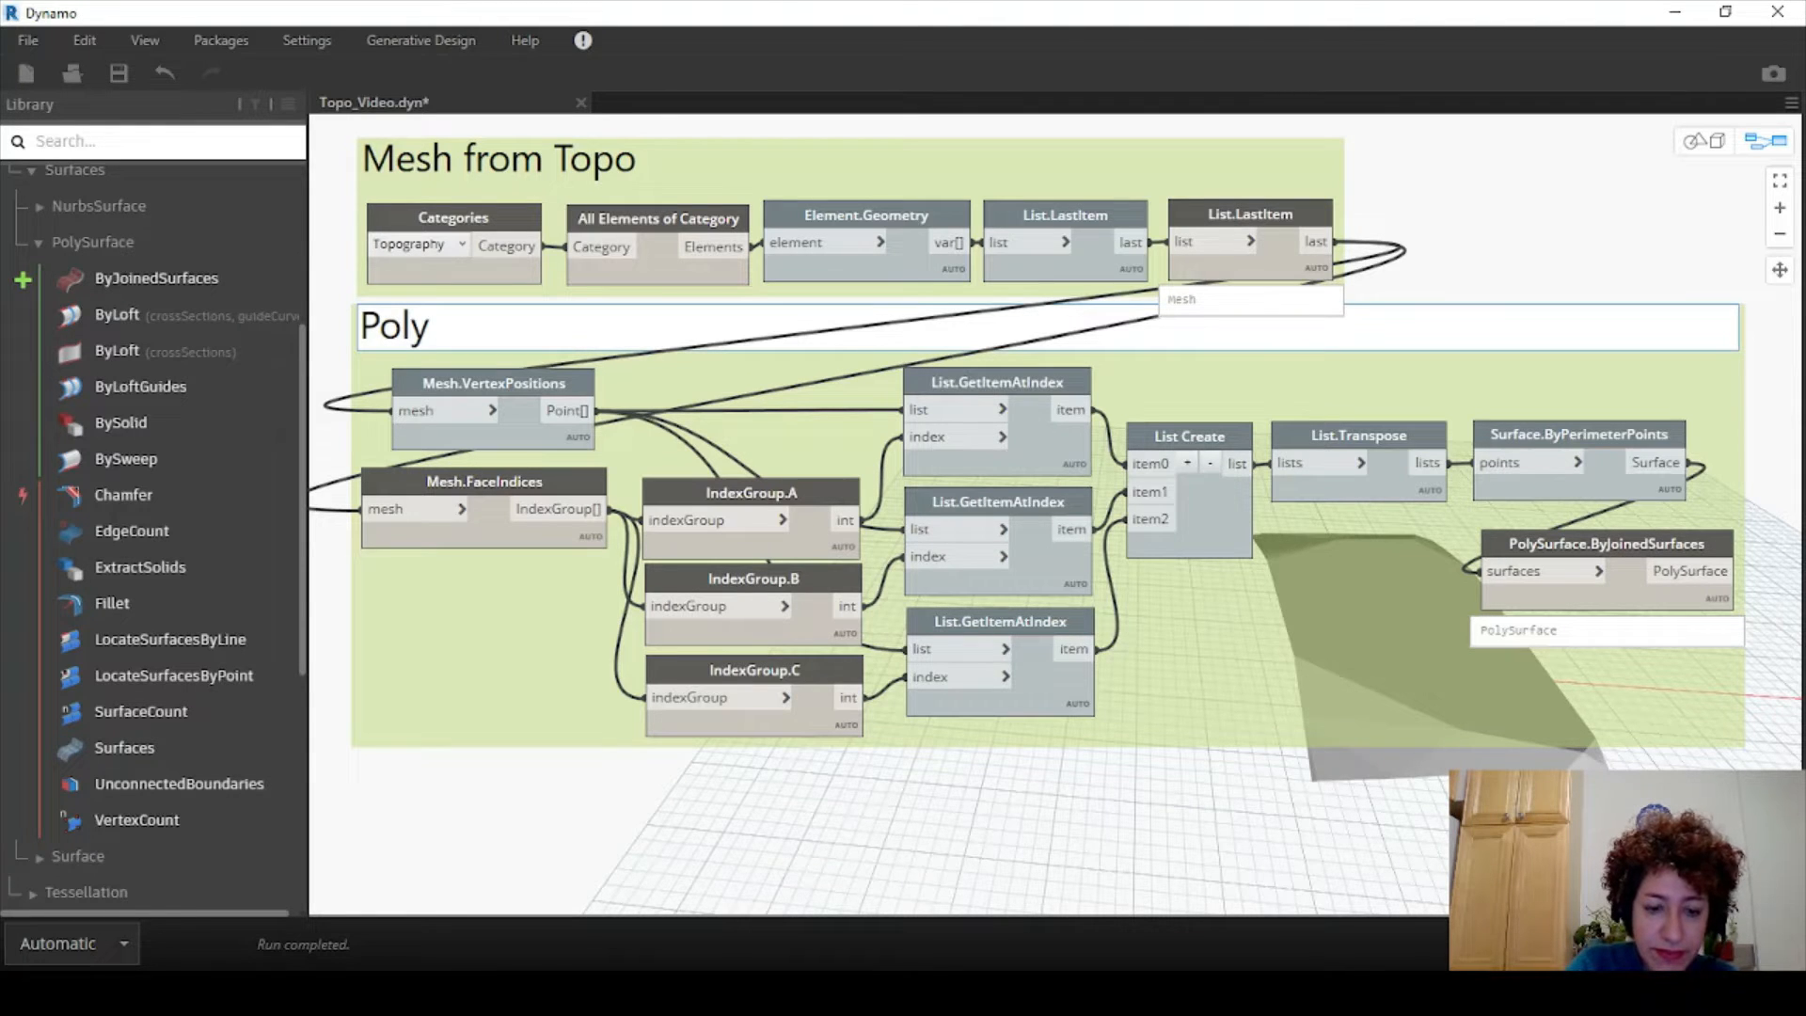
text(su)
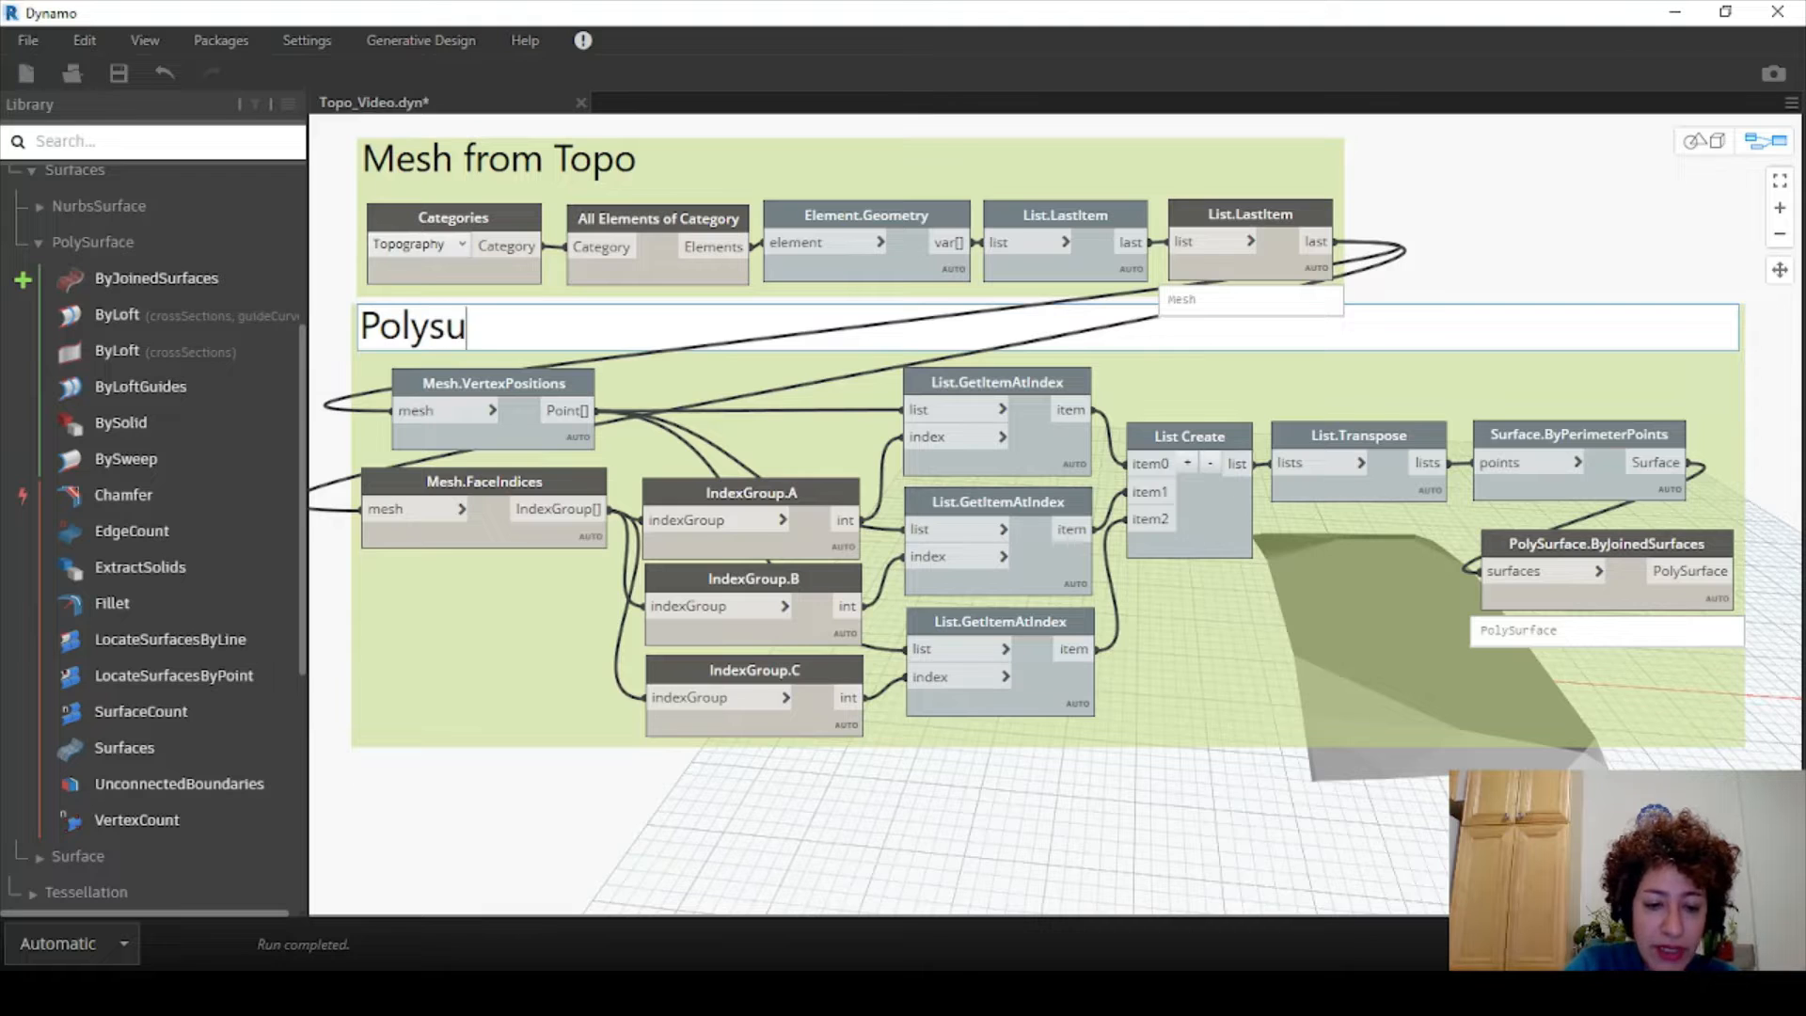
text(rface from Mesh)
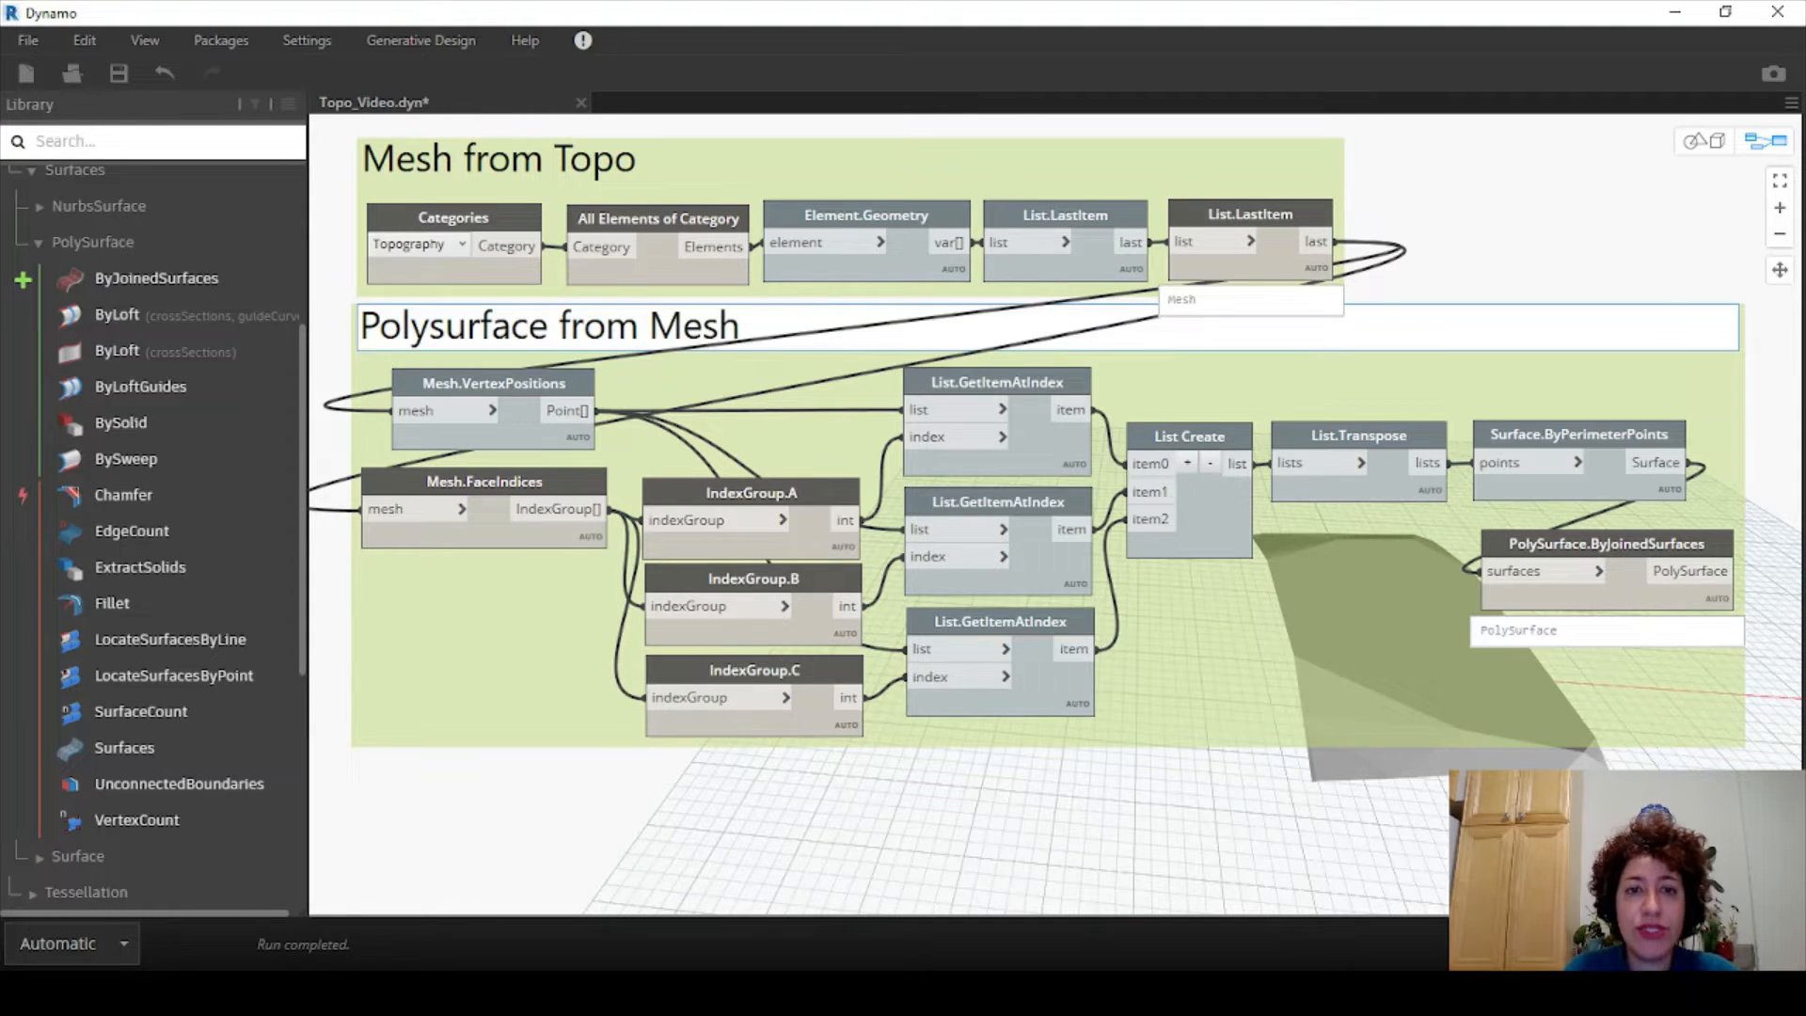
scroll(545, 347, down, 1)
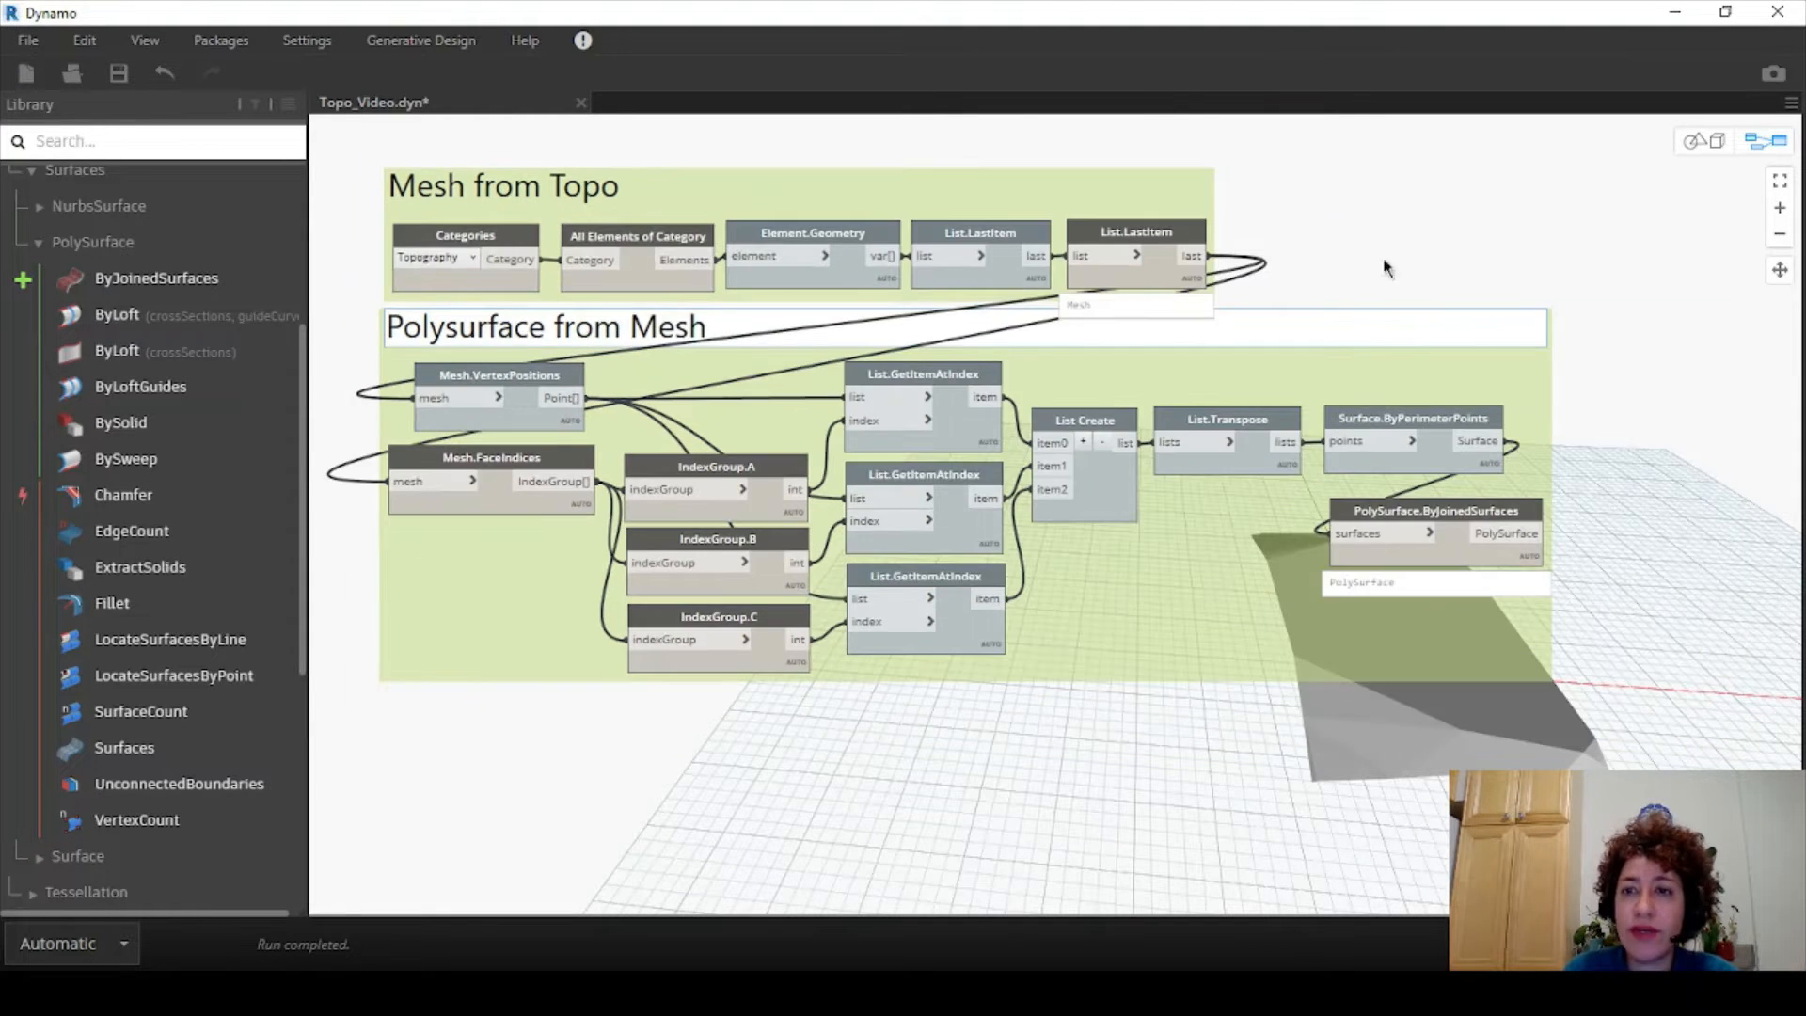
click(1390, 266)
middle_drag(1174, 598, 1170, 577)
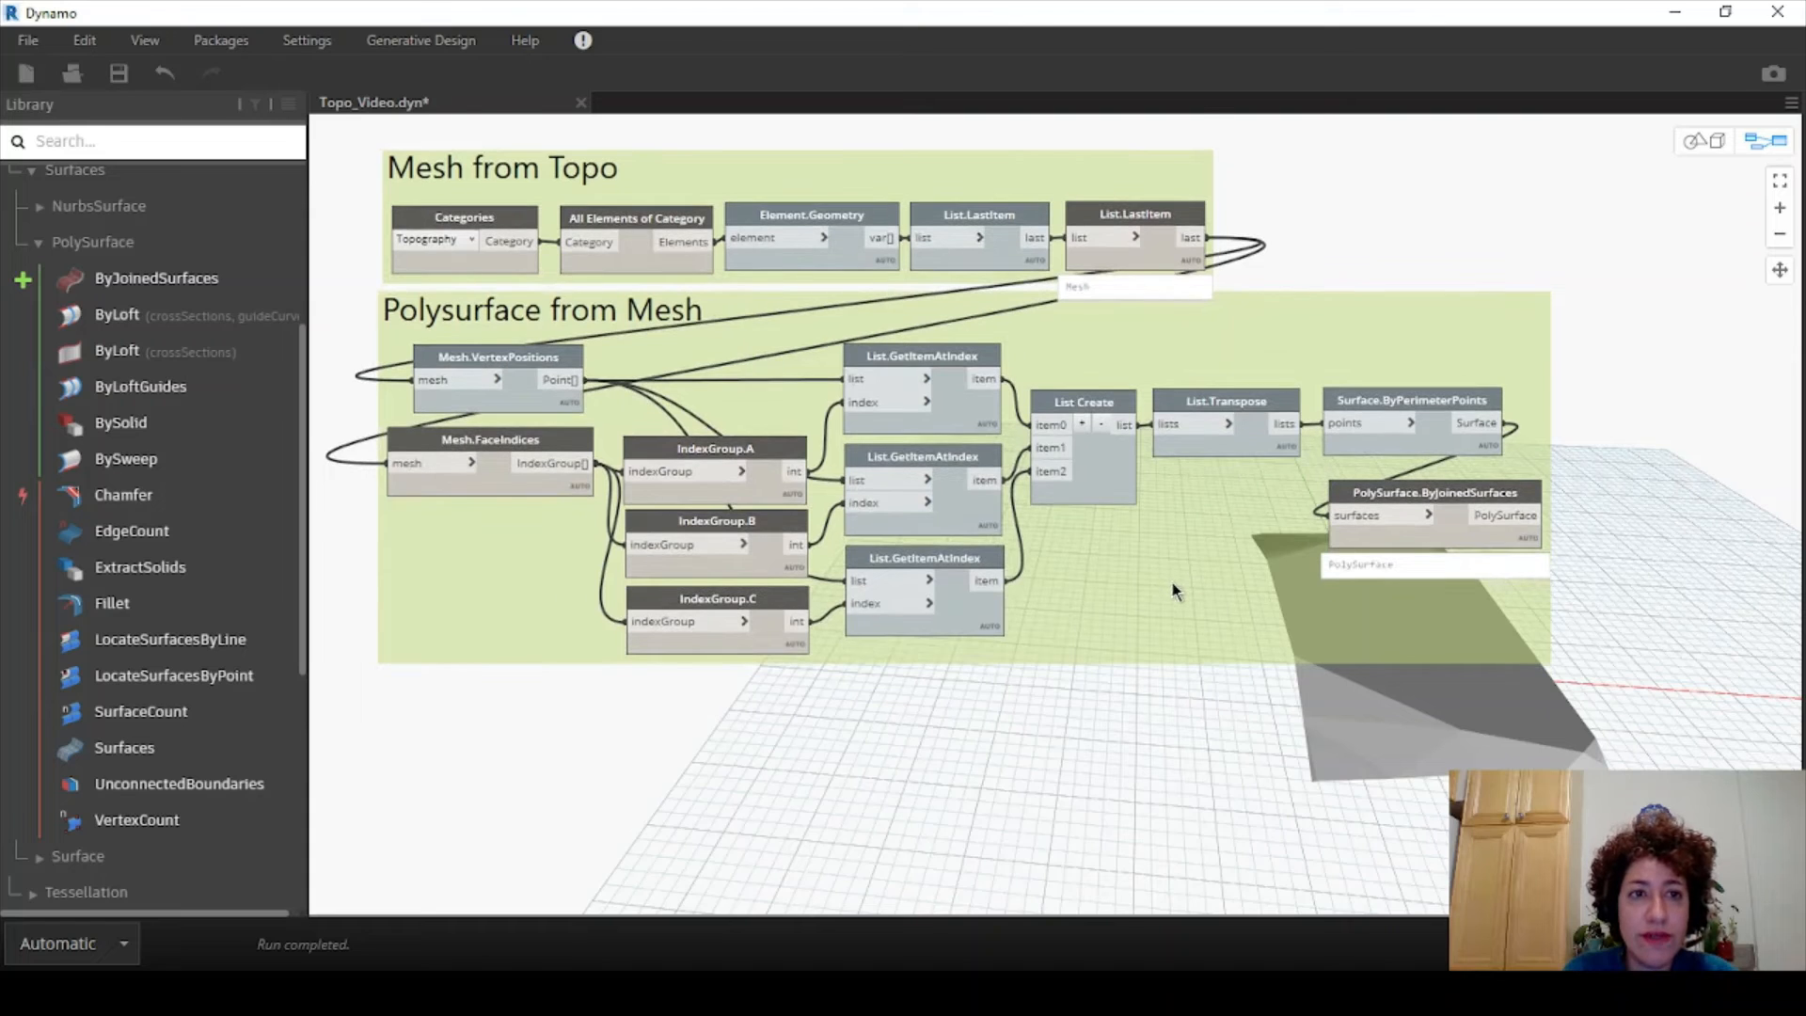
scroll(1172, 583, up, 1)
scroll(1177, 585, down, 2)
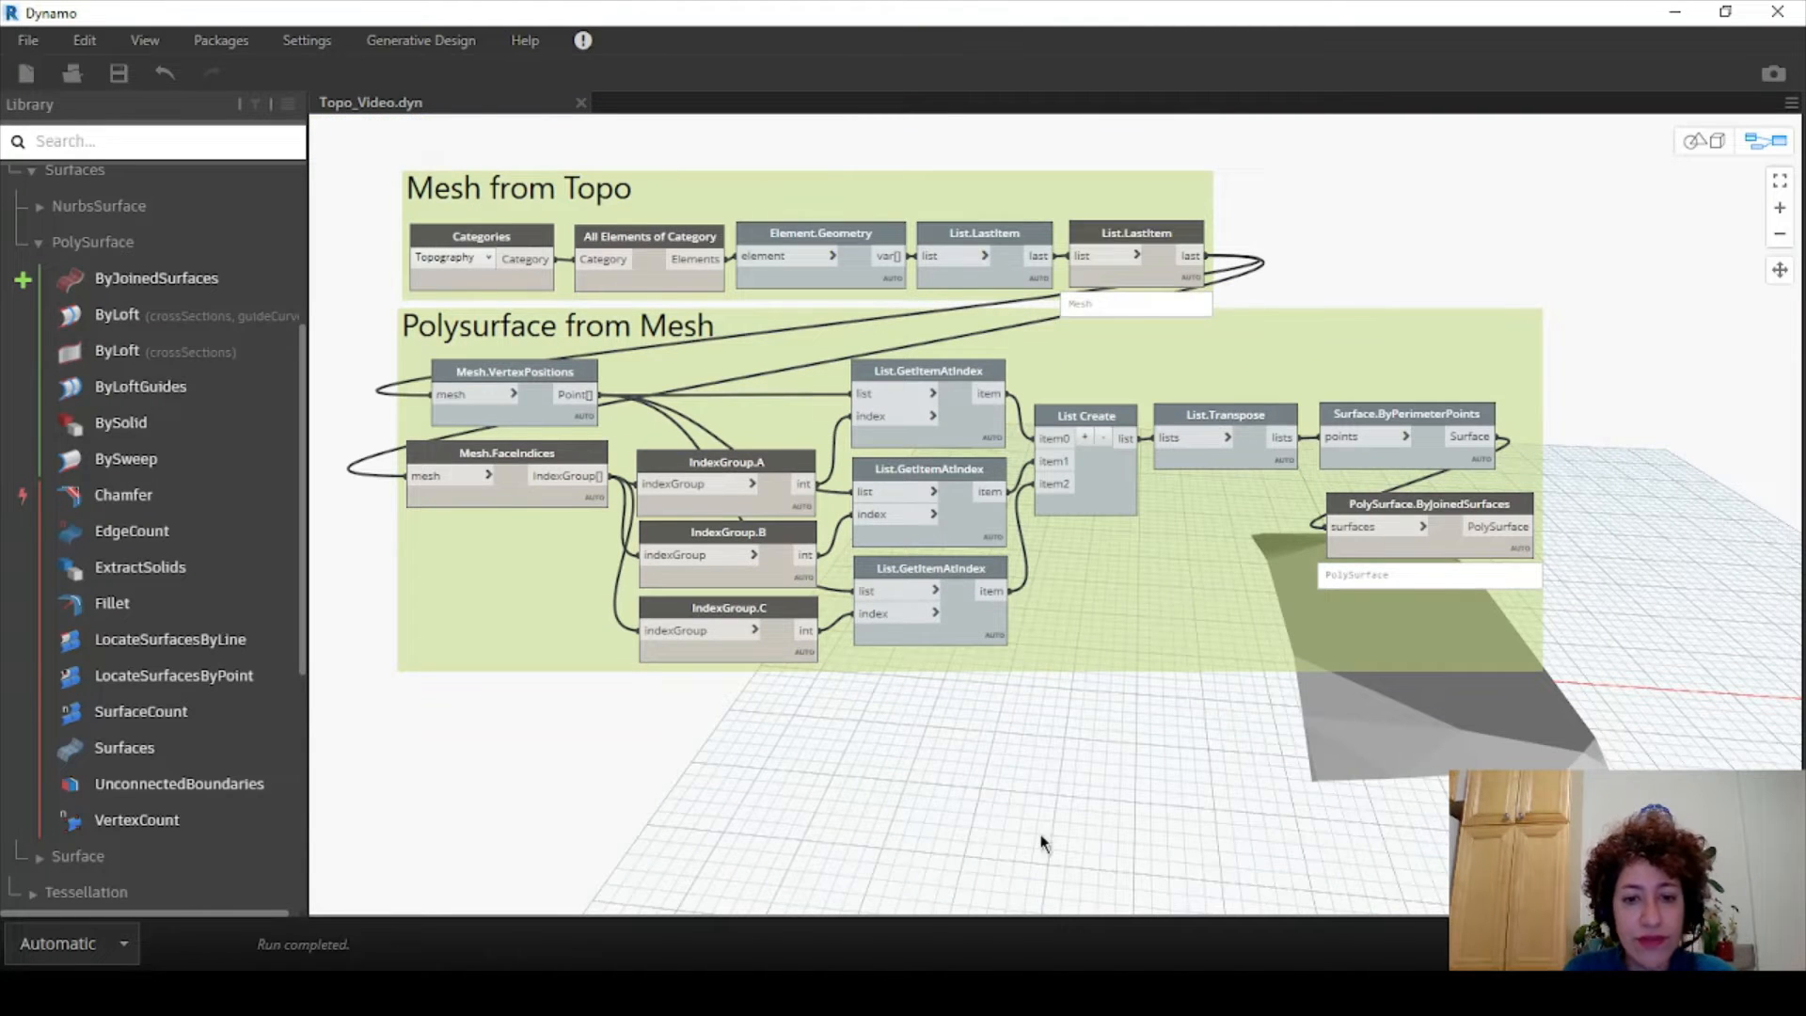
- Save the graph and orbit the 3D preview to inspect the topography surface
key(ctrl+s)
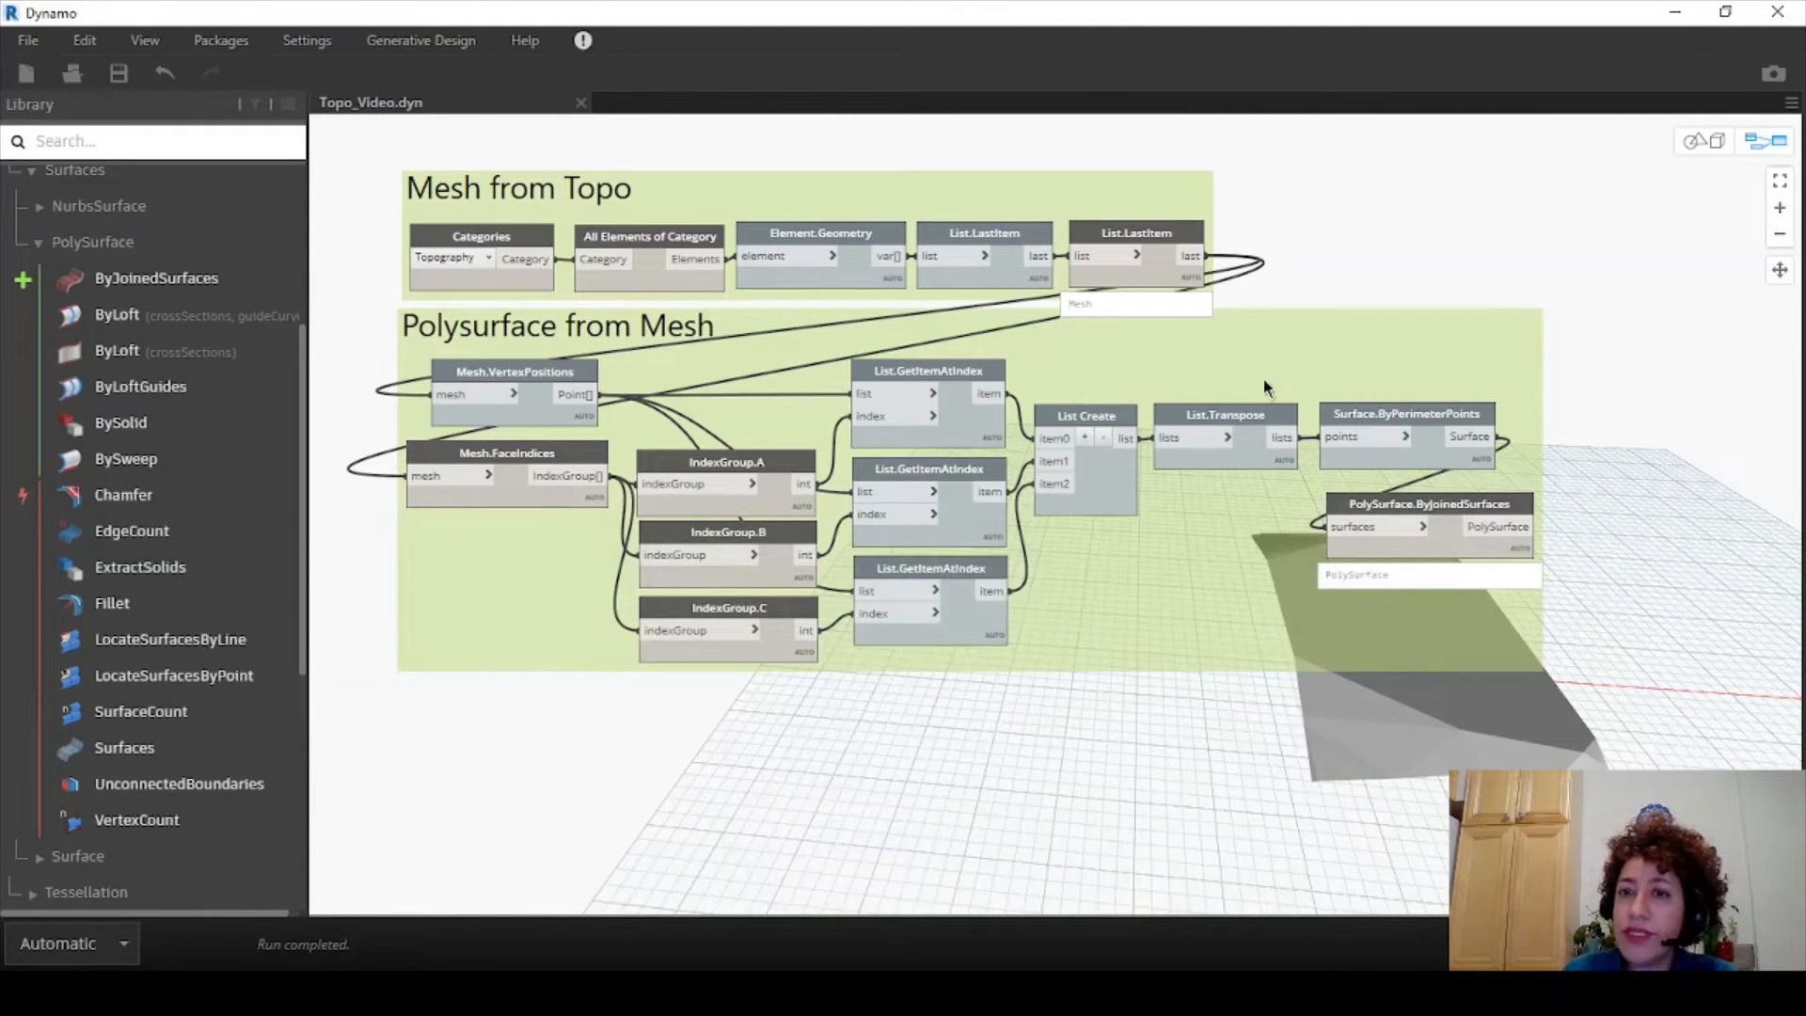
middle_drag(1243, 379, 1192, 361)
click(1704, 148)
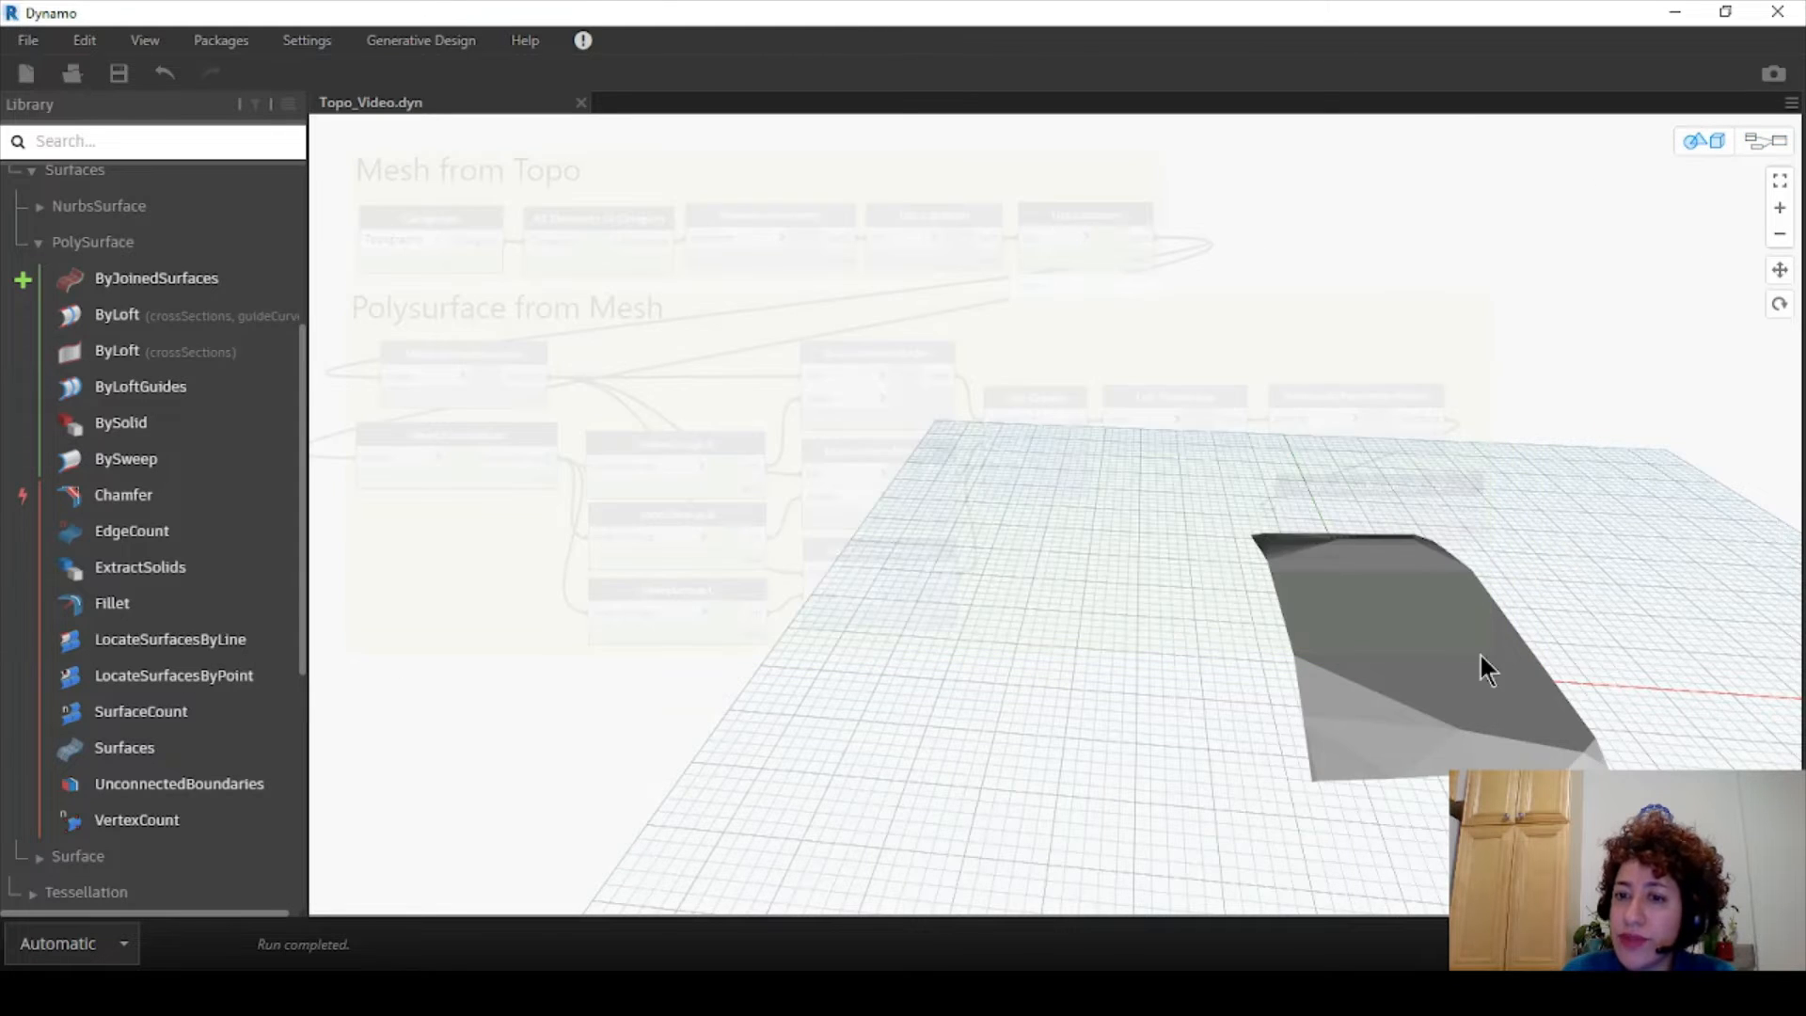
mouse_move(1483, 665)
right_down()
mouse_move(1499, 718)
mouse_move(1523, 705)
mouse_move(1496, 693)
right_up()
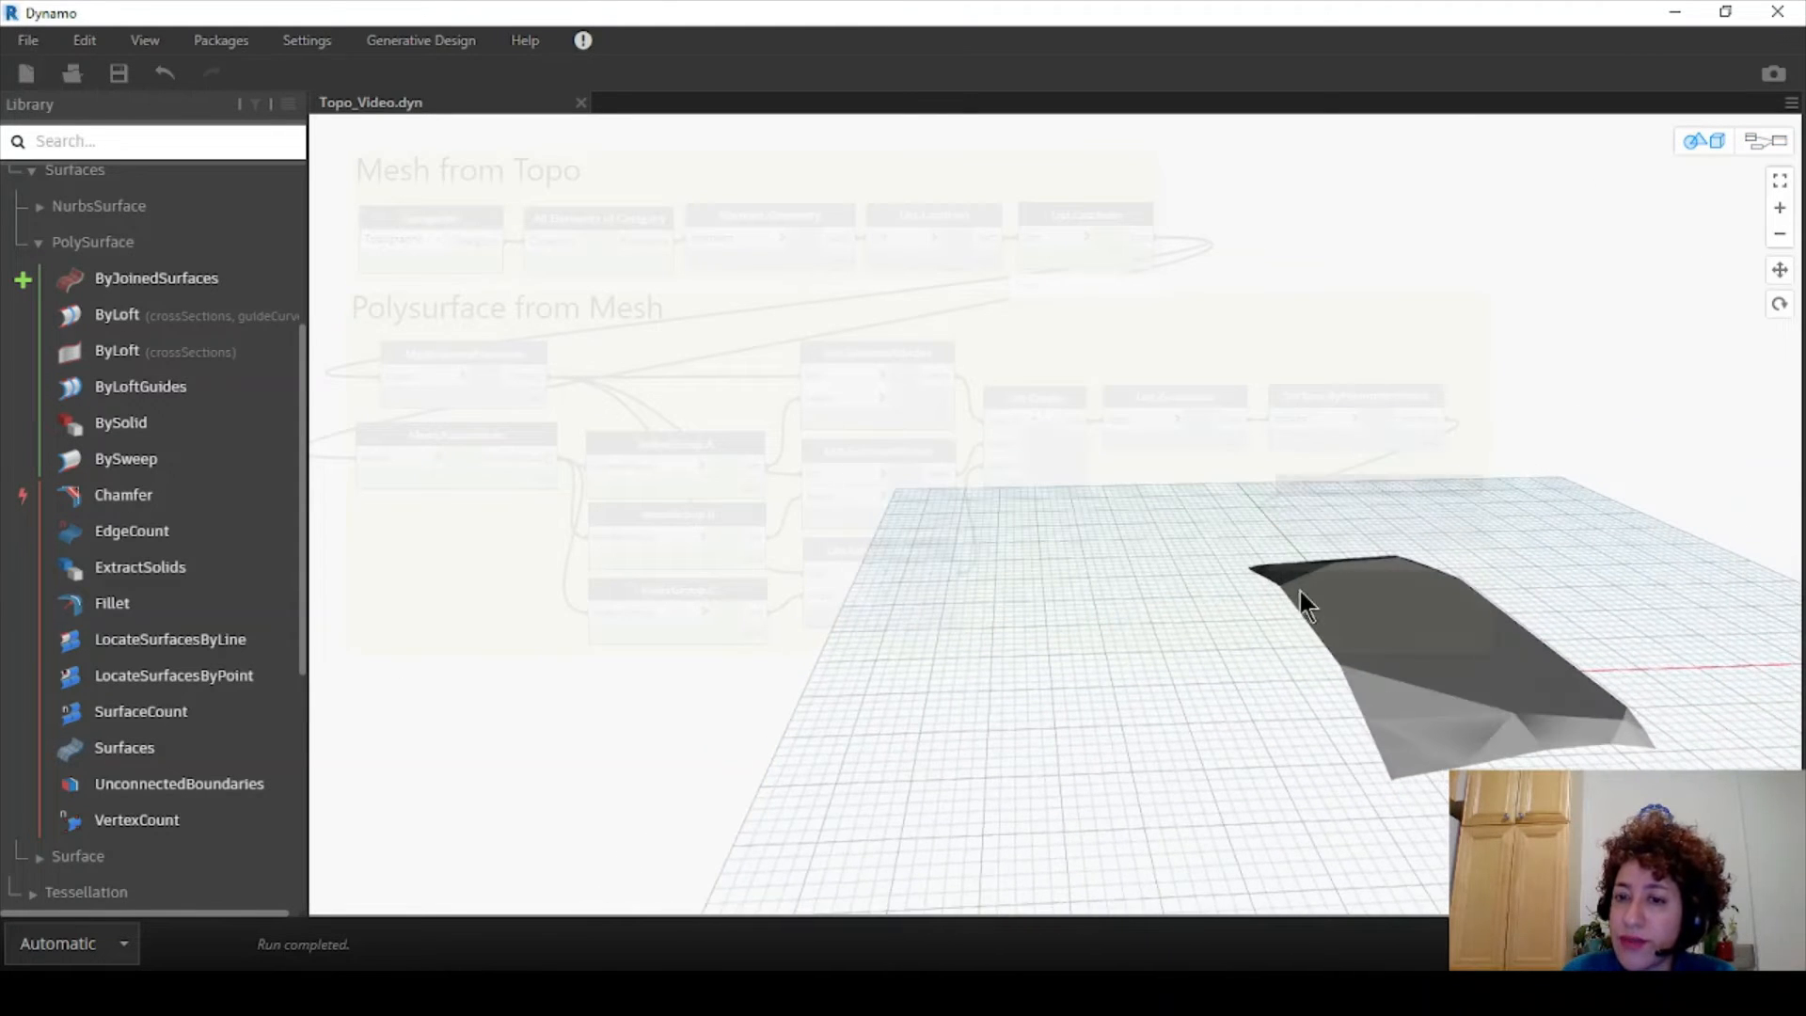
click(1766, 141)
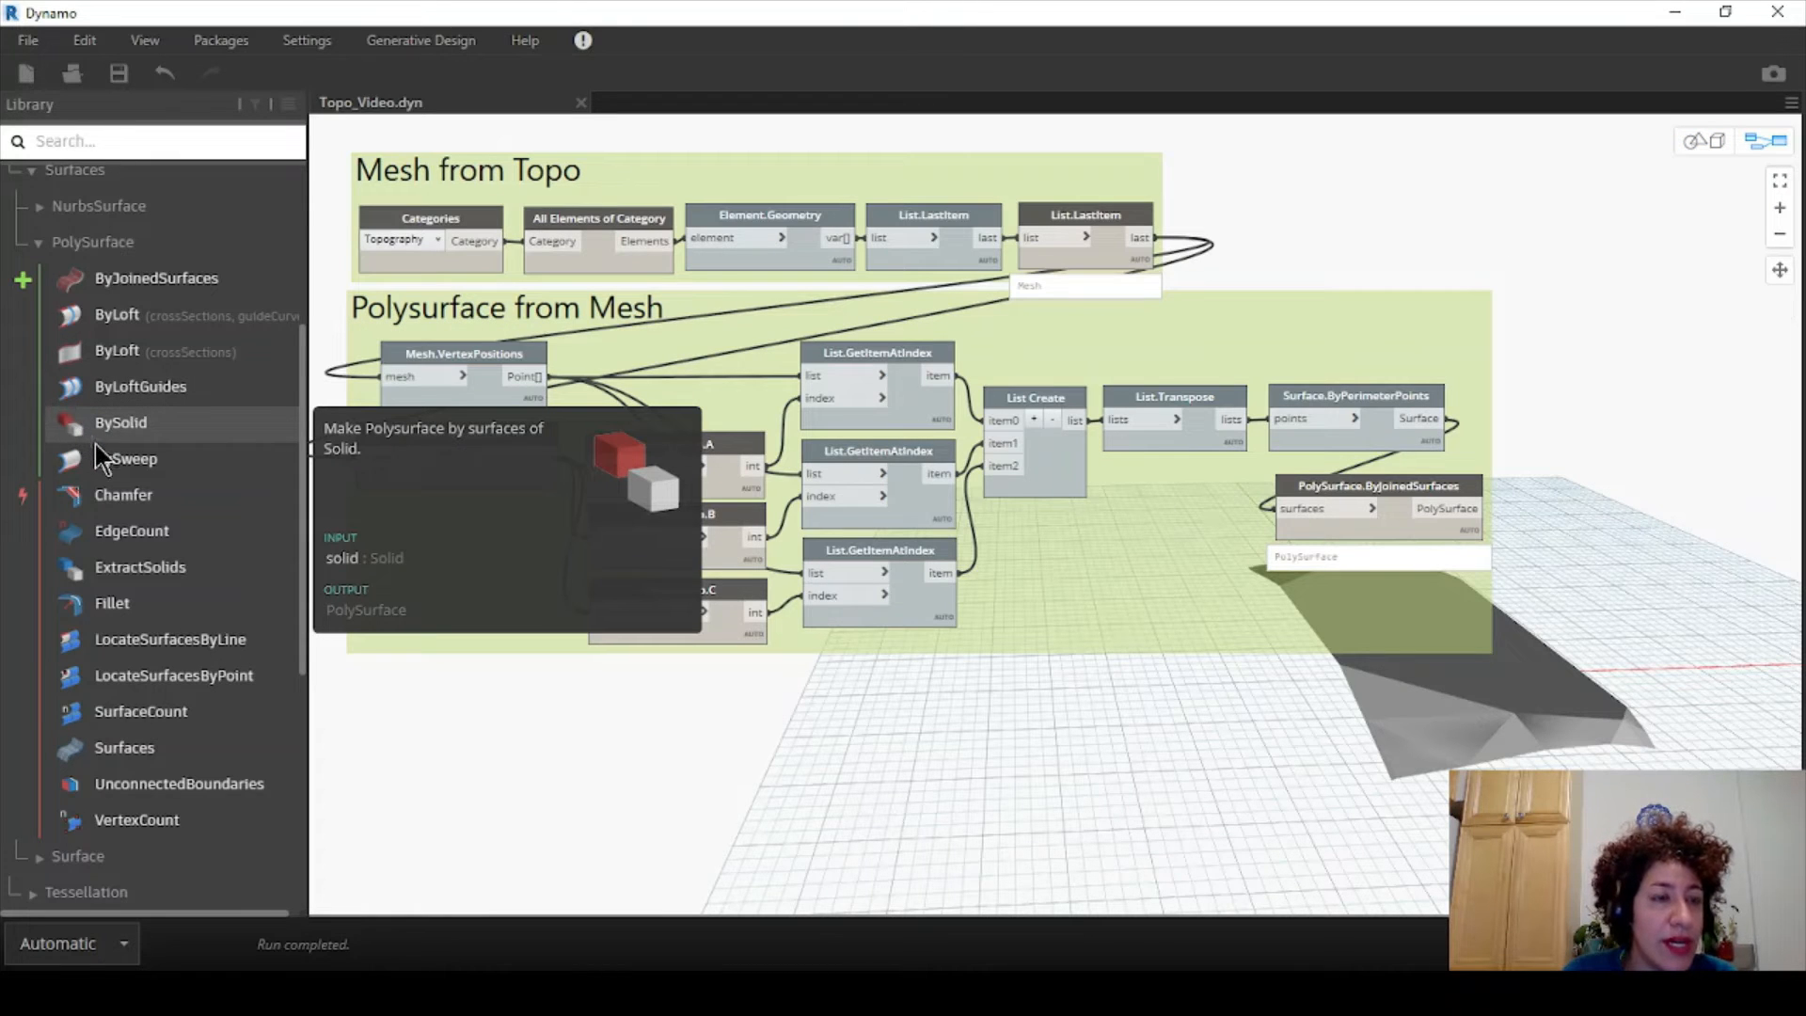
scroll(94, 444, up, 3)
scroll(132, 425, down, 3)
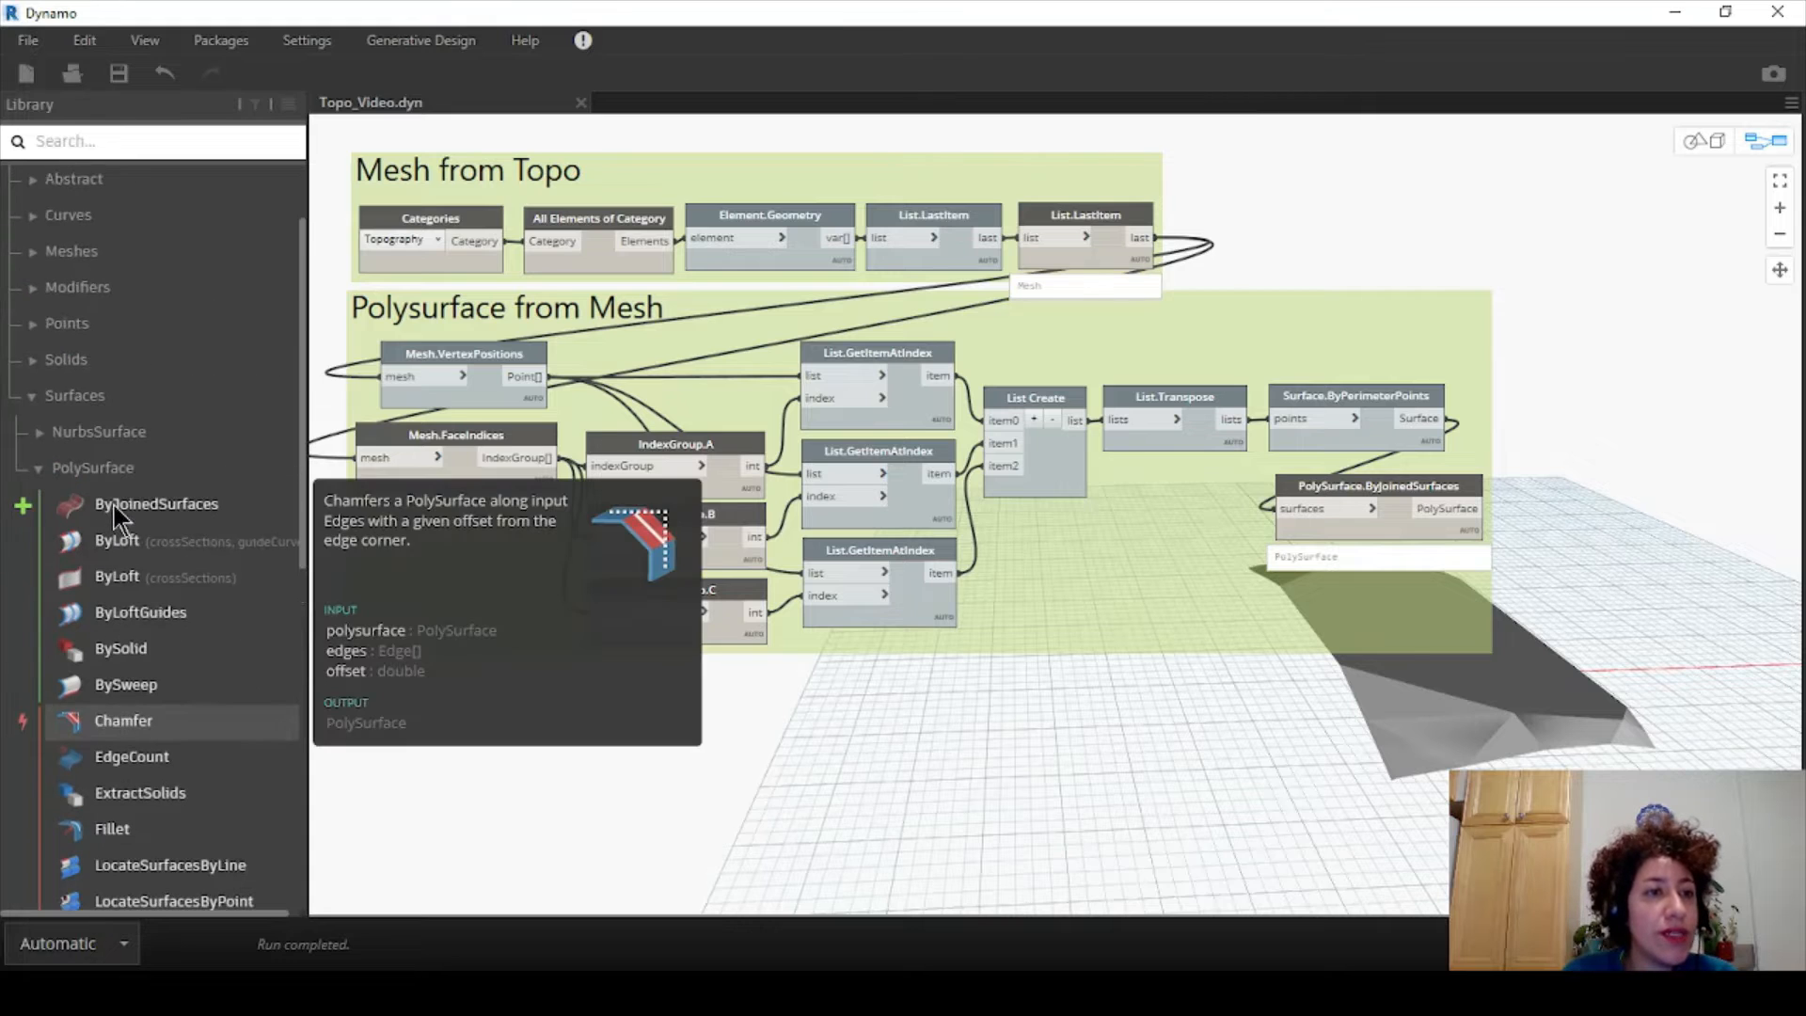
scroll(56, 282, up, 10)
- Add a Surface.PerimeterCurves node from Geometry > Surfaces > Surface and place it below the groups
click(15, 258)
click(14, 262)
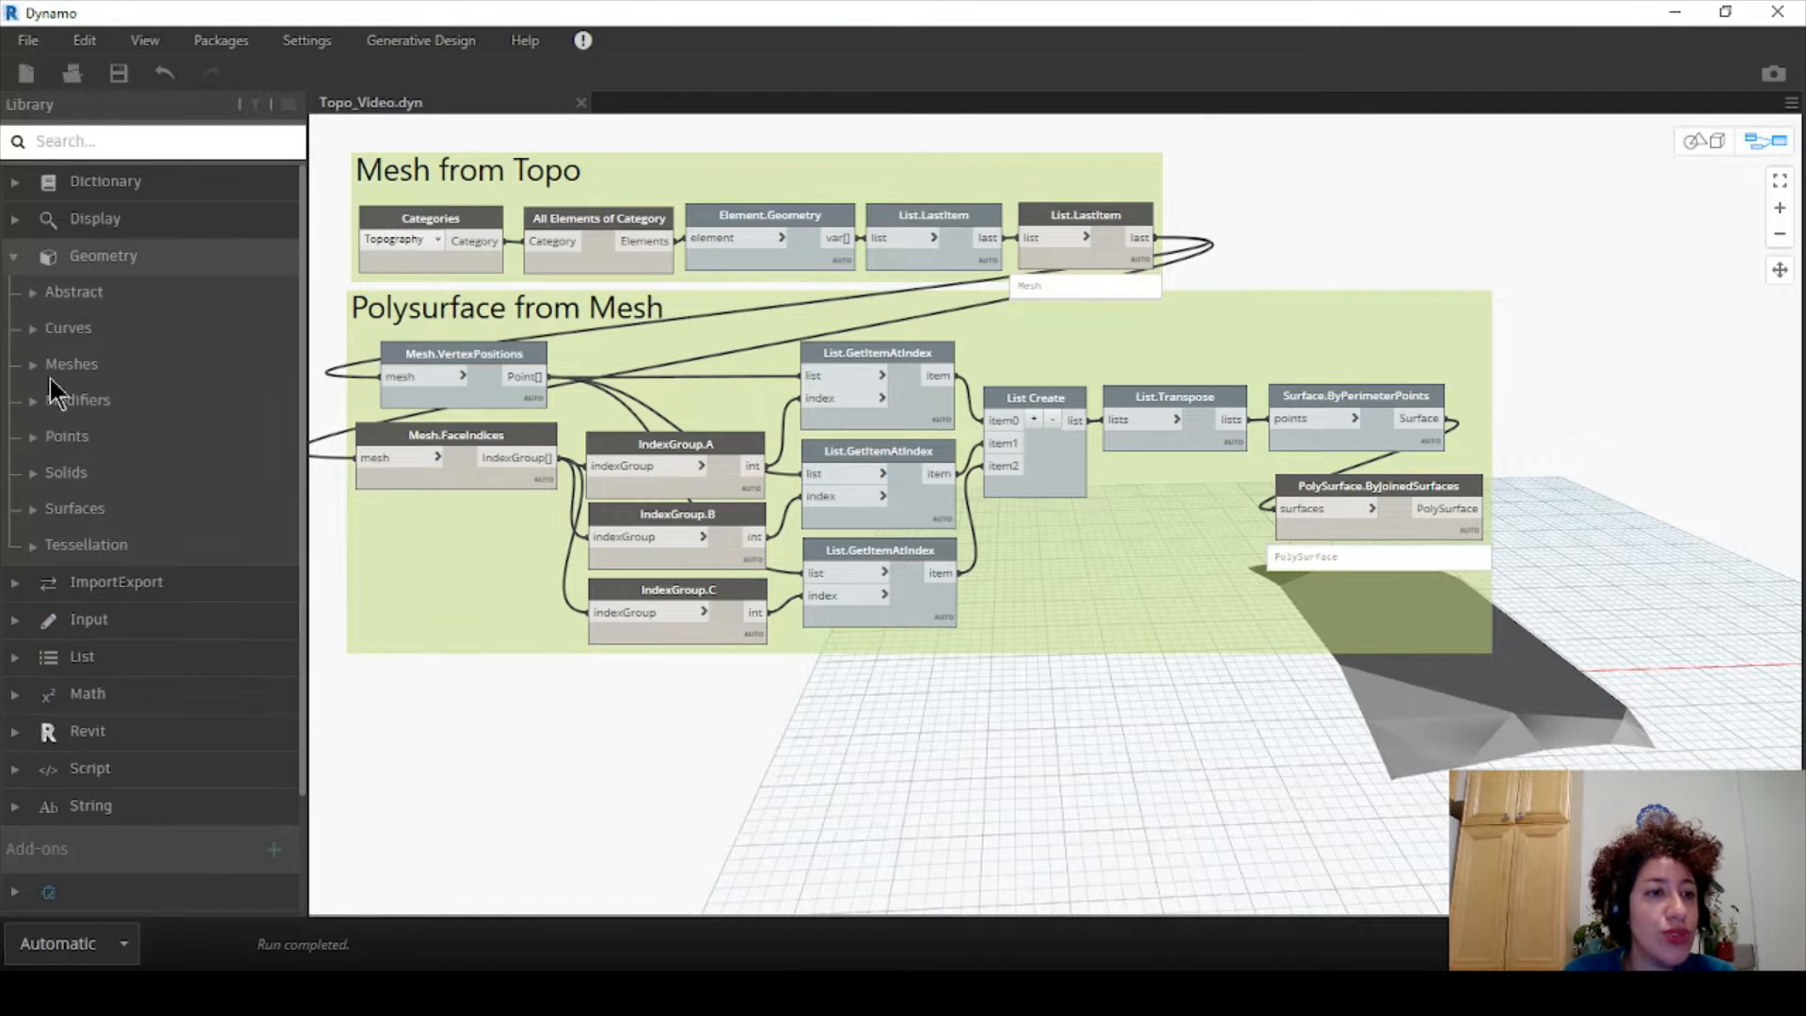
click(34, 508)
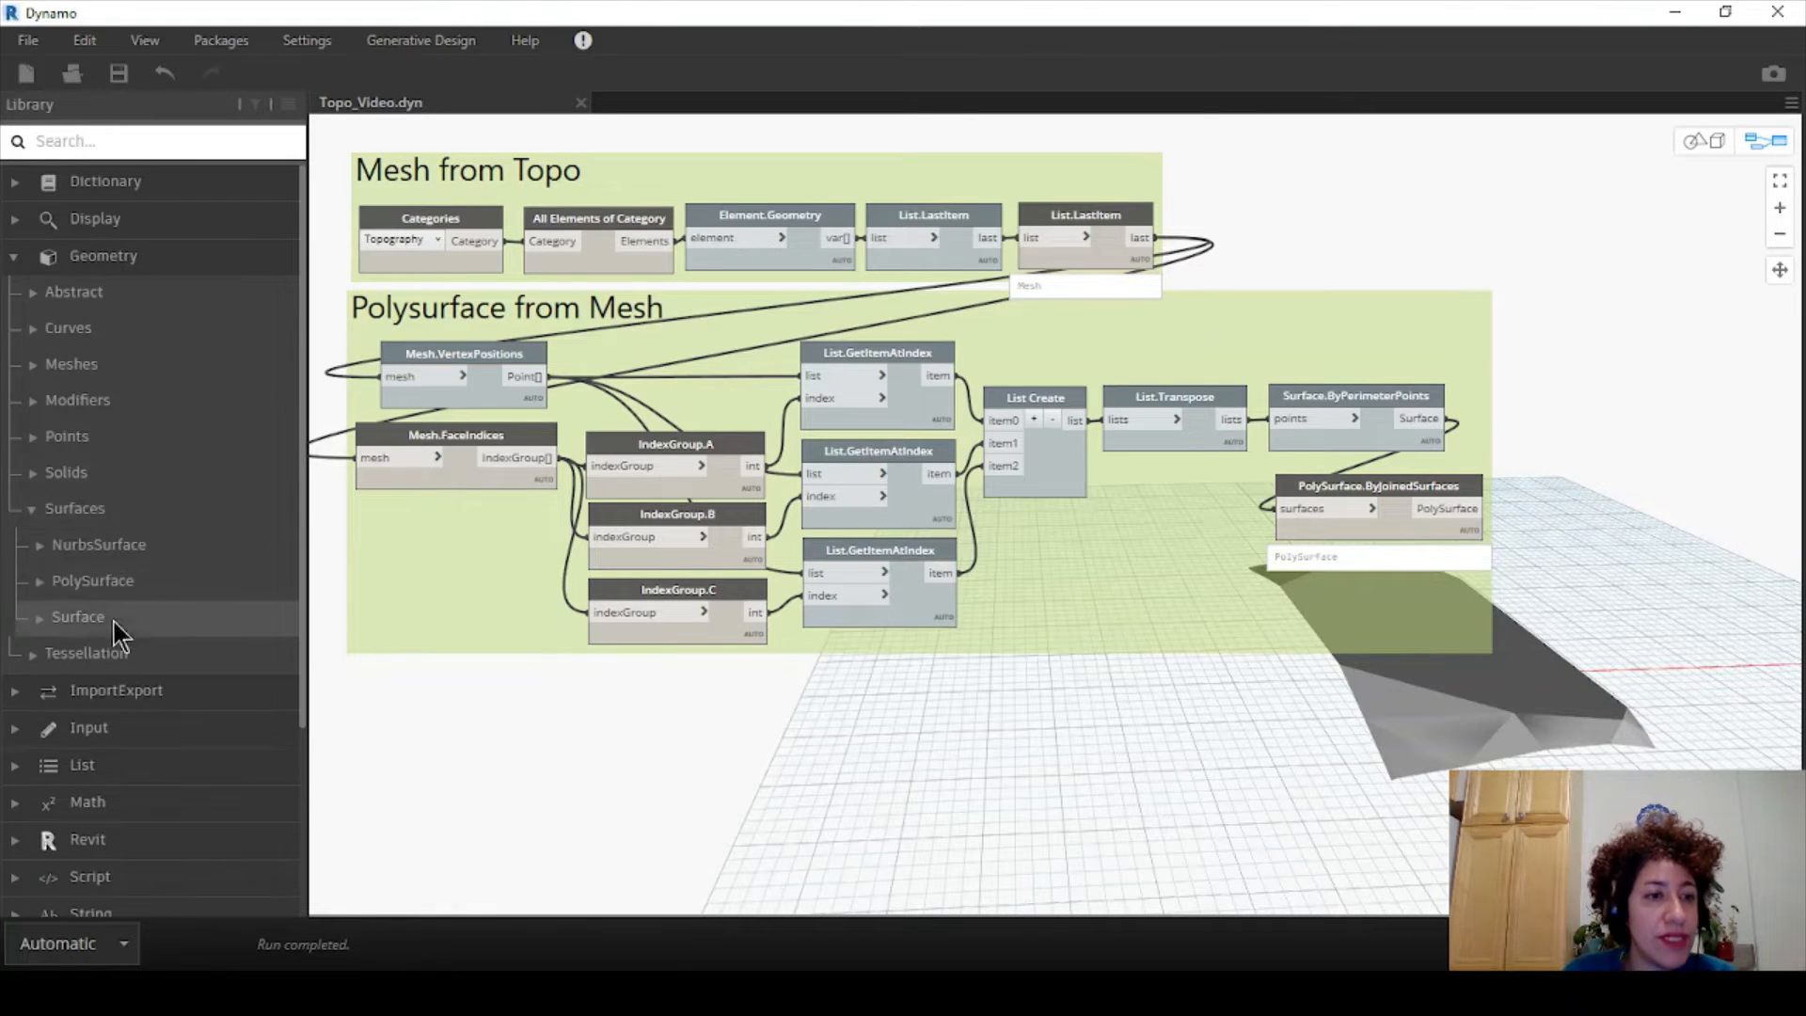
click(59, 621)
scroll(77, 489, down, 3)
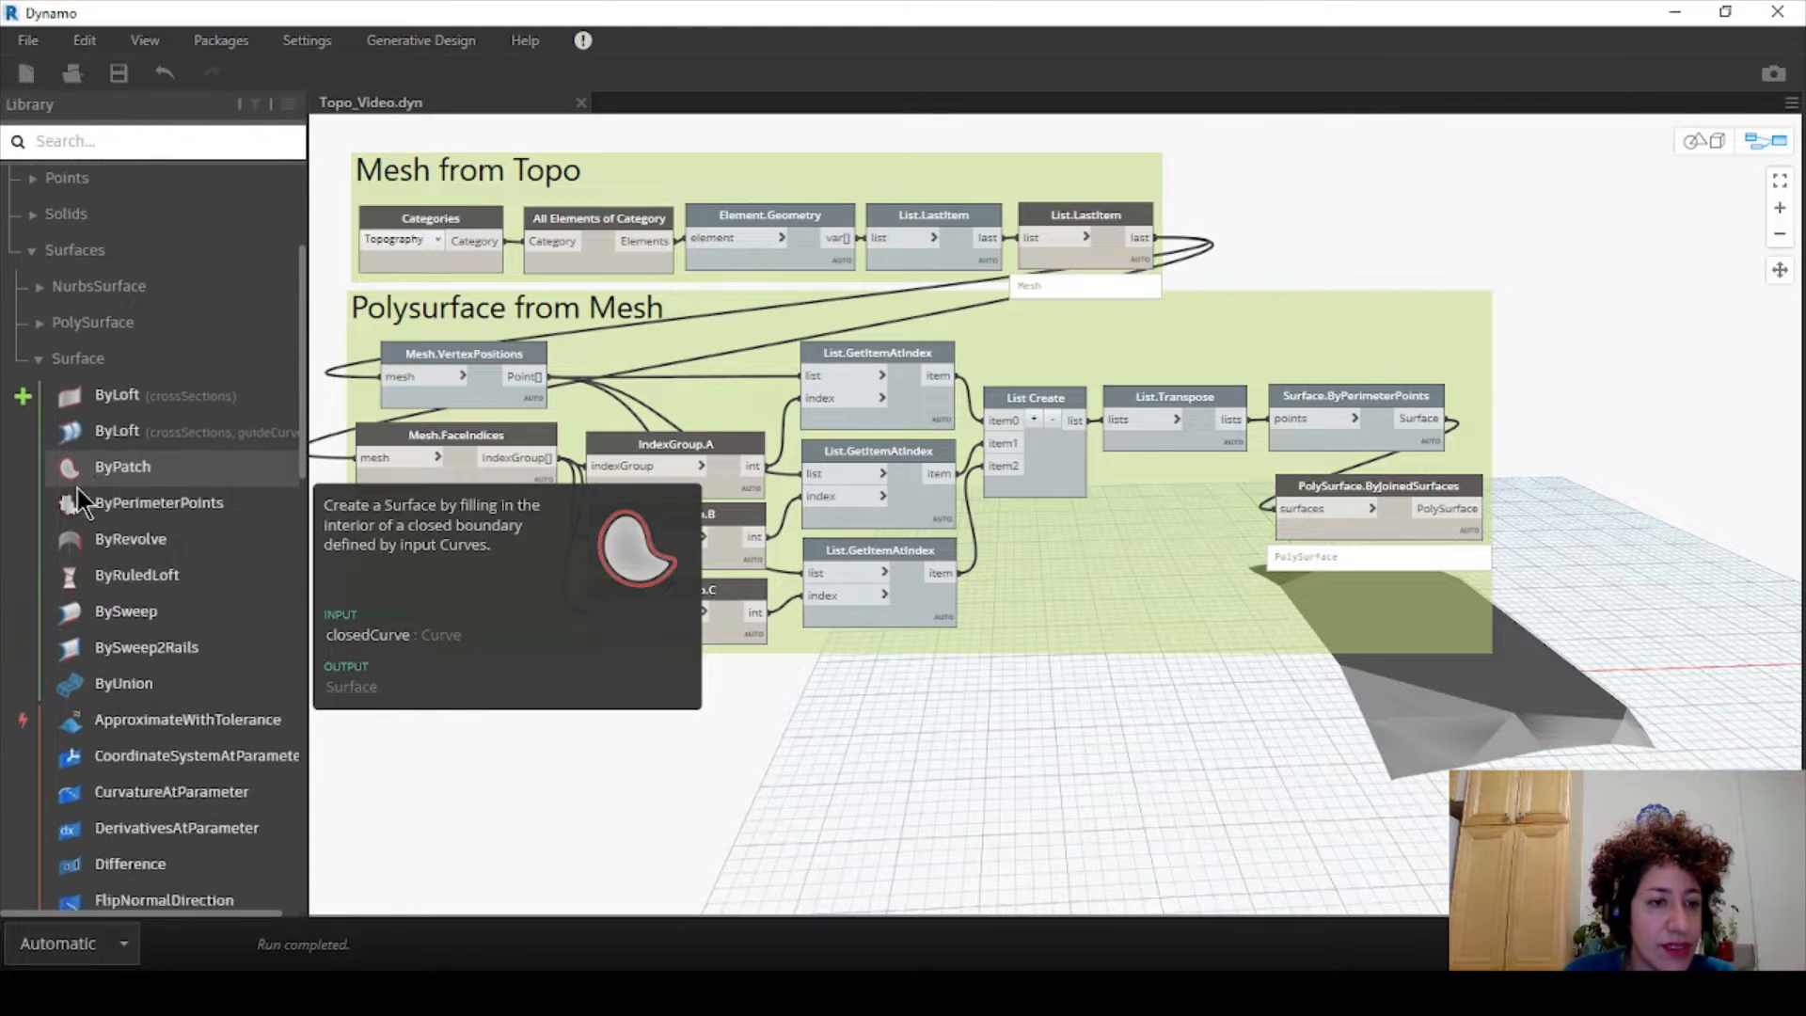
scroll(142, 471, down, 10)
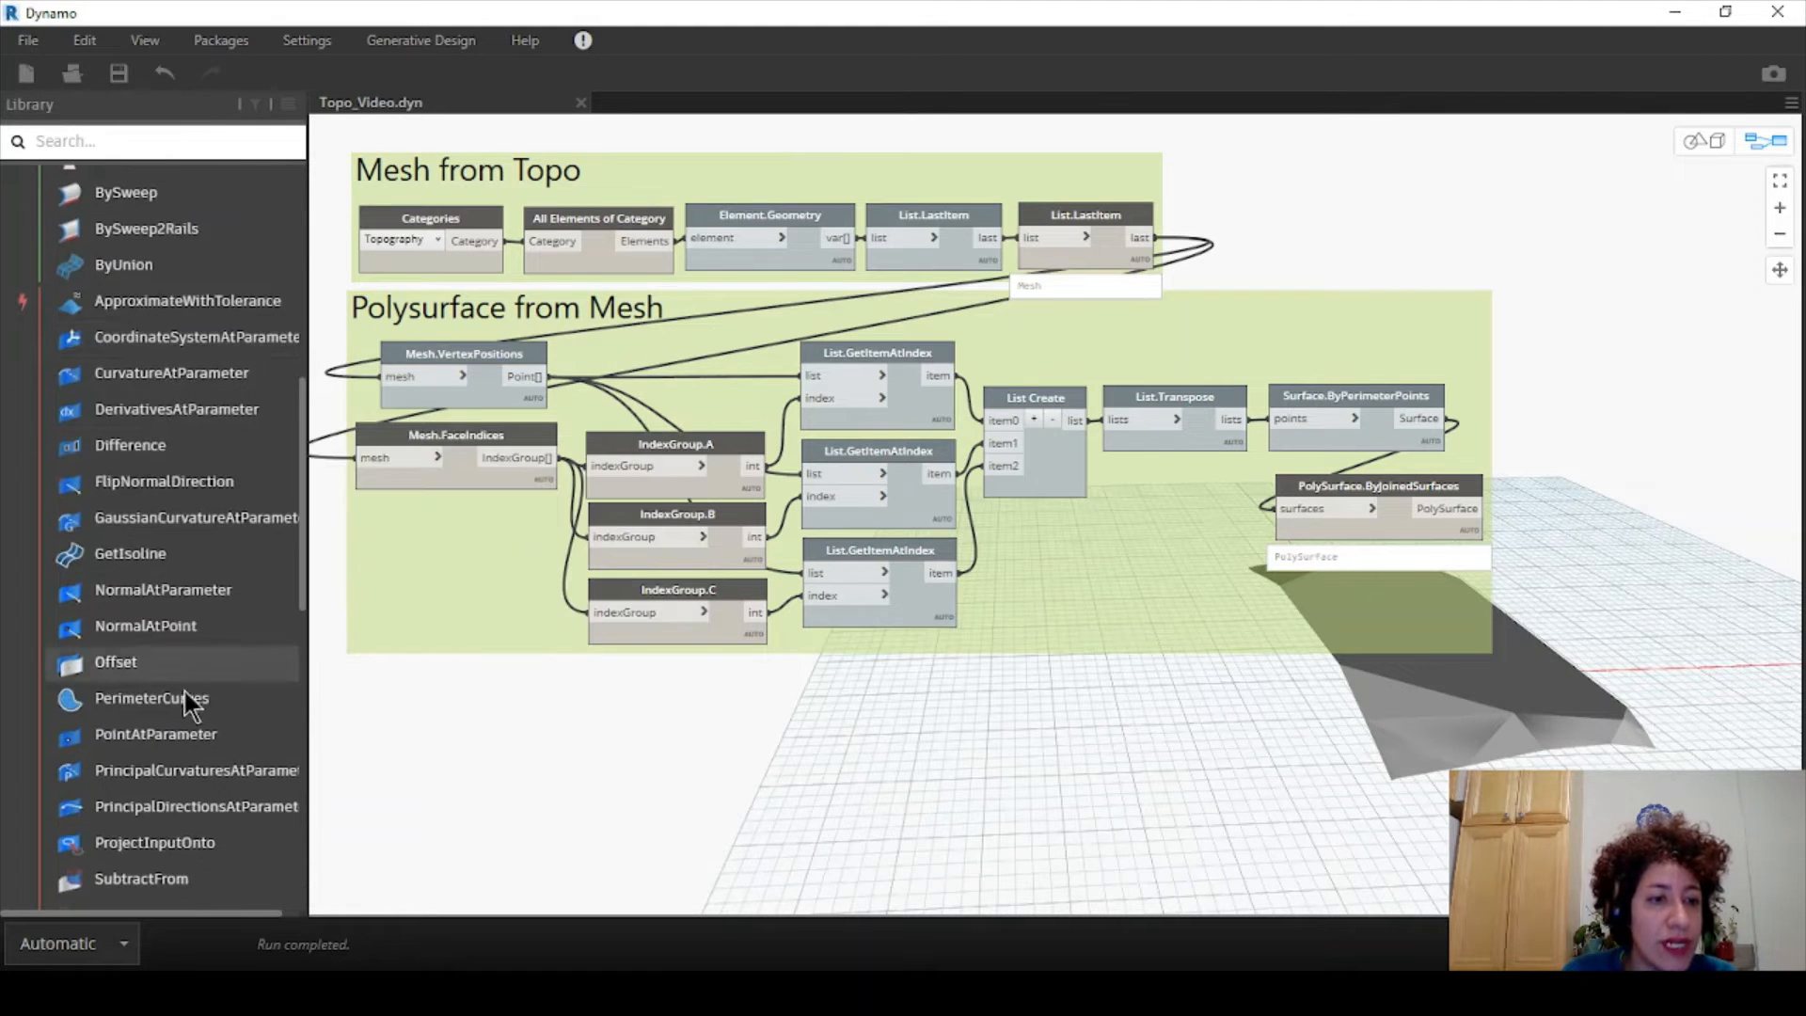
mouse_move(182, 700)
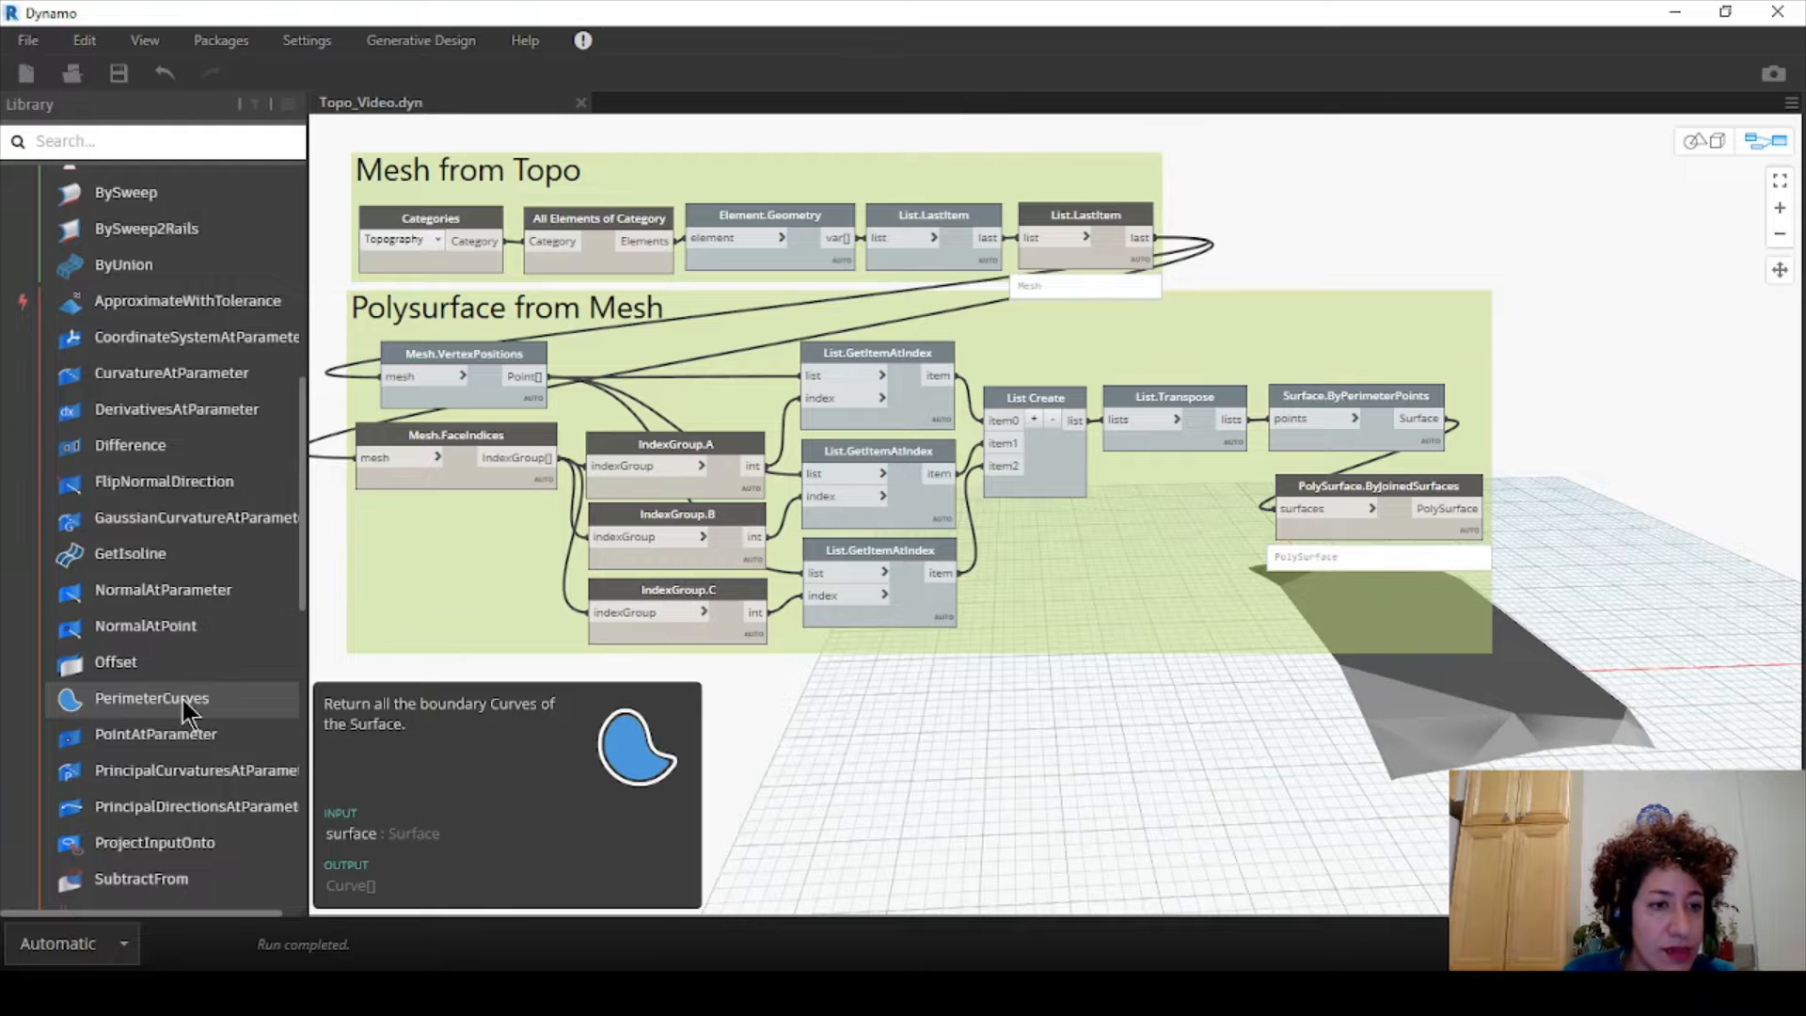
click(183, 699)
drag(1151, 540, 451, 700)
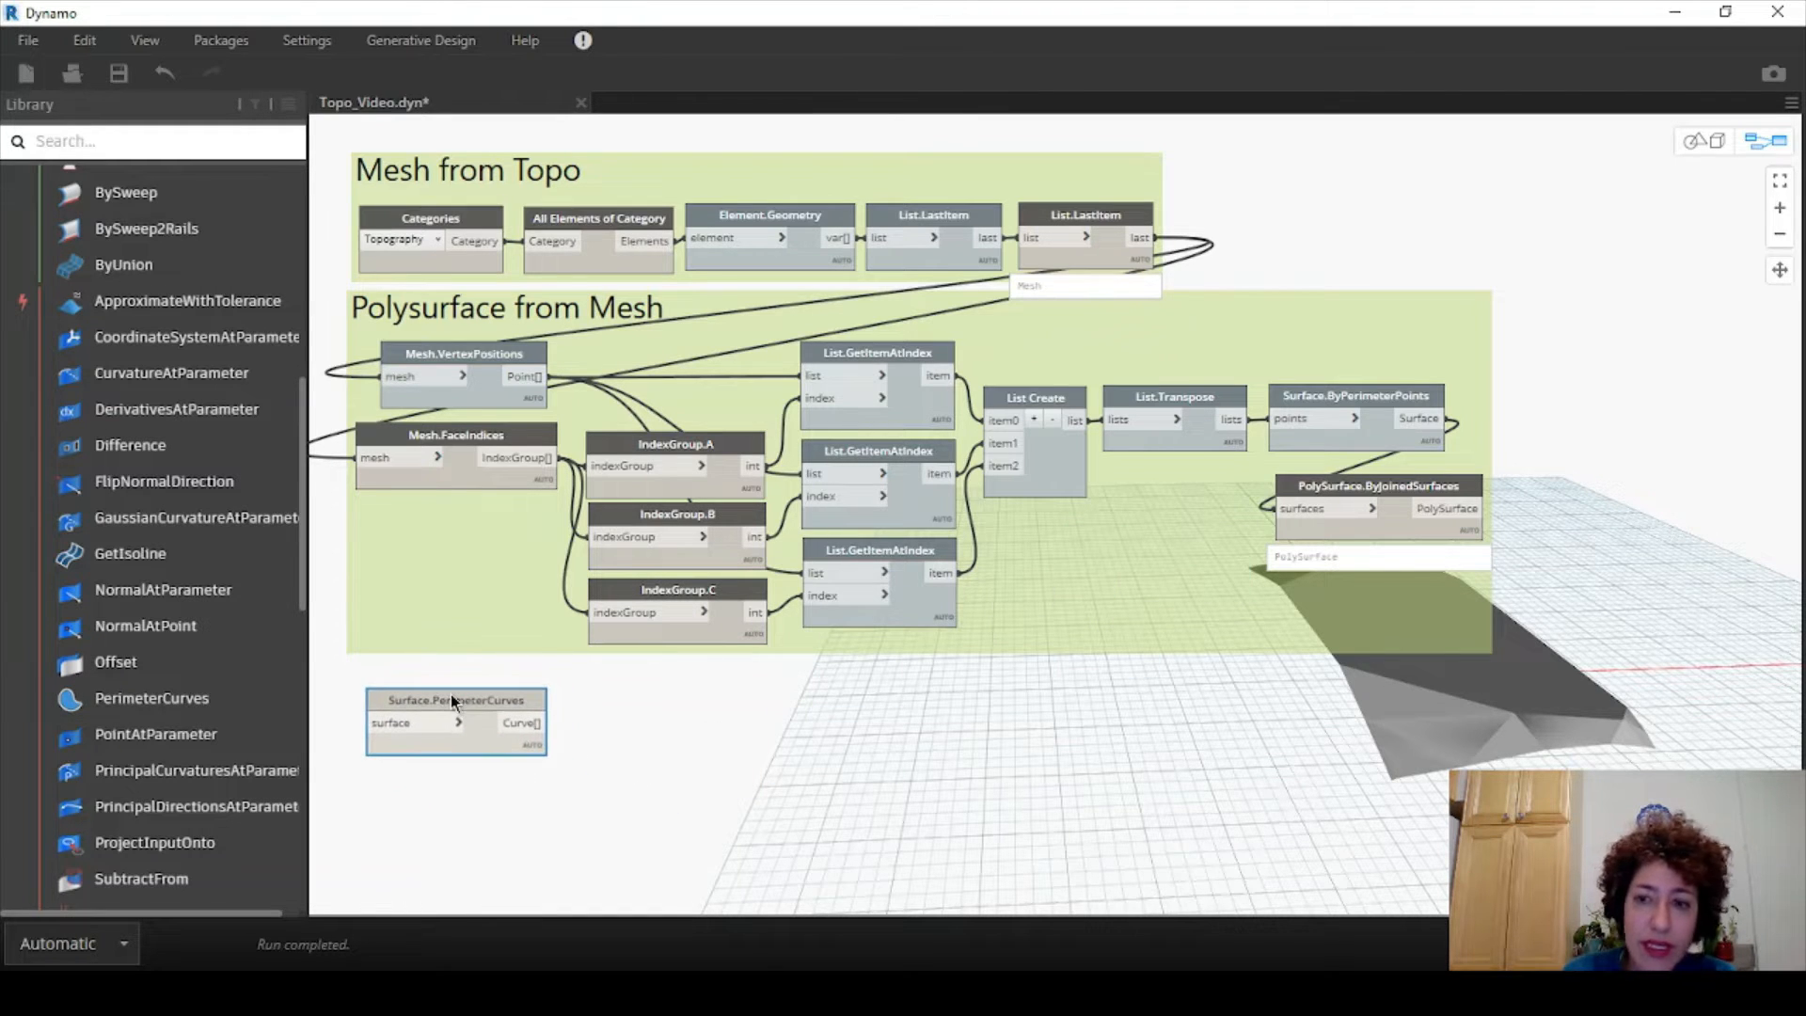
- Connect the joined PolySurface to Surface.PerimeterCurves and inspect curves 0, 4 and 6 in its 32-curve list
click(1473, 508)
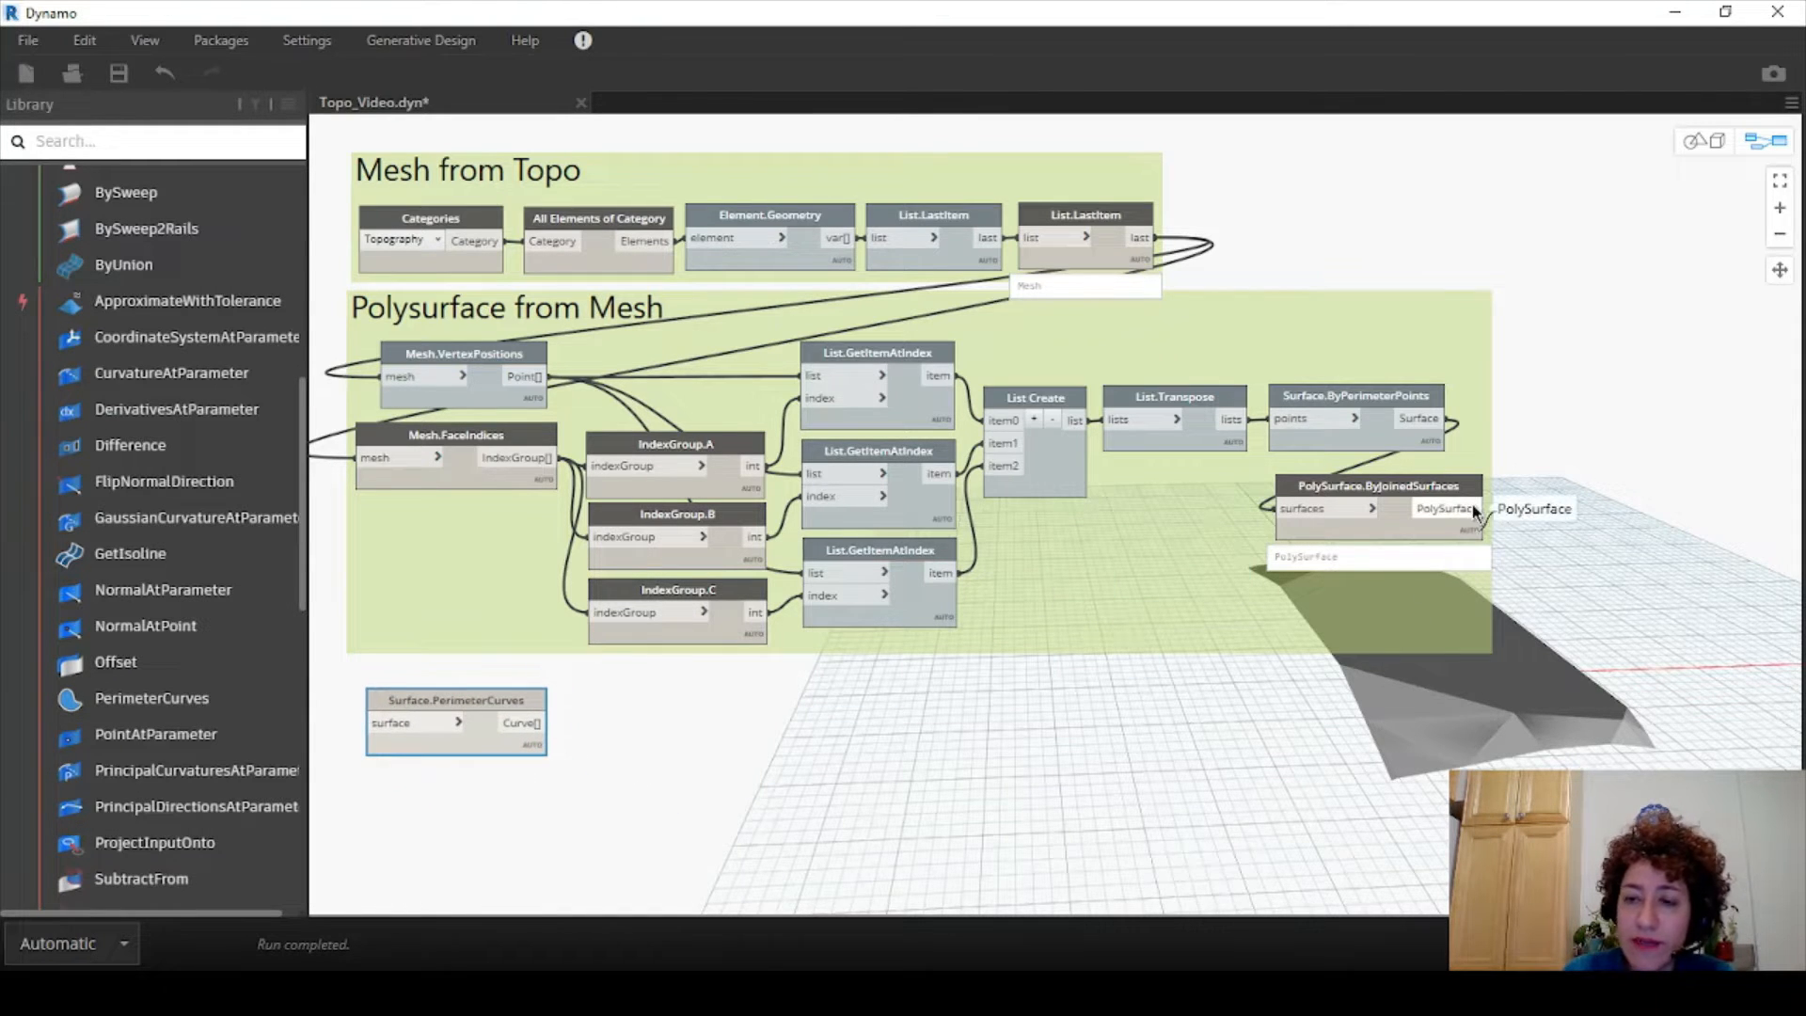
click(372, 724)
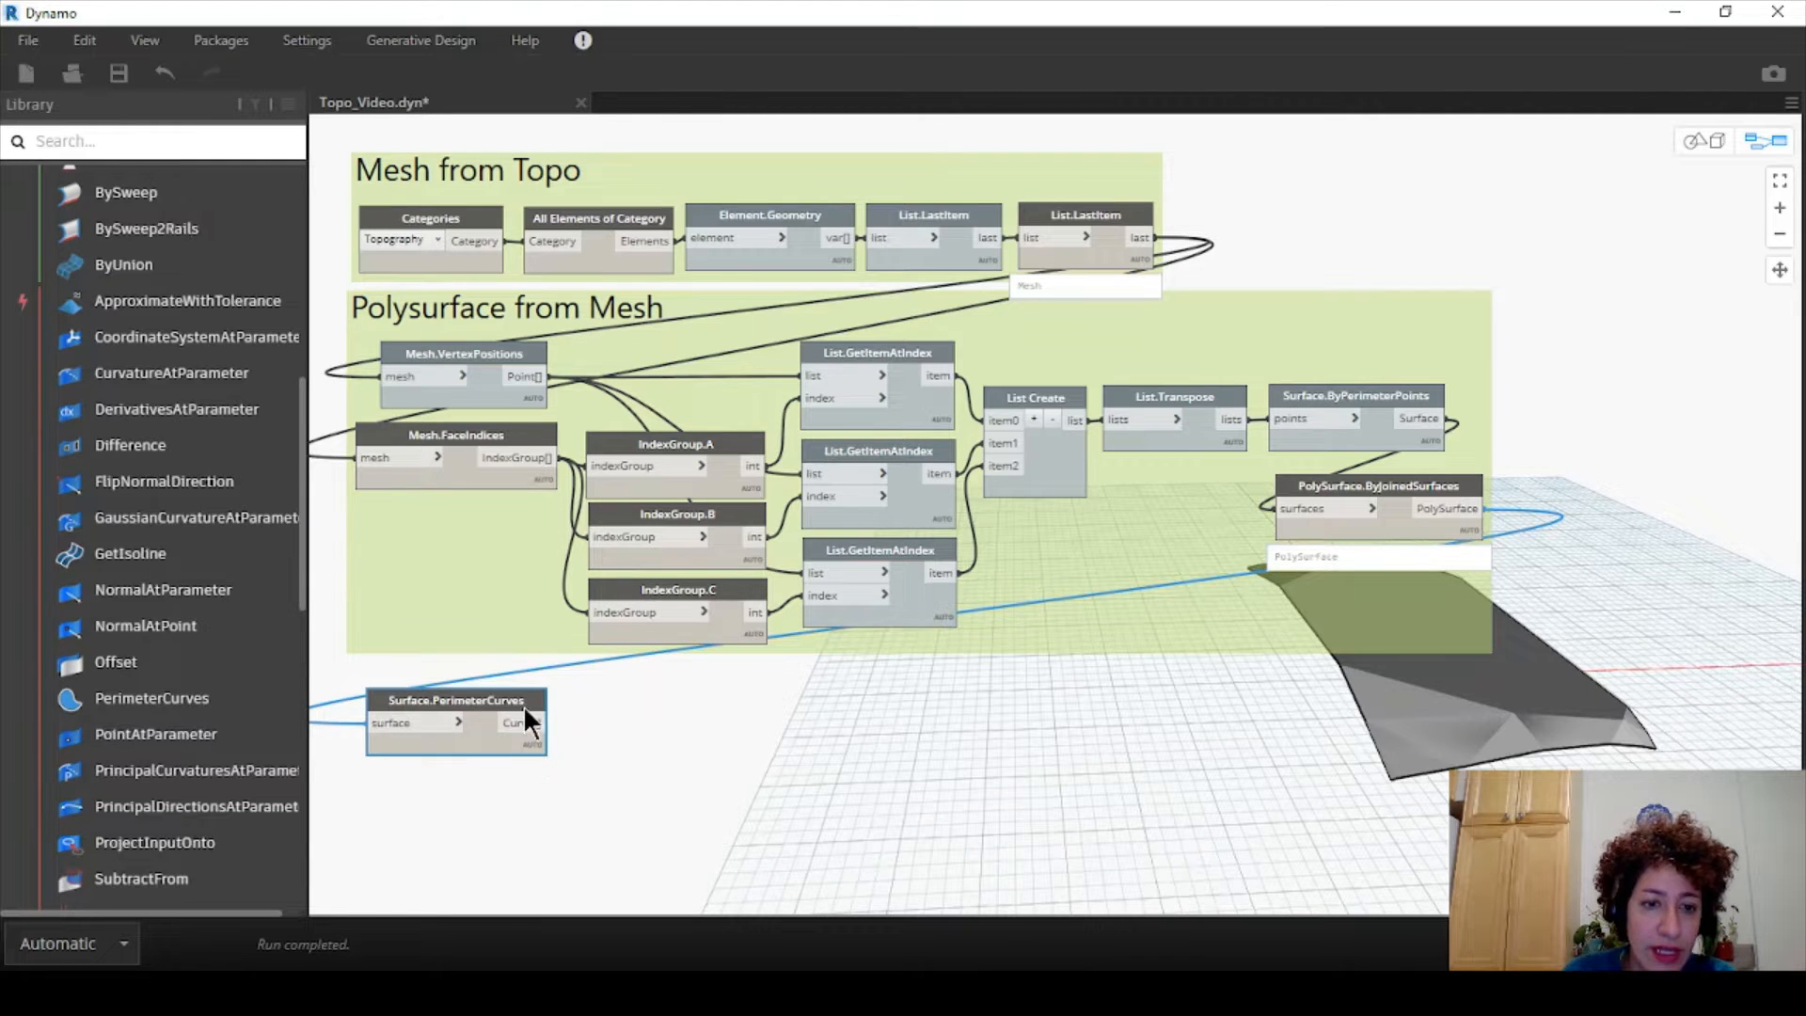
middle_drag(624, 773, 750, 590)
scroll(603, 544, up, 2)
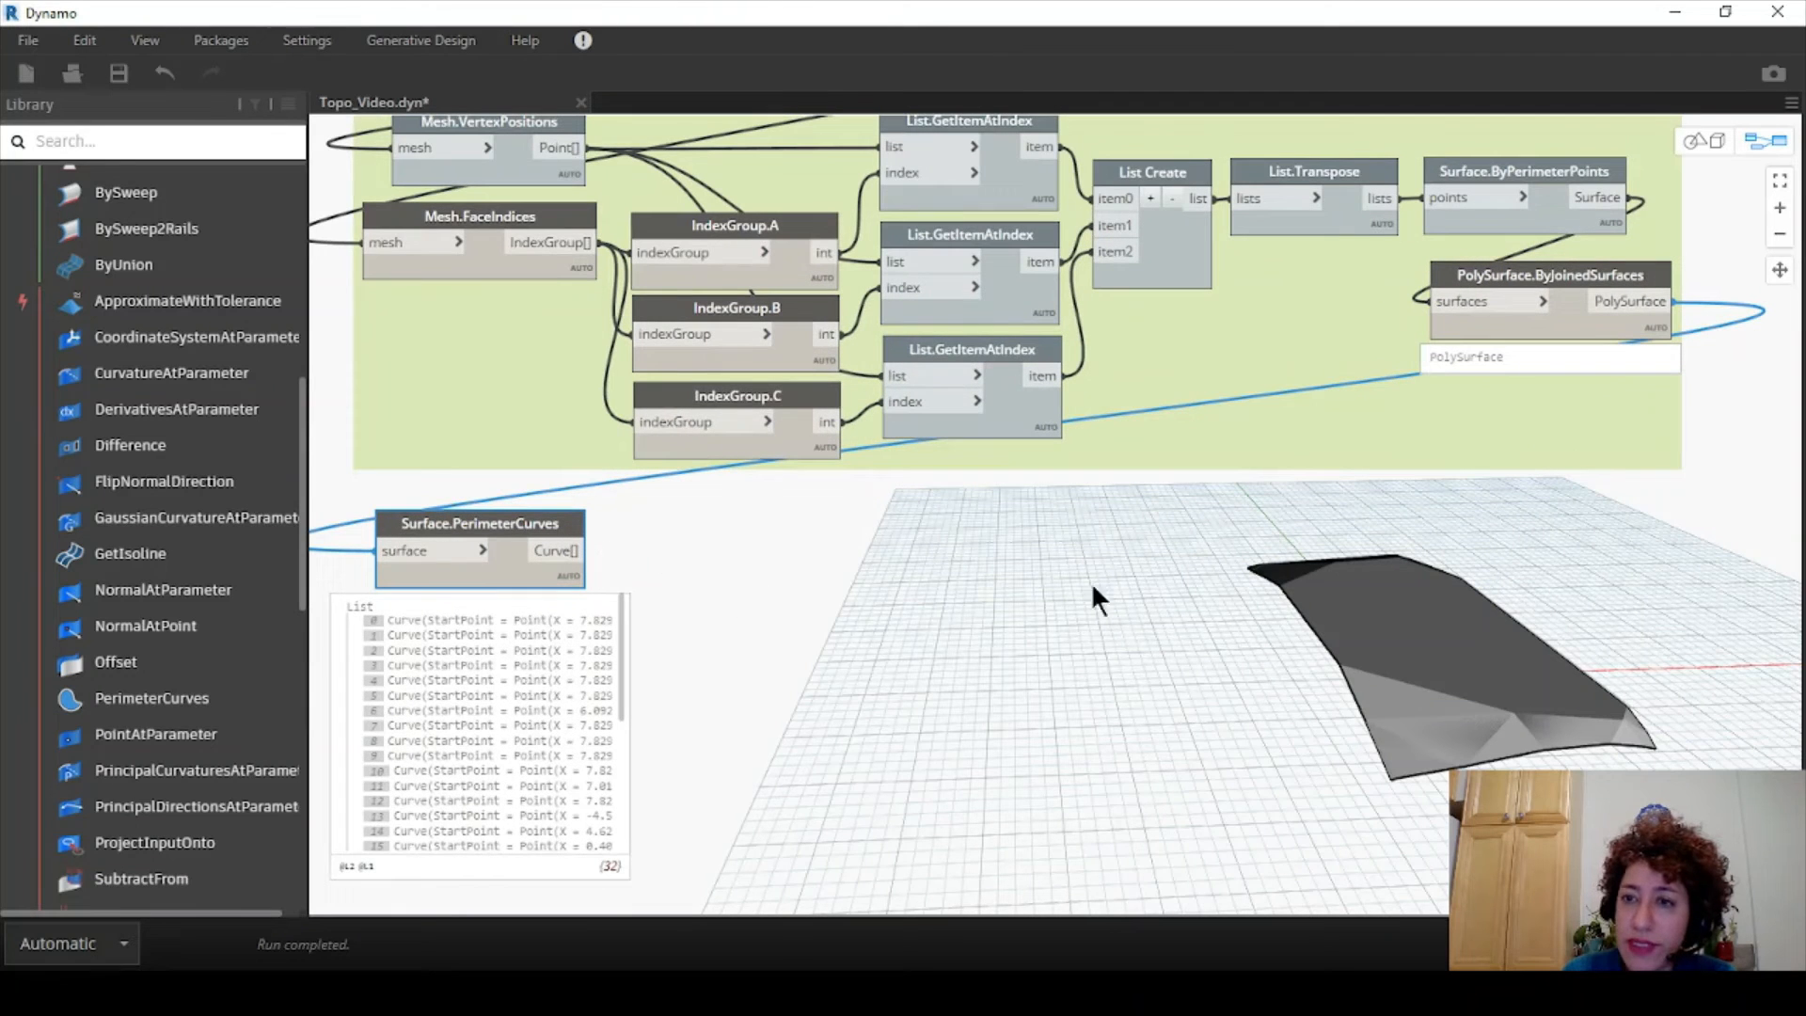
click(505, 622)
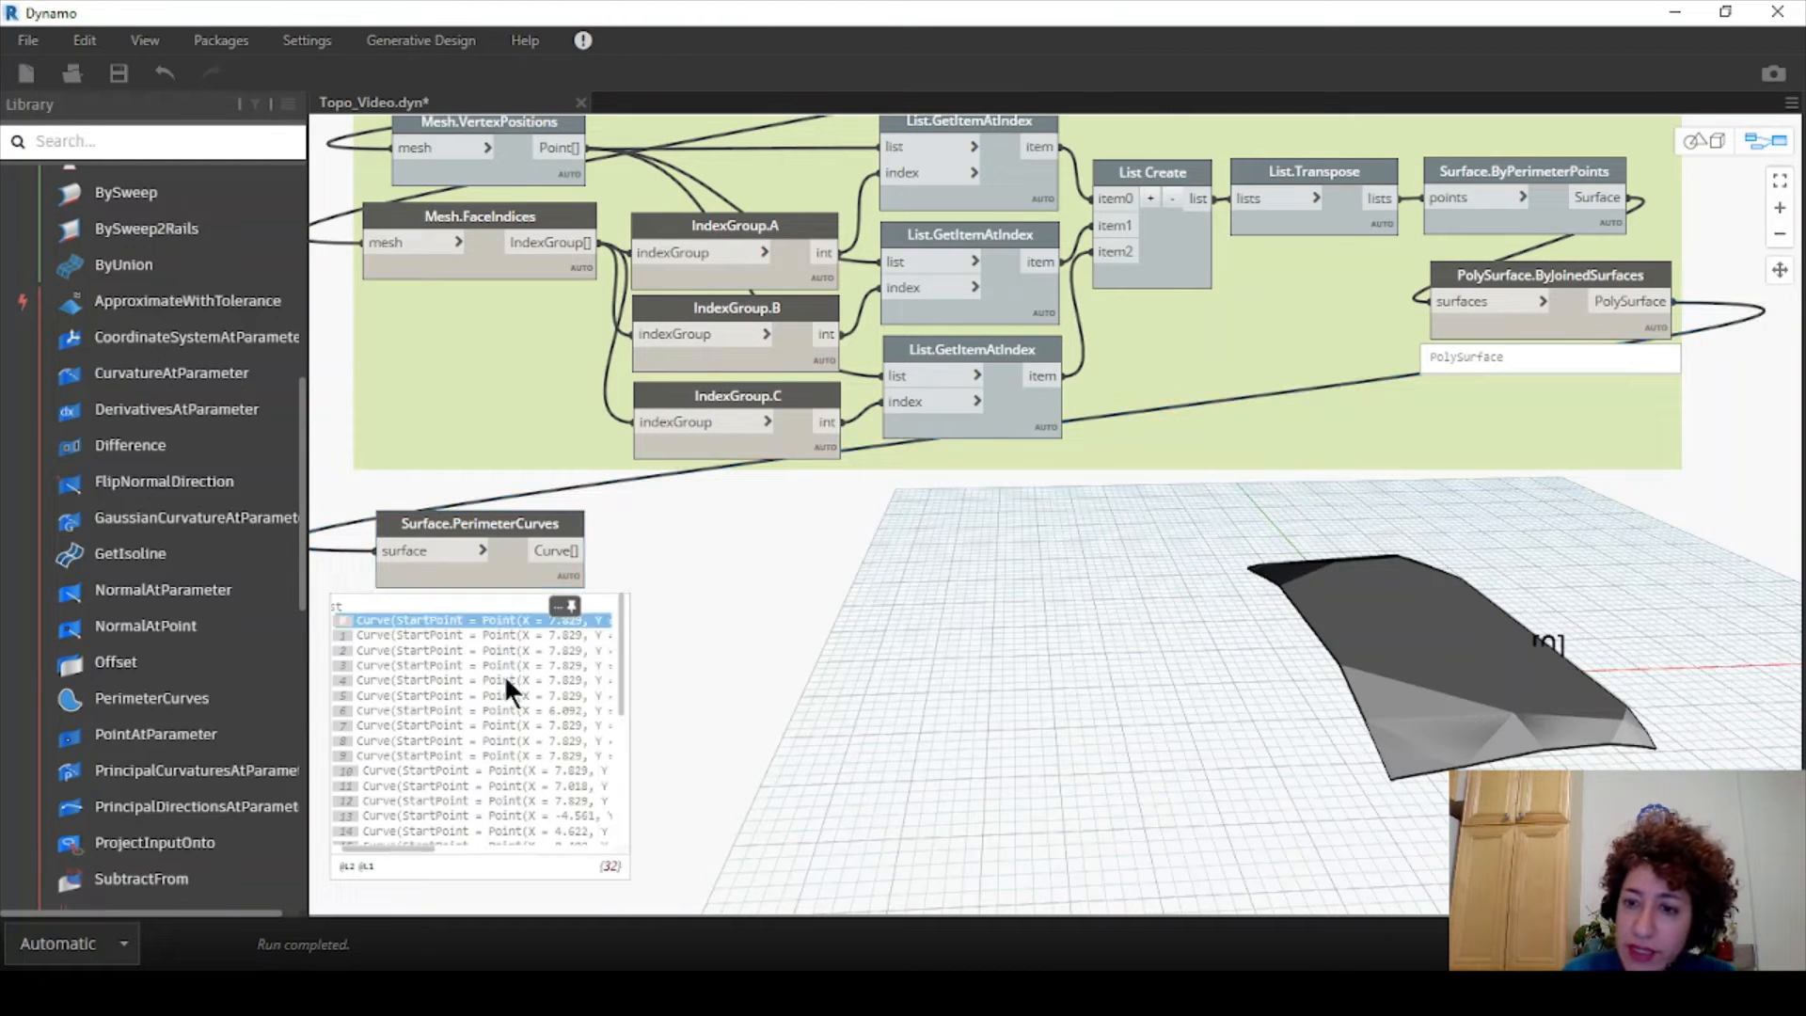
click(505, 676)
click(512, 714)
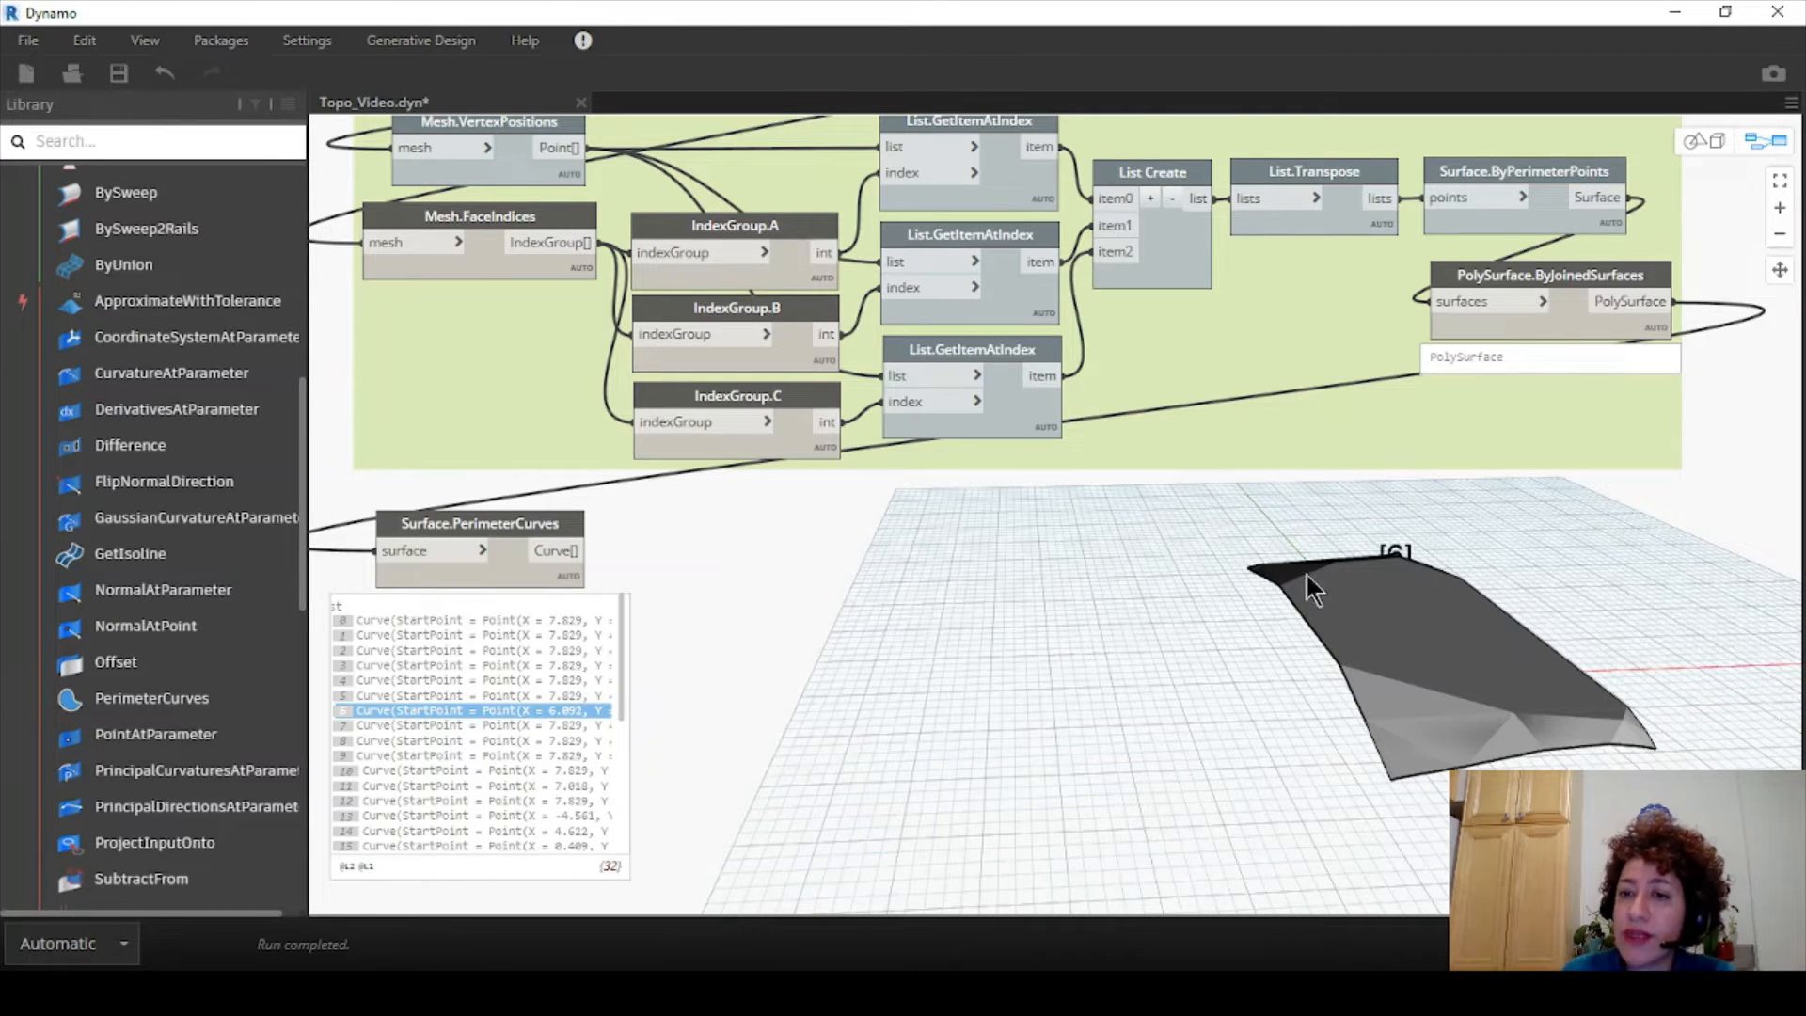
- Turn off the preview of the node producing the topography surface
click(1510, 274)
right_click(1509, 274)
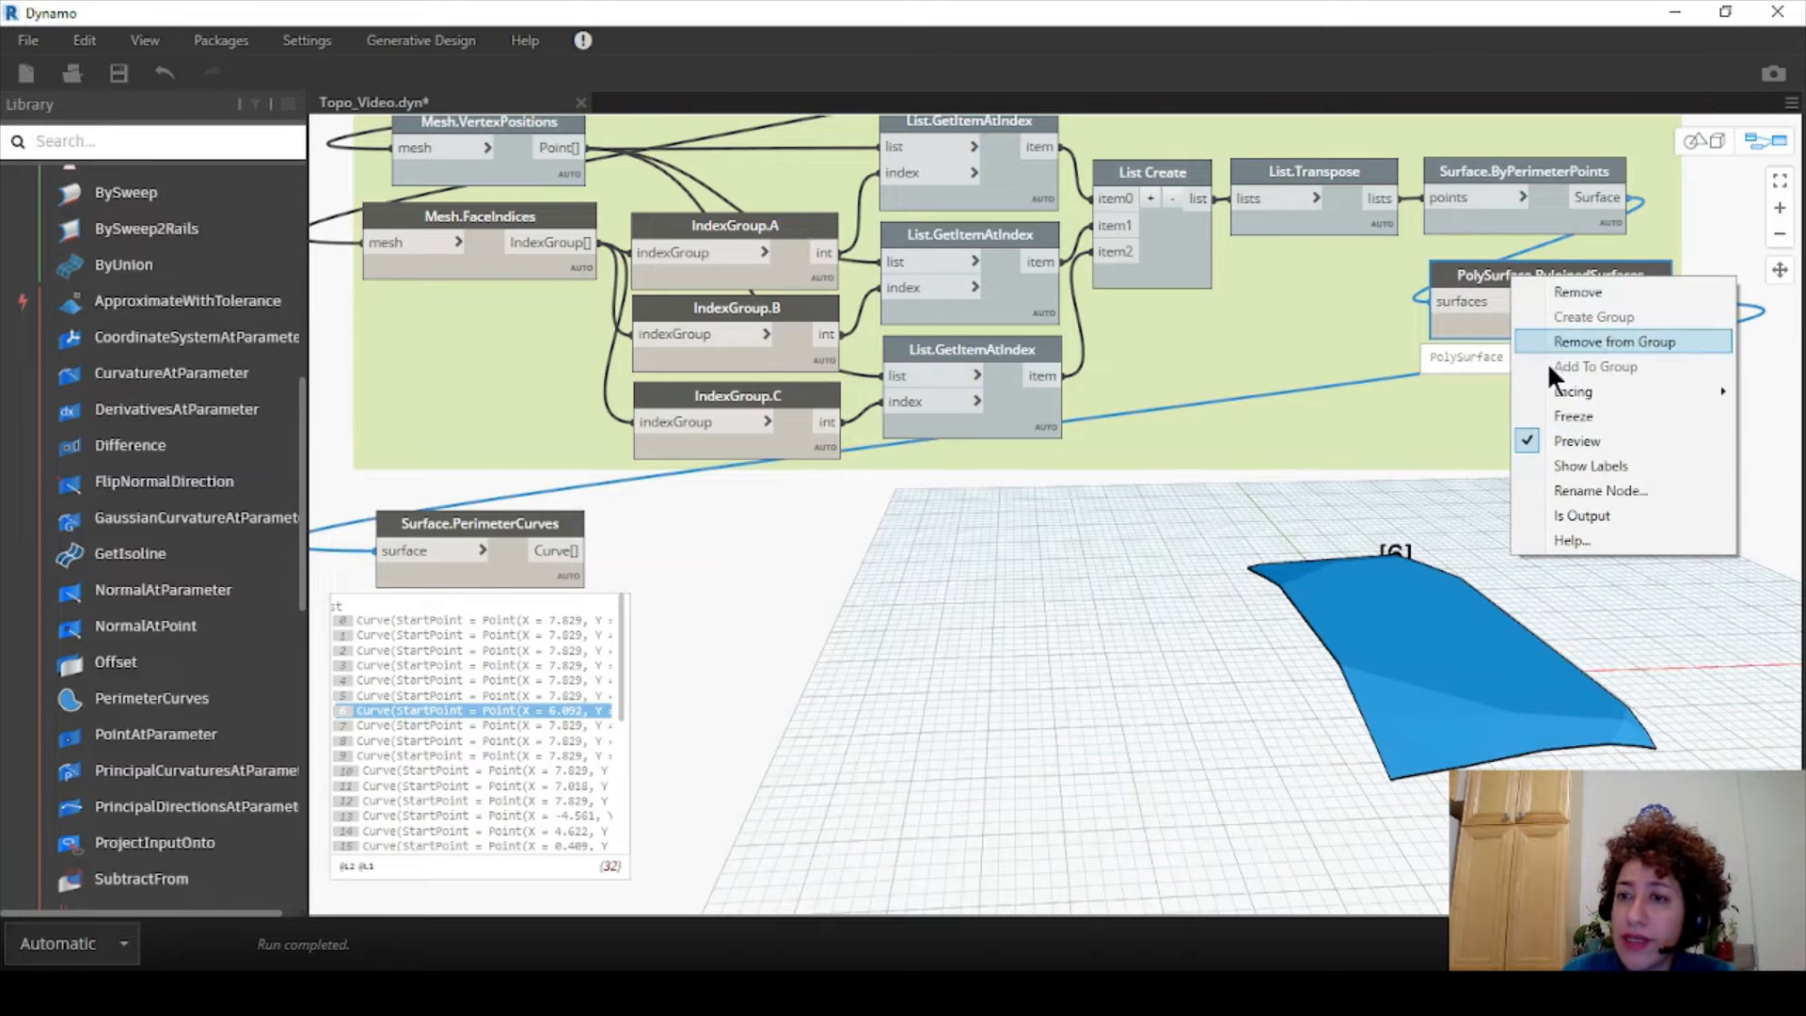
click(987, 541)
scroll(987, 542, down, 2)
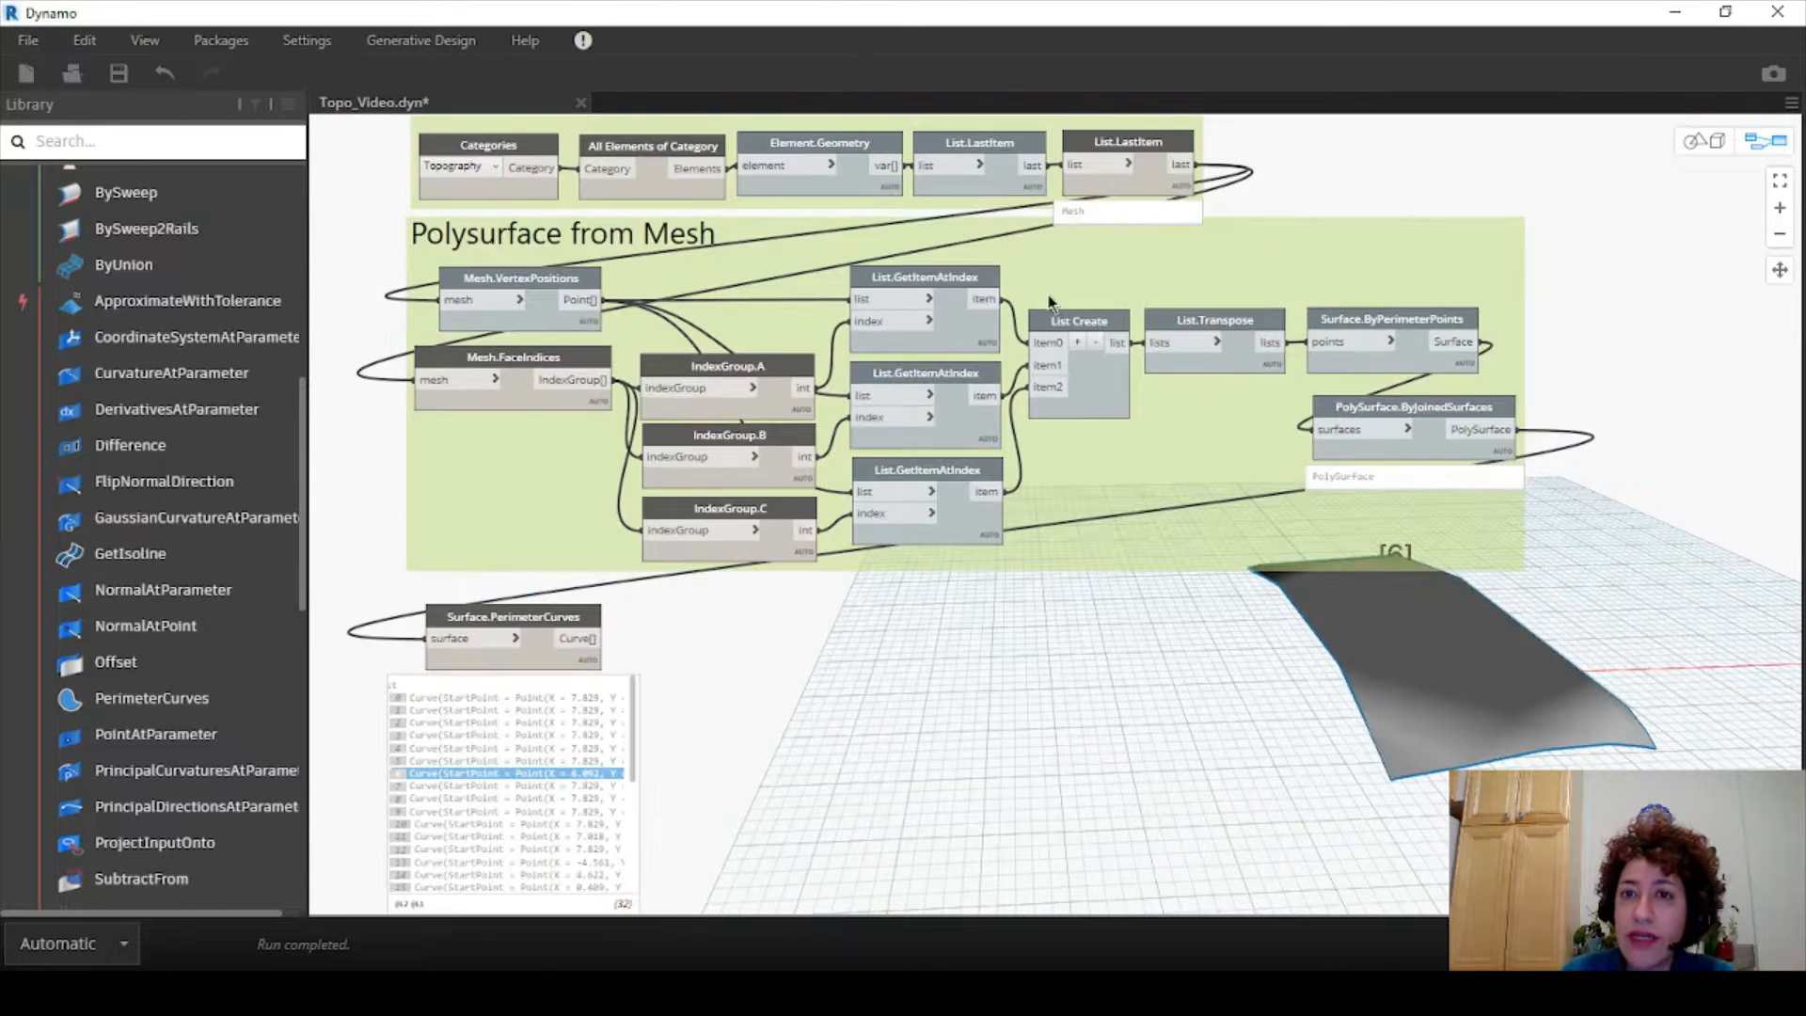
right_click(1117, 144)
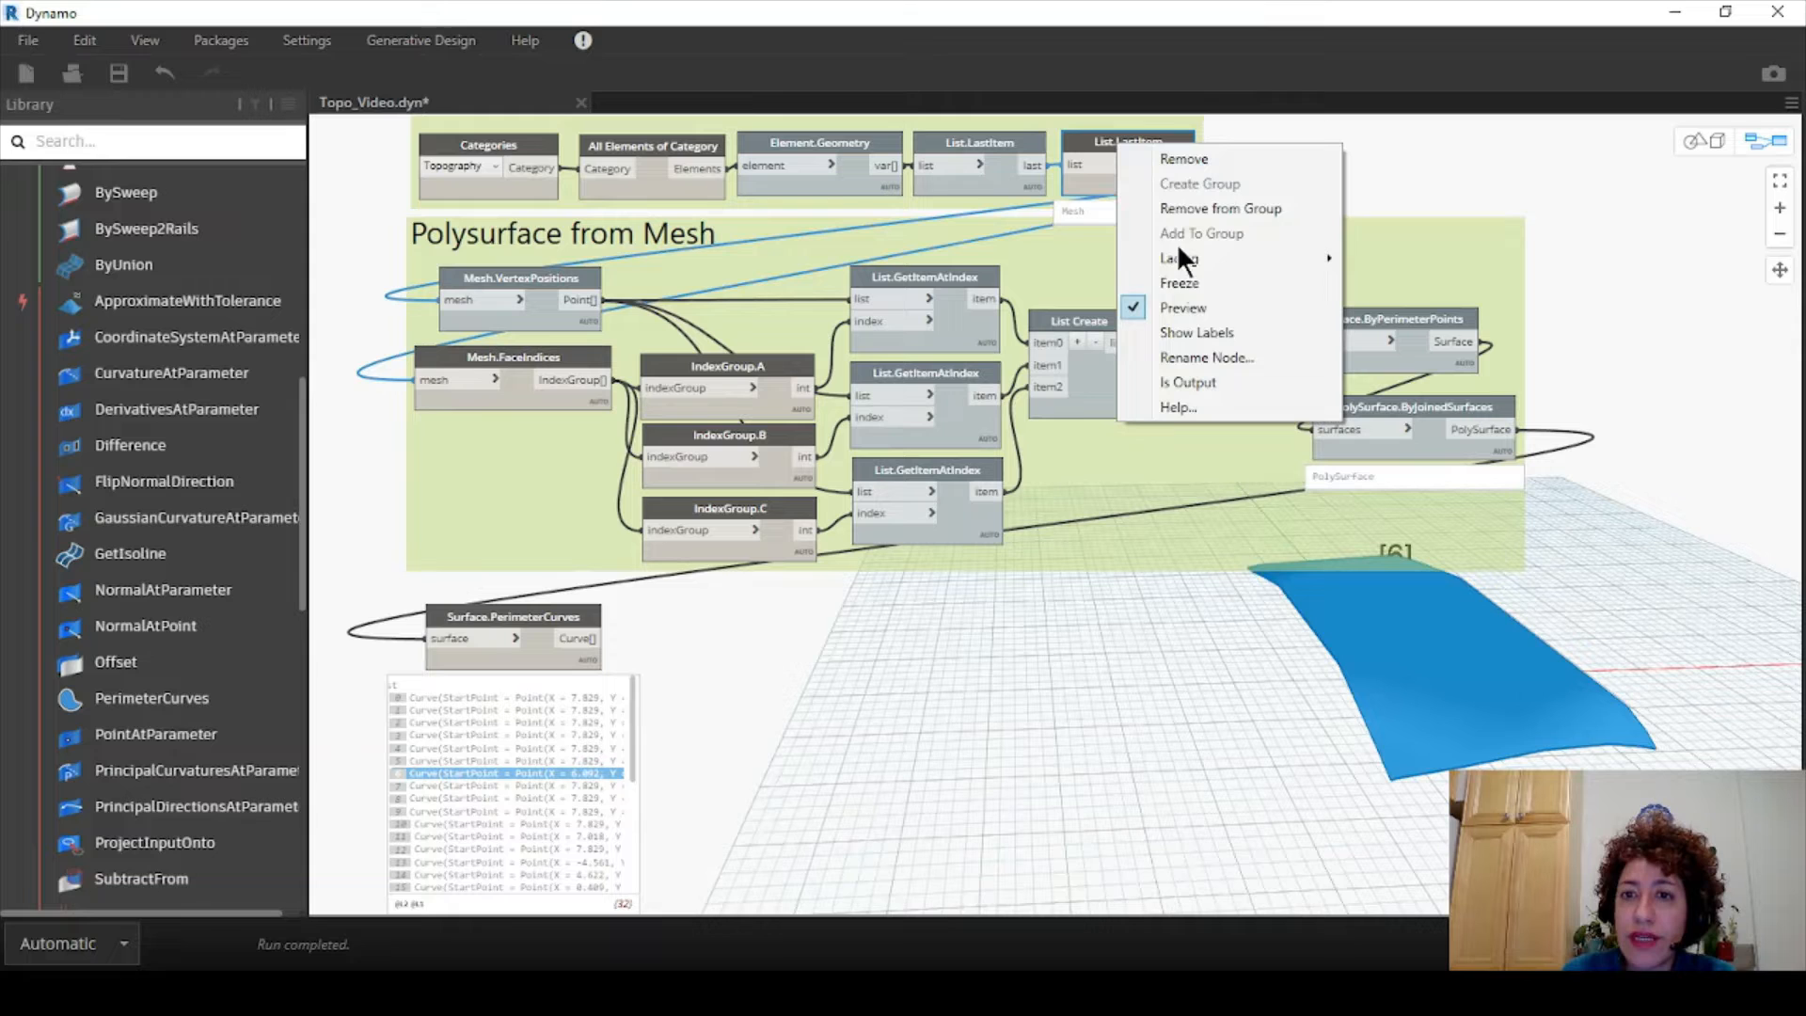
click(1195, 305)
- Show index labels on the Surface.PerimeterCurves output to check the curve numbering
middle_drag(952, 615, 977, 500)
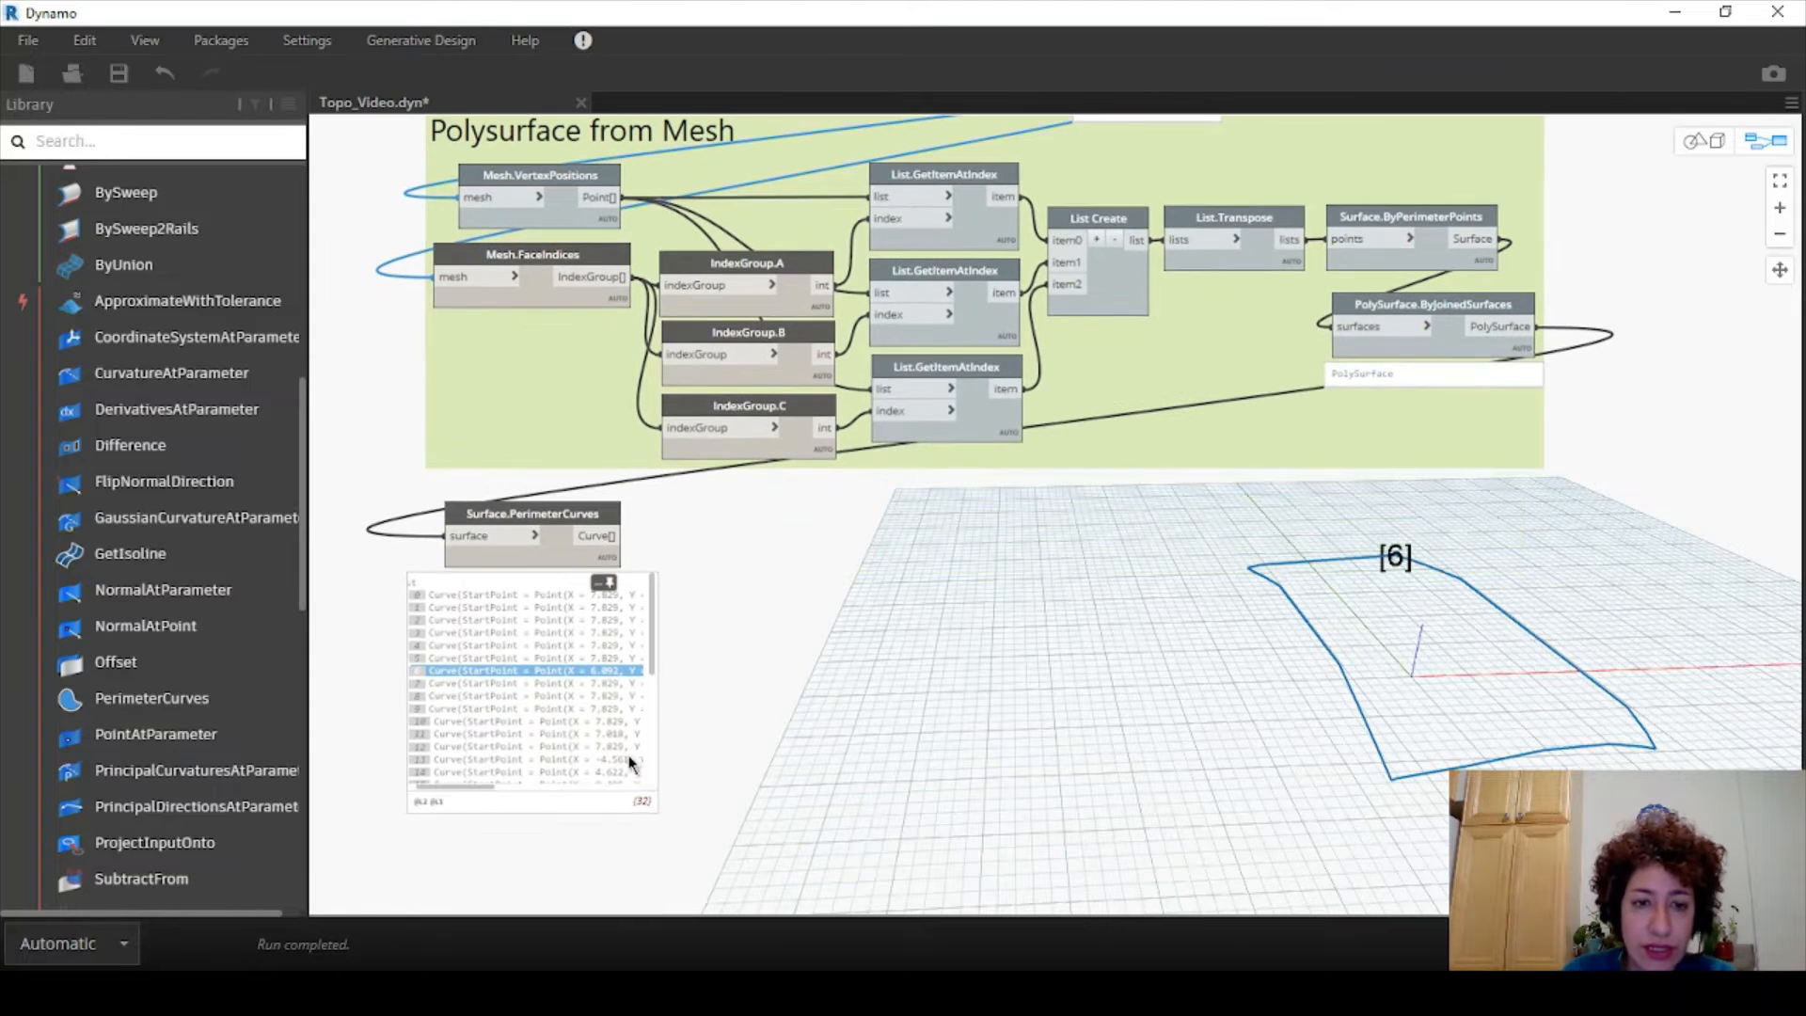
scroll(538, 550, up, 3)
right_click(557, 495)
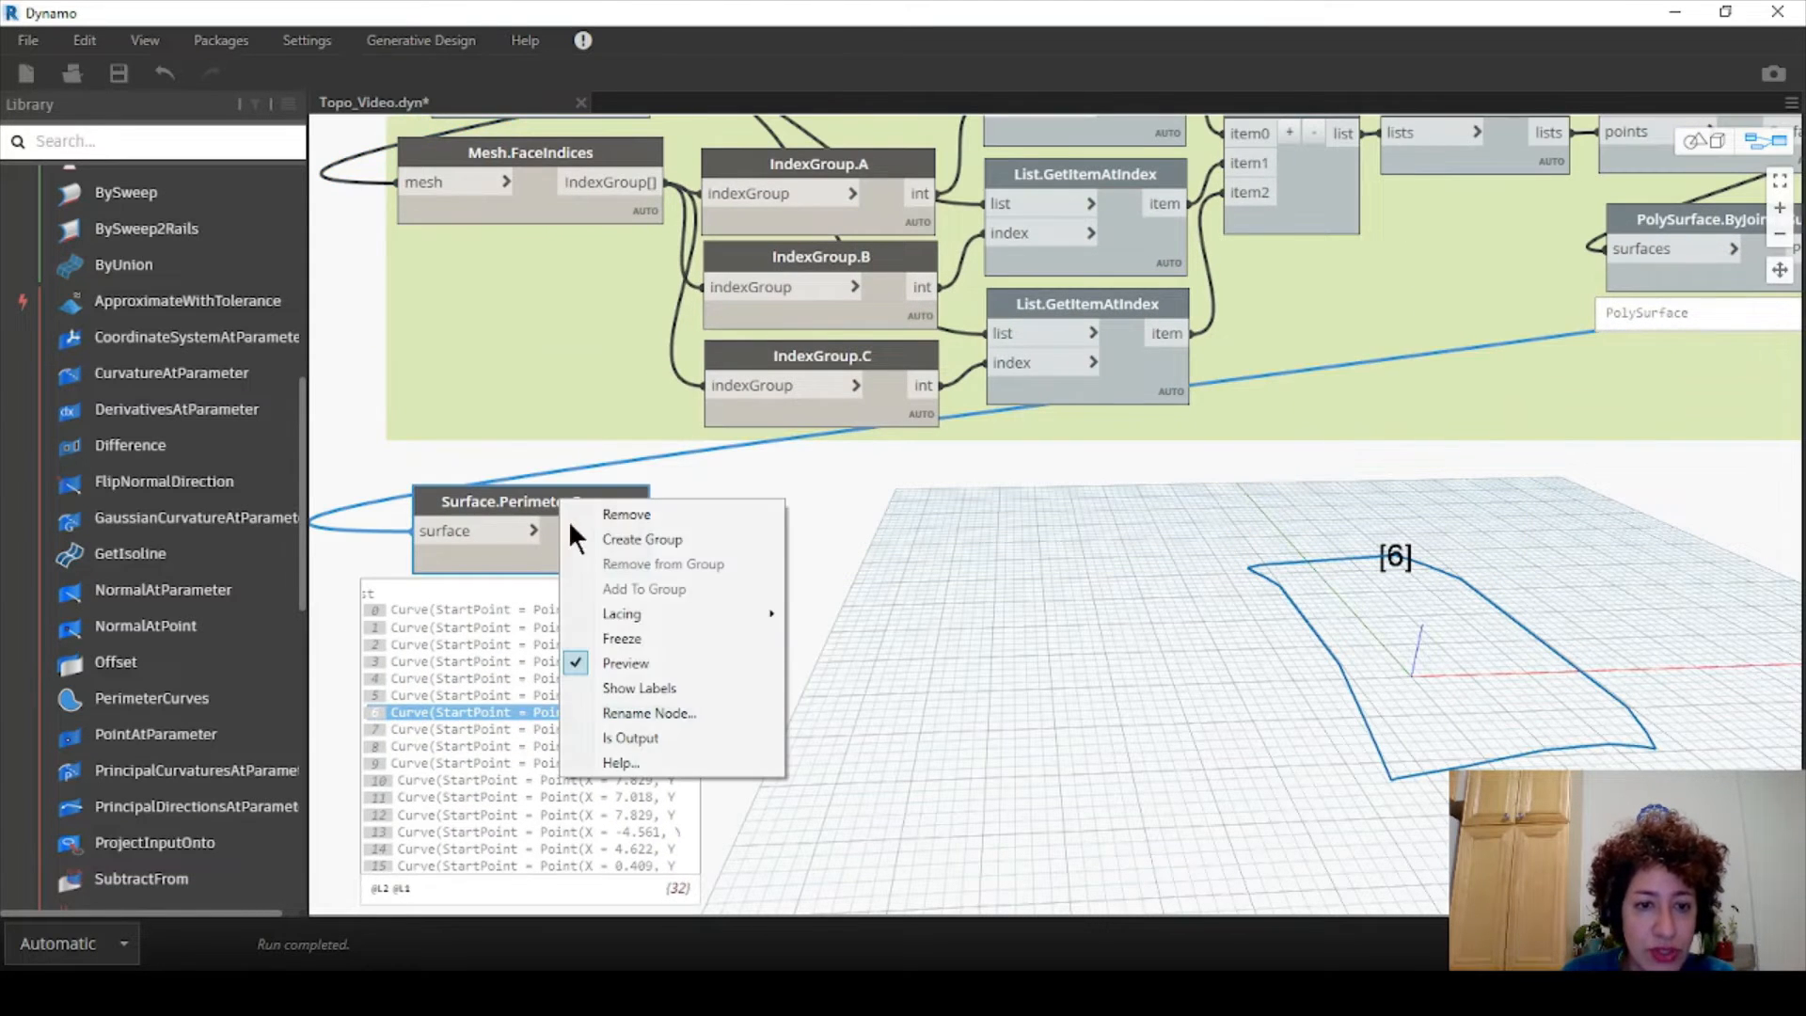
click(616, 686)
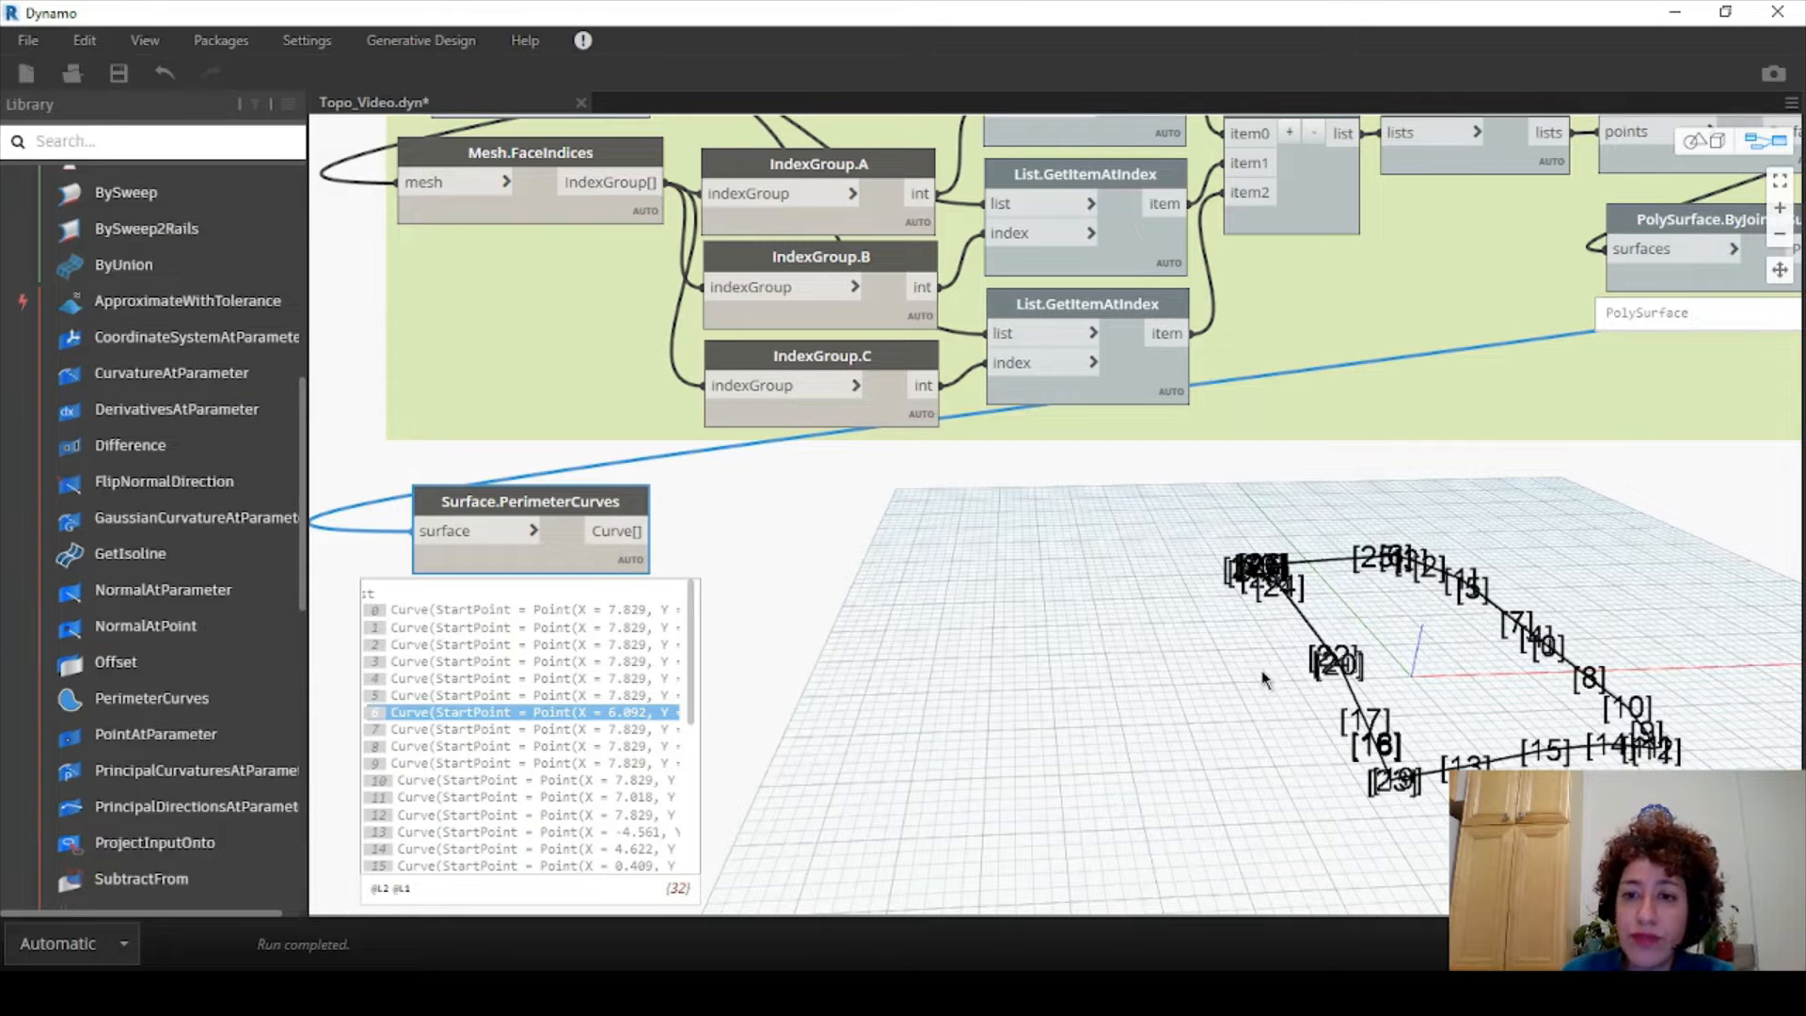
click(813, 577)
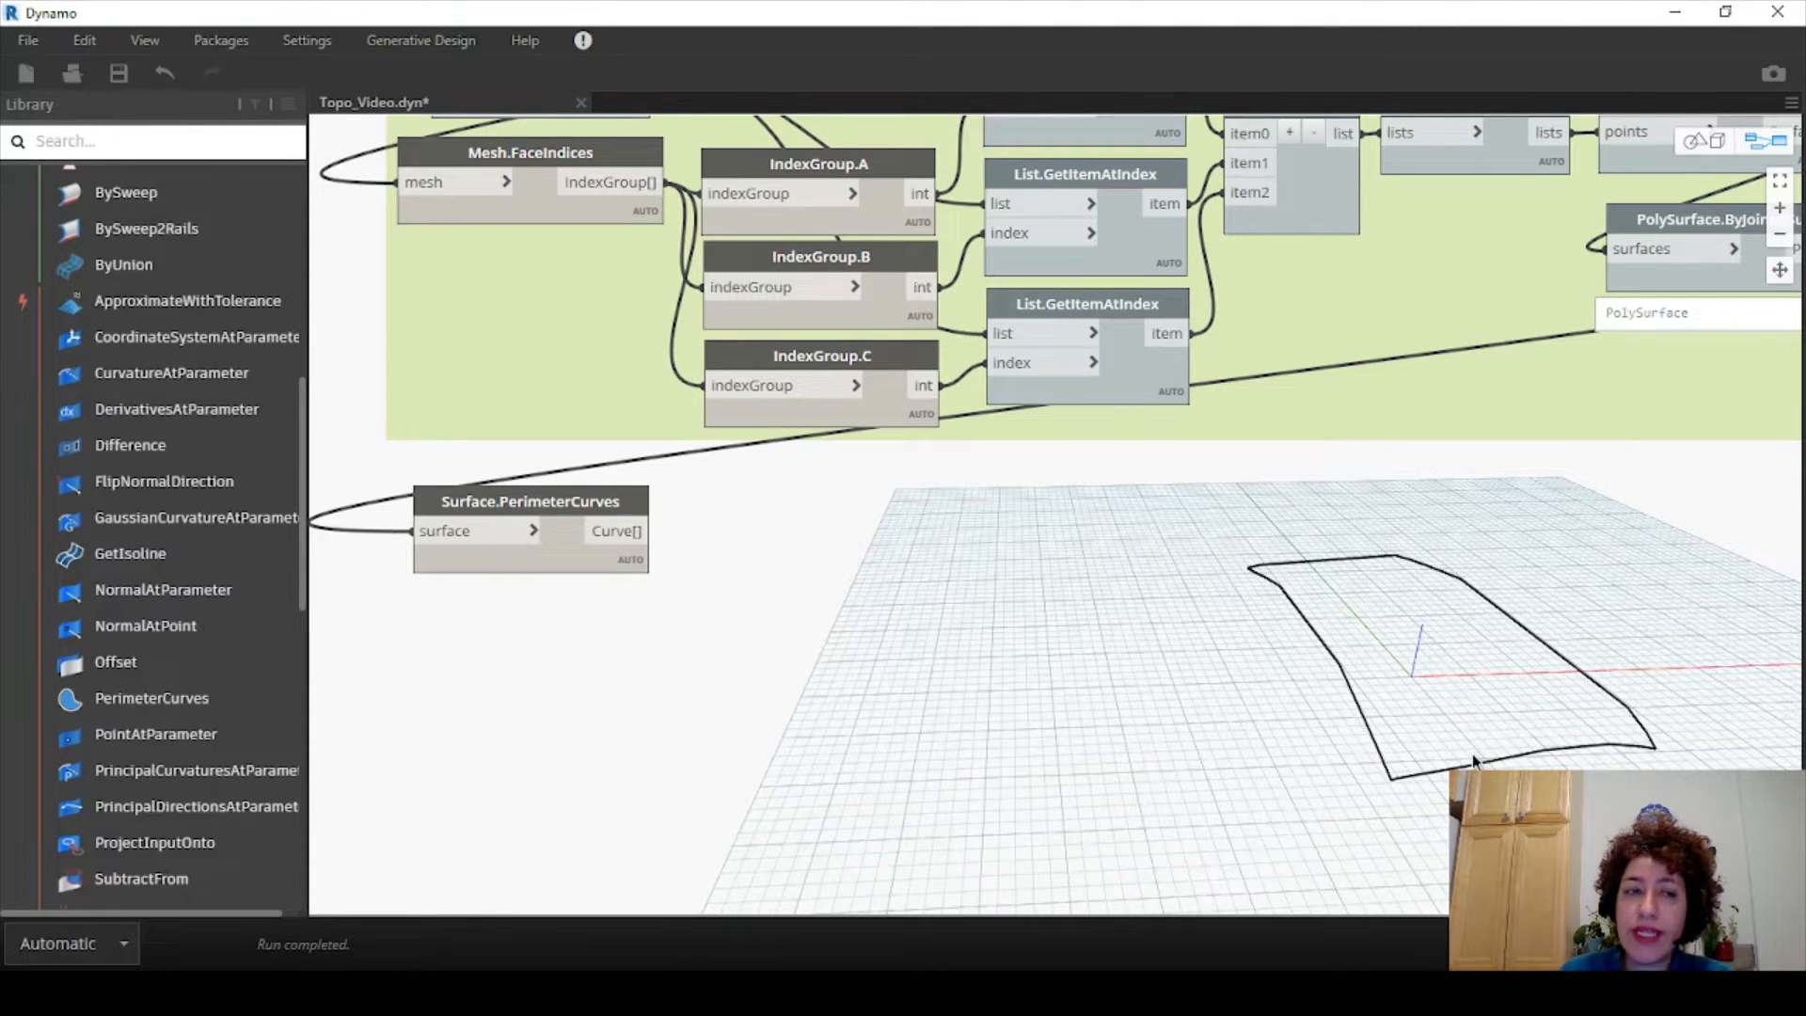
- Add a Curve.PointsAtEqualSegmentLength node from Geometry > Curves > Curve beside Surface.PerimeterCurves
mouse_move(616, 541)
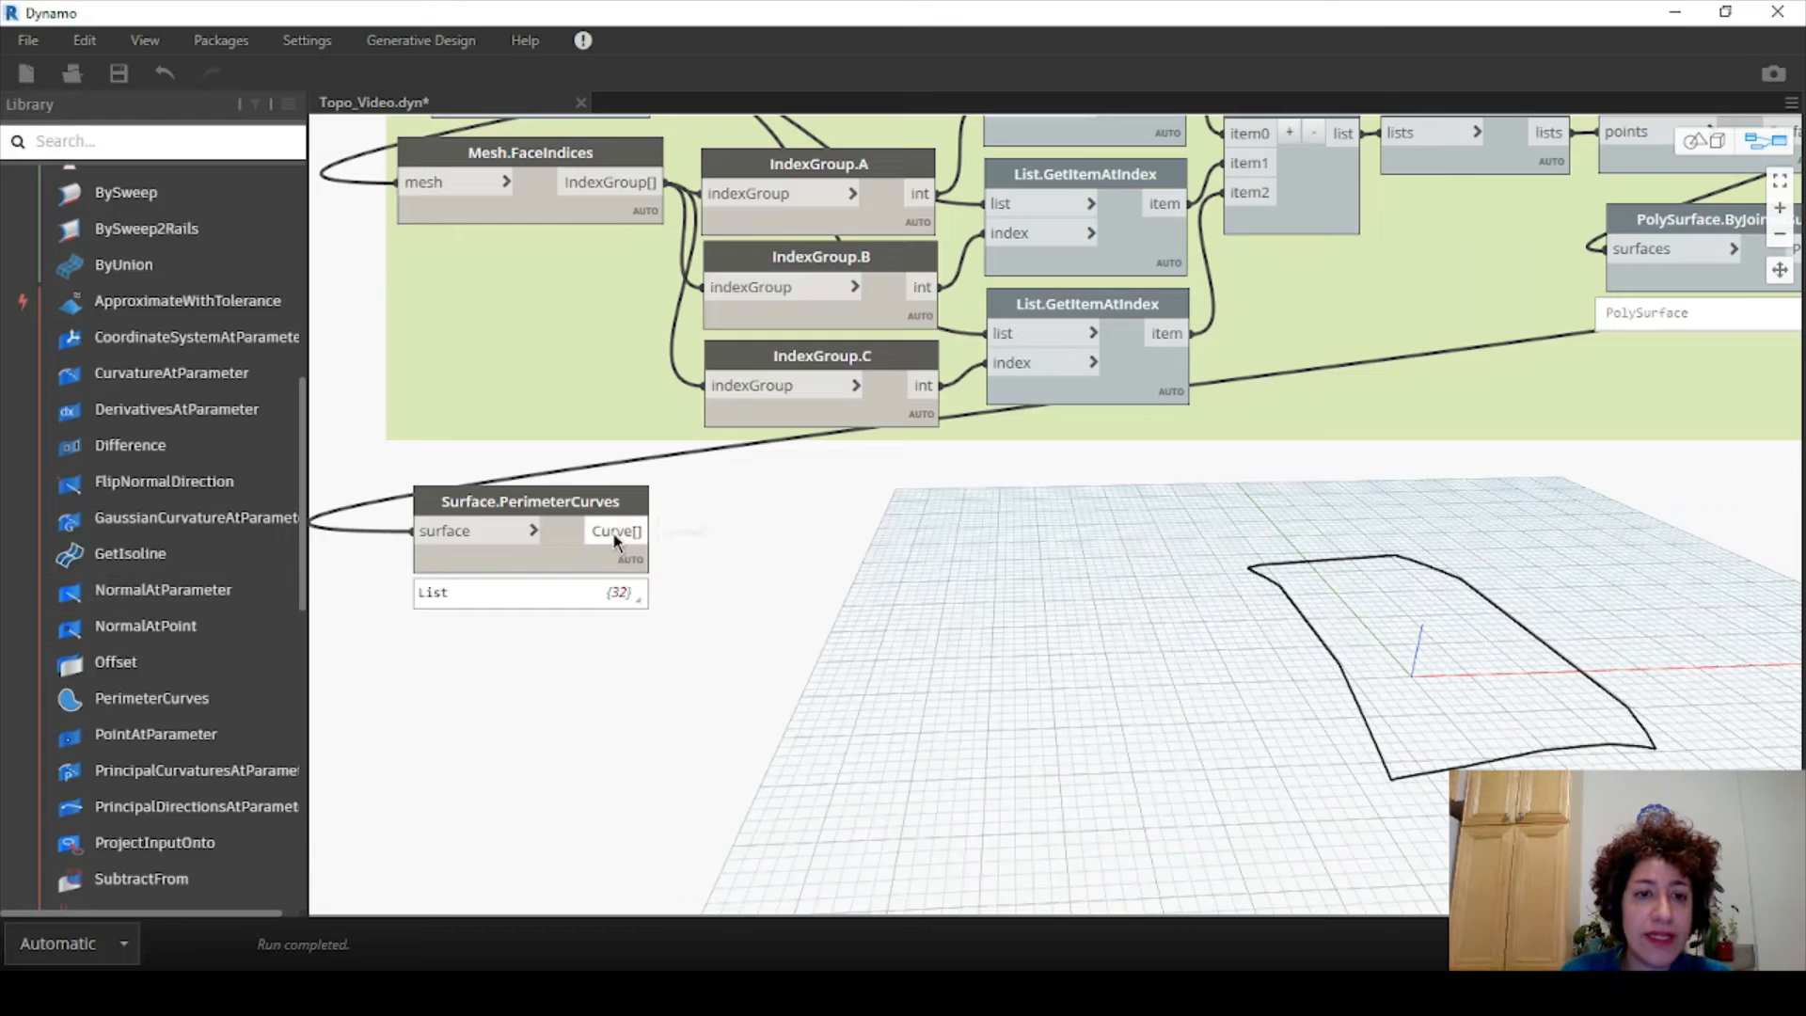
scroll(85, 480, up, 7)
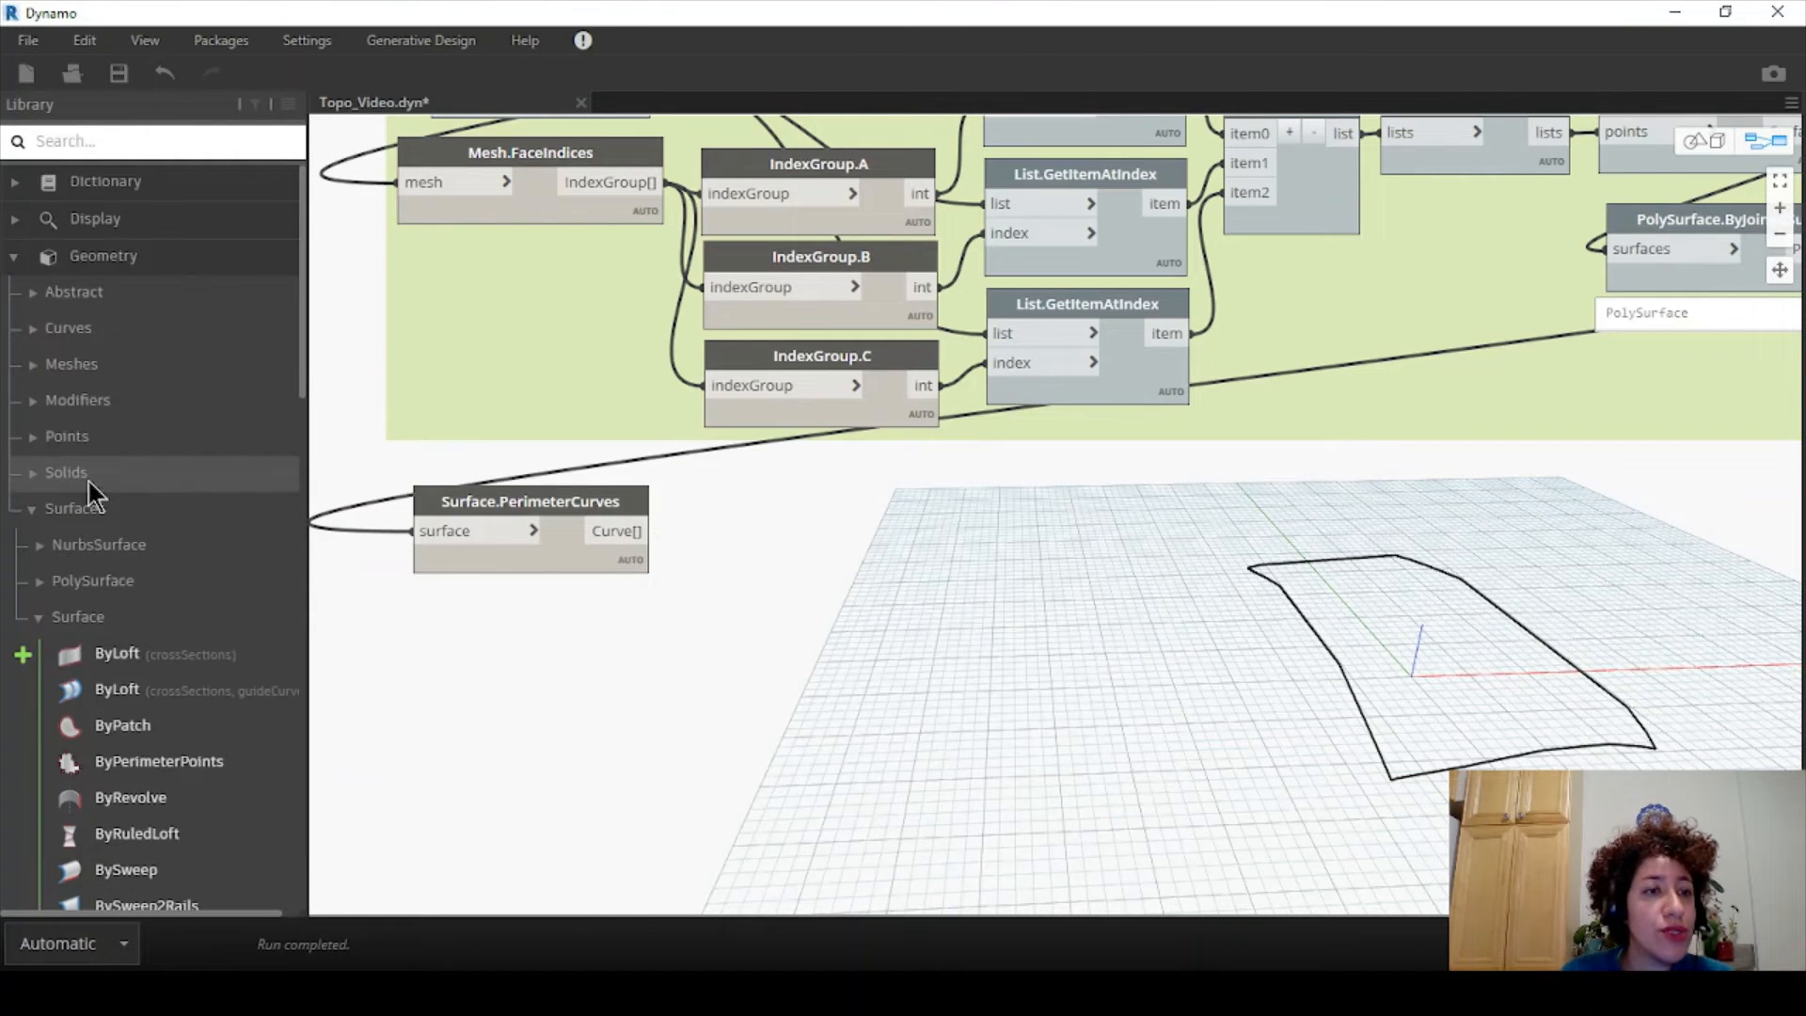
click(31, 329)
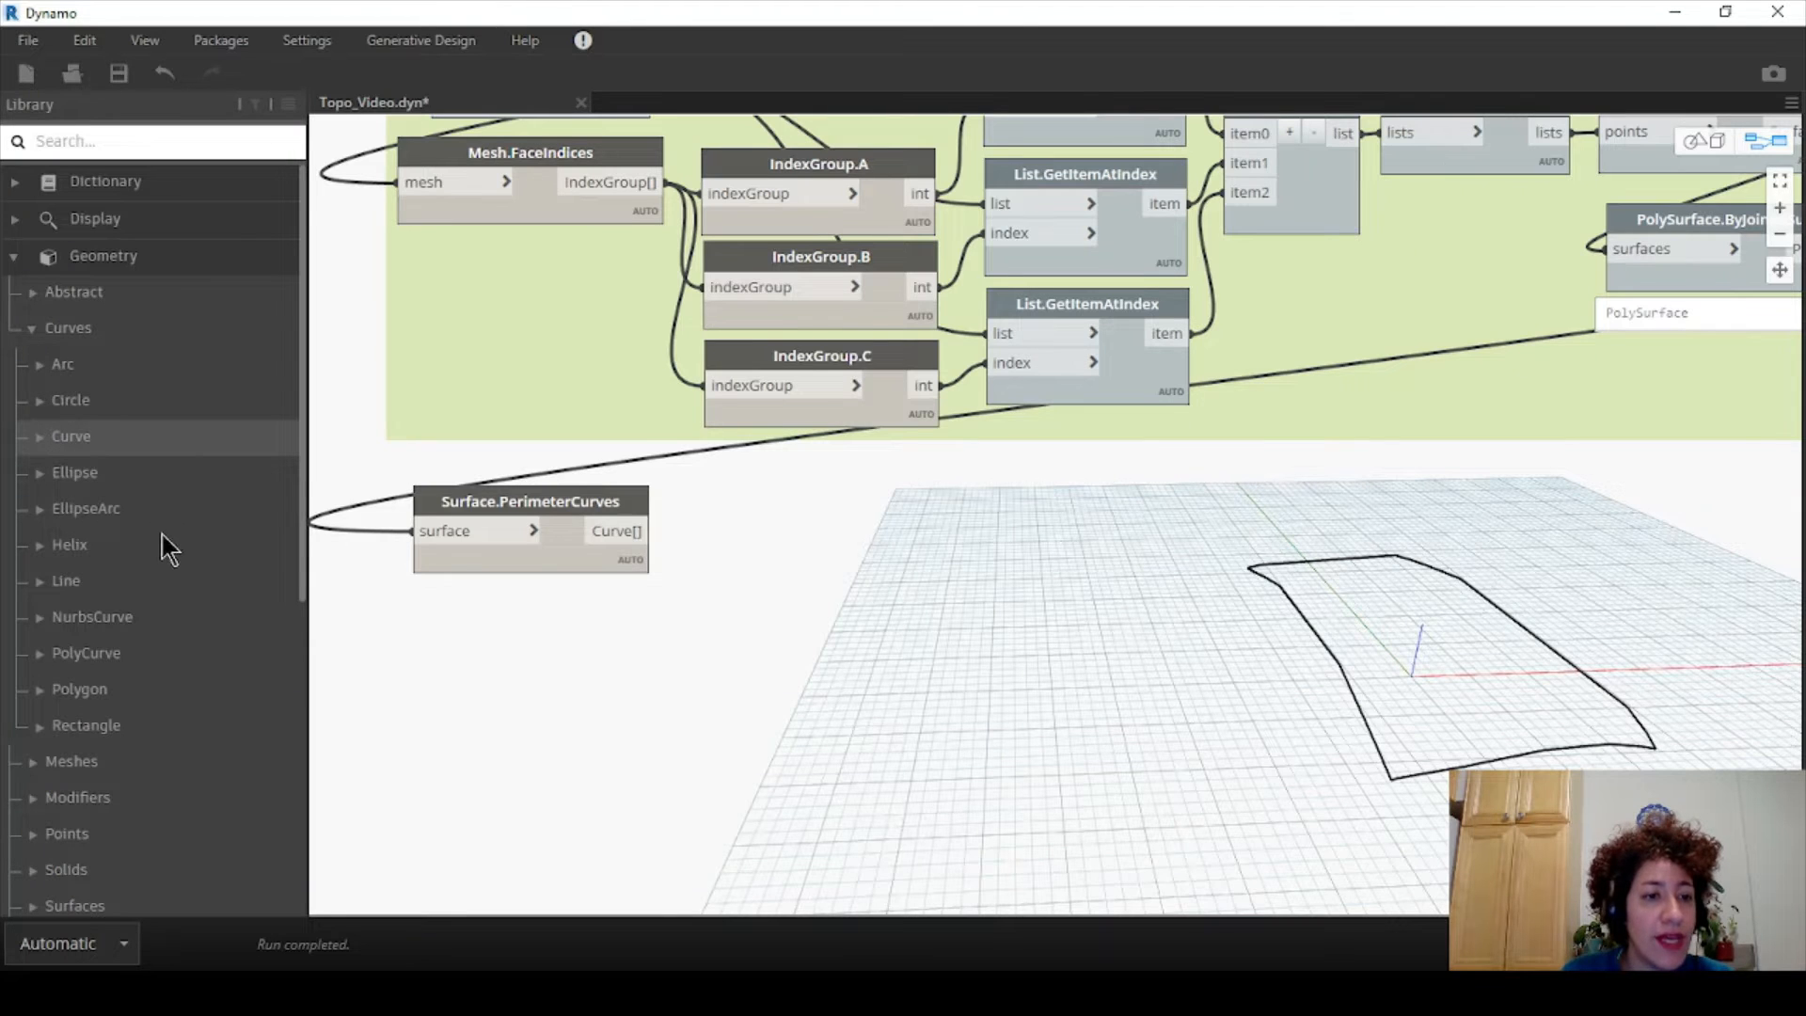
click(38, 438)
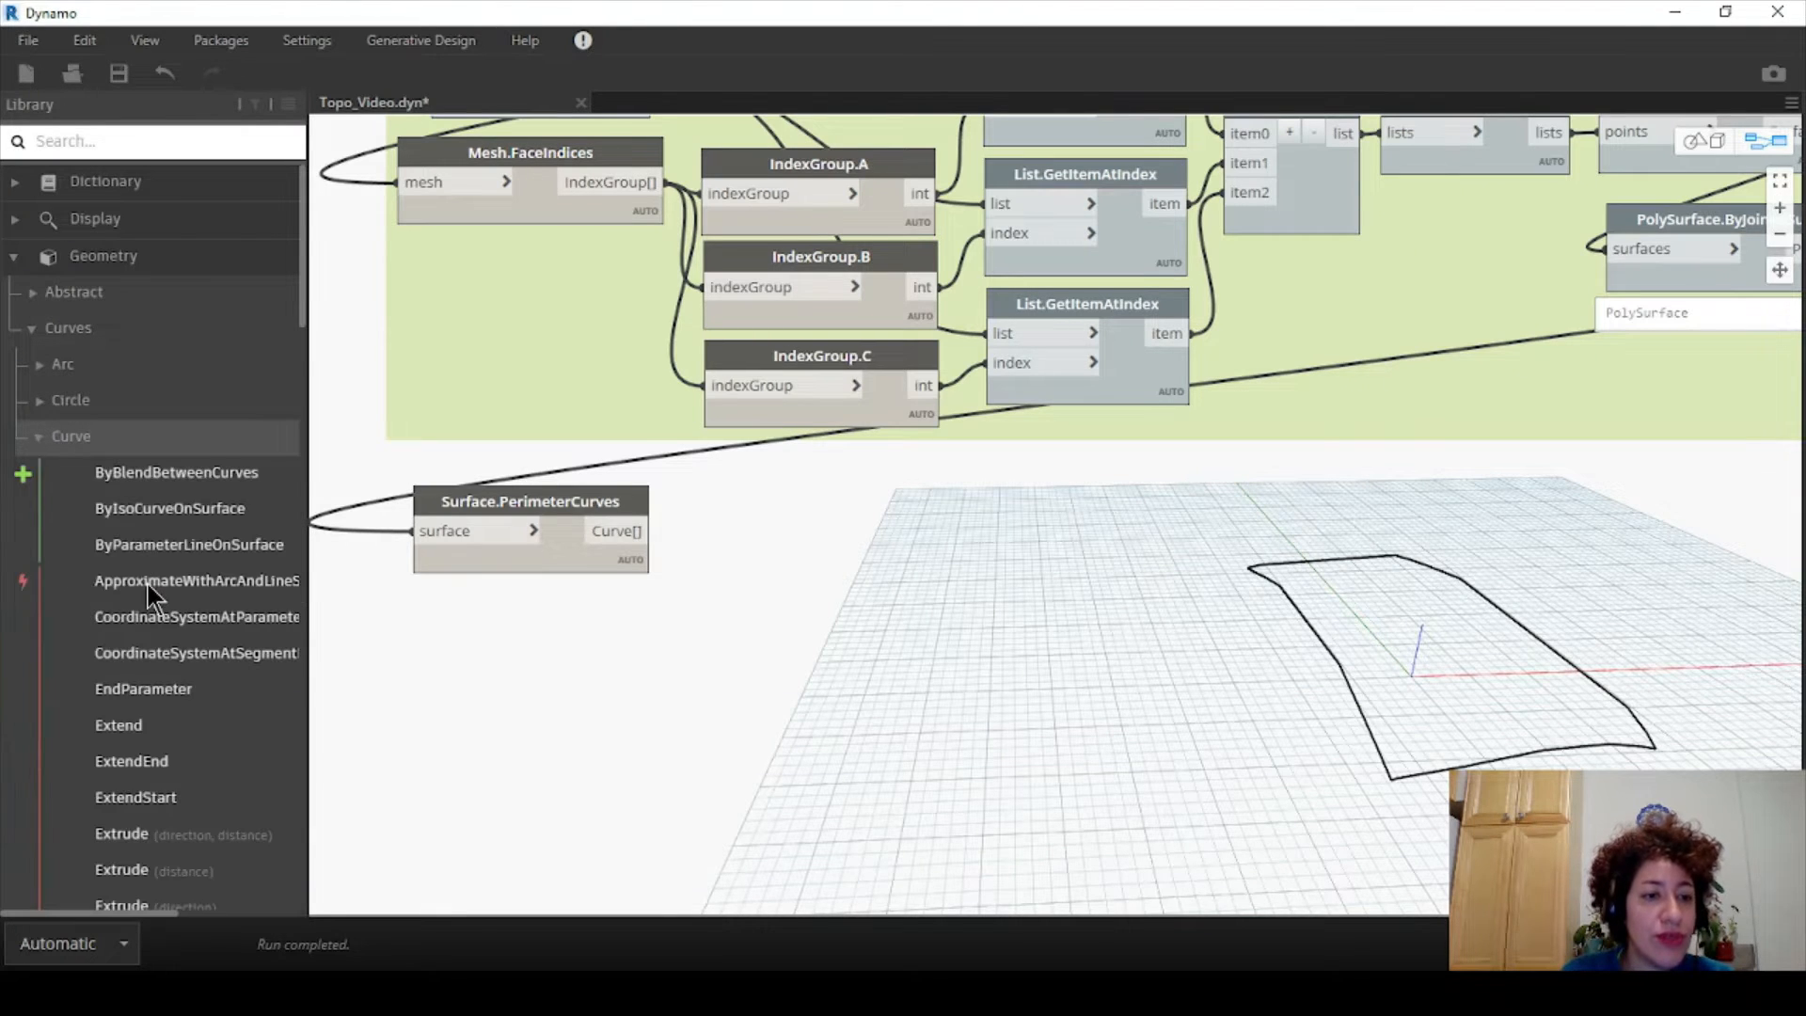
scroll(163, 602, down, 15)
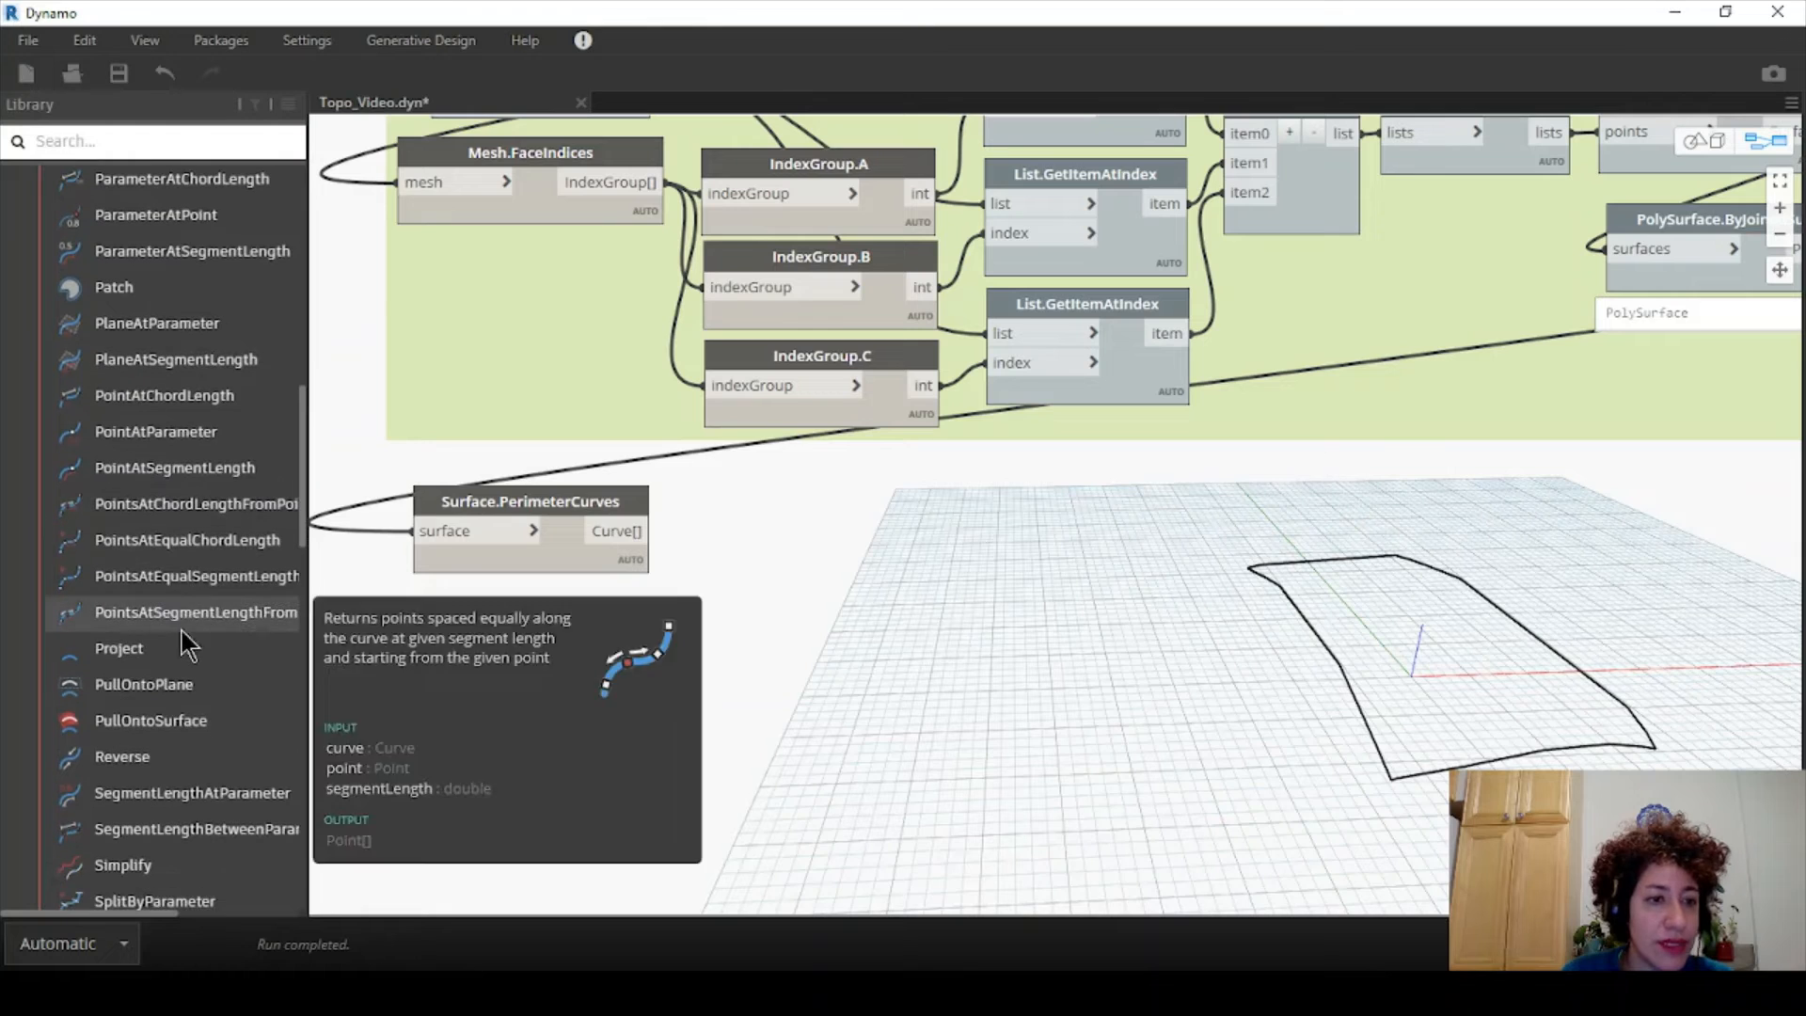
click(216, 580)
drag(1132, 553, 823, 546)
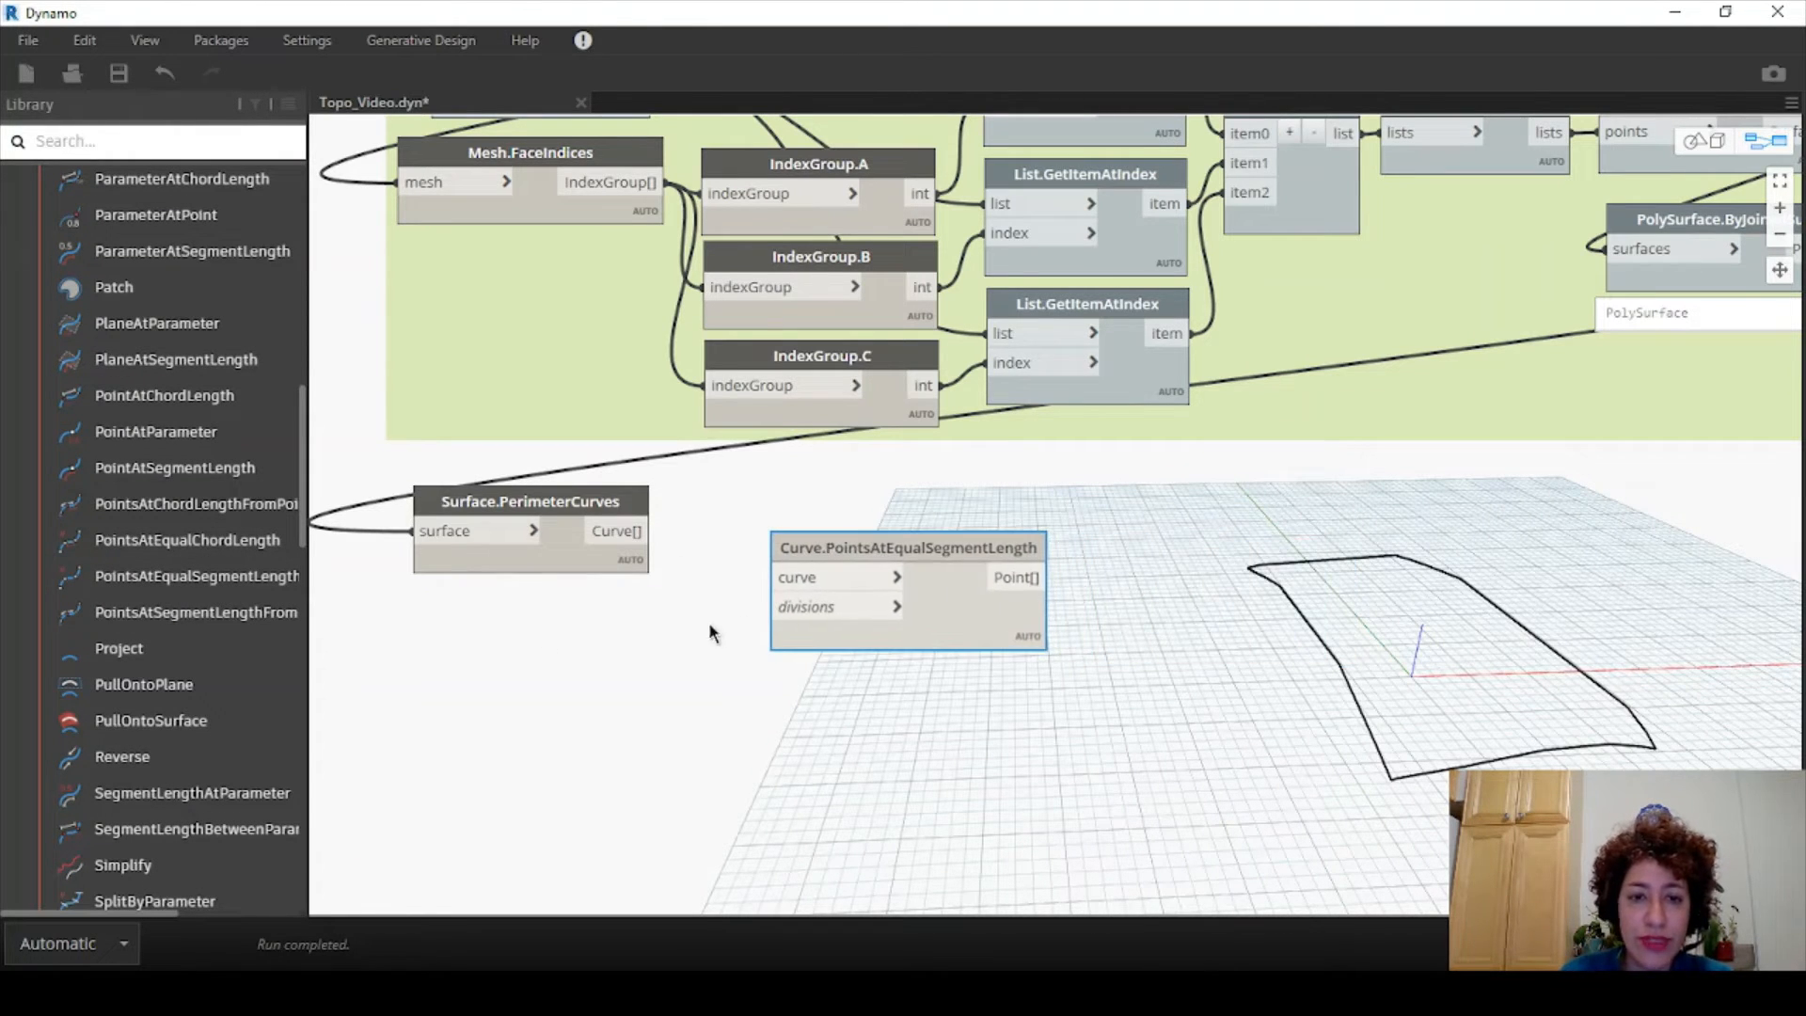
- Add an Integer Slider wired to divisions, and feed the perimeter curves into the curve input
right_click(630, 642)
text(slider)
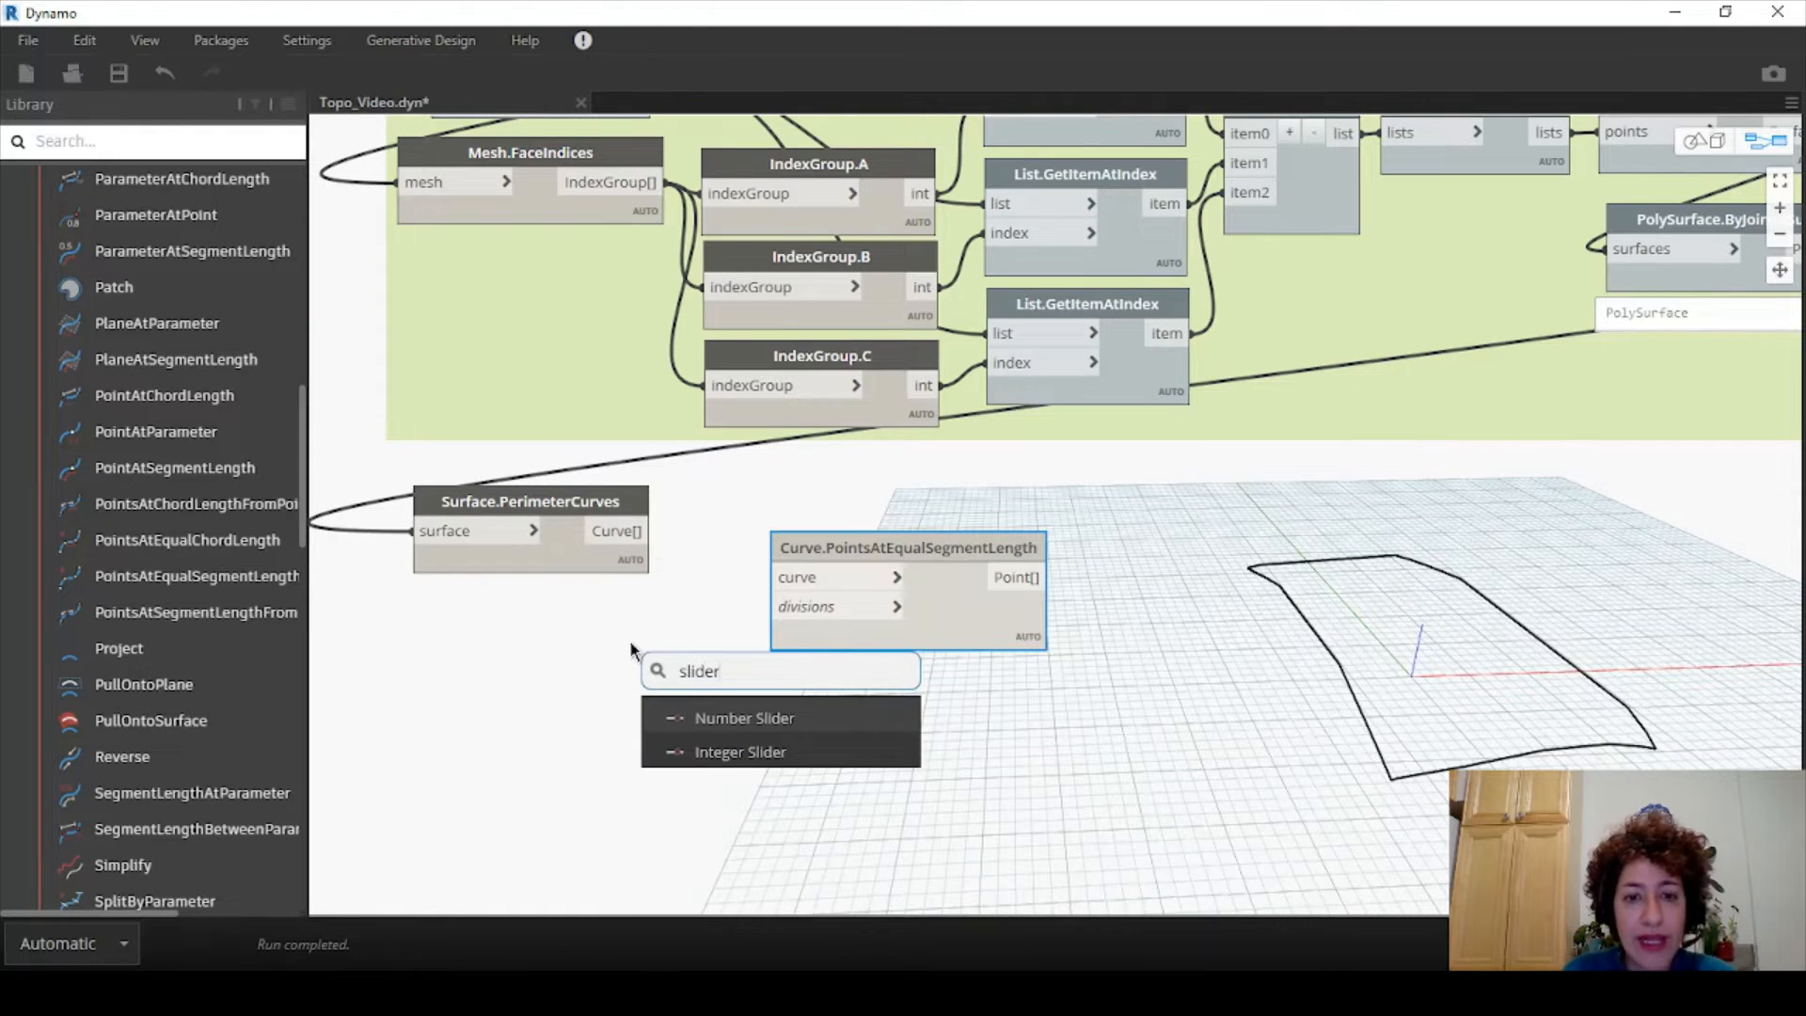
click(730, 751)
drag(840, 764, 513, 624)
drag(726, 656, 774, 606)
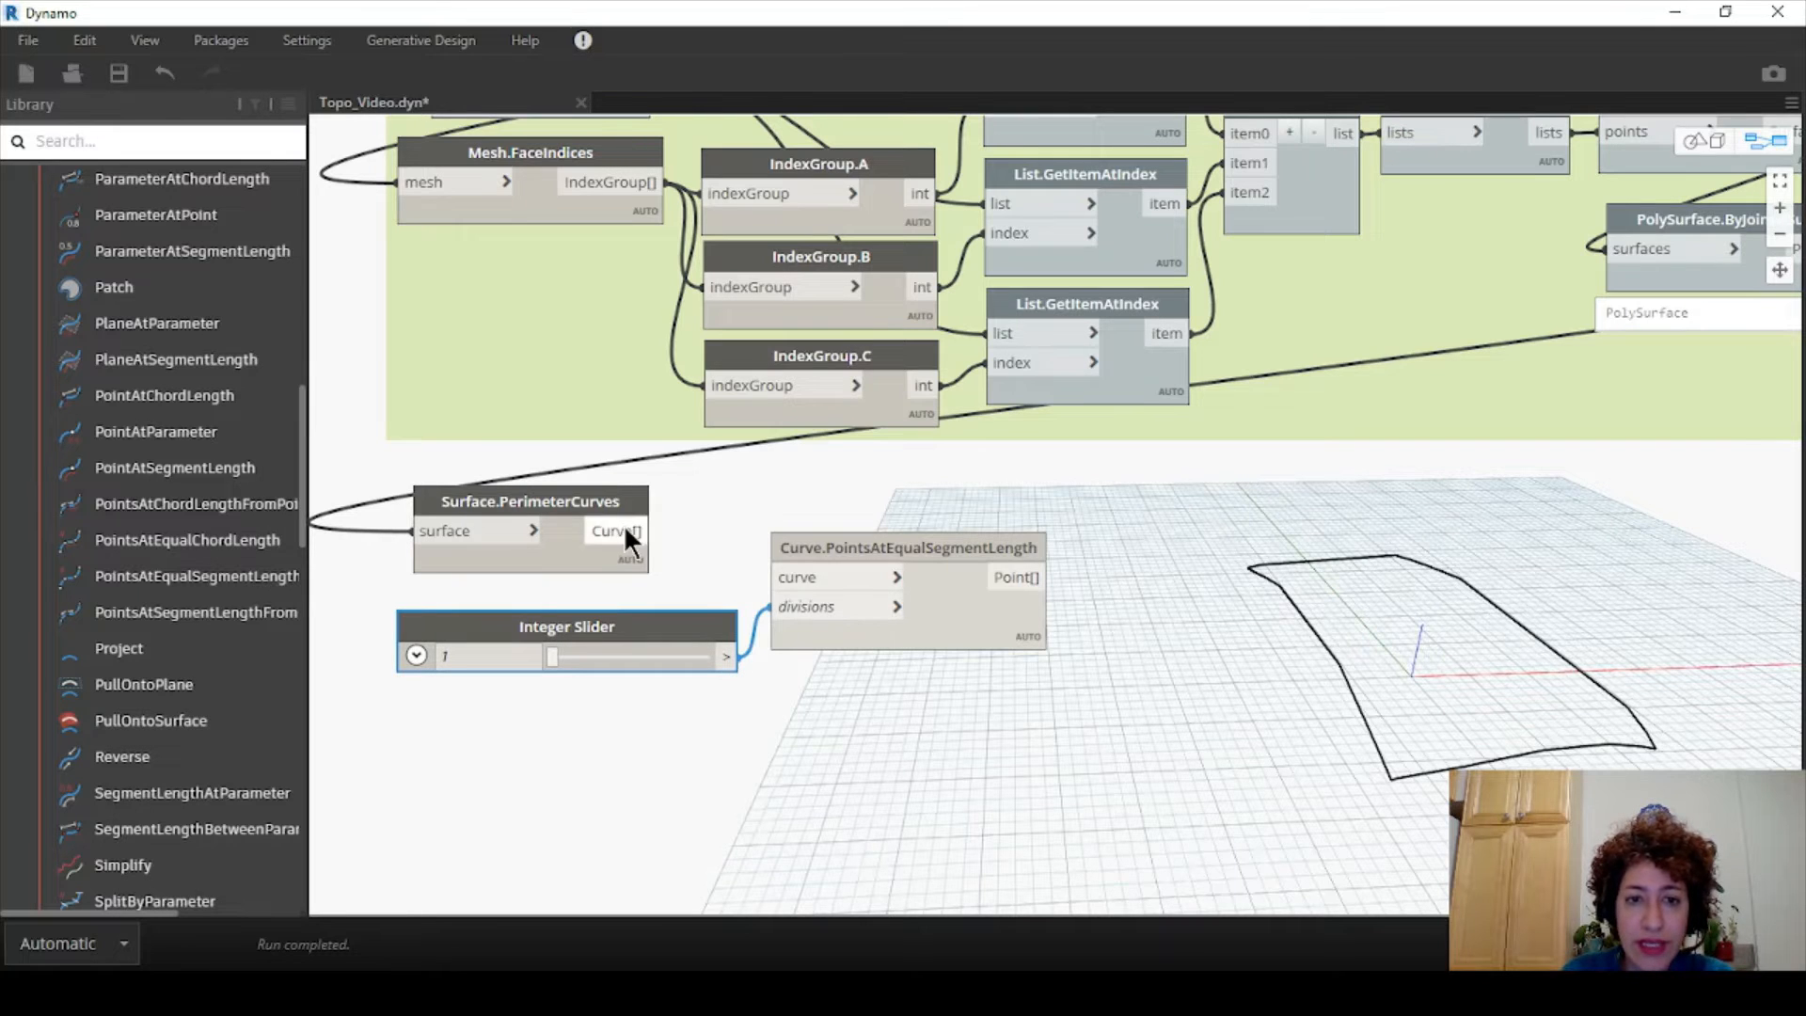
drag(632, 531, 774, 576)
- Set the Integer Slider to 5 and rearrange the slider, points and perimeter nodes
drag(558, 656, 565, 655)
click(513, 658)
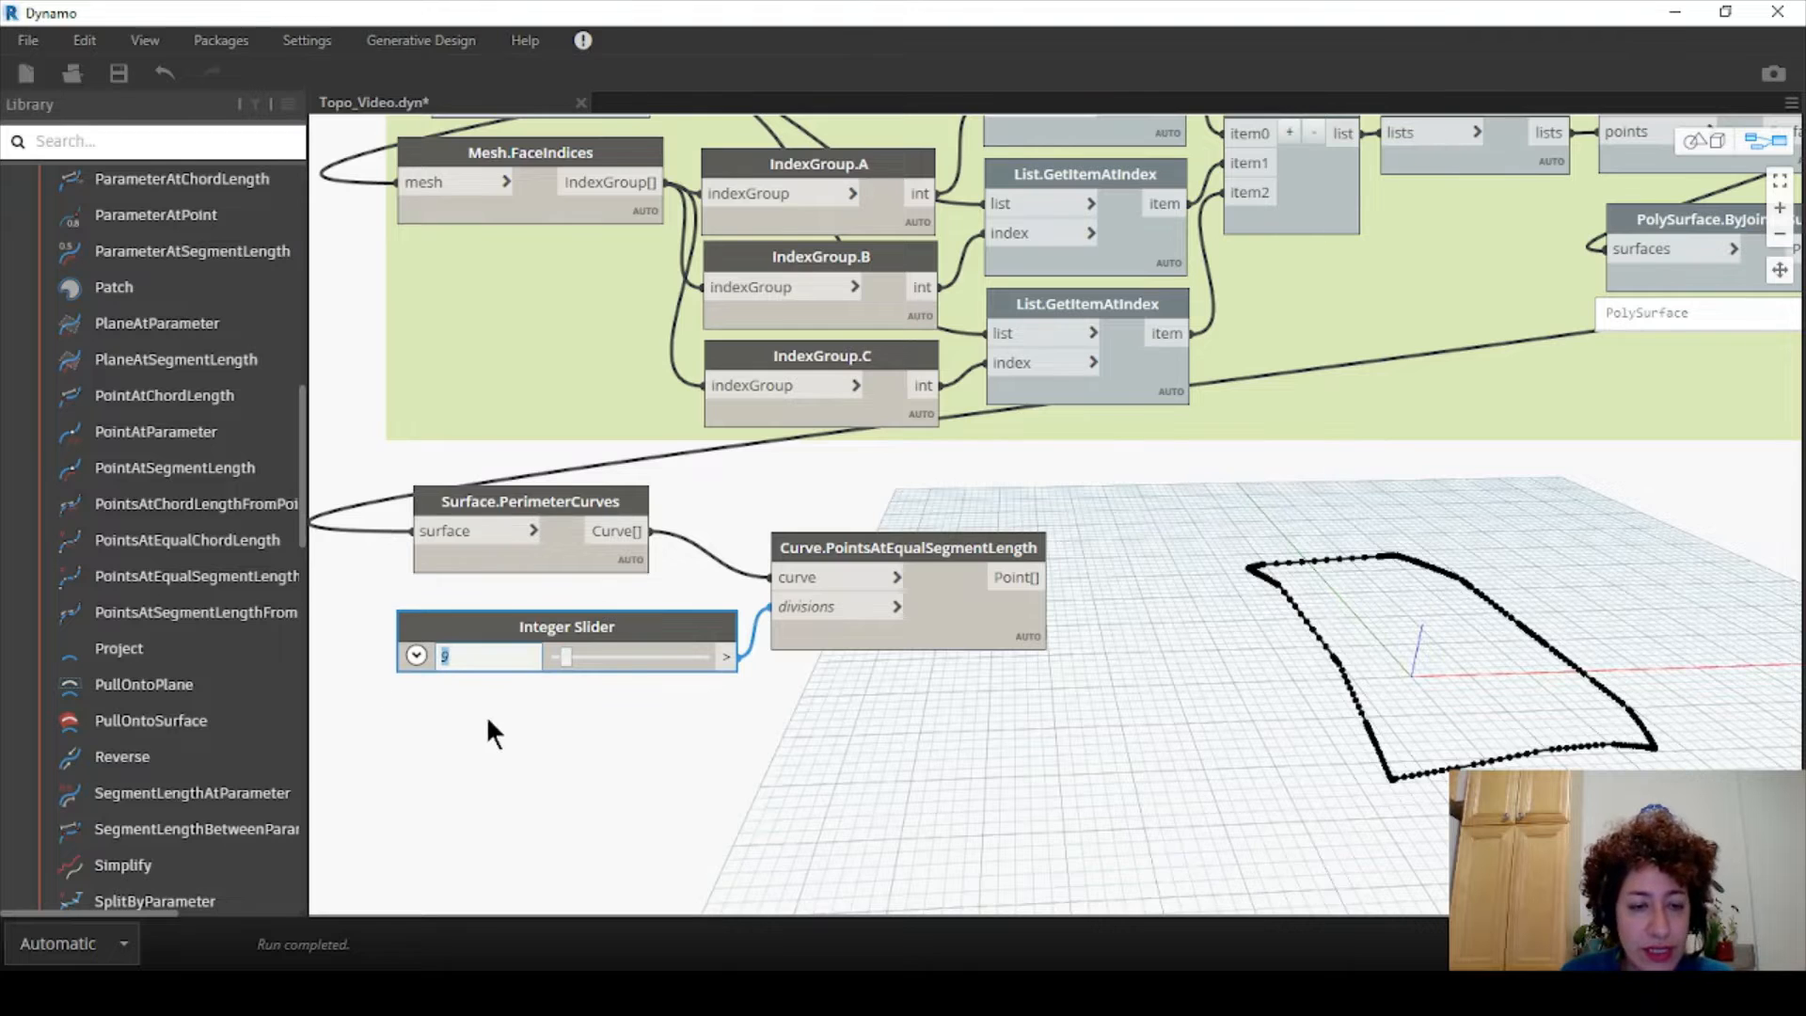
text(5)
click(571, 756)
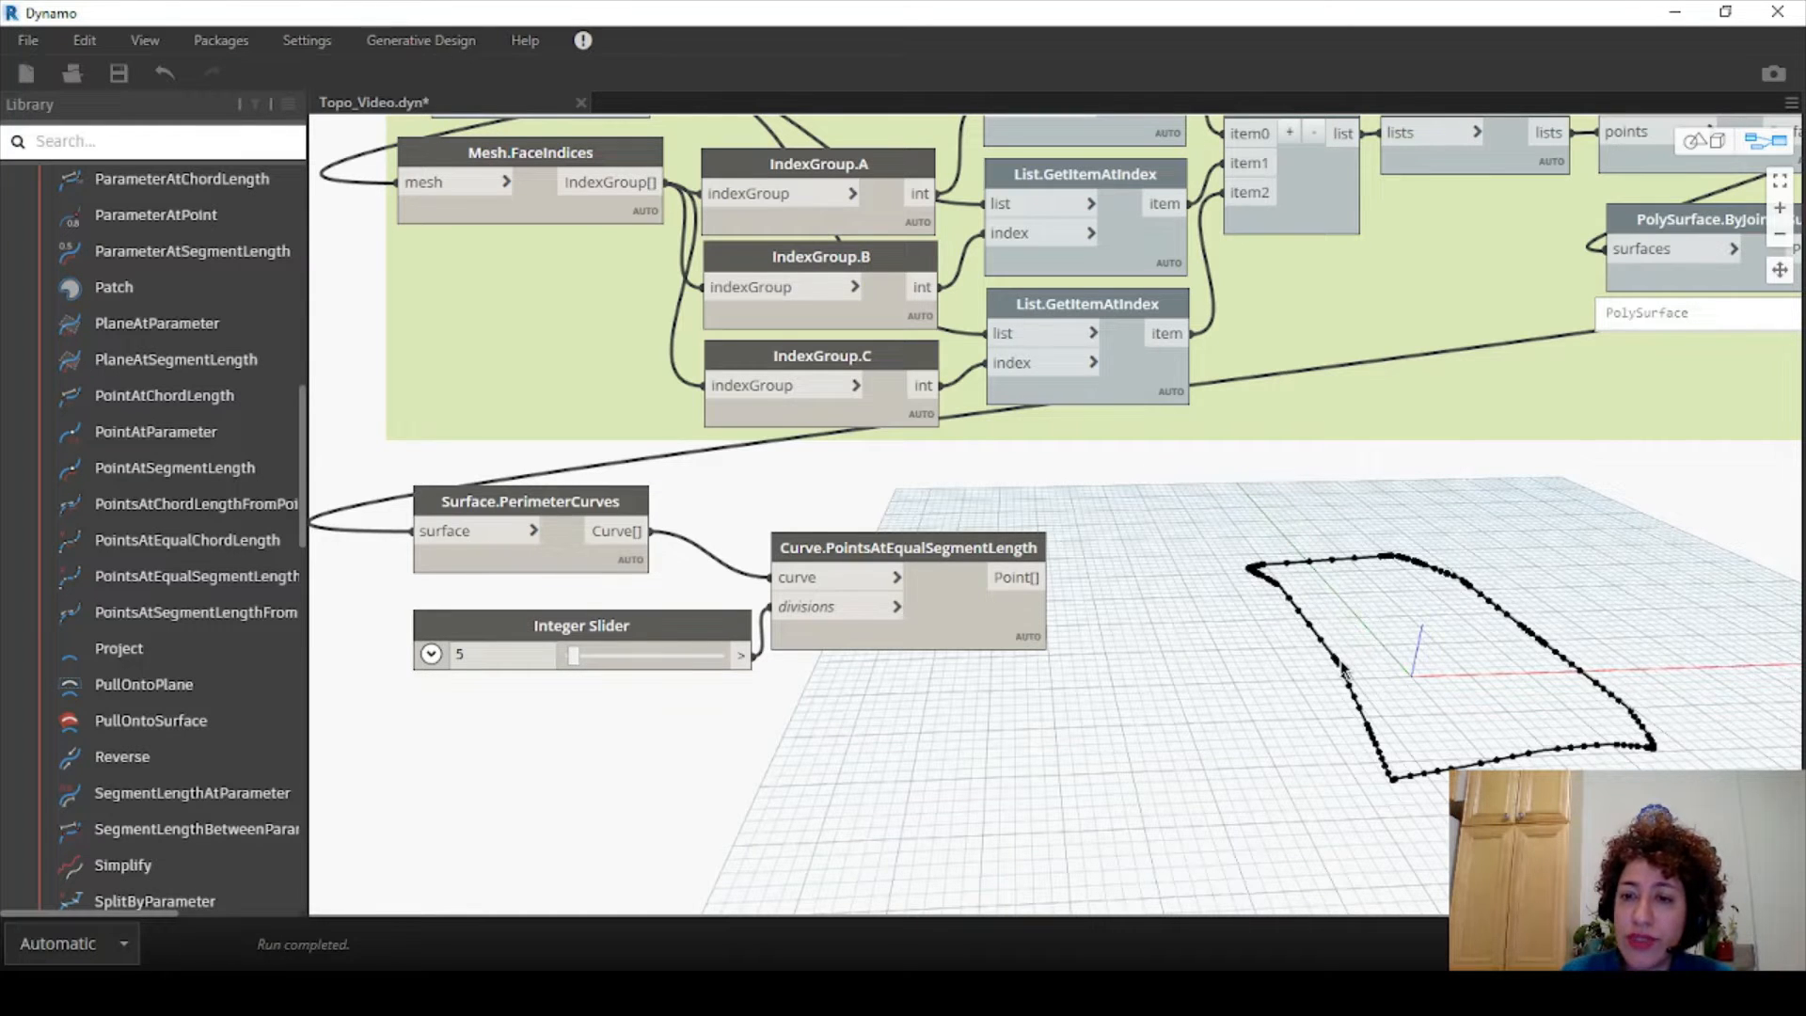
drag(883, 725, 651, 606)
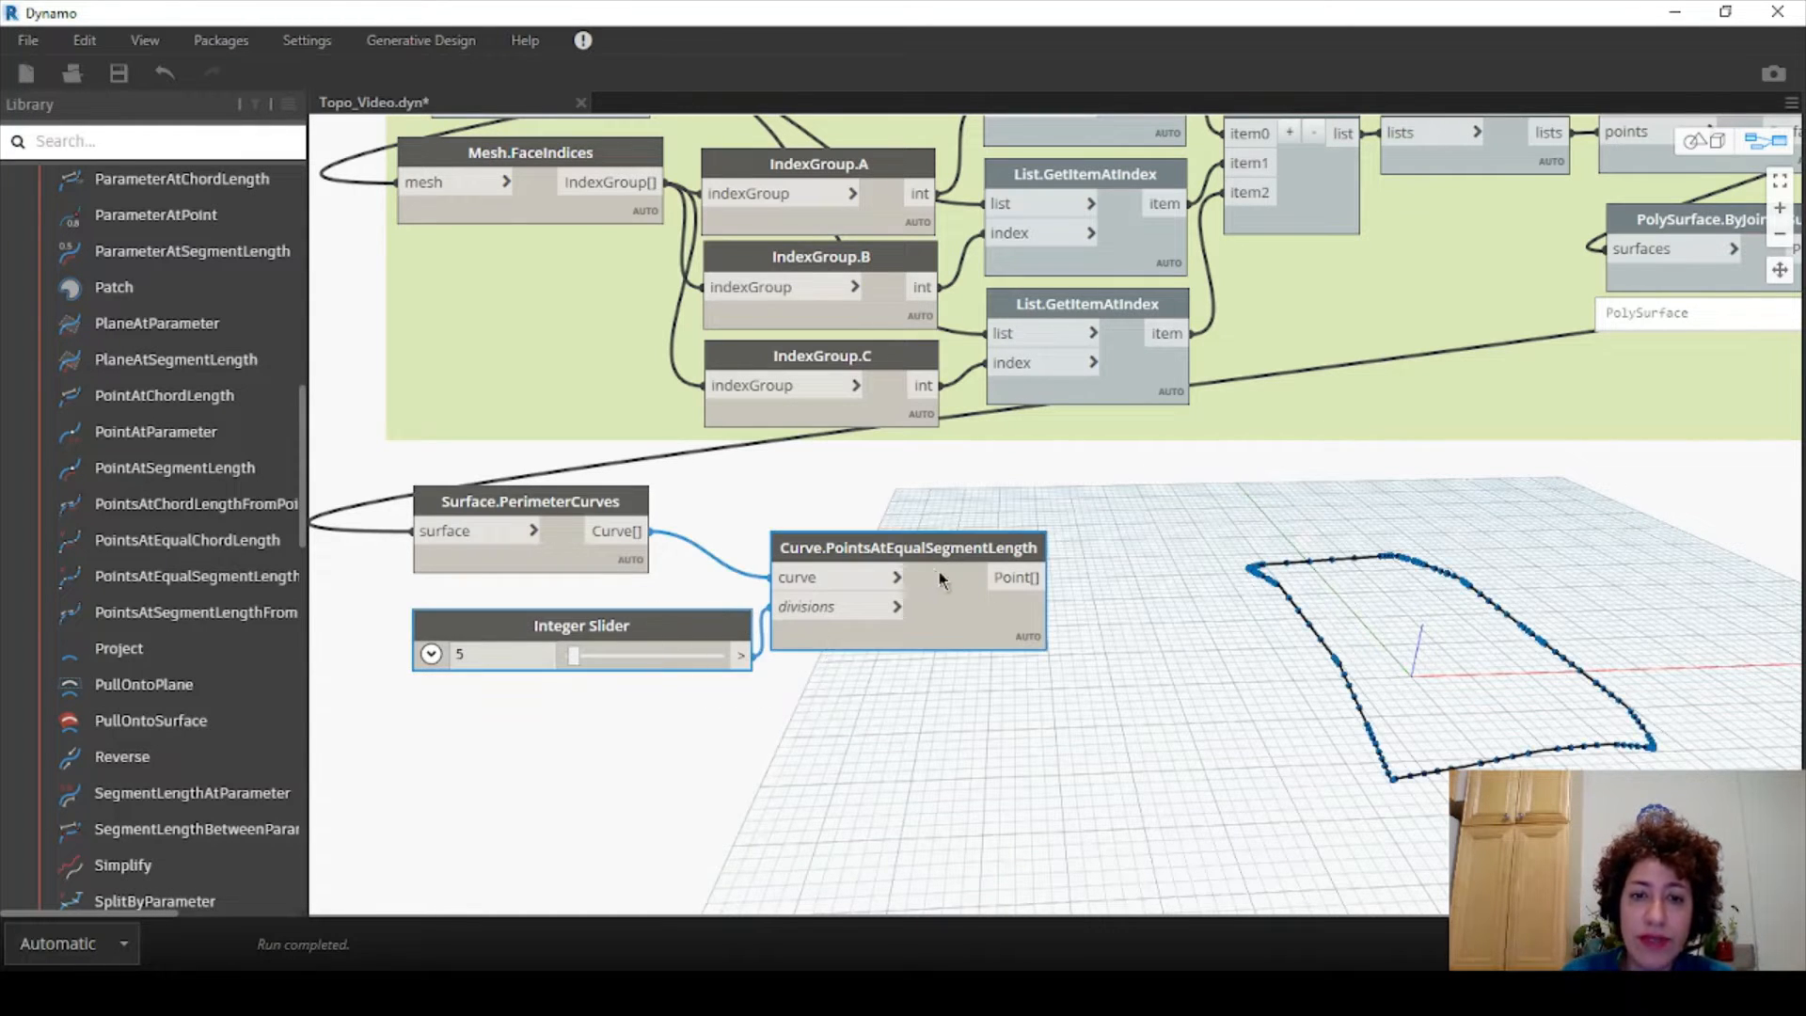
drag(882, 549, 1163, 669)
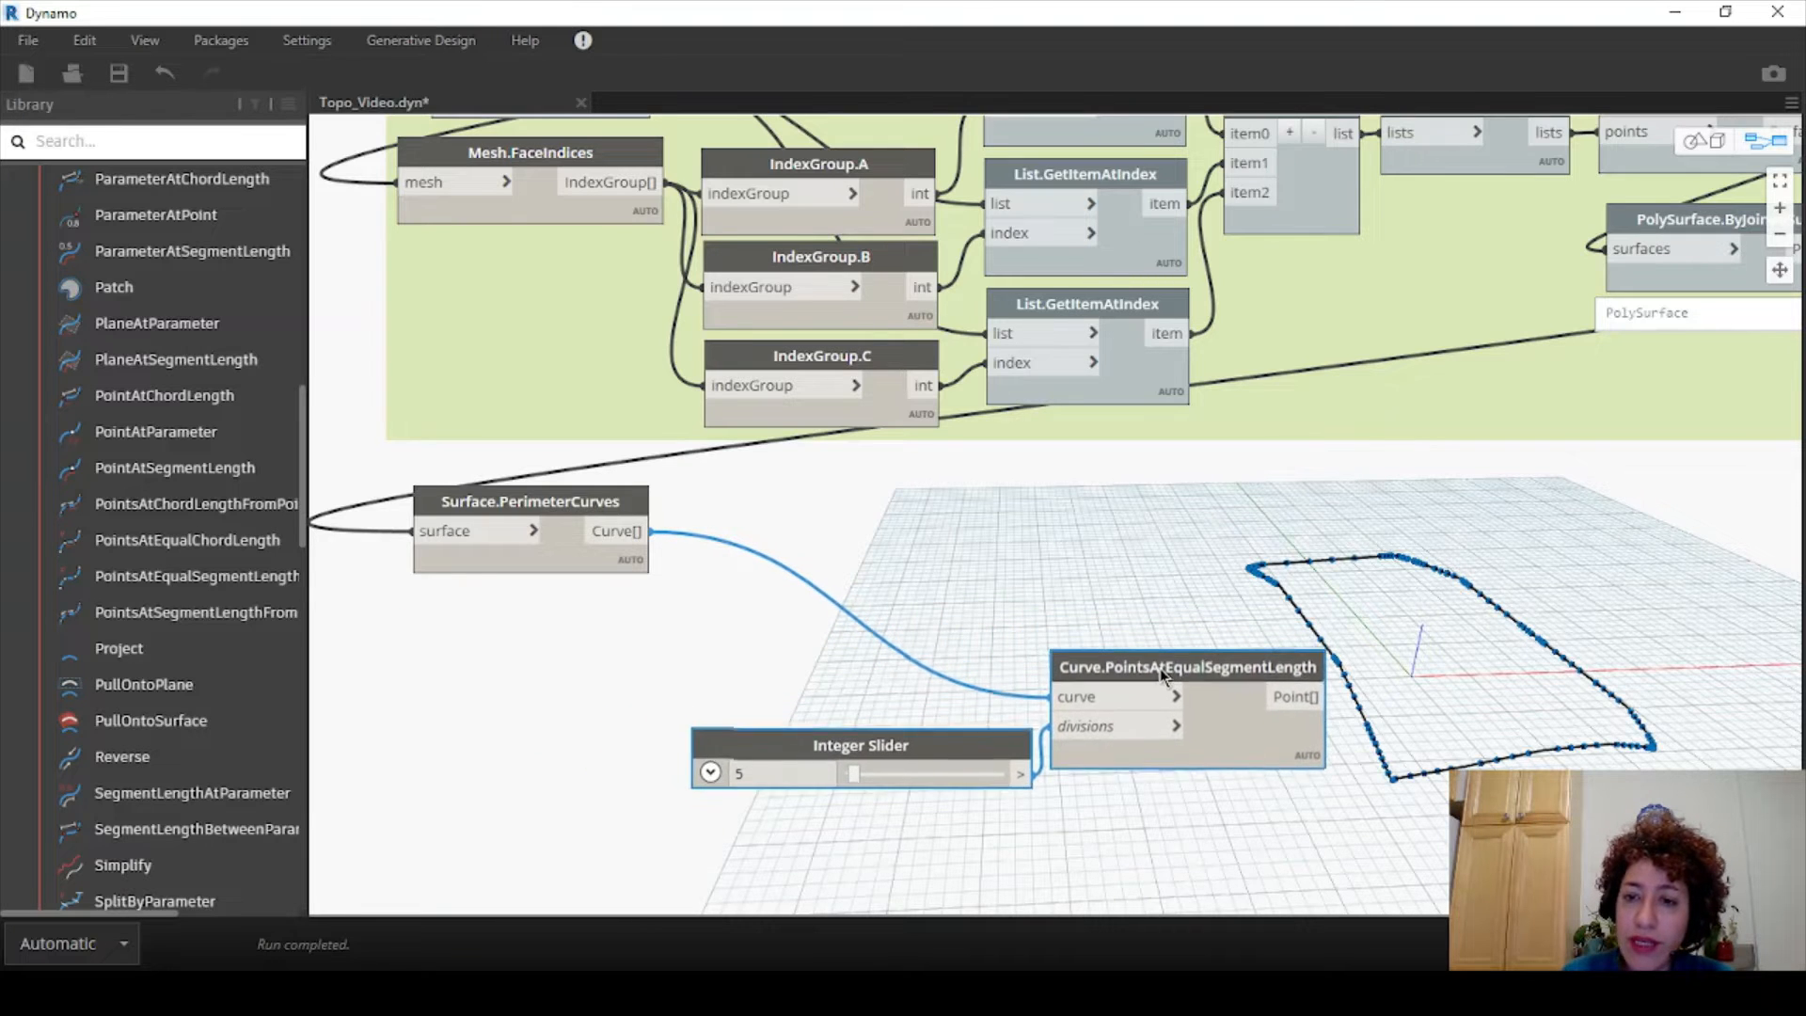
click(1002, 585)
drag(562, 493, 540, 483)
- Add a PolyCurve.ByJoinedCurves node from Geometry > Curves > PolyCurve into the graph
click(916, 510)
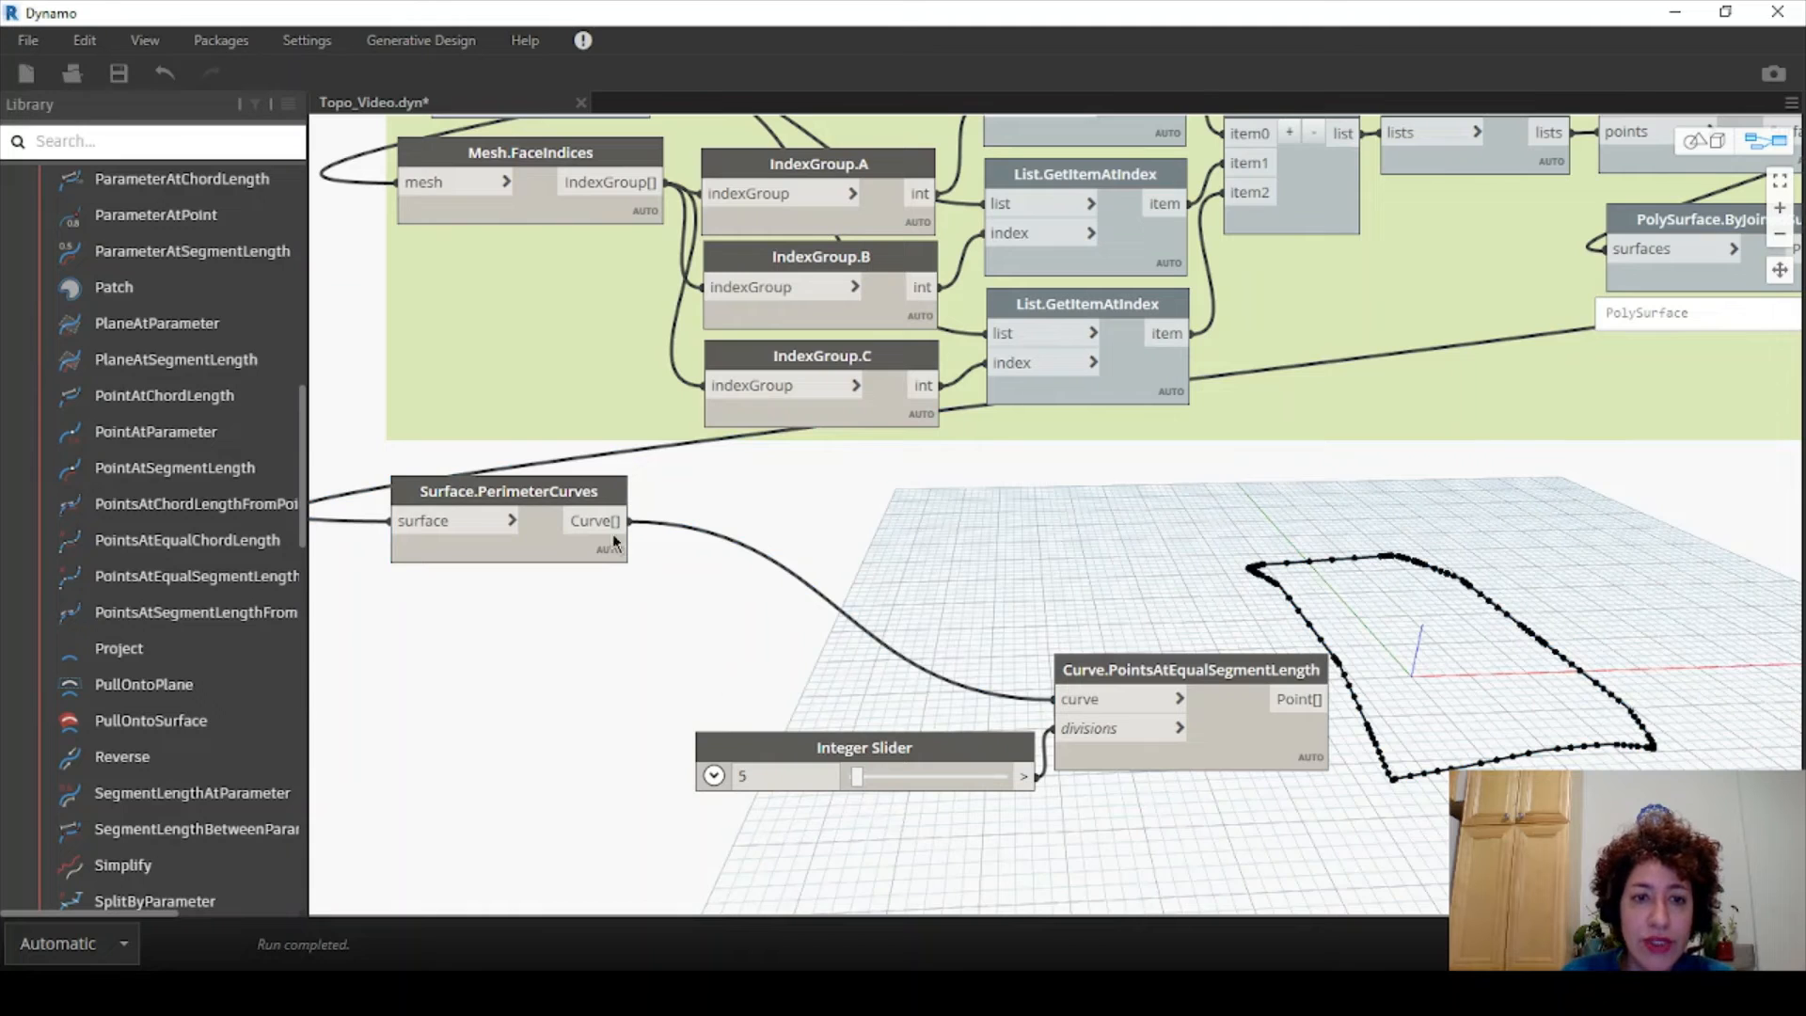
mouse_move(596, 519)
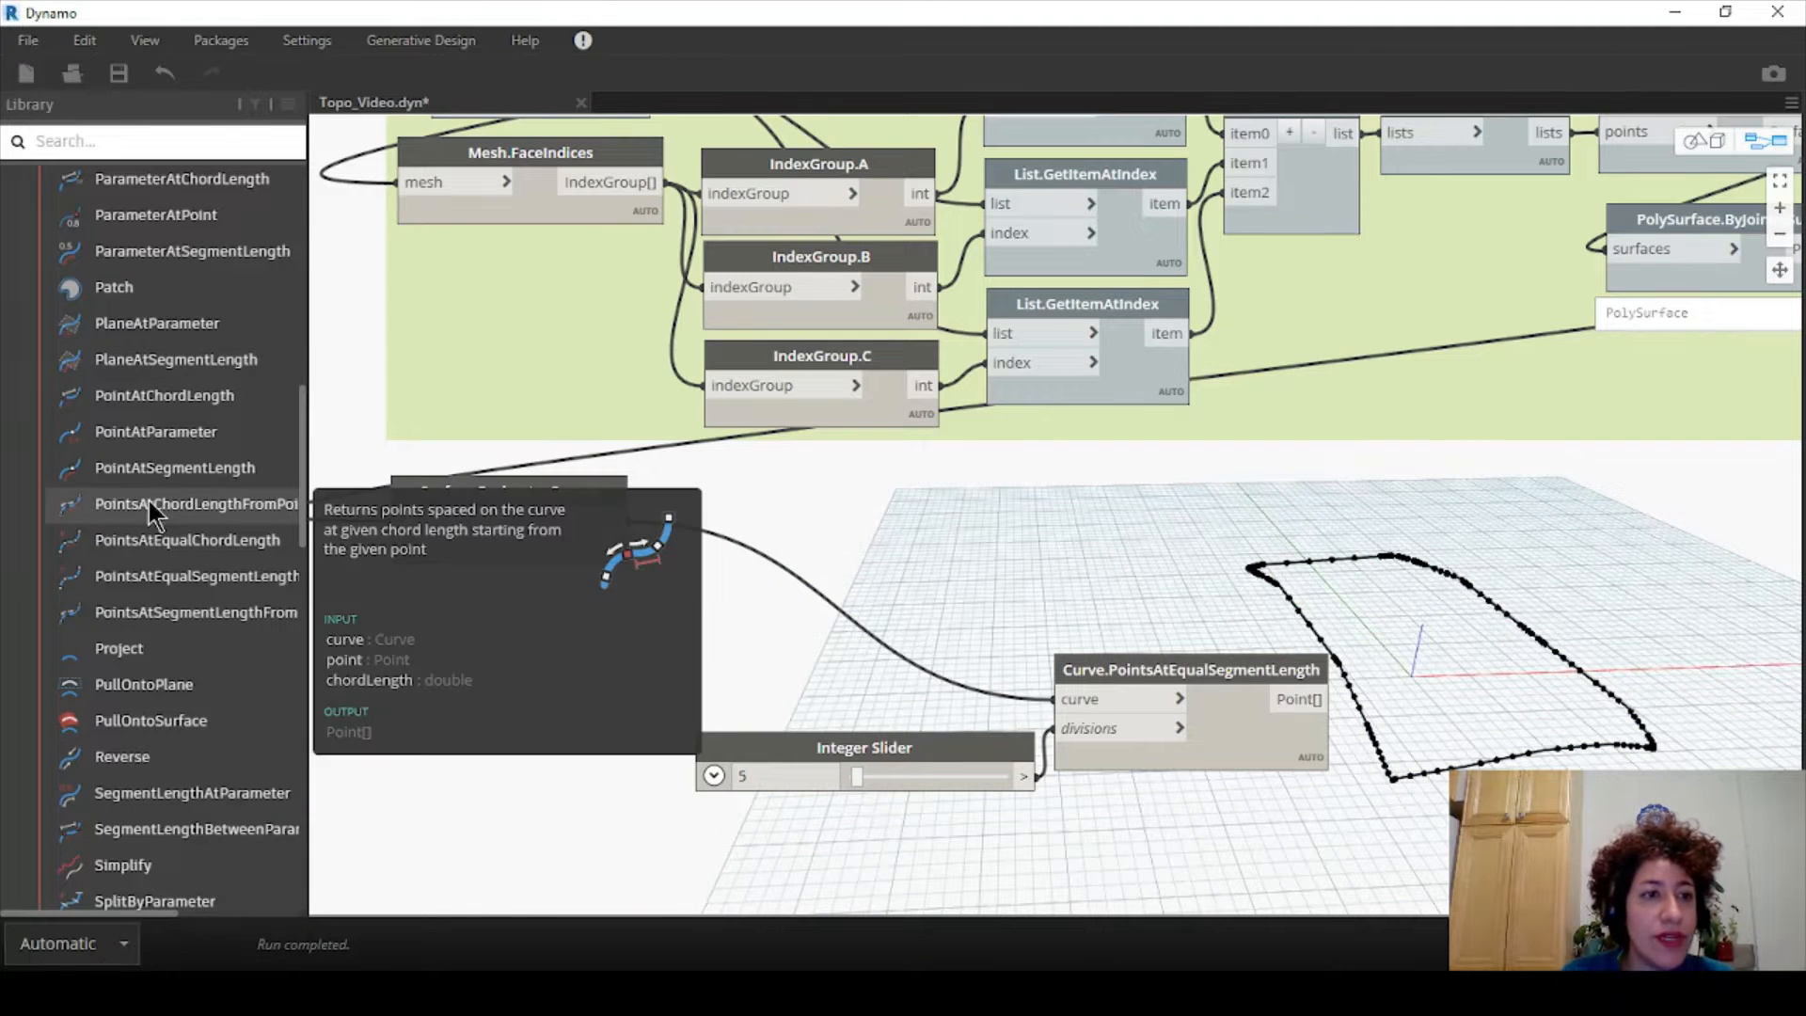
scroll(148, 500, up, 10)
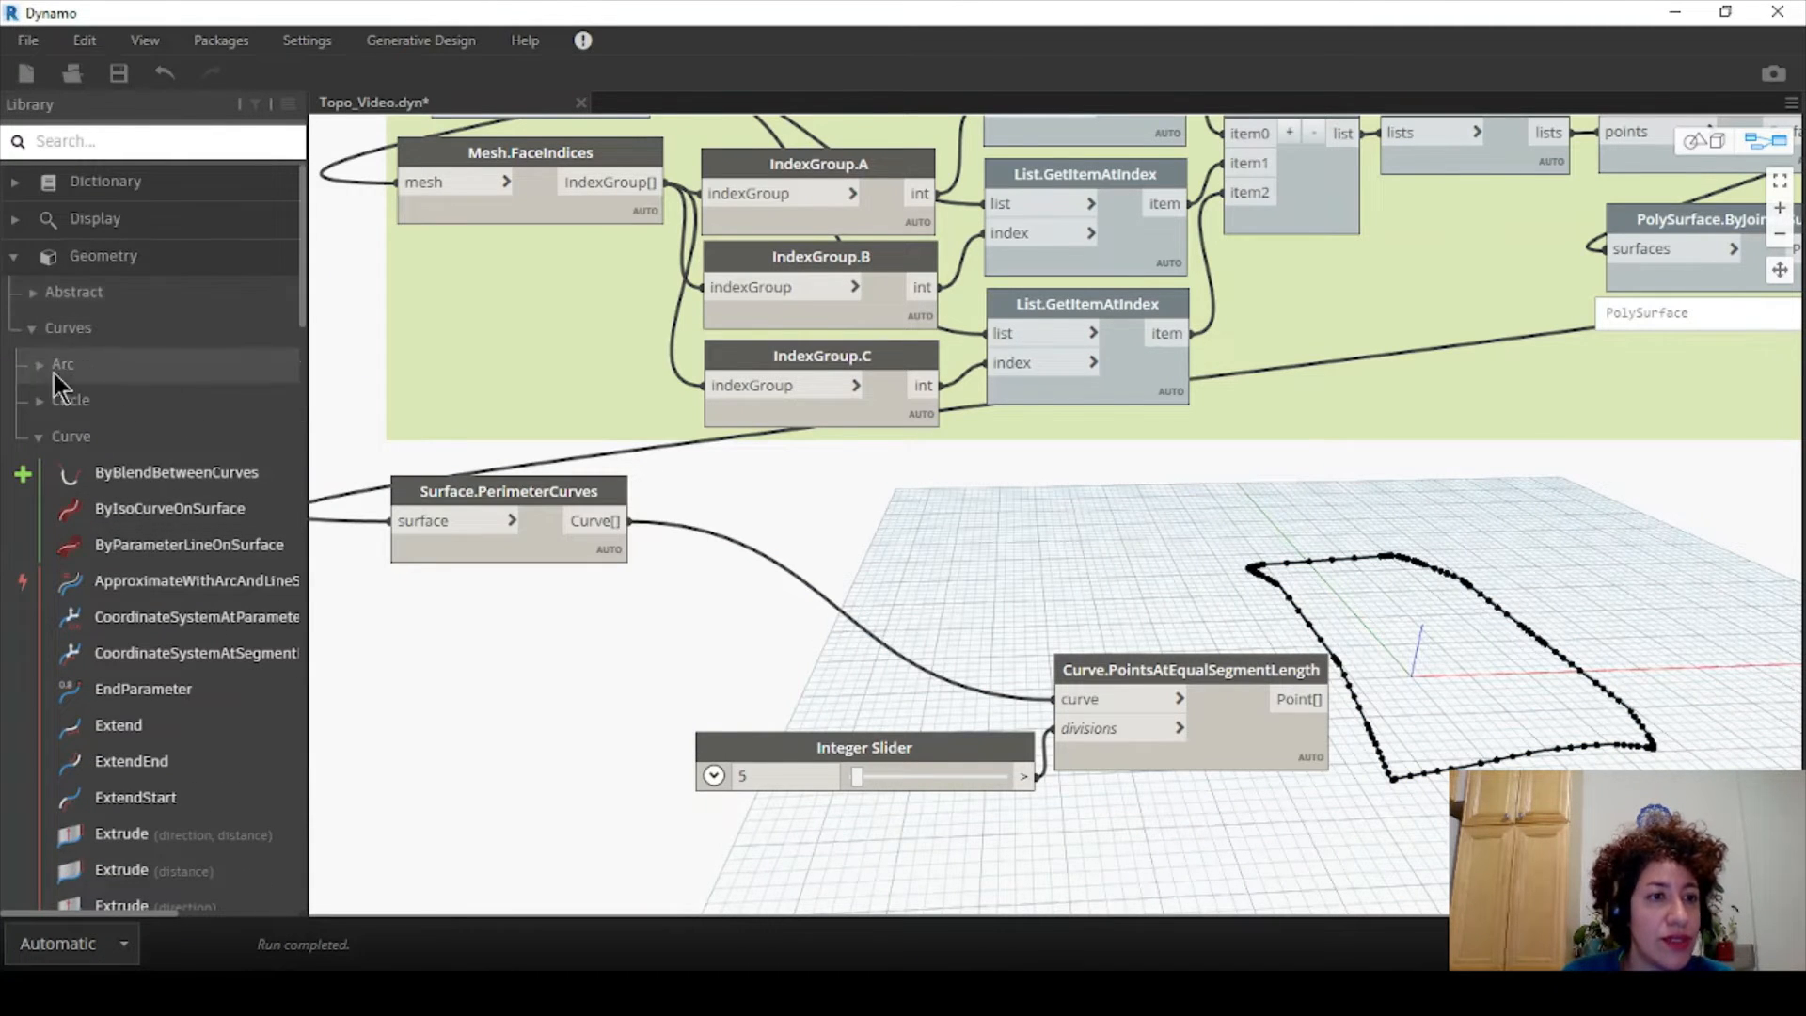
click(71, 435)
click(32, 329)
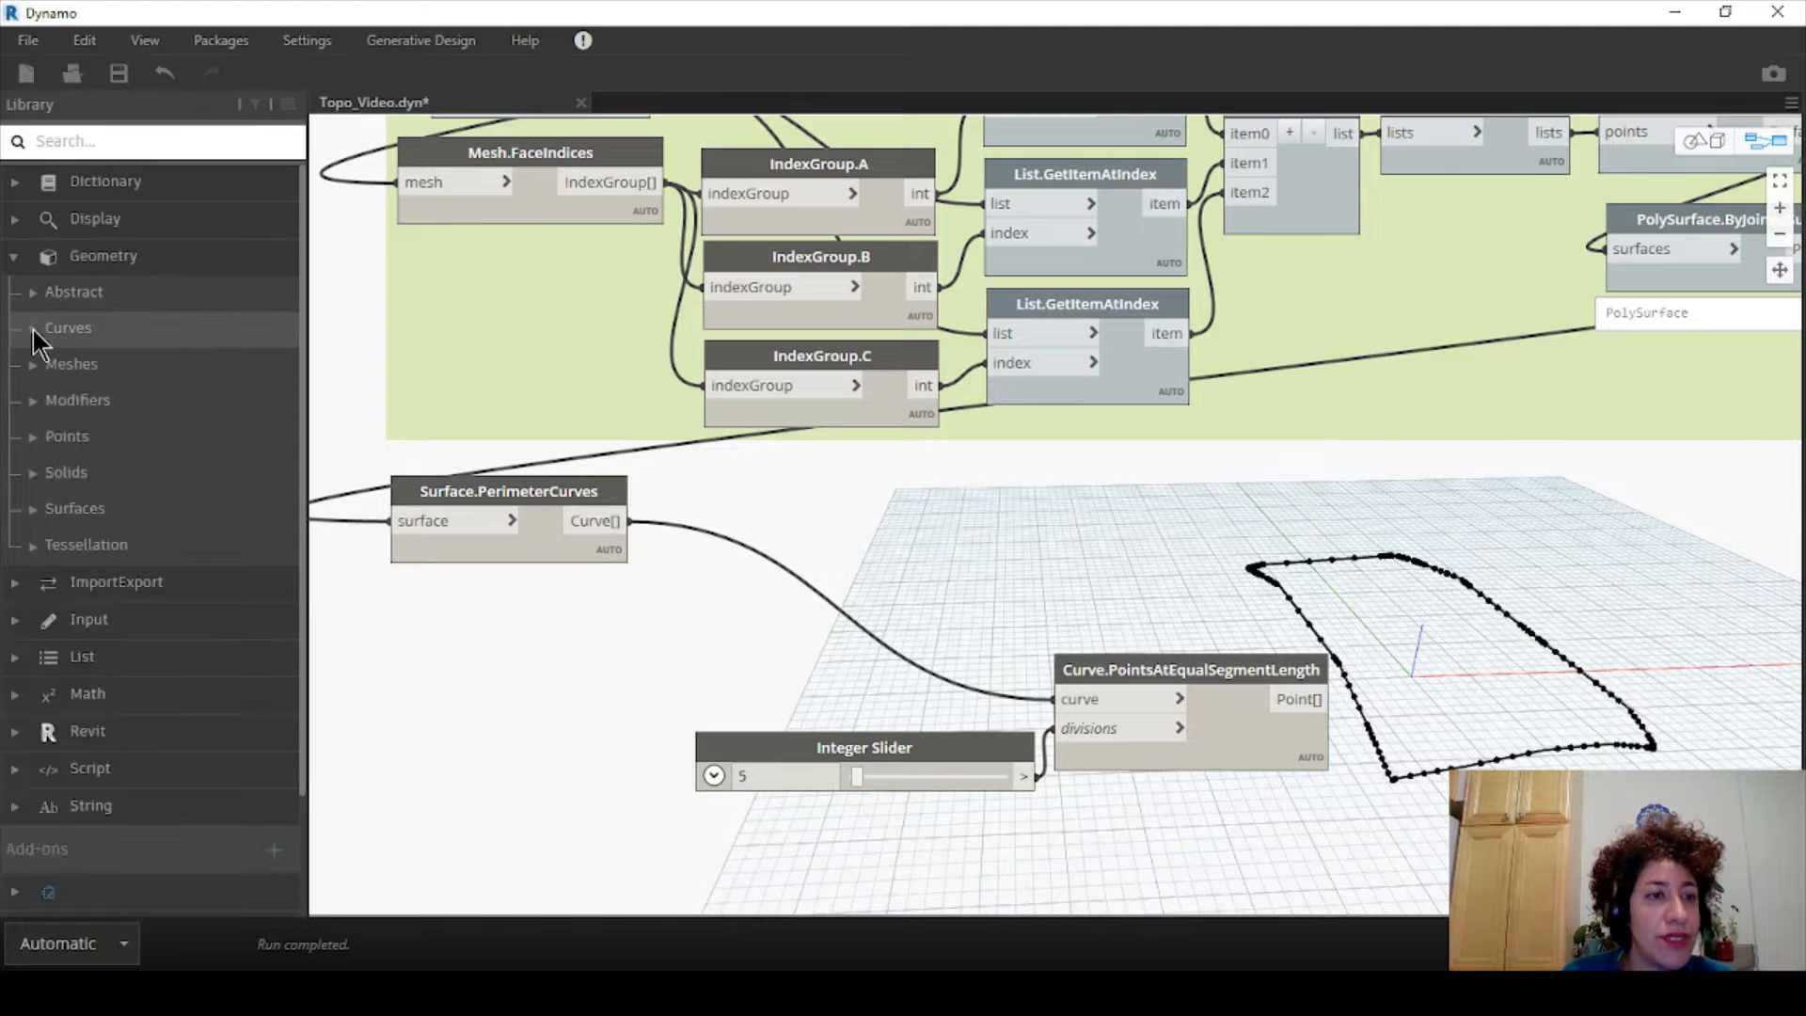
click(32, 330)
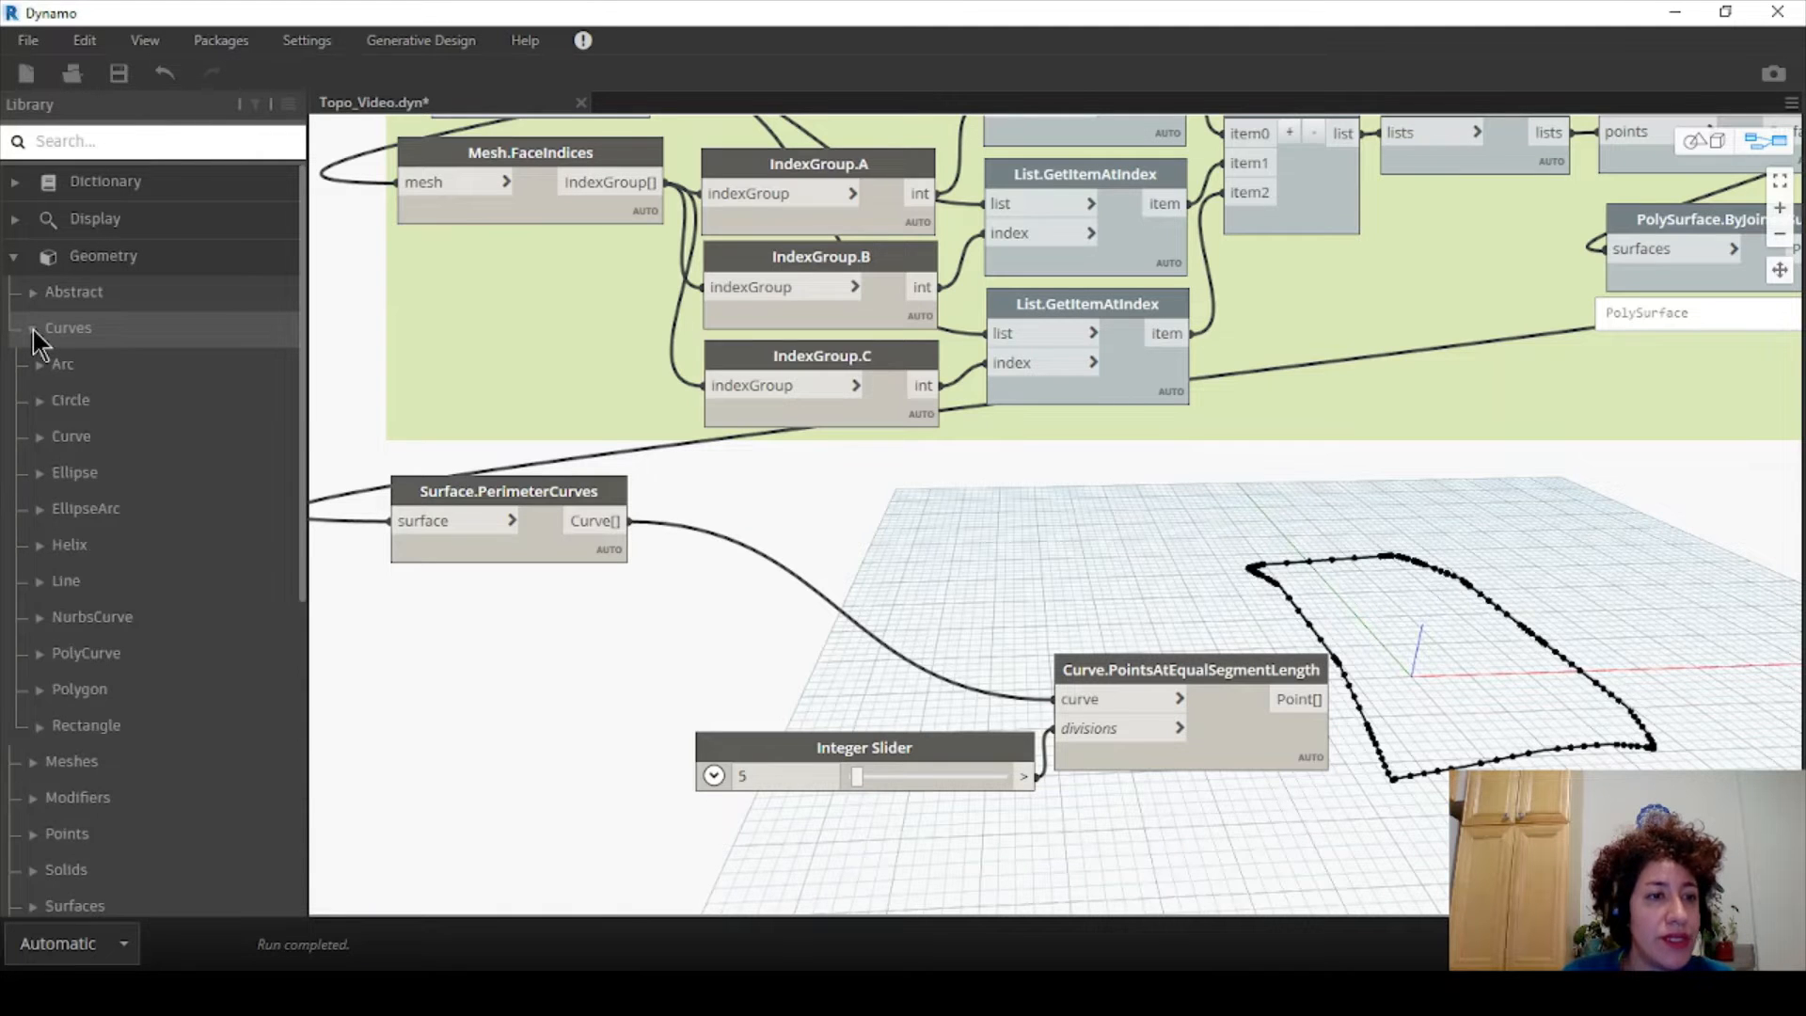
click(112, 653)
scroll(127, 558, down, 2)
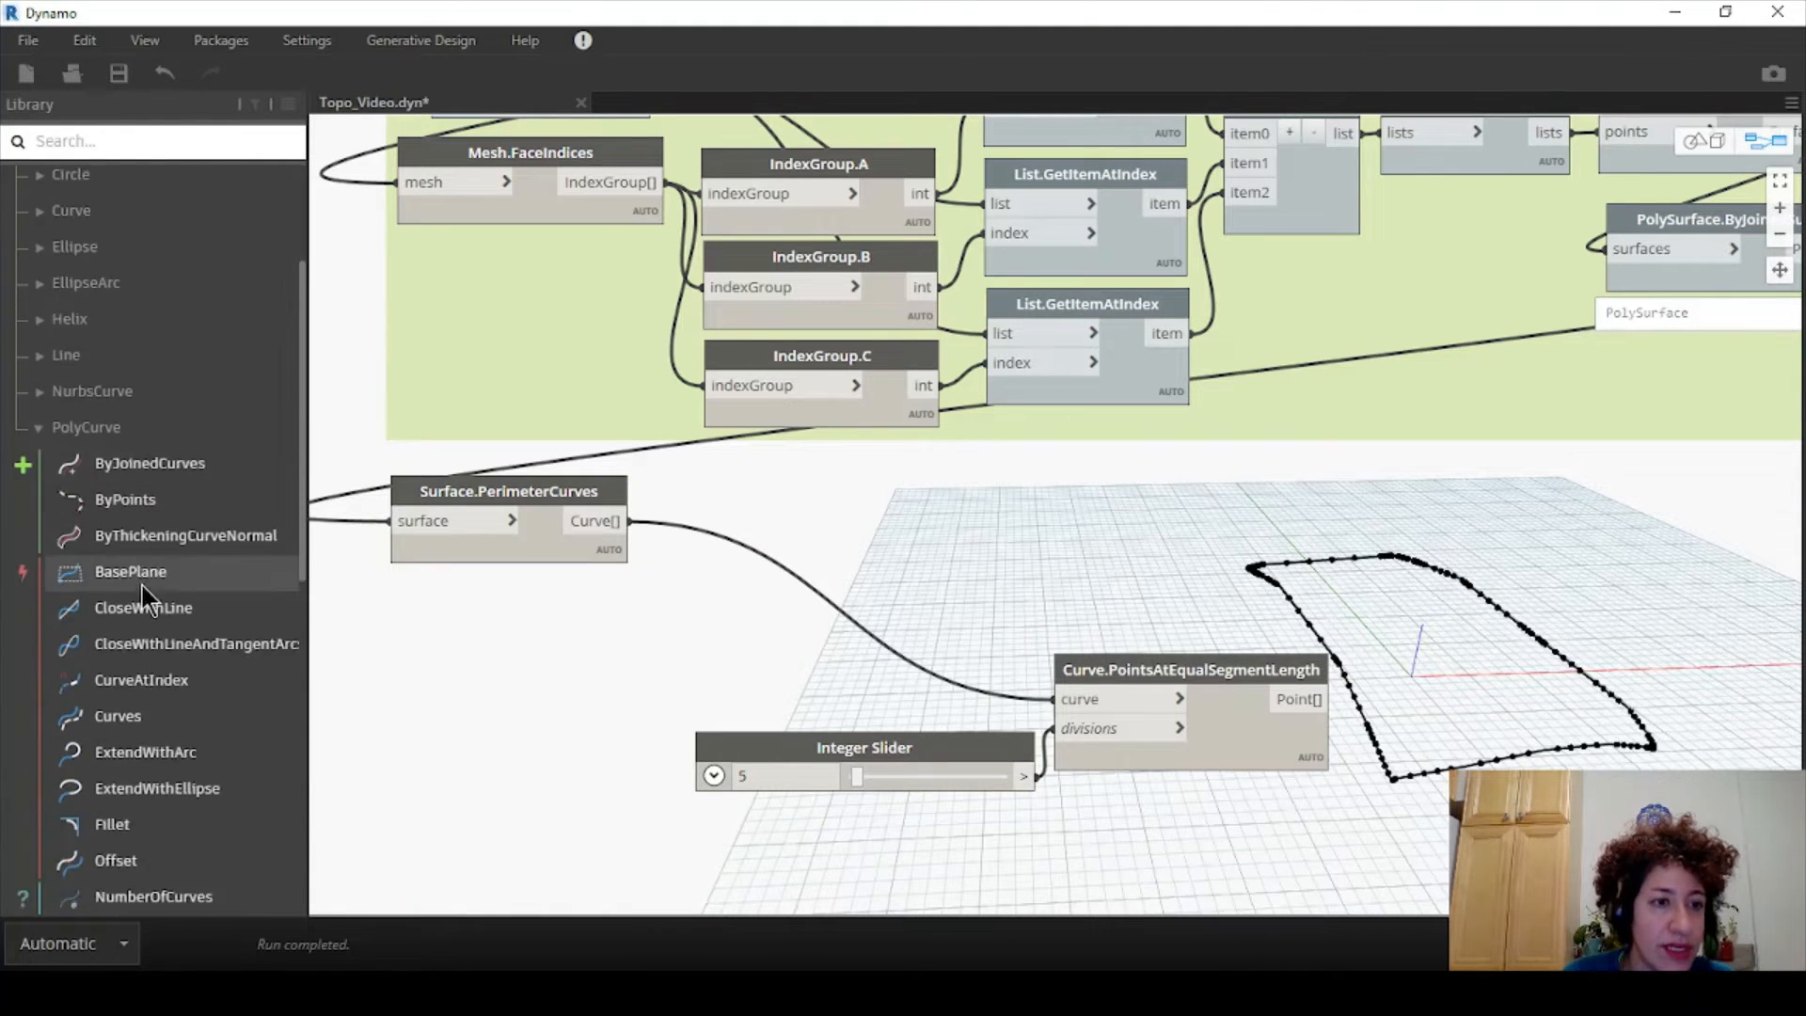
click(166, 461)
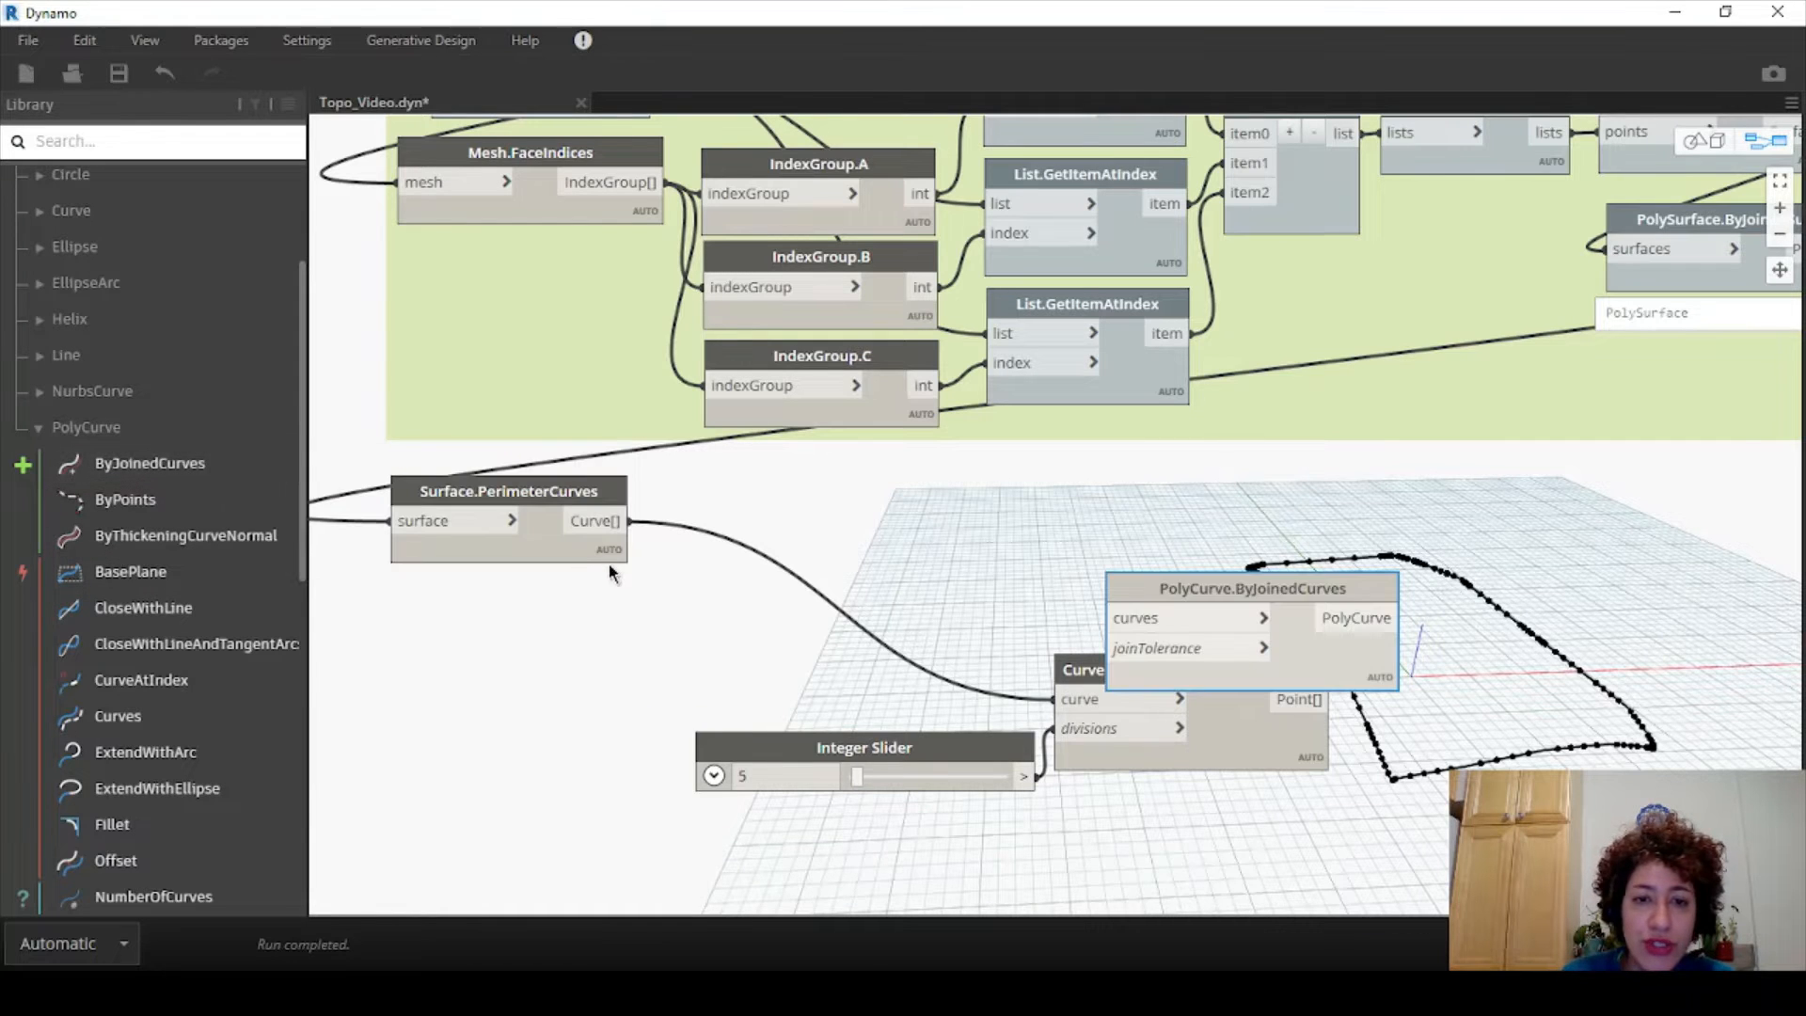
drag(1155, 578, 659, 588)
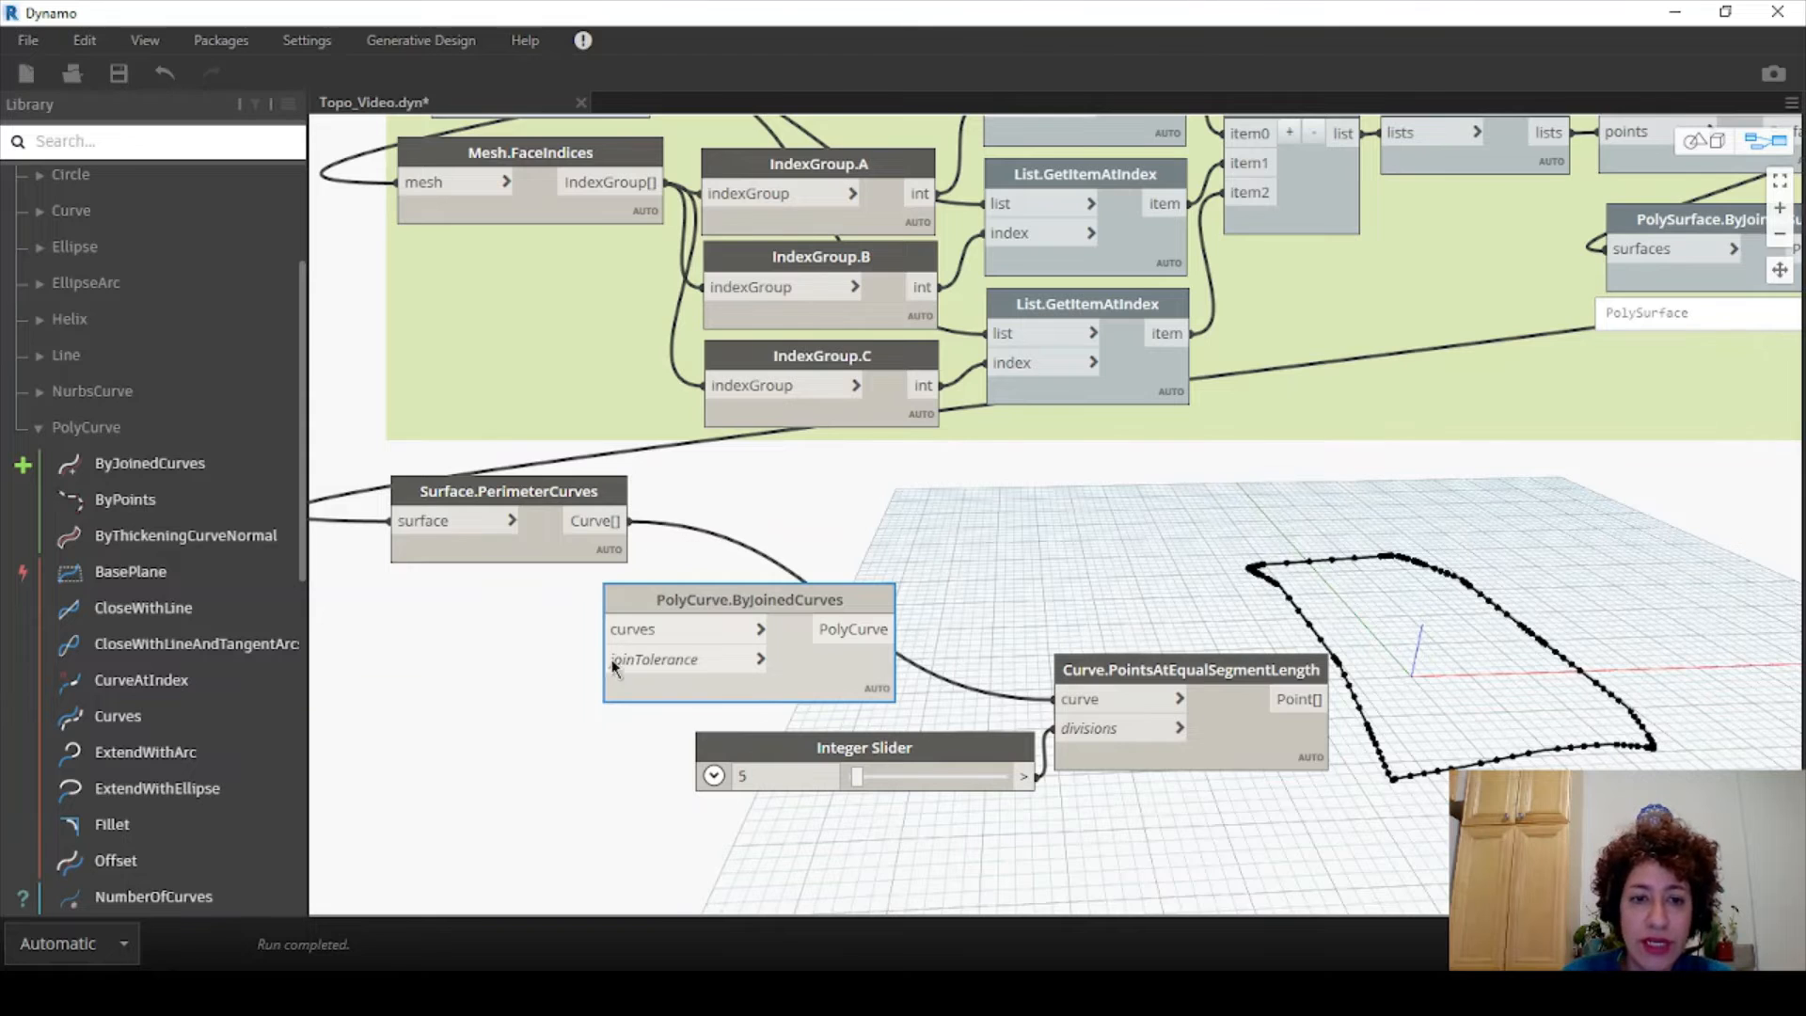
- Wire the perimeter curves into PolyCurve.ByJoinedCurves, disconnect them from the points node, and move the slider group
mouse_move(638, 665)
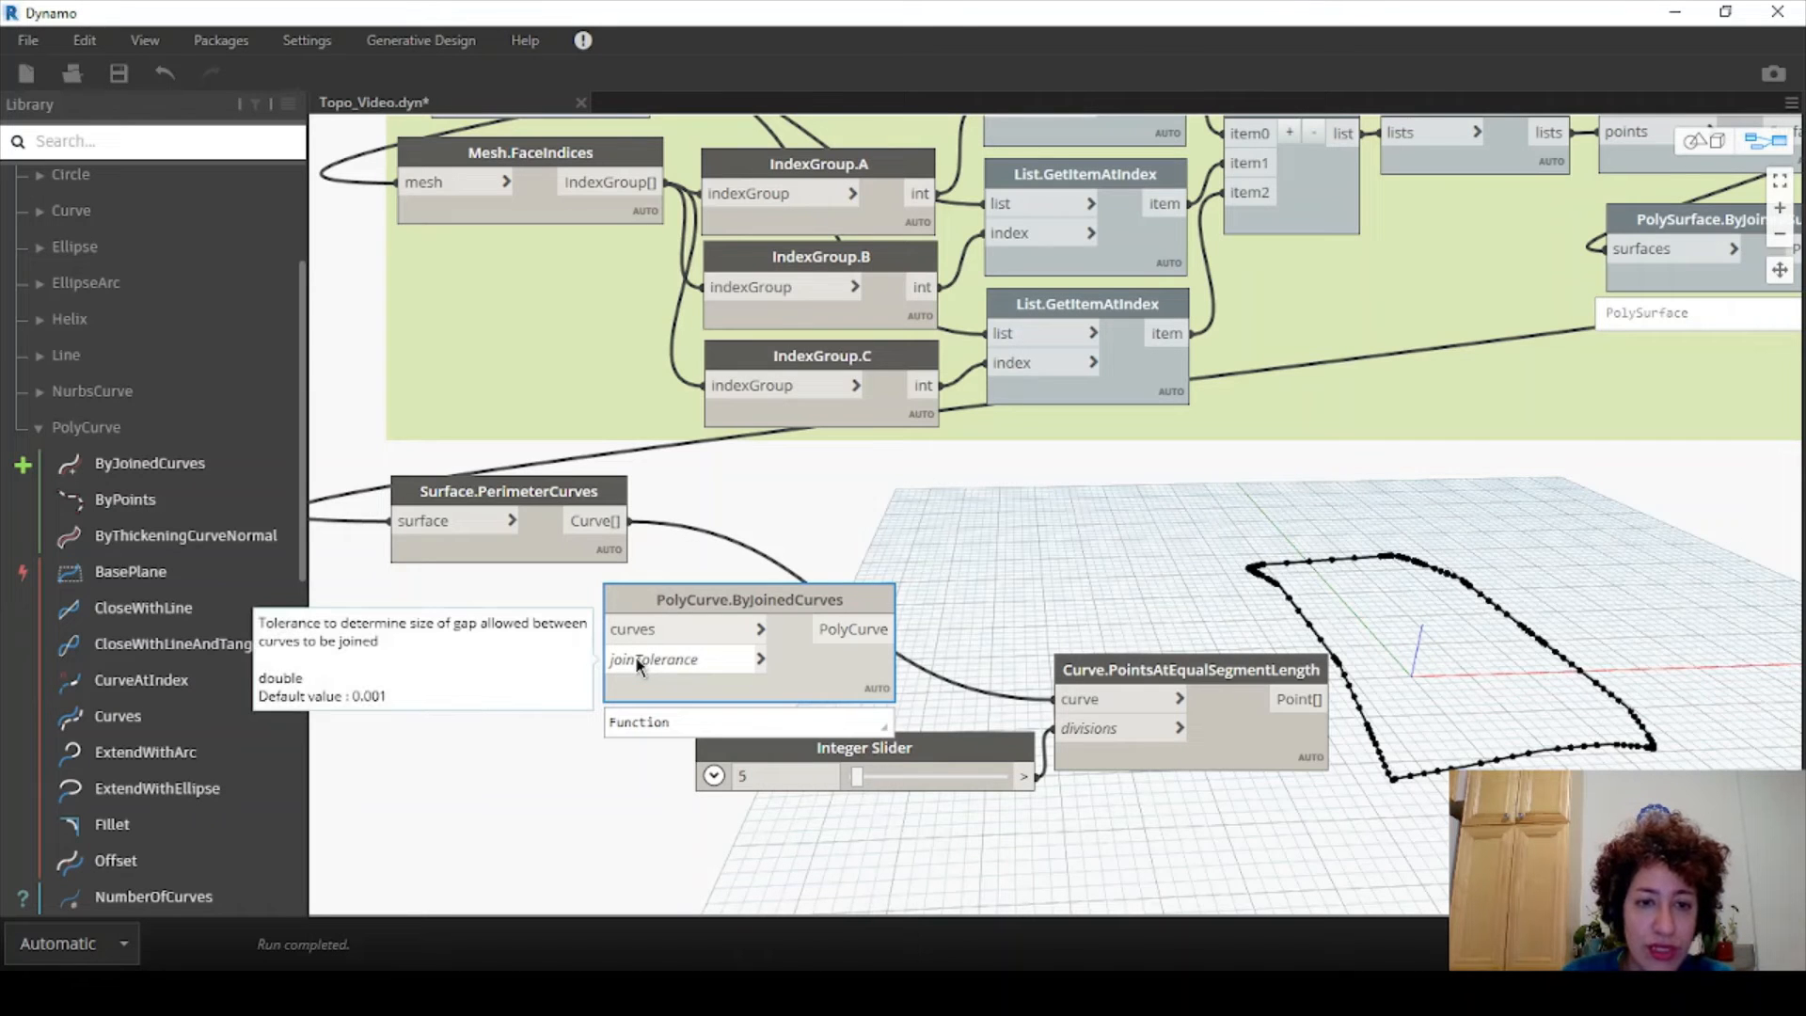
drag(616, 523, 625, 628)
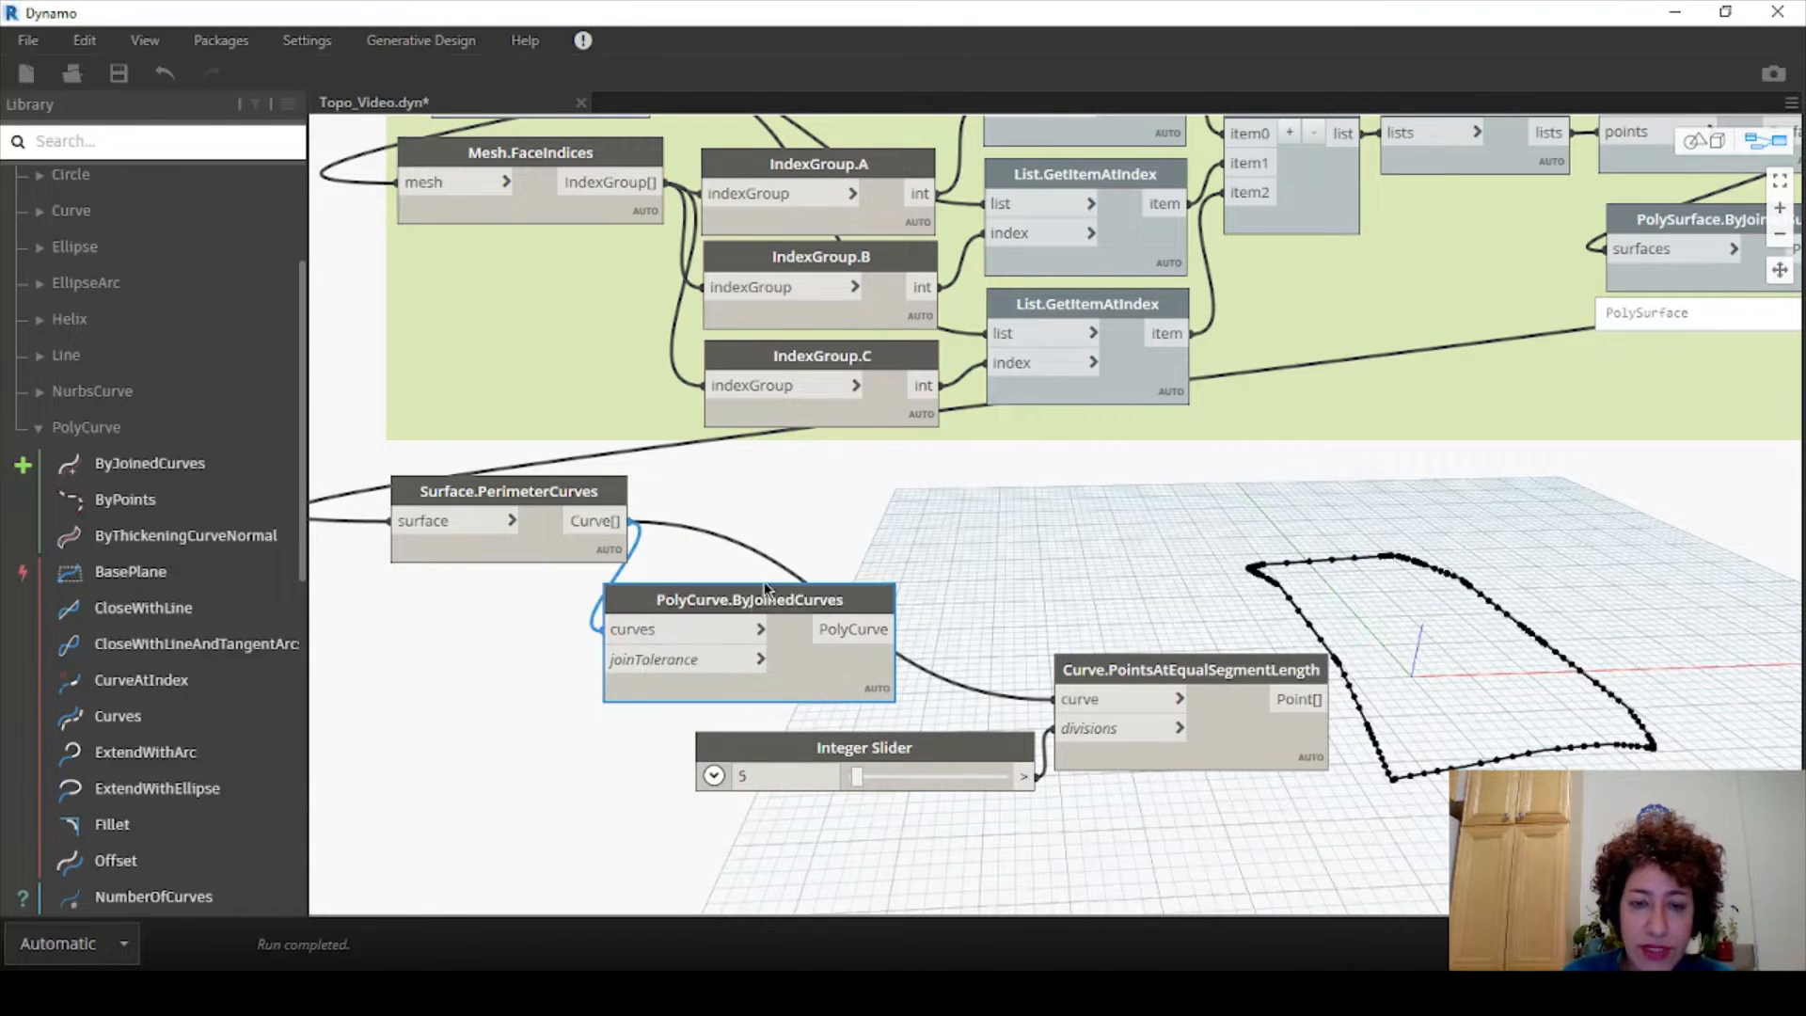
drag(757, 592, 842, 485)
drag(1096, 699, 1073, 605)
click(1077, 614)
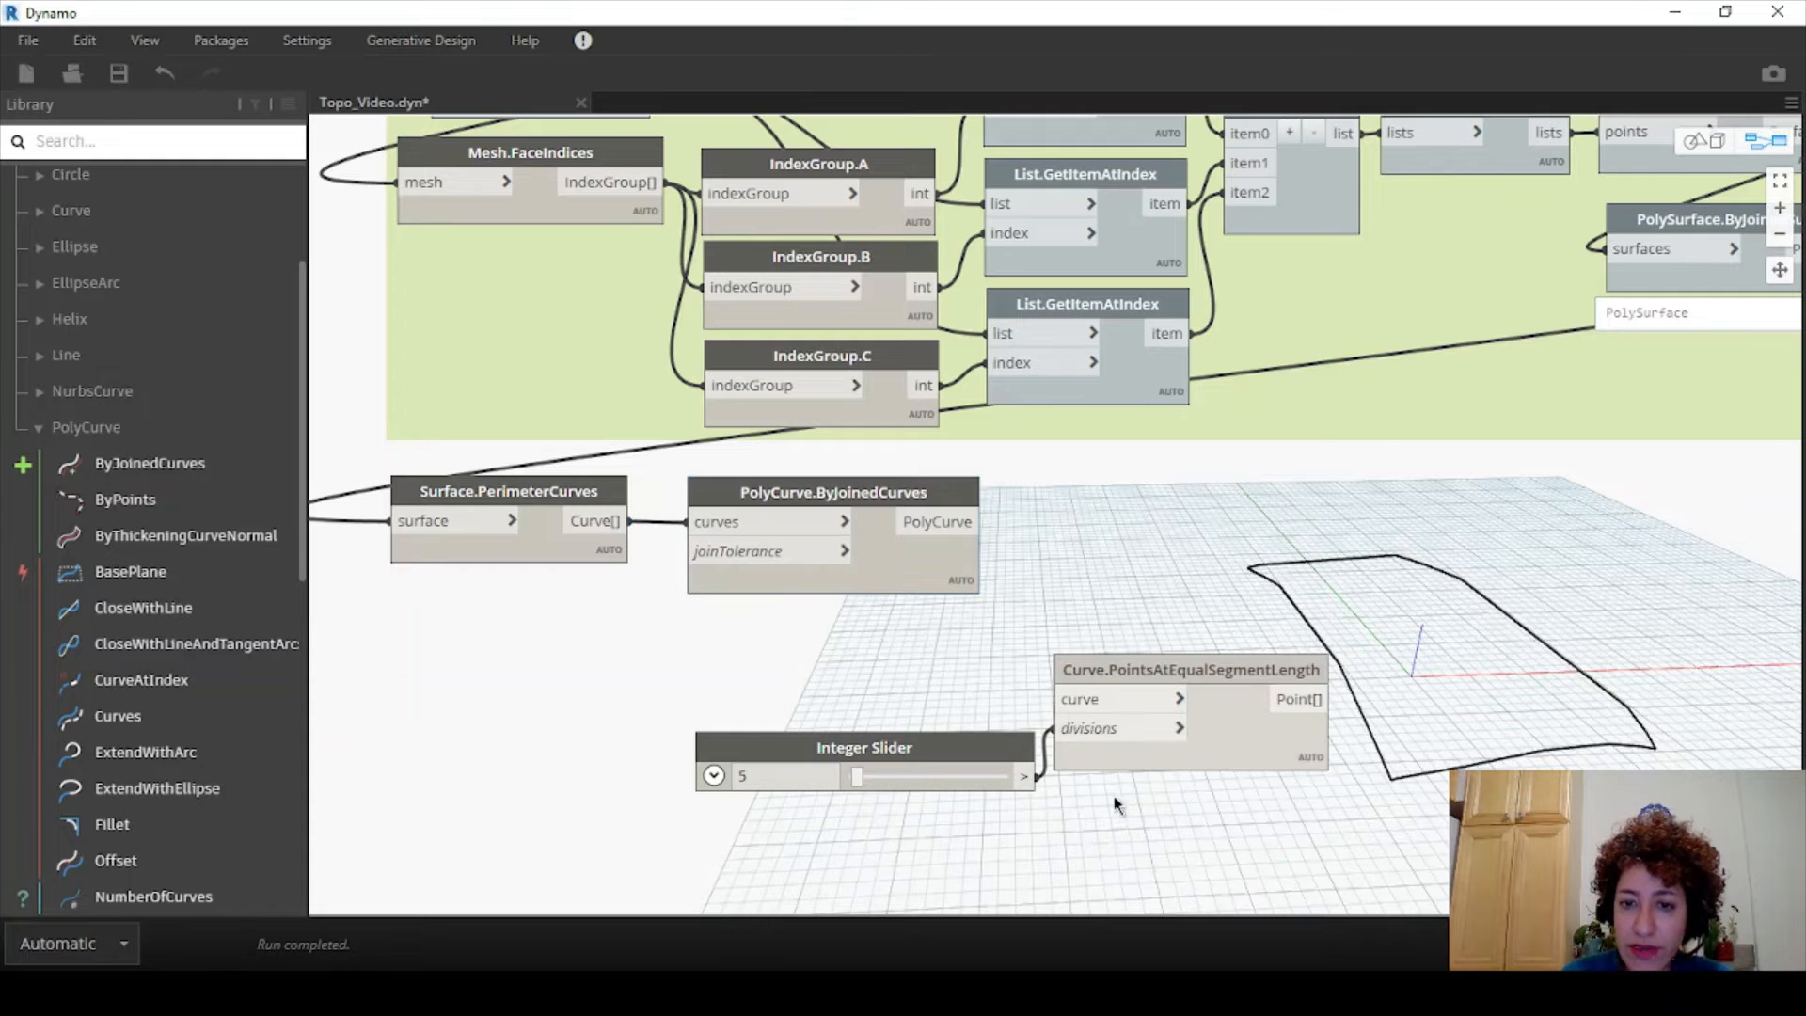
drag(1114, 799, 980, 711)
drag(1144, 666, 1665, 411)
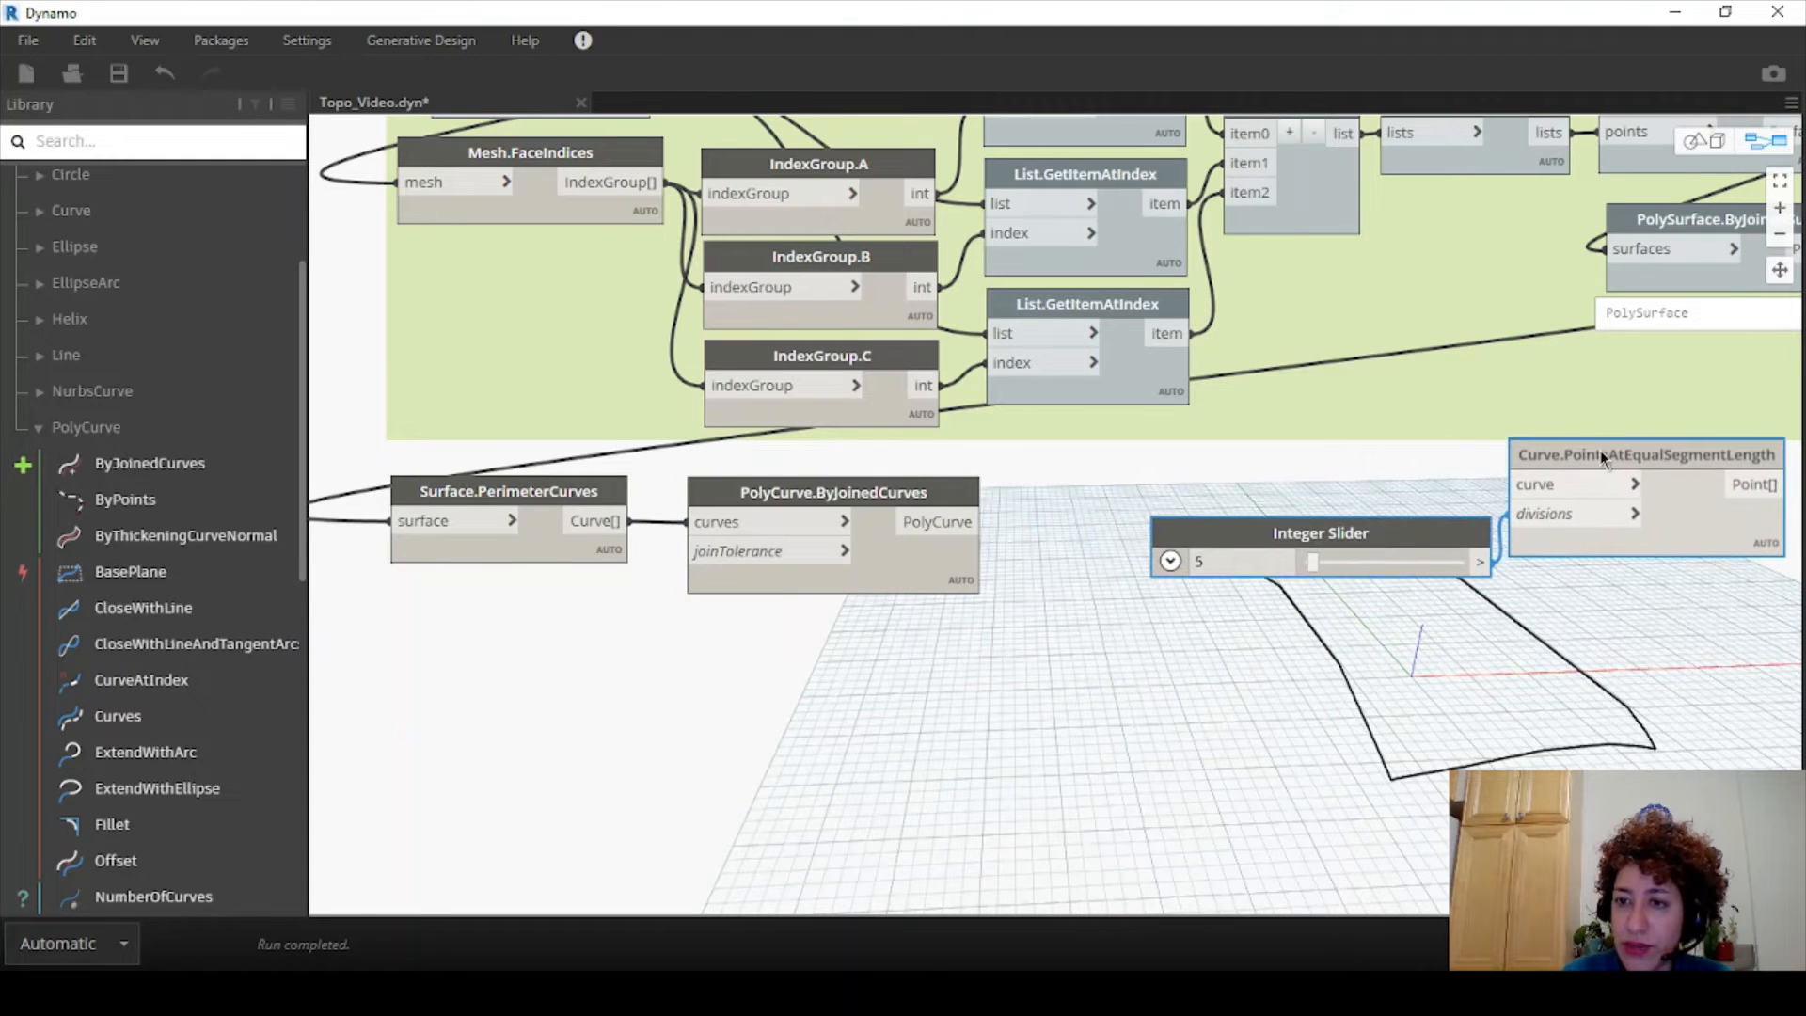
- Tilt the 3D preview of the perimeter outline, then expand the 32-curve list of Surface.PerimeterCurves
click(1705, 142)
right_drag(1519, 607, 1490, 722)
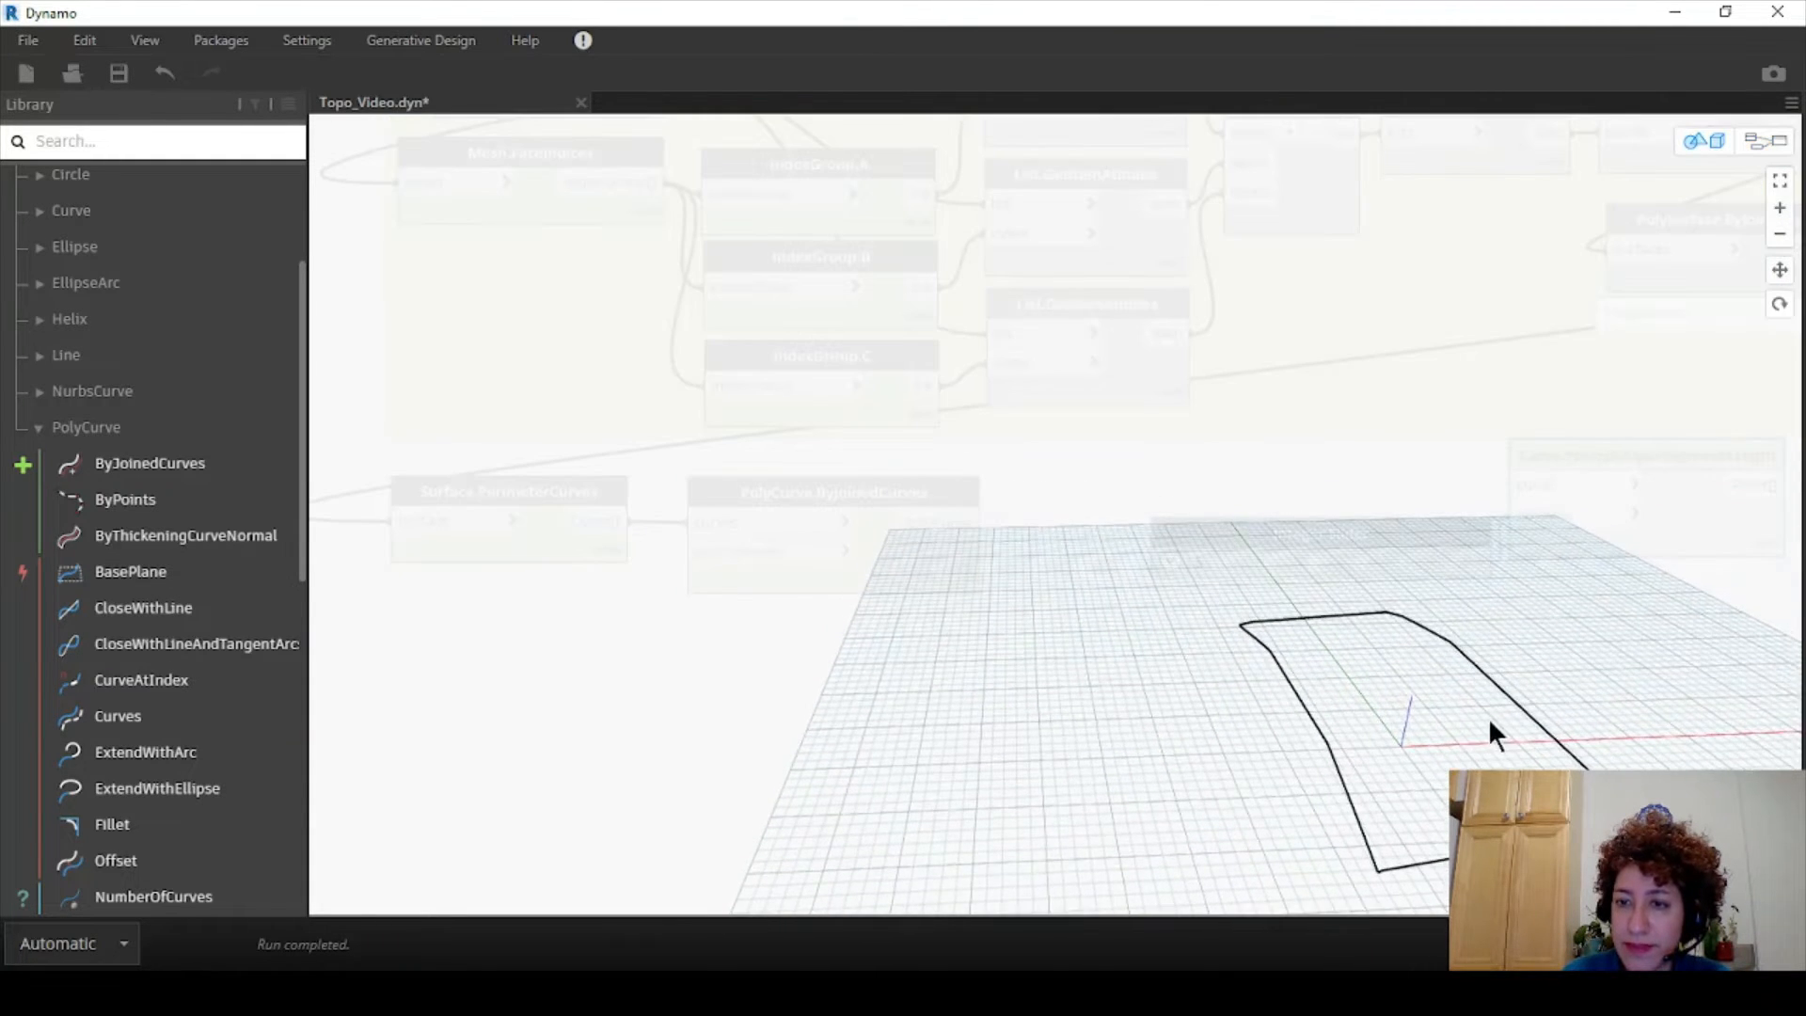
click(1765, 142)
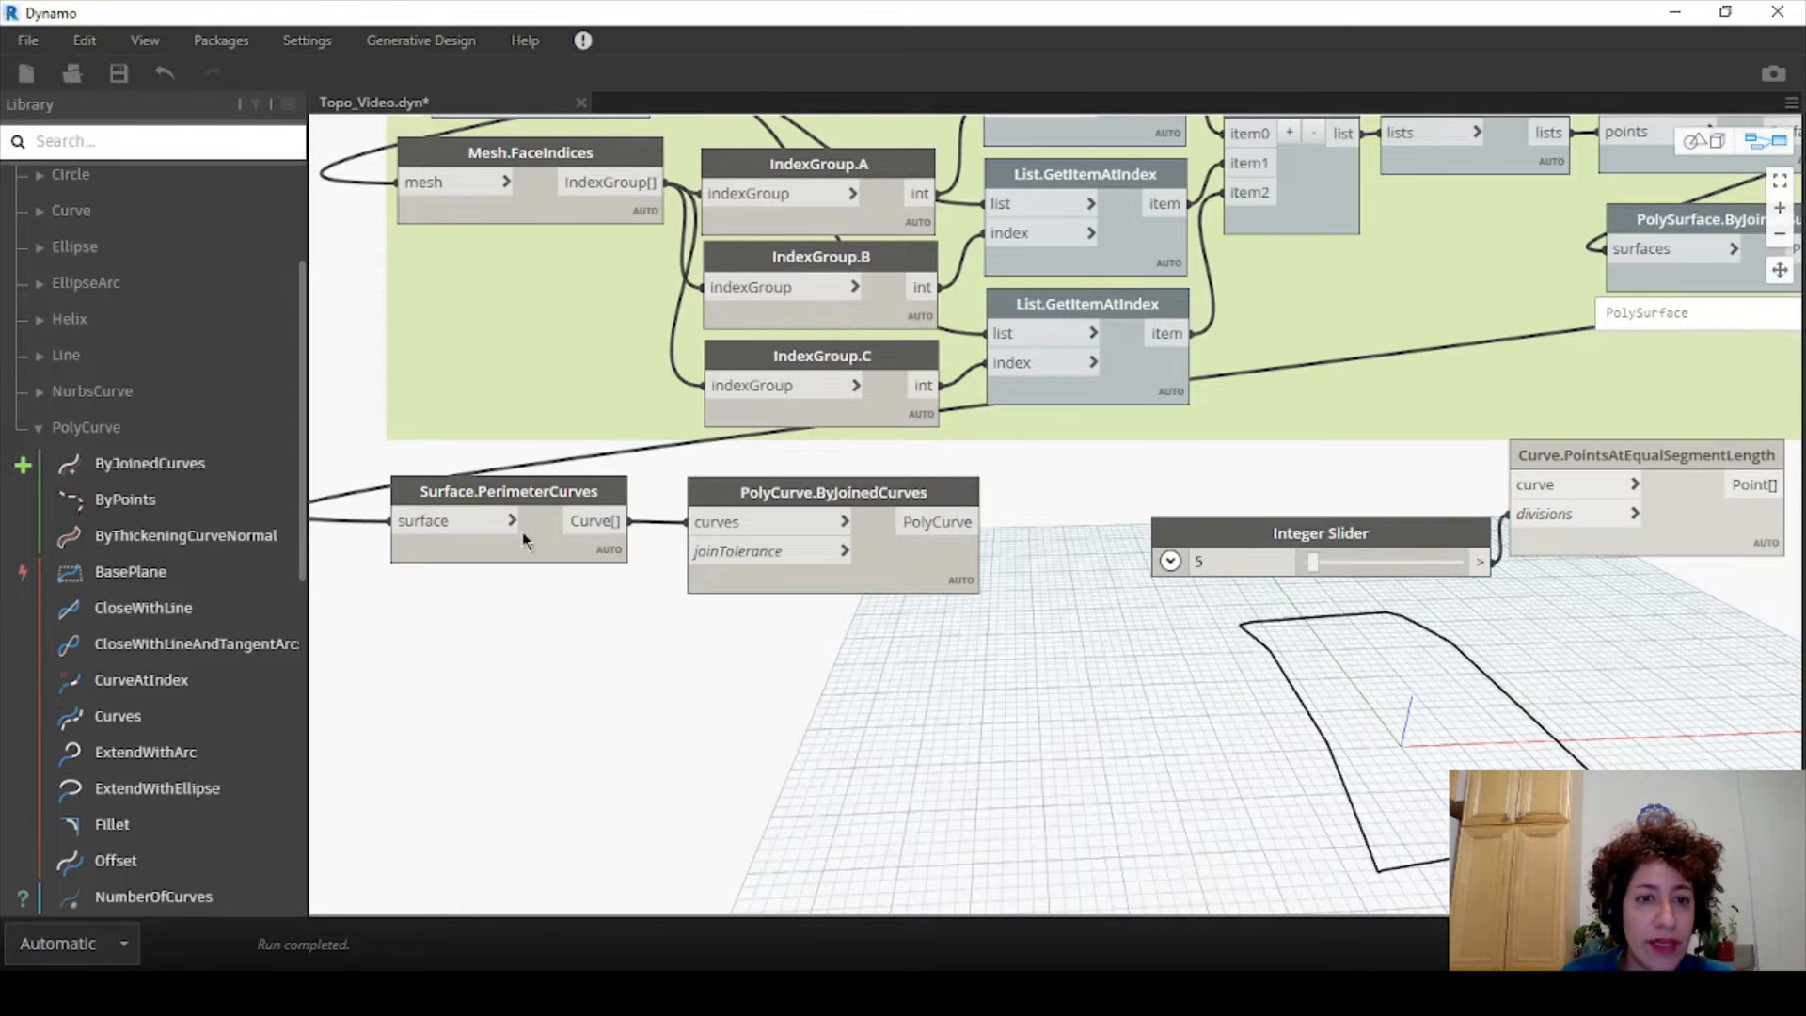
click(588, 494)
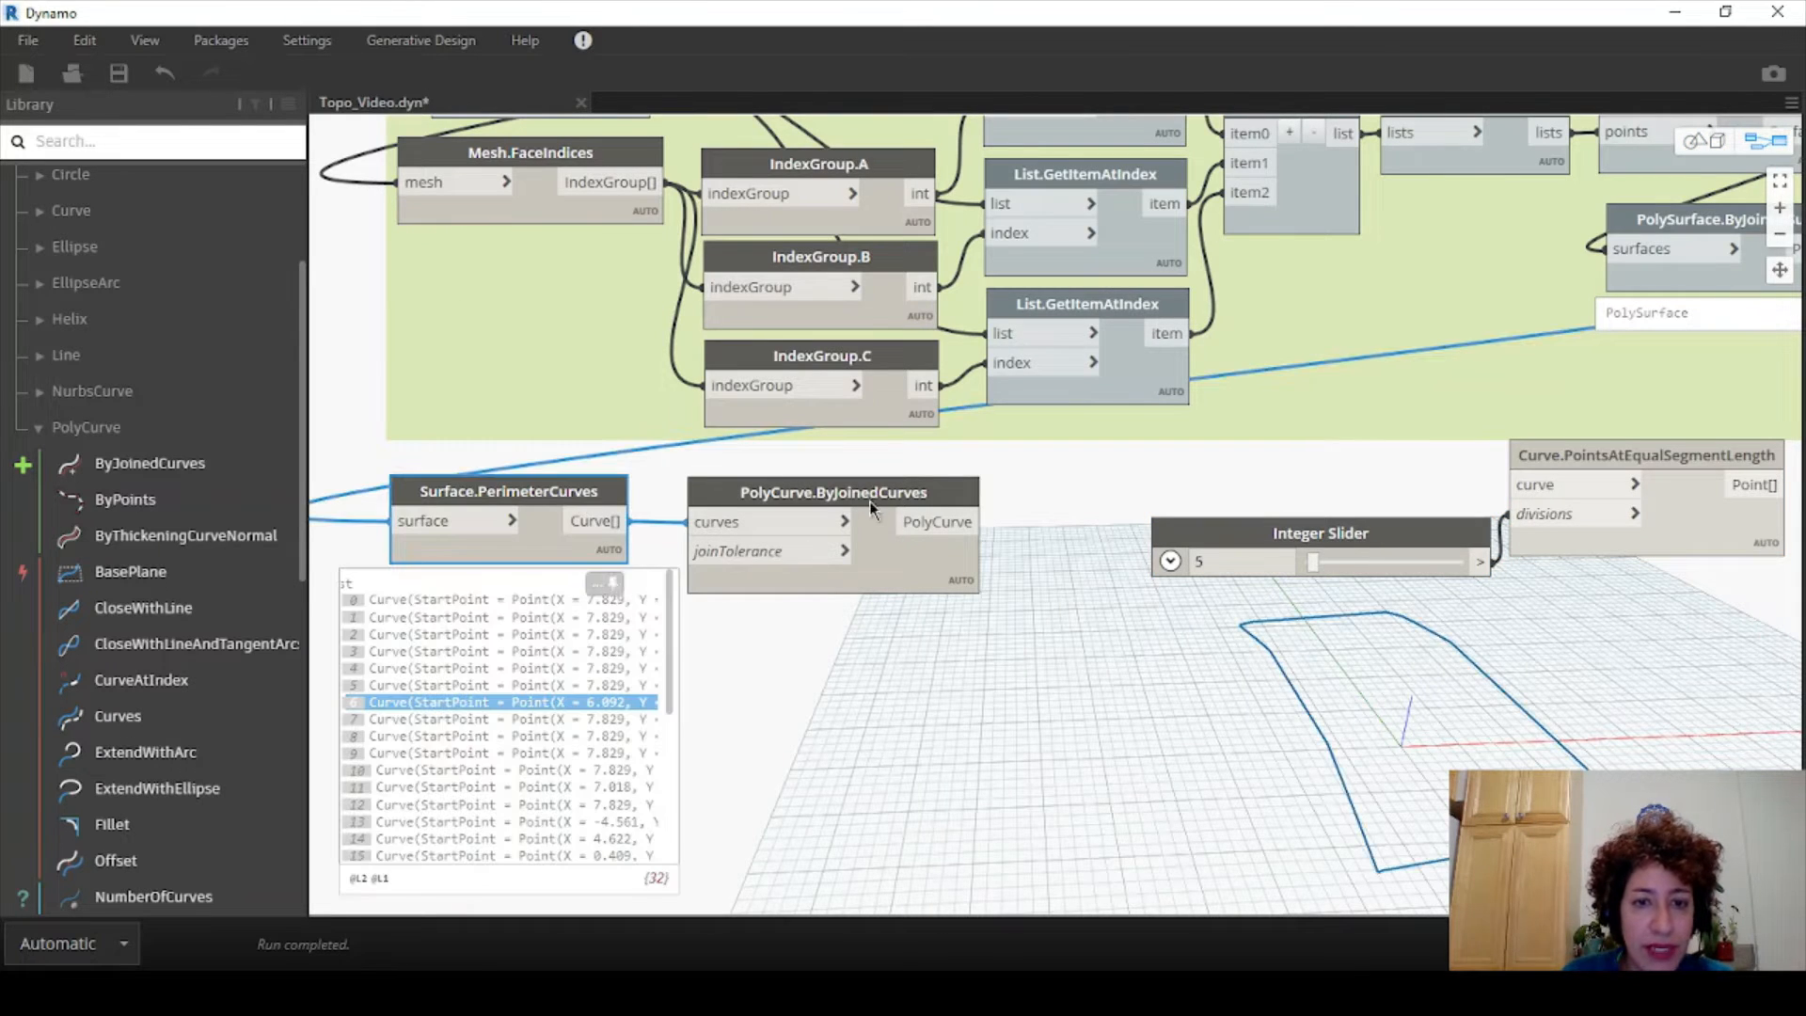
- Reposition PolyCurve.ByJoinedCurves and Surface.PerimeterCurves for a tidier layout
click(950, 489)
drag(950, 489, 1059, 481)
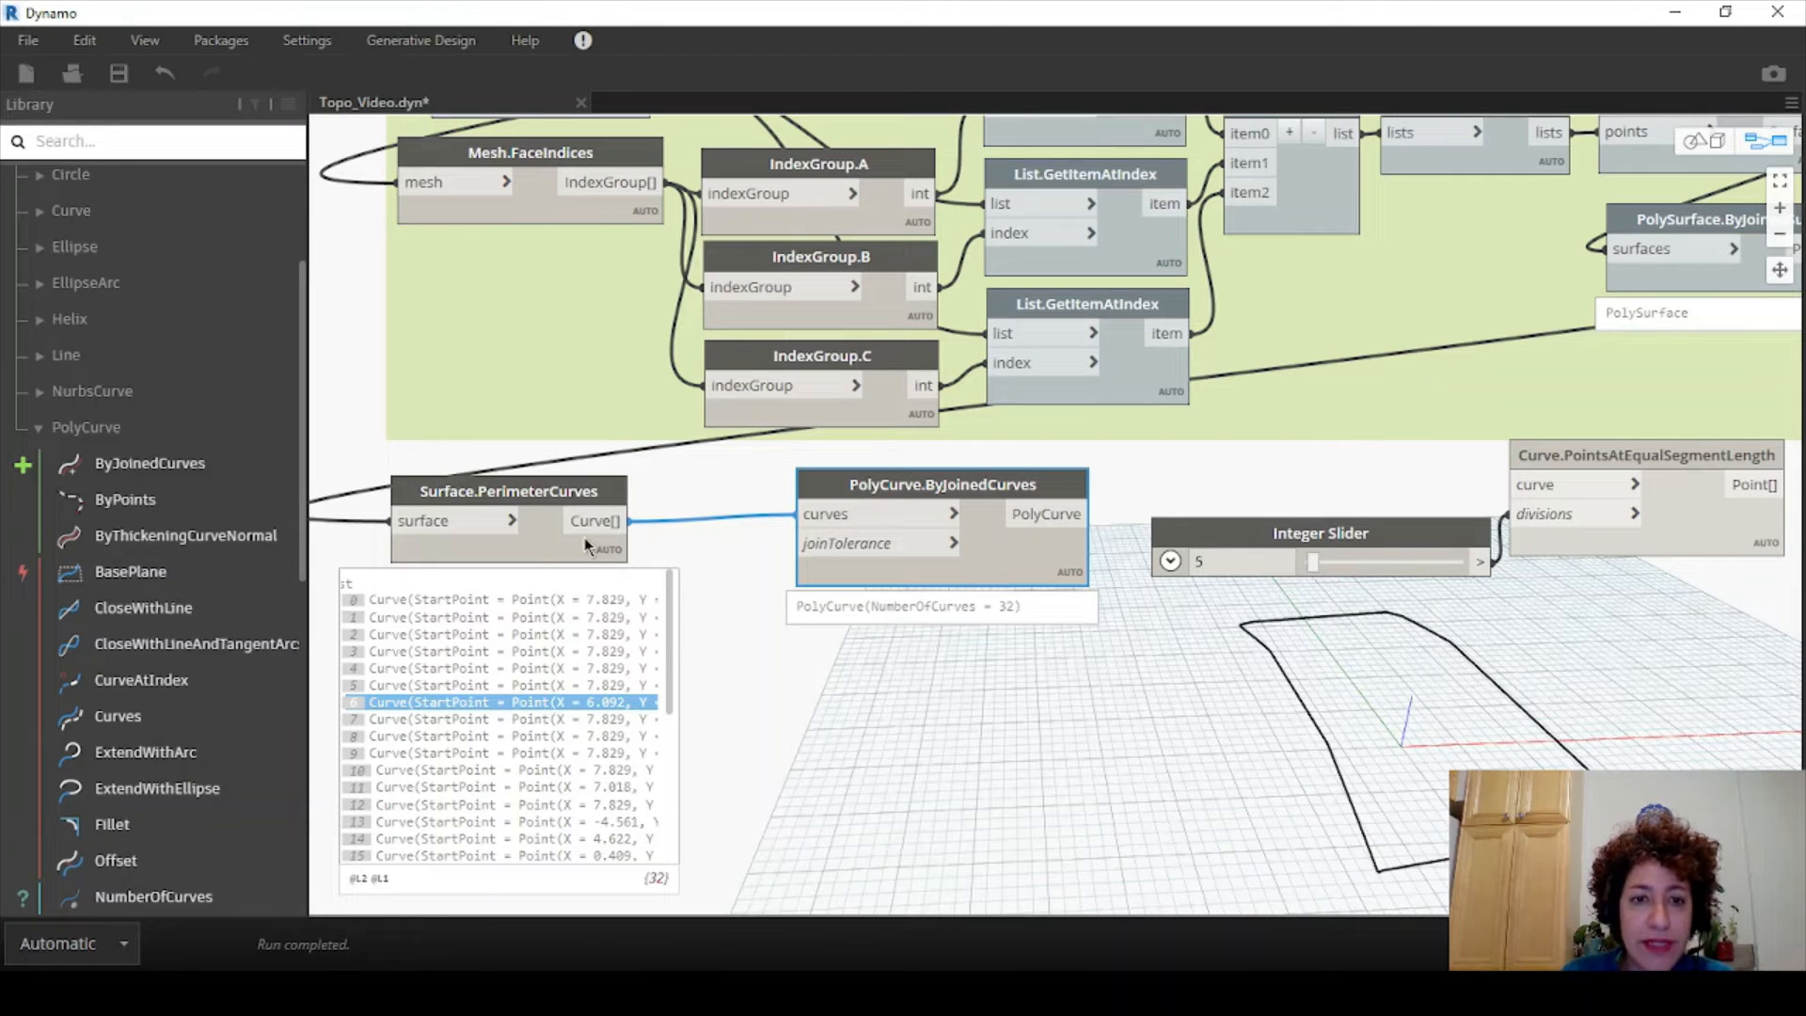
mouse_move(985, 598)
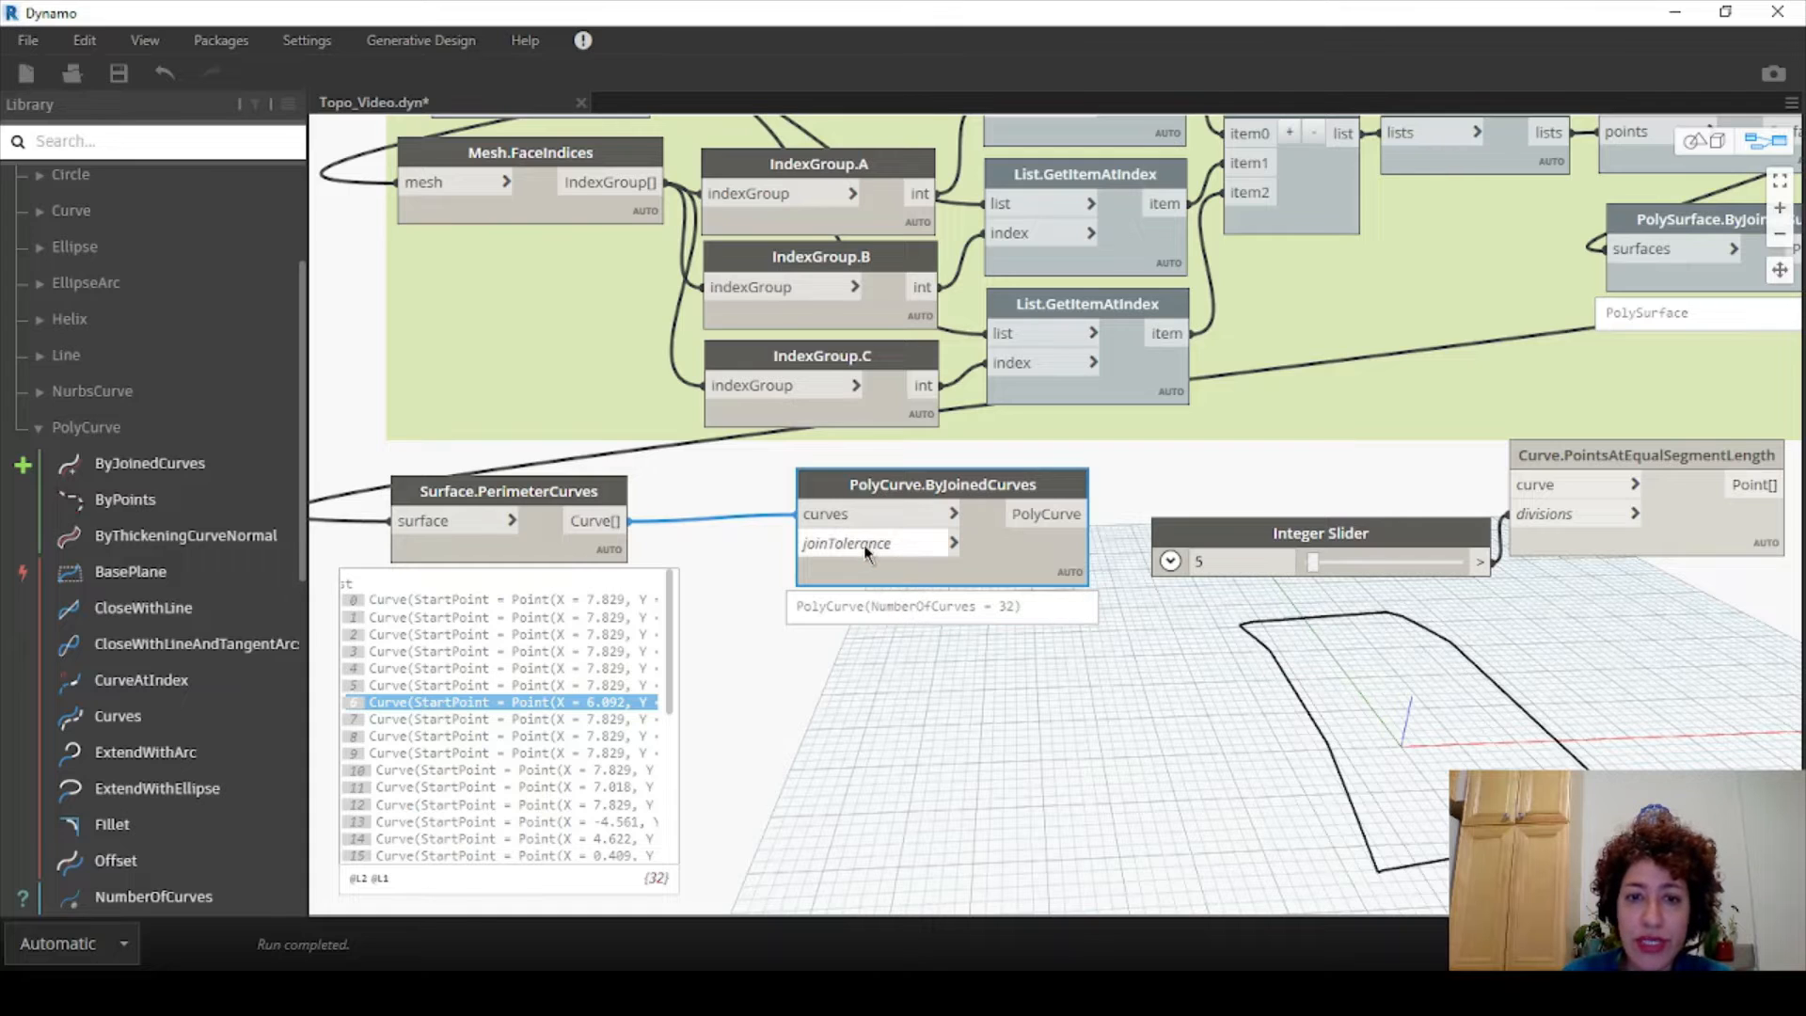
mouse_move(867, 552)
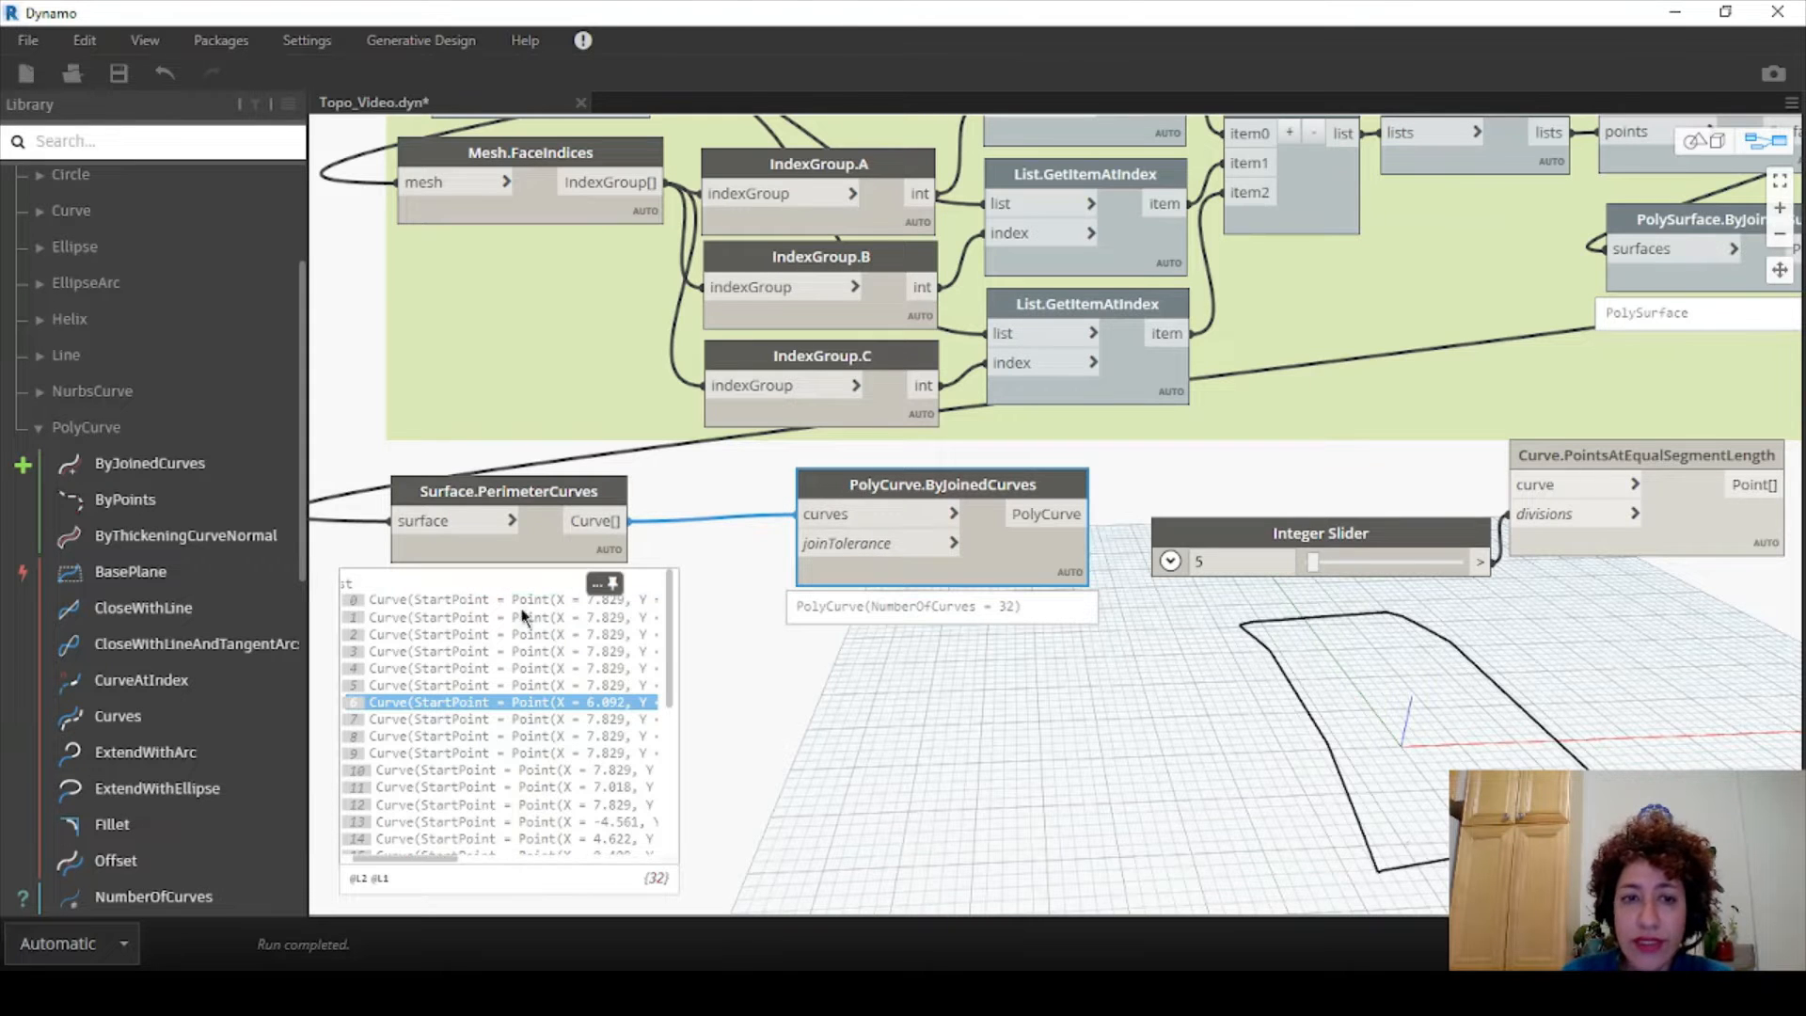
mouse_move(529, 484)
mouse_down()
mouse_move(488, 481)
mouse_move(505, 471)
mouse_up()
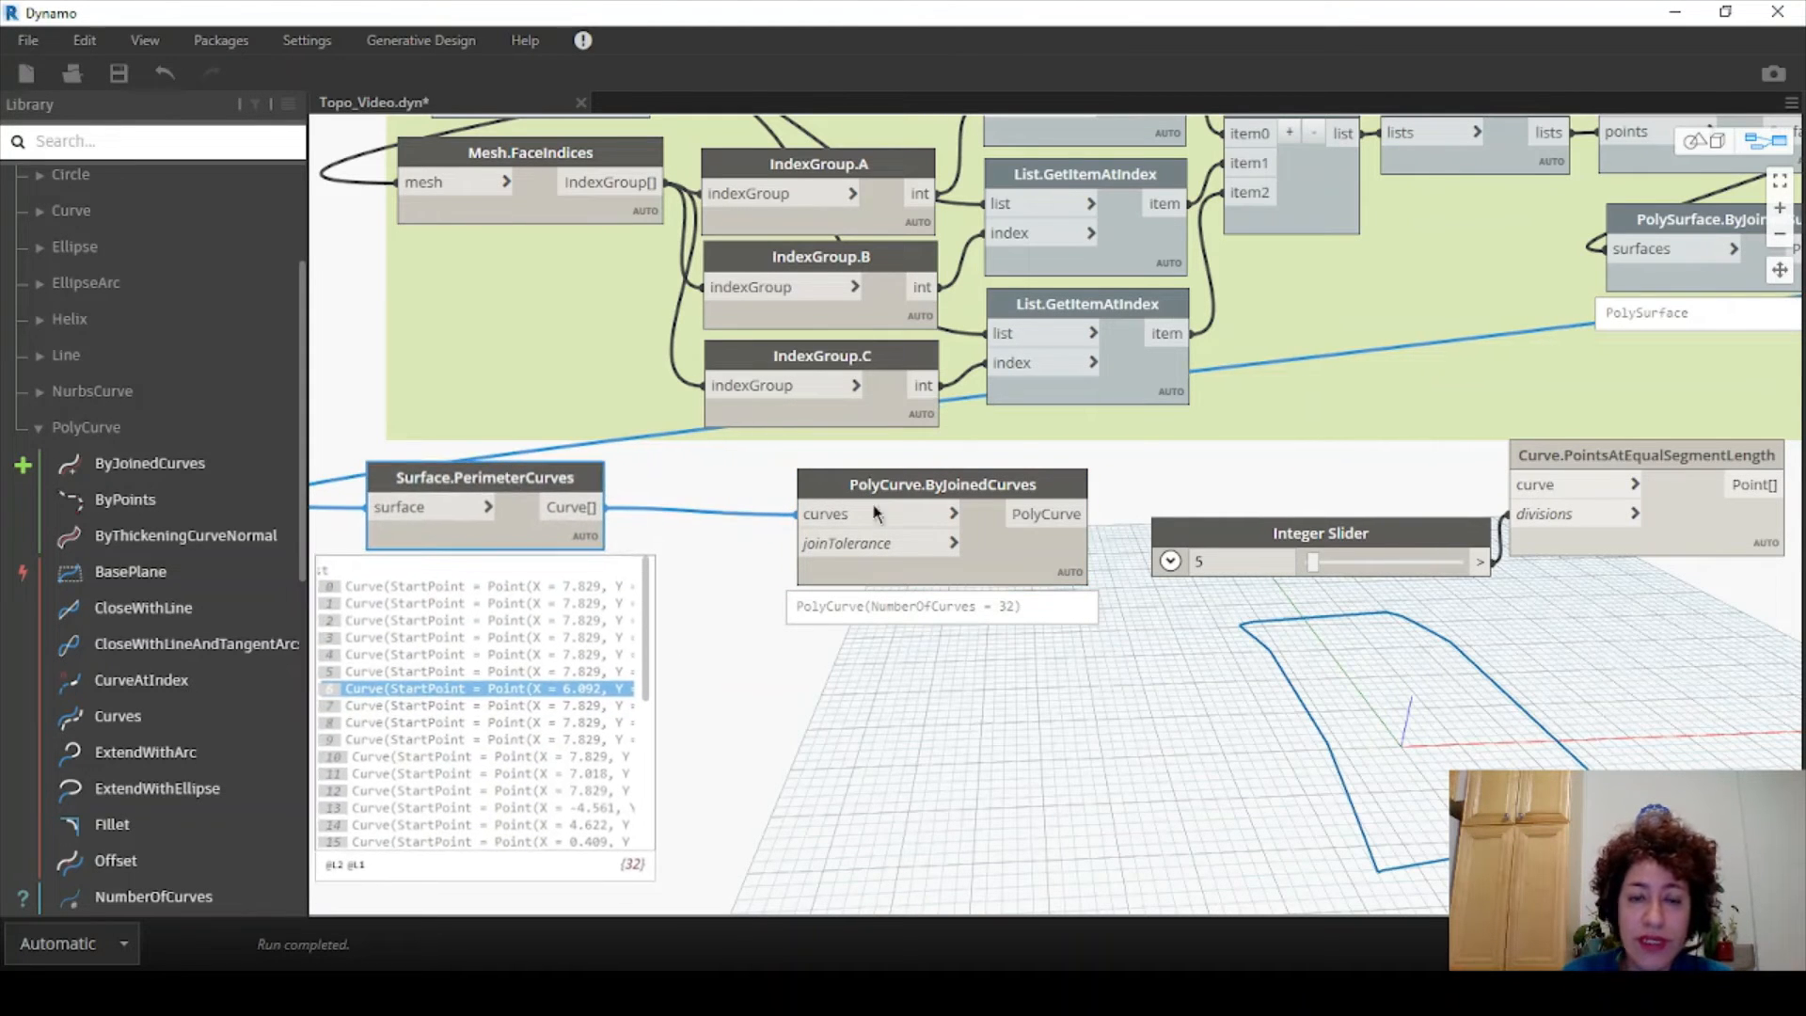
drag(957, 488, 1023, 498)
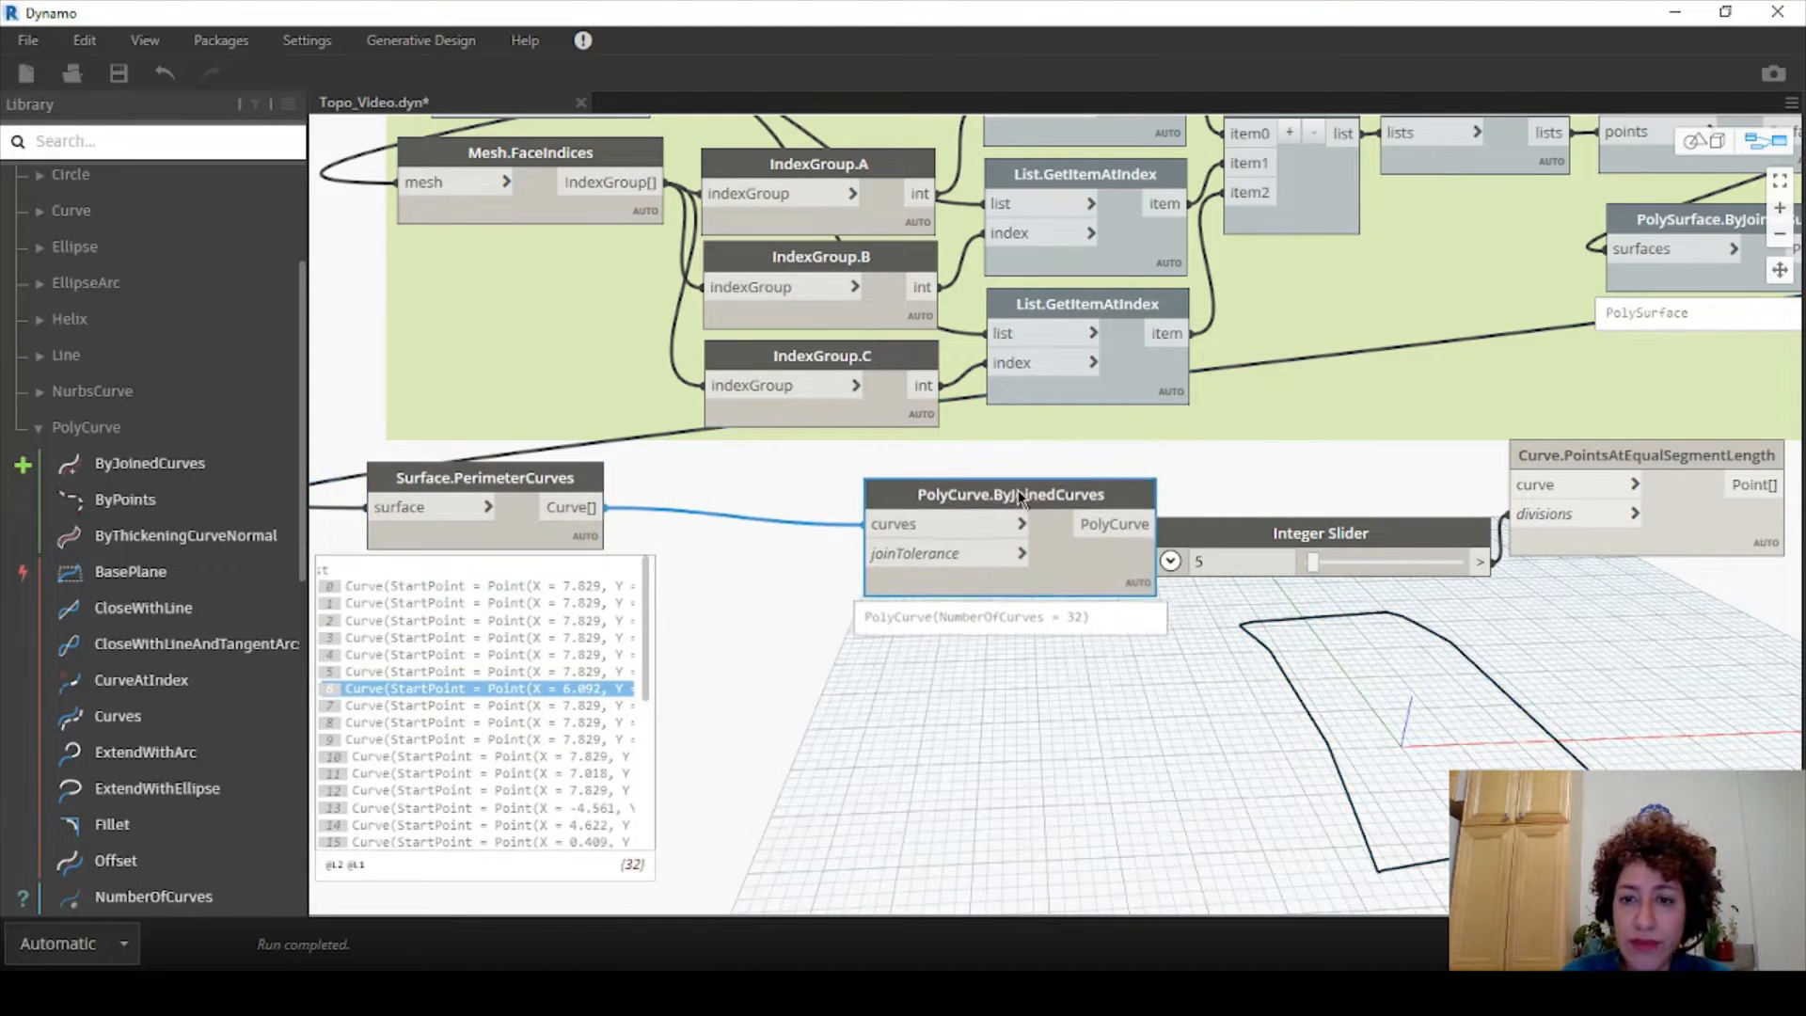
- Add a Code Block with value 1 and feed it into the PolyCurve joinTolerance input
double_click(748, 570)
text(1;)
drag(719, 562, 880, 539)
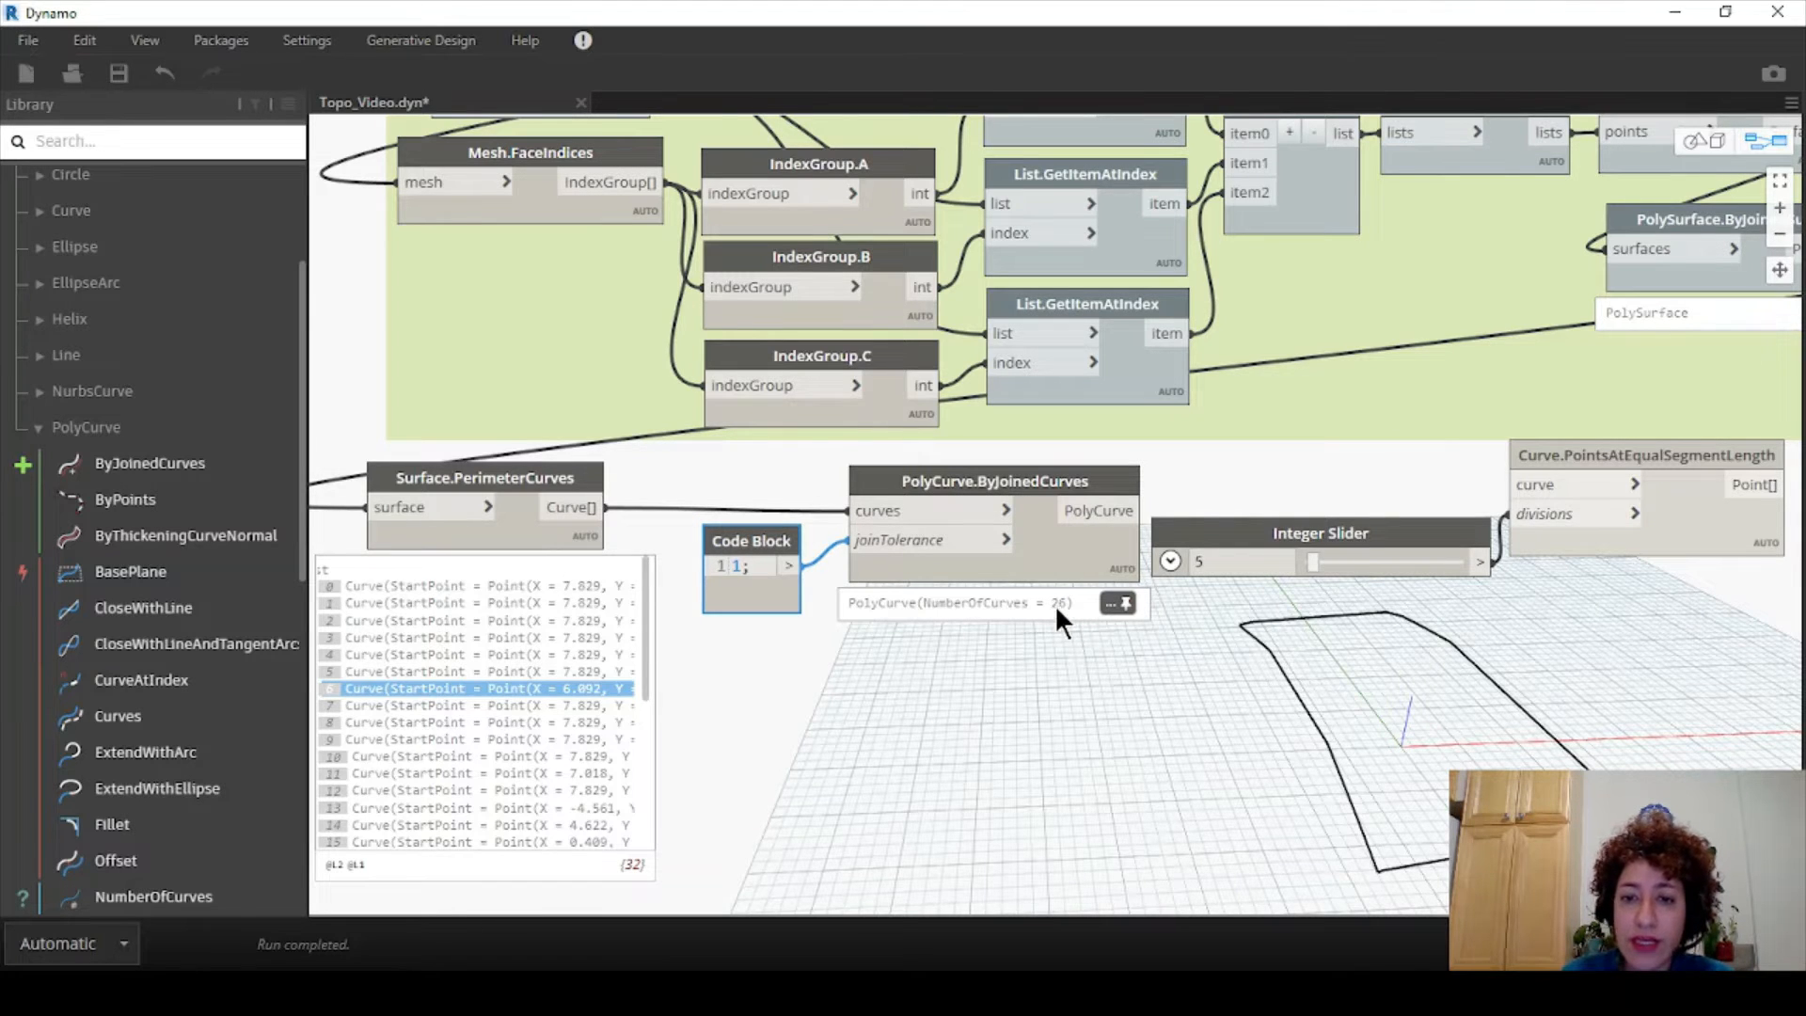
- Wire the raw perimeter curves into Curve.PointsAtEqualSegmentLength and set the Integer Slider divisions to 2
drag(1187, 544, 1187, 567)
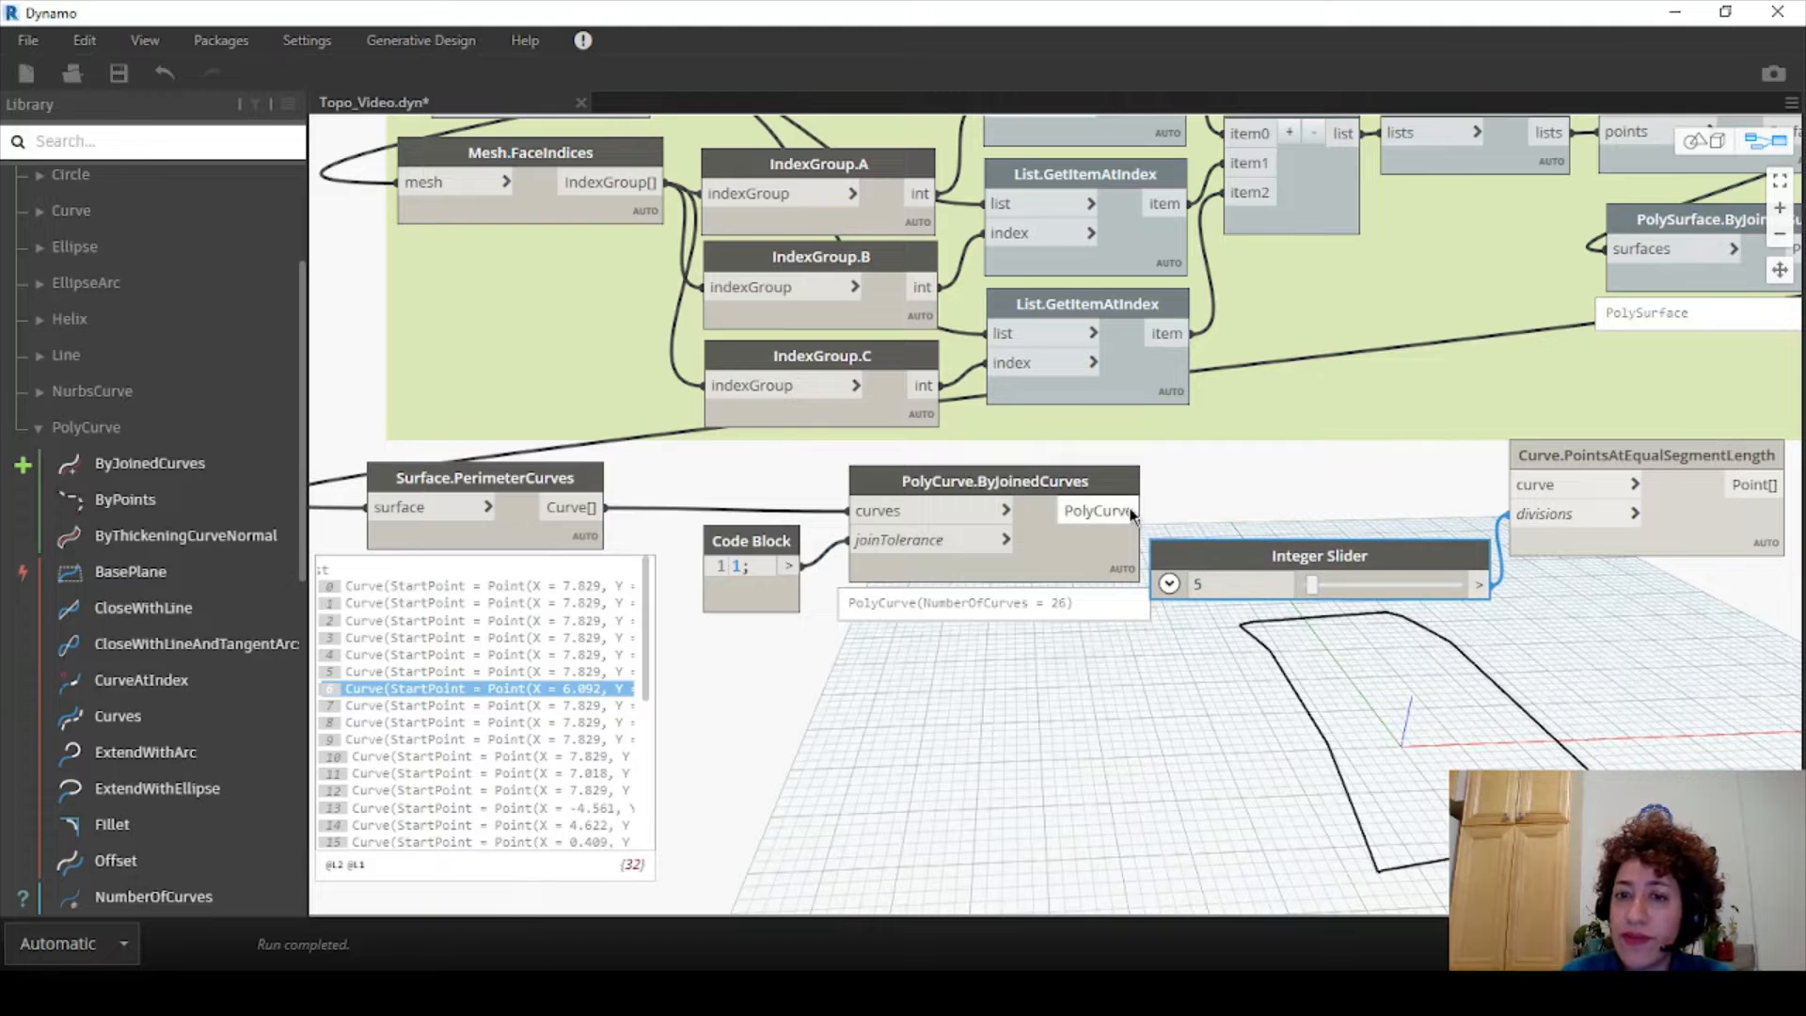
drag(1133, 511, 1510, 484)
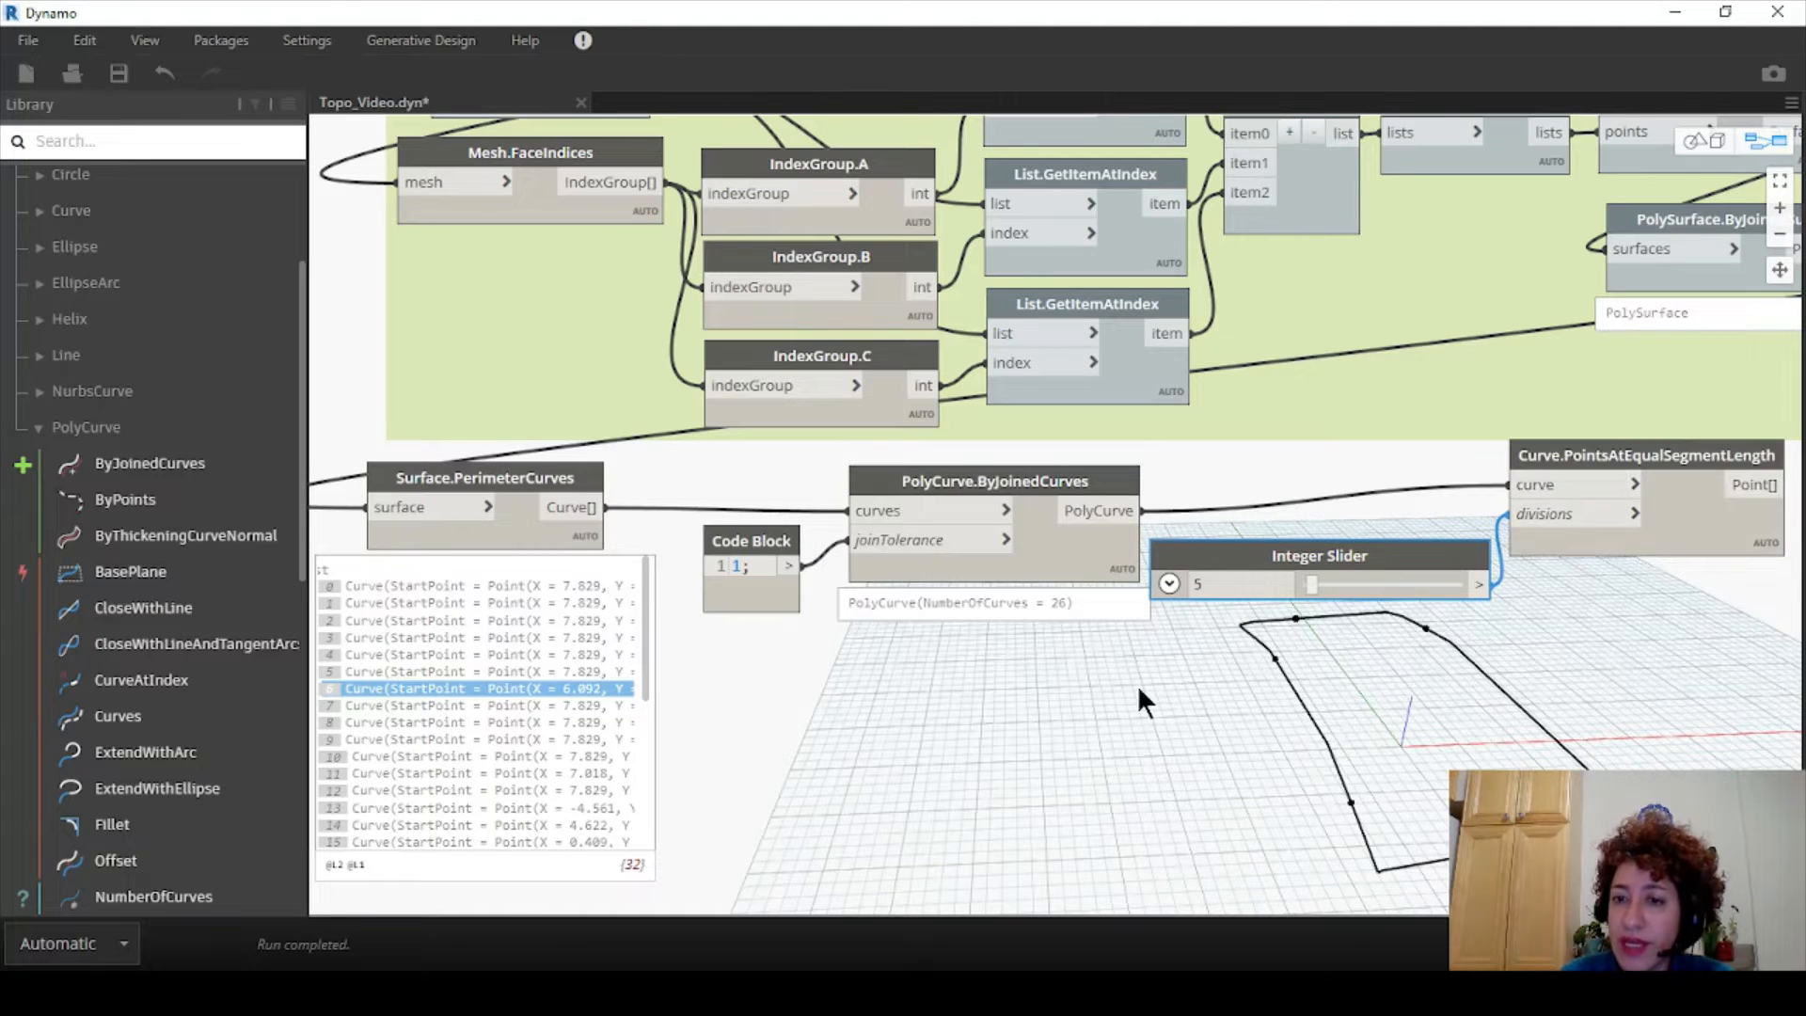
drag(1312, 585, 1360, 585)
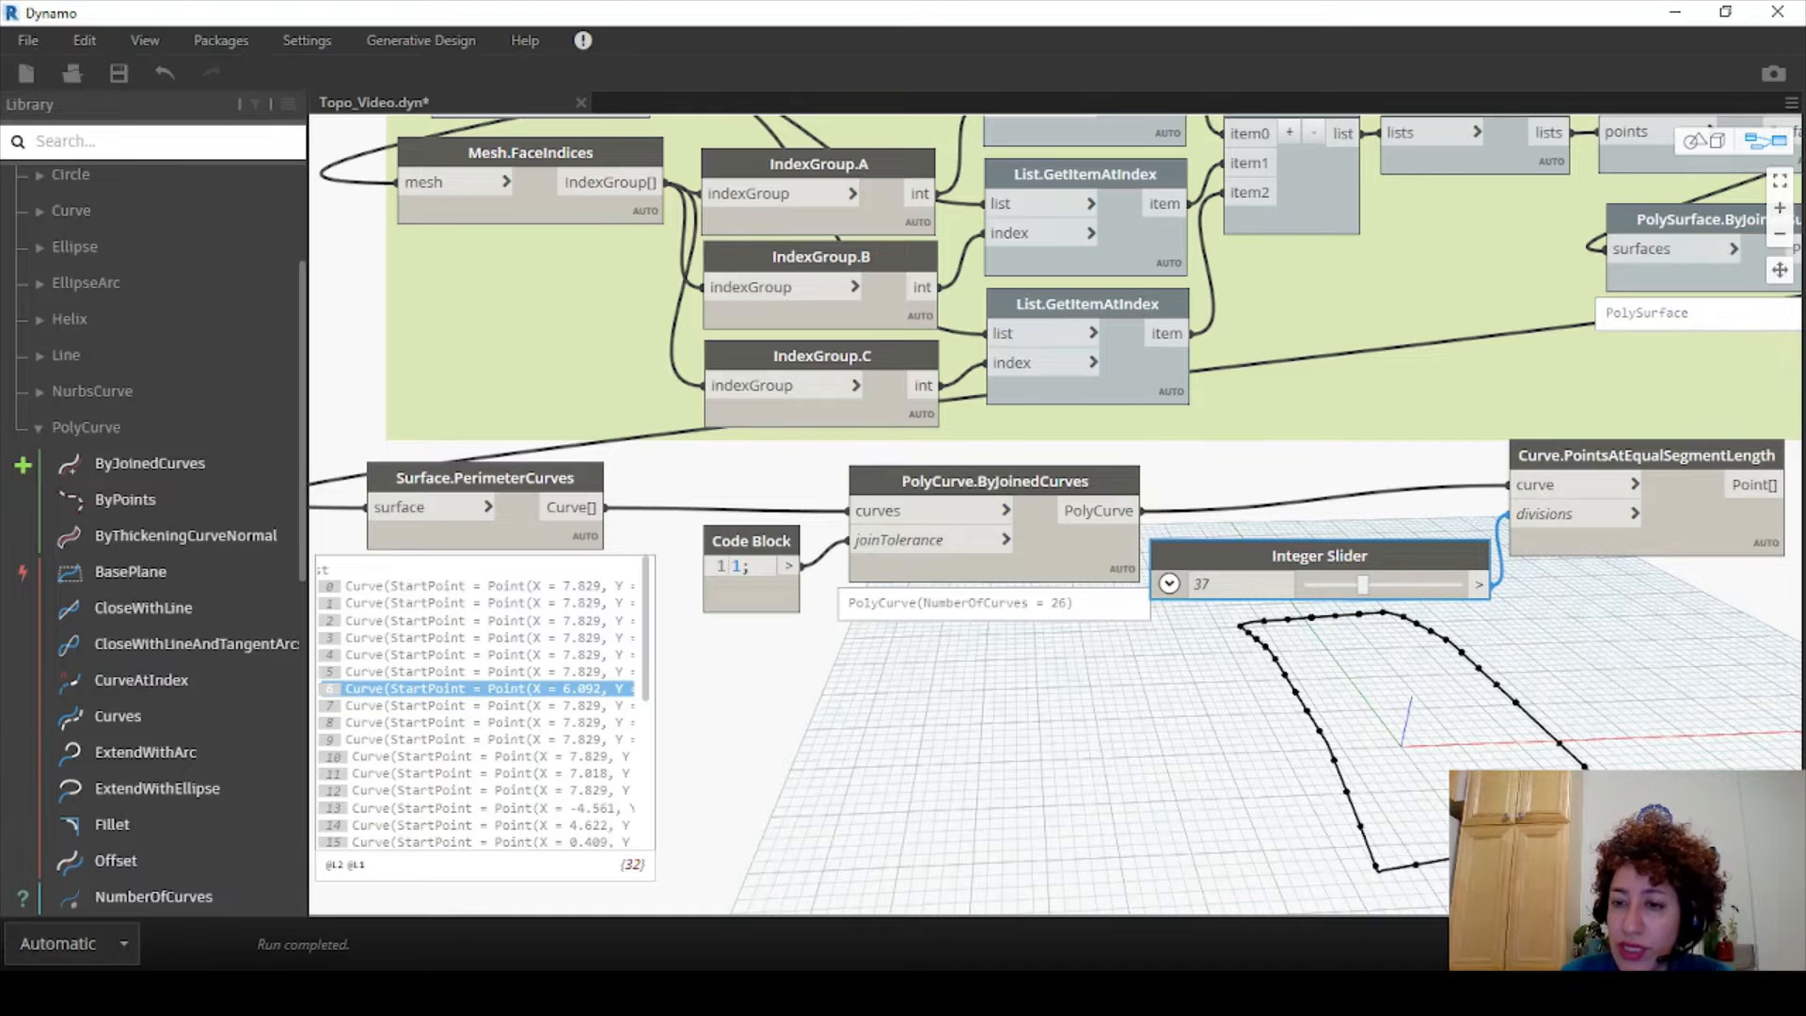
drag(1074, 483, 1063, 509)
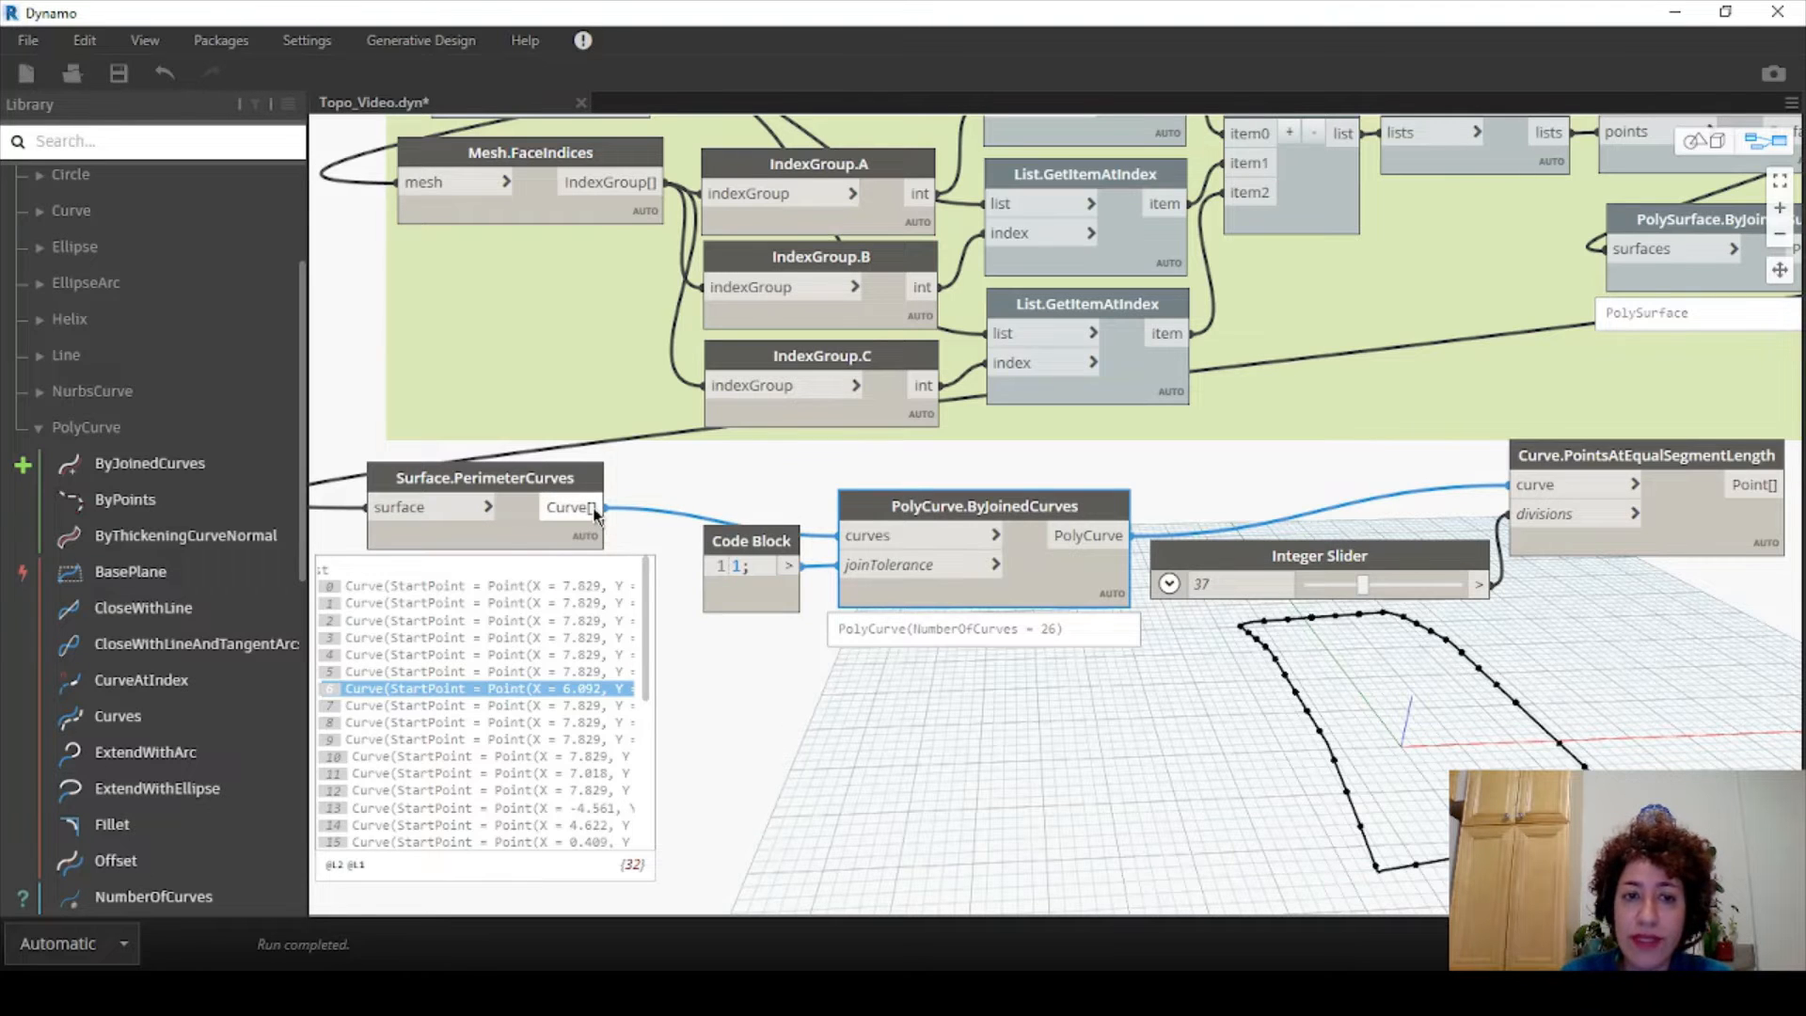
drag(597, 509, 1509, 485)
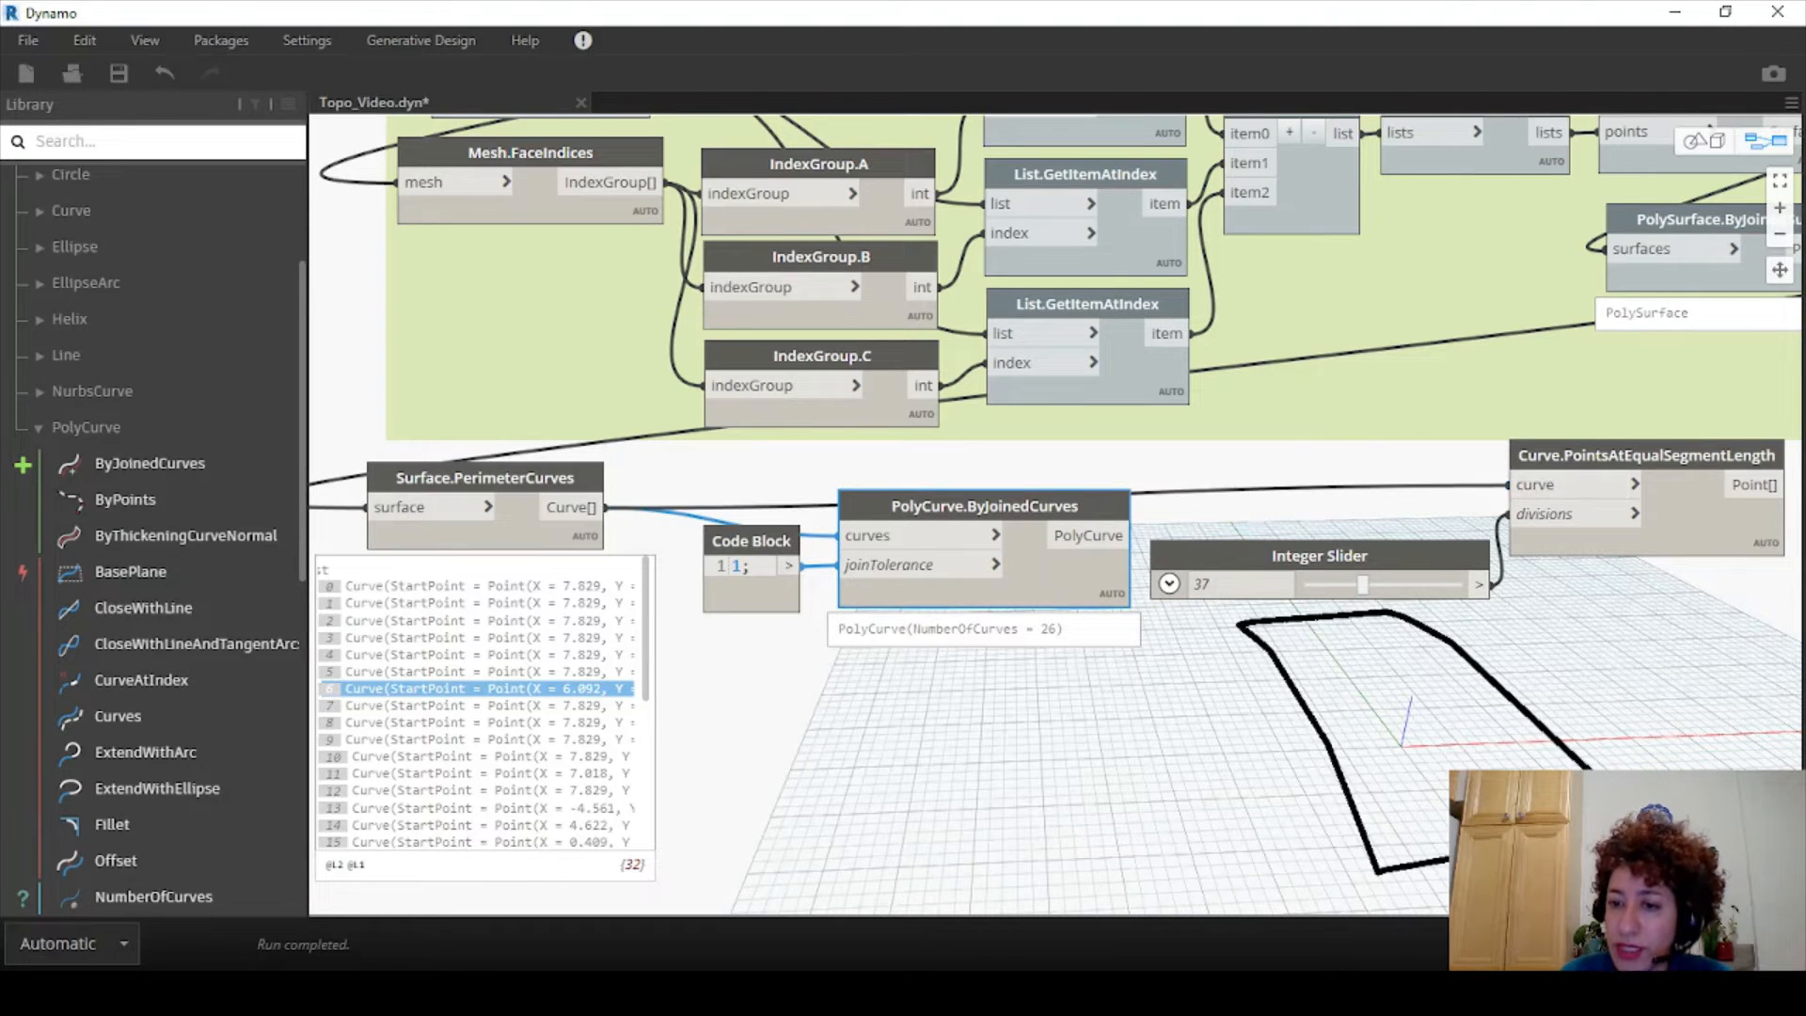
double_click(1204, 584)
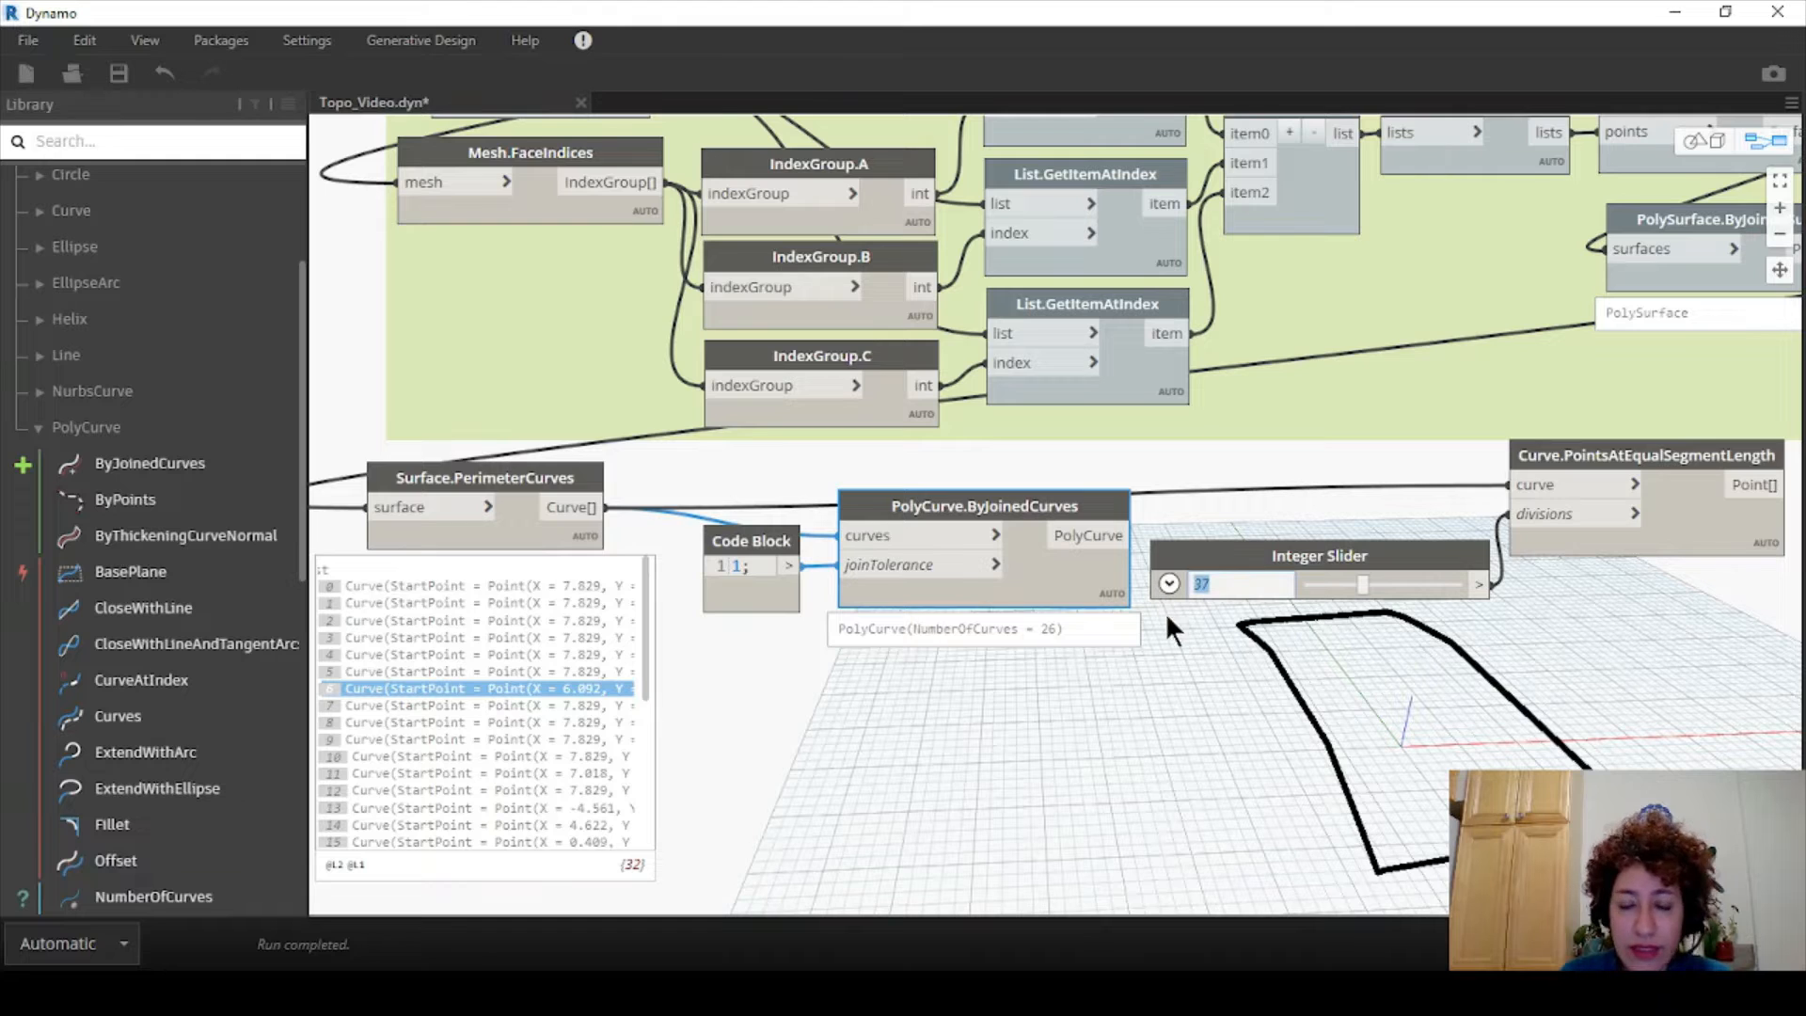
text(2)
key(Return)
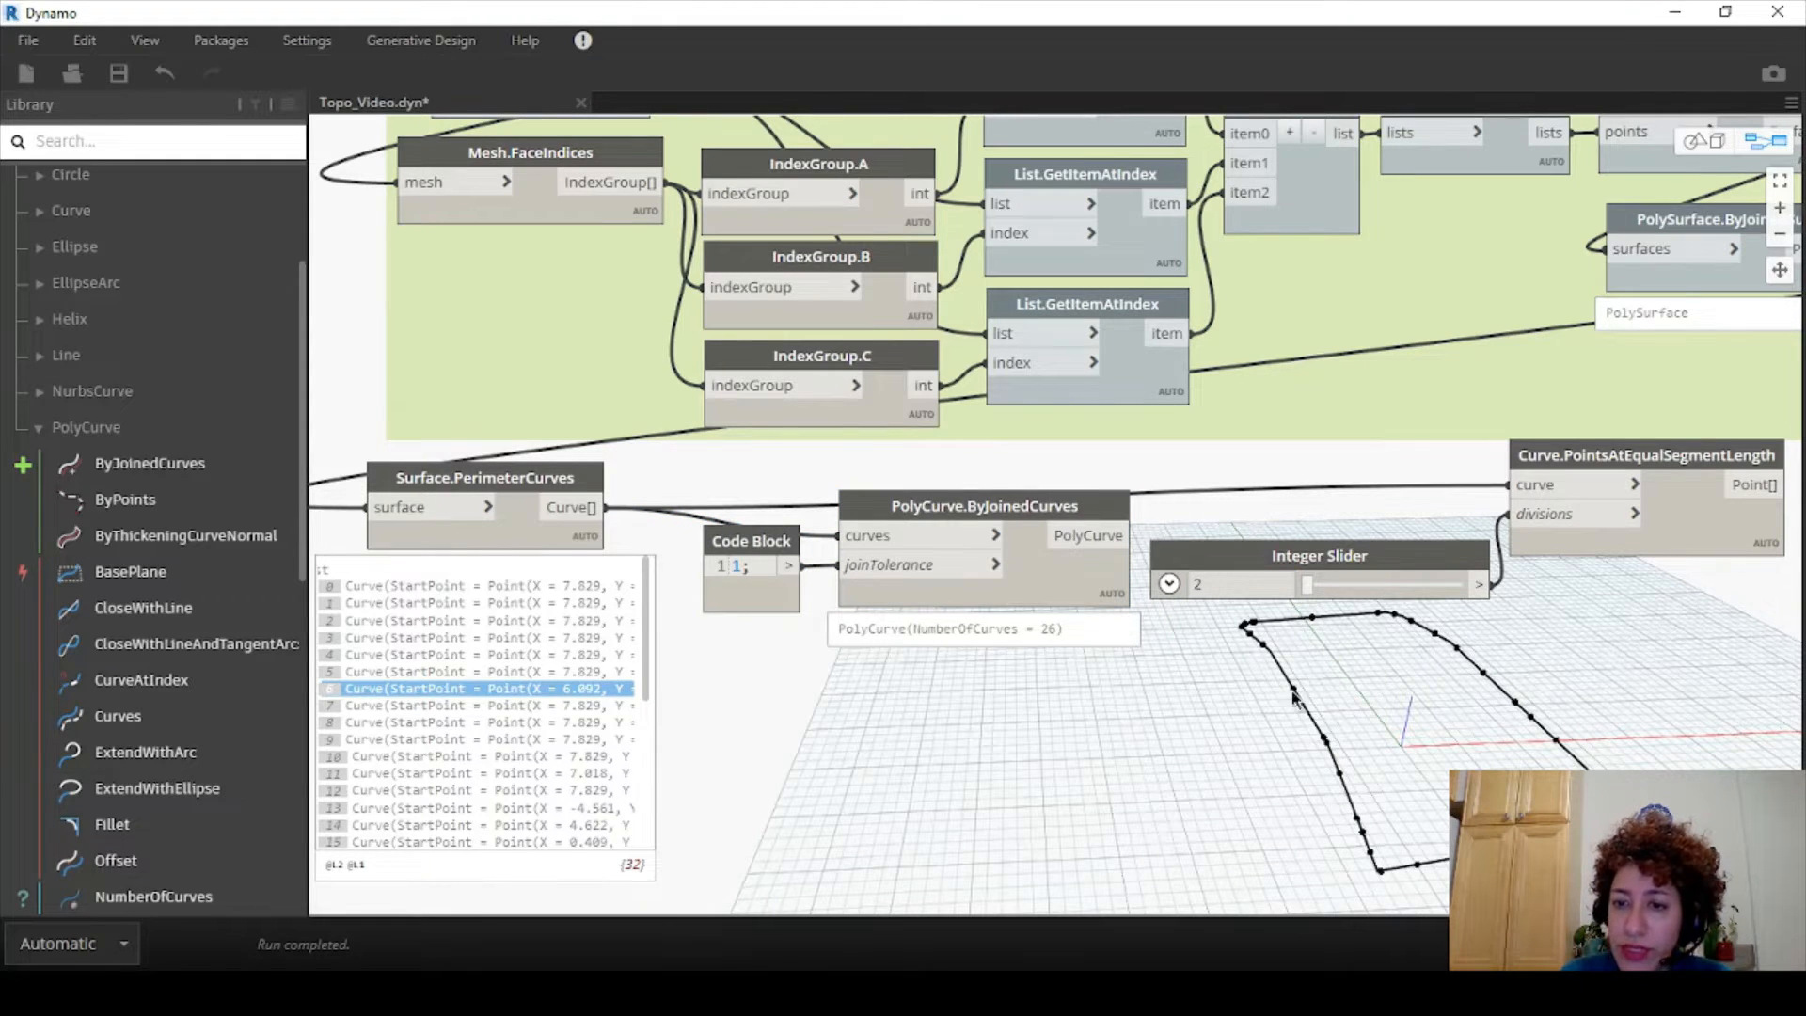
- Reconnect the joined PolyCurve to PointsAtEqualSegmentLength's curve input, with divisions at 17
click(1133, 535)
click(1550, 485)
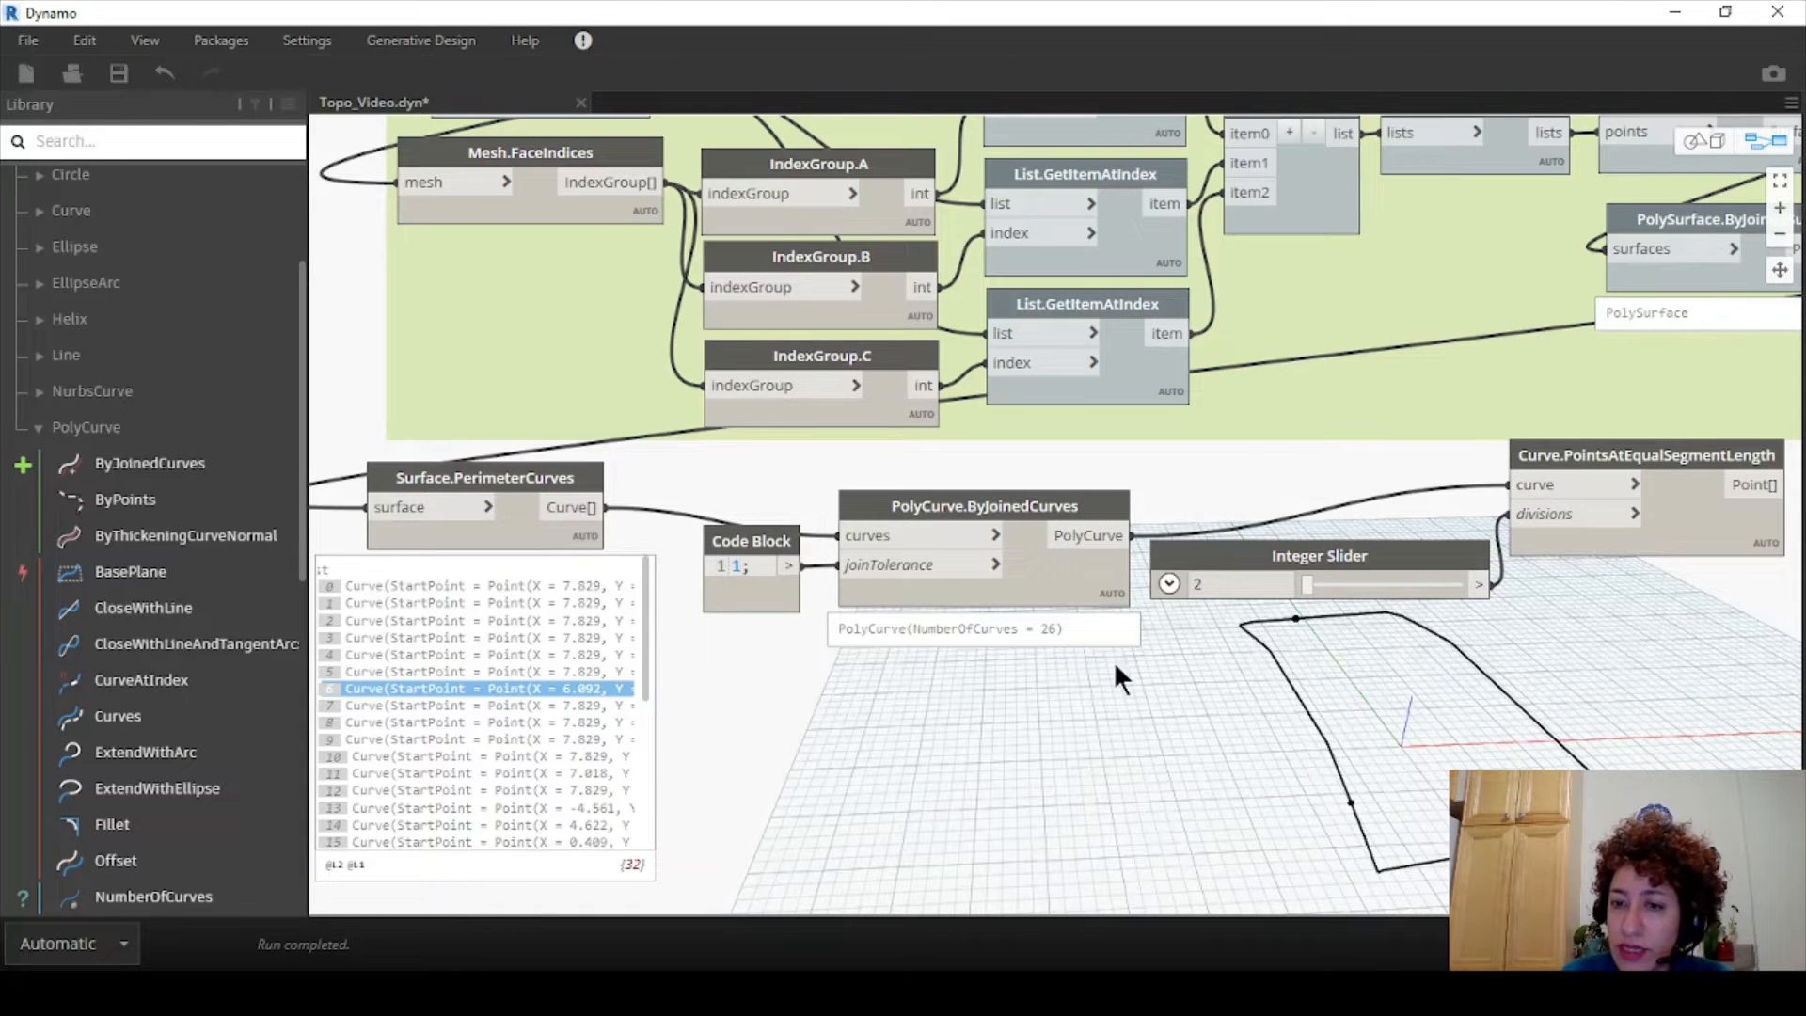
drag(1308, 584, 1360, 585)
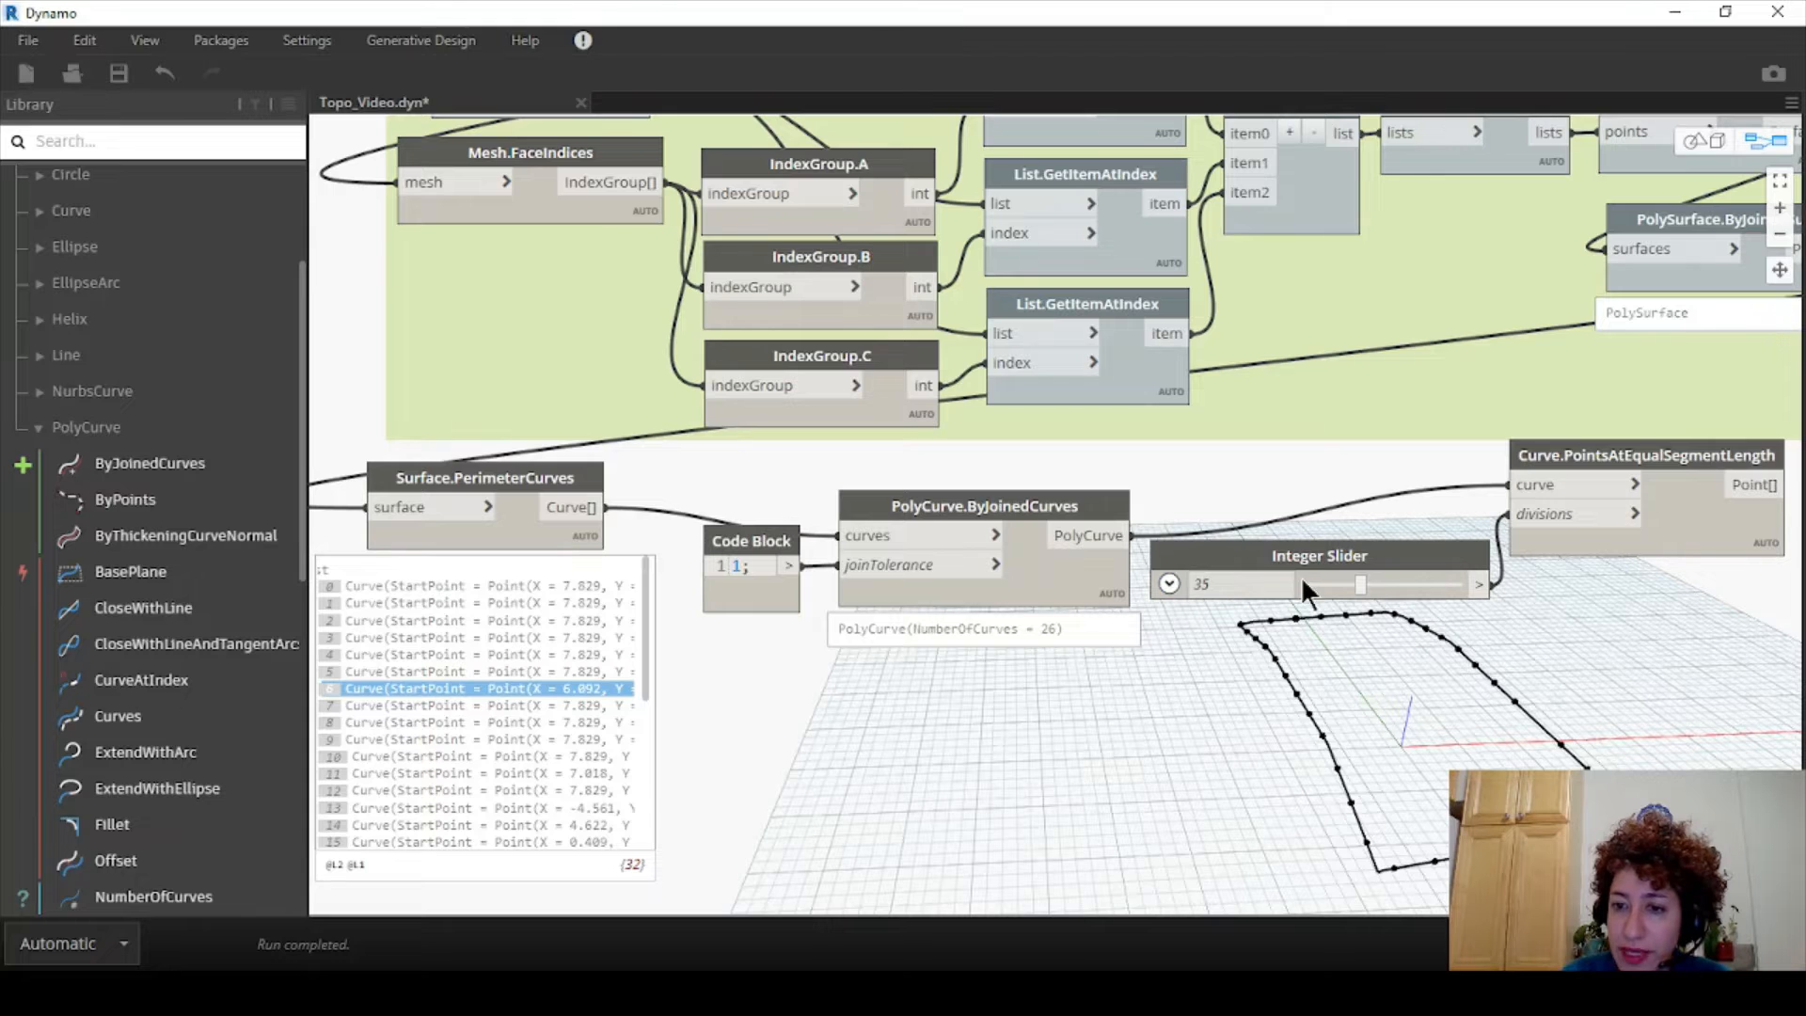
- Change the Code Block join tolerance value from 1 to 0.1
double_click(737, 566)
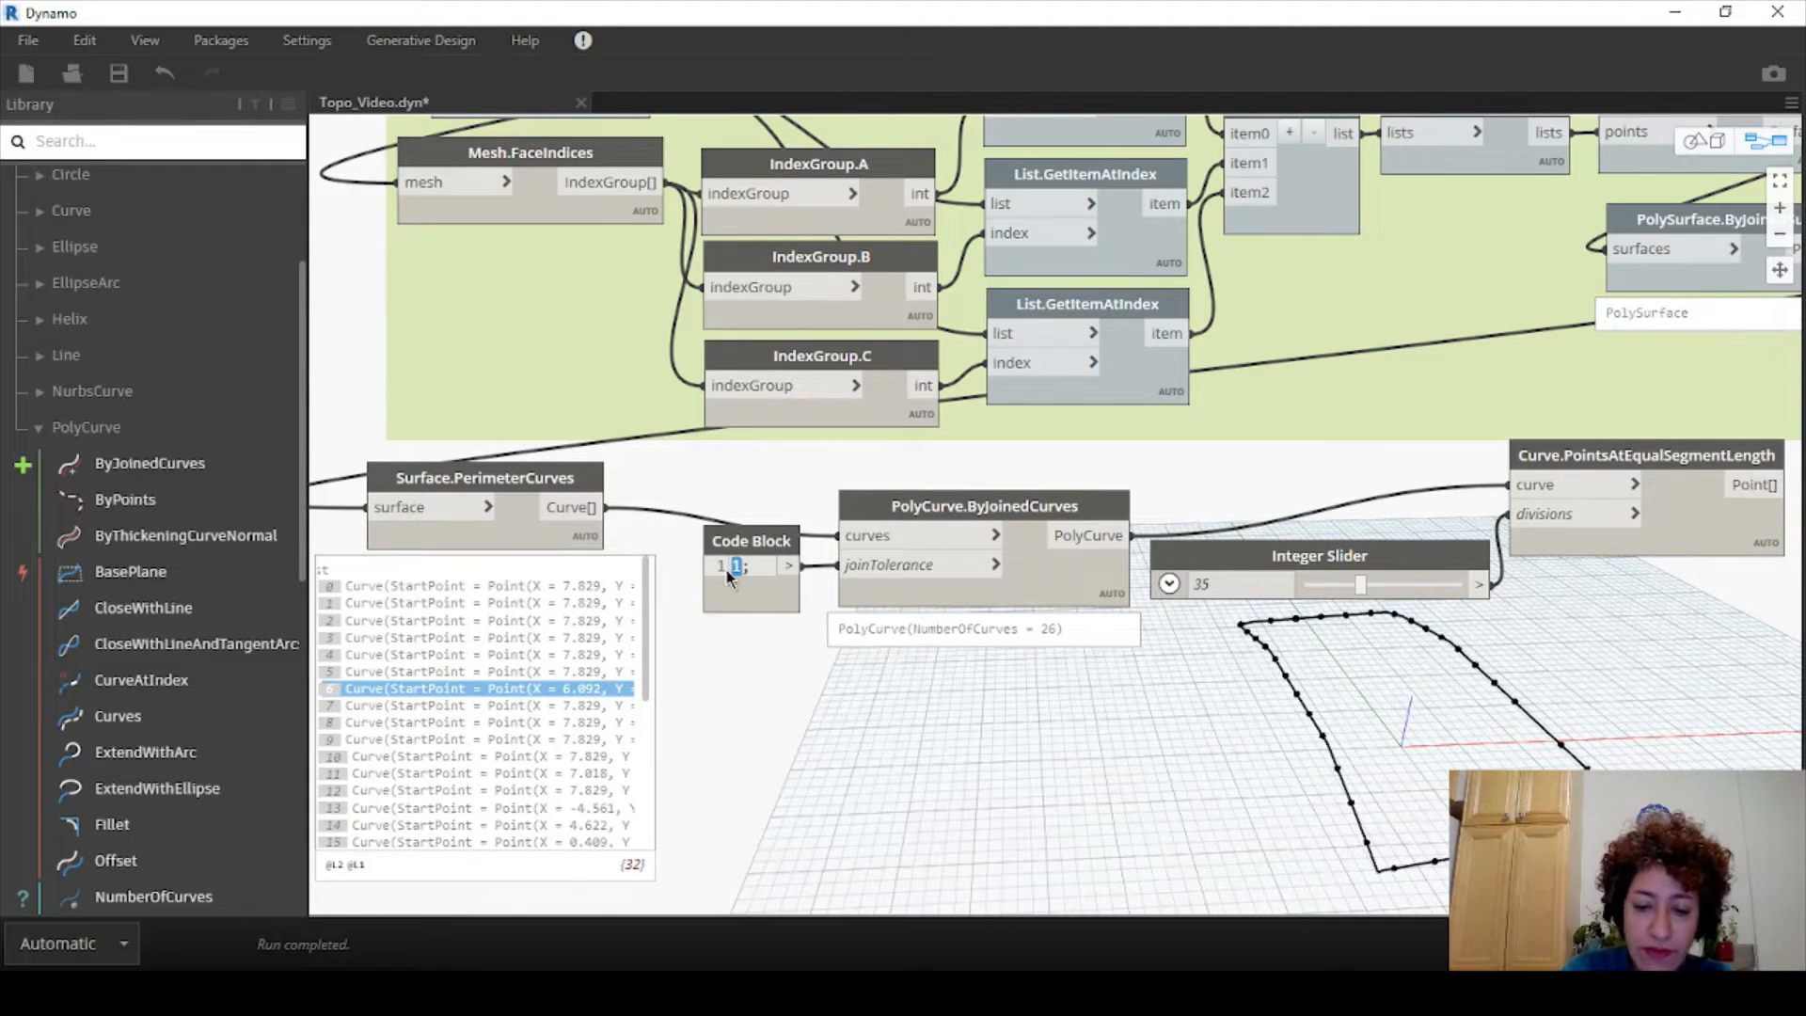
text(0.1)
click(791, 666)
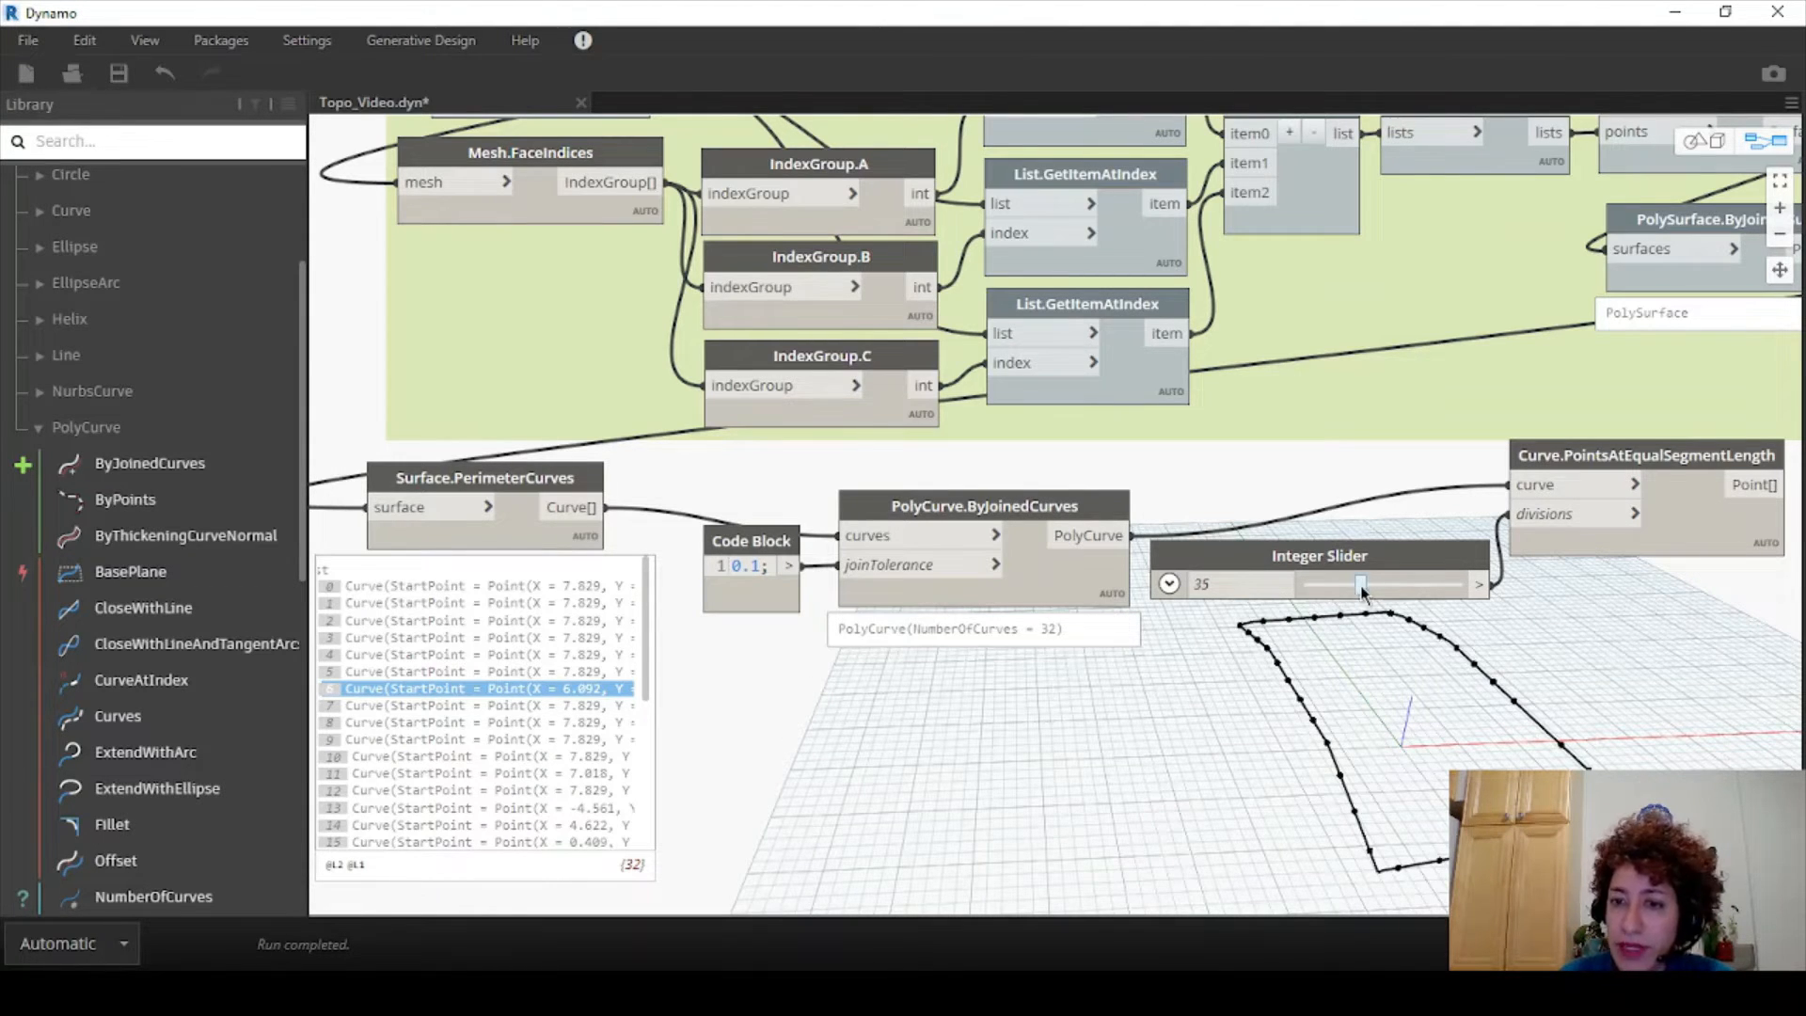
- Set the Integer Slider division count to 61
drag(1362, 588, 1391, 590)
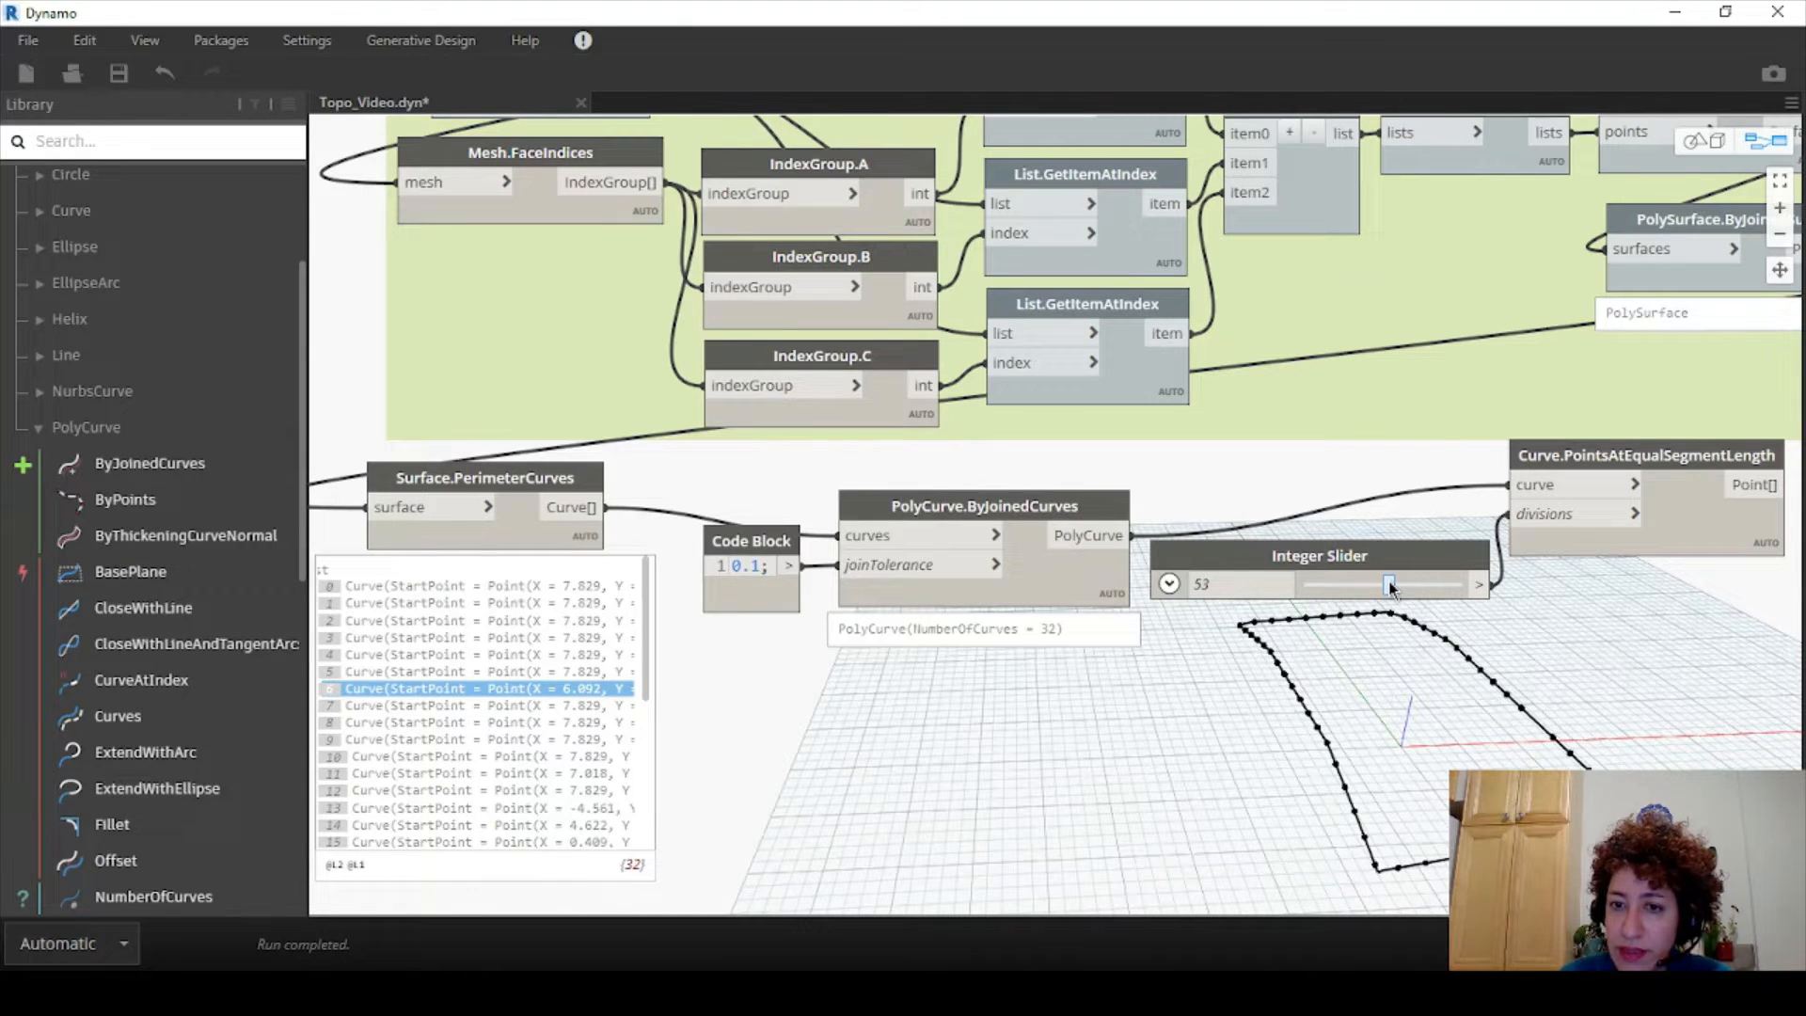
click(1280, 585)
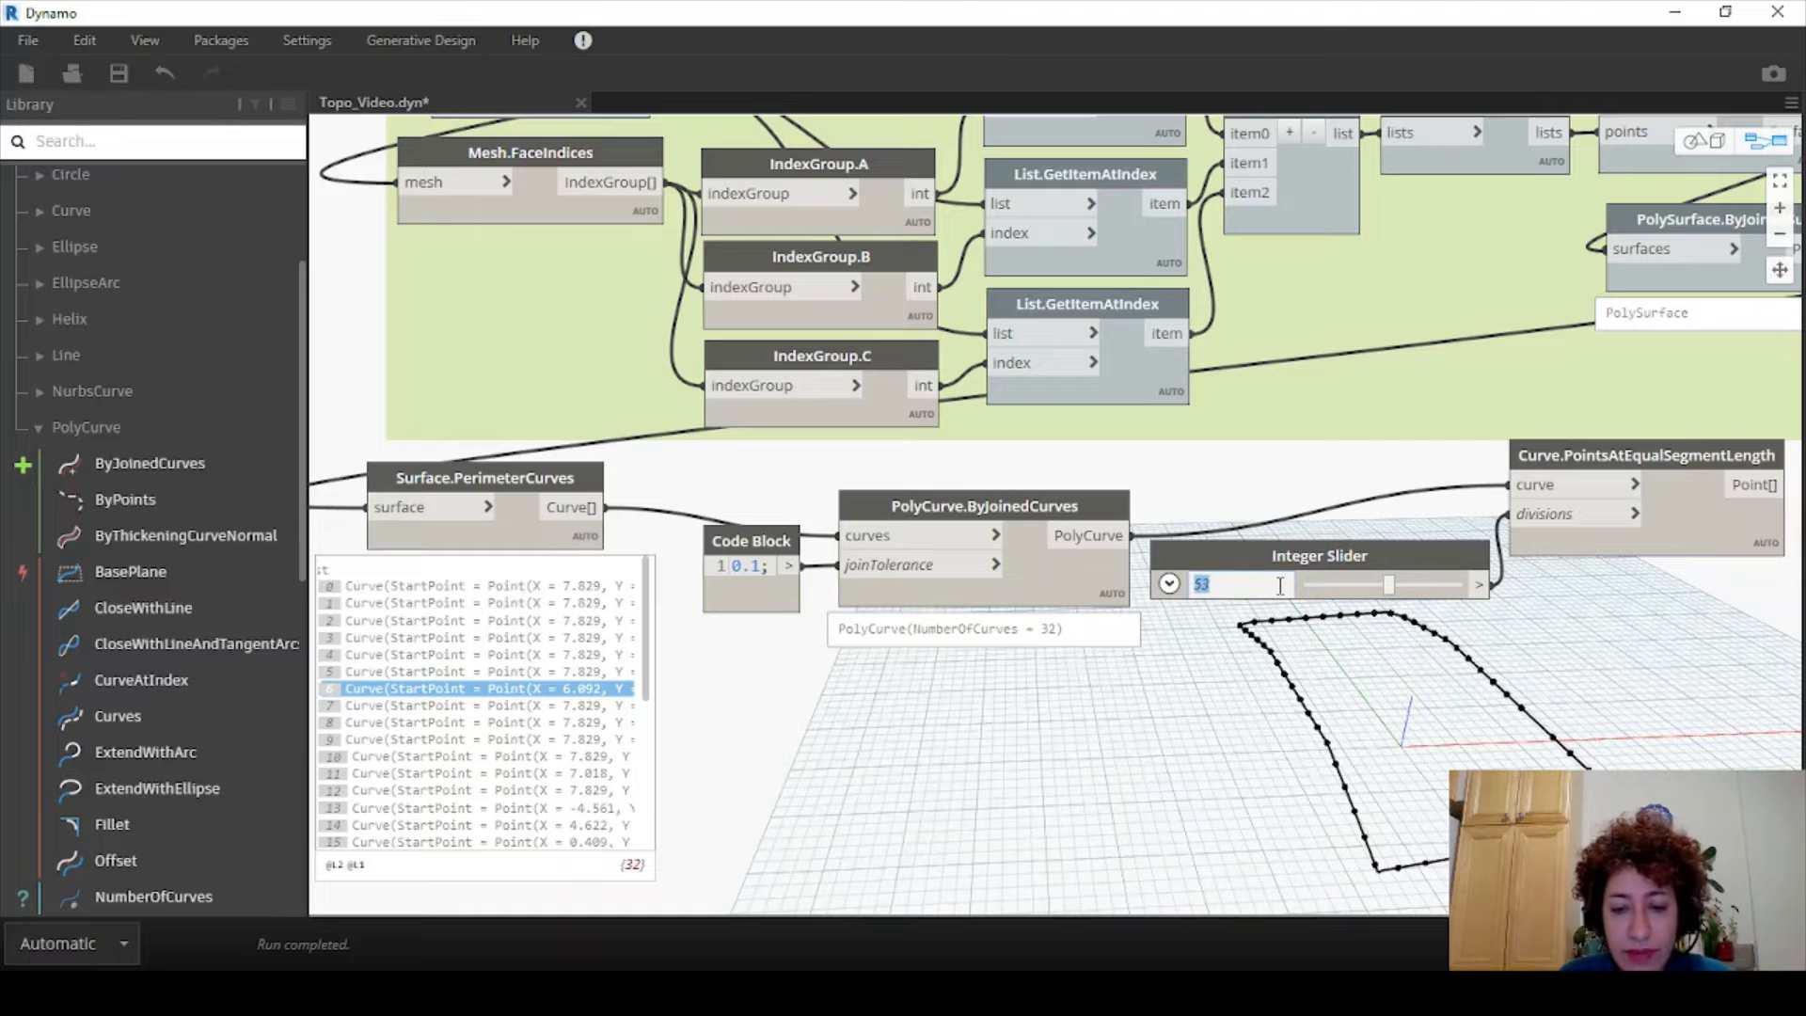
text(60)
key(Return)
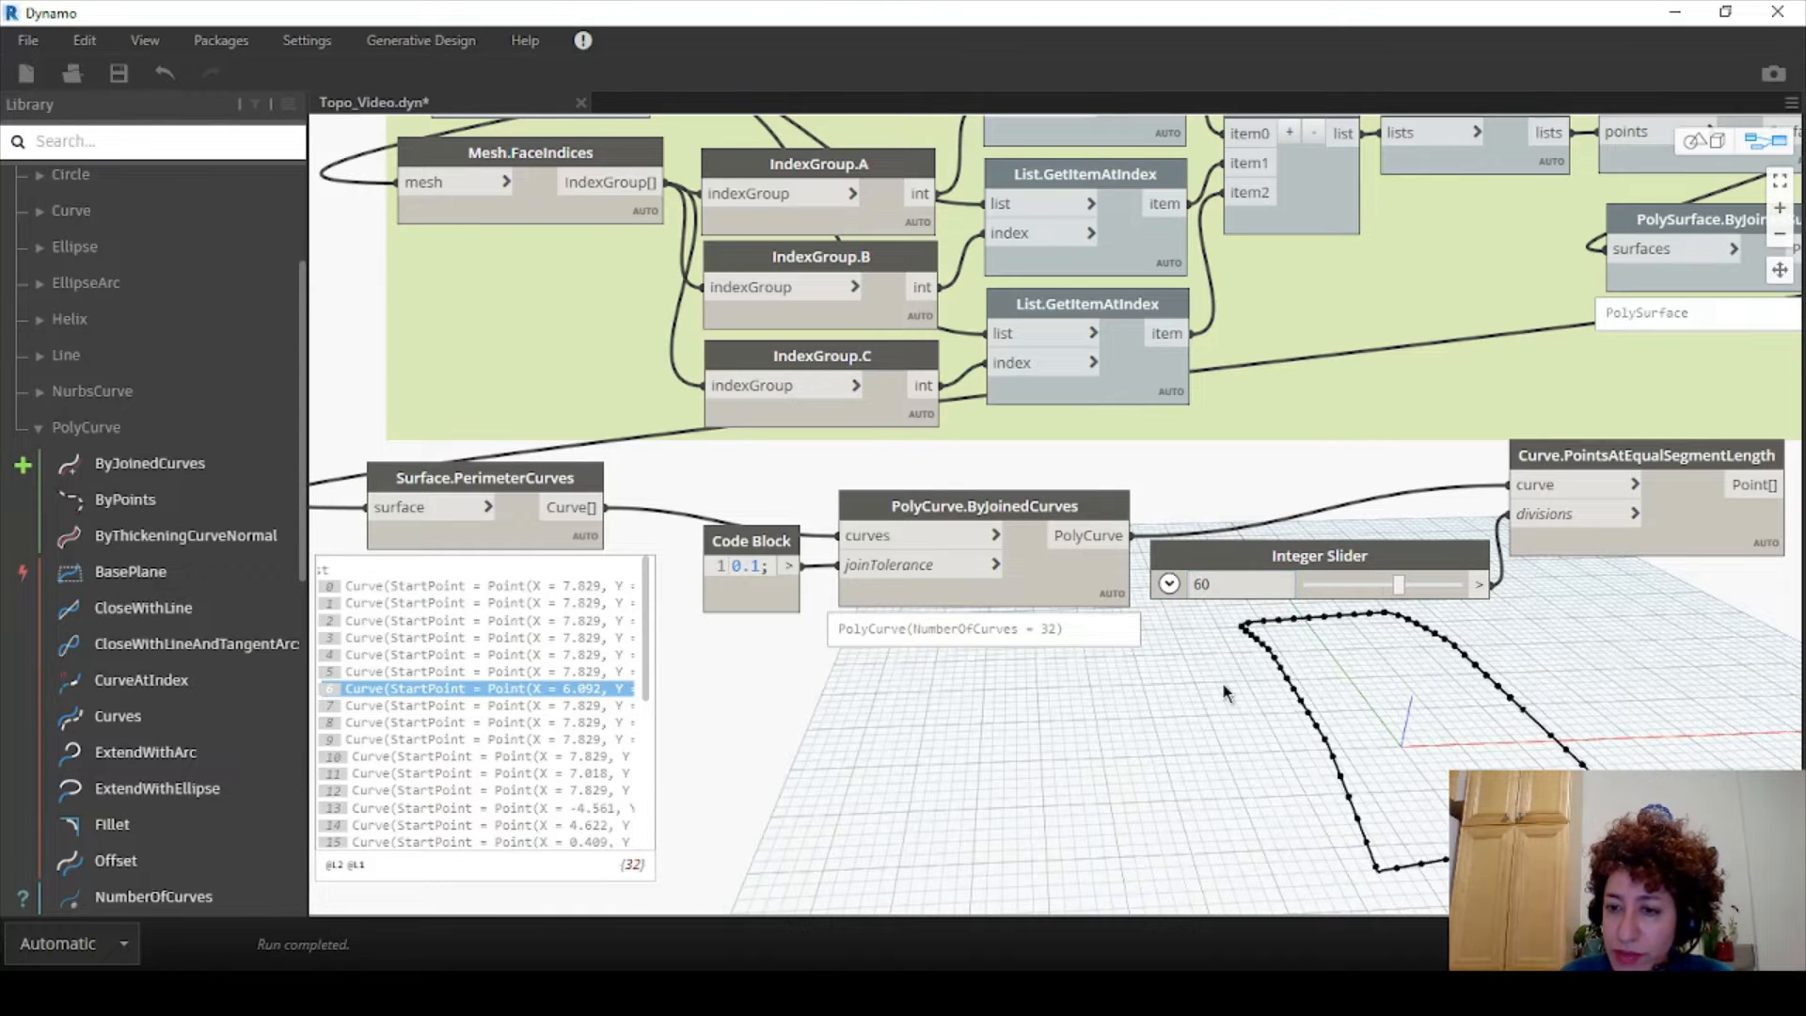
click(1245, 585)
text(62)
key(Return)
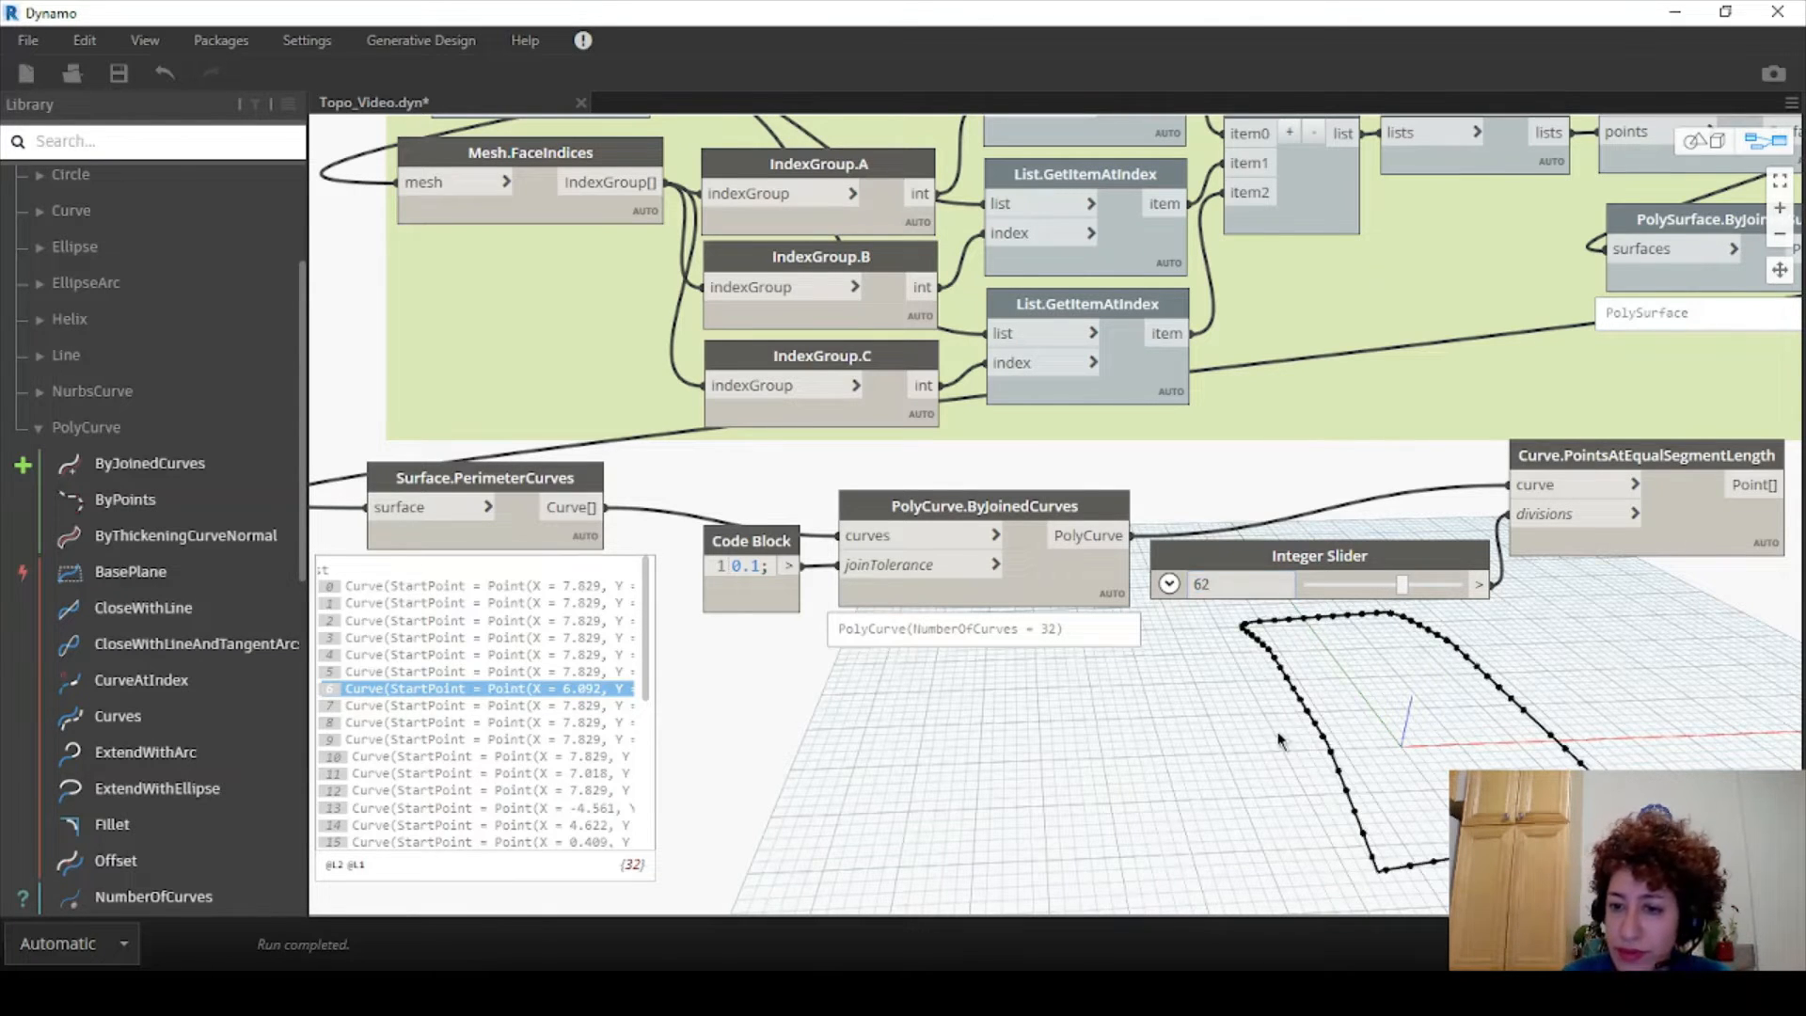
click(1193, 588)
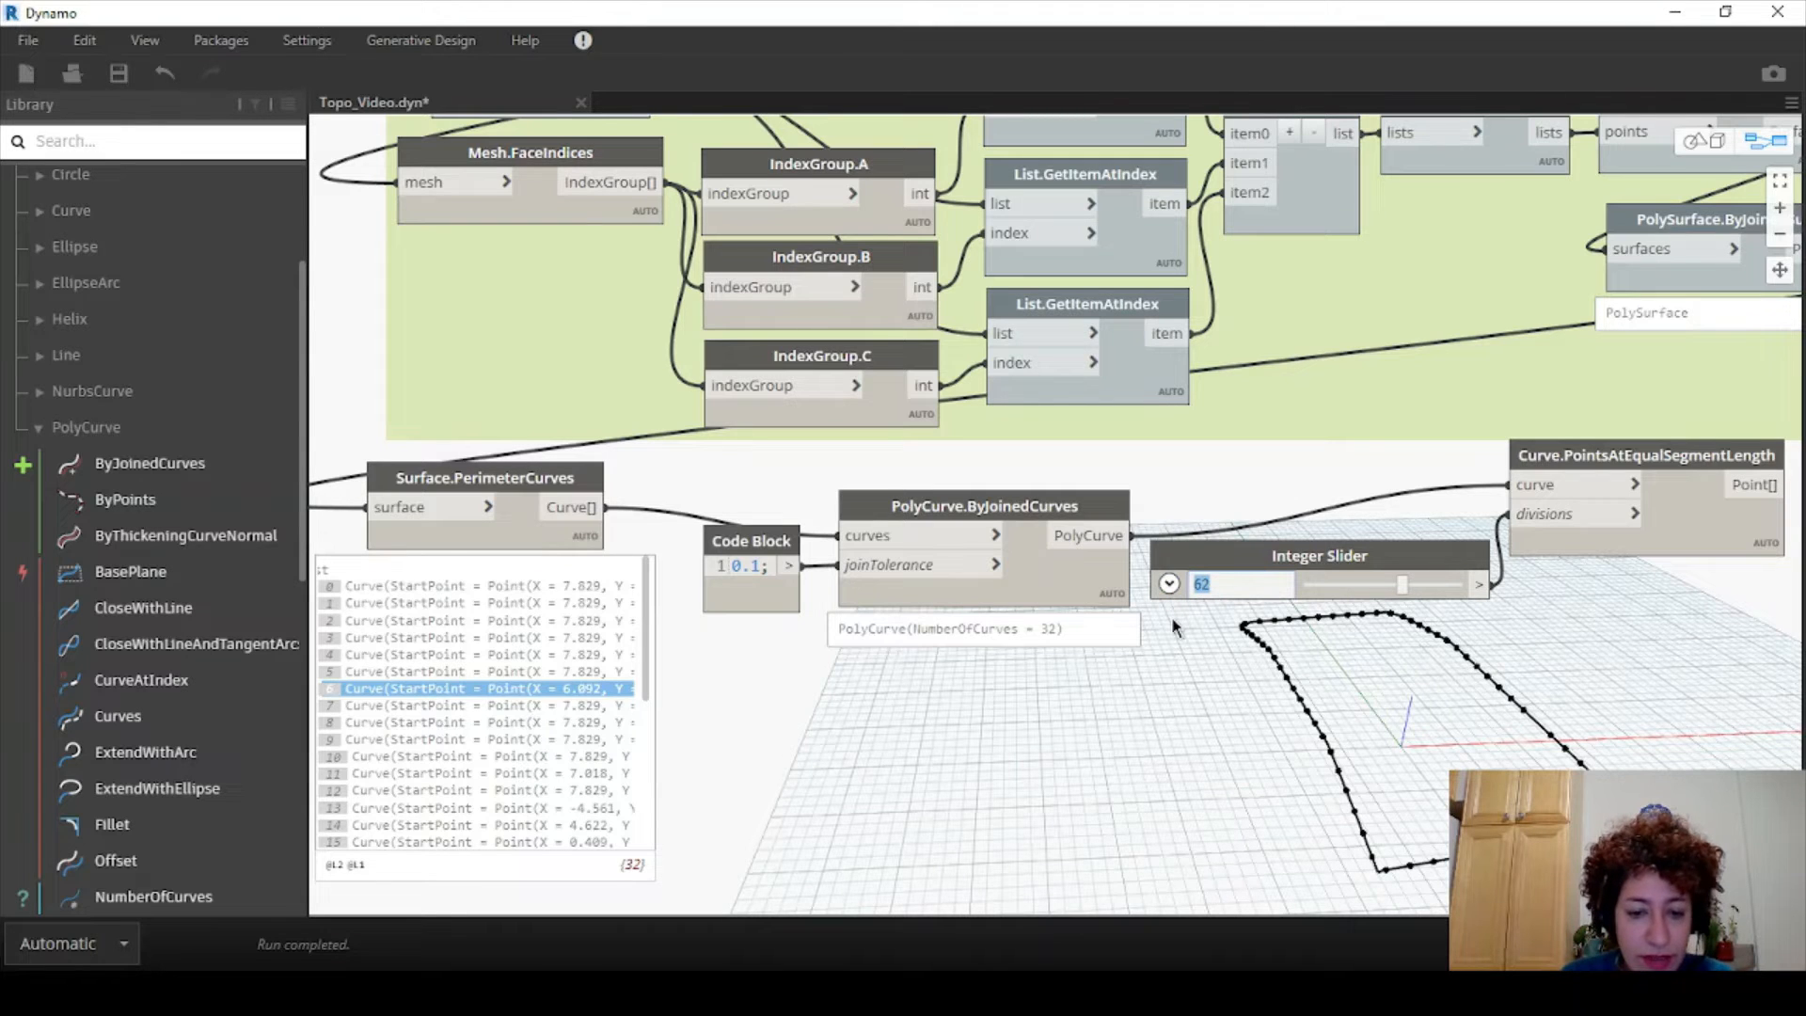
text(61)
key(Return)
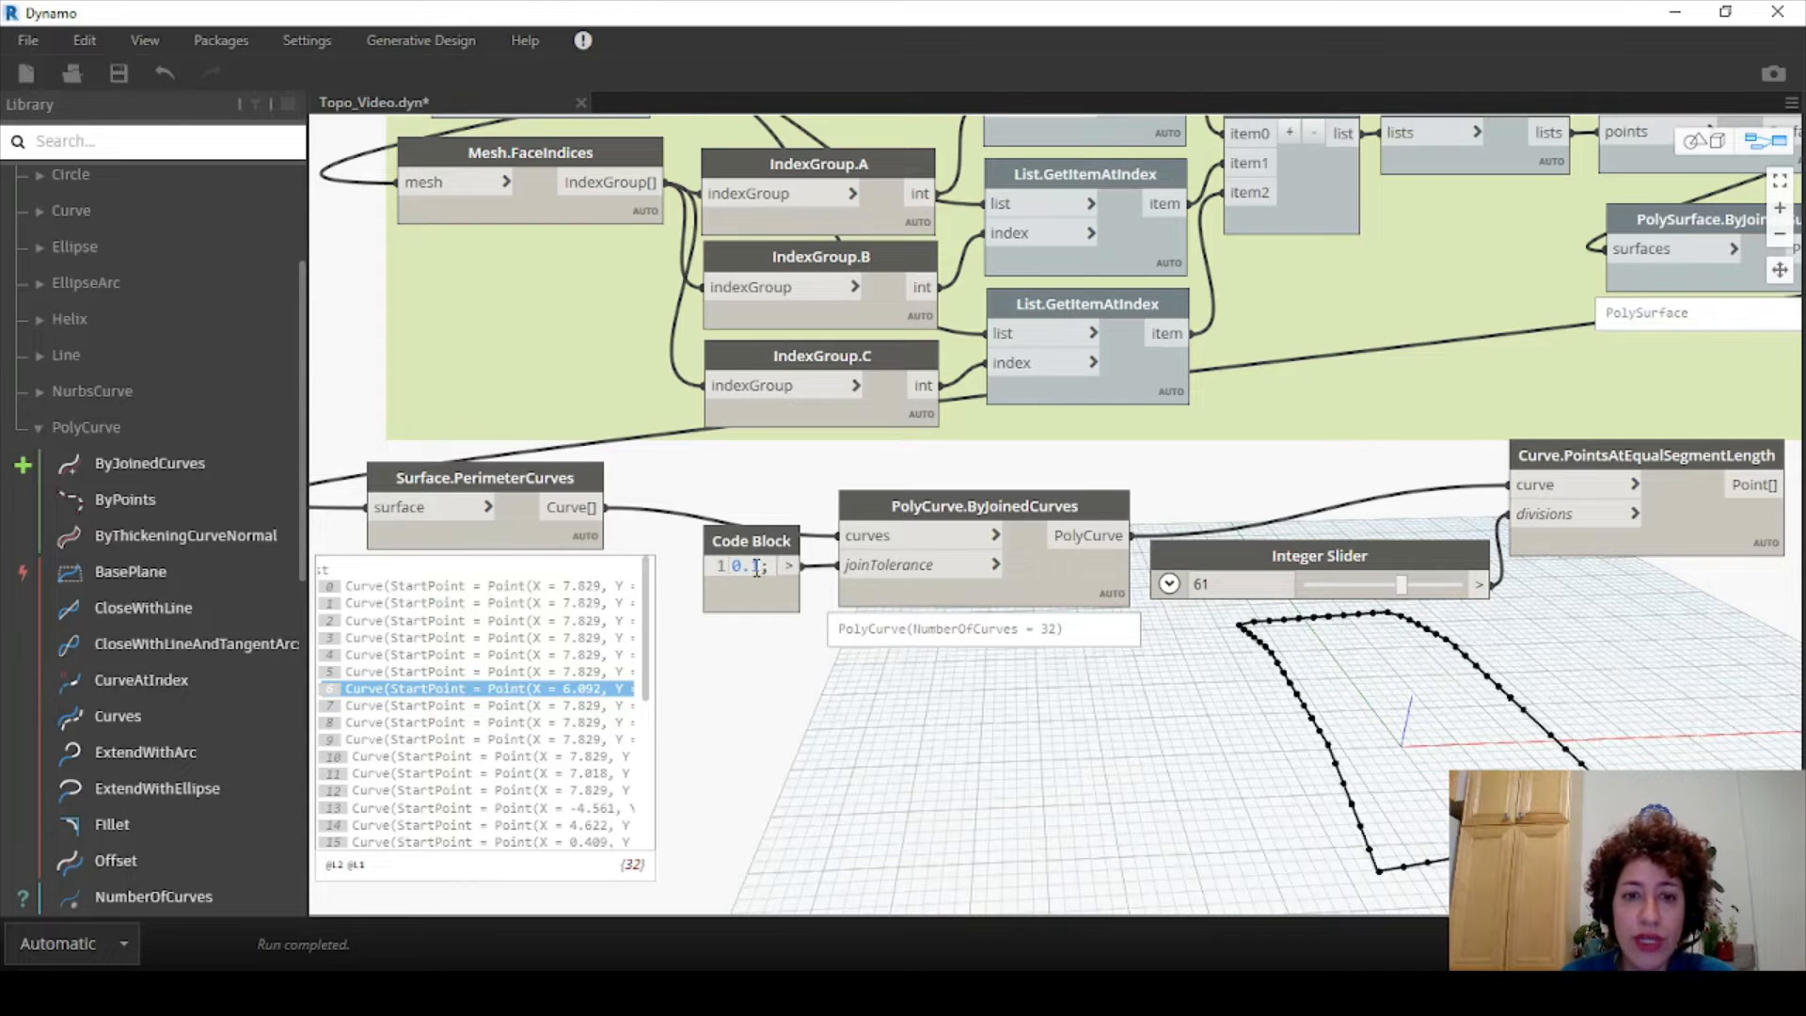
- Tidy the Code Block and PolyCurve.ByJoinedCurves node positions and clear the selection
drag(772, 542, 786, 557)
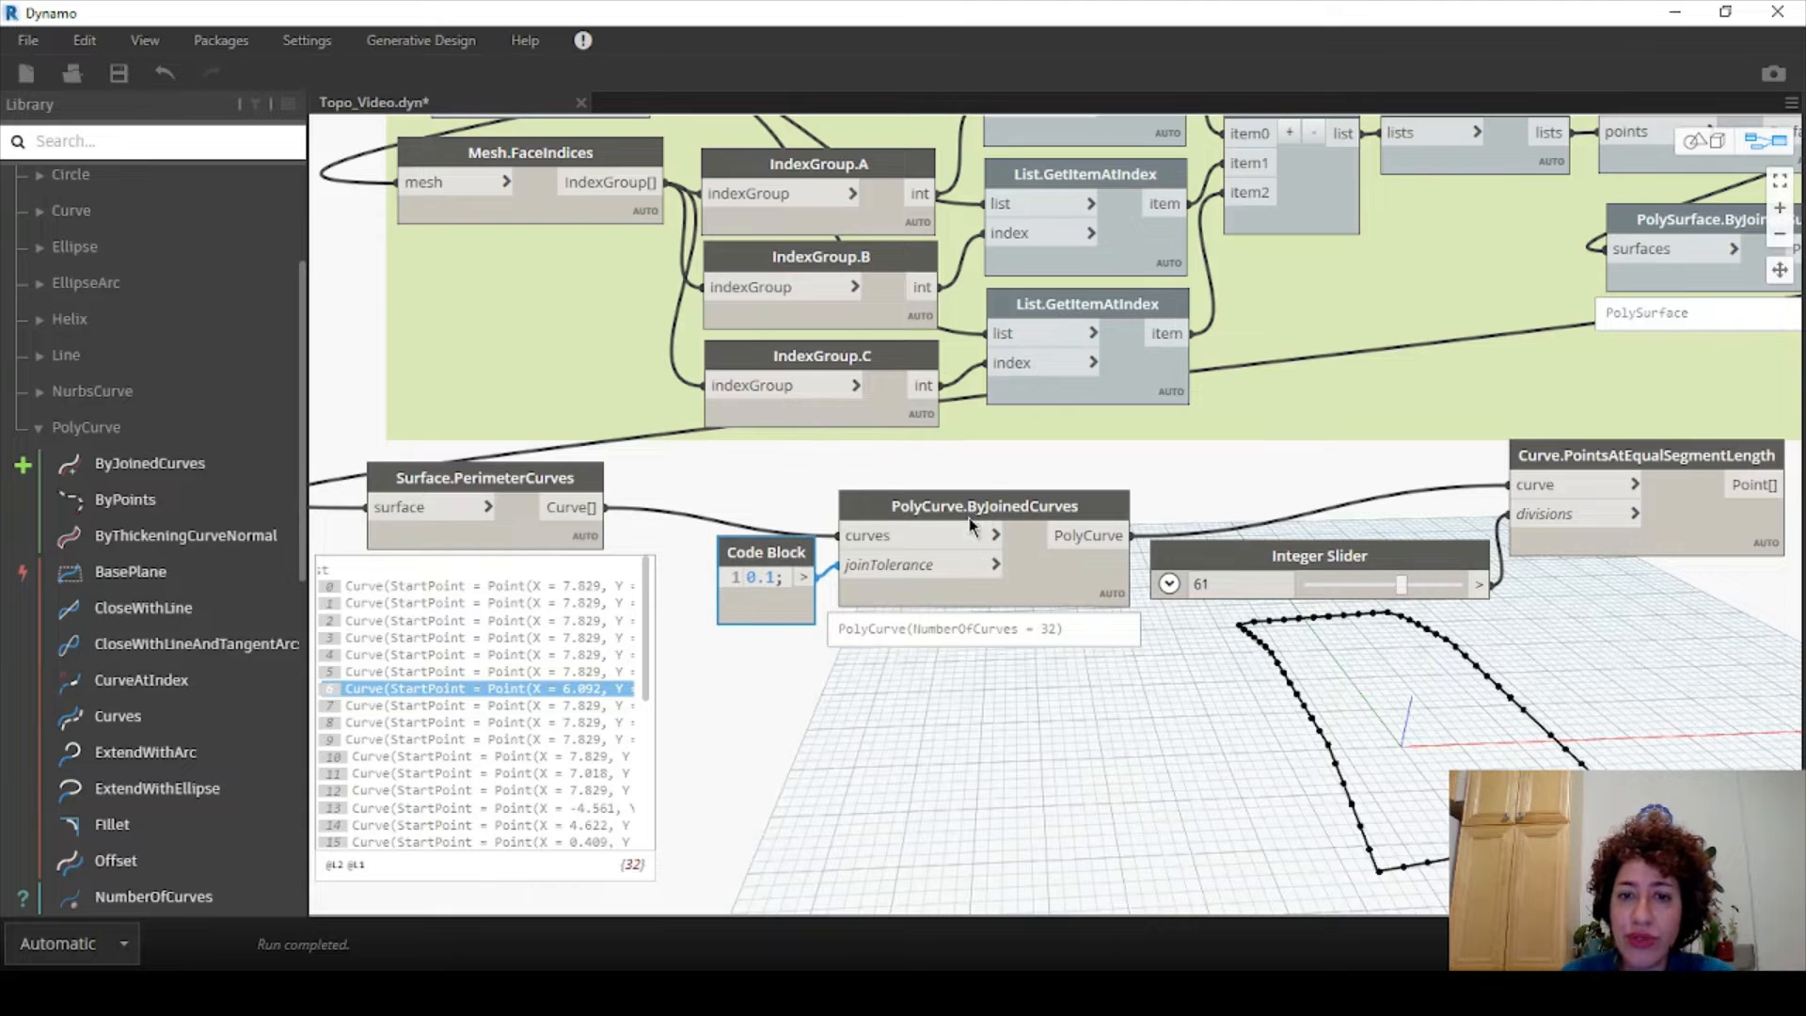
drag(1030, 499, 1023, 492)
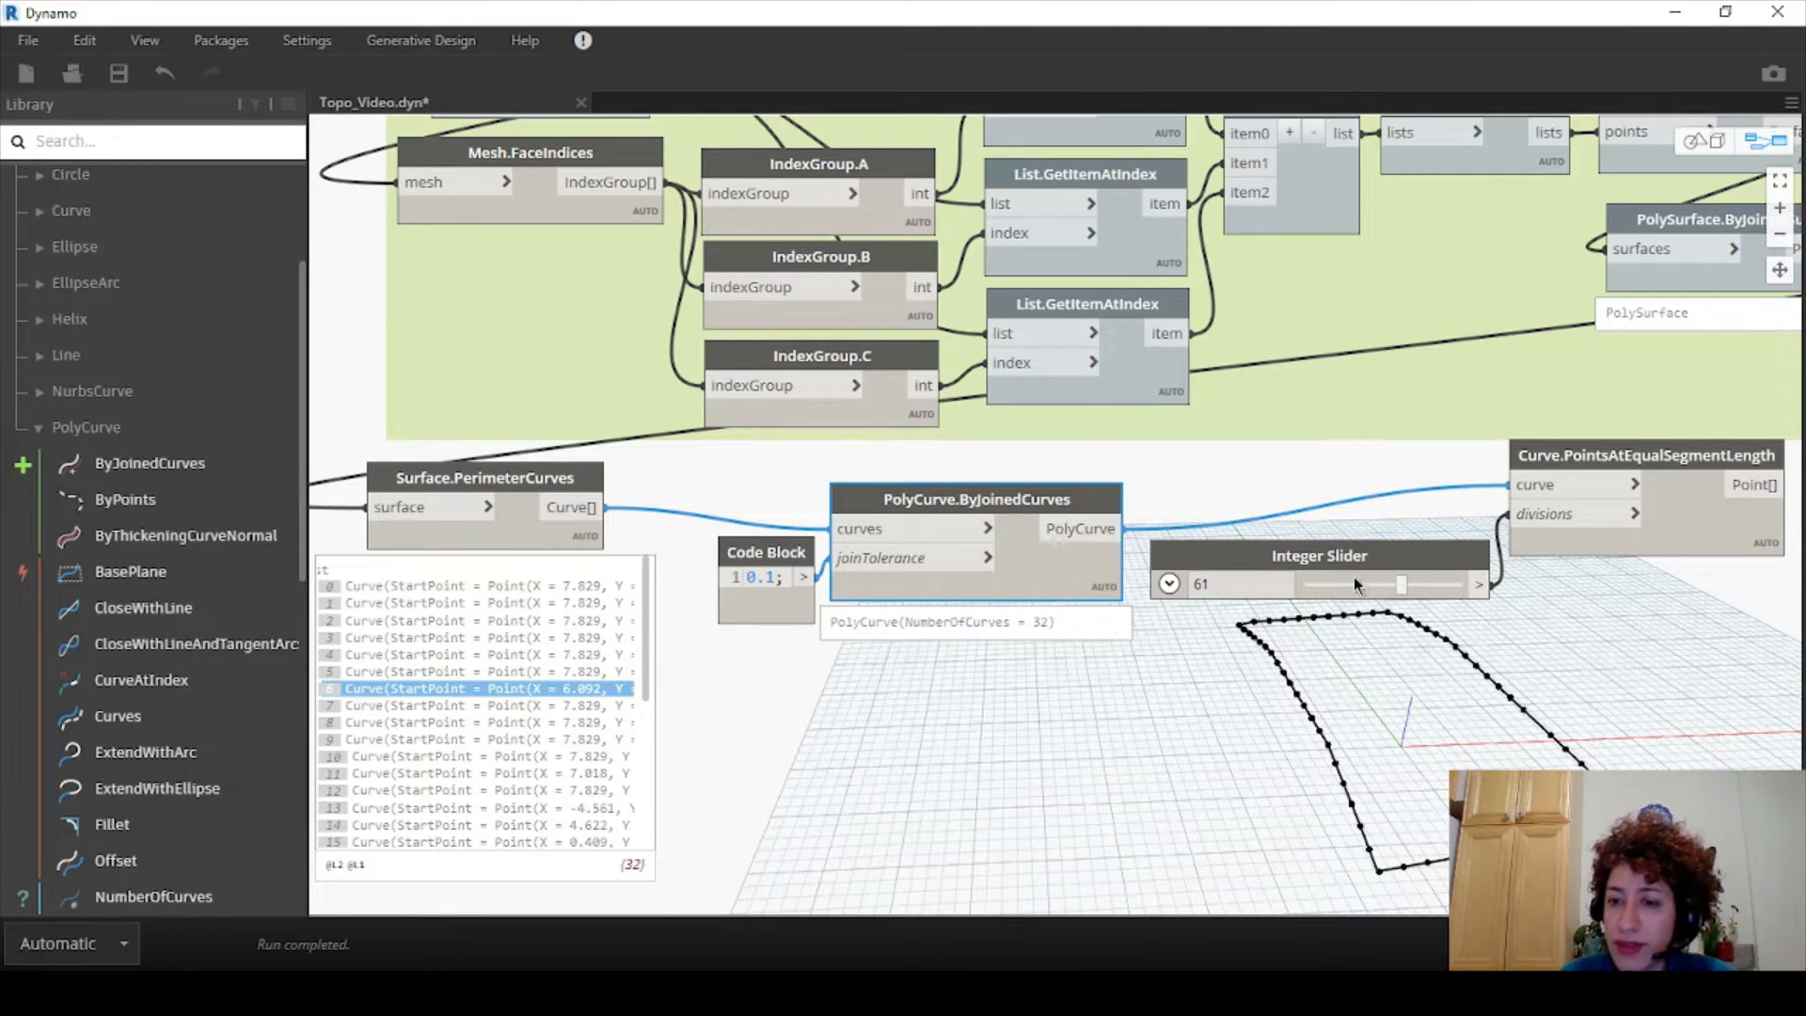
click(863, 800)
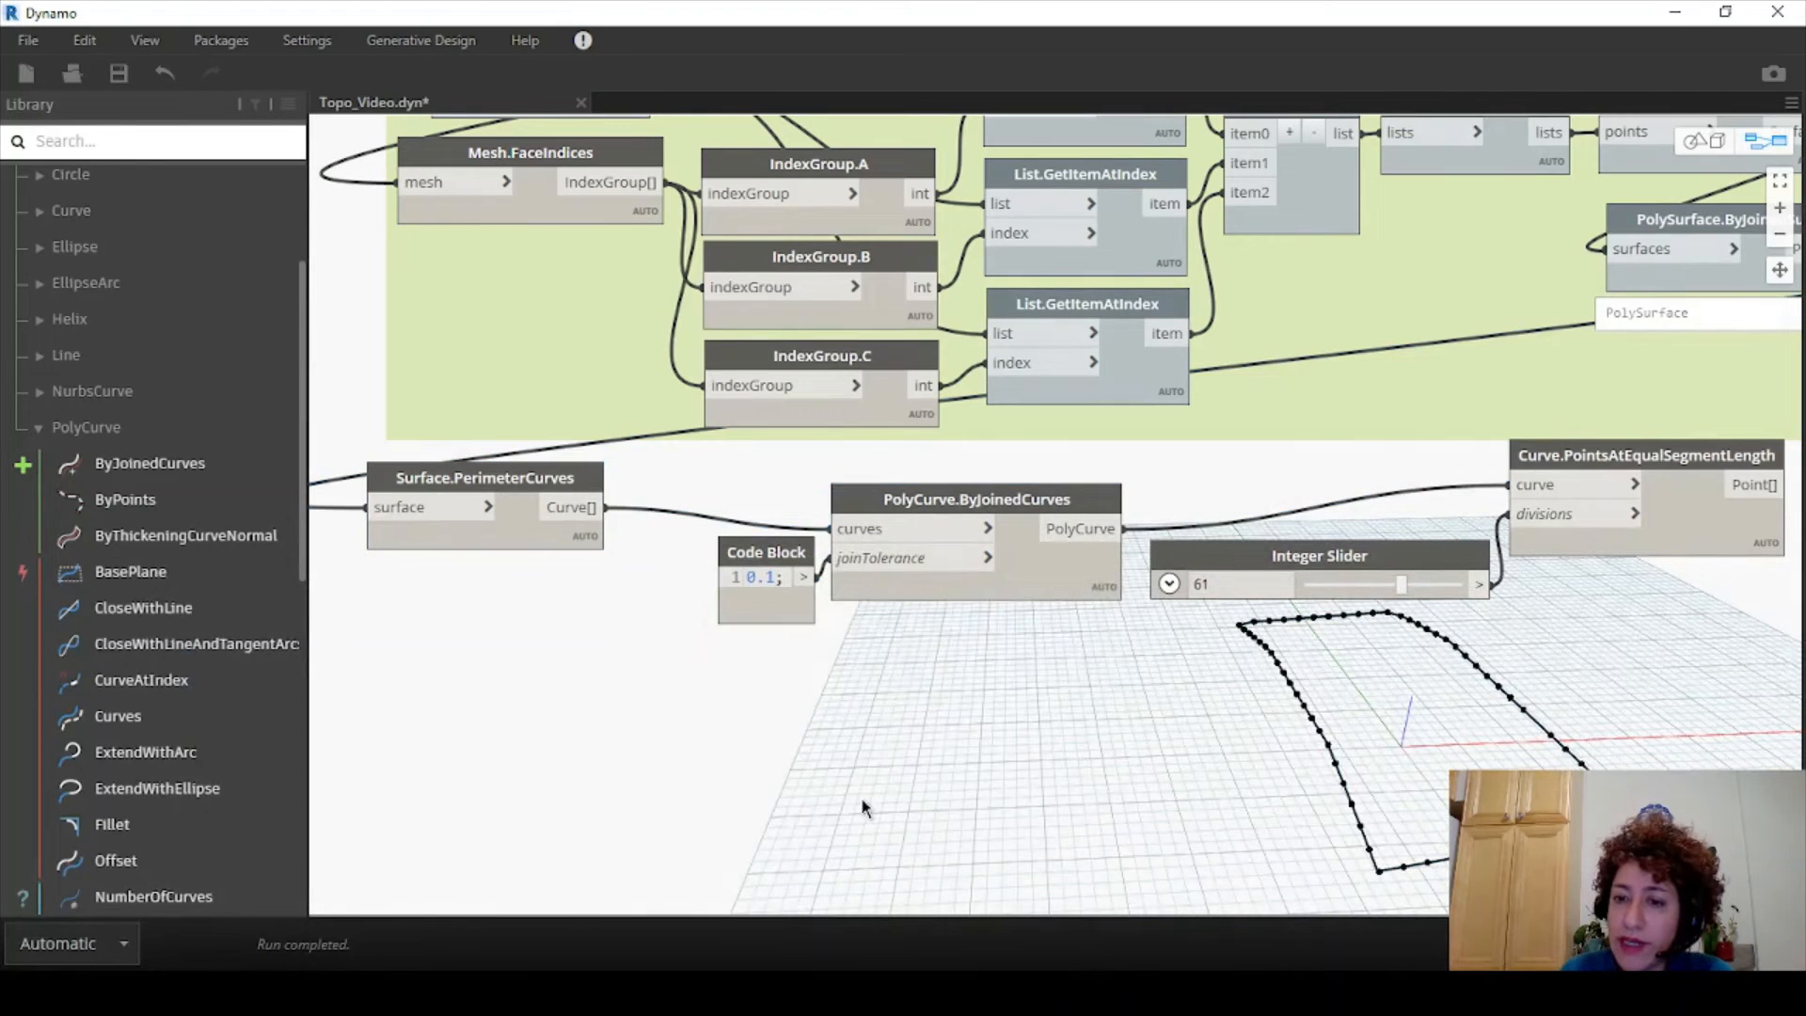
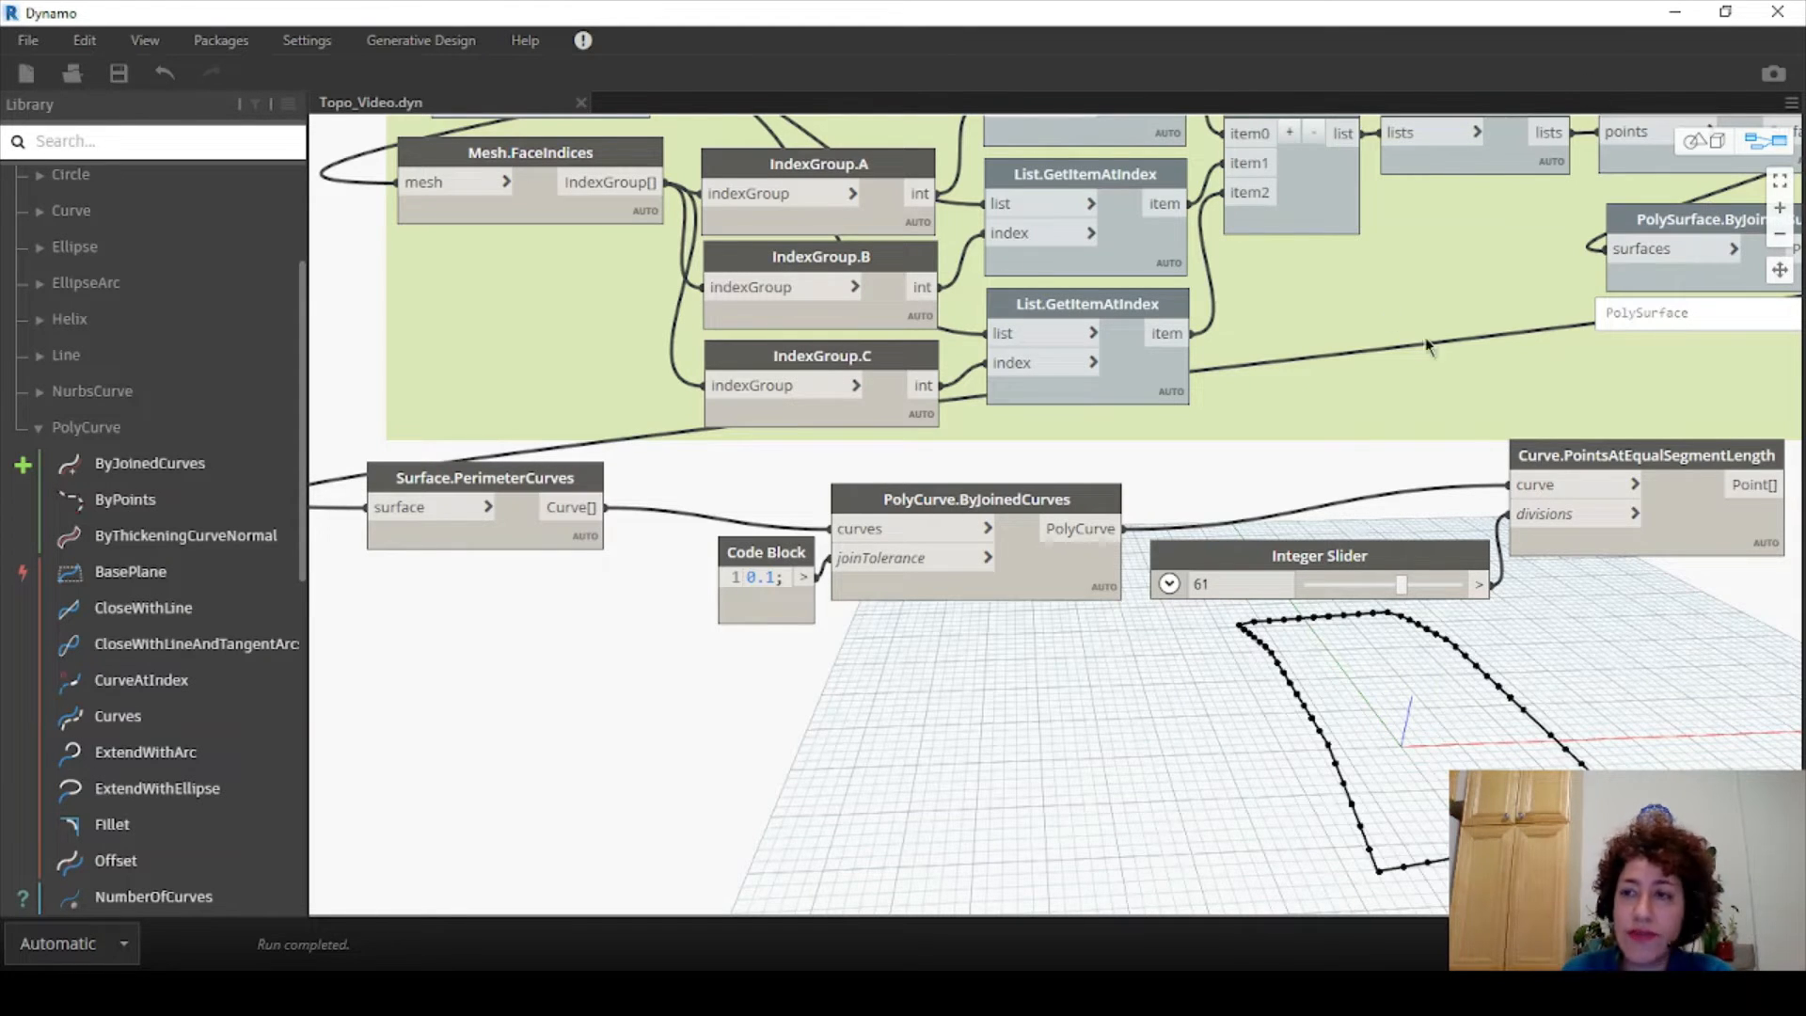
- Close Dynamo with Topo_Video.dyn saved and go back to Revit's 3D topography view
click(1777, 12)
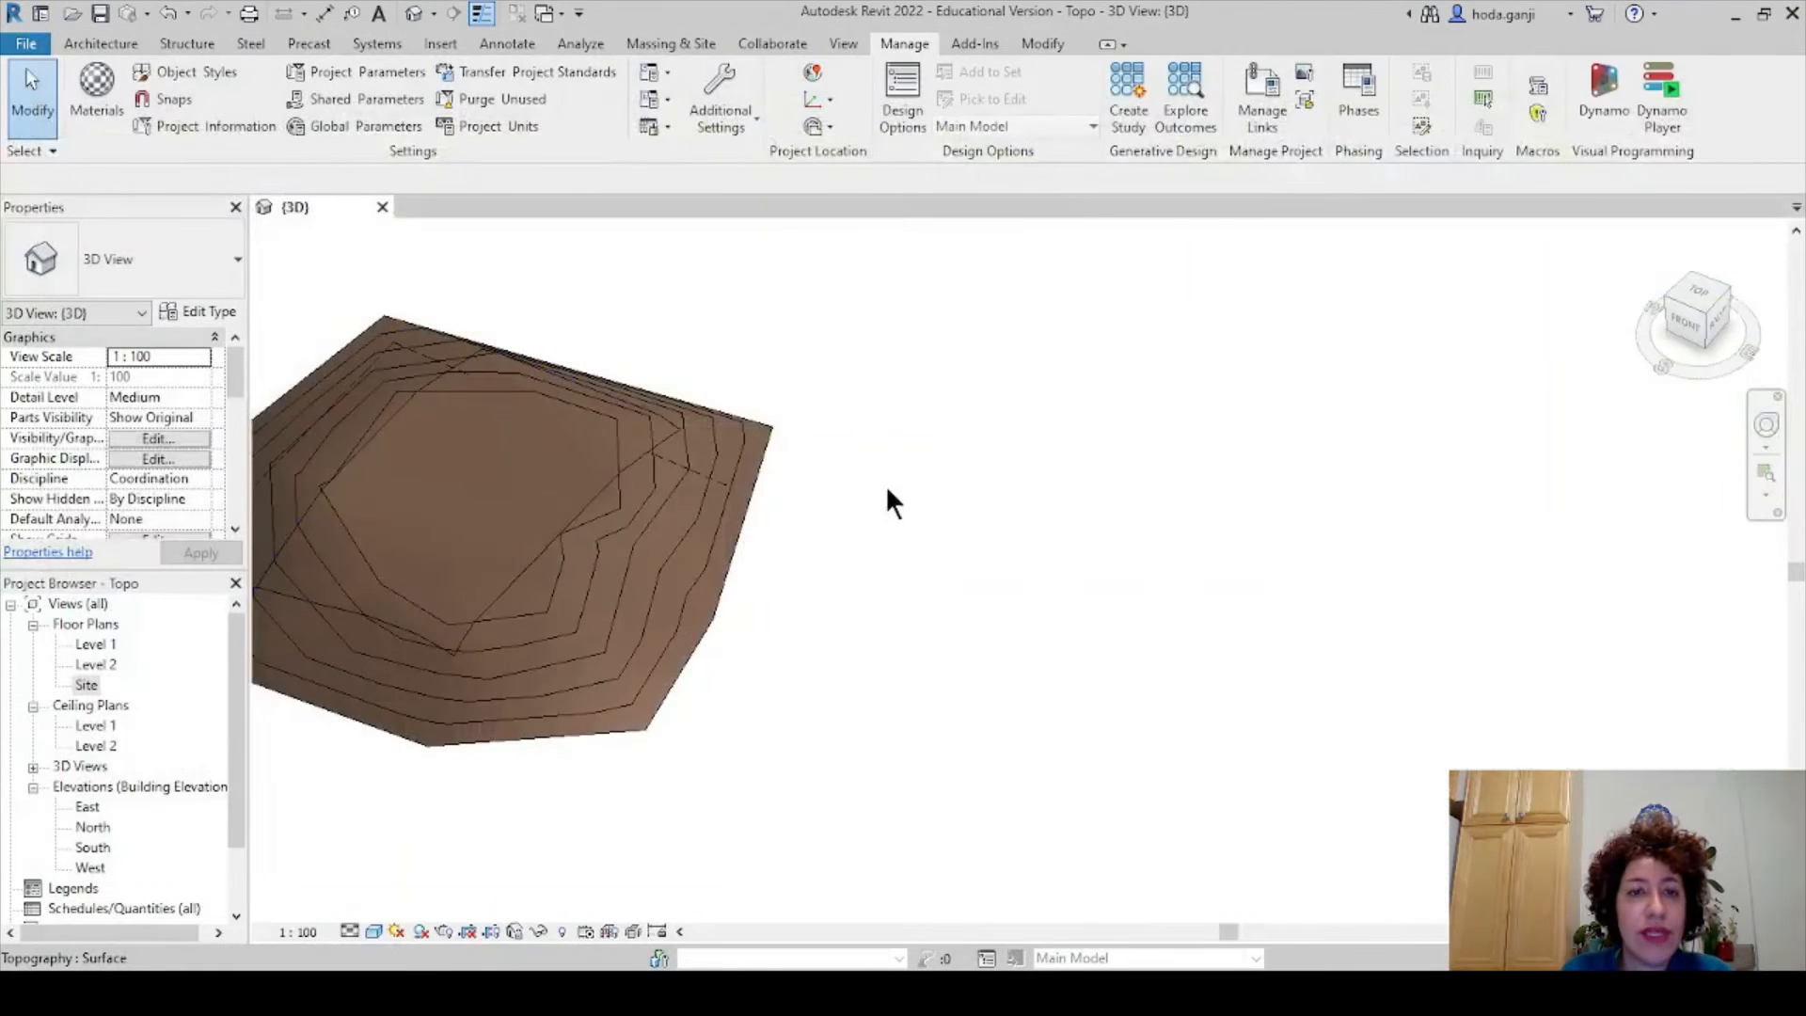
- Create a new family from the English Metric Generic Model Adaptive.rft template
click(41, 14)
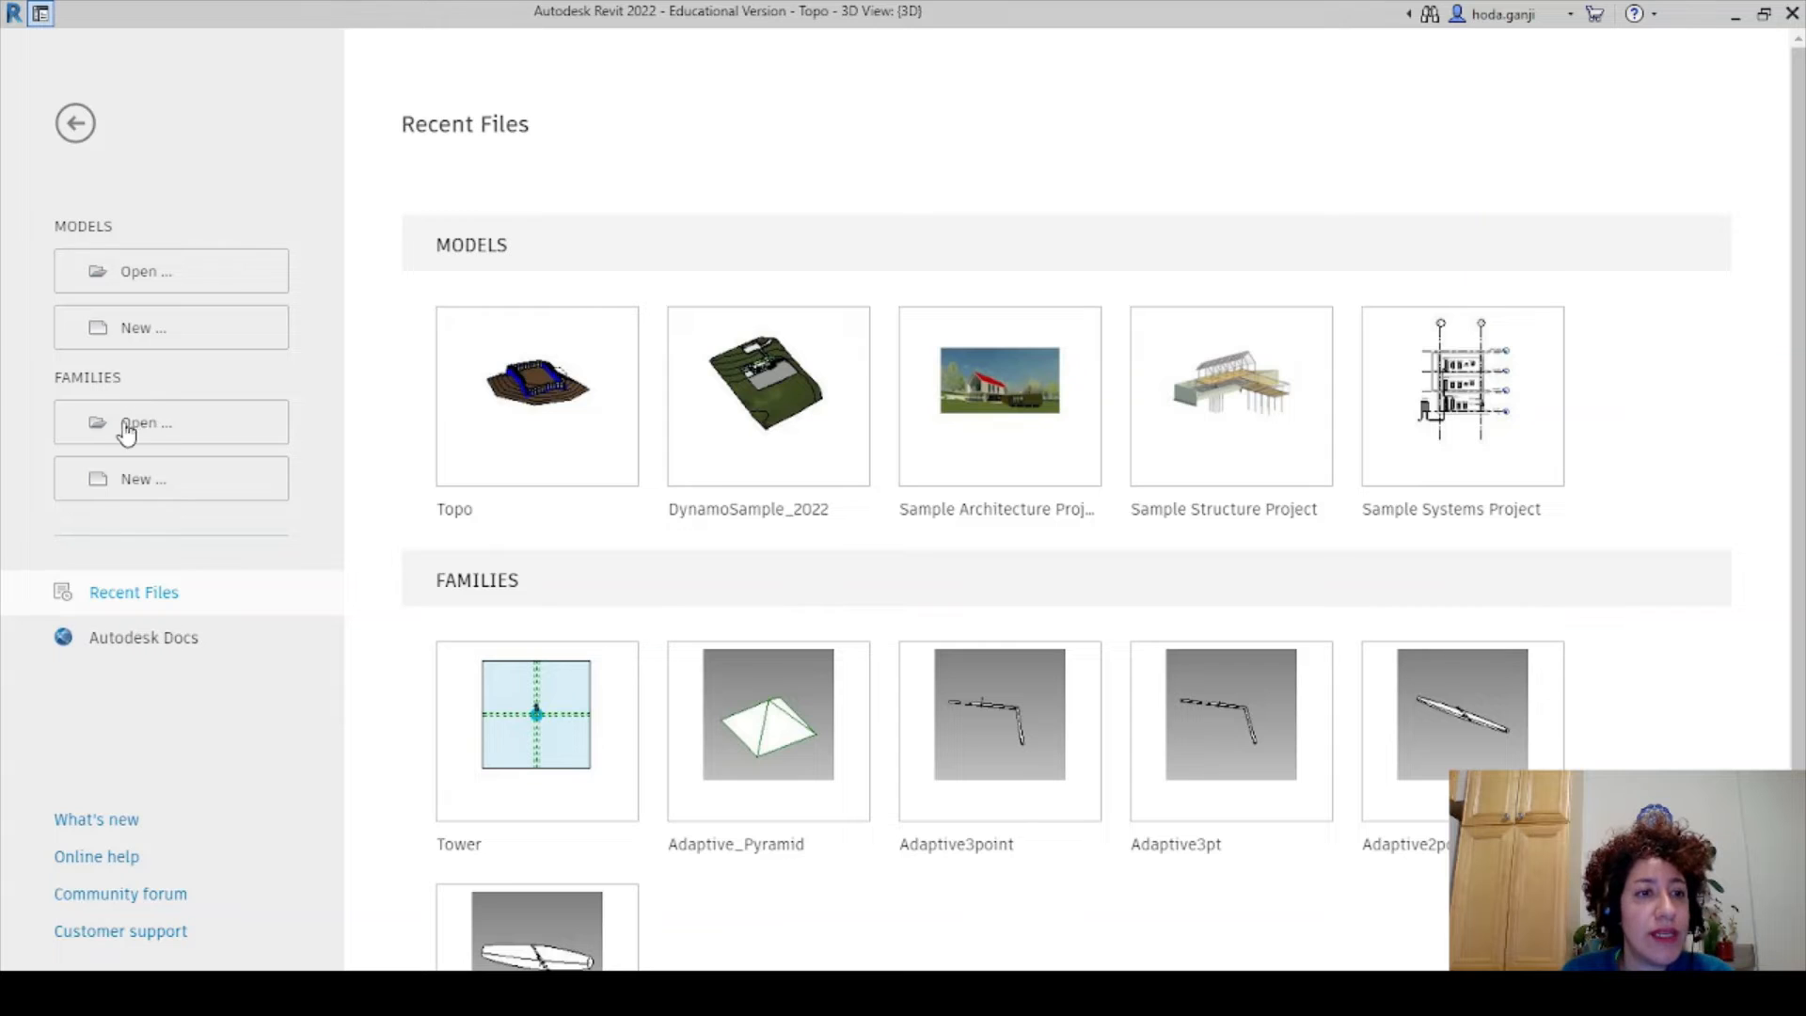
click(144, 484)
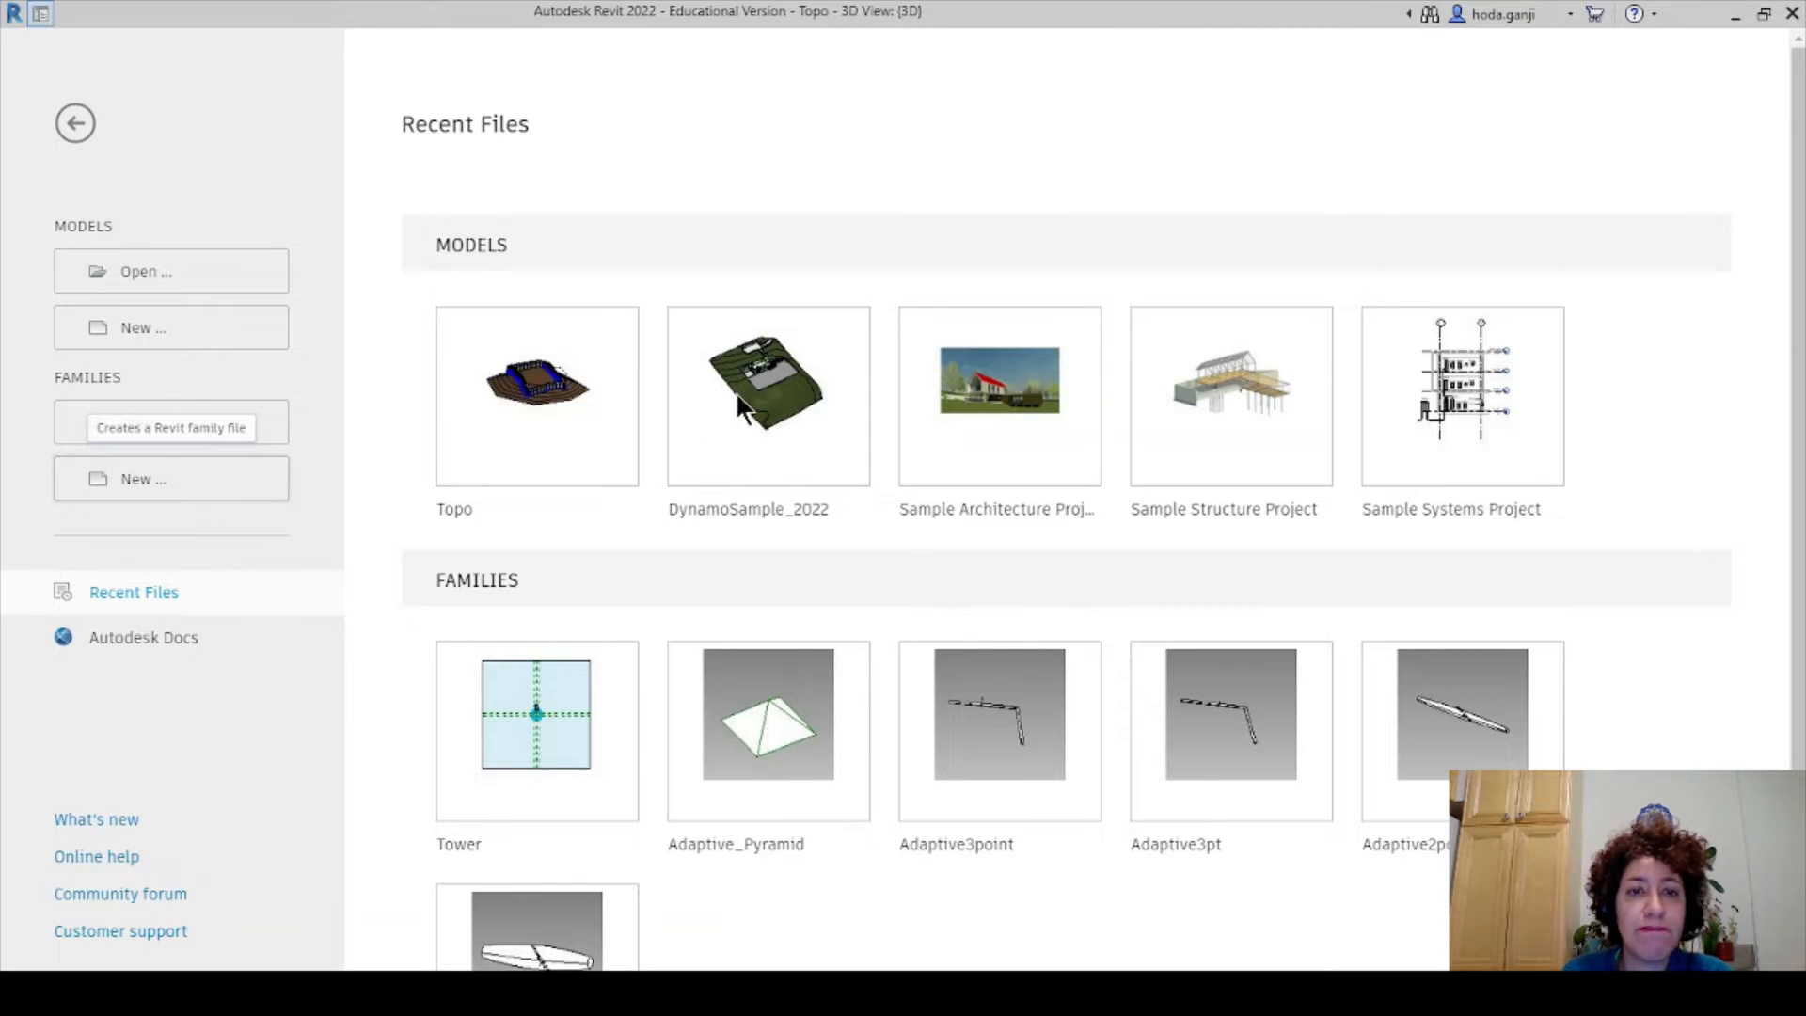
double_click(795, 318)
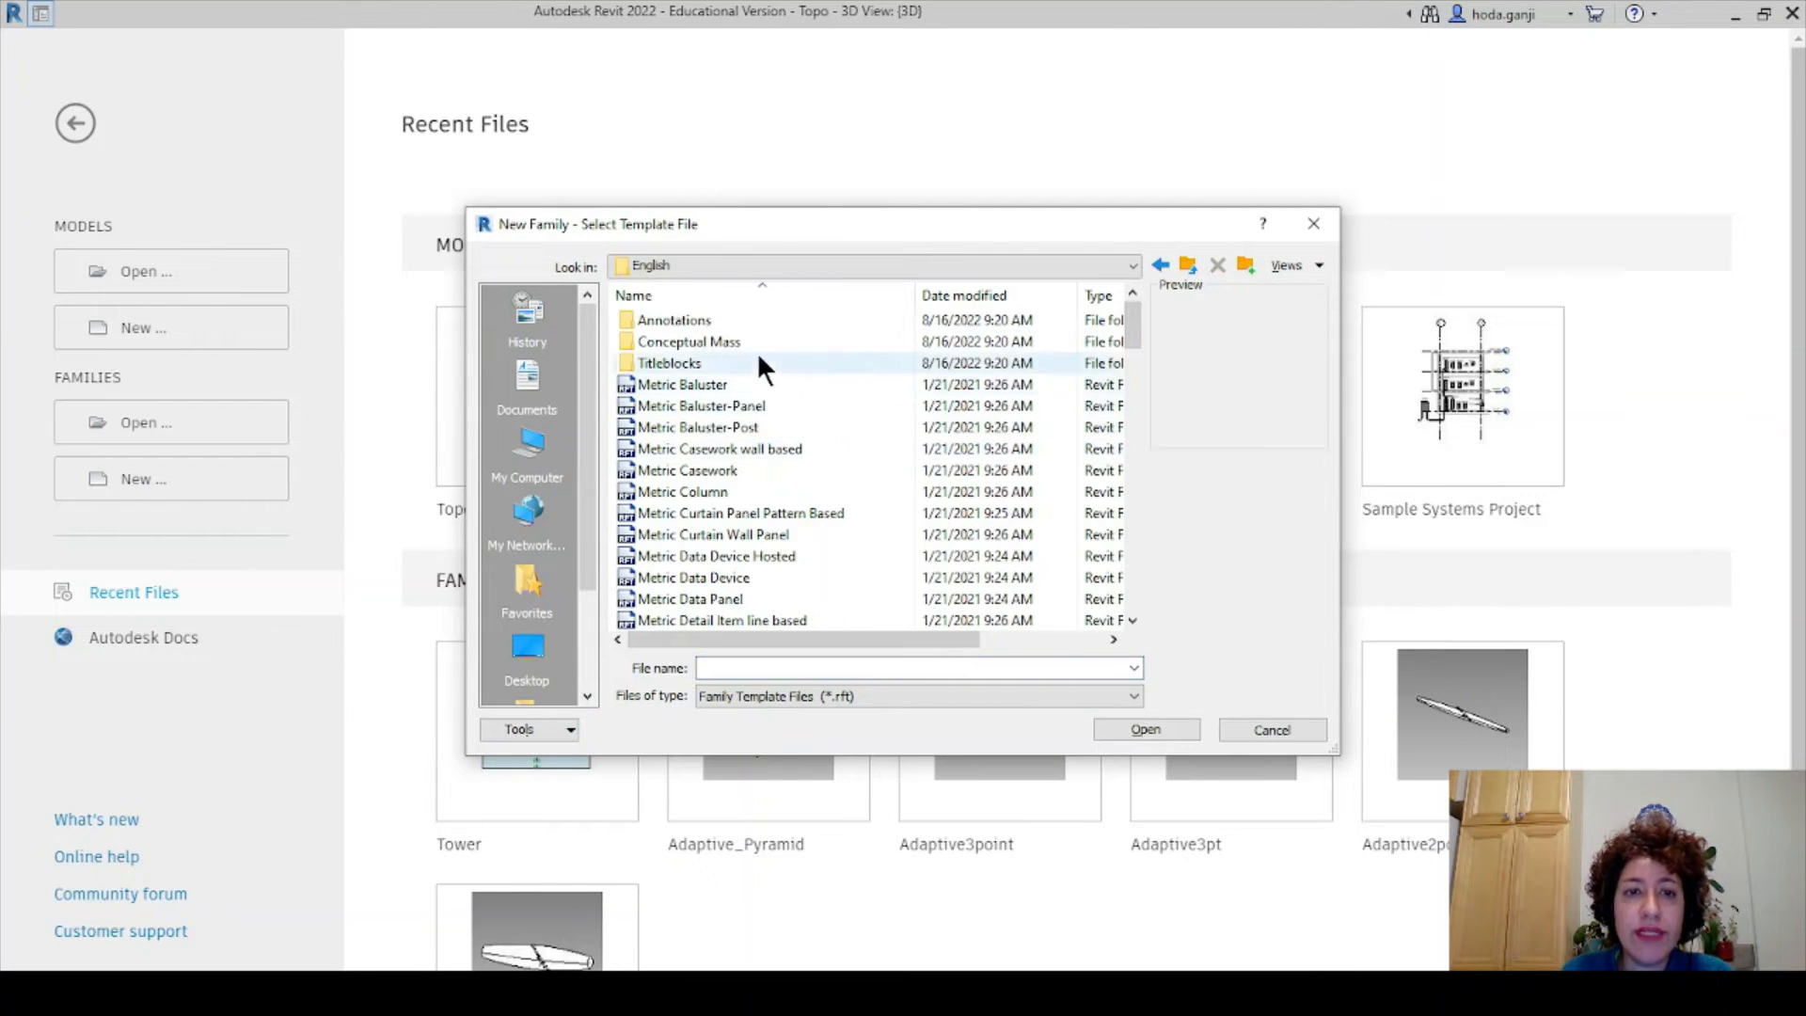
scroll(839, 460, down, 10)
scroll(839, 470, up, 1)
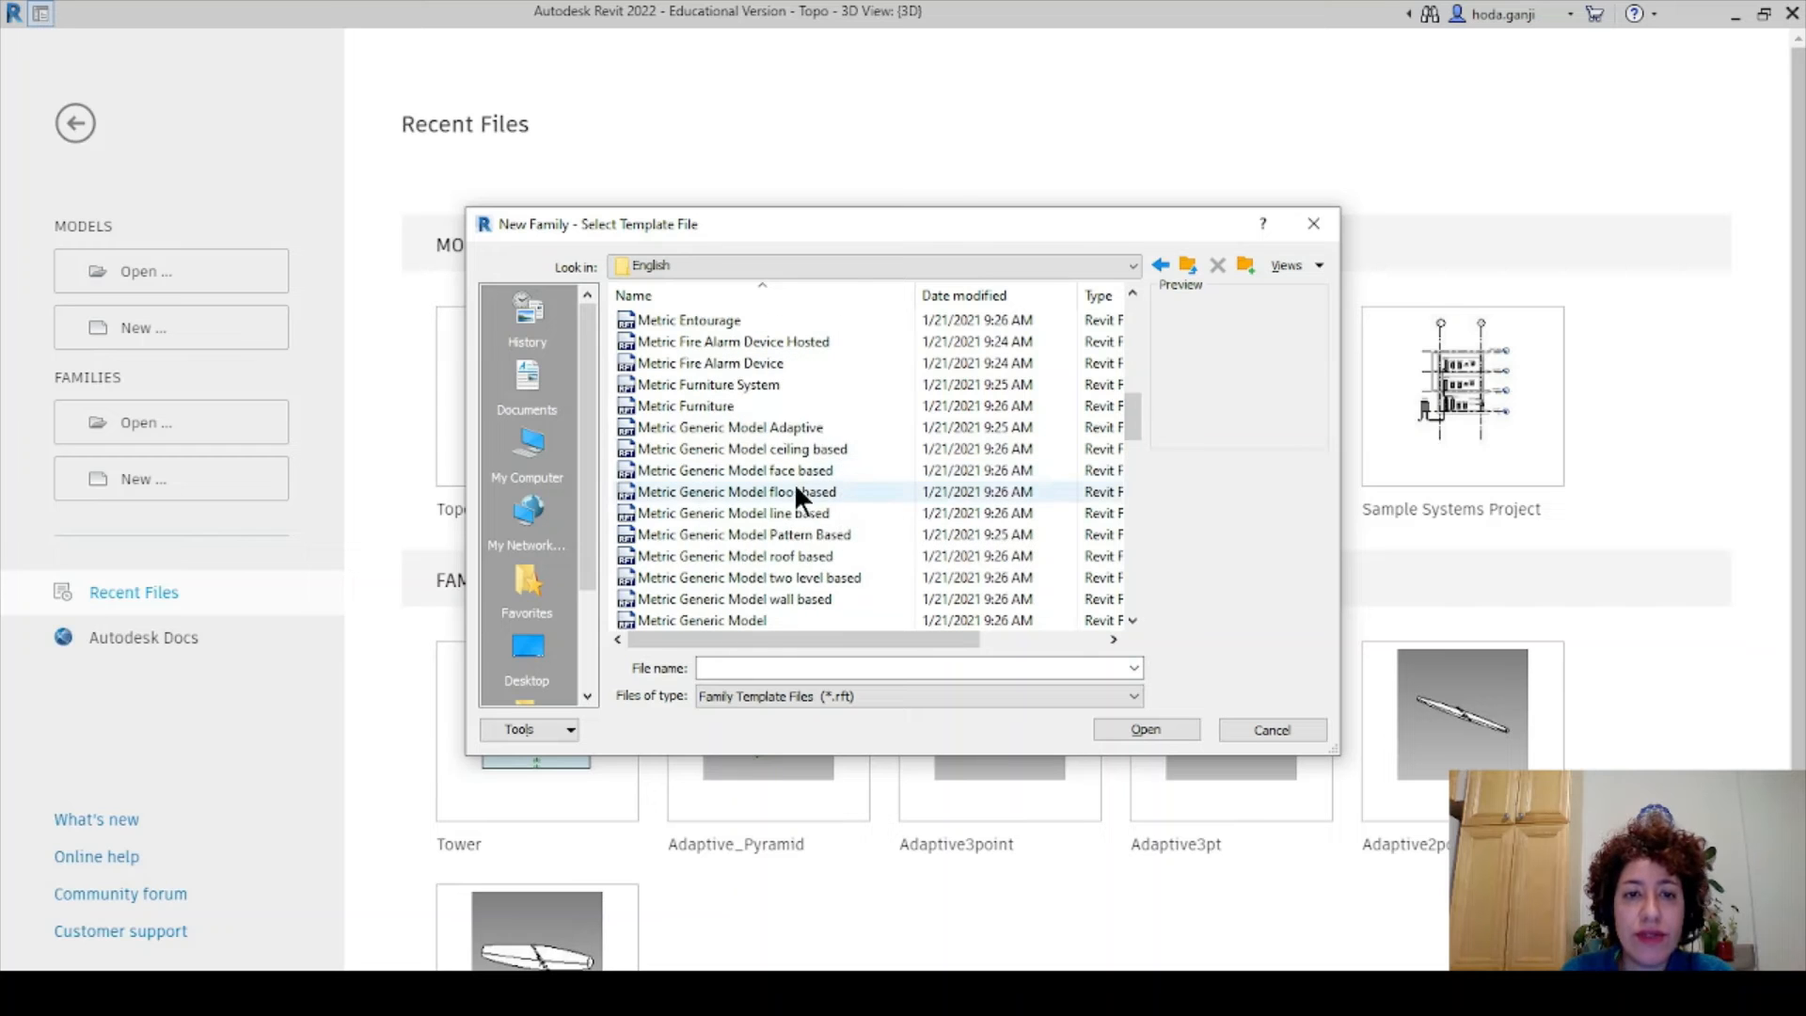
click(752, 427)
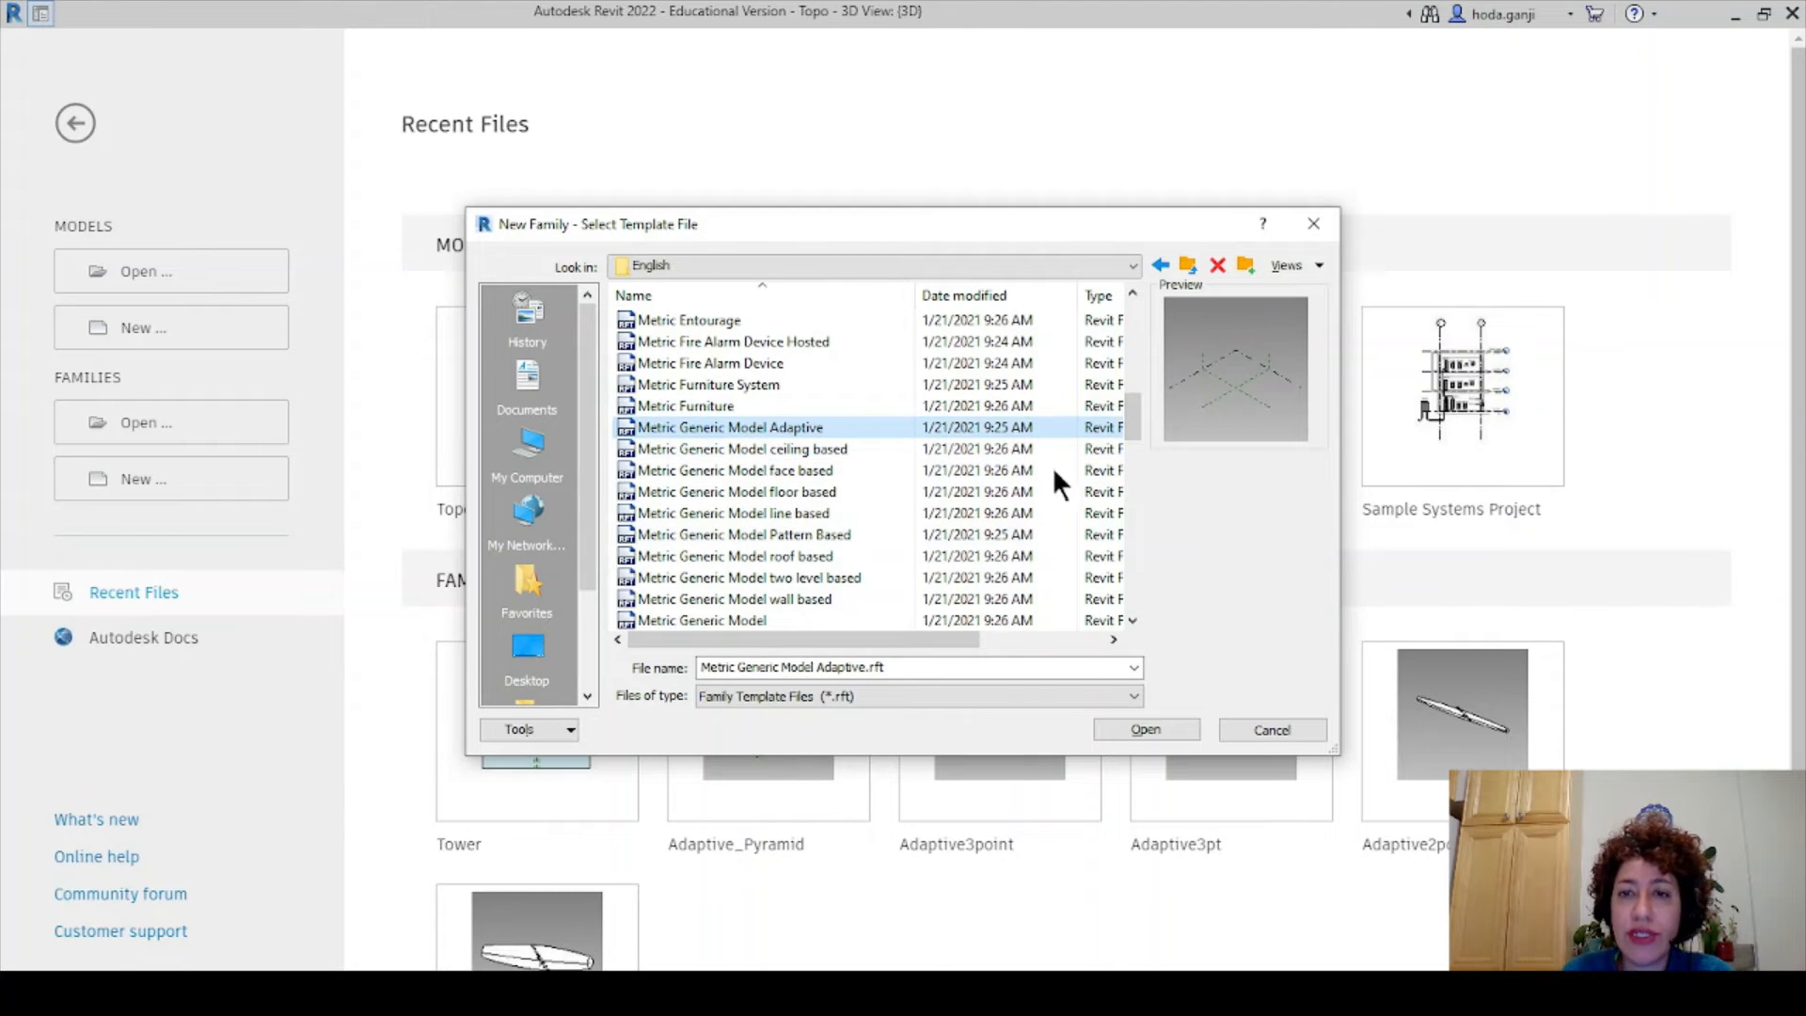
click(1119, 731)
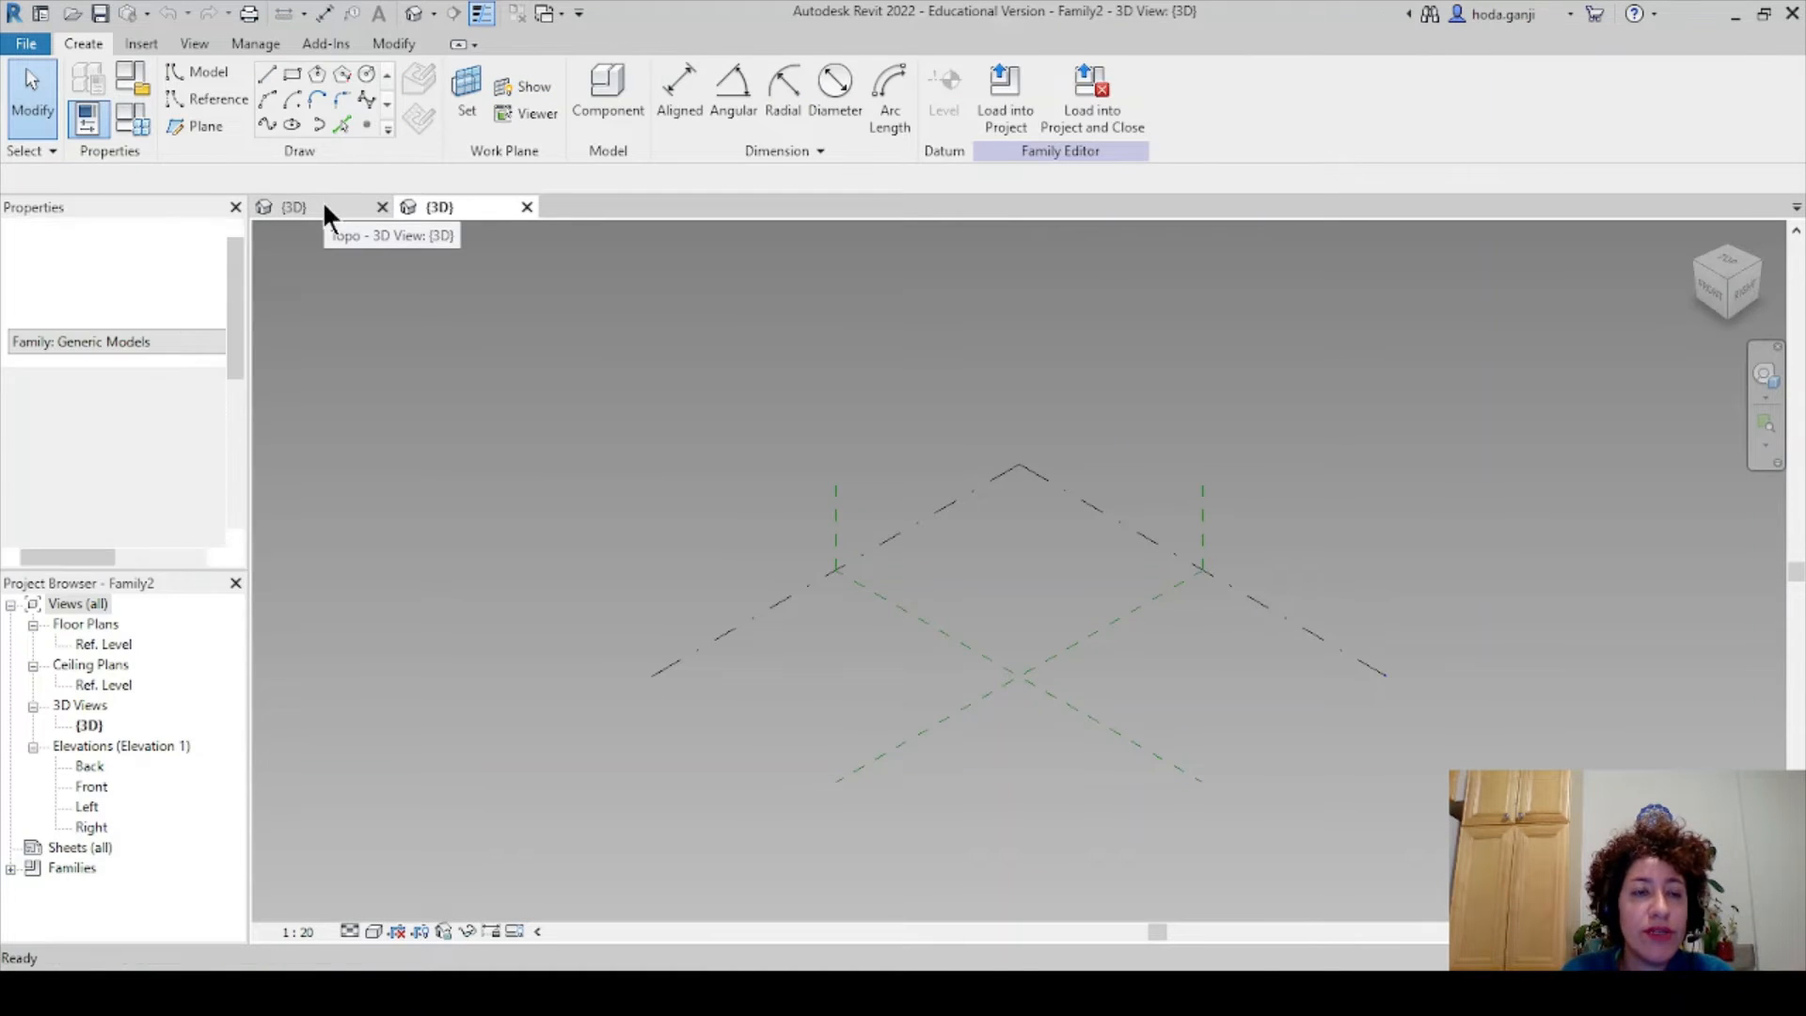
- Close the Topo project's 3D view without saving it
click(323, 201)
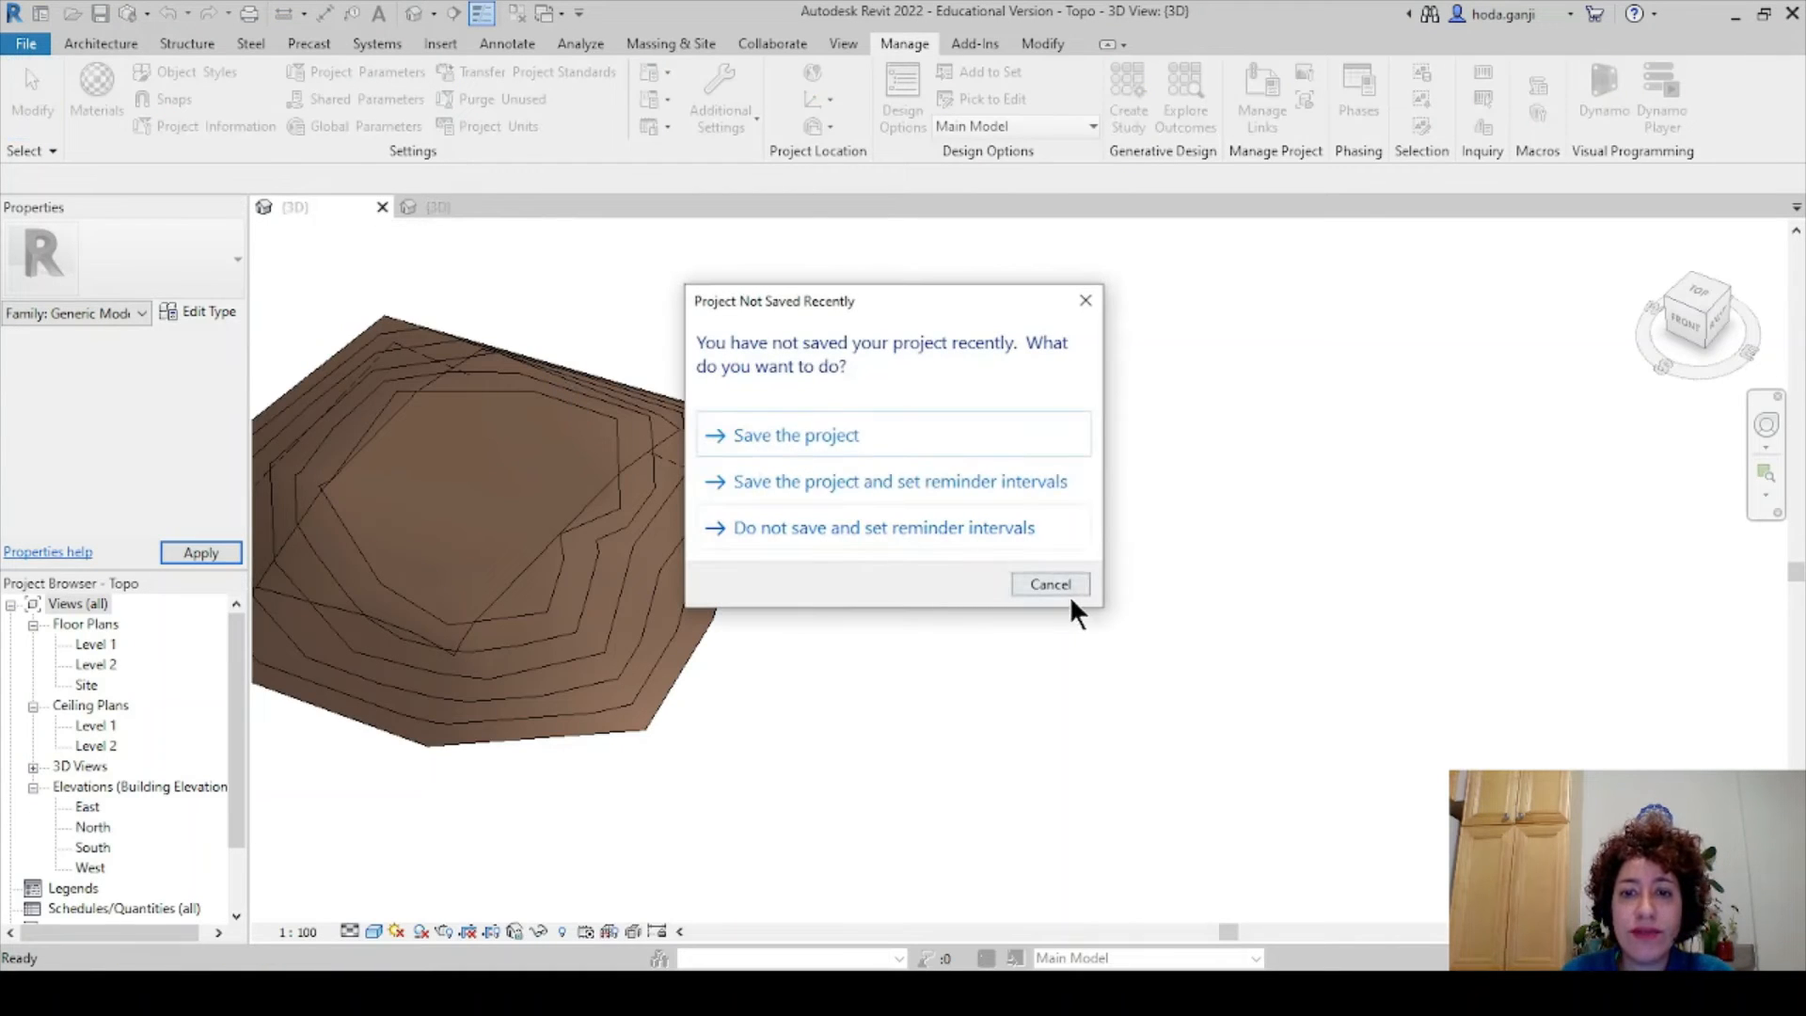
click(1059, 587)
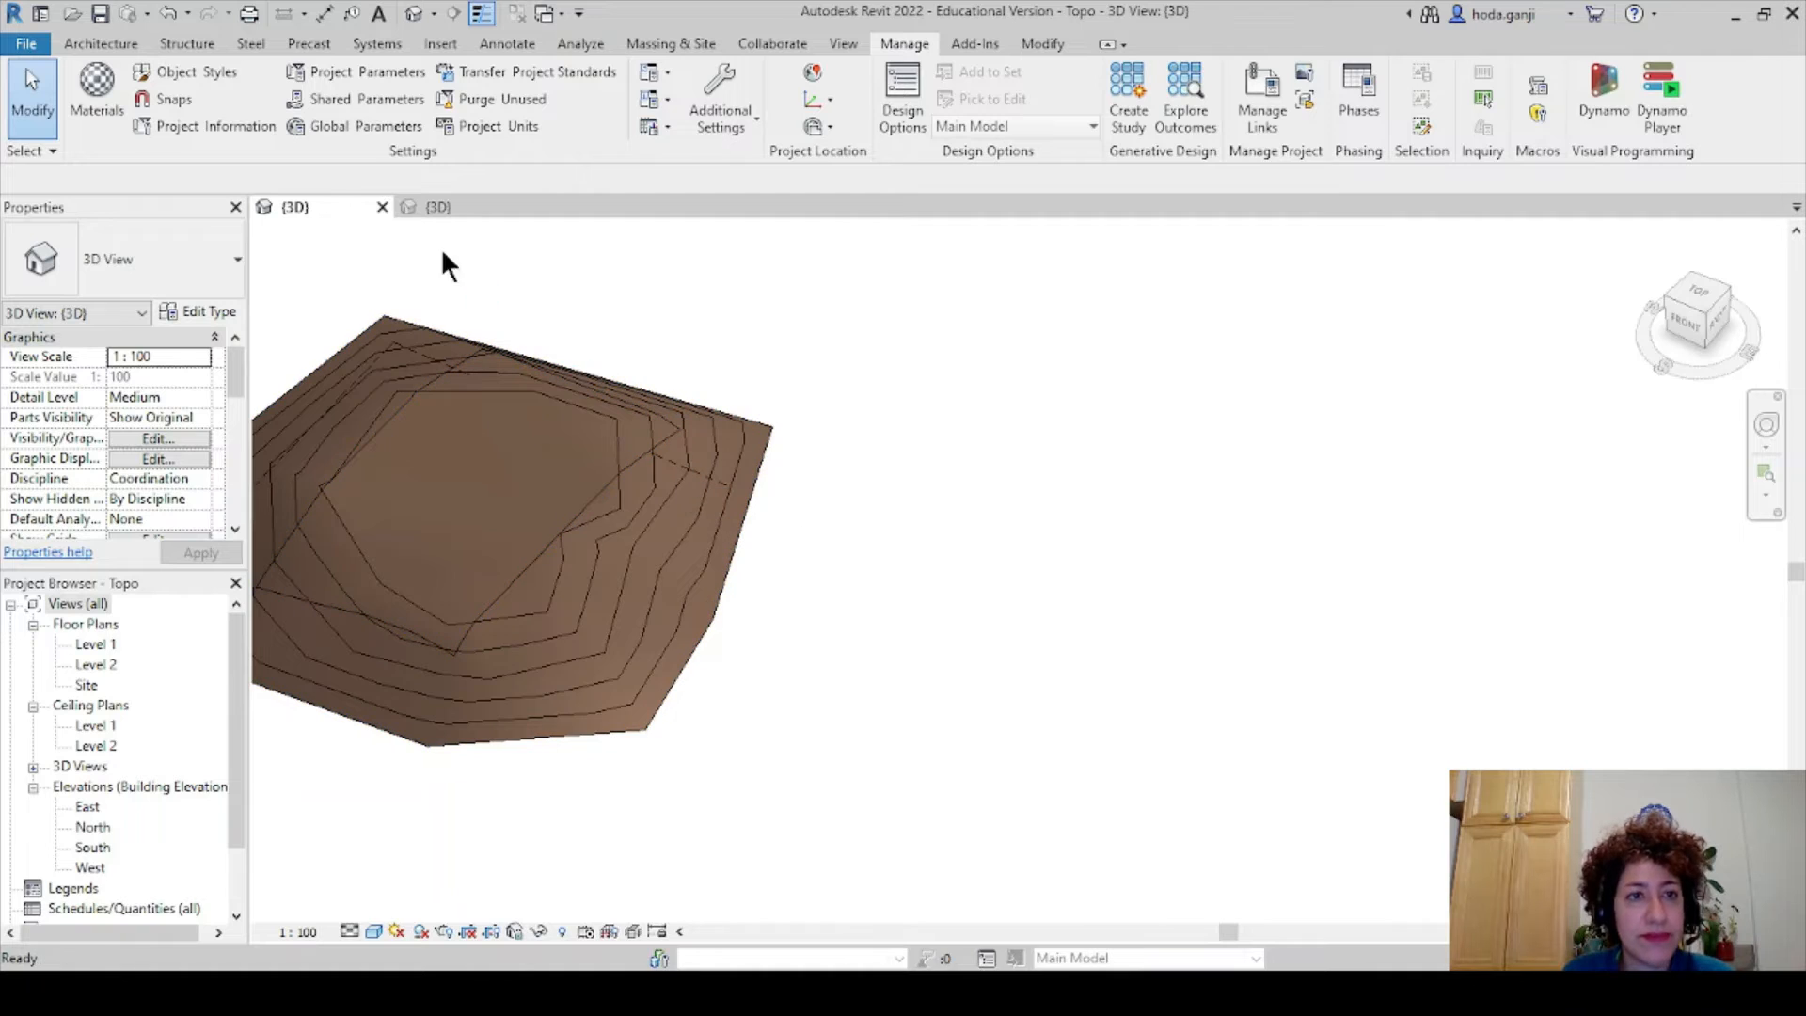
click(382, 206)
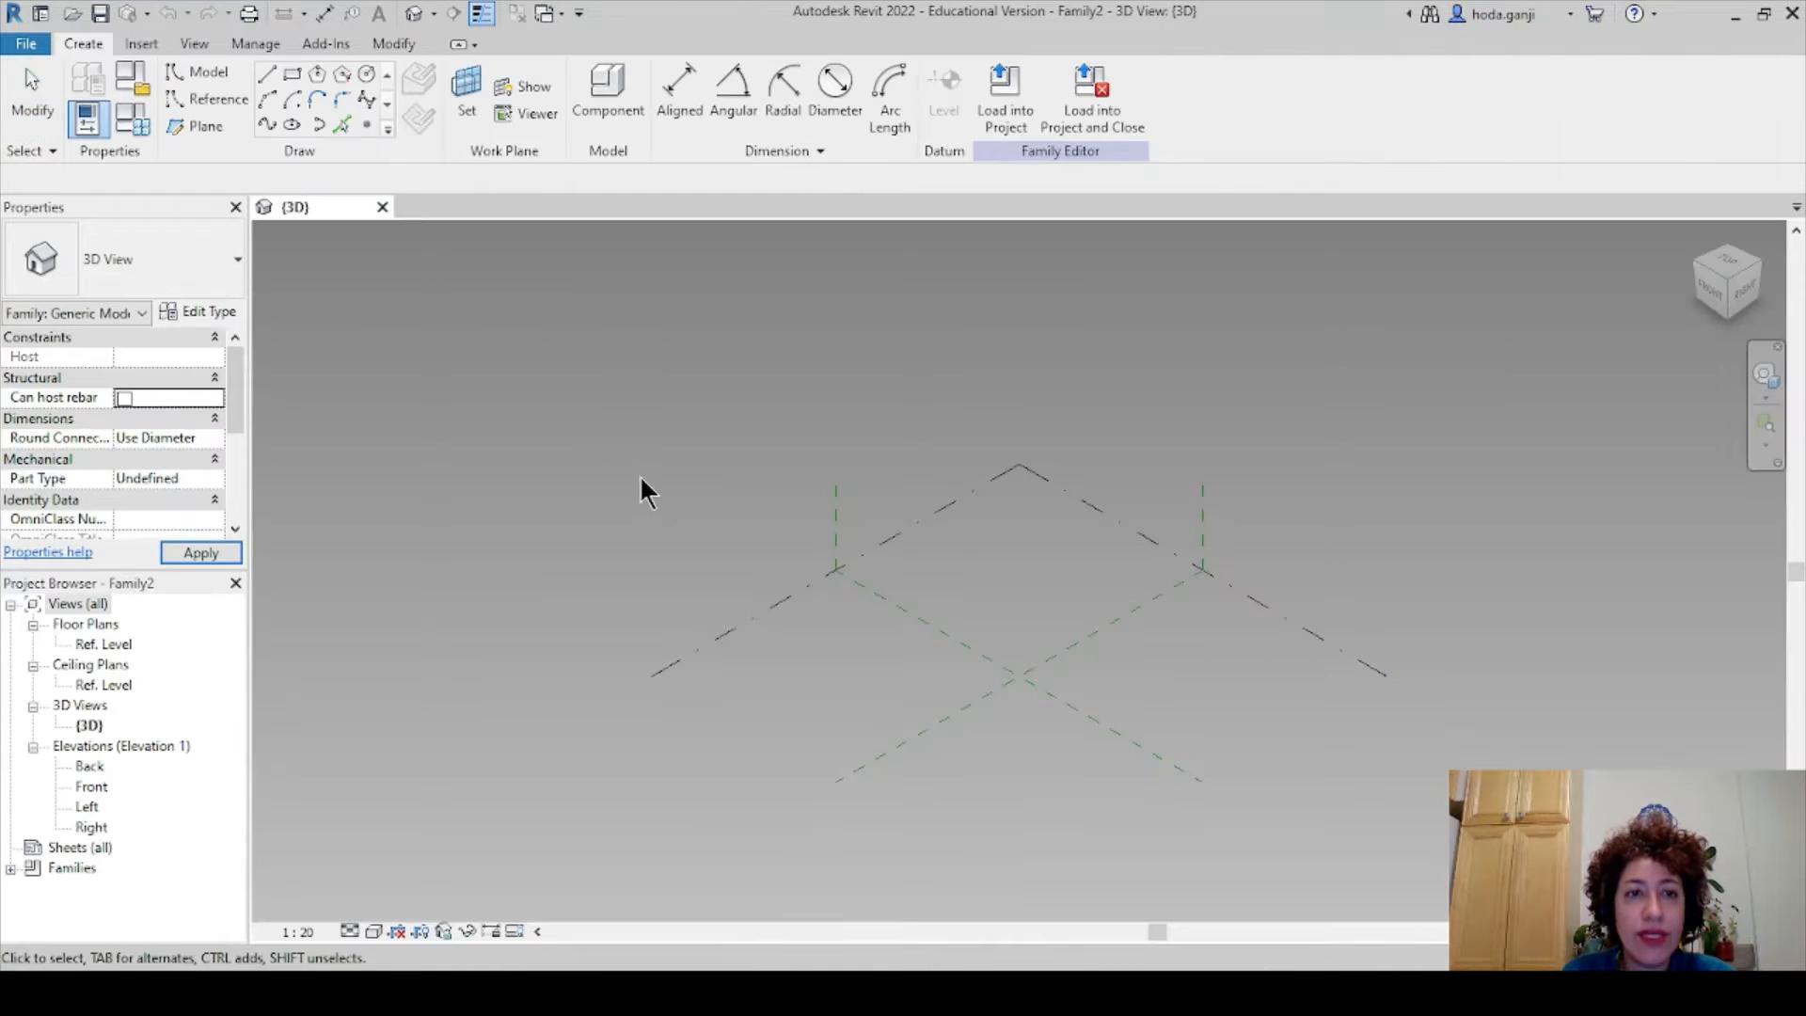
- Open the Ref. Level plan and Front elevation, then tile them with the 3D view (WT)
scroll(743, 389, down, 1)
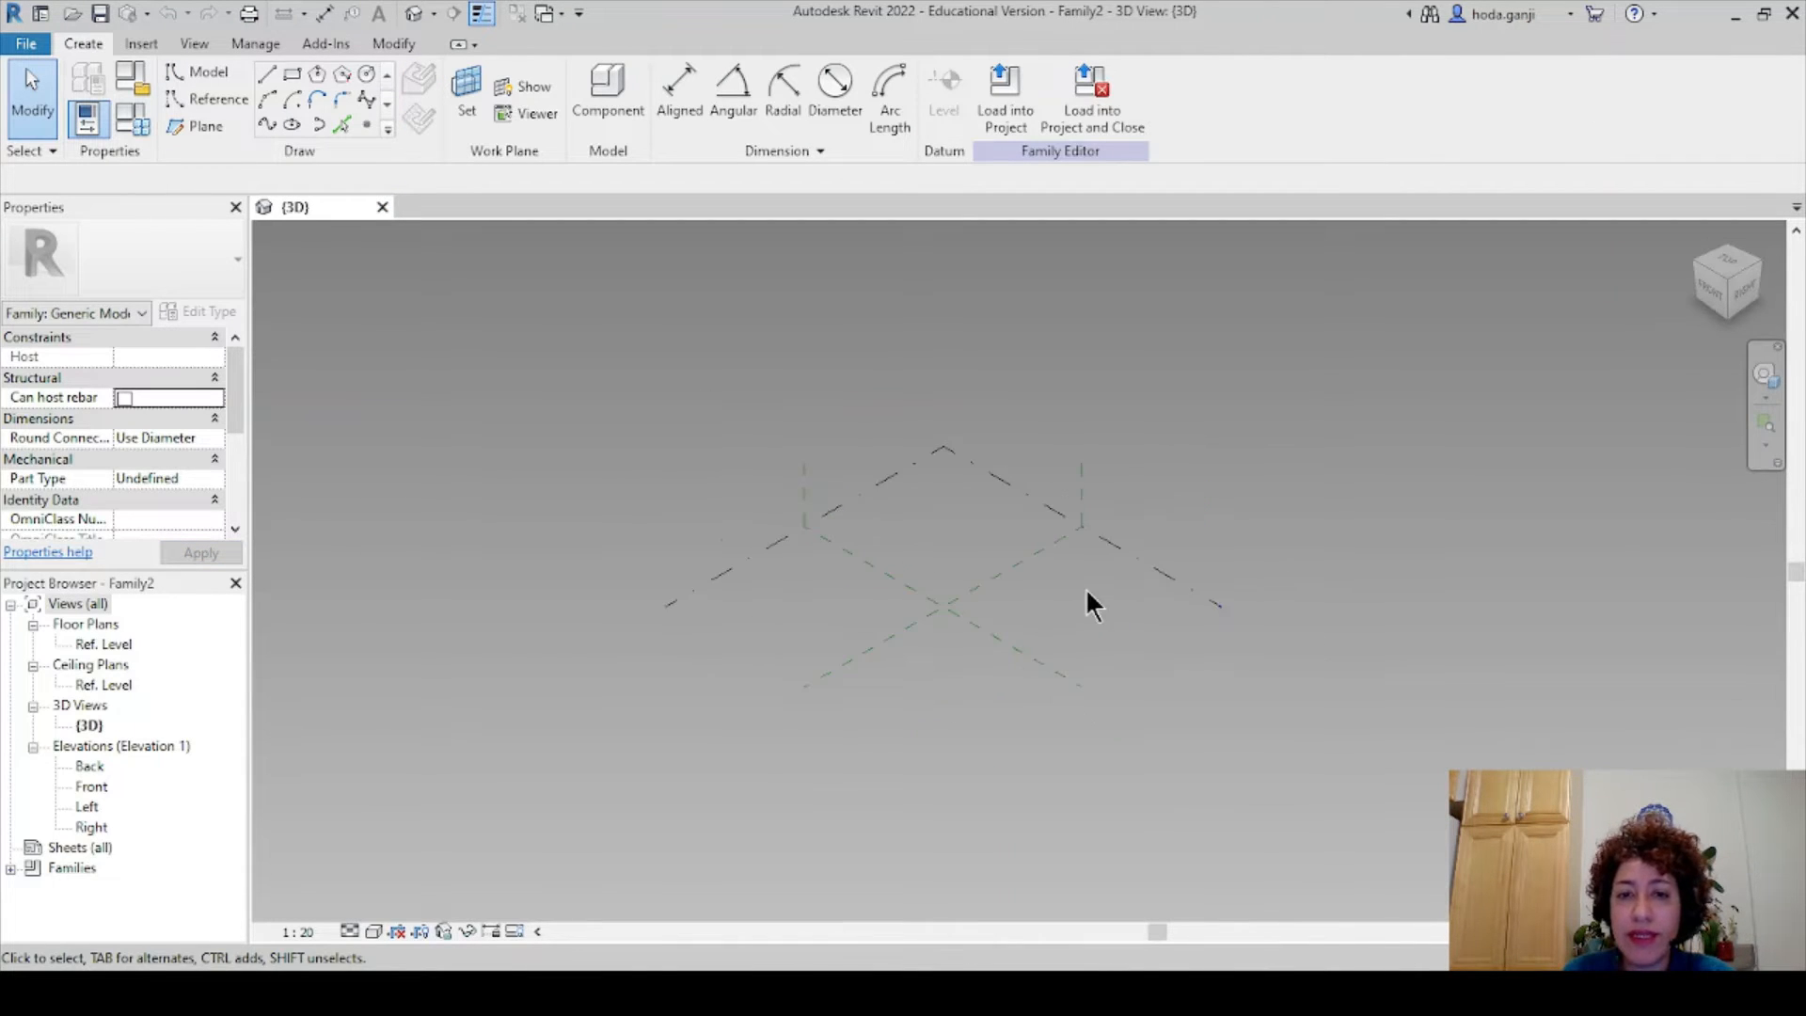
scroll(1087, 591, up, 1)
double_click(105, 644)
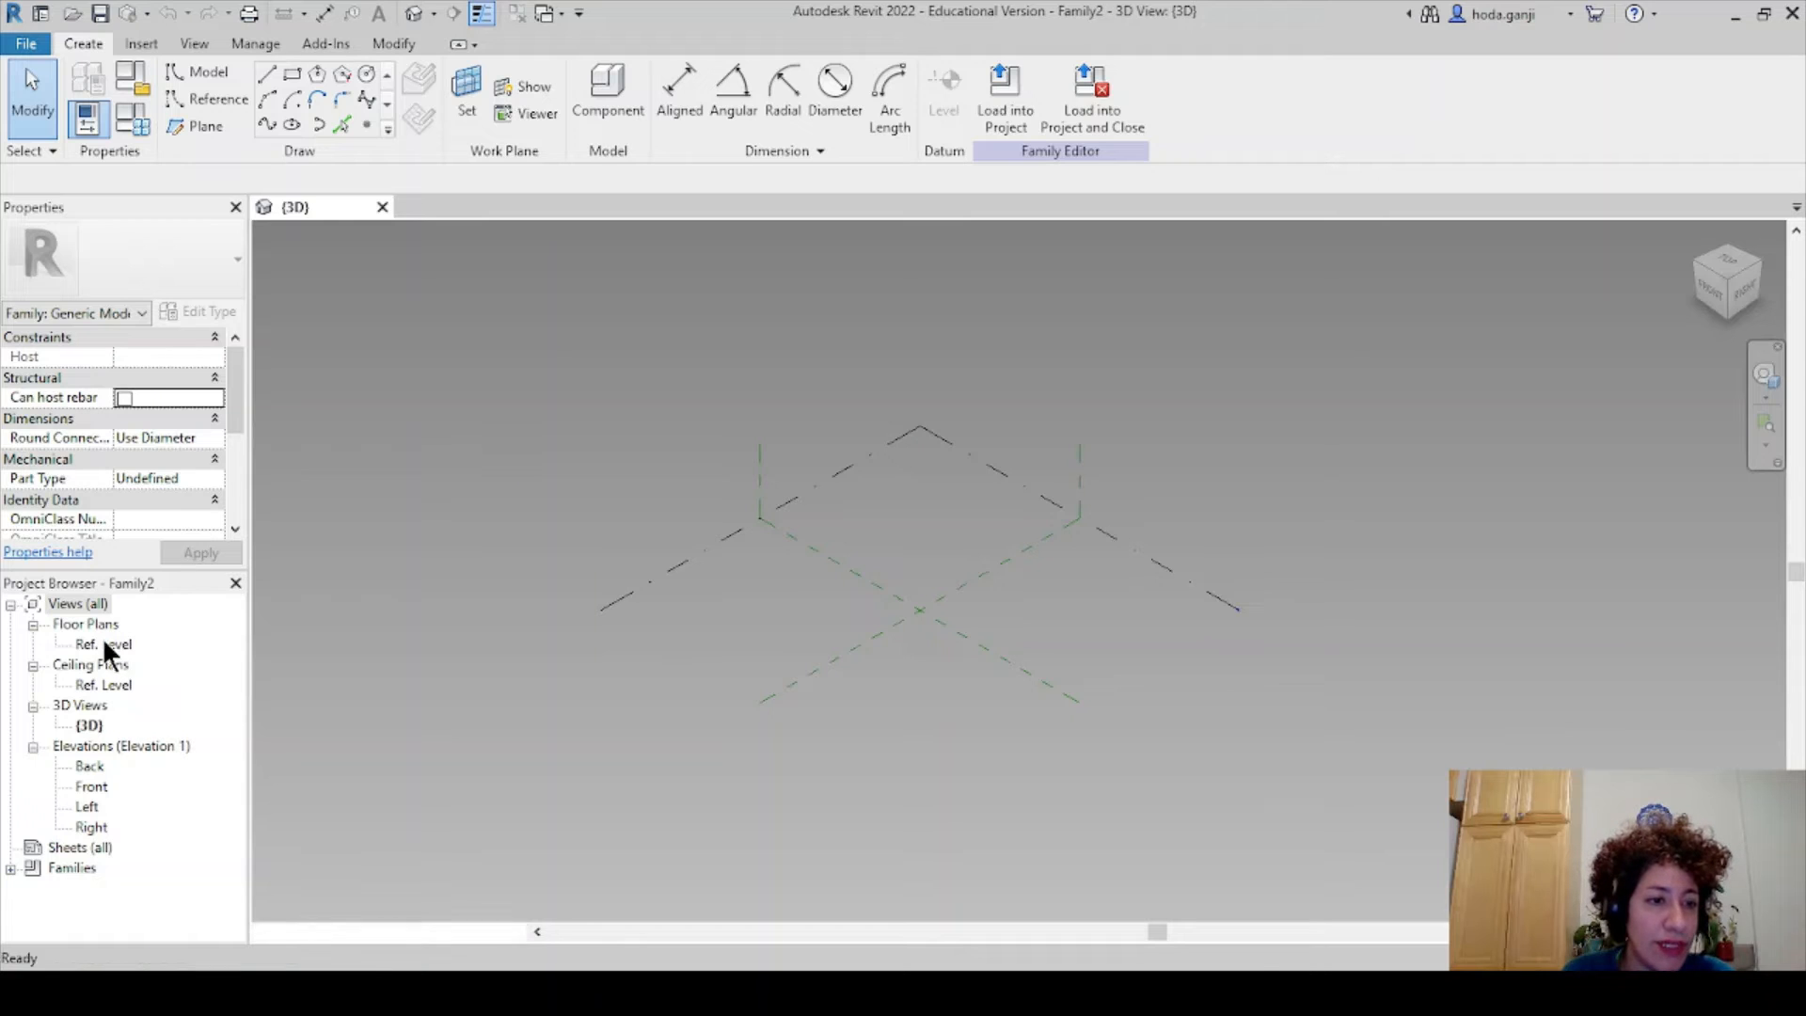
click(75, 786)
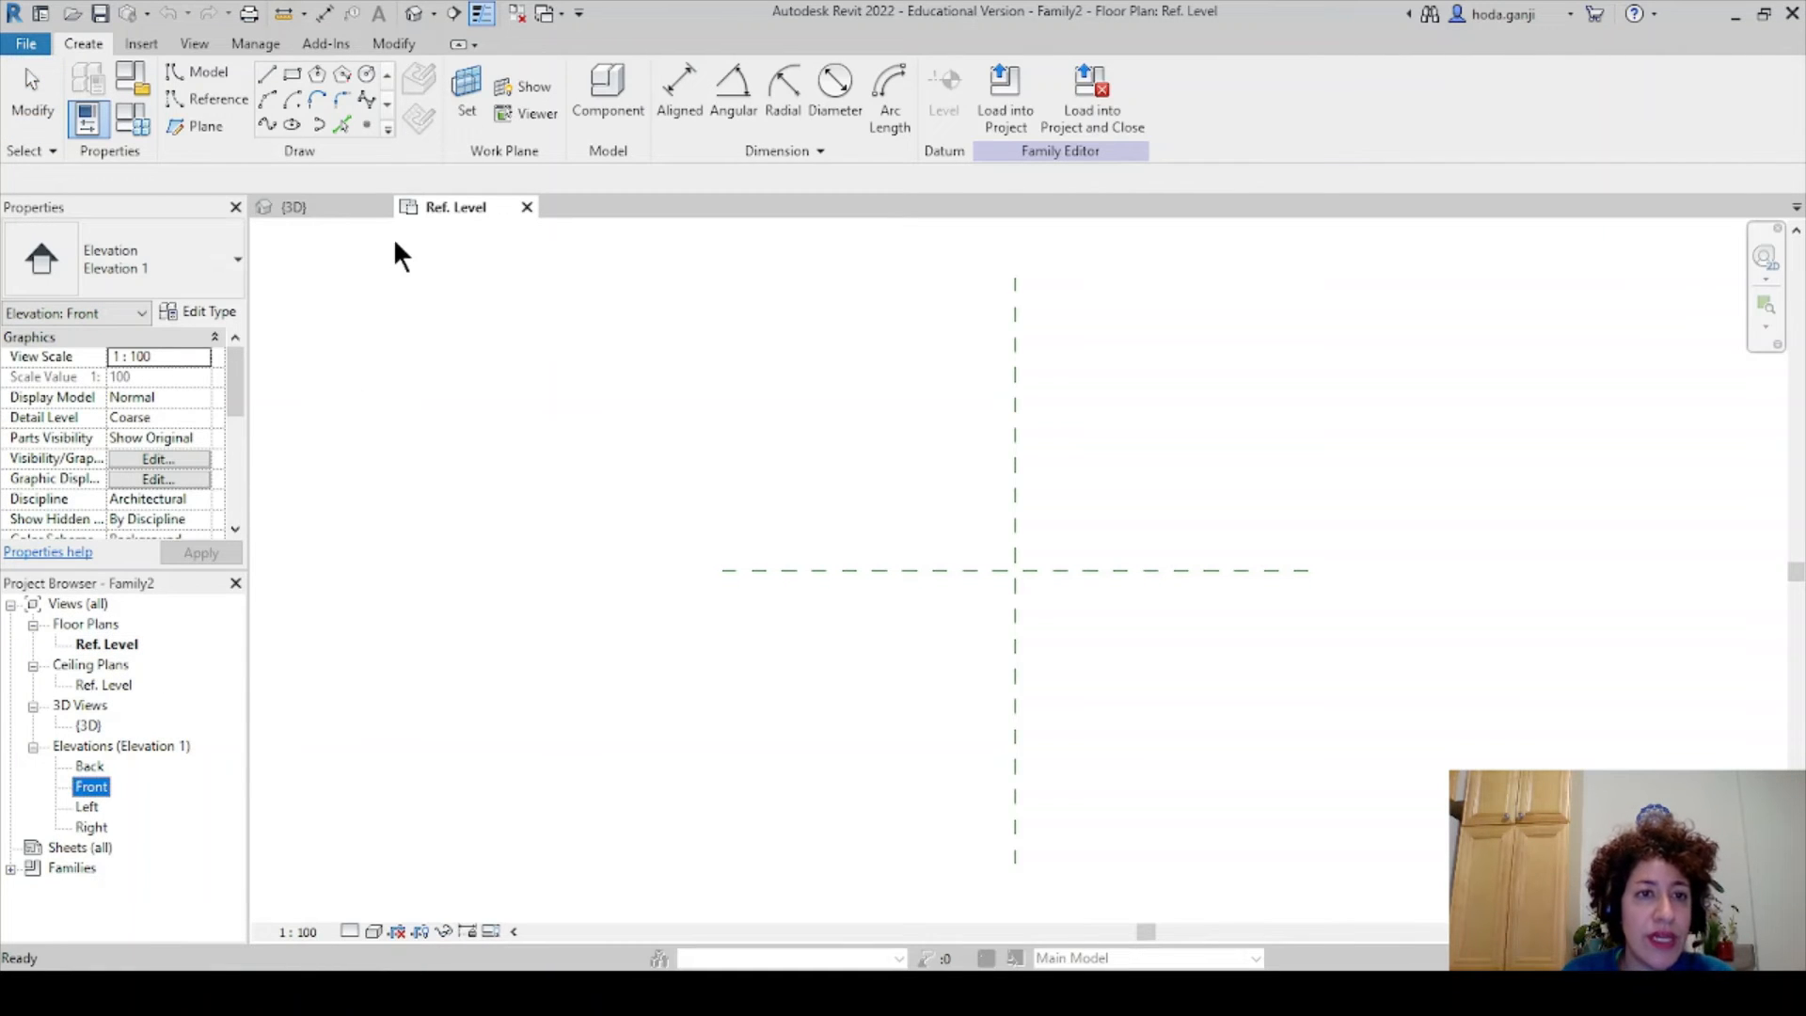
double_click(99, 785)
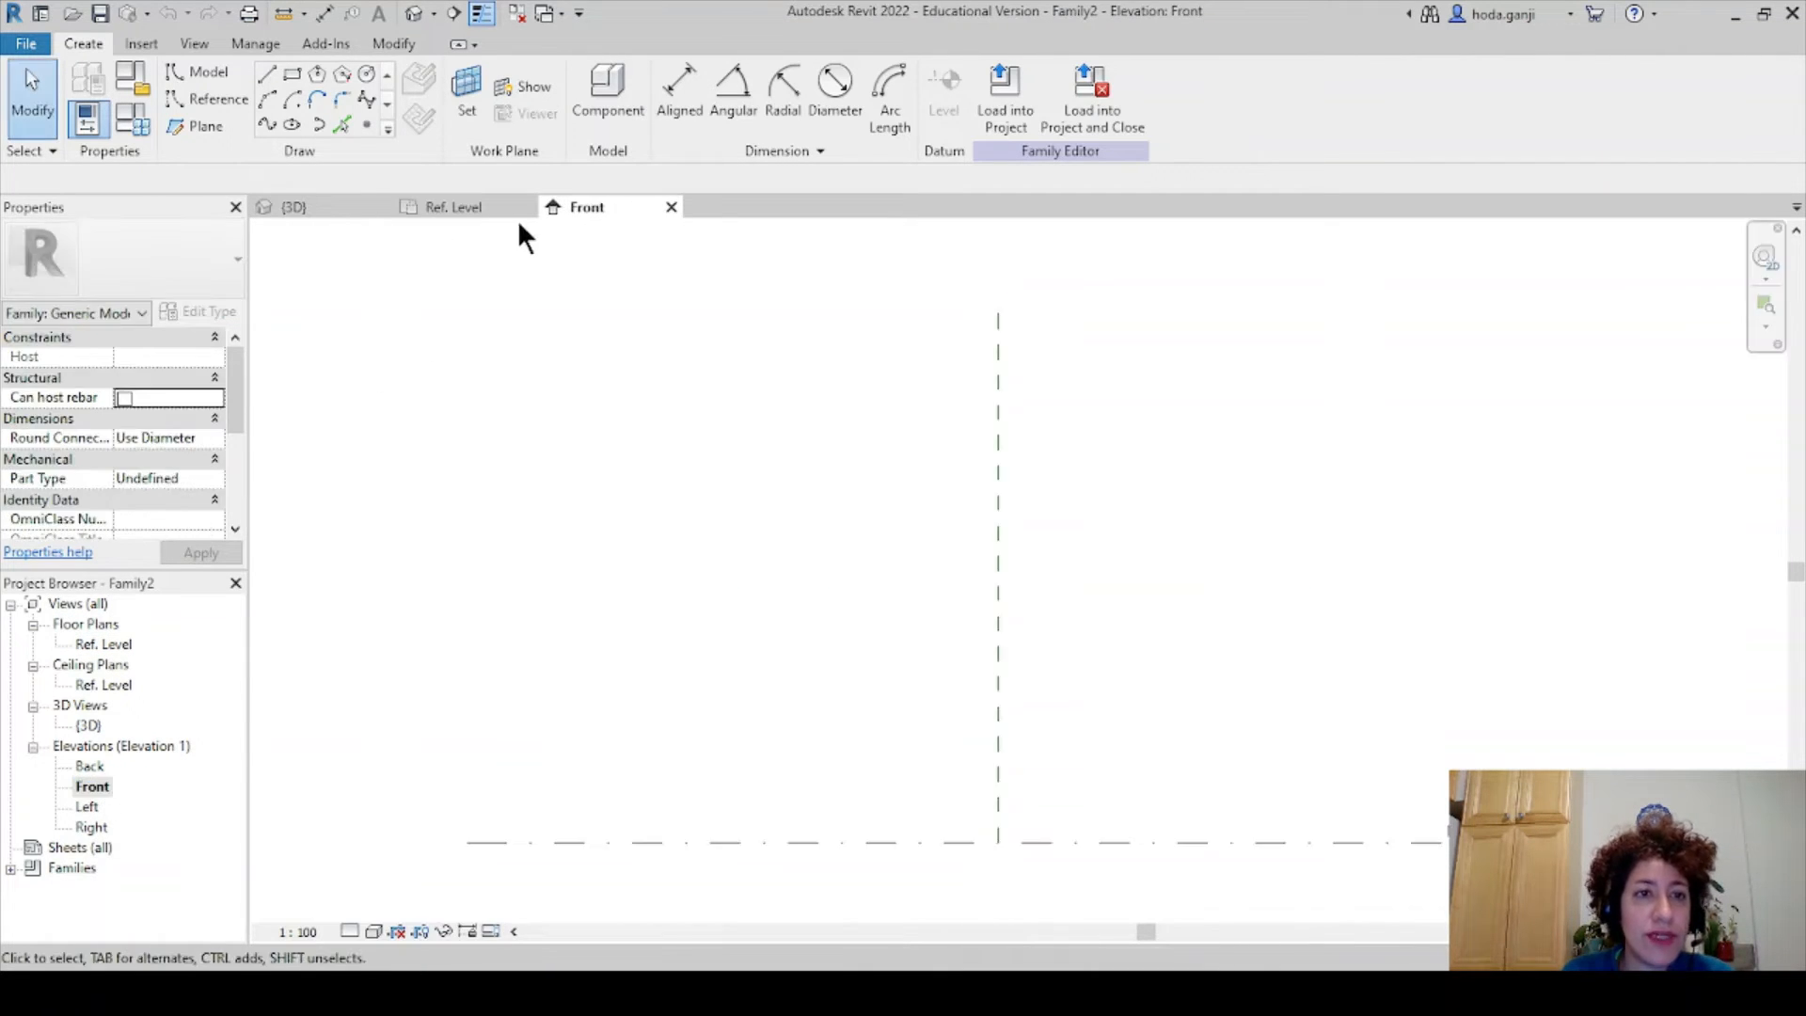
click(473, 215)
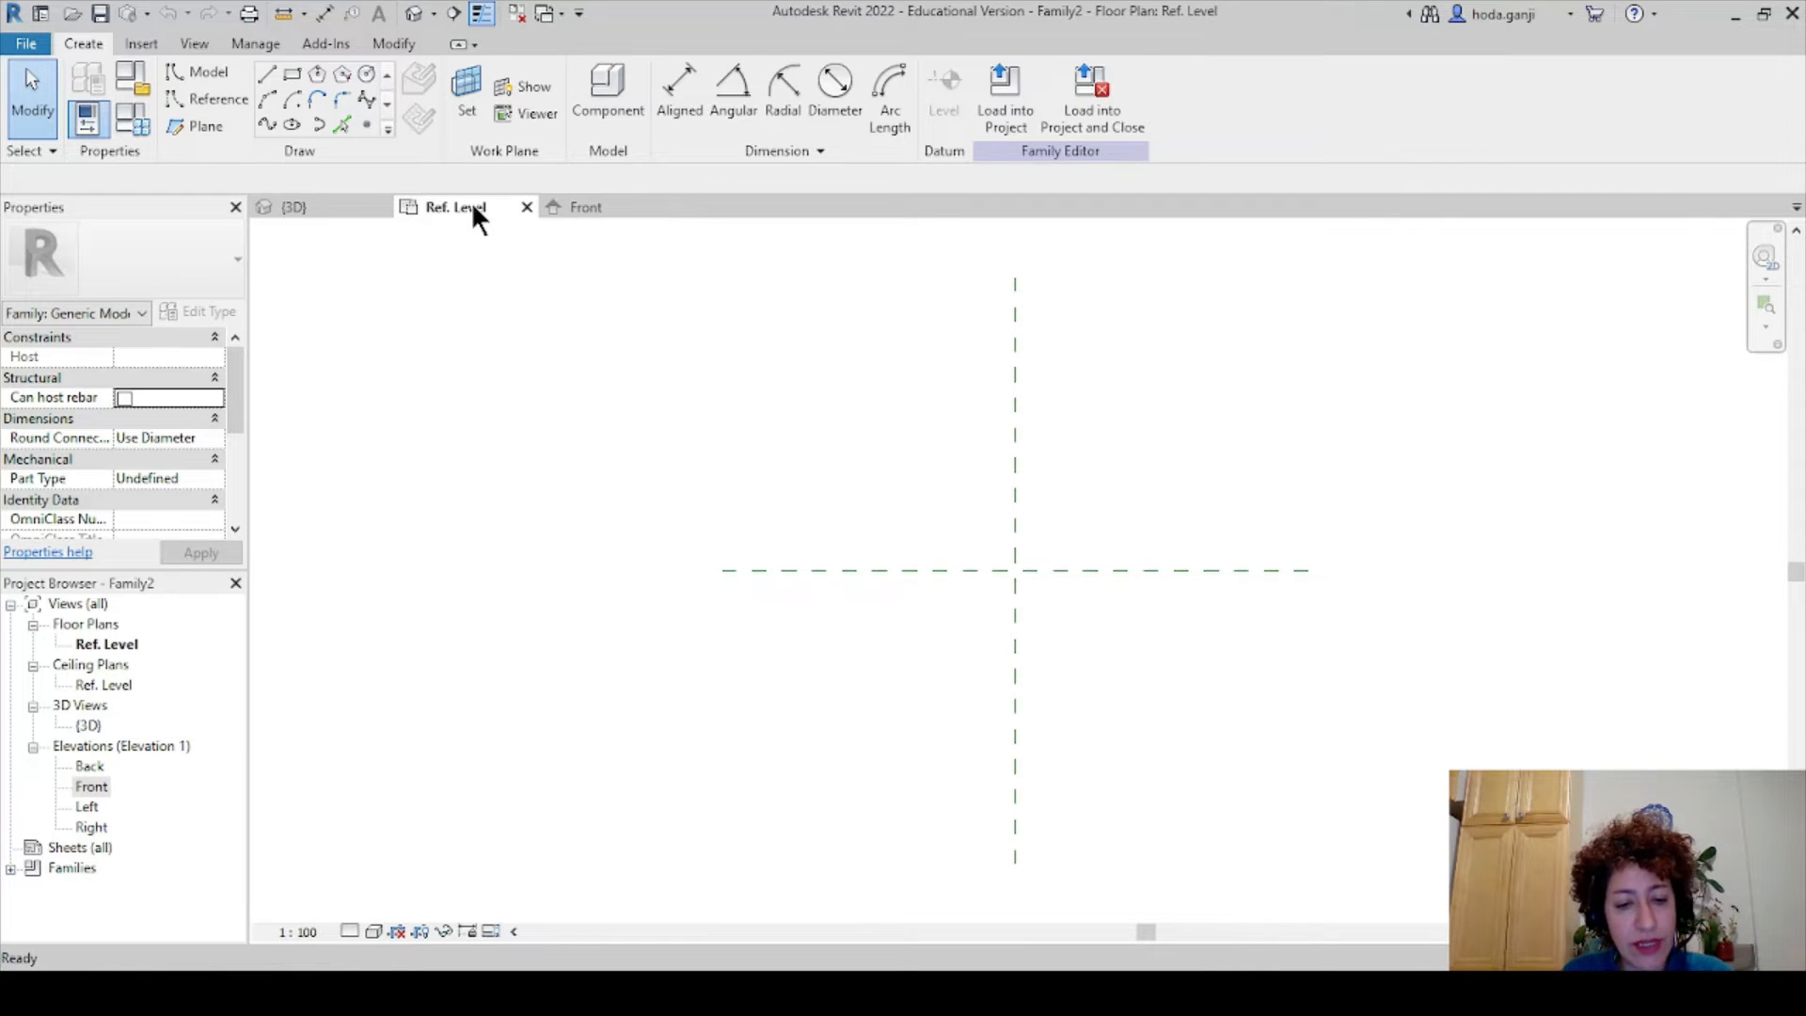
key(w)
key(t)
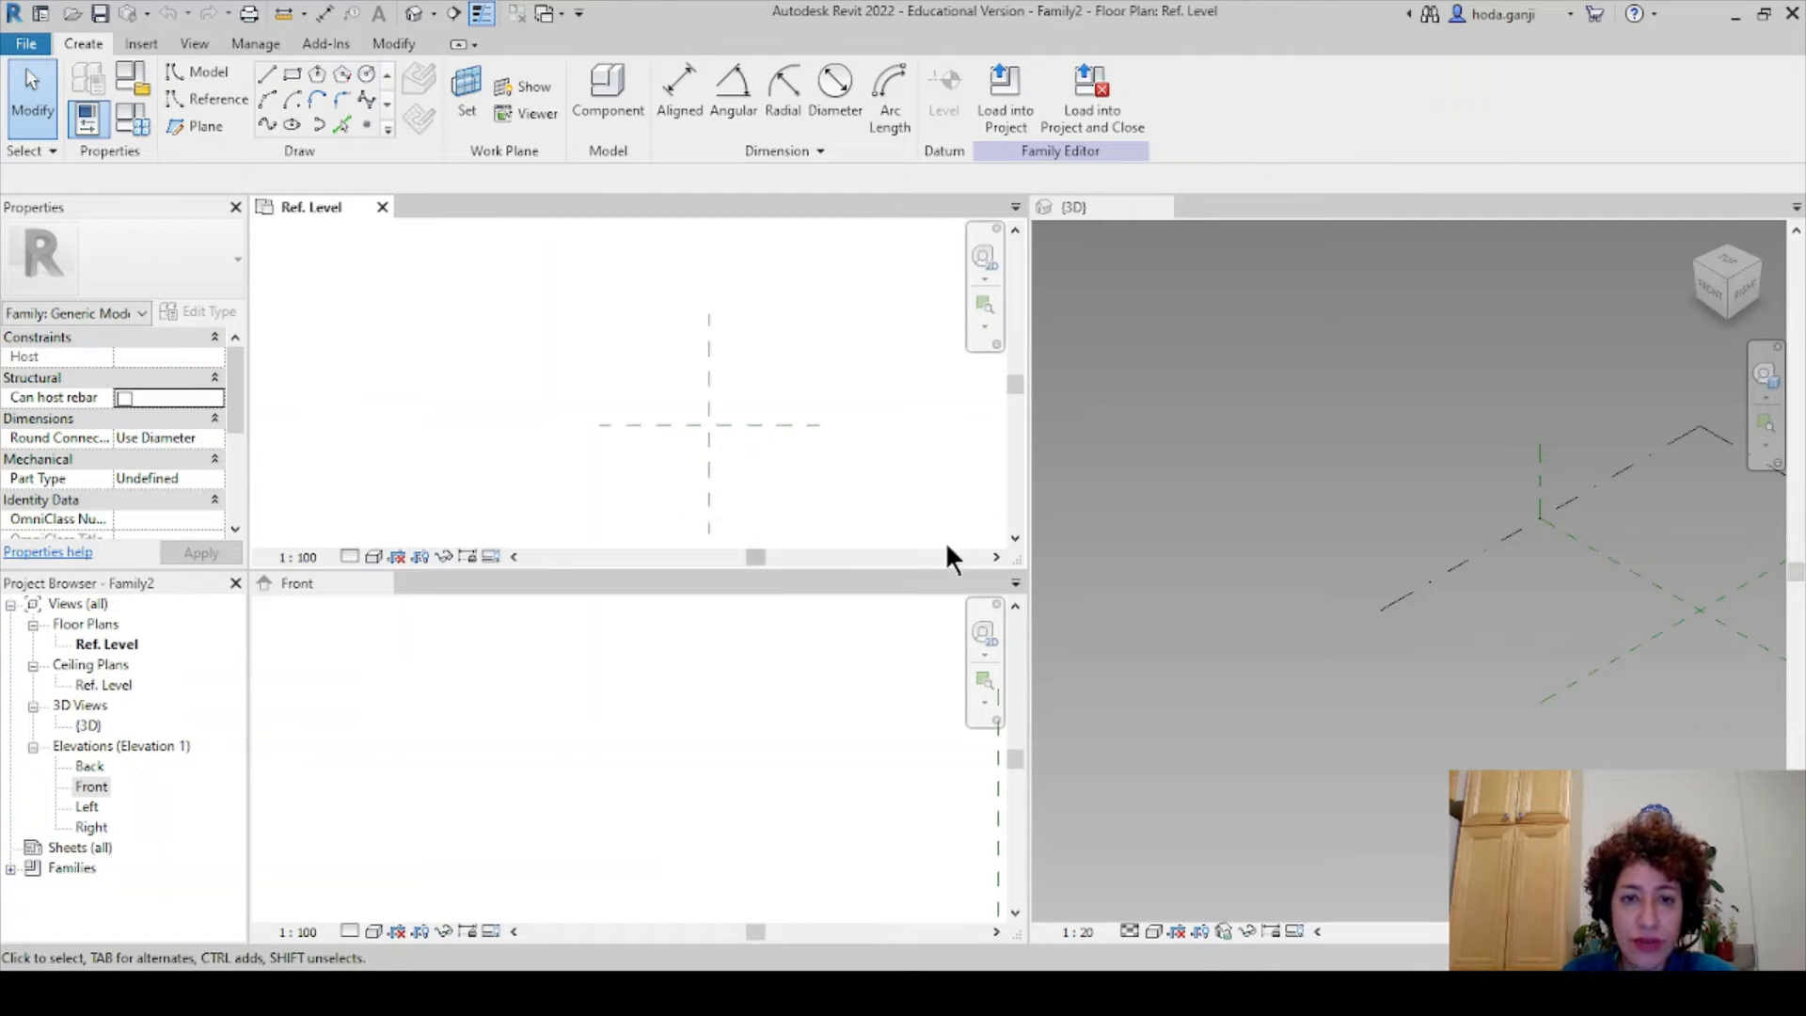
scroll(892, 459, up, 3)
scroll(659, 666, down, 8)
scroll(856, 848, up, 4)
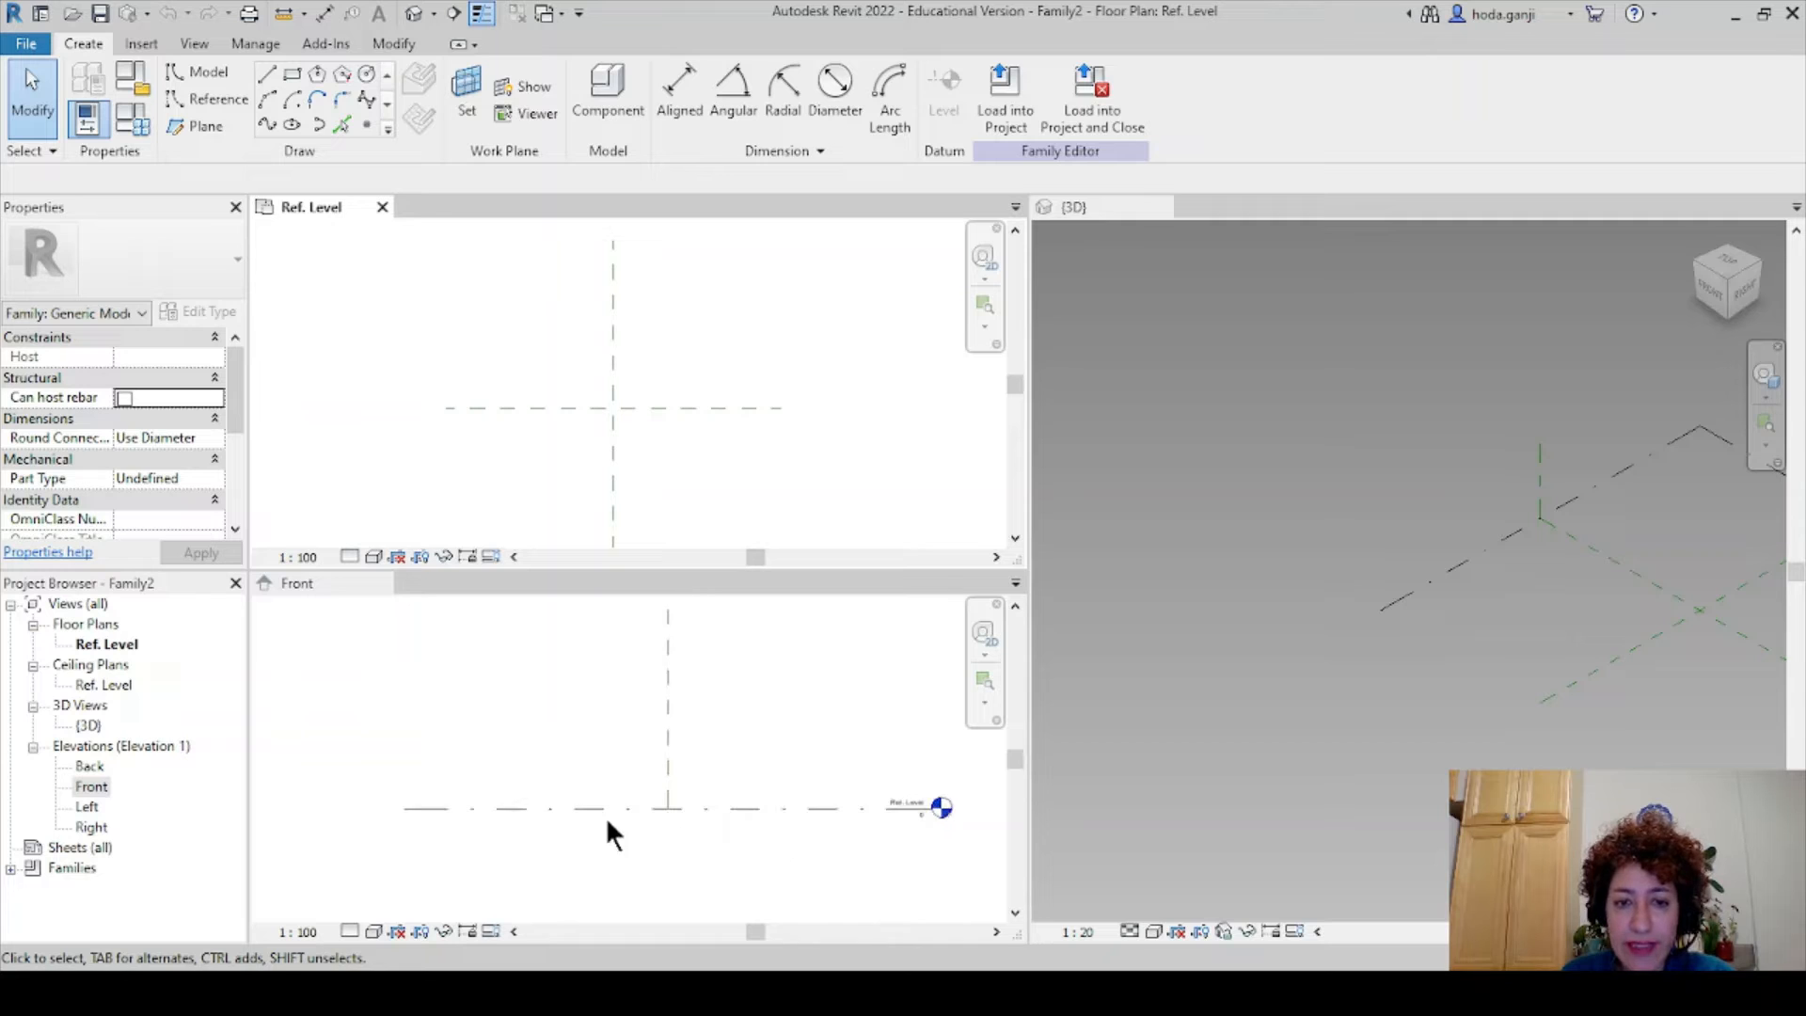
scroll(682, 799, down, 2)
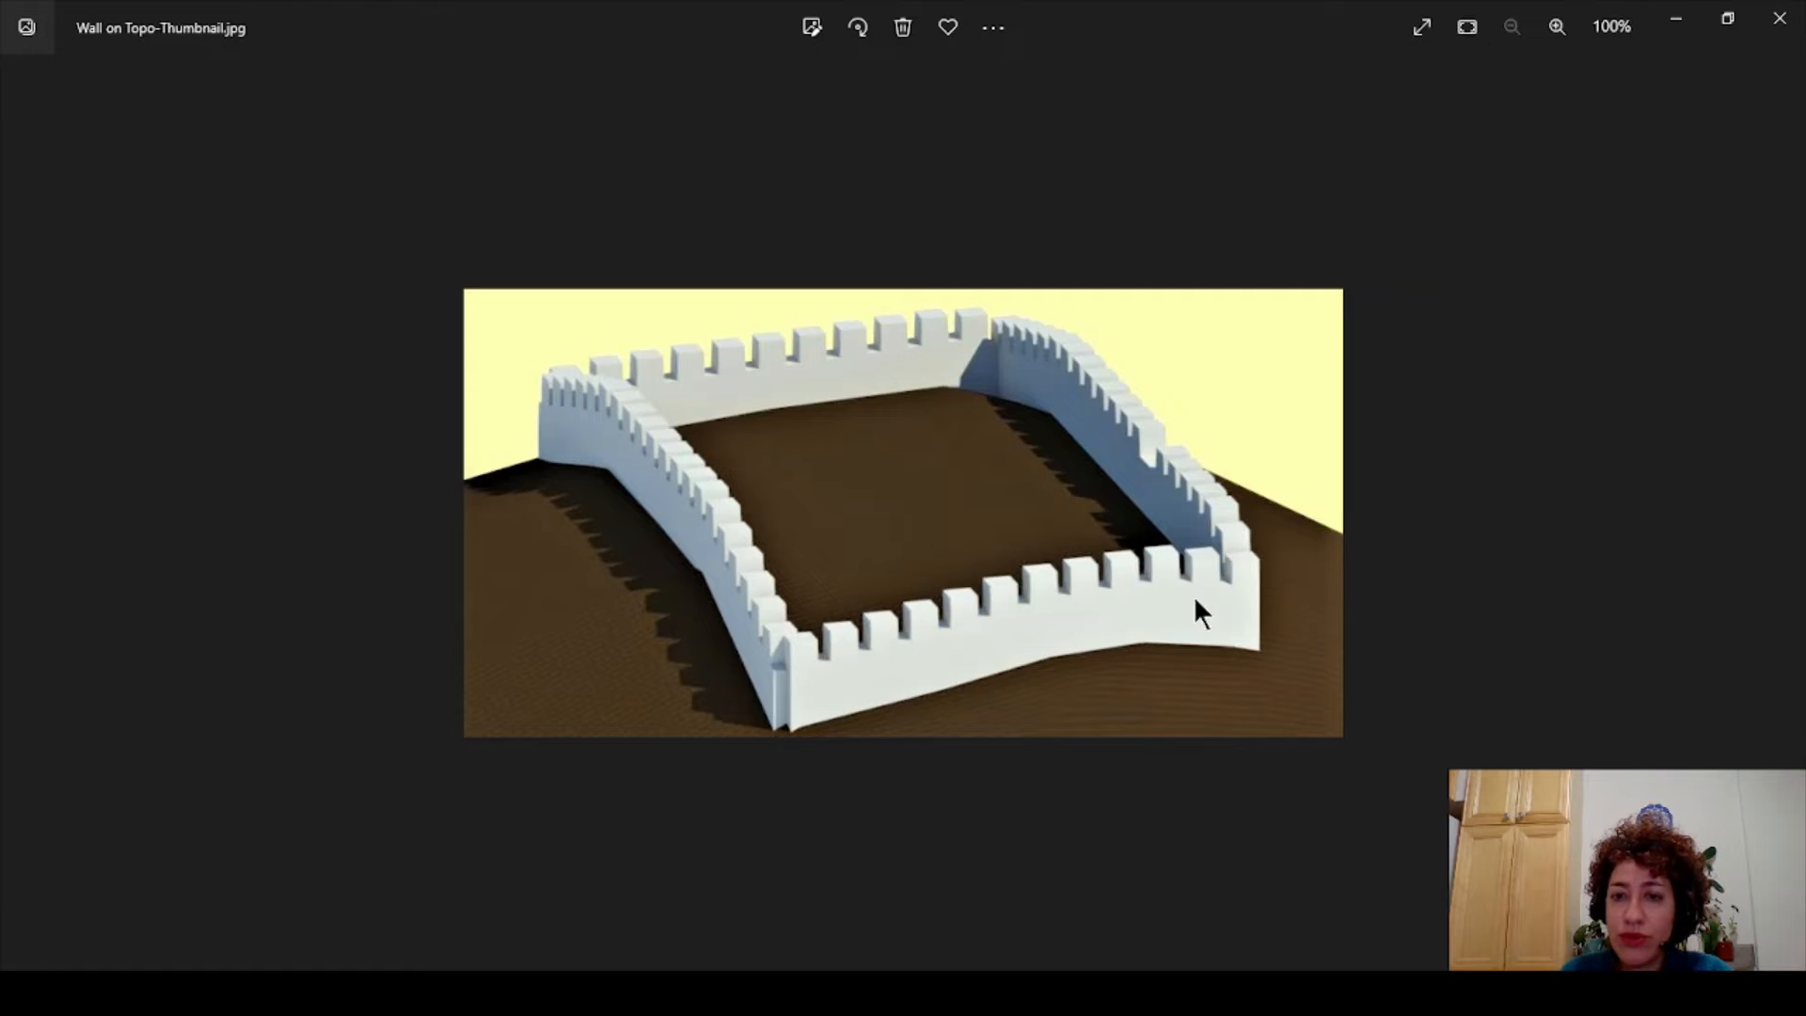
- Place a reference point where the two centre reference planes cross in Ref. Level
click(1676, 19)
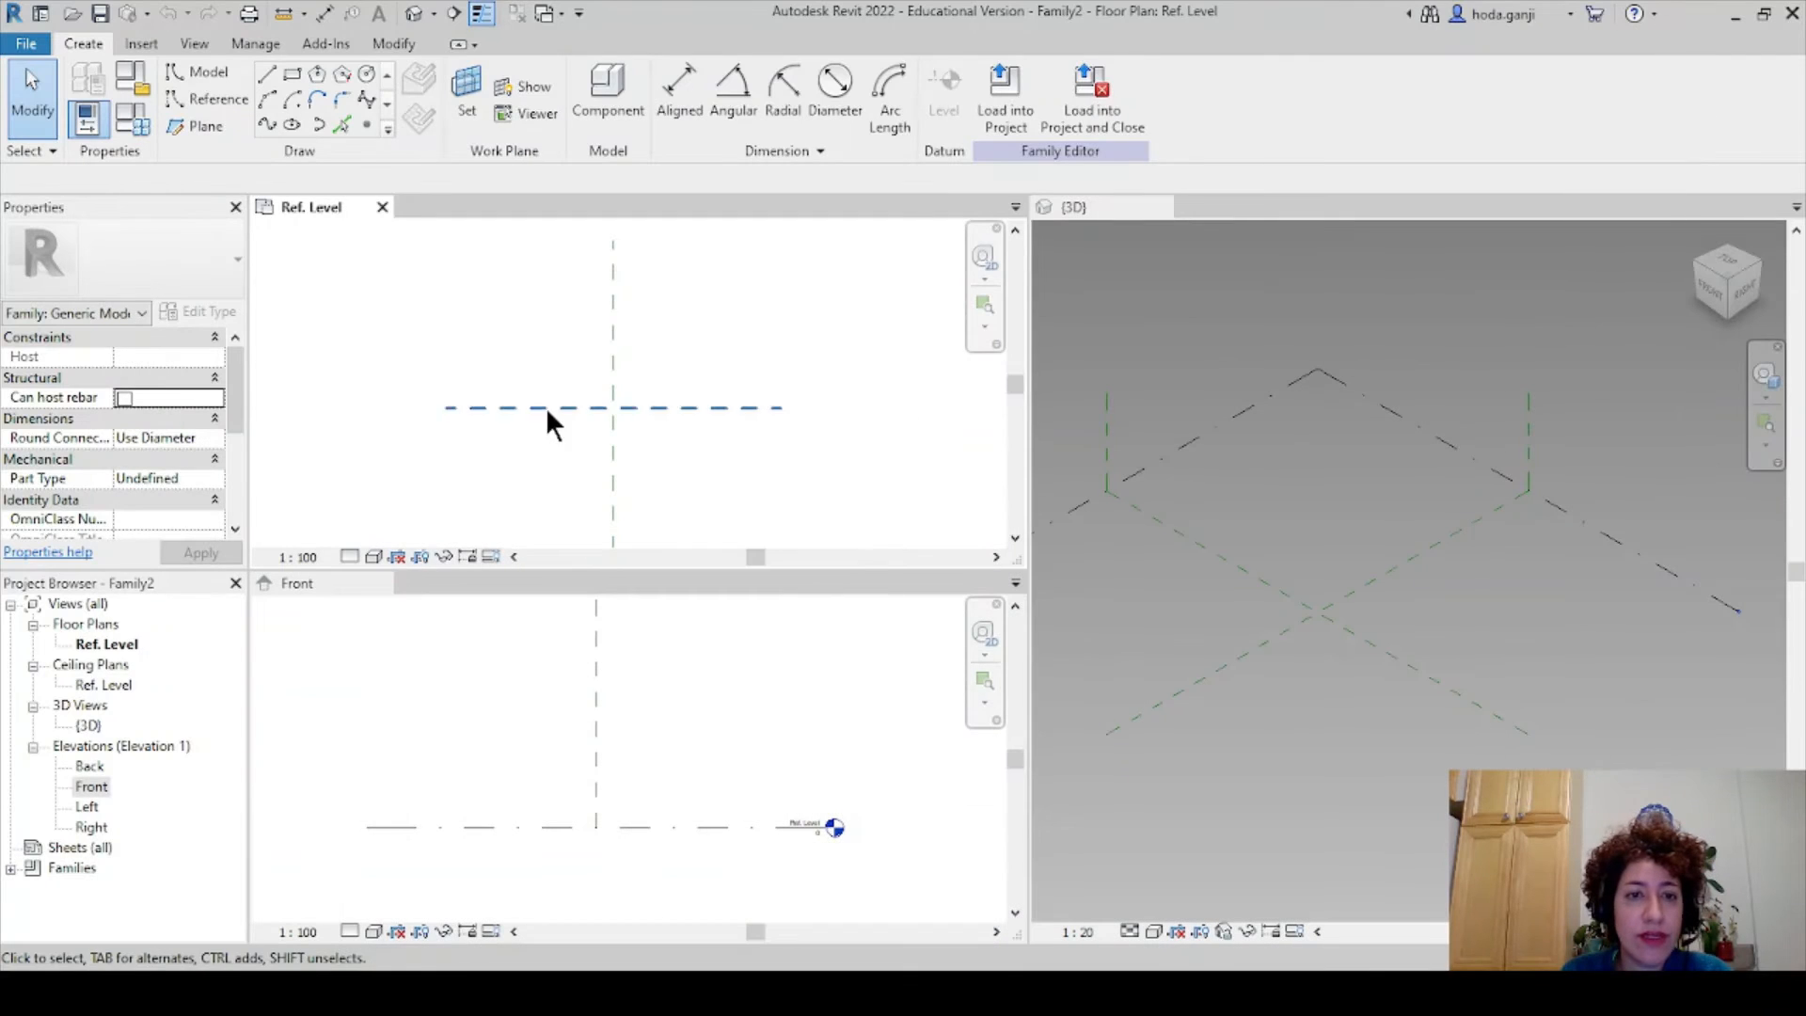
scroll(647, 423, up, 1)
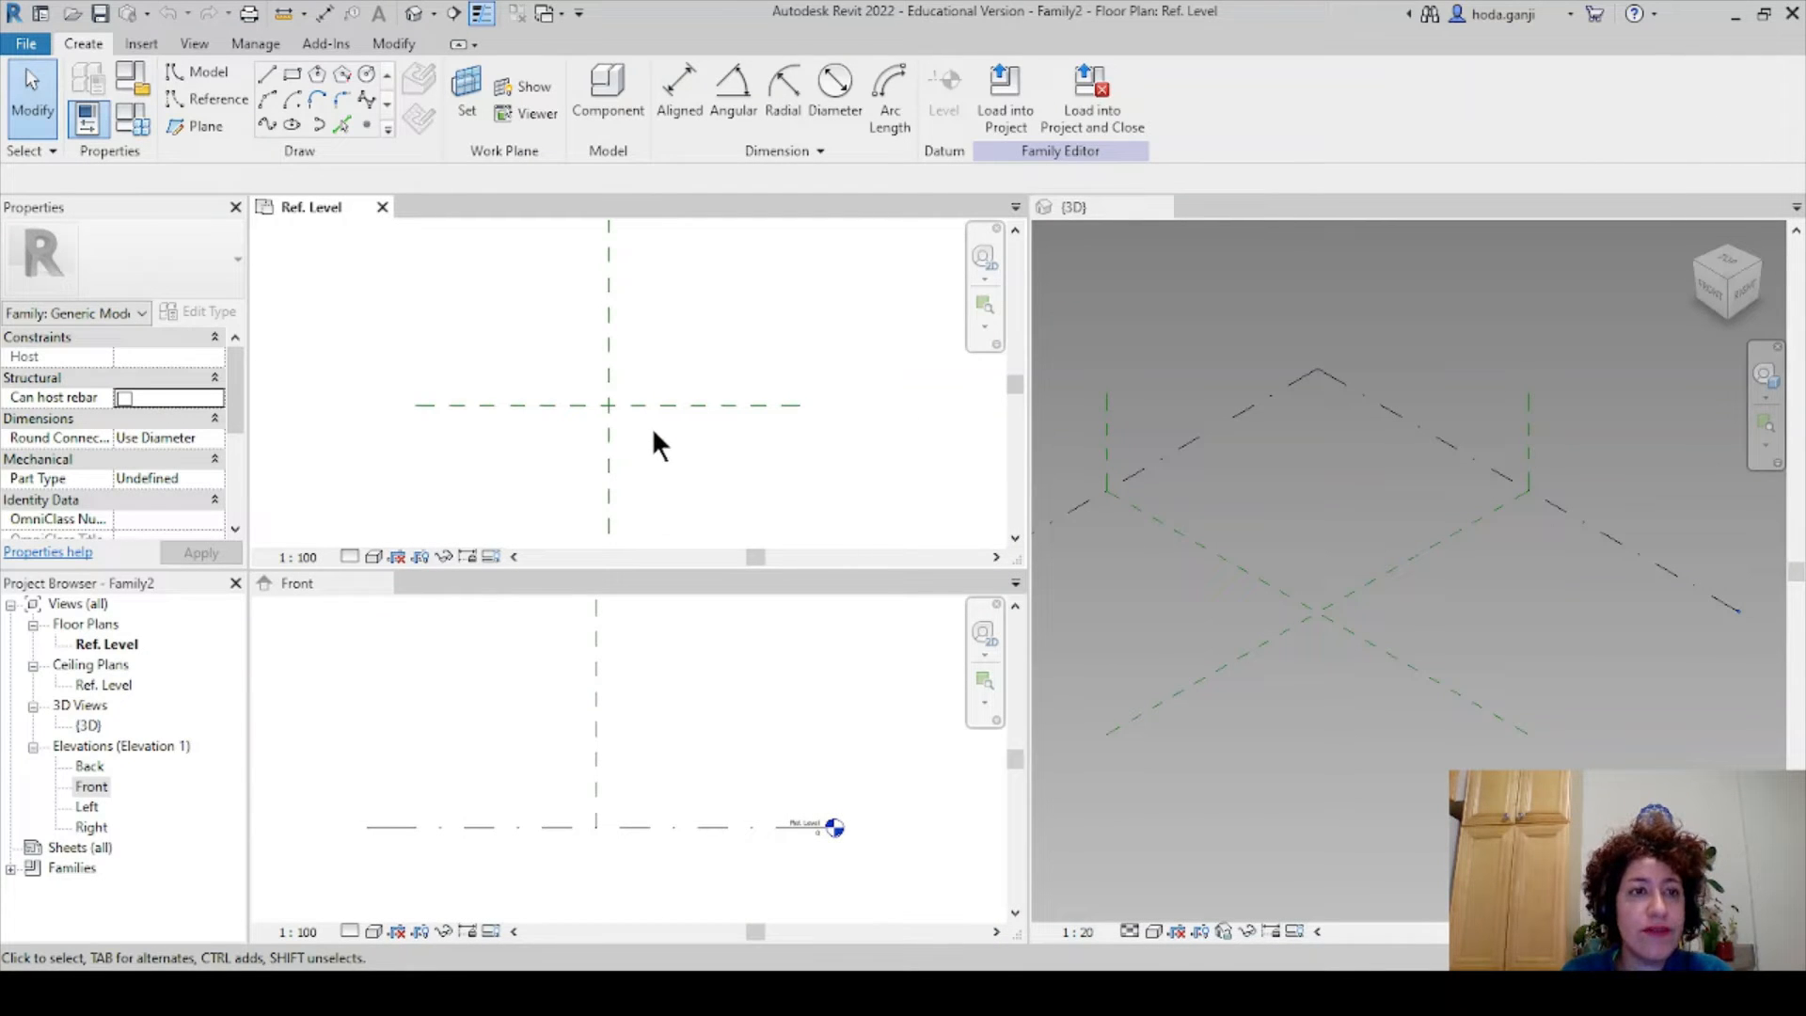
scroll(652, 427, up, 1)
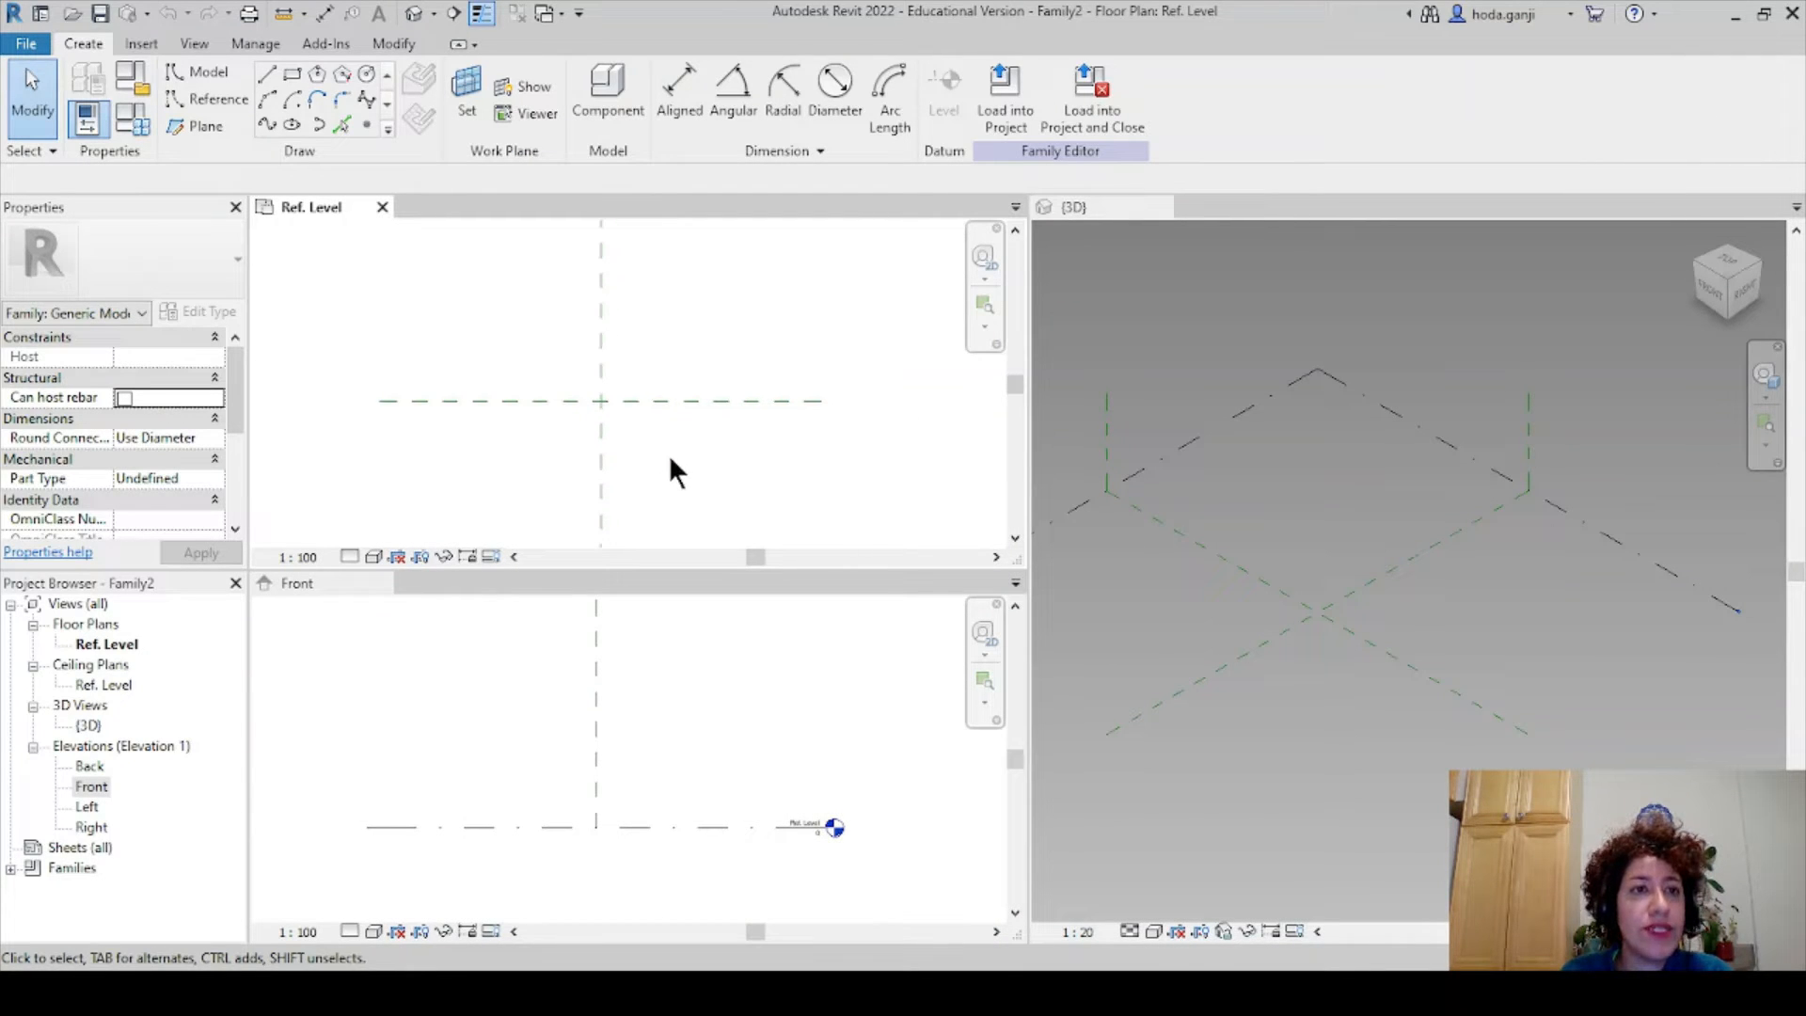
click(207, 99)
click(366, 123)
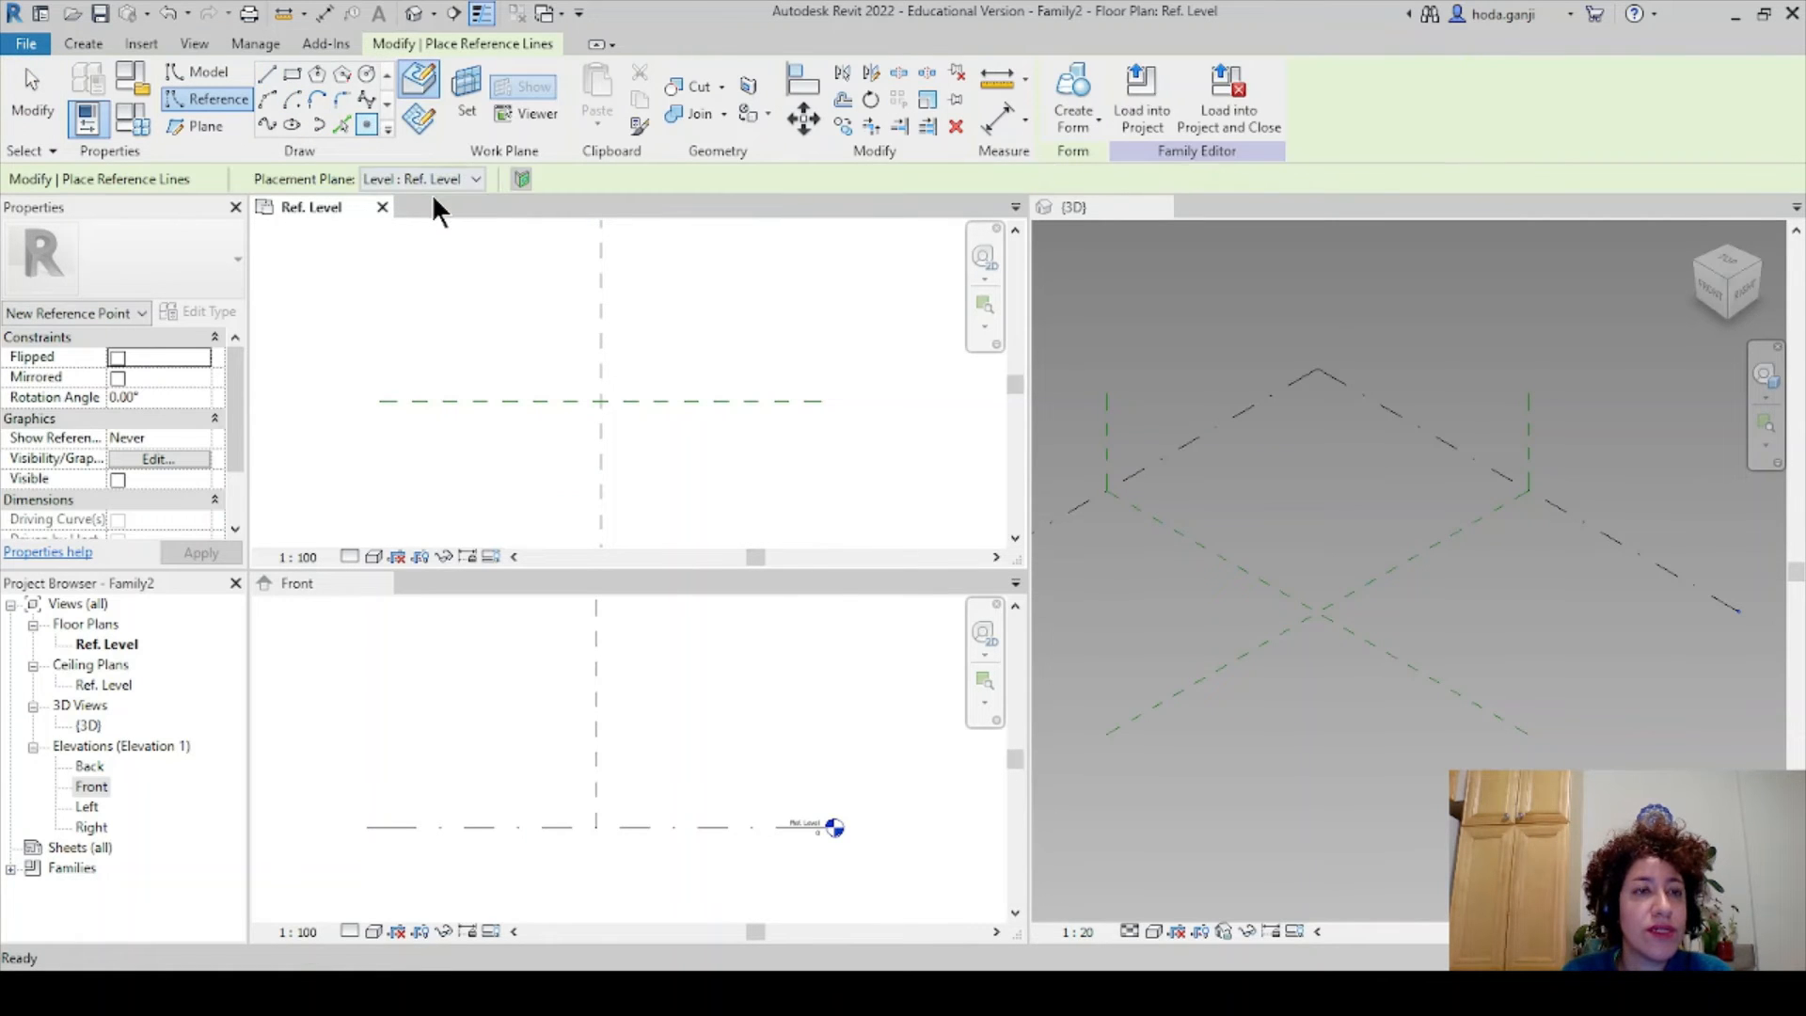
click(601, 402)
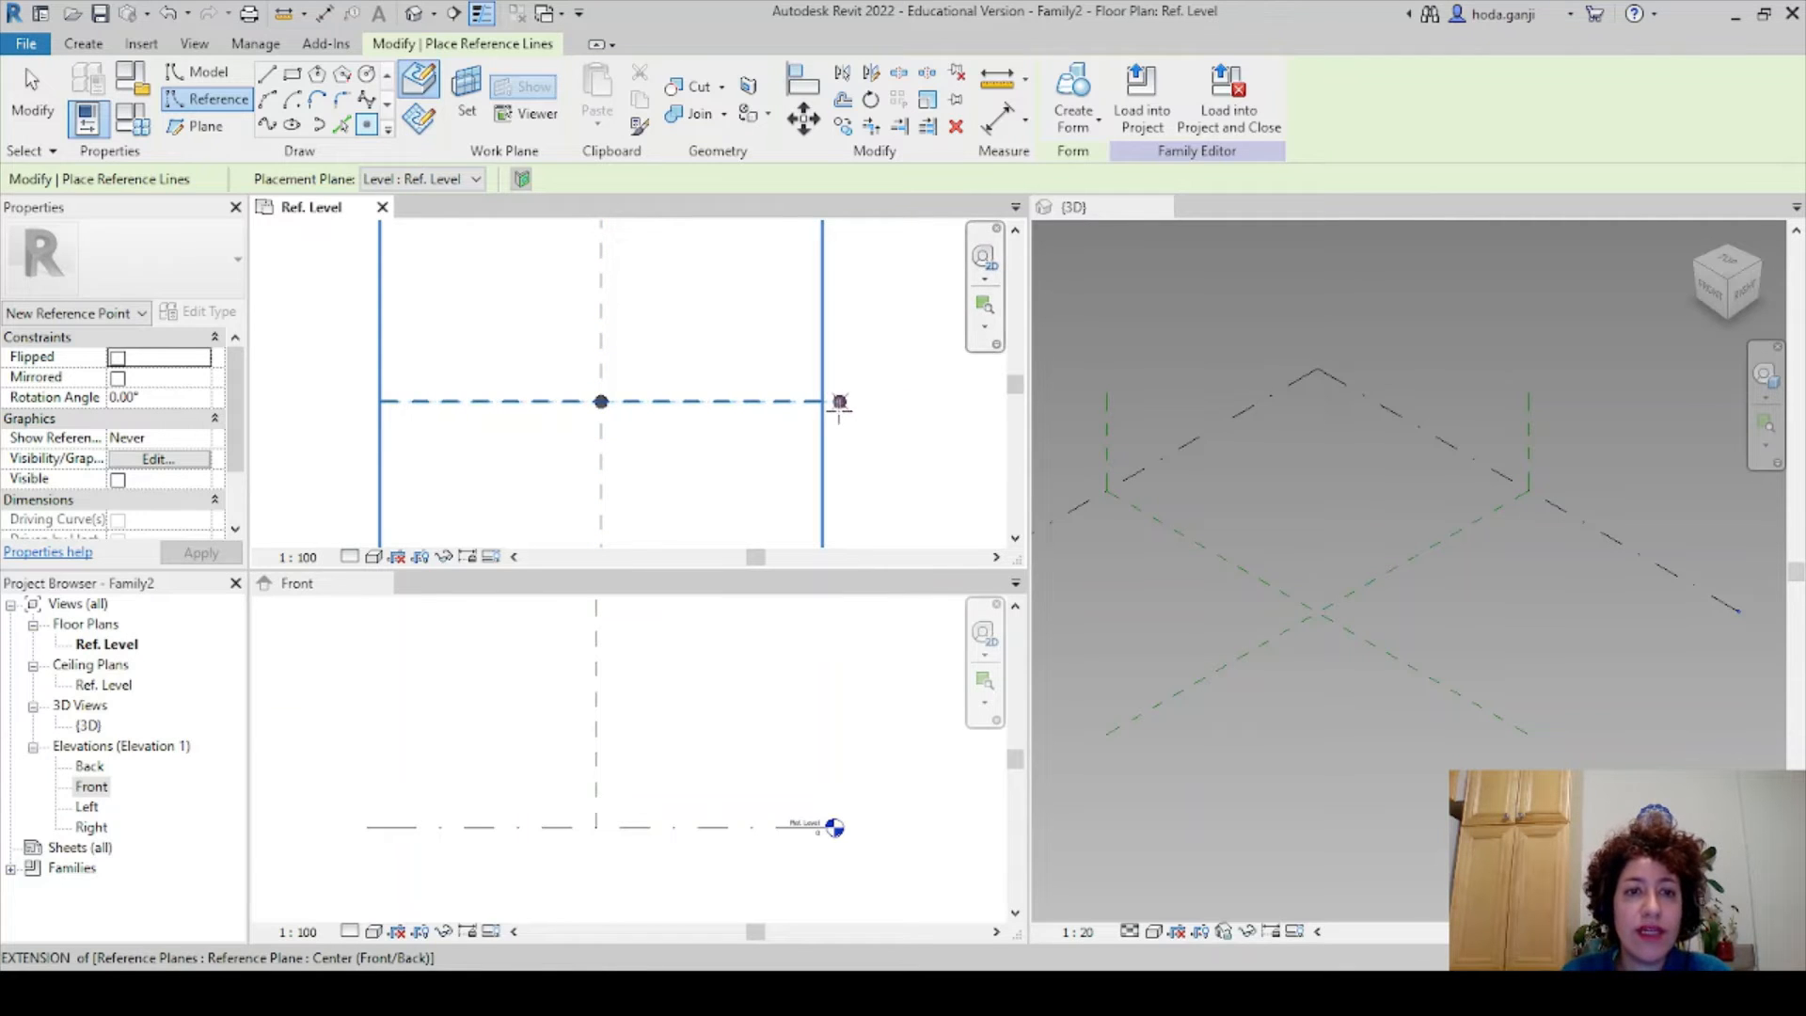
key(Escape)
key(Escape)
- Convert the reference point into adaptive point 1
drag(491, 285, 683, 464)
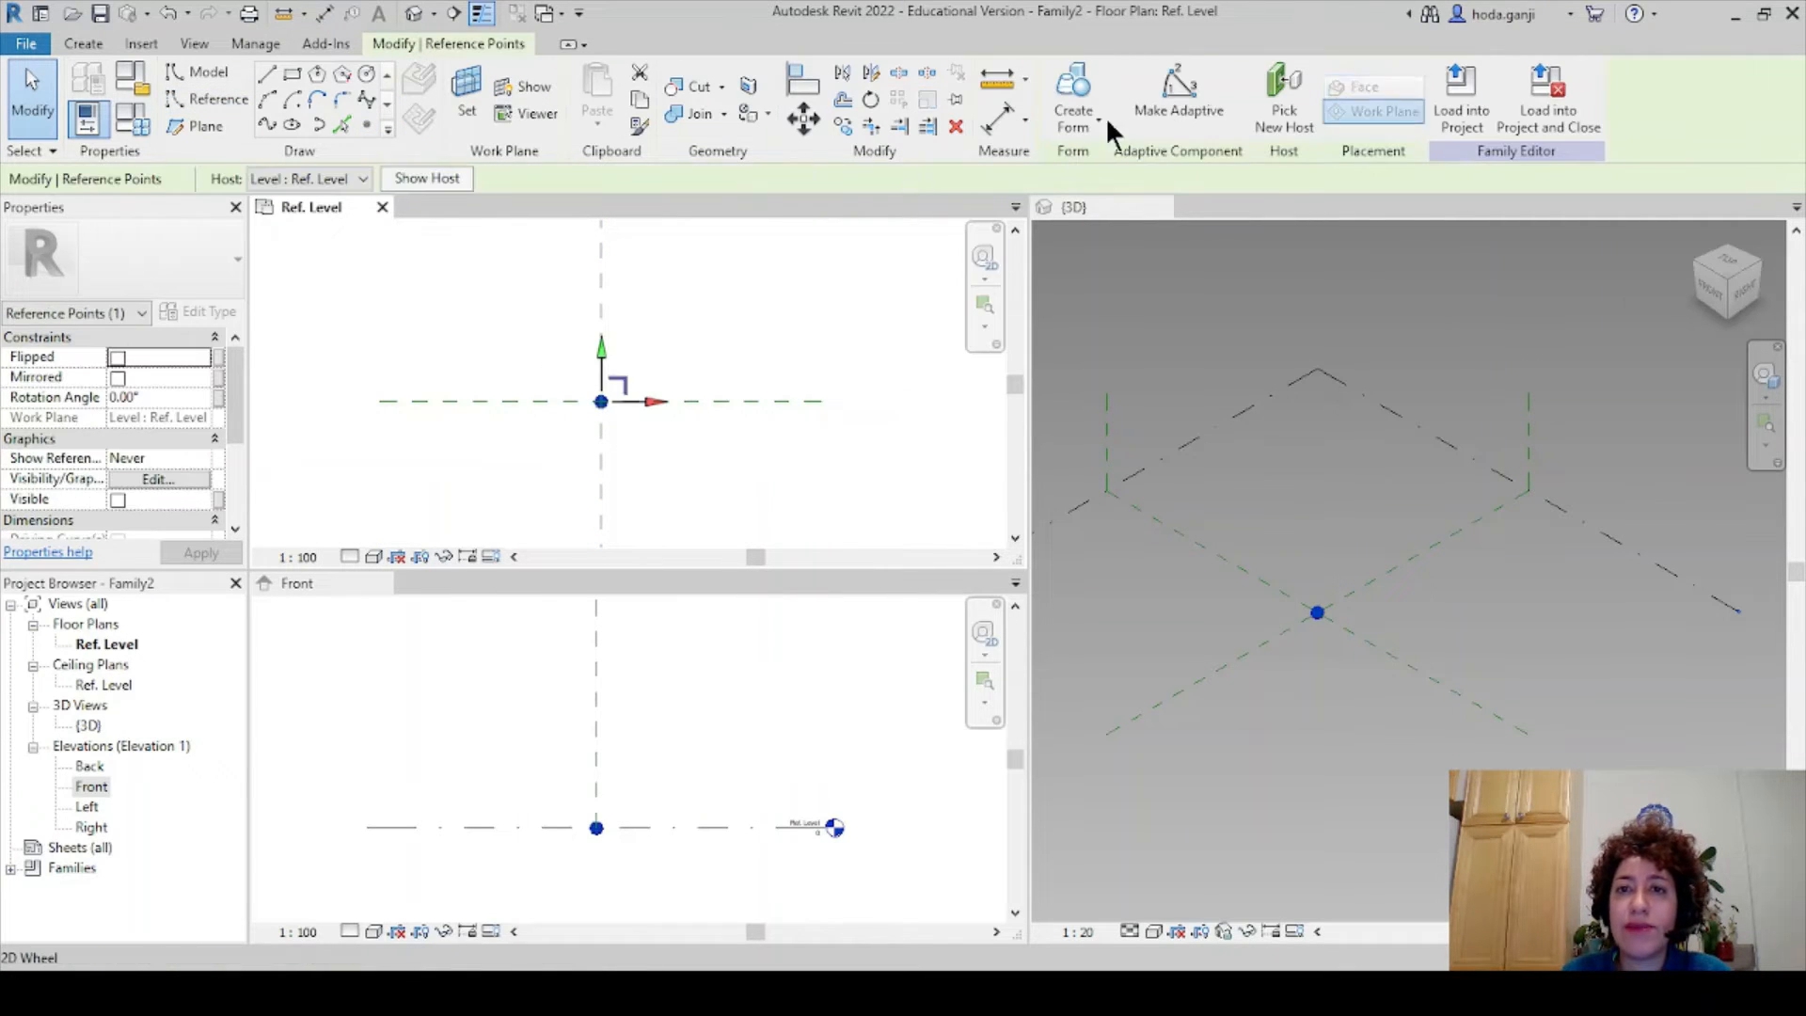
click(1183, 87)
click(735, 318)
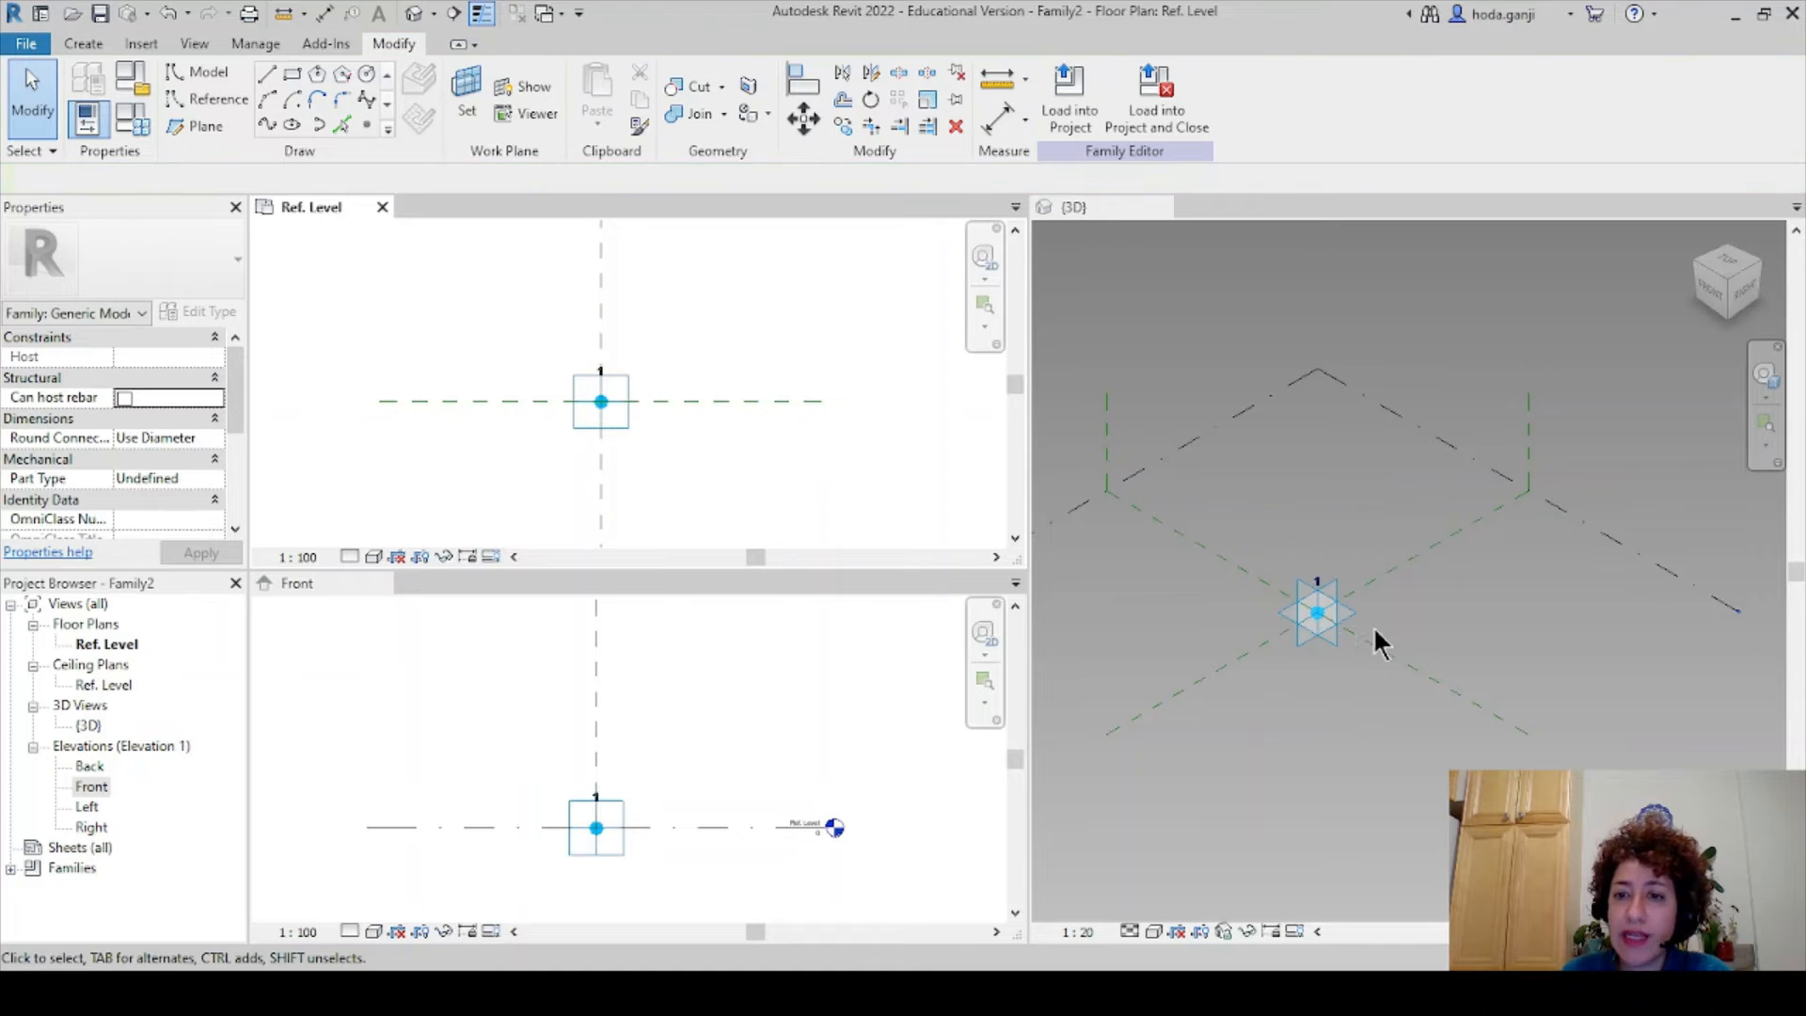
scroll(1304, 610, up, 2)
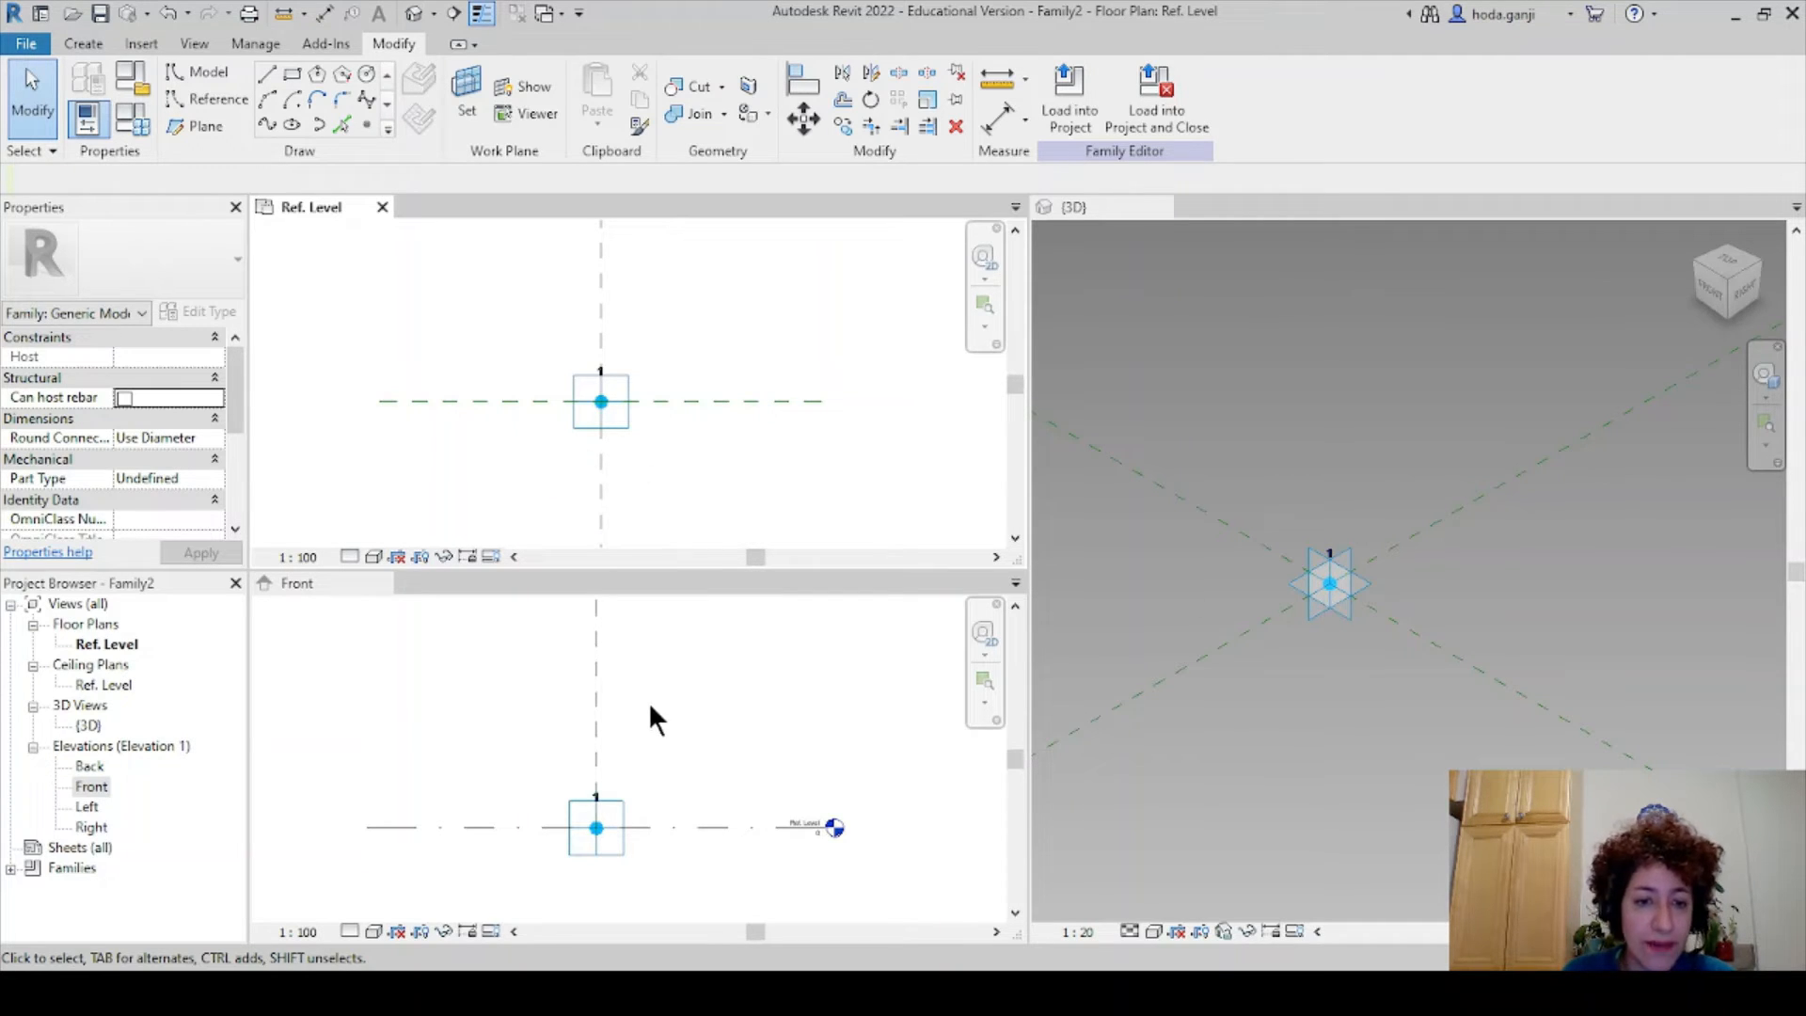
- Activate the Front elevation and pan it toward the adaptive point
click(674, 794)
mouse_move(673, 794)
middle_down()
mouse_move(653, 709)
mouse_move(686, 792)
middle_up()
scroll(585, 738, up, 3)
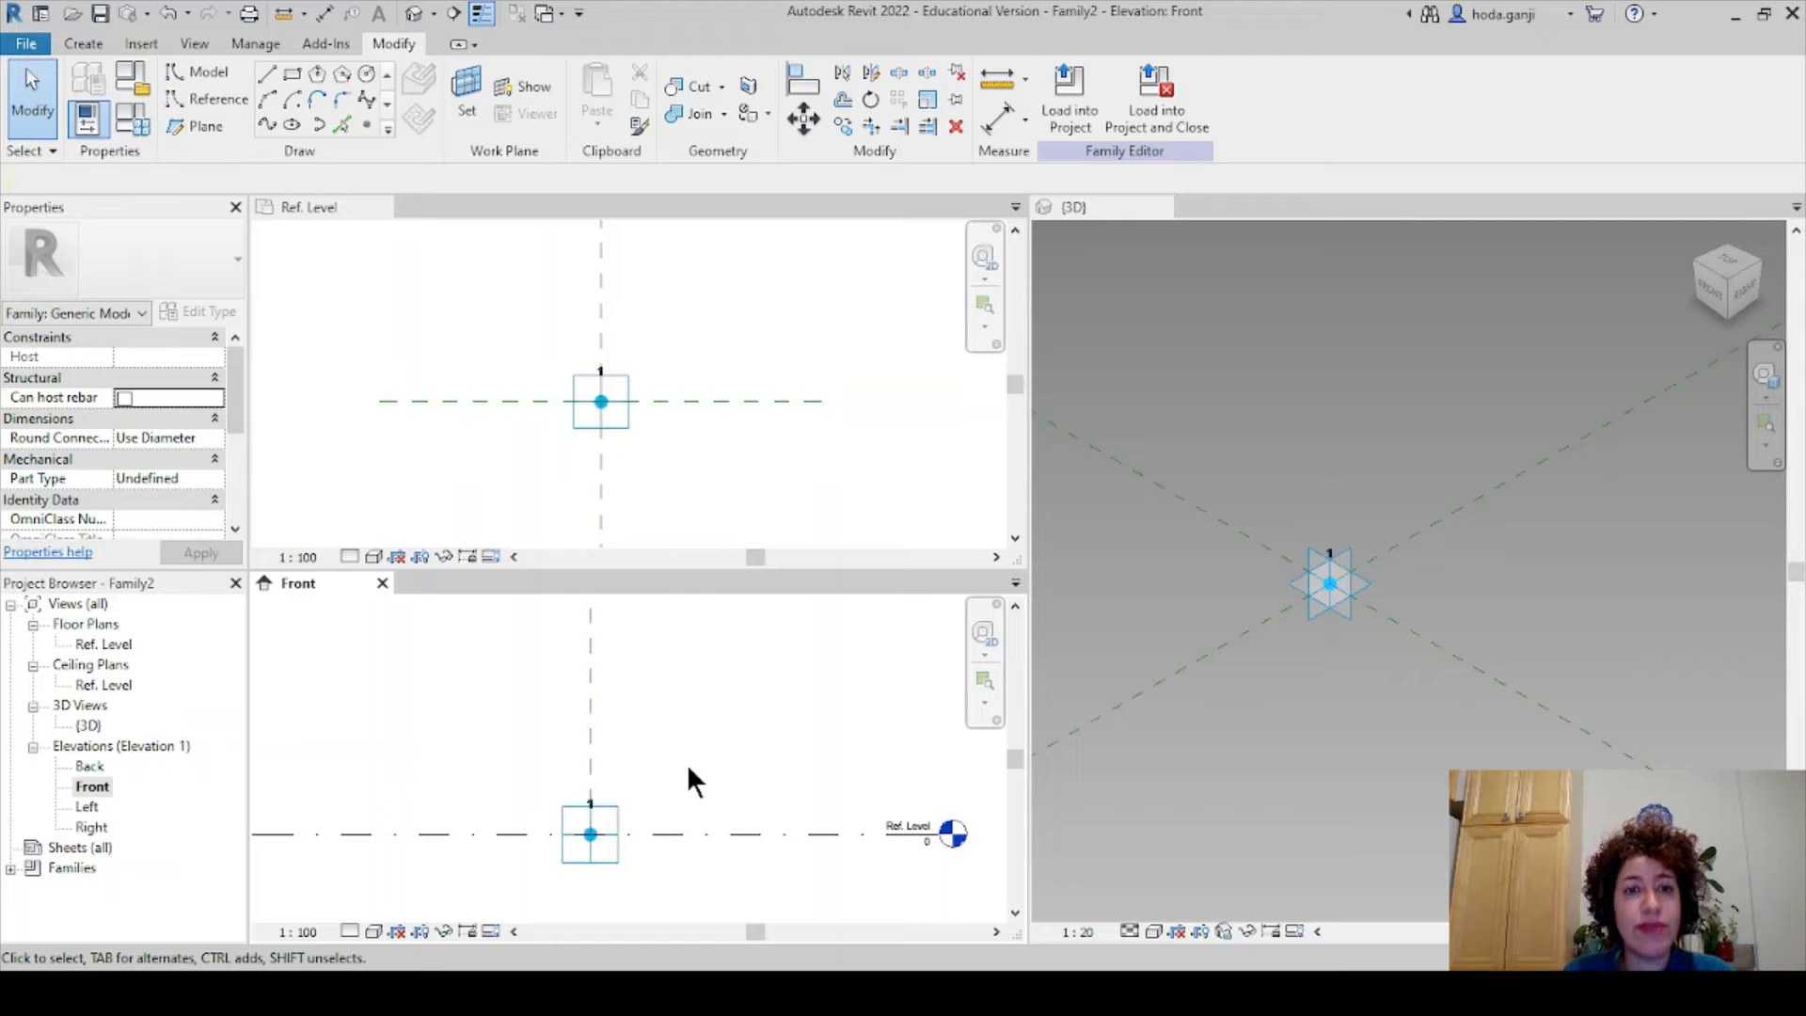
key(r)
key(p)
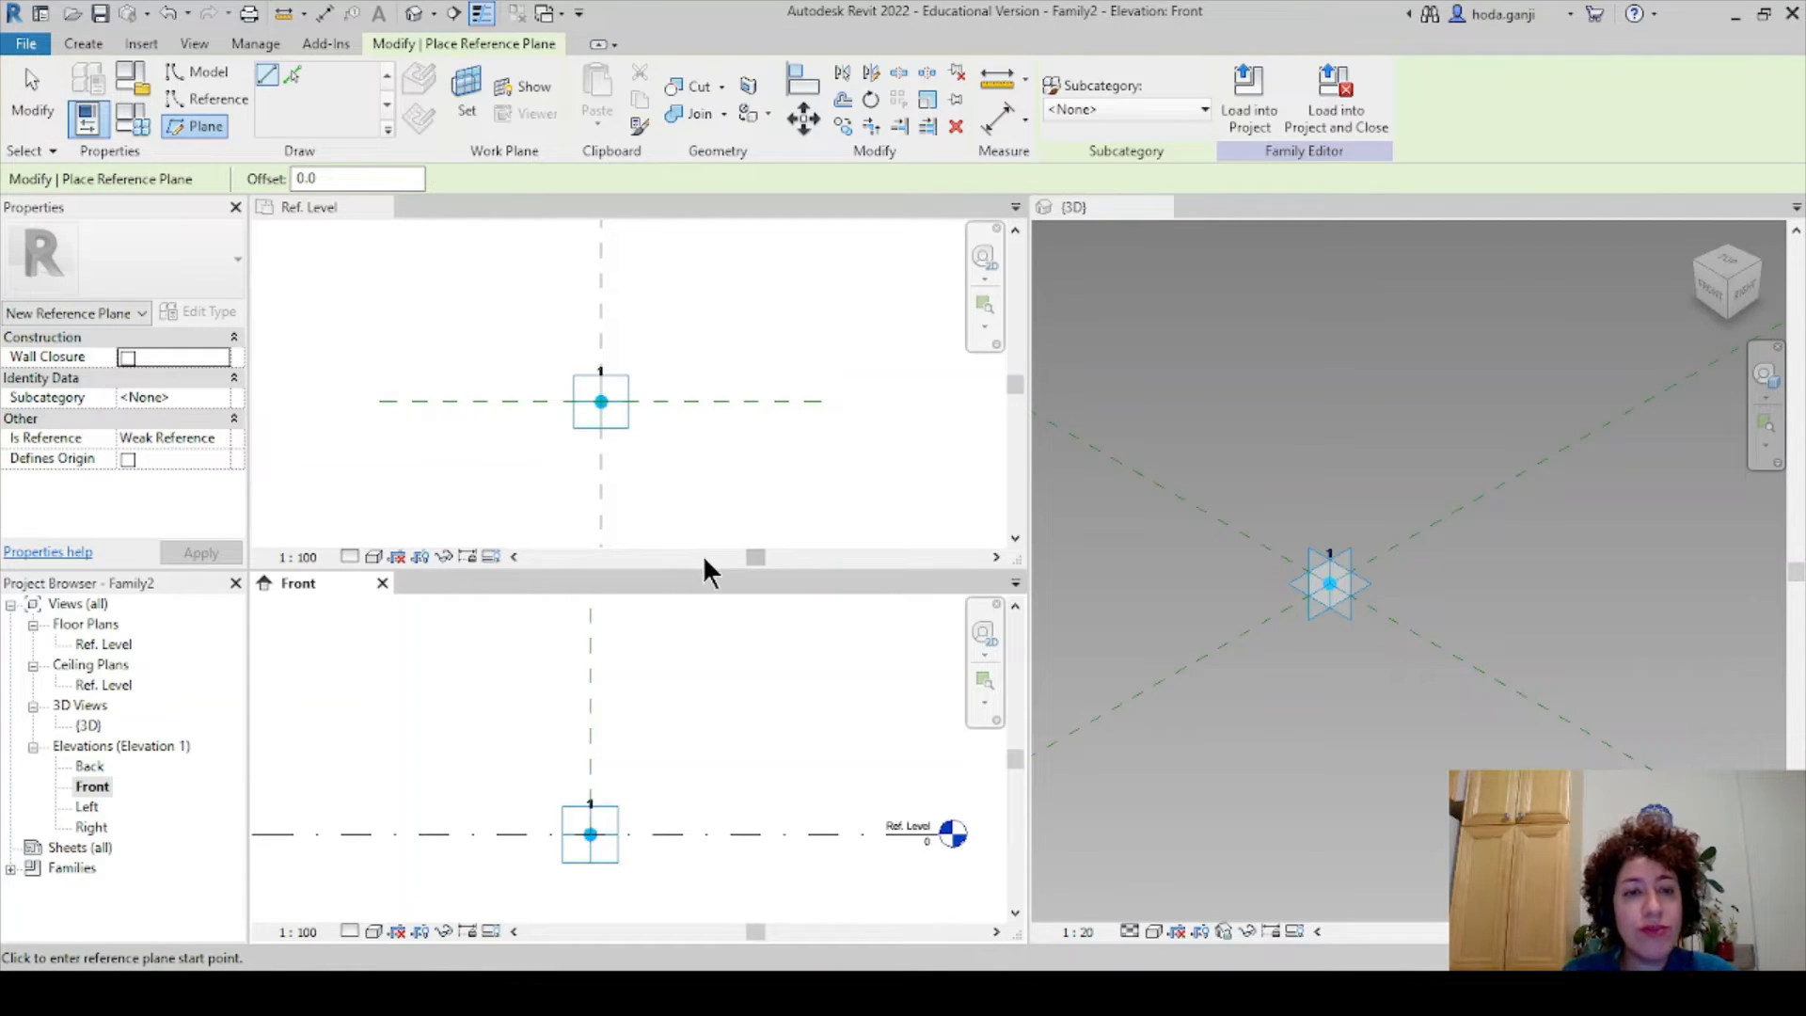
key(Escape)
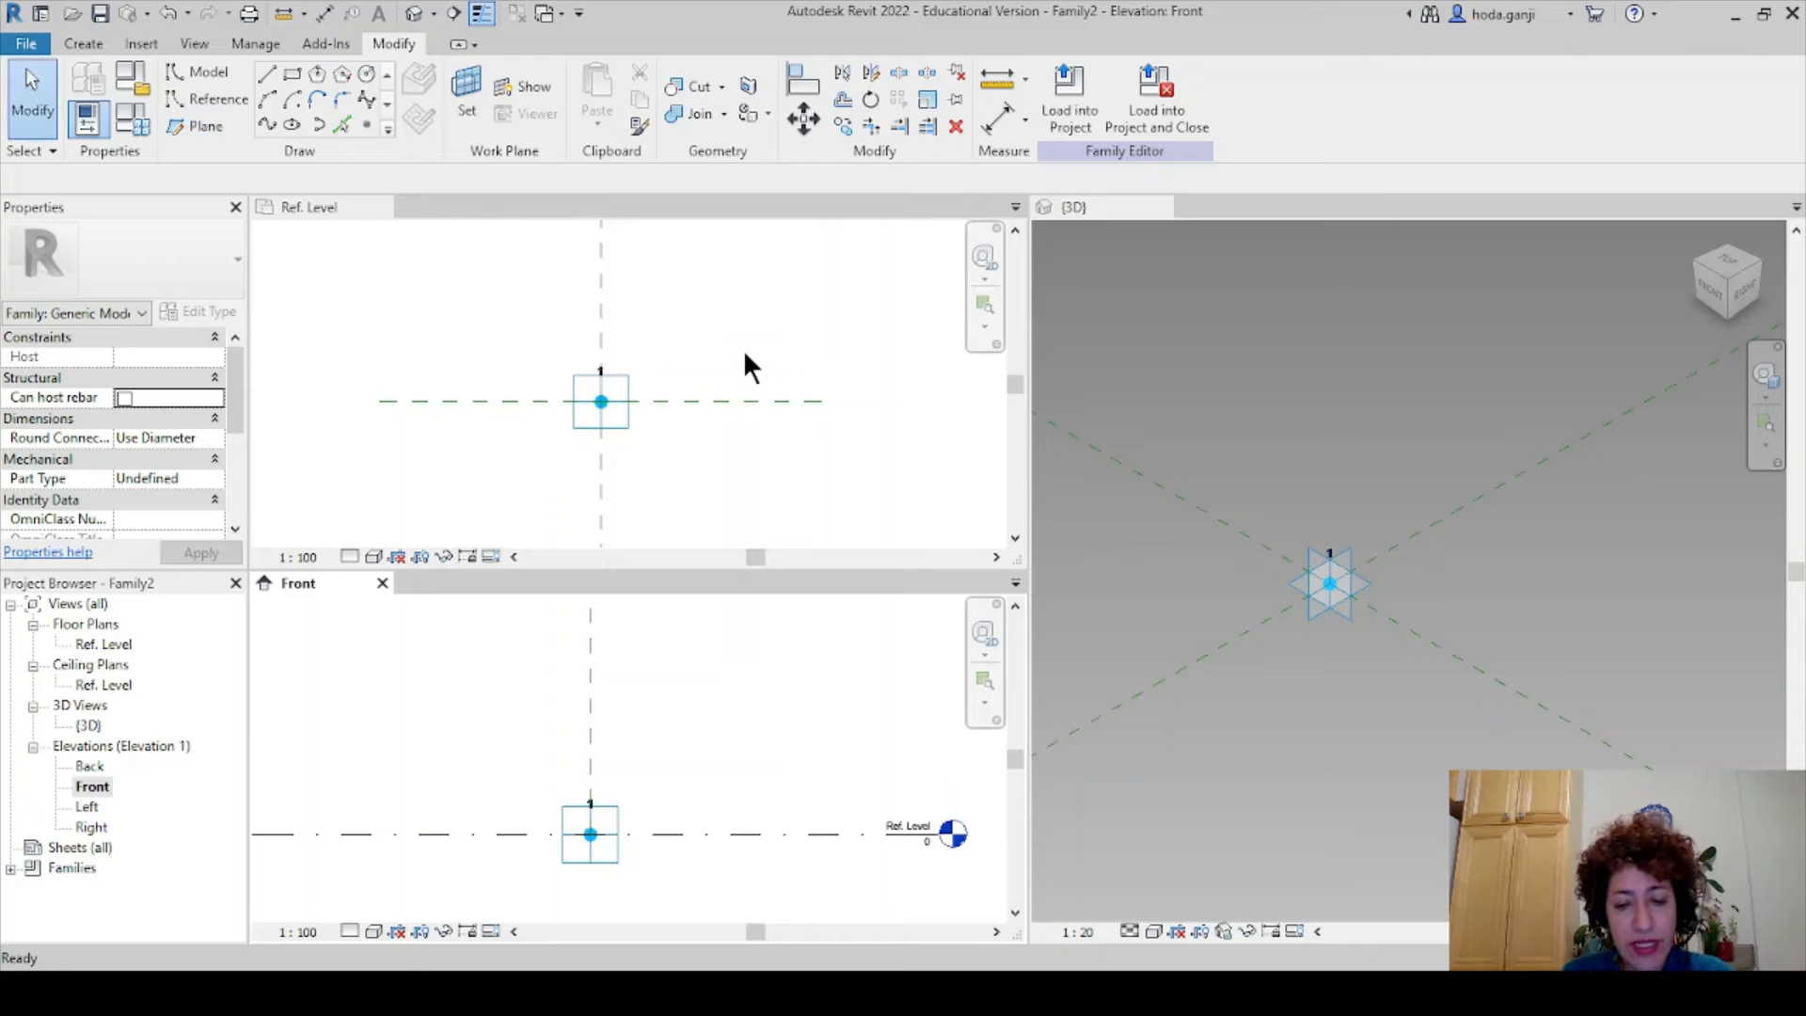
- Set length units to Meters rounded to 3 decimal places in Project Units
key(u)
key(n)
click(956, 411)
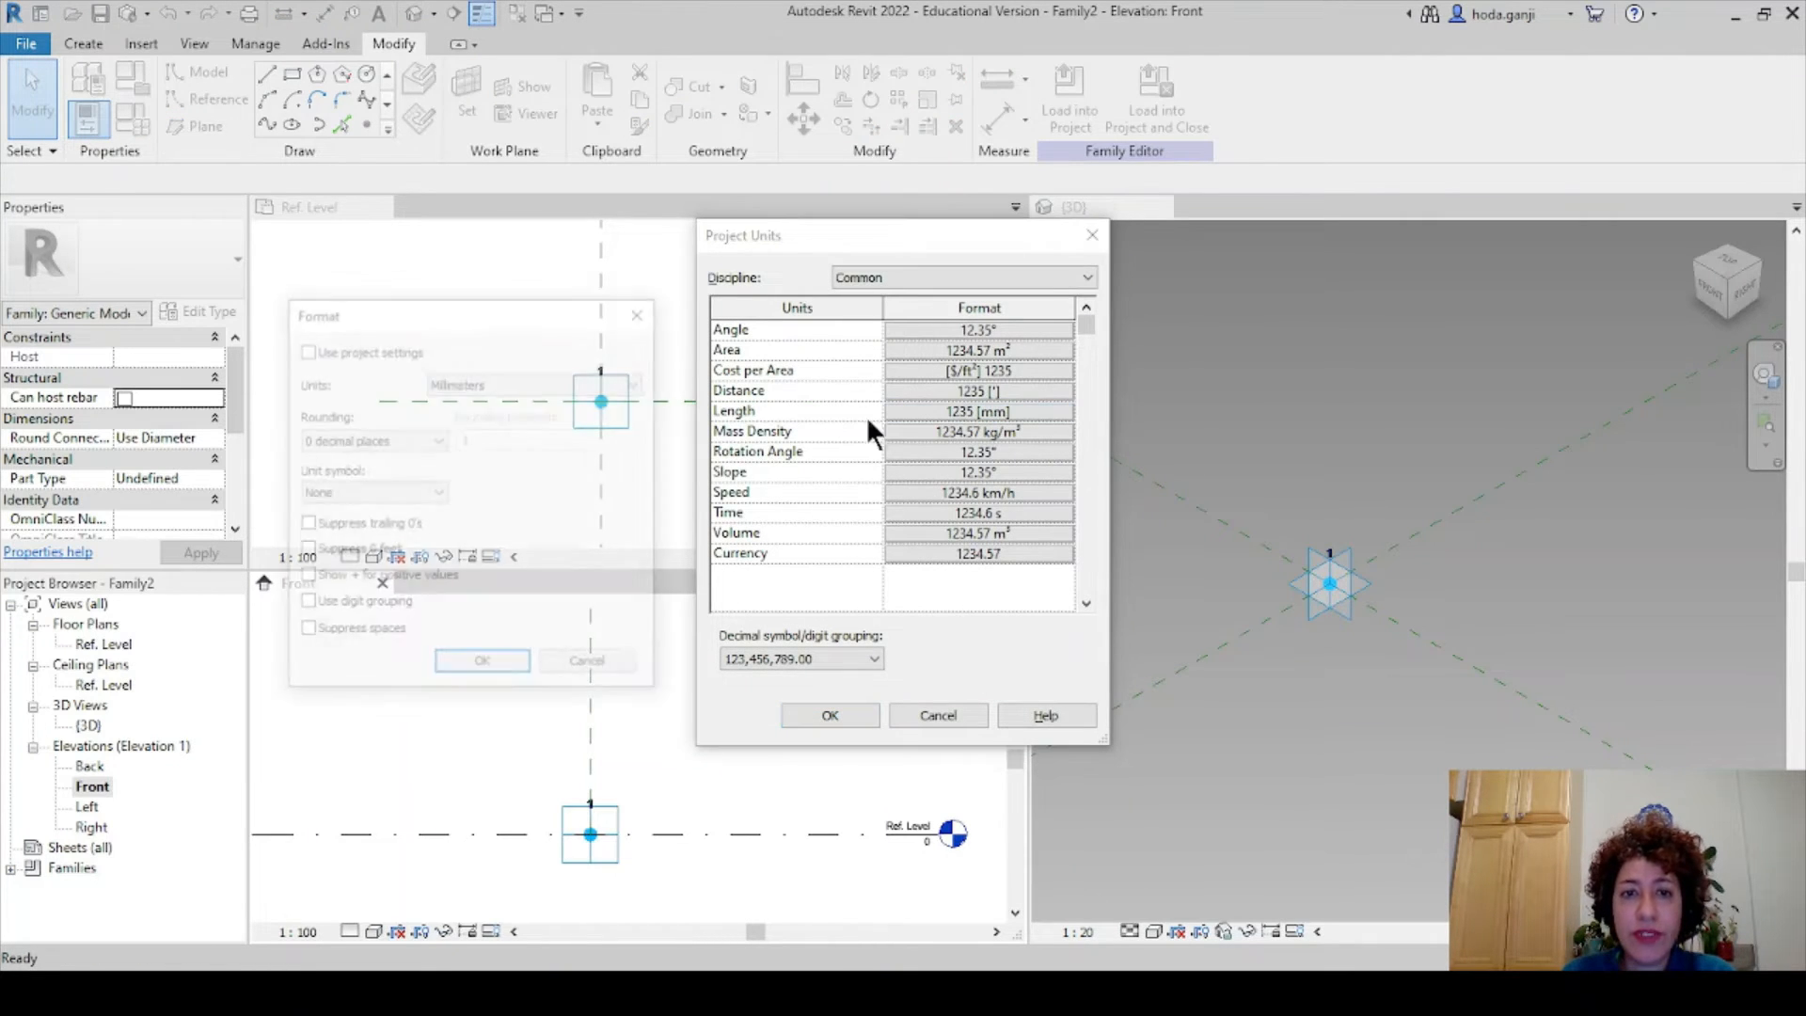
click(549, 383)
click(562, 461)
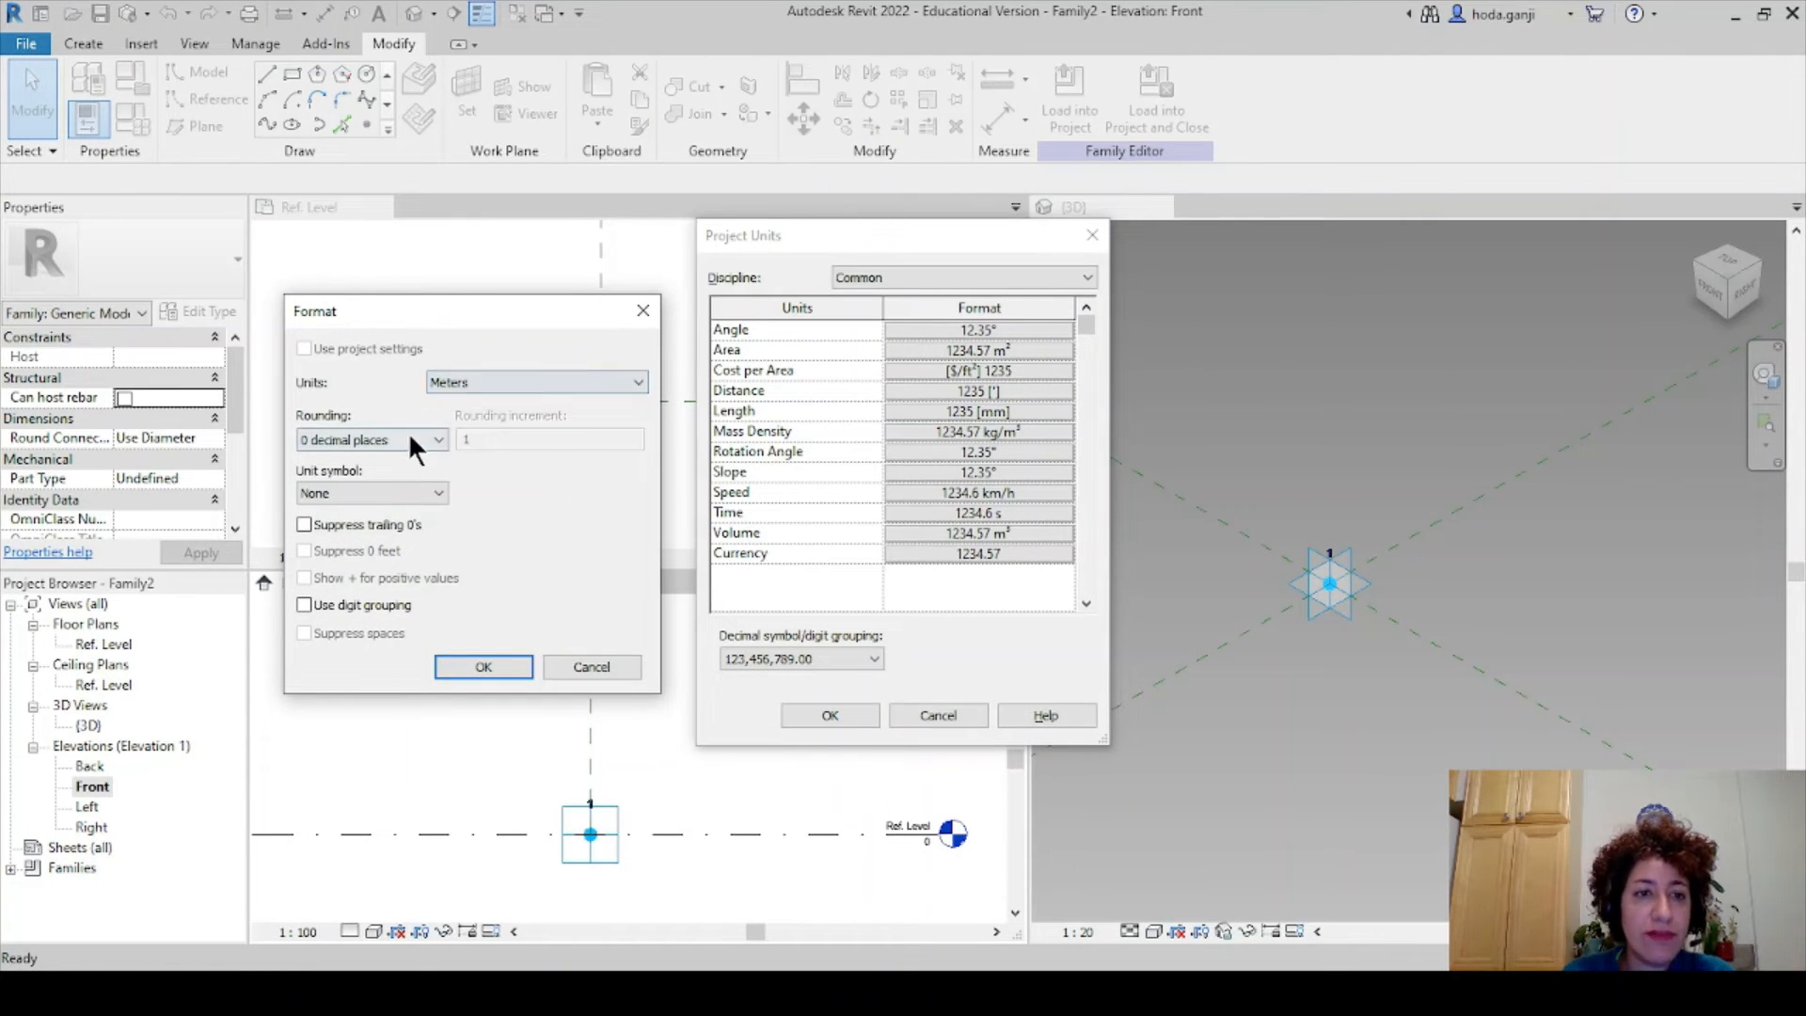
click(408, 439)
click(426, 549)
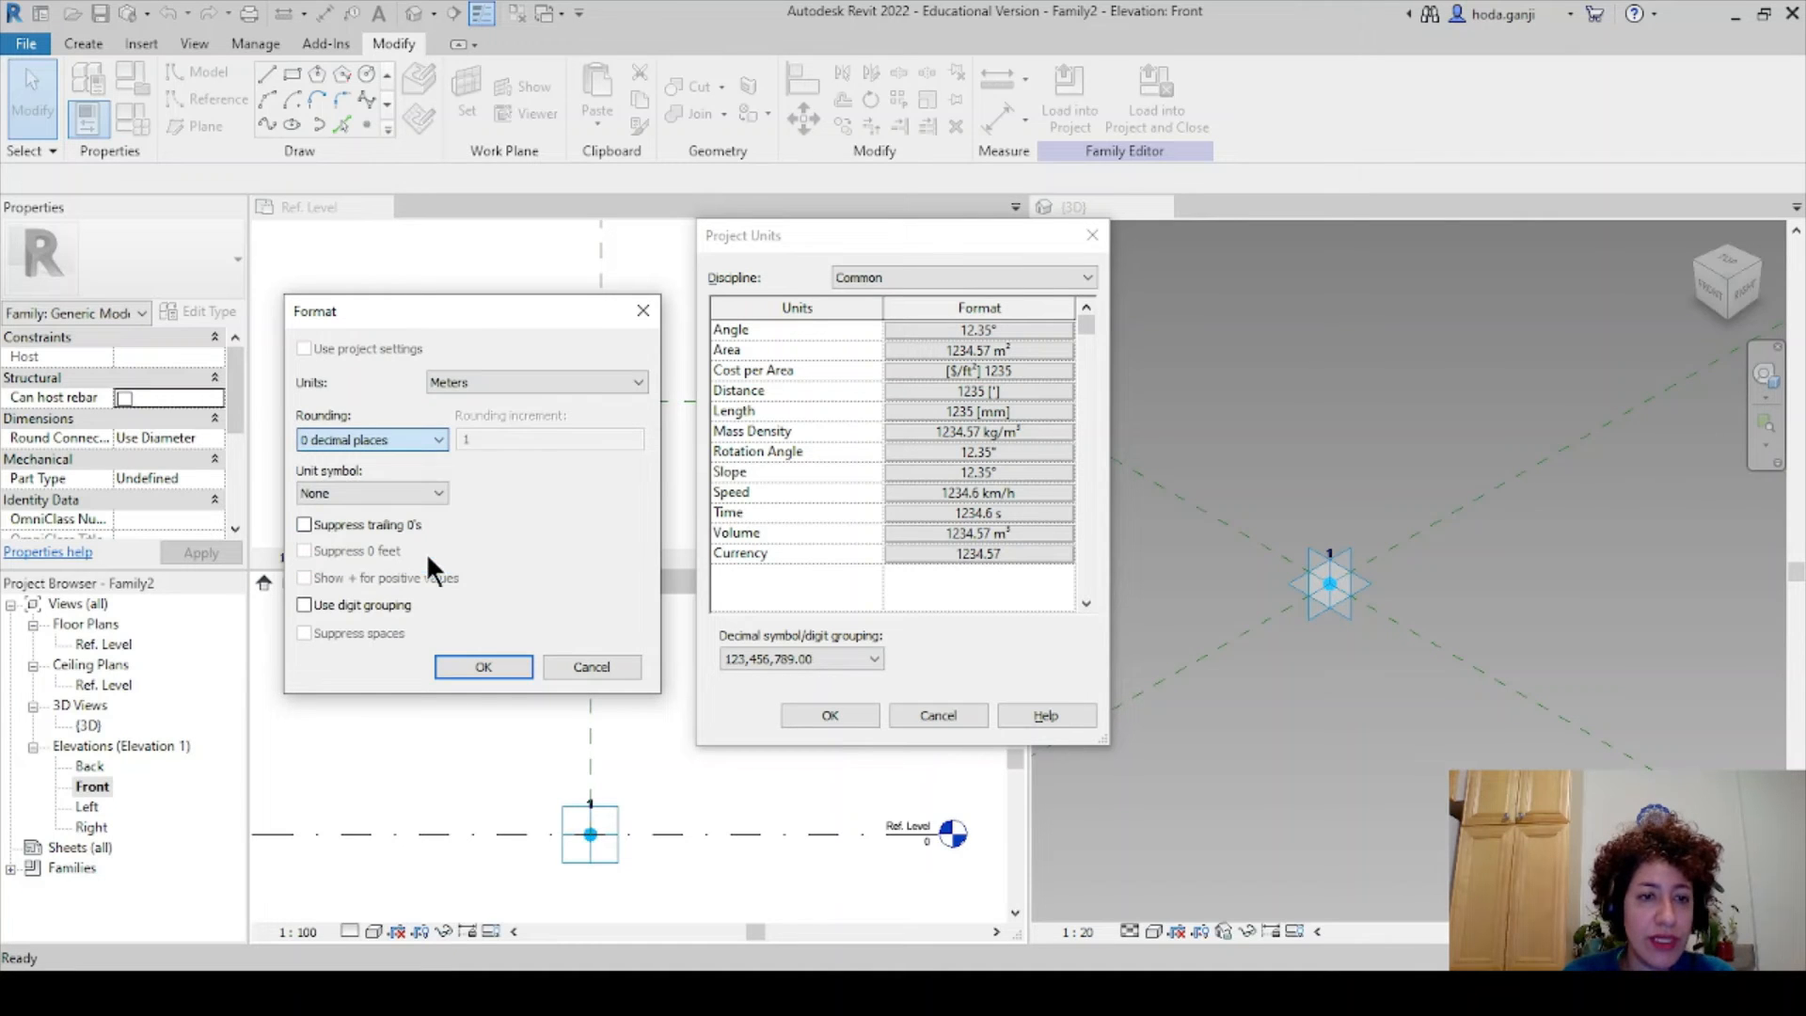
click(492, 664)
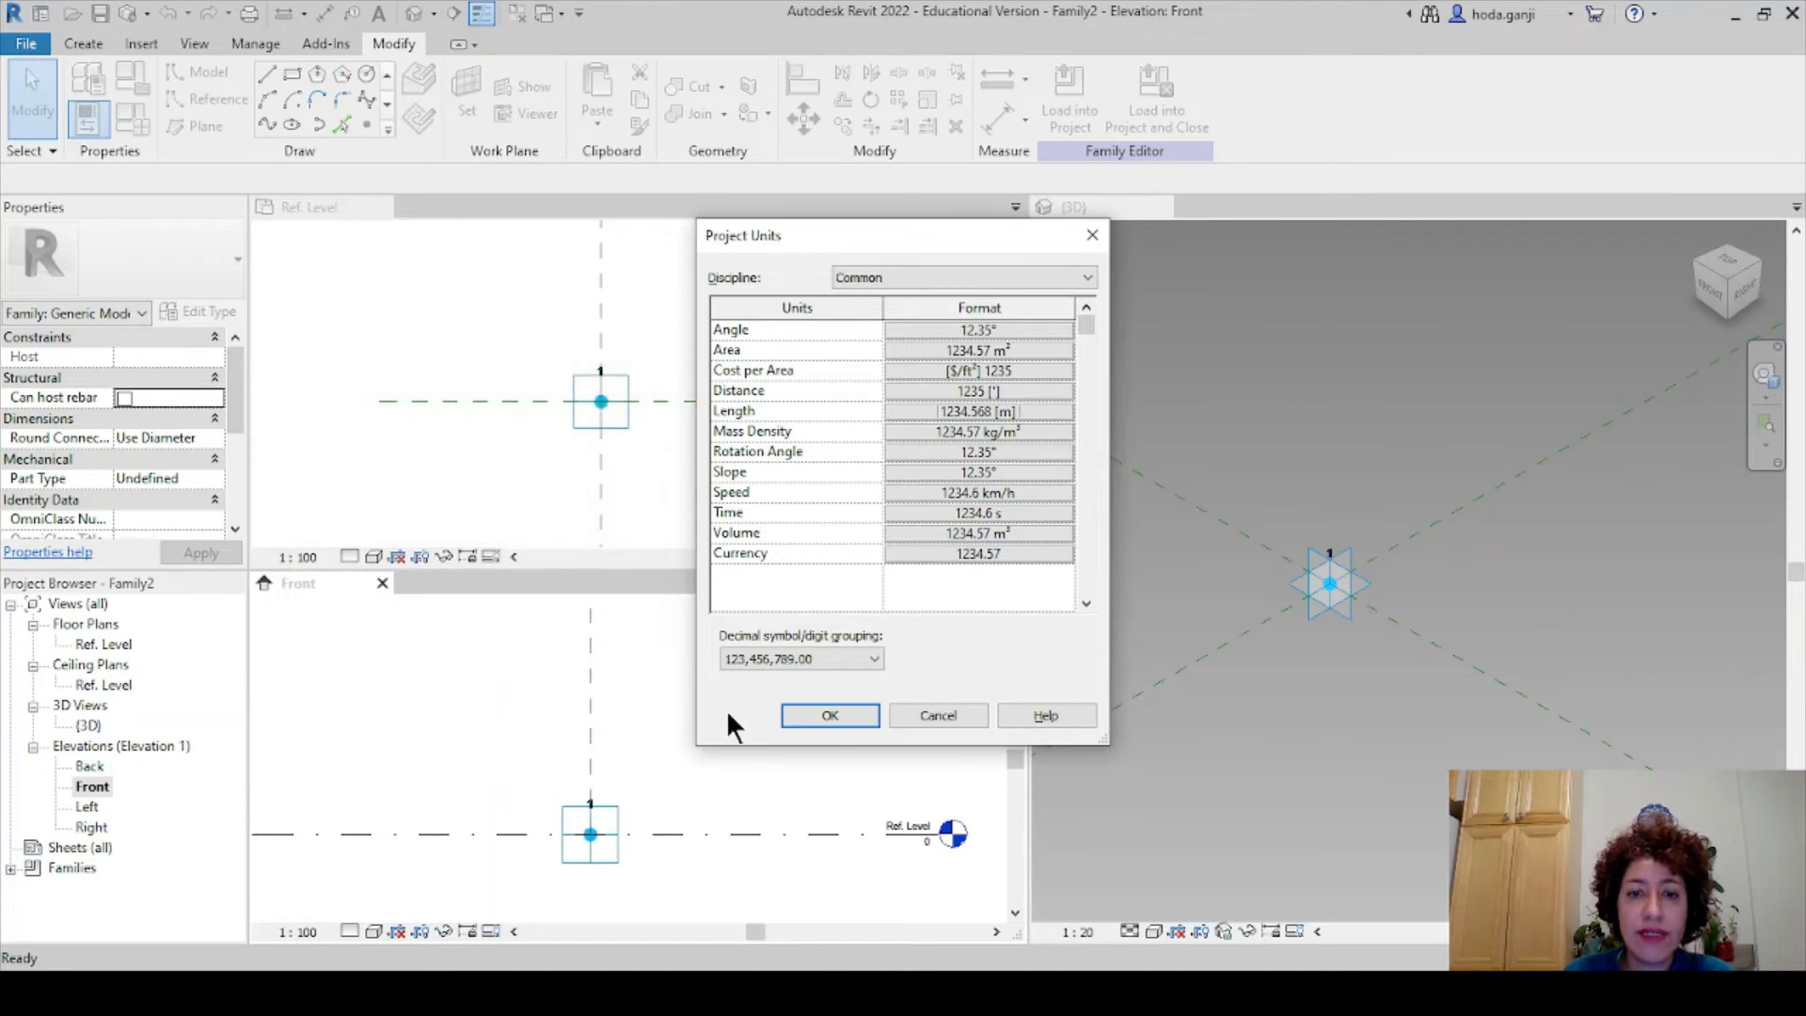
click(824, 717)
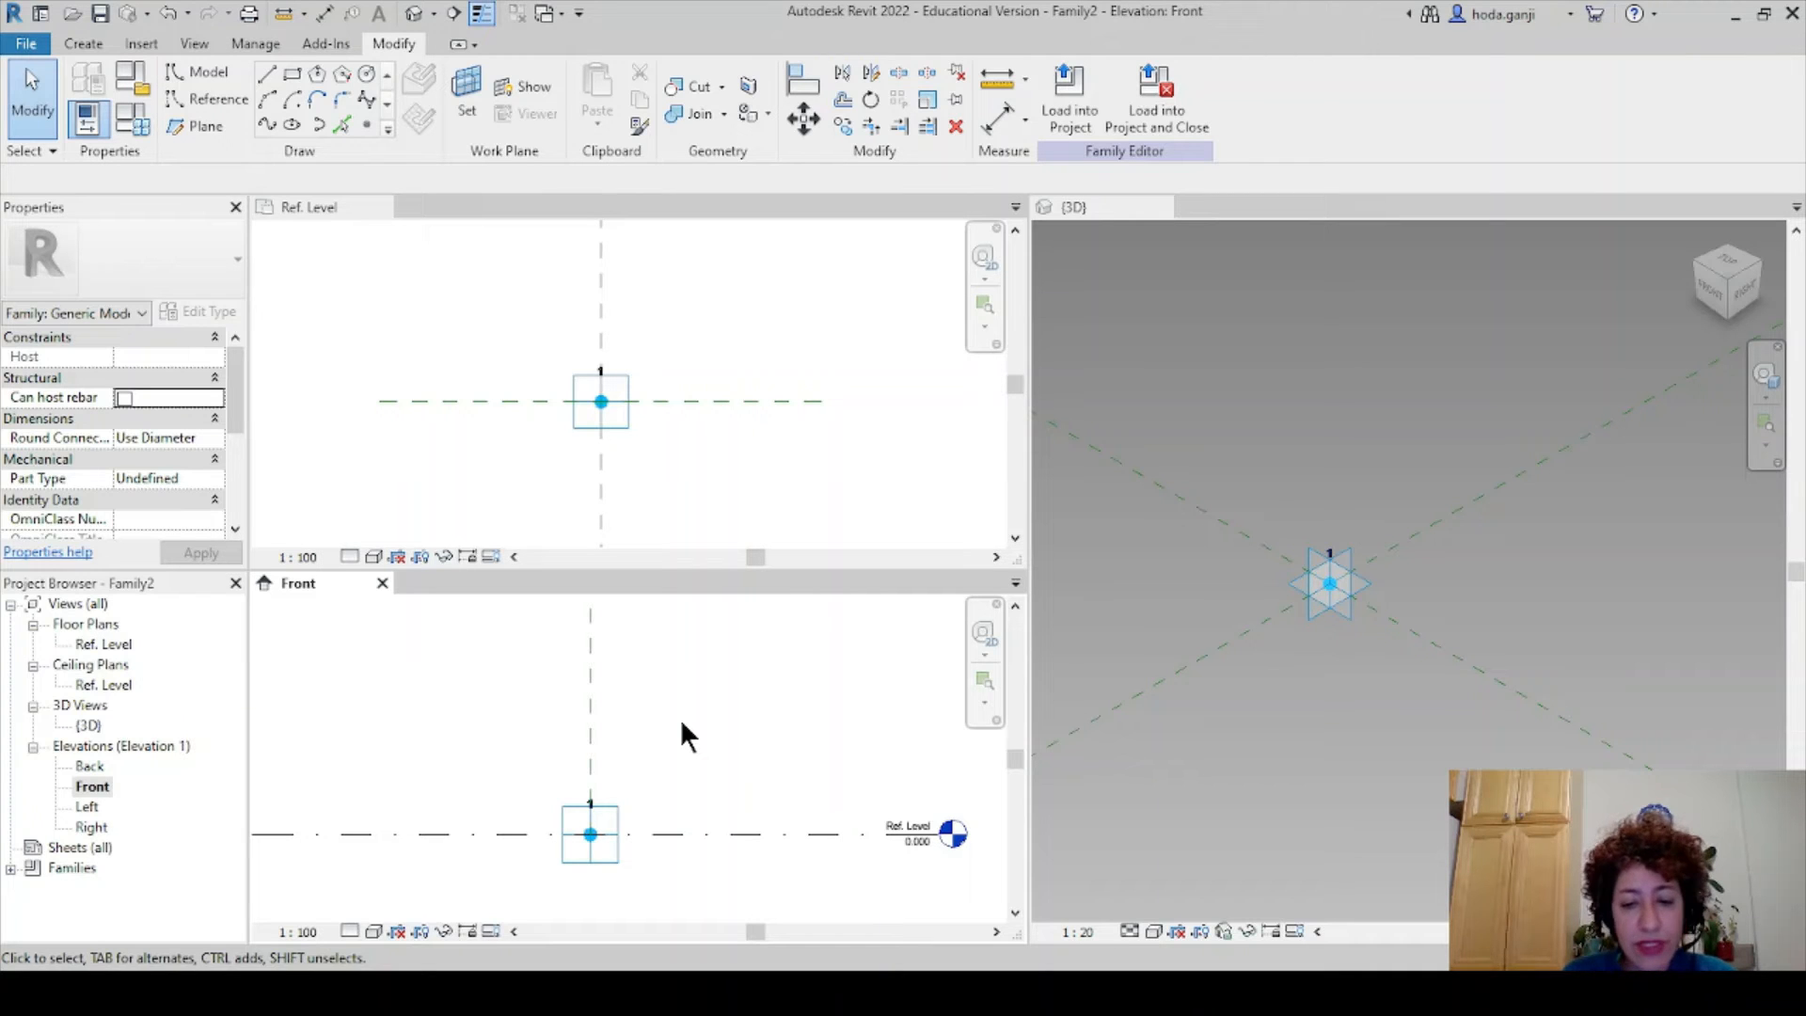
- Pick the Ref. Level line at offset 3 to add reference planes above and below it
key(r)
key(p)
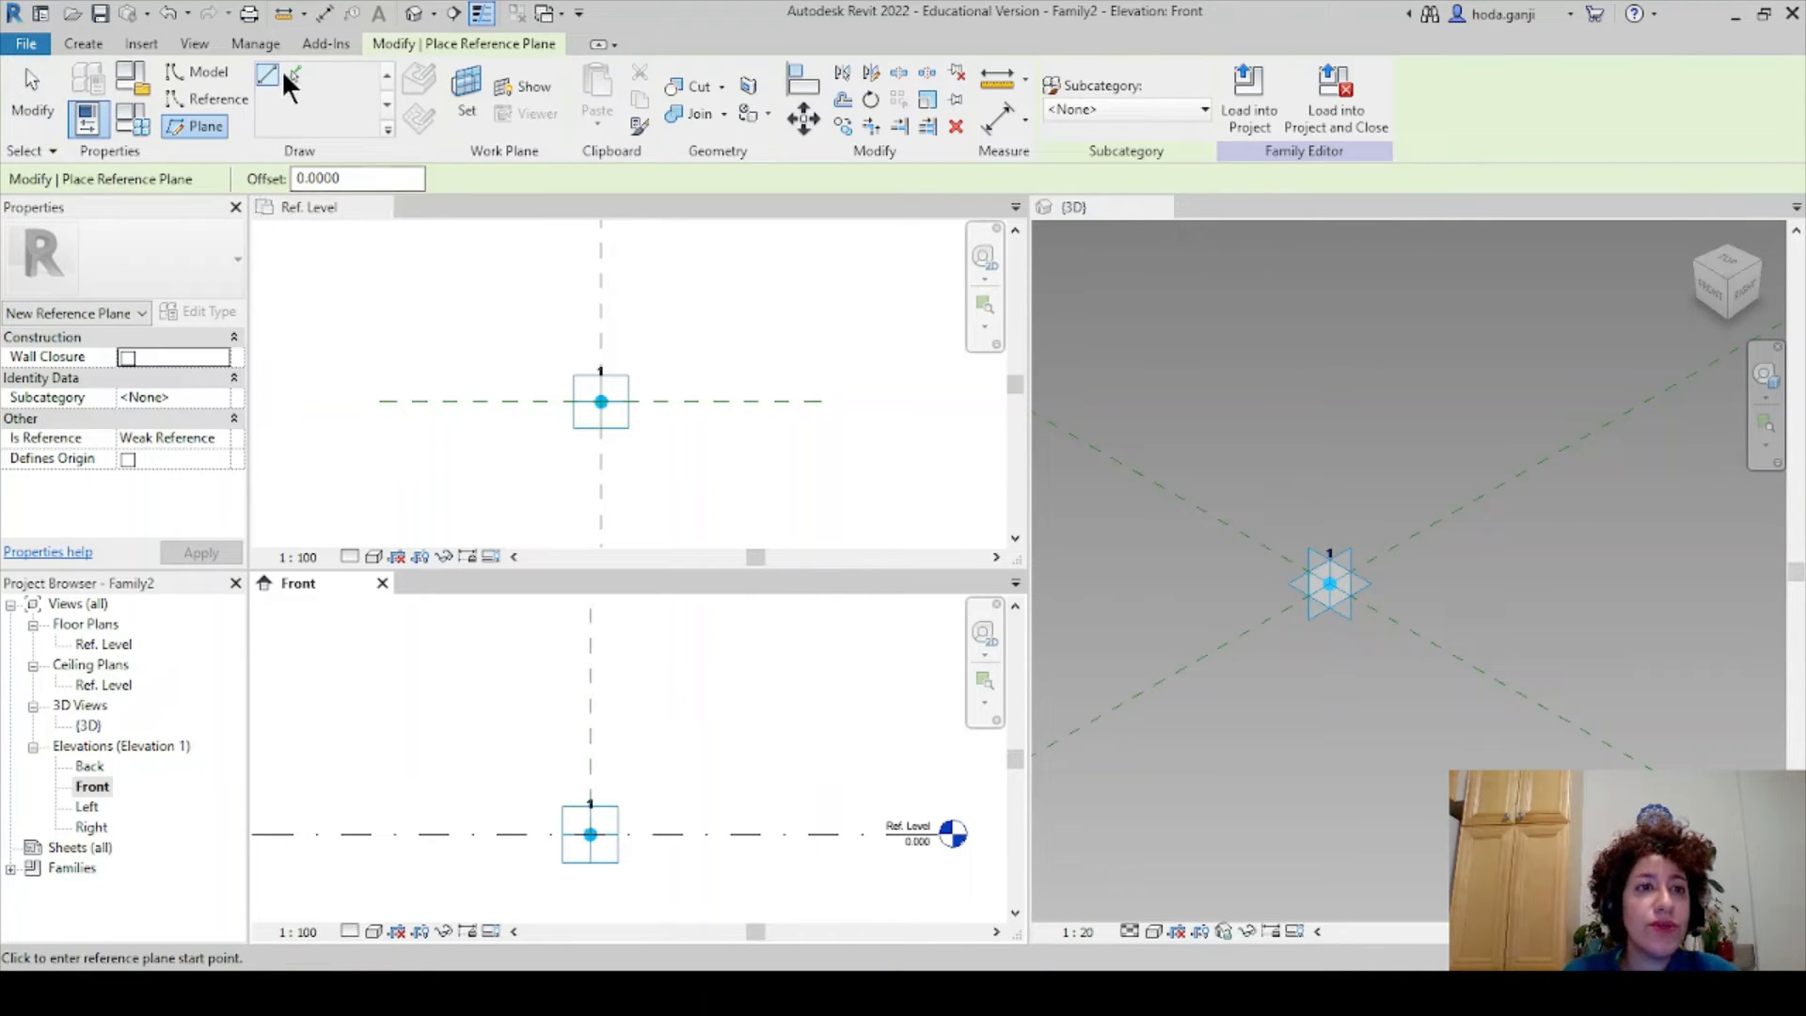
click(295, 75)
drag(350, 179, 240, 170)
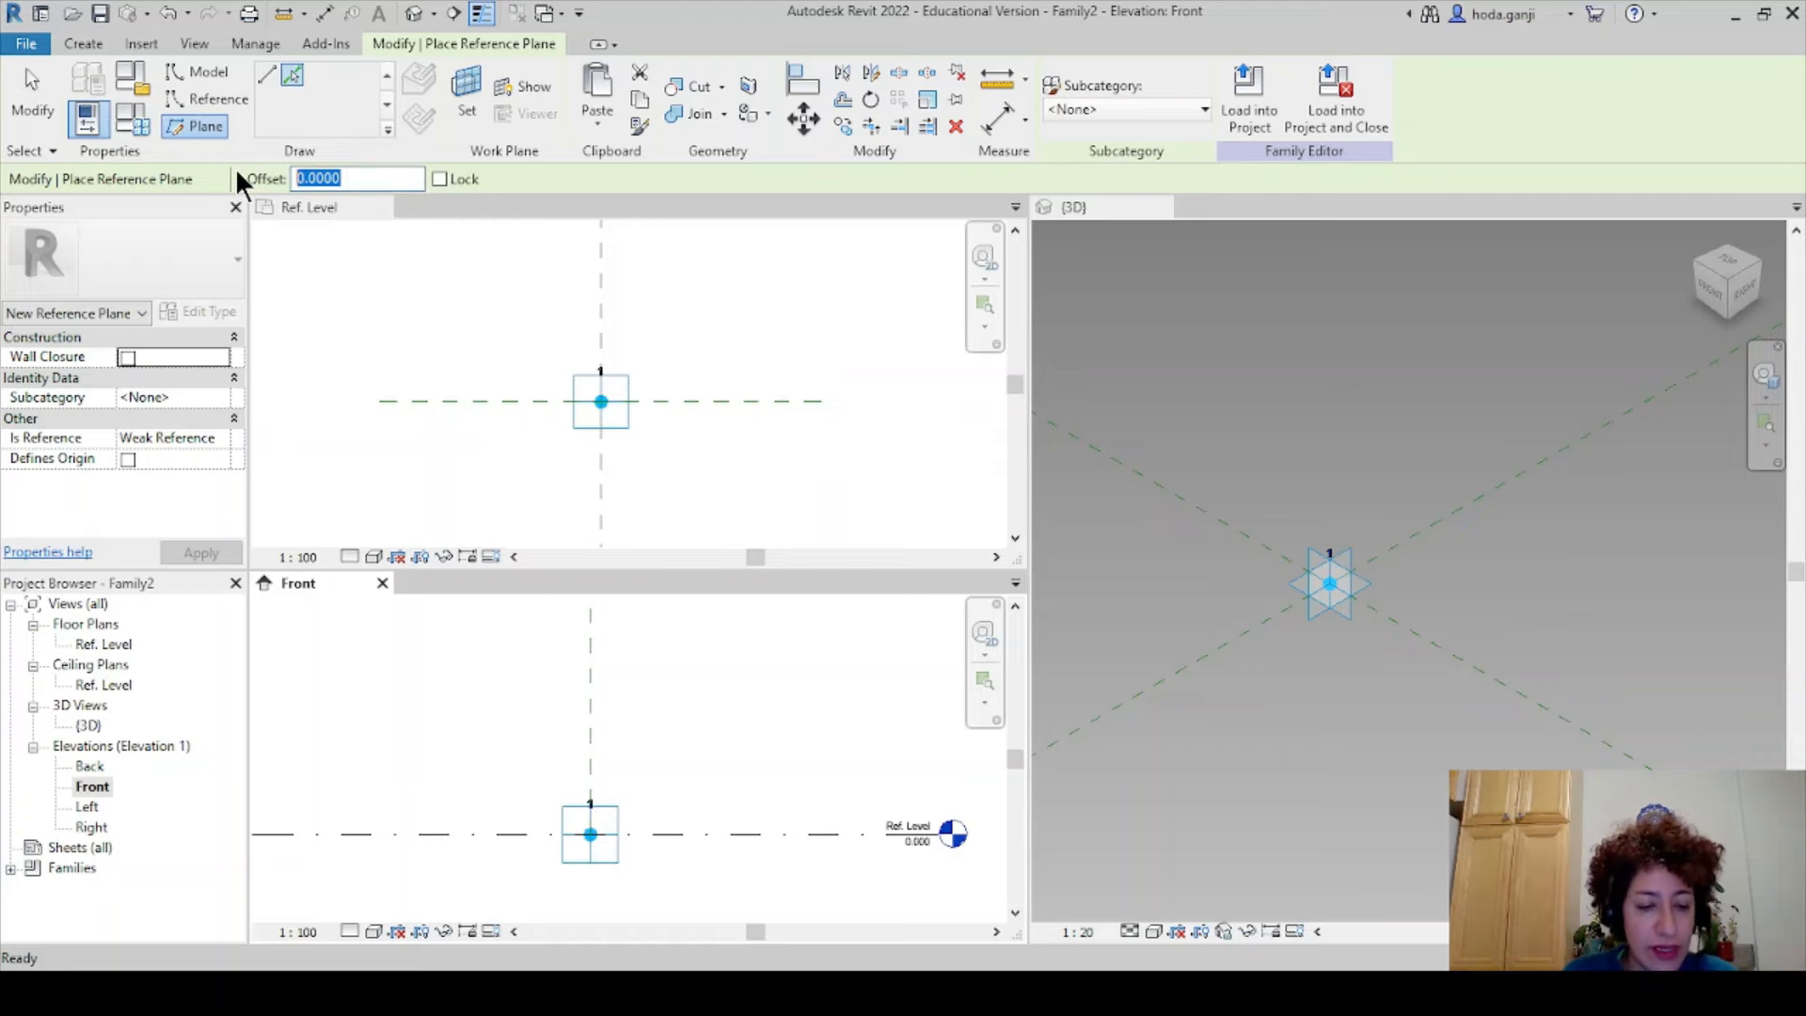
text(3)
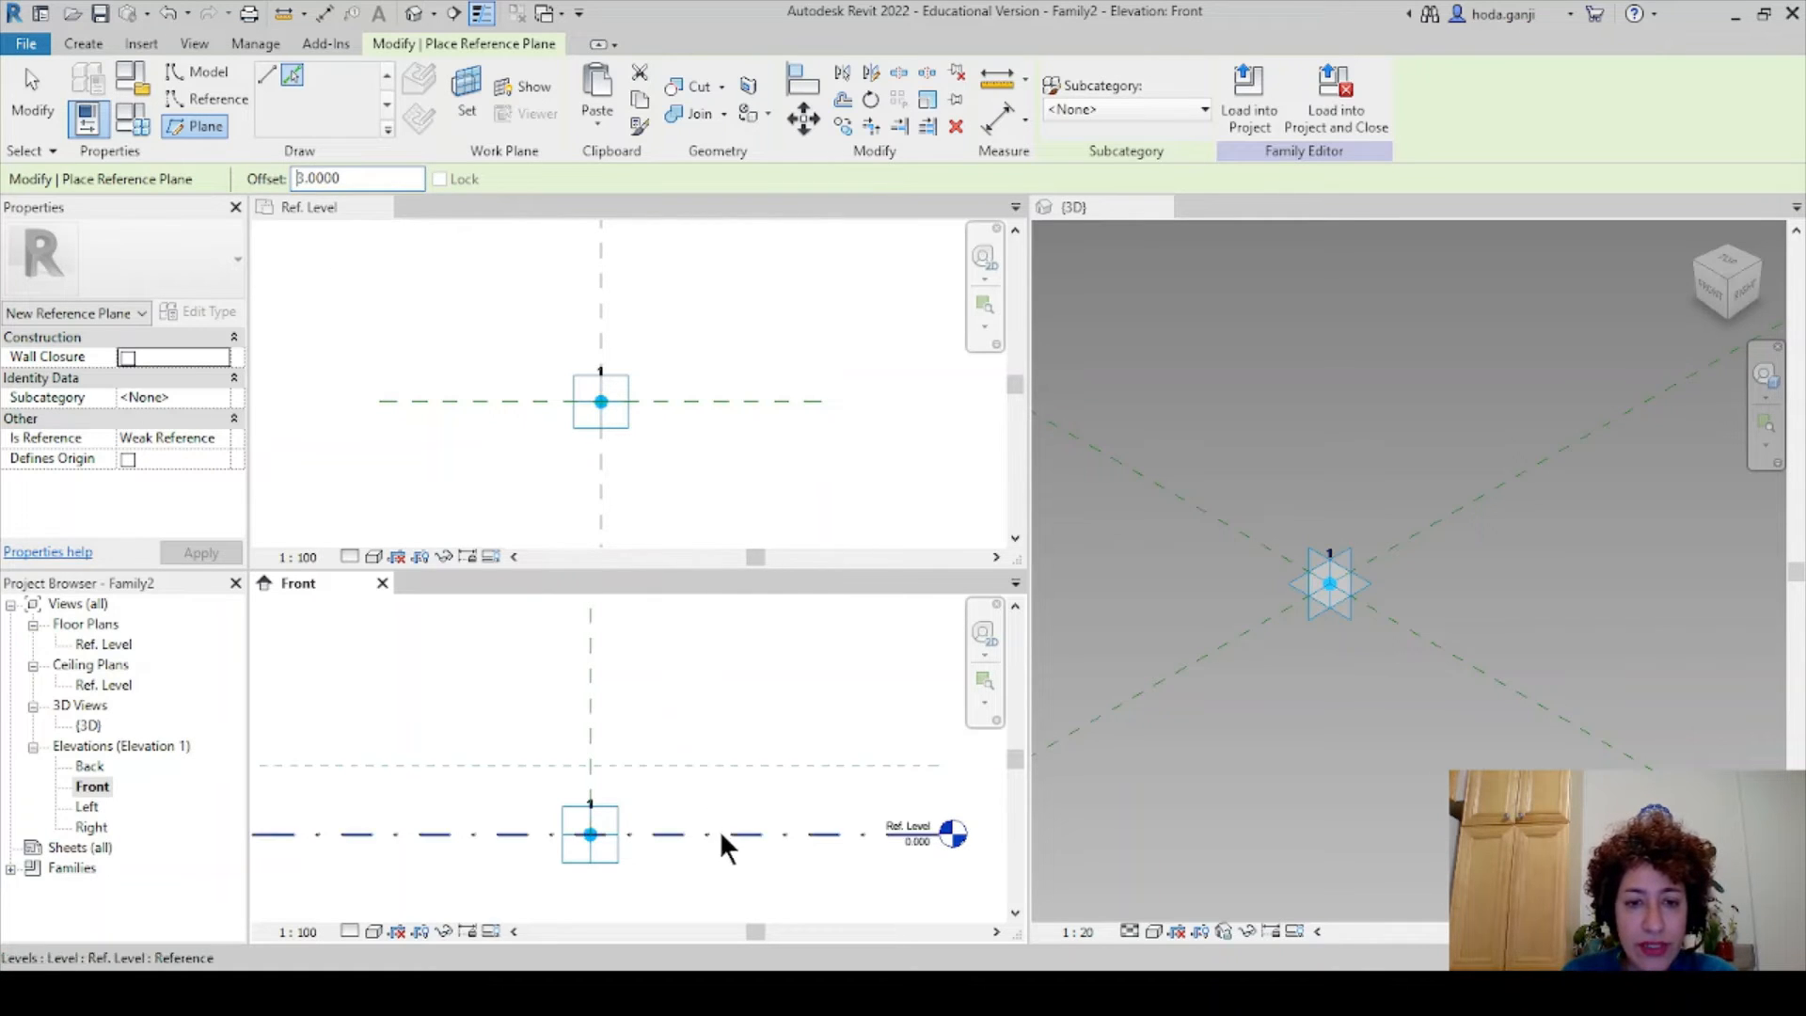
click(708, 832)
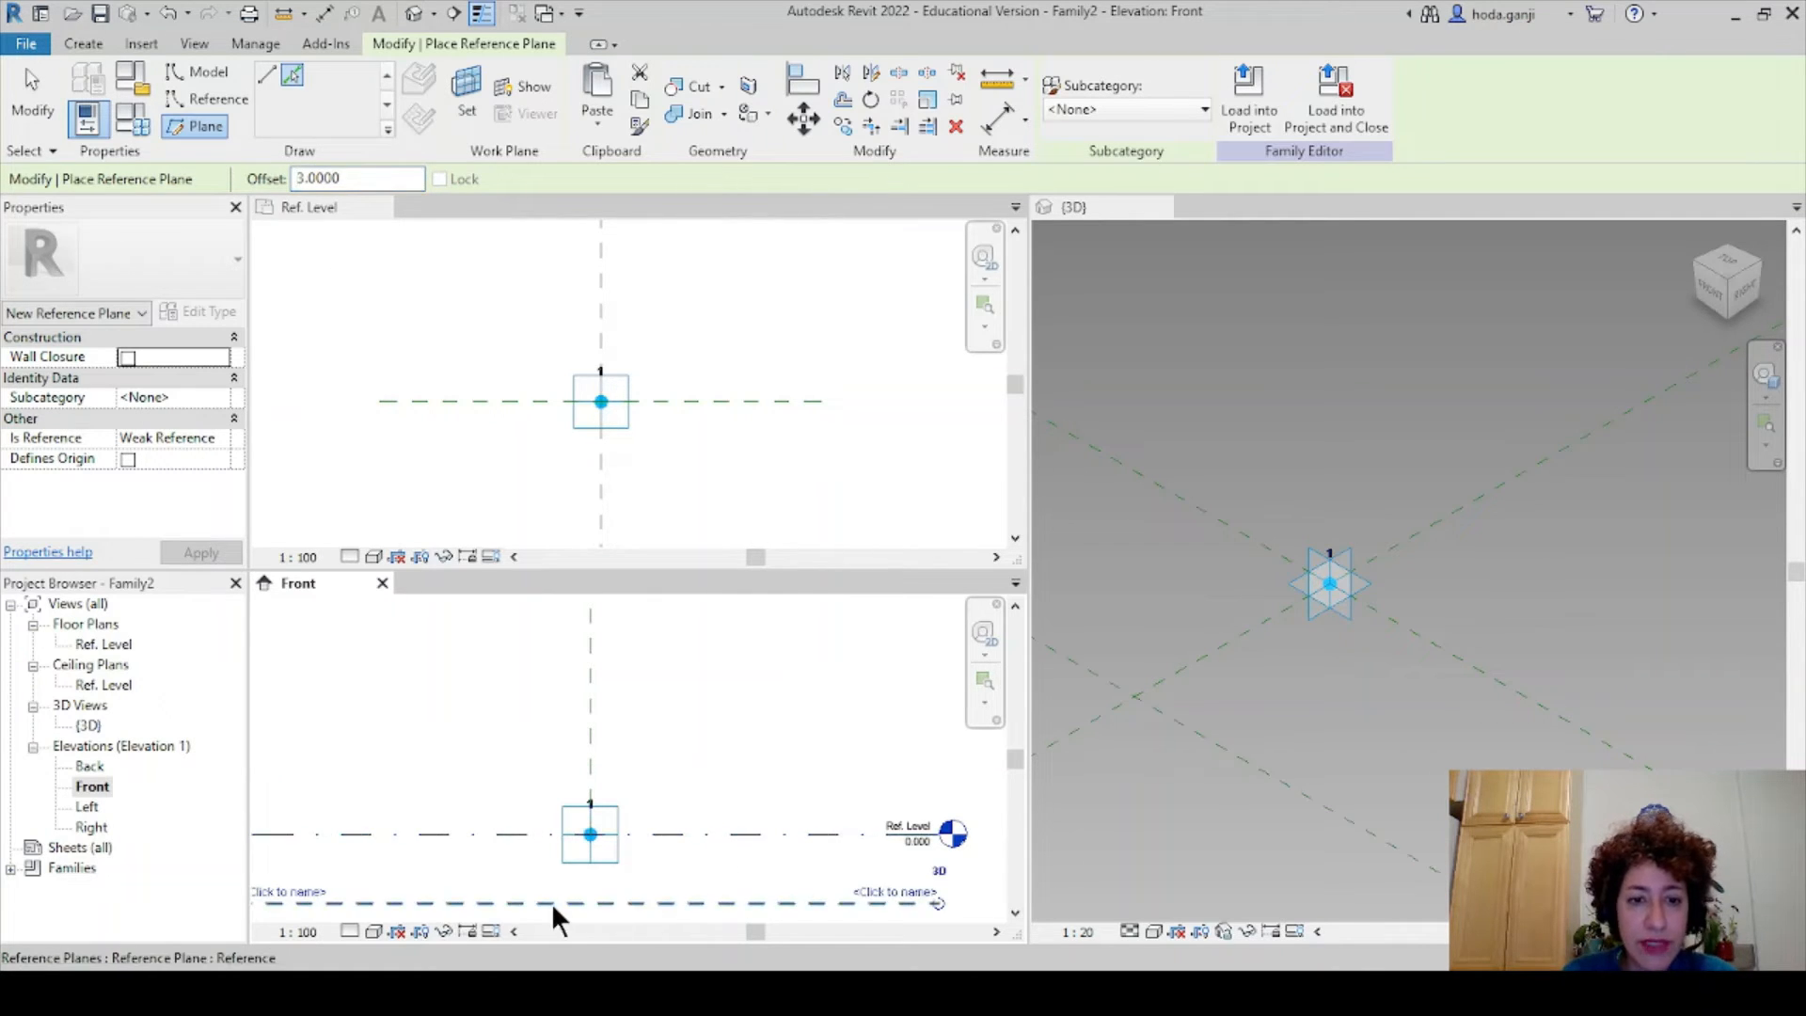
click(654, 827)
key(Escape)
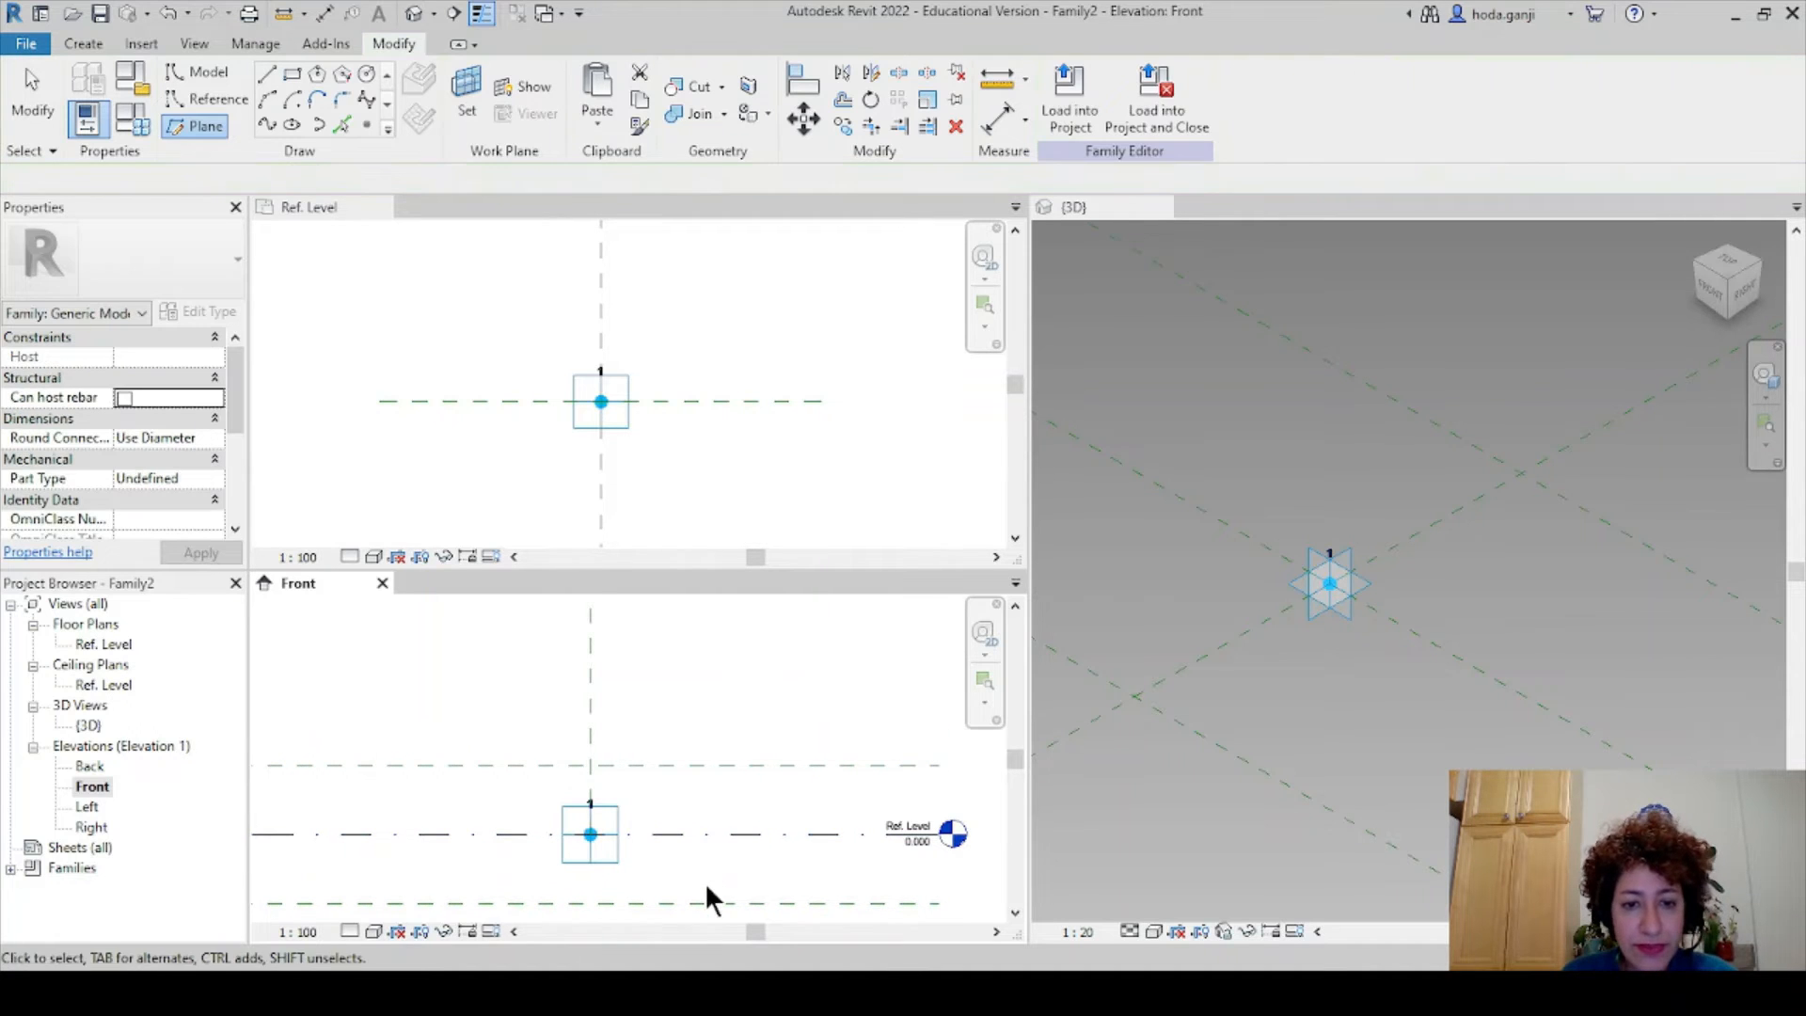
click(704, 896)
click(539, 865)
scroll(539, 865, up, 3)
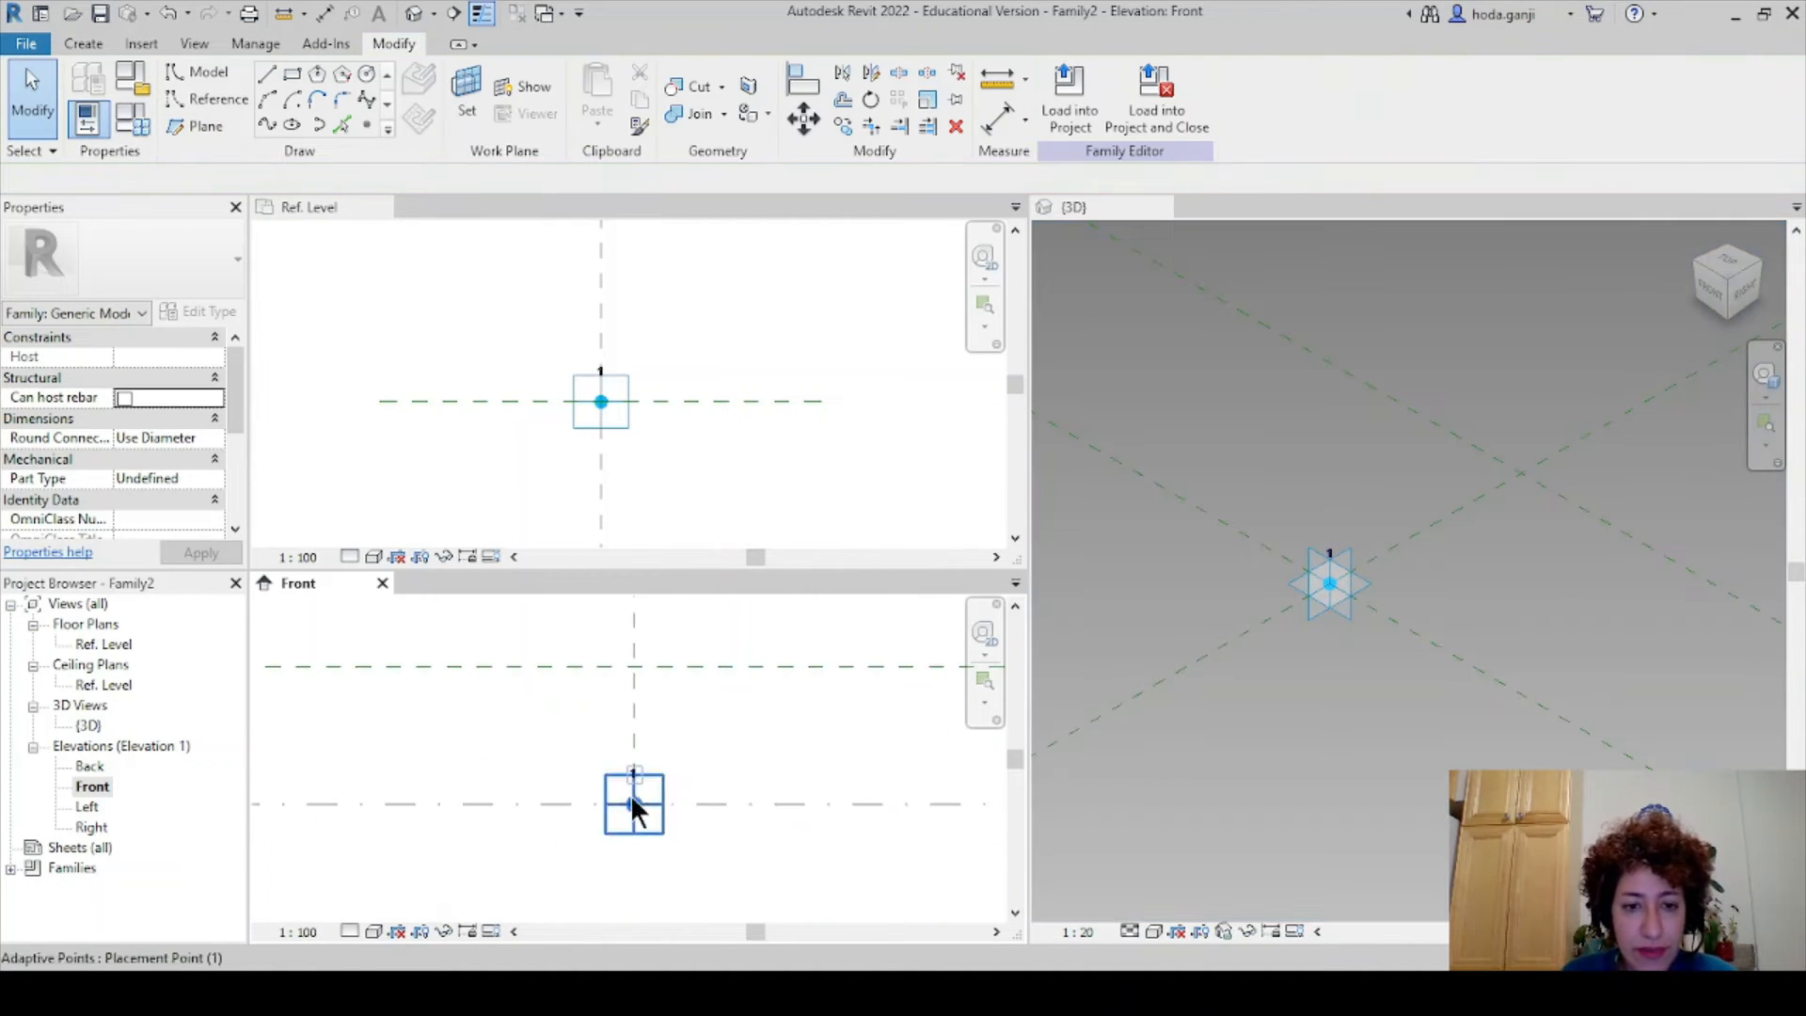
scroll(722, 730, up, 2)
scroll(701, 753, up, 2)
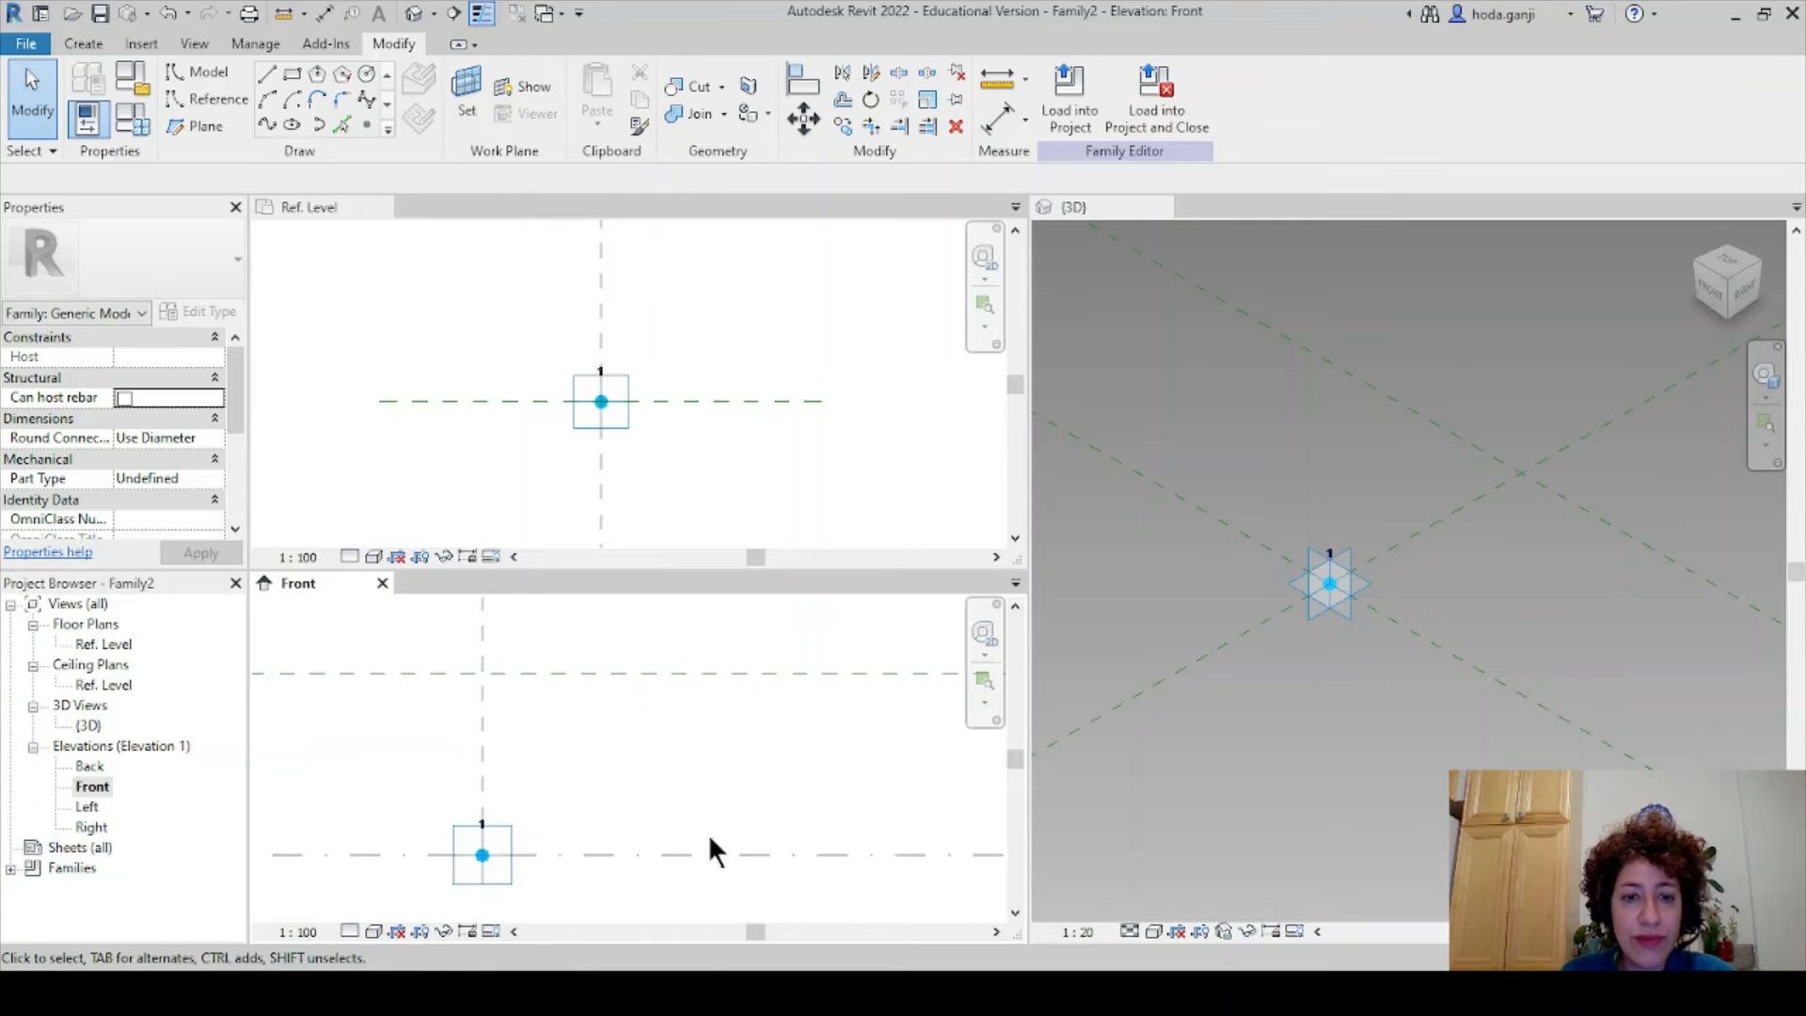
scroll(705, 818, down, 1)
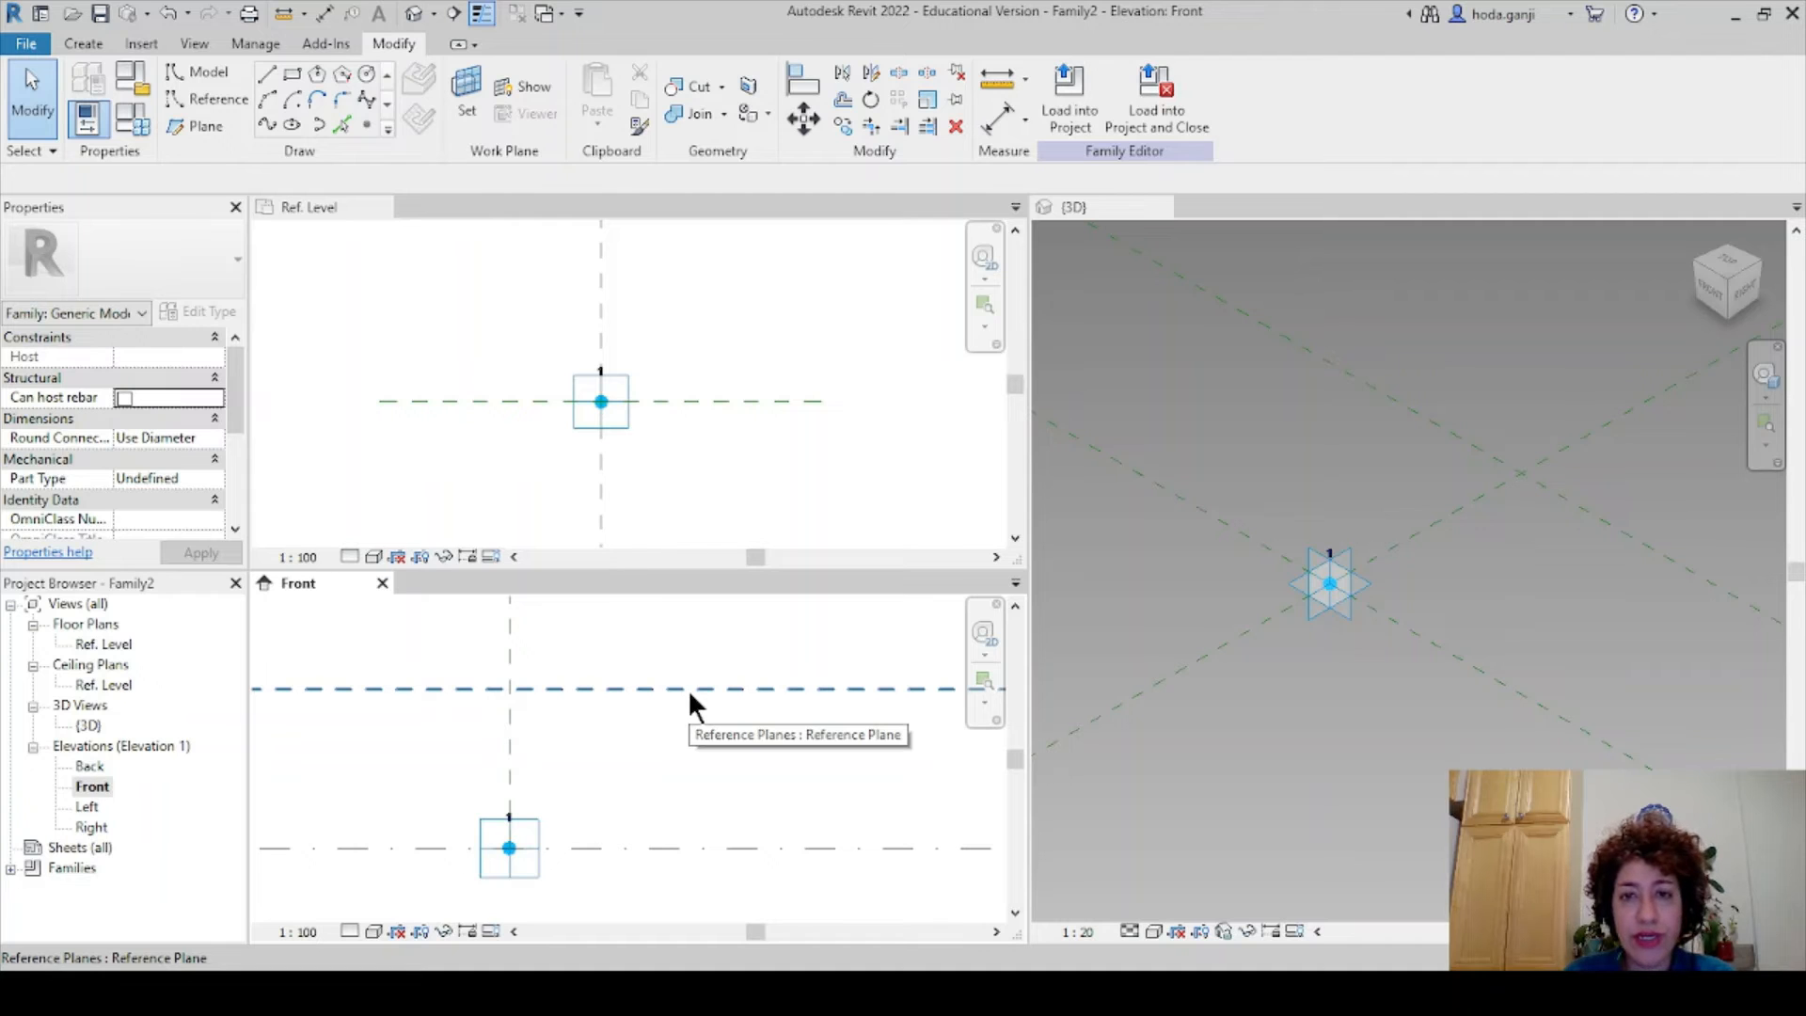
- Dimension the 3.000 gap from the Ref. Level to the upper reference plane
key(d)
key(i)
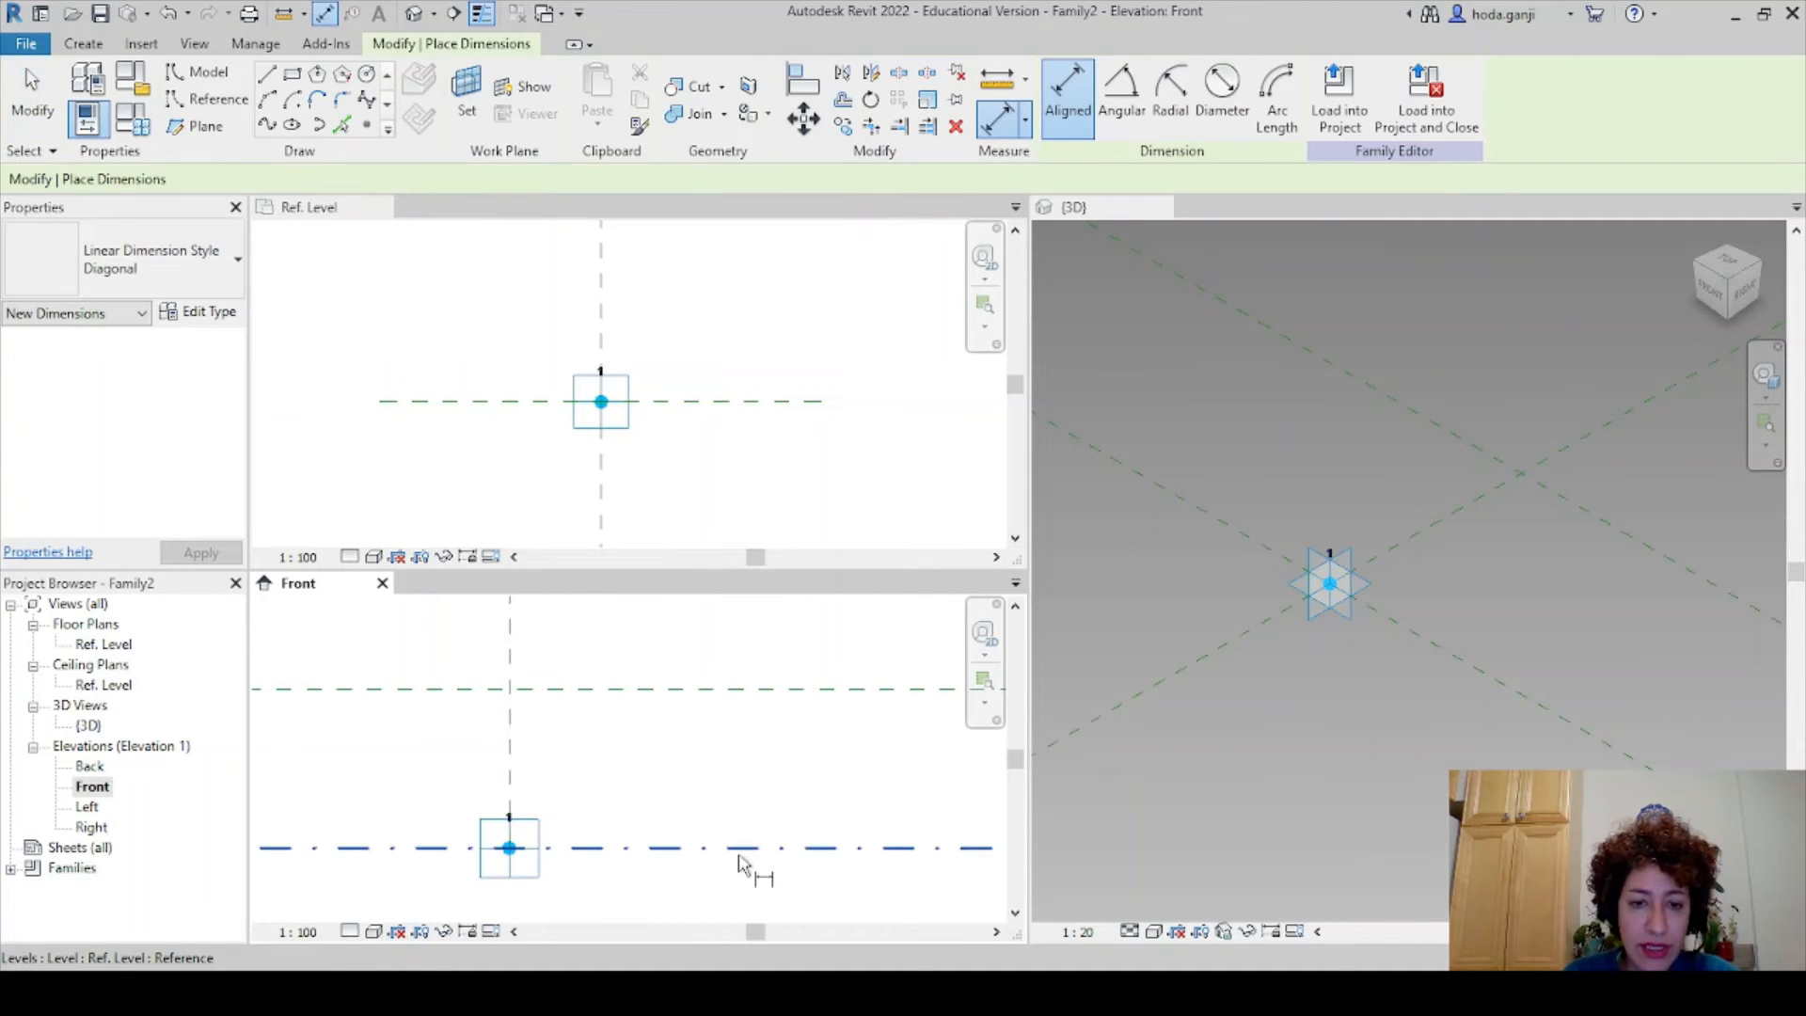
click(739, 849)
click(743, 688)
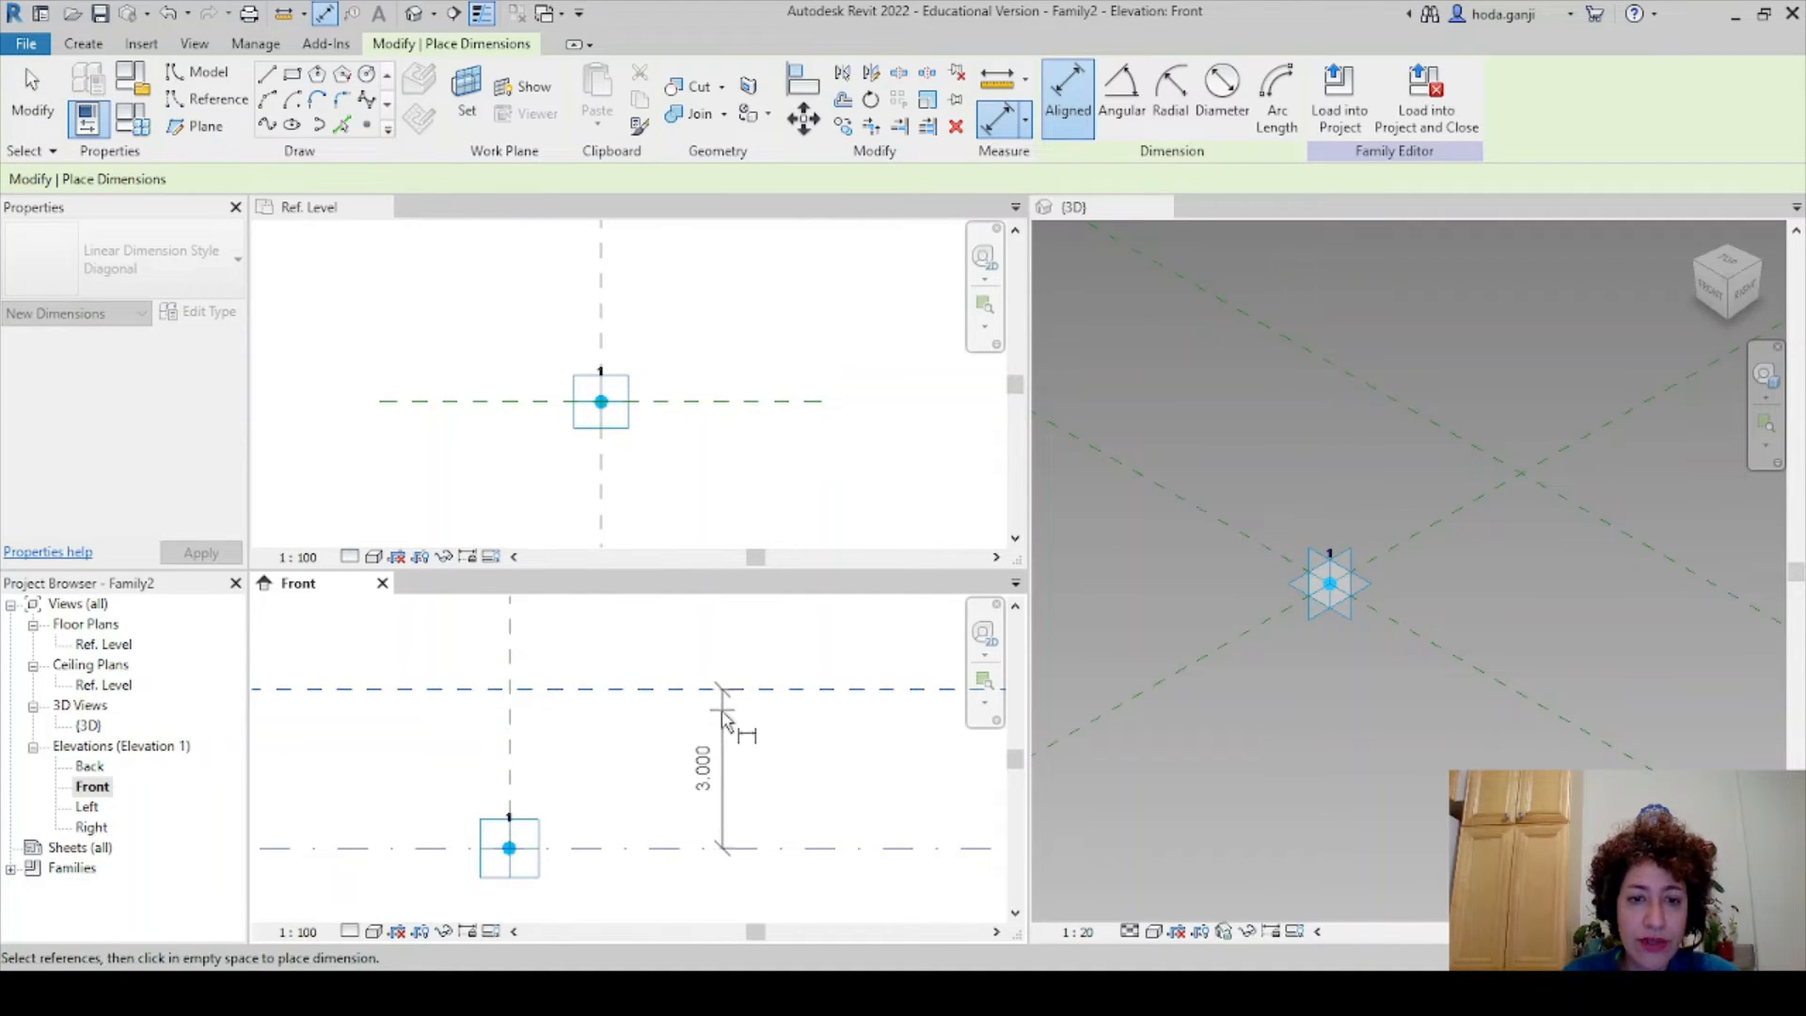
click(736, 762)
key(Escape)
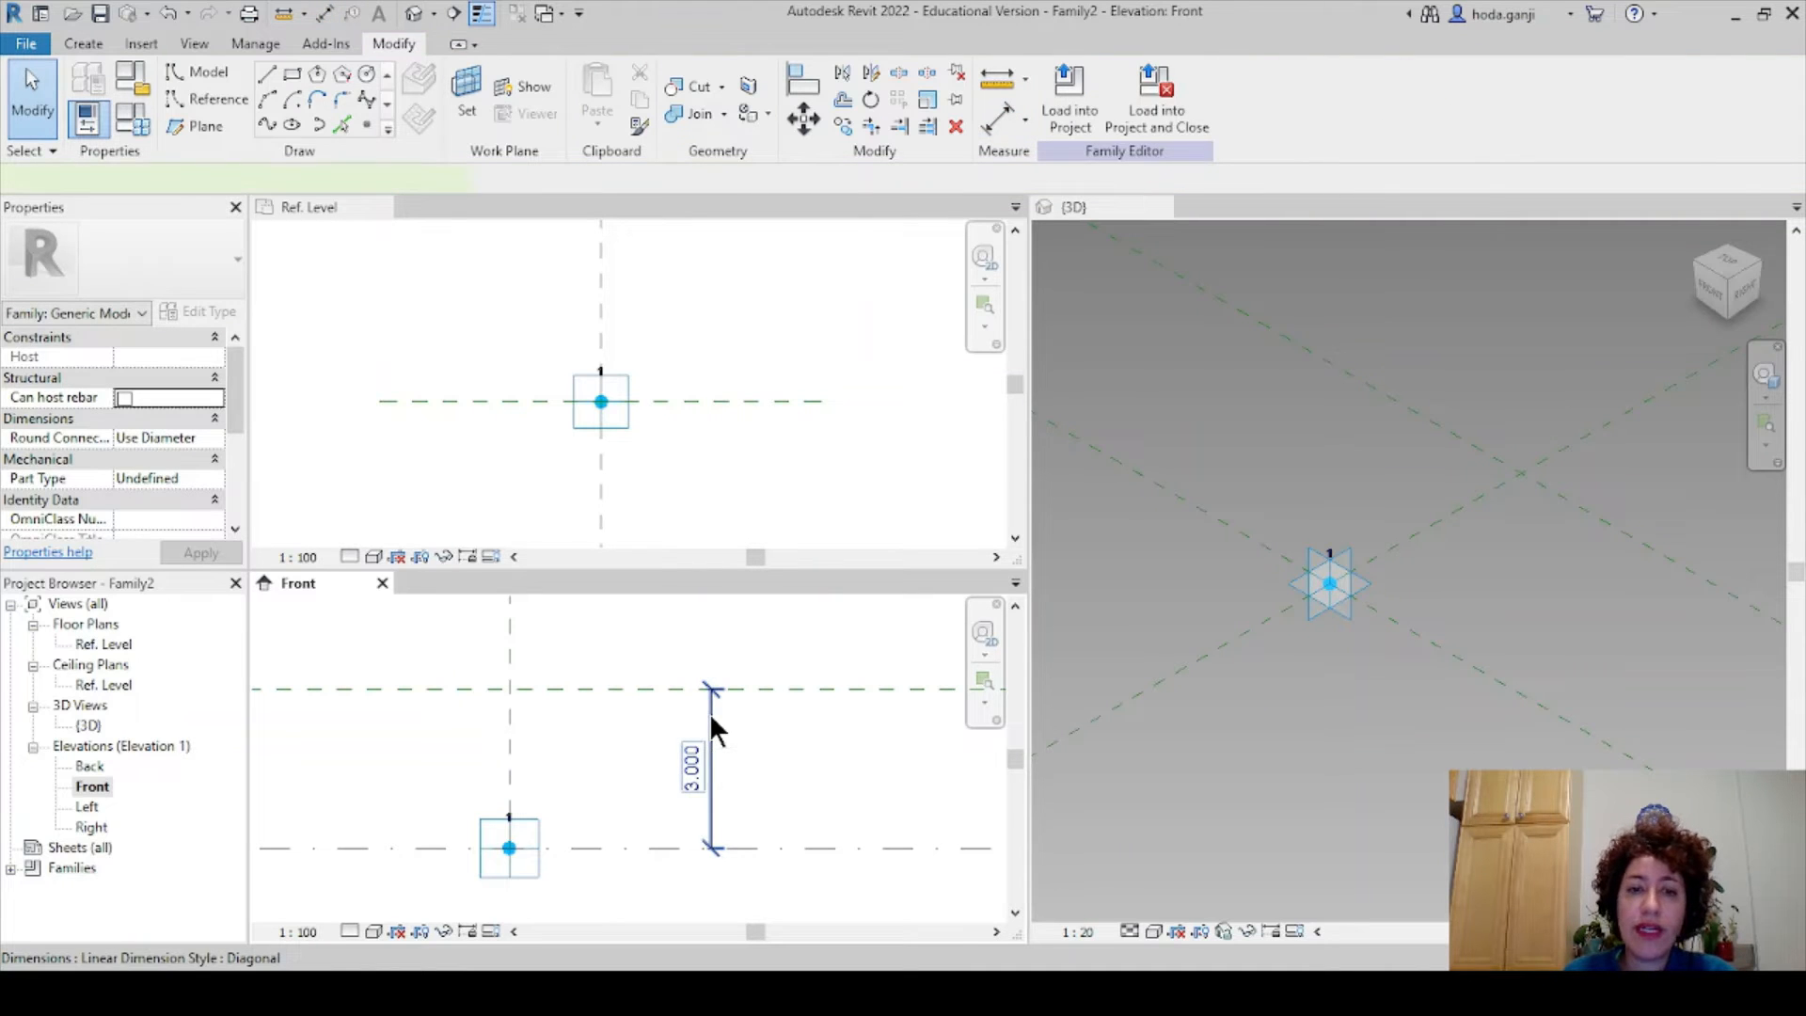
- Label the 3.000 dimension with a new parameter named Height
click(711, 725)
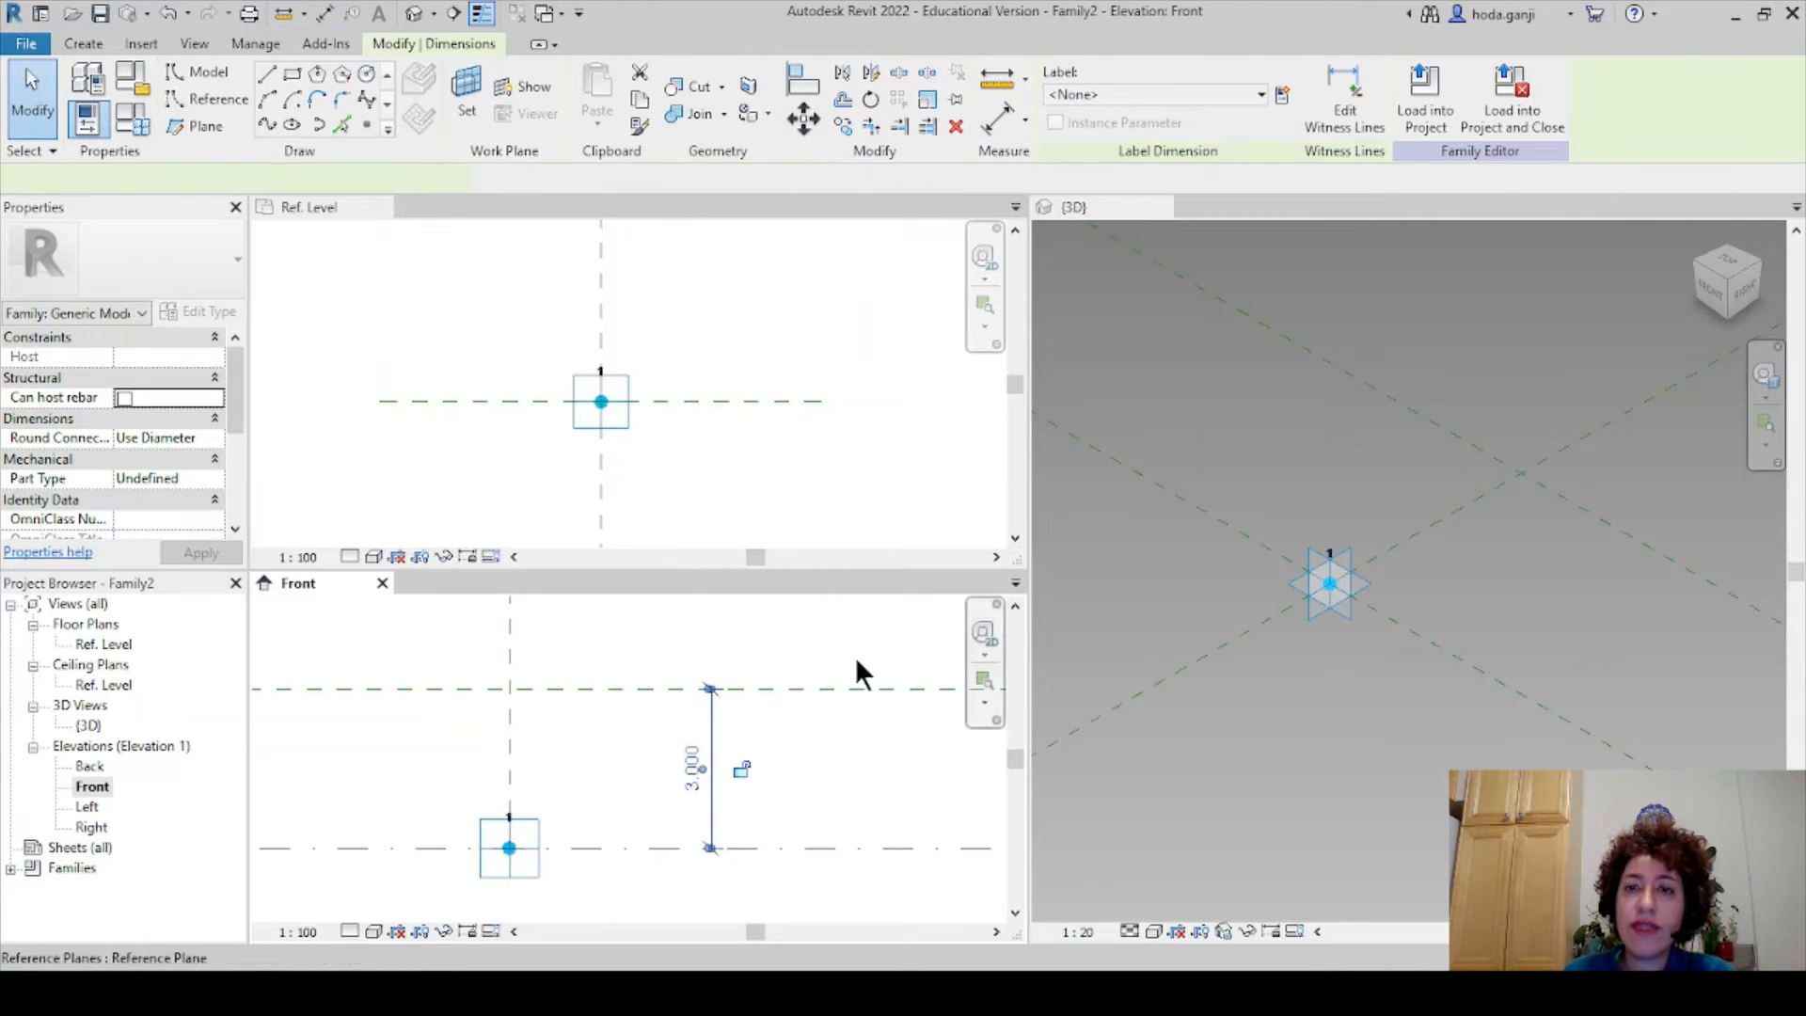
click(1279, 92)
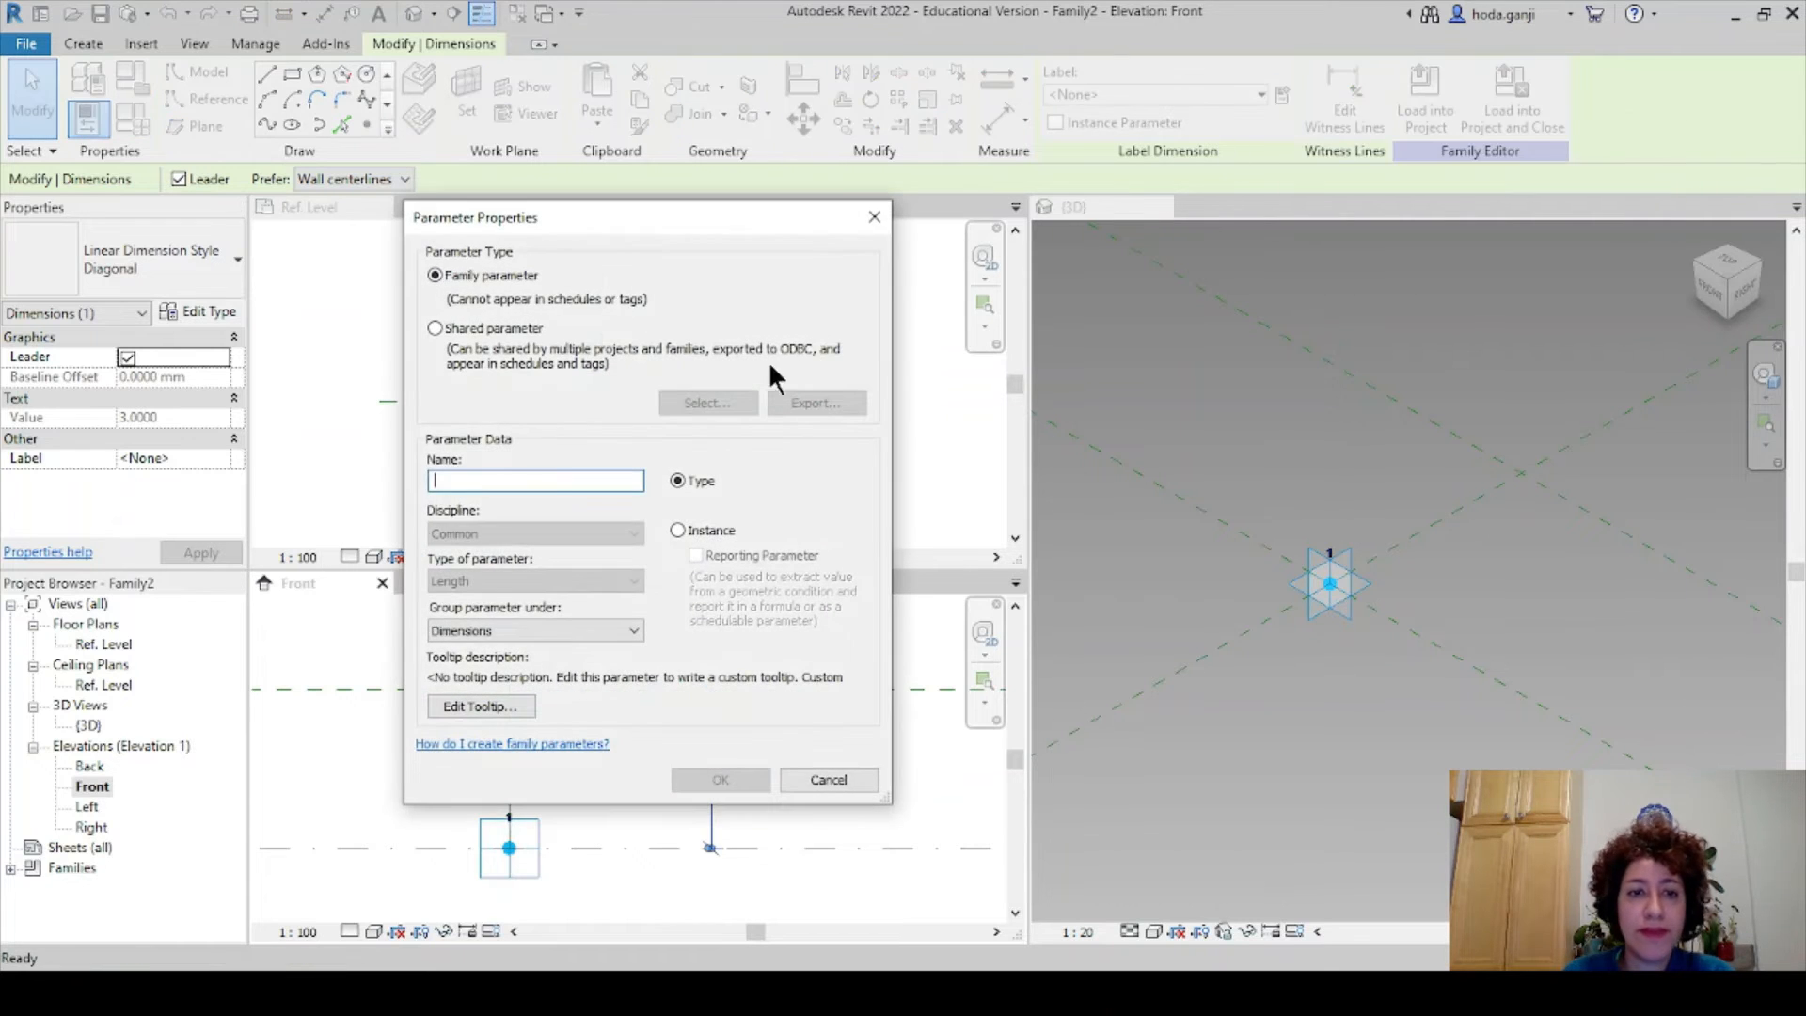
text(Height)
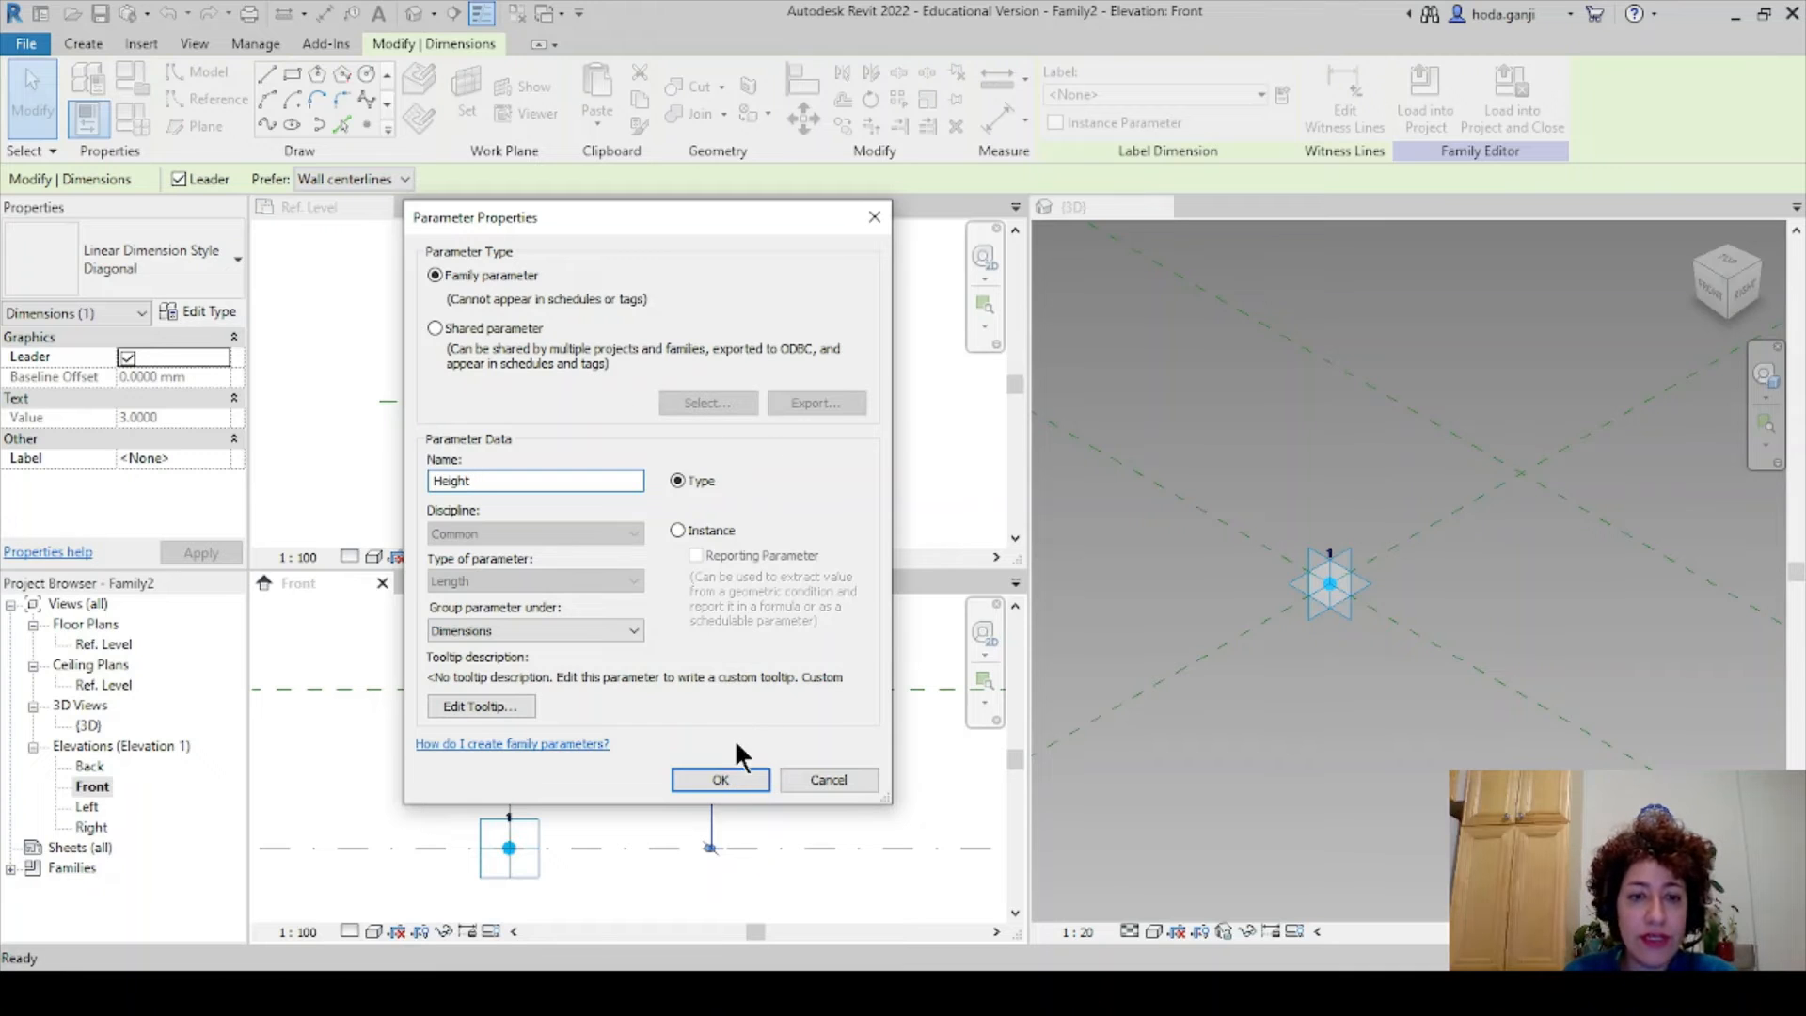
click(722, 780)
click(793, 773)
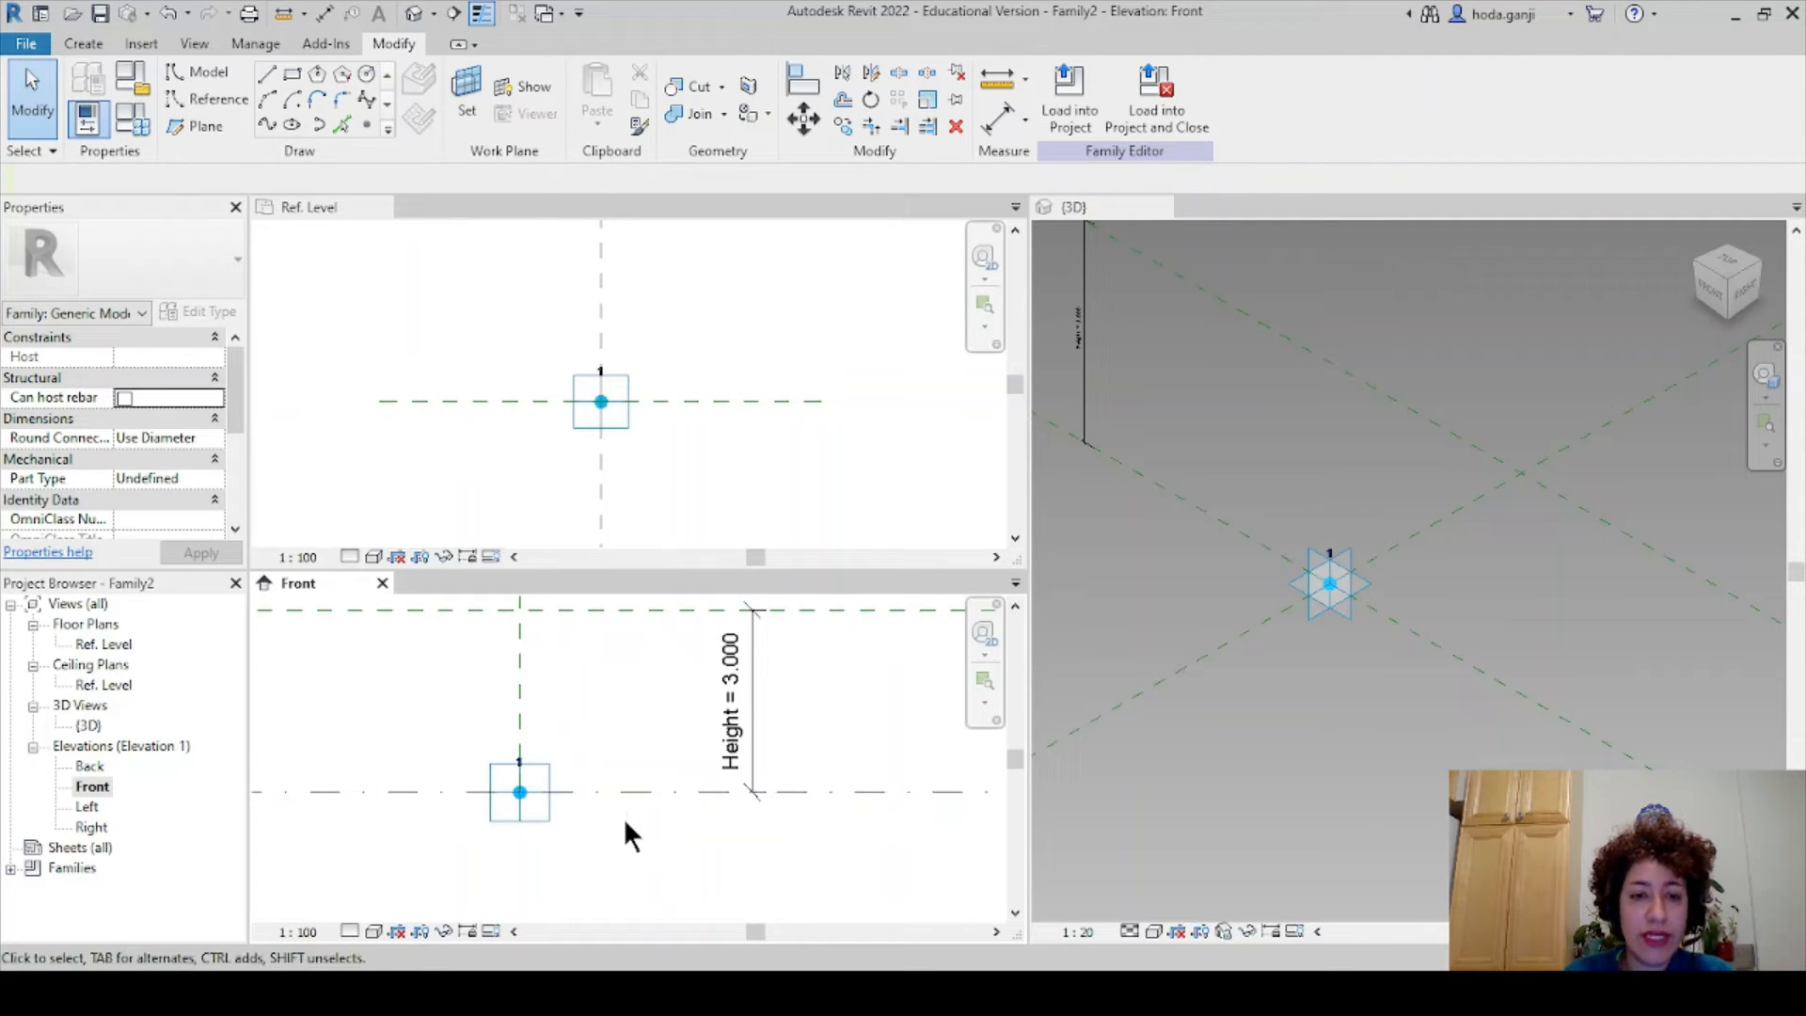
key(r)
key(p)
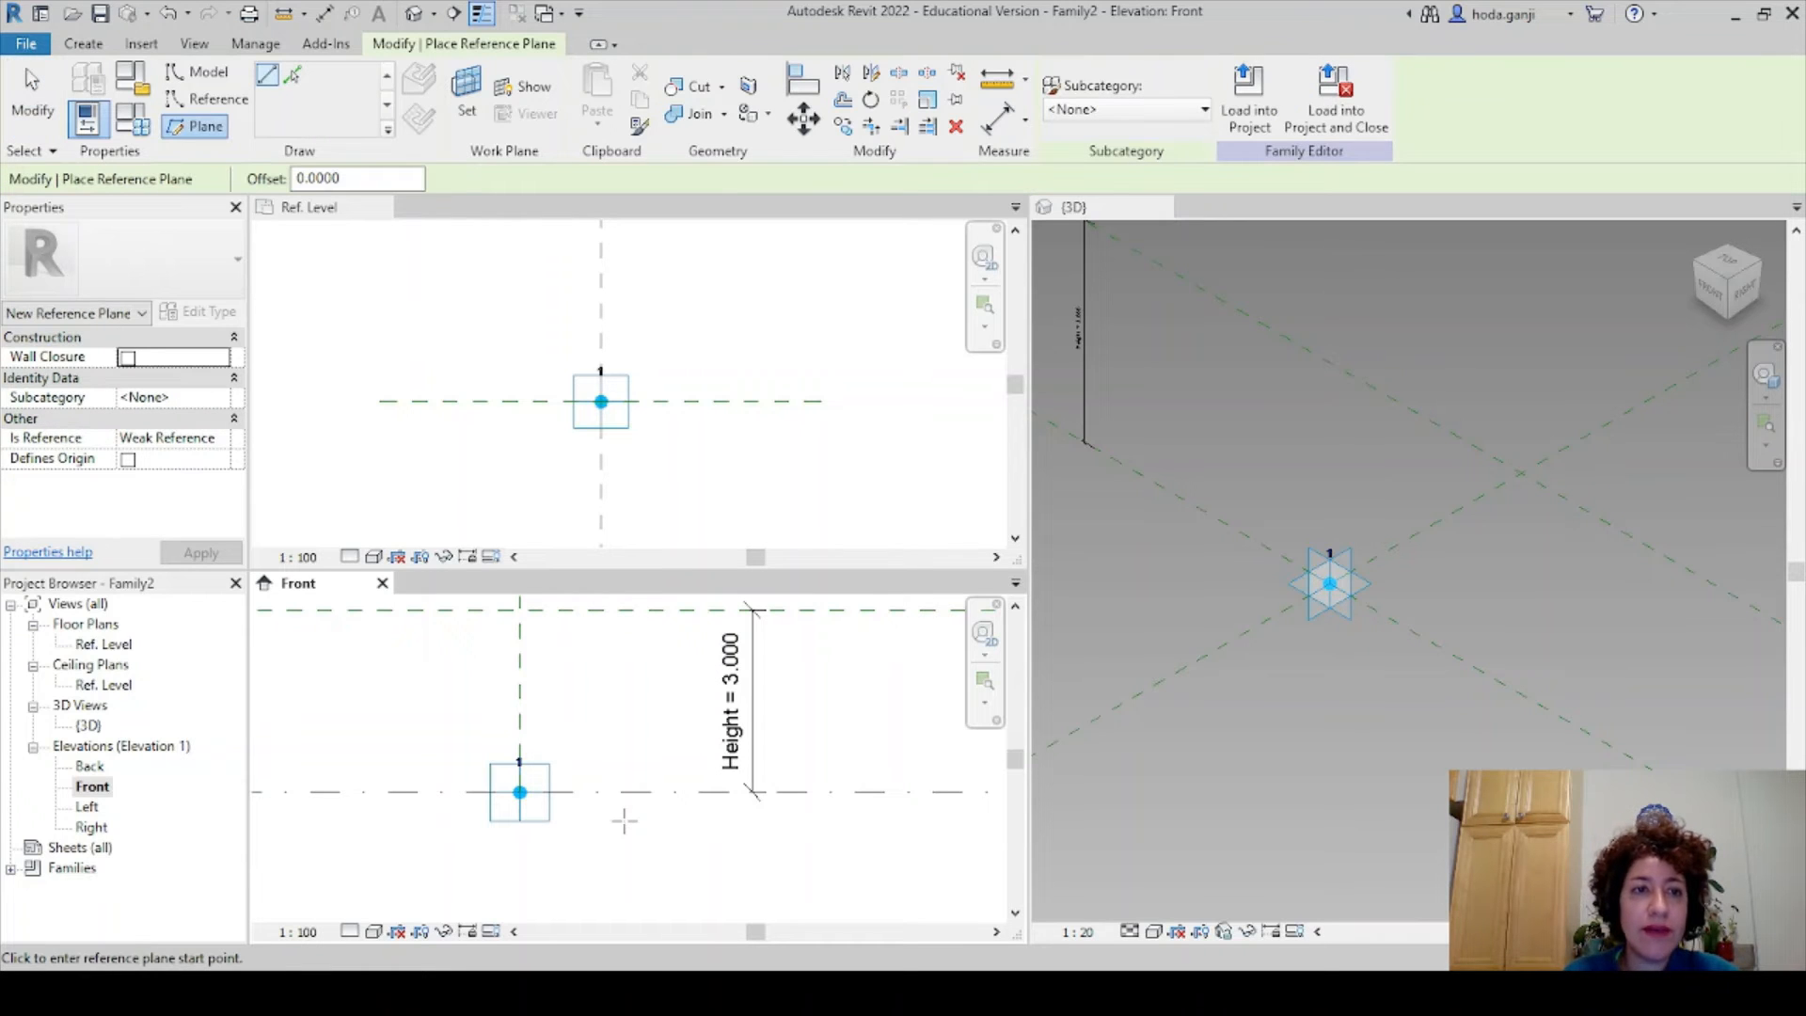
- Add a reference plane 0.5 below the Ref. Level using Pick Lines
click(292, 74)
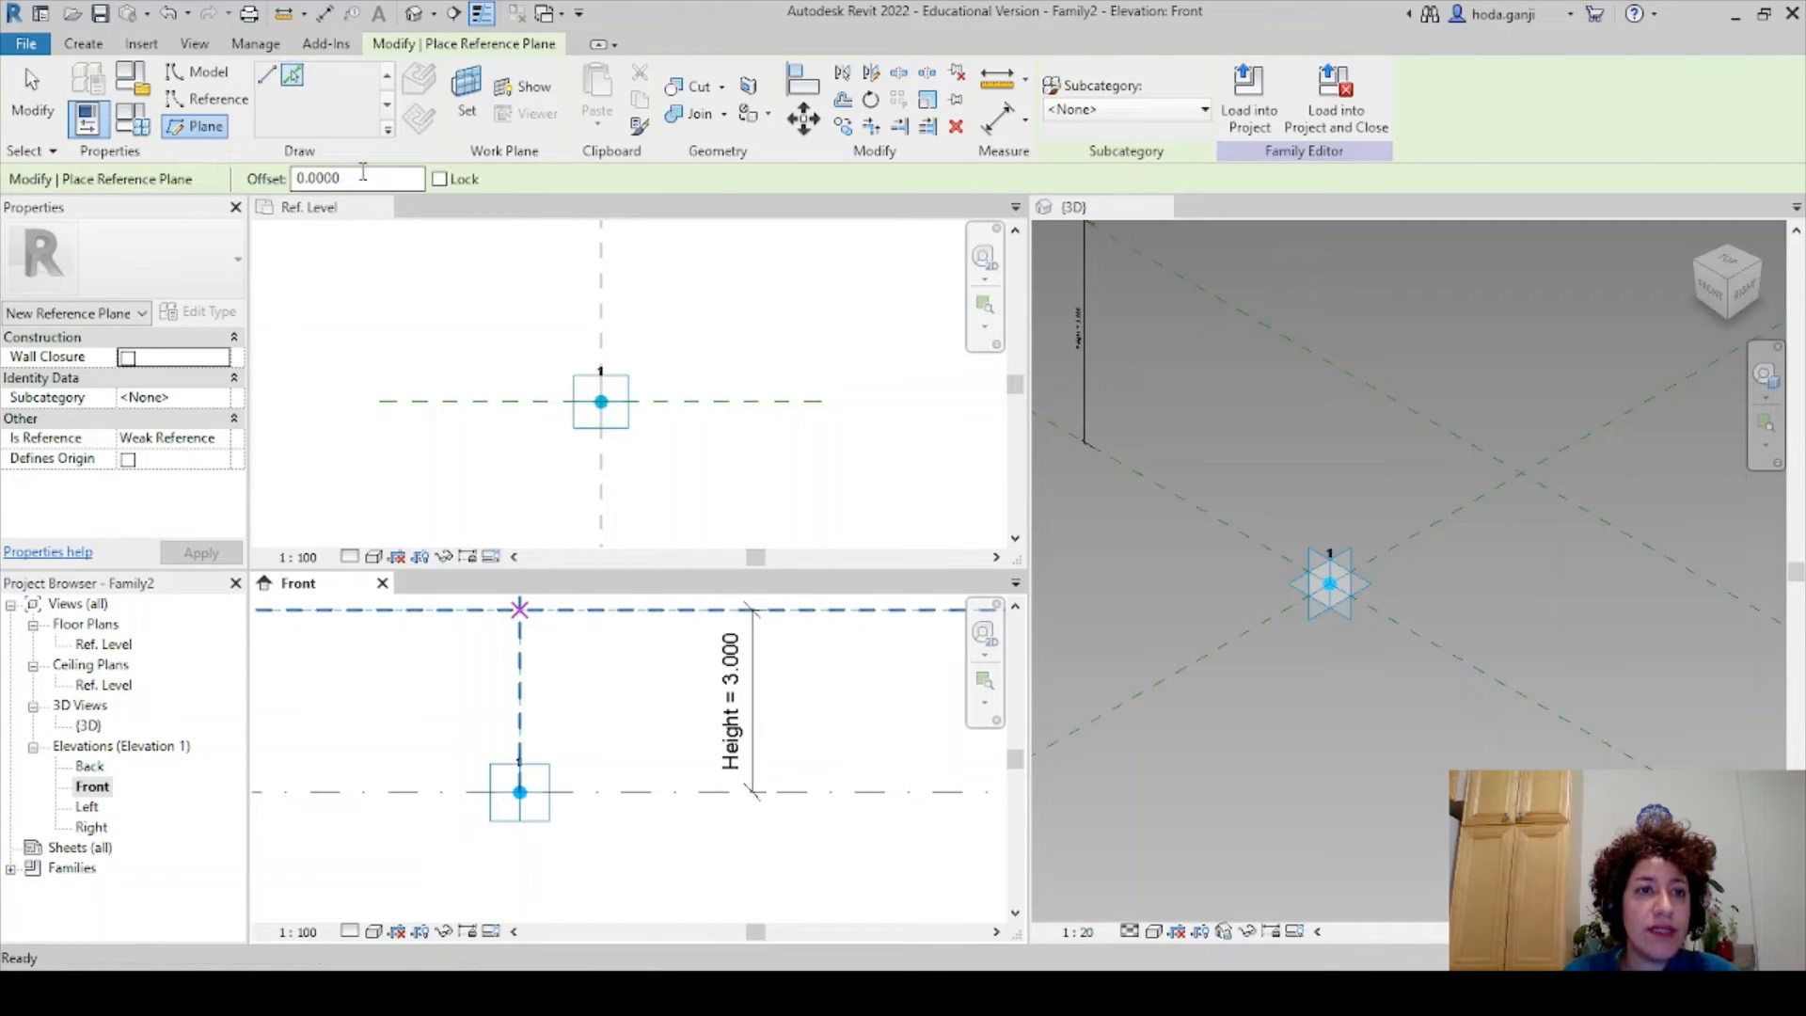
click(358, 177)
drag(396, 177, 228, 179)
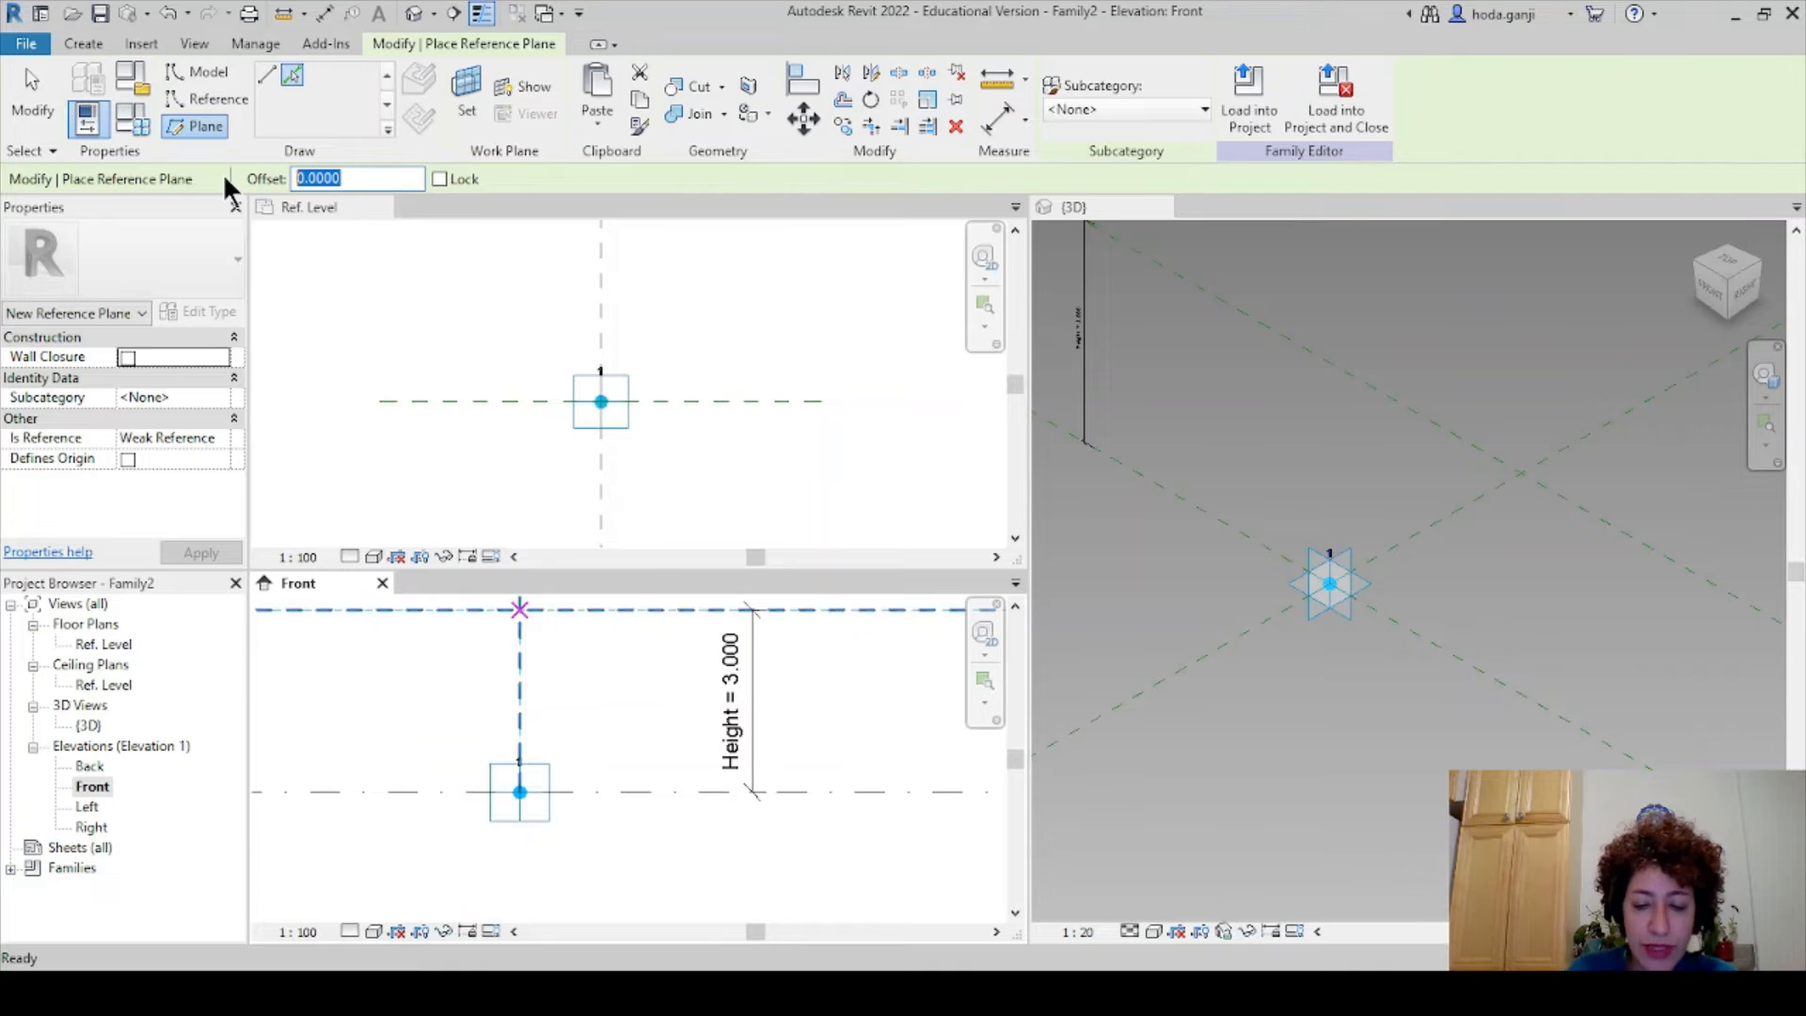
text(.5)
key(Return)
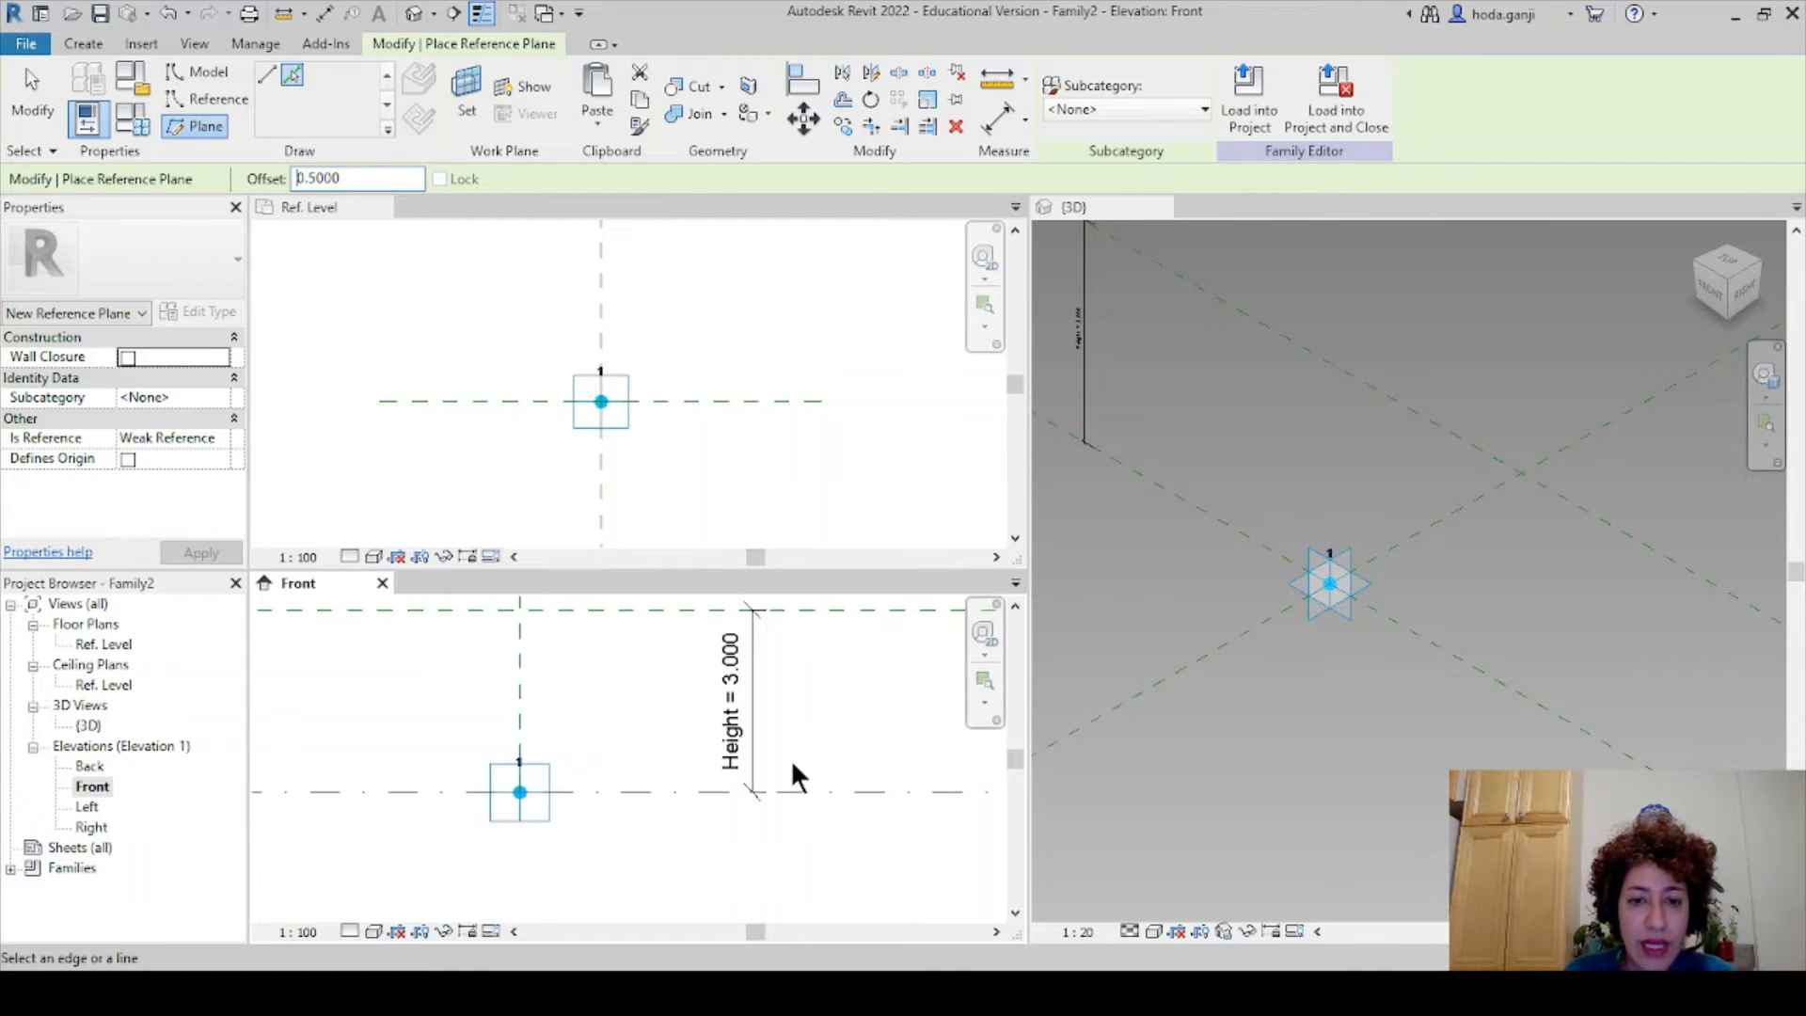
click(794, 790)
scroll(776, 869, up, 2)
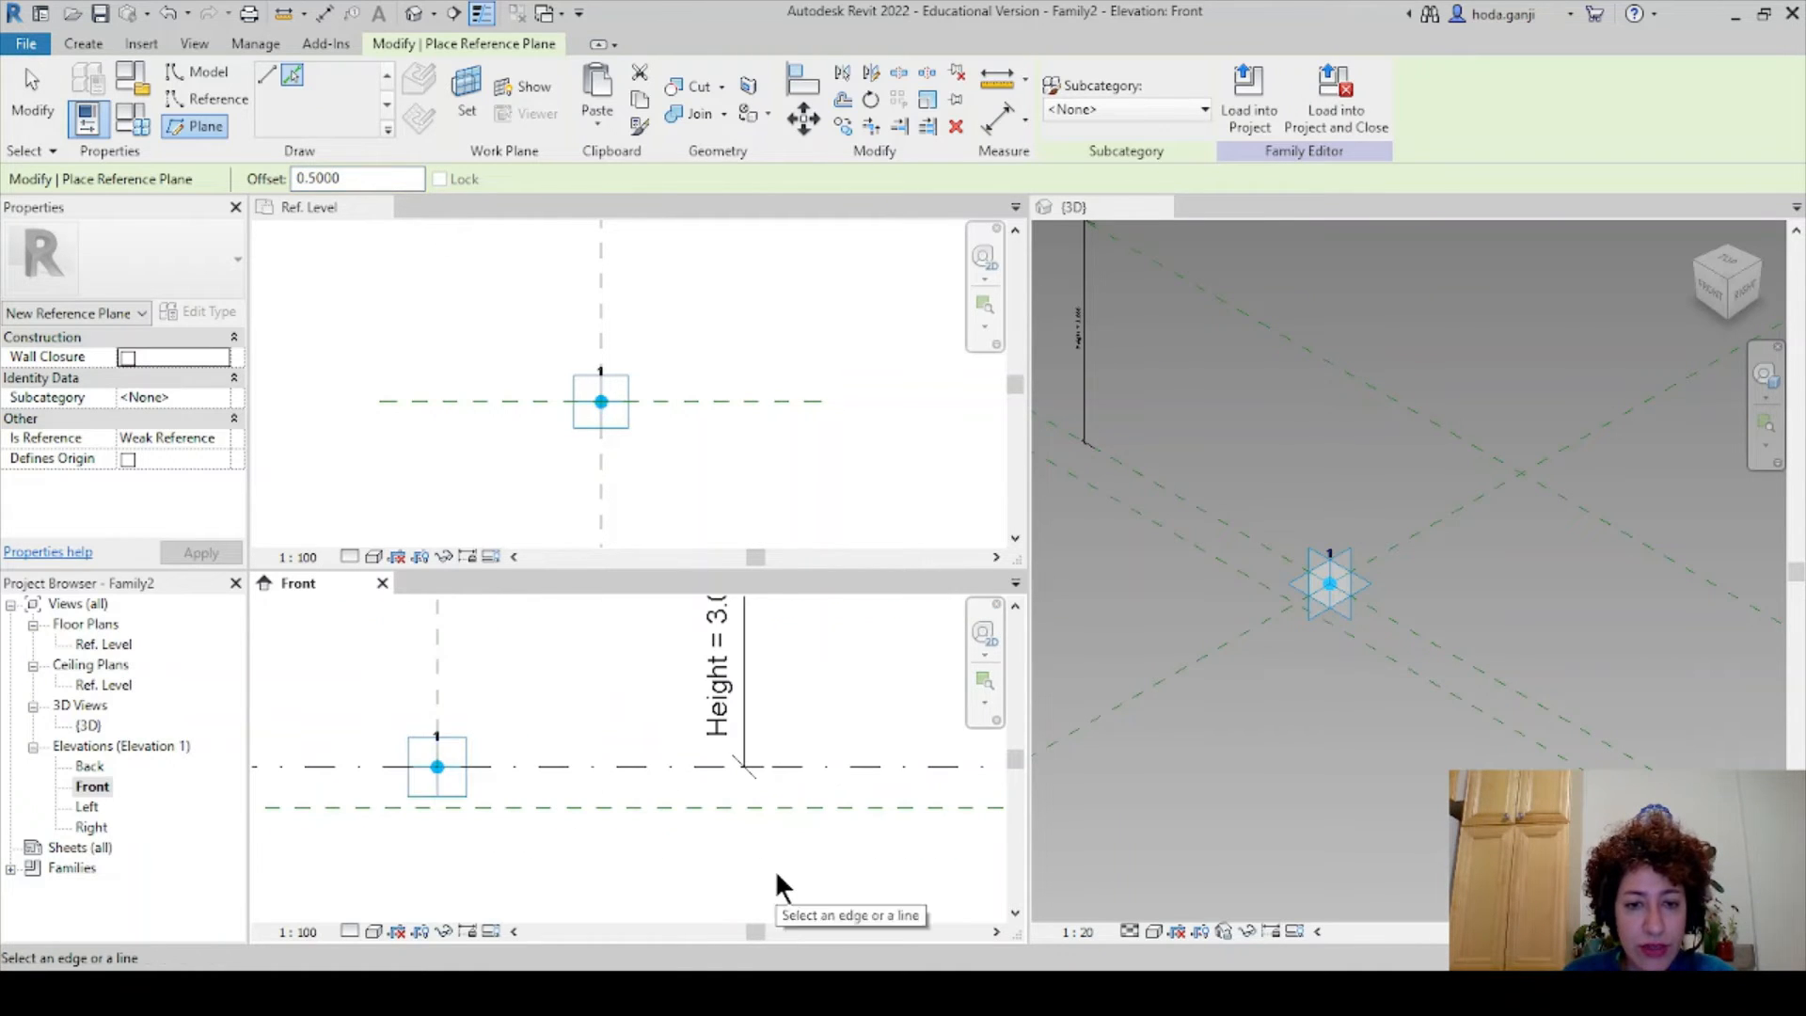
key(Escape)
scroll(798, 897, down, 1)
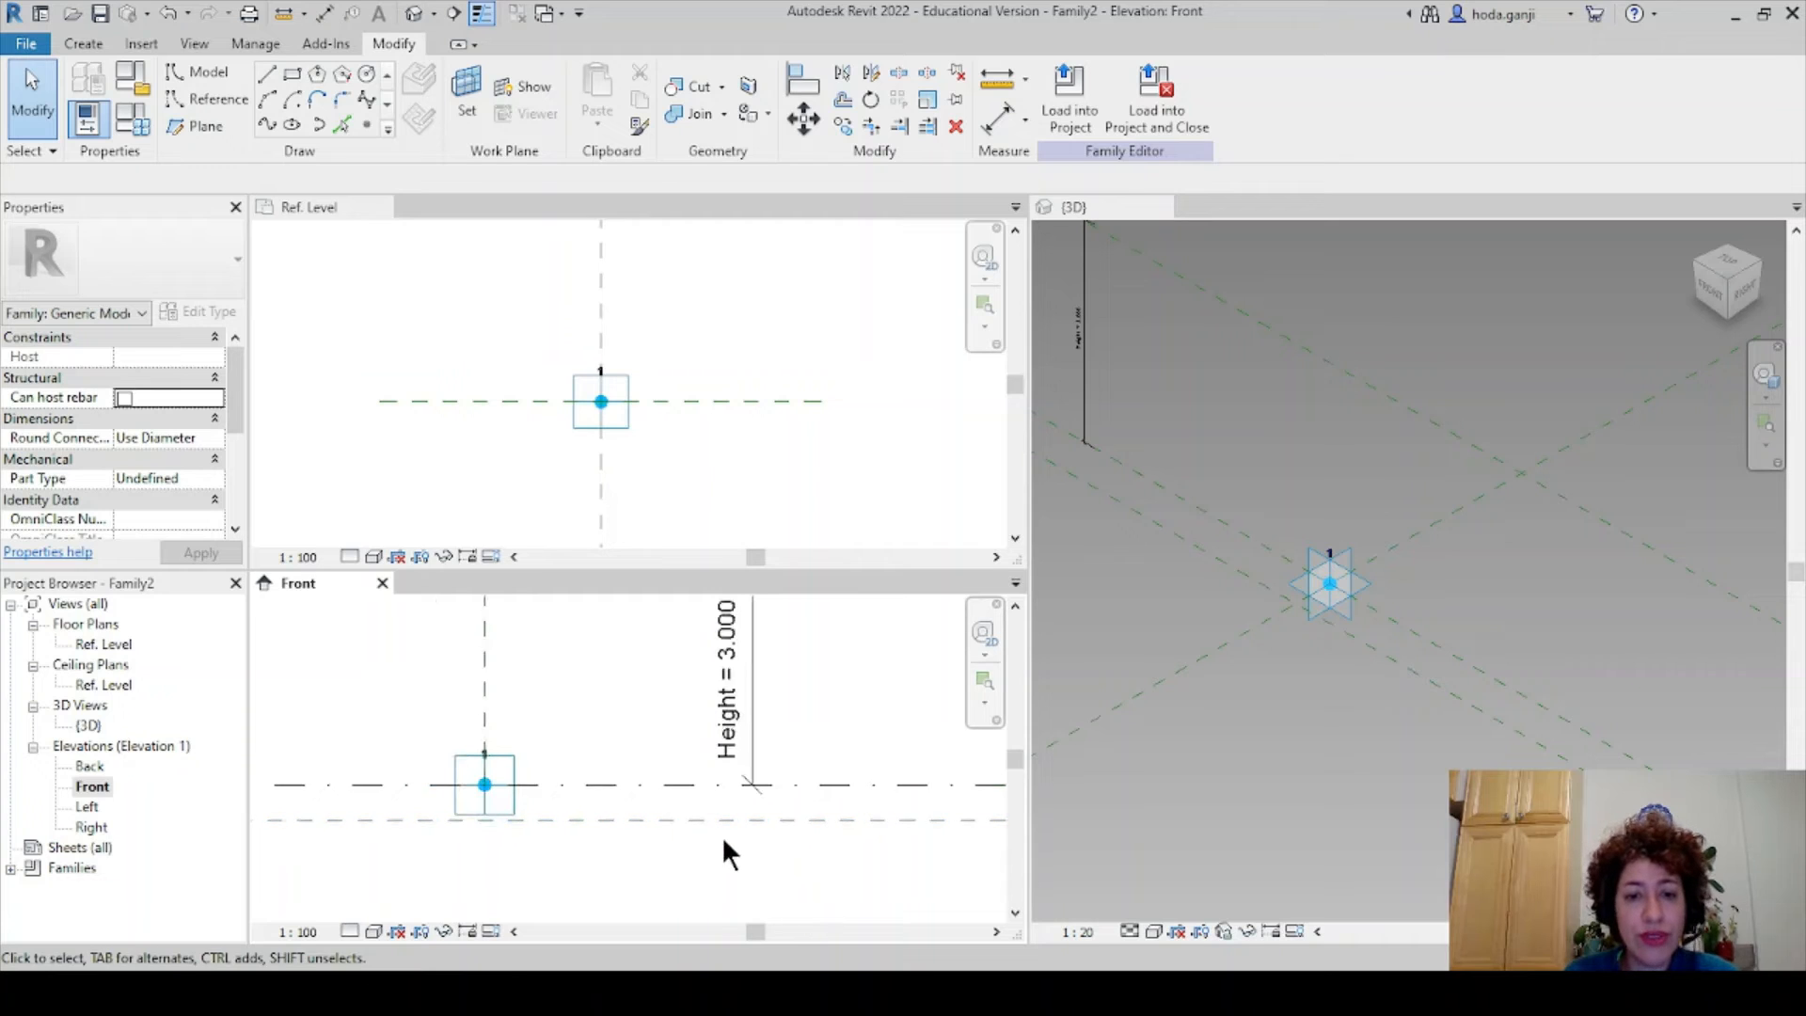
middle_drag(726, 845, 737, 871)
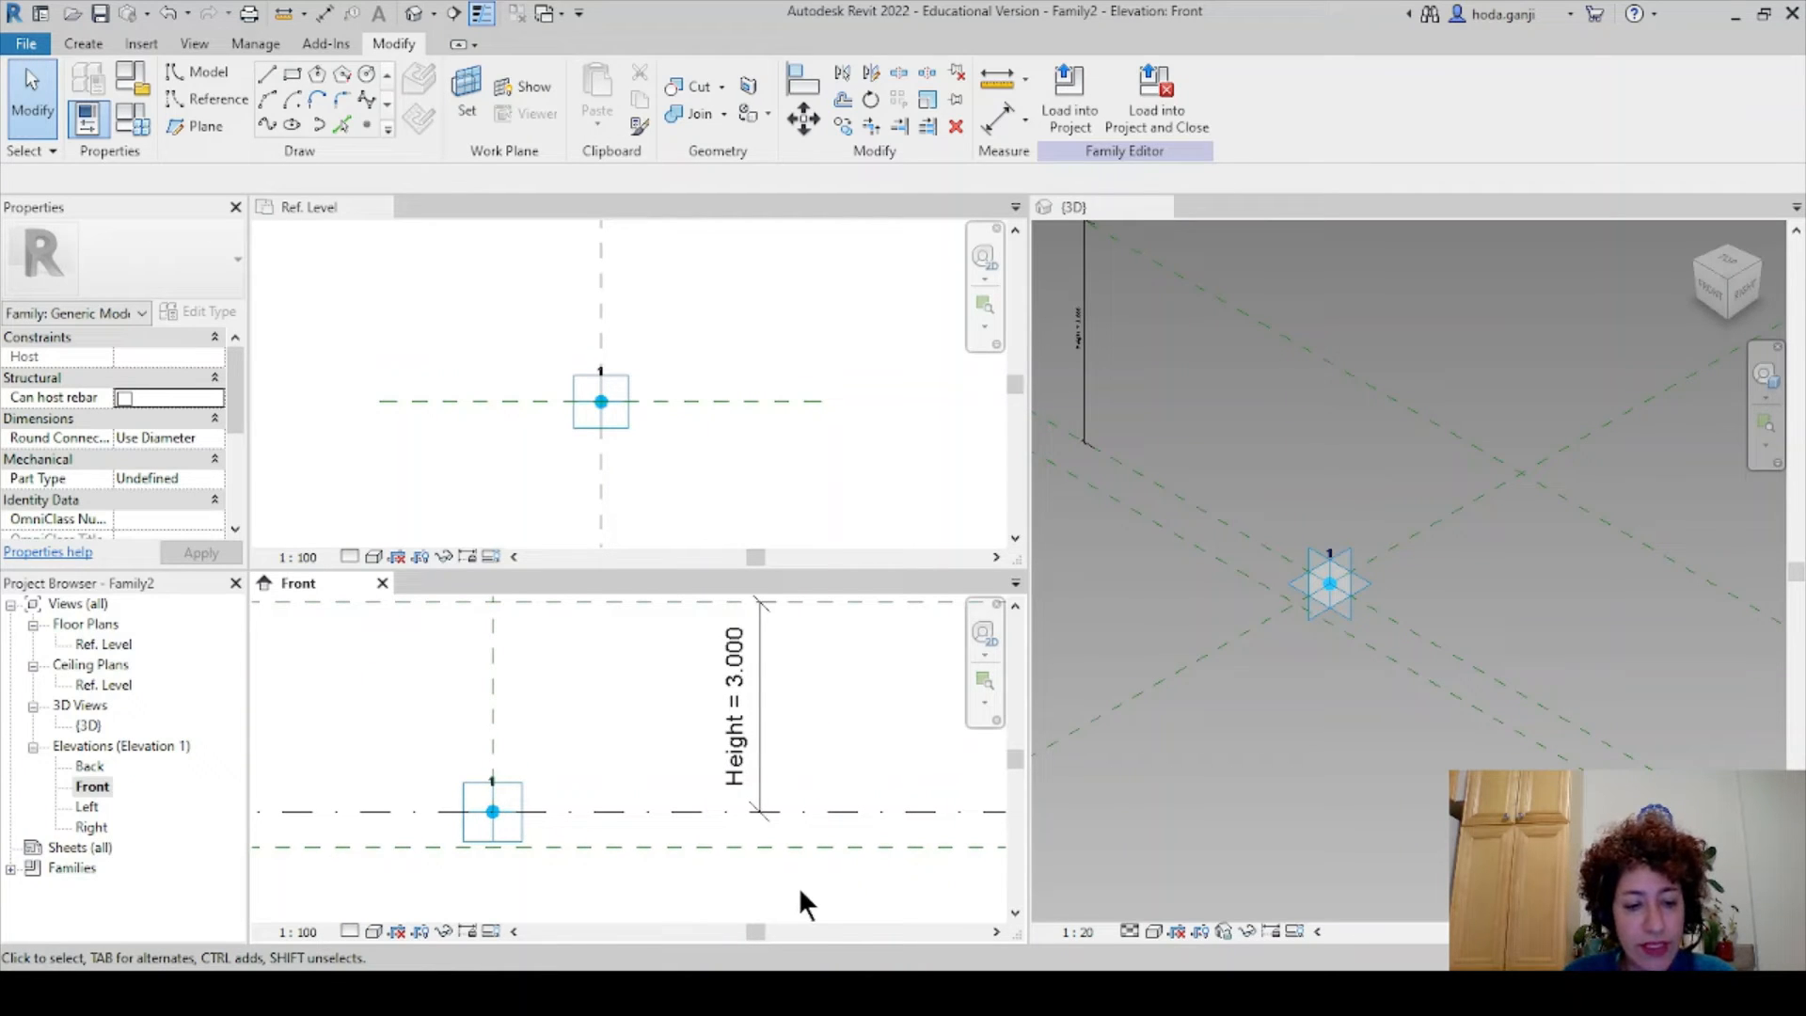
- Dimension the 0.500 gap between the Ref. Level and the new lower plane
key(d)
key(i)
click(814, 811)
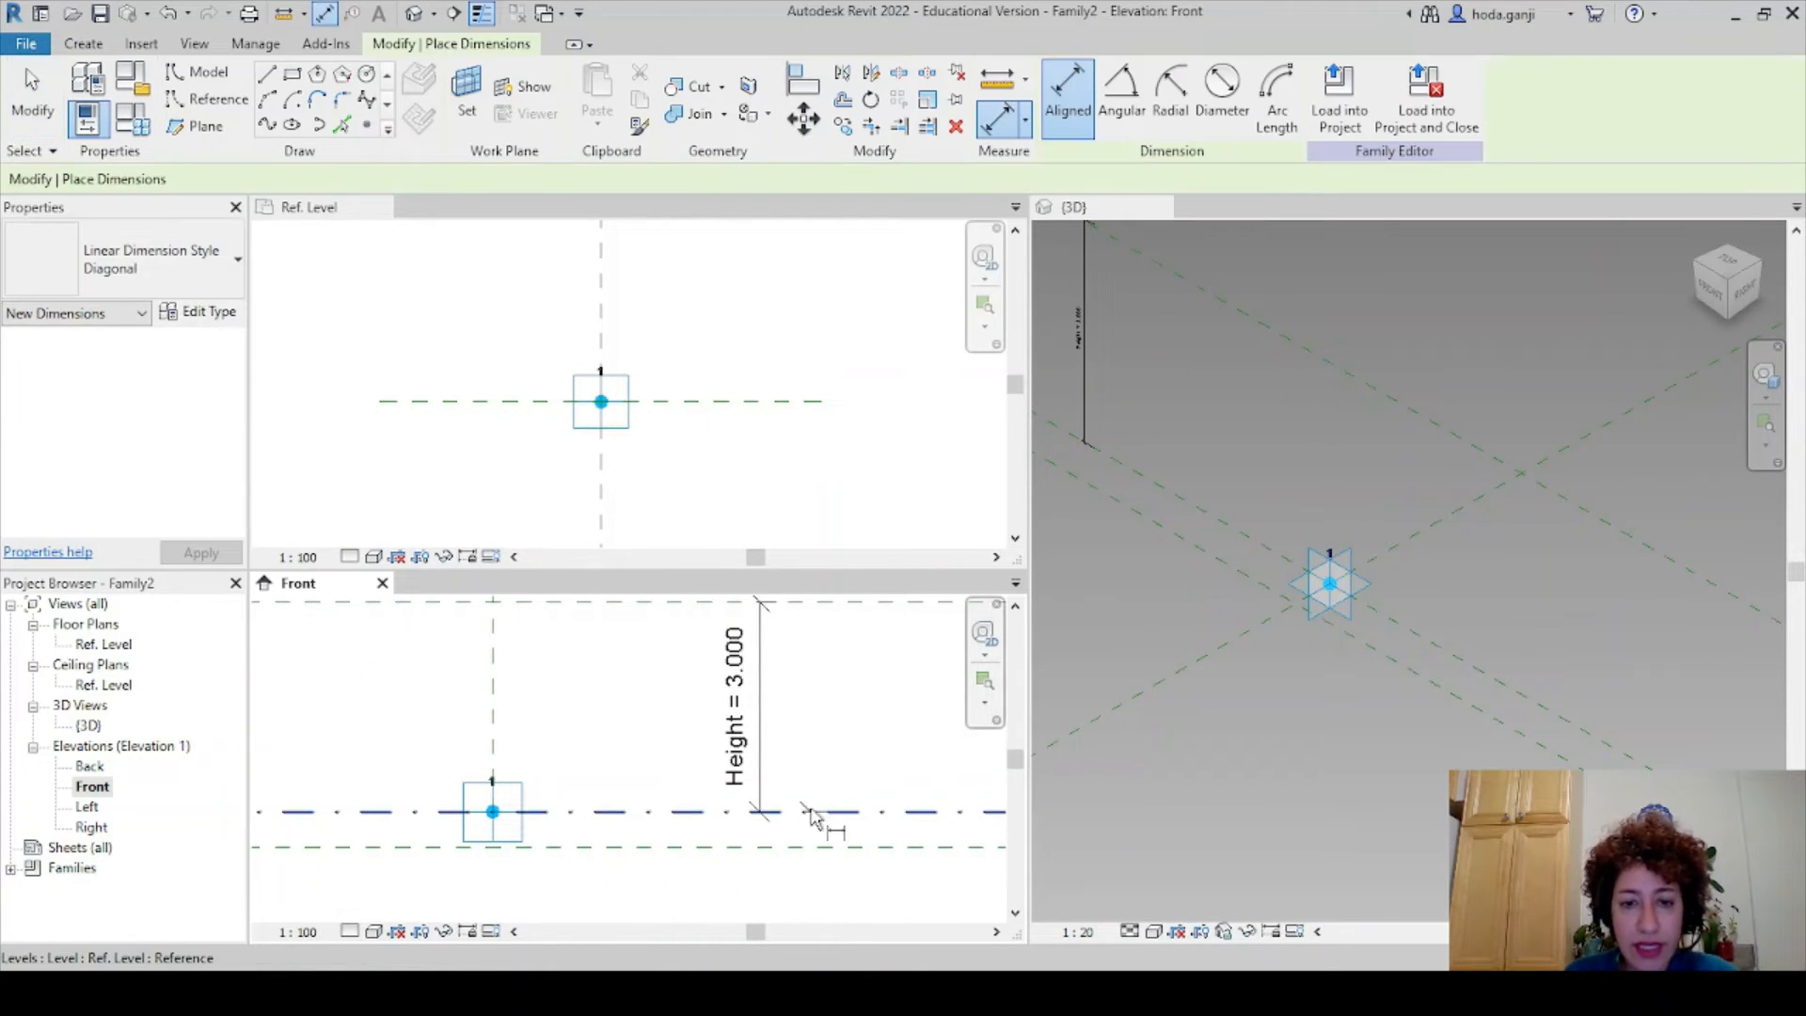
click(675, 833)
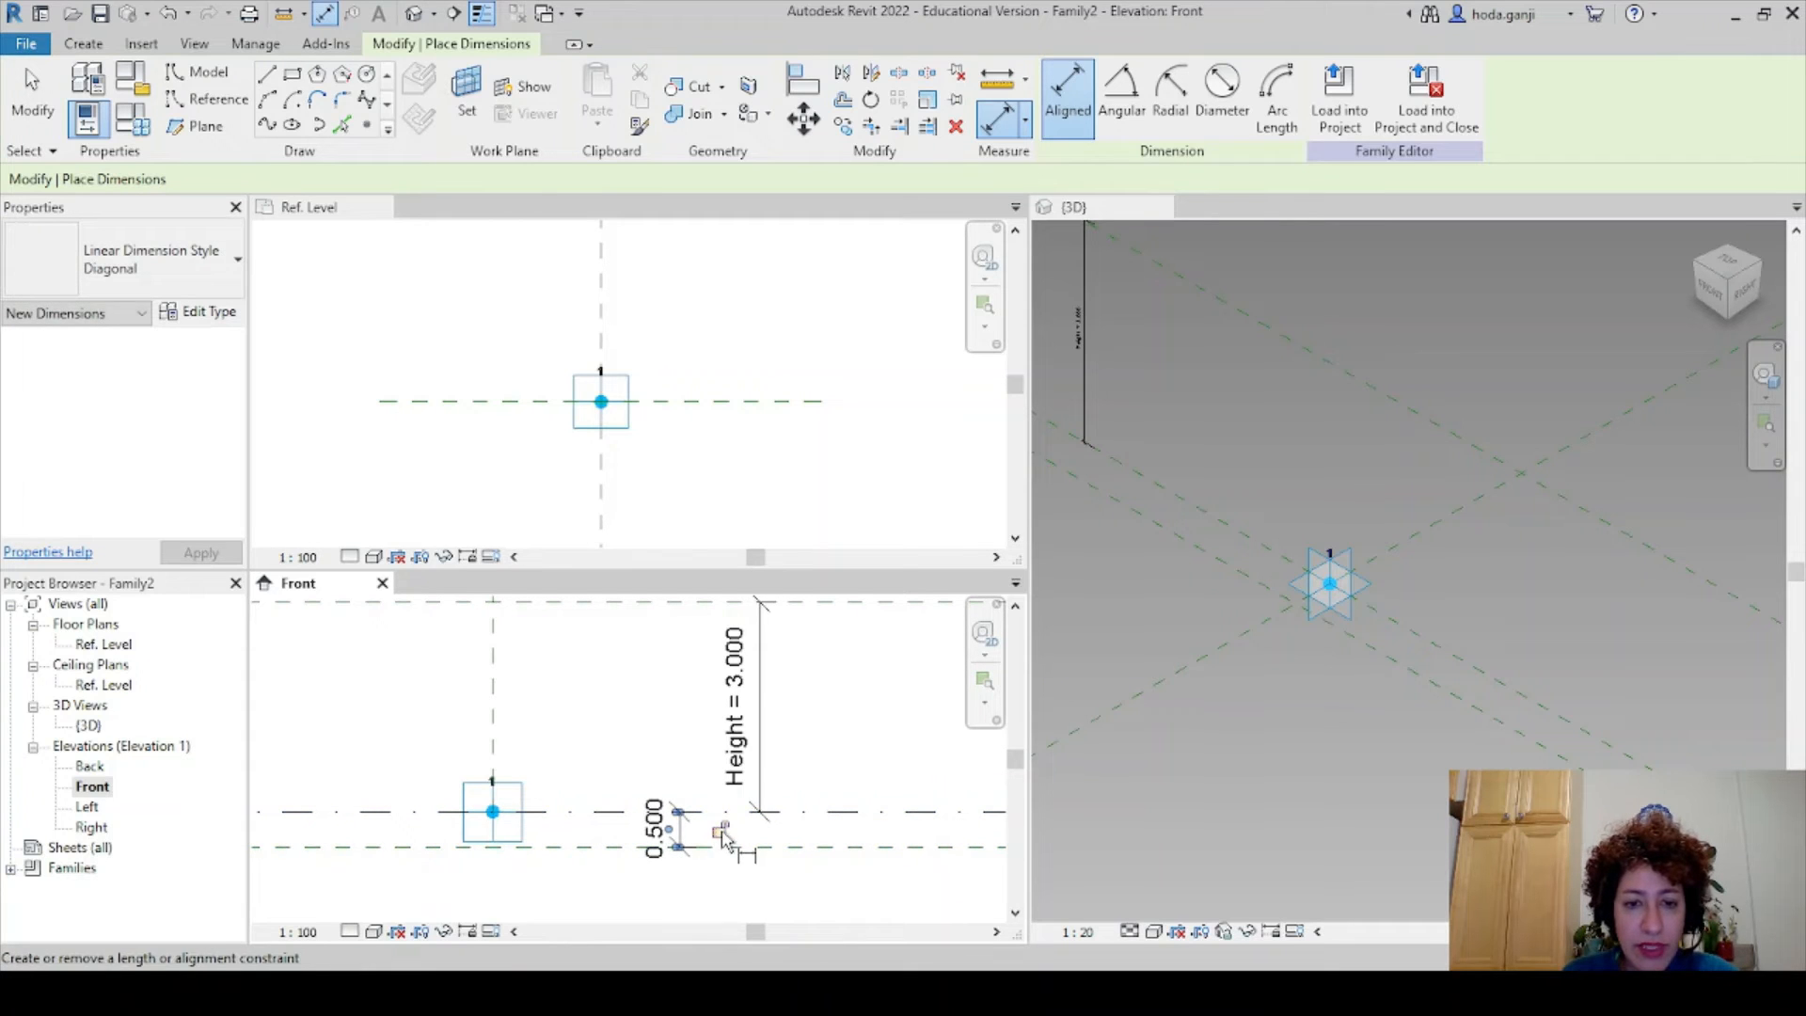
key(Escape)
key(Escape)
scroll(713, 878, down, 2)
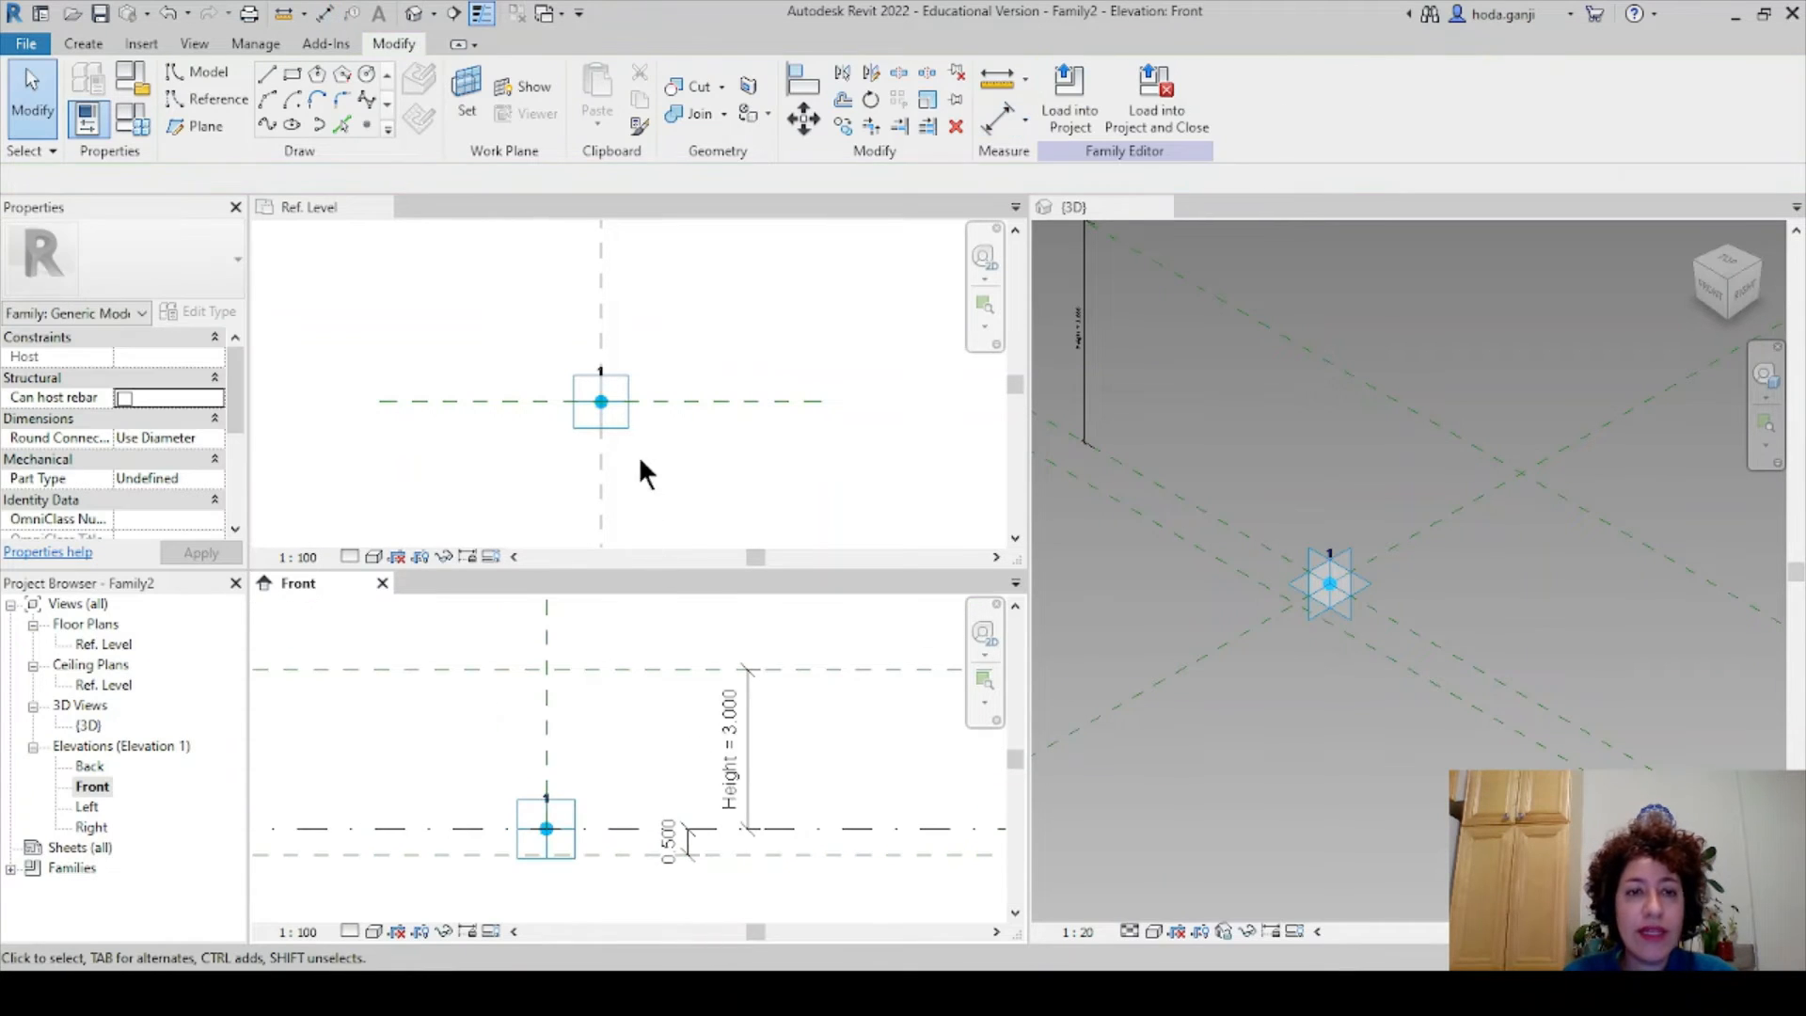
- In the Ref. Level plan, start Reference Plane in Pick Lines mode with offset 0.5
click(331, 204)
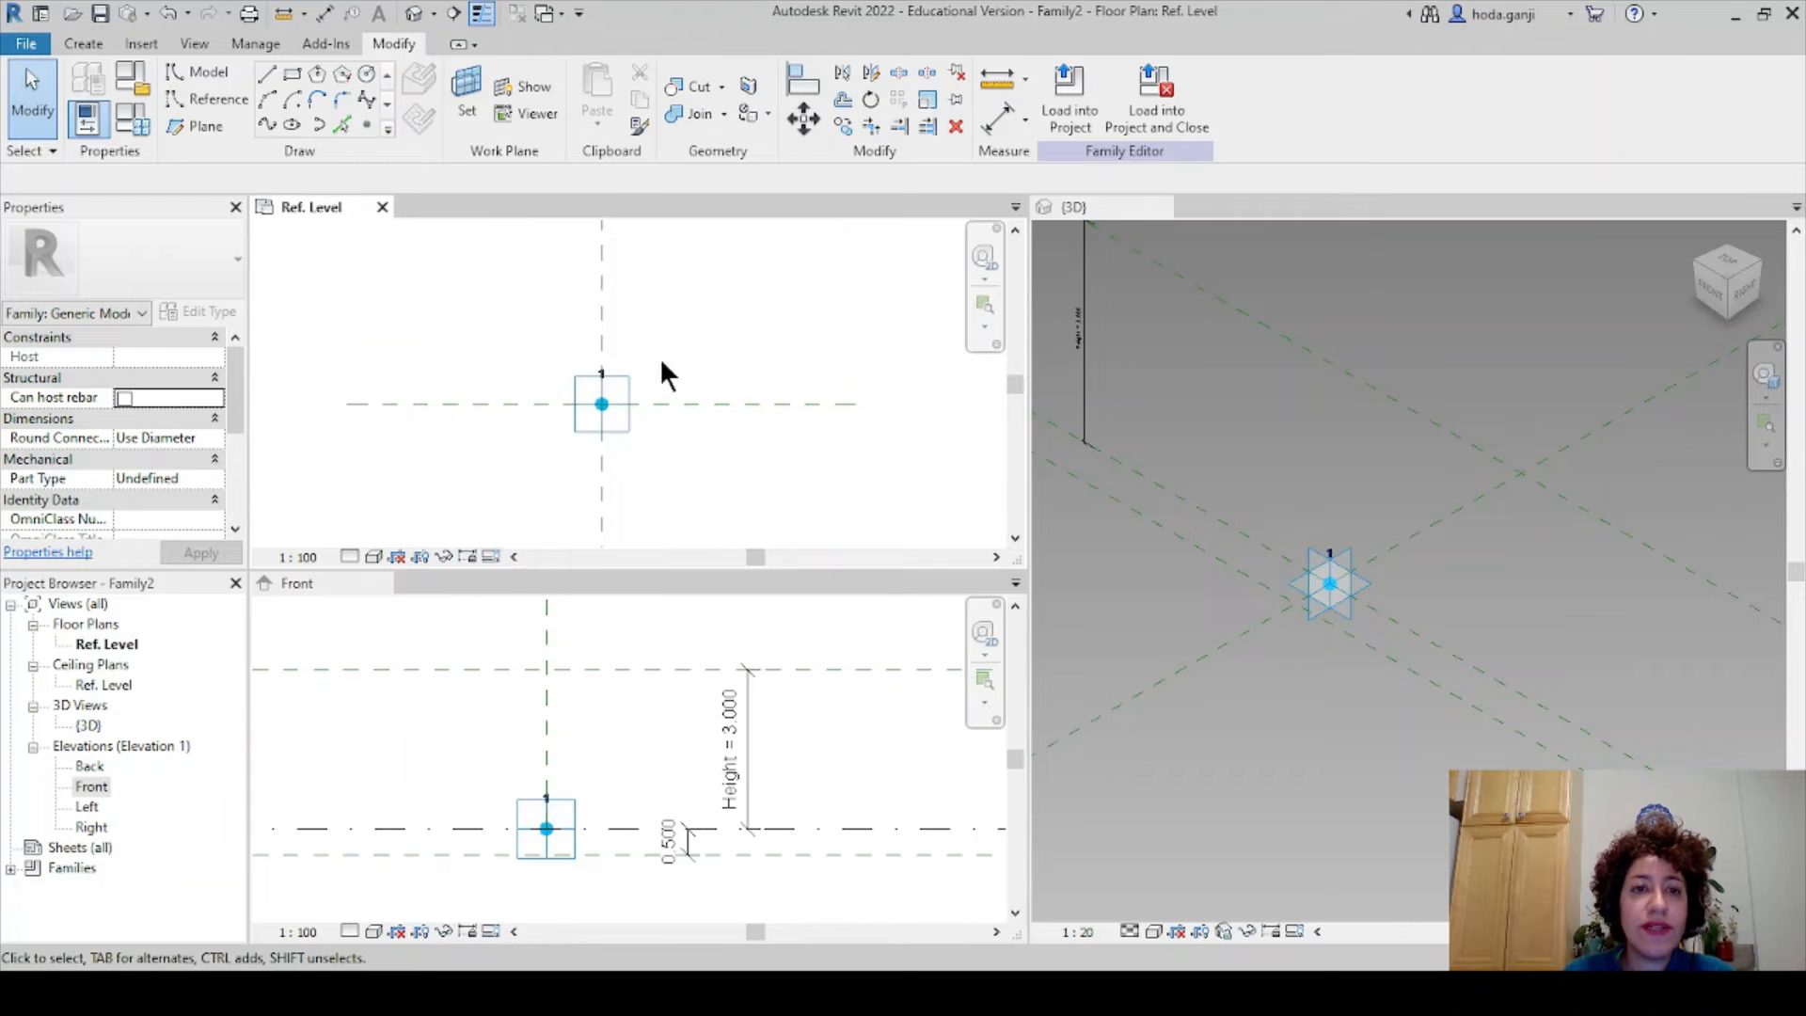
key(r)
key(p)
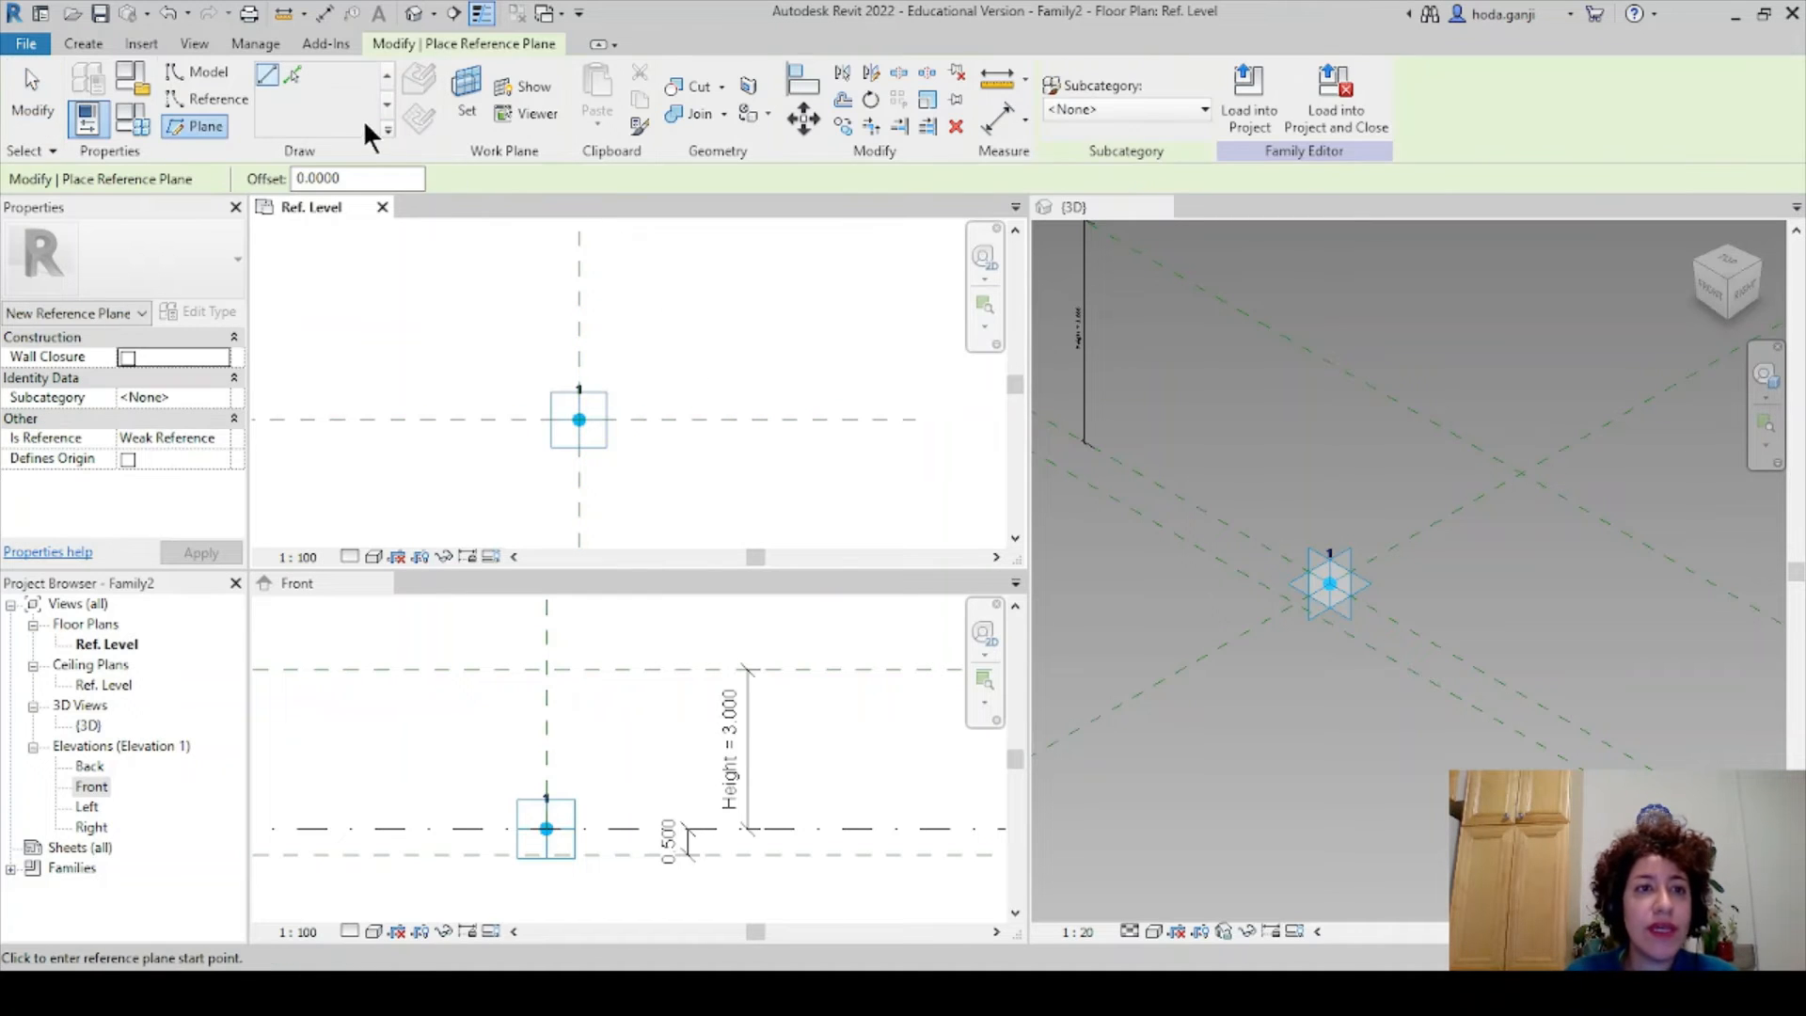
drag(365, 179, 214, 169)
text(.5)
key(Return)
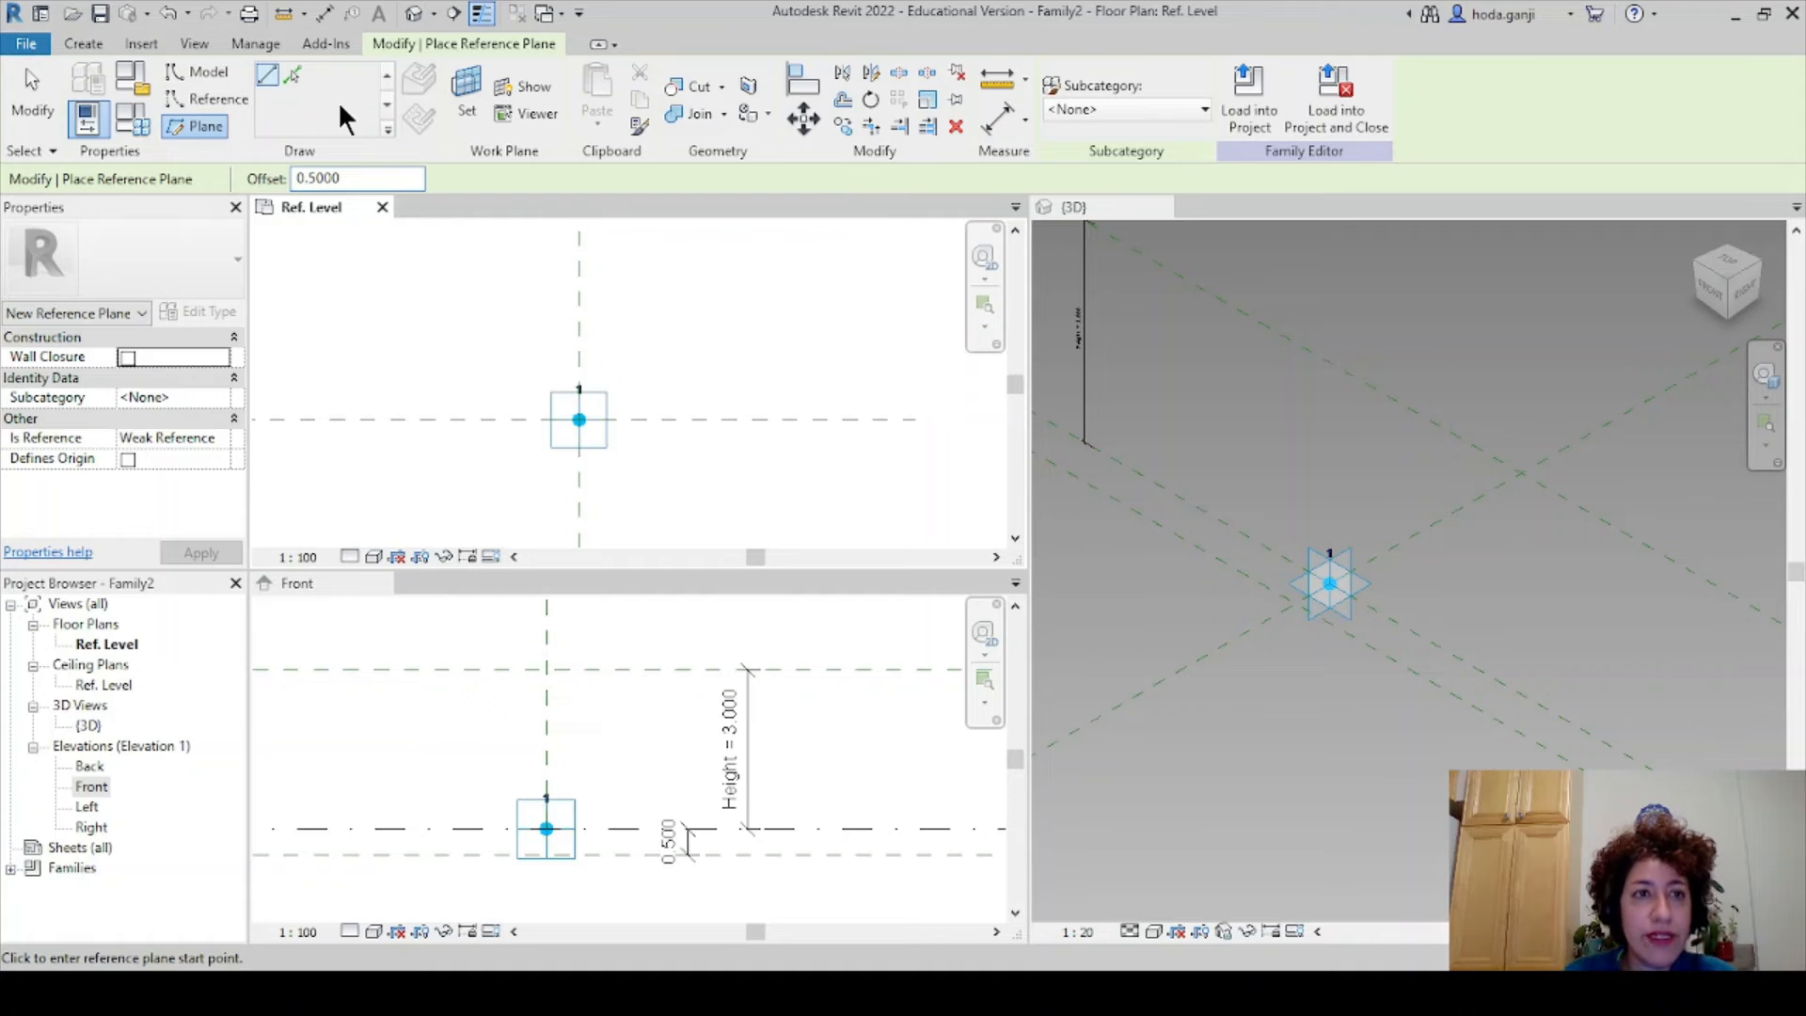
click(293, 75)
middle_drag(689, 367, 603, 393)
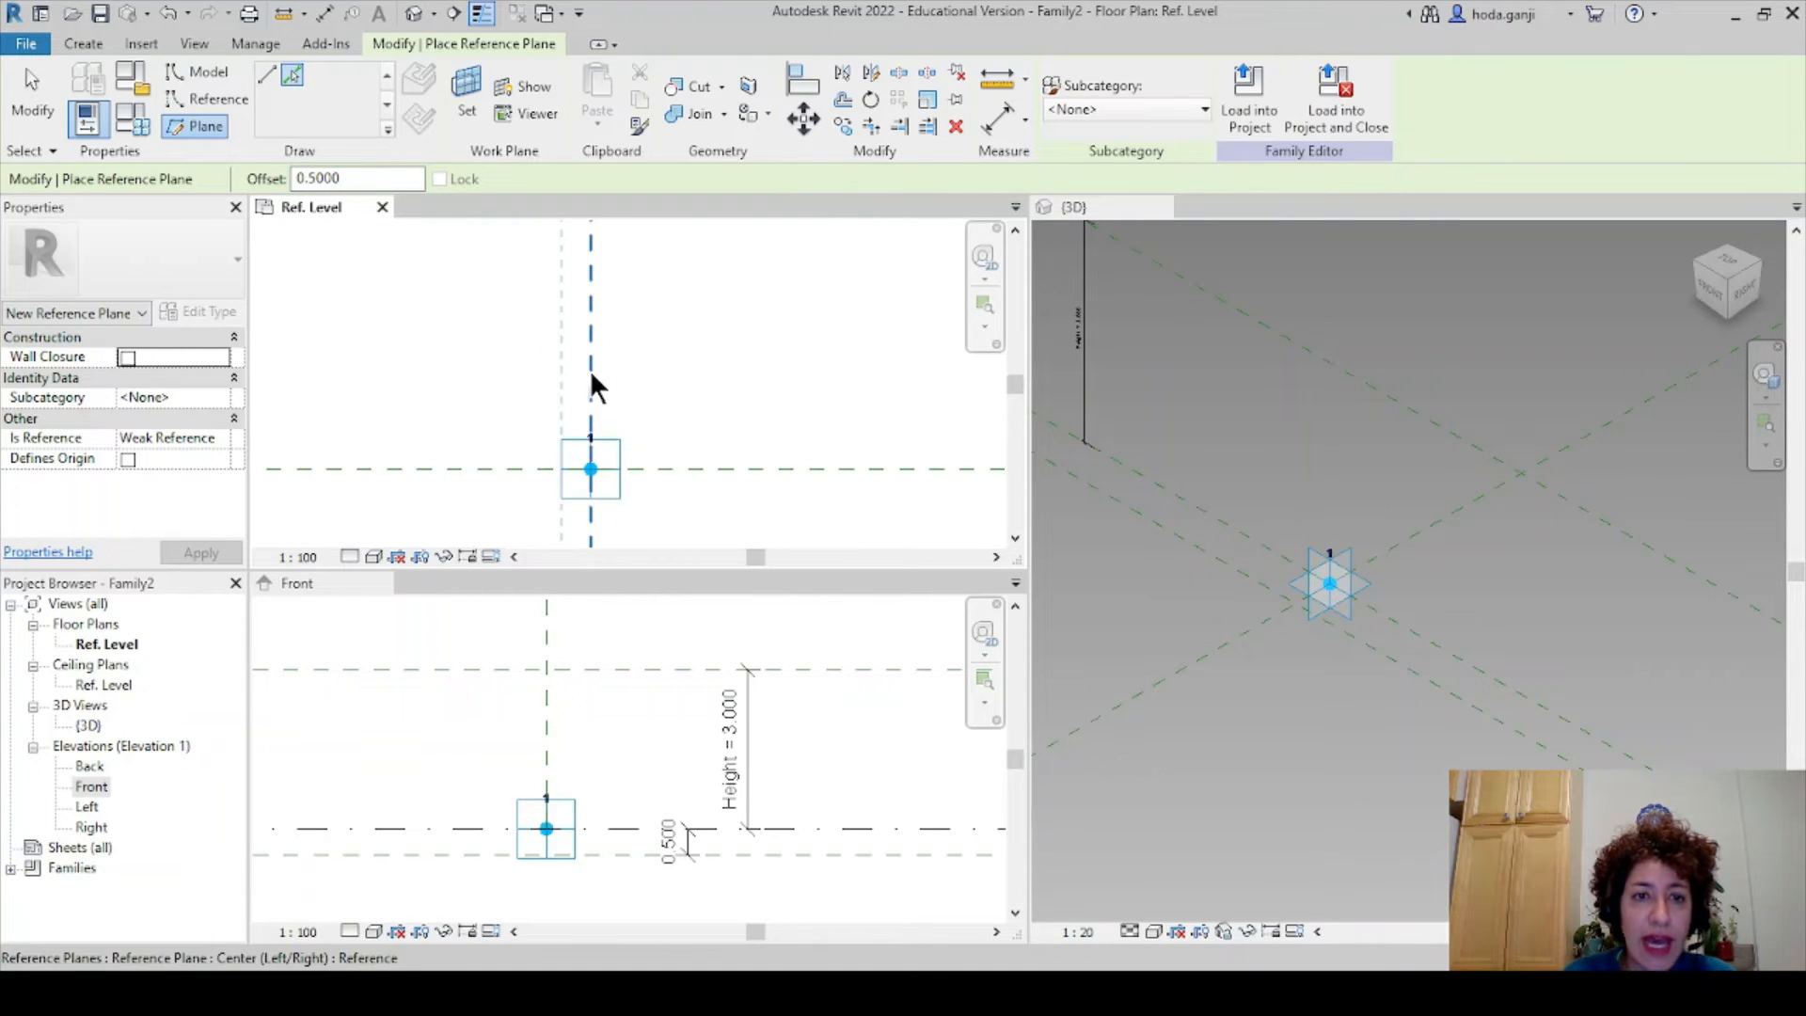
- Pick the vertical and horizontal centre planes to add 0.5 offset planes on each side
click(595, 373)
click(659, 468)
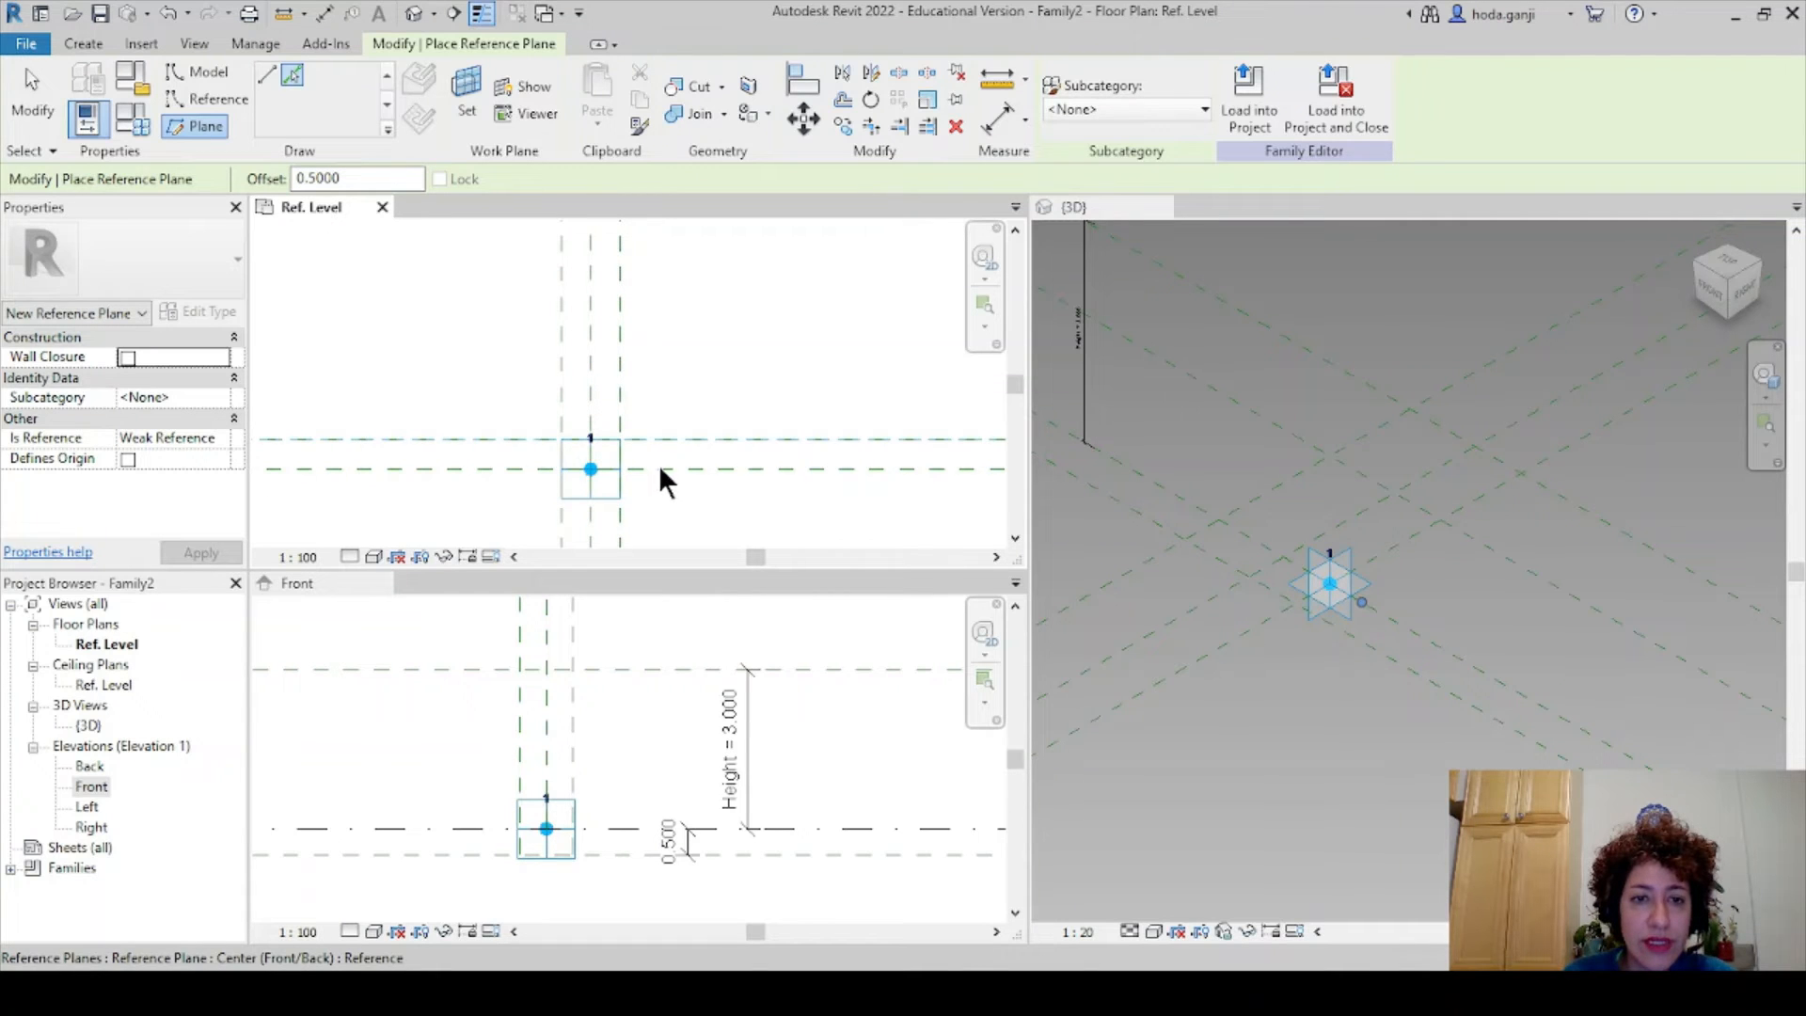
click(658, 473)
scroll(506, 500, up, 2)
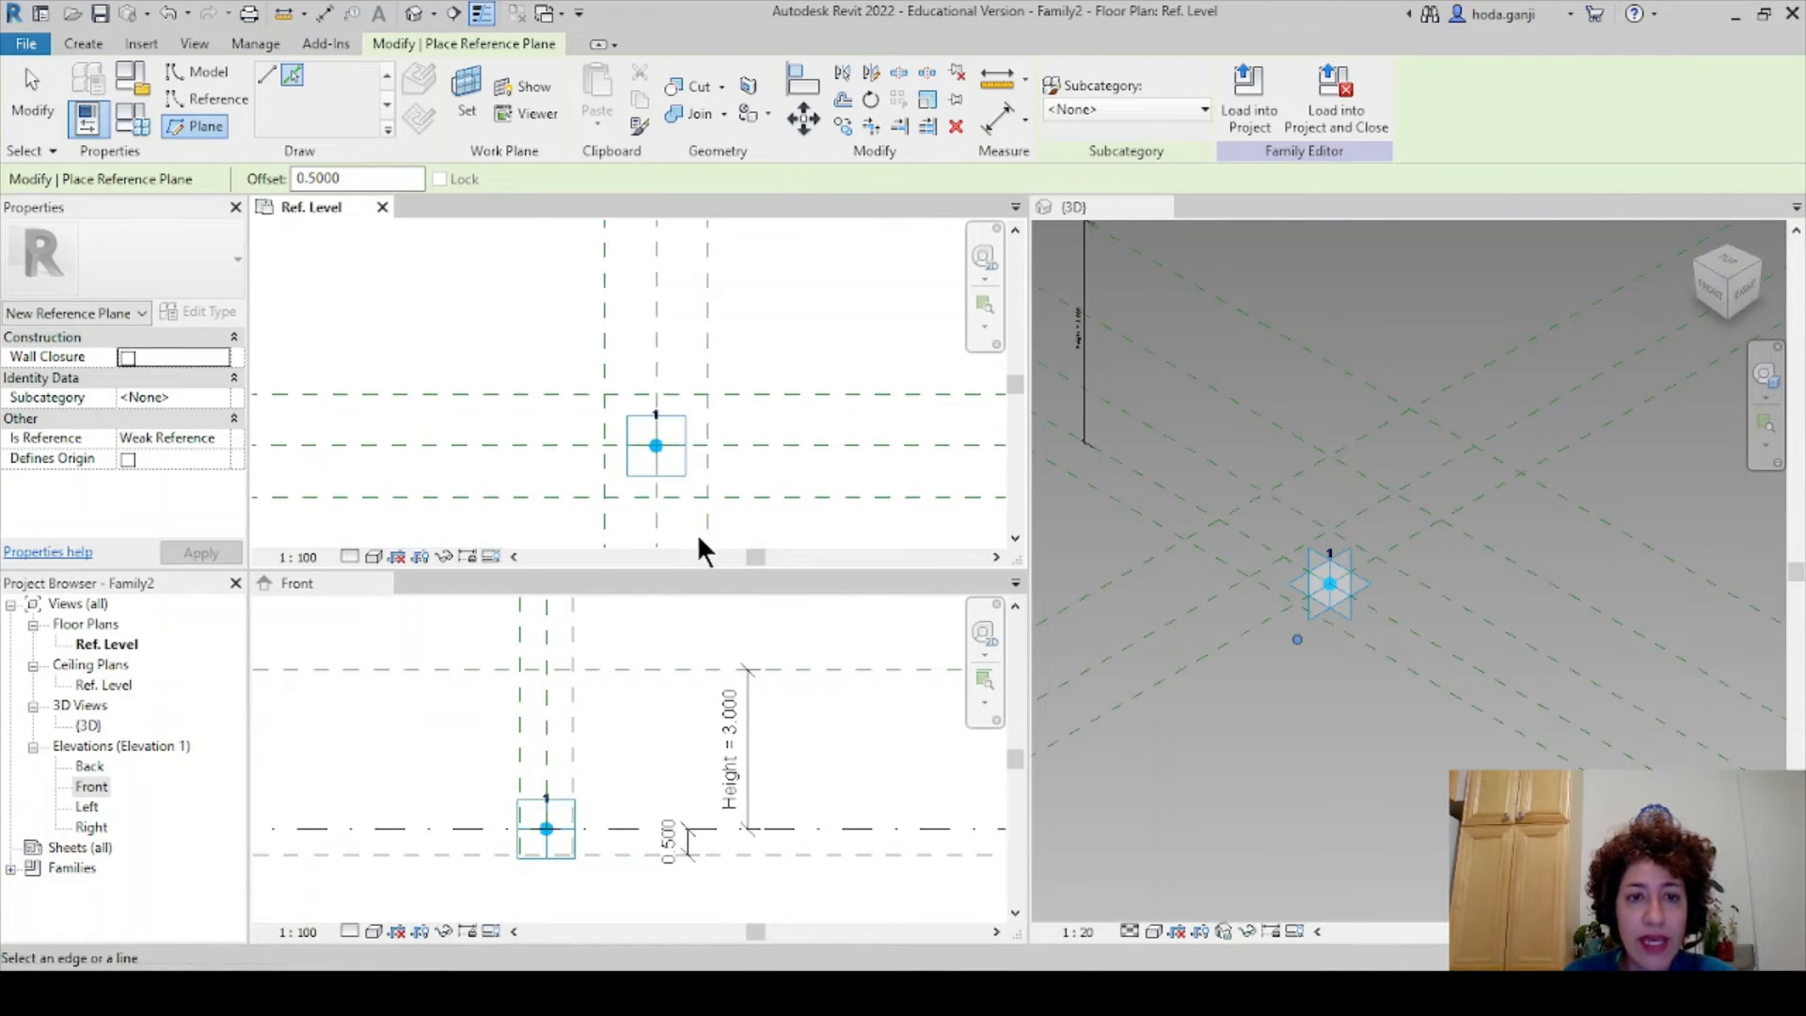
scroll(697, 533, up, 2)
key(Escape)
key(Escape)
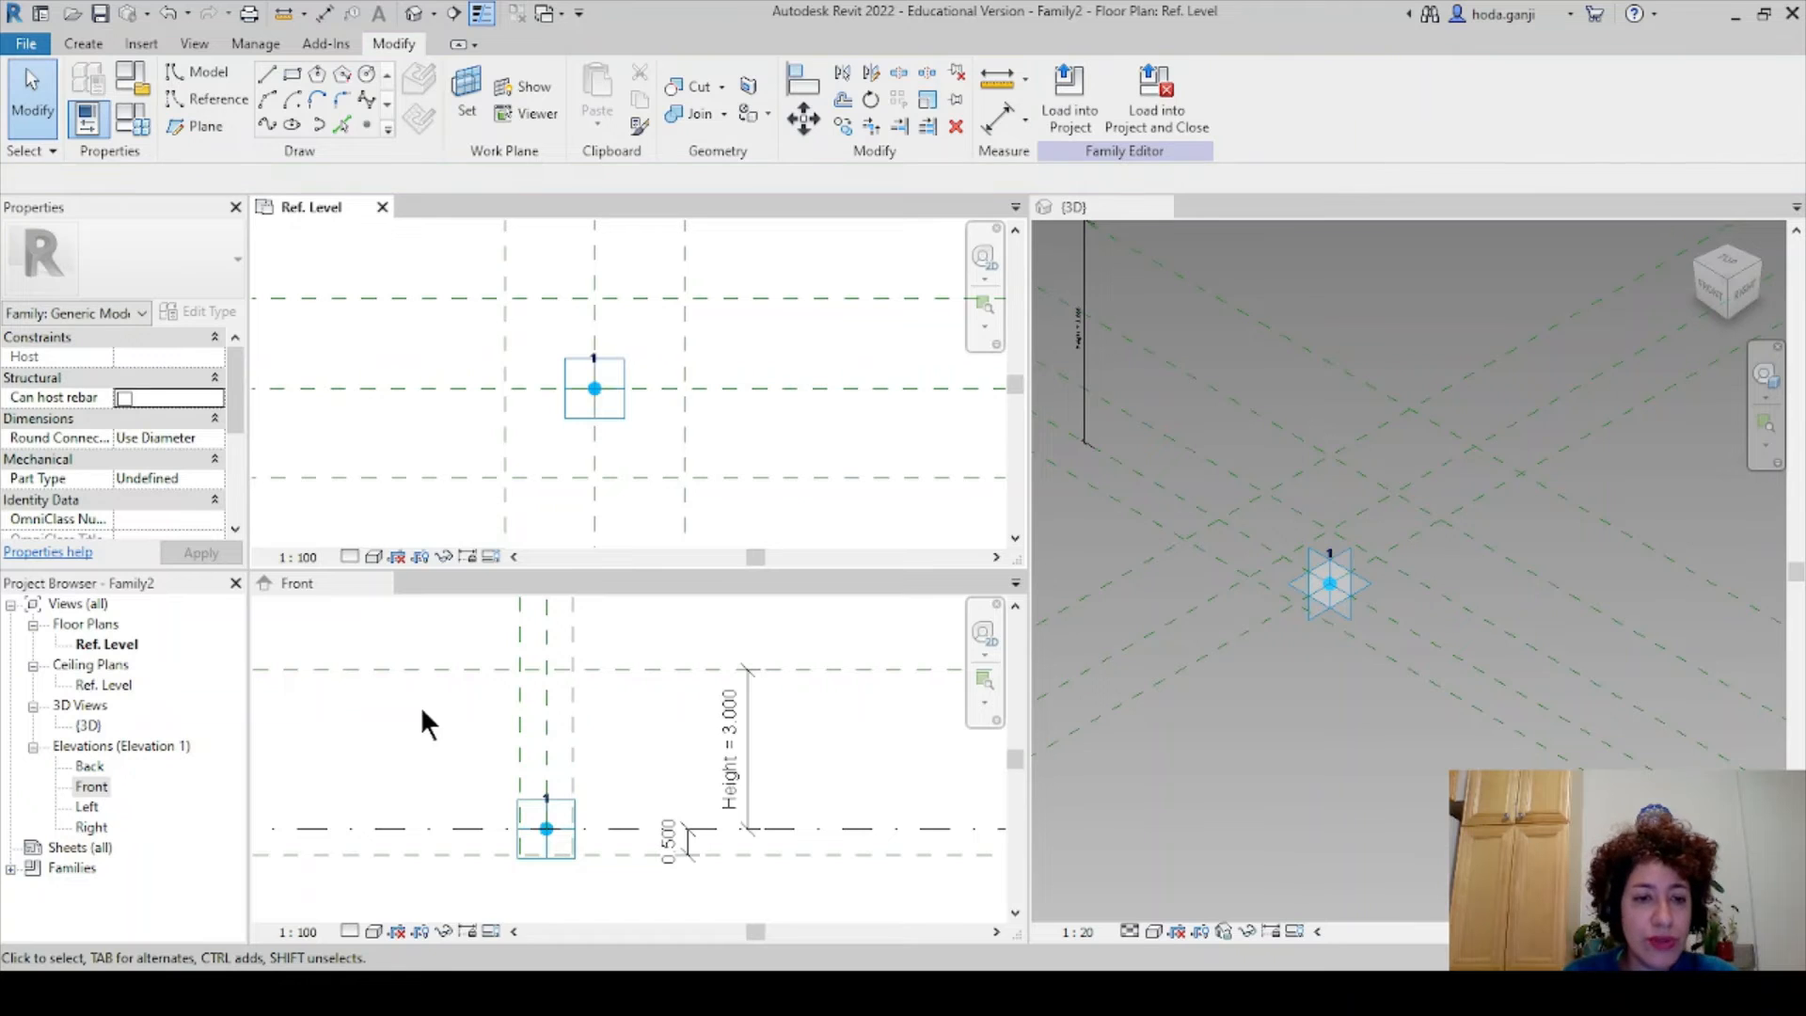
click(422, 713)
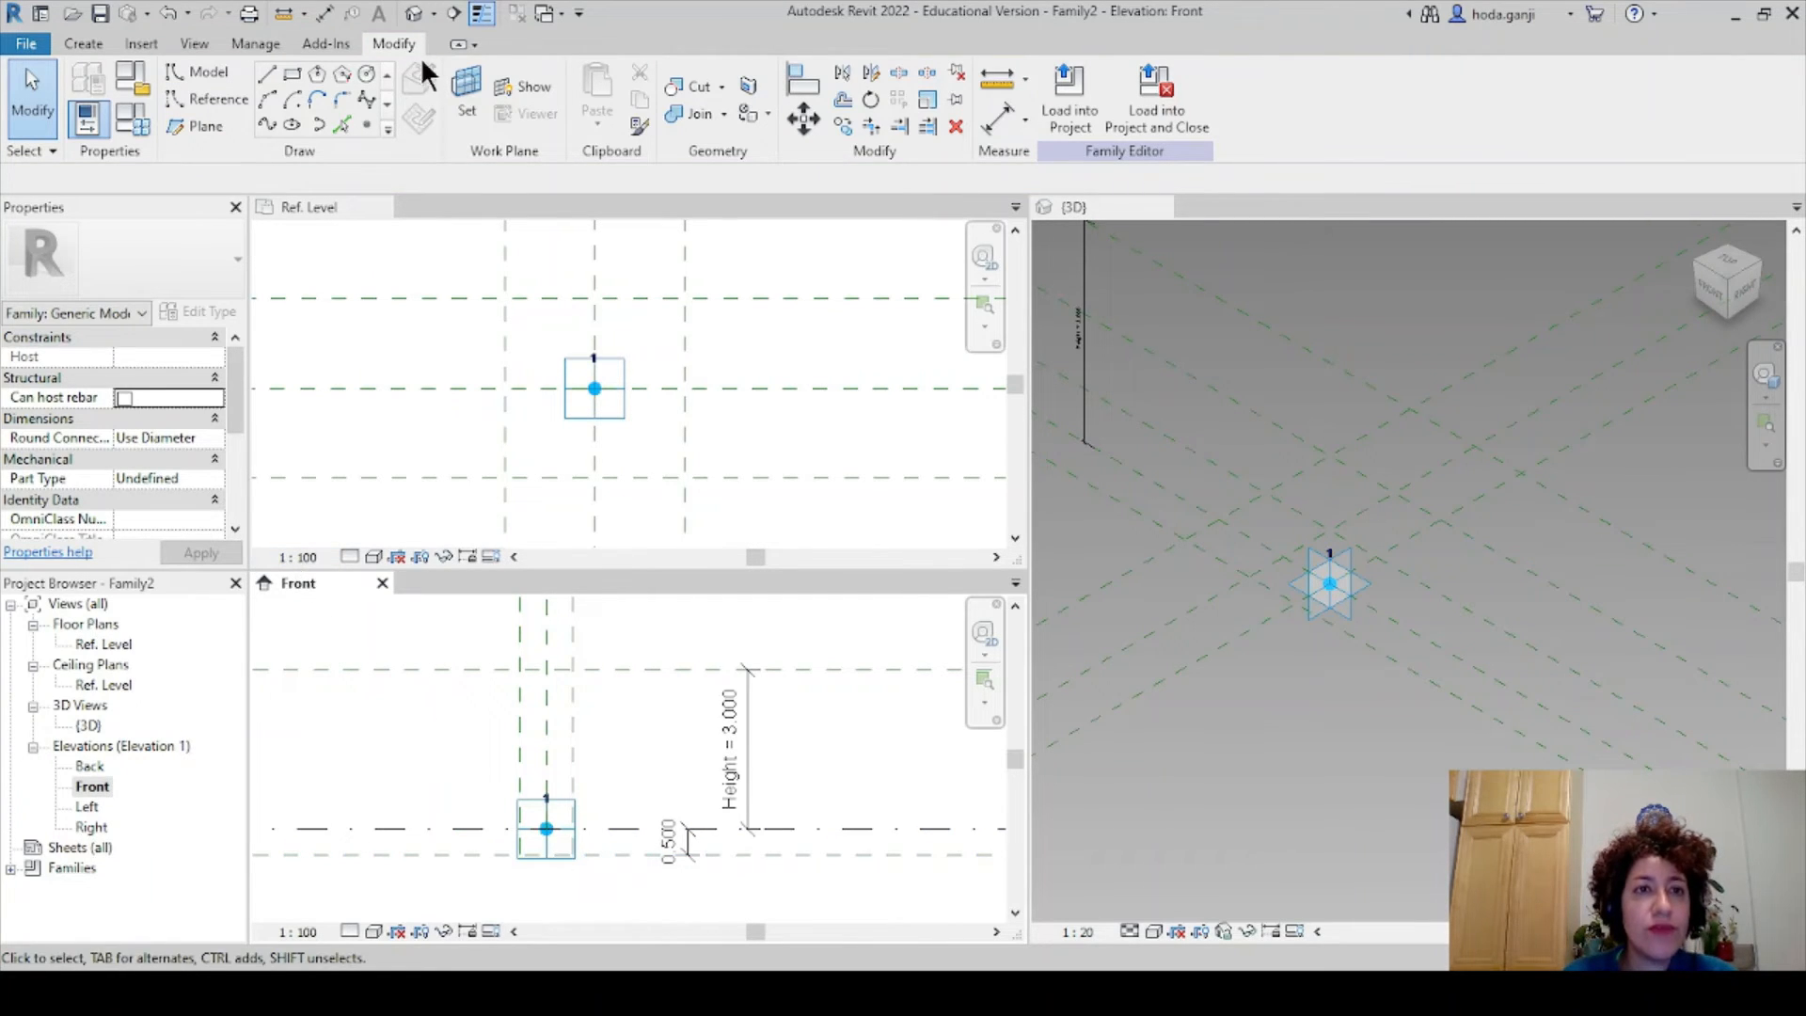
- Set the work plane to the reference plane 0.5 below the Ref. Level
click(467, 89)
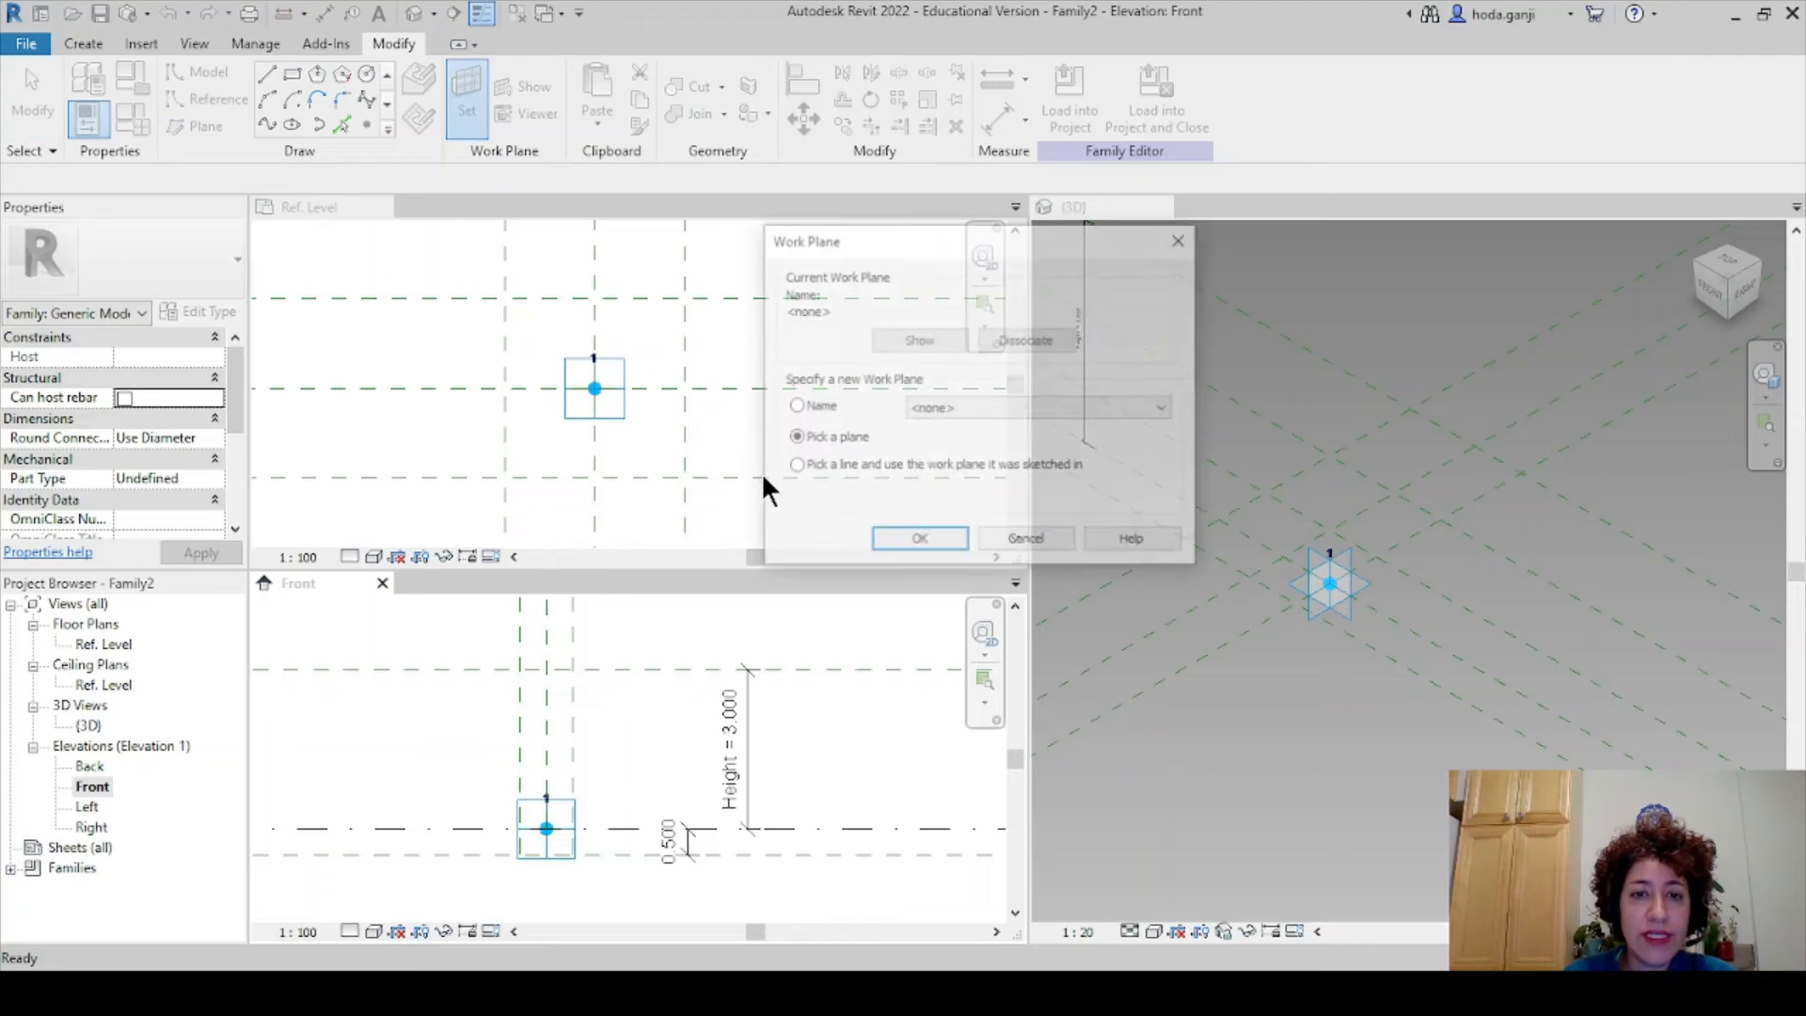
click(919, 543)
click(475, 852)
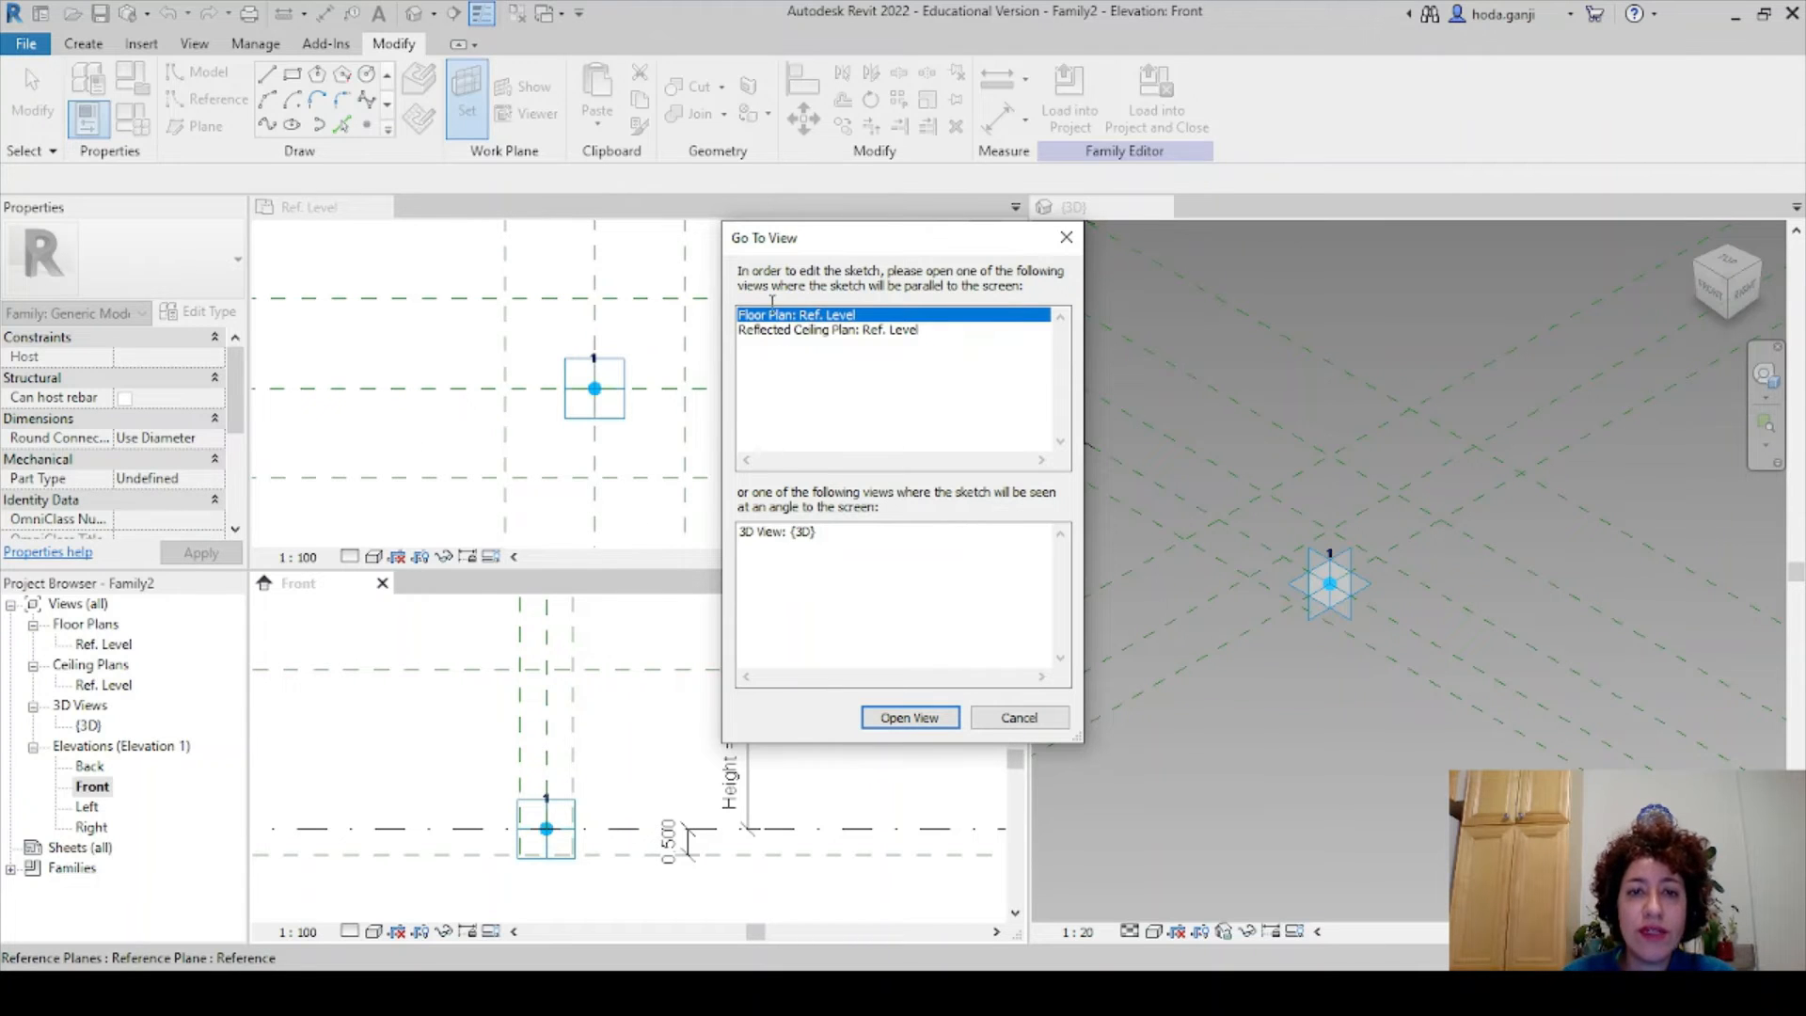
click(908, 717)
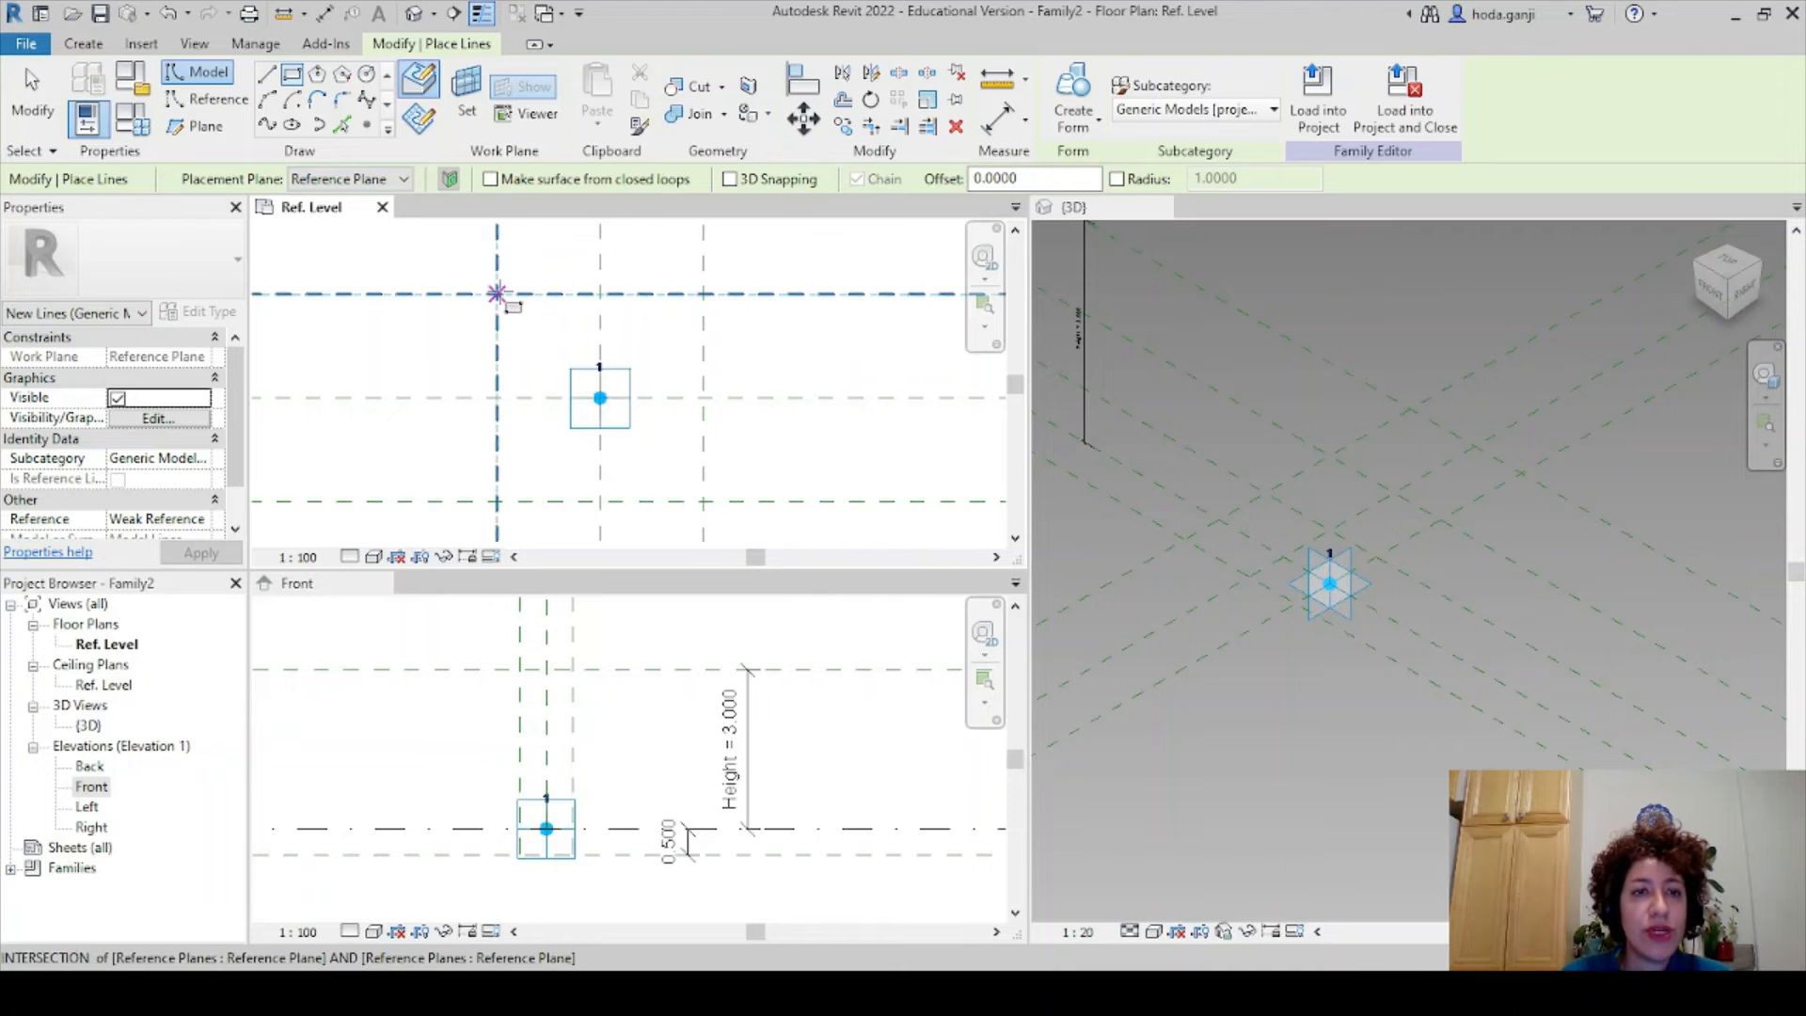
- Draw a 1.000 model-line rectangle between the 0.5 offset plane intersections
click(497, 294)
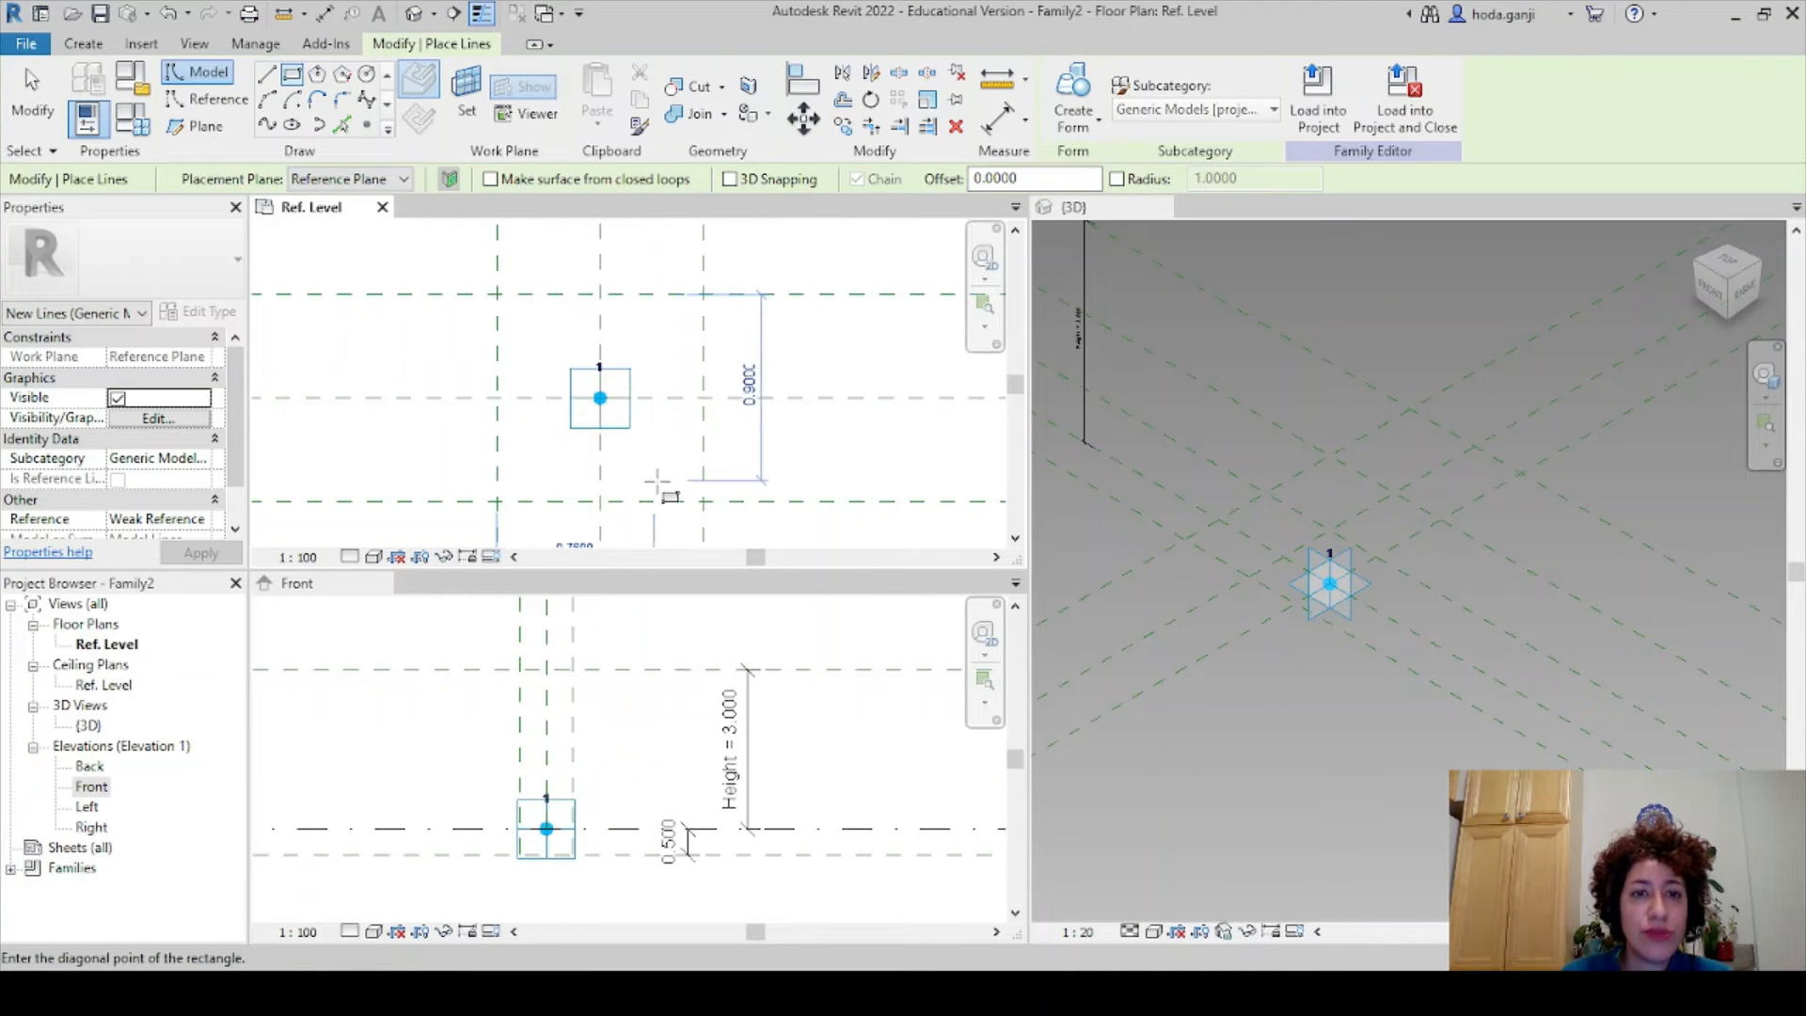
click(704, 501)
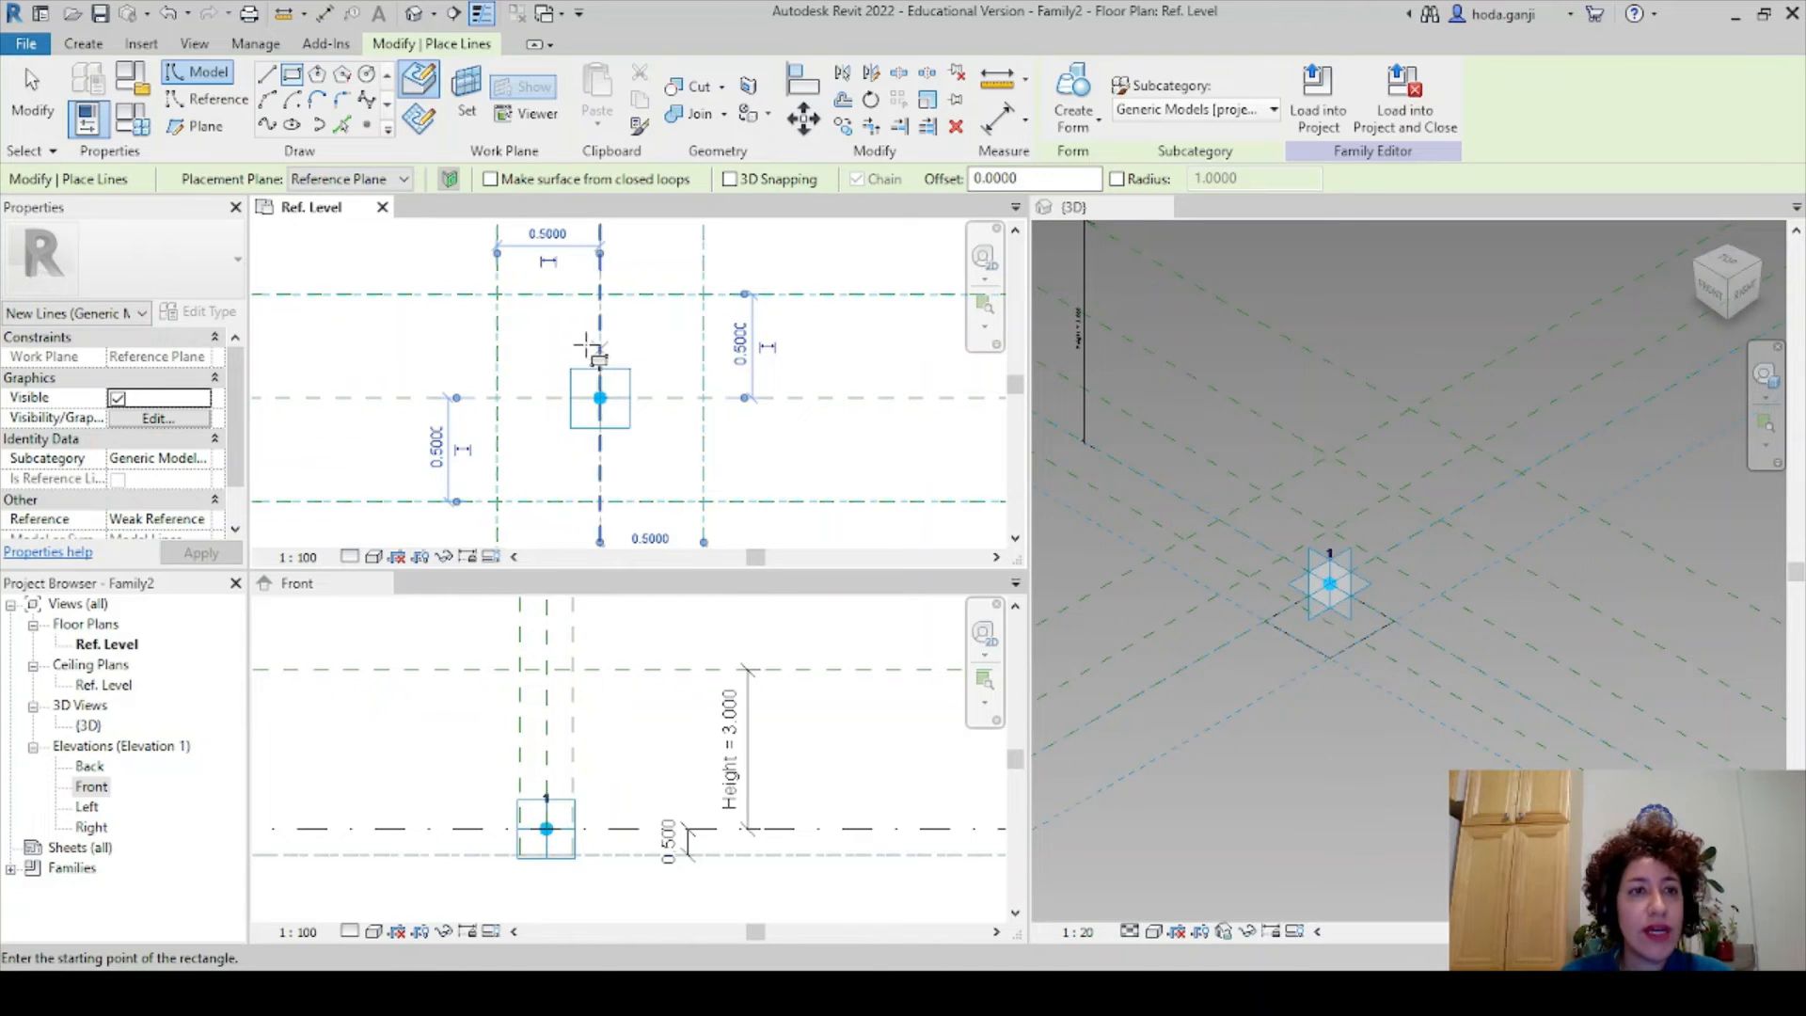
key(Escape)
key(Escape)
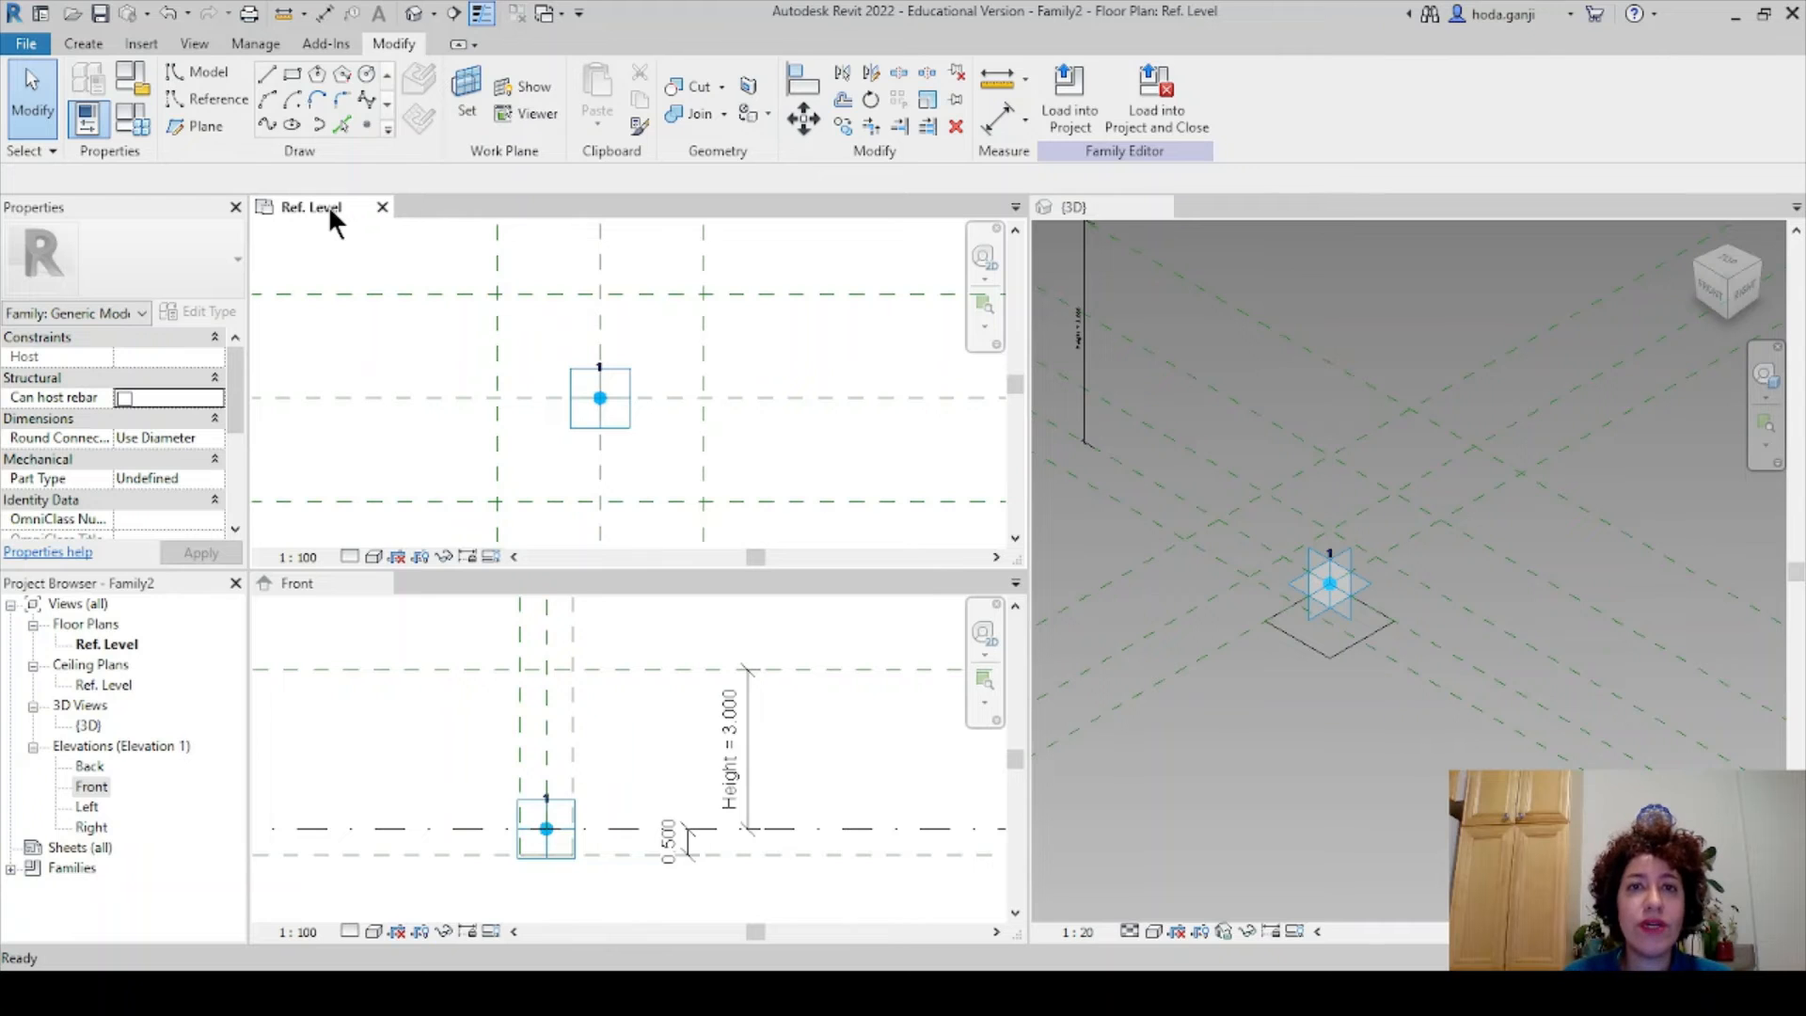
- Set the plan's View Range depth to Unlimited and select the square's four lines
key(v)
key(r)
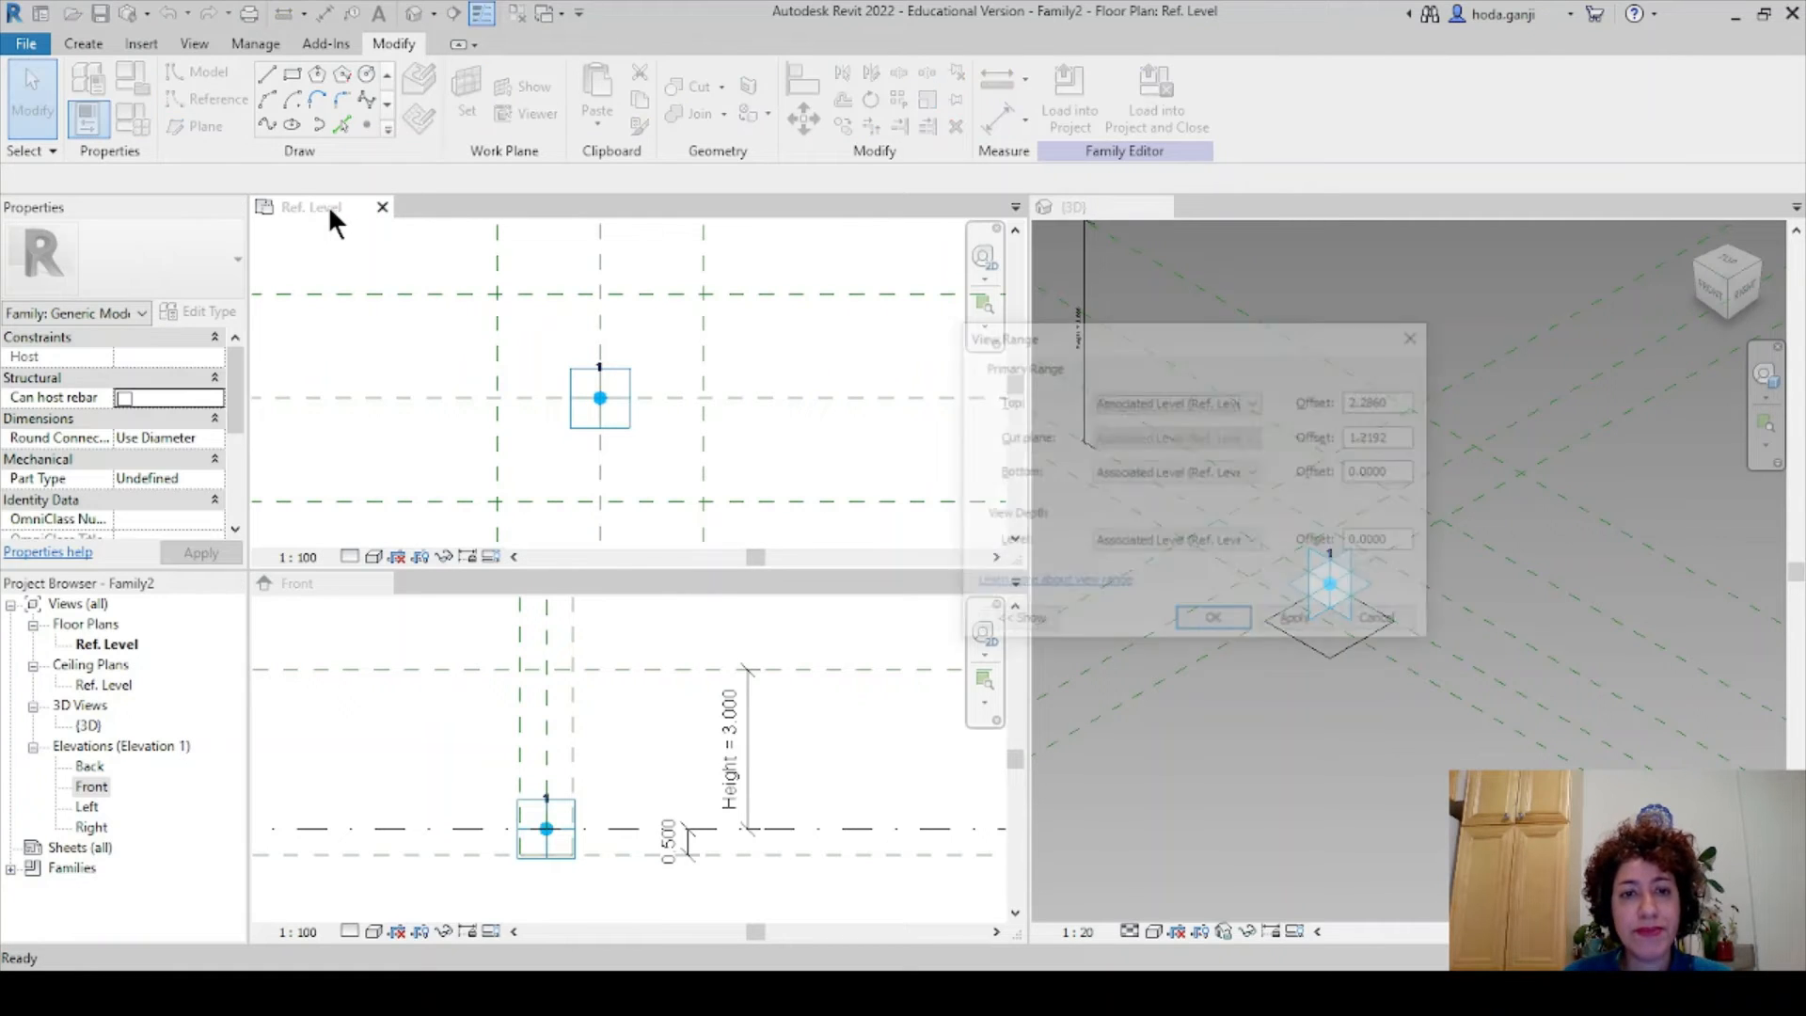
click(1165, 540)
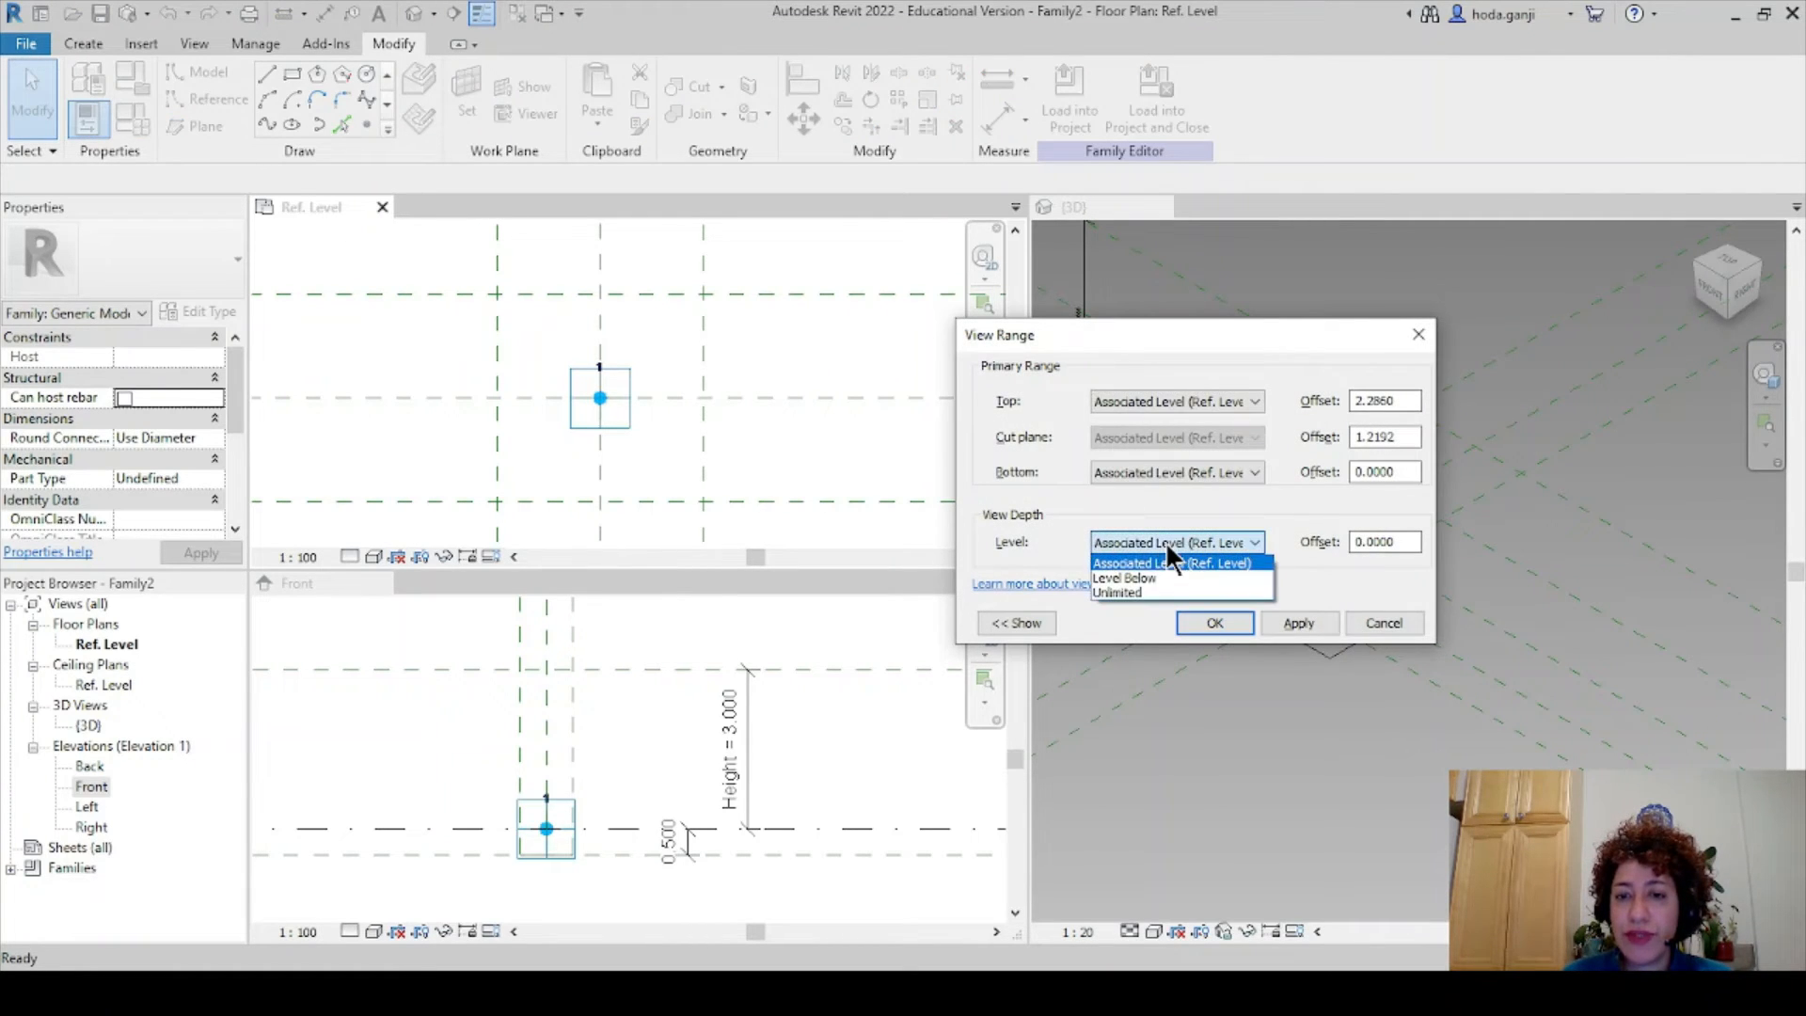
click(1149, 589)
click(1200, 625)
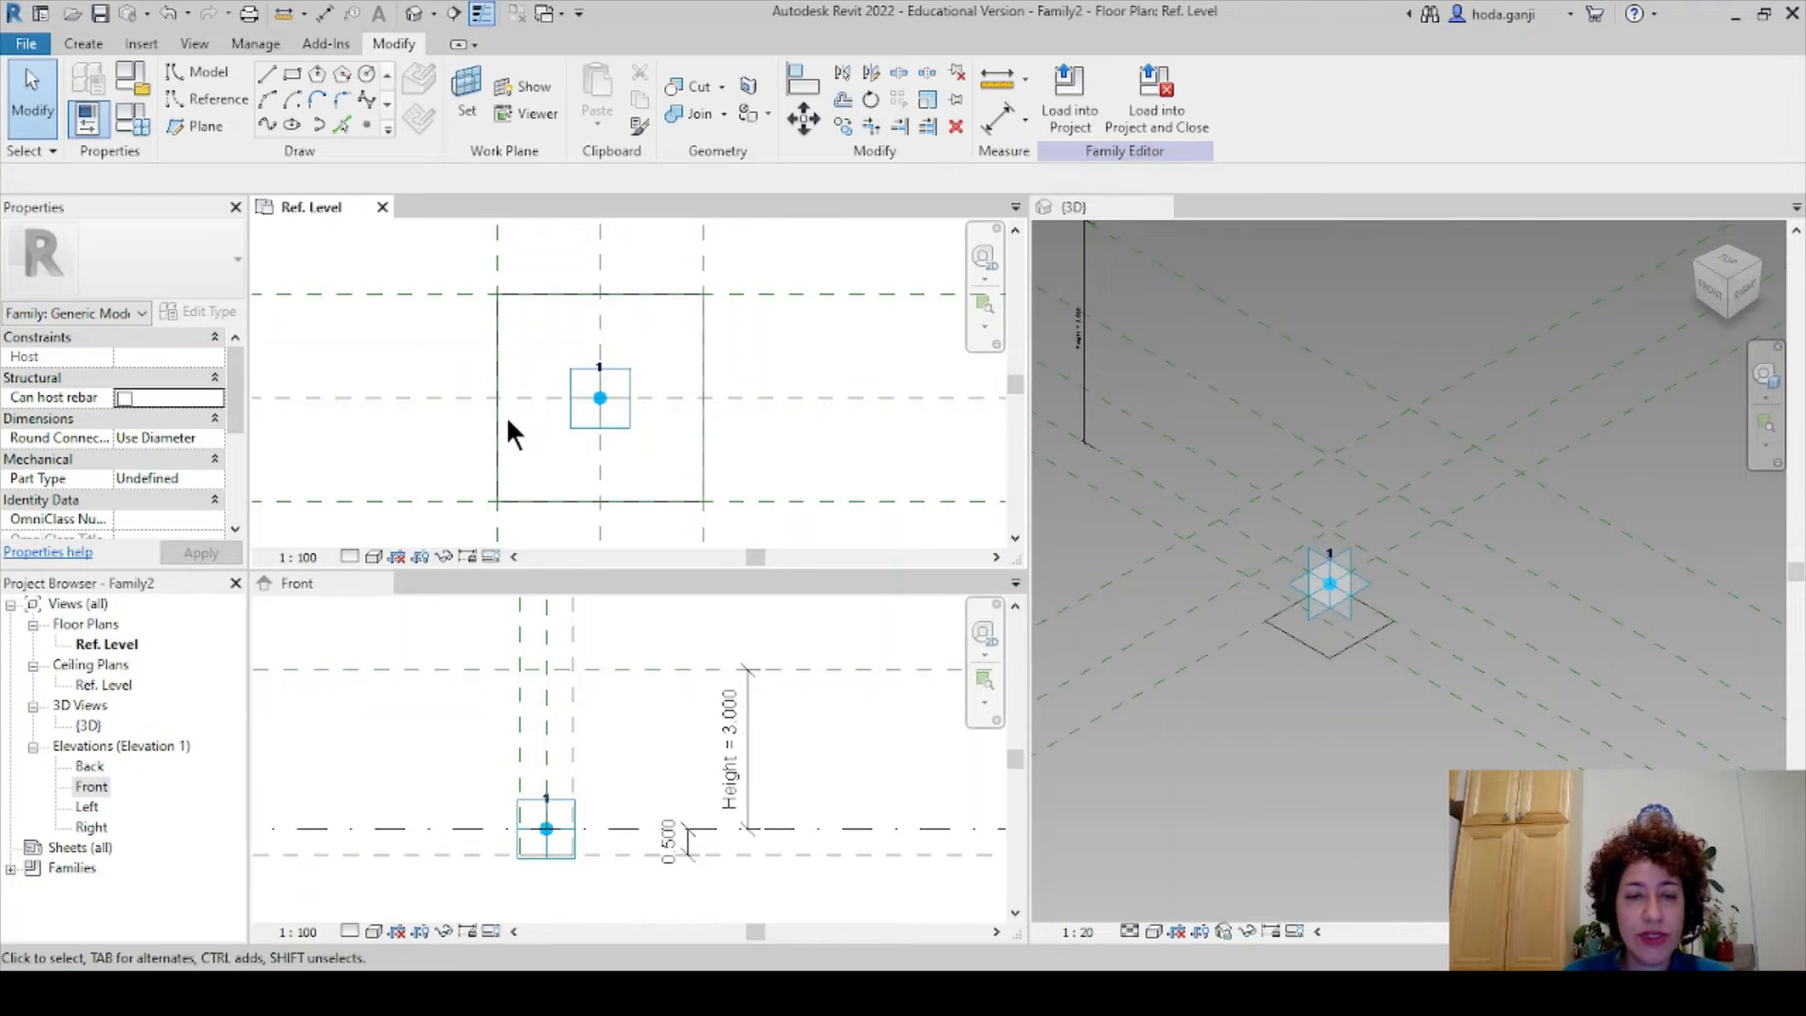
key(Tab)
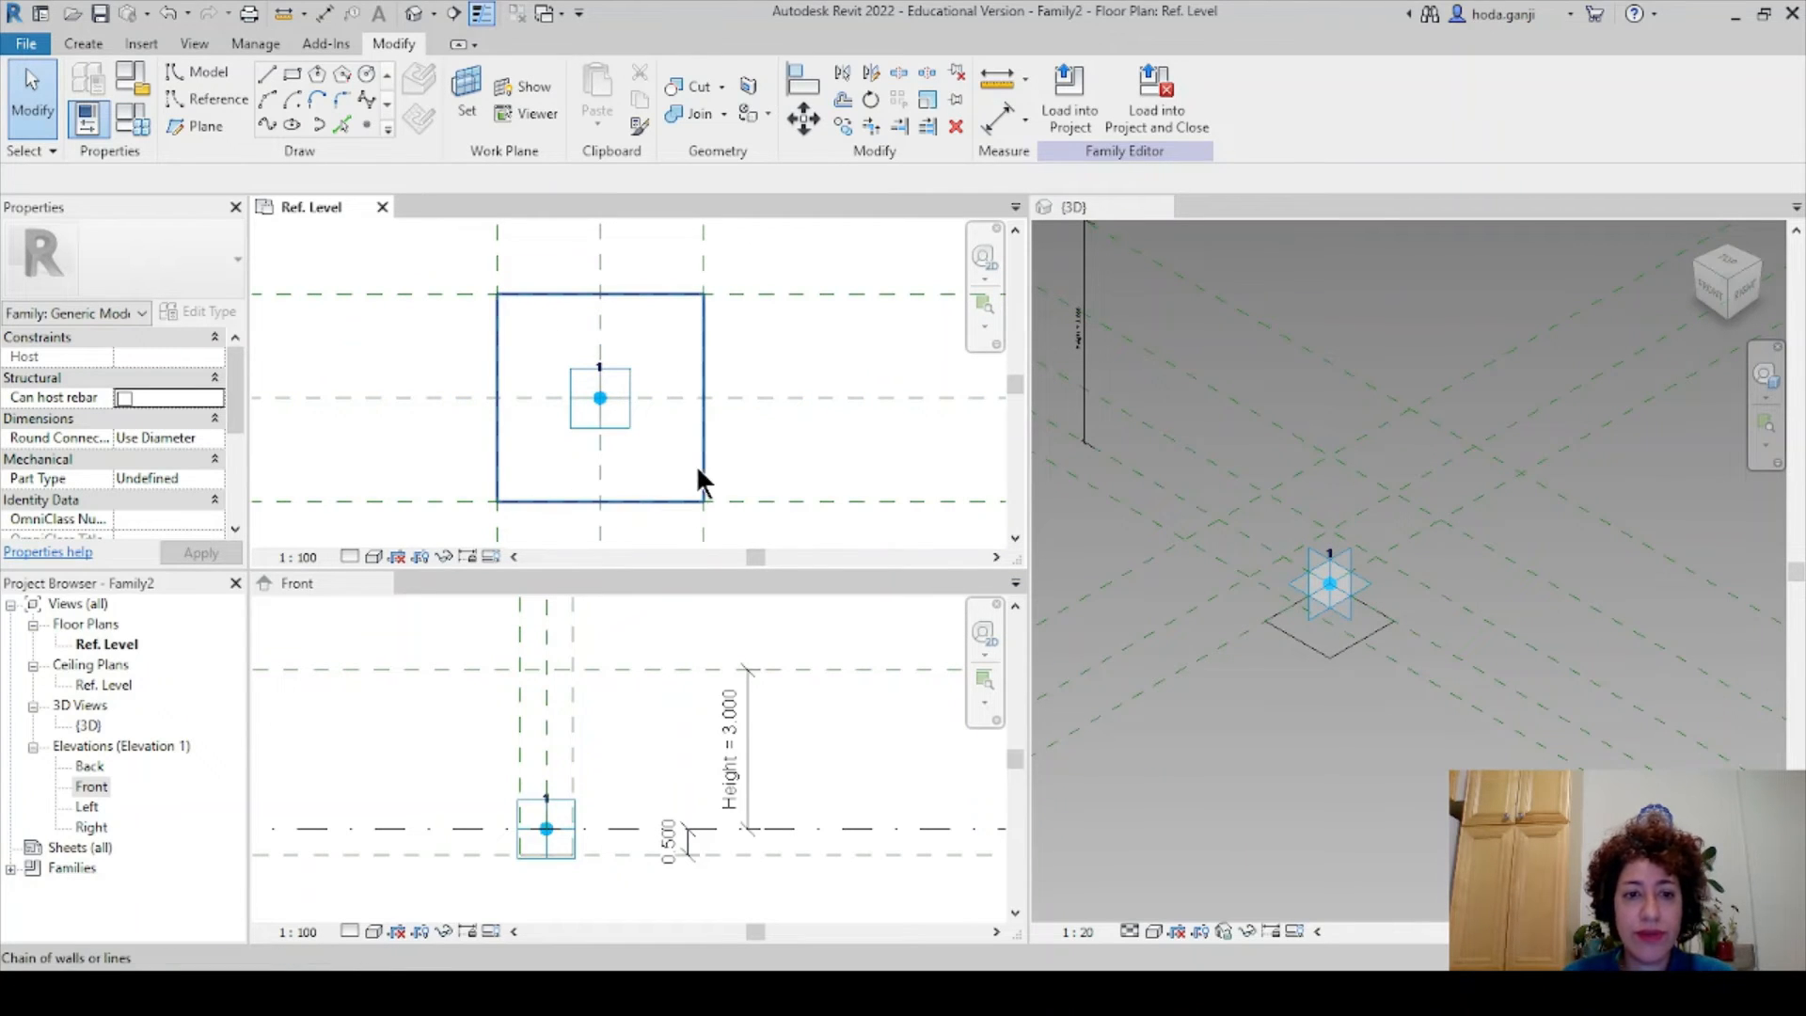
click(701, 480)
click(1110, 207)
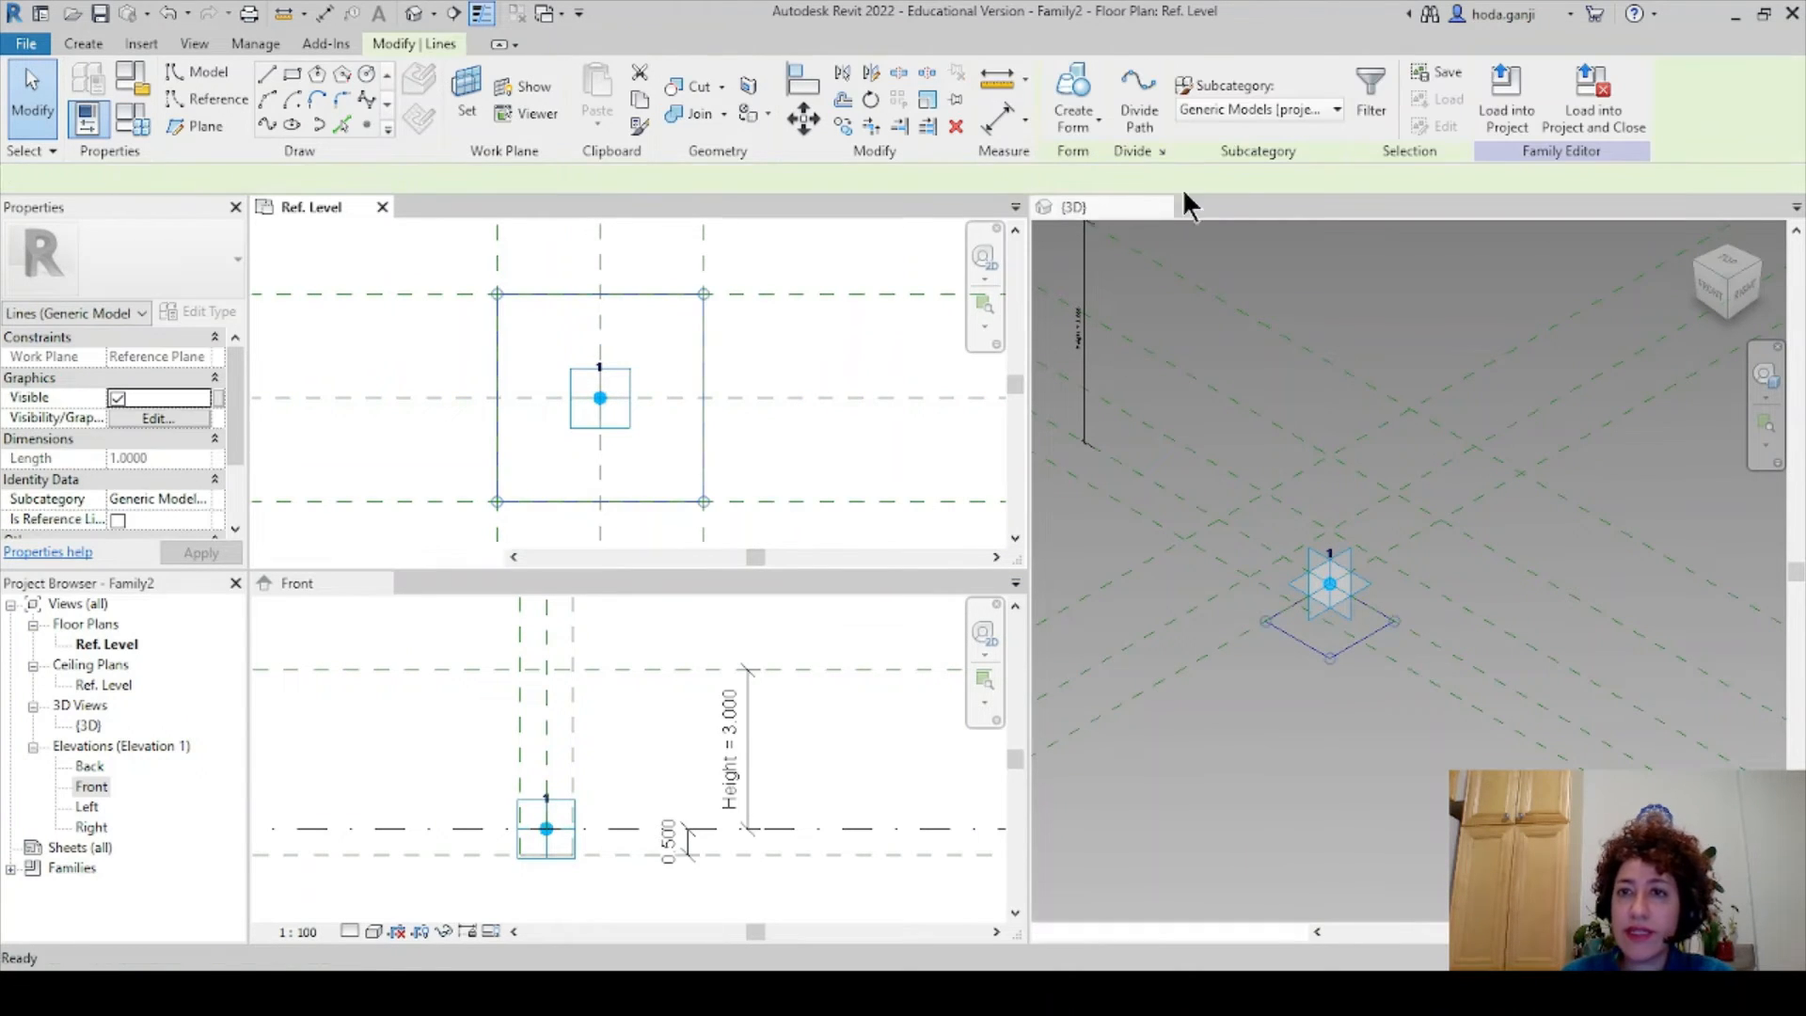
- Extrude the square into a solid box and lock its top face to the 3.000 Height plane
click(1093, 77)
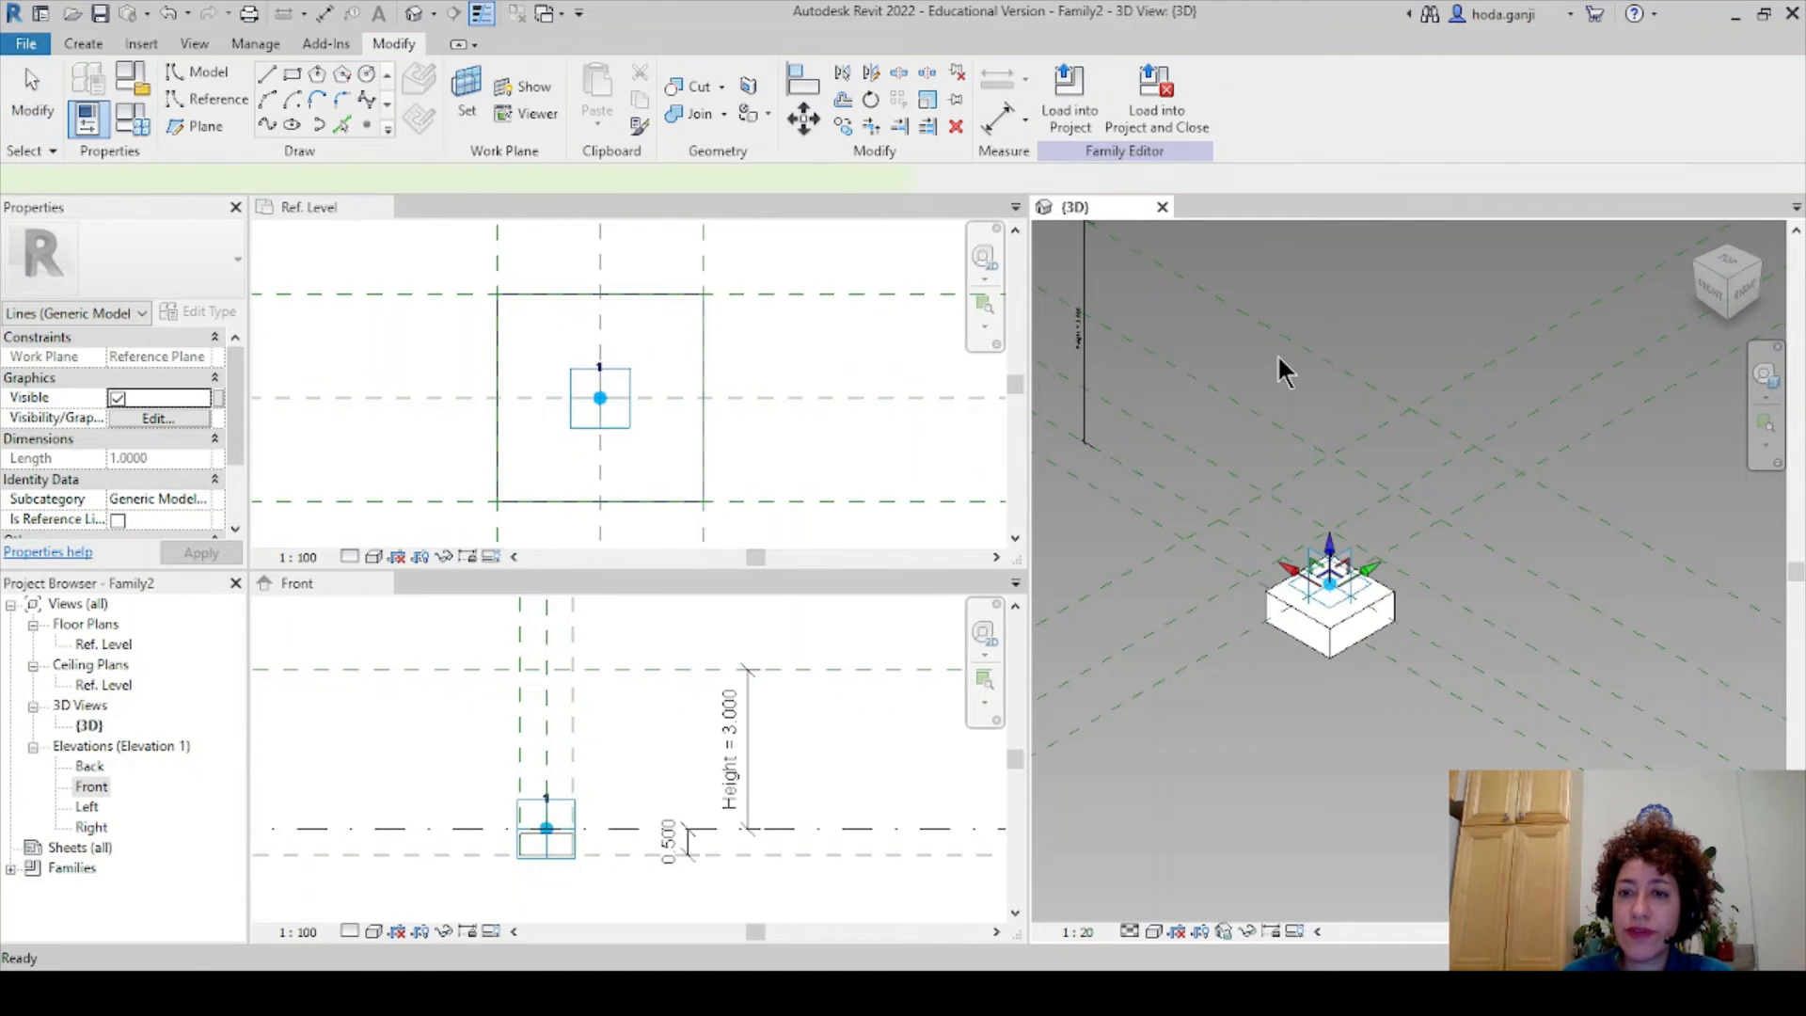
click(321, 581)
scroll(587, 839, up, 3)
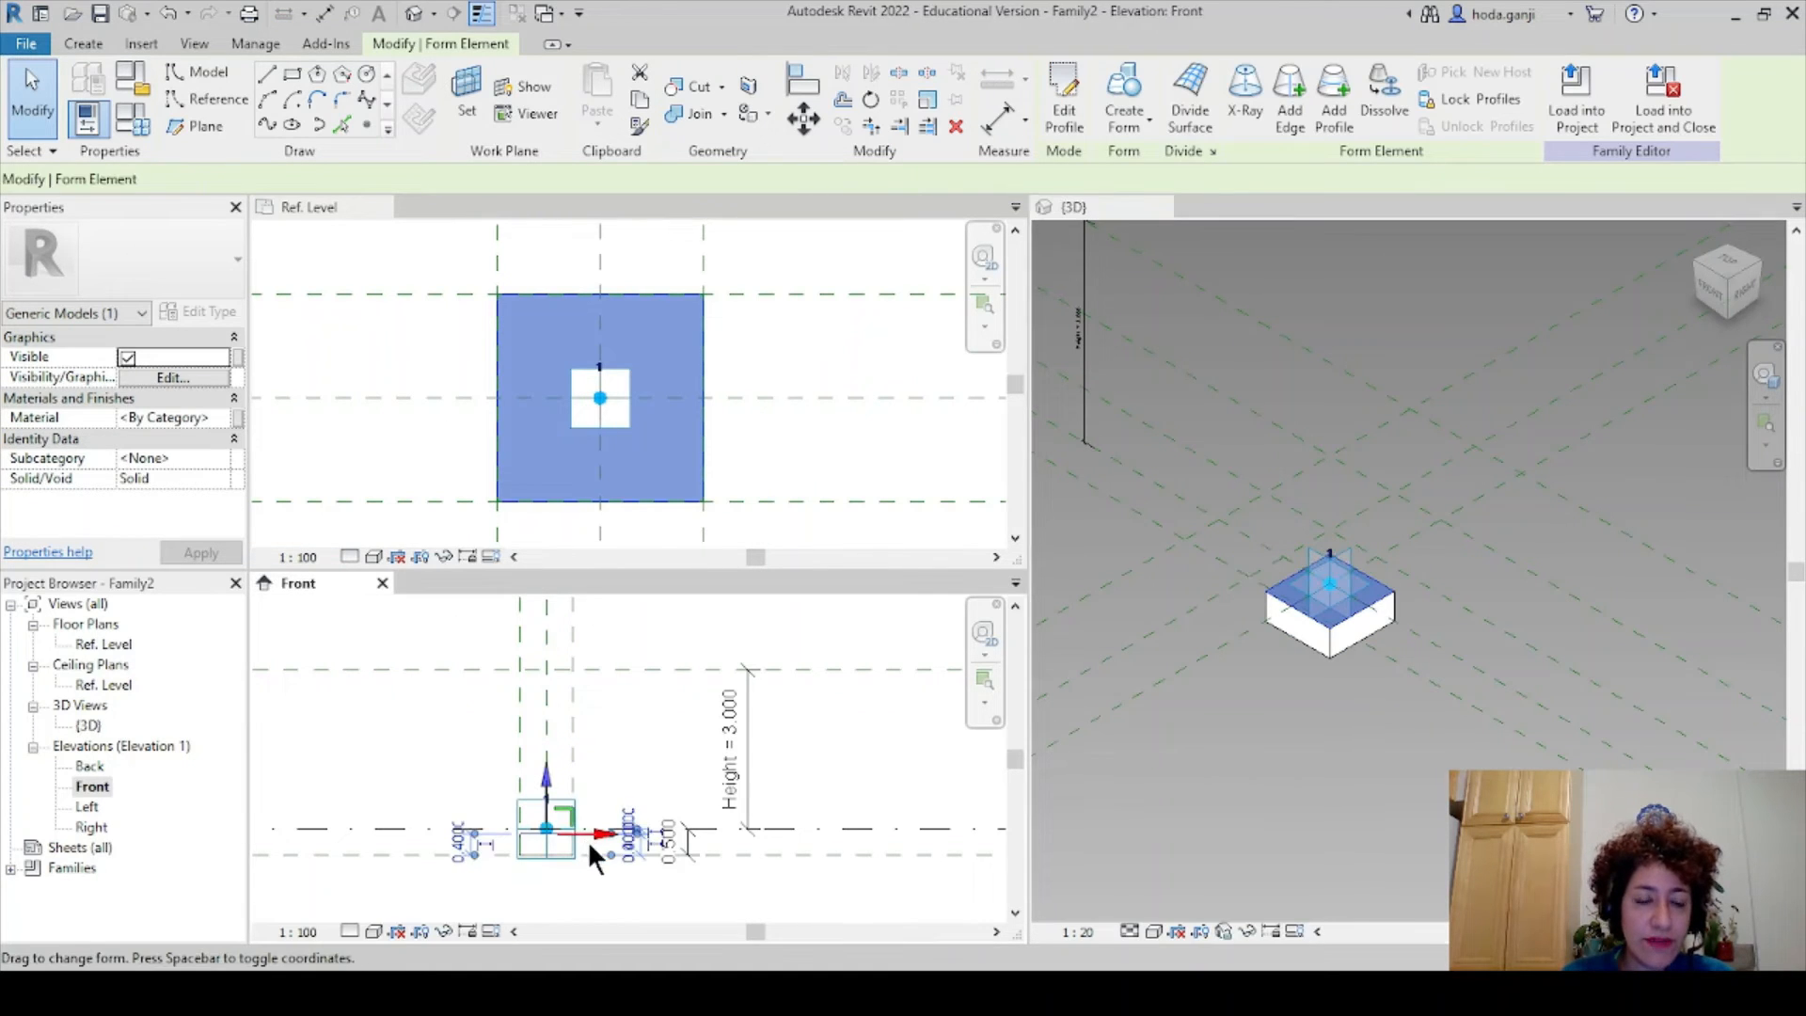
drag(569, 819, 574, 617)
scroll(580, 658, down, 2)
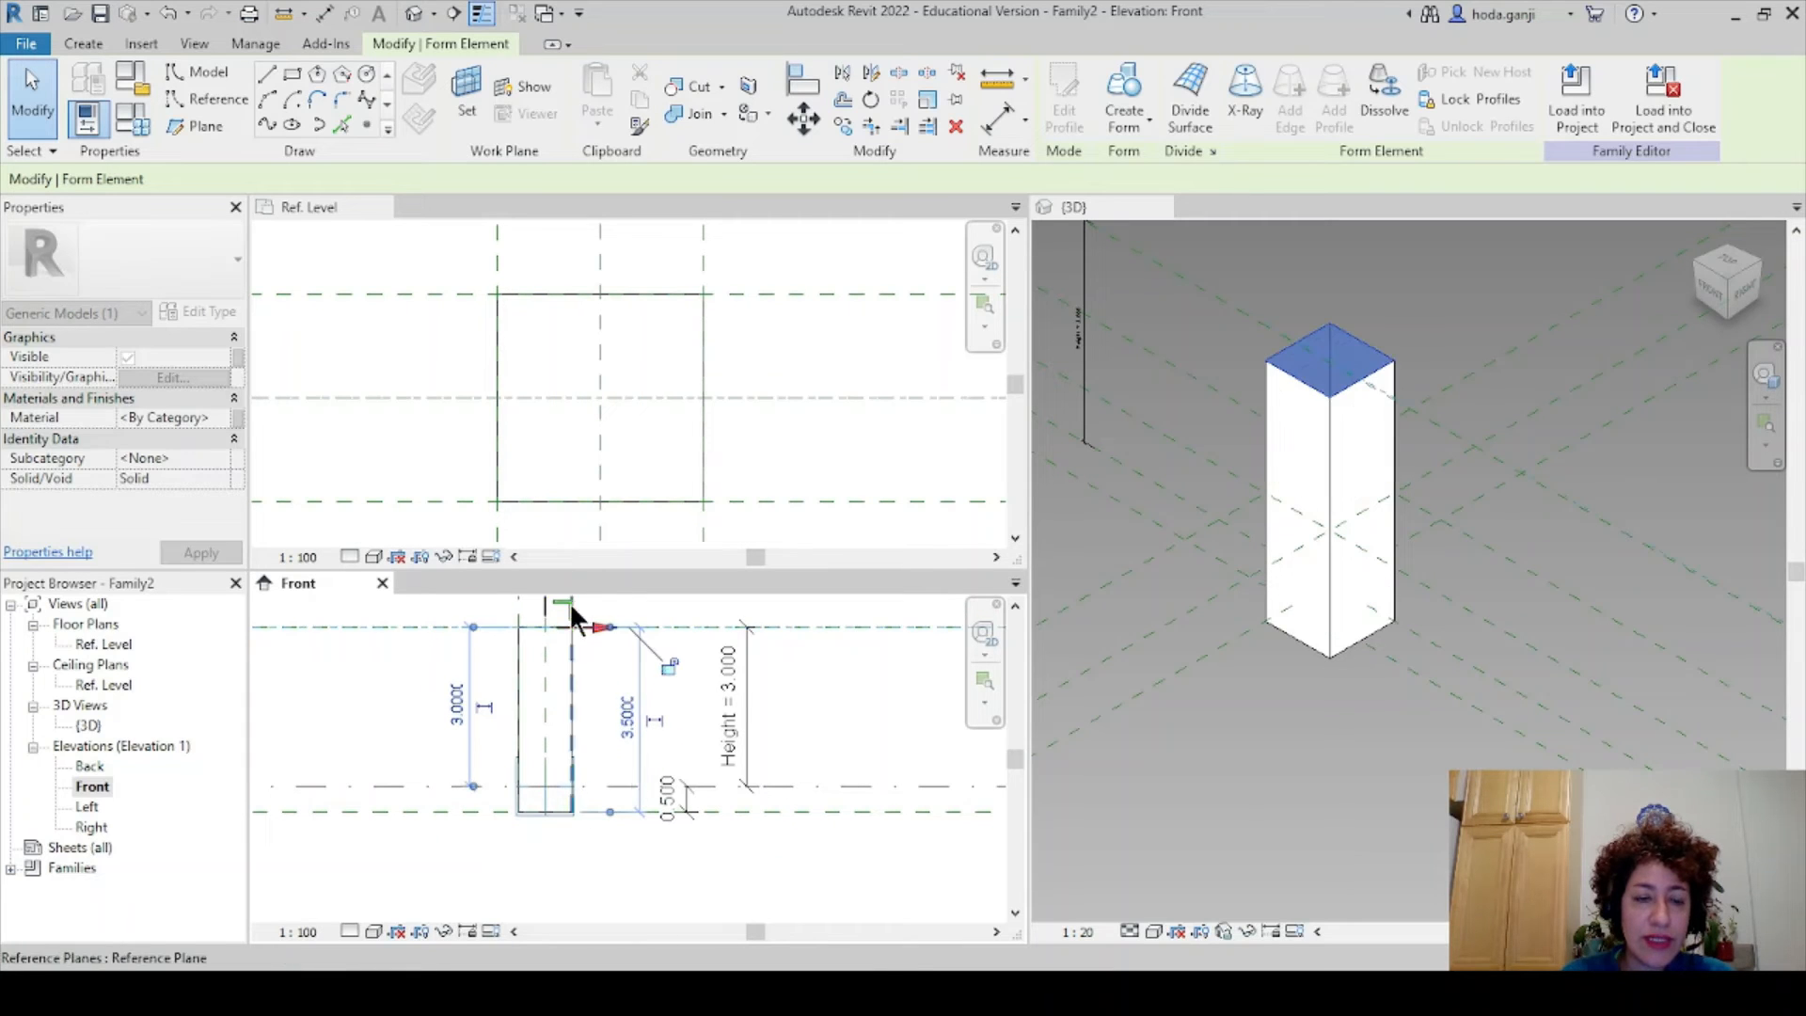
click(670, 665)
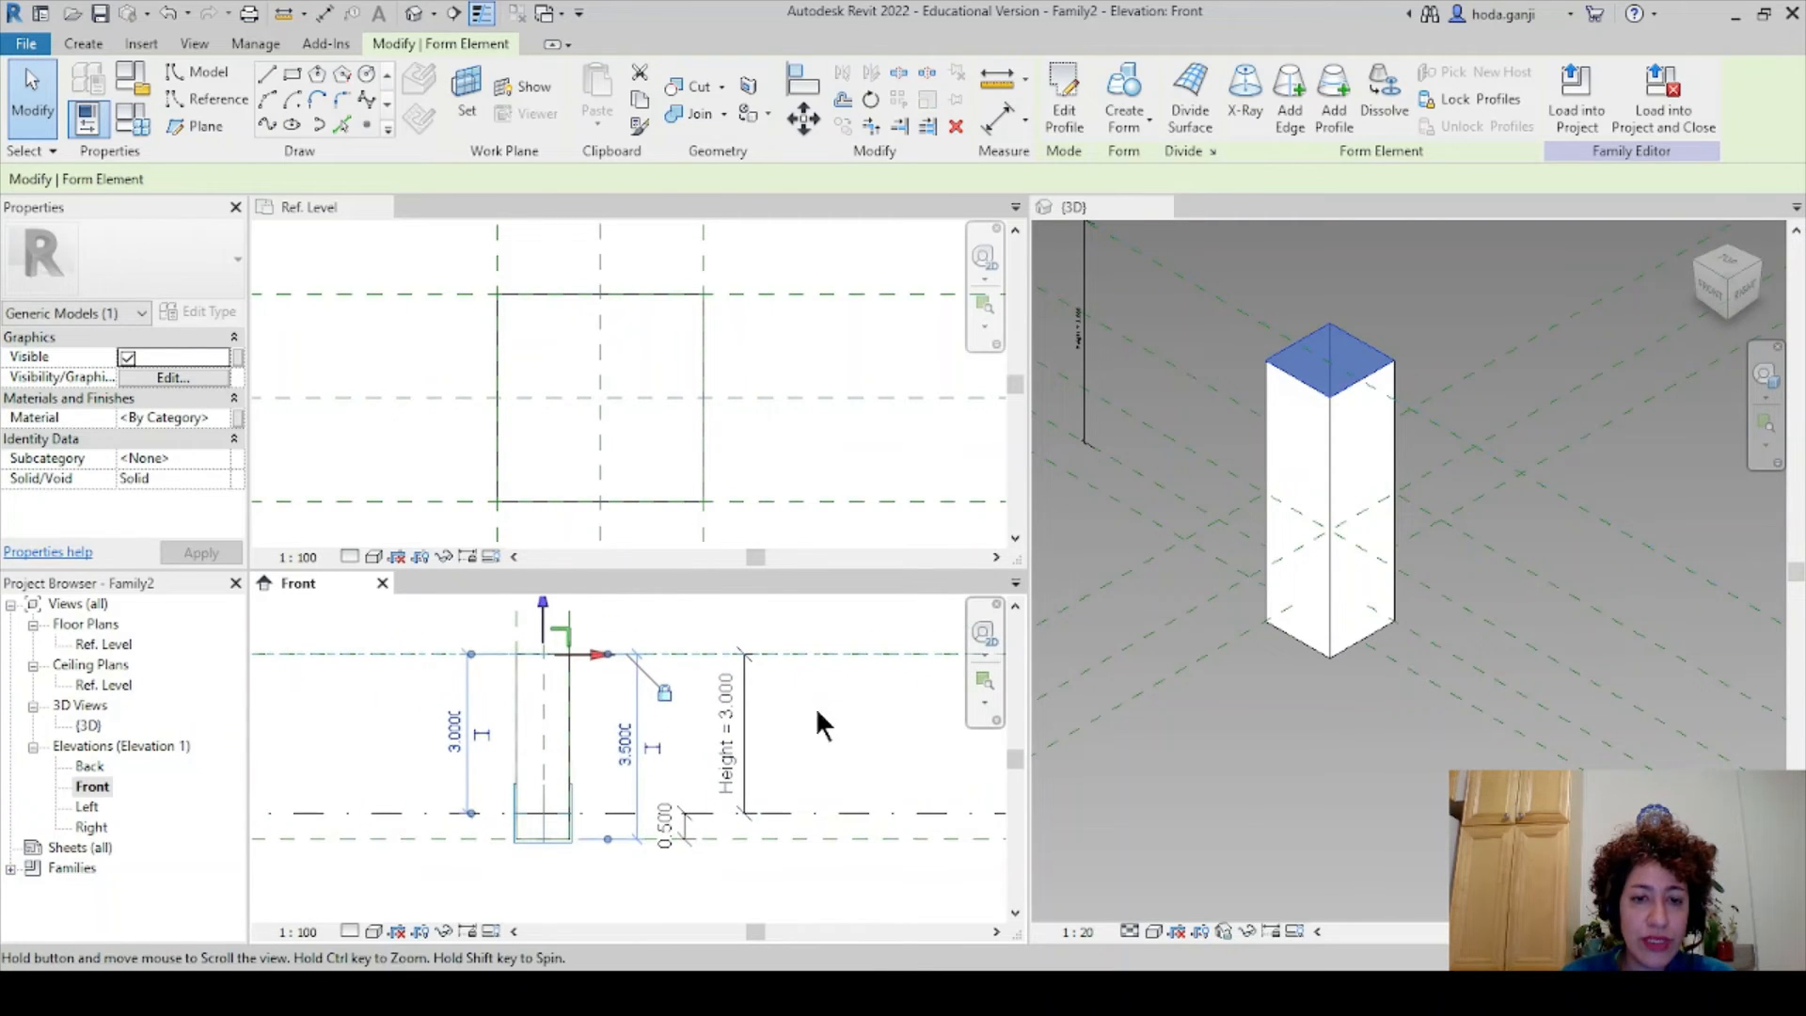
click(814, 687)
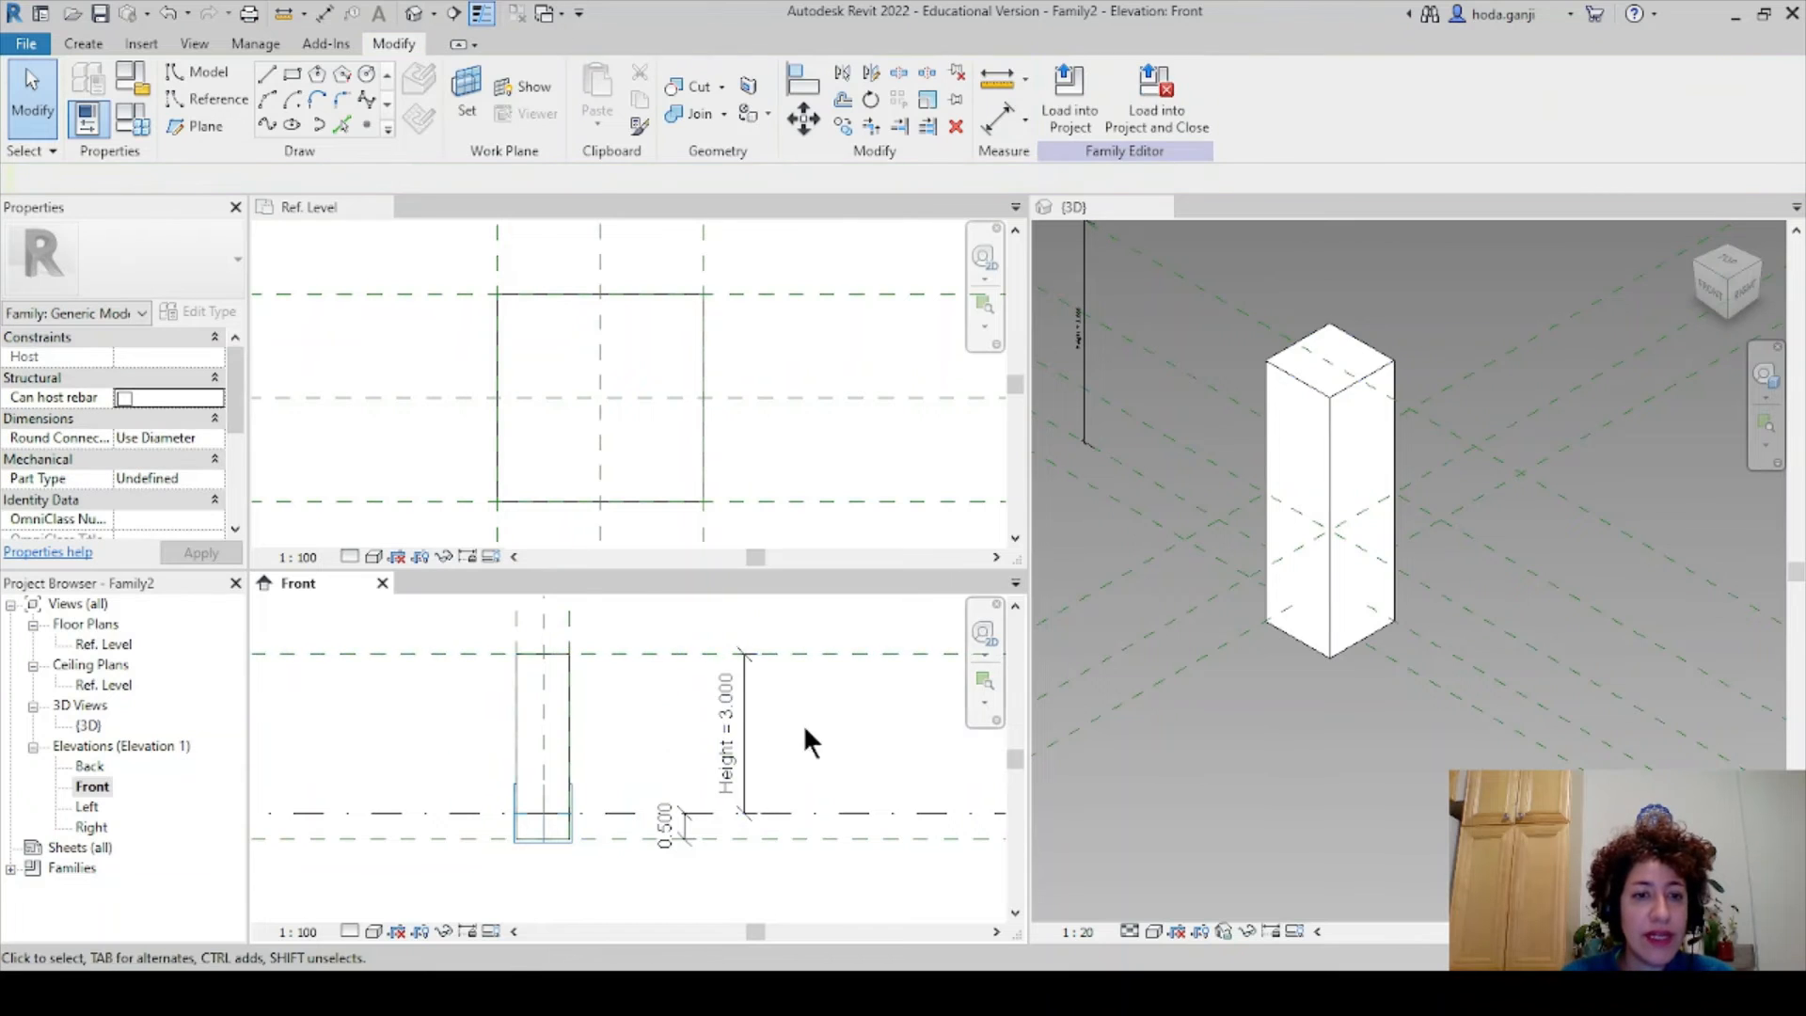
middle_drag(804, 724, 895, 742)
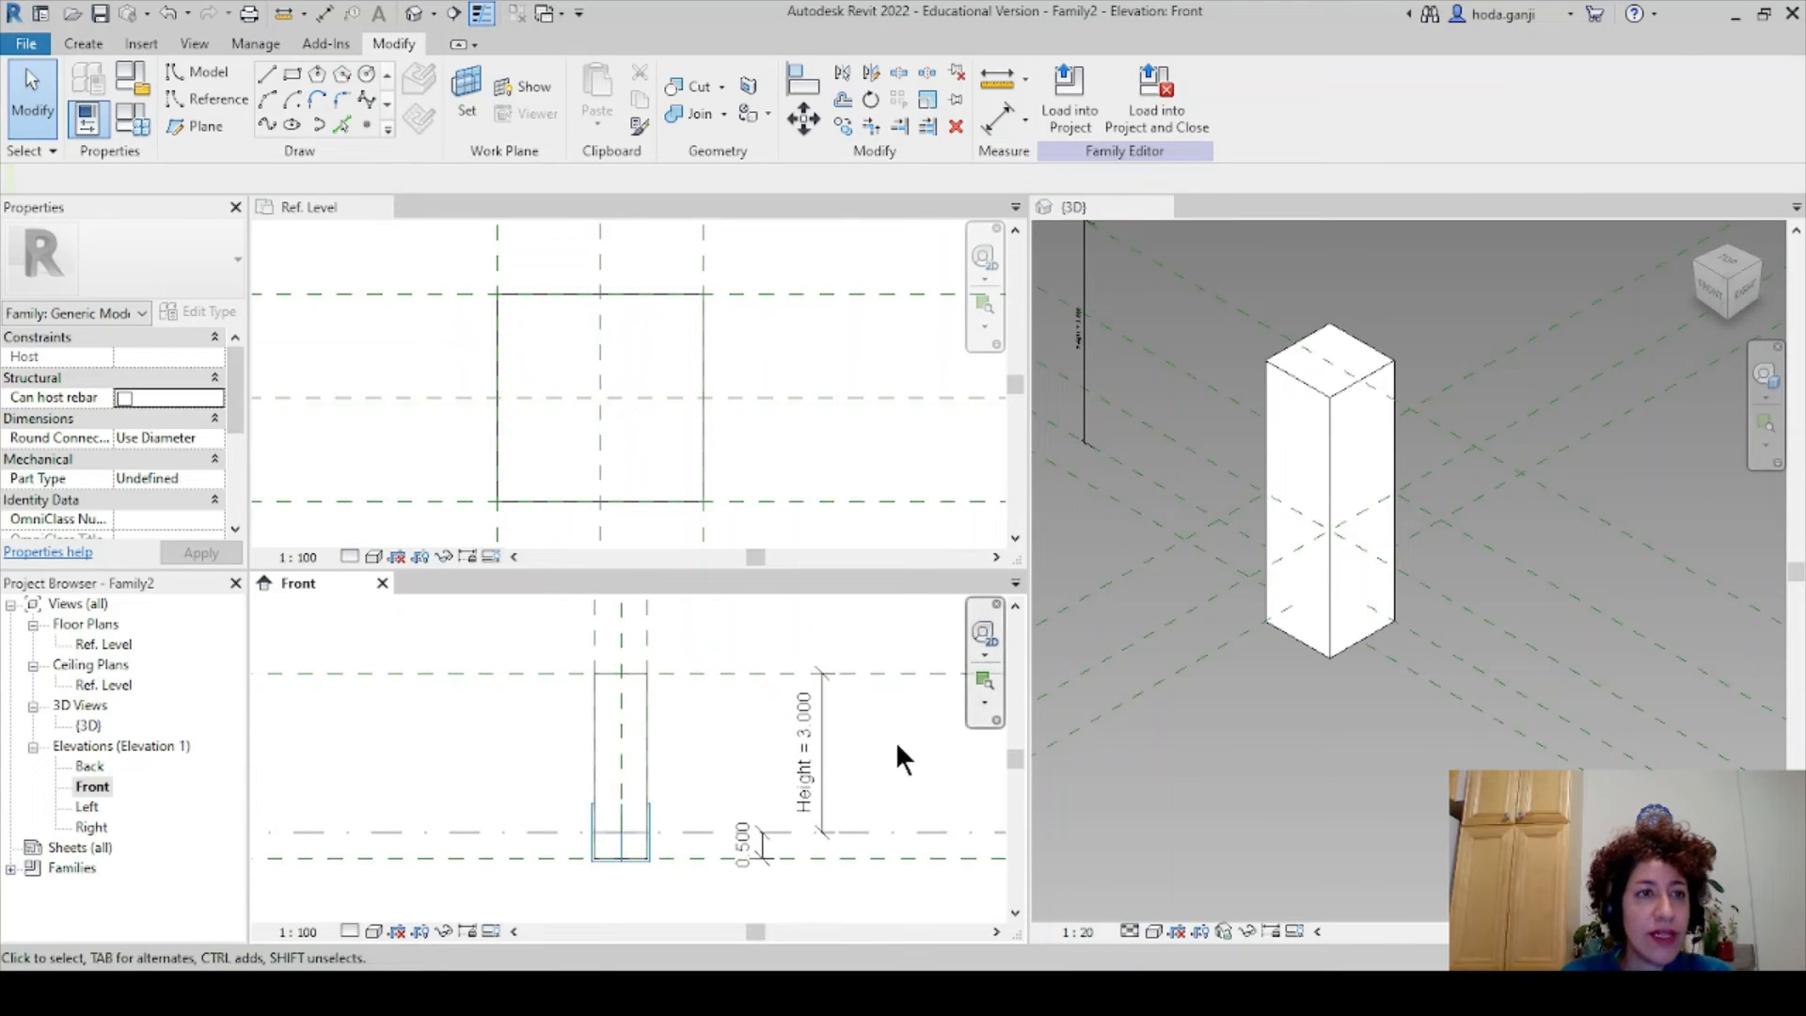
click(126, 117)
click(250, 382)
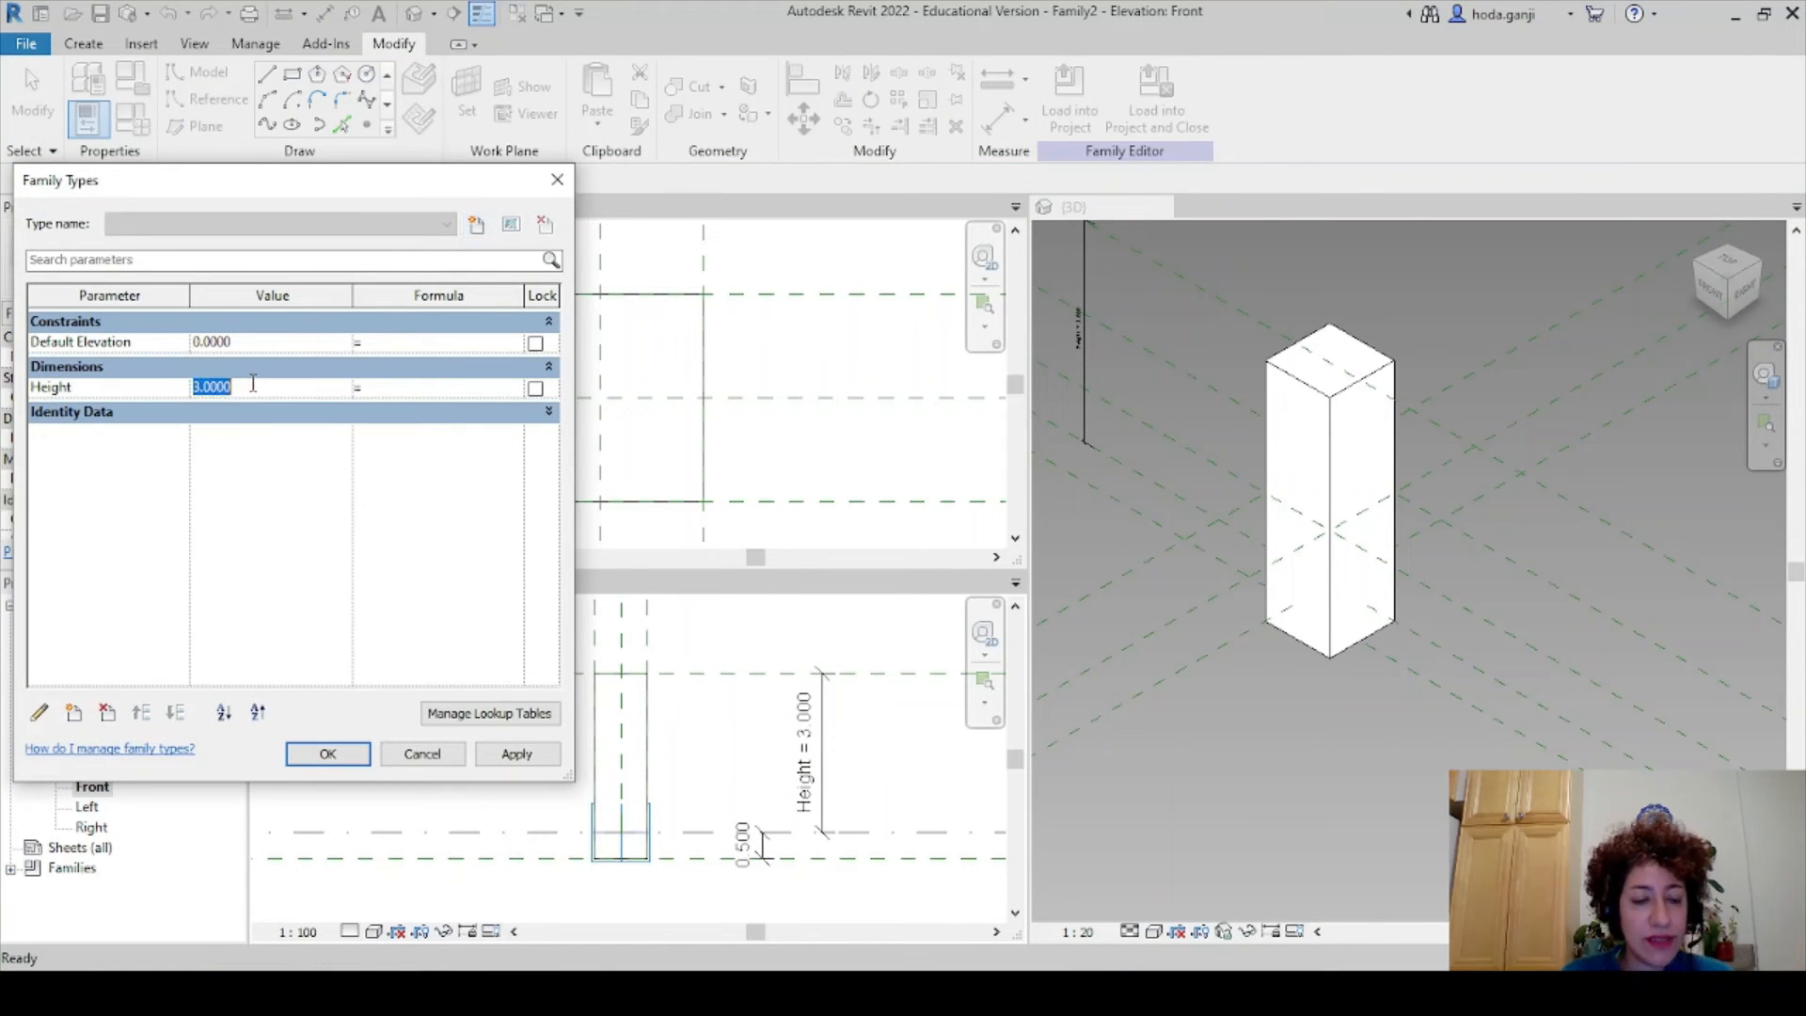
text(3.5)
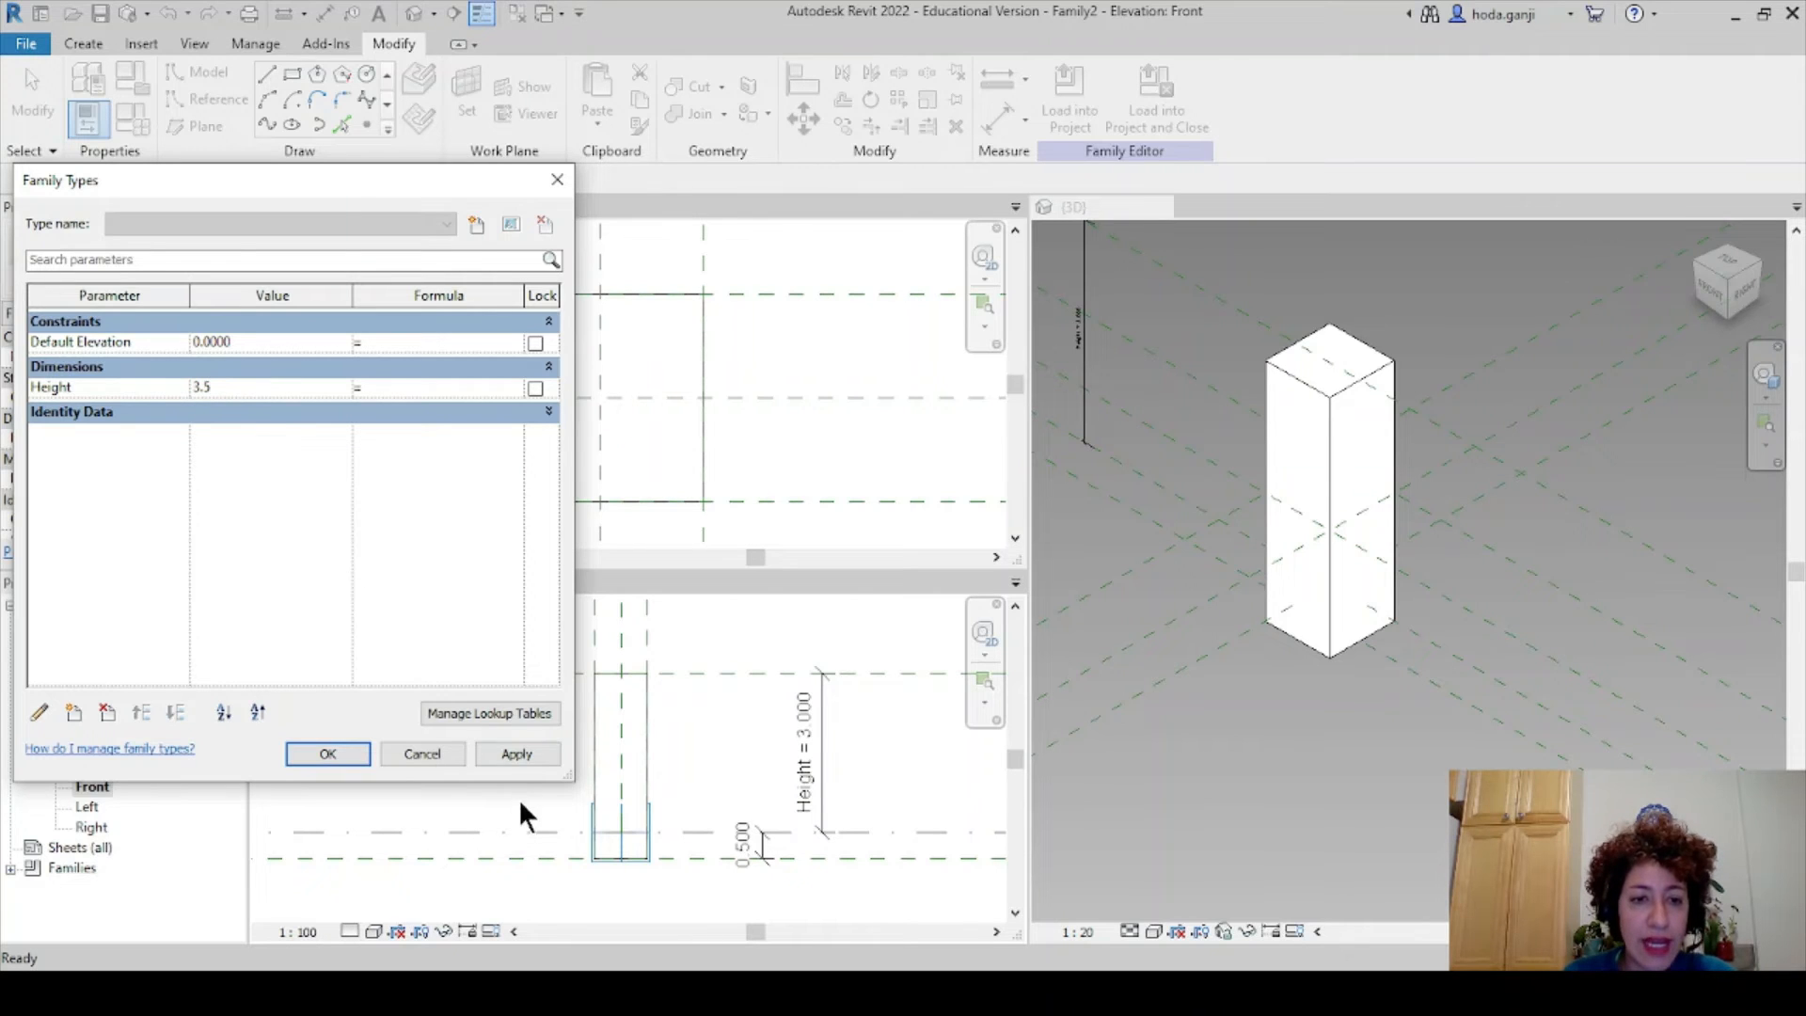
click(508, 755)
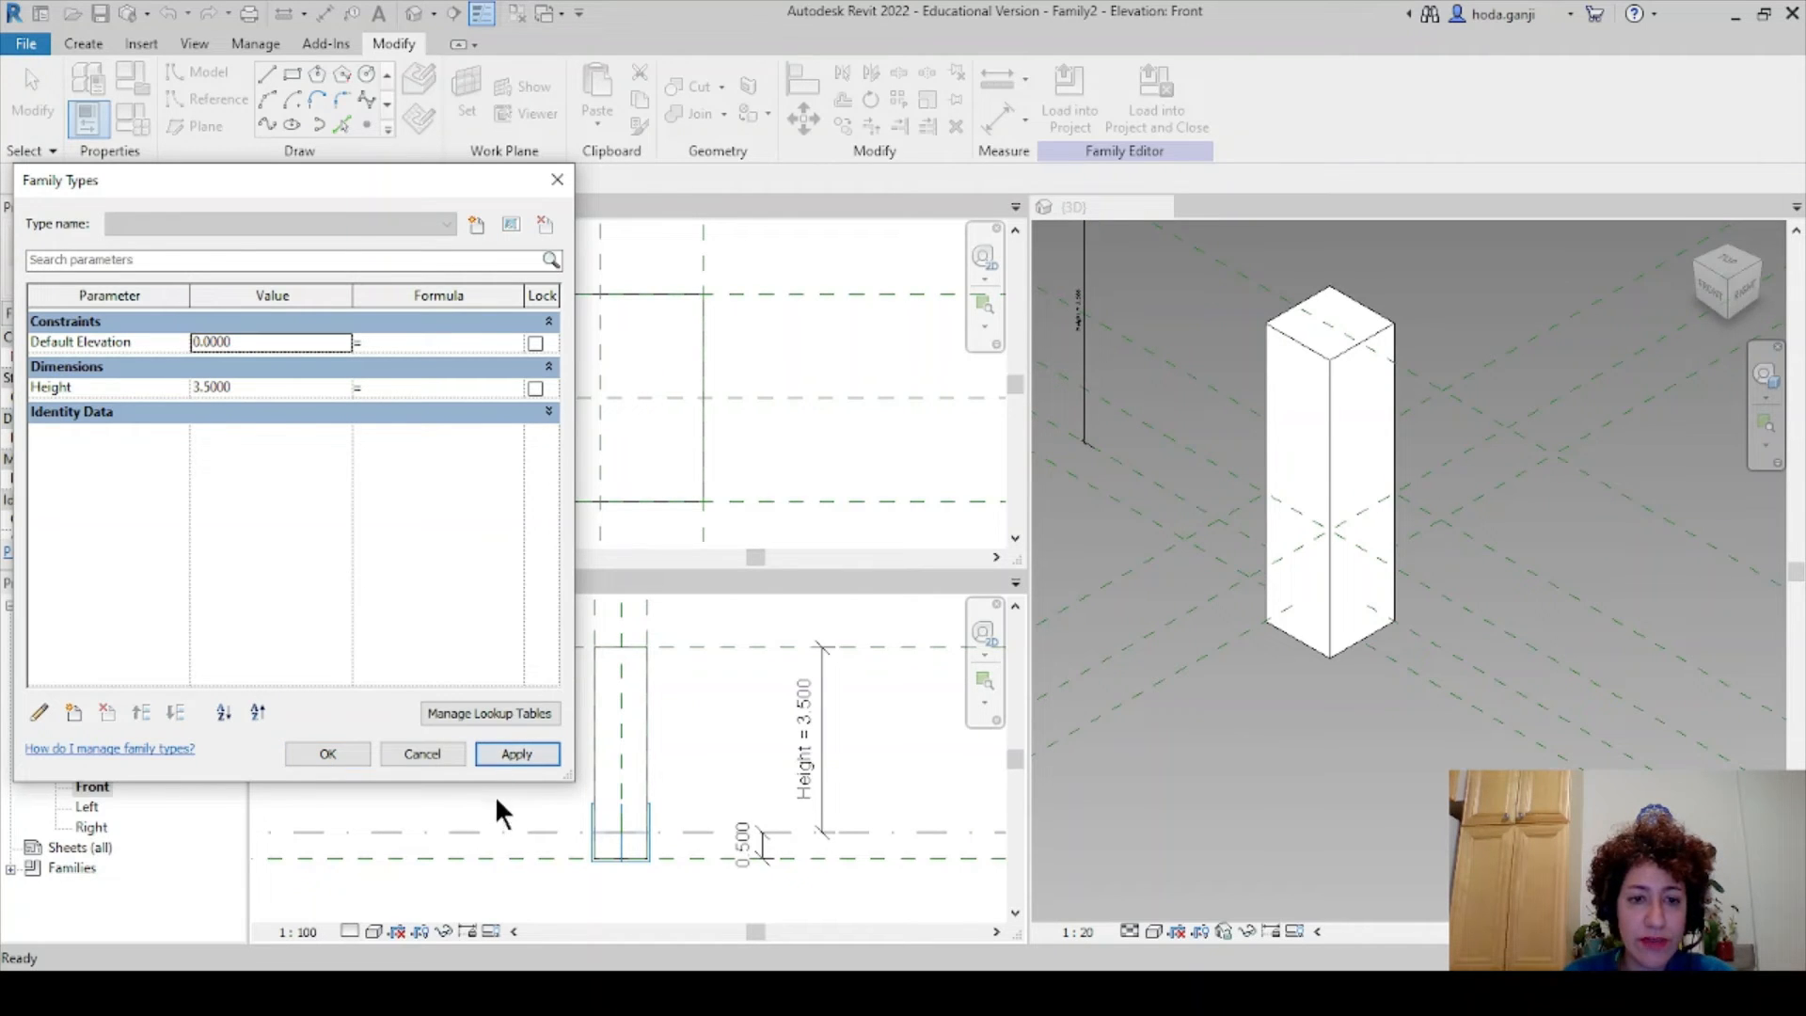
click(256, 386)
text(3)
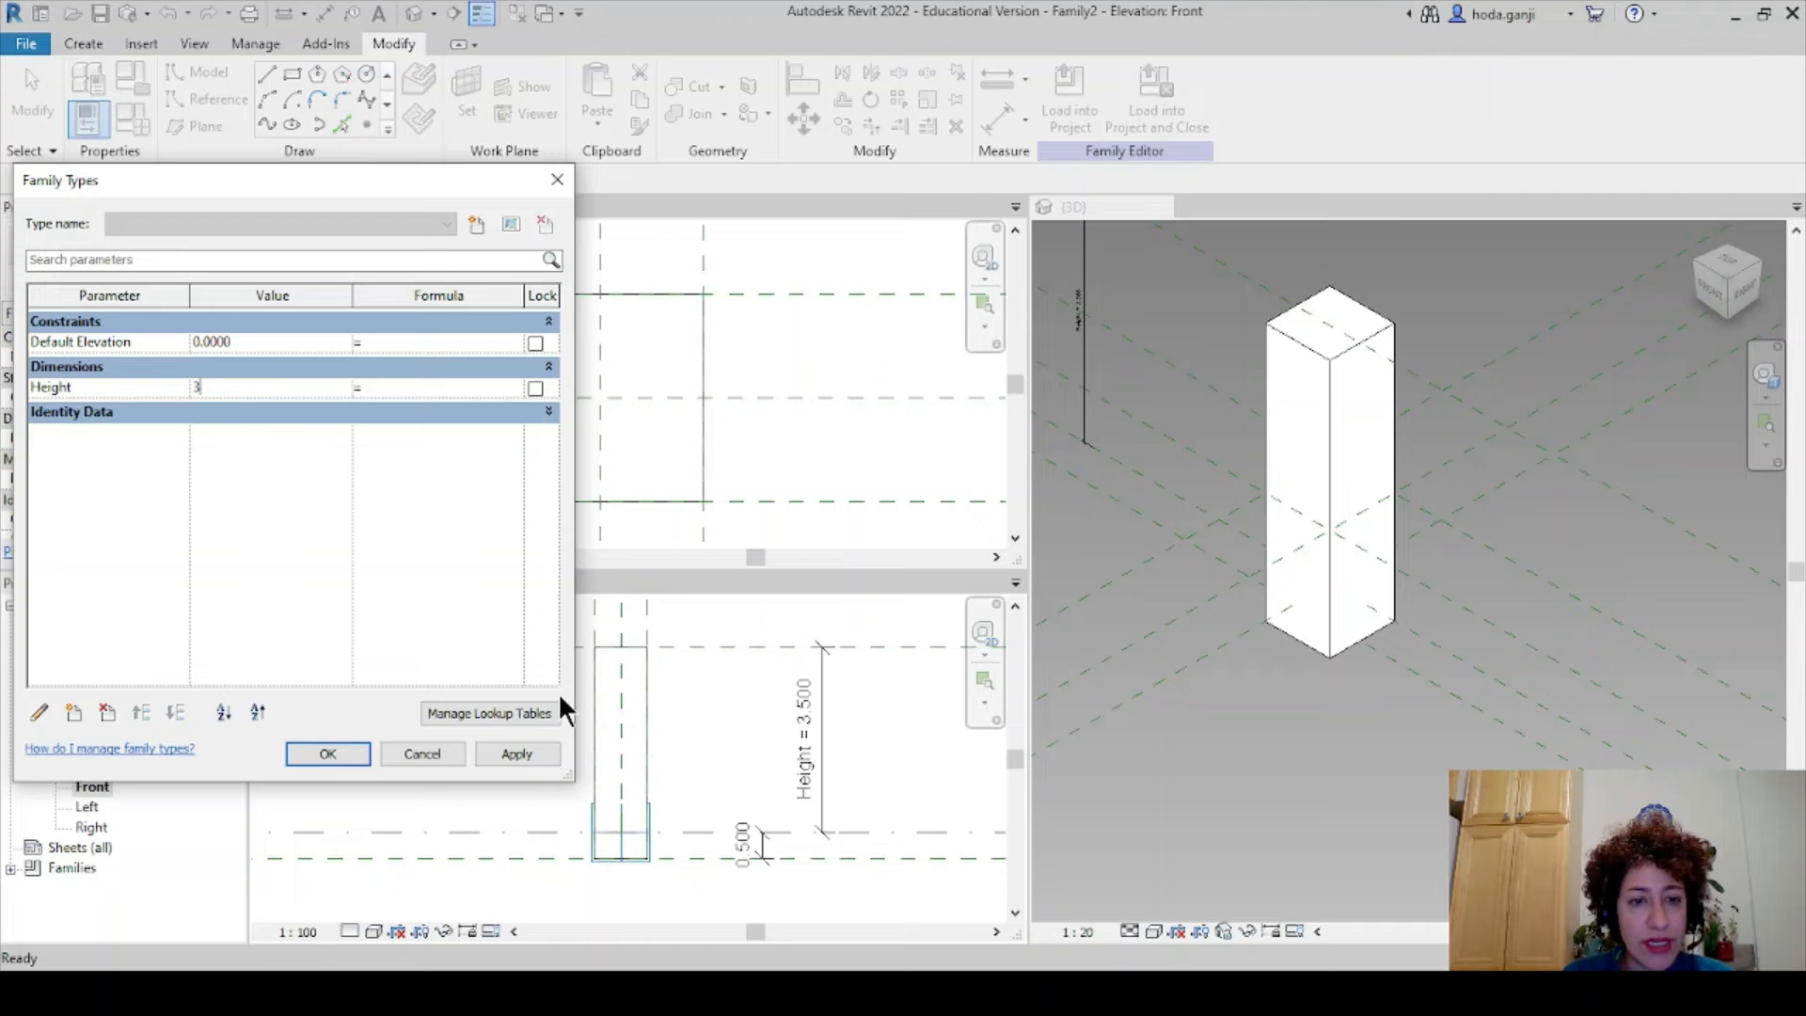
click(530, 749)
click(354, 748)
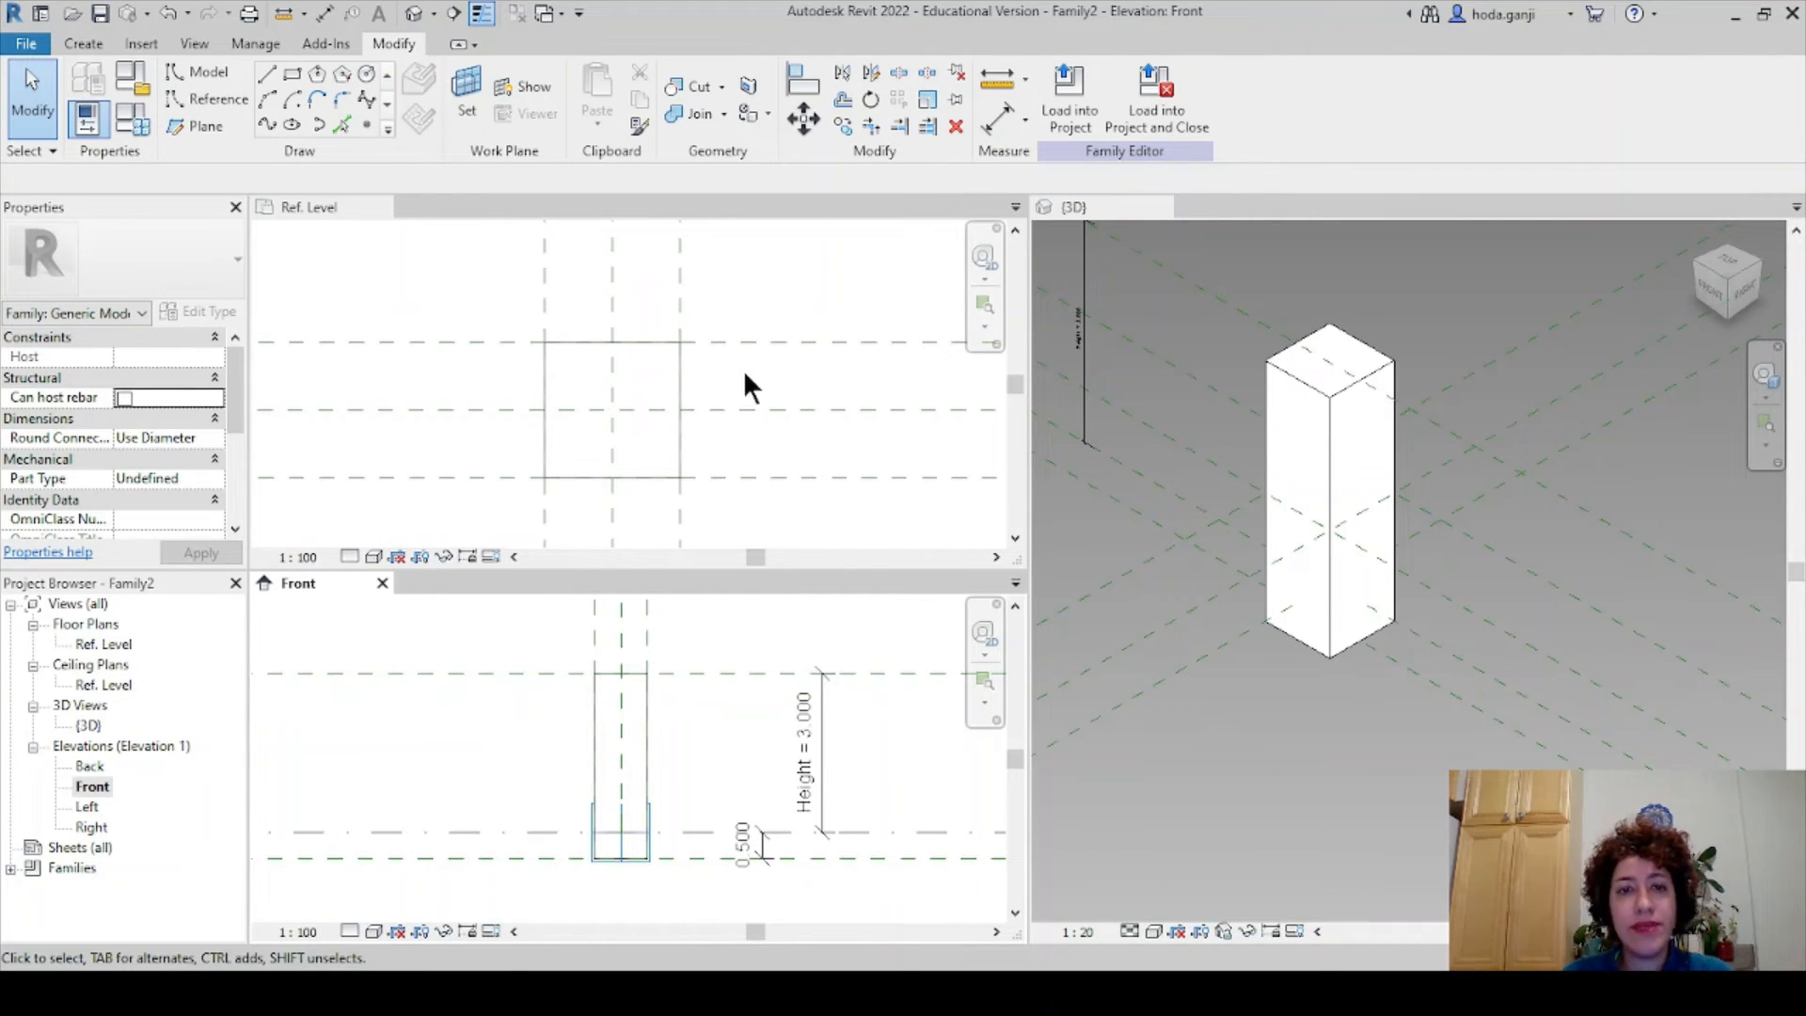
- Delete the 0.5 offset reference planes from the Ref. Level plan, leaving the square and centre planes
click(766, 342)
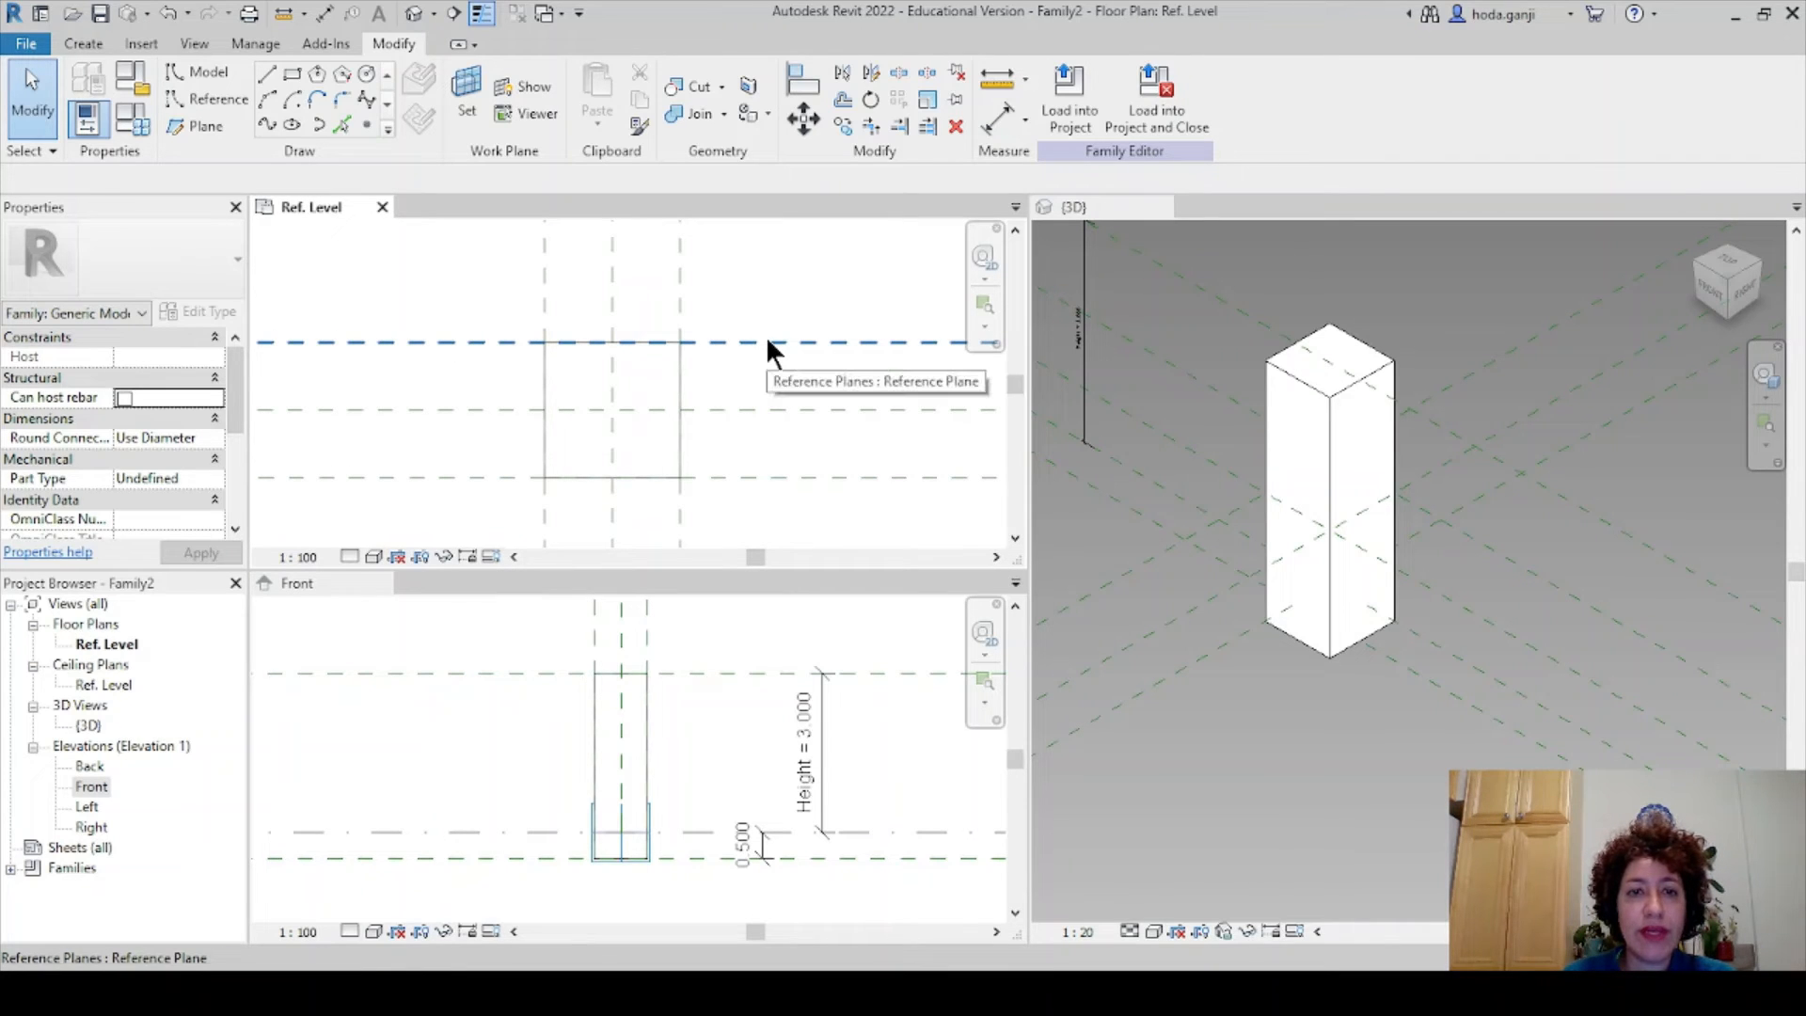
click(766, 342)
click(781, 450)
click(678, 301)
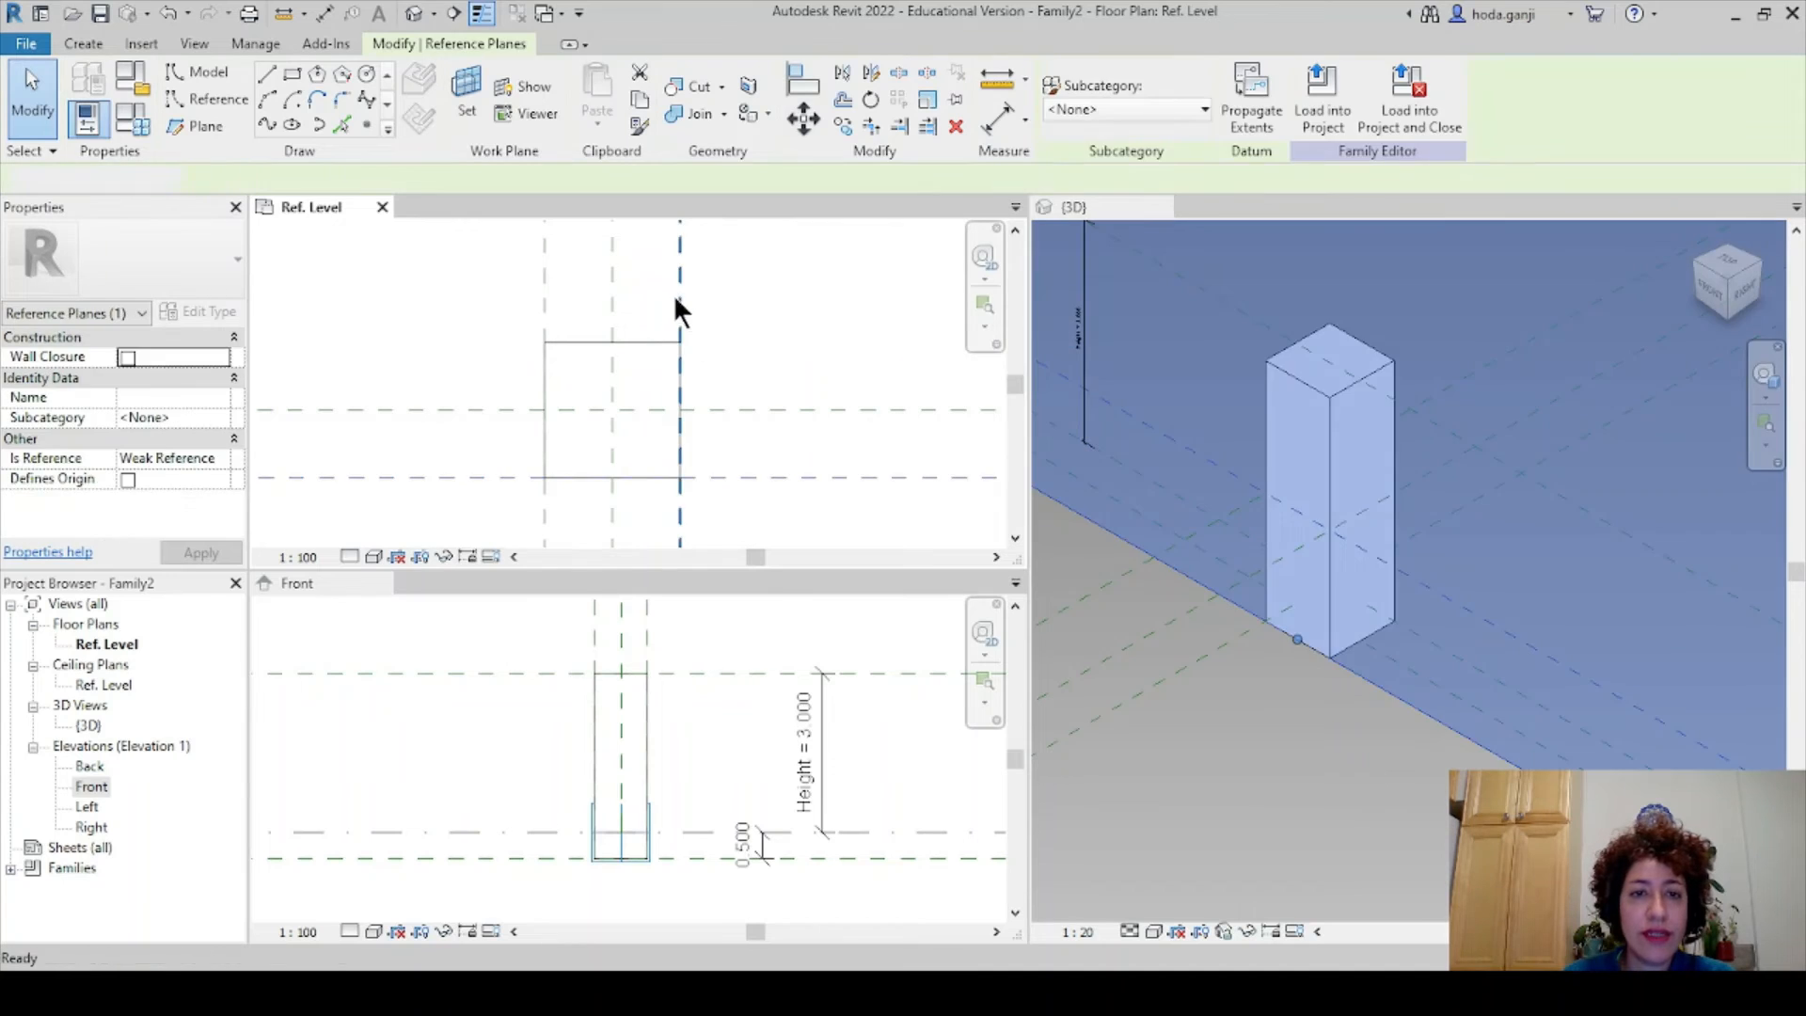
key(Delete)
click(677, 294)
key(Delete)
click(539, 286)
key(Delete)
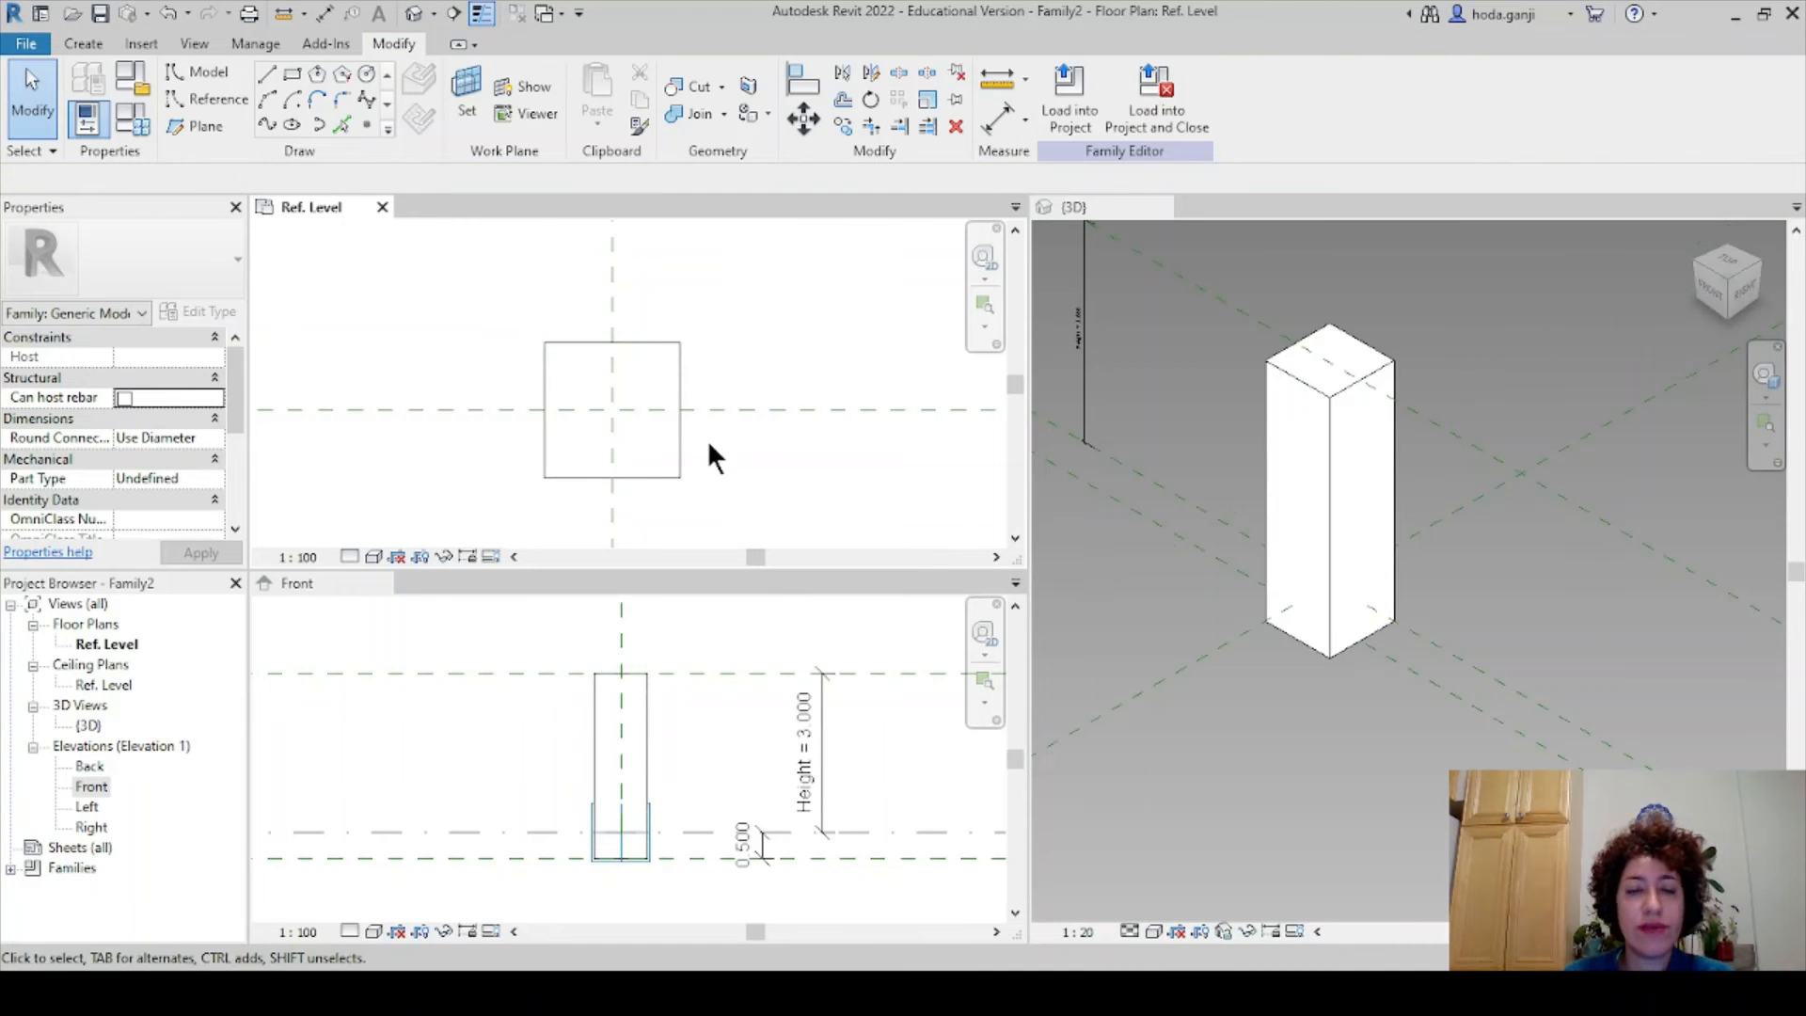
middle_drag(707, 438, 657, 430)
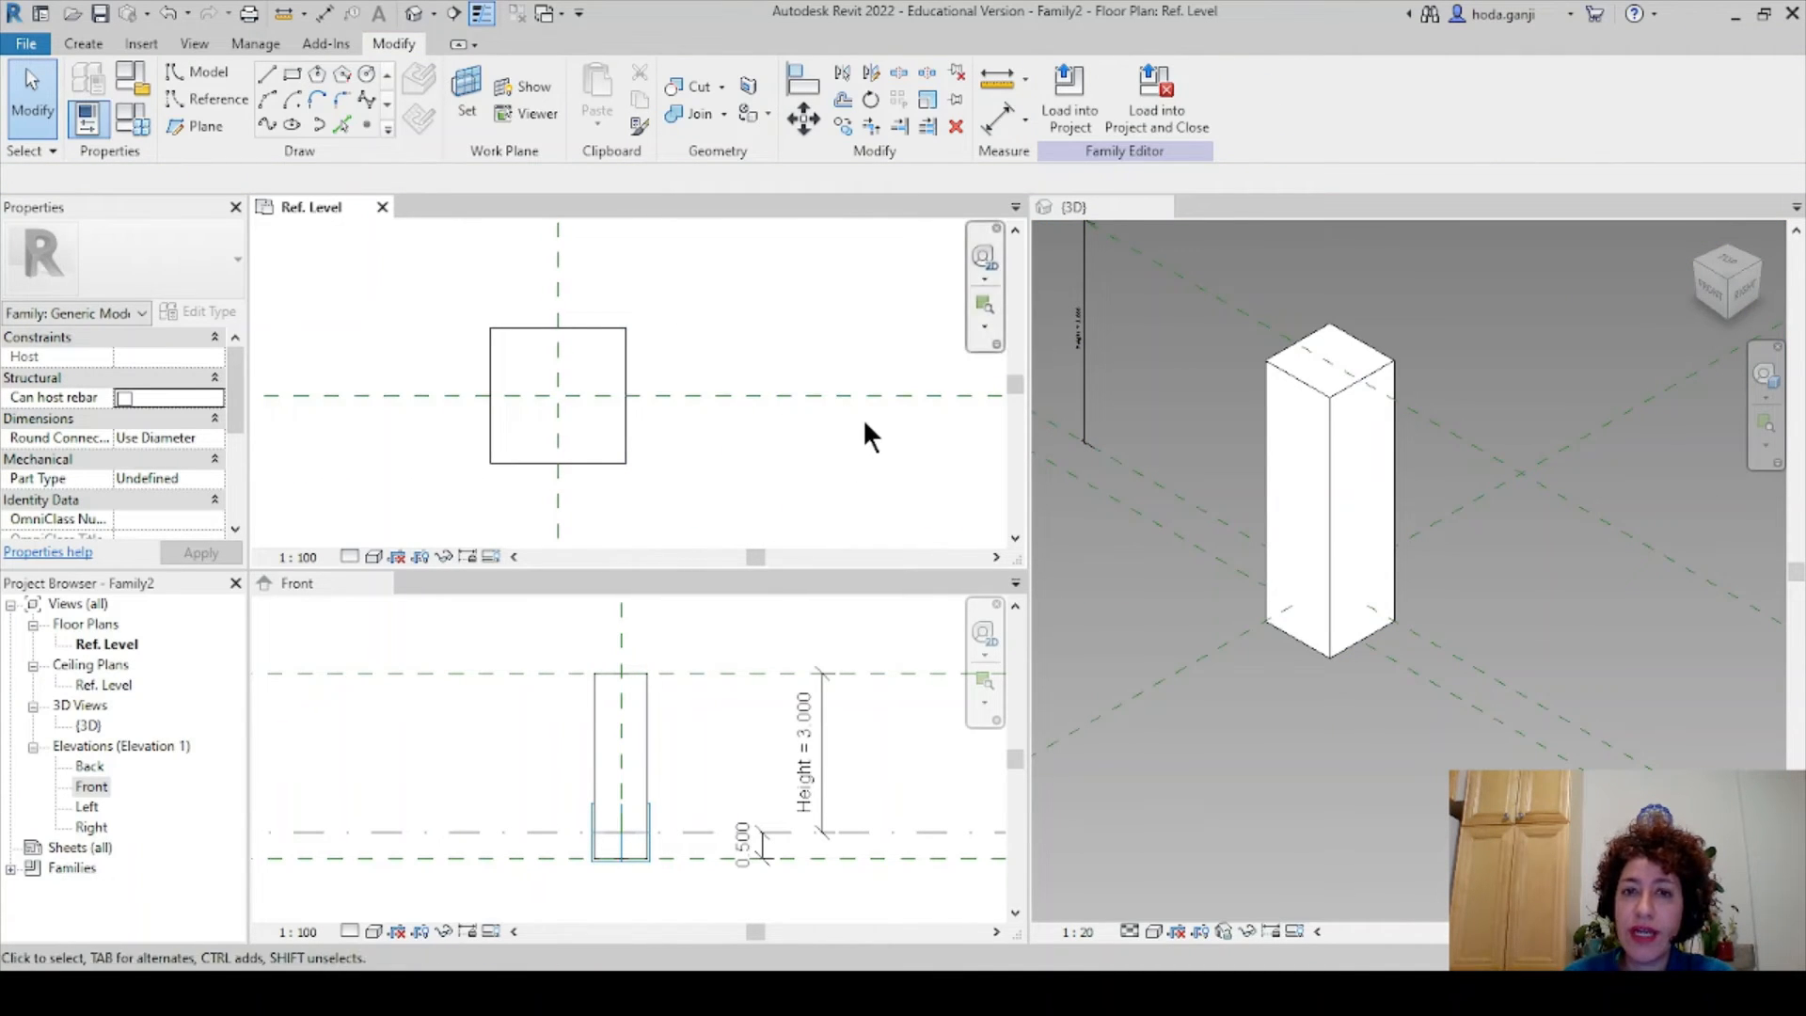
- Activate the Front elevation and frame the whole box with its height dimension
click(671, 751)
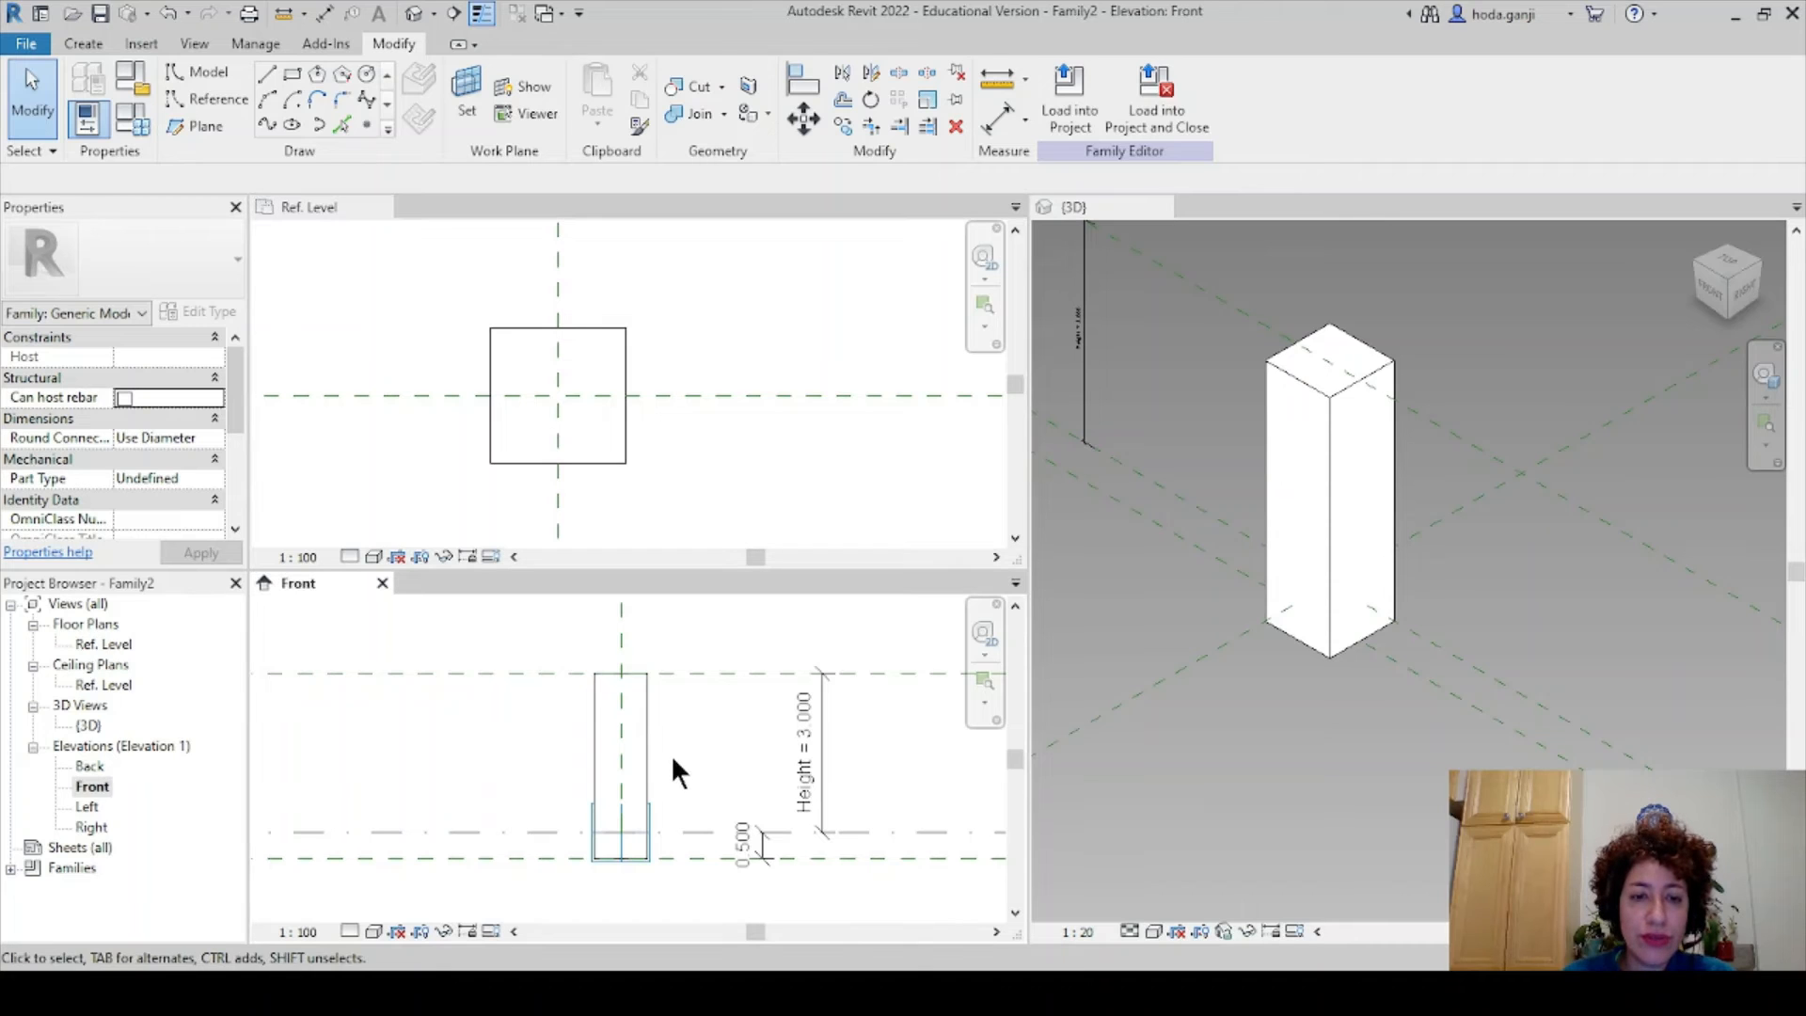
scroll(693, 717, down, 1)
middle_drag(717, 713, 709, 752)
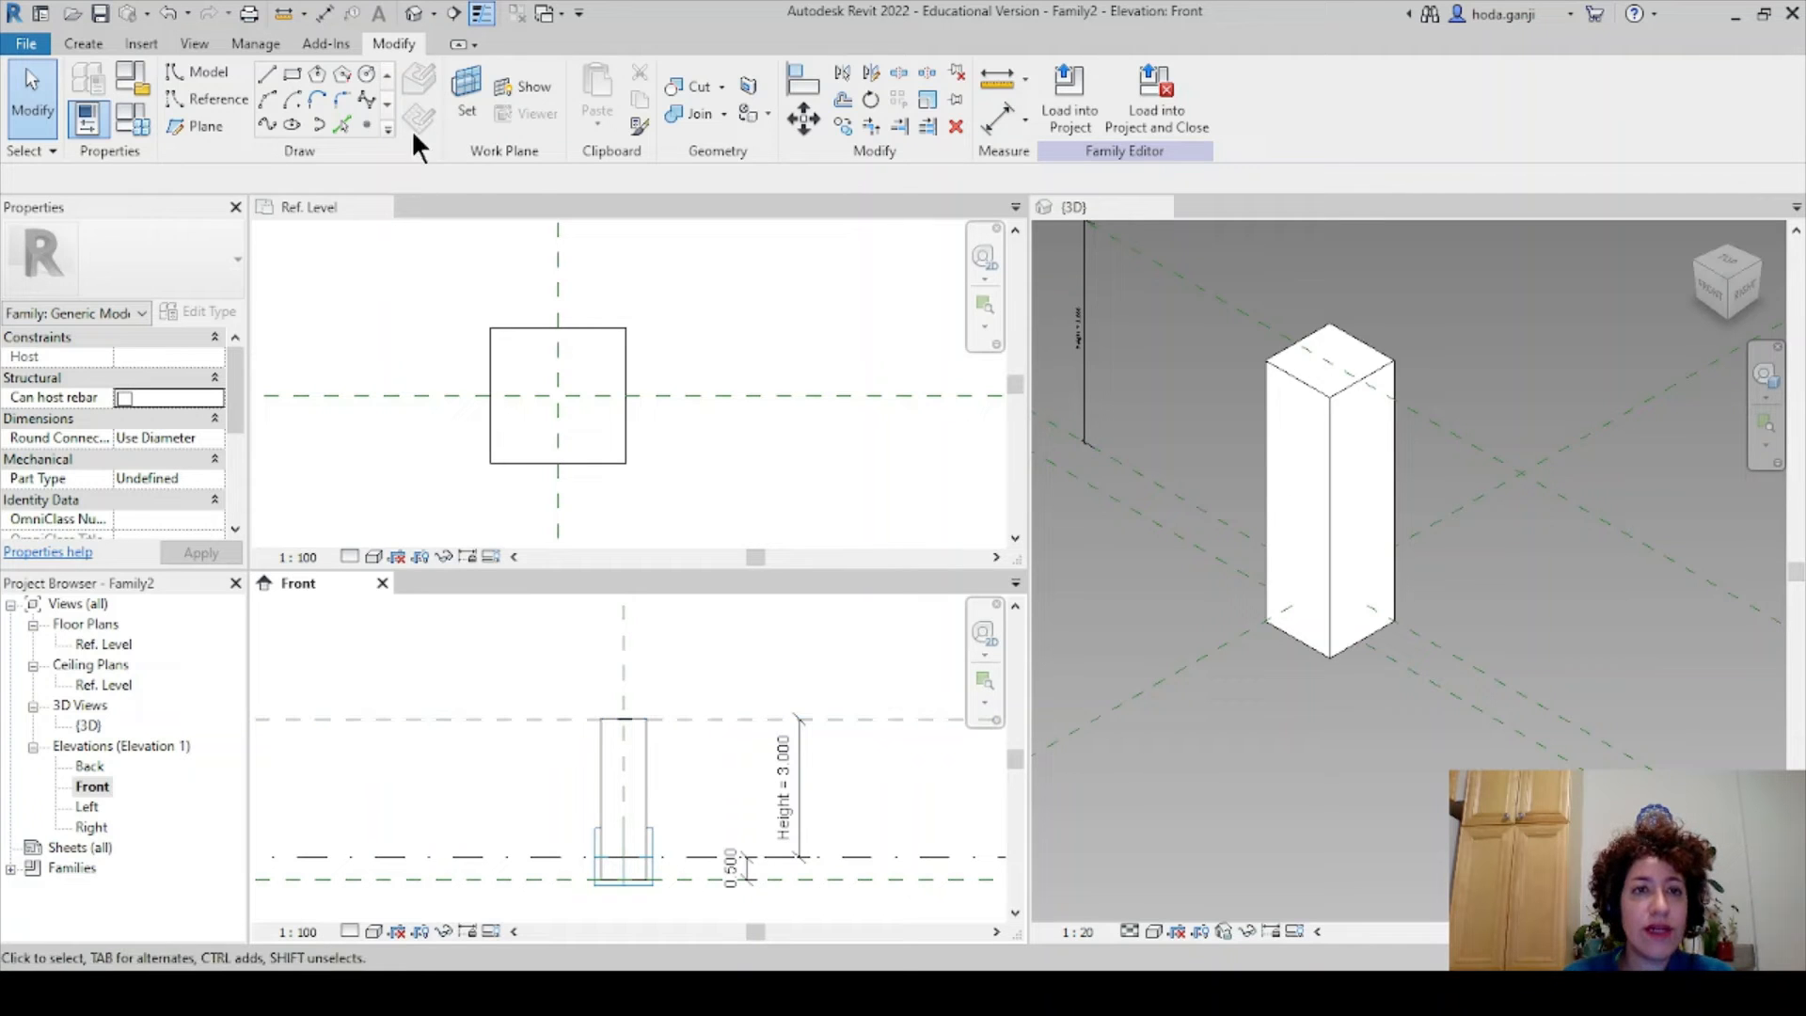
- Set the work plane to the box's top reference plane and go to the Ref. Level plan
click(464, 94)
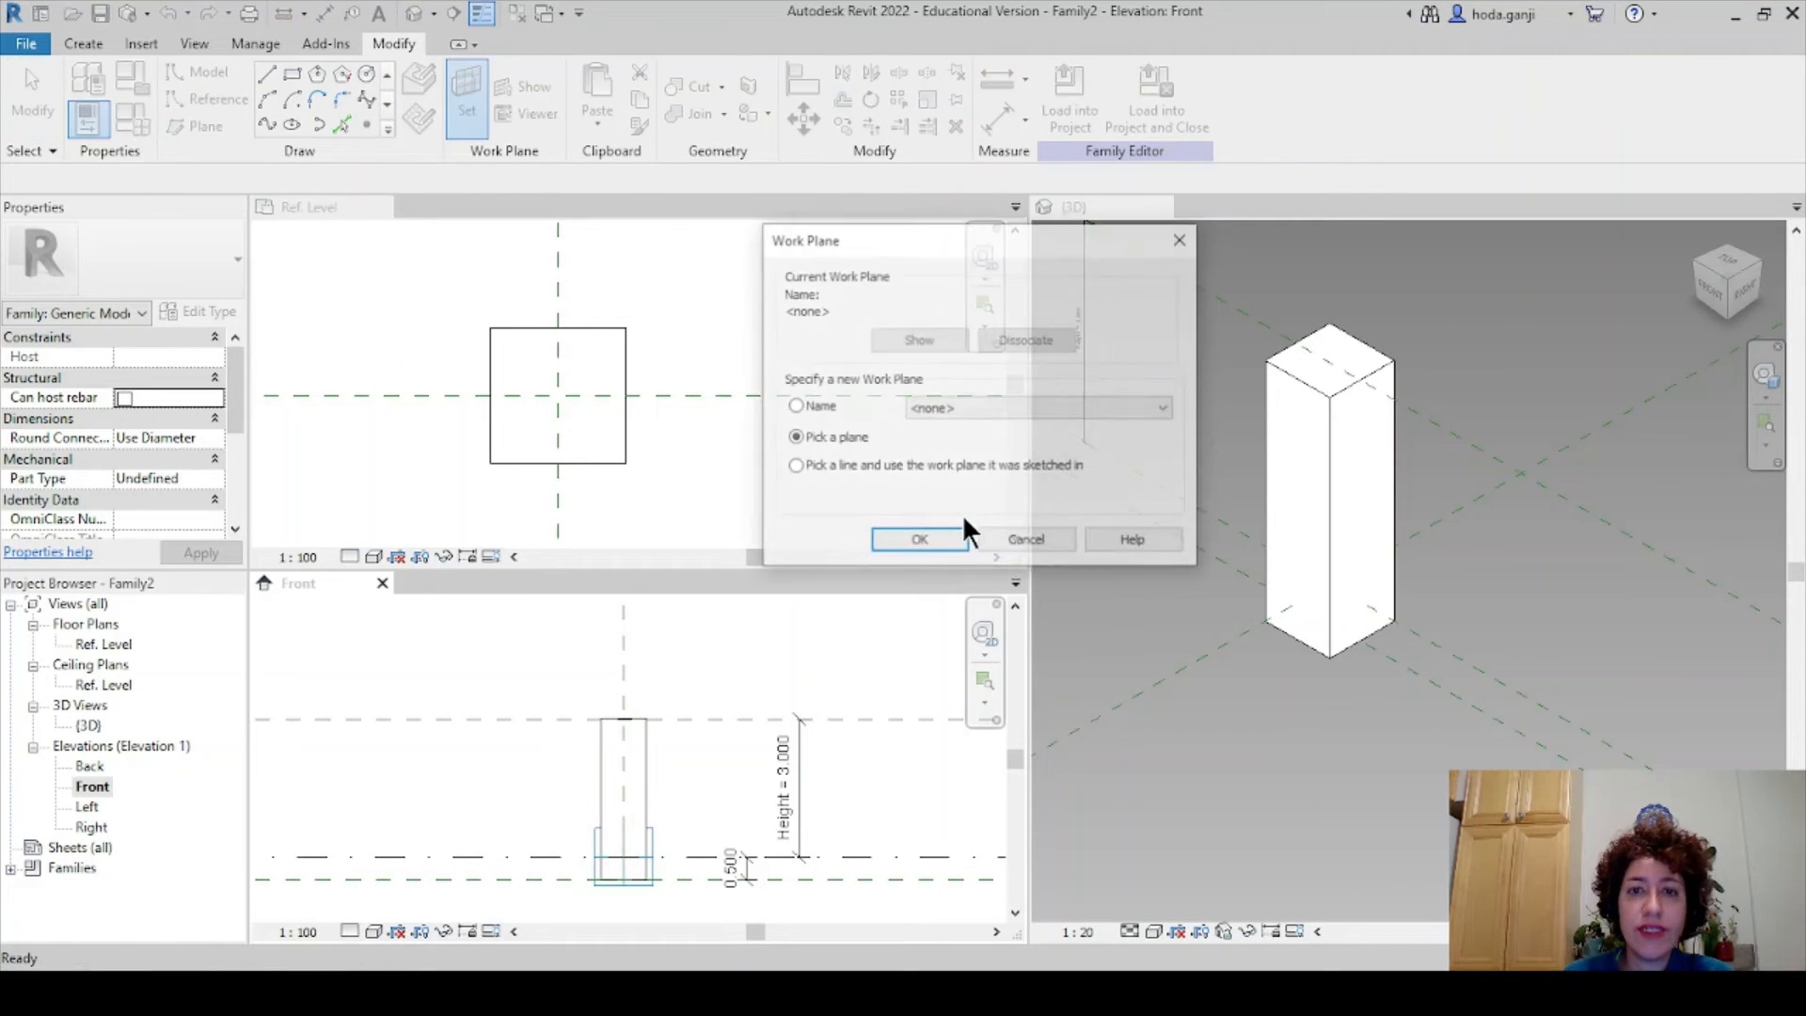
click(918, 542)
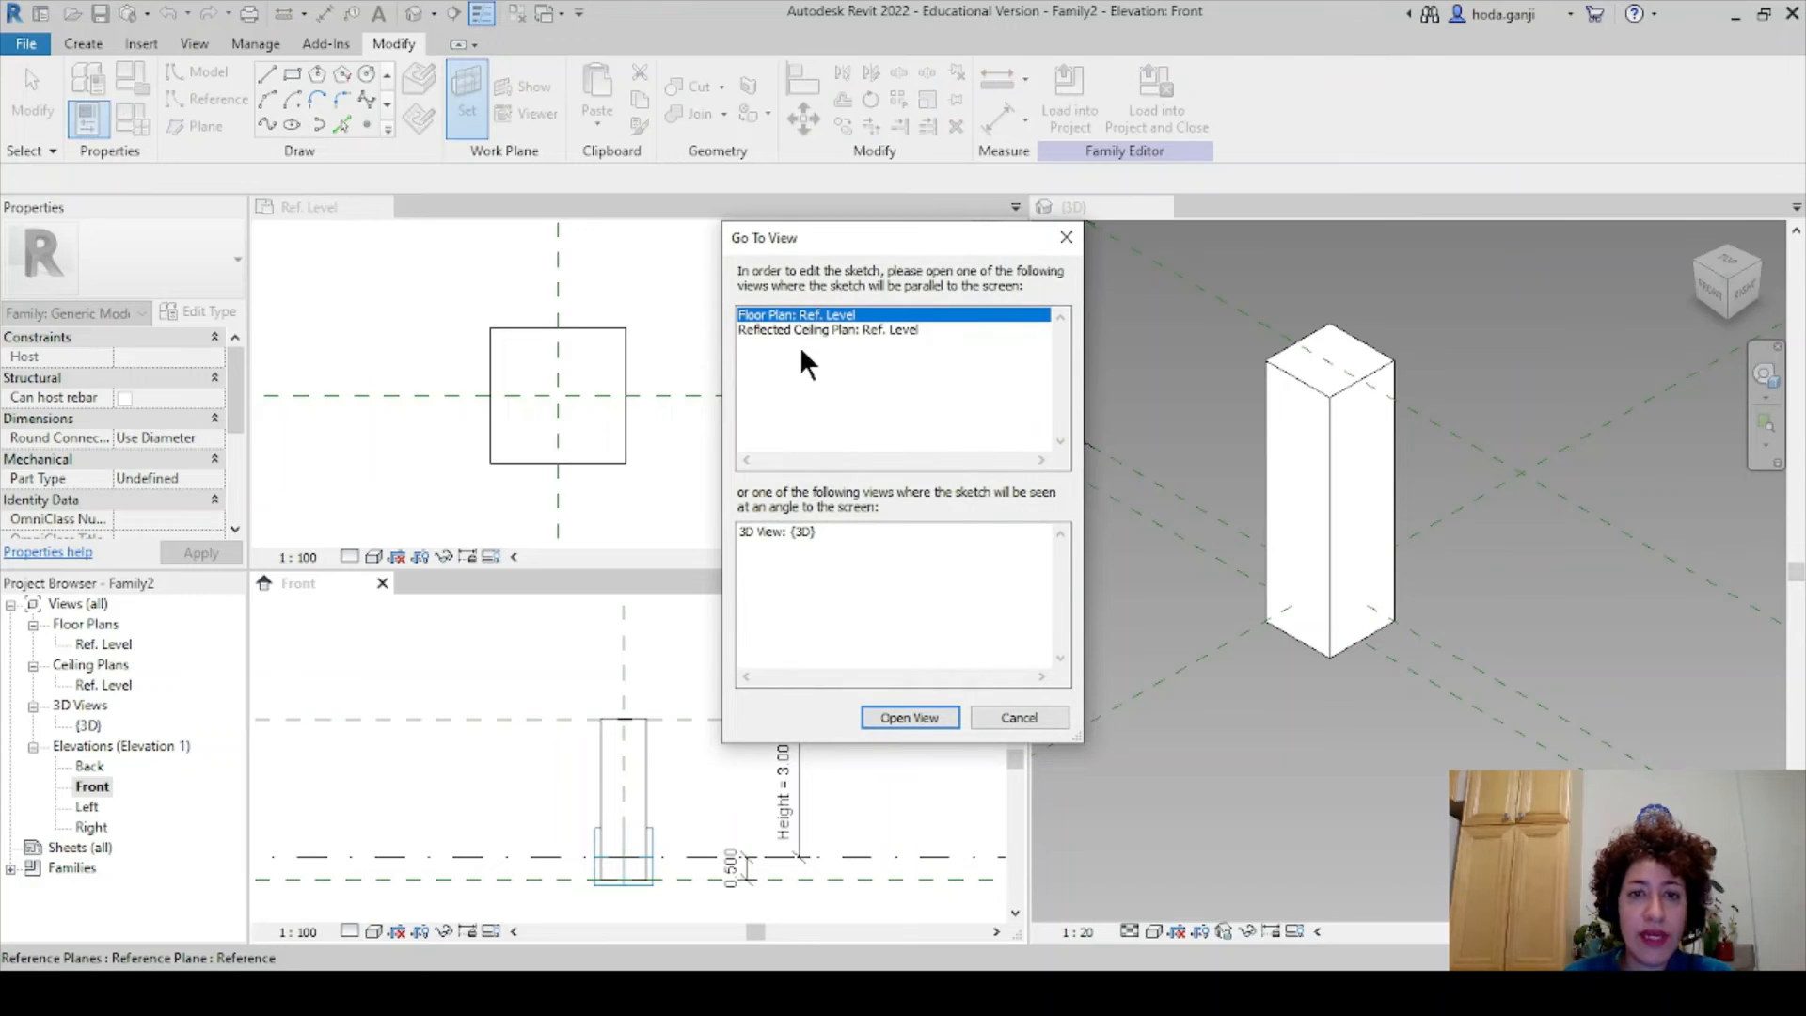
click(934, 714)
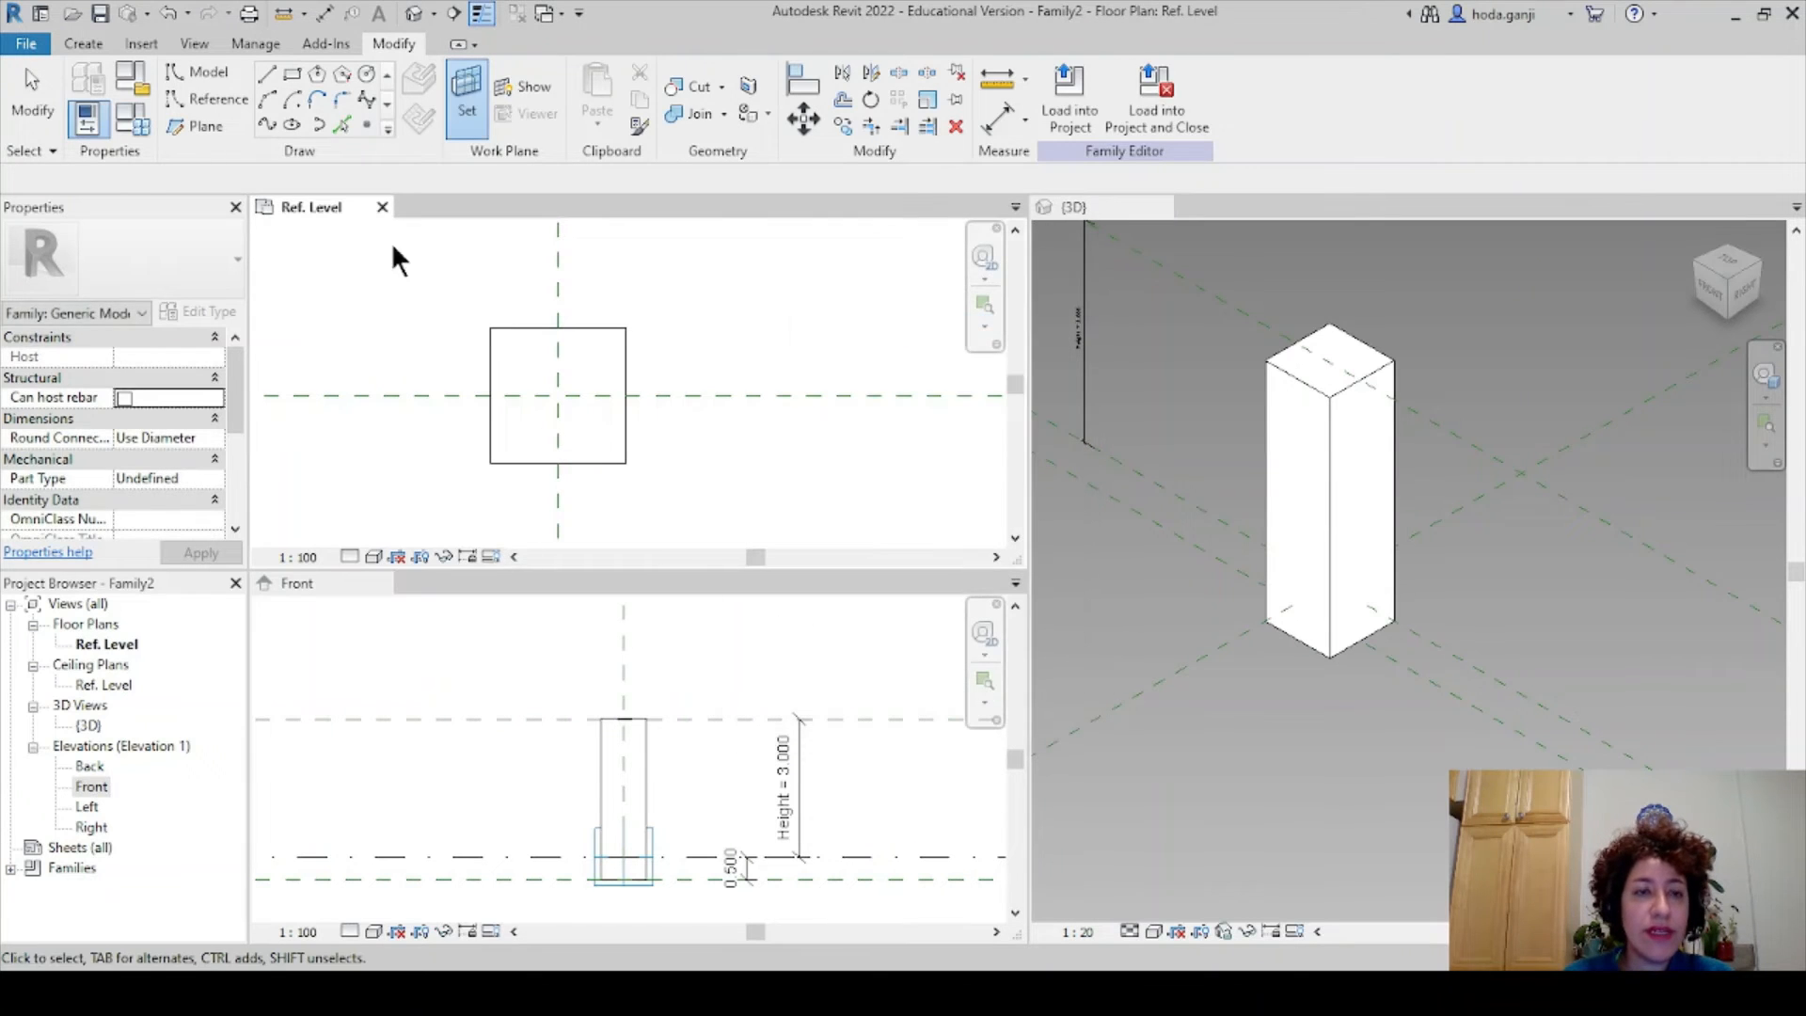
- Pick the square's left, top, right and bottom edges as model lines offset 0.05 outward
click(268, 73)
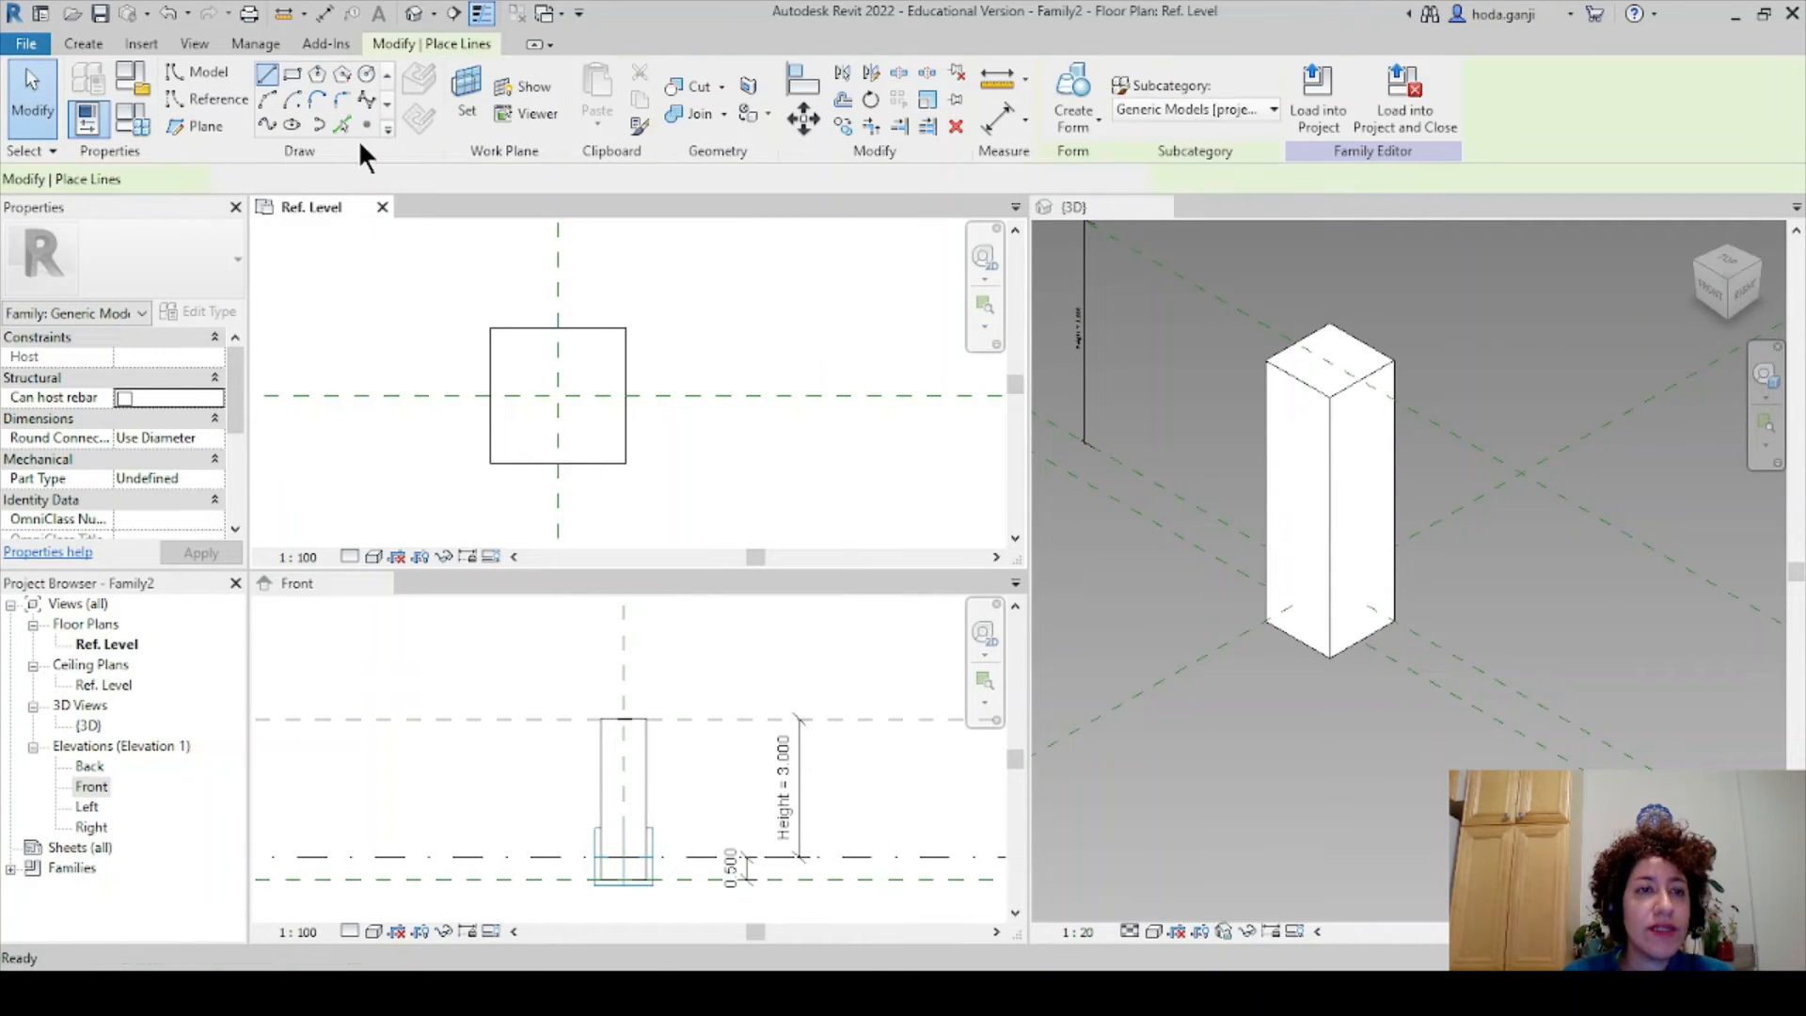
click(337, 118)
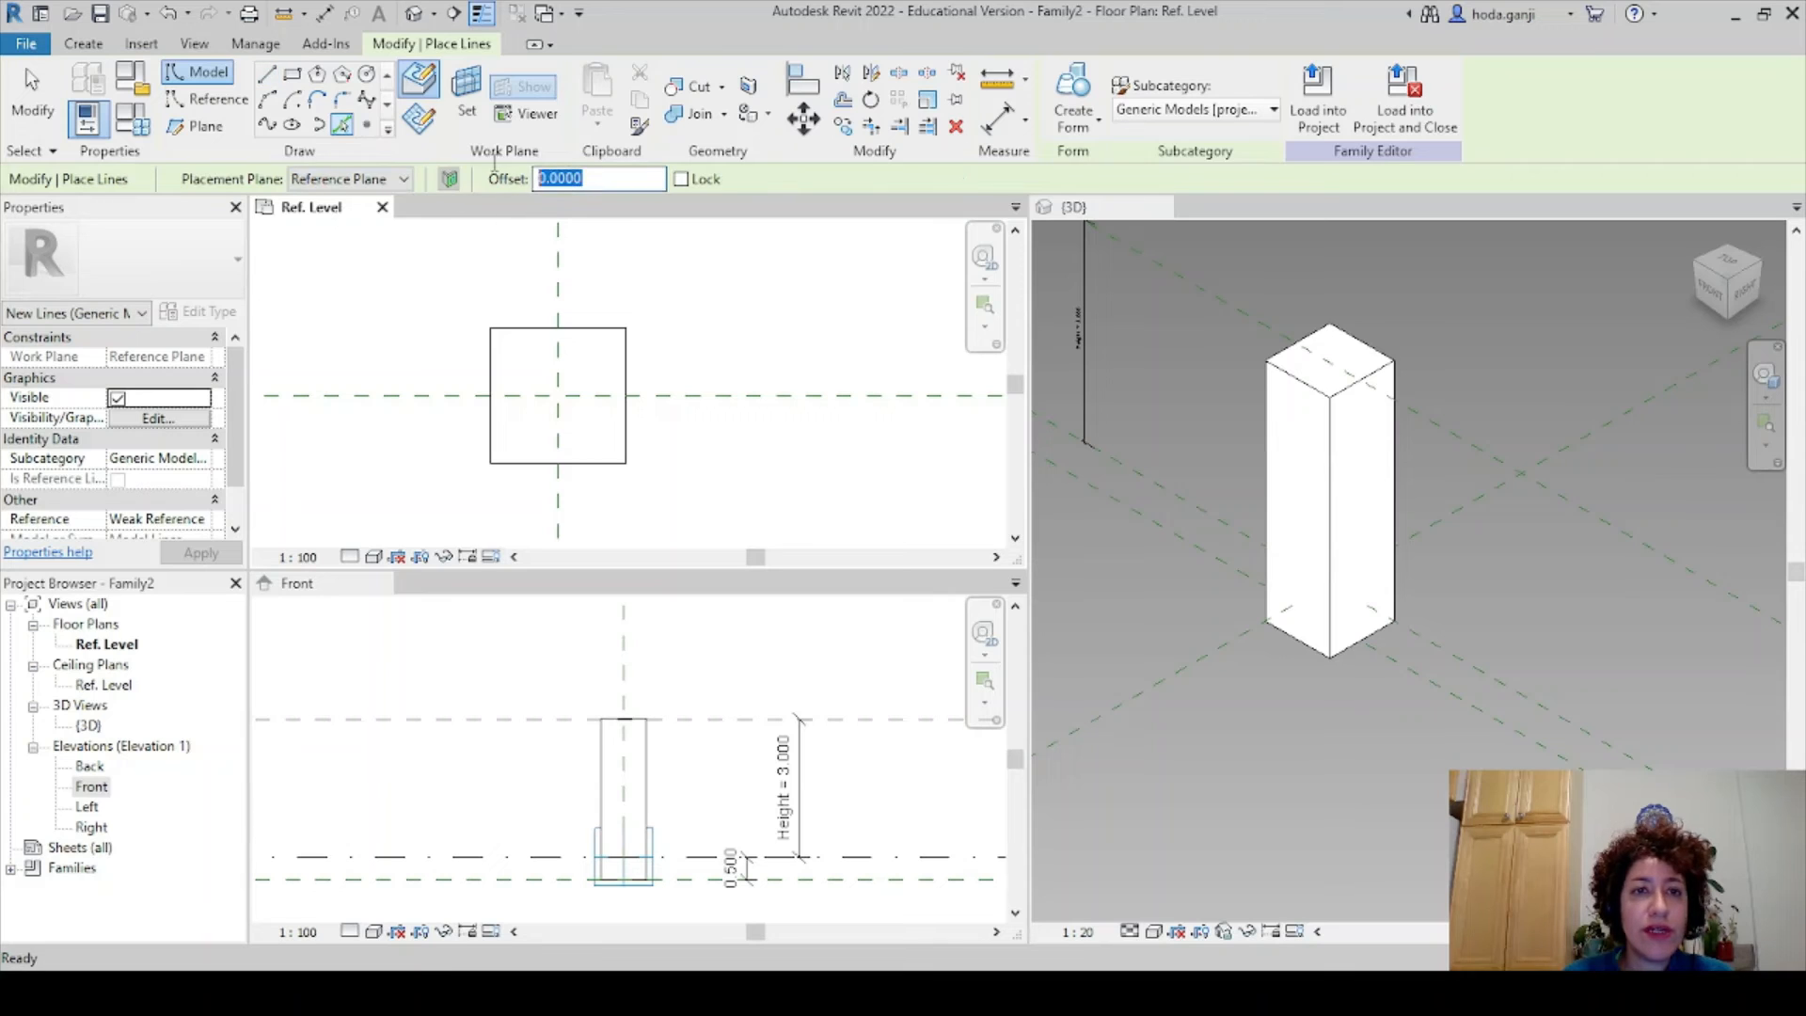
text(.)
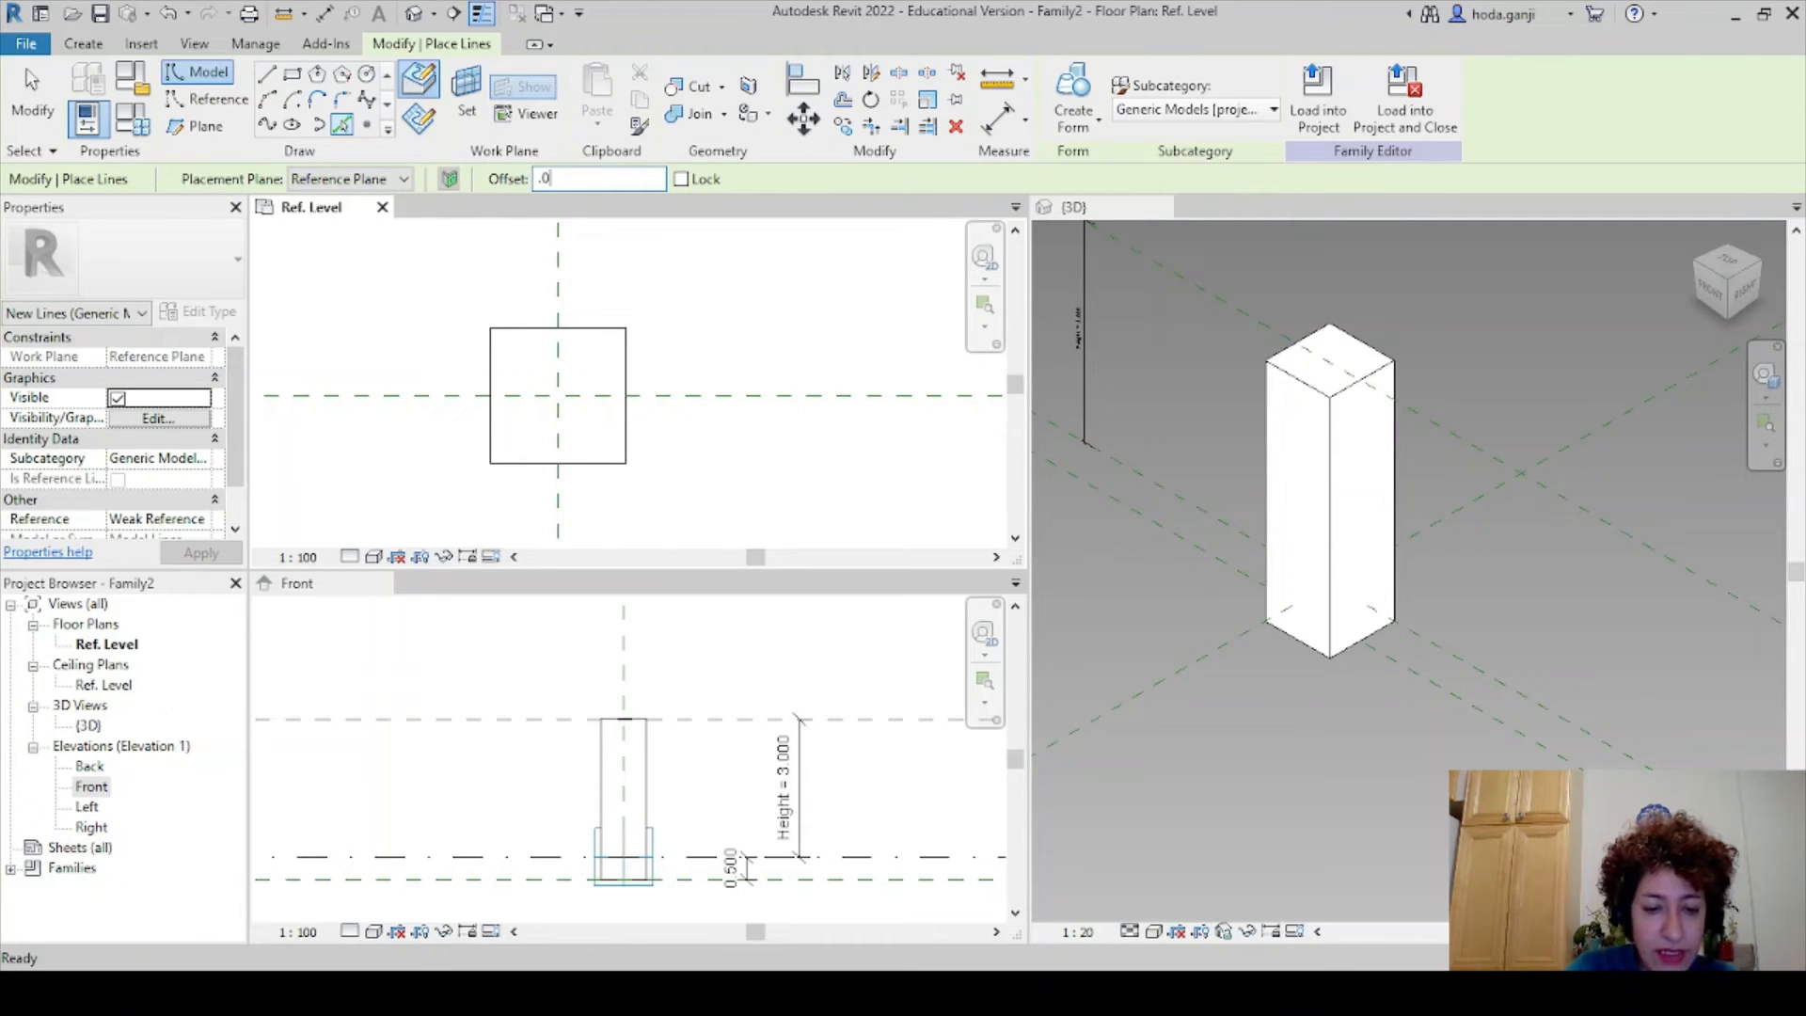
scroll(485, 348, up, 2)
click(487, 348)
click(551, 320)
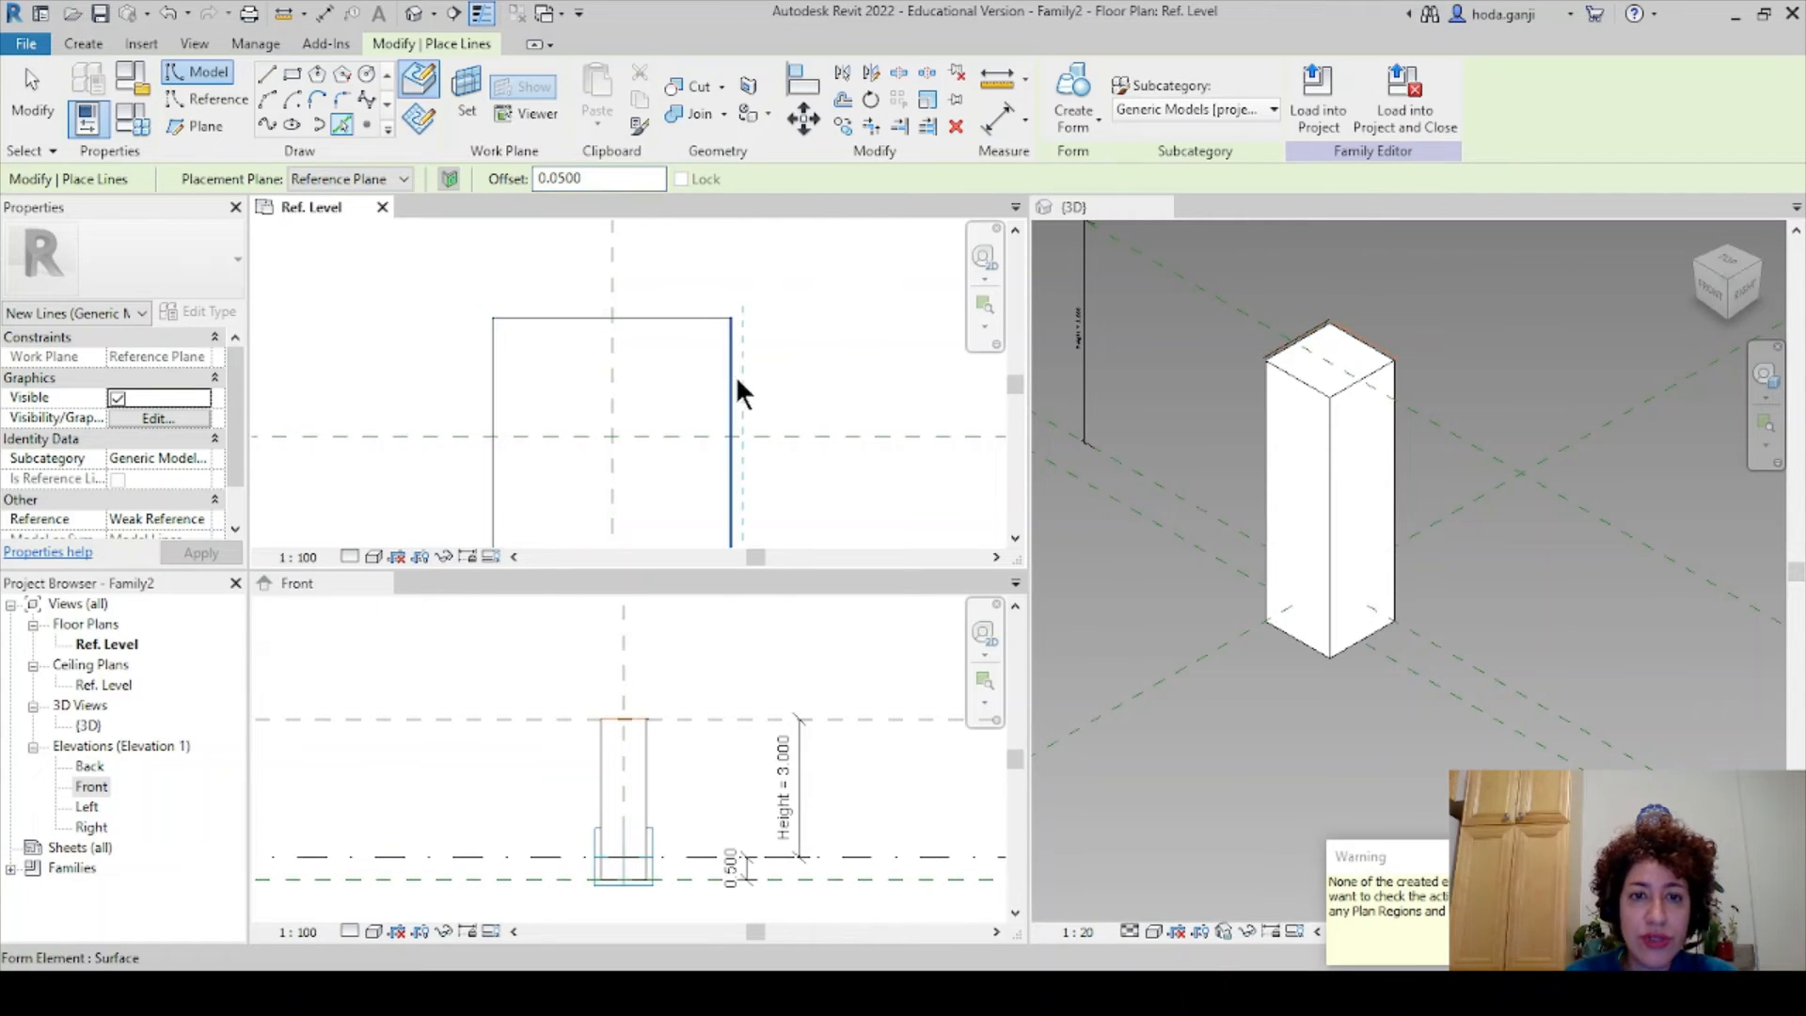
click(733, 375)
scroll(697, 363, down, 1)
click(637, 488)
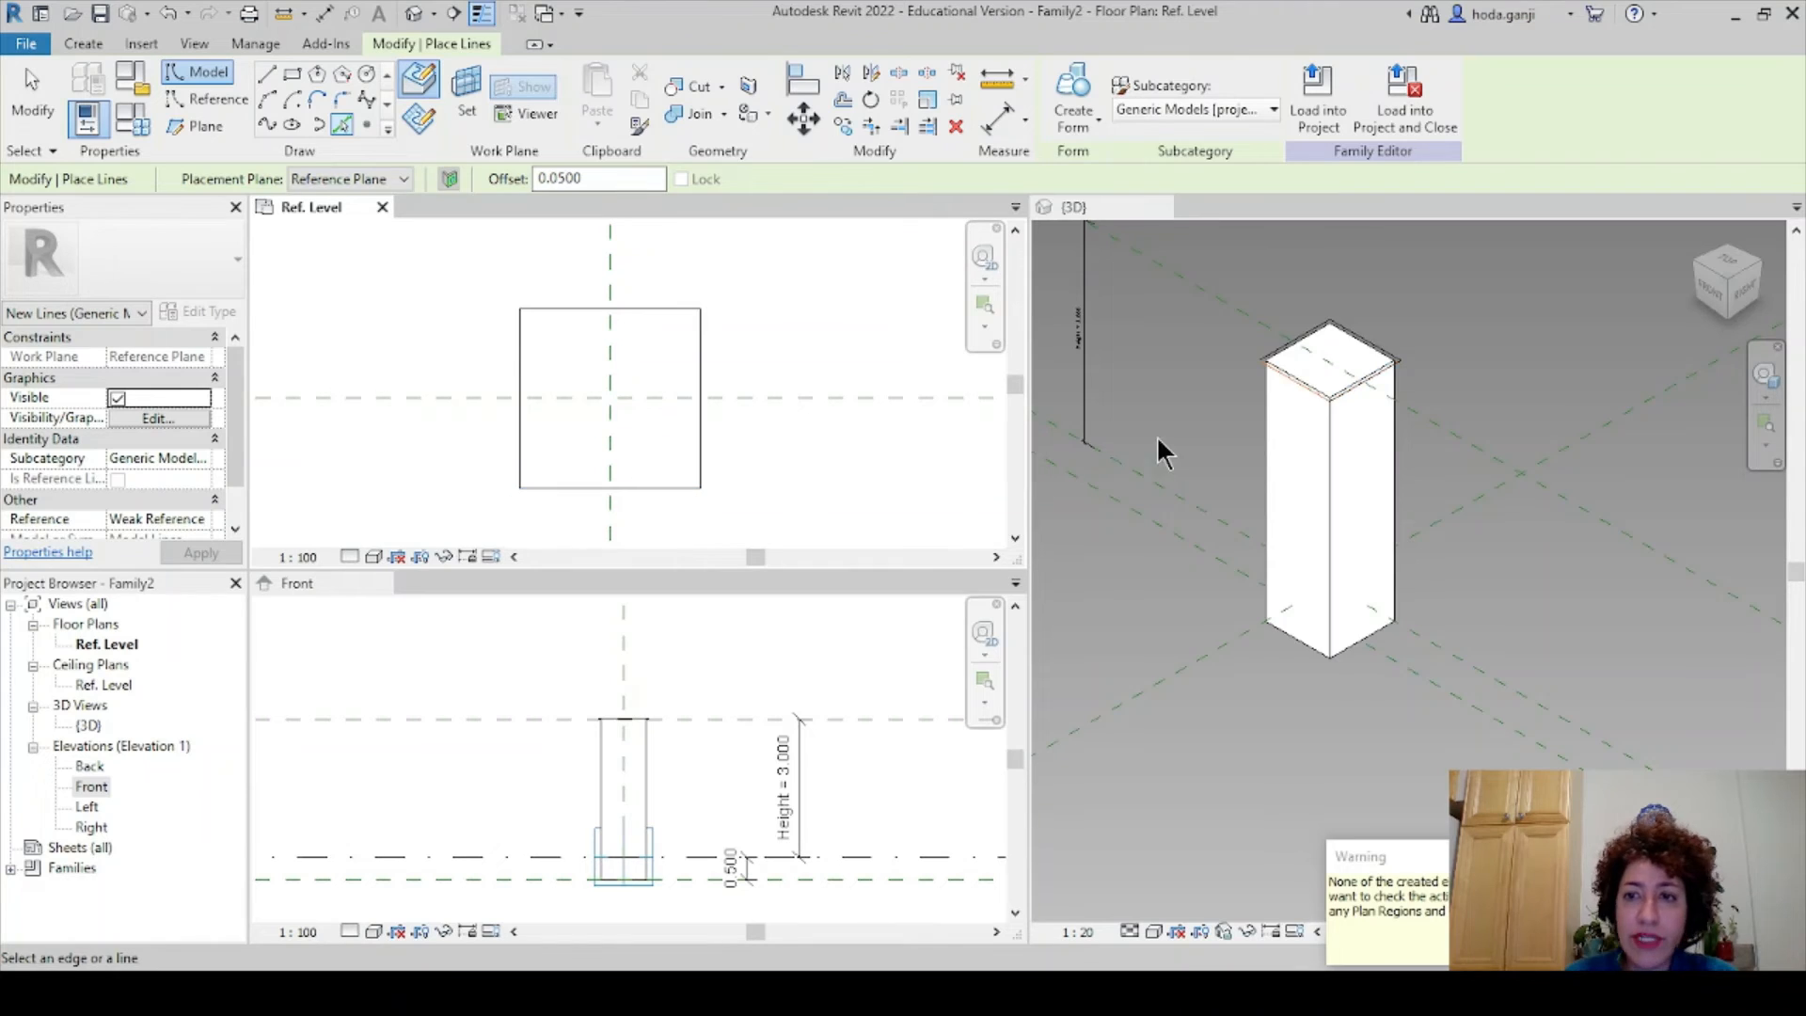
scroll(1397, 305, up, 3)
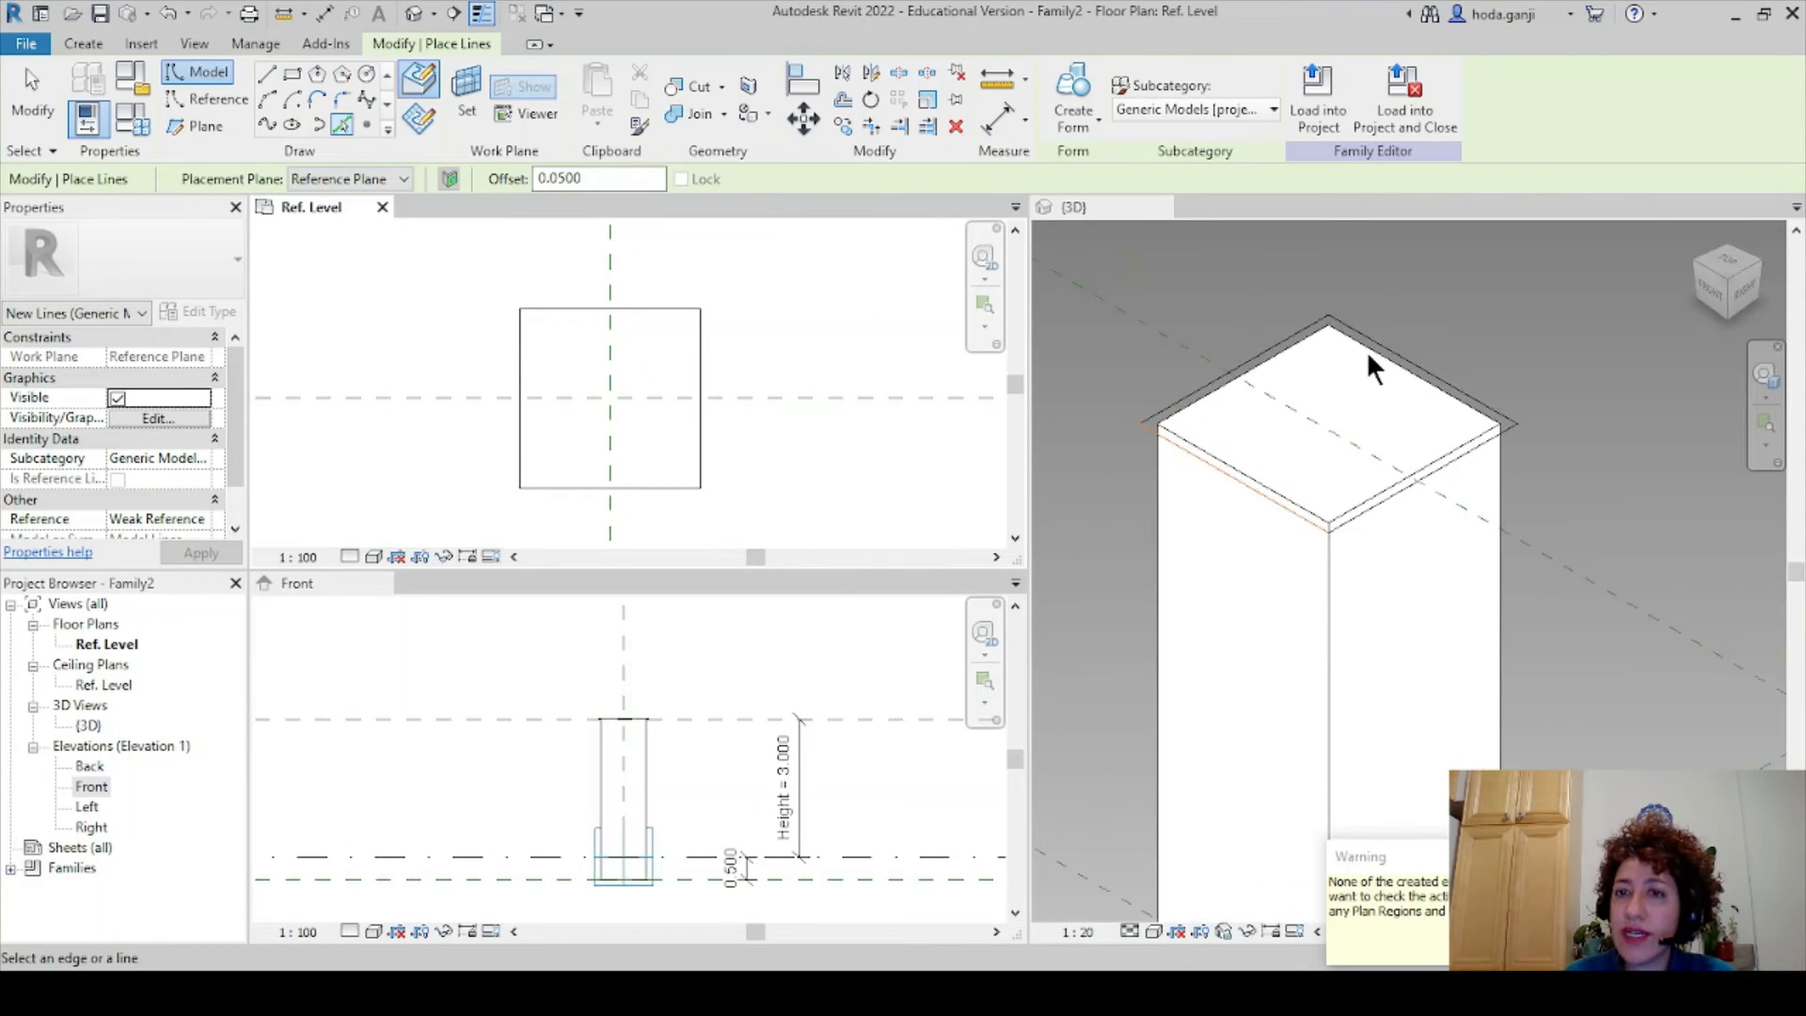
key(Escape)
key(Tab)
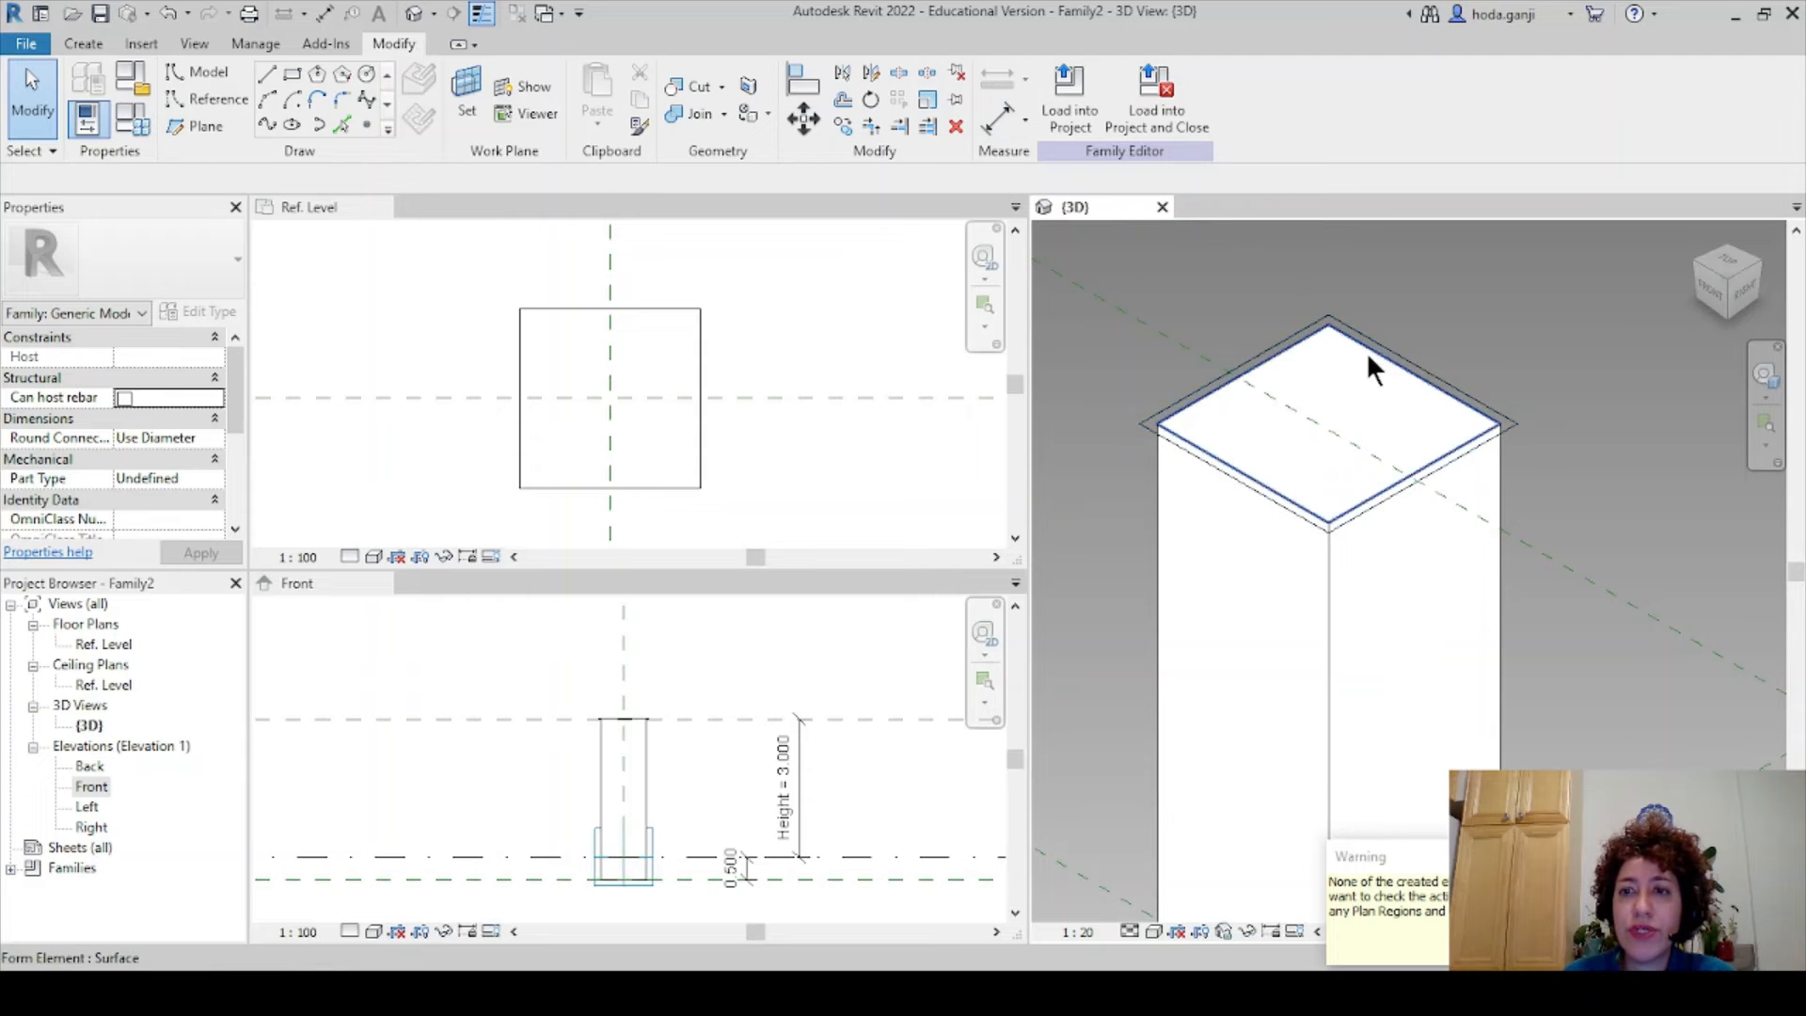
- Extrude the four-line offset outline into a solid cap with 0.3 thickness
key(Tab)
click(1392, 346)
click(1141, 162)
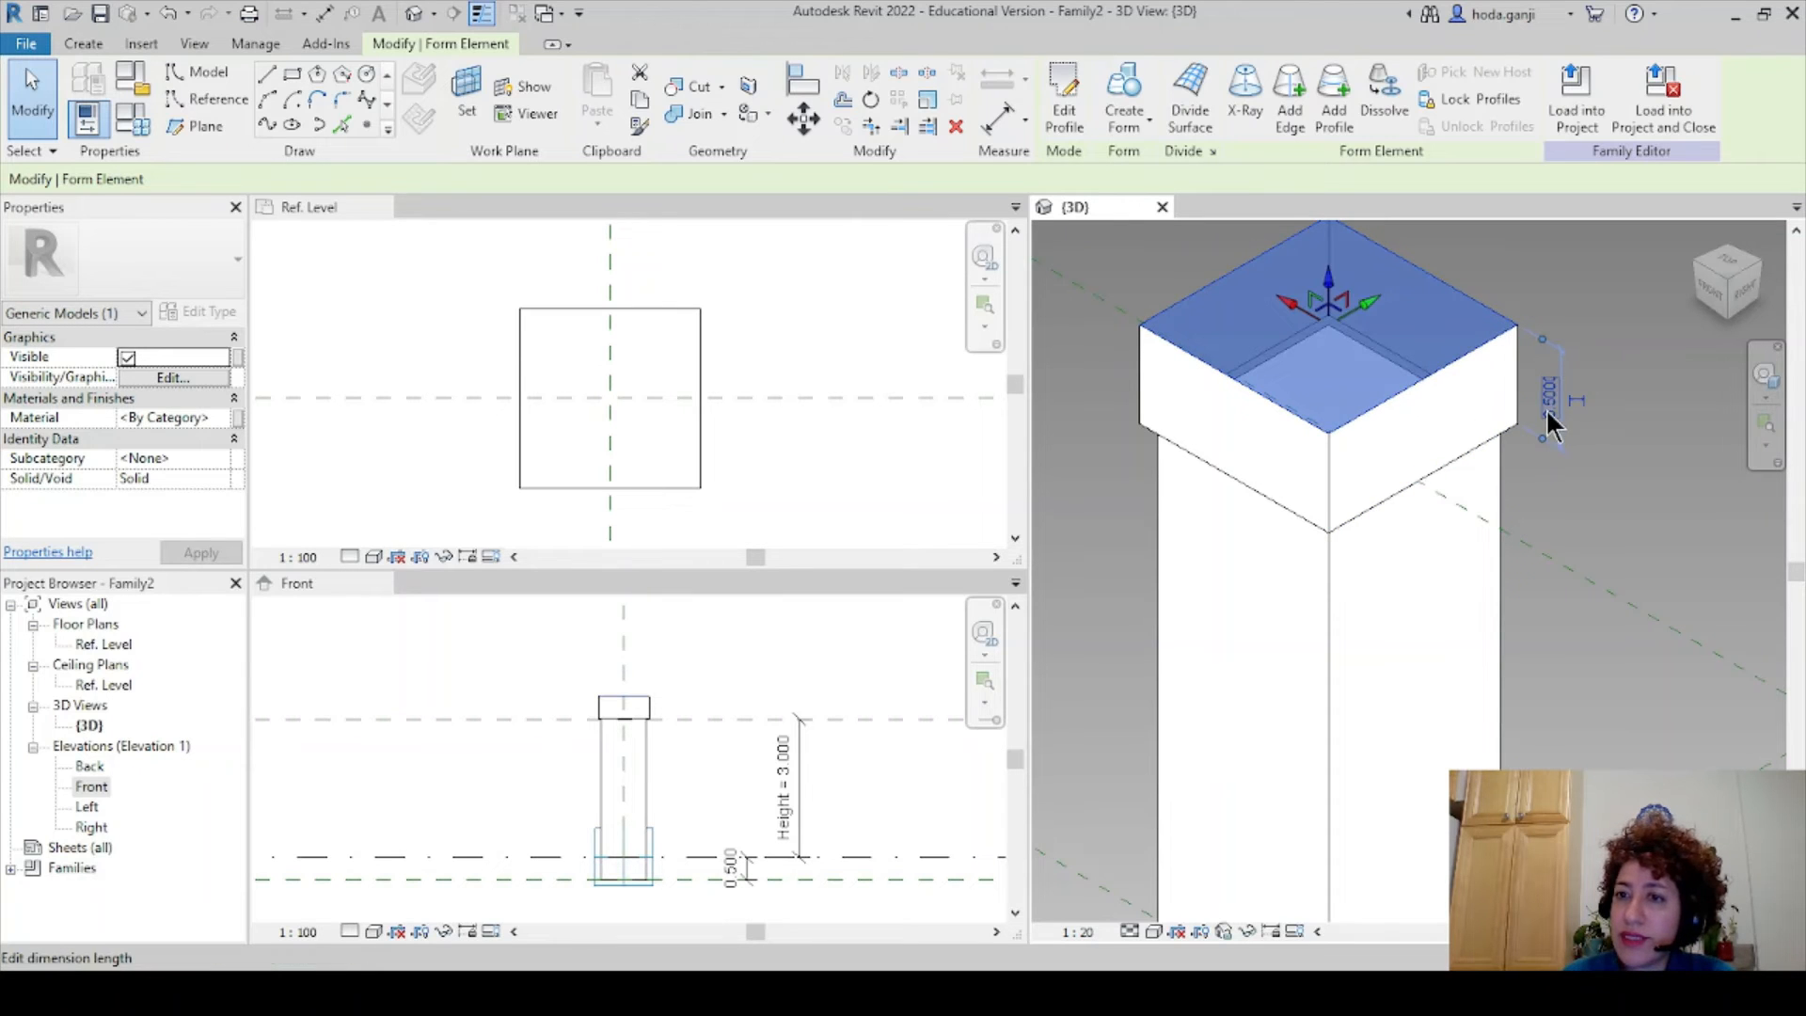
click(1547, 403)
text(.3)
key(Return)
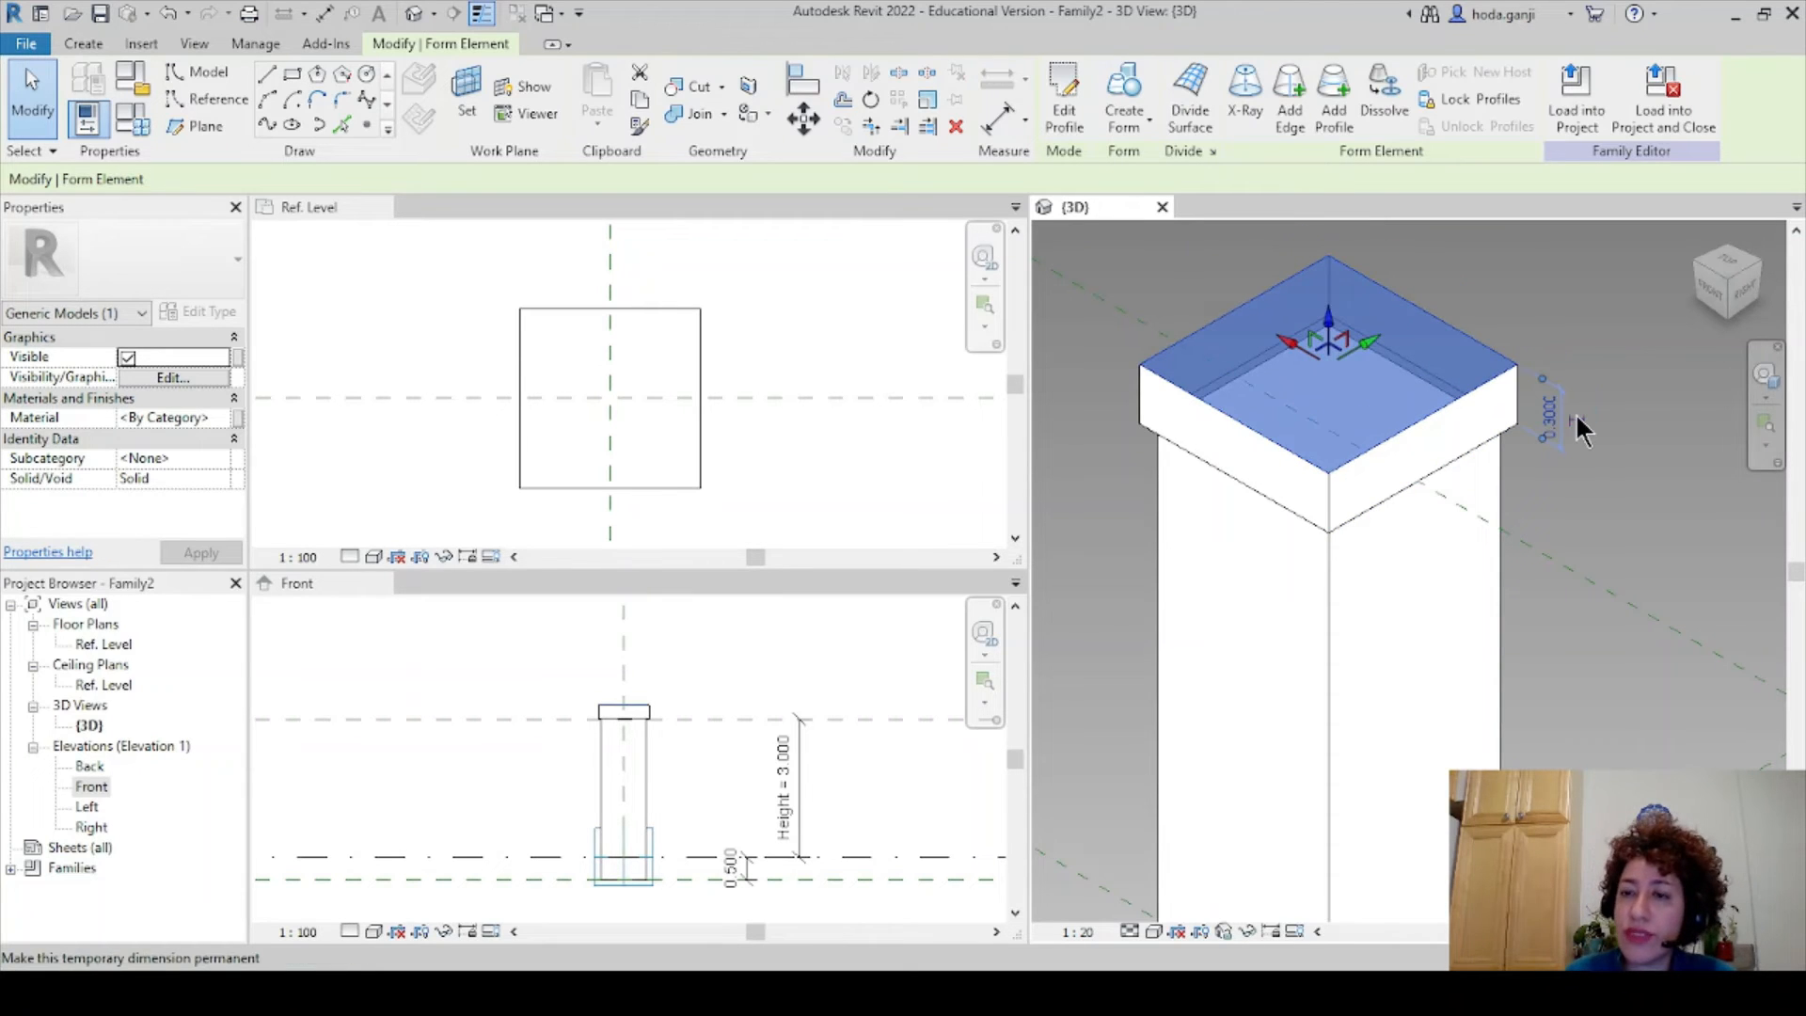
click(1677, 439)
scroll(1426, 397, down, 2)
scroll(1423, 395, down, 2)
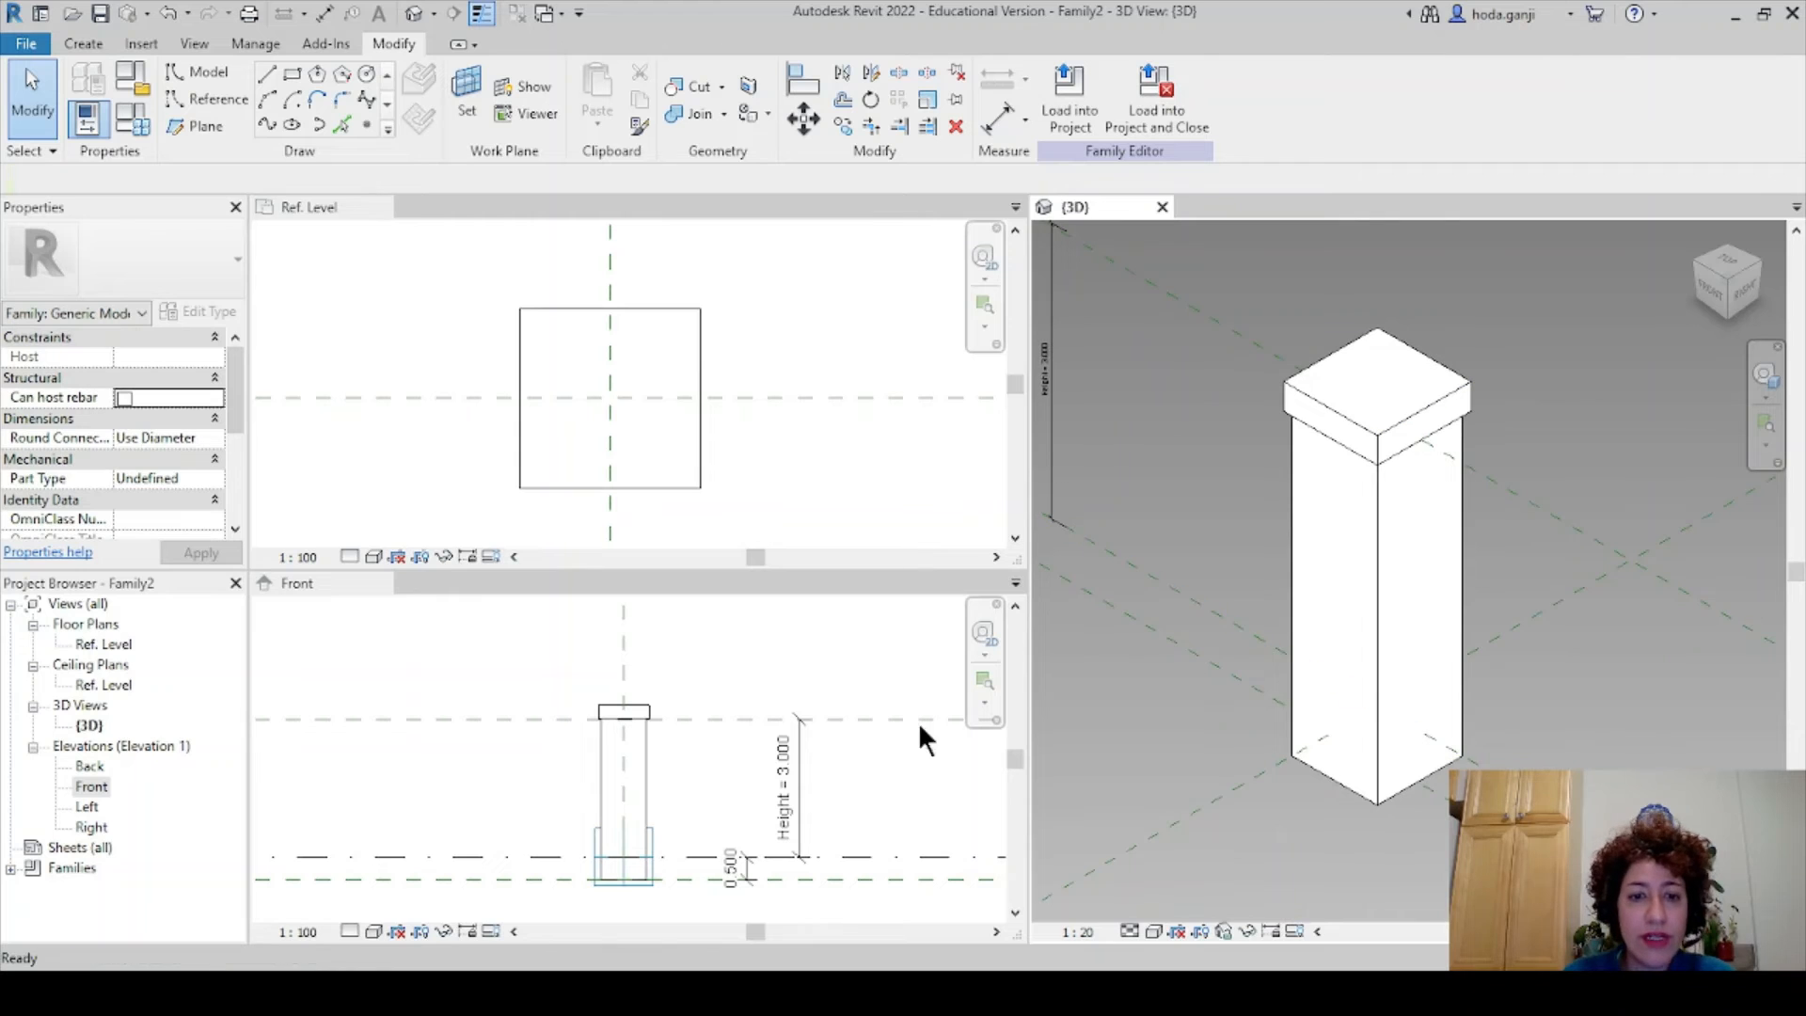
click(687, 837)
scroll(499, 889, up, 2)
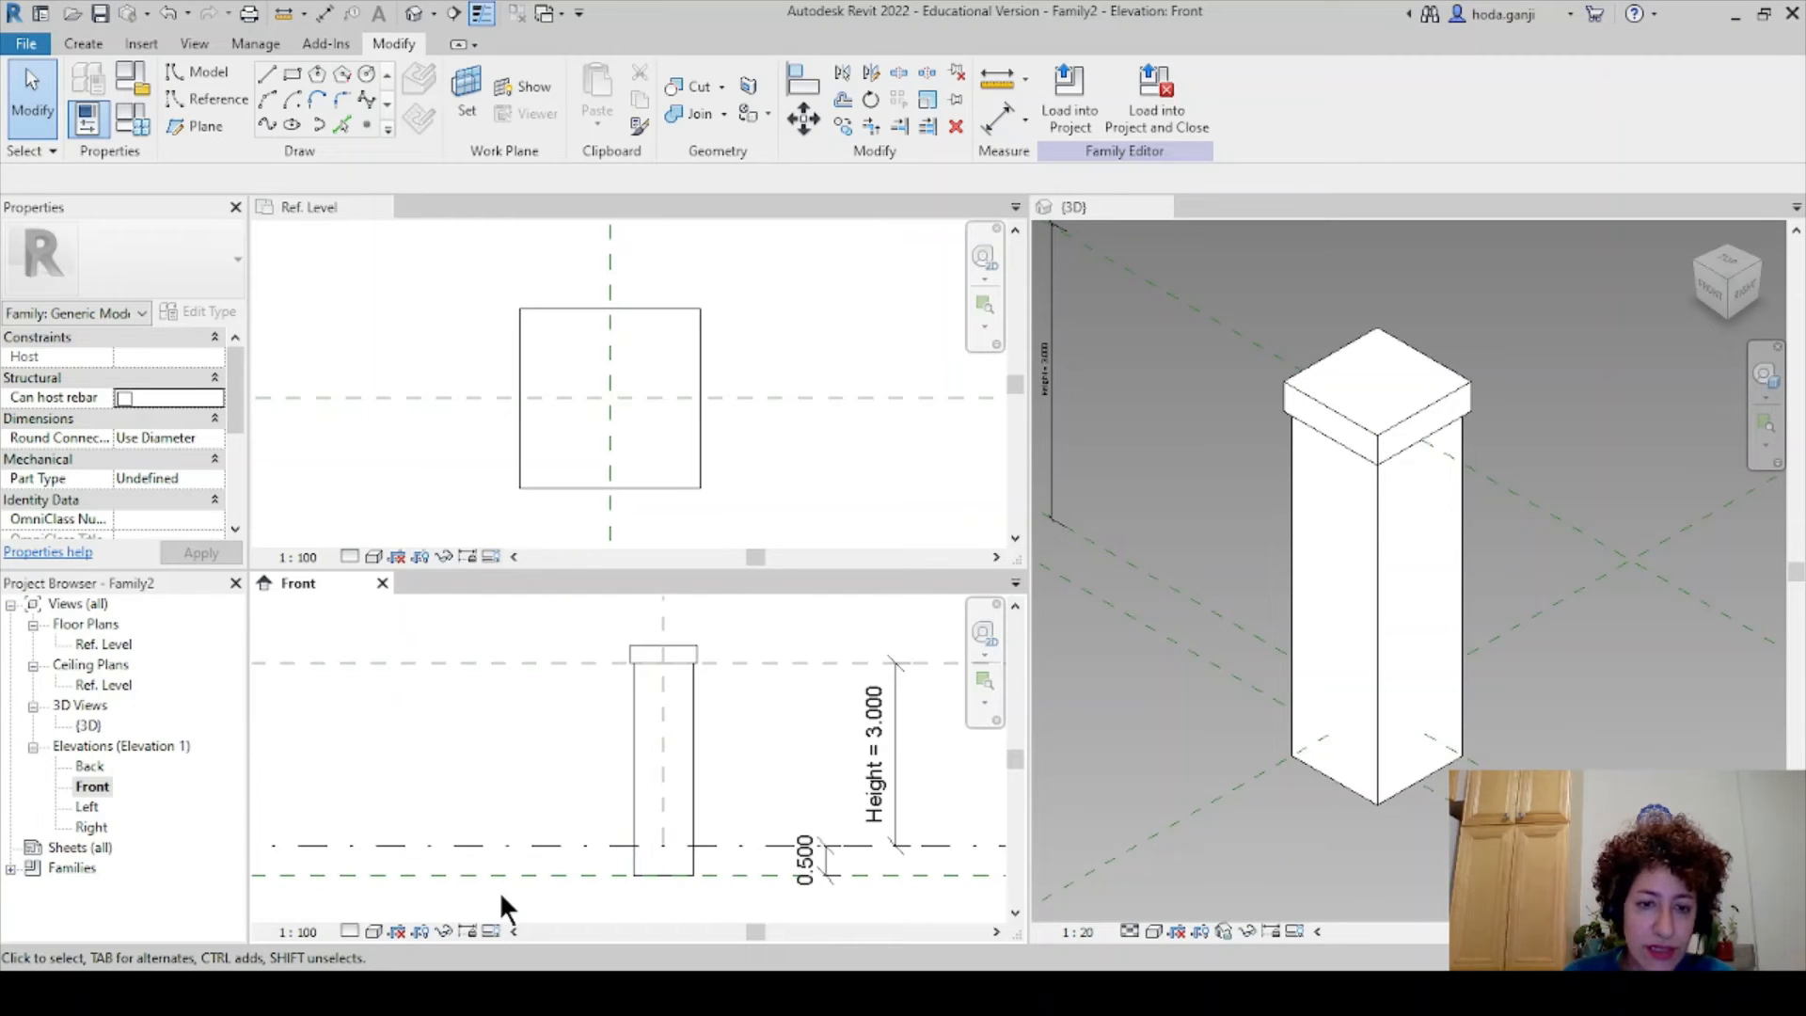
- Change the Height parameter in Family Types from 3.000 to 2.5 and apply it
click(103, 121)
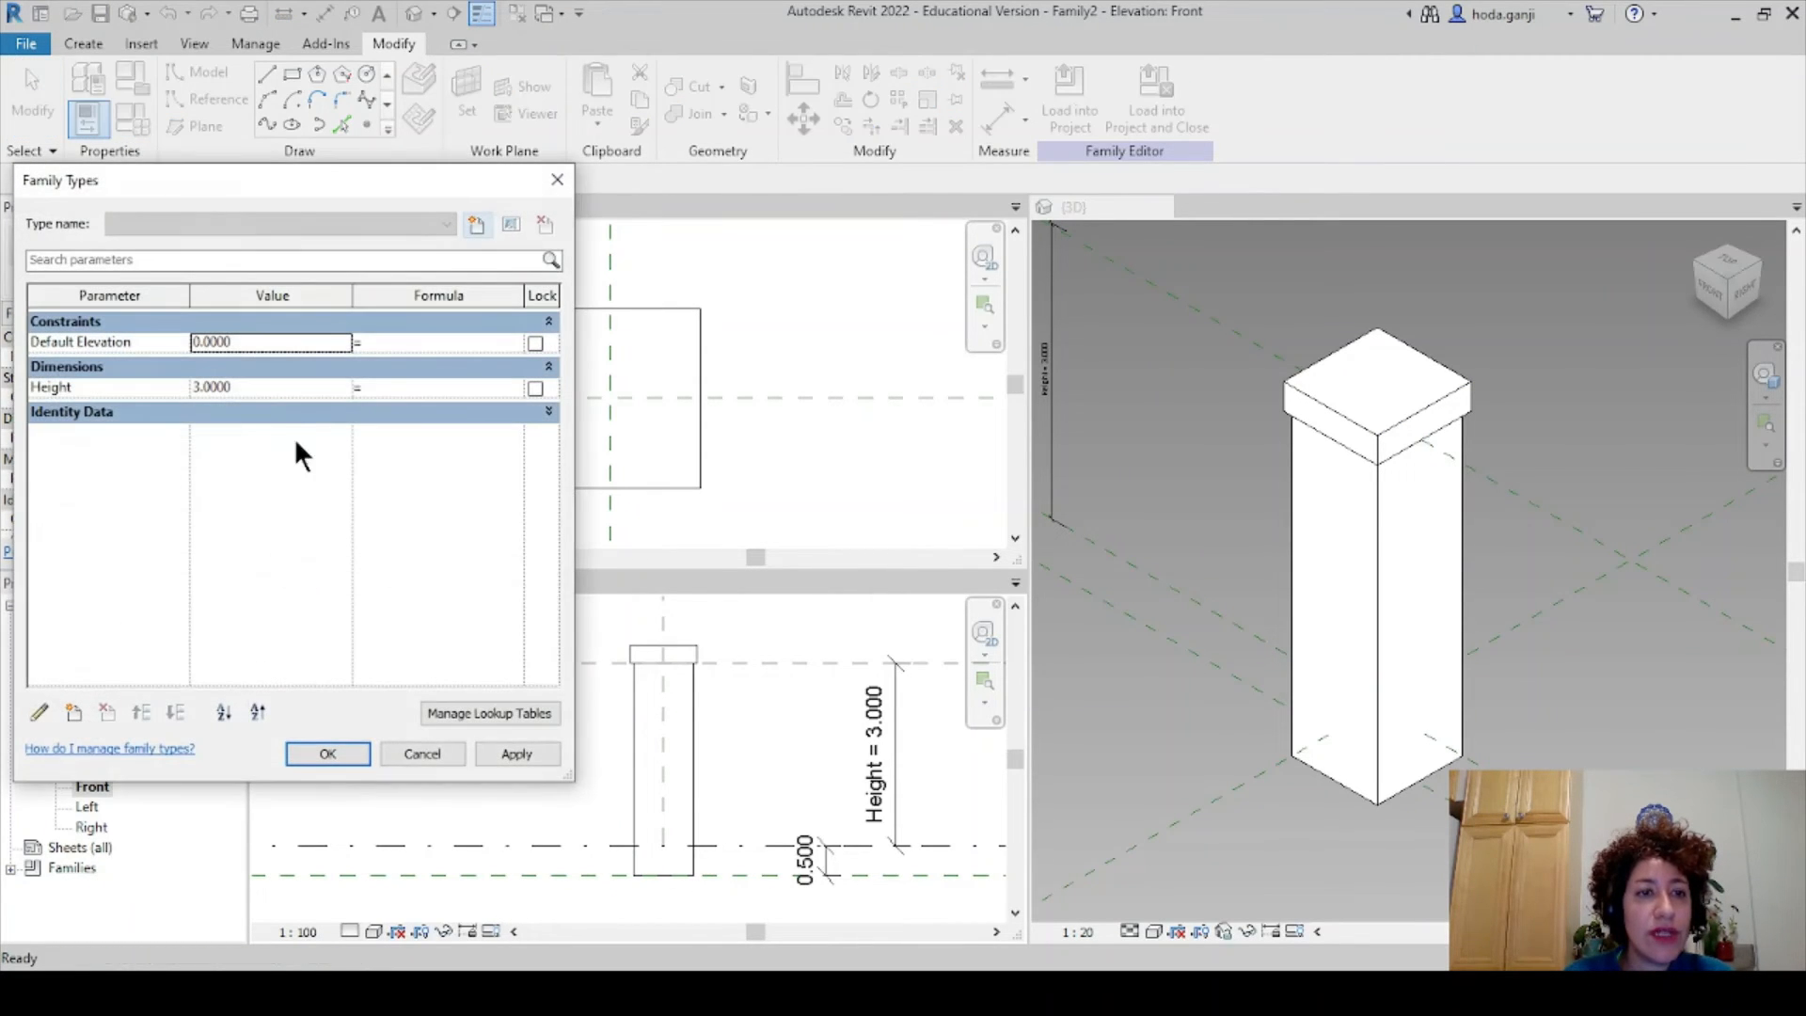
click(279, 387)
text(2.)
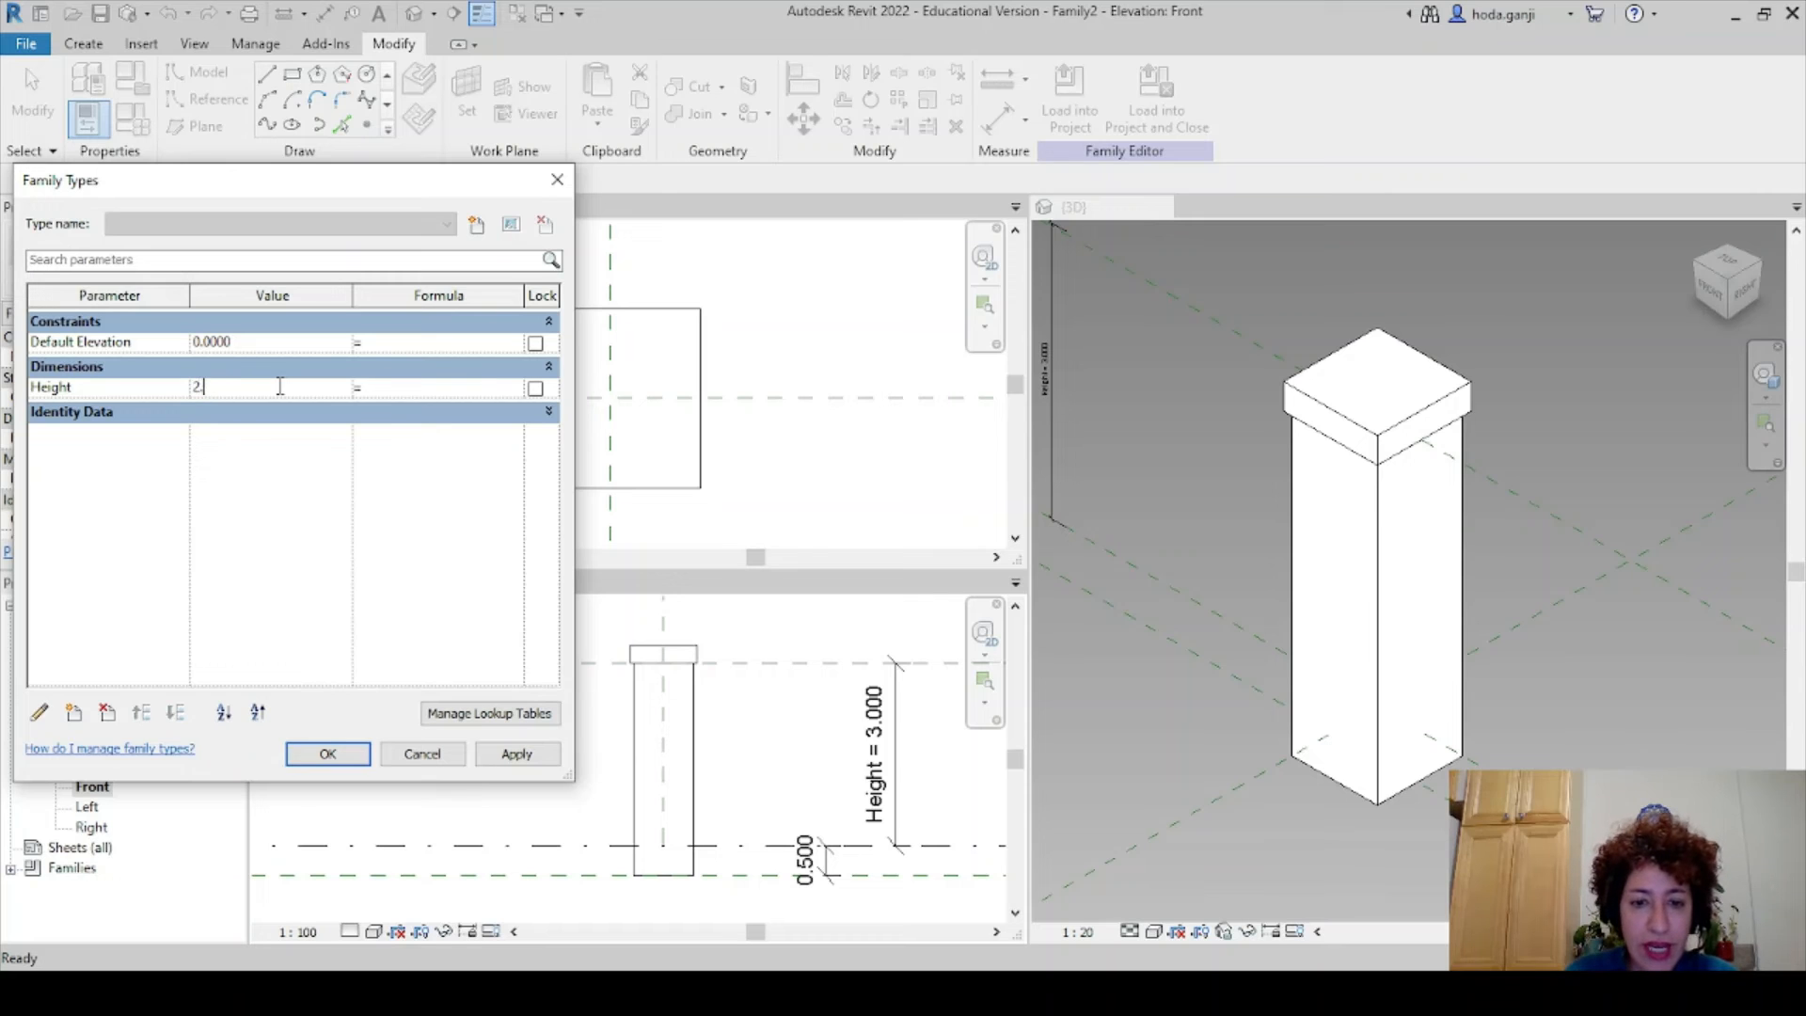
text(5)
key(Tab)
click(355, 760)
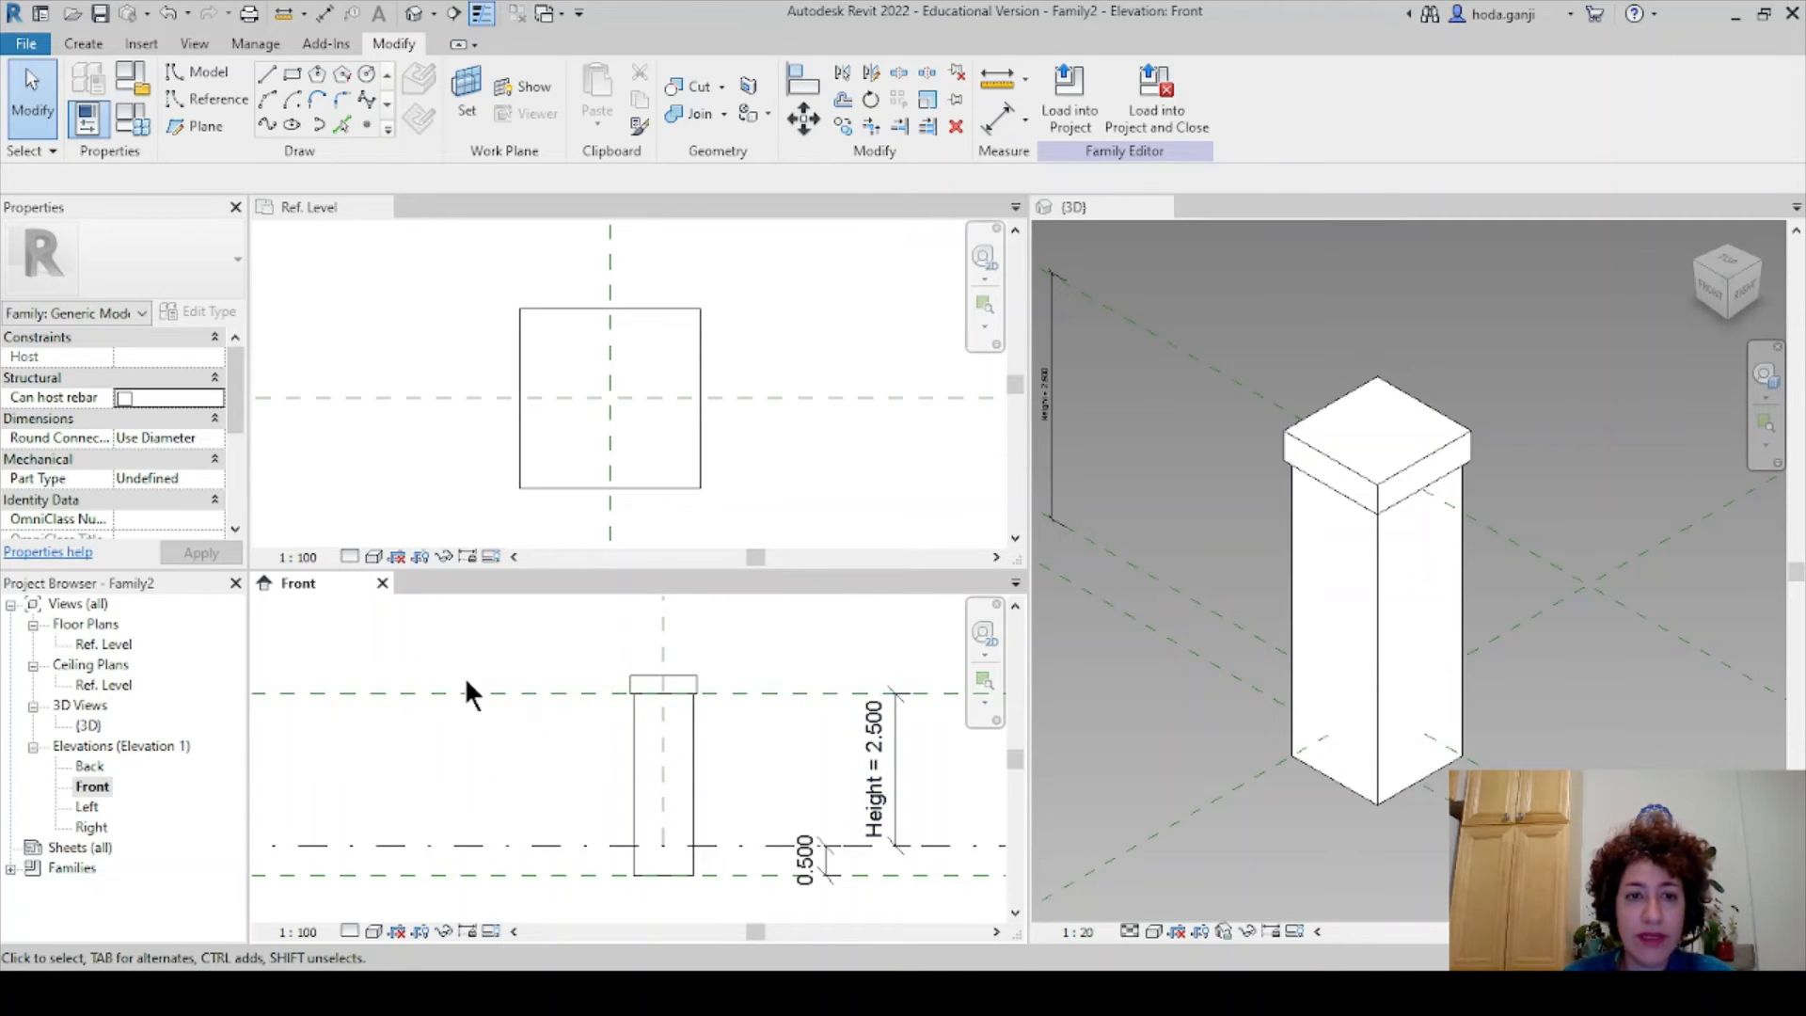
scroll(583, 360, down, 1)
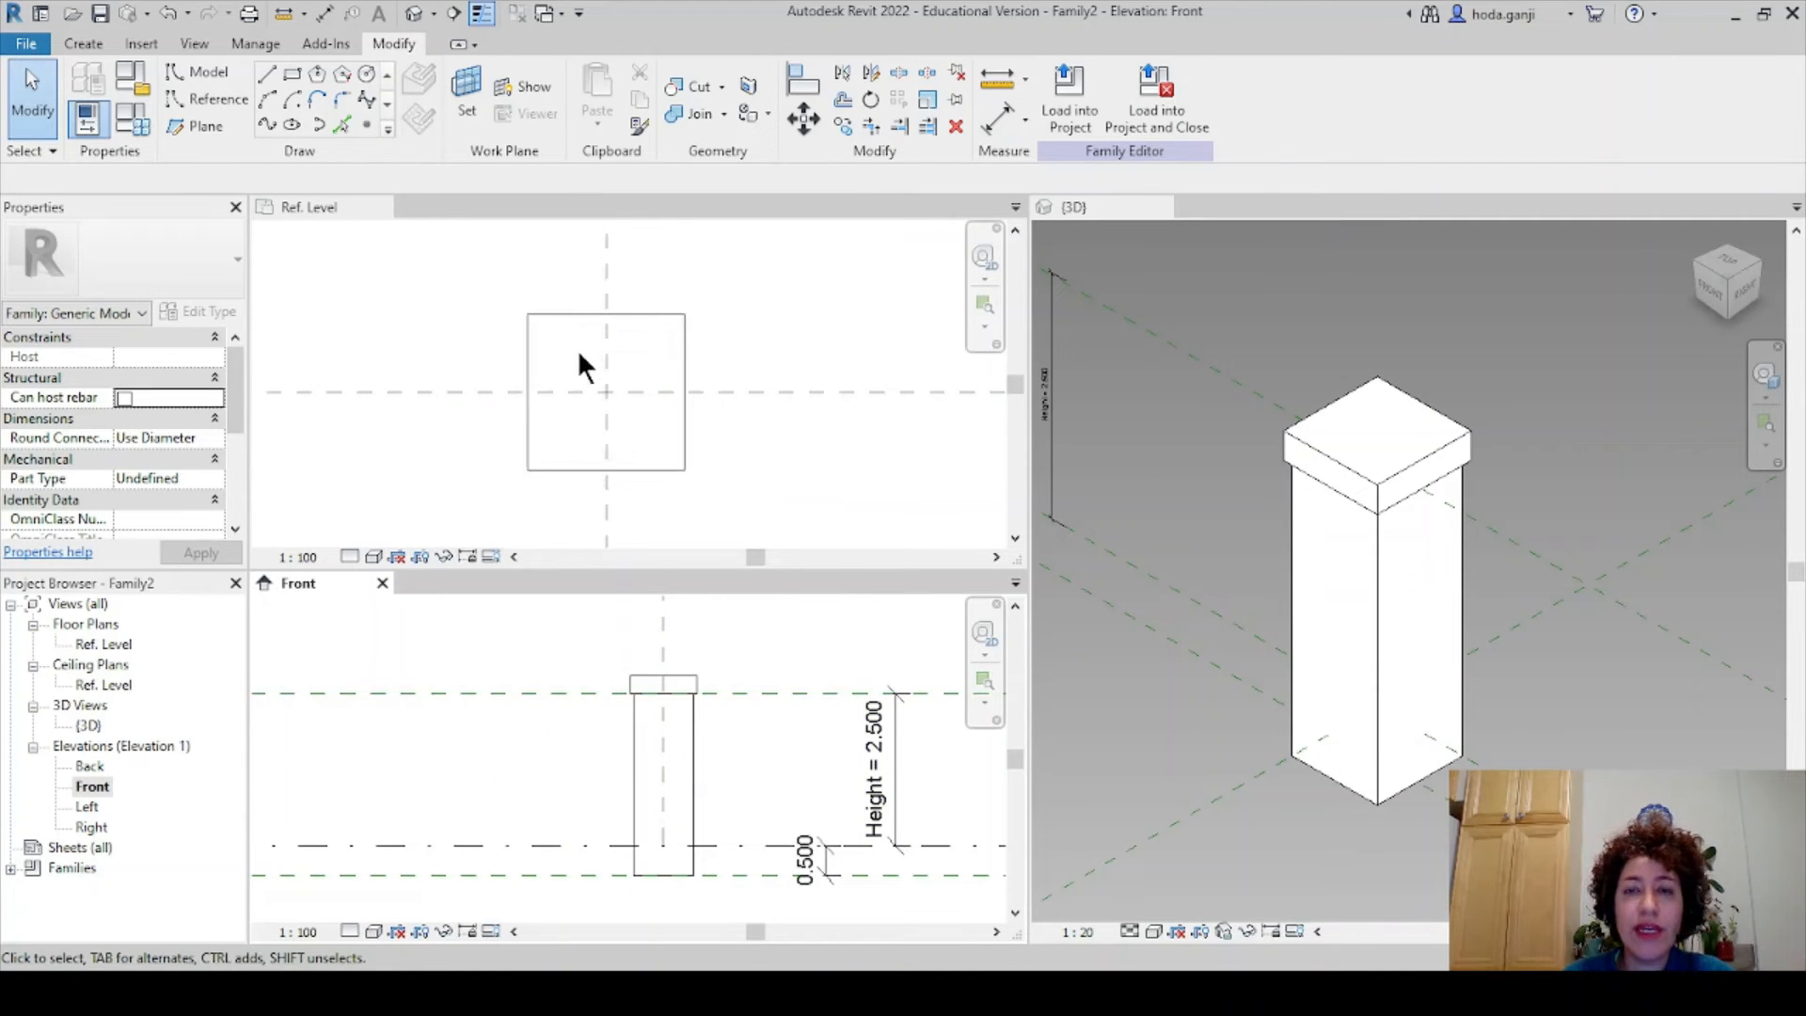
click(754, 312)
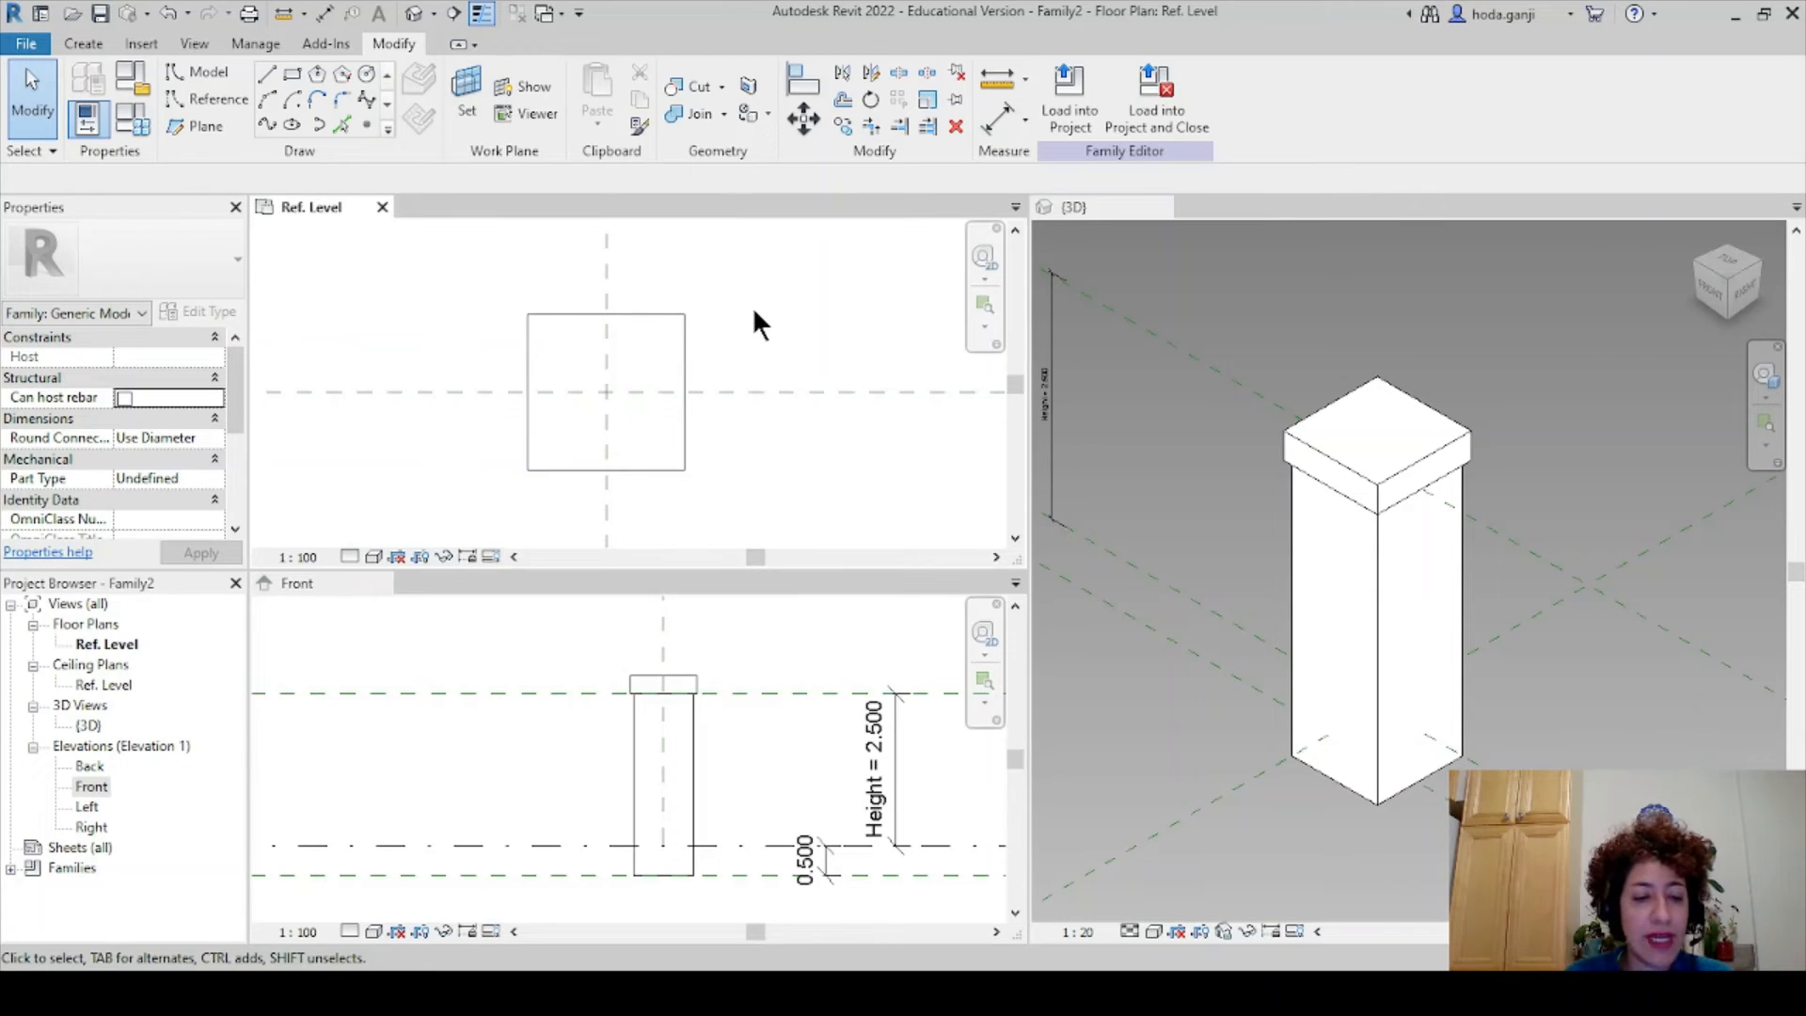
- Save the family under the name Tower-1, accepting the default save options
key(ctrl+s)
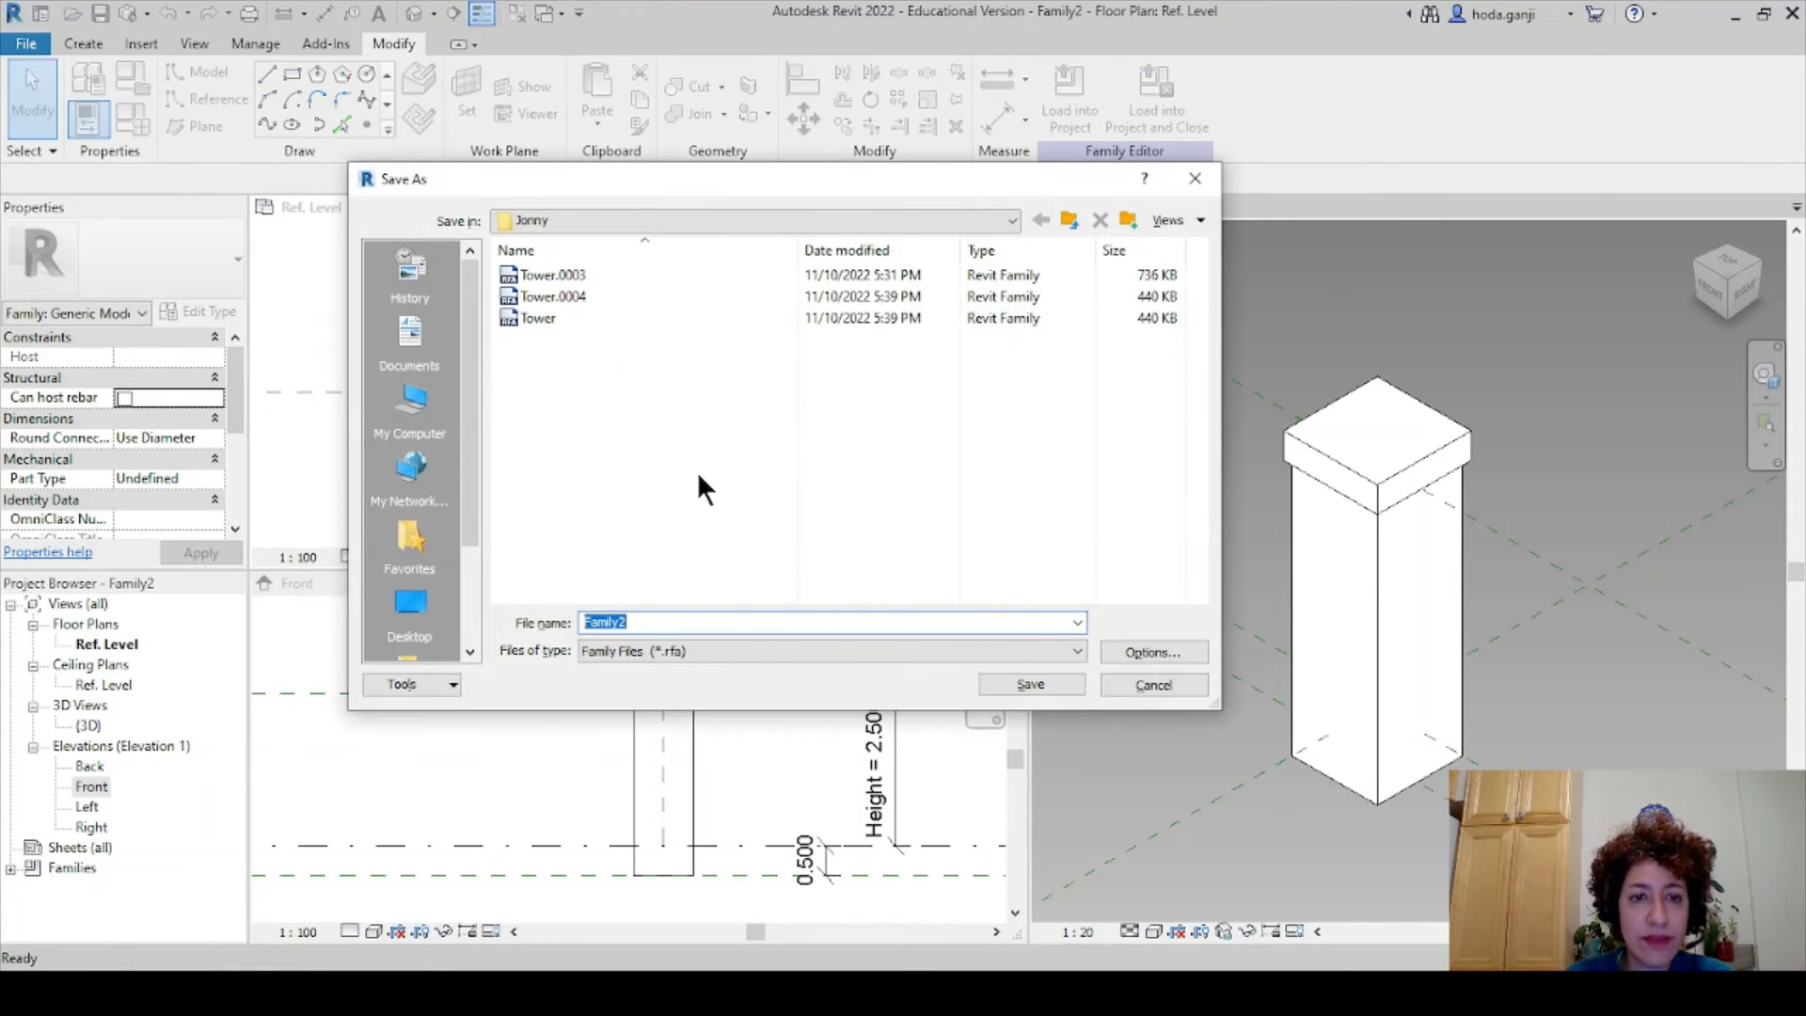
text(Tower-)
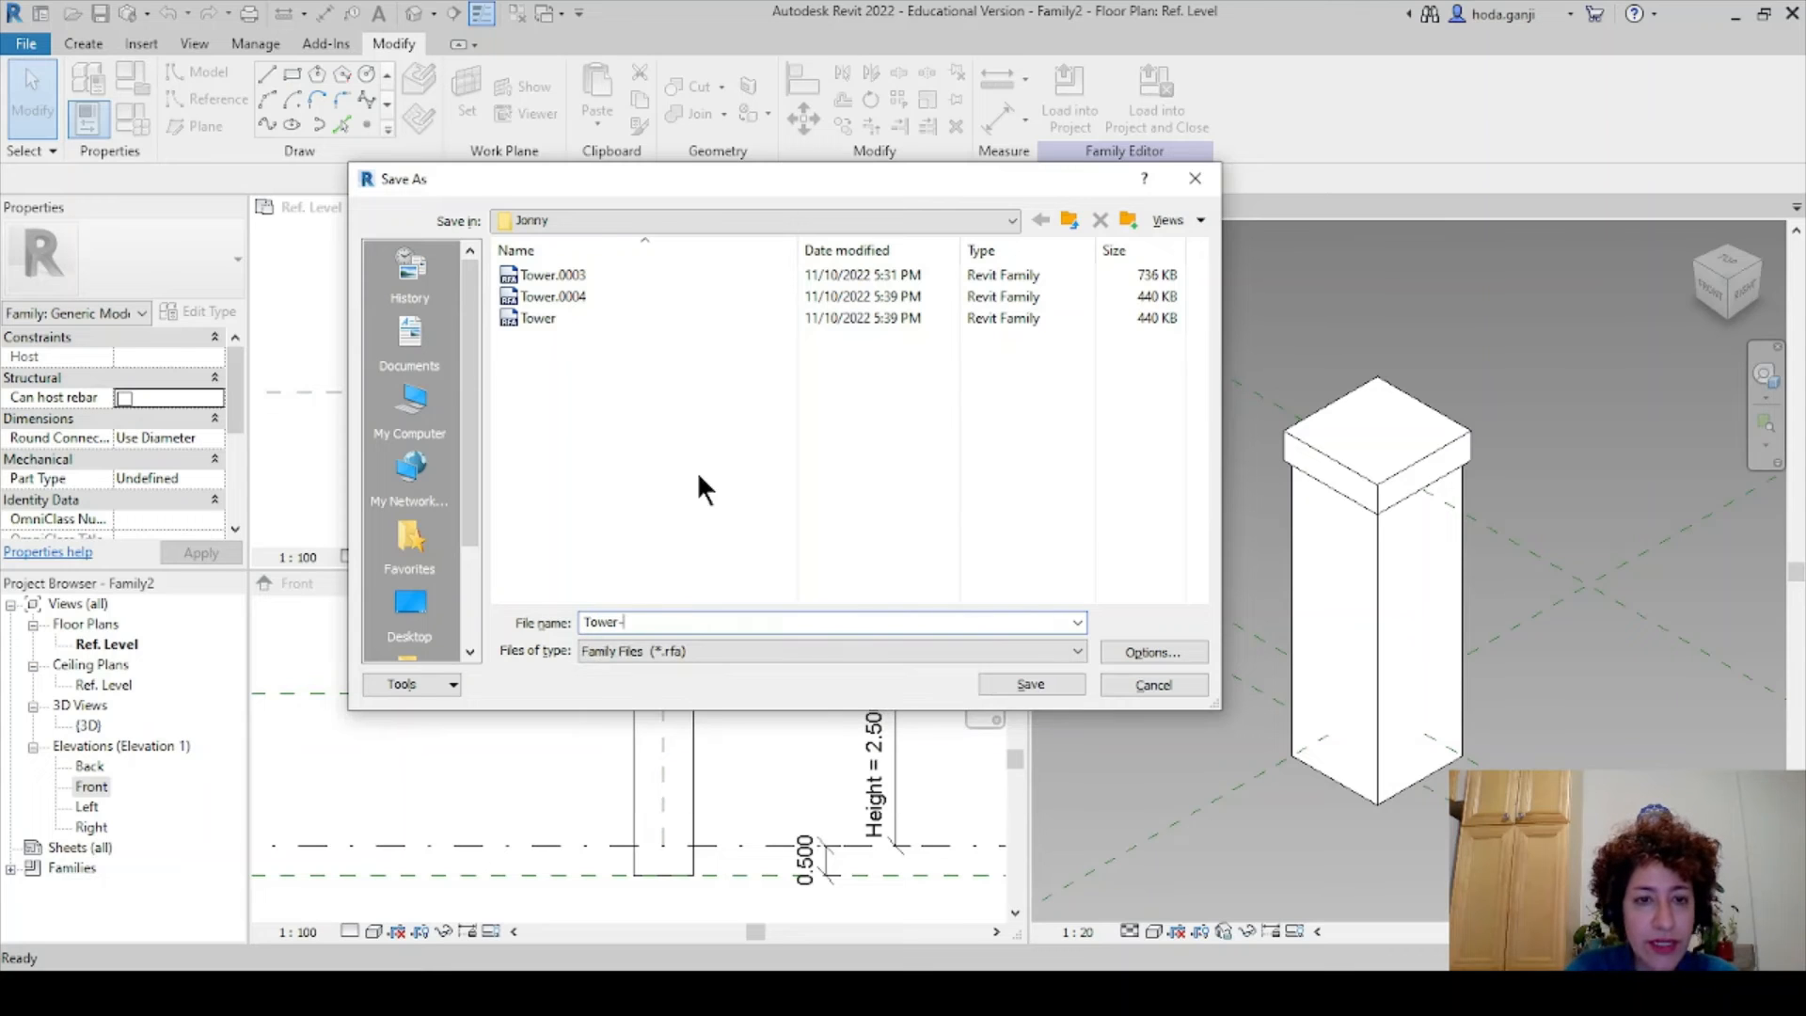
text(1)
click(1116, 652)
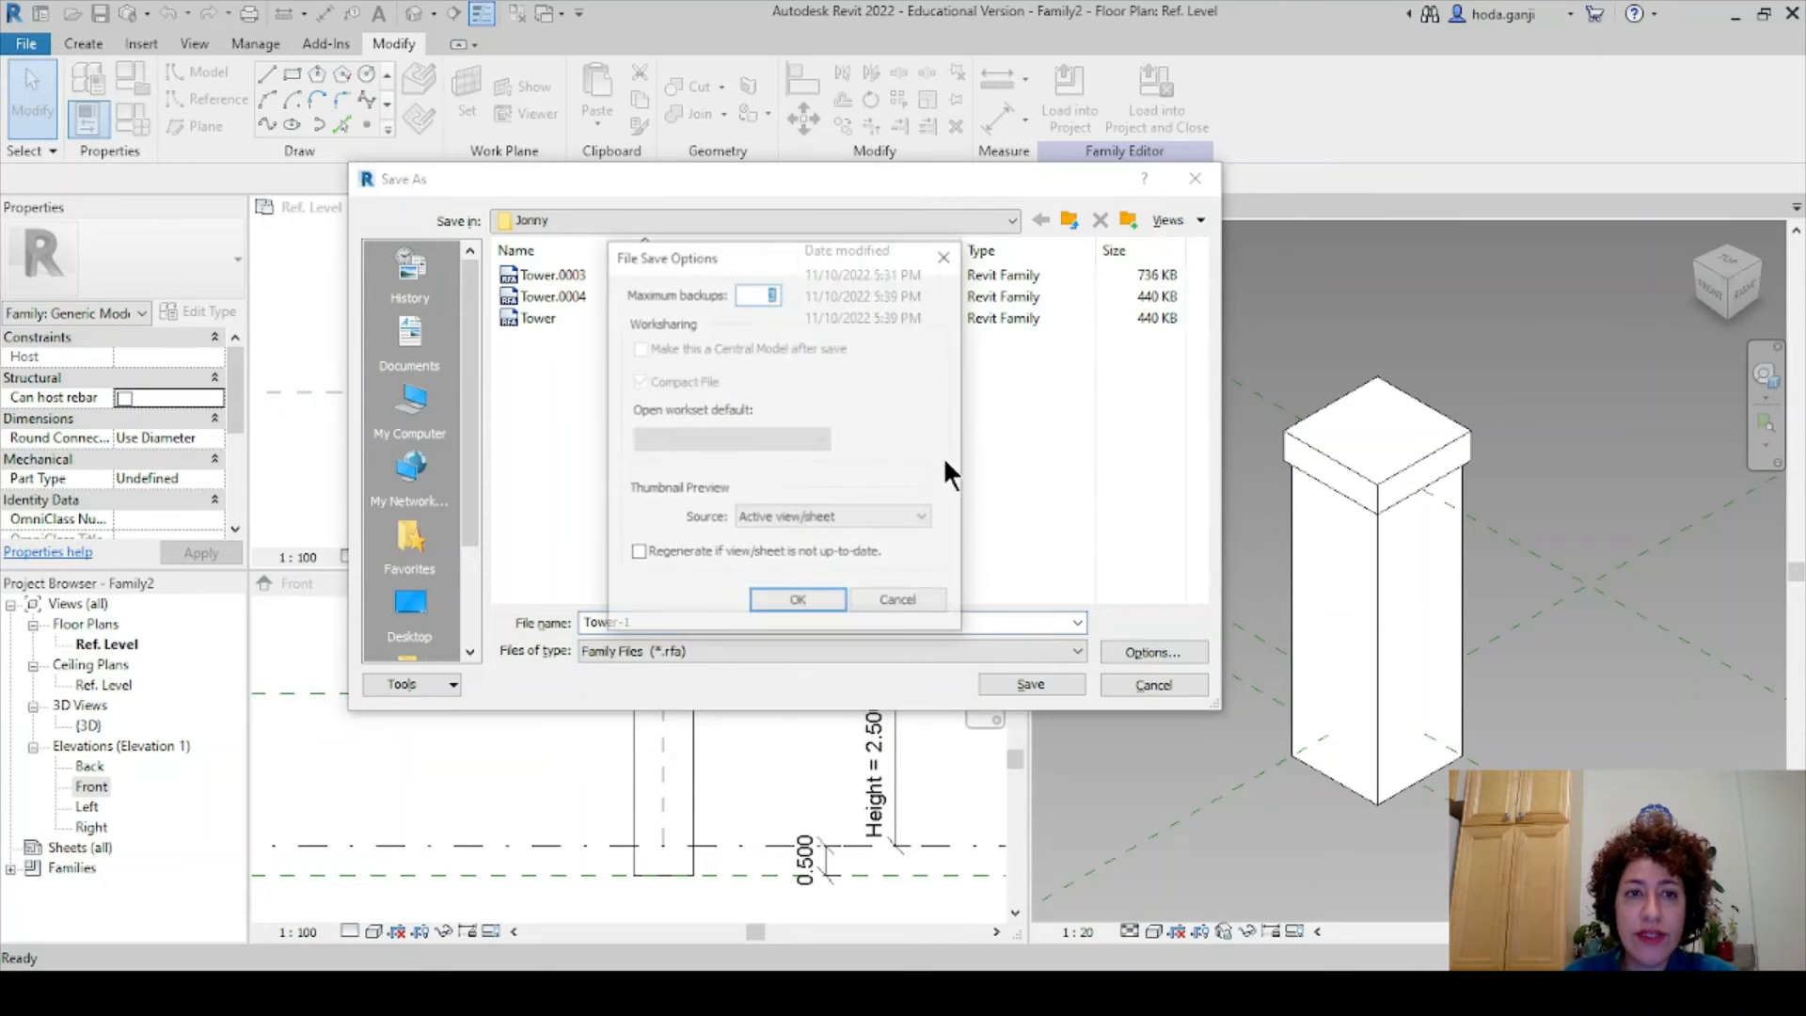
click(798, 602)
click(1014, 684)
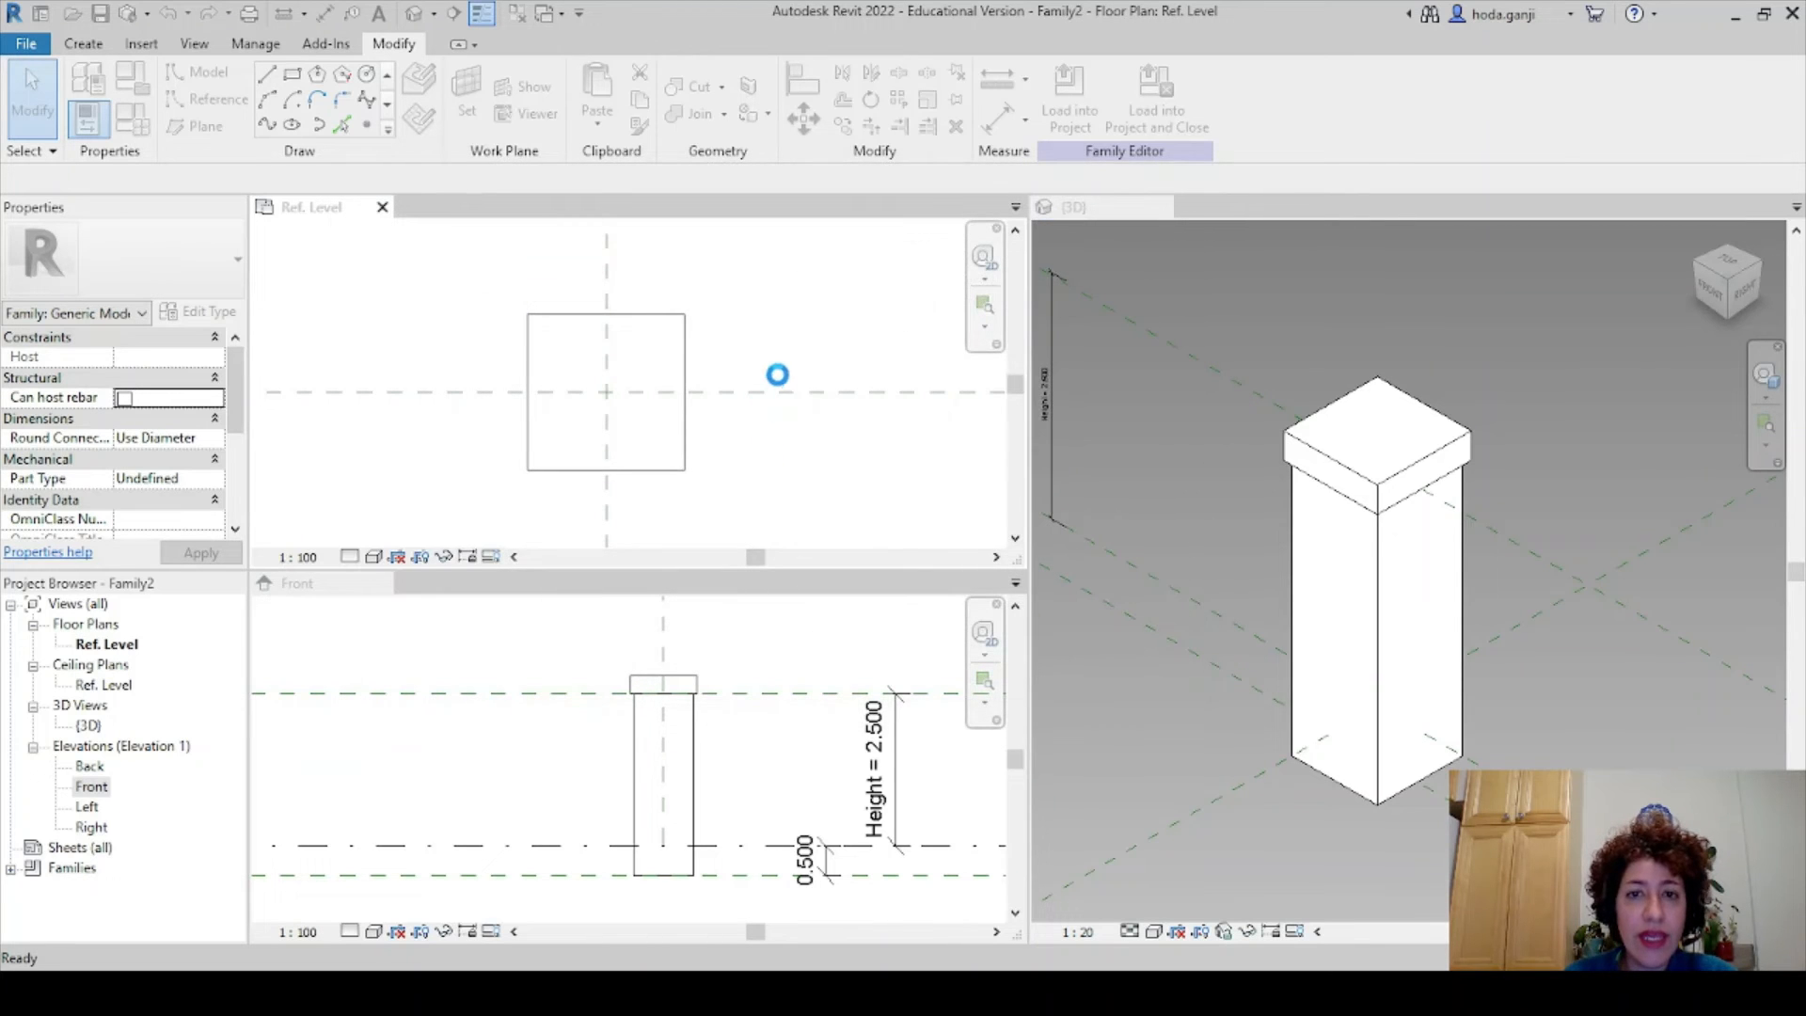
click(1103, 208)
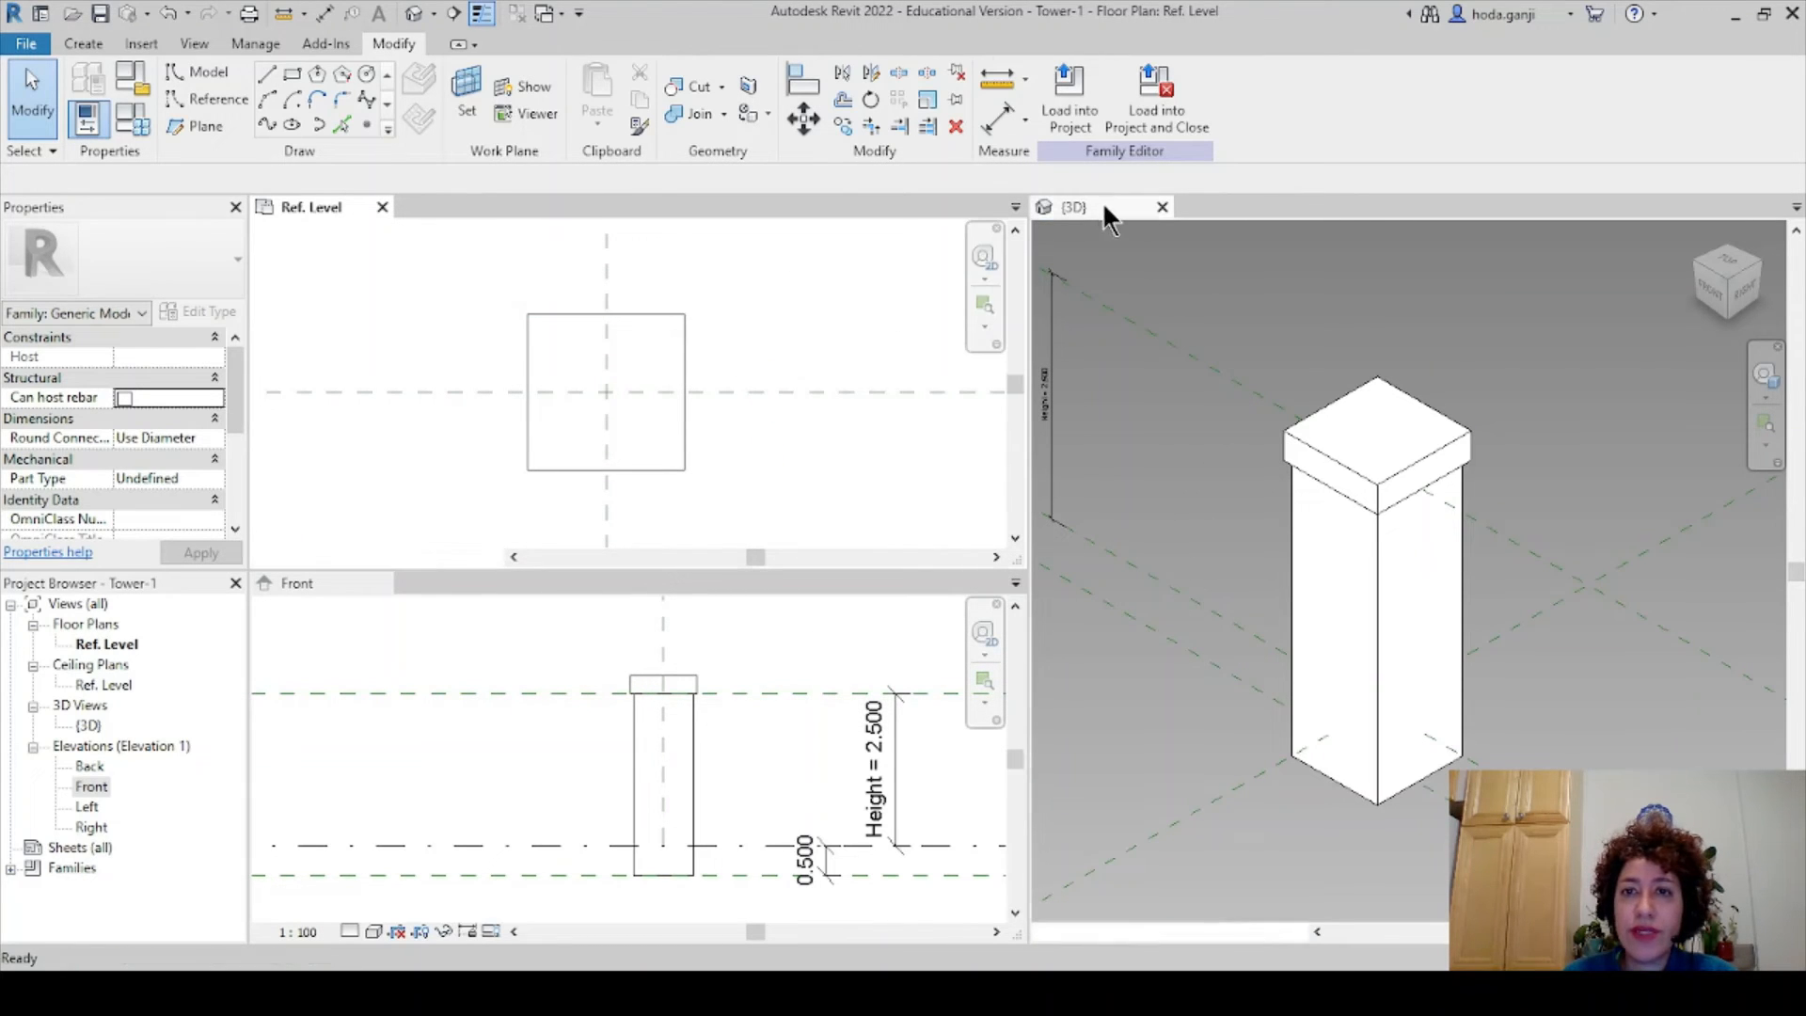
- Maximize the Tower-1 3D view and close the family's other views
double_click(1103, 209)
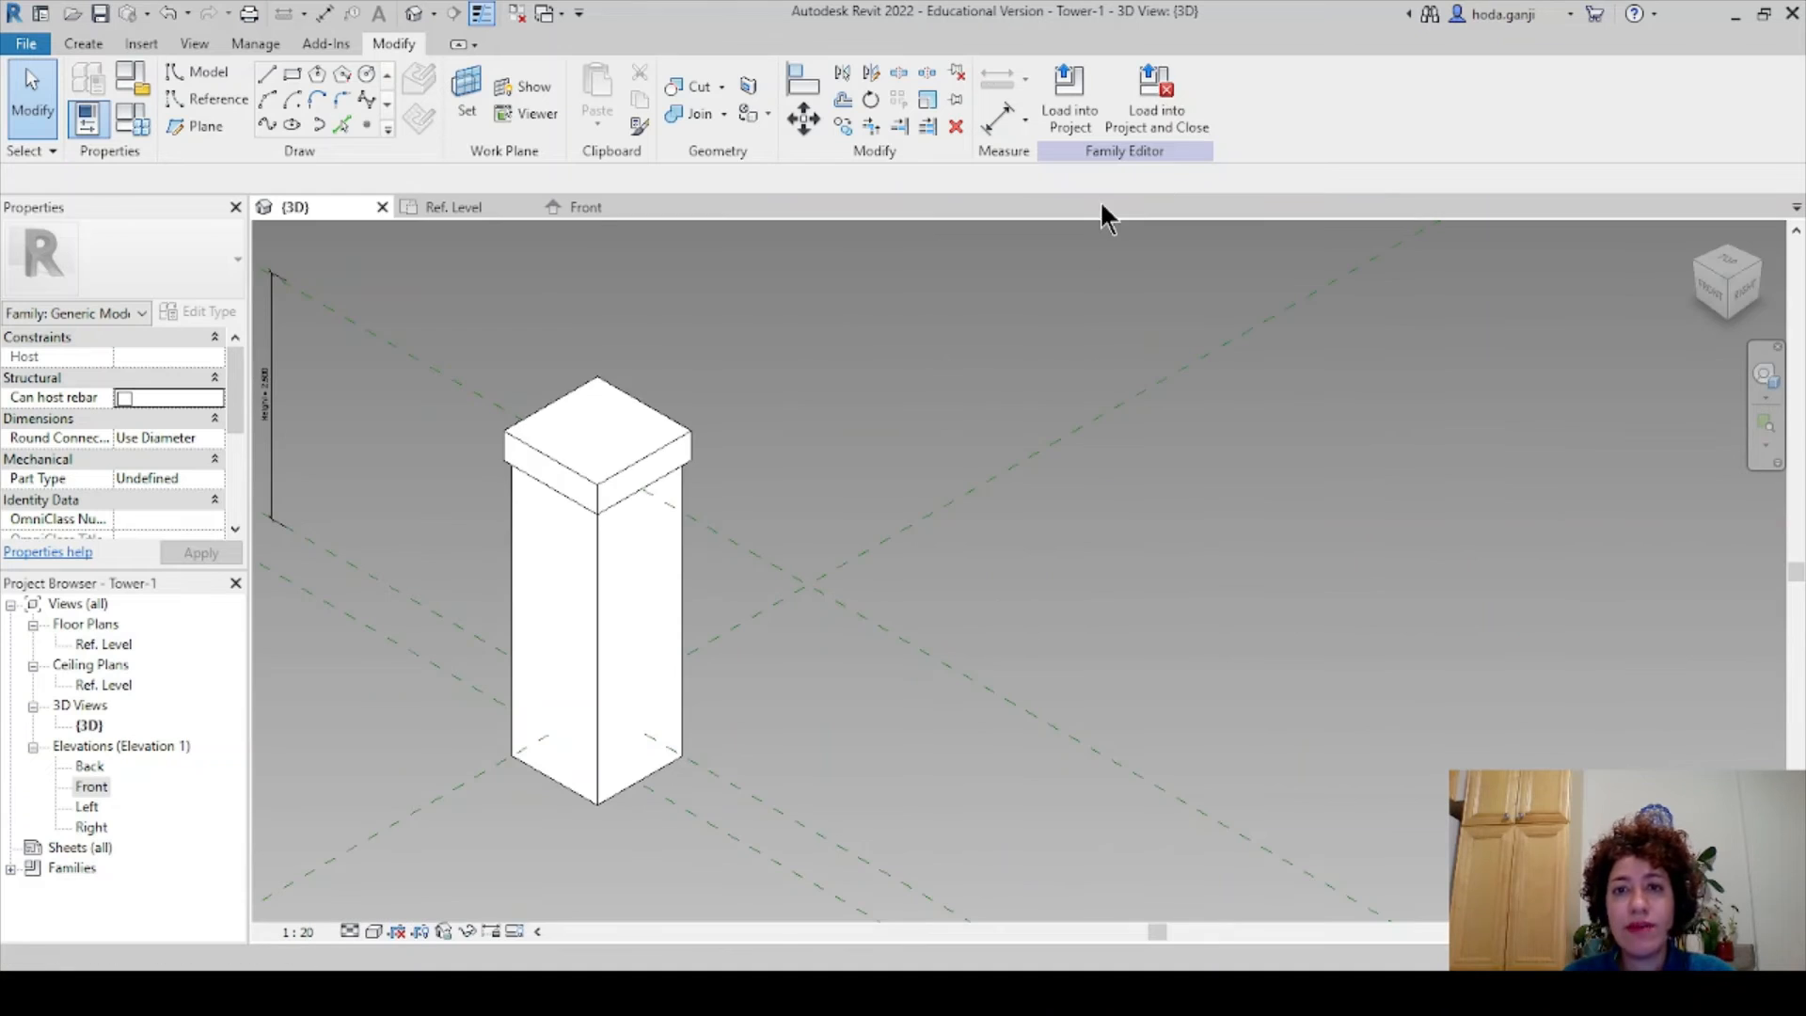
click(517, 15)
middle_drag(712, 563, 601, 471)
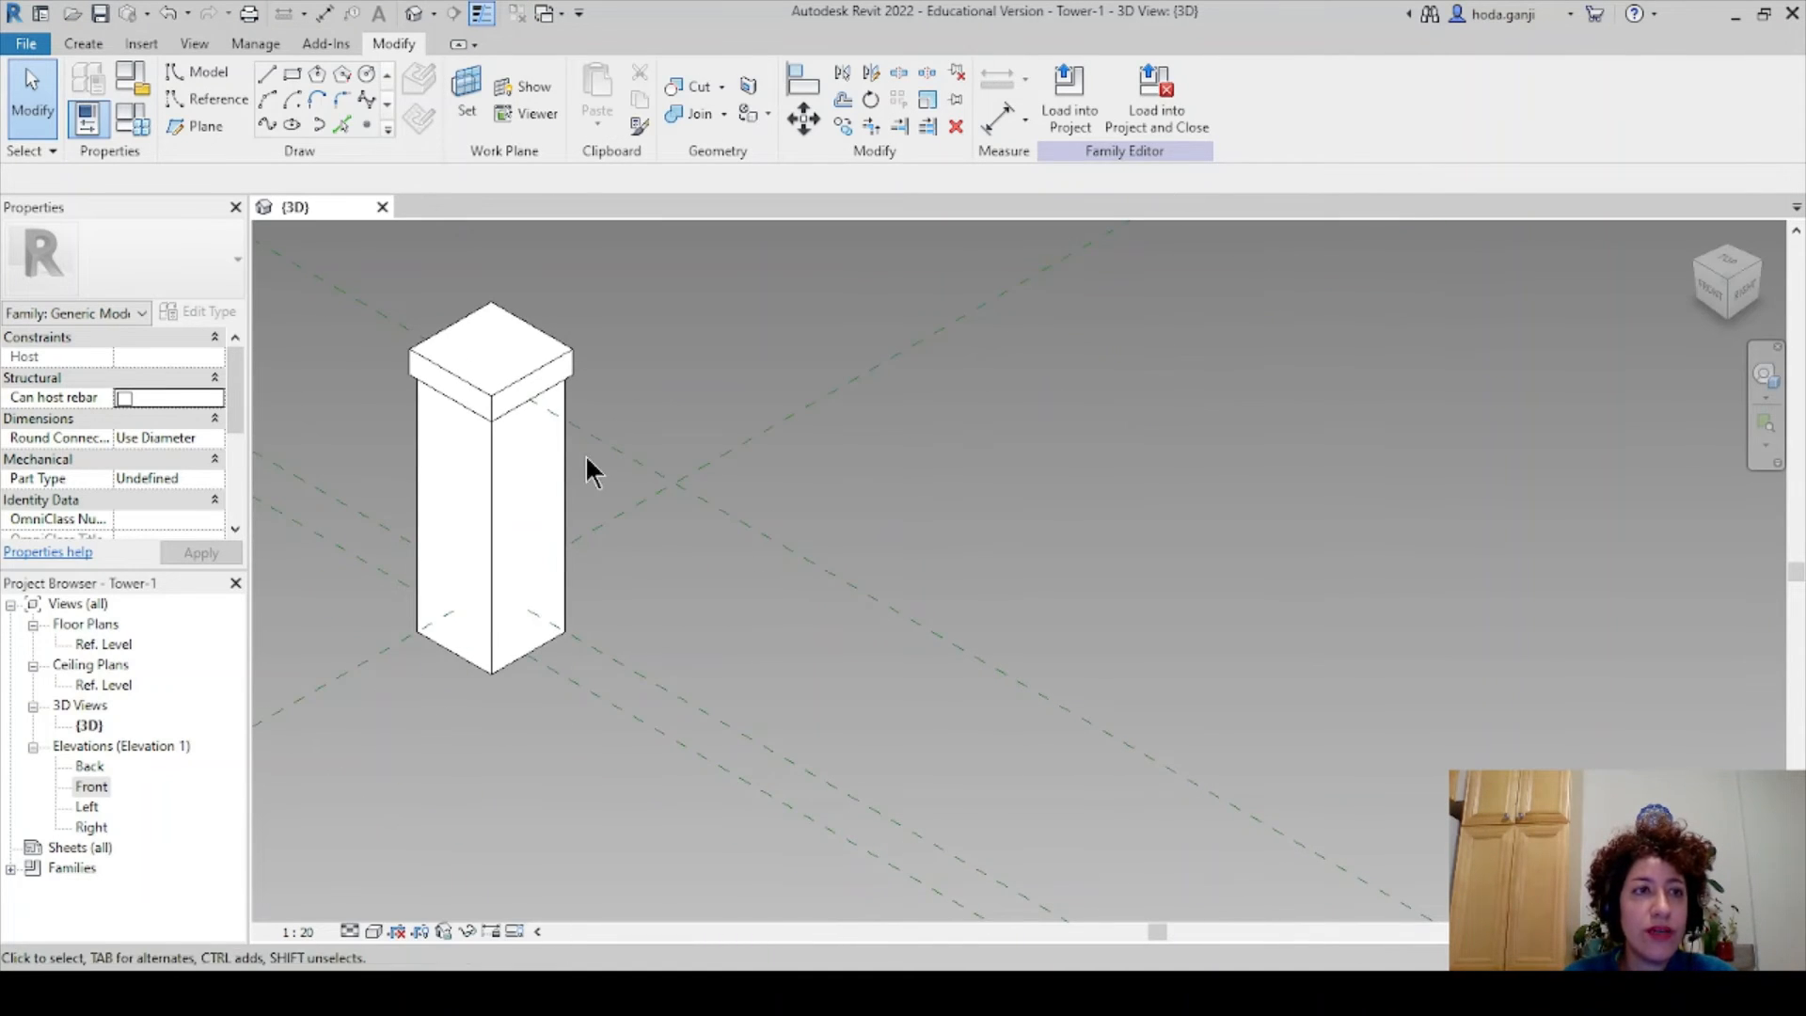
- Reopen the Topo project and load the Tower-1 family into it
click(41, 15)
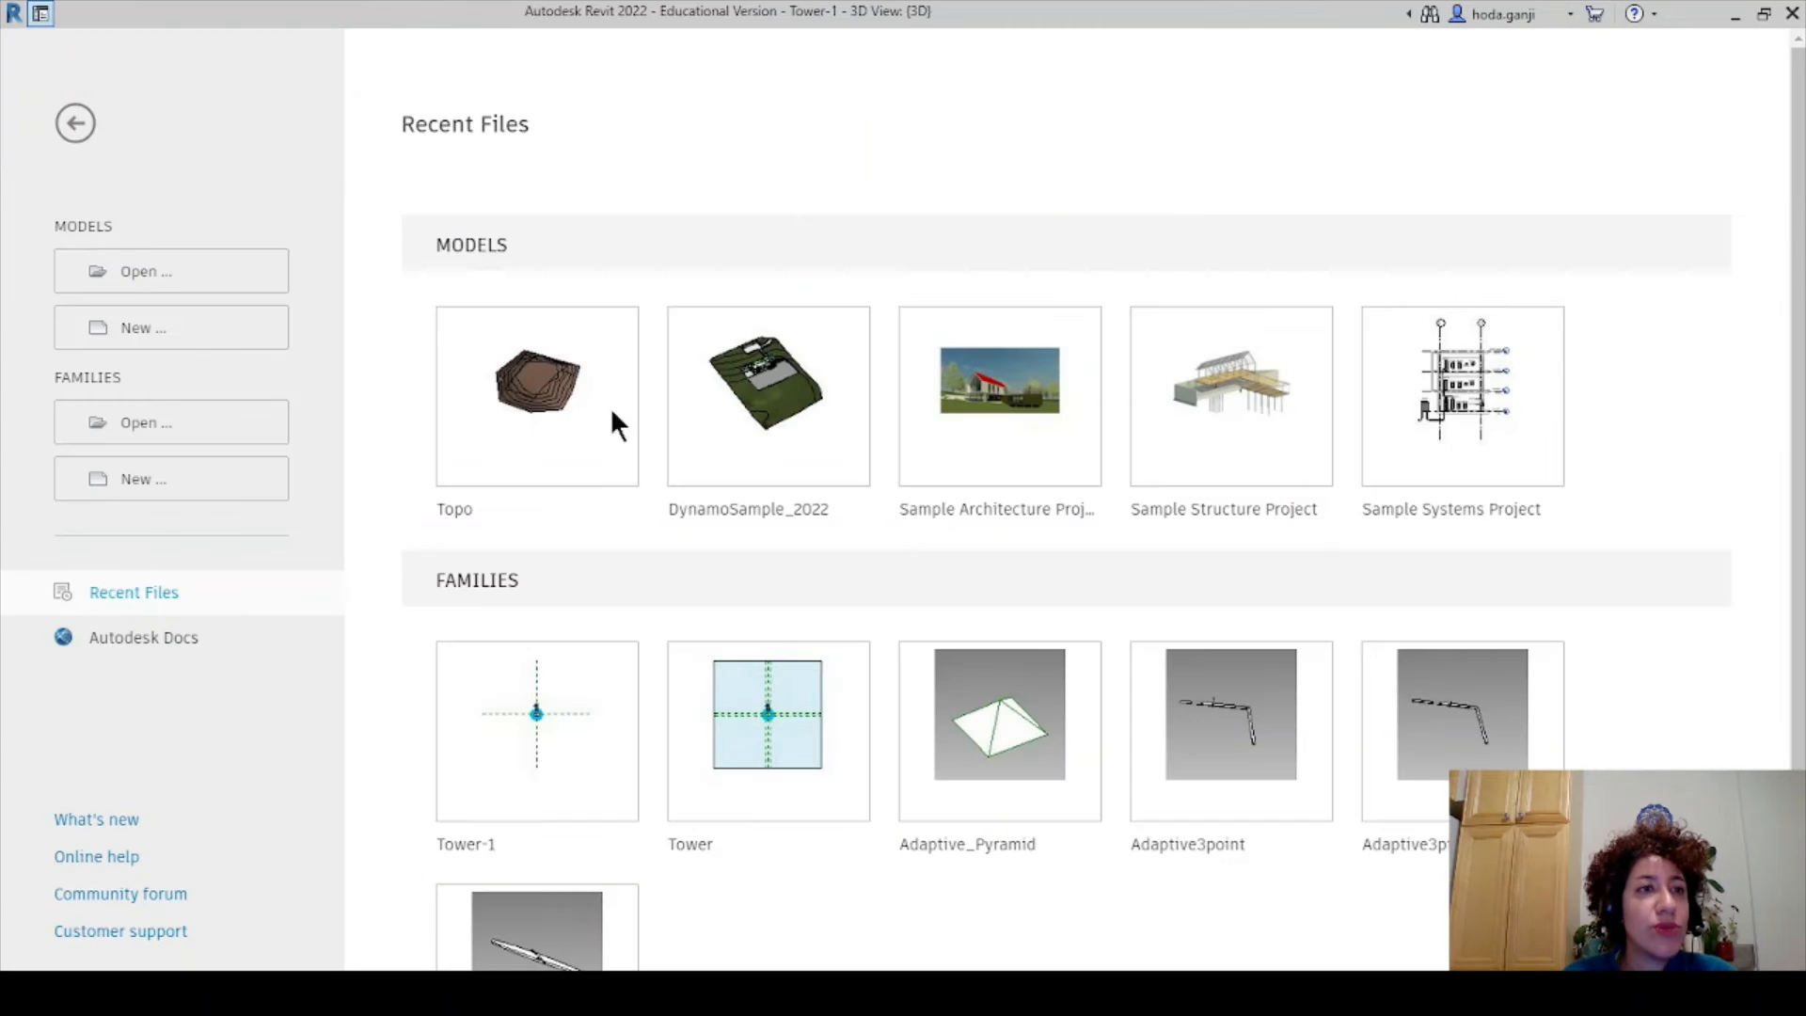
click(546, 385)
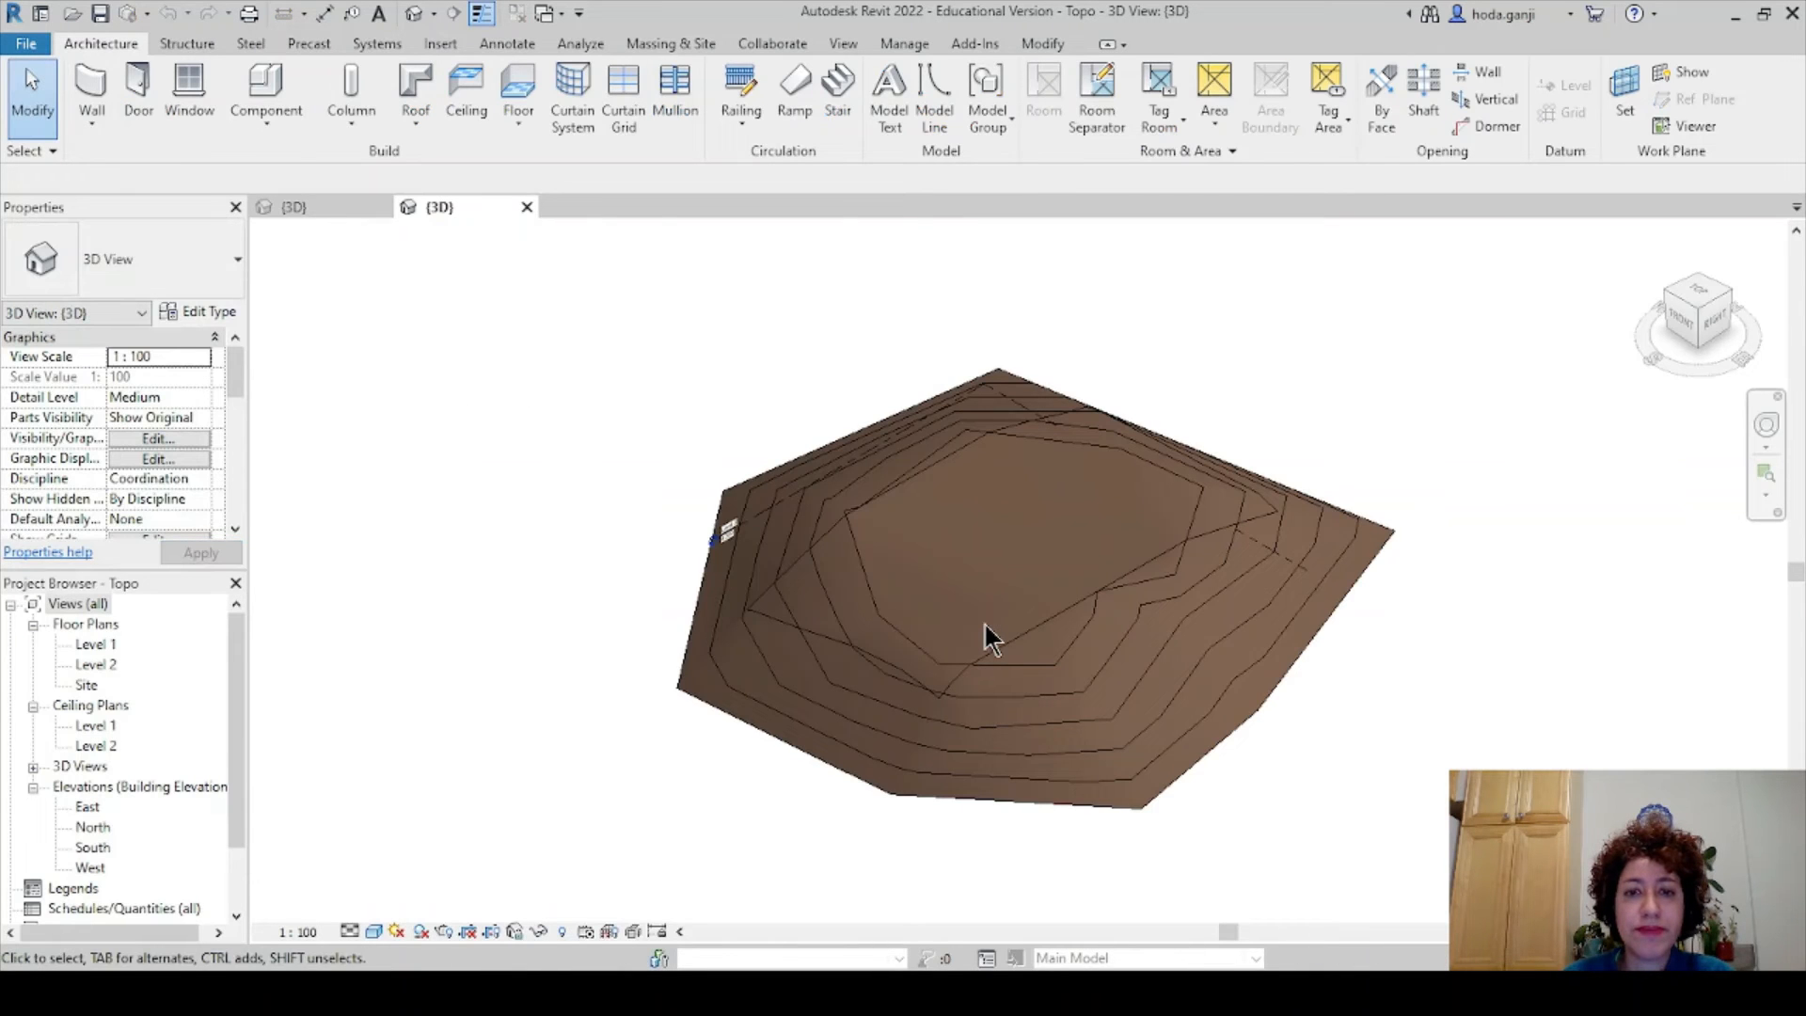
click(290, 209)
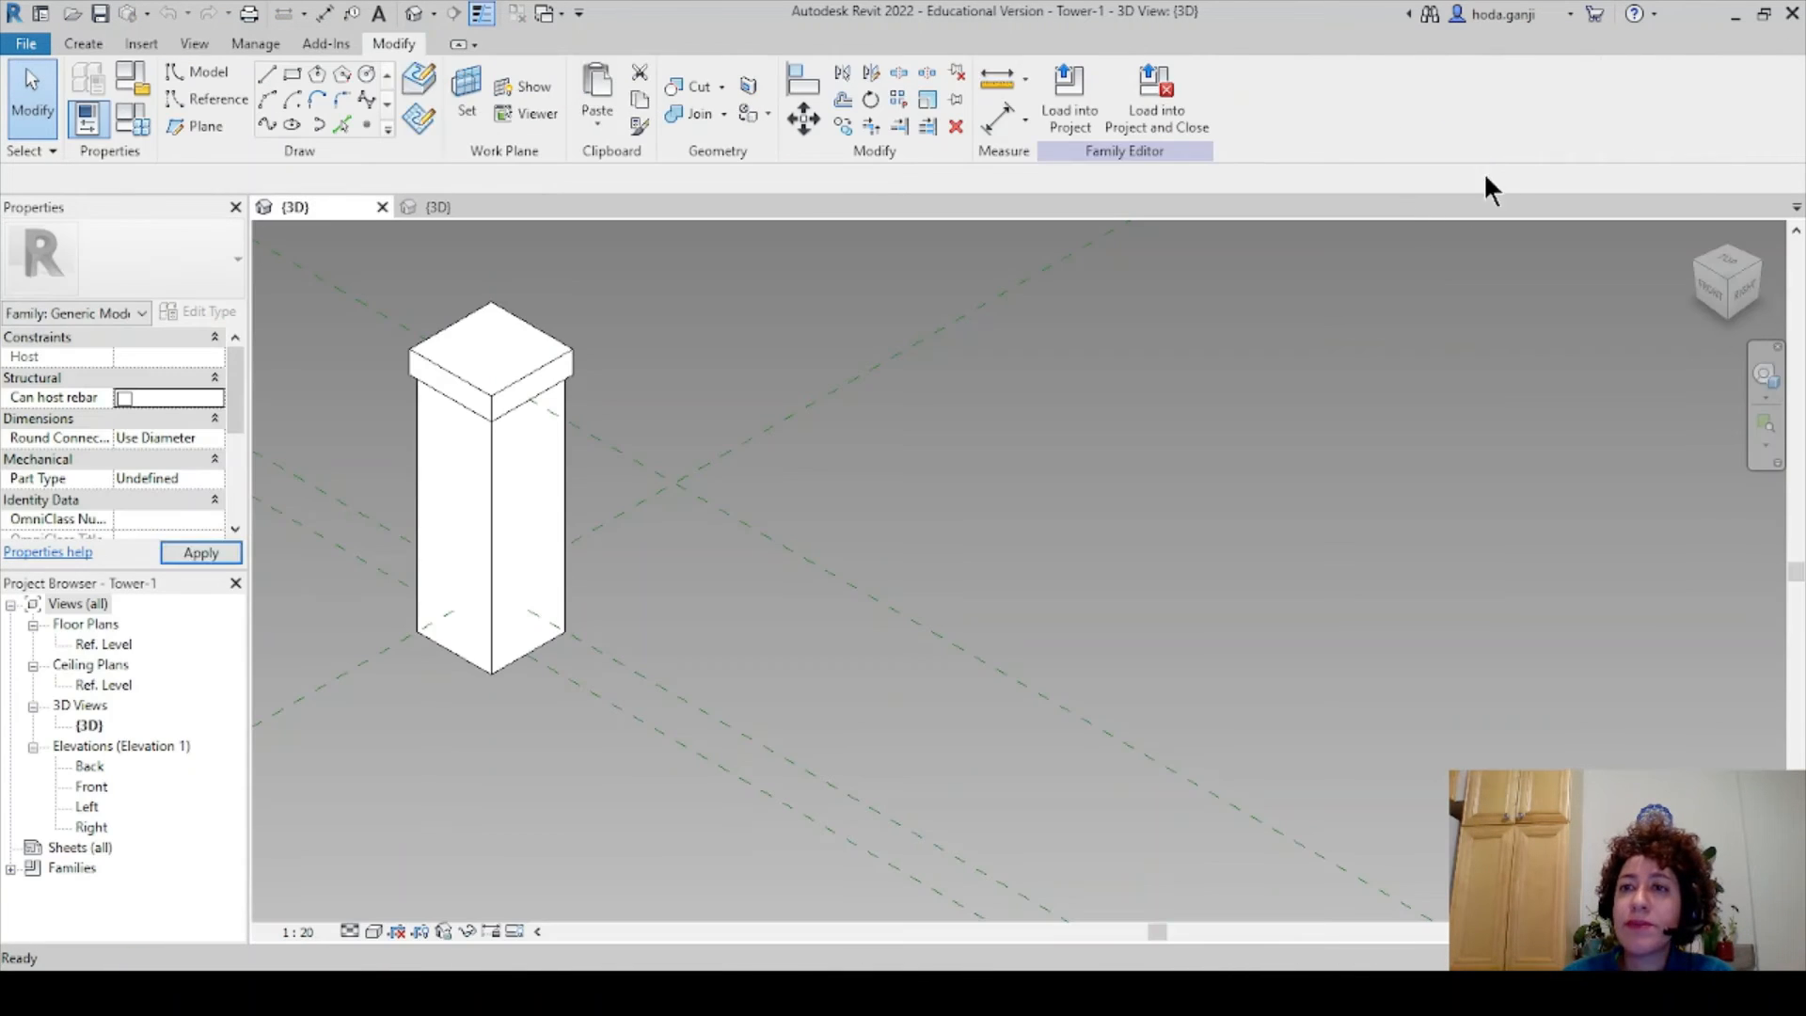
click(1072, 110)
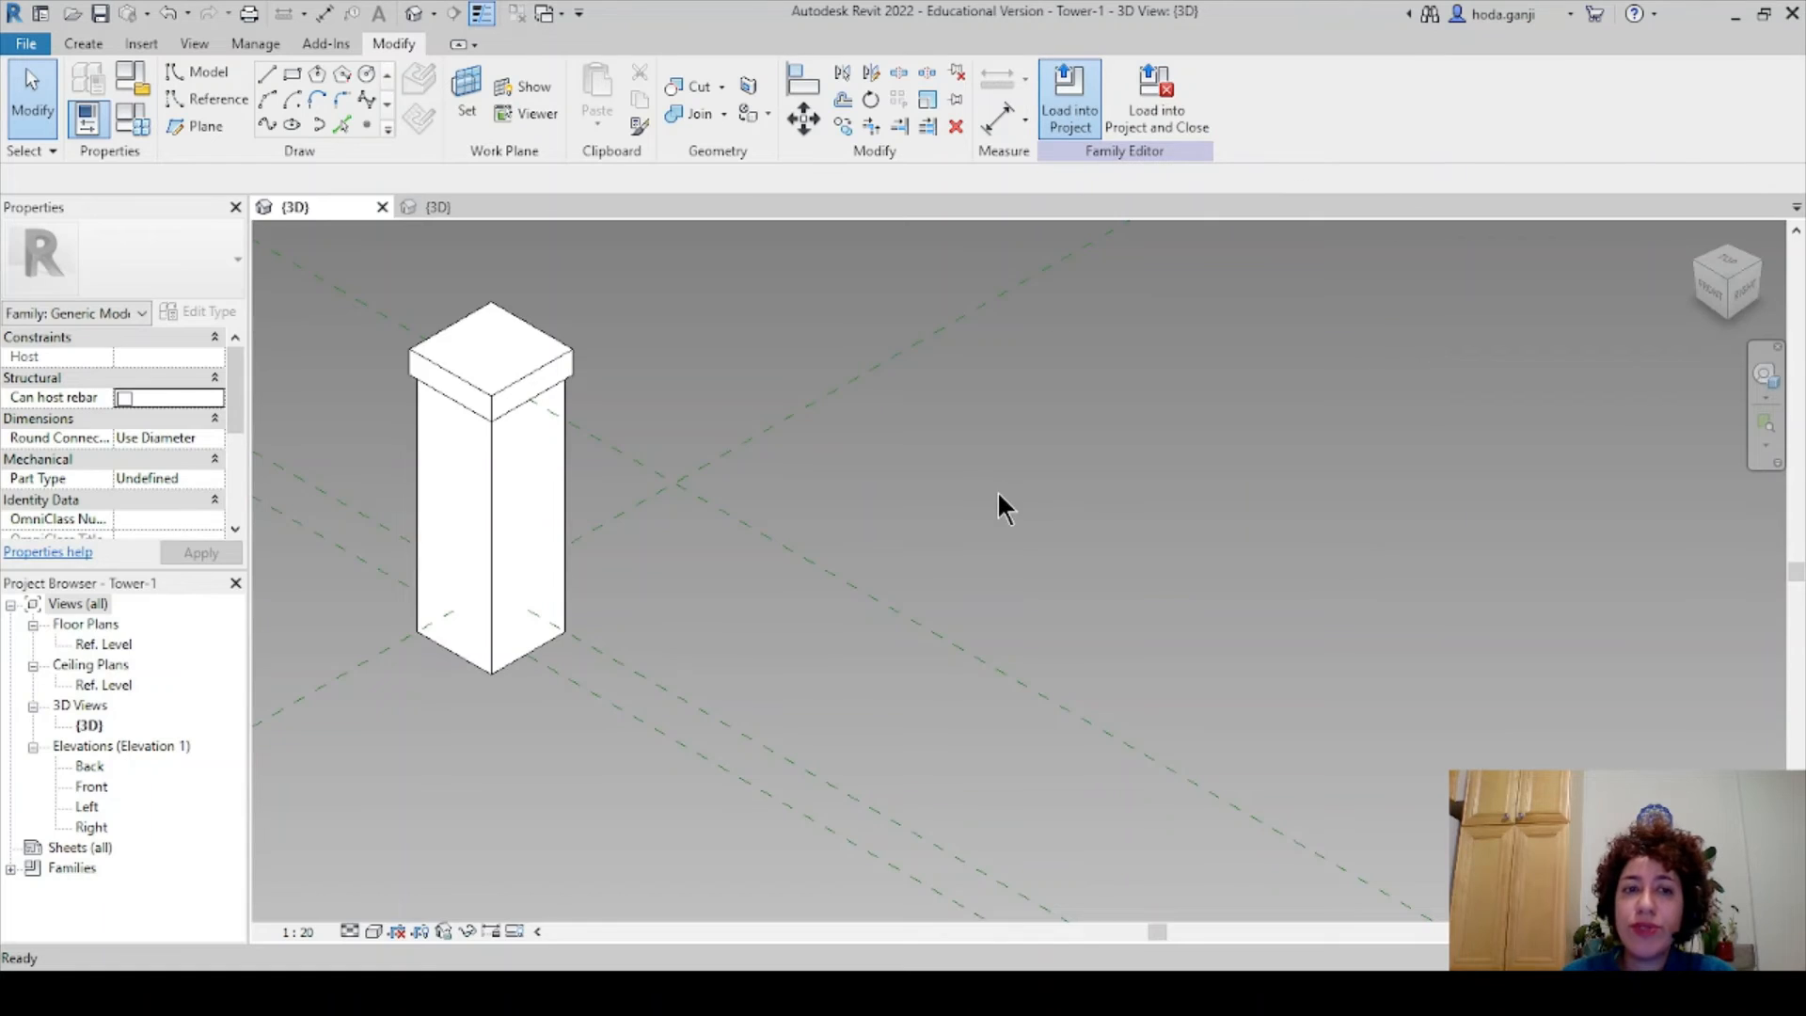
scroll(950, 601, up, 2)
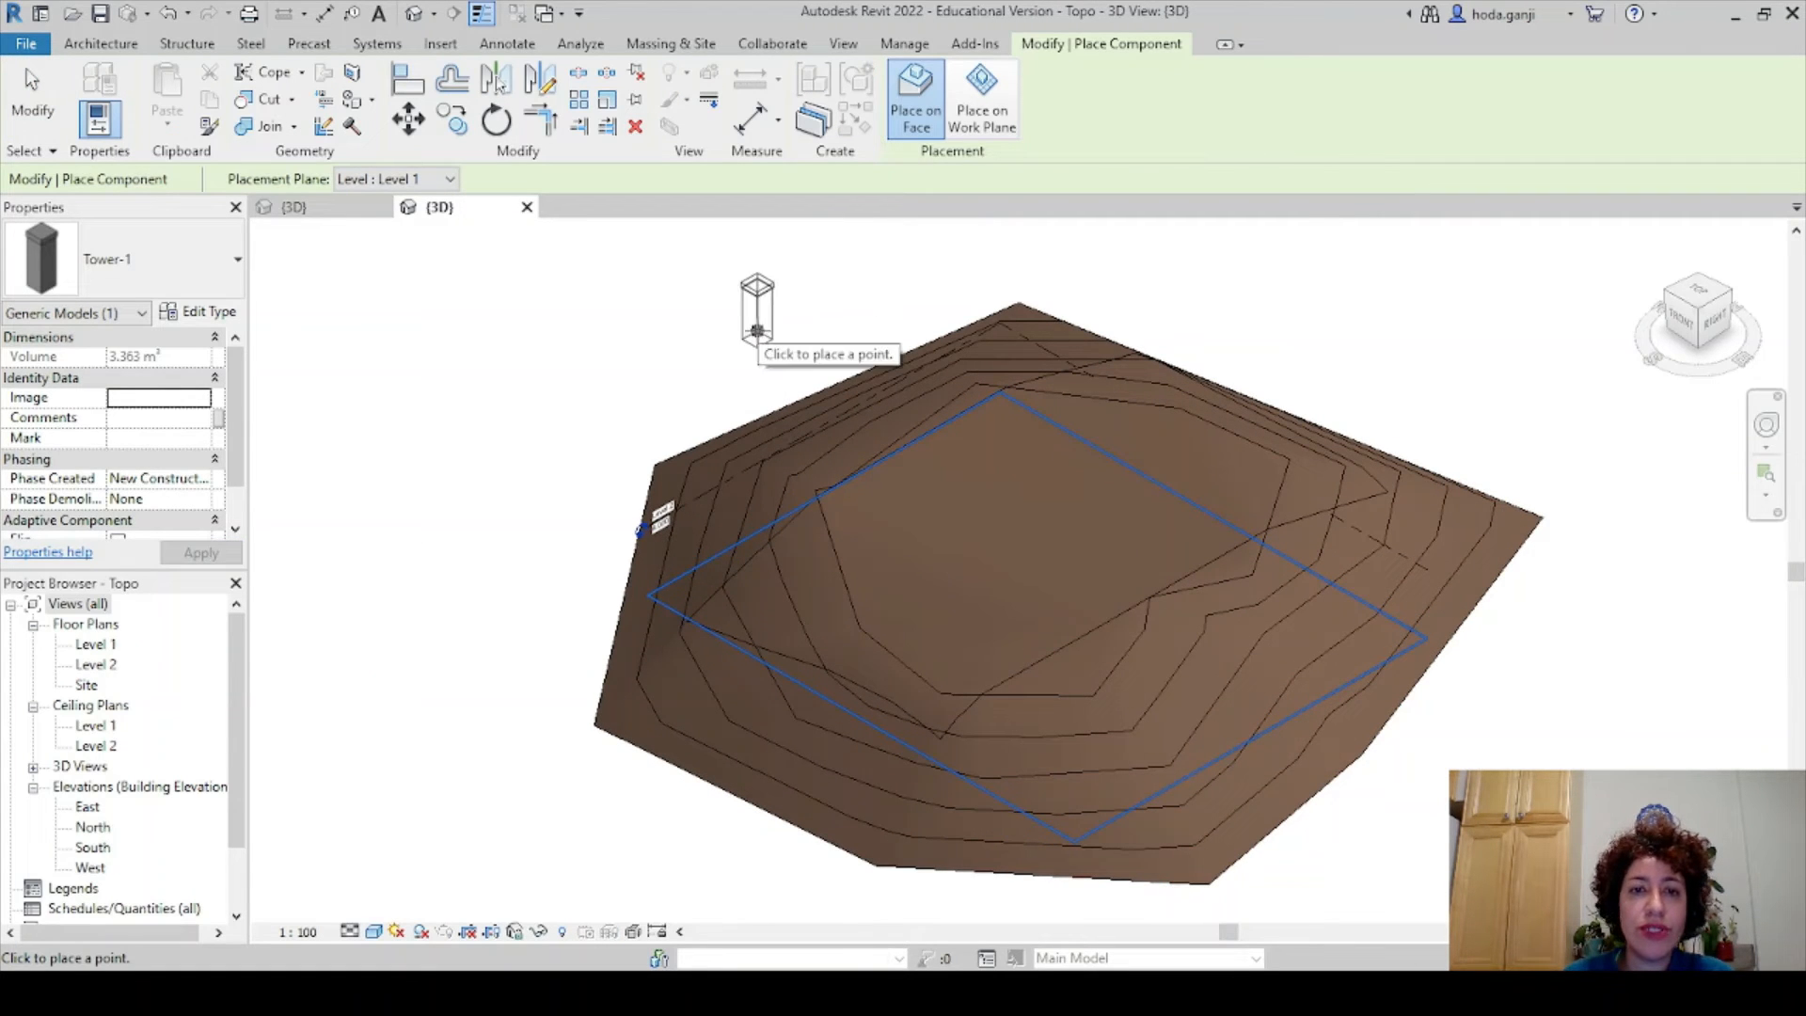
- Cancel the Tower-1 placement and close the Tower-1 family view
key(Escape)
key(Escape)
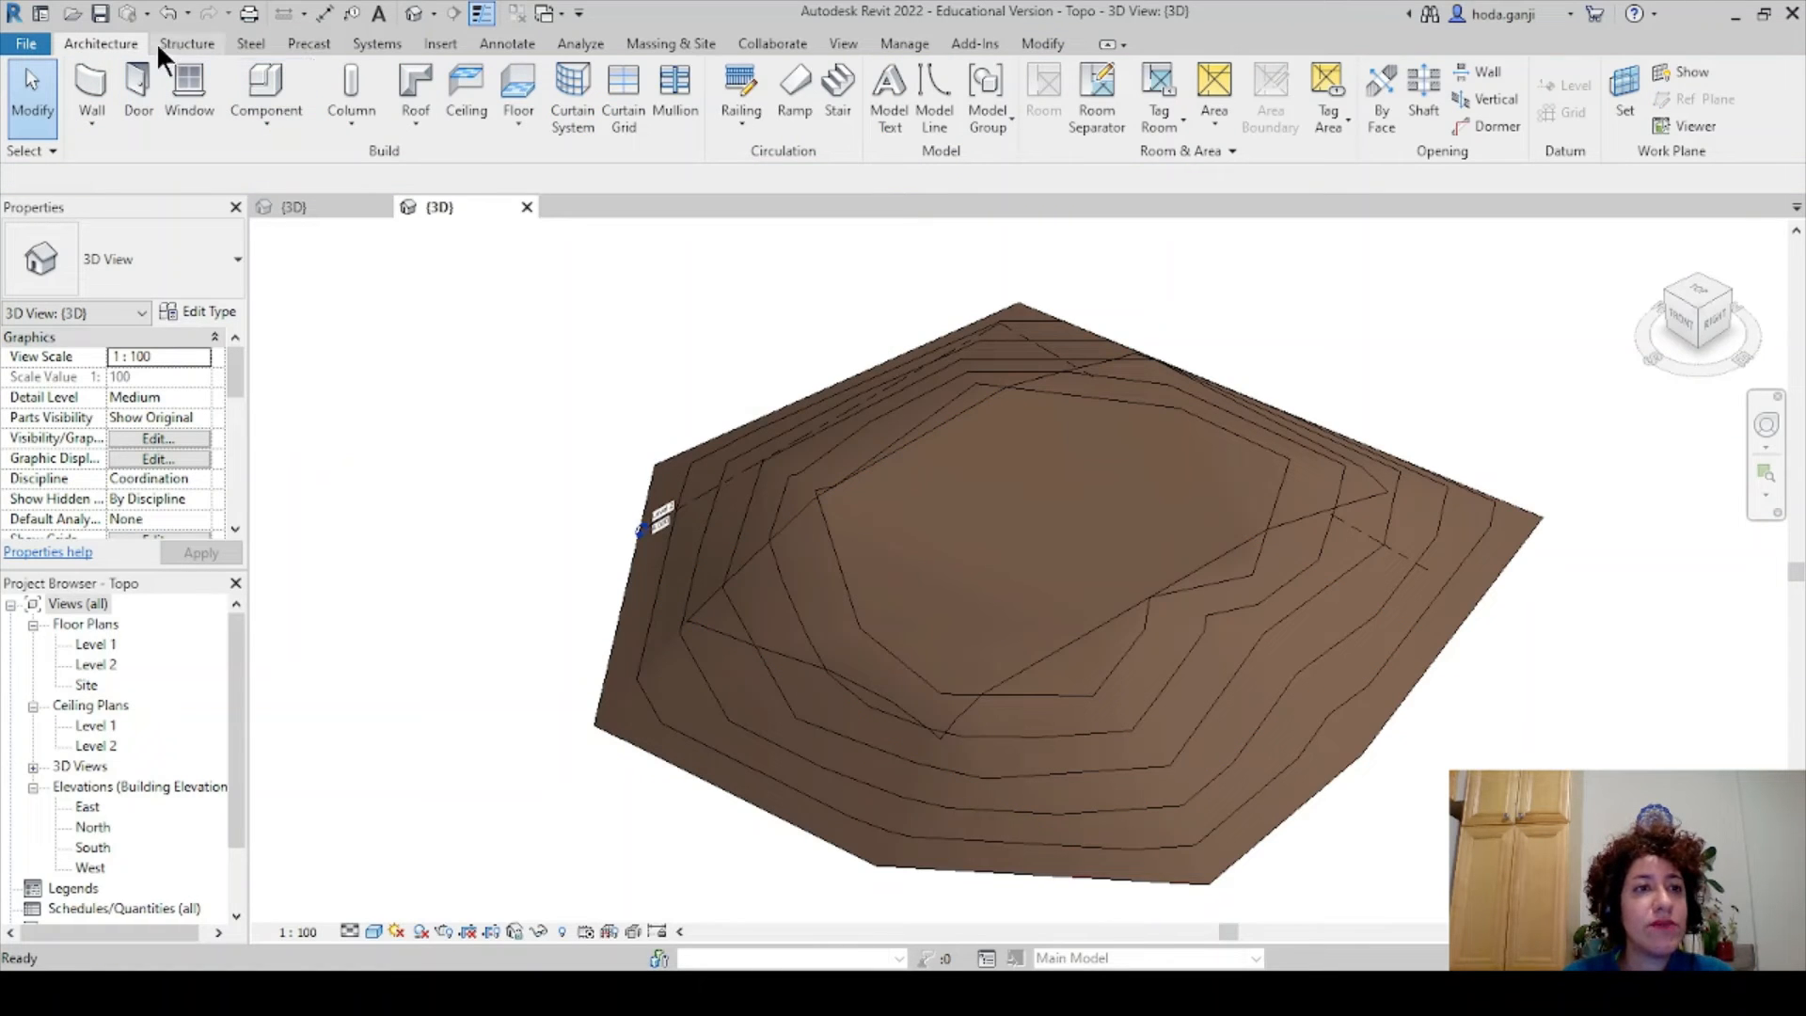
click(268, 77)
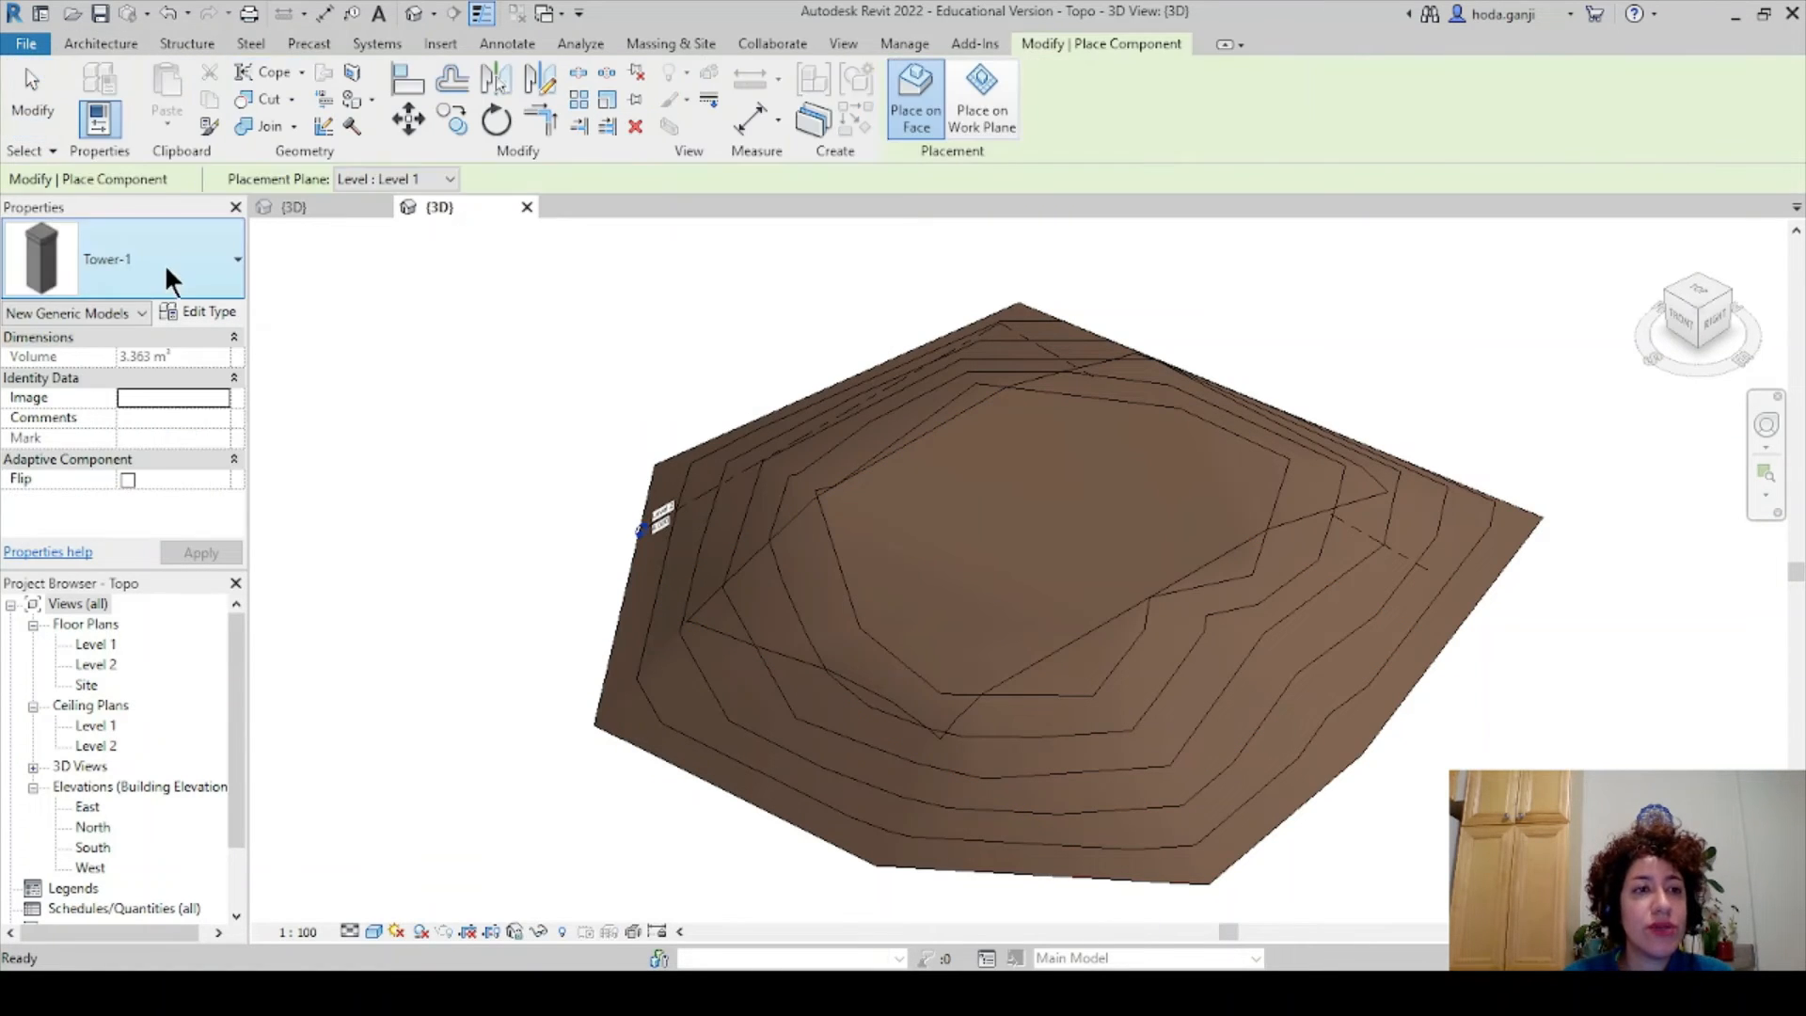
key(Escape)
key(Escape)
click(310, 207)
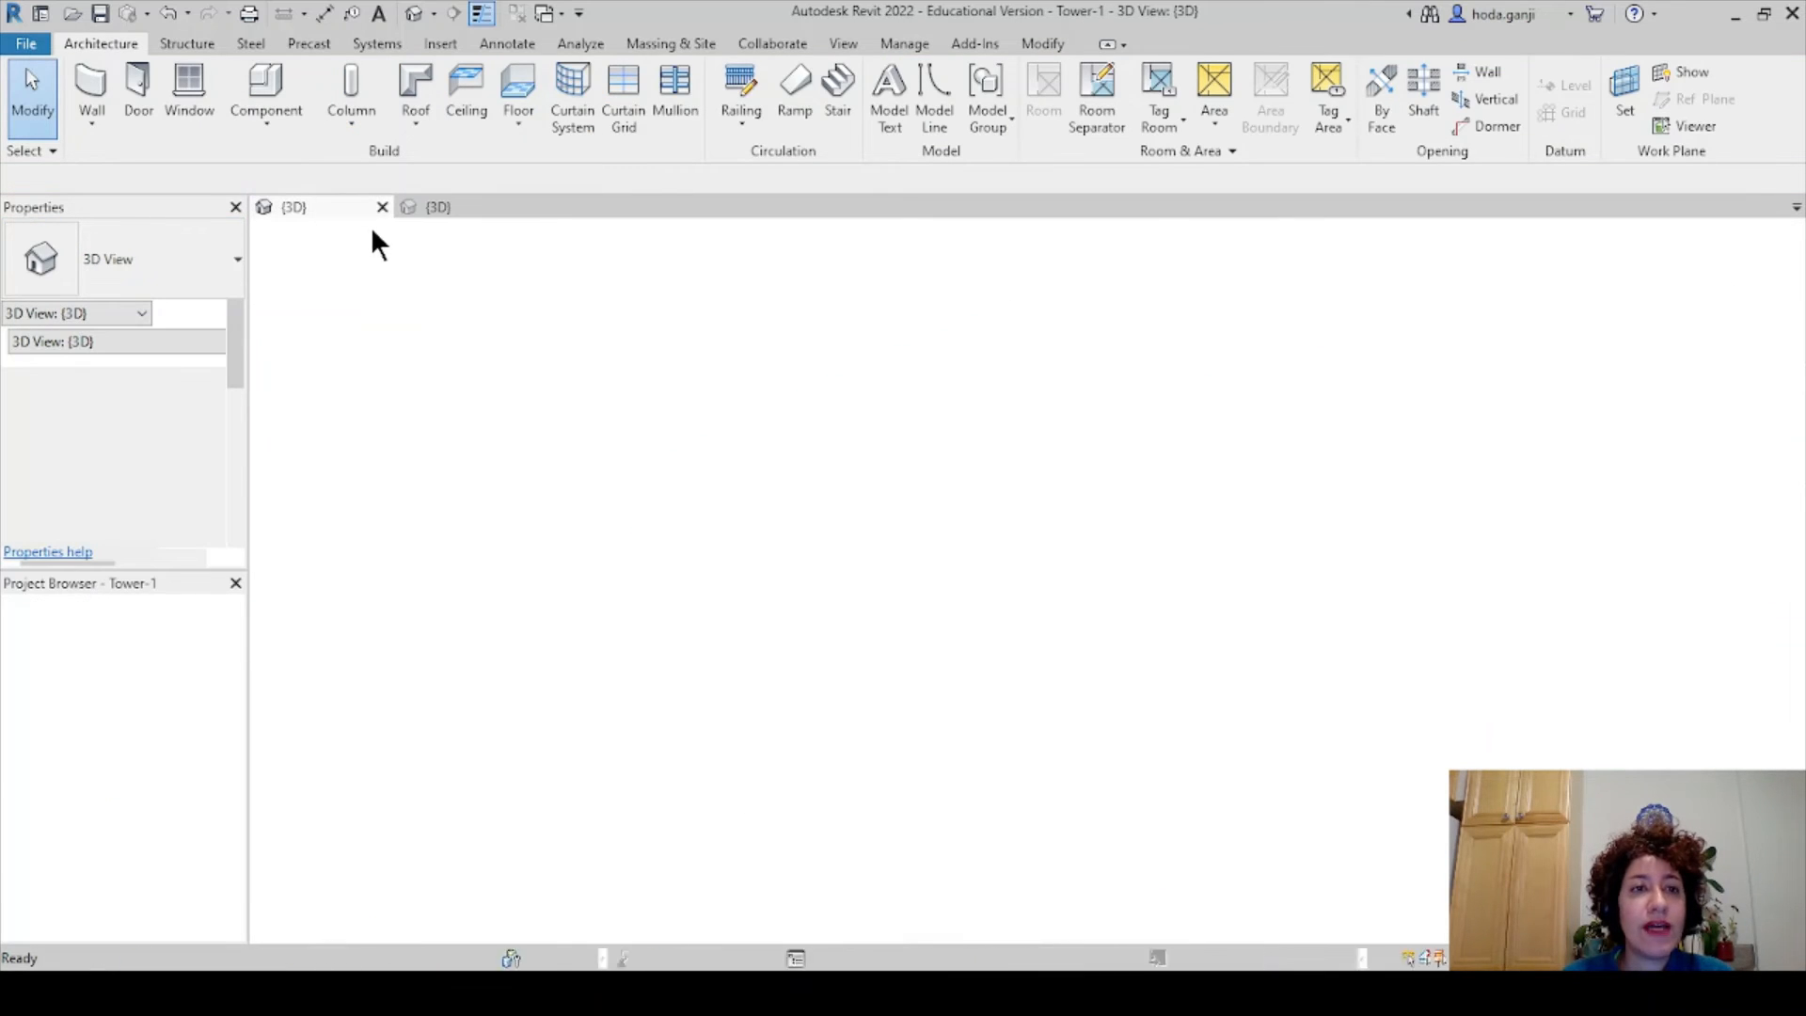
click(382, 206)
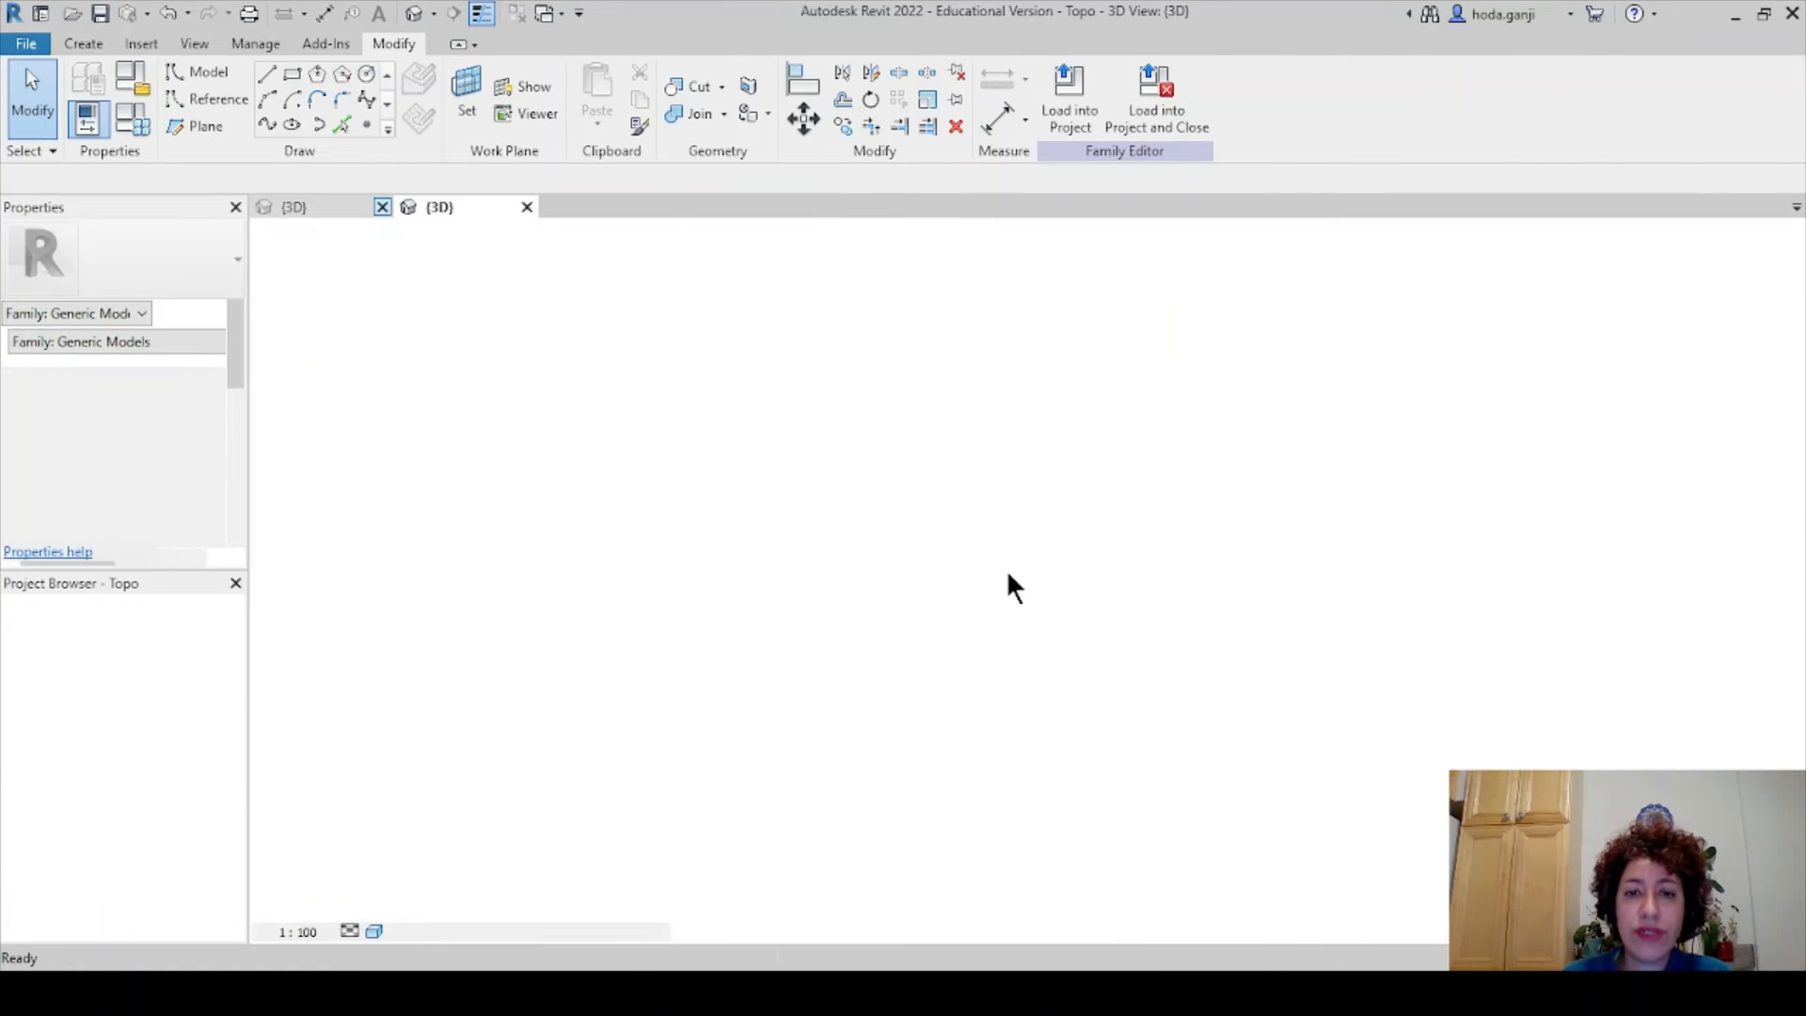
- Orbit and pan the Topo 3D view to frame the contoured topography
click(959, 561)
shift+middle_drag(842, 658, 959, 690)
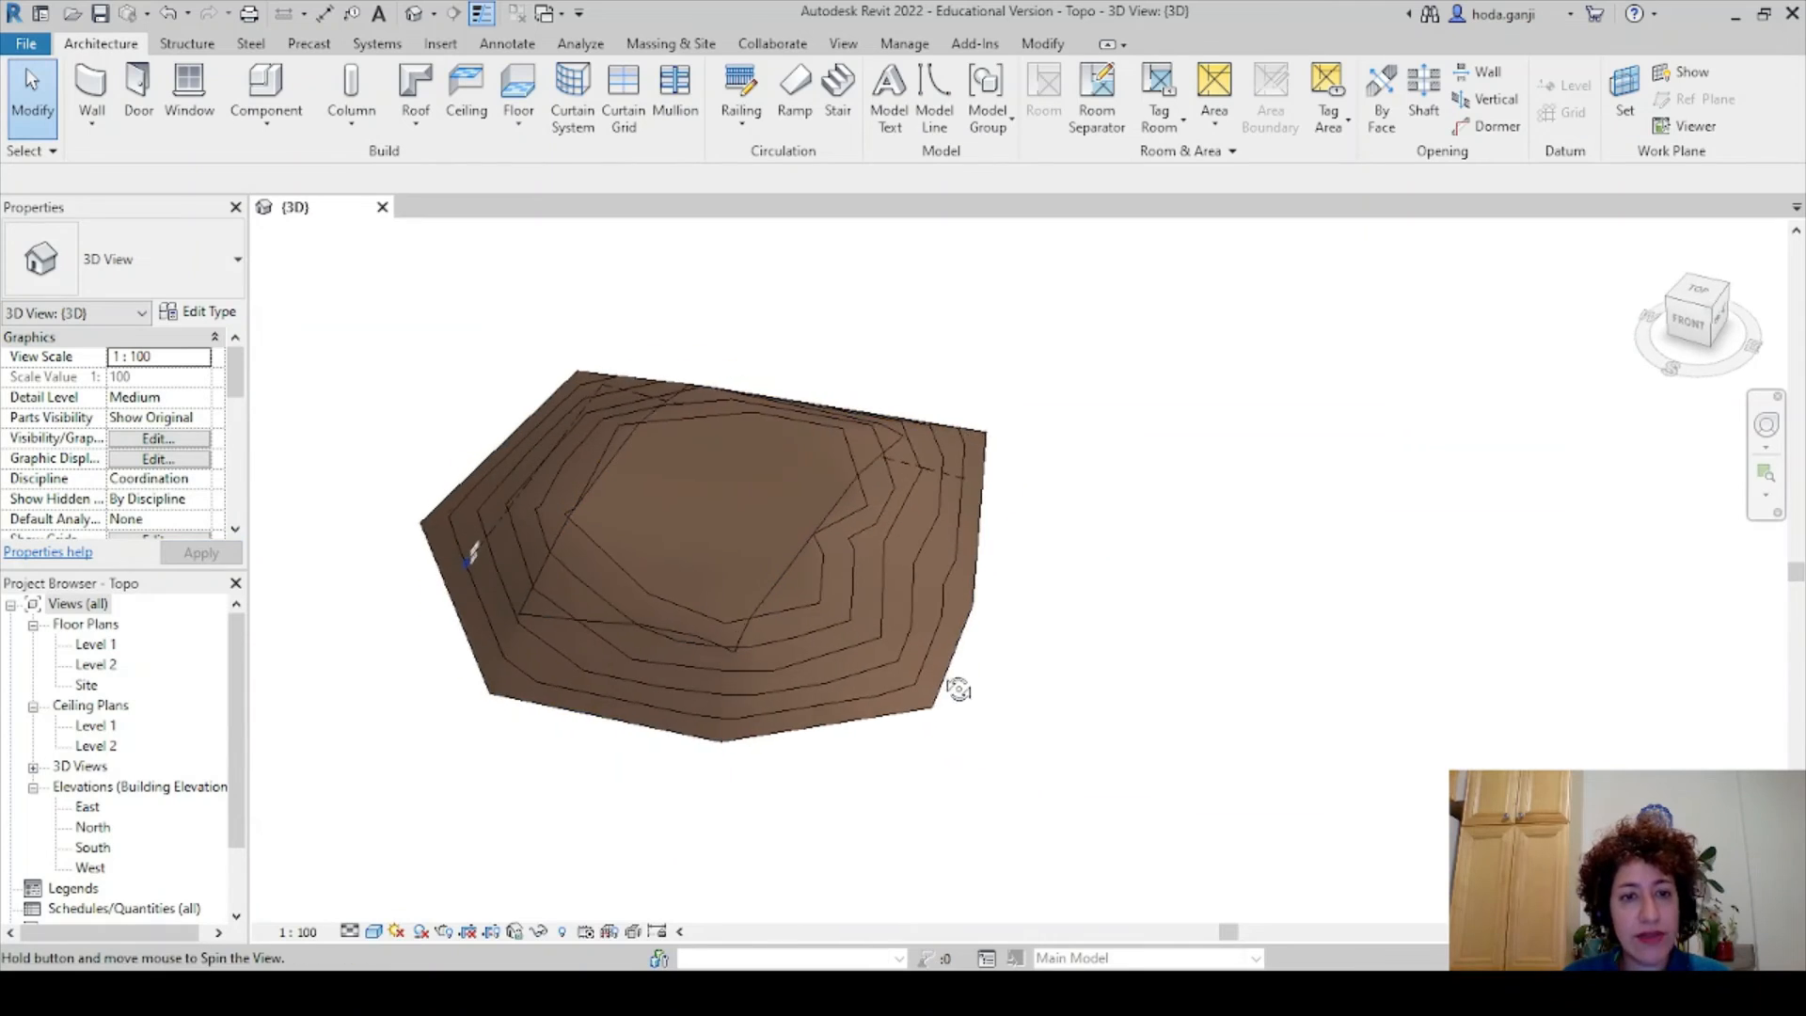
scroll(927, 555, up, 3)
middle_drag(930, 541, 910, 575)
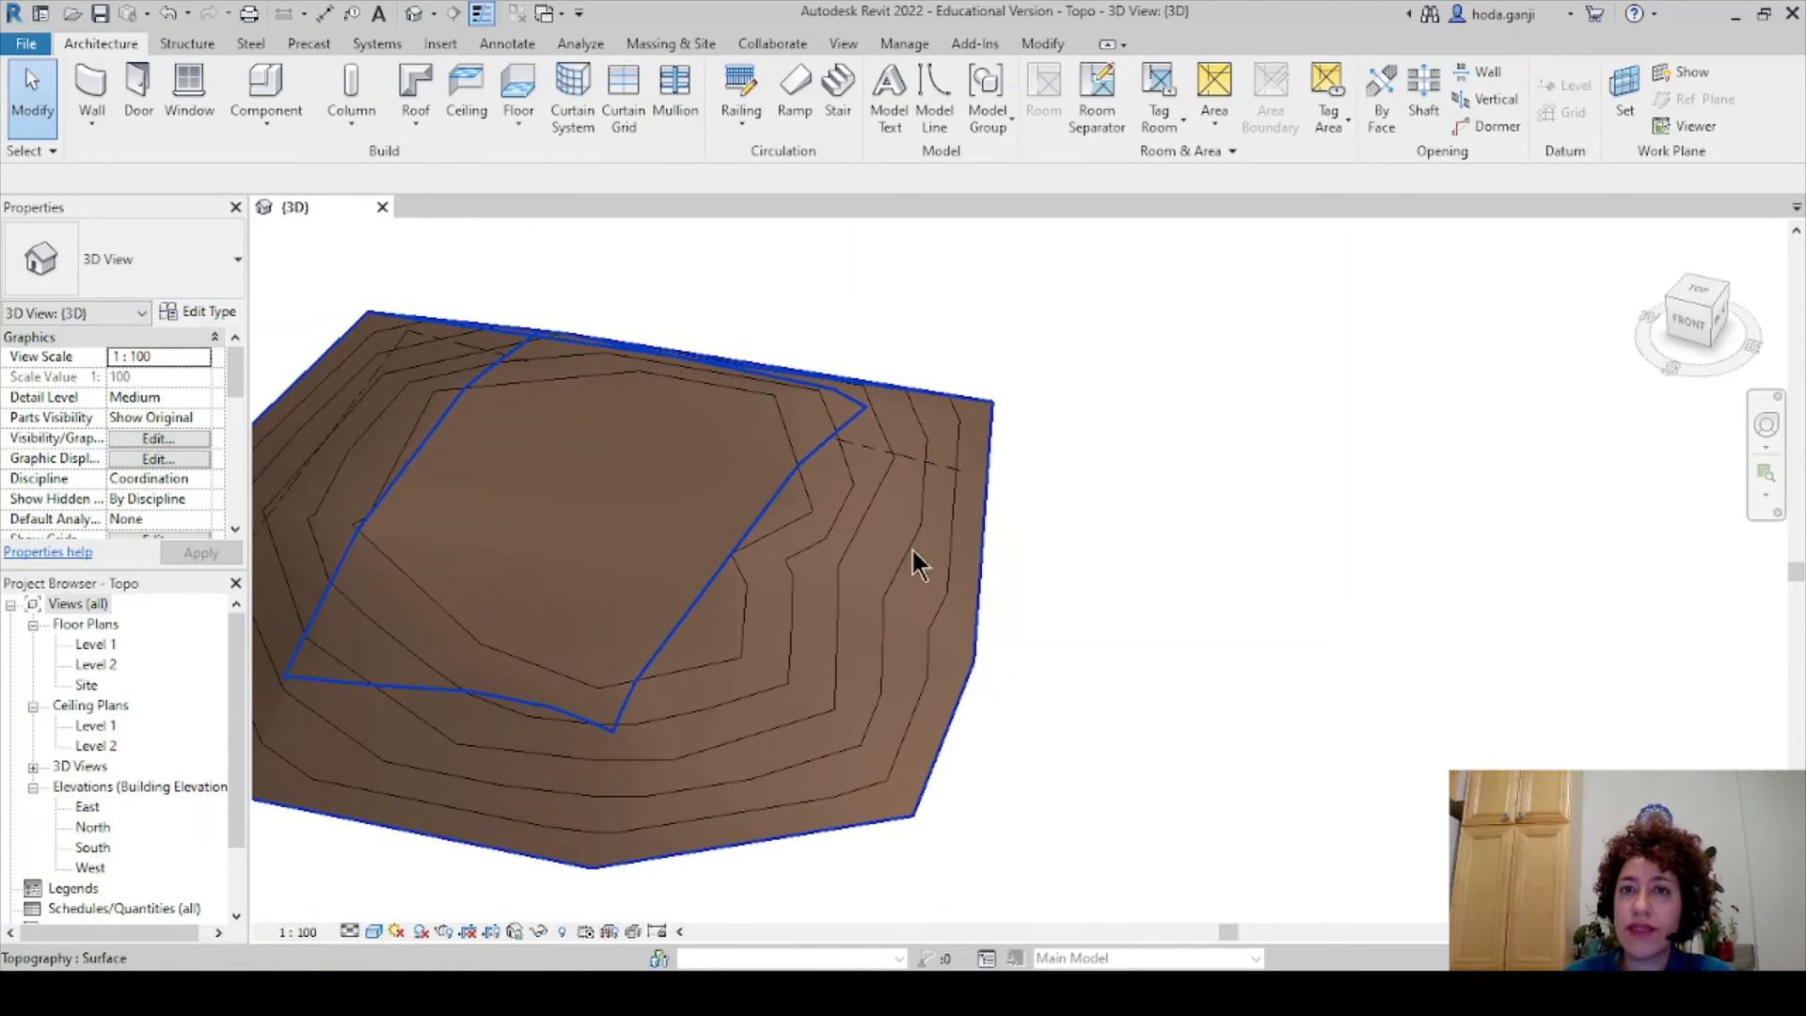
key(Escape)
click(904, 43)
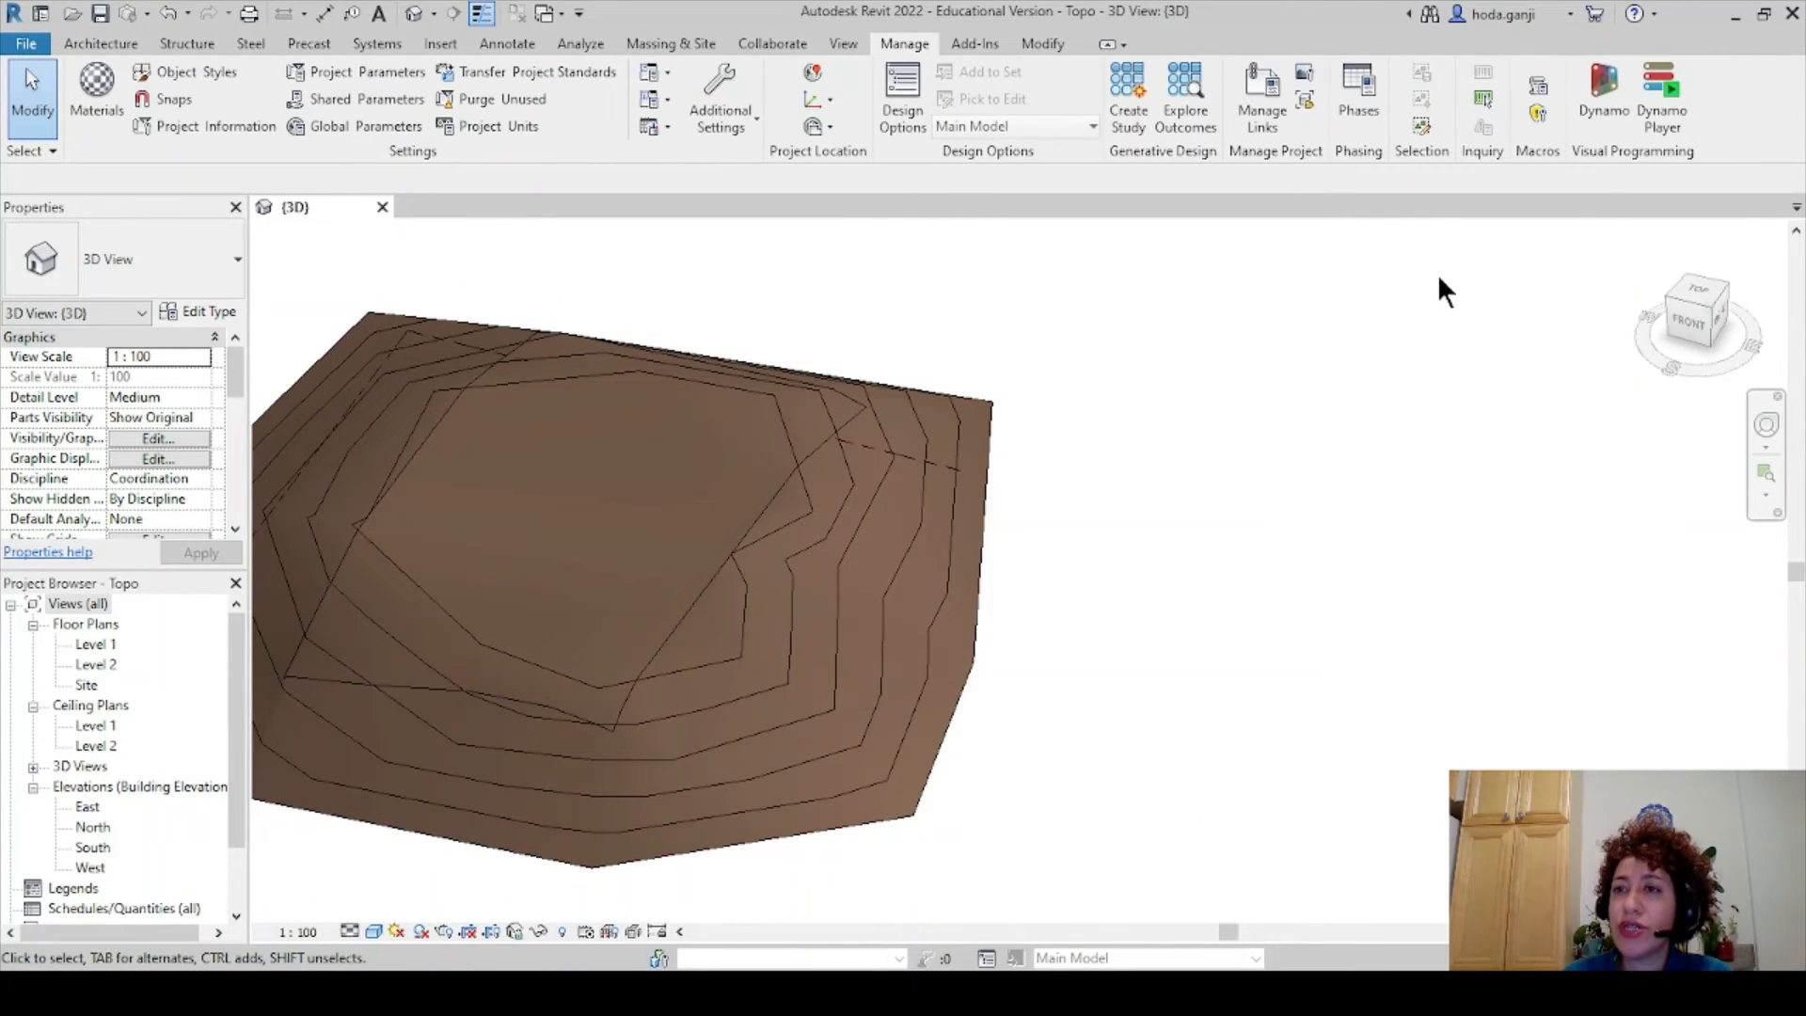
- Launch Dynamo, enlarge its window and shrink the Library panel
click(1603, 94)
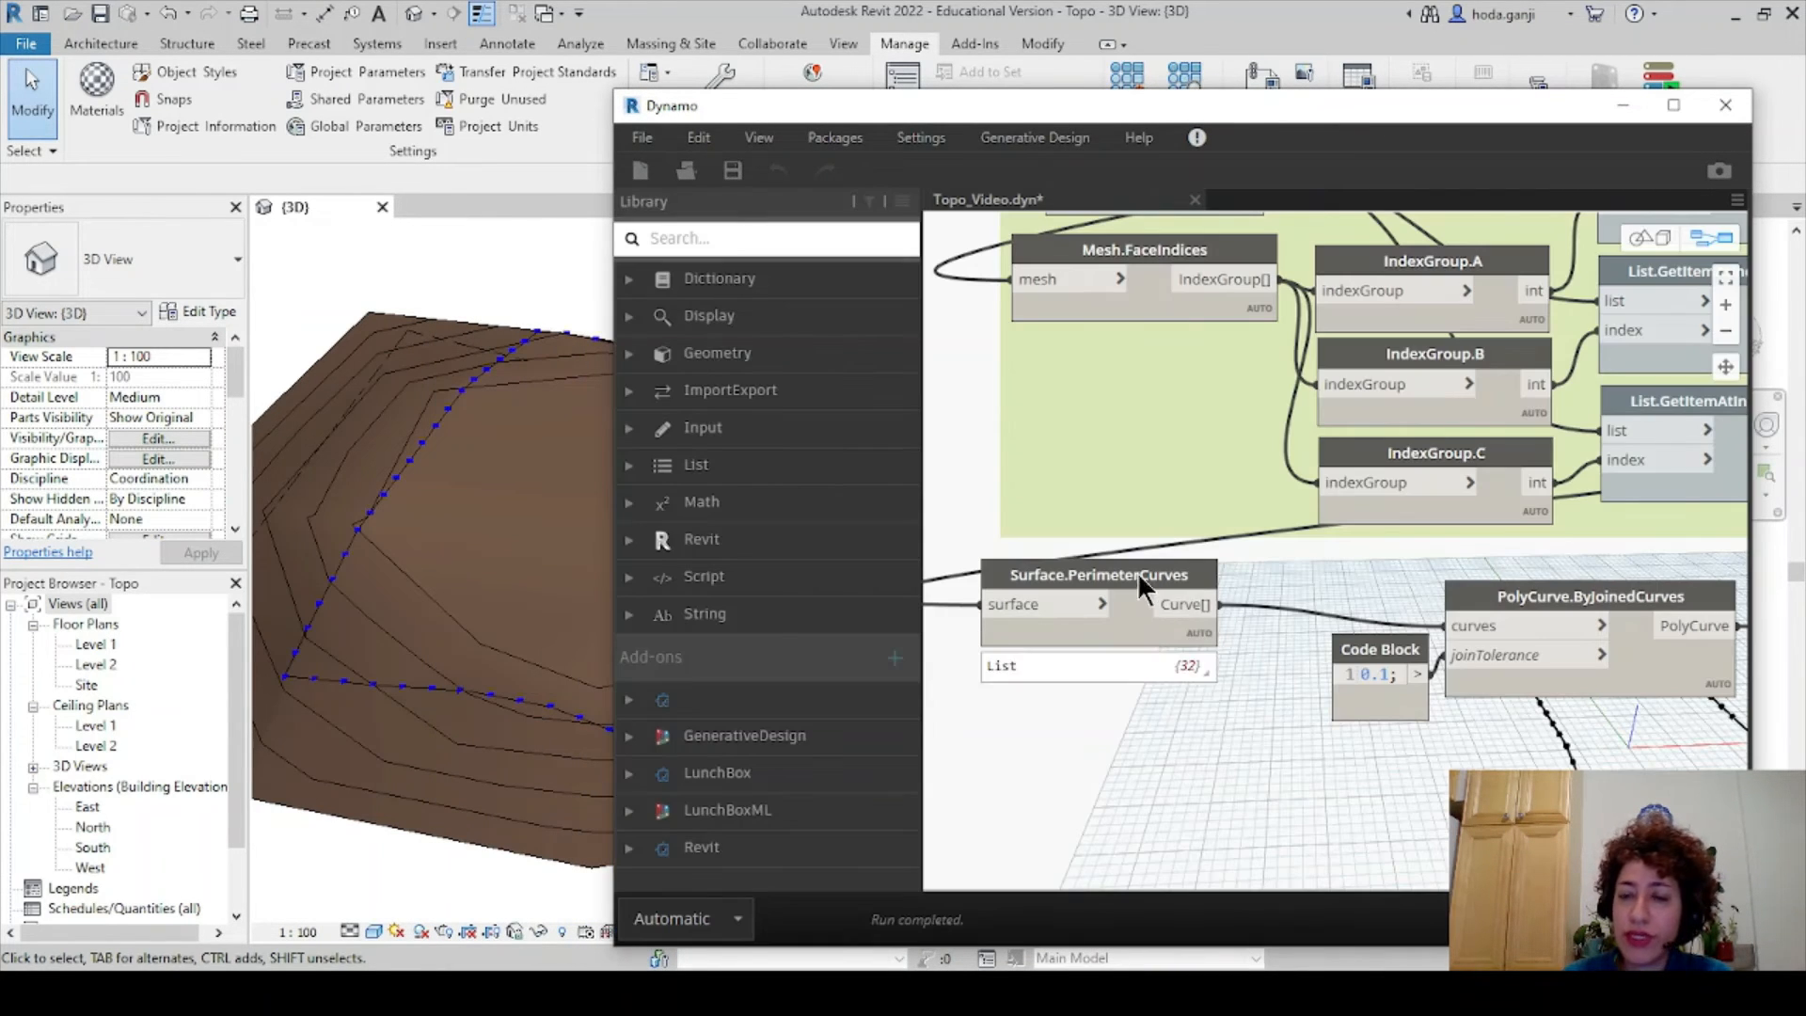
drag(1559, 91, 1559, 33)
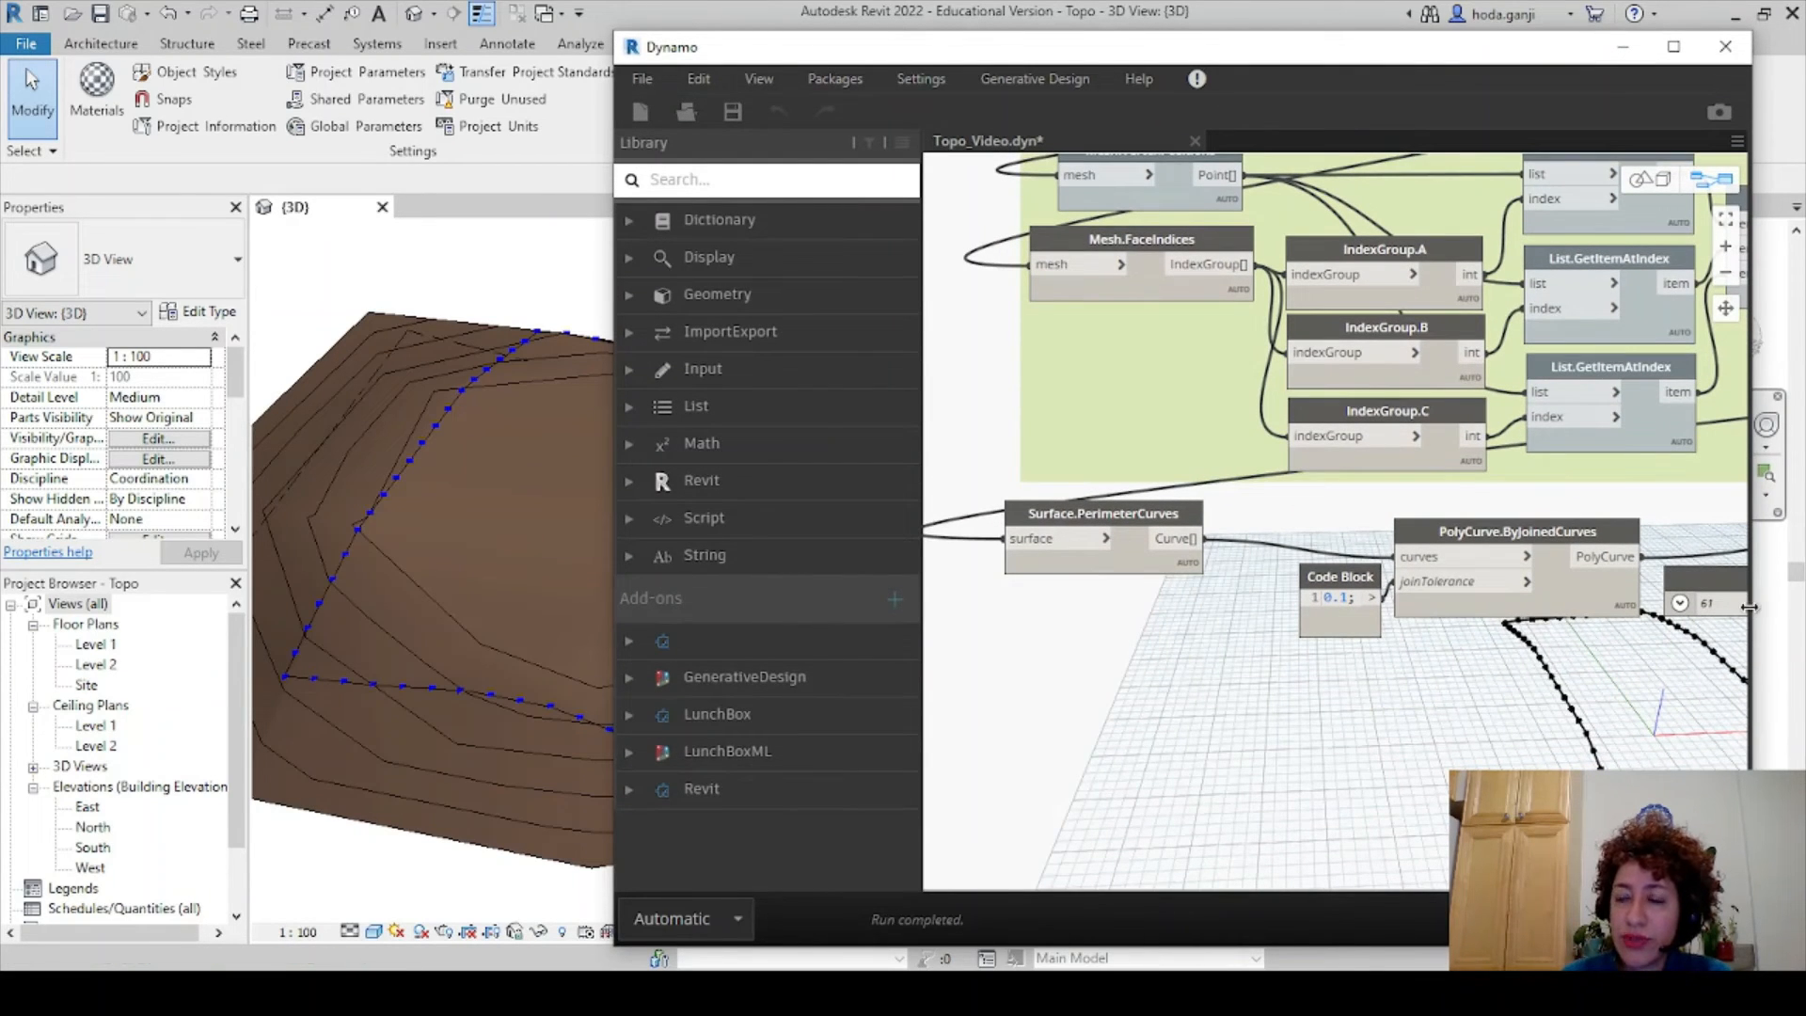
double_click(1289, 946)
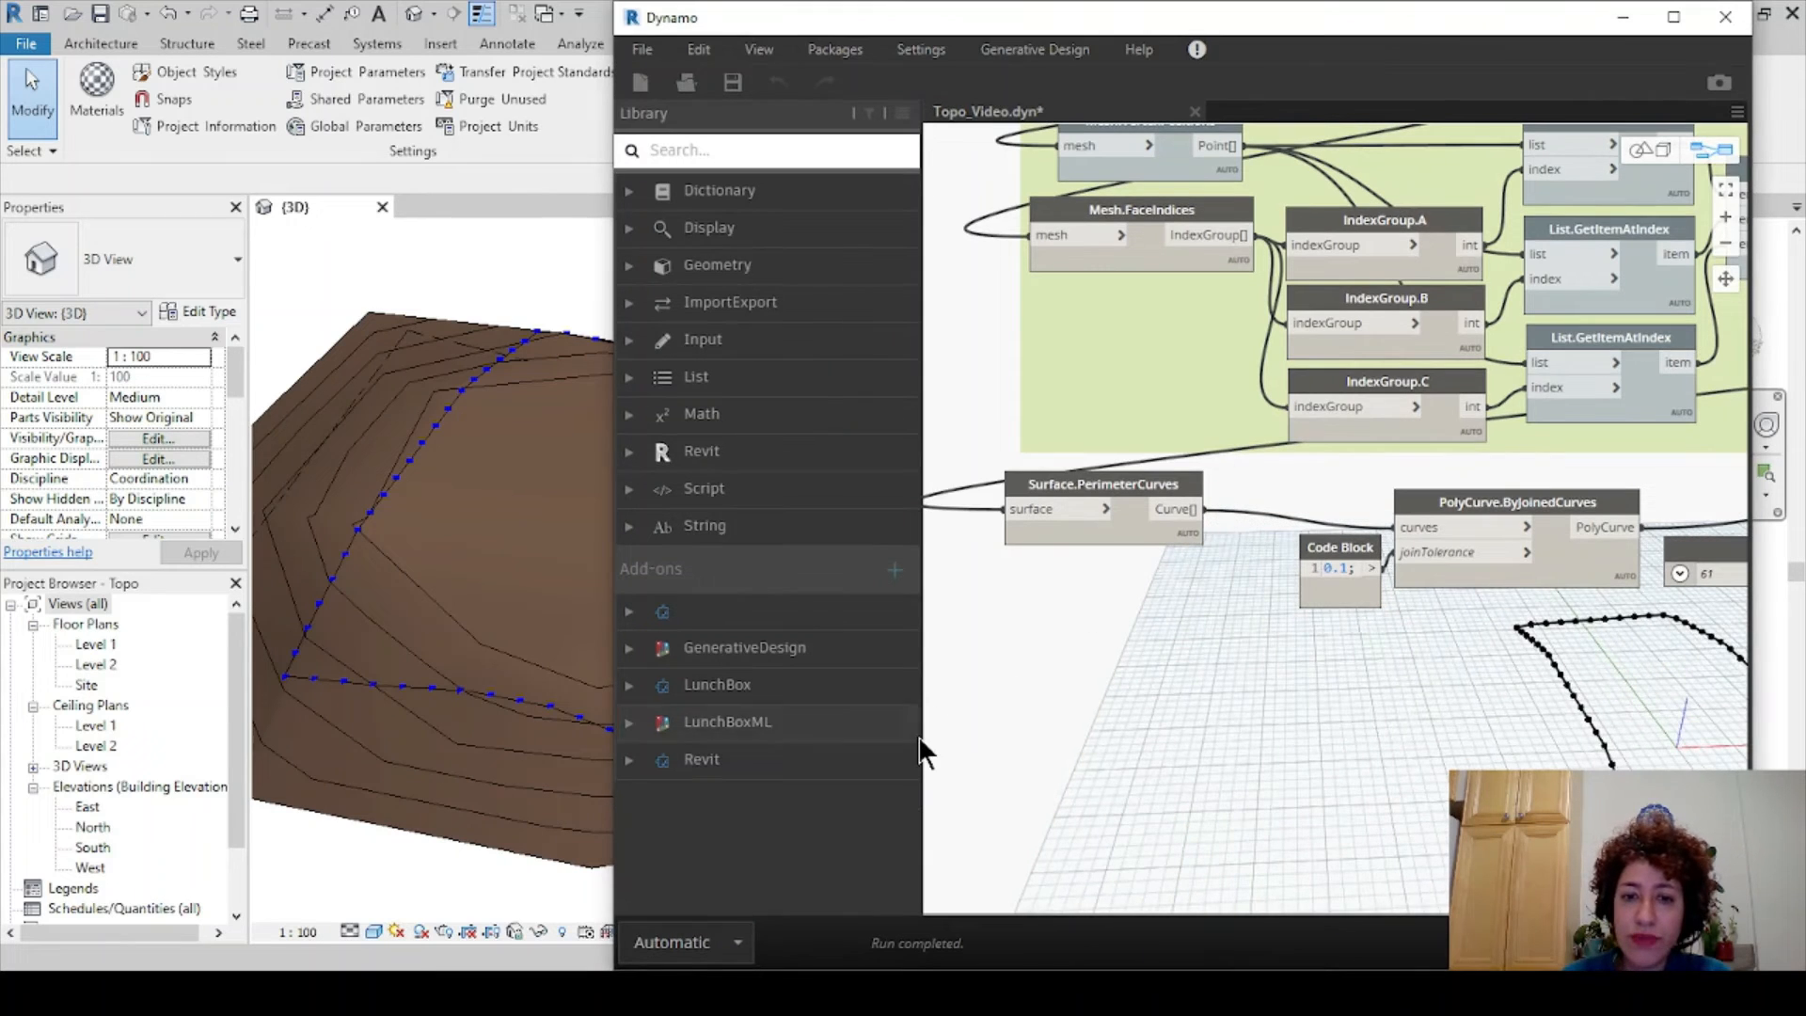
drag(921, 745, 730, 752)
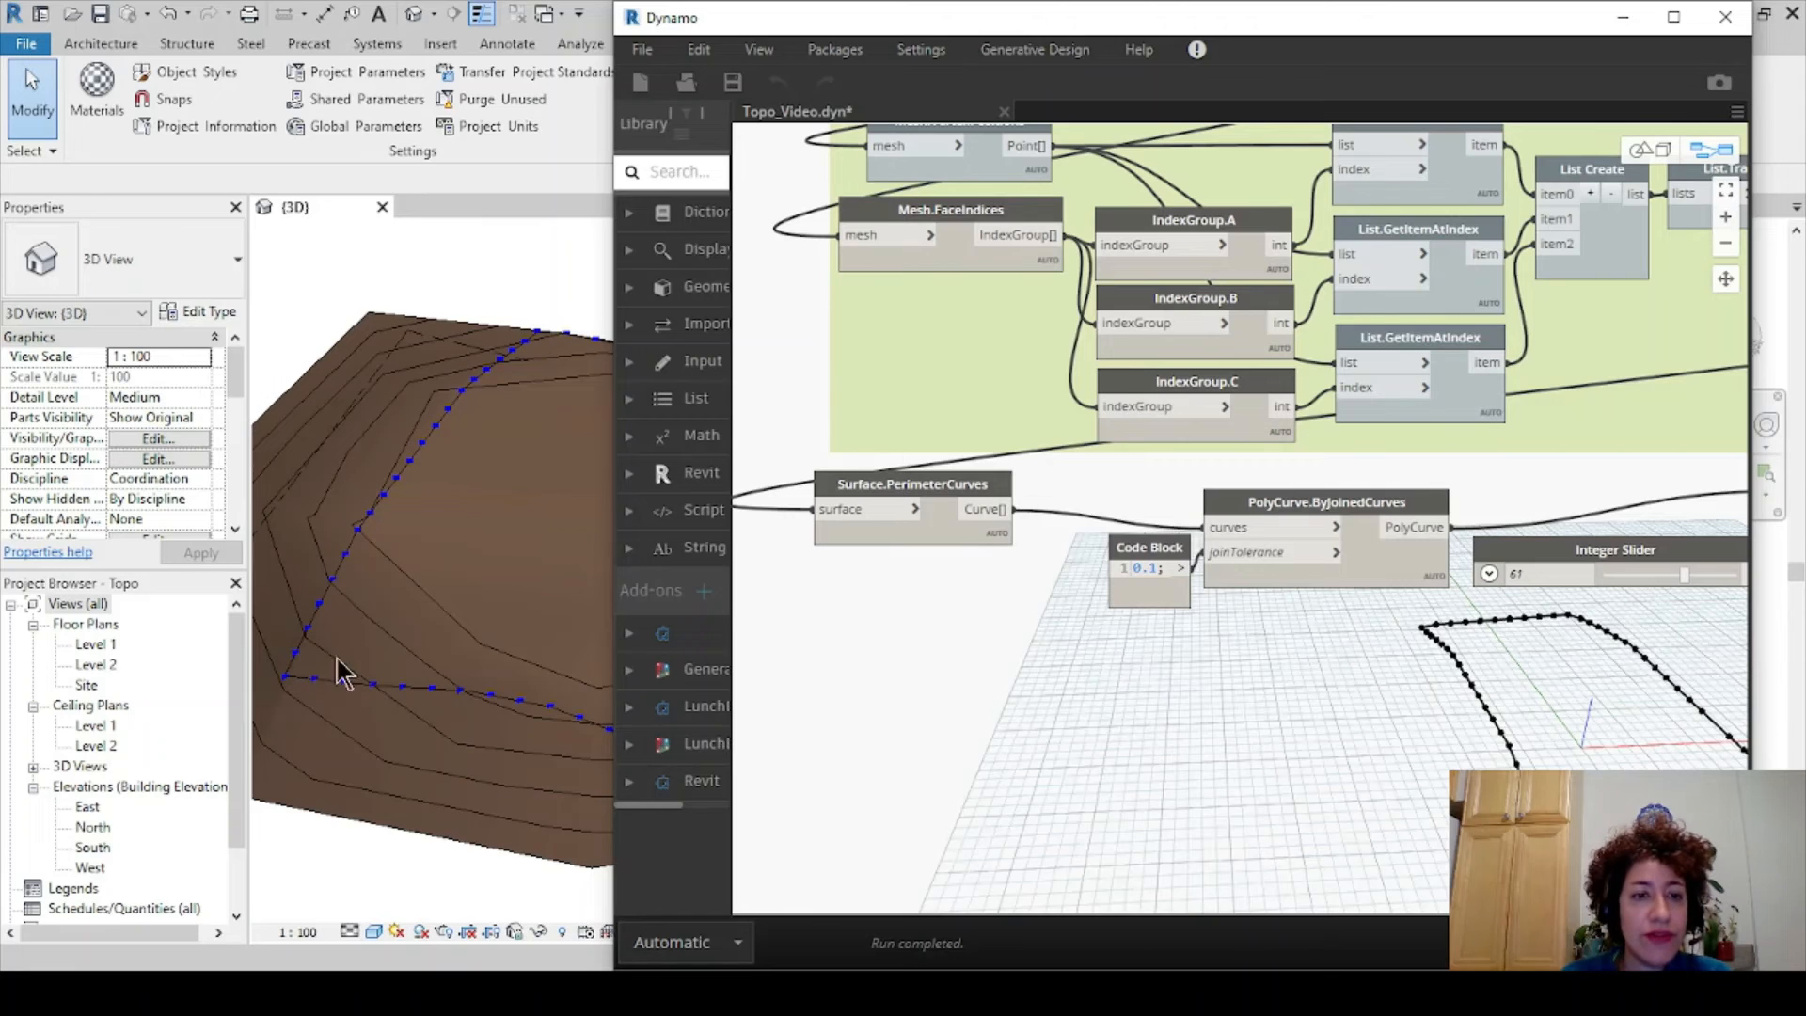
- Maximize Dynamo and center the Topo_Video perimeter-curve and point-division nodes on the canvas
scroll(1501, 678, down, 2)
middle_drag(1501, 678, 1049, 578)
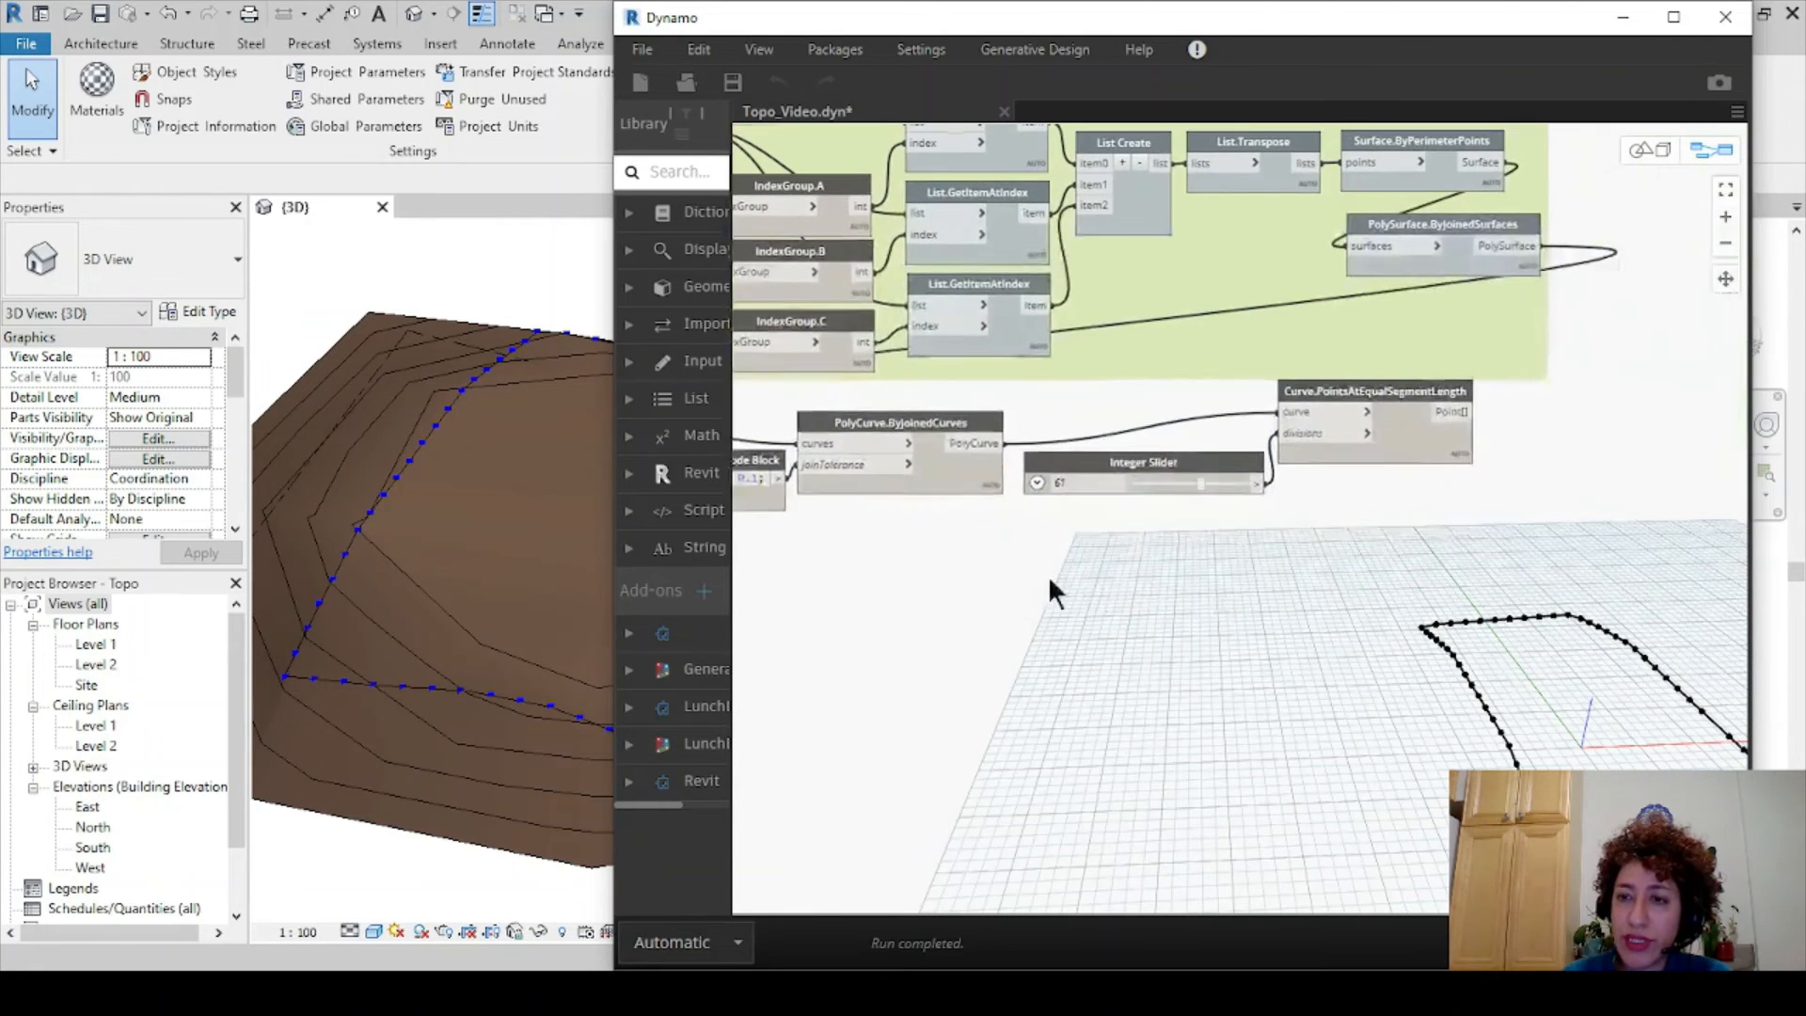
scroll(1405, 497, up, 1)
middle_drag(1409, 501, 1351, 485)
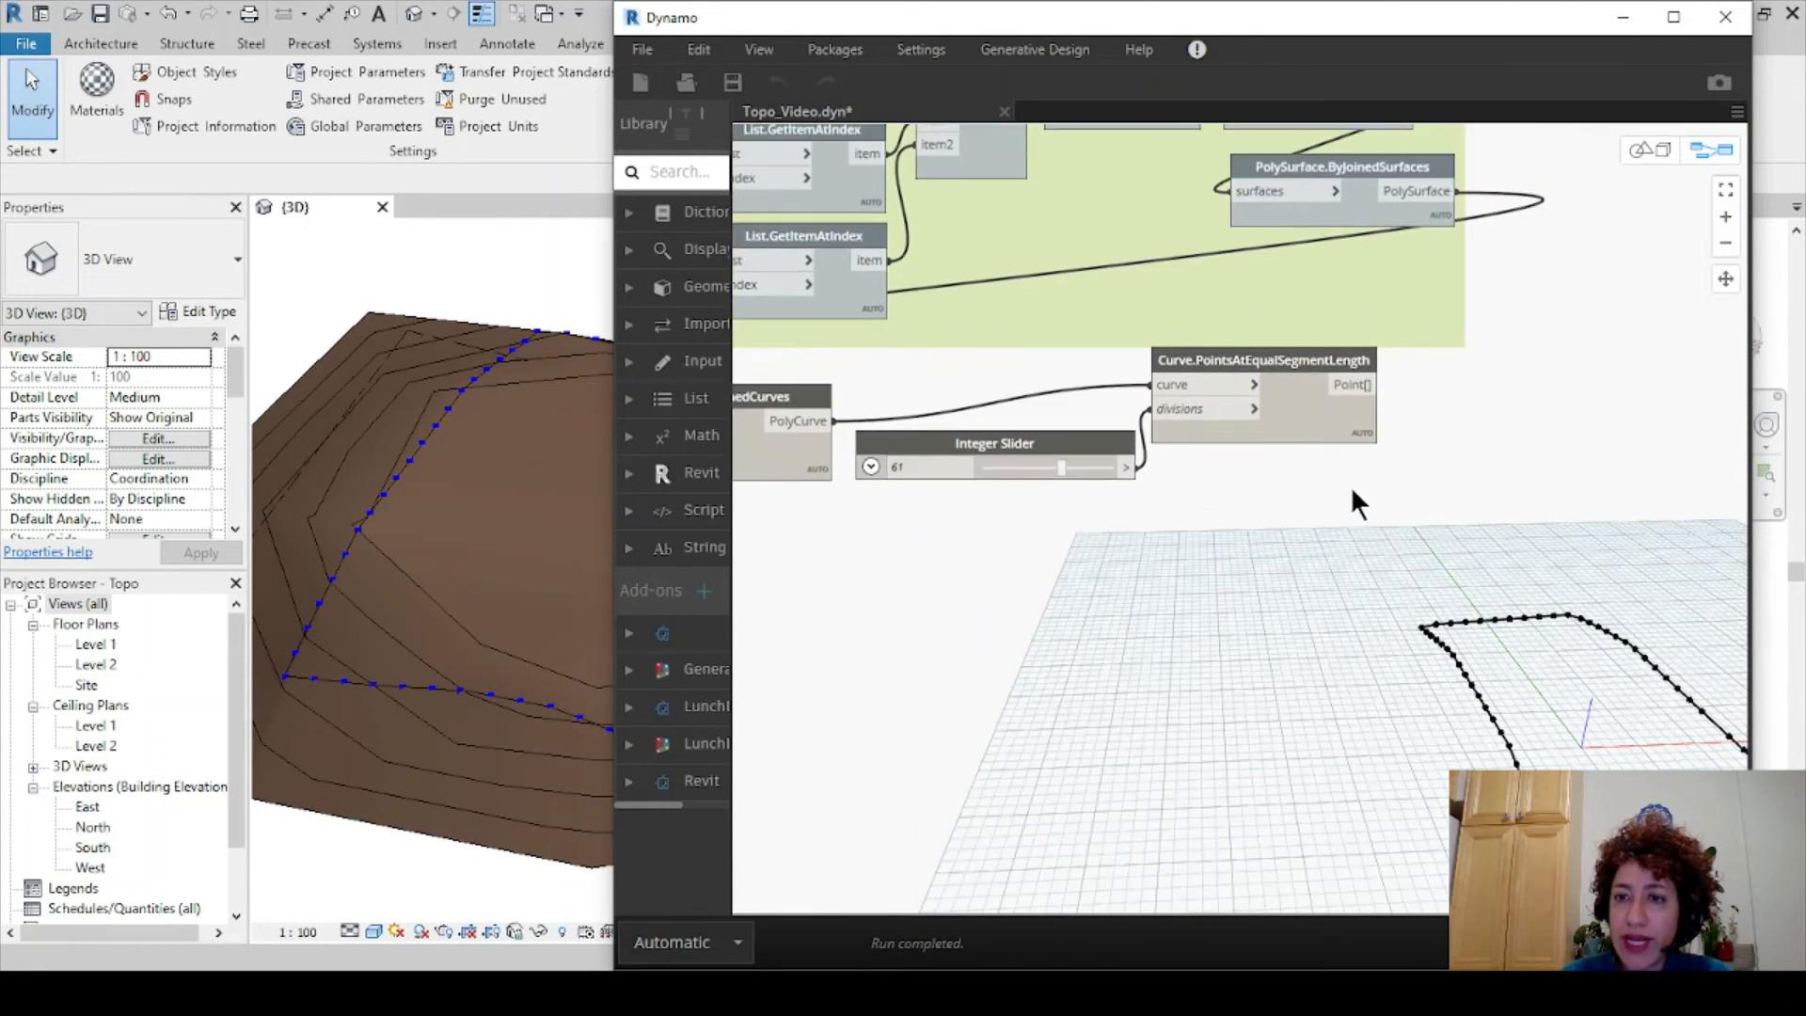
scroll(1646, 155, up, 1)
click(1674, 17)
middle_drag(1057, 491, 1503, 539)
scroll(1495, 538, down, 1)
middle_drag(825, 593, 1011, 556)
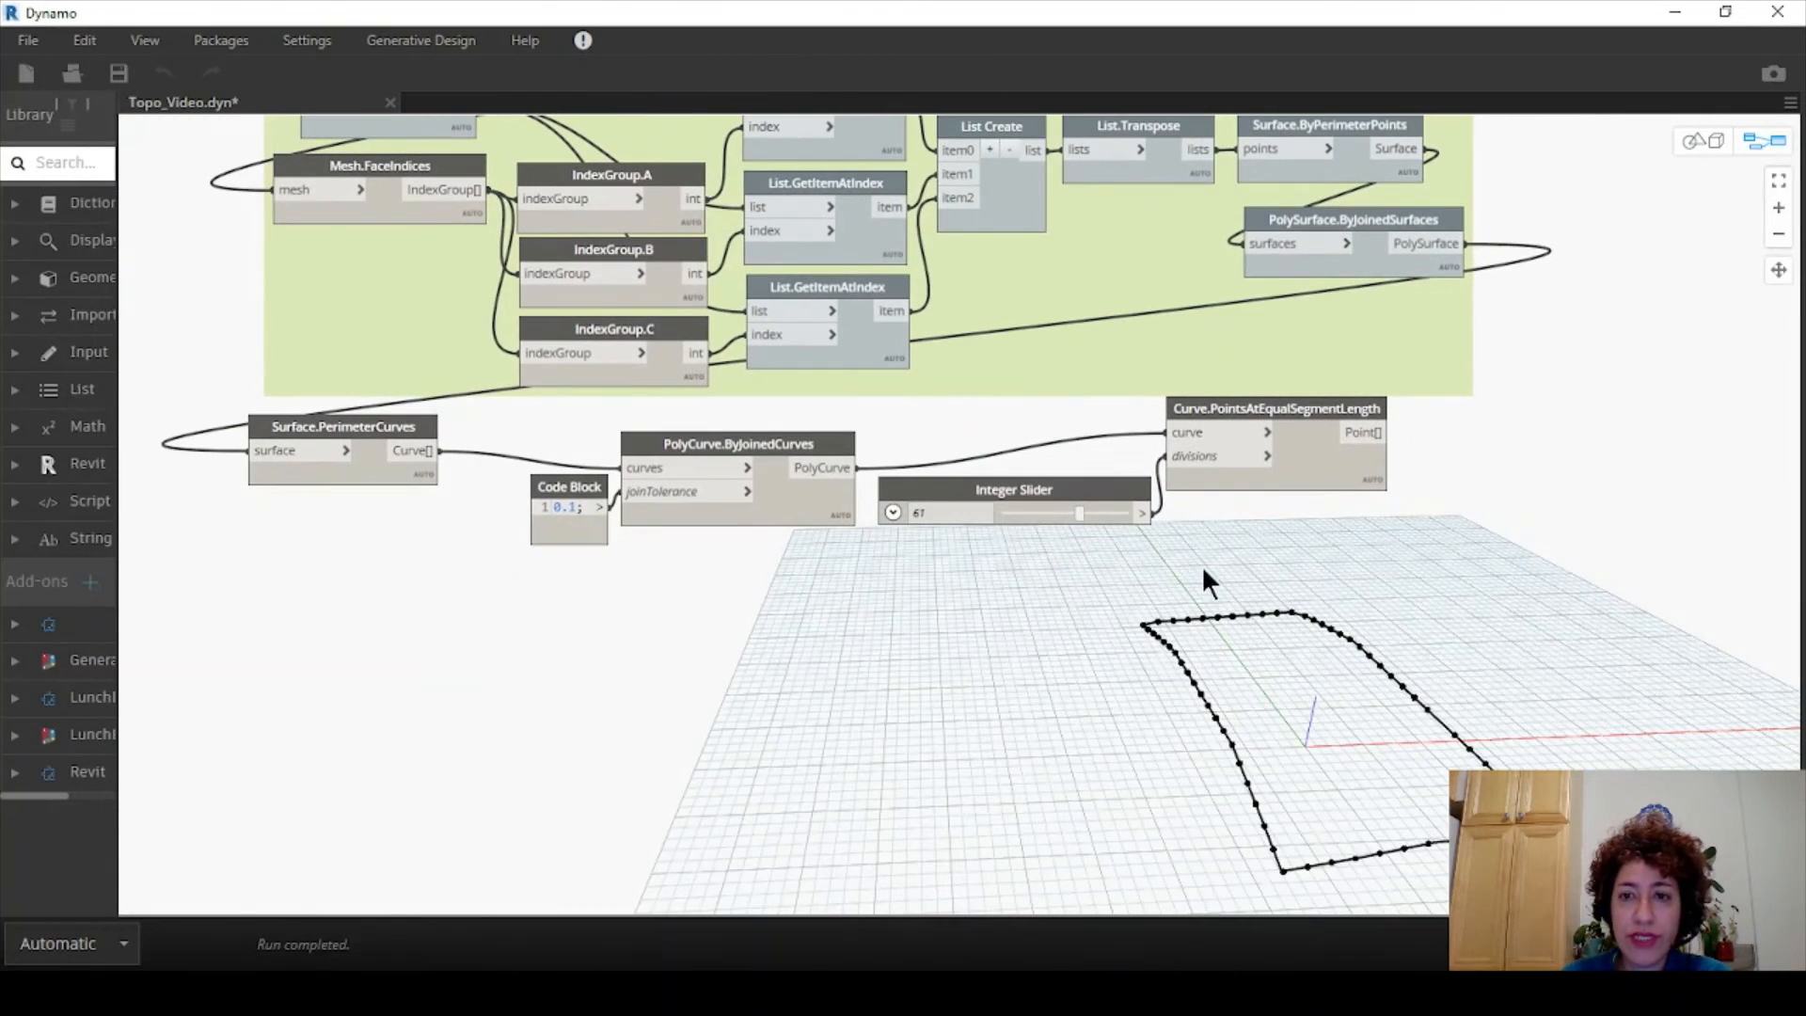
- Tidy the layout and group the Integer Slider and point-division nodes as 'Origin of Towers'
key(ctrl+l)
drag(1144, 498, 1075, 433)
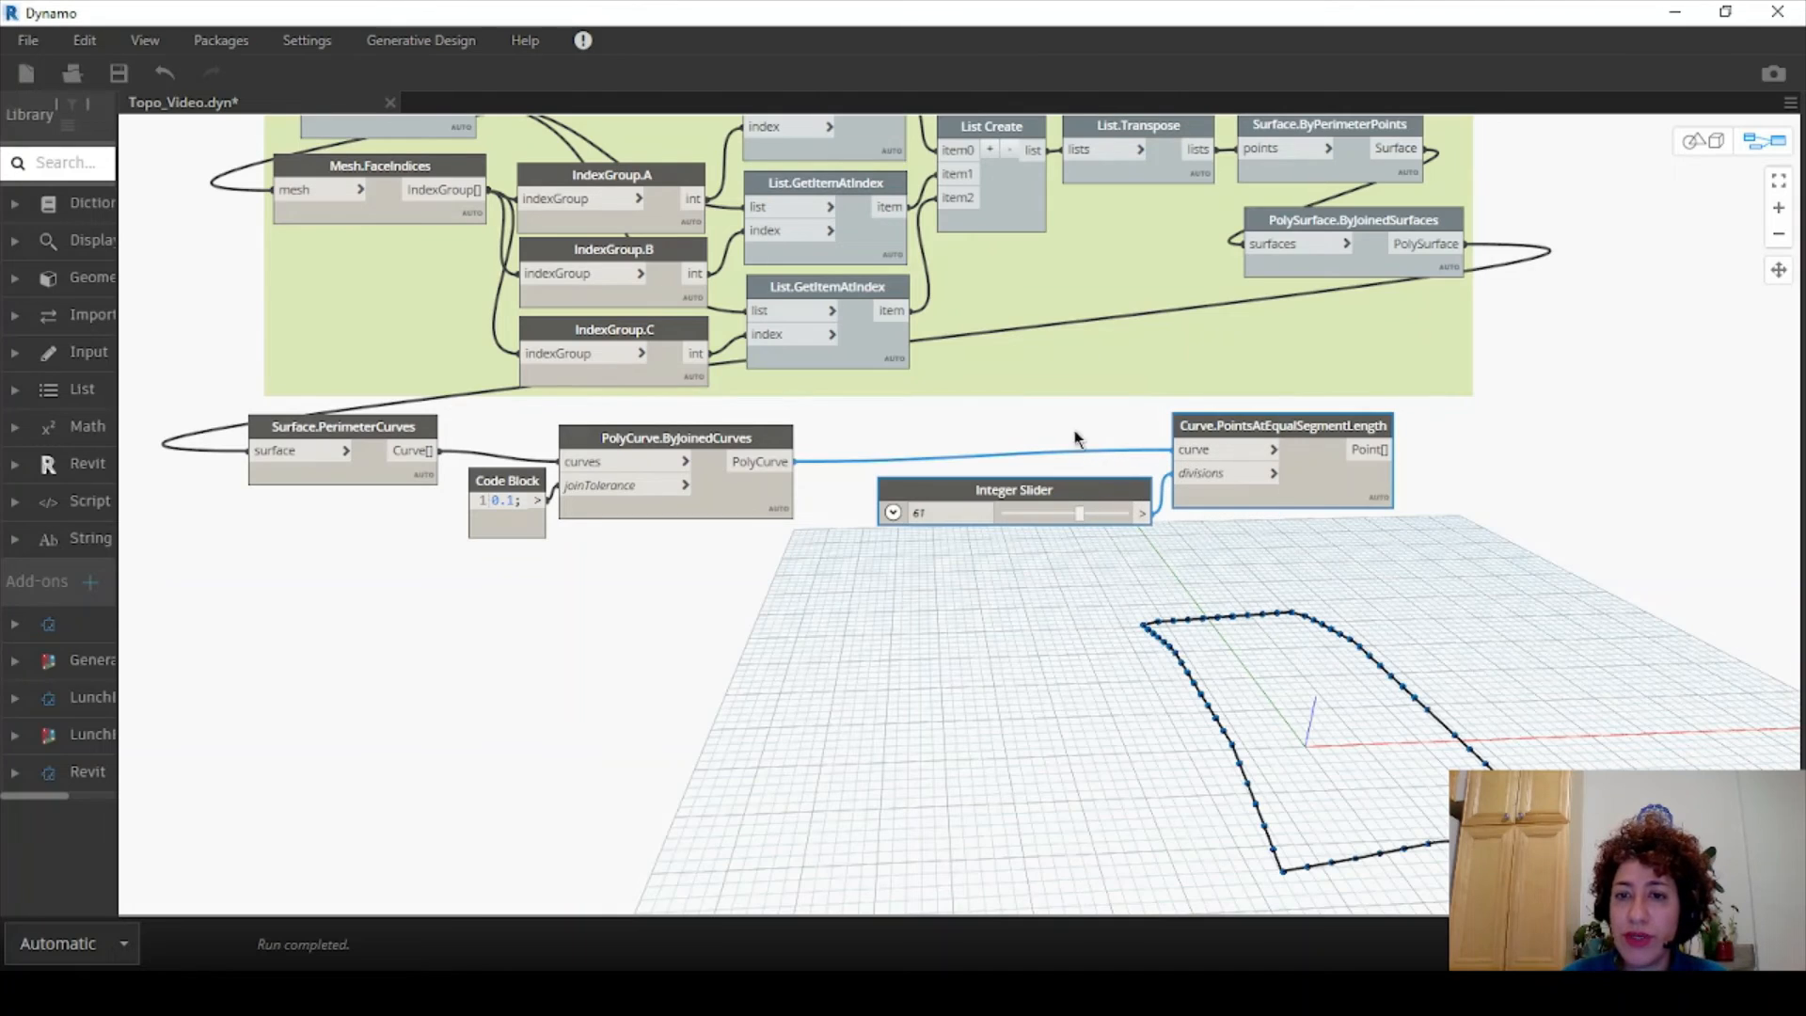
right_click(1255, 421)
click(1307, 455)
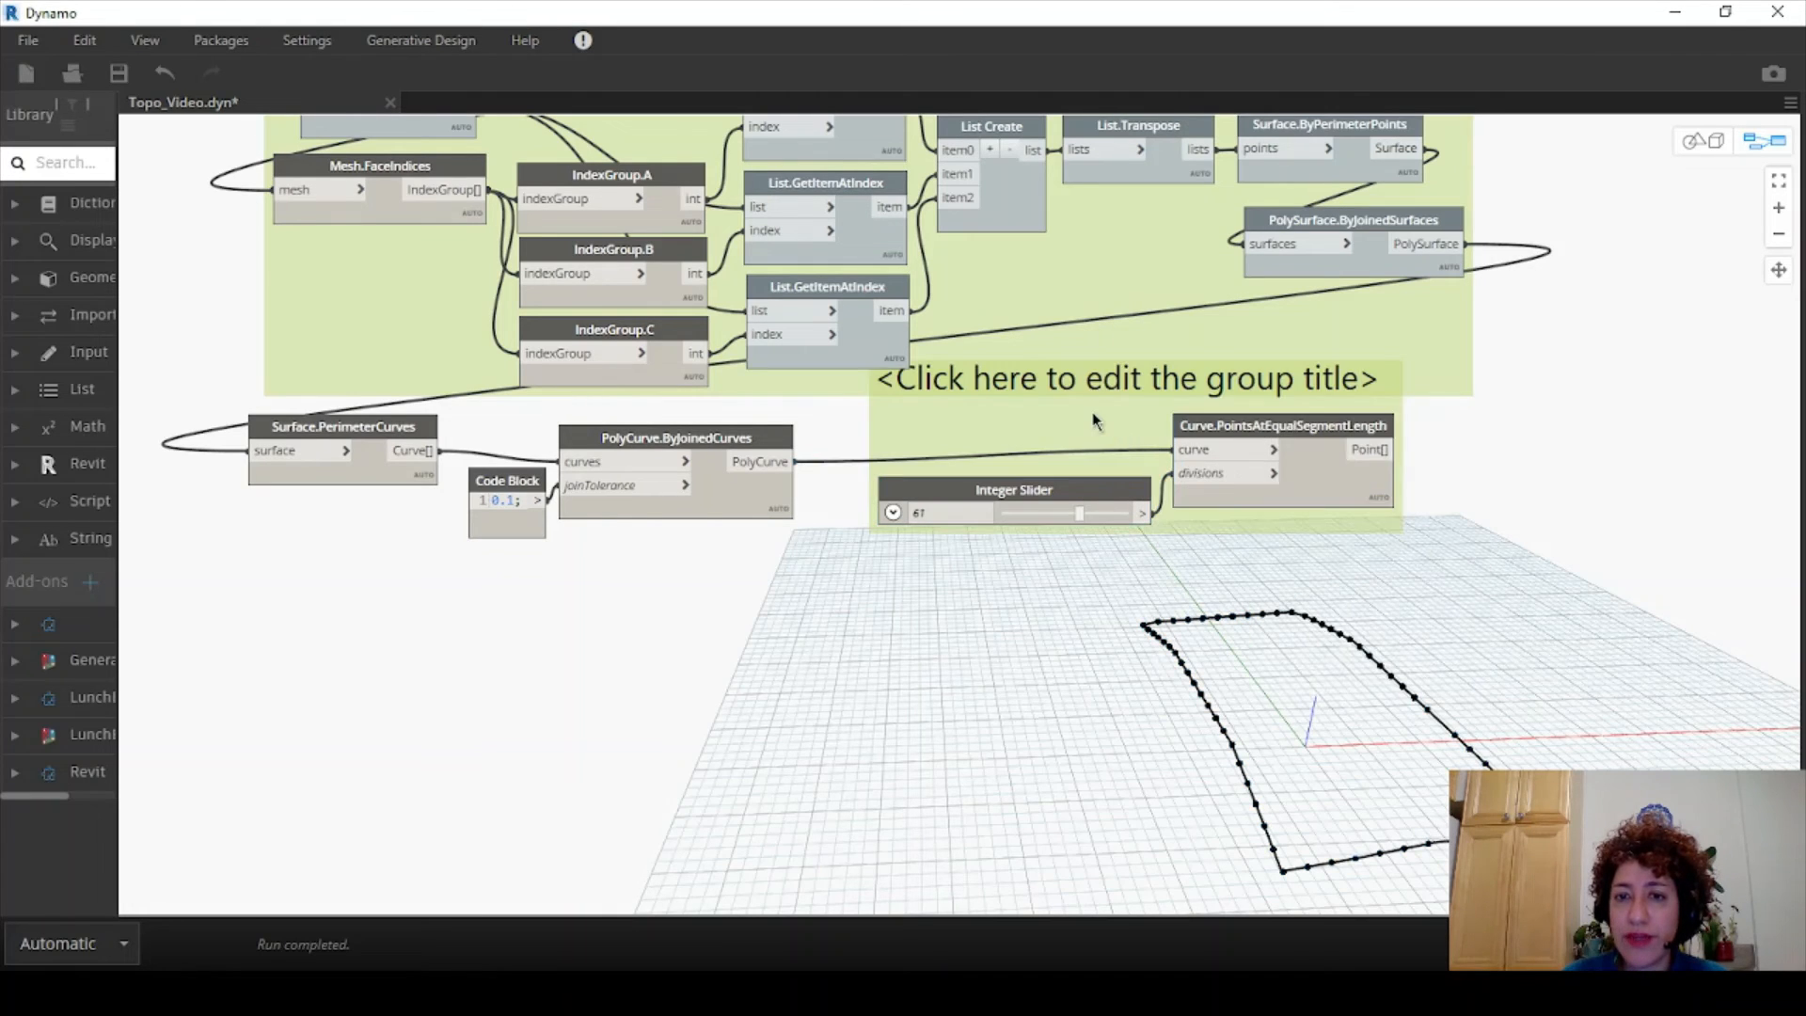
double_click(1106, 429)
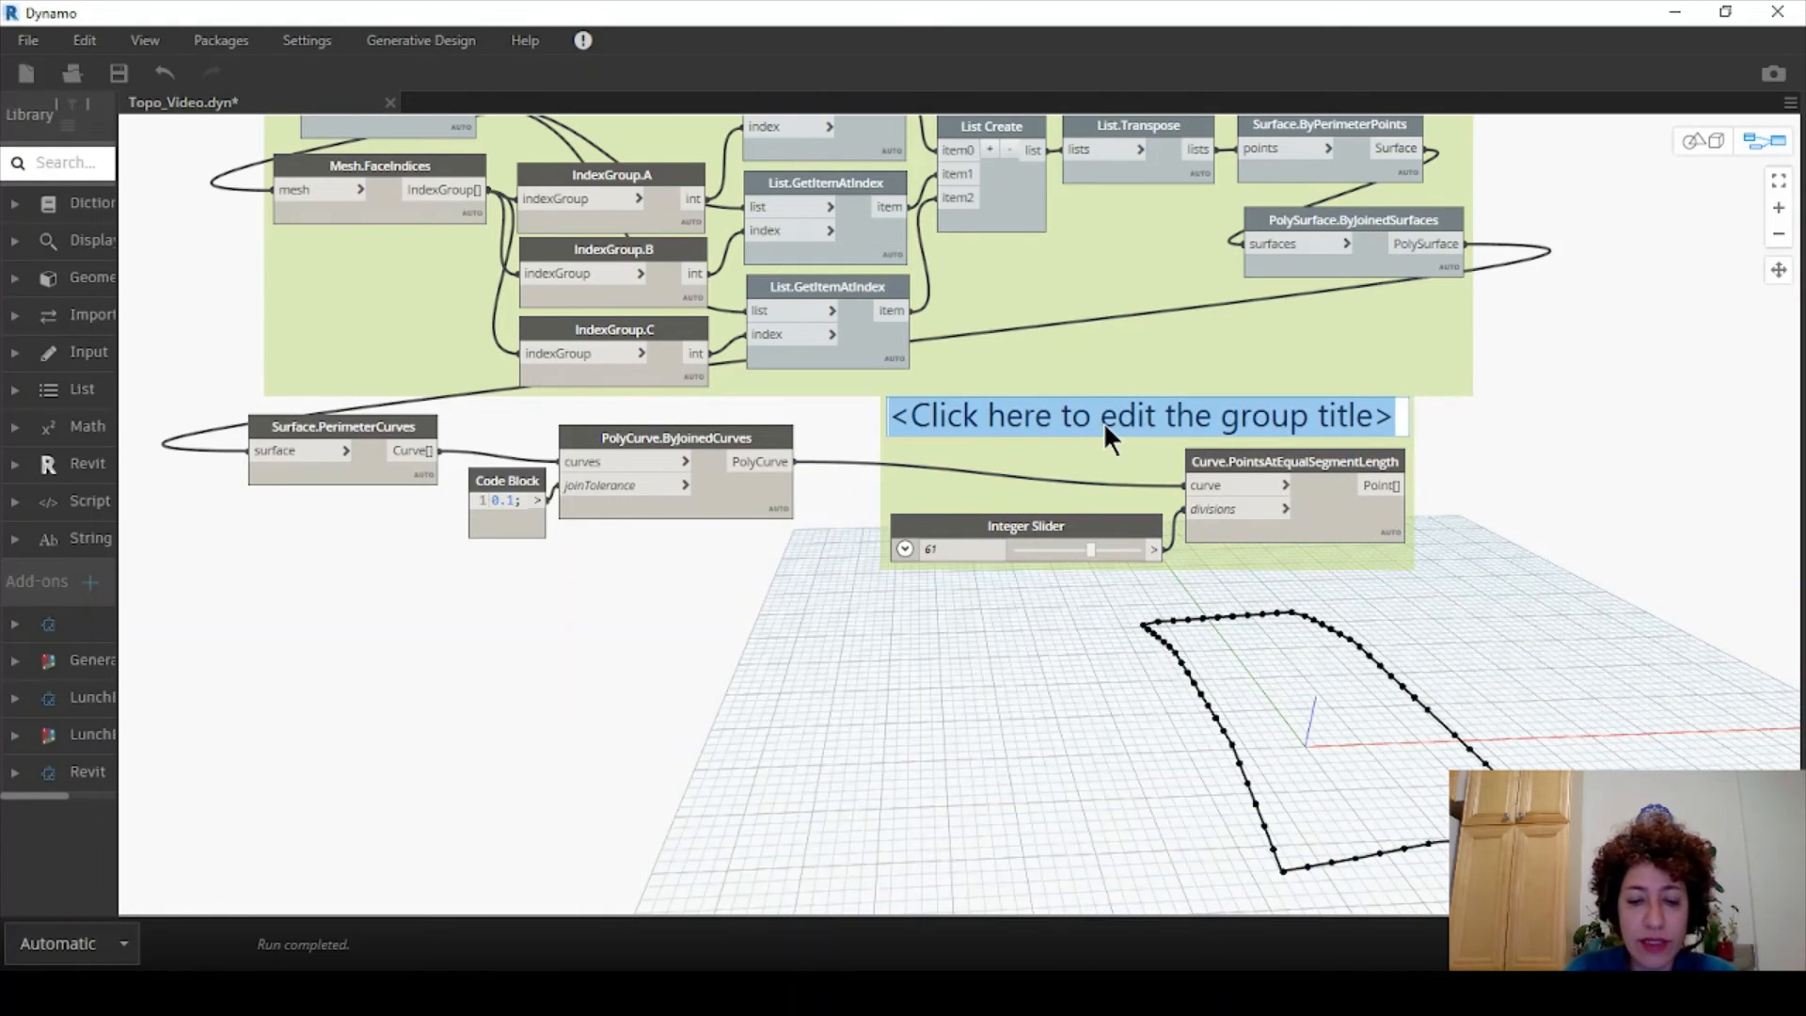
text(Origin o)
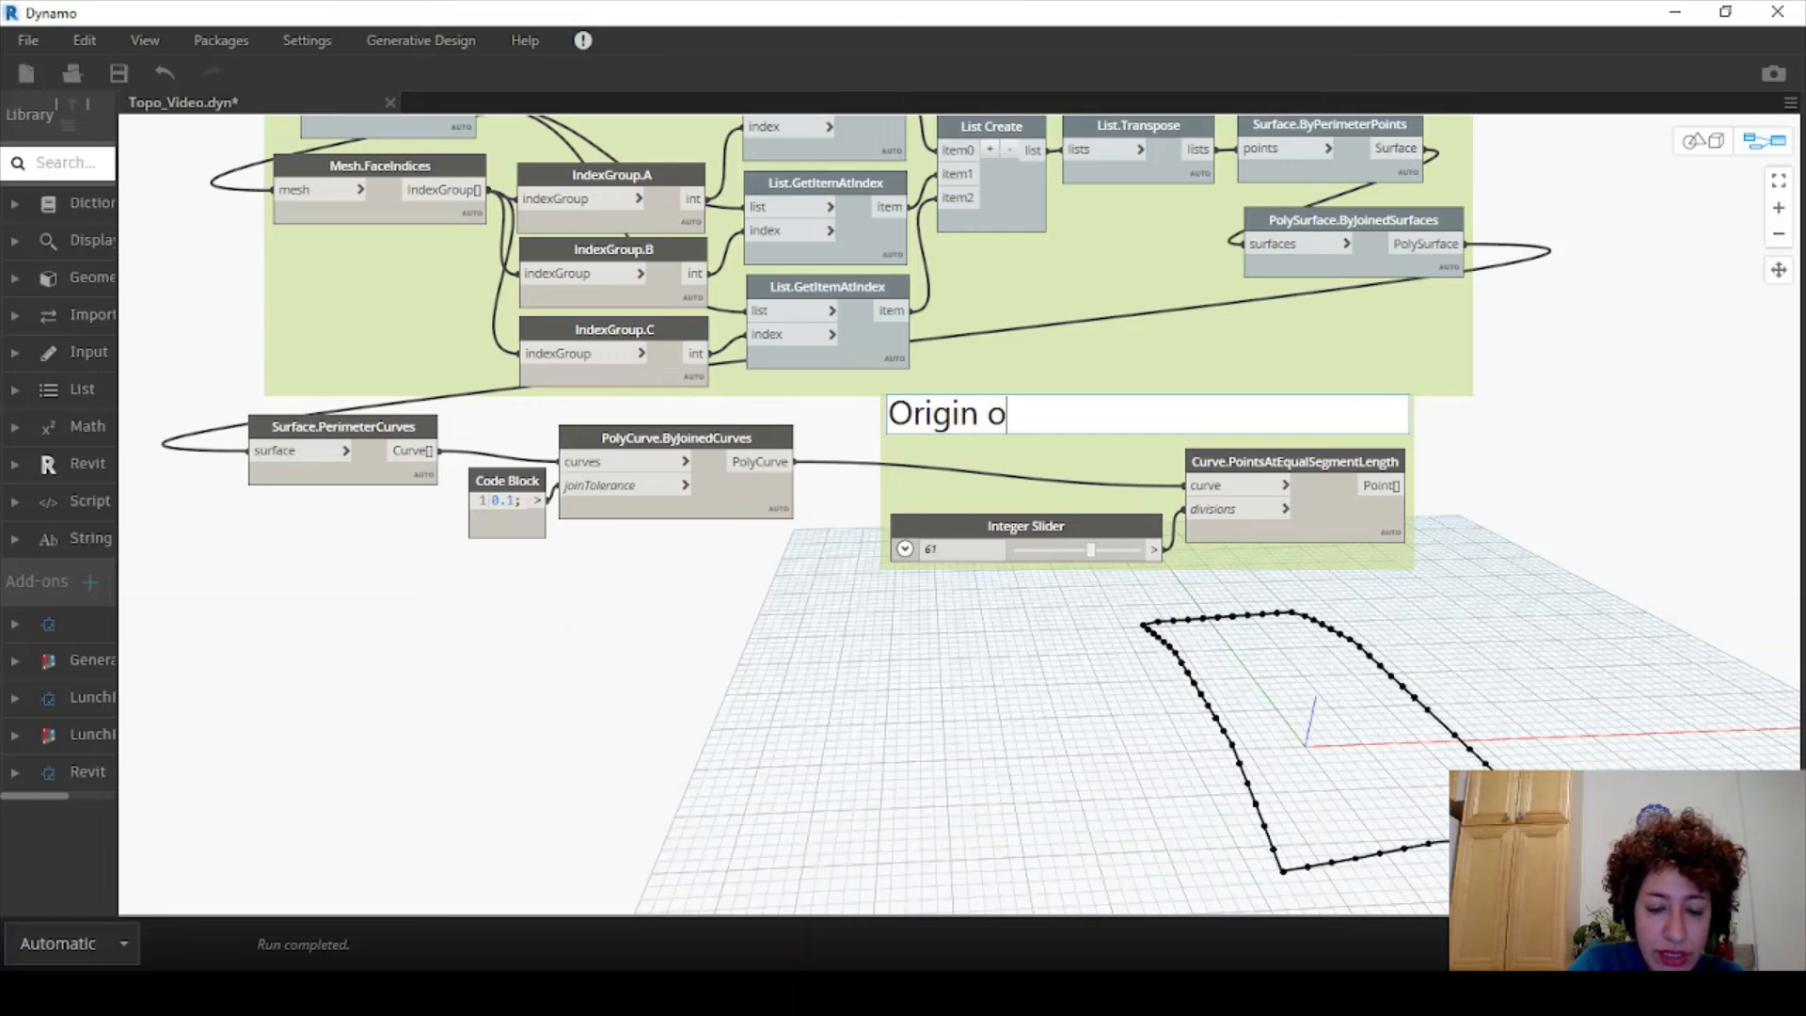
text(f Towers)
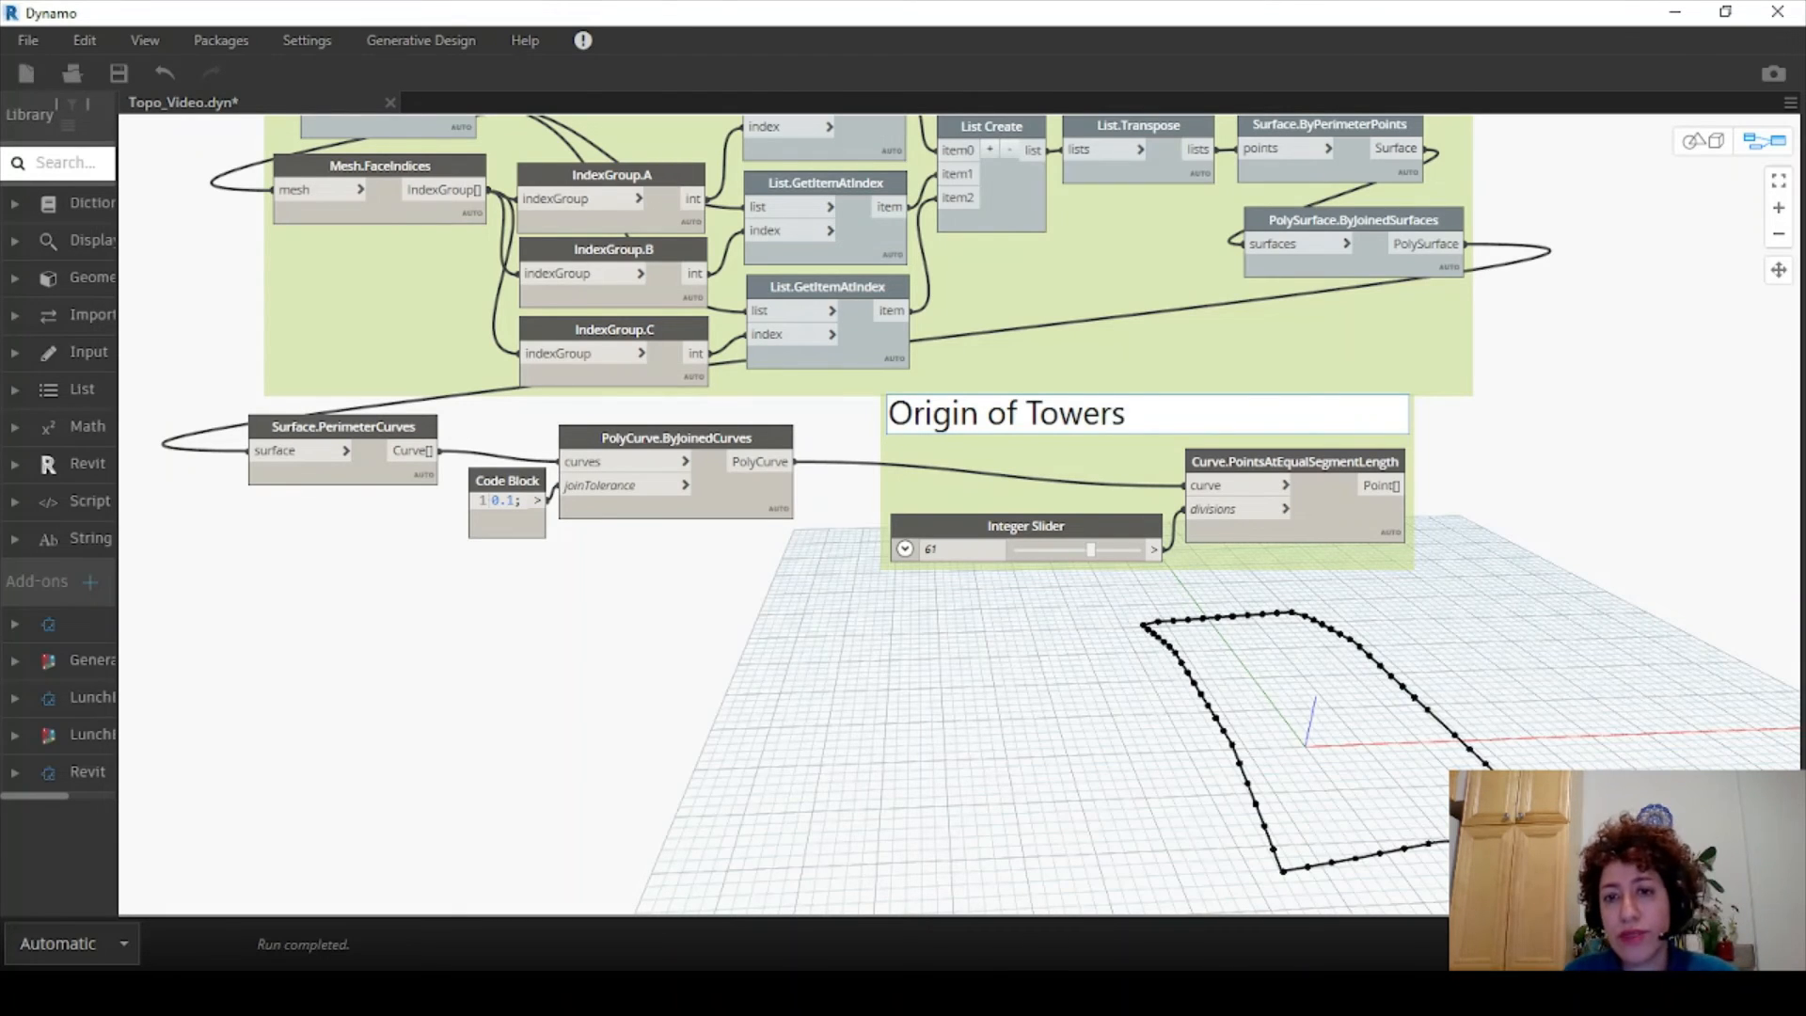
click(1562, 532)
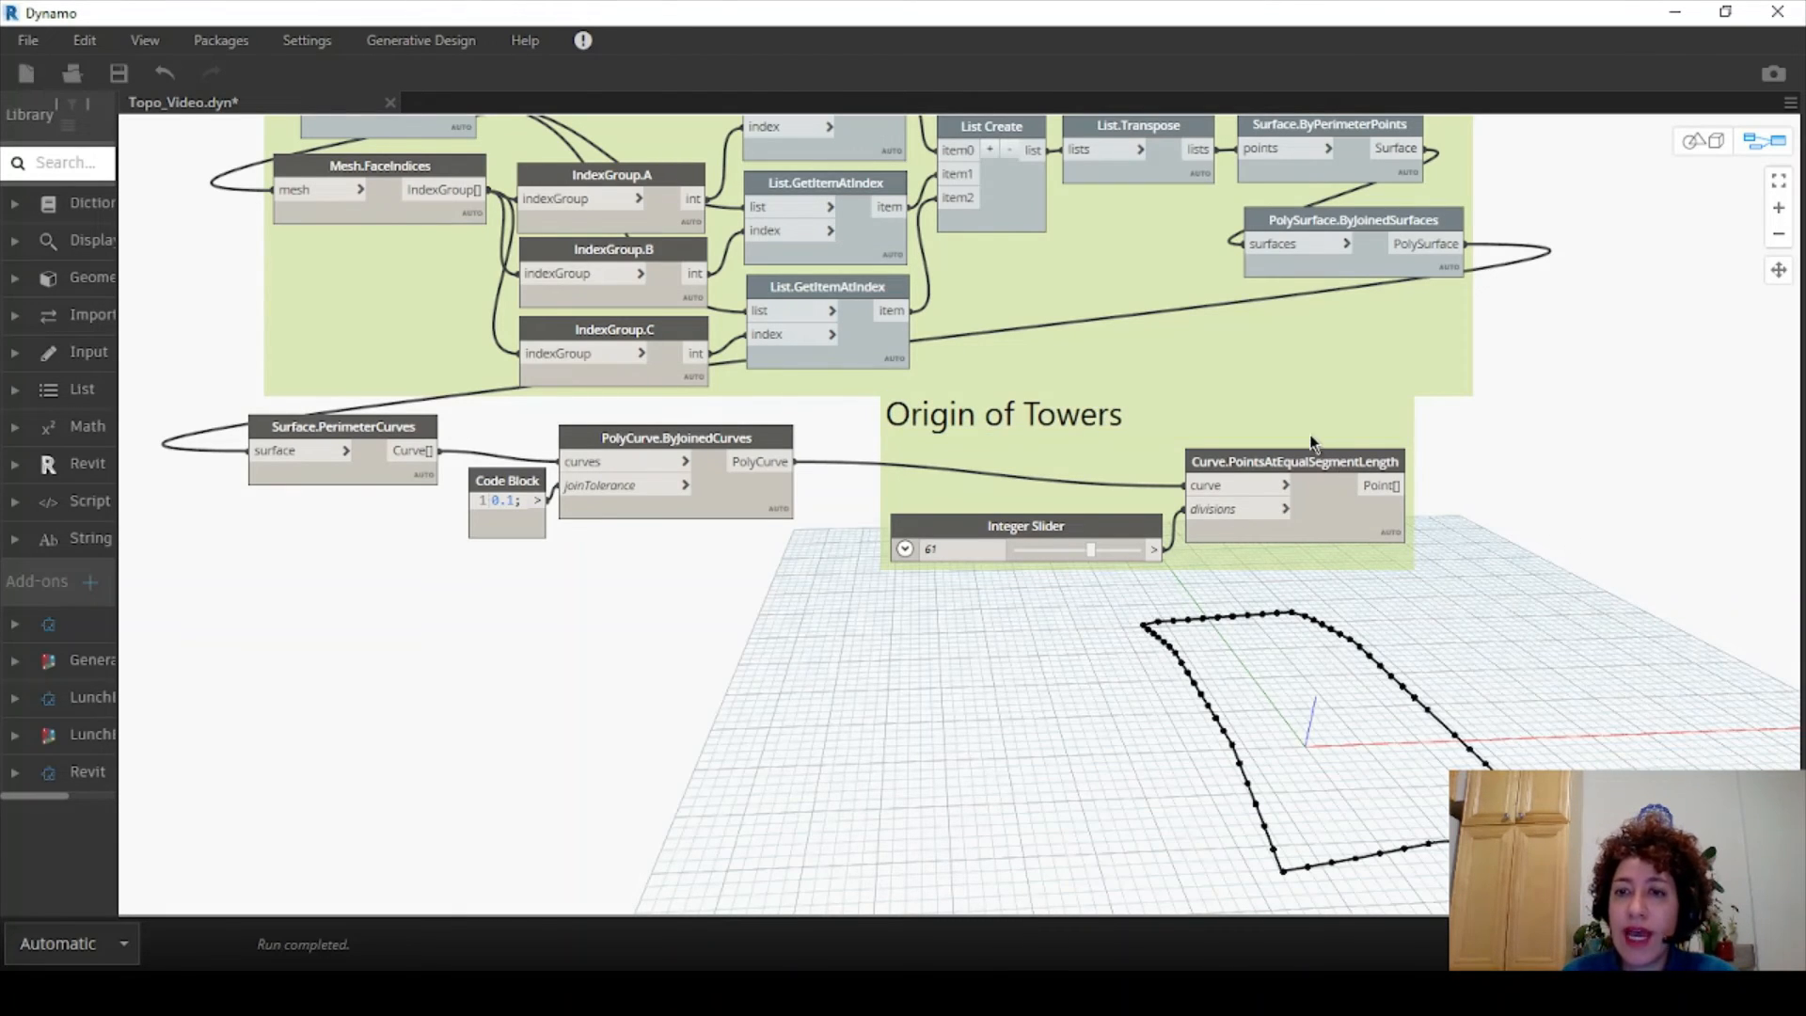
drag(1312, 442, 1240, 446)
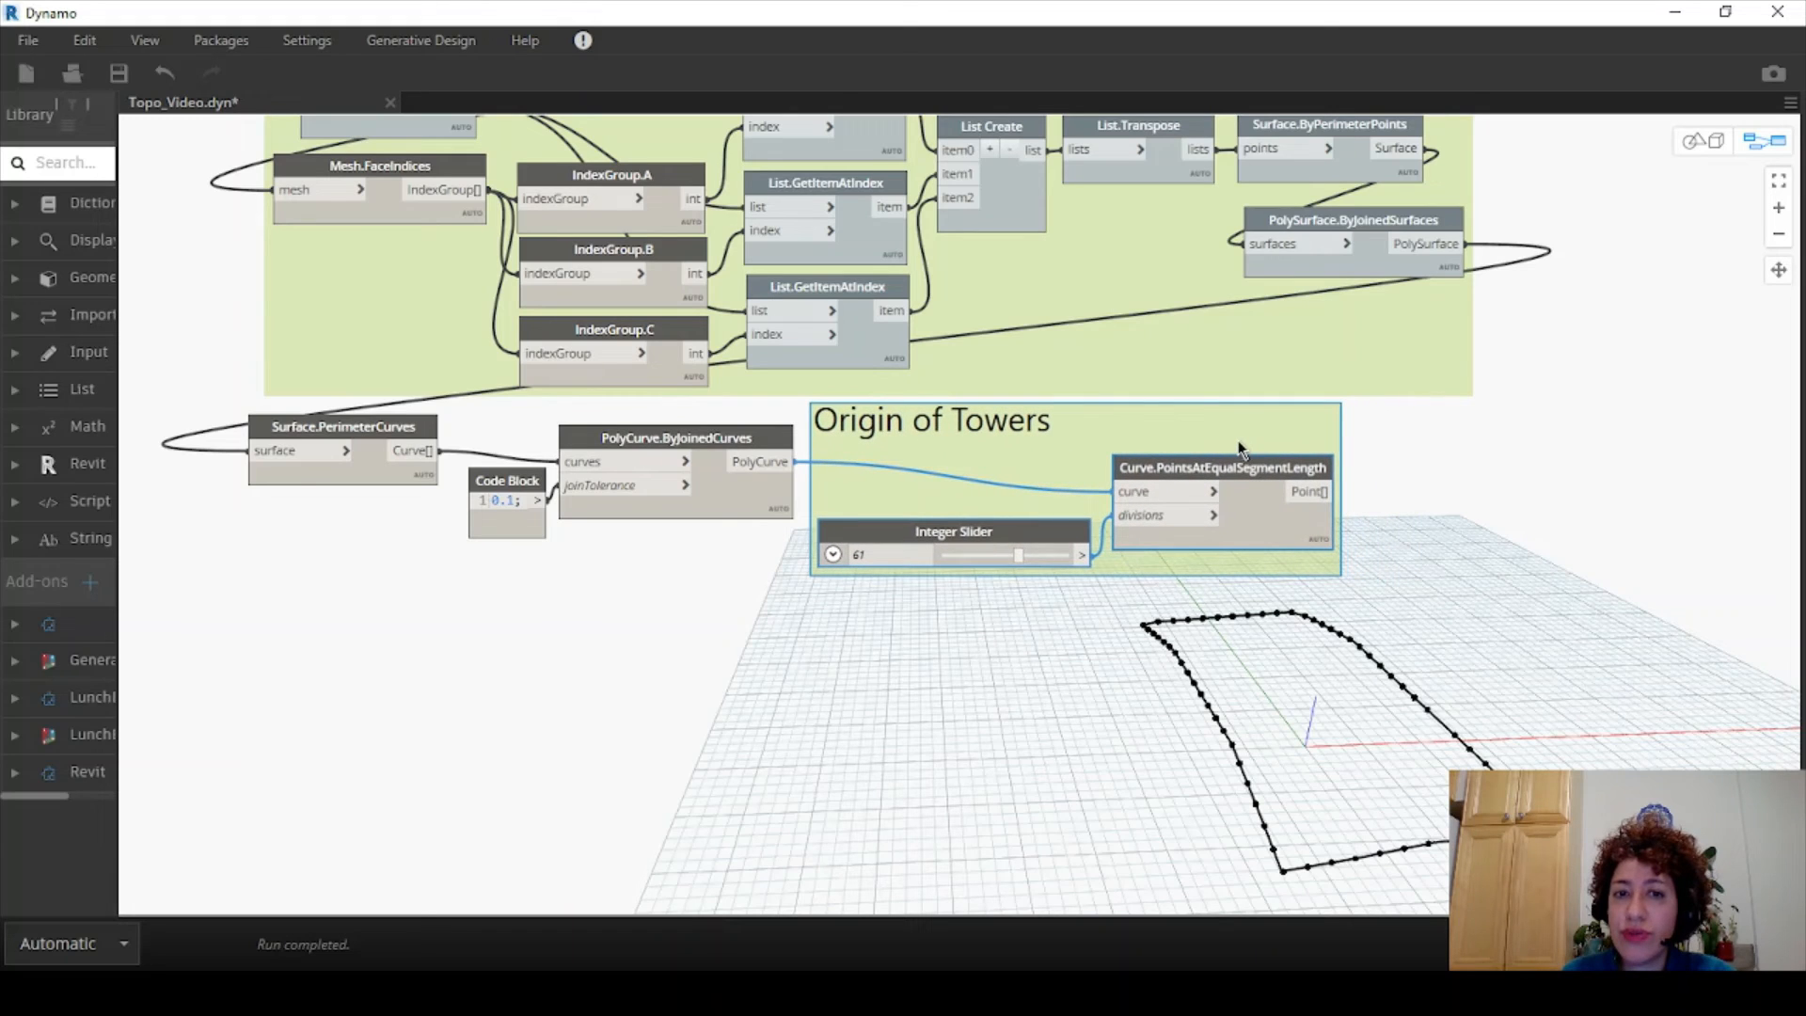
- Add an AdaptiveComponent.ByPoints node to the graph and position it
right_click(1464, 505)
text(ad)
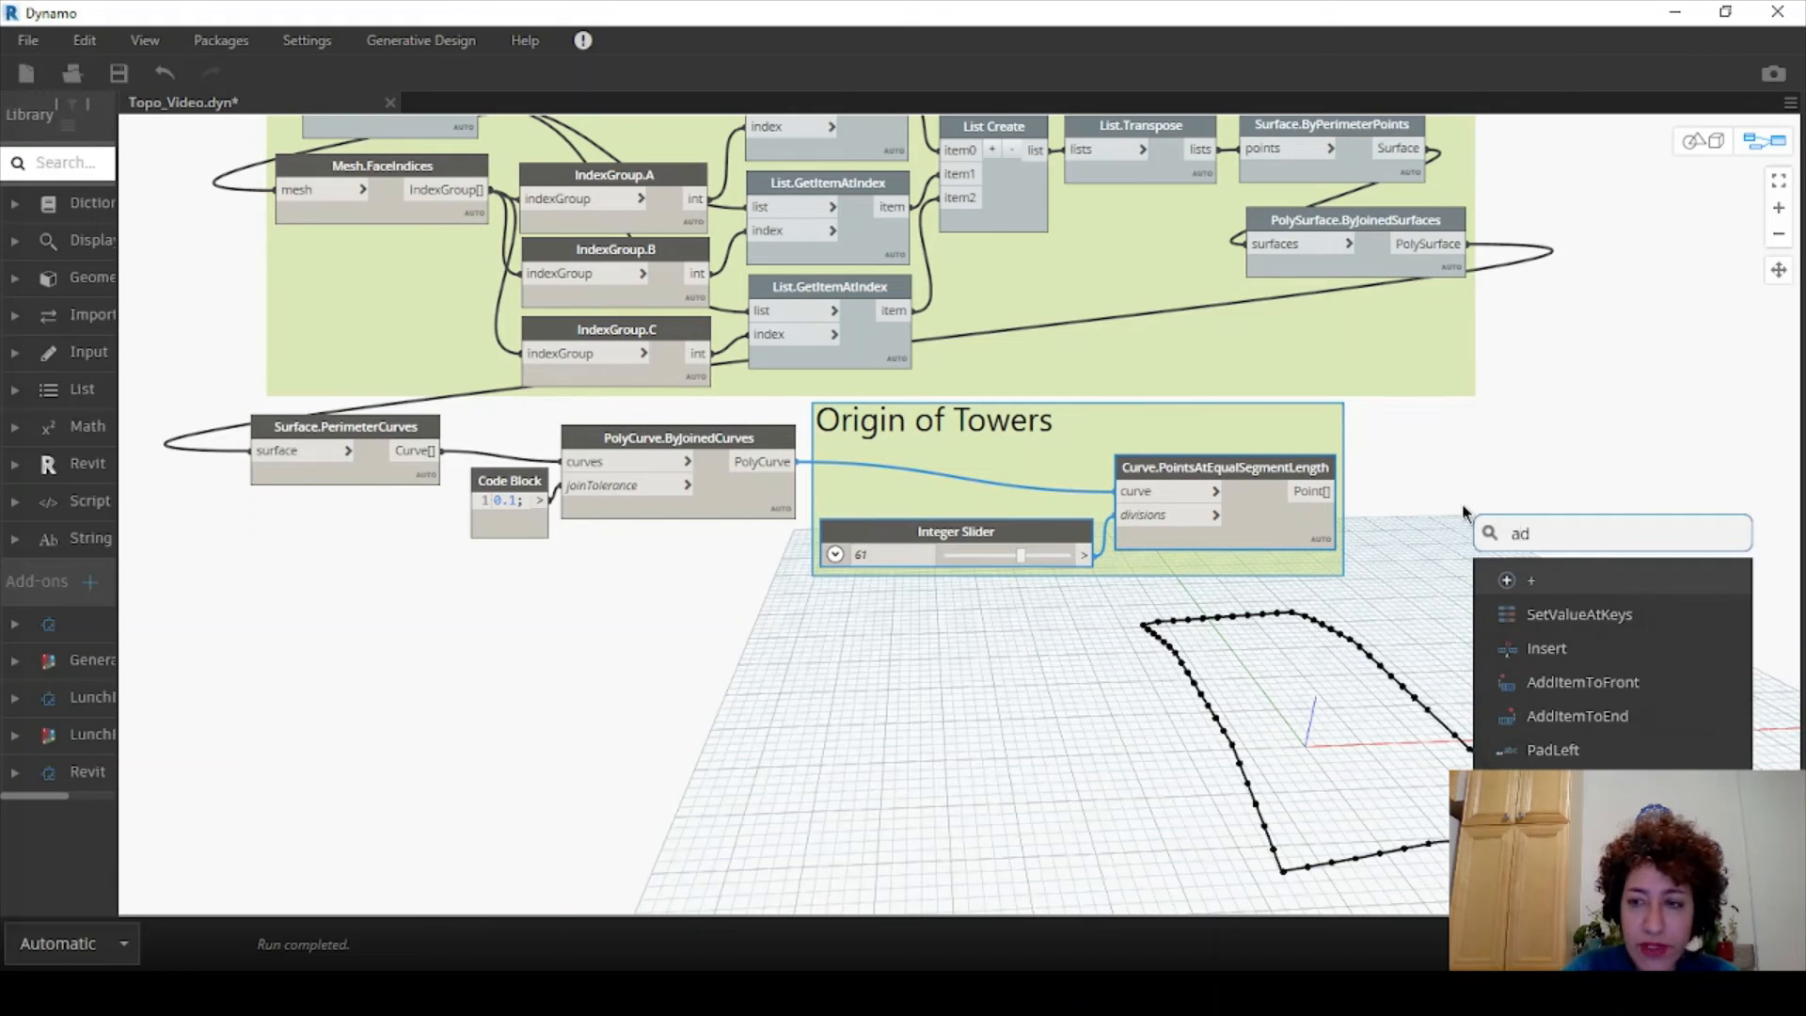
text(aptive)
click(1539, 614)
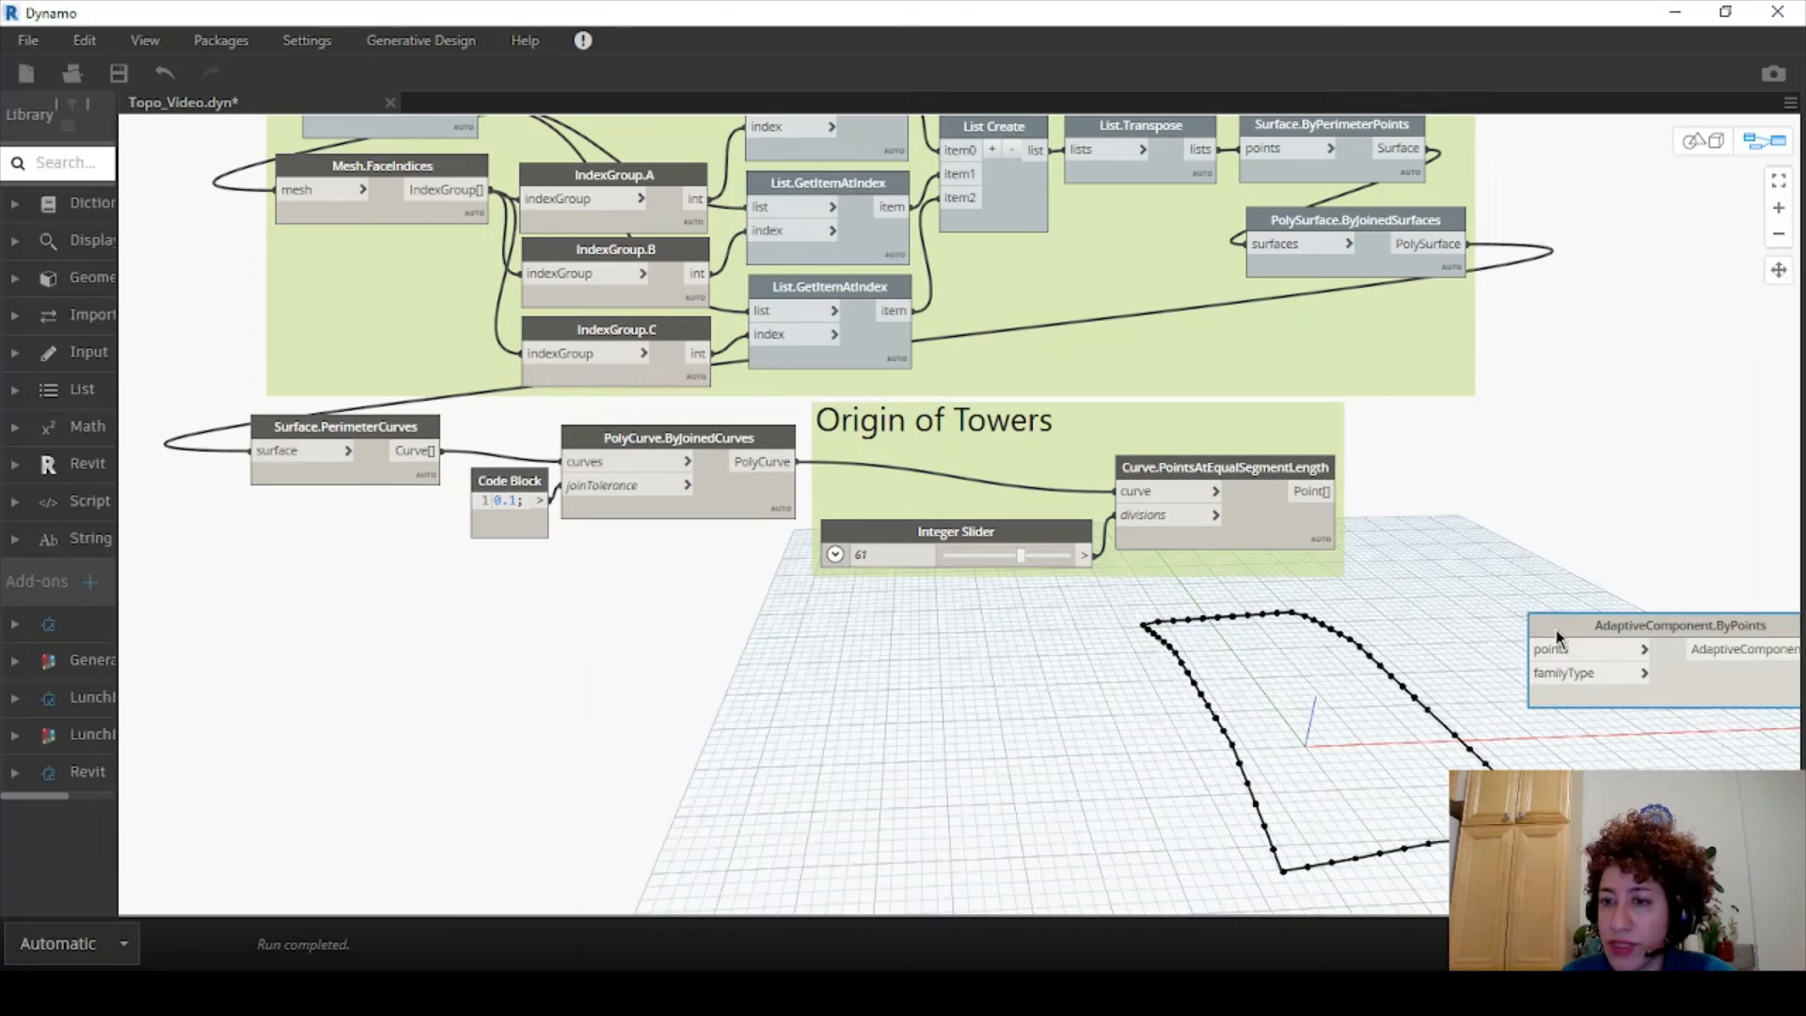
drag(1556, 638, 1445, 546)
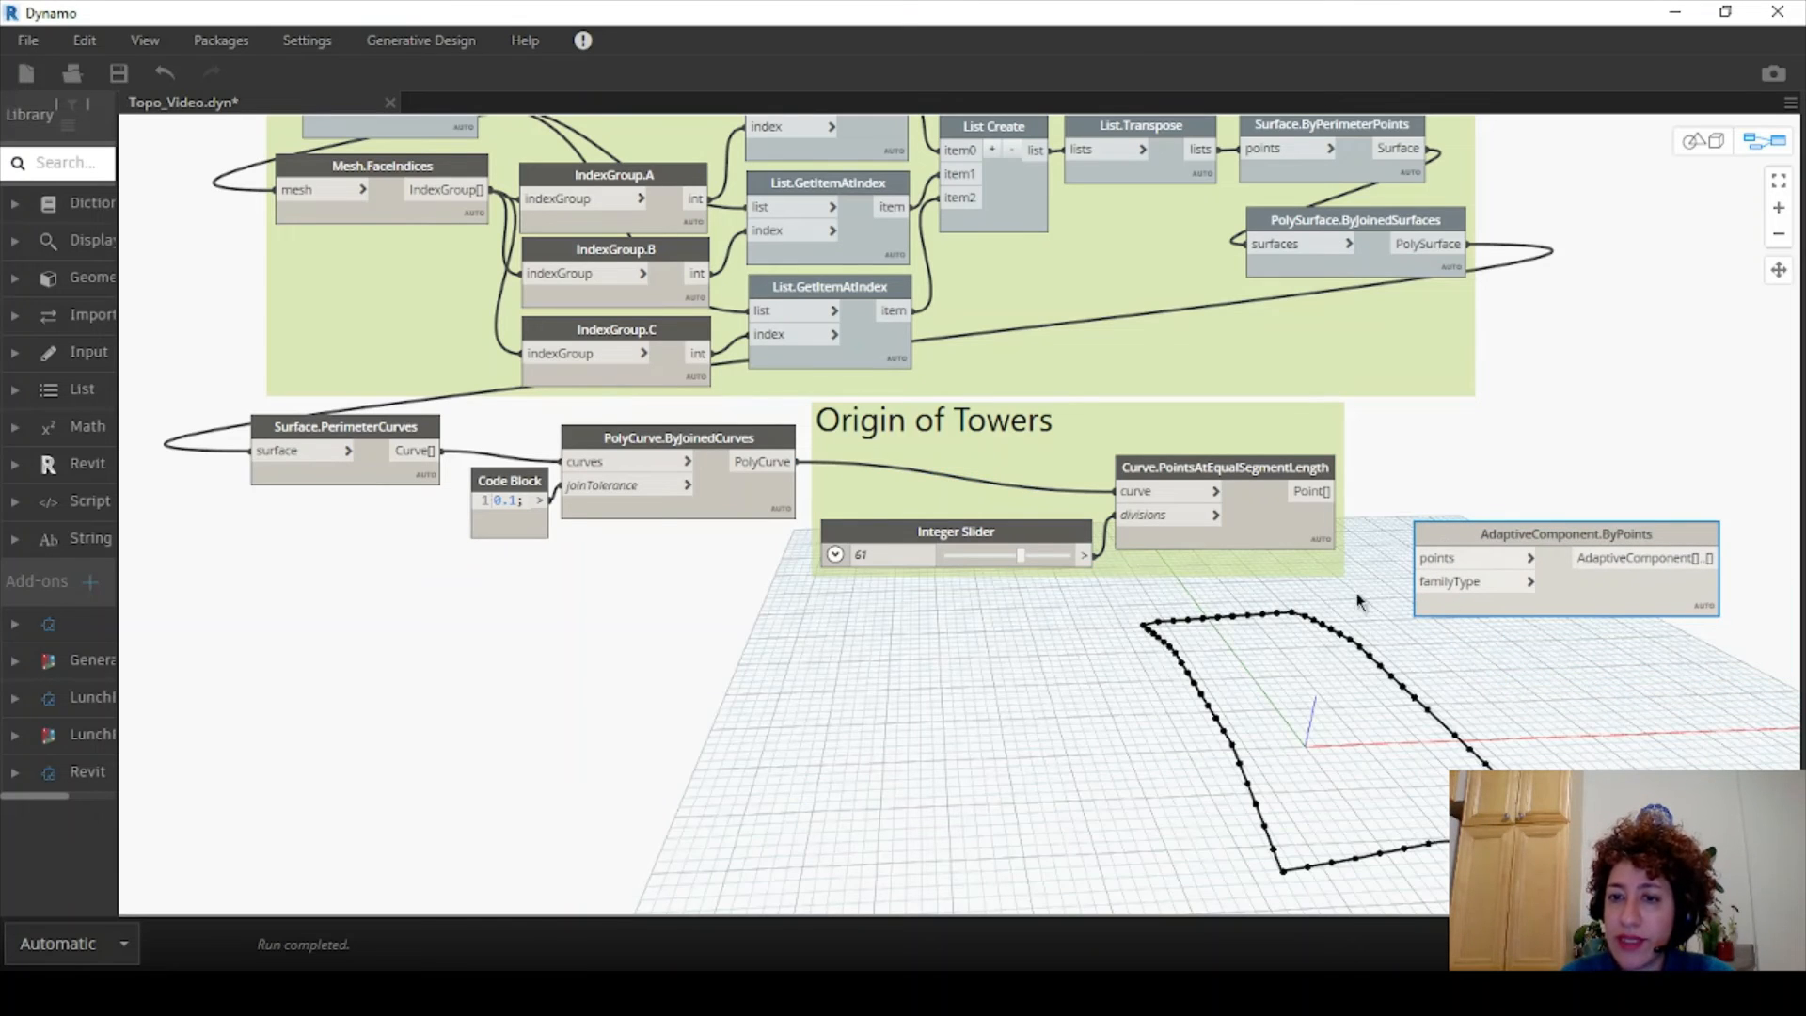
- Add a Family Types node below the group set to Tower-1:Tower-1
right_click(1256, 599)
text(f)
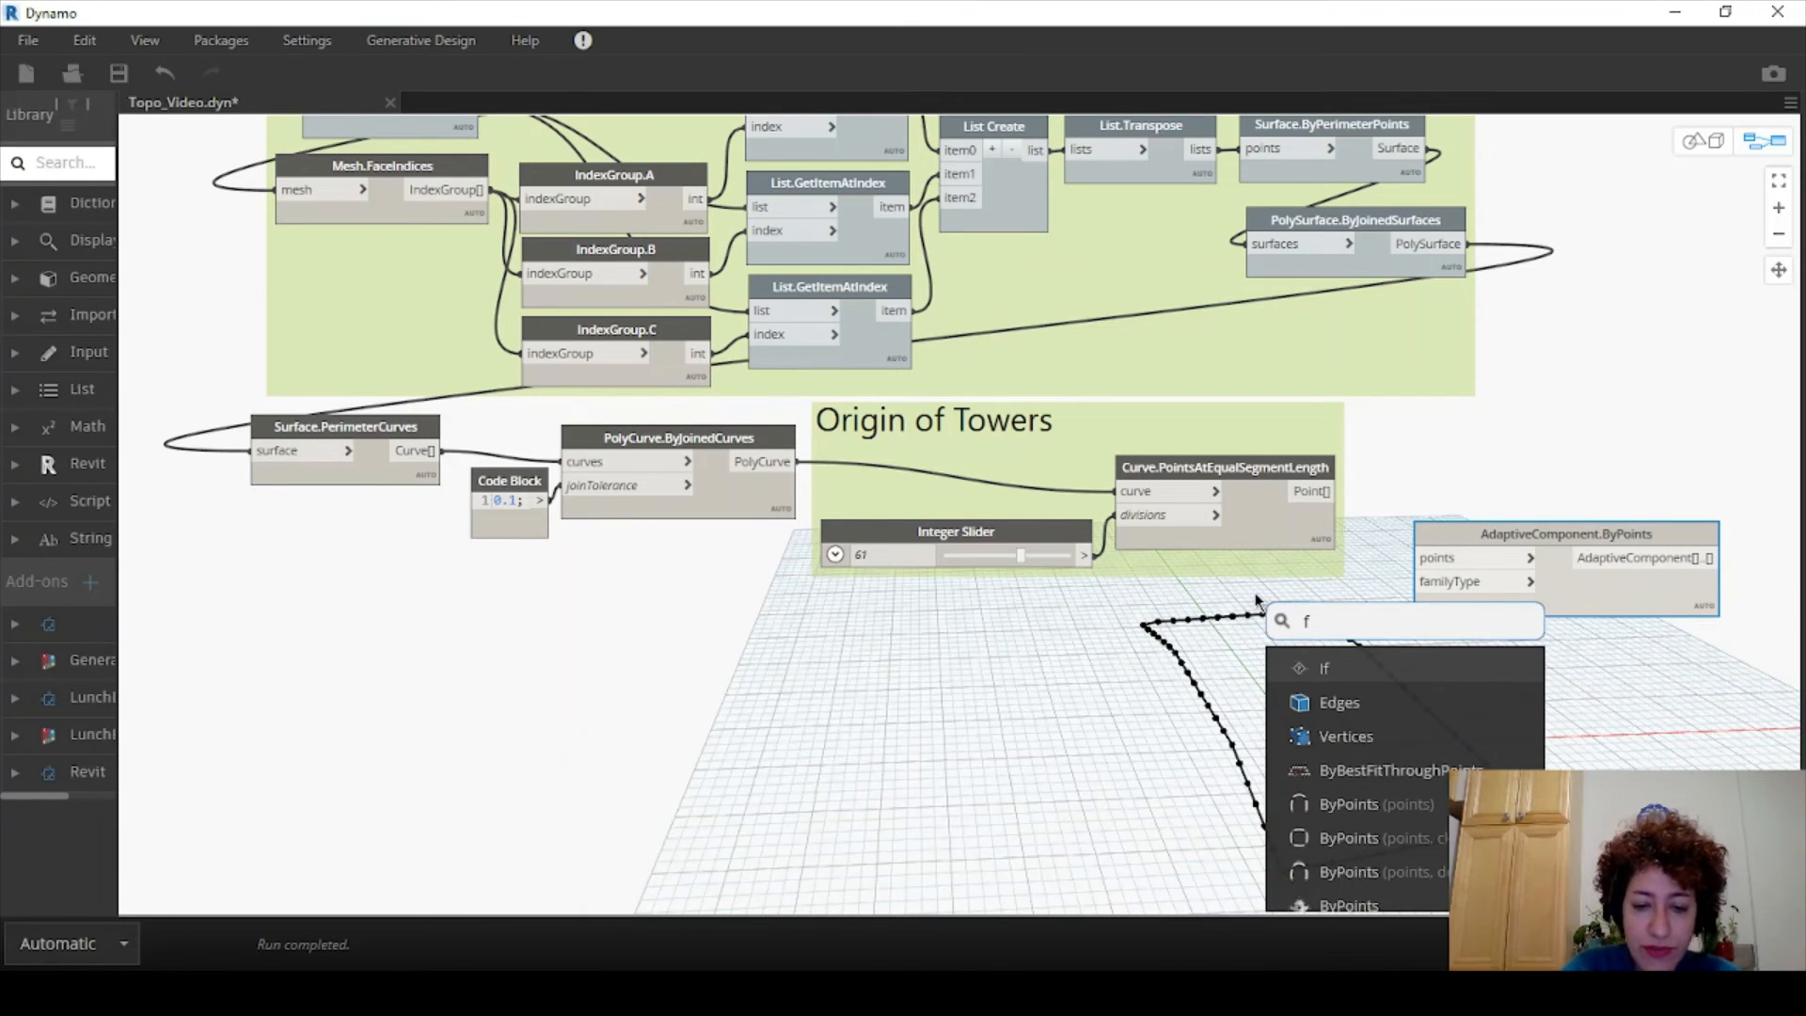
text(amily)
click(1315, 664)
drag(1341, 673, 1000, 593)
click(1055, 624)
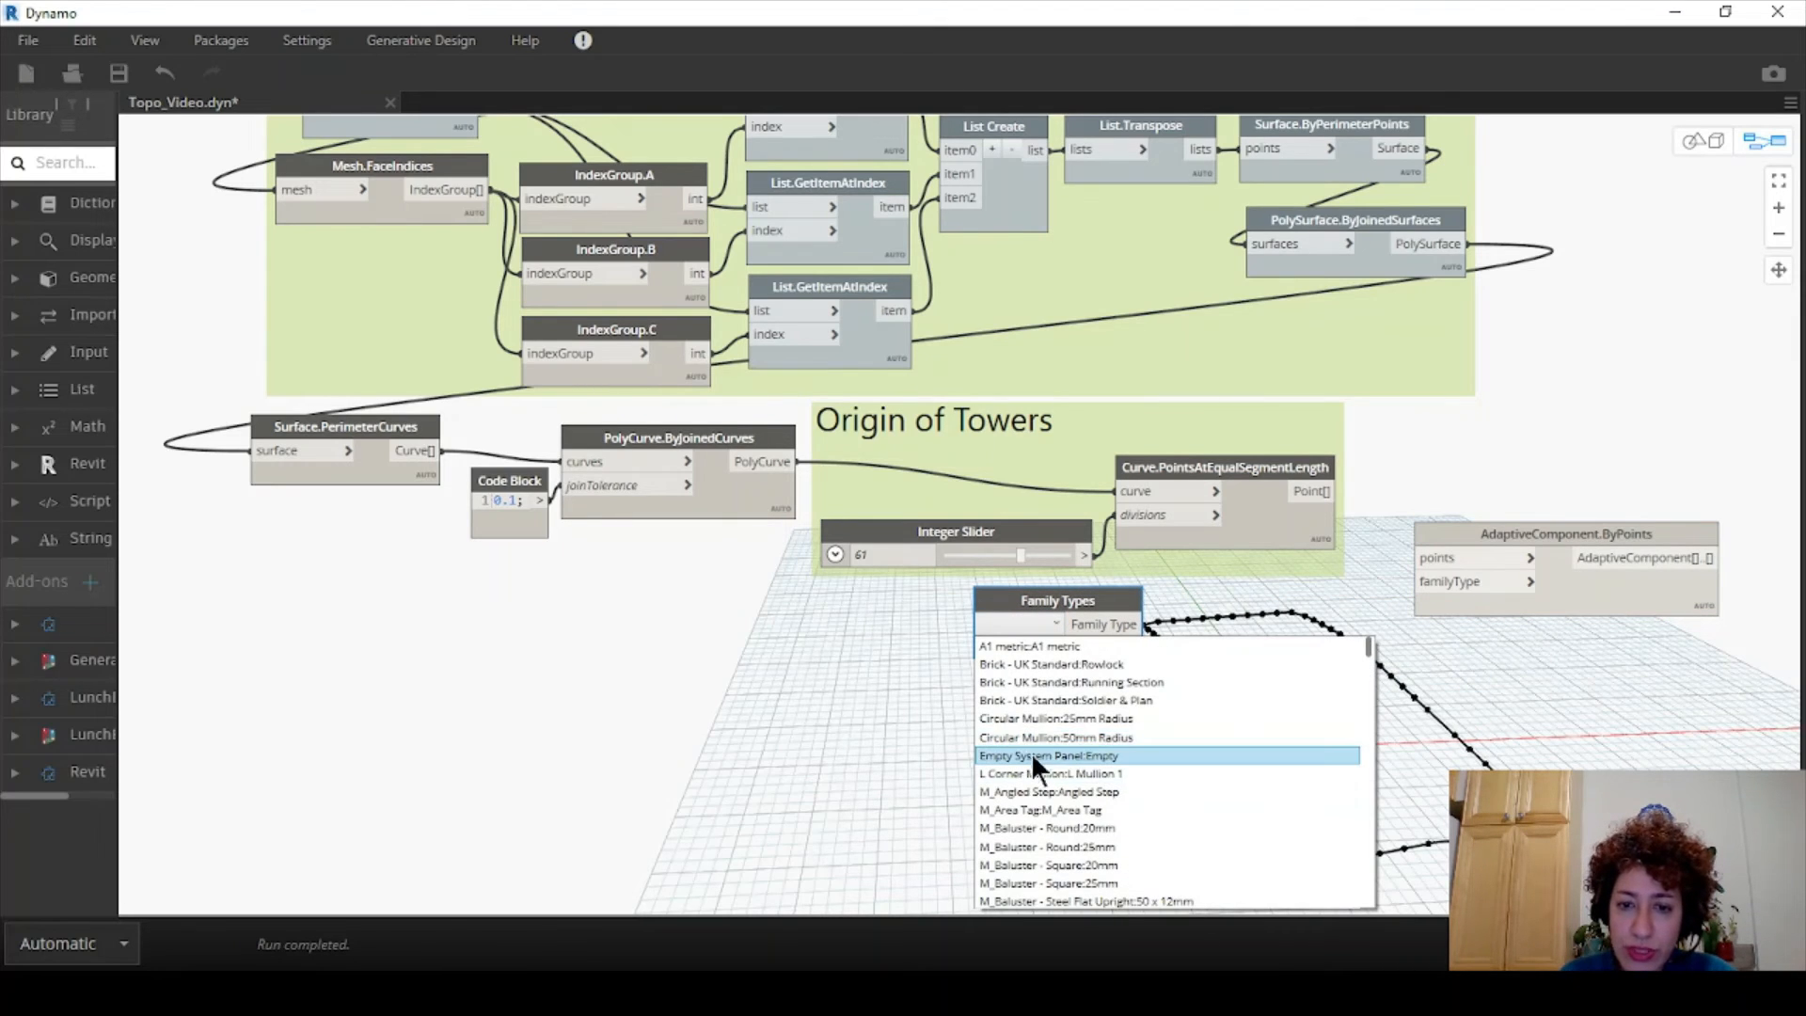
scroll(1052, 747, down, 15)
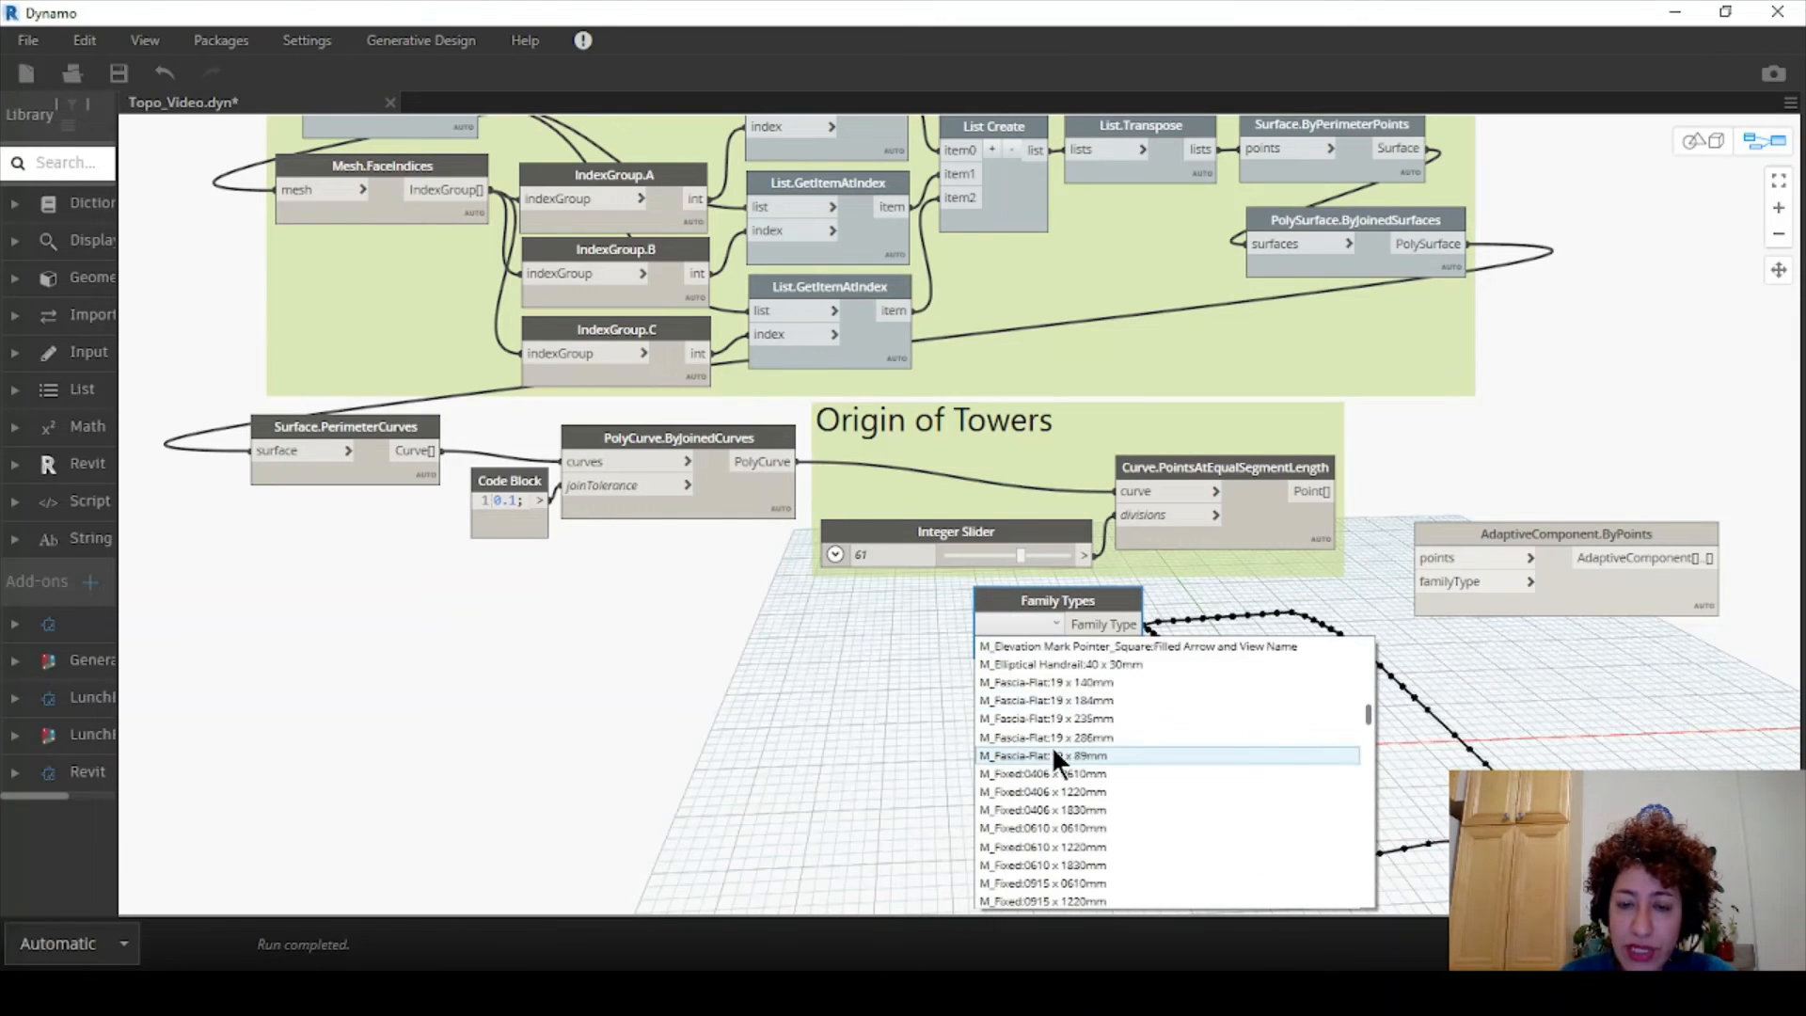
scroll(1052, 744, down, 15)
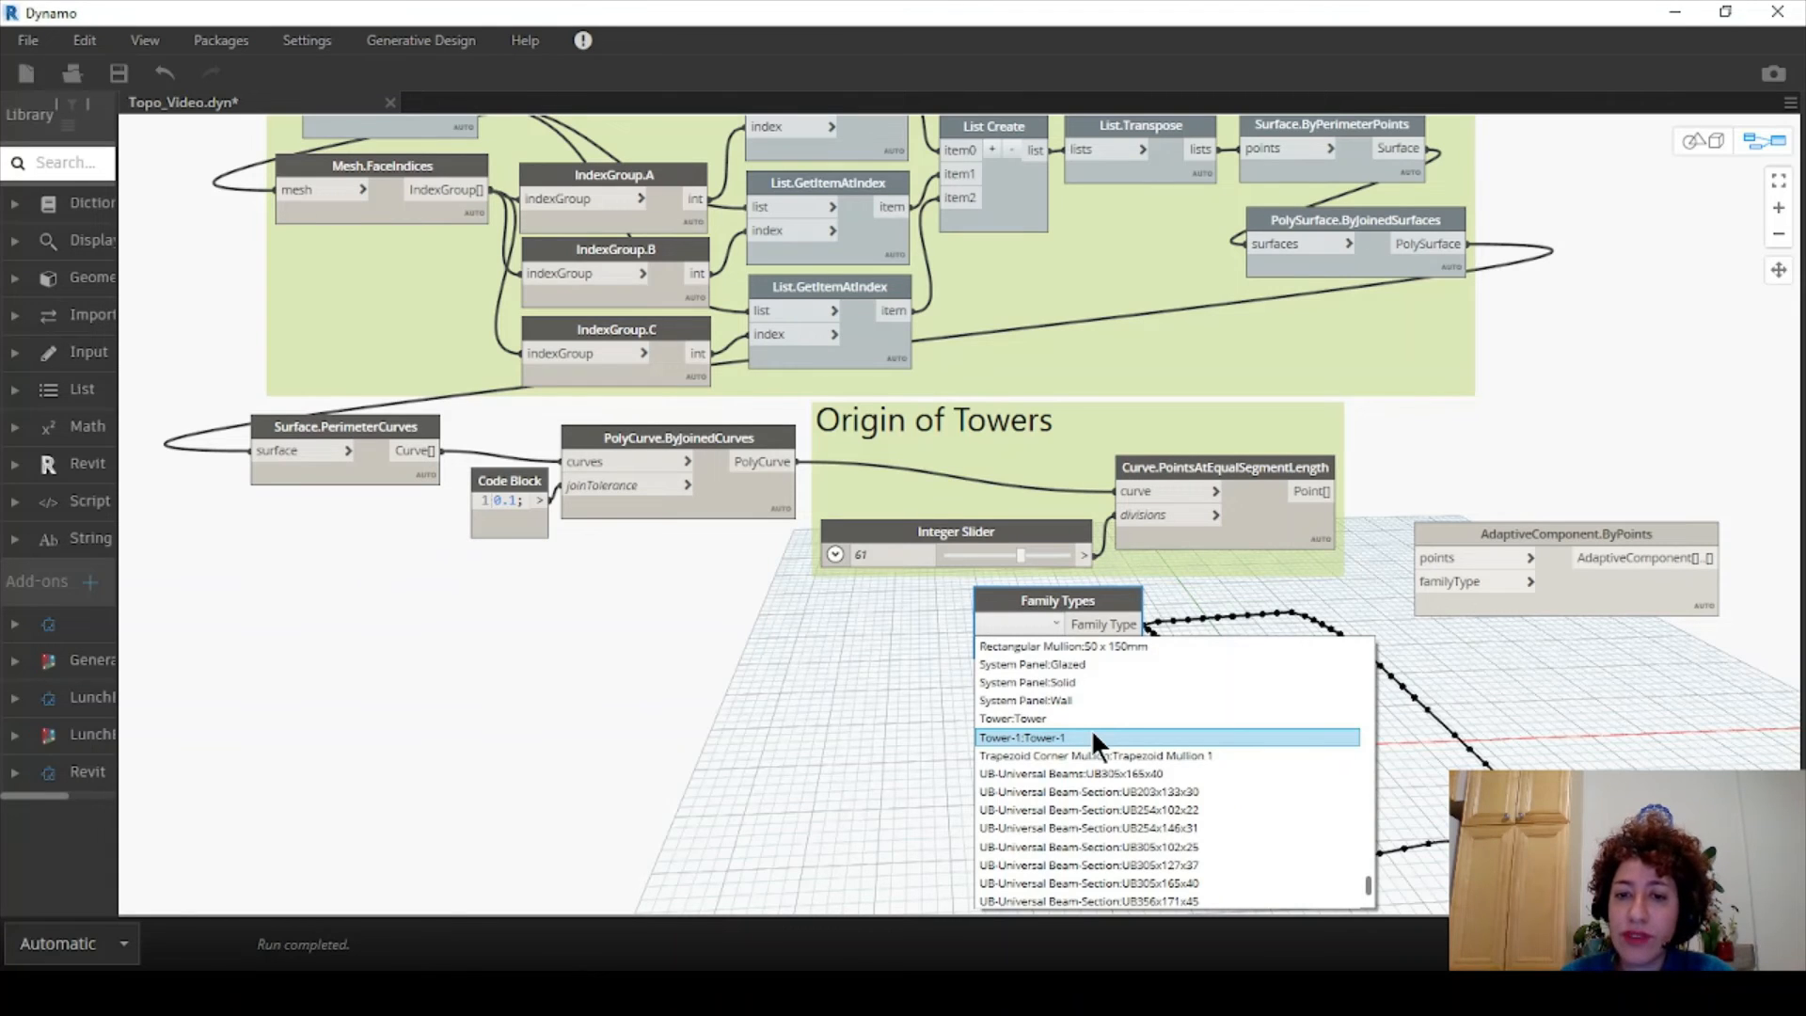
click(1091, 735)
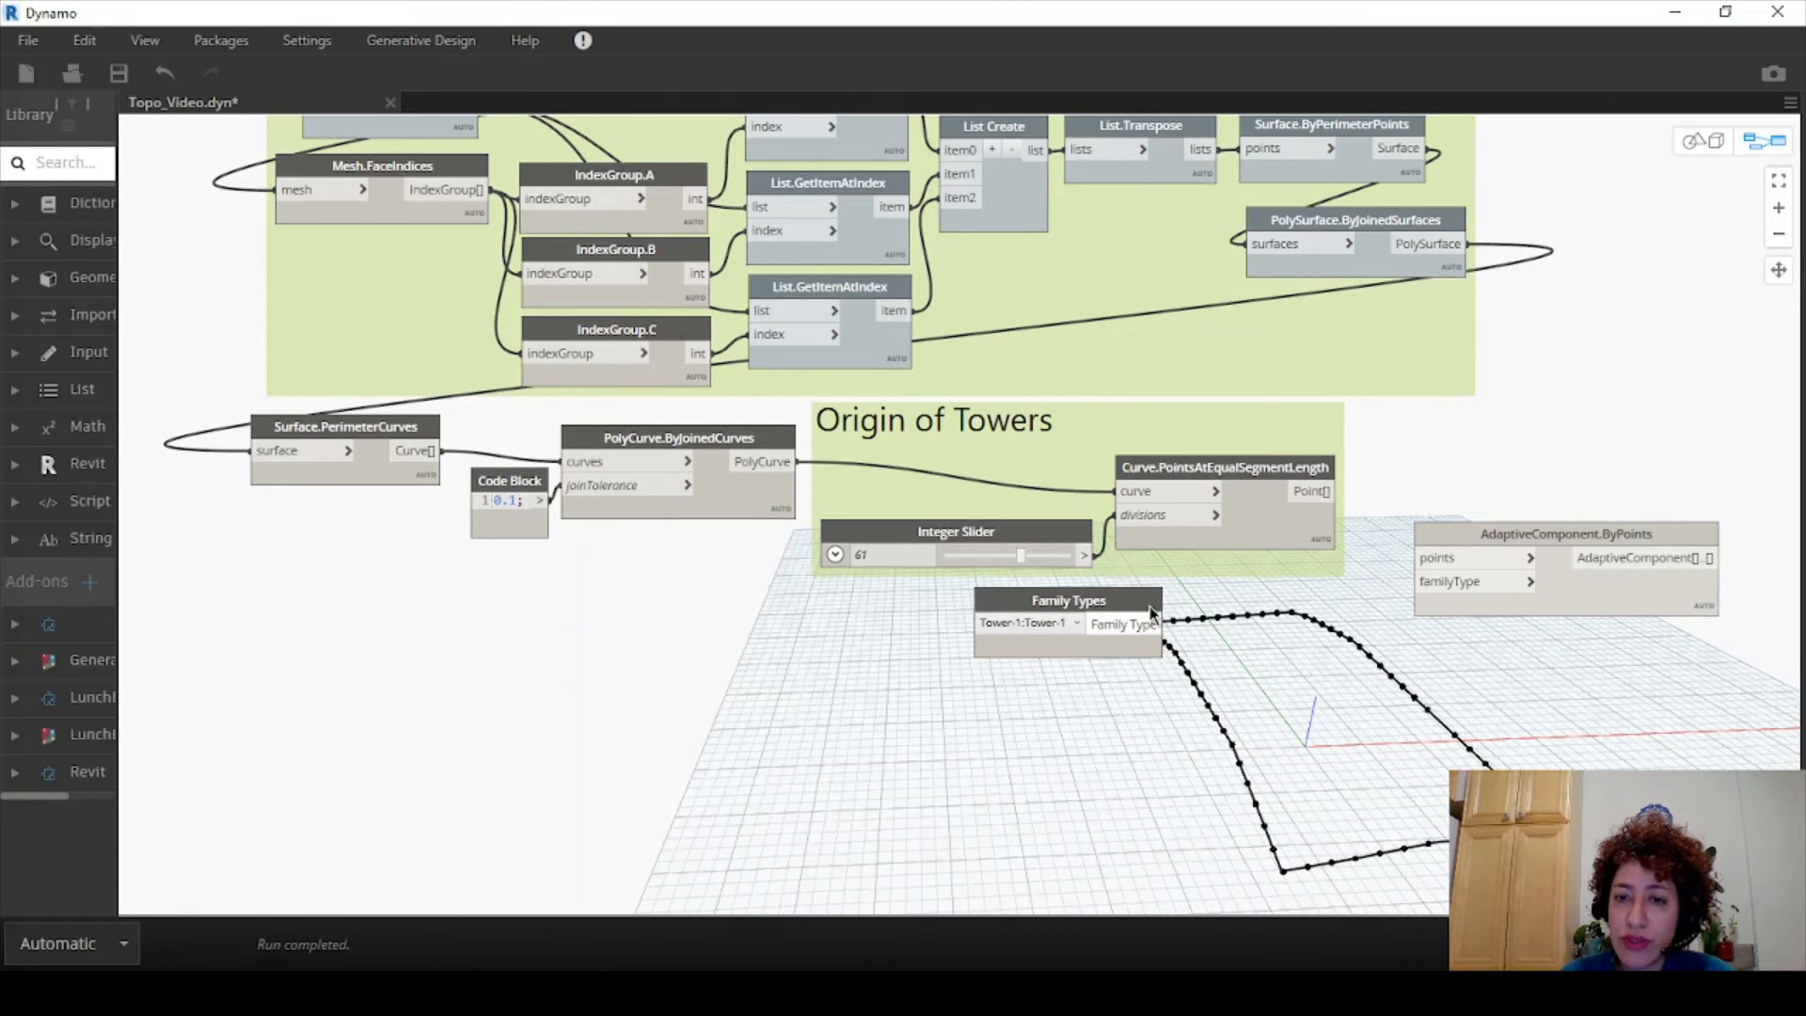
drag(1164, 608, 1141, 615)
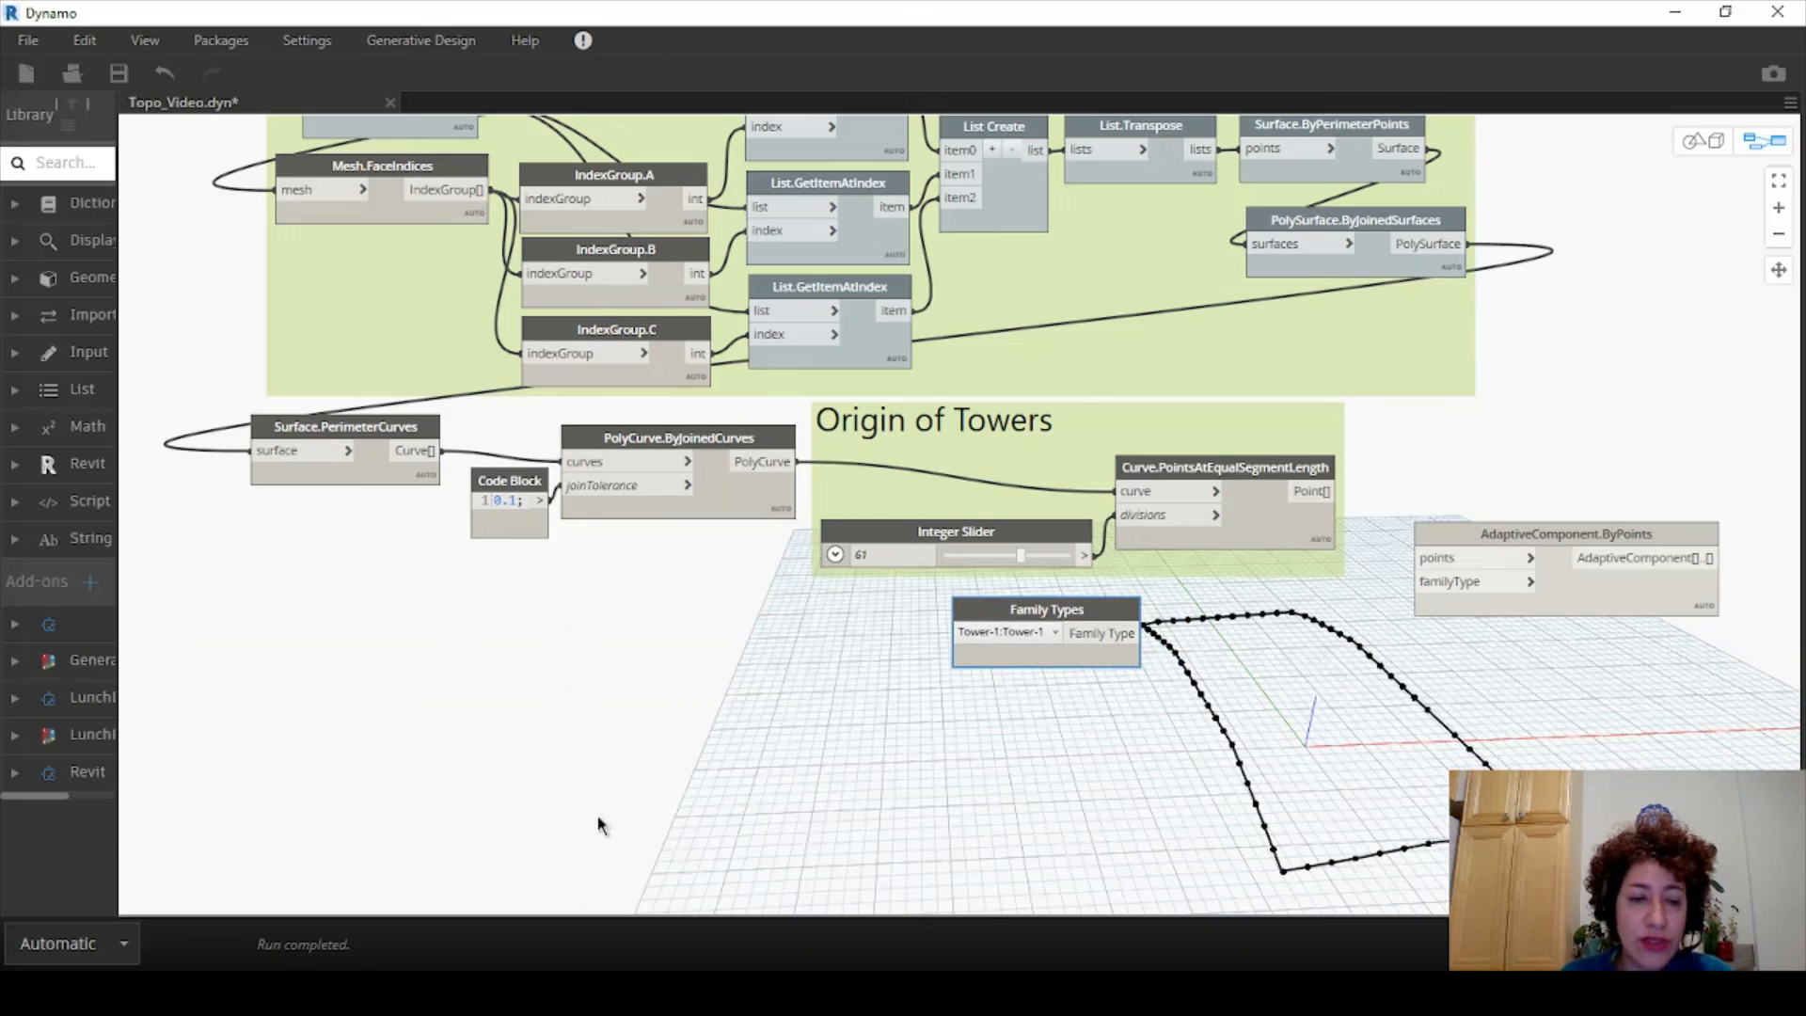
- Set run mode to Manual and wire Tower-1 and the perimeter points into AdaptiveComponent.ByPoints
click(125, 944)
click(47, 820)
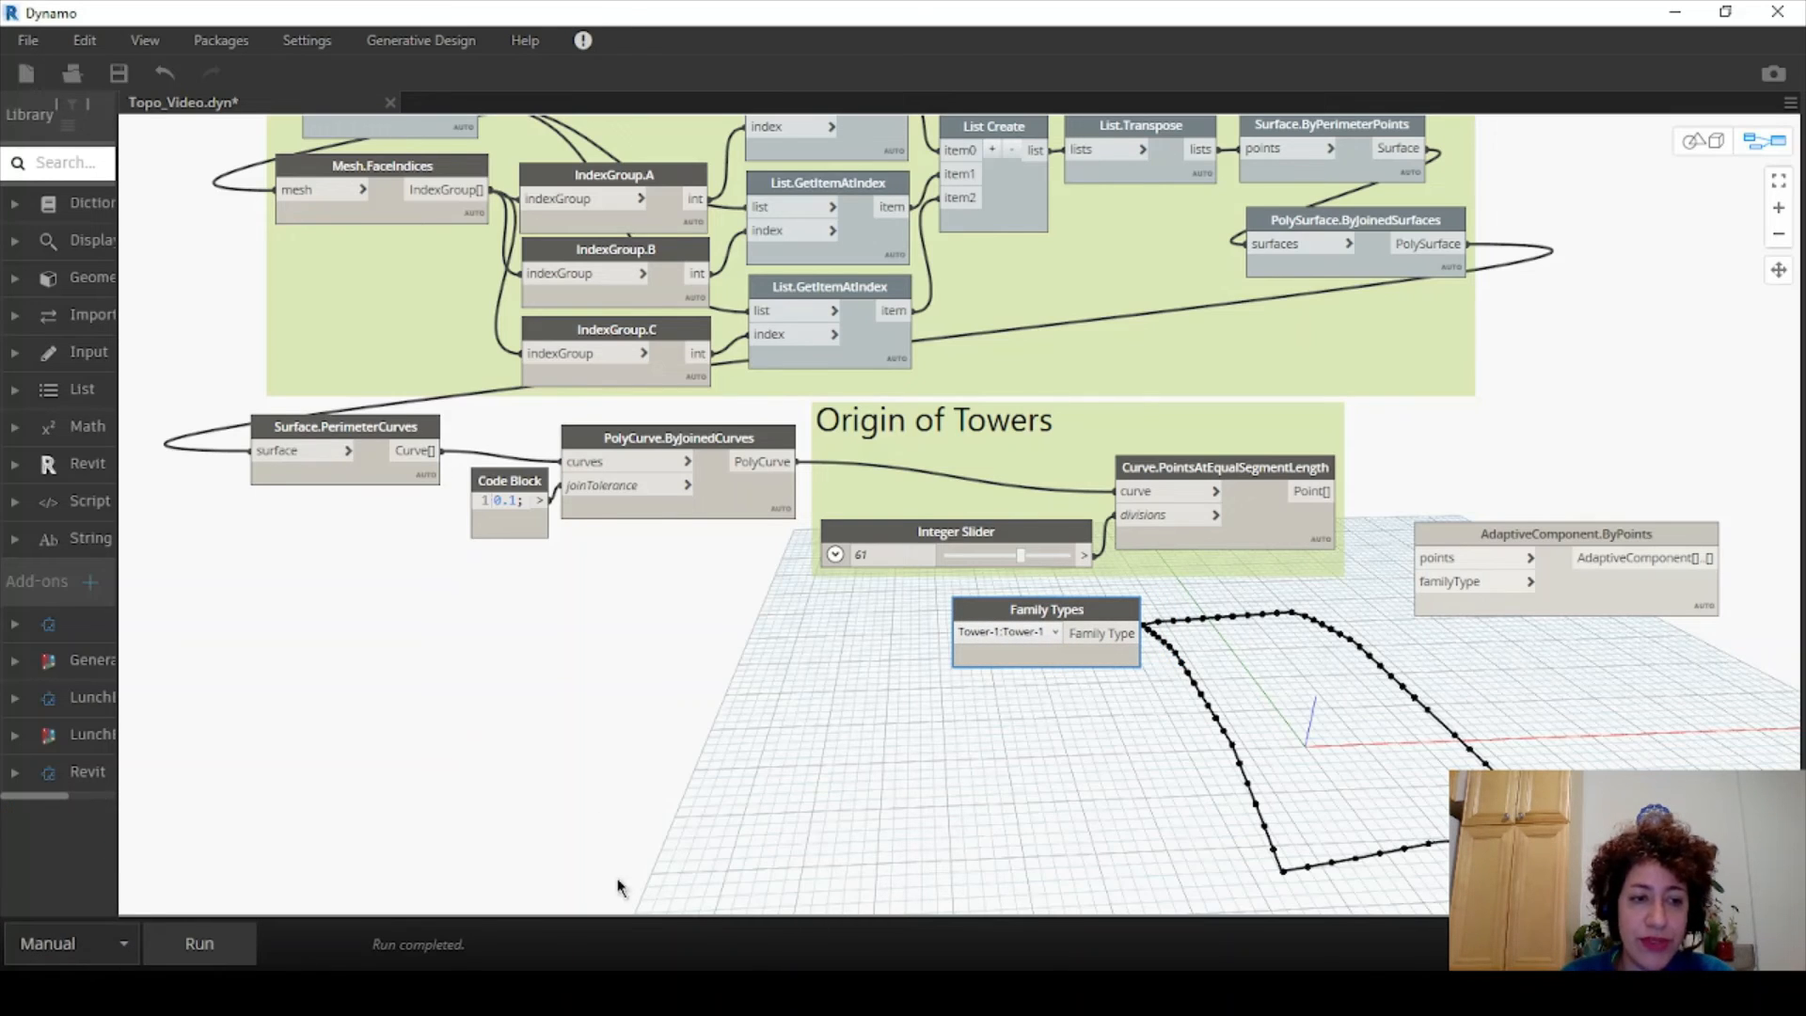
drag(1135, 637, 1338, 633)
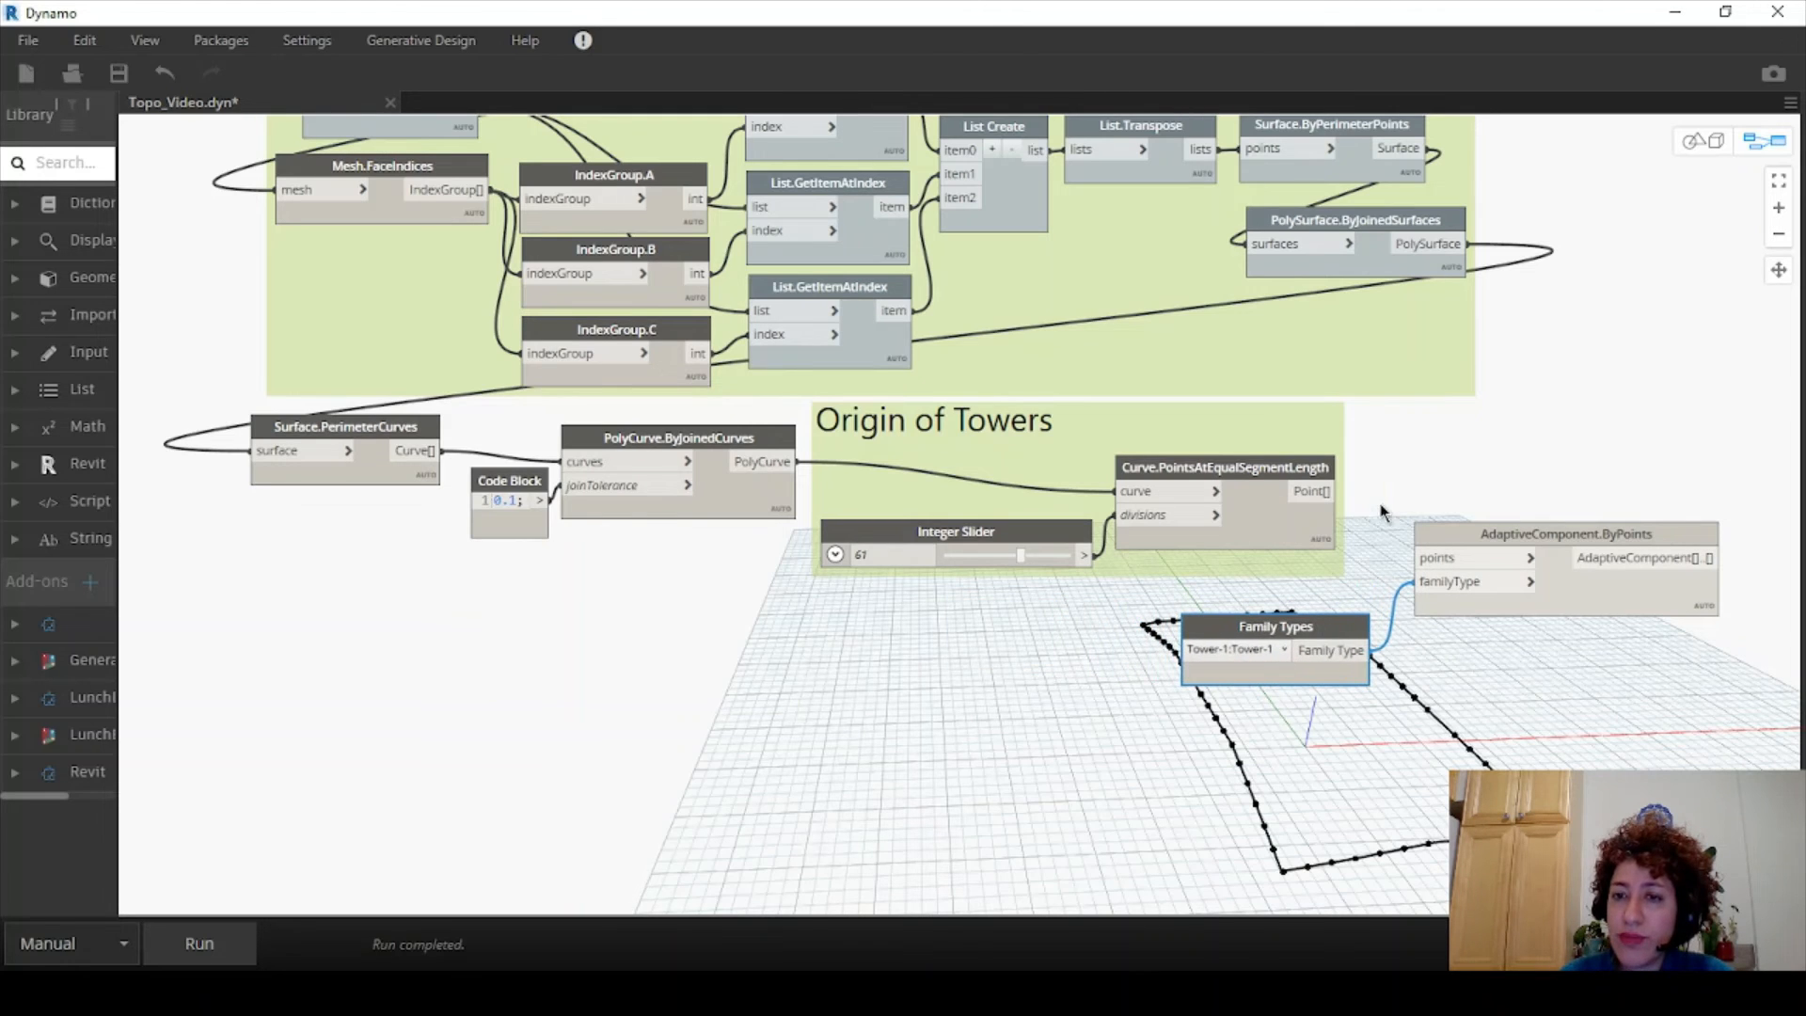
drag(1338, 491, 1416, 558)
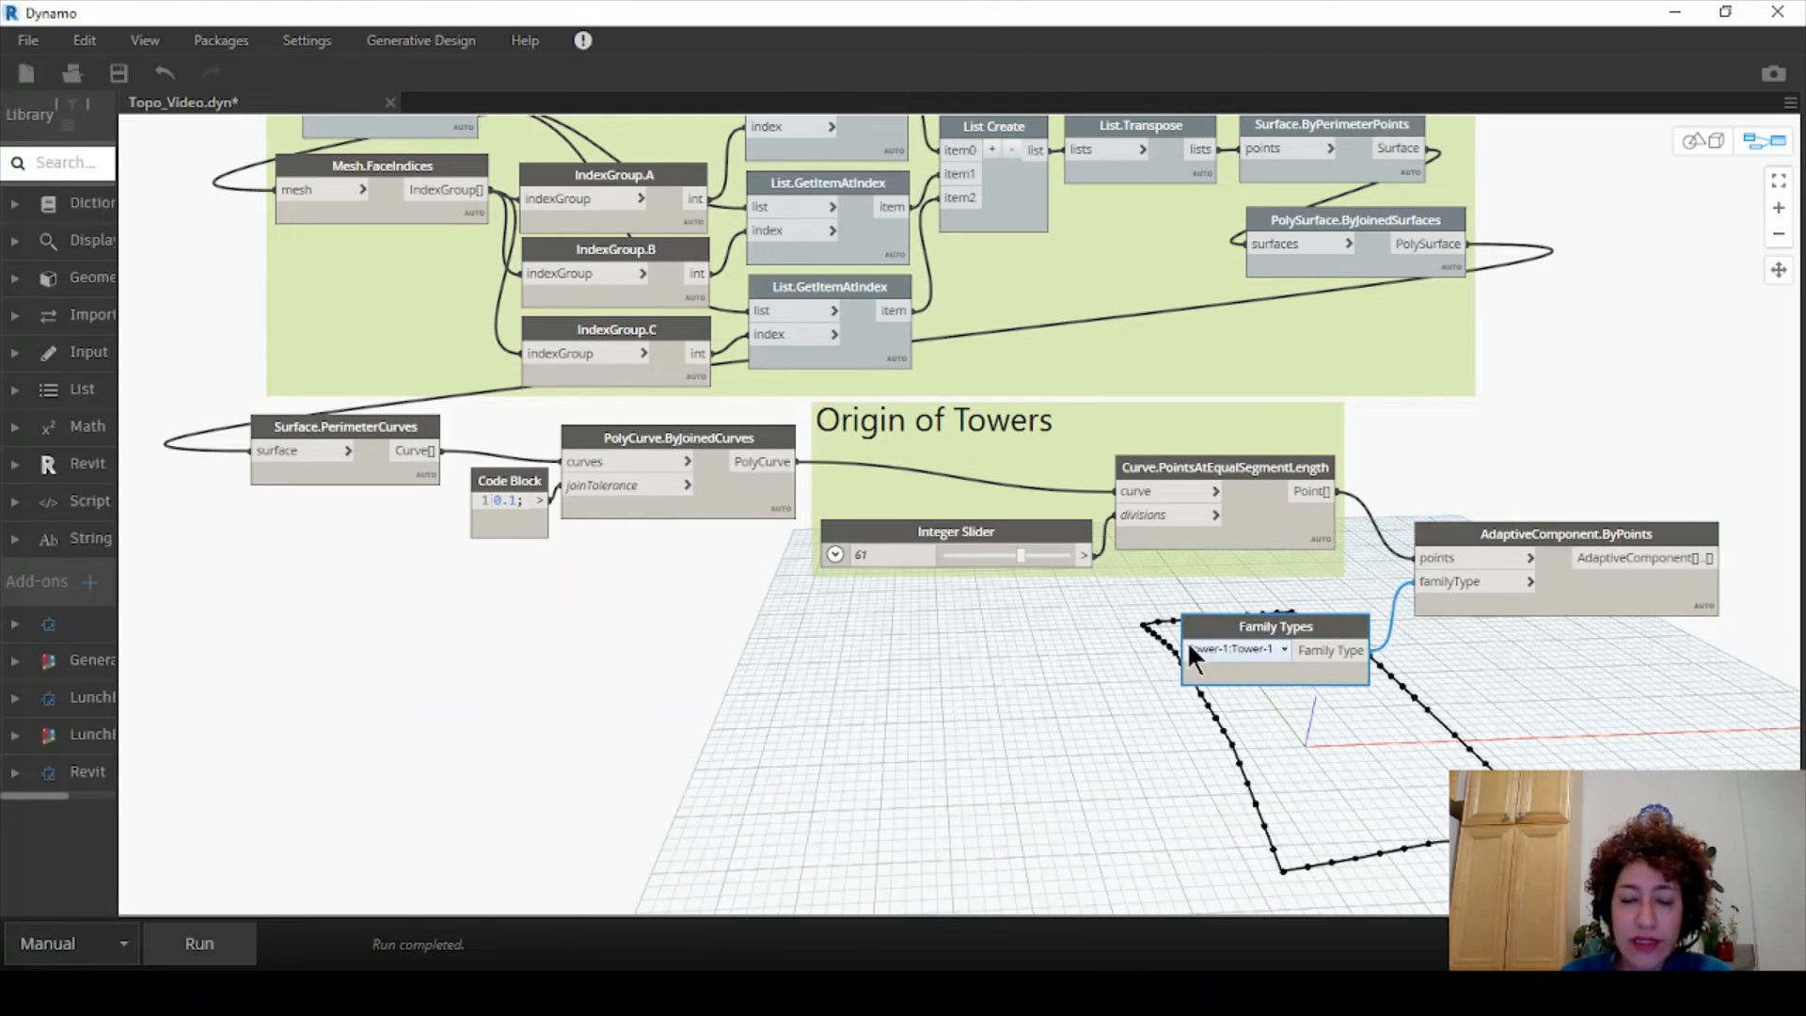
click(1190, 647)
click(775, 720)
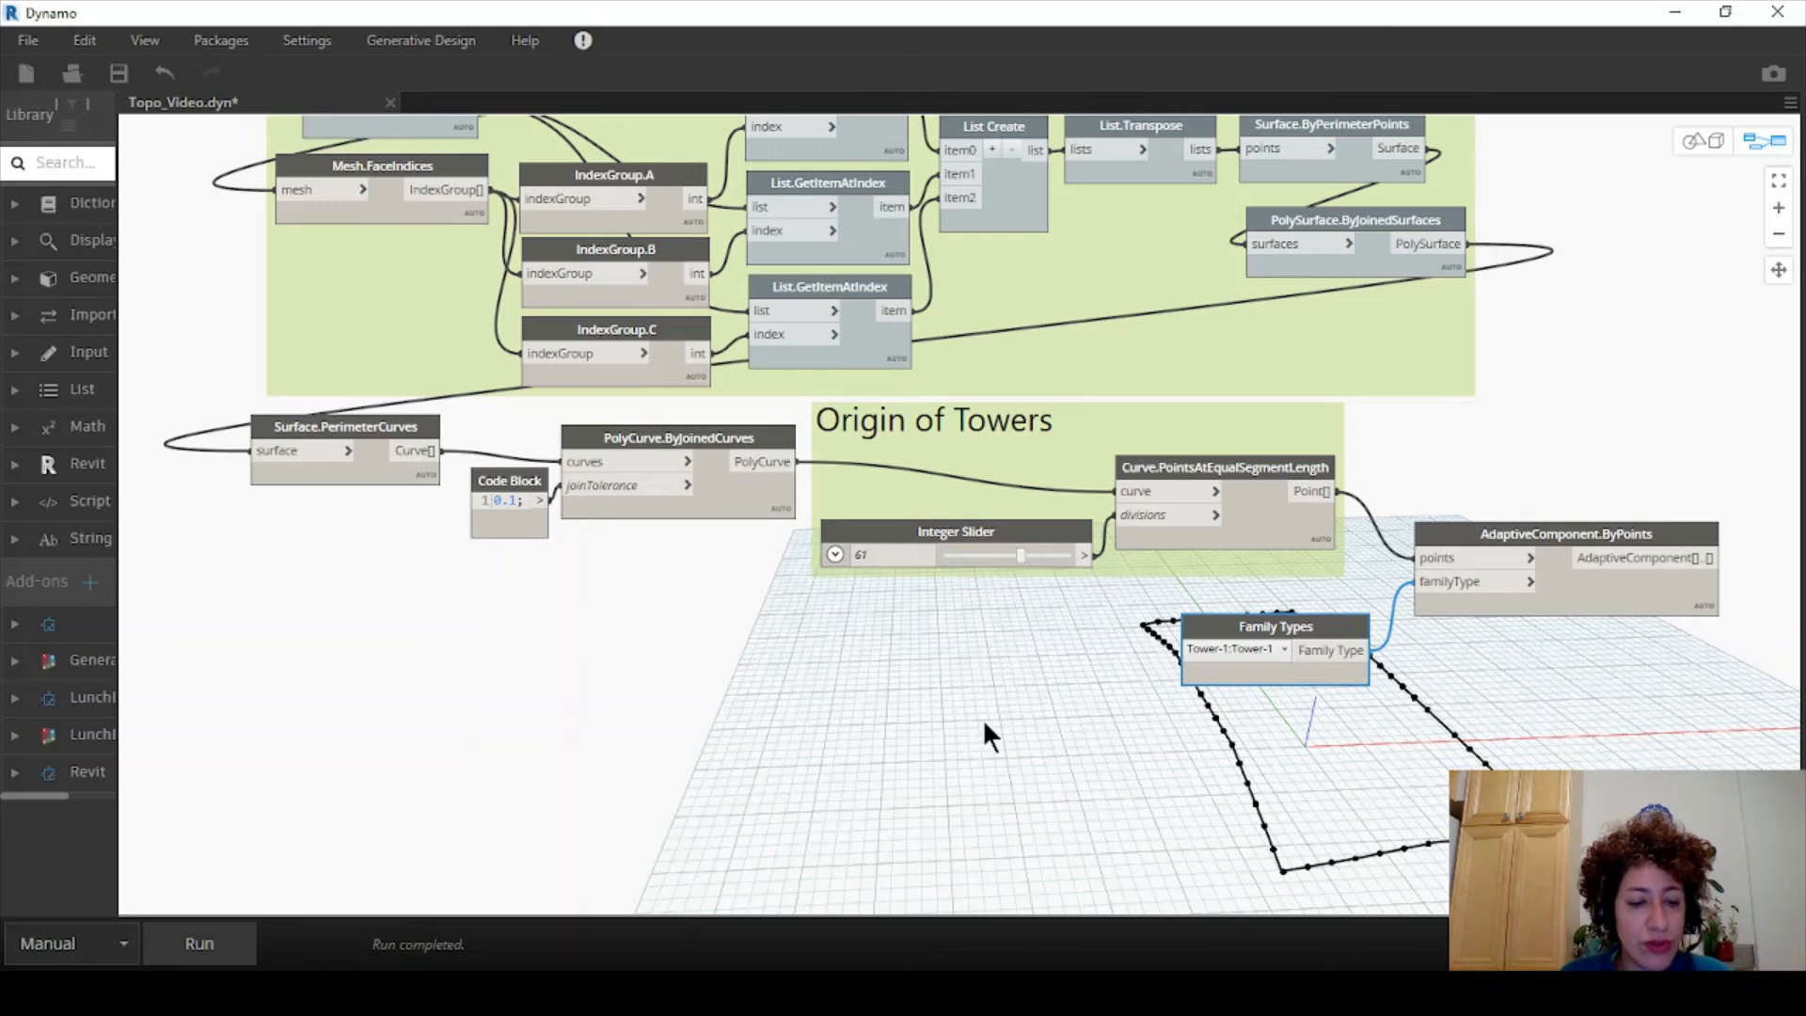
click(1725, 13)
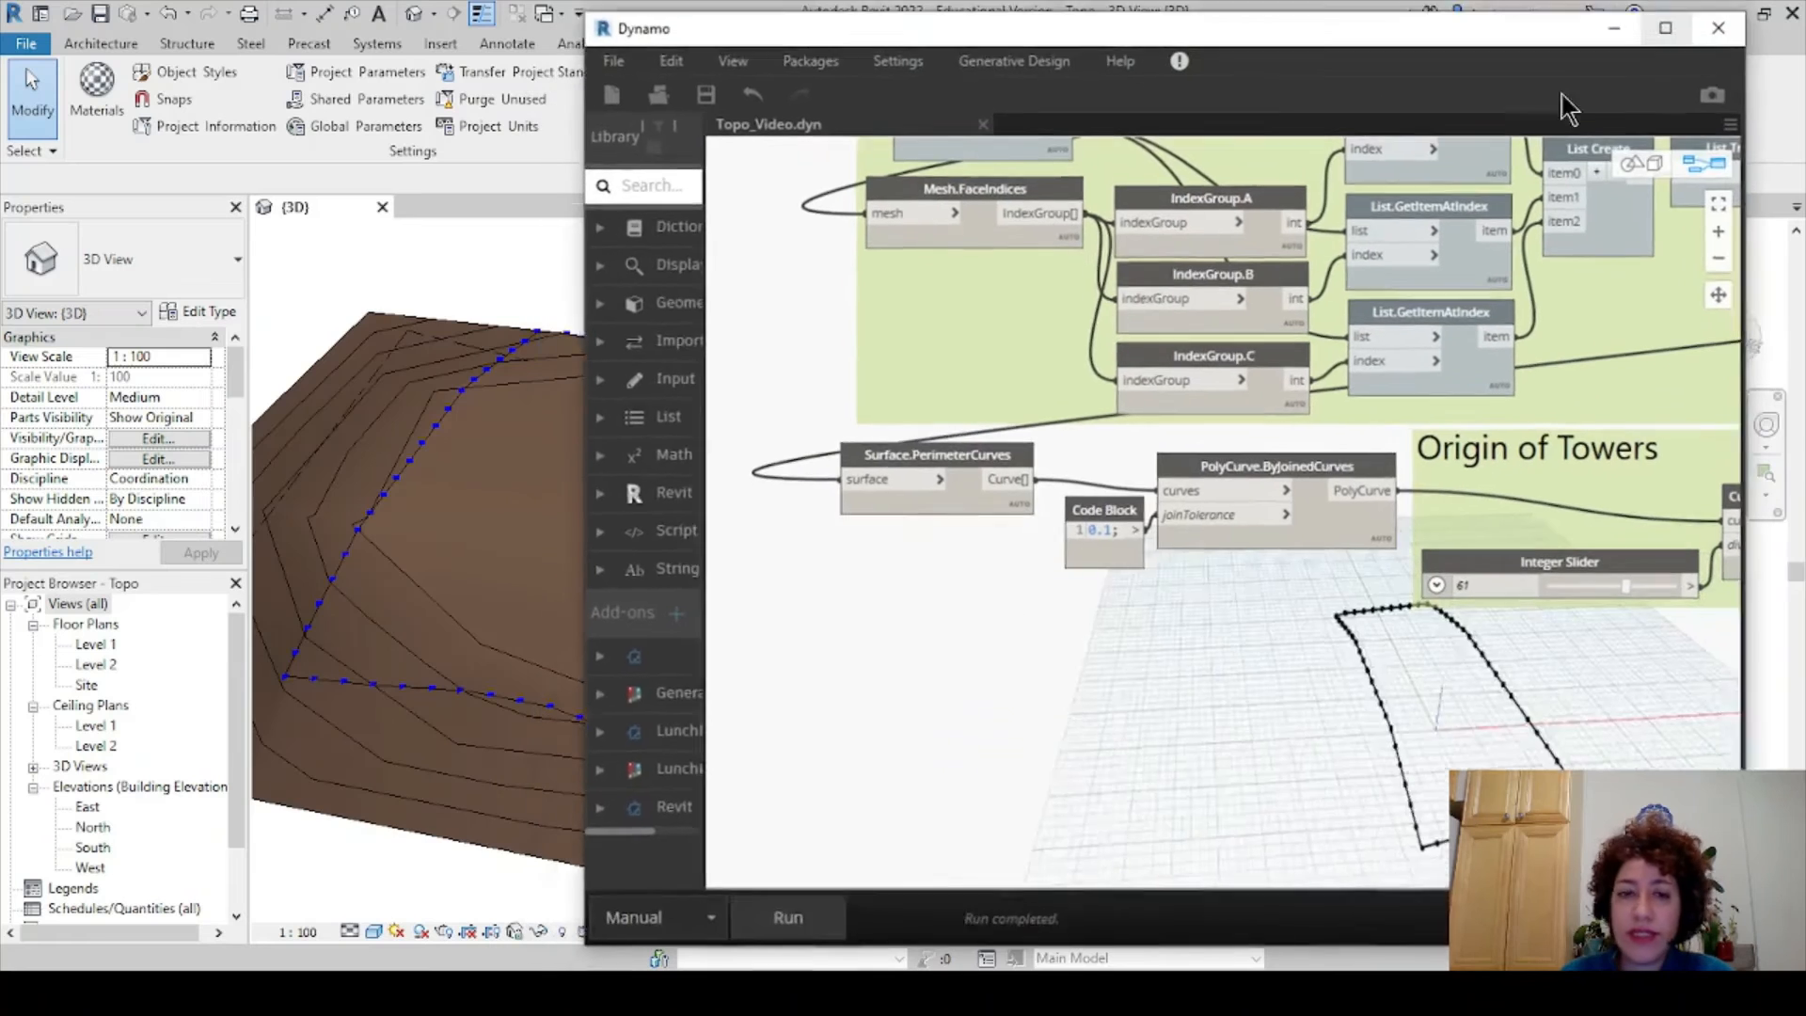
- Run the graph to place Tower-1 pillars along the topography's perimeter, then inspect them in 3D
shift+middle_drag(386, 642, 435, 713)
click(811, 916)
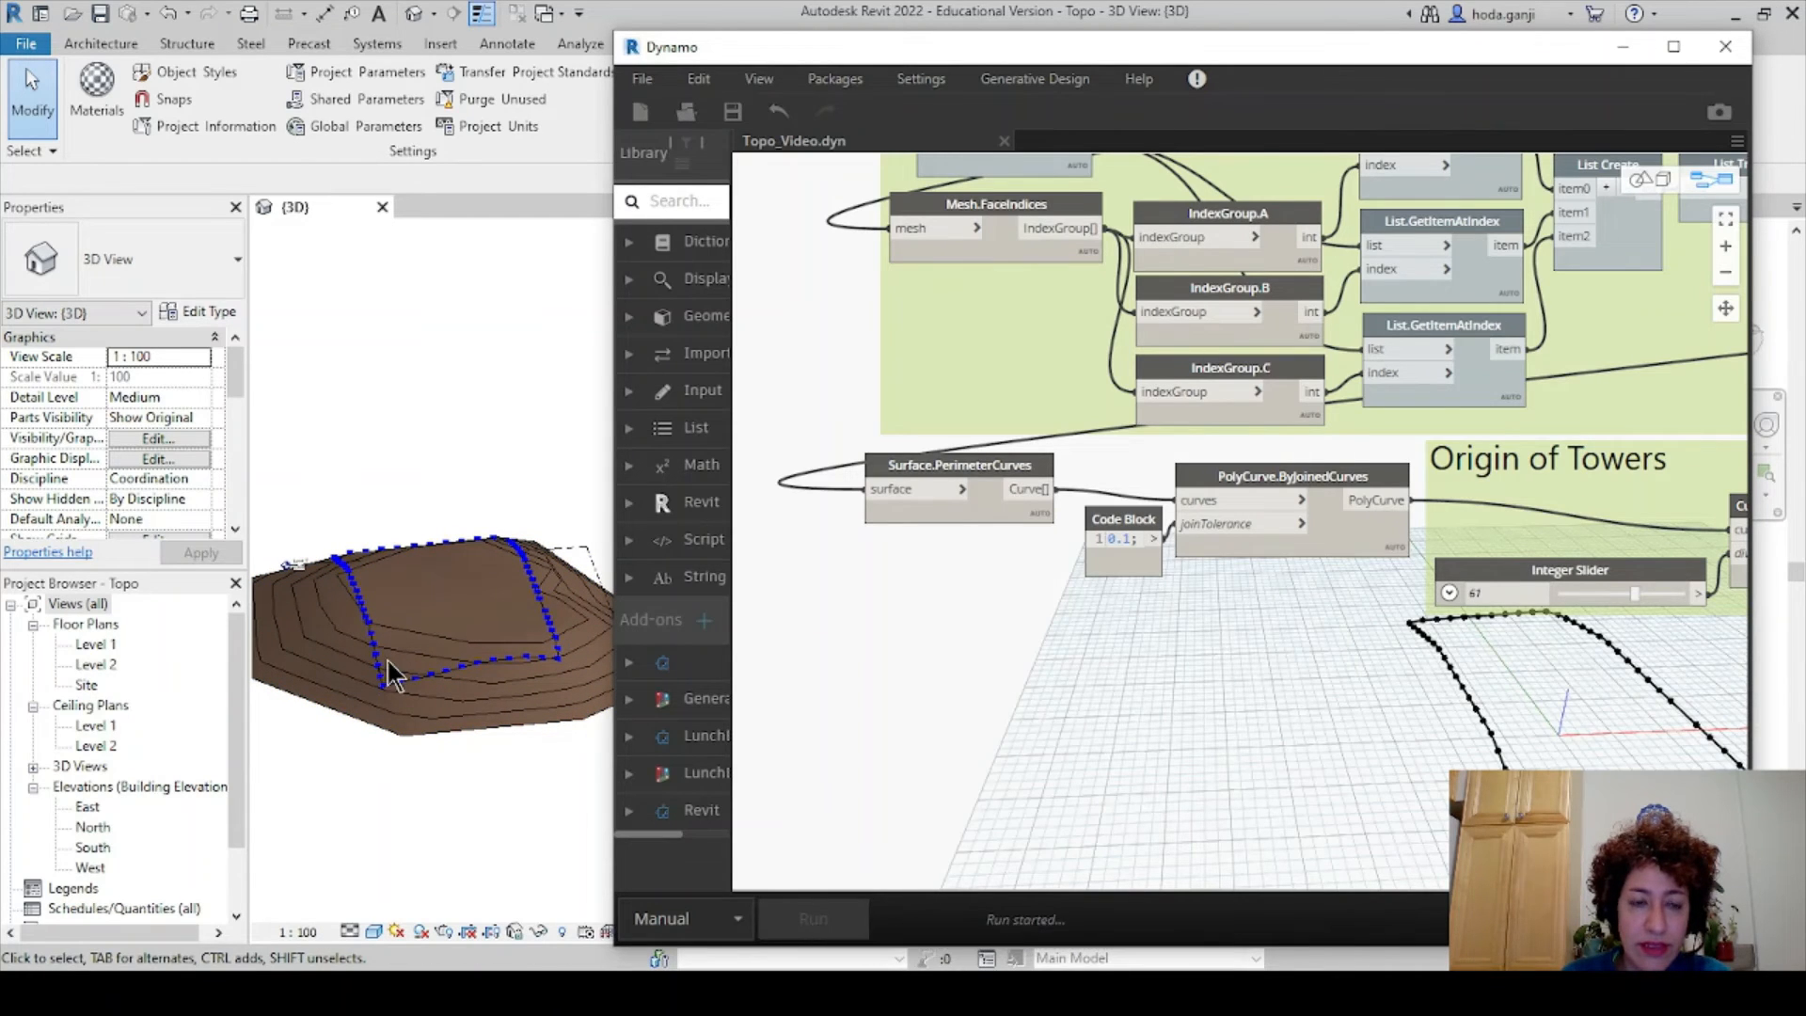
shift+middle_drag(375, 696, 456, 372)
scroll(490, 376, up, 2)
scroll(489, 385, up, 5)
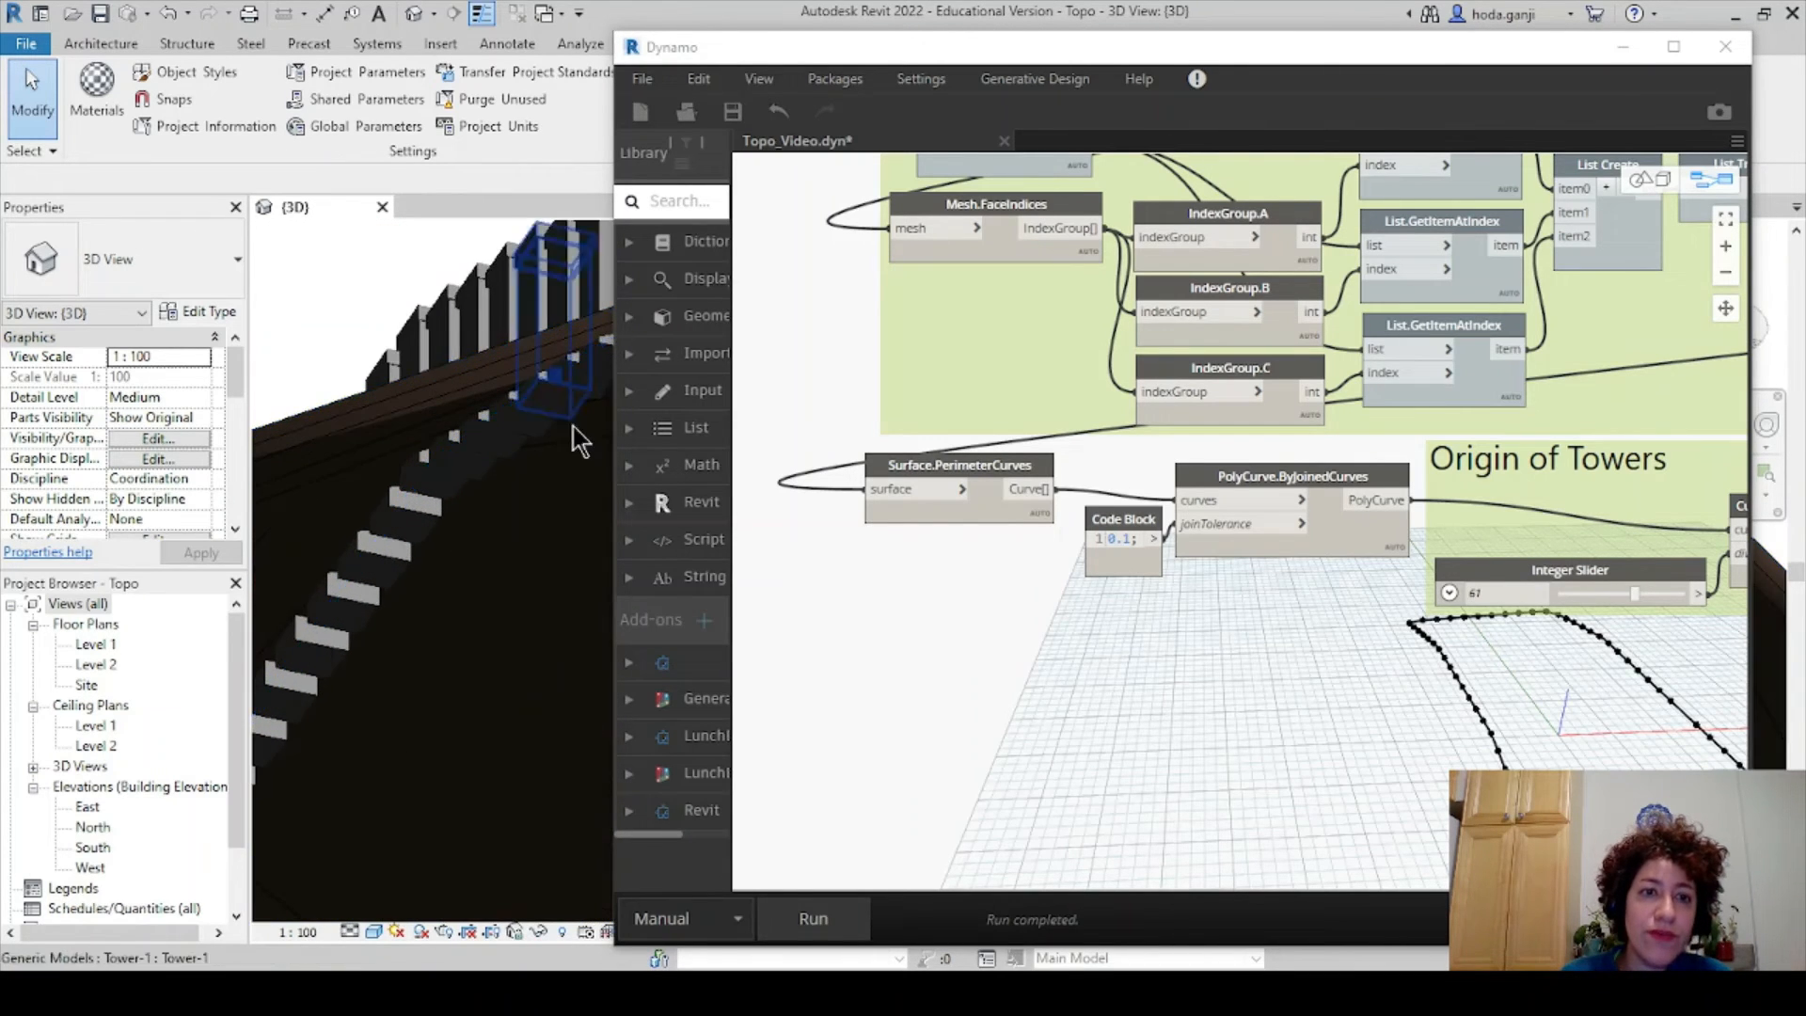
shift+middle_drag(508, 467, 451, 609)
shift+middle_drag(531, 621, 545, 548)
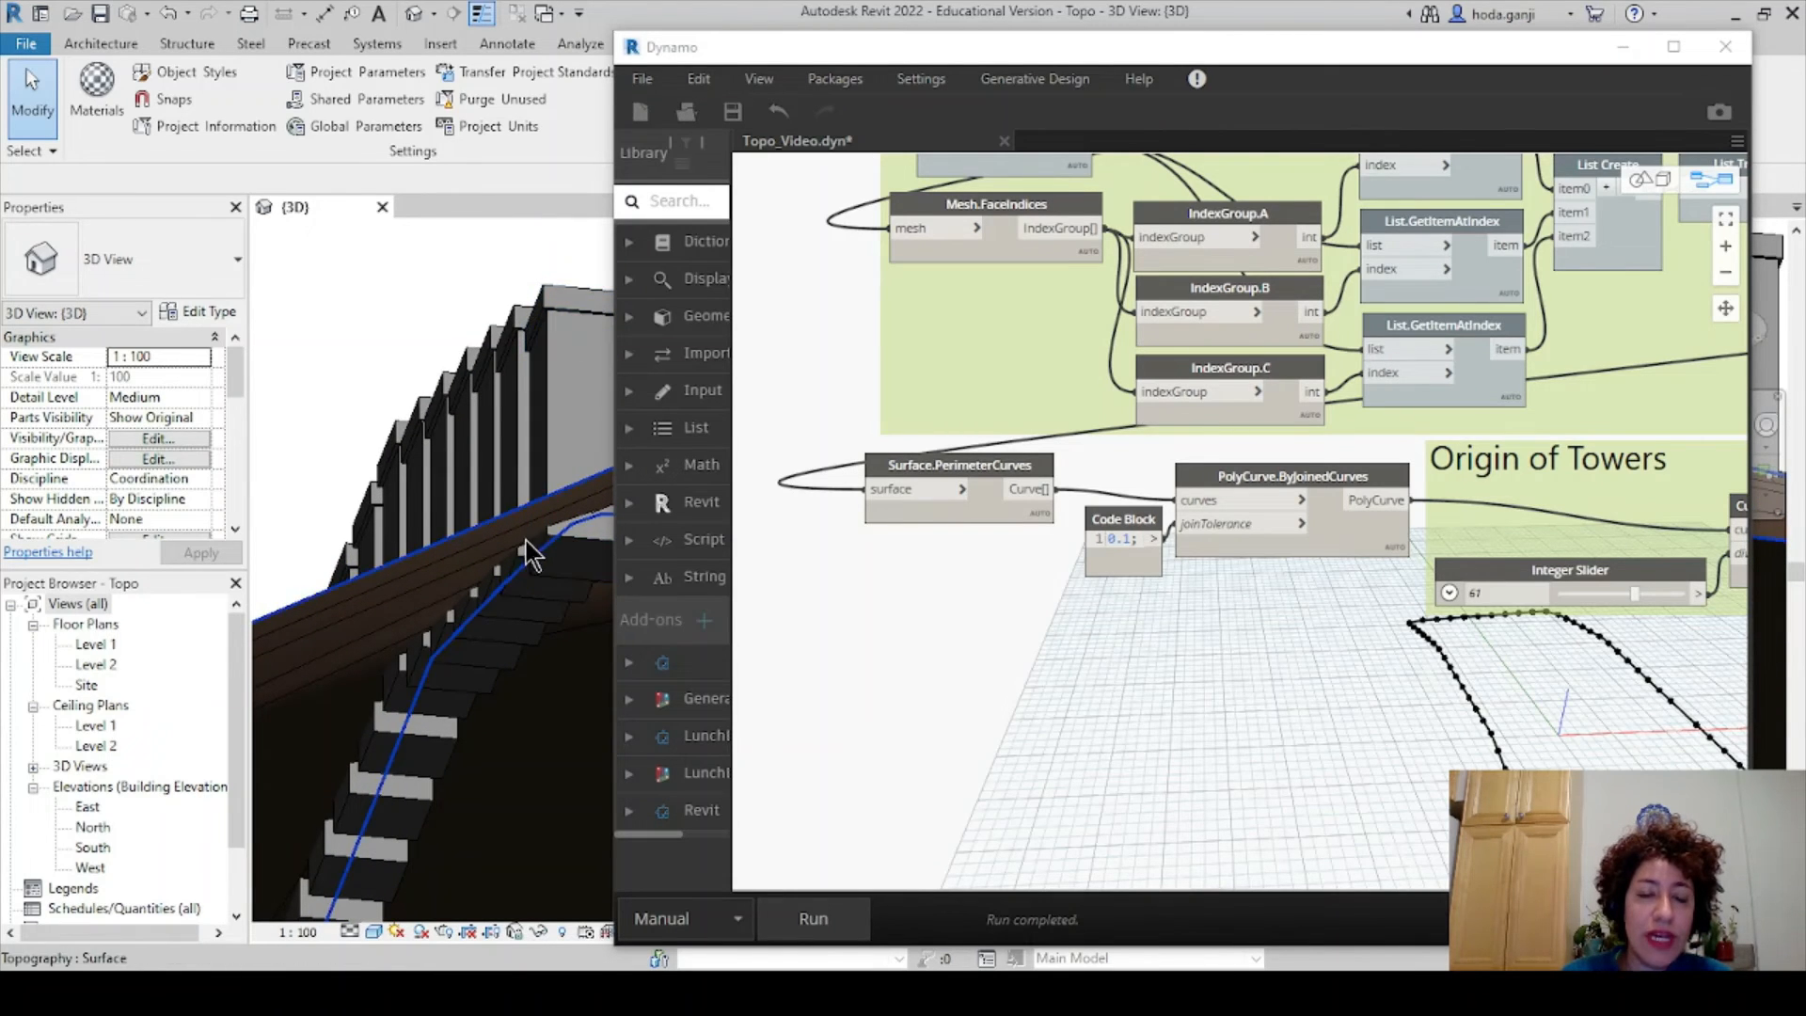
scroll(473, 516, down, 5)
shift+middle_drag(473, 516, 429, 844)
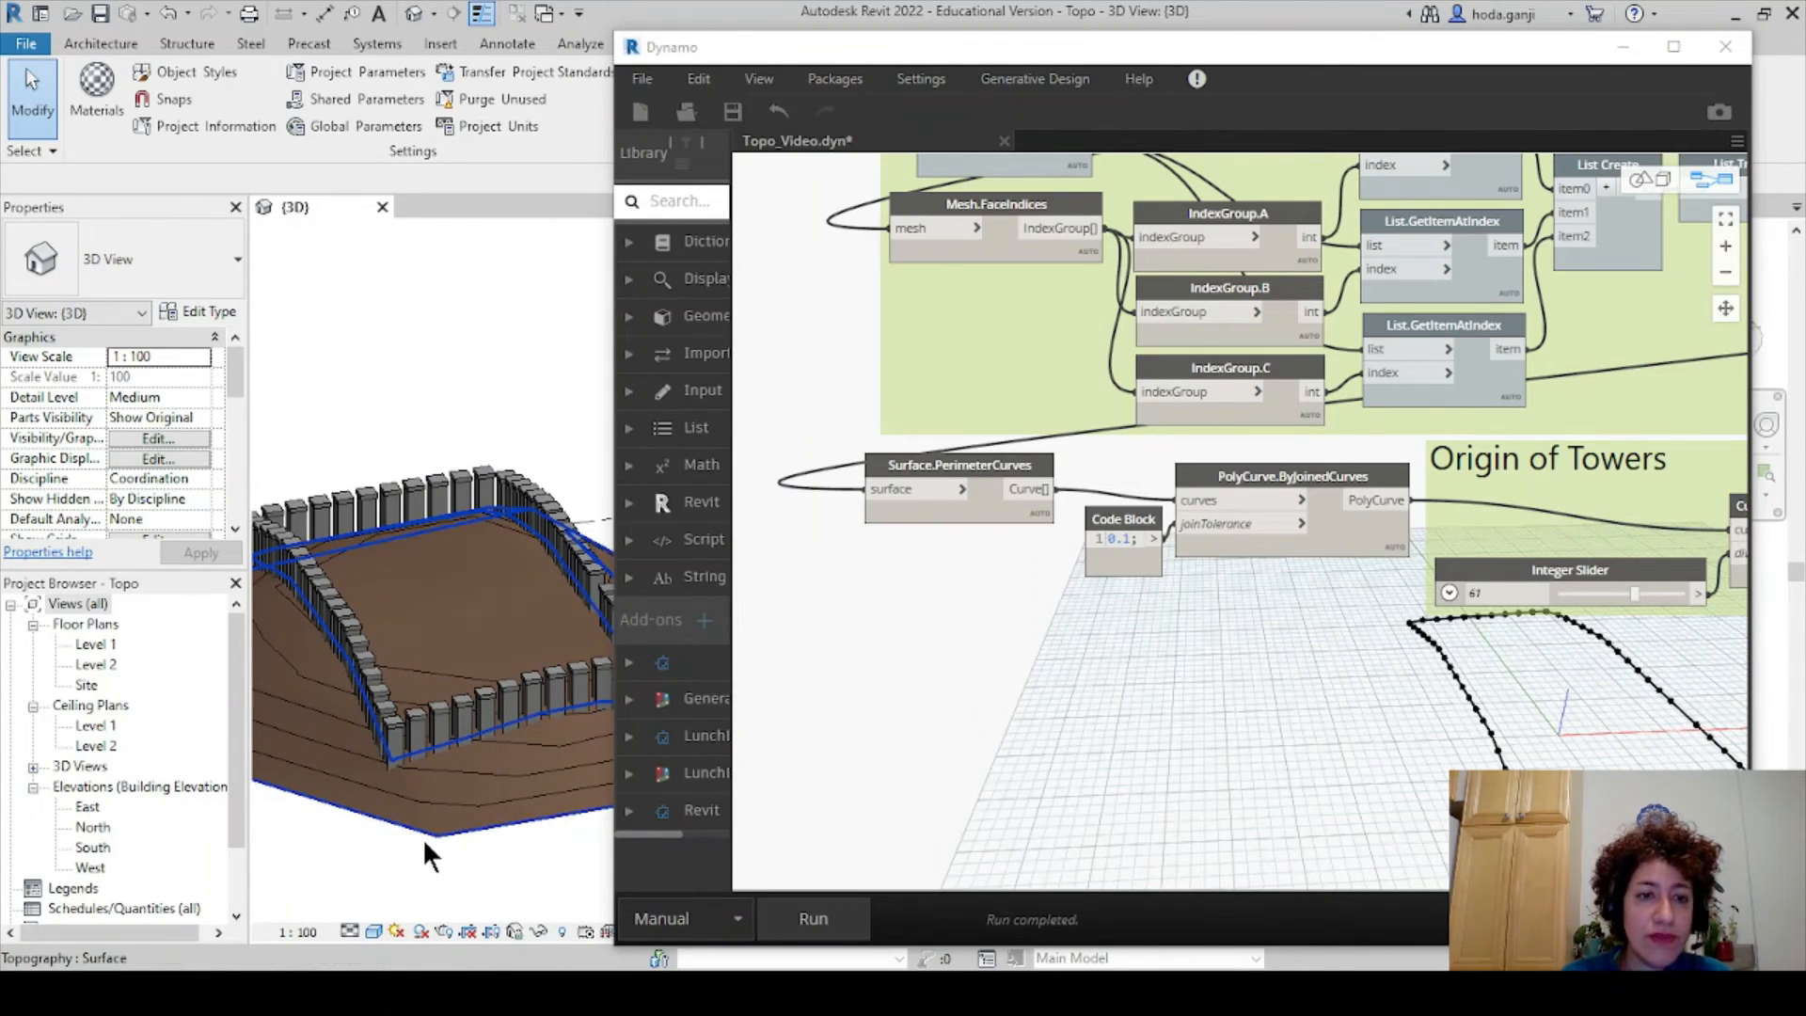
scroll(339, 653, up, 3)
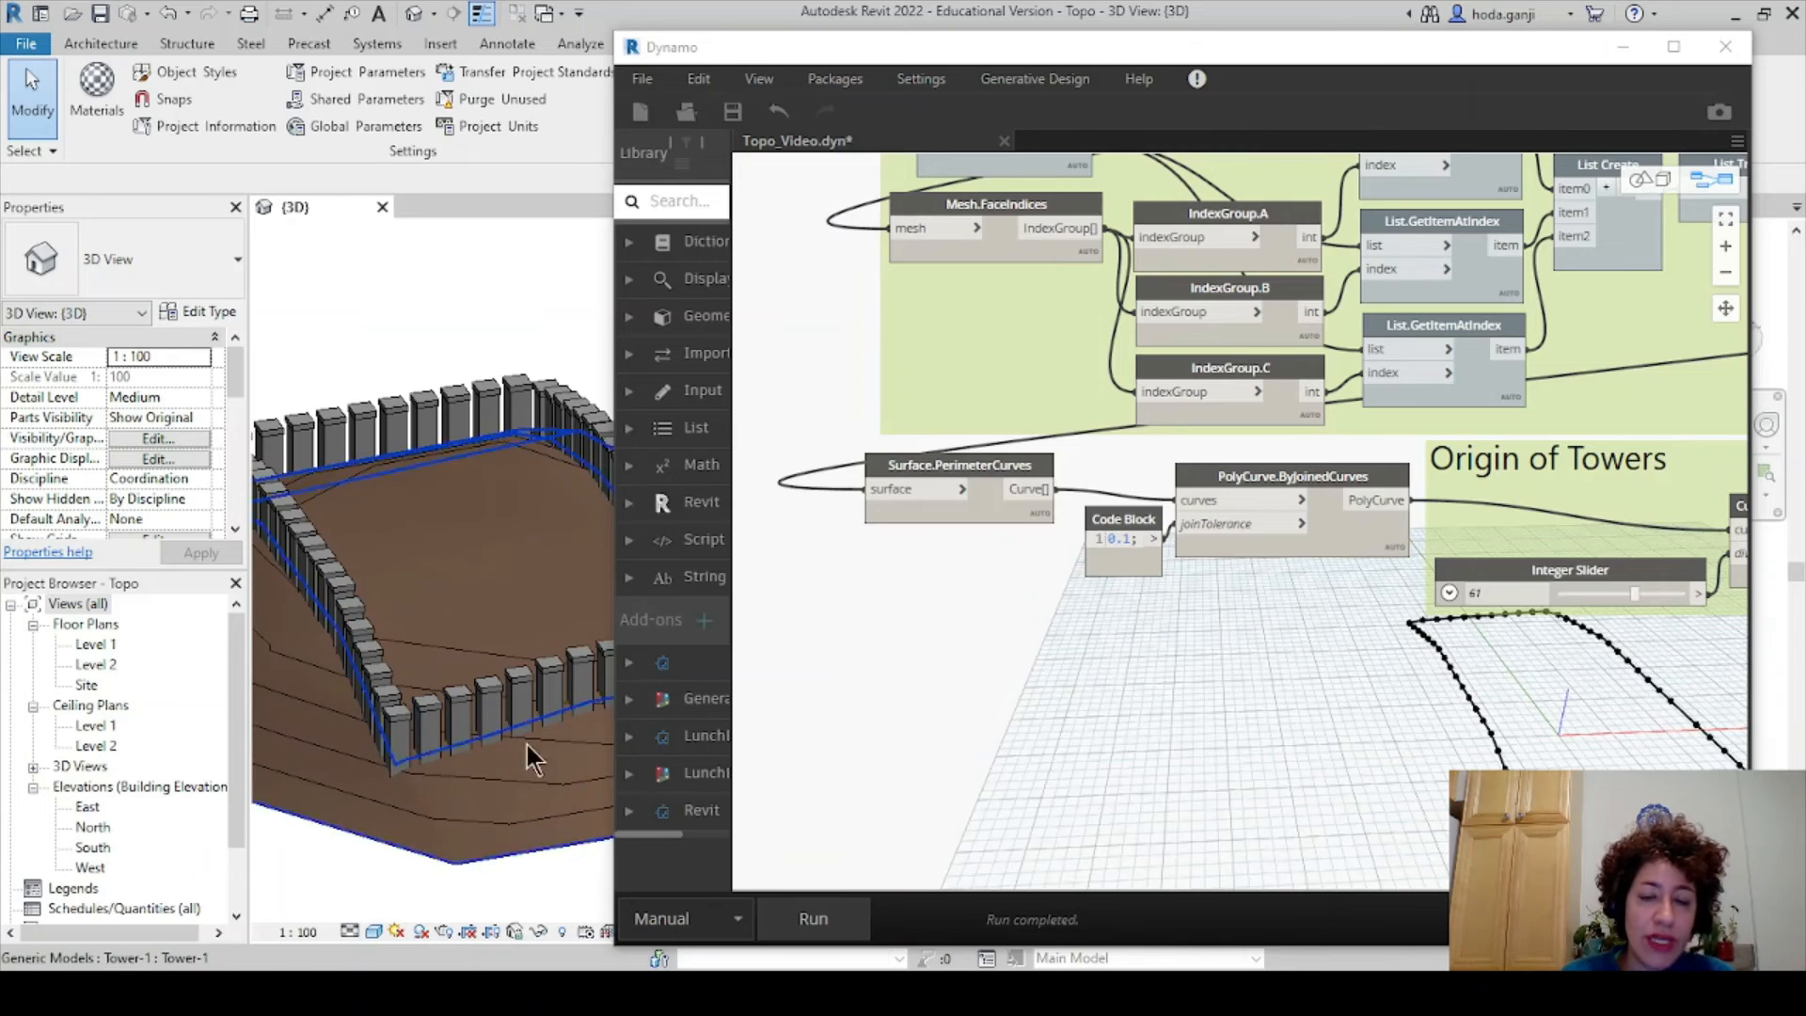
middle_drag(1192, 664, 1031, 613)
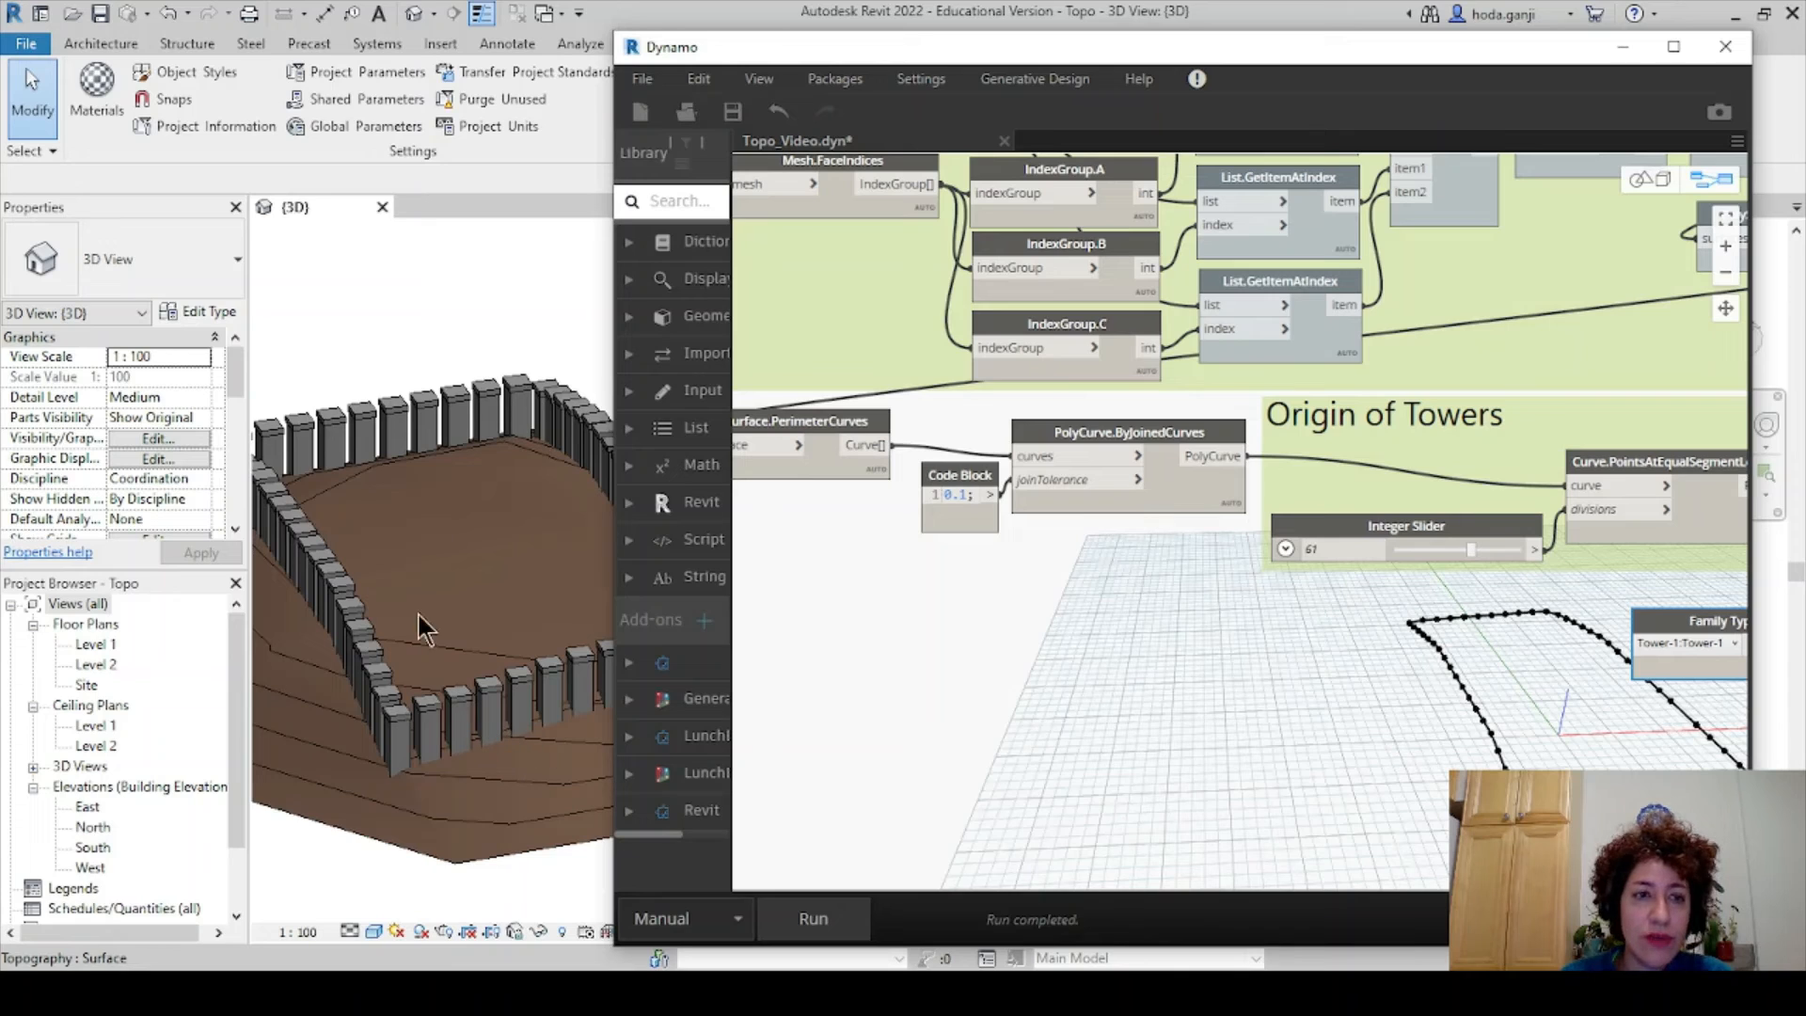
- Move the Code Block and PolyCurve nodes down-left and toggle the perimeter curves' preview
click(1131, 592)
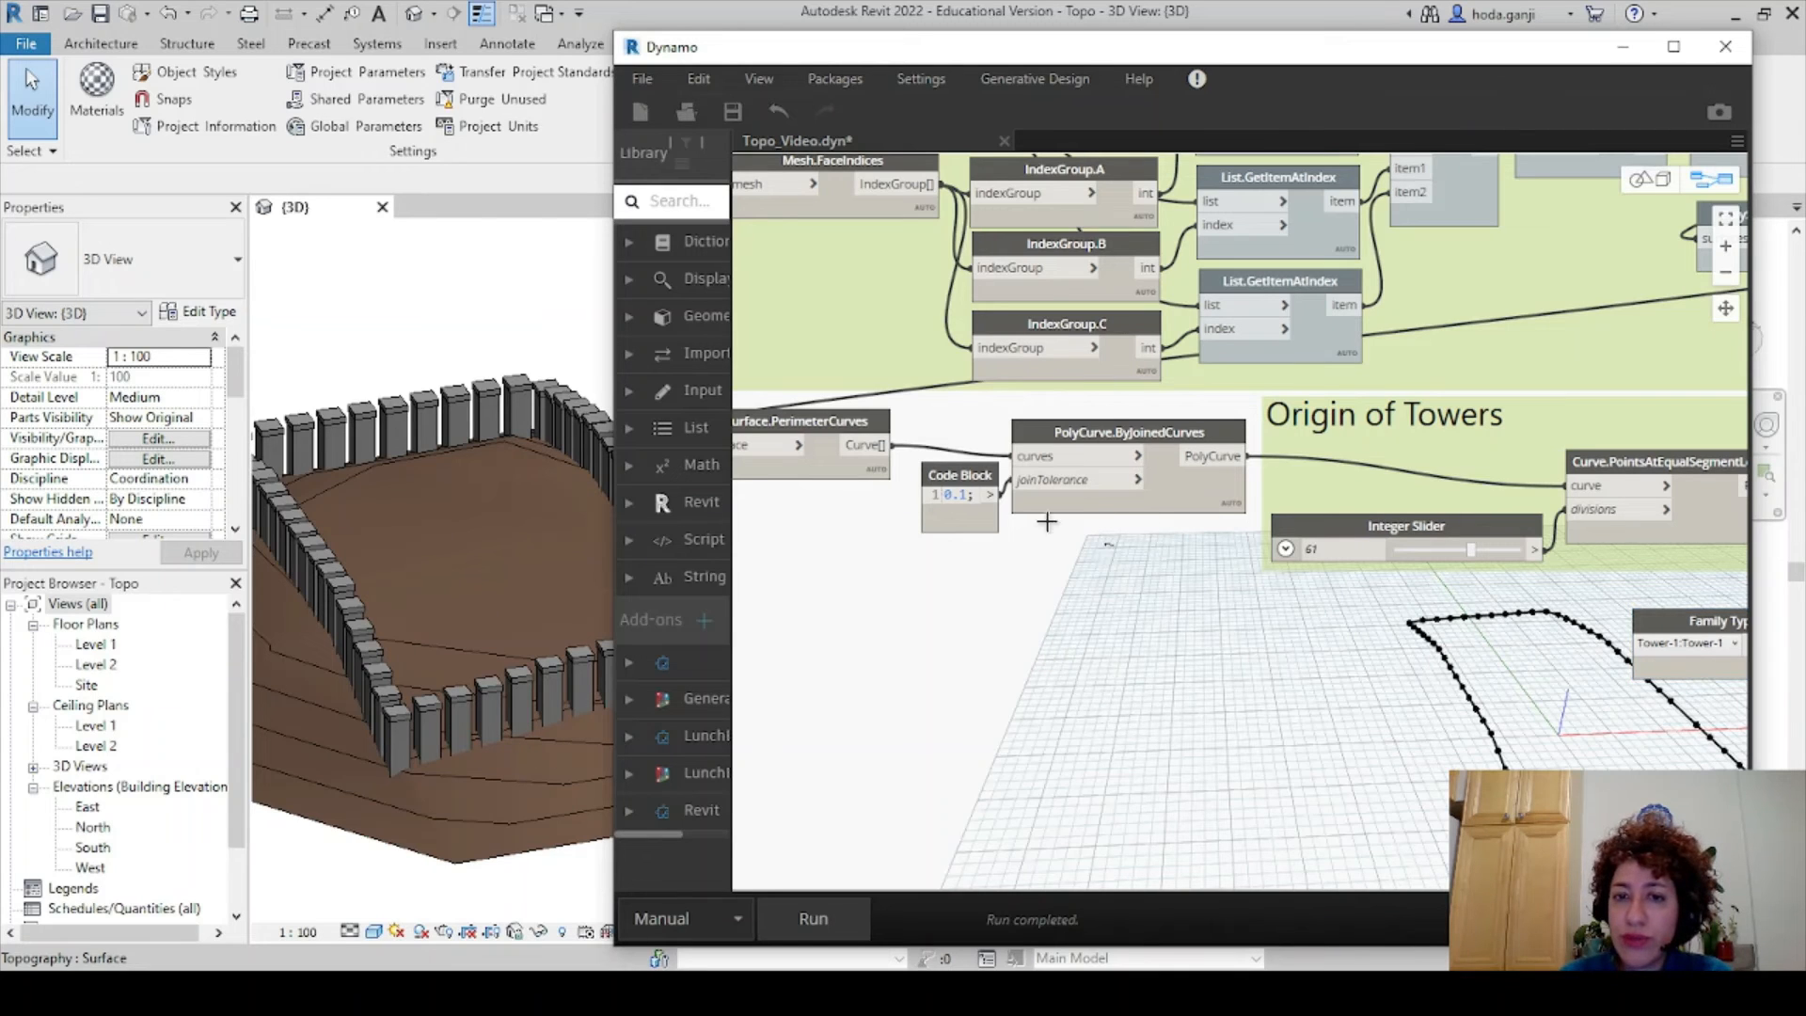
drag(1047, 521, 955, 475)
drag(1065, 439, 972, 463)
click(1044, 658)
click(835, 426)
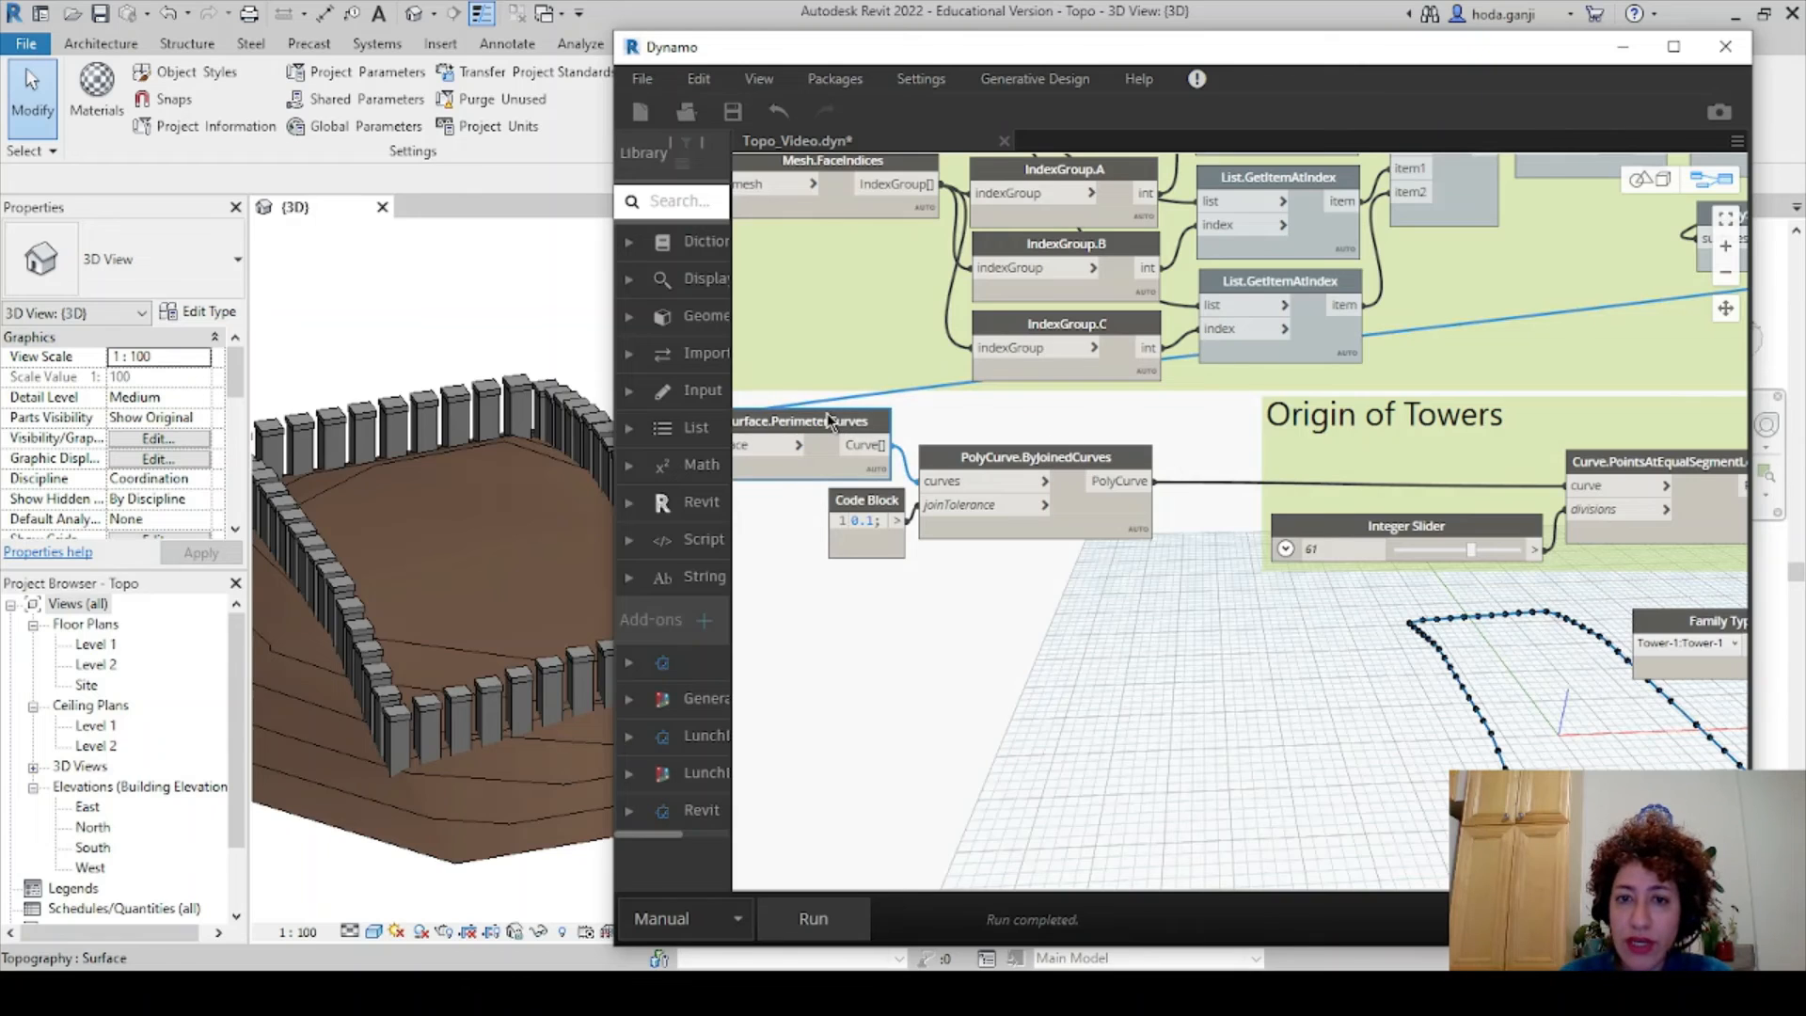
right_click(835, 426)
click(894, 576)
click(1033, 467)
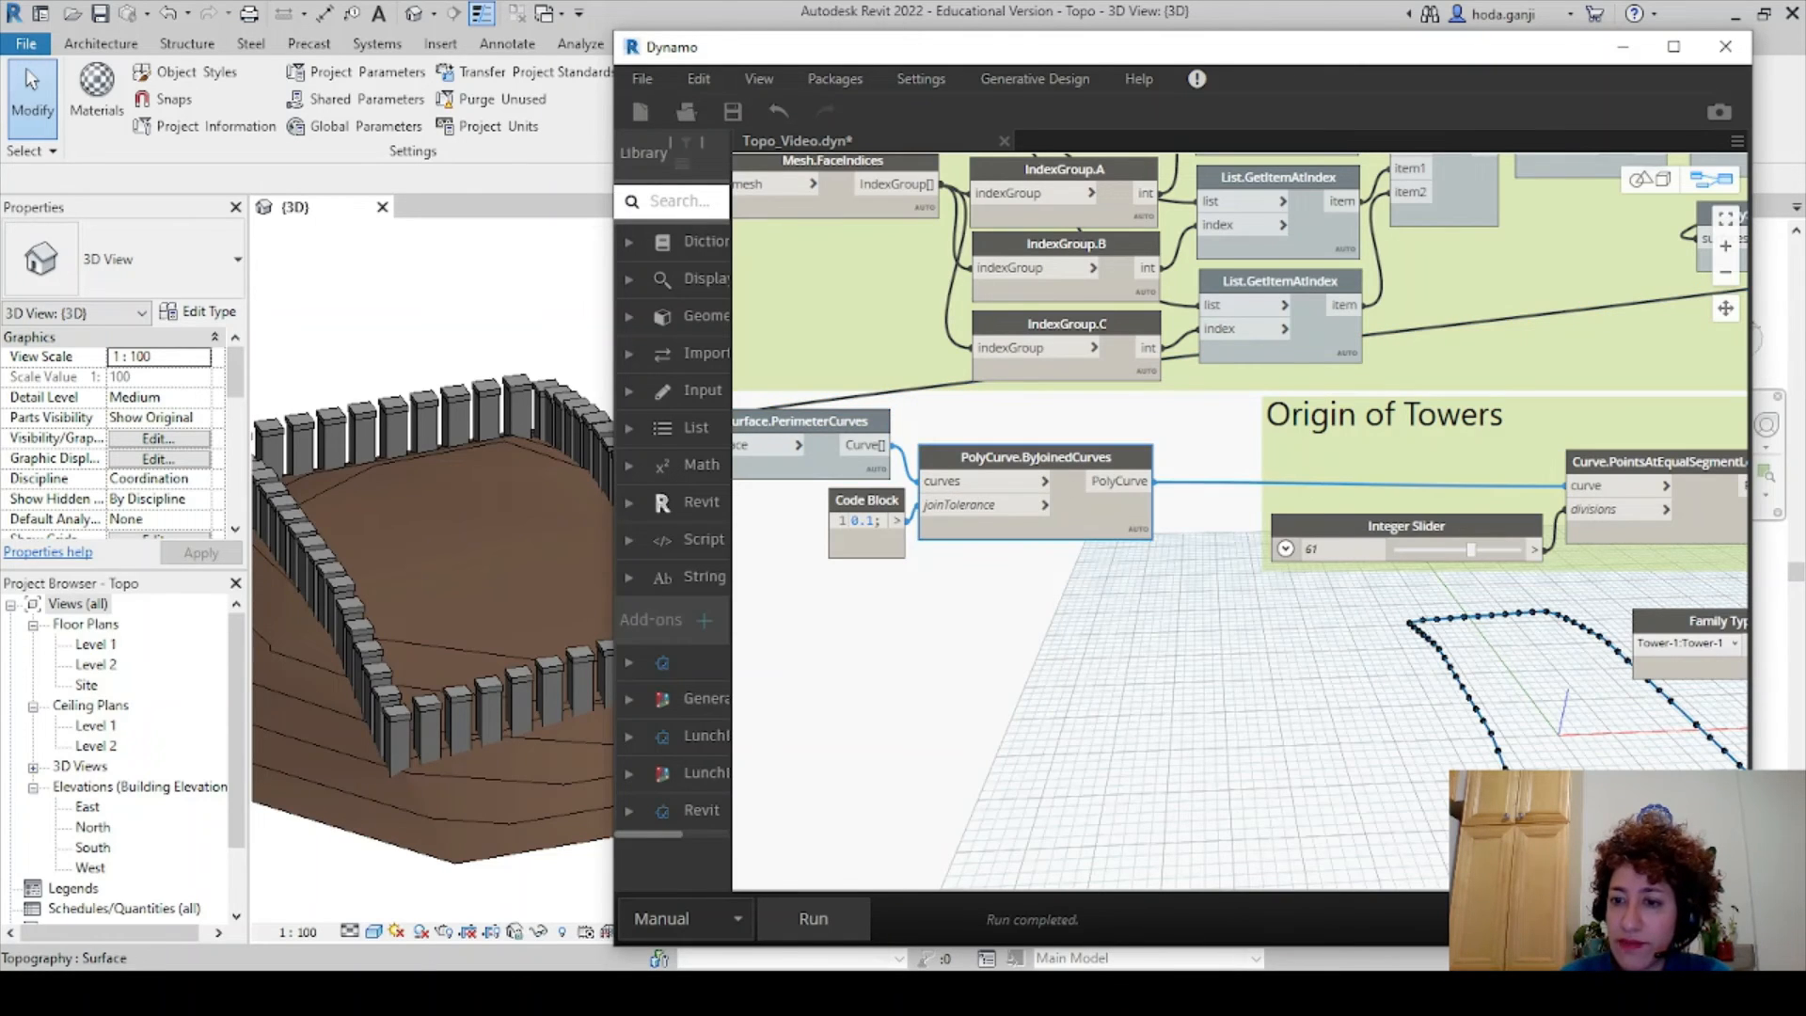
click(1126, 644)
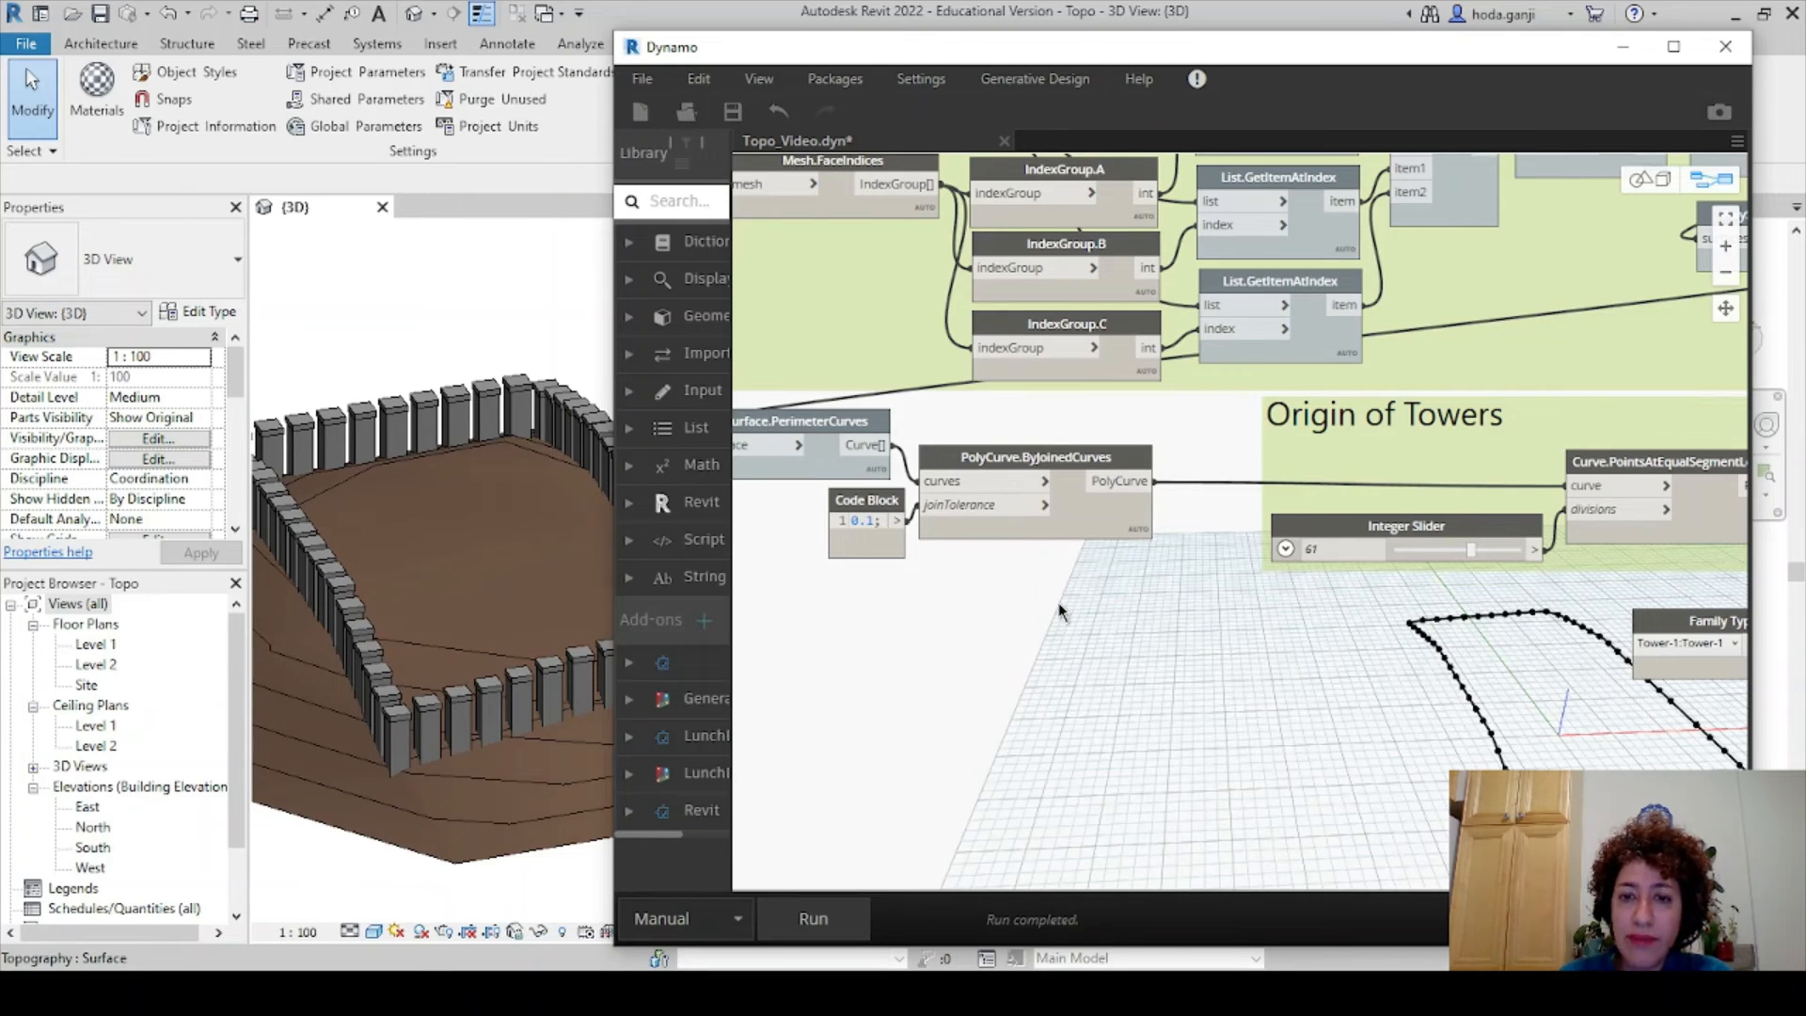
- Add a Curve.Extrude (direction, distance) node and switch the run mode to Automatic
right_click(1060, 611)
text(extrude)
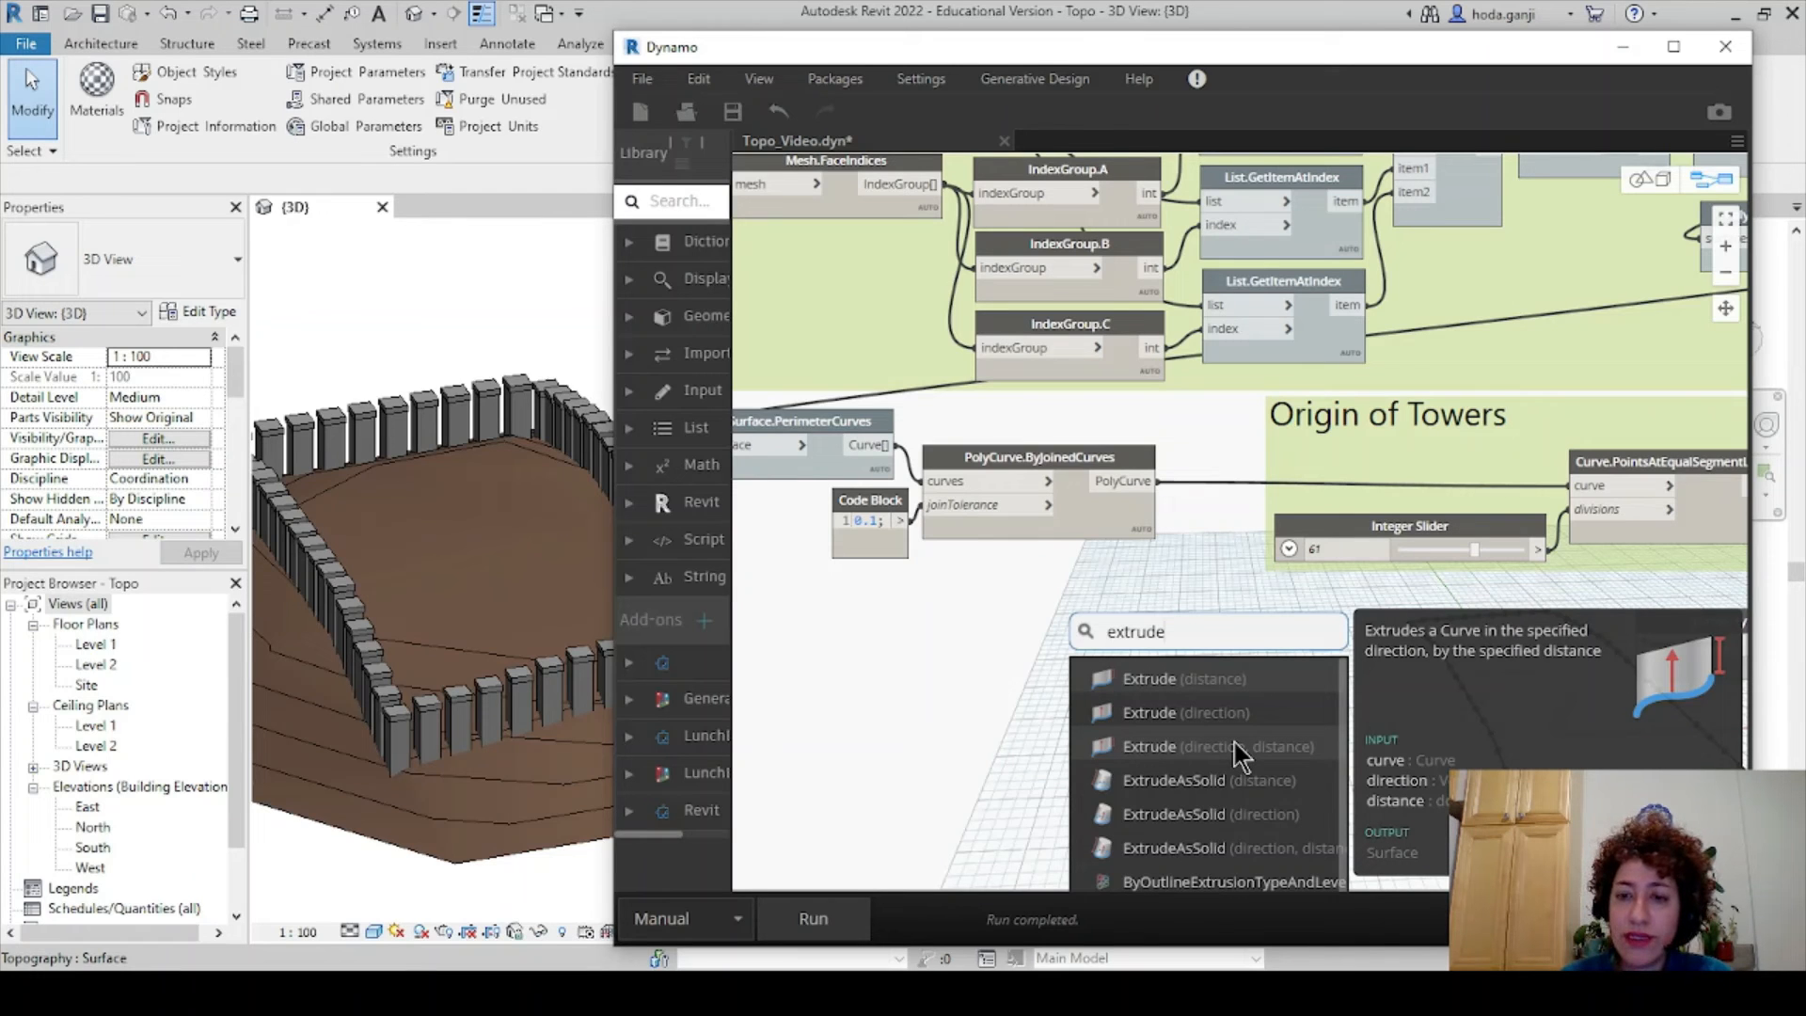
click(1233, 743)
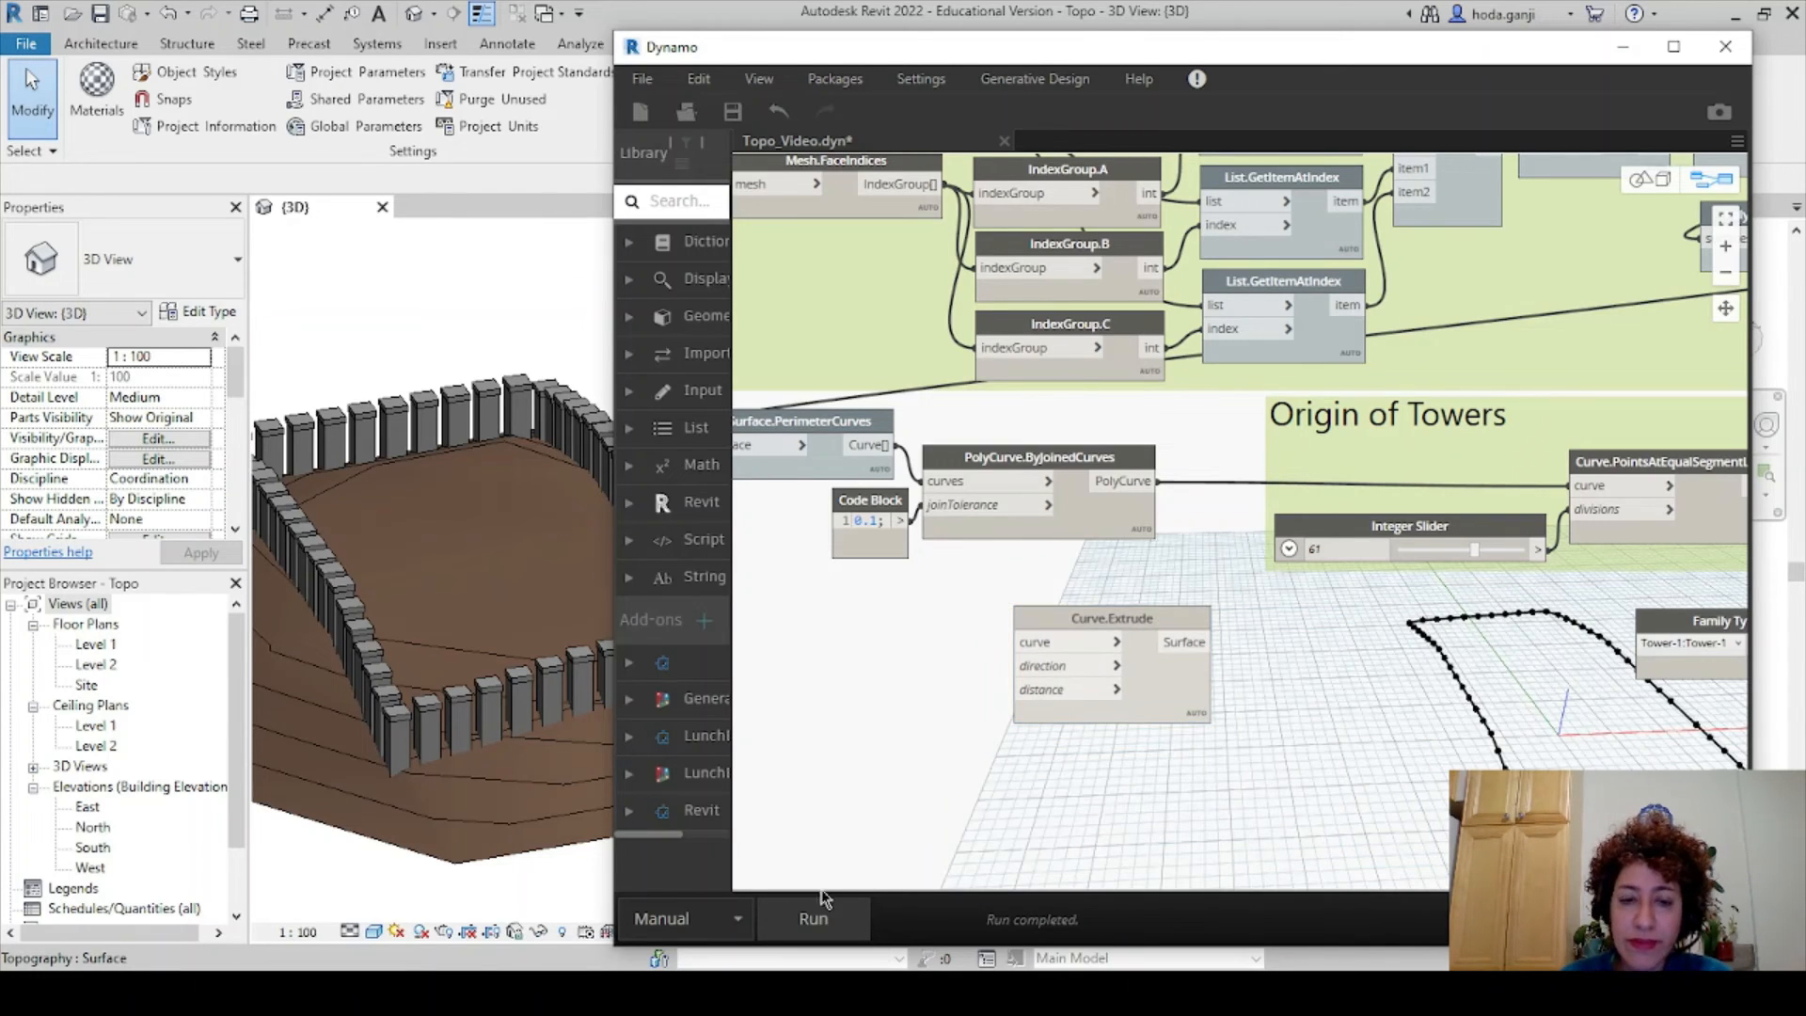
click(738, 918)
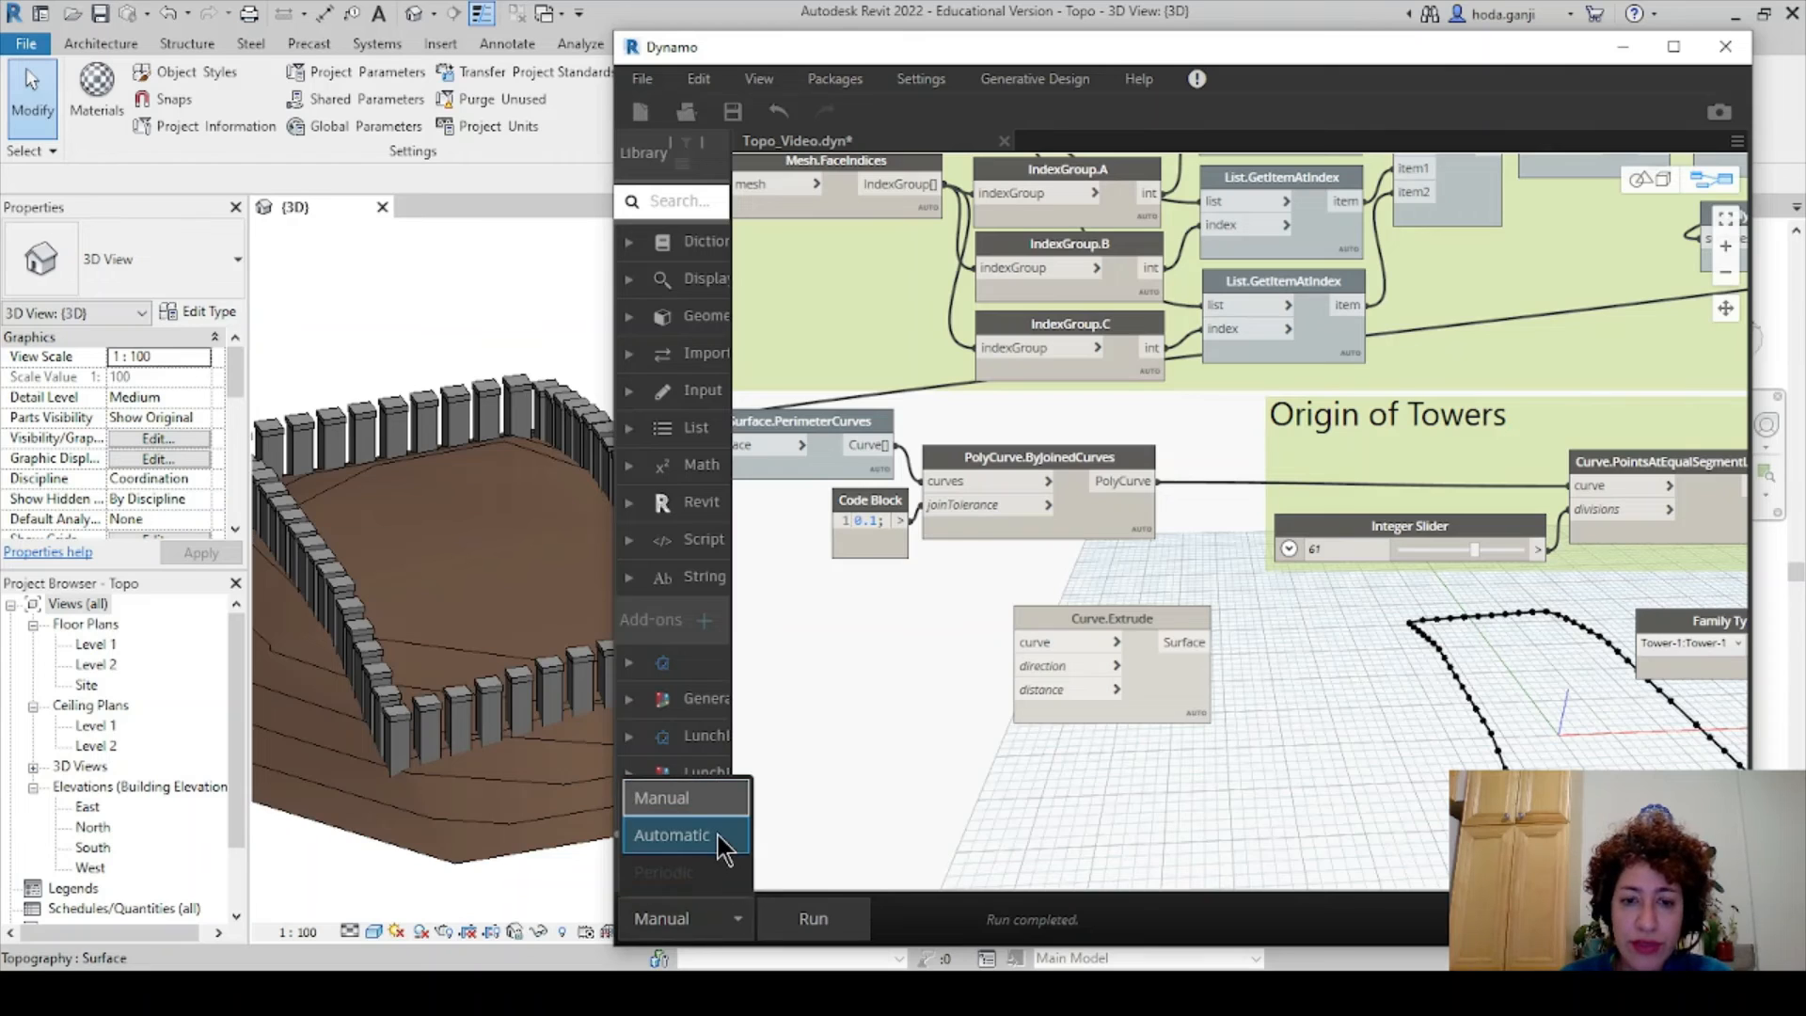
click(718, 835)
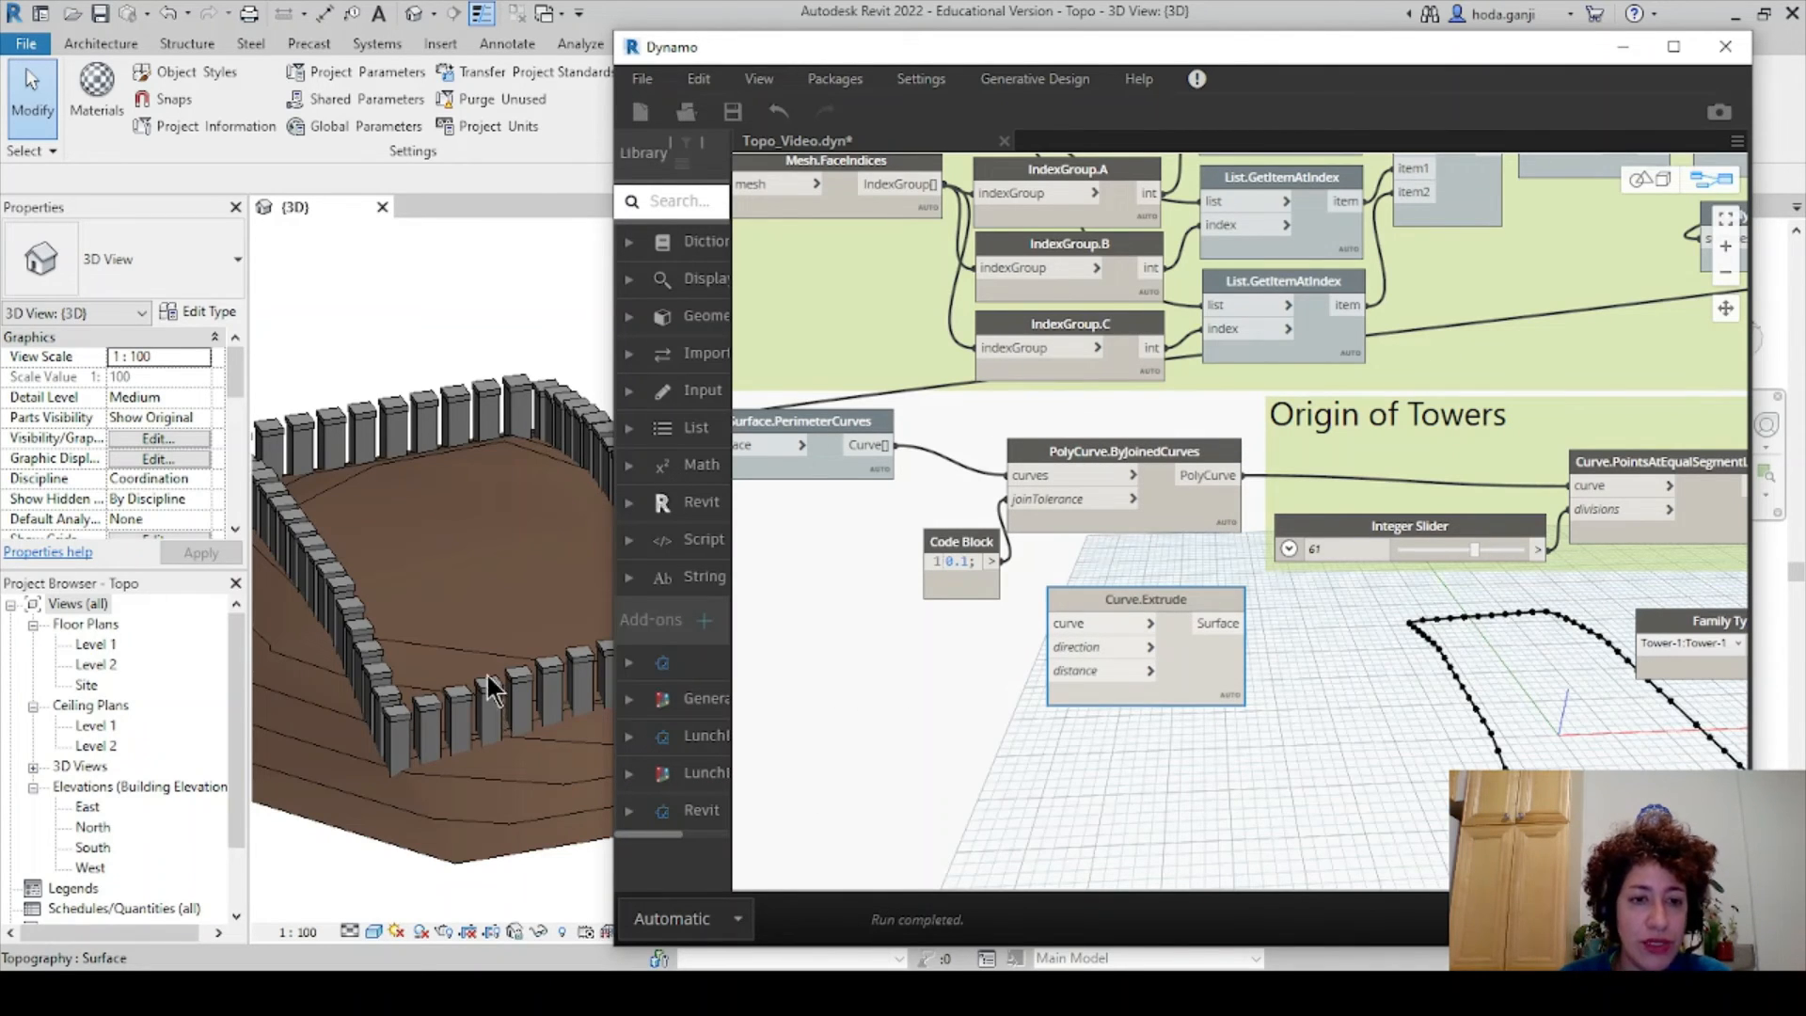
click(1077, 648)
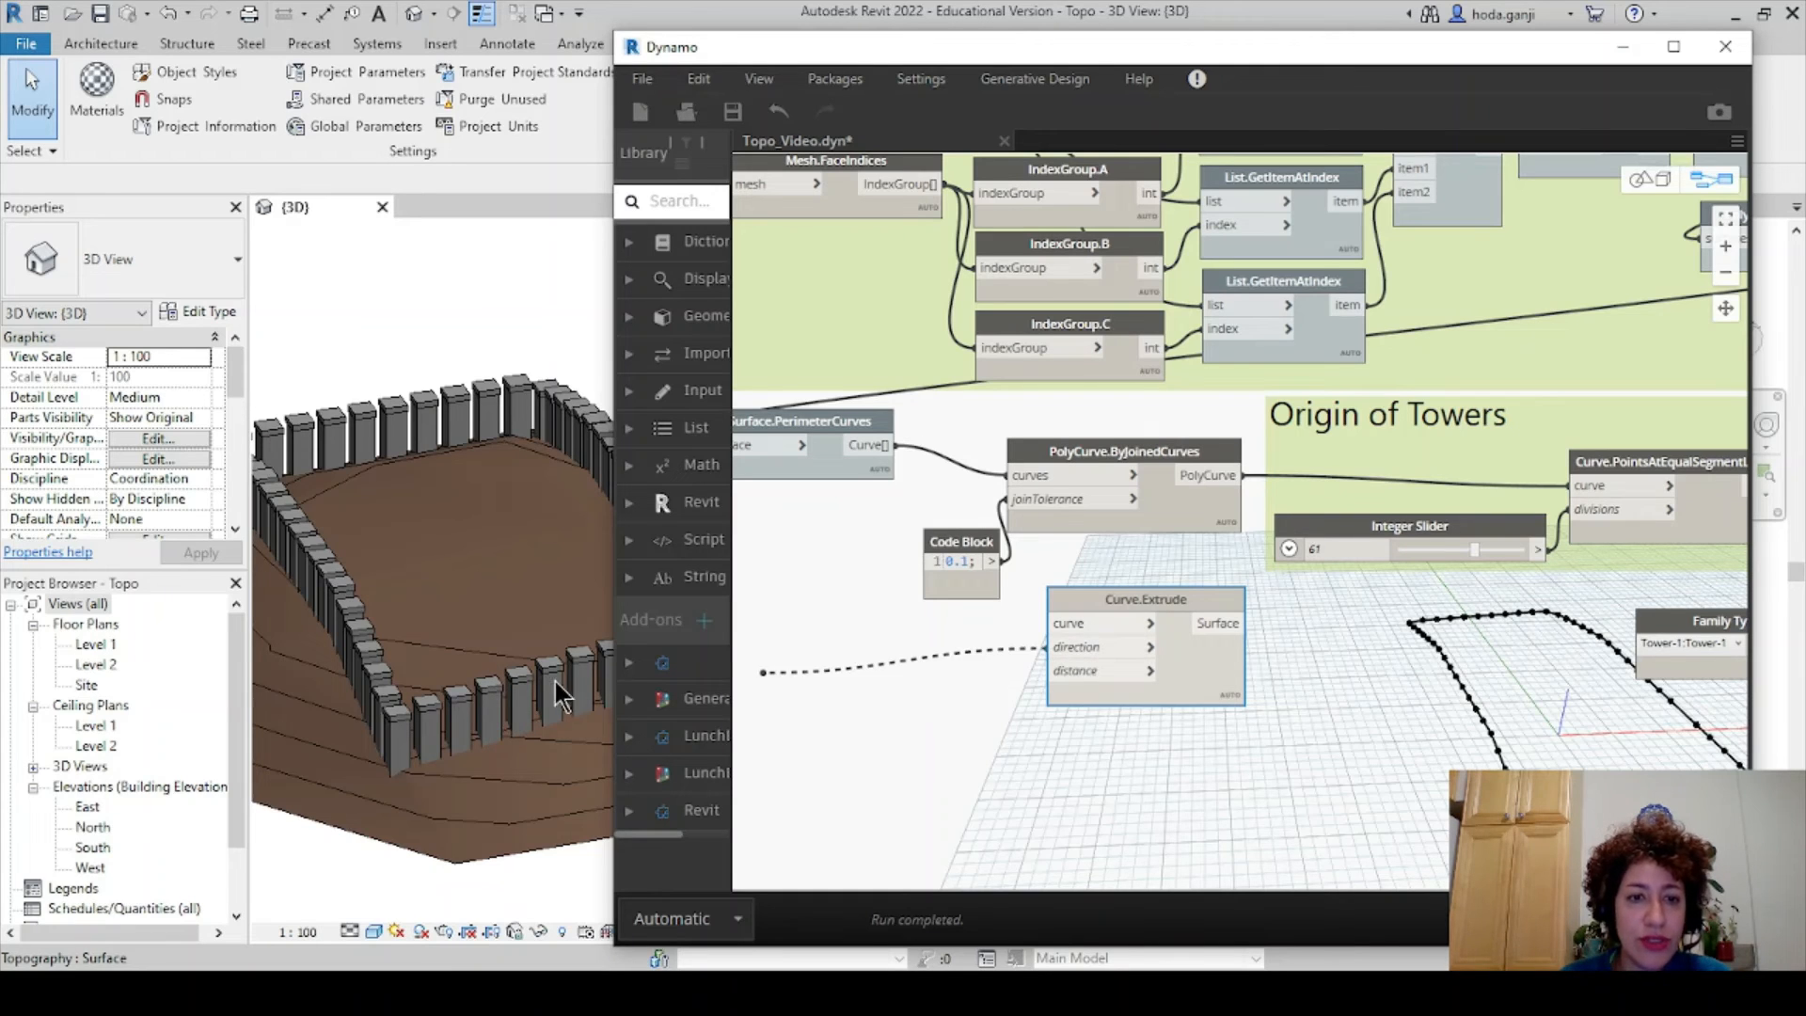
- Check a placed tower's Tower-1 type properties
click(496, 707)
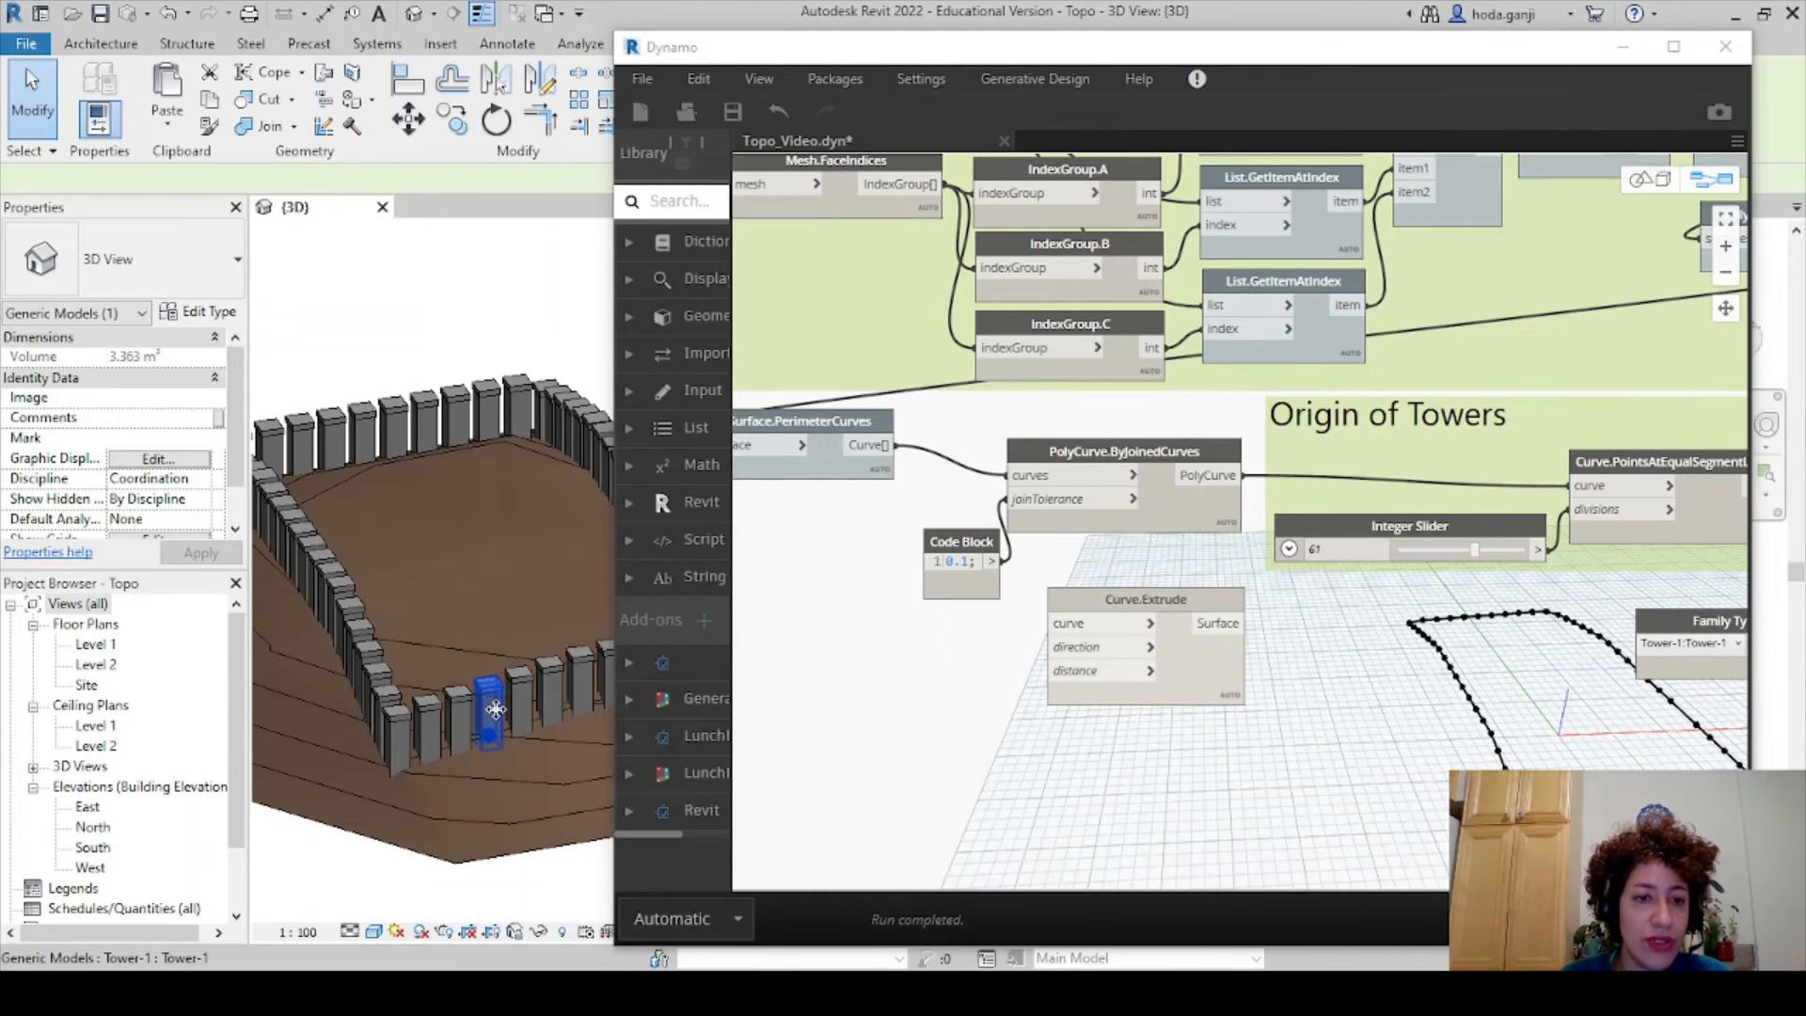
click(197, 311)
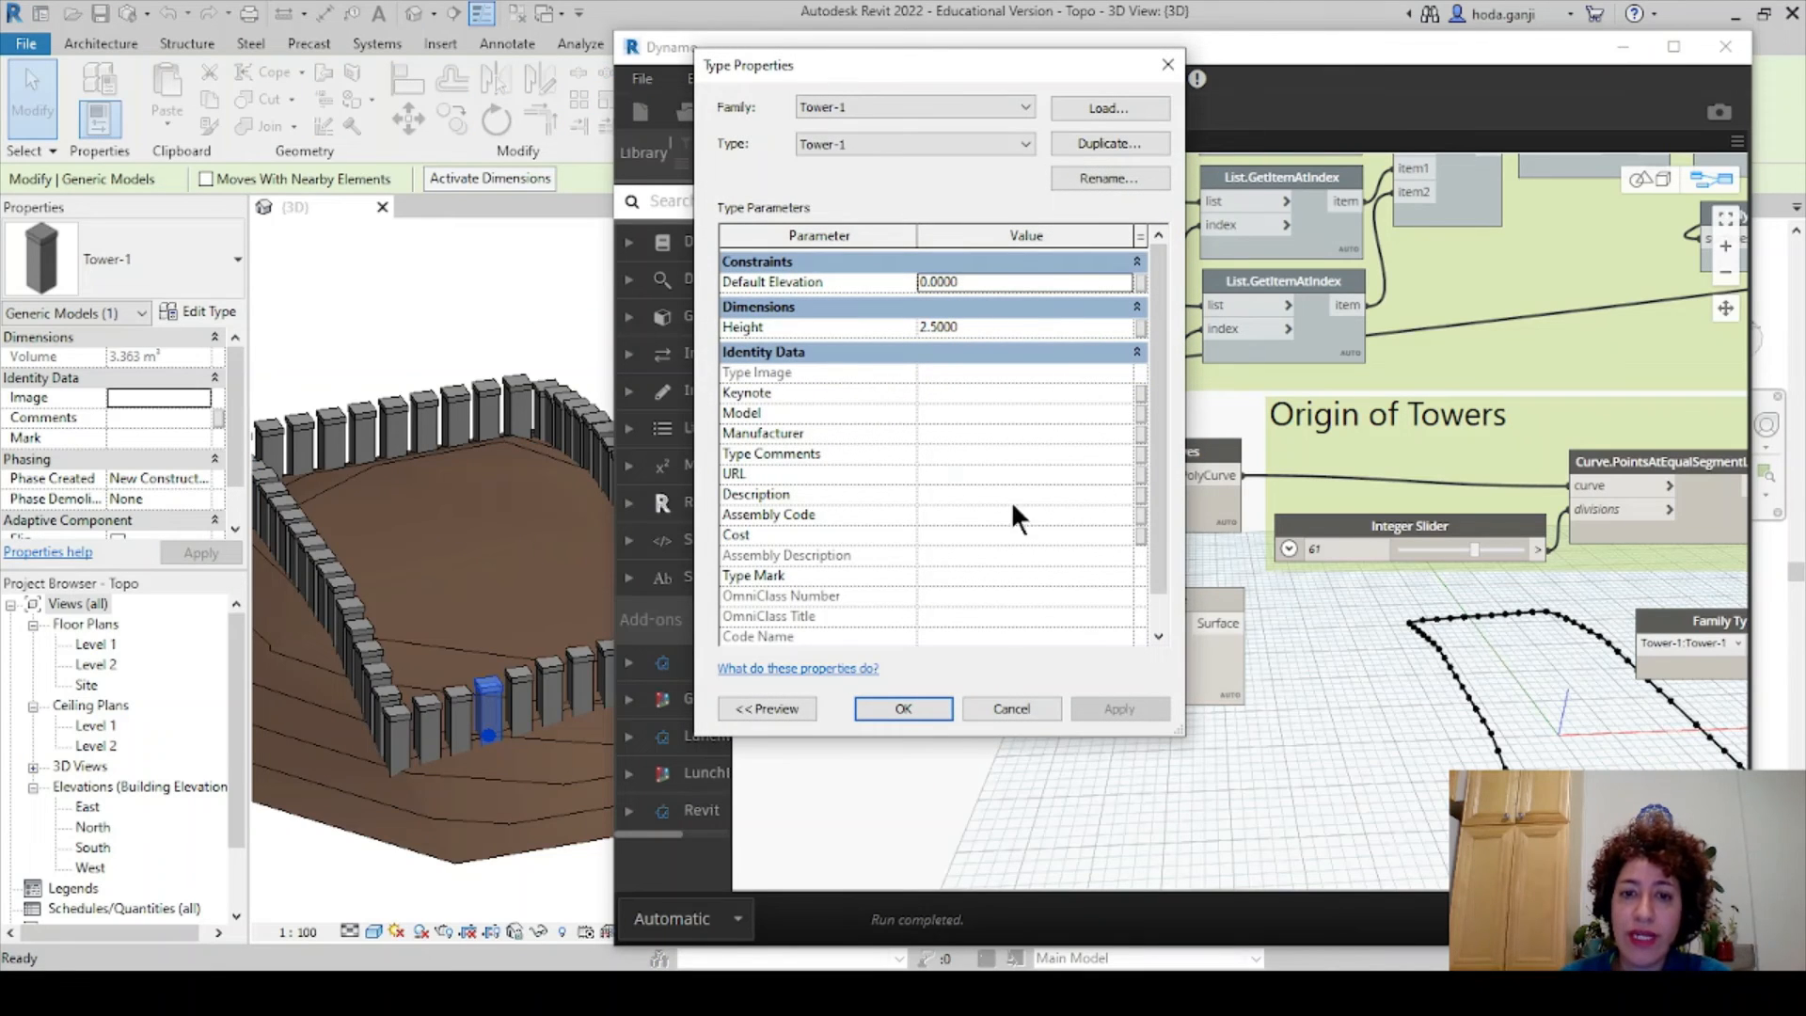
click(937, 711)
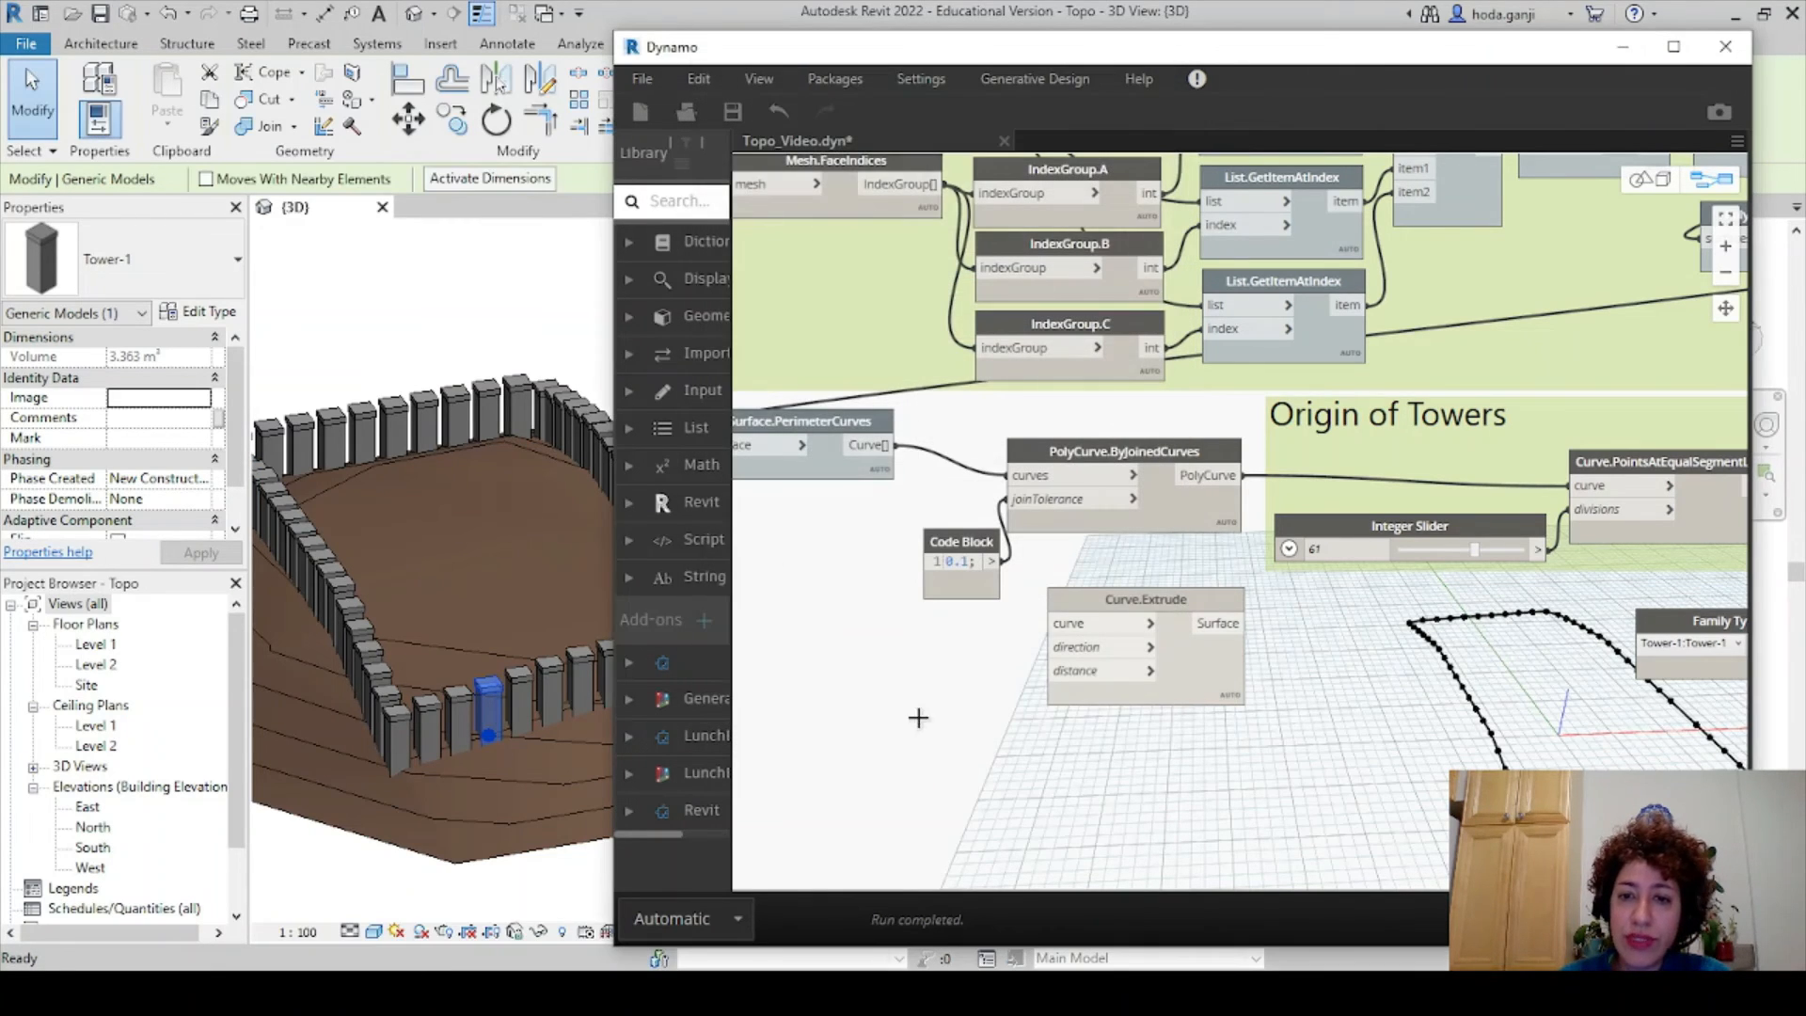
- Feed Curve.Extrude a distance of 2 and the joined perimeter PolyCurve as its curve
double_click(909, 706)
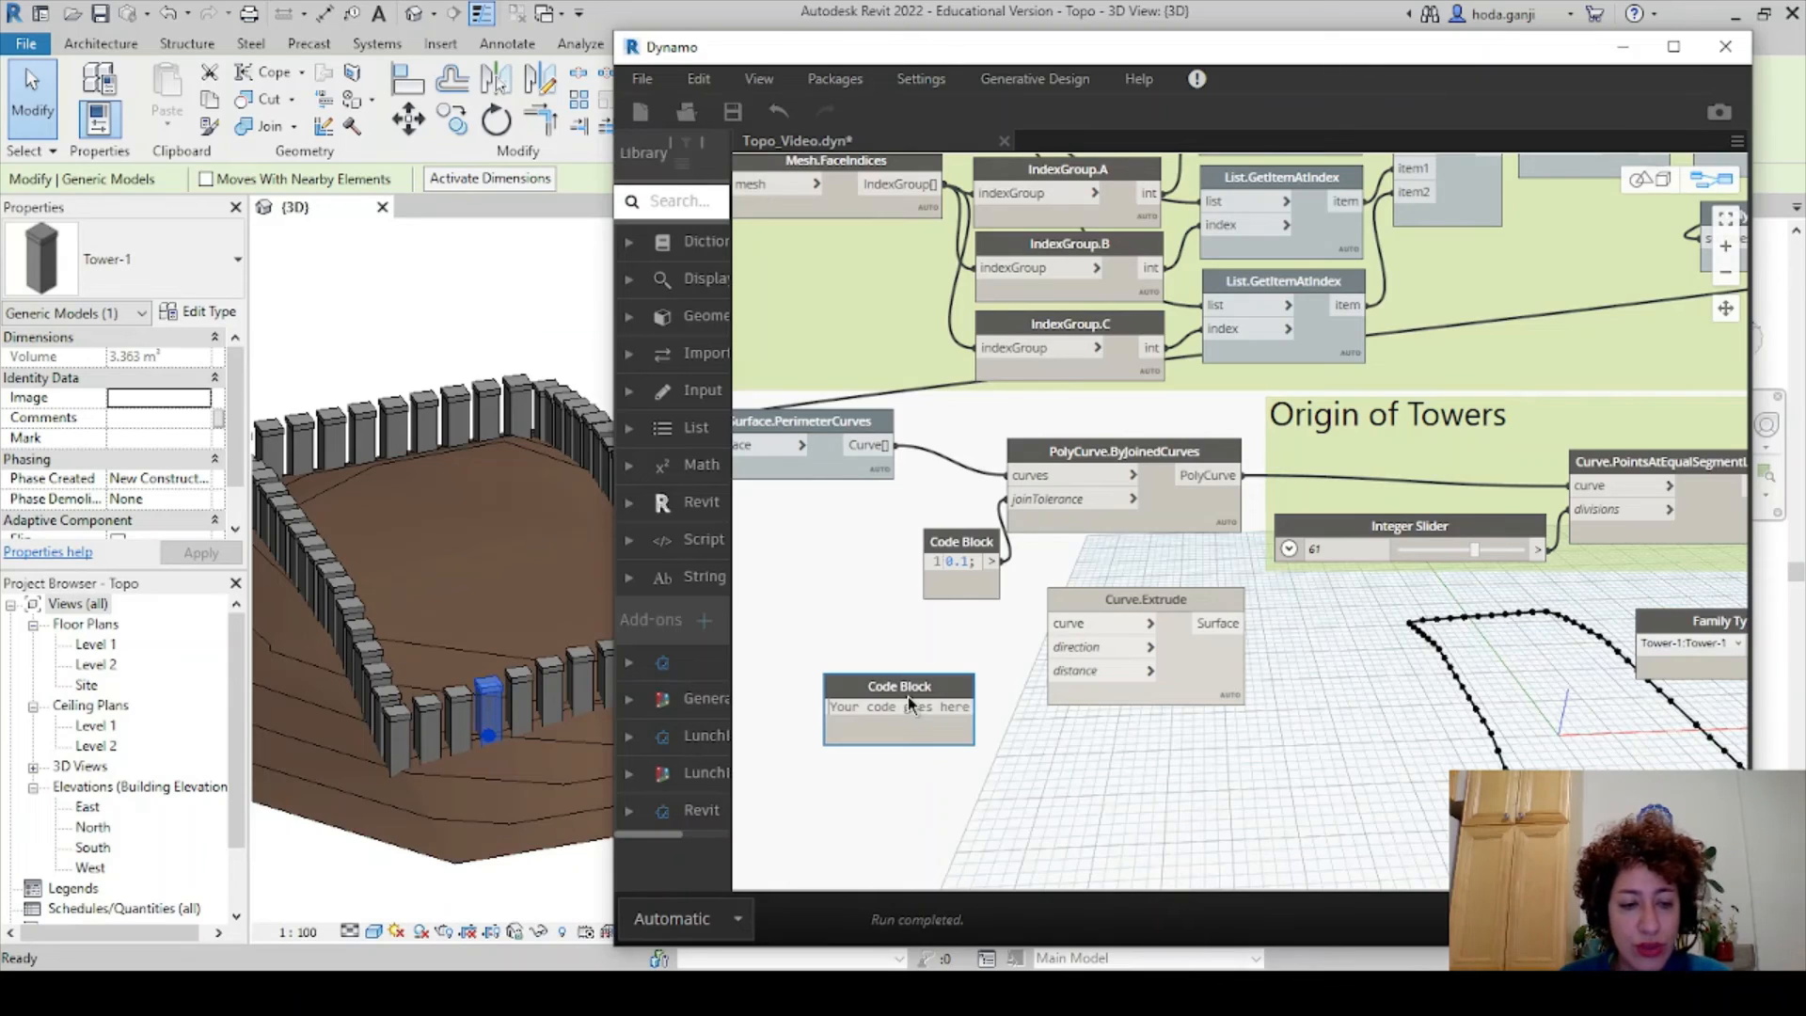
text(2;)
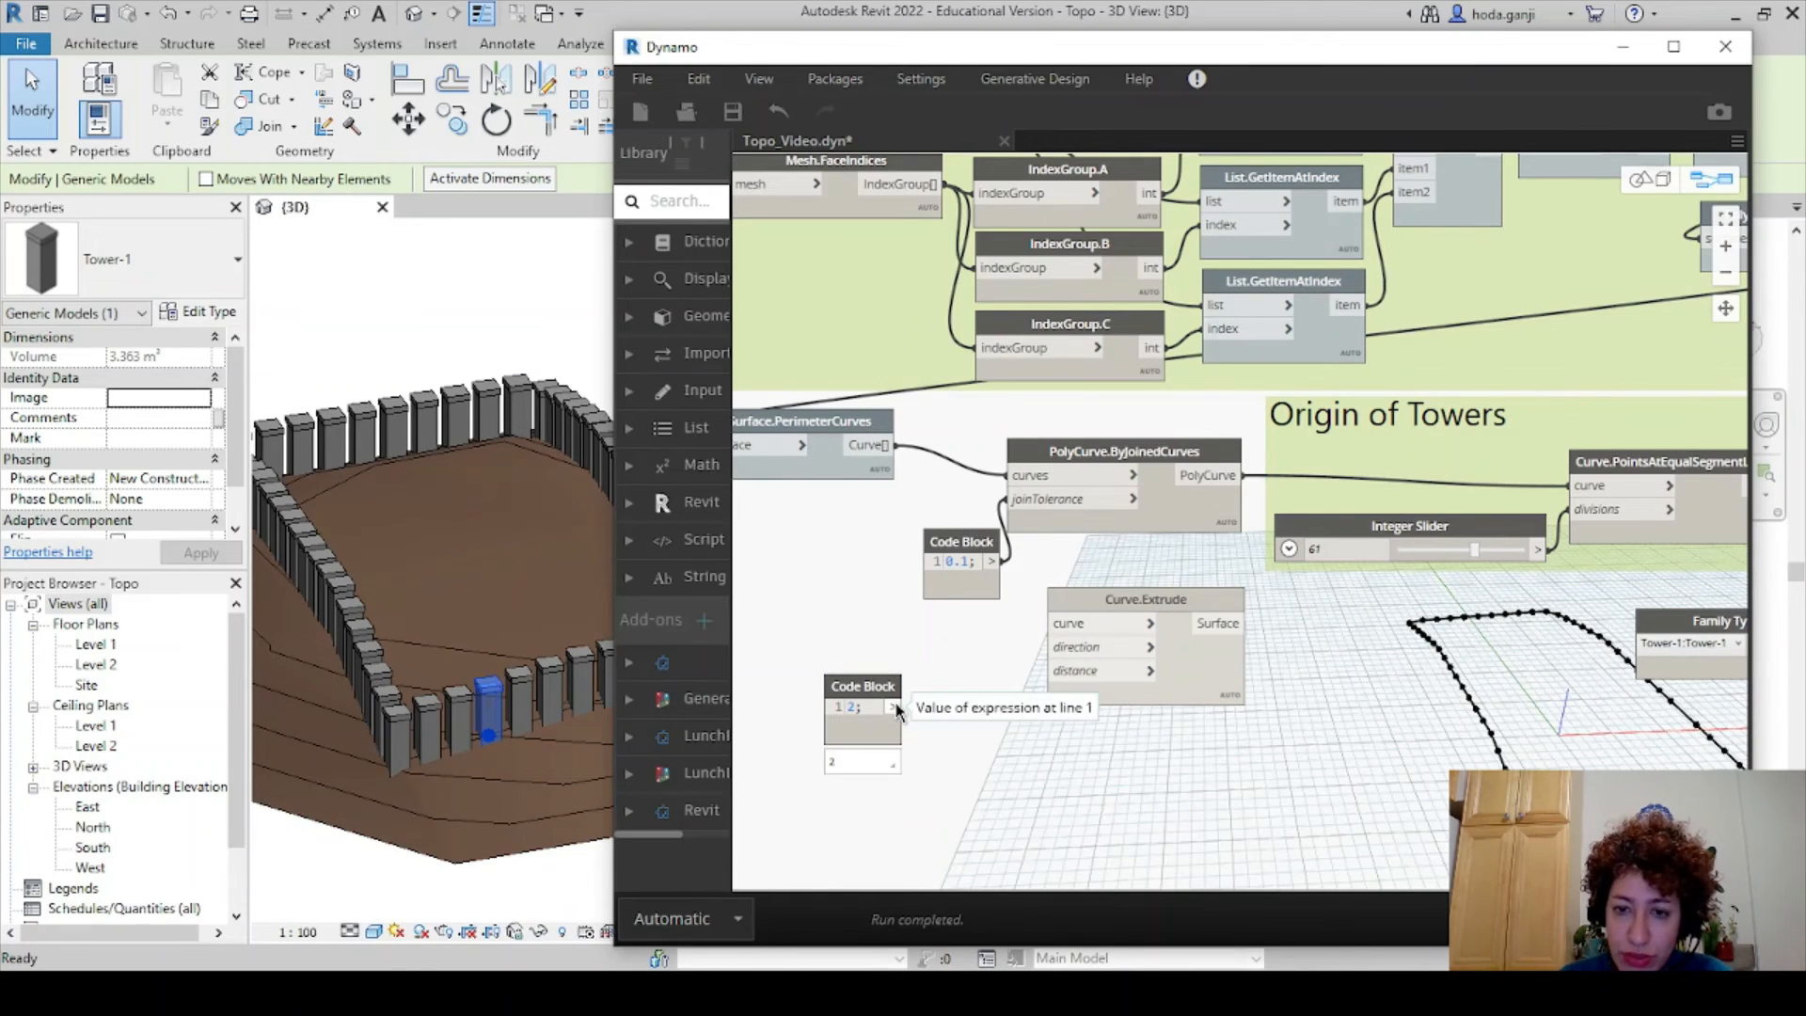
click(896, 705)
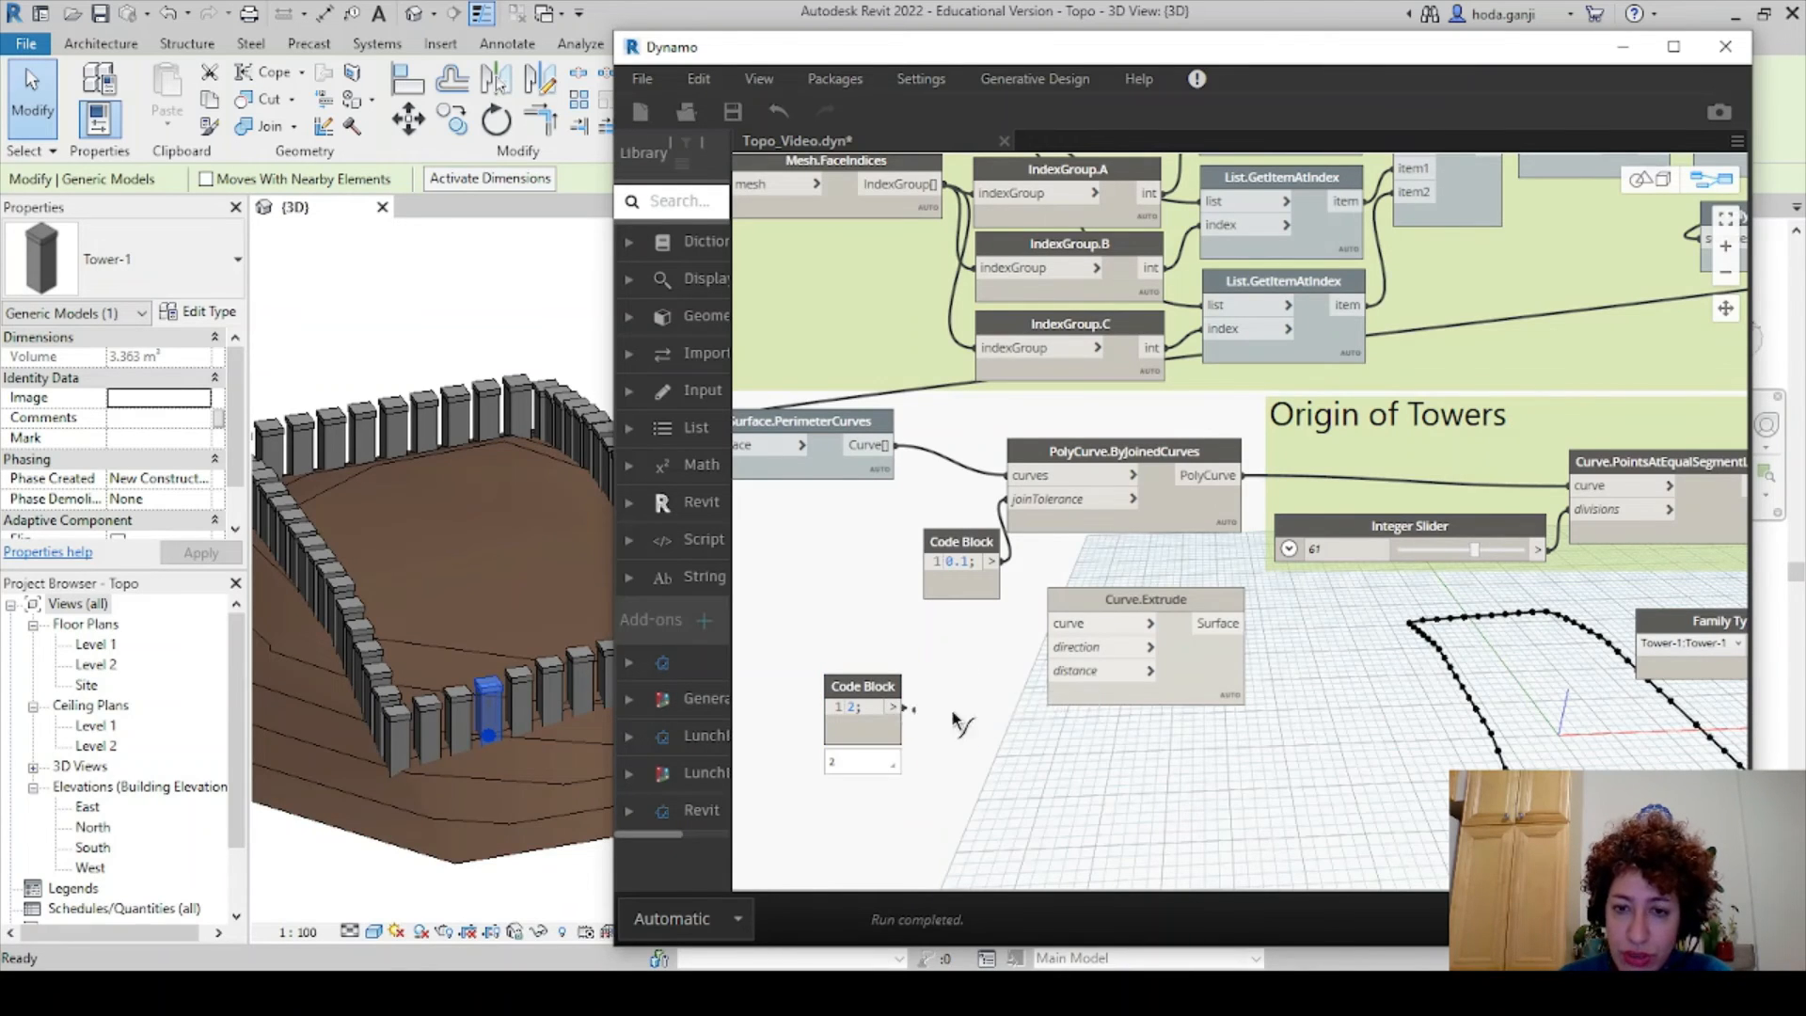
click(1049, 670)
drag(859, 684, 979, 671)
click(1237, 476)
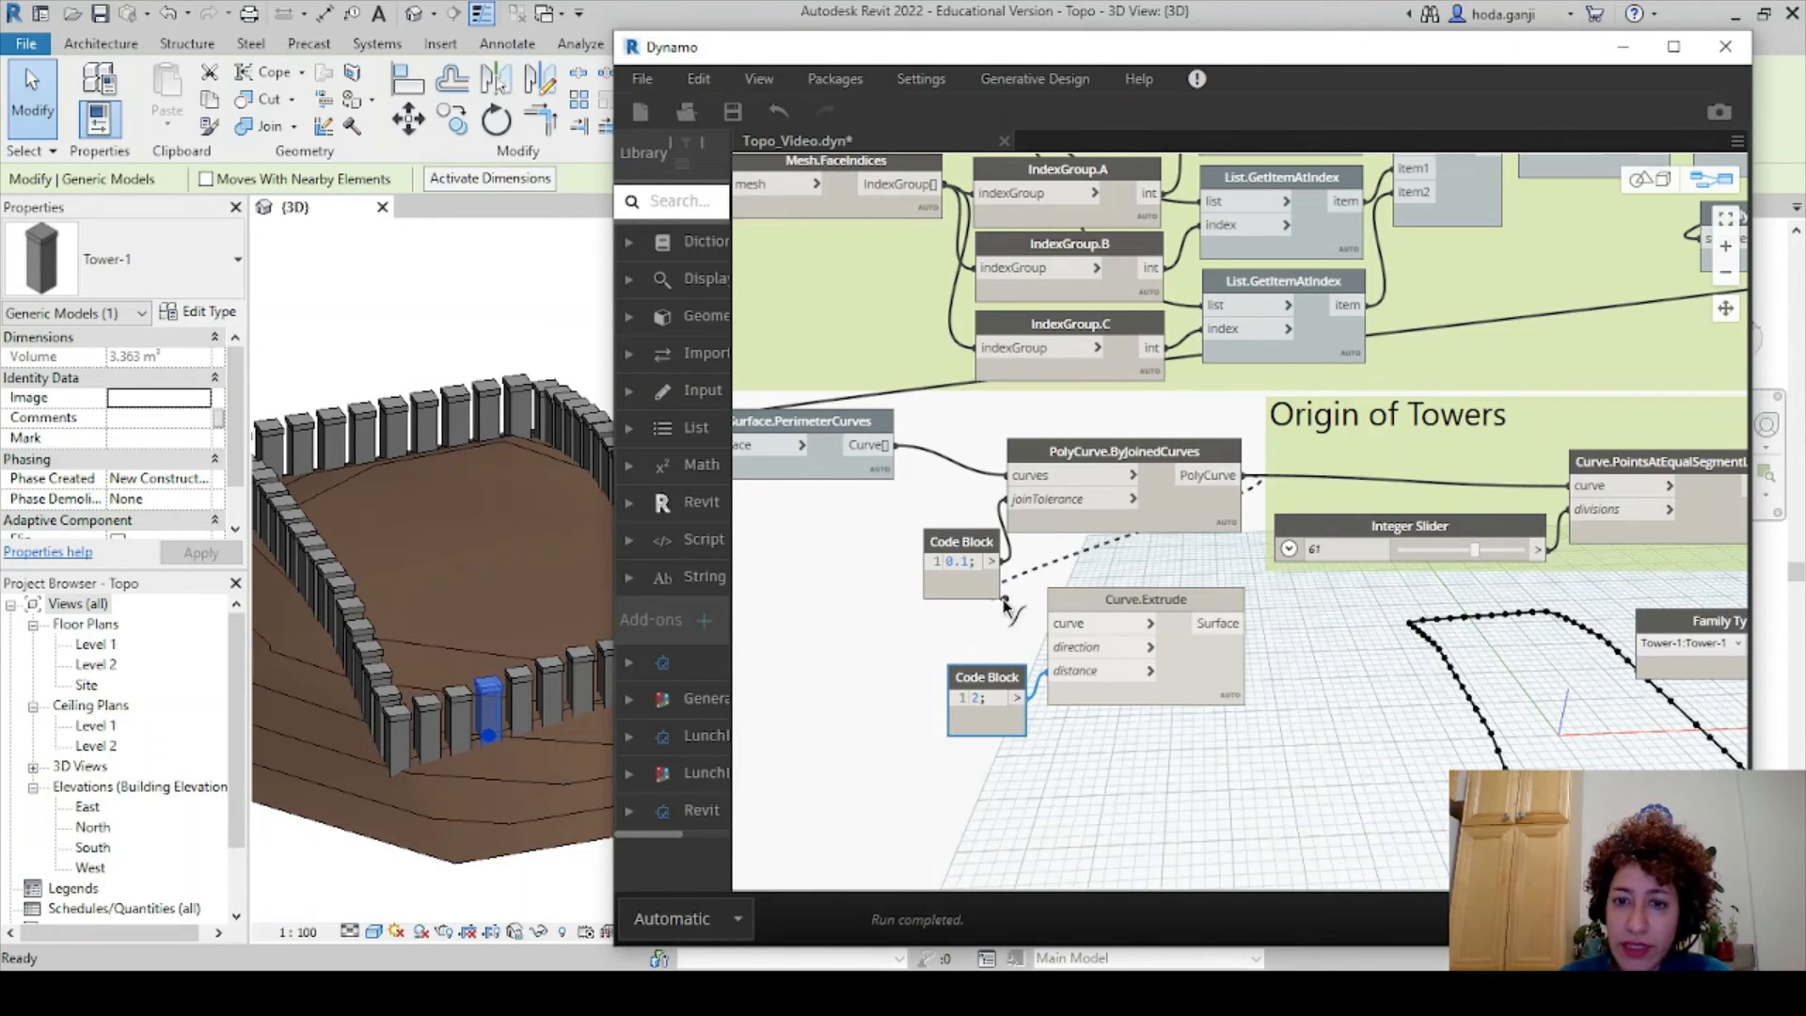
click(1050, 623)
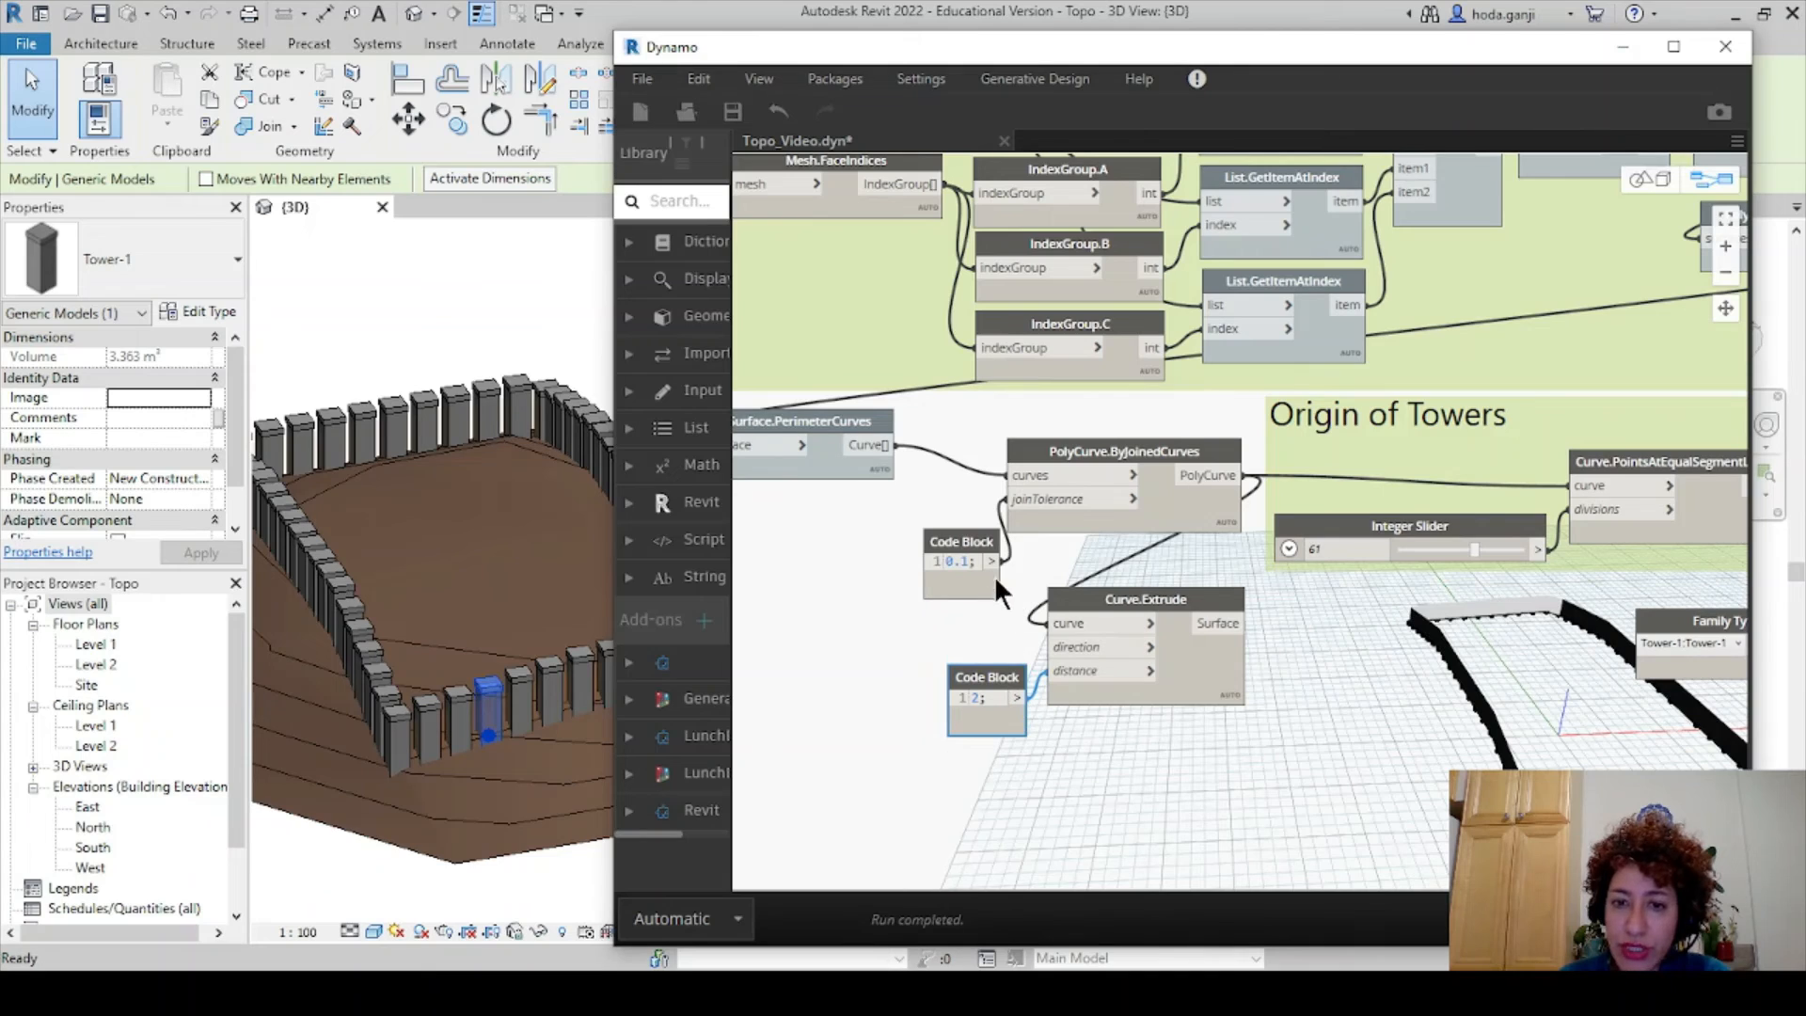
- Add a Vector.ZAxis node as Curve.Extrude's direction
right_click(901, 621)
text(z)
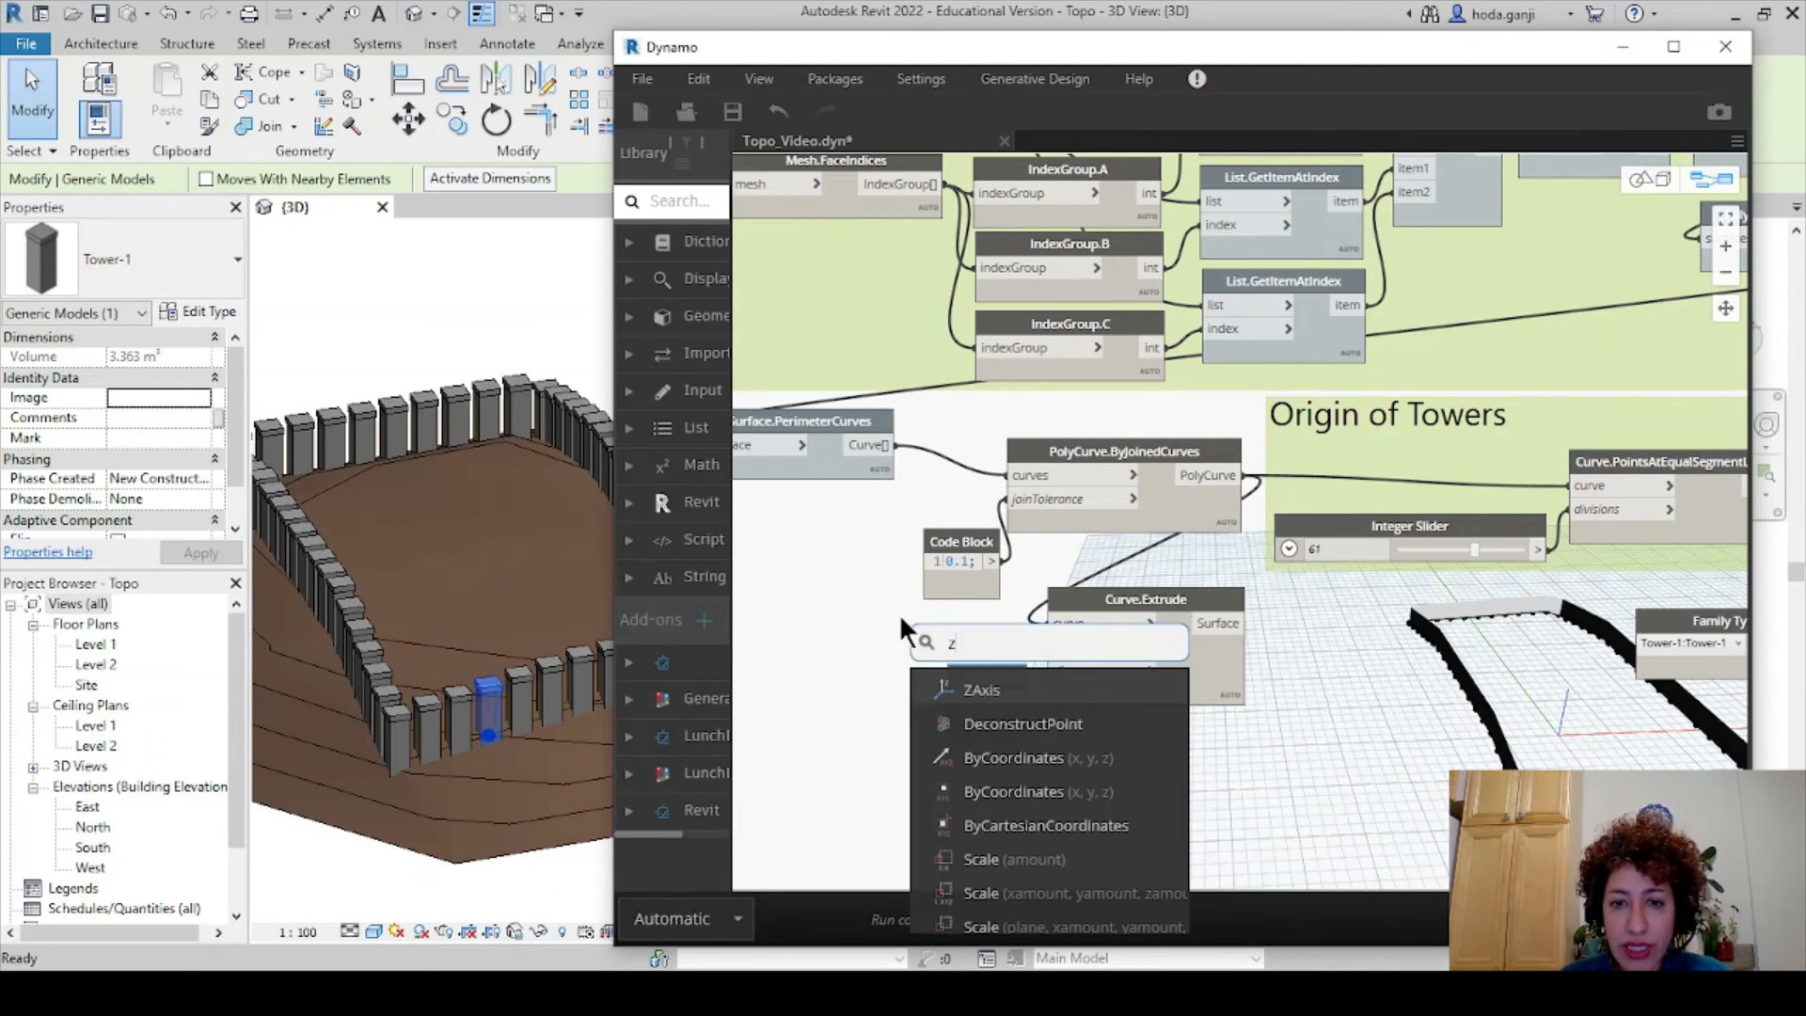
click(962, 681)
drag(998, 691, 894, 623)
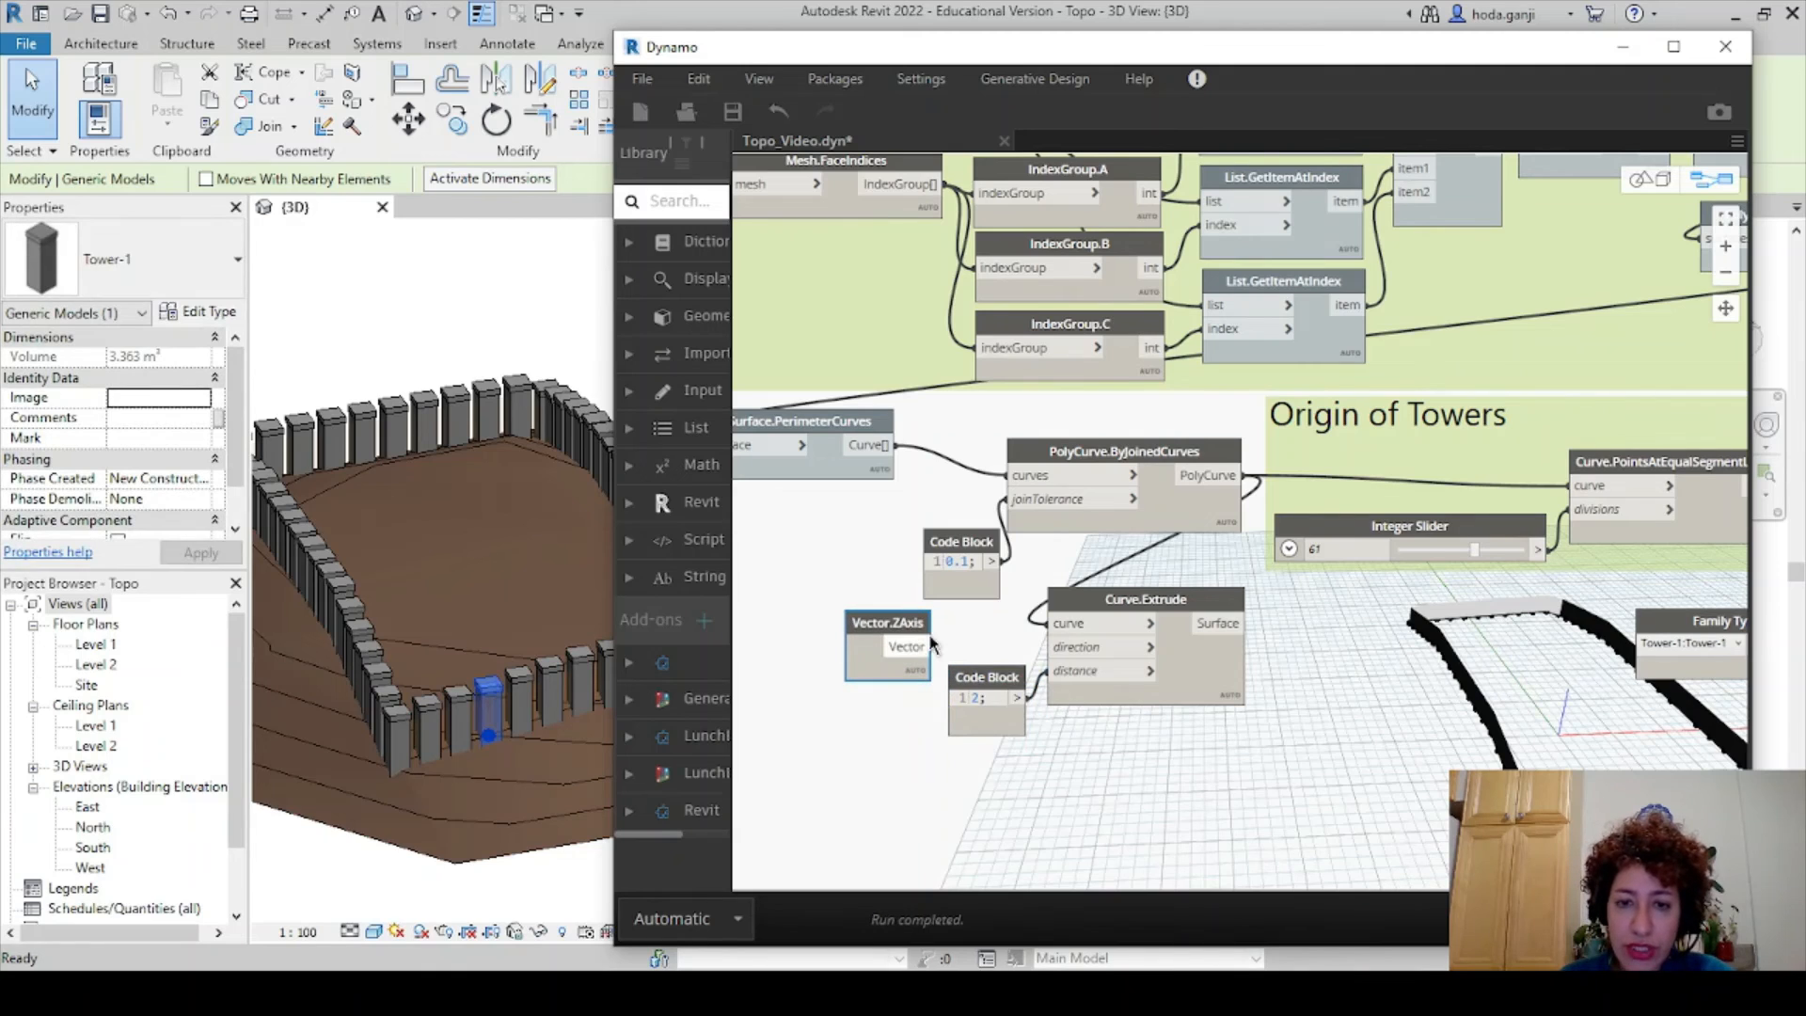
click(928, 647)
click(1047, 647)
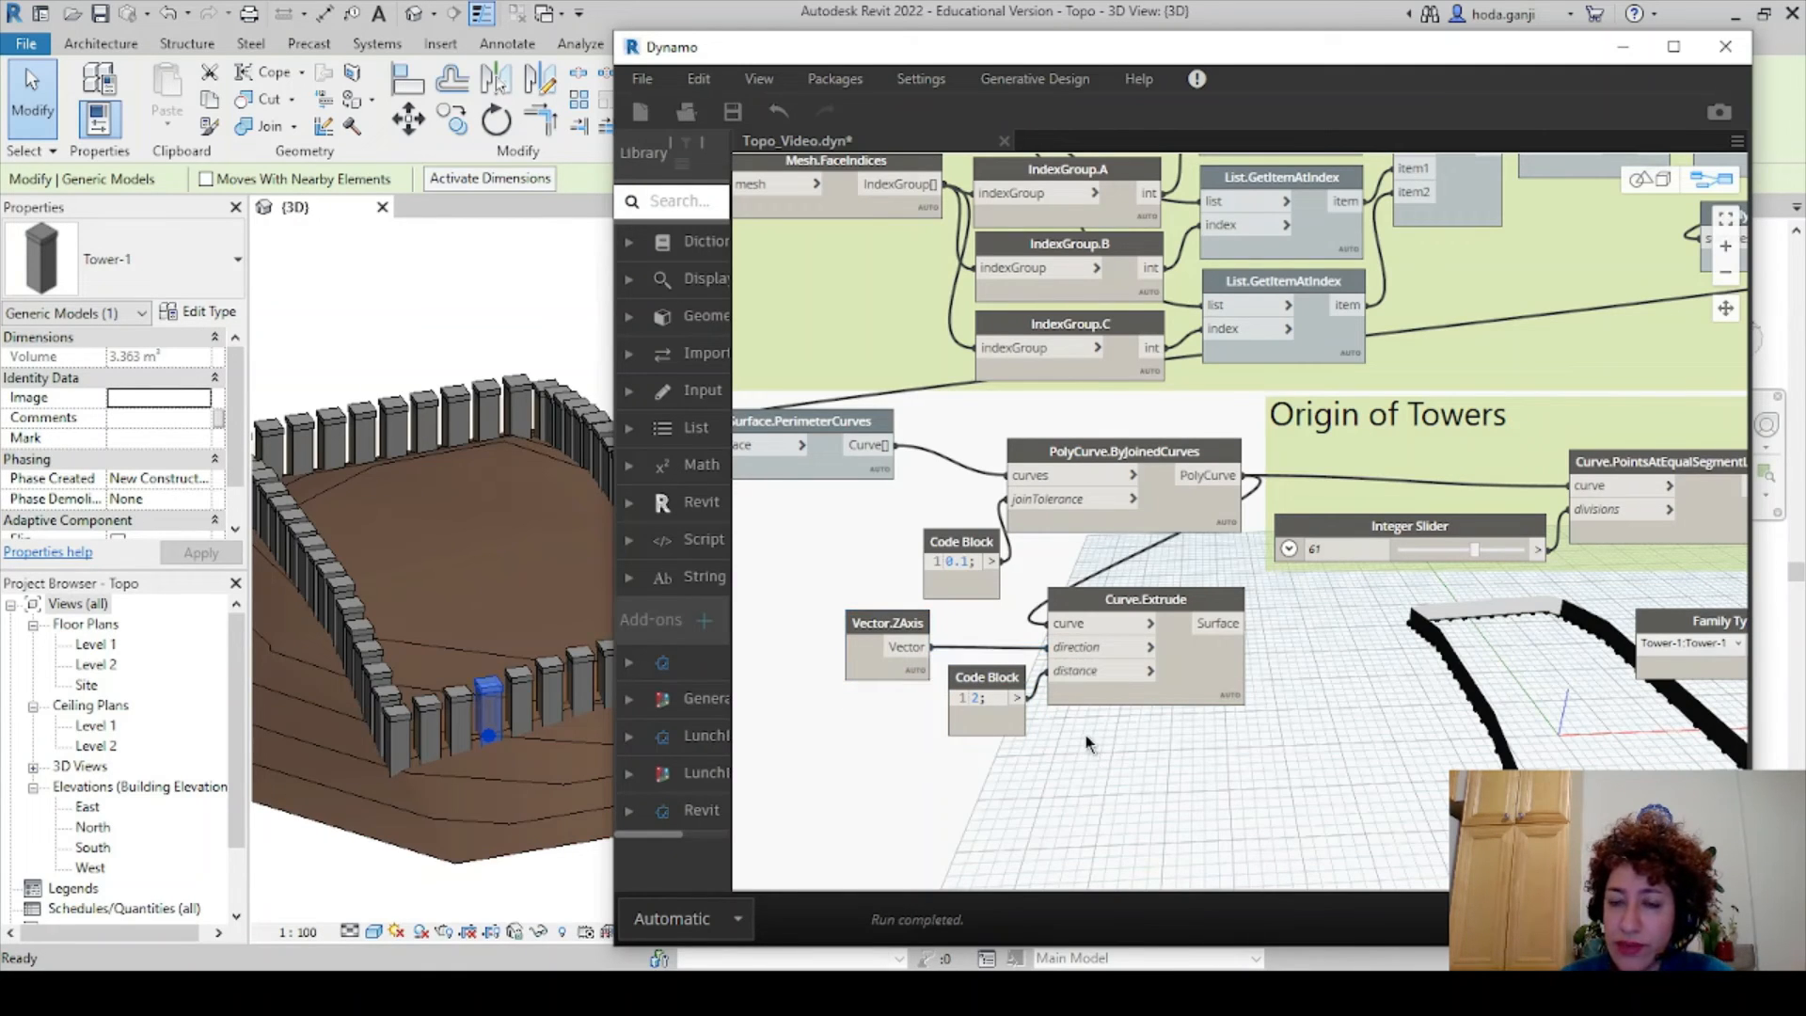
- Arrange the vector, distance code block, Curve.Extrude and 0.1 code block neatly together
drag(1138, 747, 791, 667)
click(1190, 687)
drag(875, 721, 797, 745)
drag(998, 645, 917, 675)
click(1190, 699)
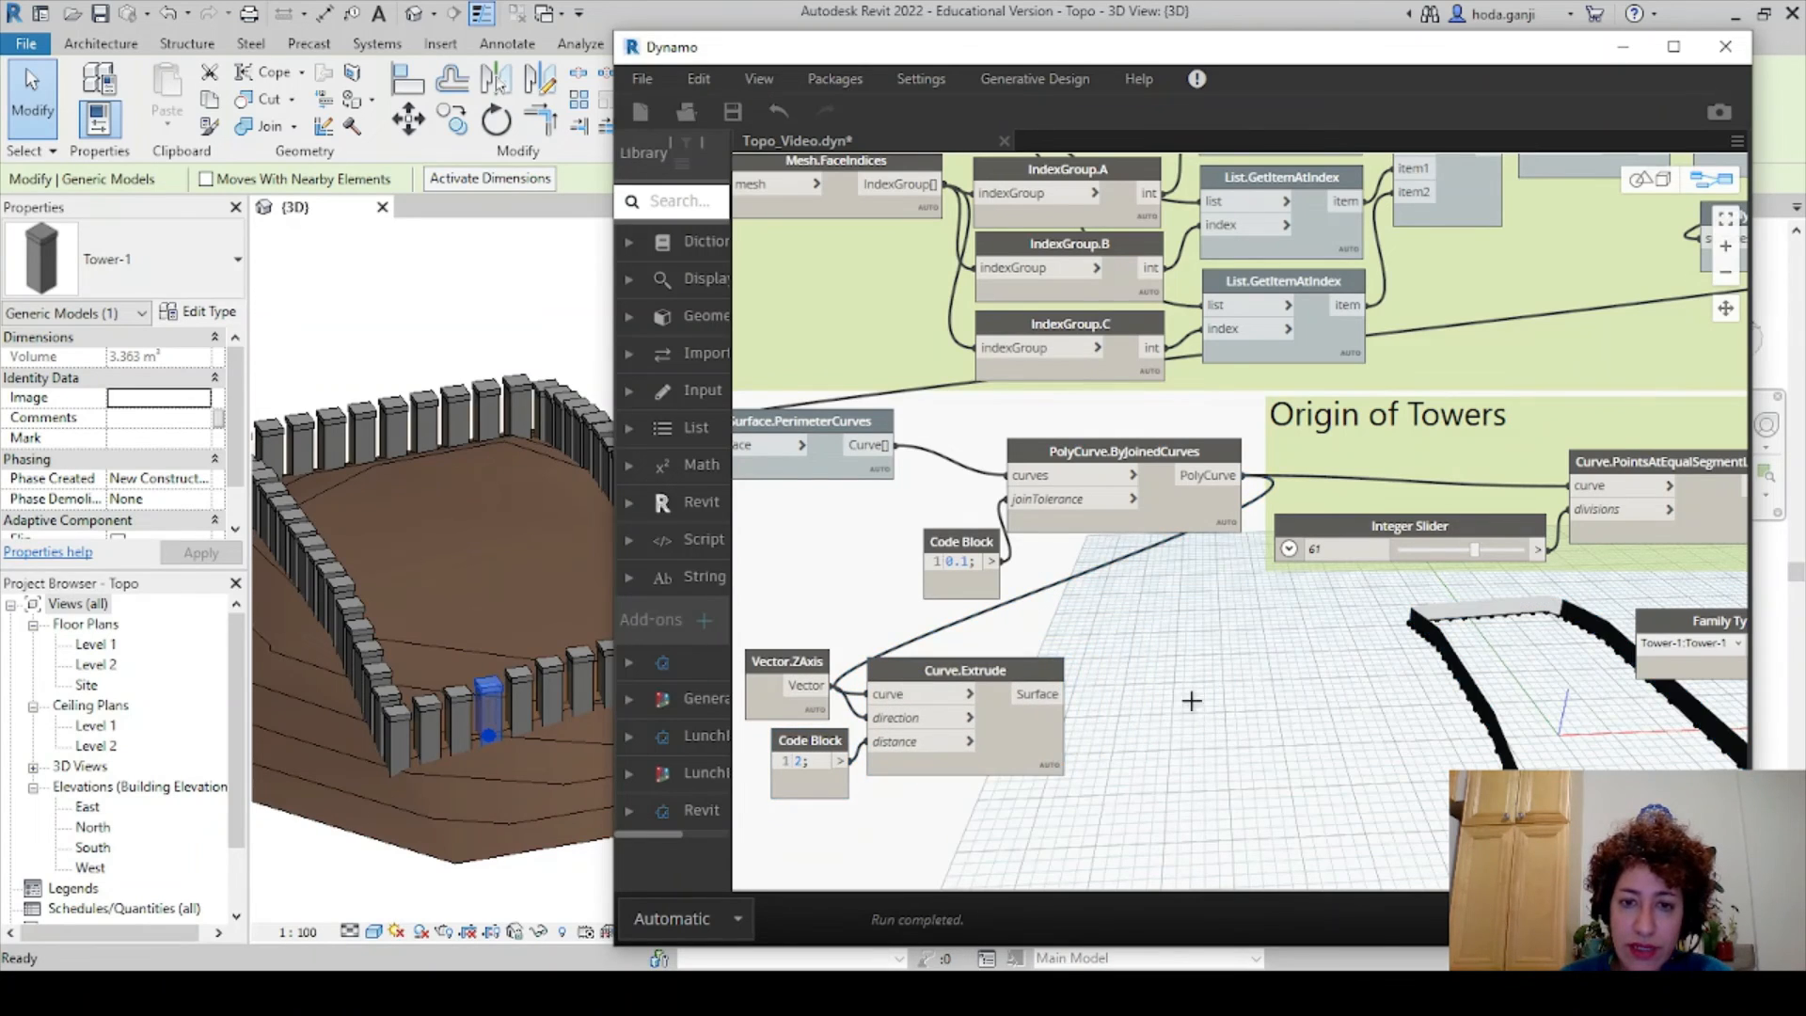
drag(935, 546, 923, 520)
- Add a Surface.Thicken node beside Curve.Extrude, fed by the extruded perimeter surface
right_click(1193, 664)
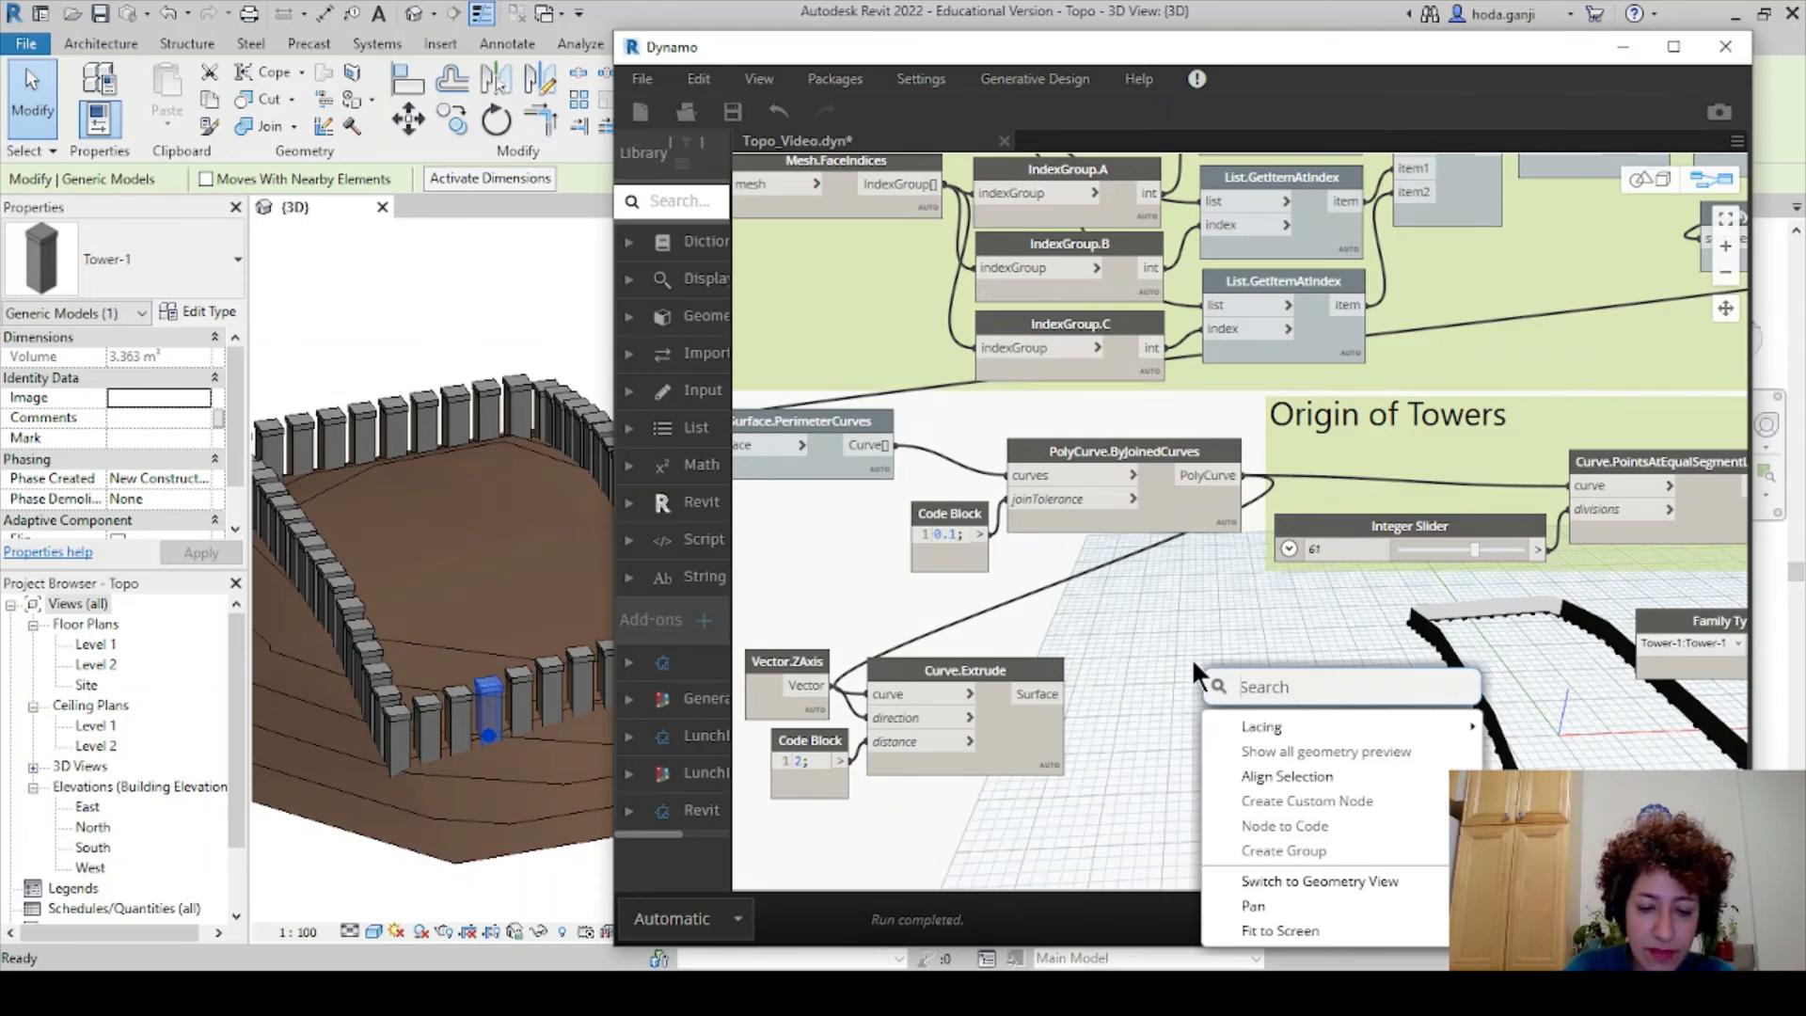
text(thicken)
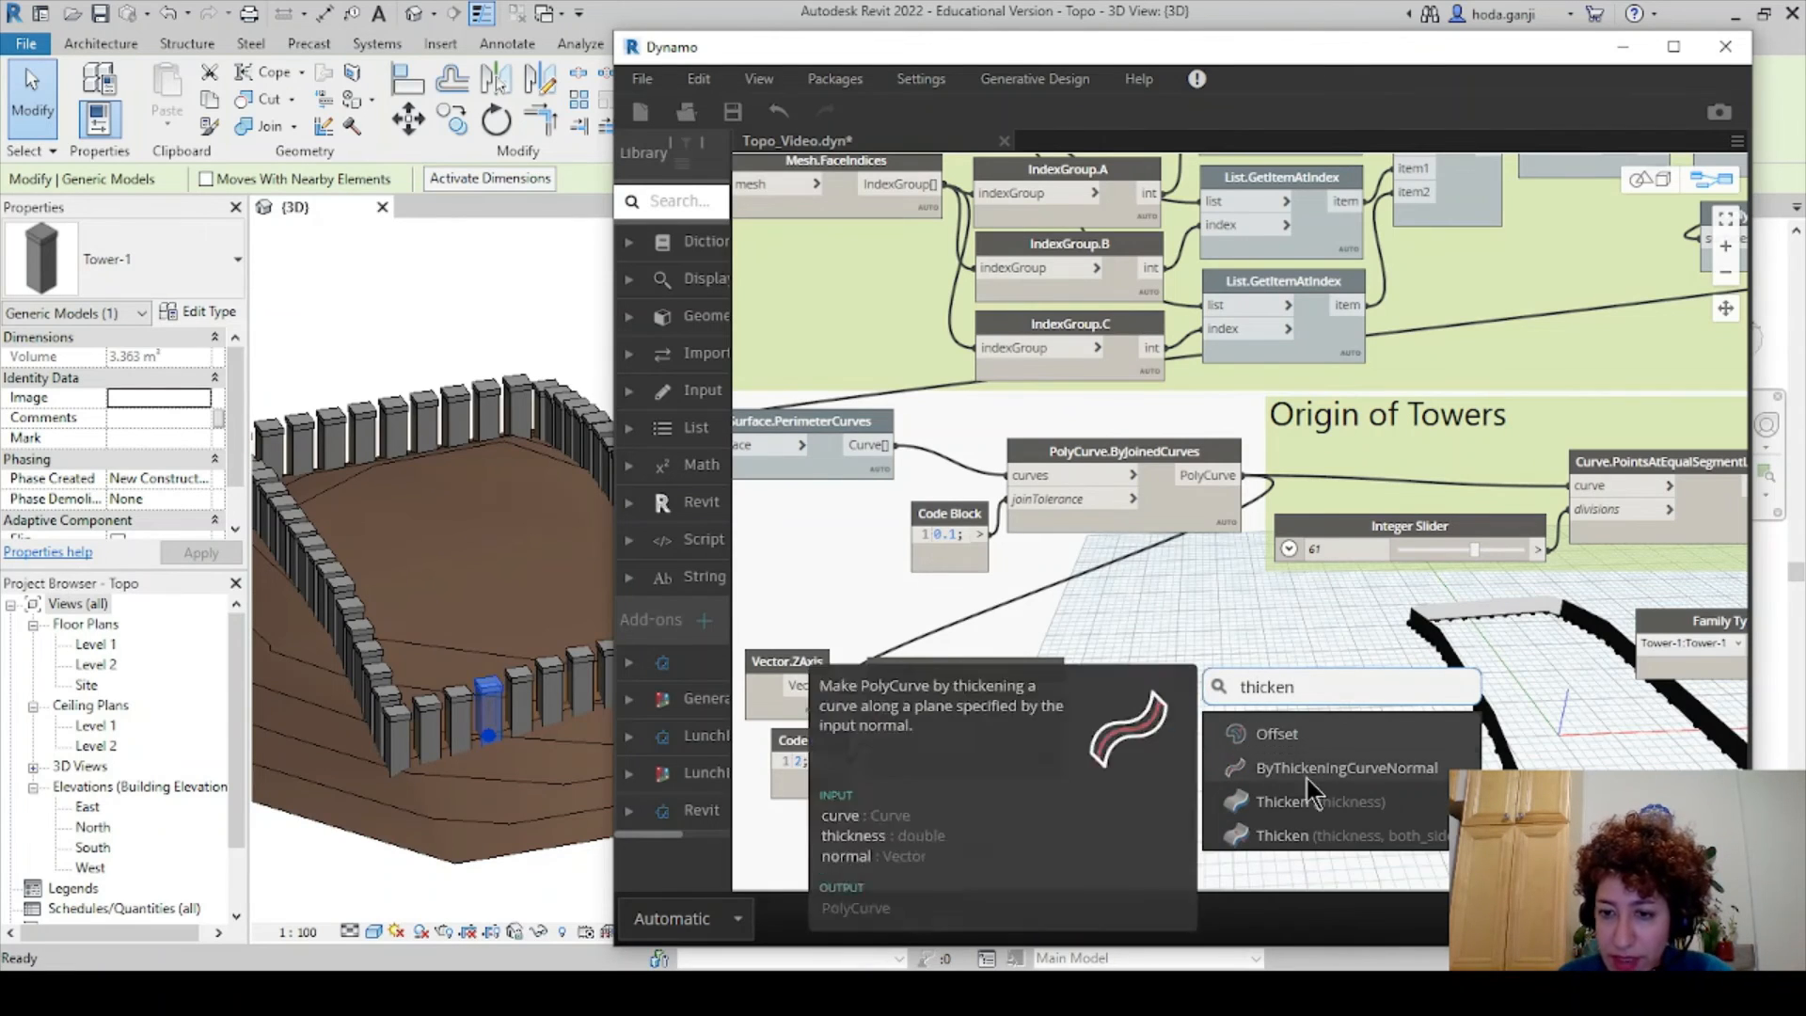
click(1312, 802)
drag(1341, 811, 1147, 707)
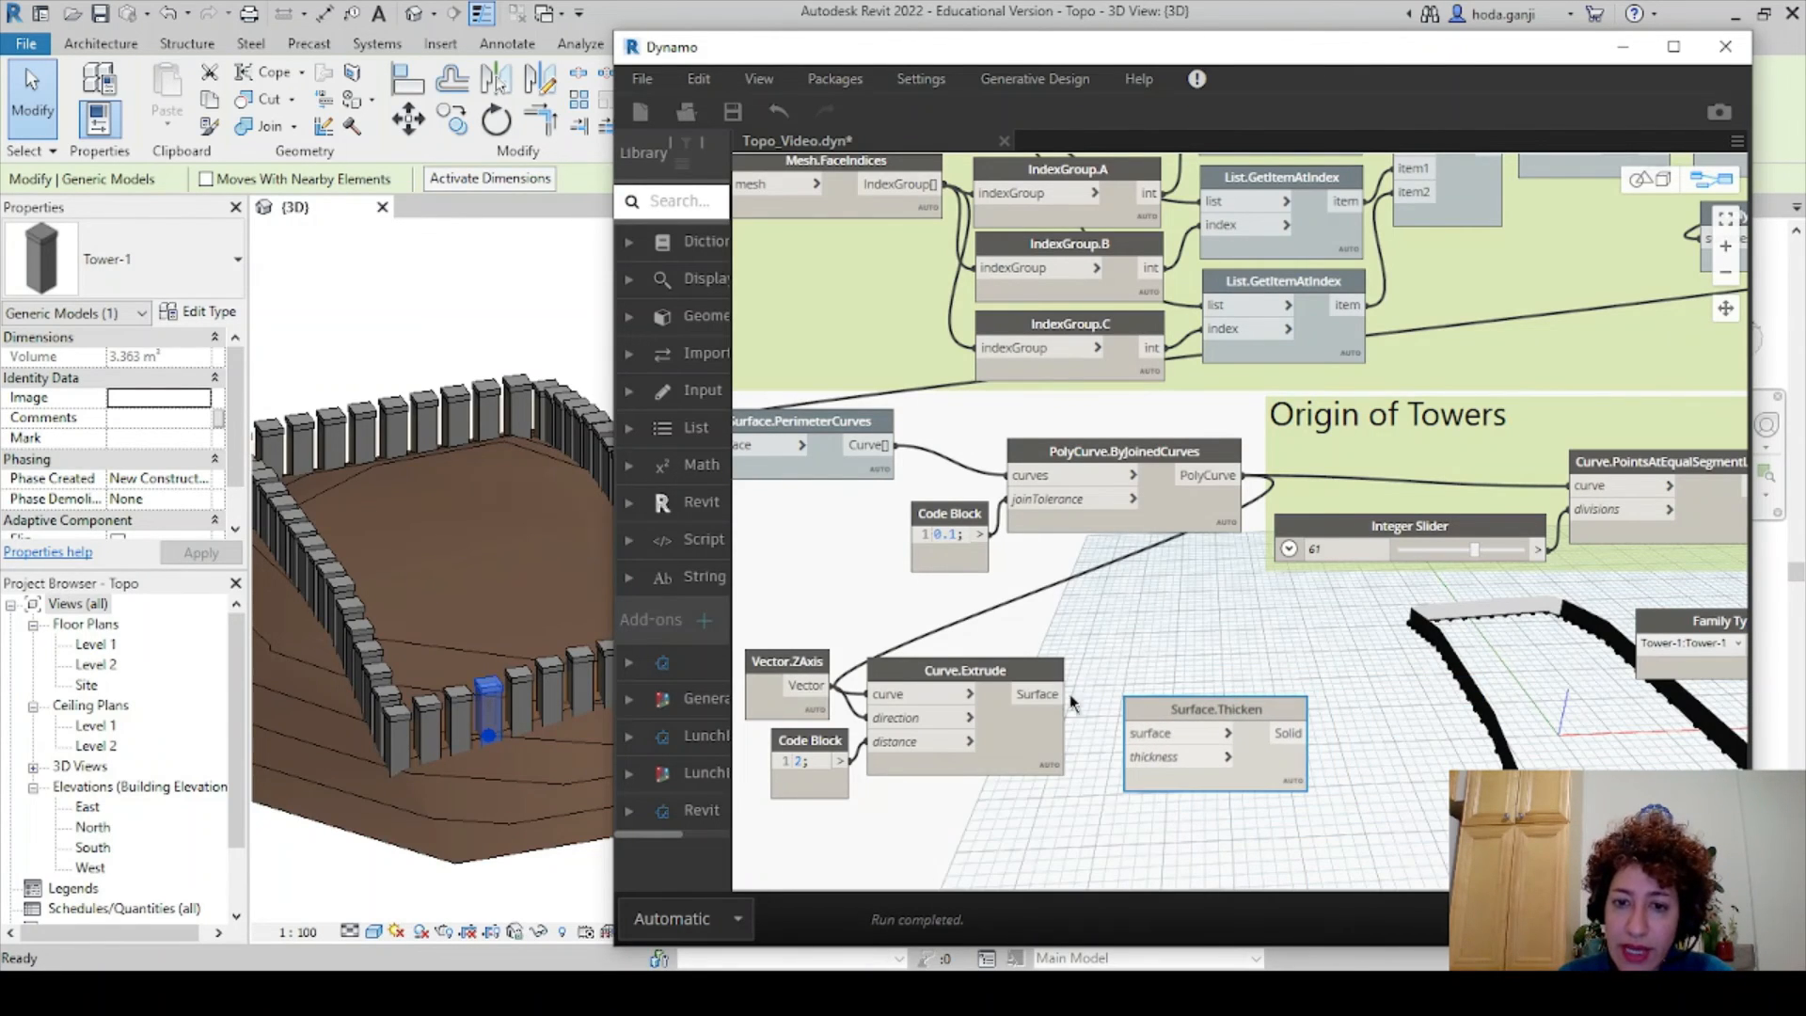
click(1069, 694)
click(1154, 735)
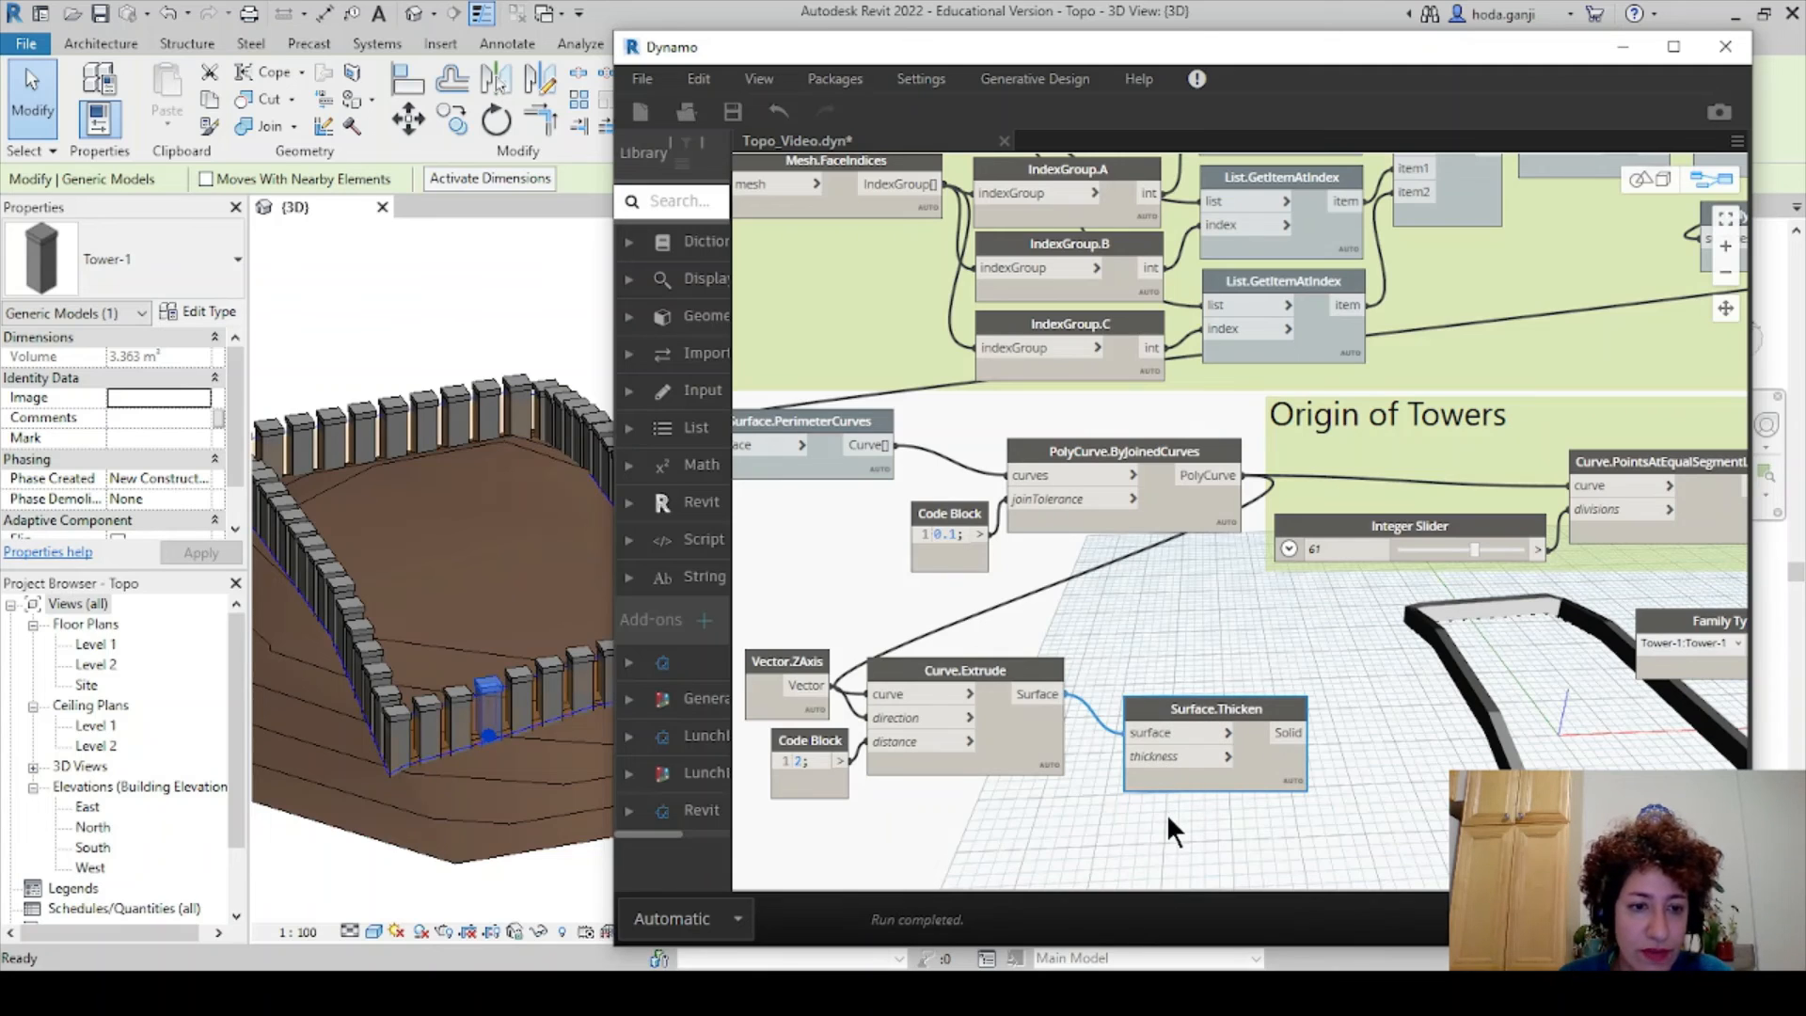
click(1165, 817)
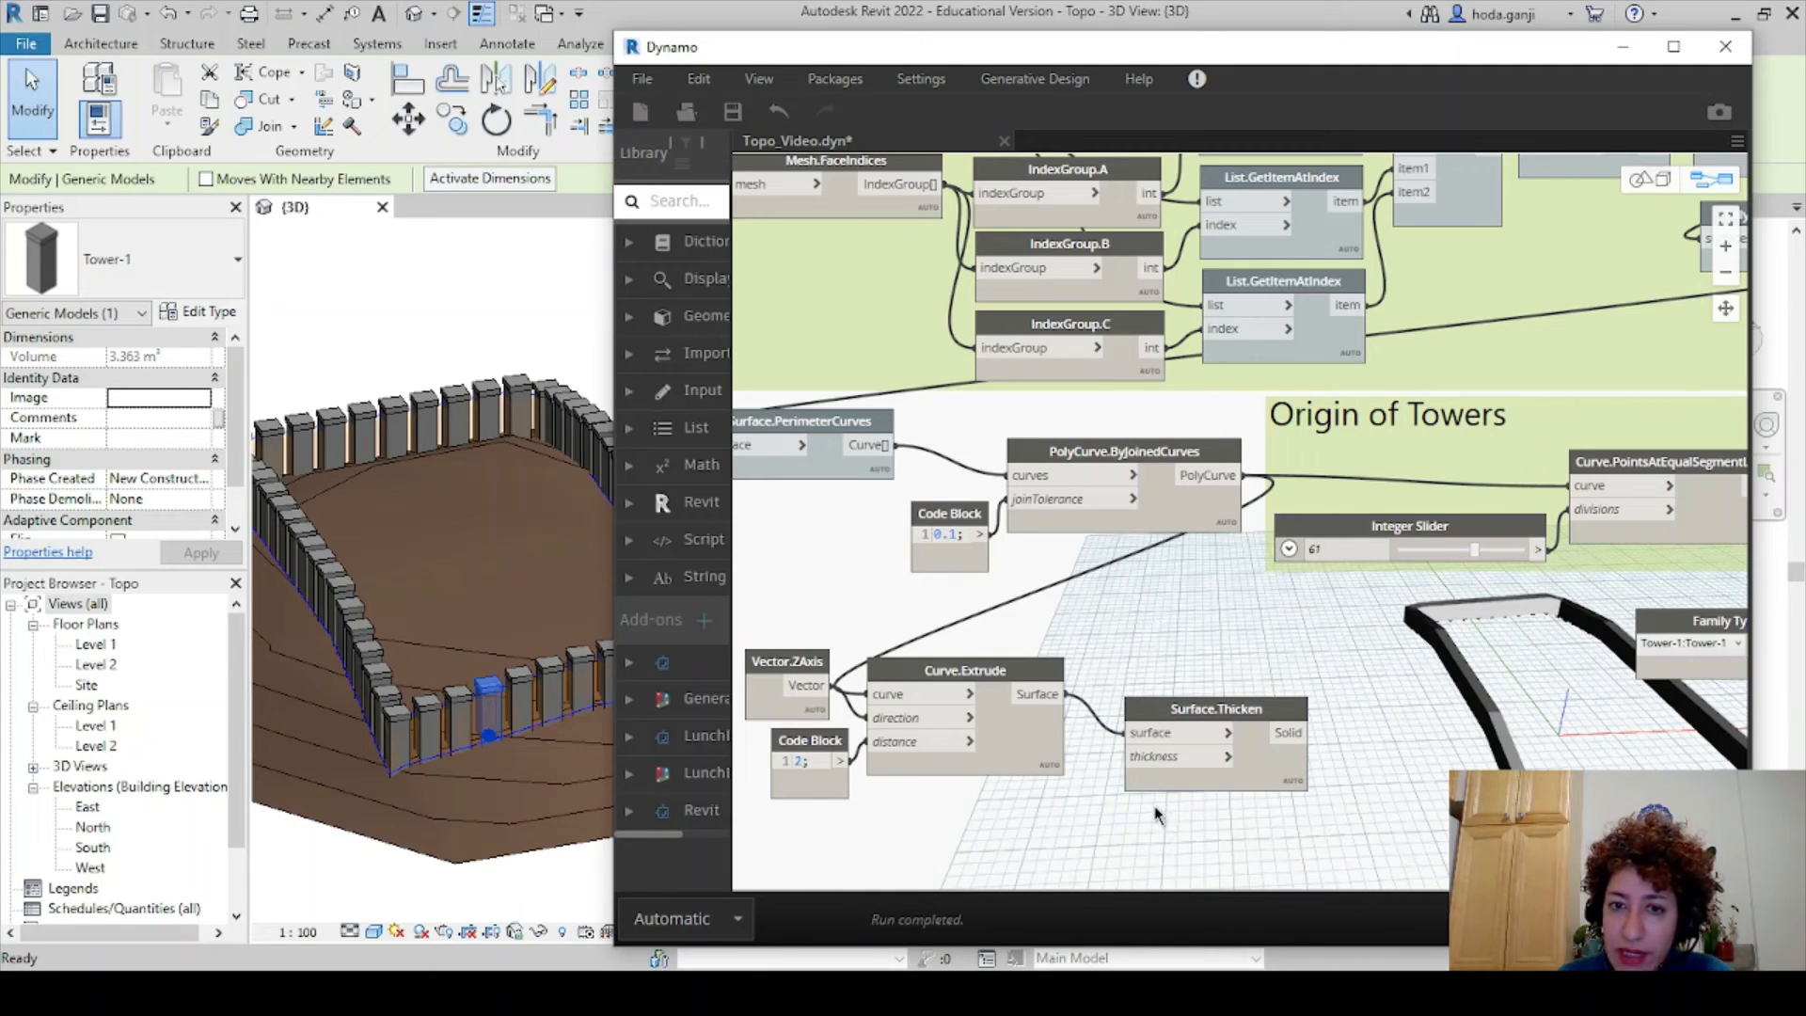
drag(1190, 713, 1139, 696)
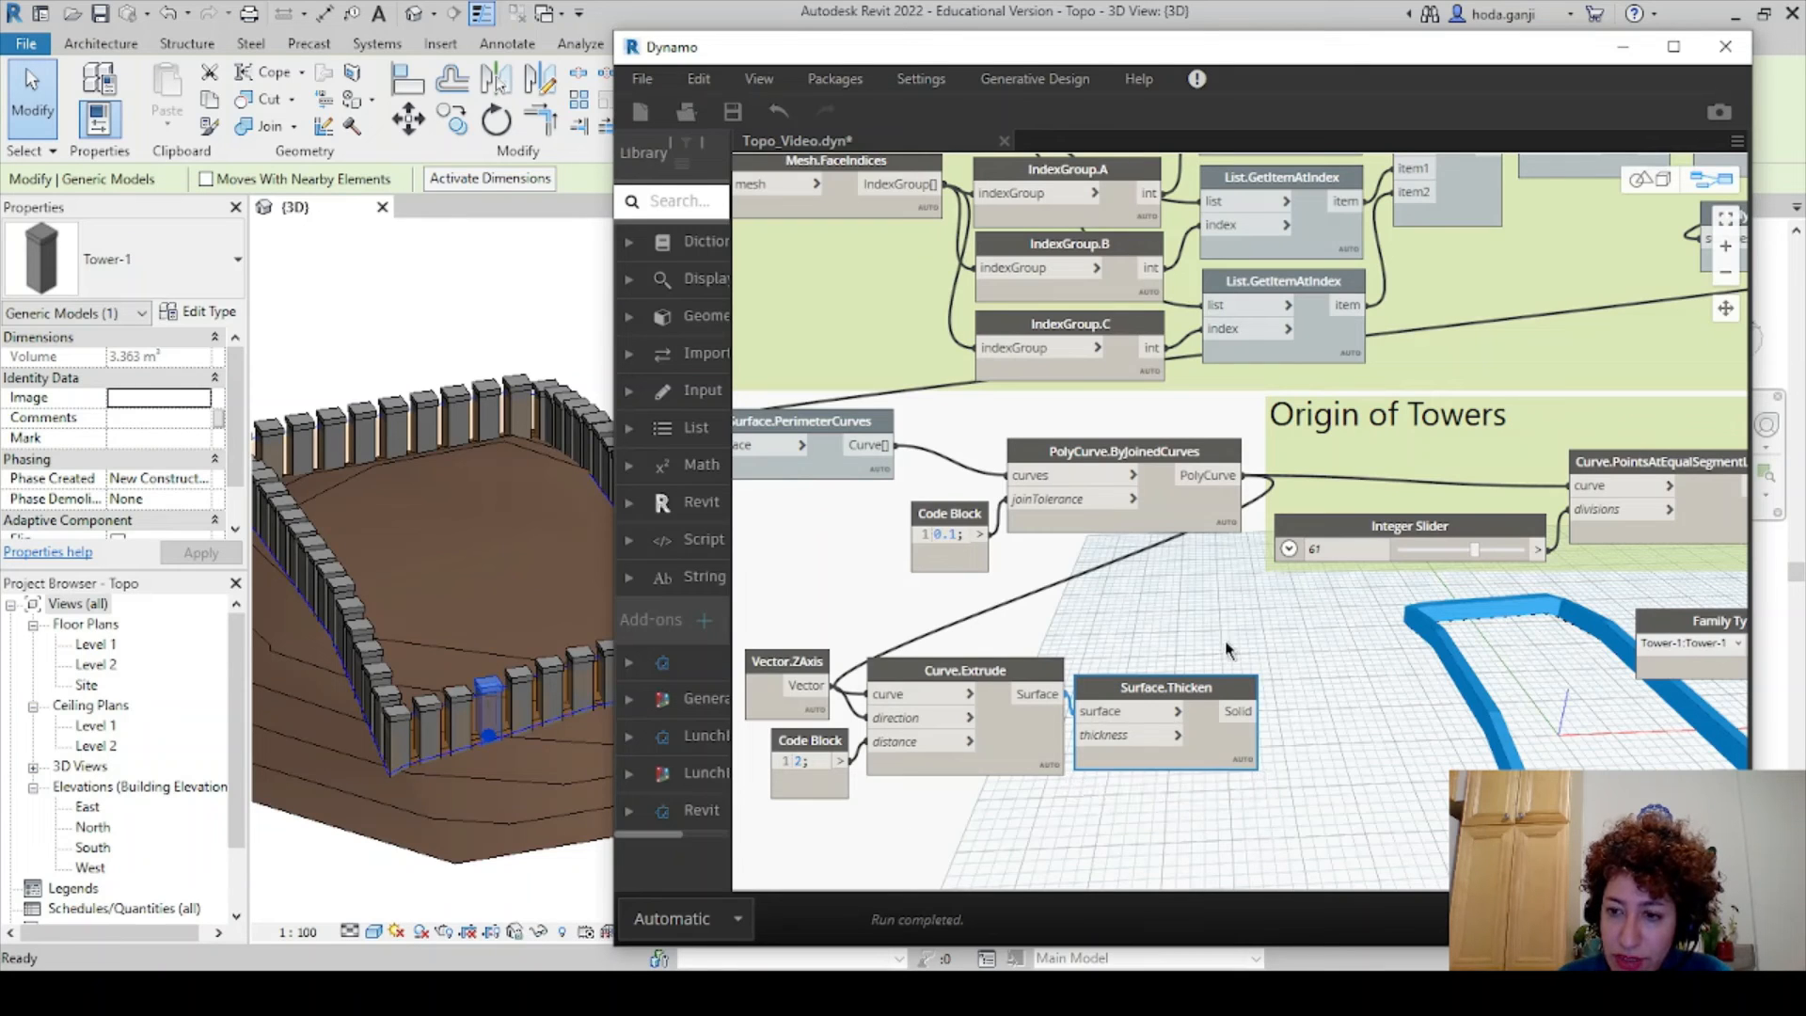
click(1342, 658)
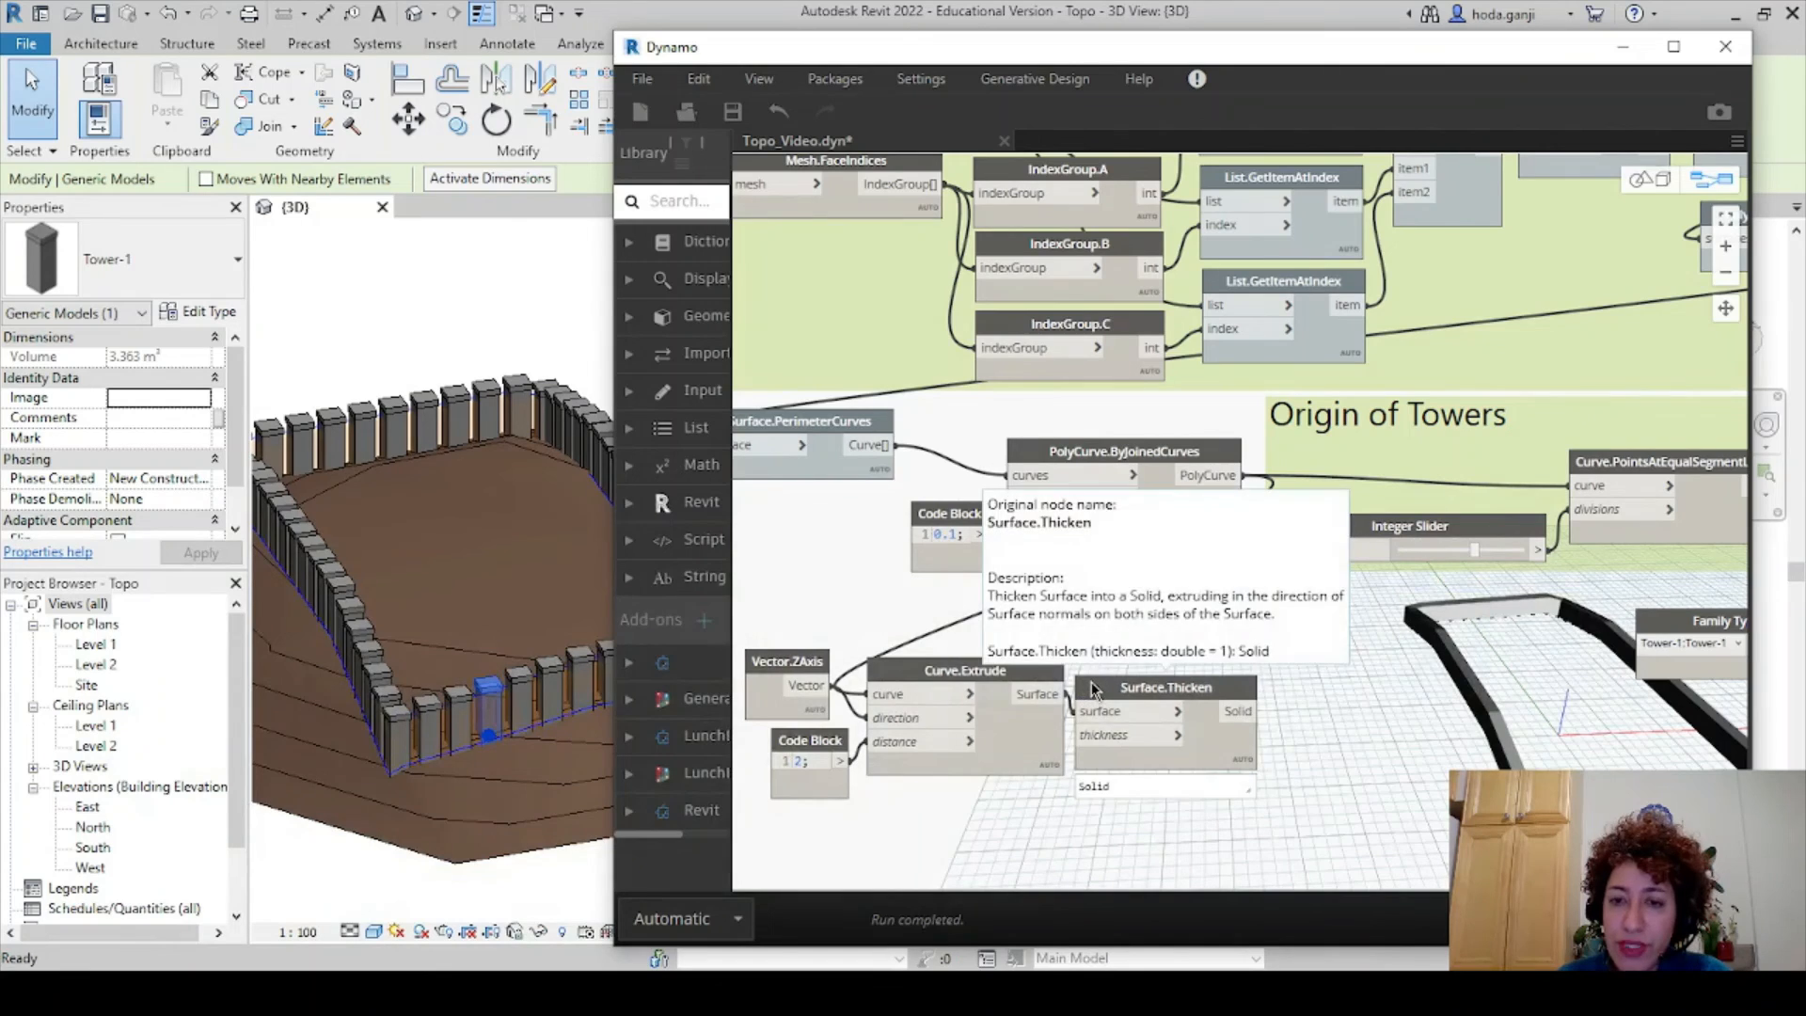
middle_drag(1114, 747, 1116, 713)
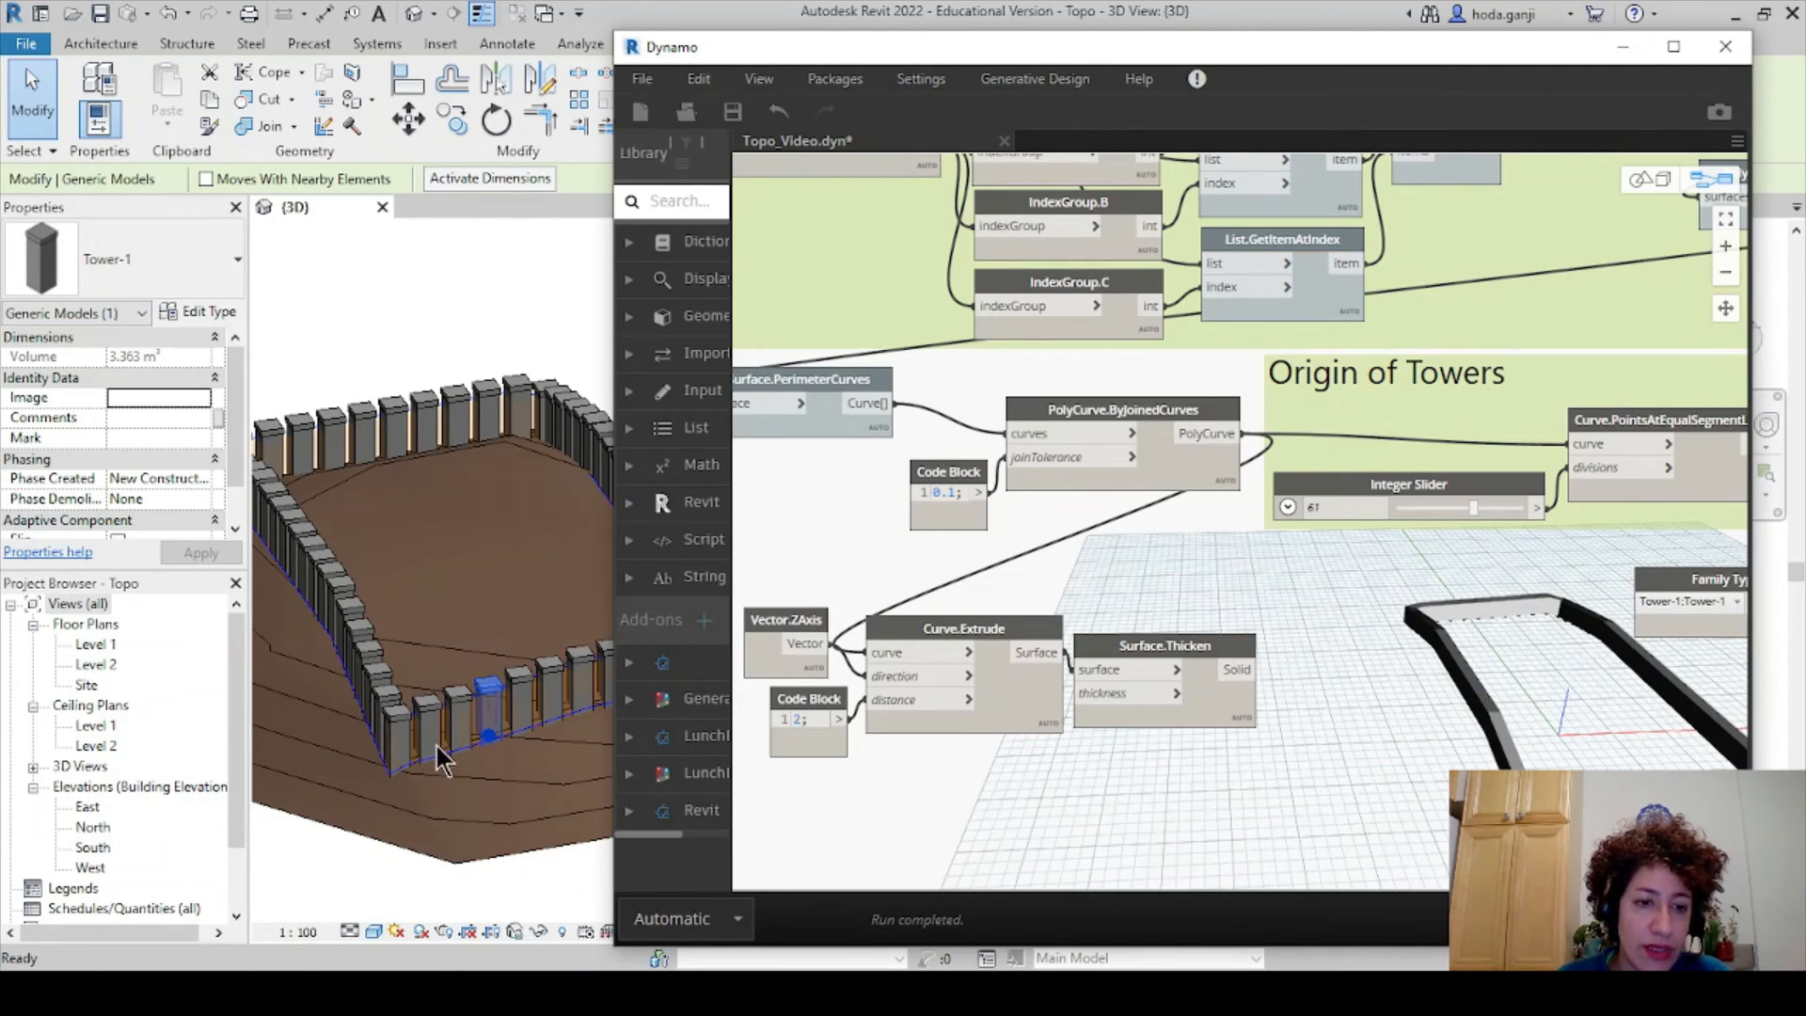
middle_drag(1236, 815, 1231, 811)
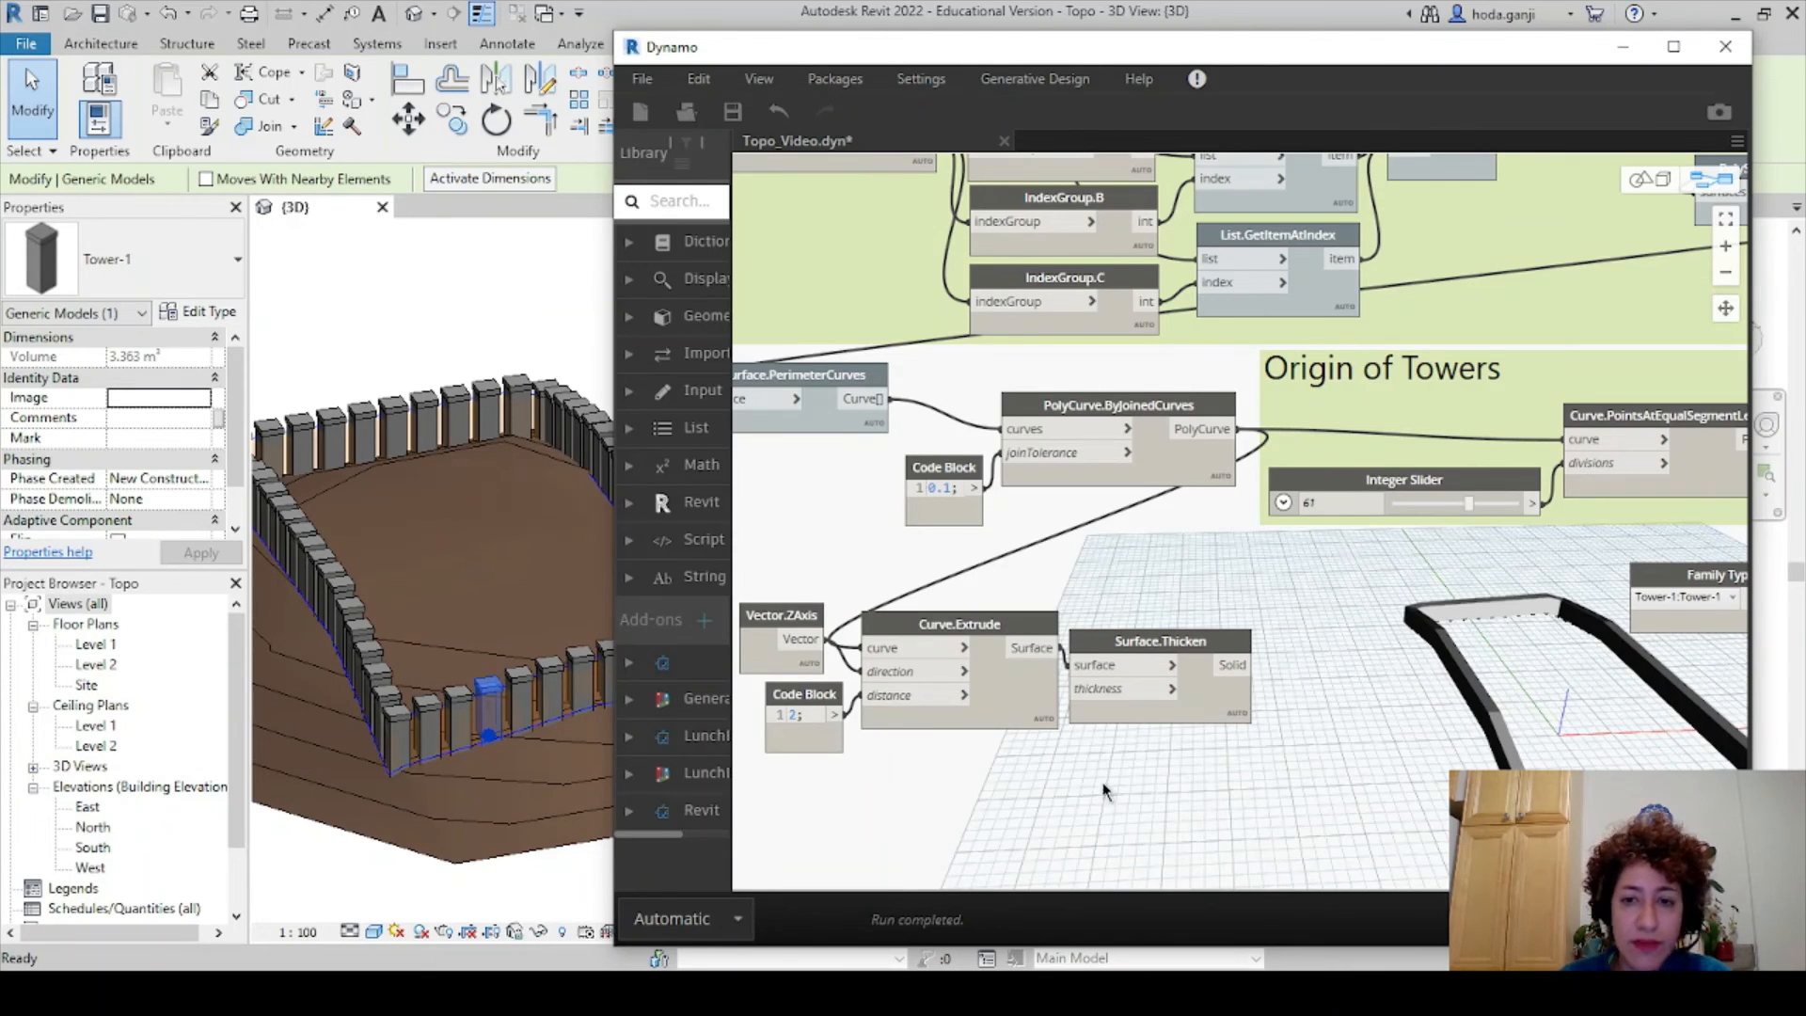
- Add a Geometry.Translate node taking the thickened solid as its geometry
right_click(1321, 667)
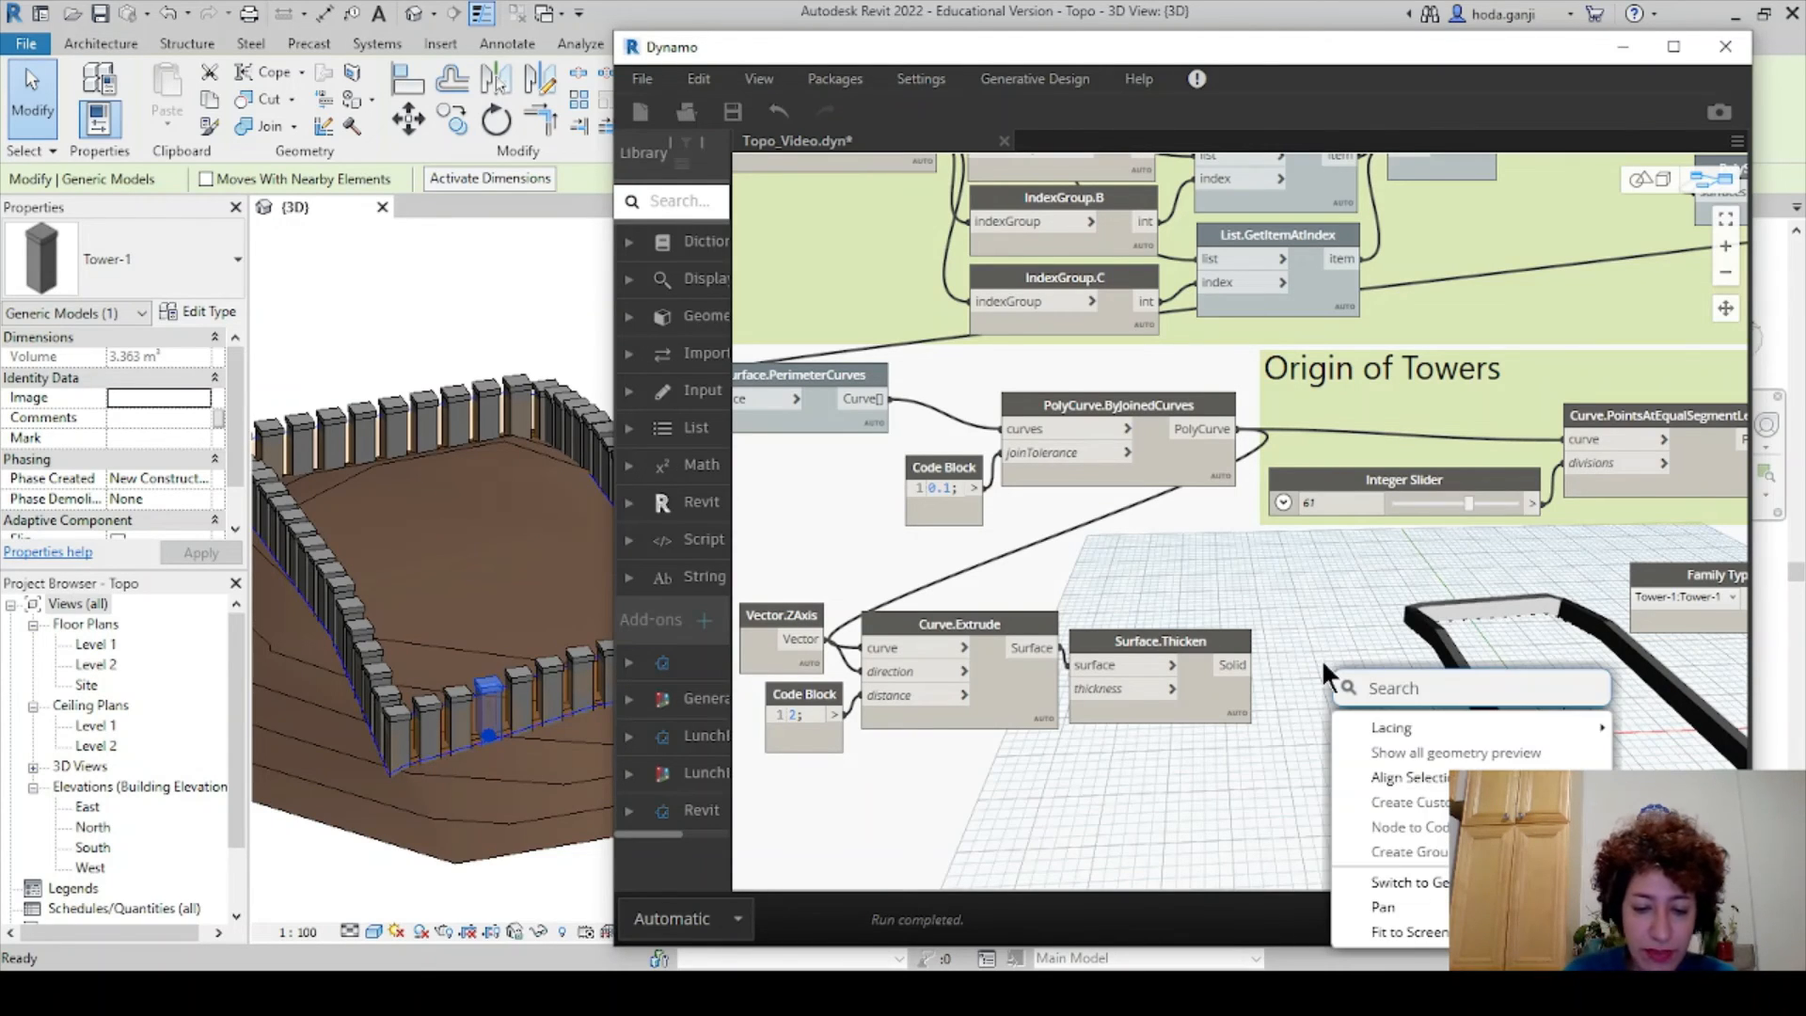
text(move)
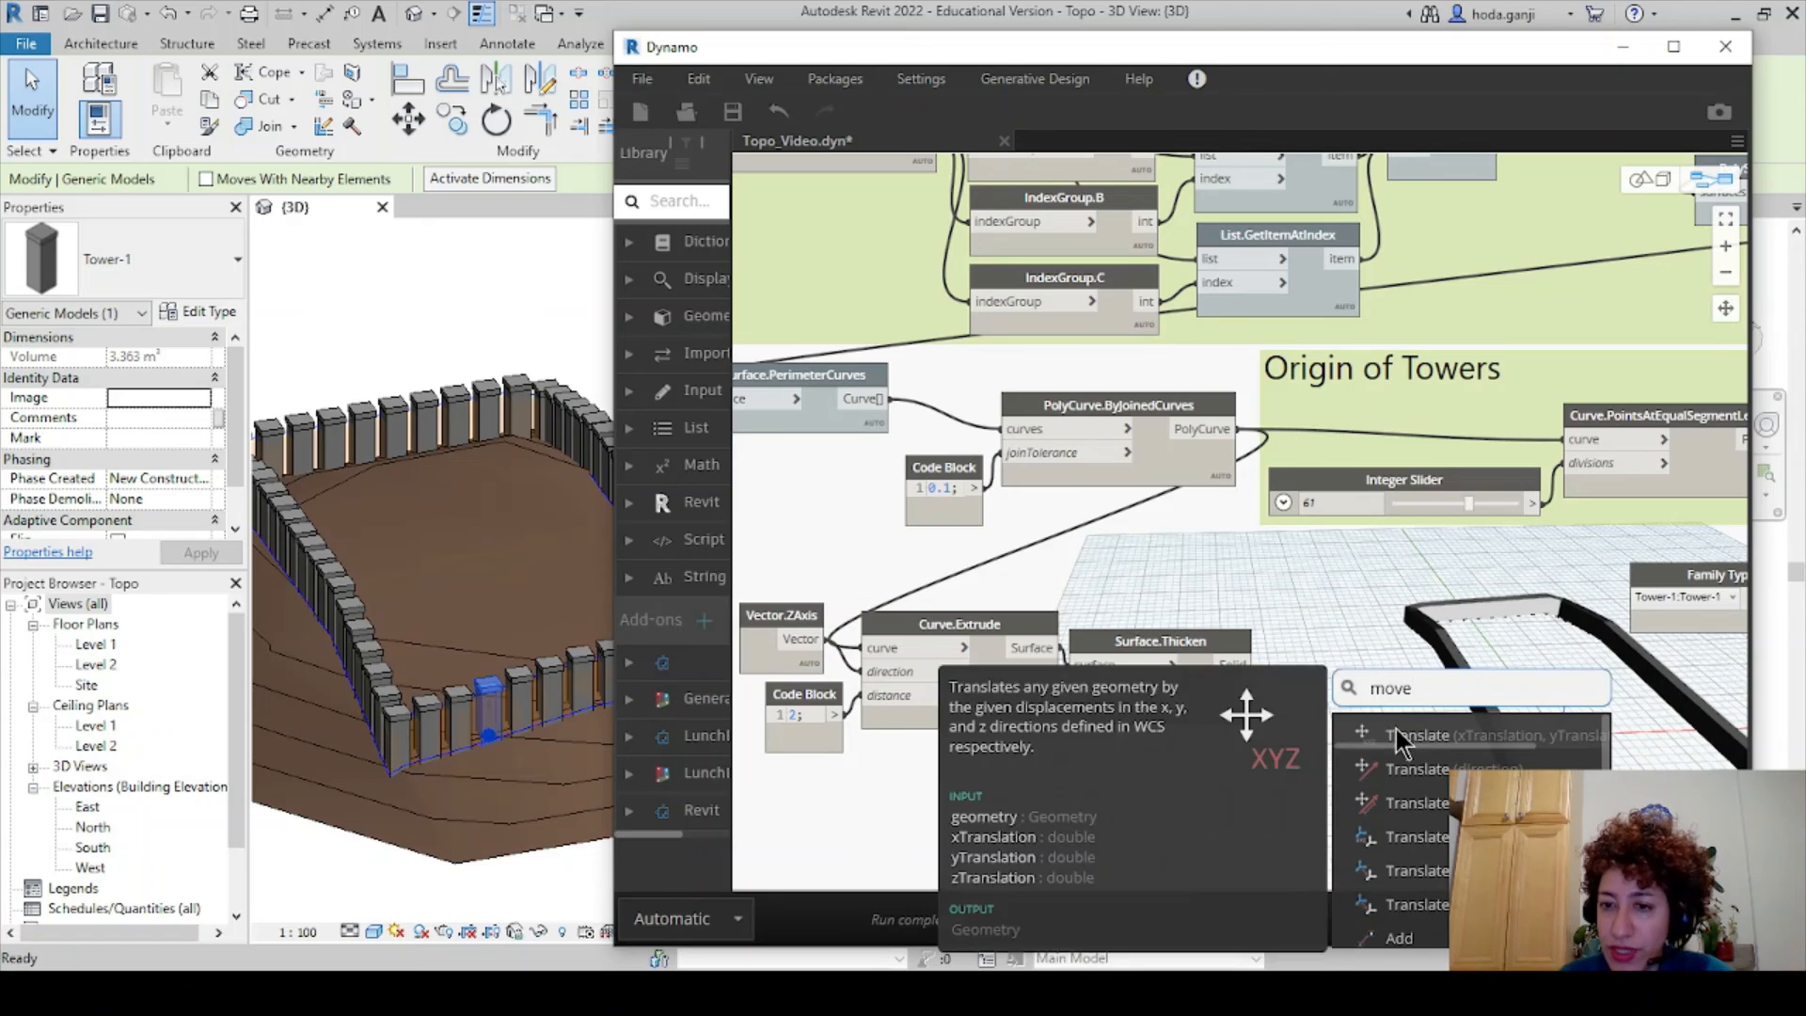
click(1397, 734)
drag(1414, 743, 1302, 704)
click(1239, 662)
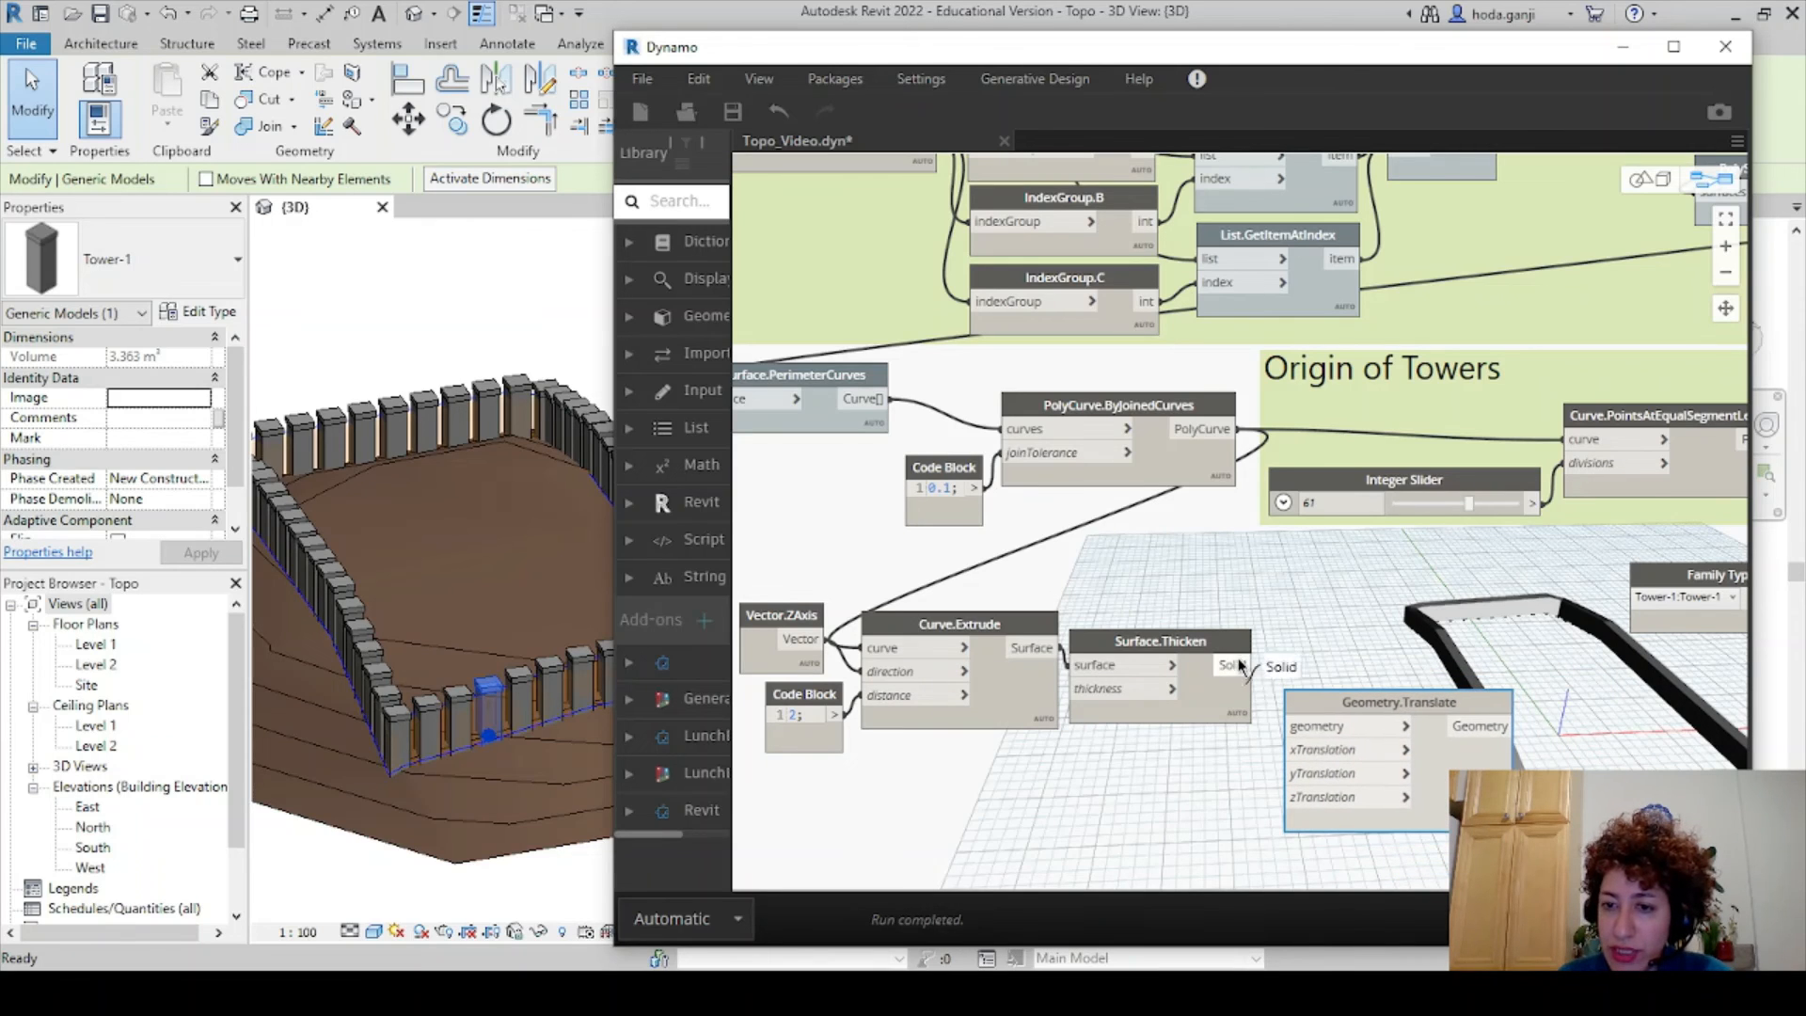
click(1286, 726)
- Set Geometry.Translate's zTranslation to -0.5 using a new Code Block
double_click(1177, 814)
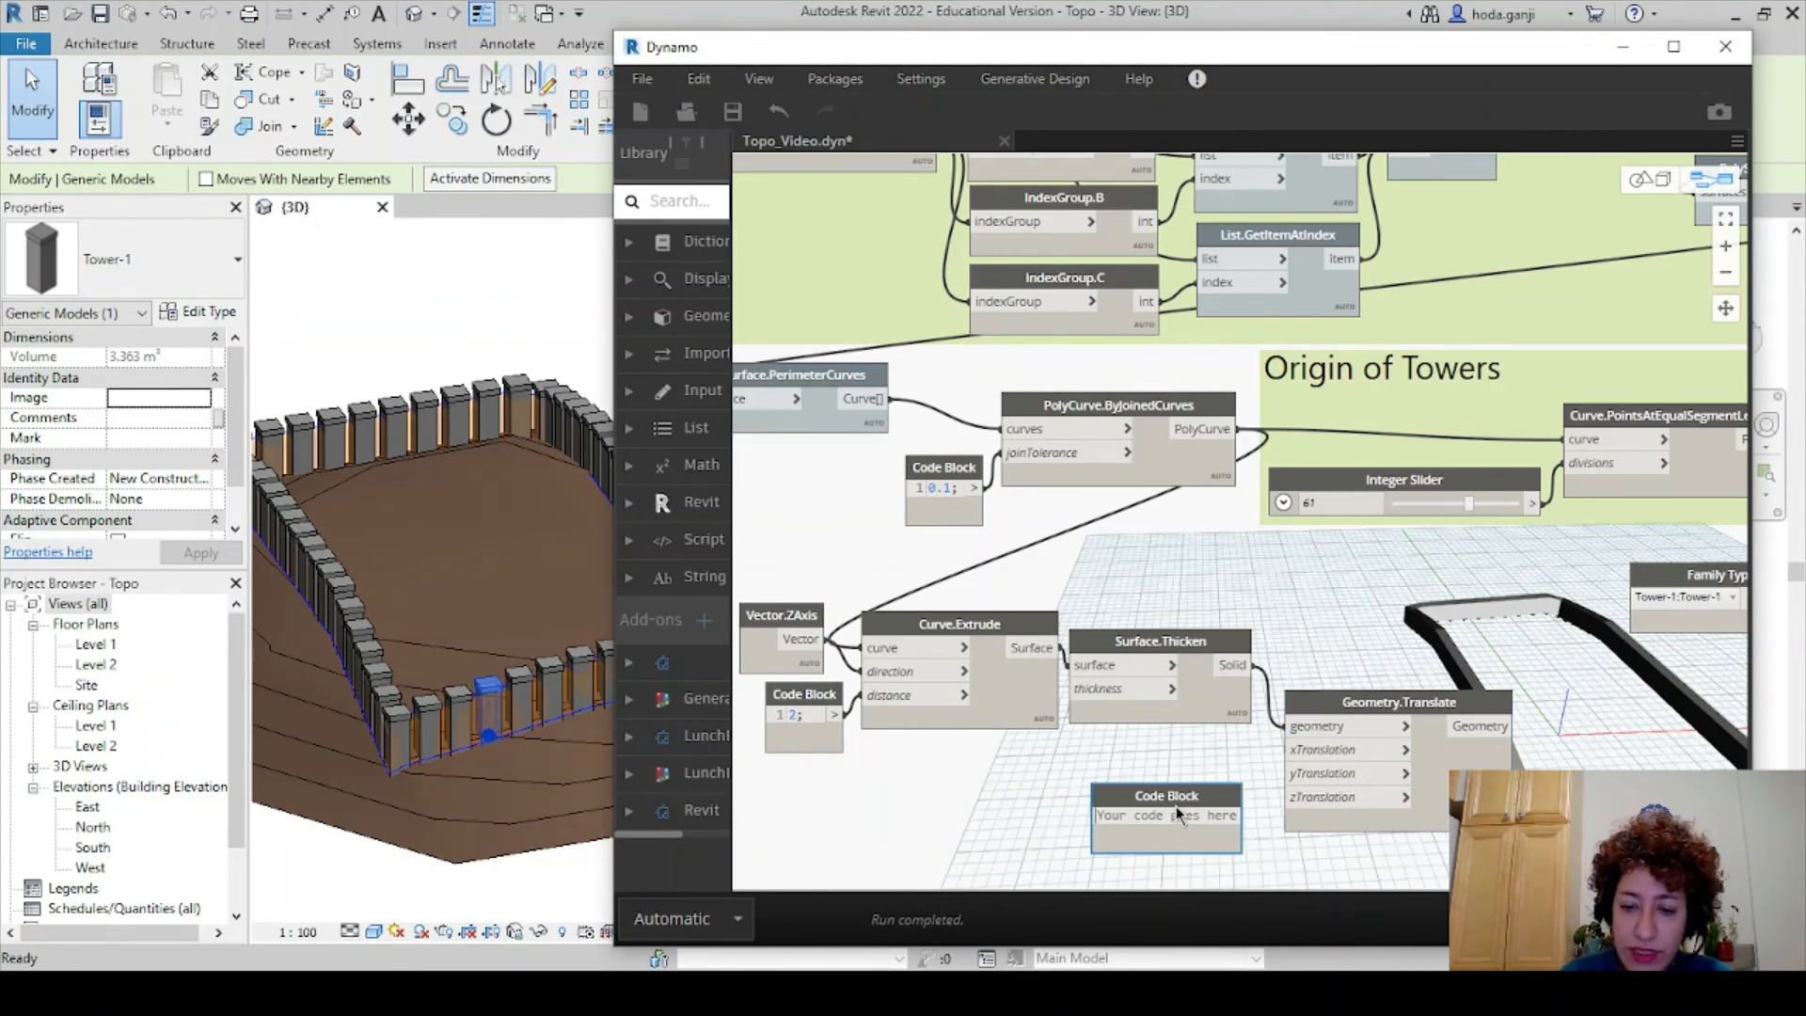
text(-0.5)
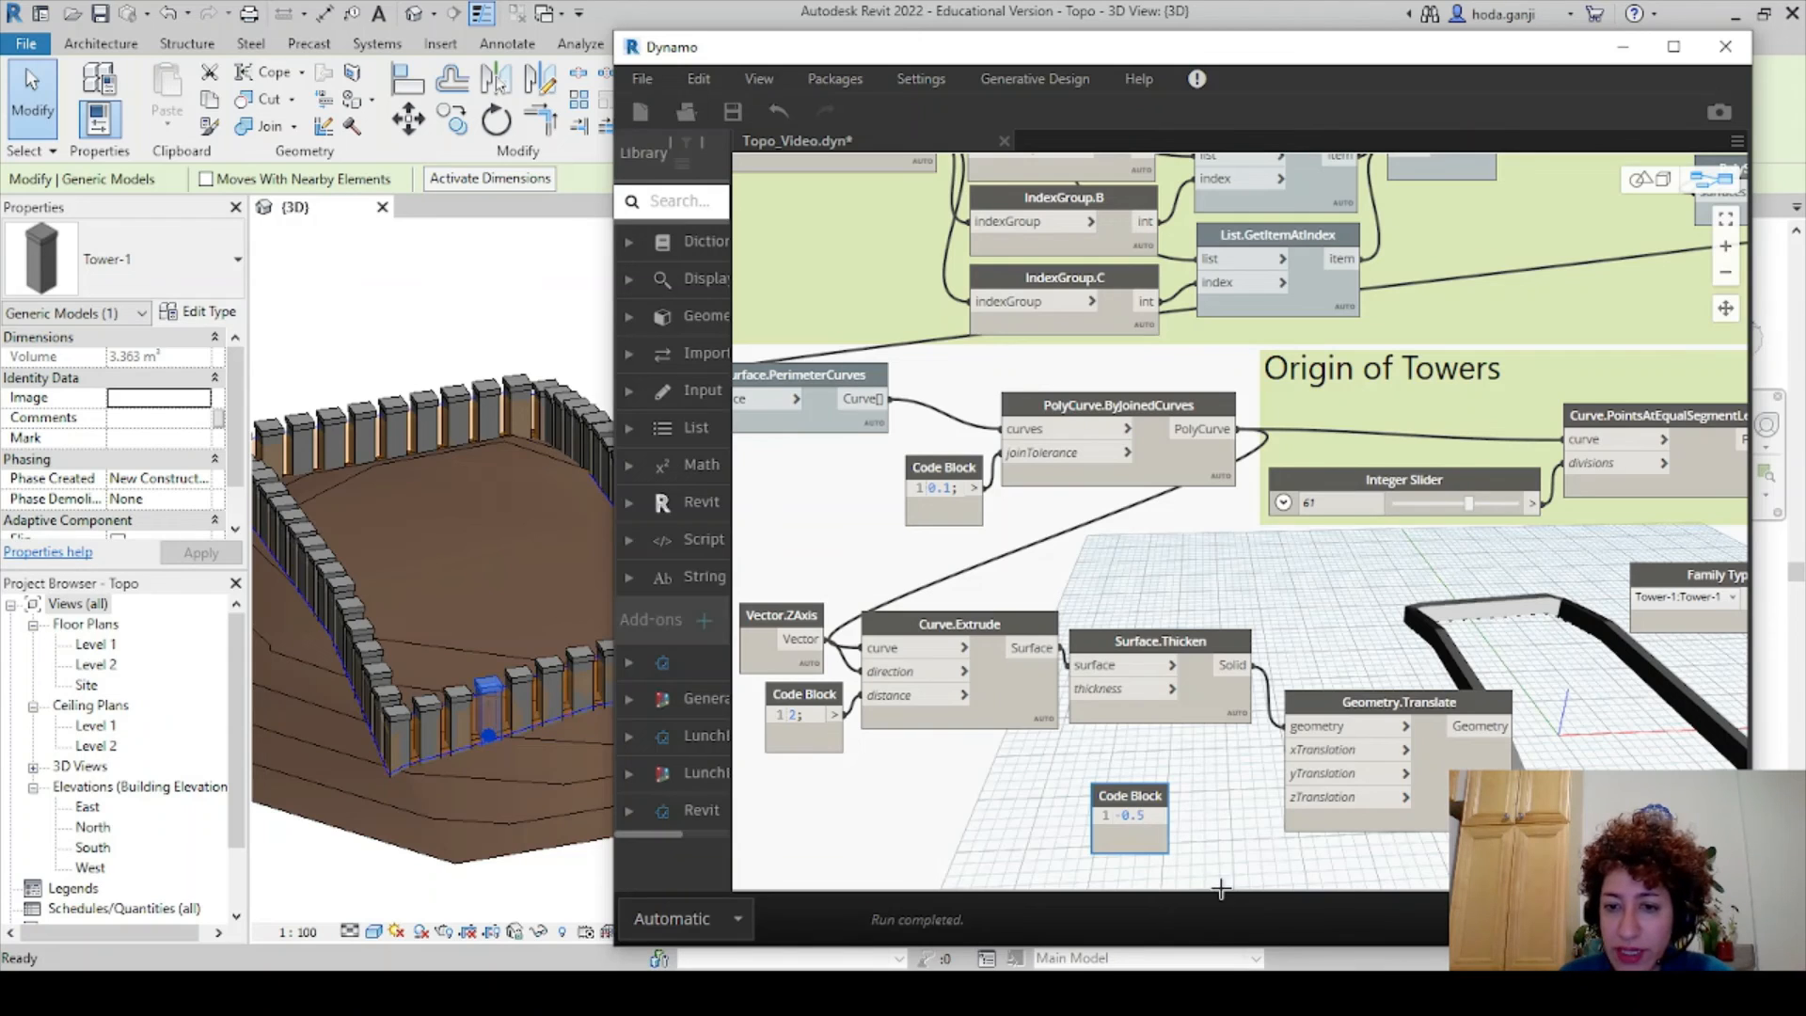
click(1221, 888)
drag(1163, 797, 1228, 784)
click(1264, 845)
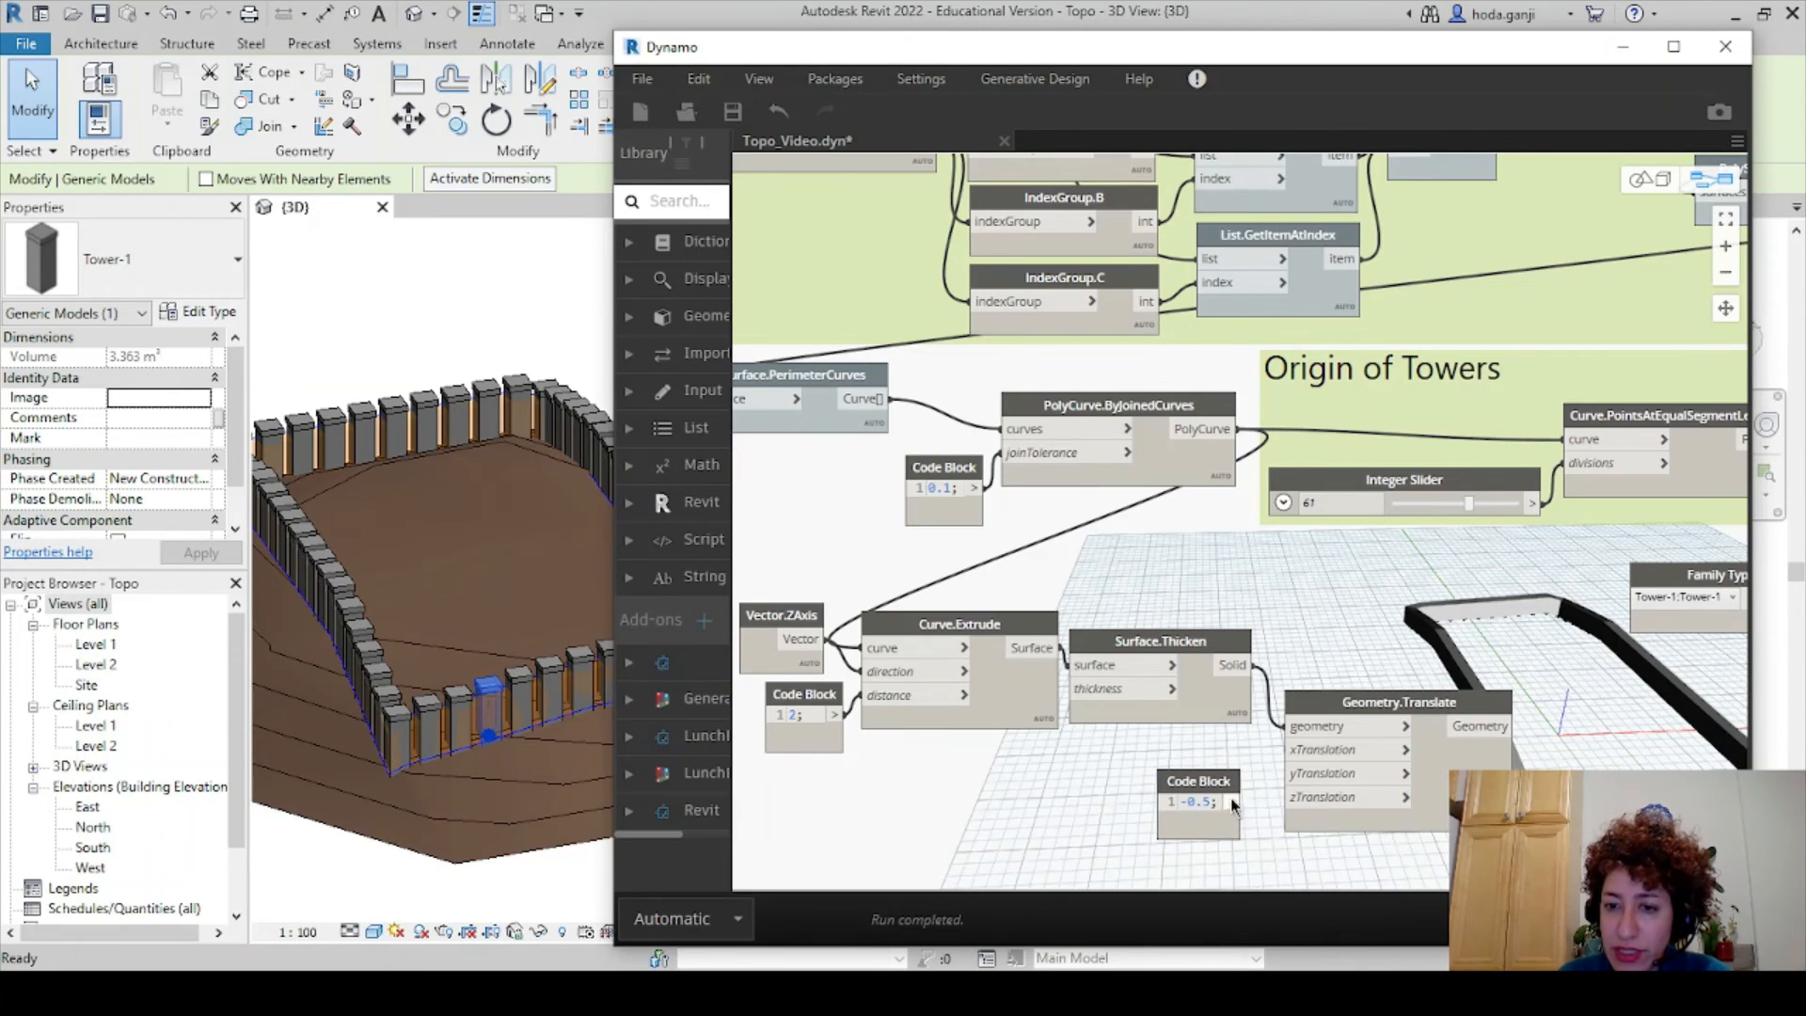
click(1315, 809)
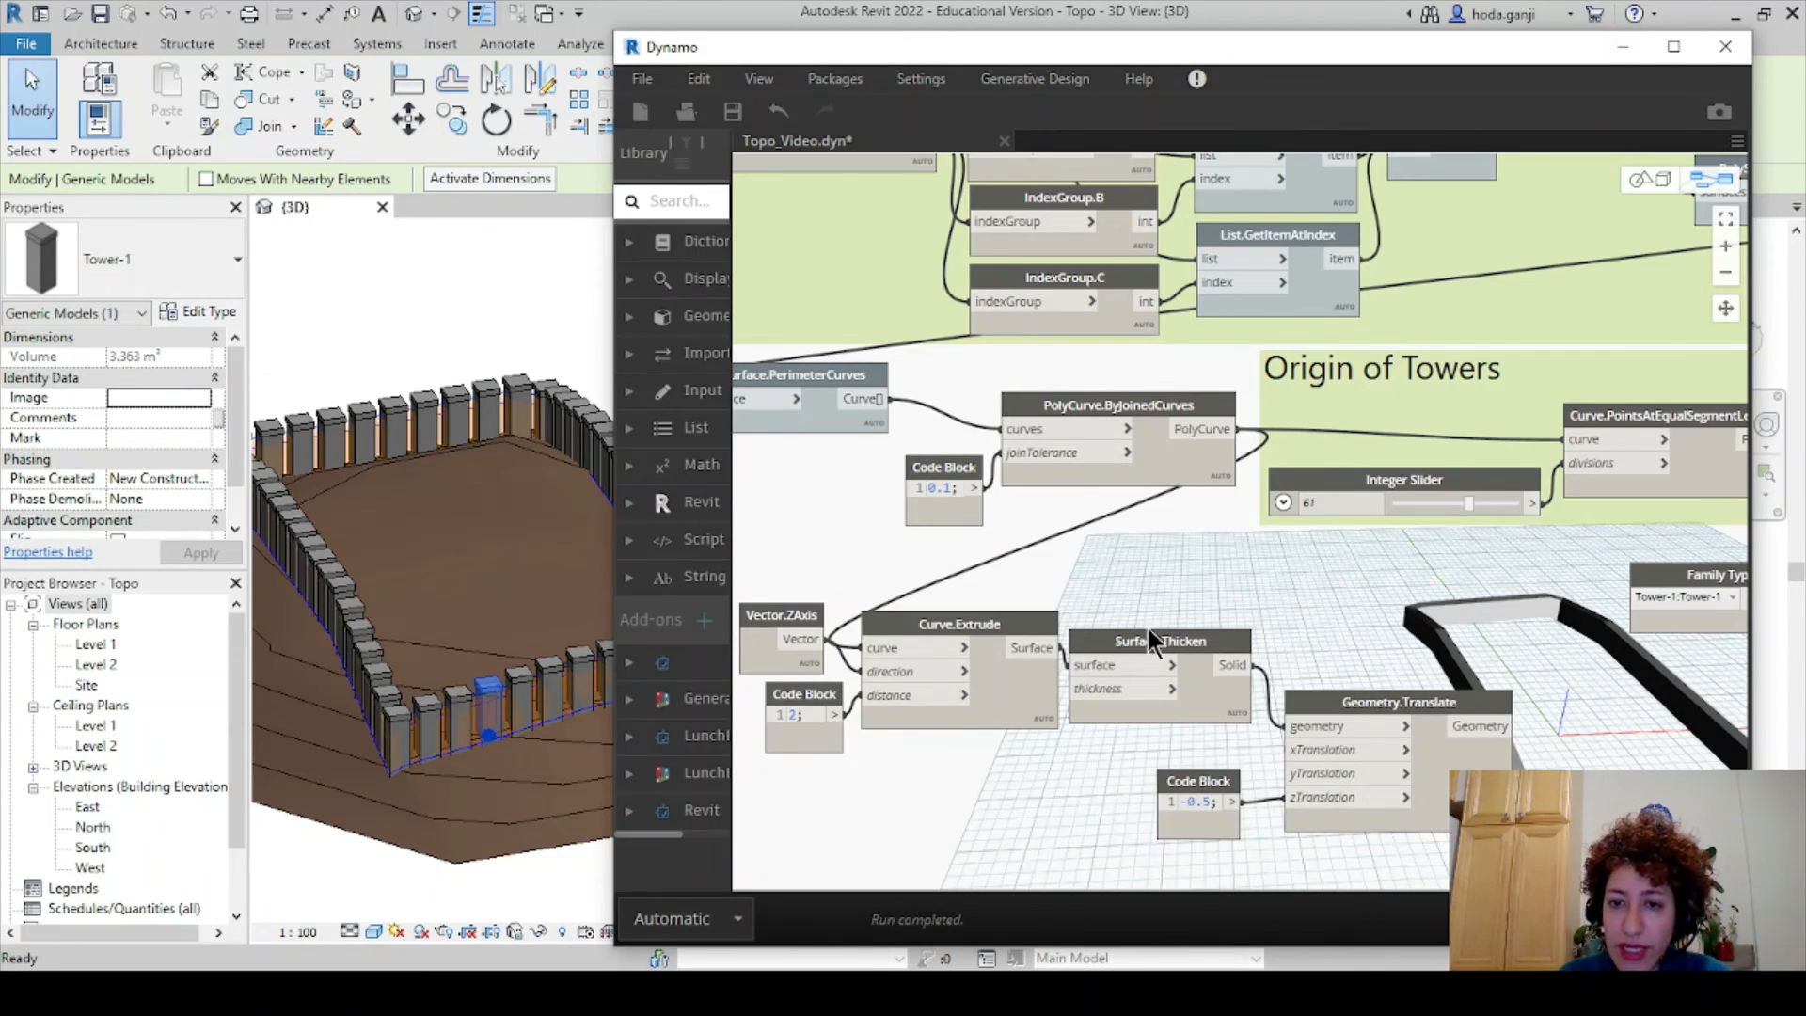
- Hide the geometry previews of Surface.Thicken and Curve.Extrude
click(1149, 636)
right_click(1149, 634)
click(1207, 795)
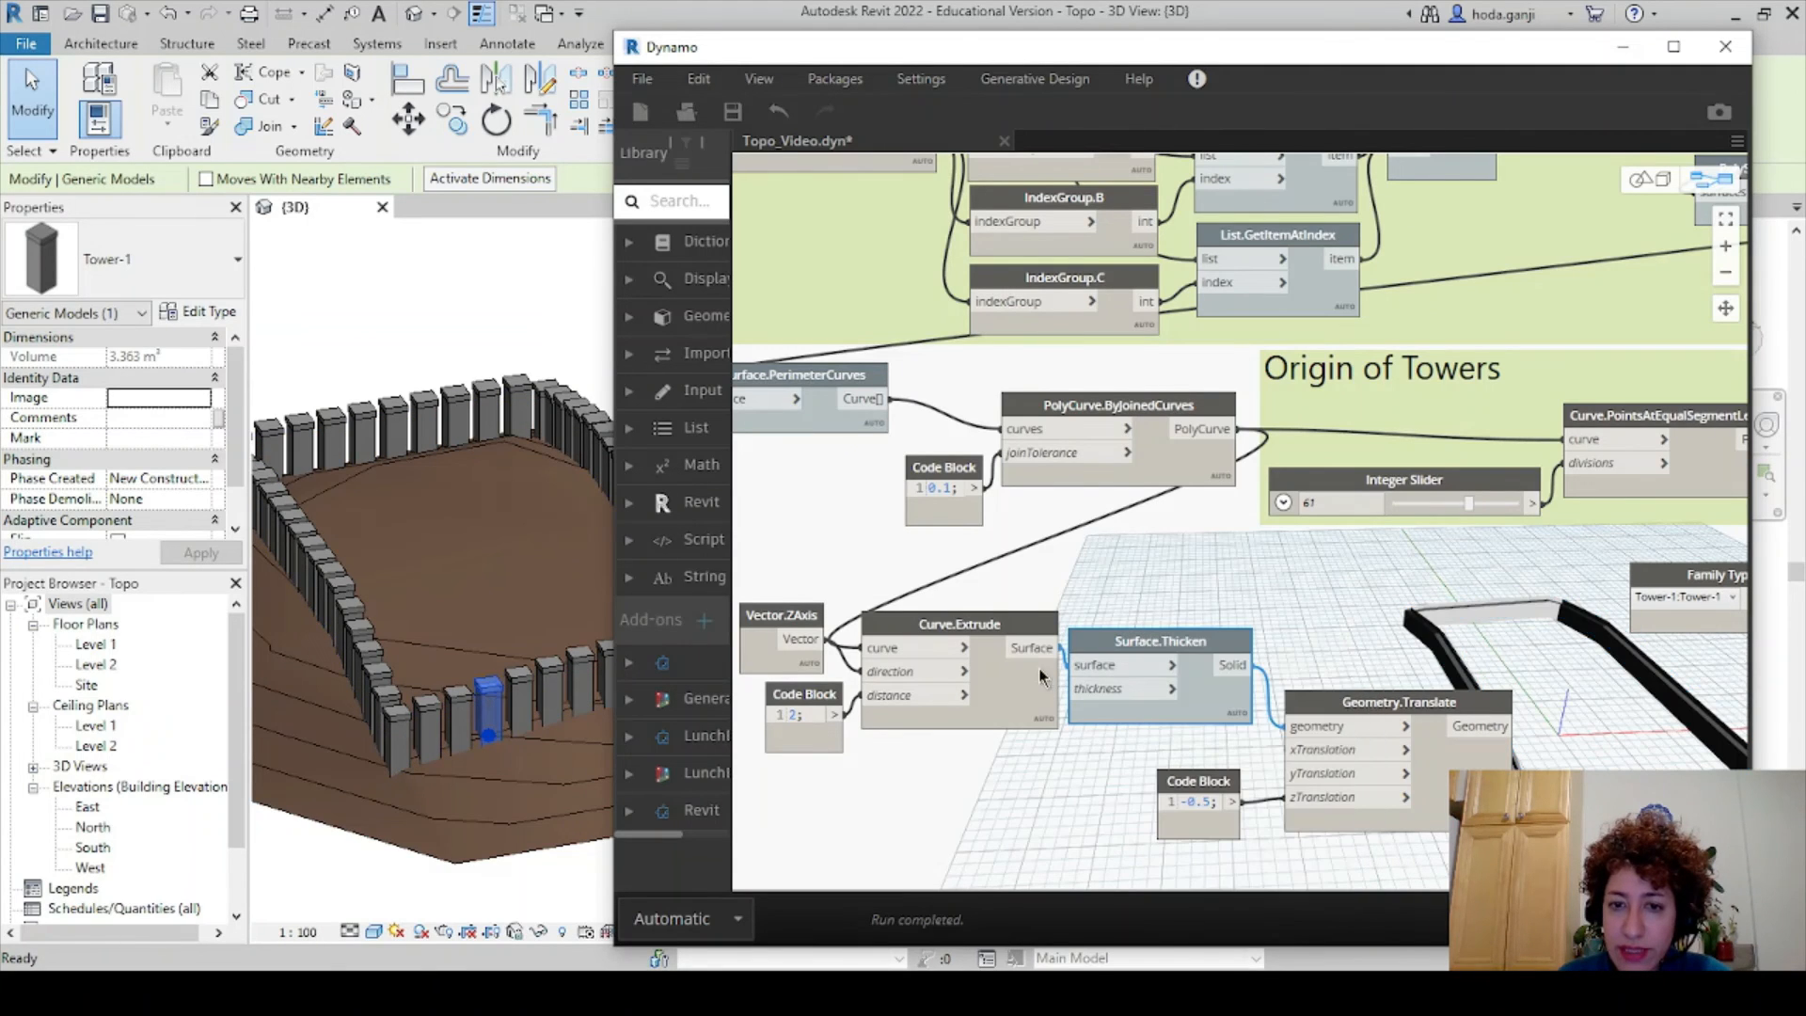
right_click(993, 630)
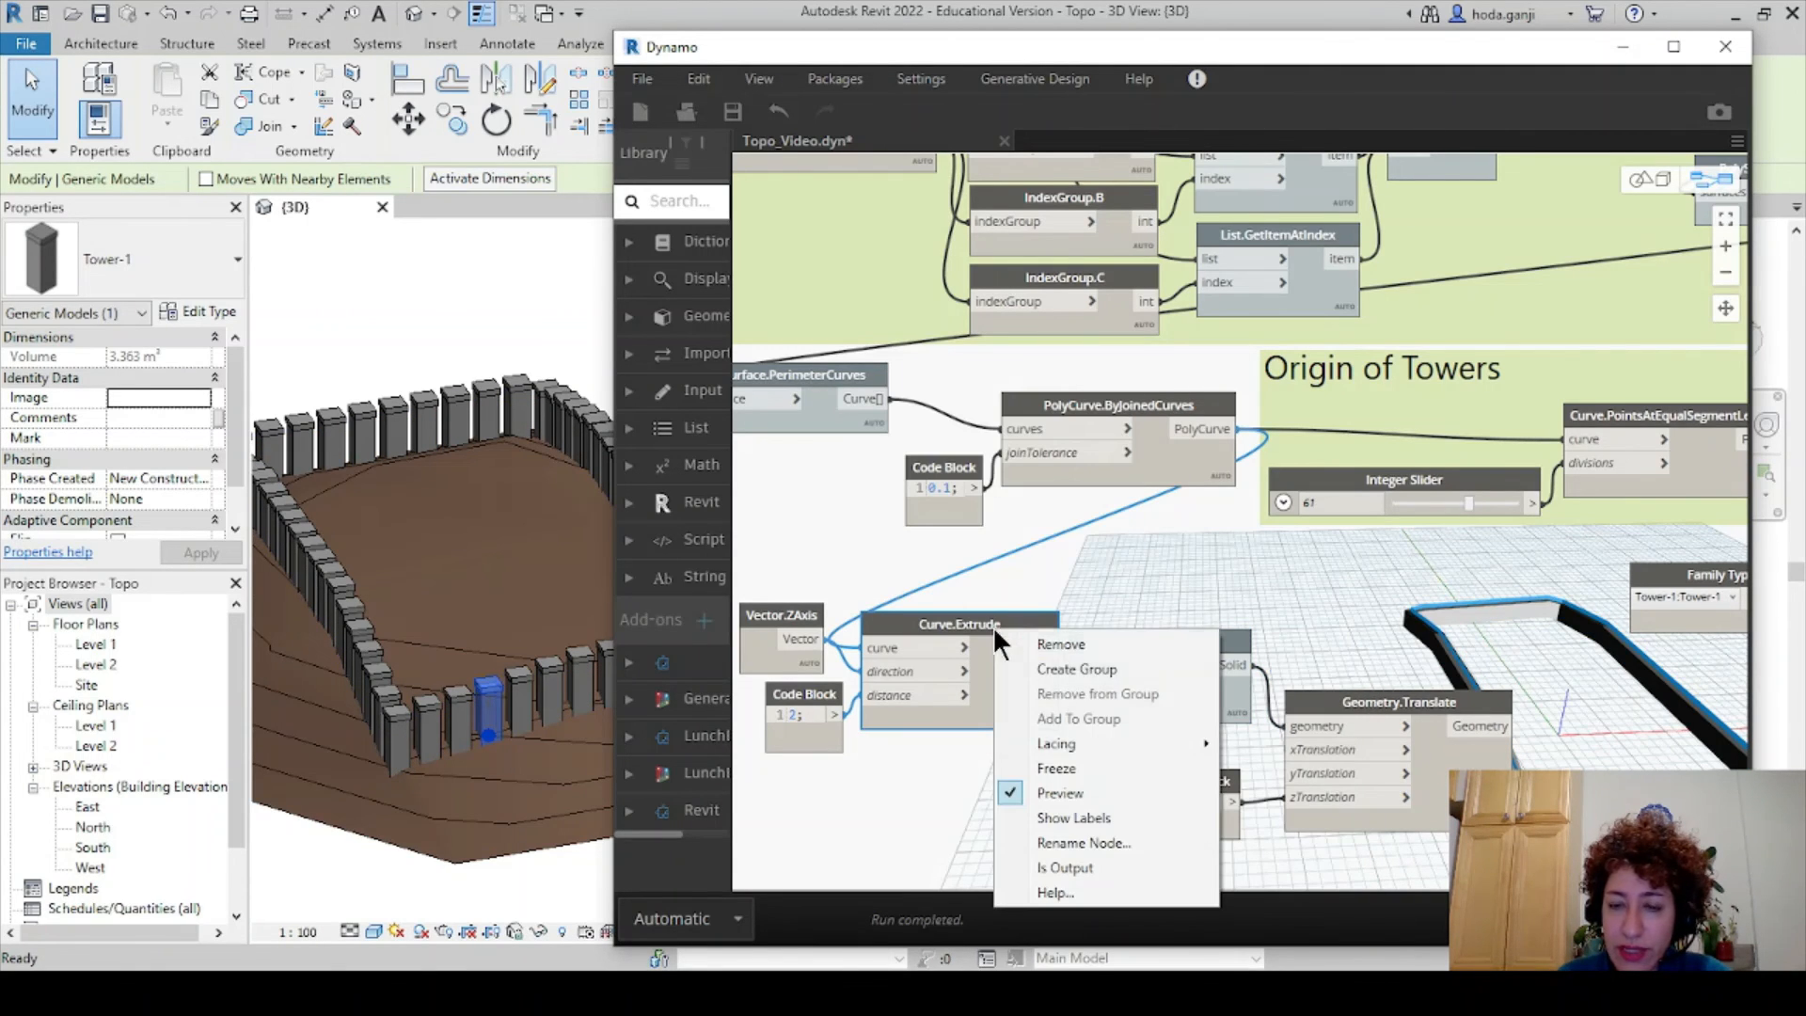
click(1053, 791)
scroll(1052, 752, down, 3)
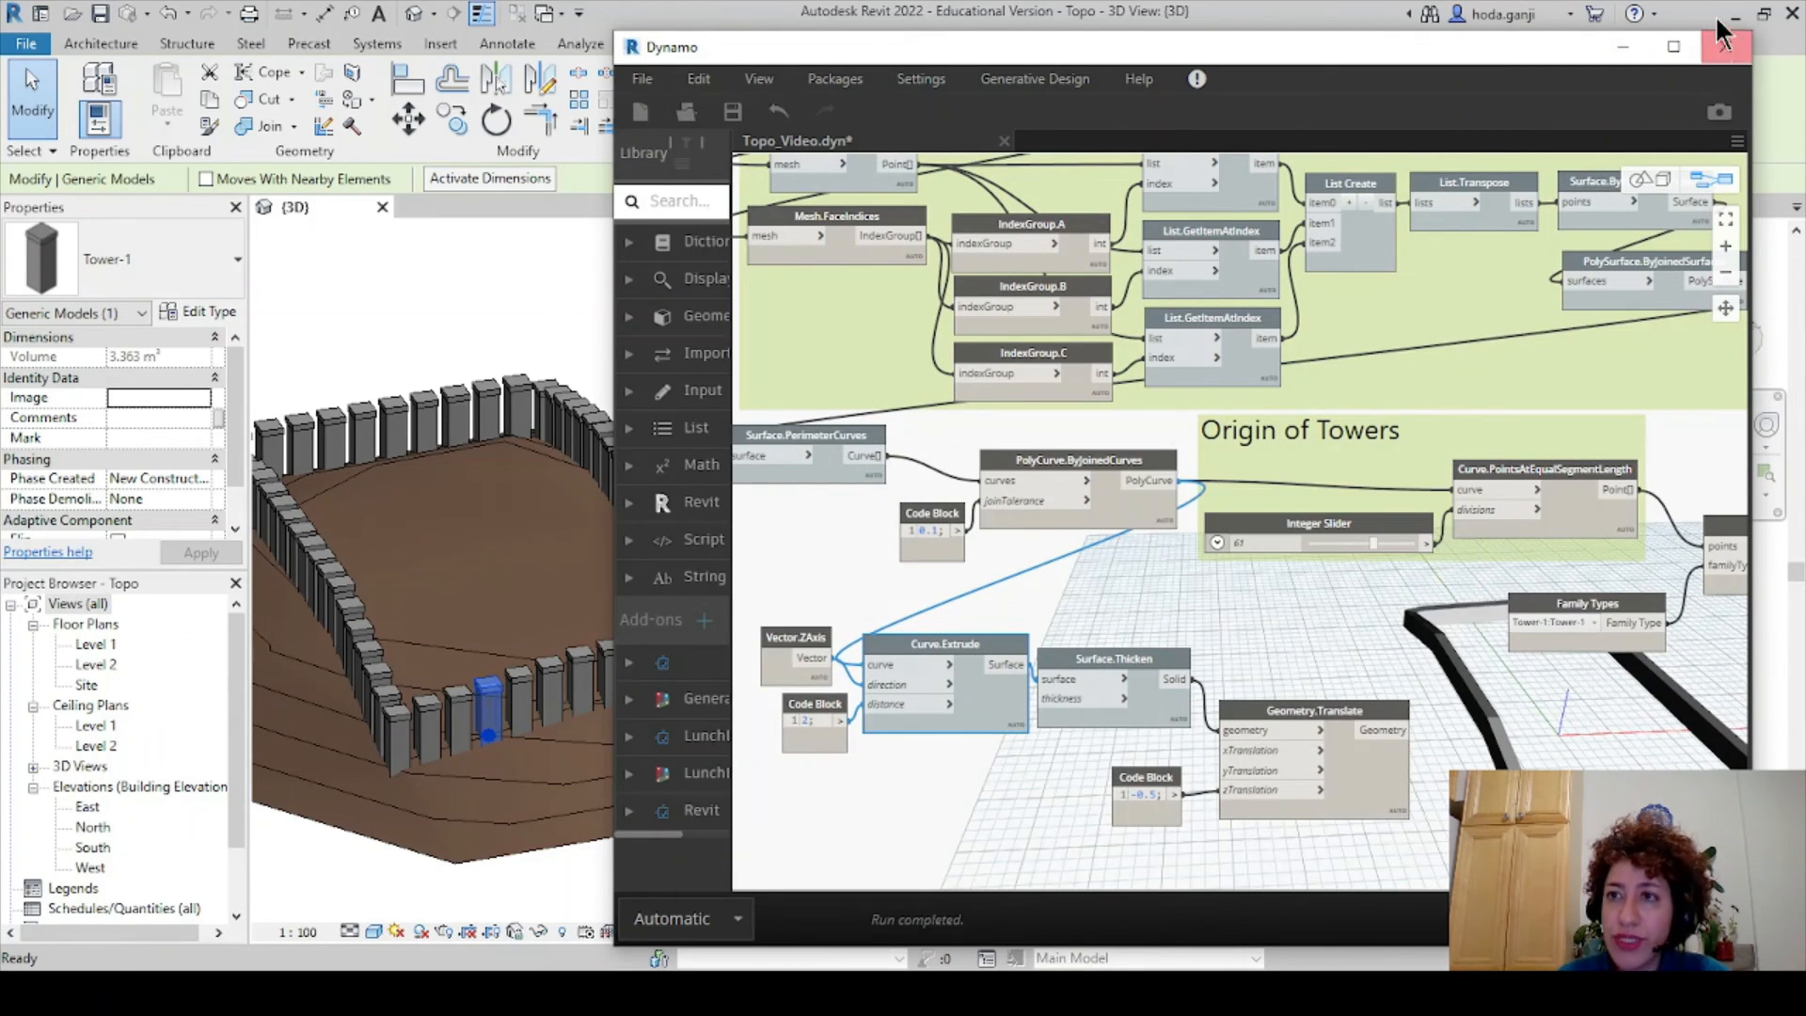
- Maximize Dynamo and inspect the solid perimeter wall in the background 3D preview
click(1673, 46)
click(1025, 696)
middle_drag(872, 646, 1080, 709)
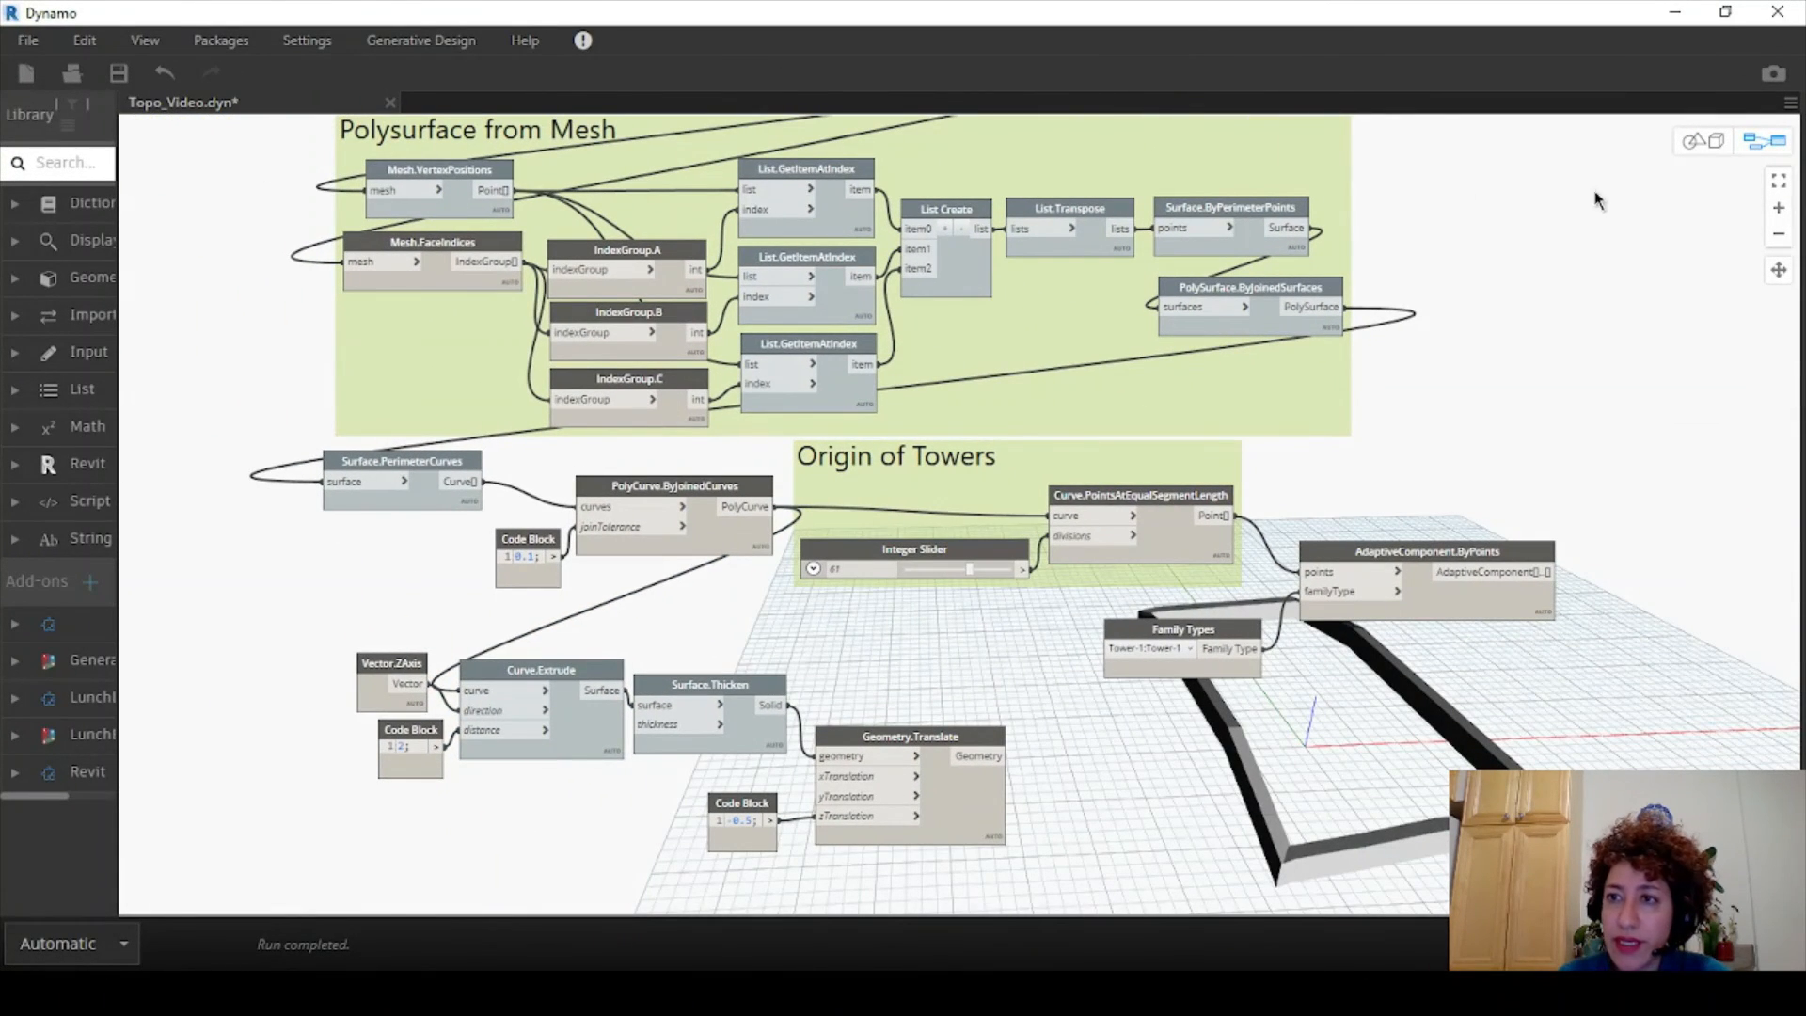
click(1704, 150)
drag(1420, 660, 1683, 272)
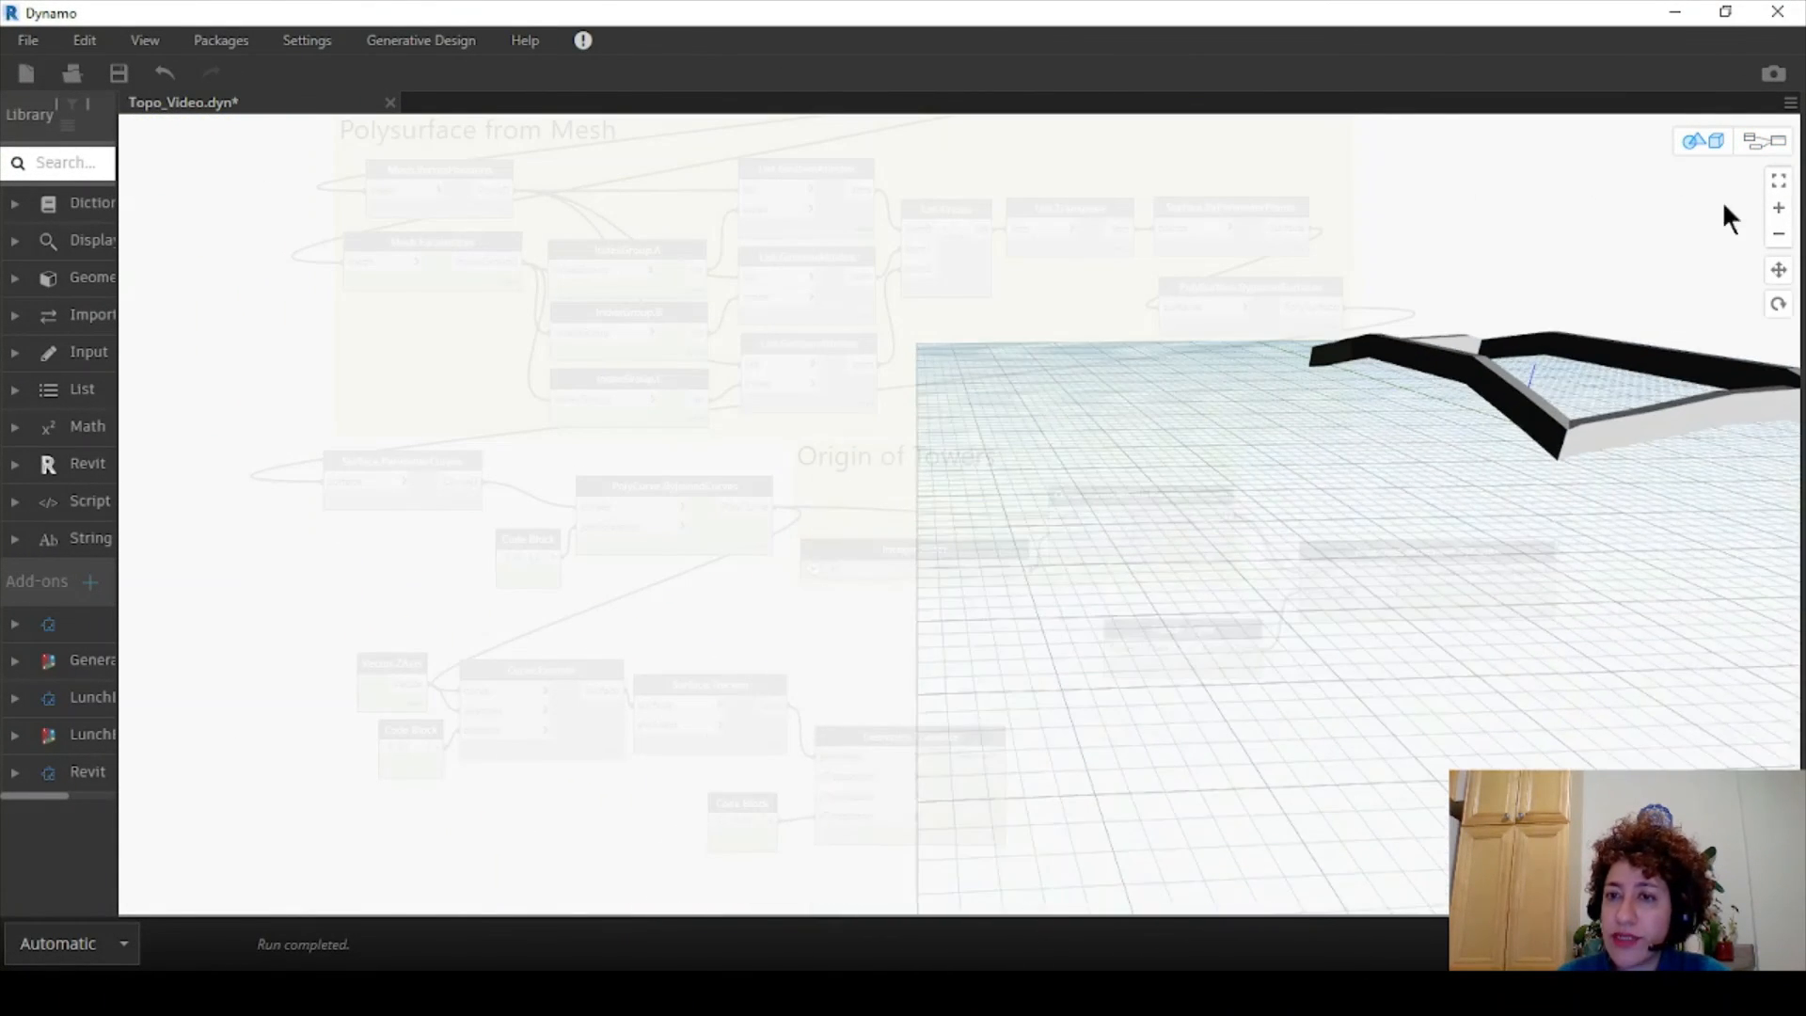
click(1774, 150)
- Group the Family Types and AdaptiveComponent nodes as 'Tower Family on points'
scroll(1122, 322, up, 2)
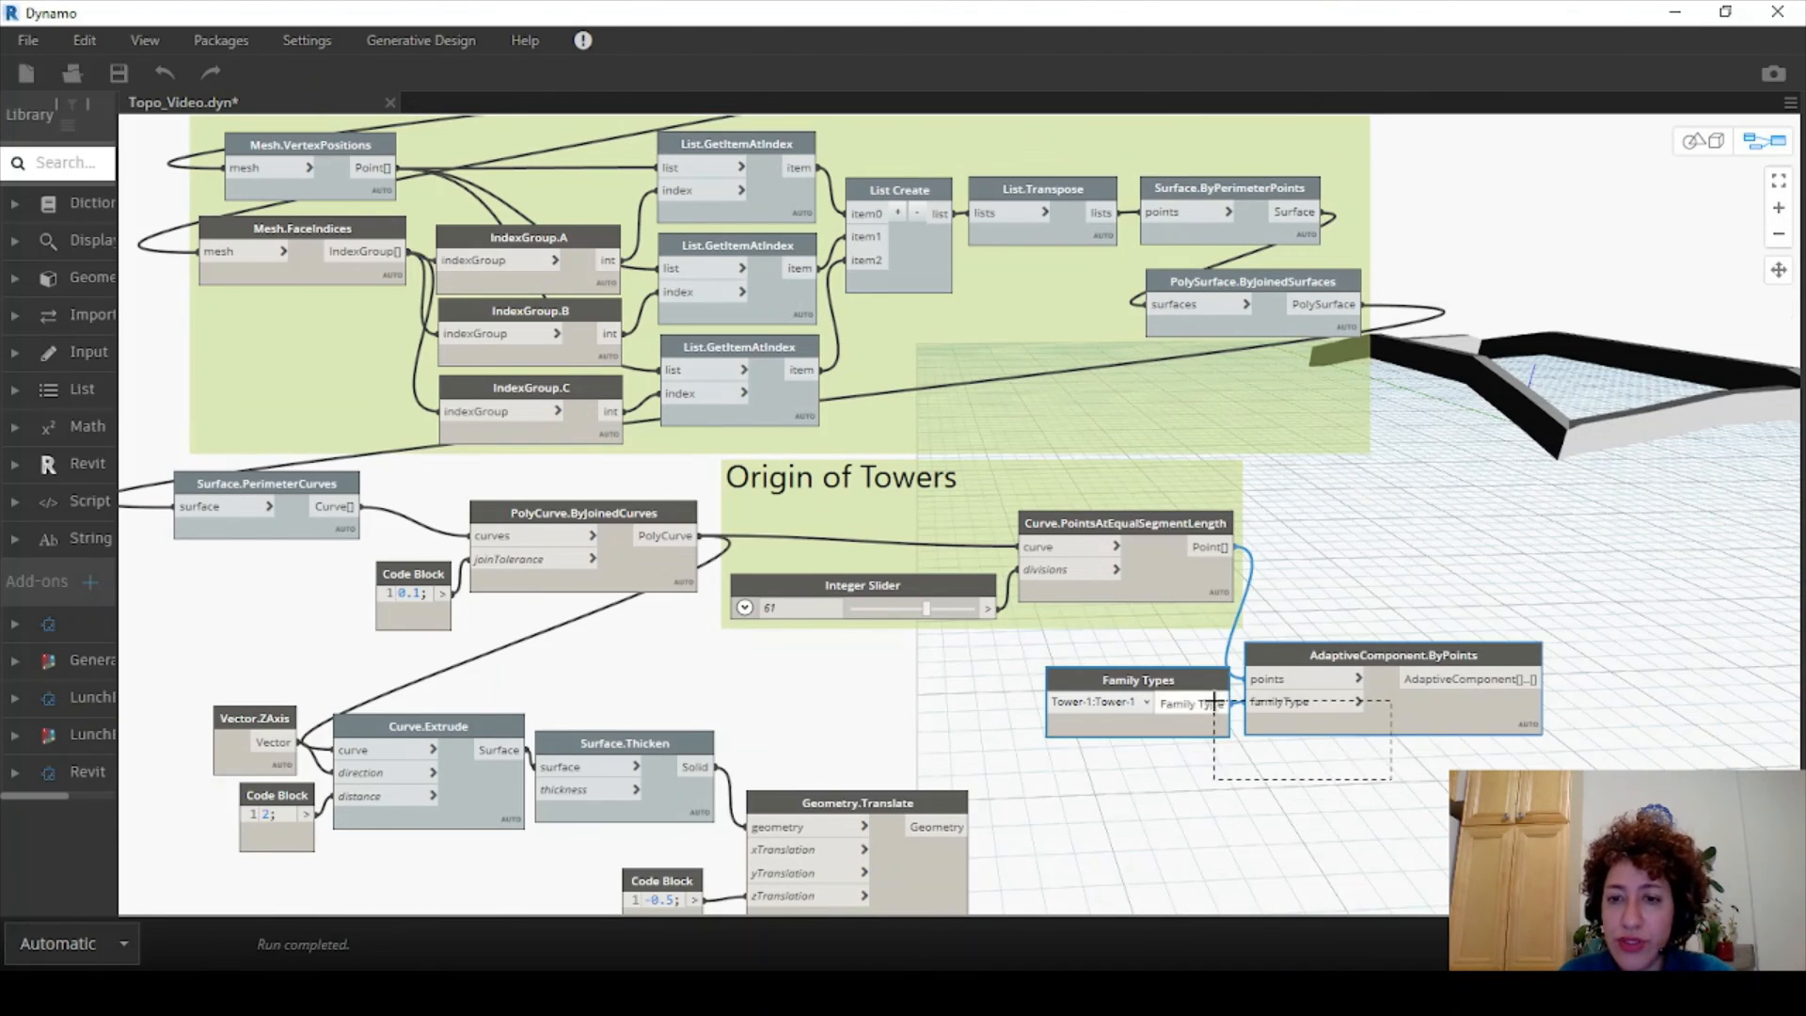
right_click(1175, 673)
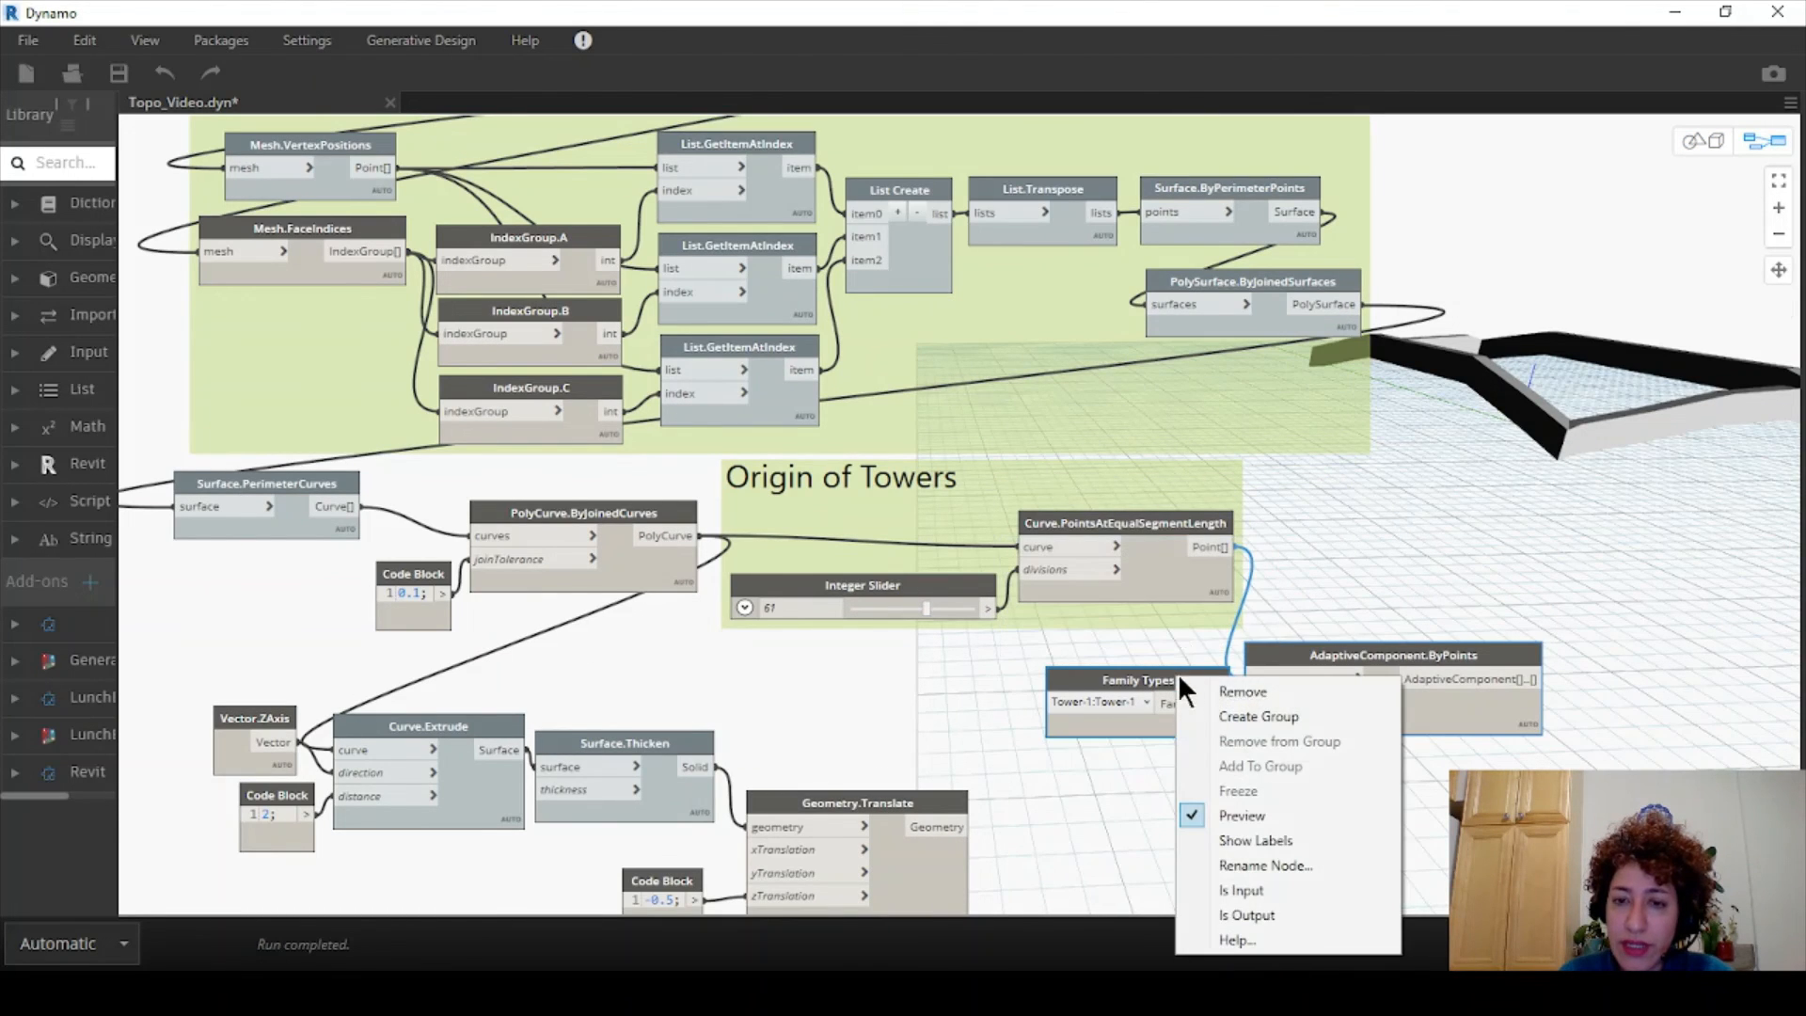
click(1251, 716)
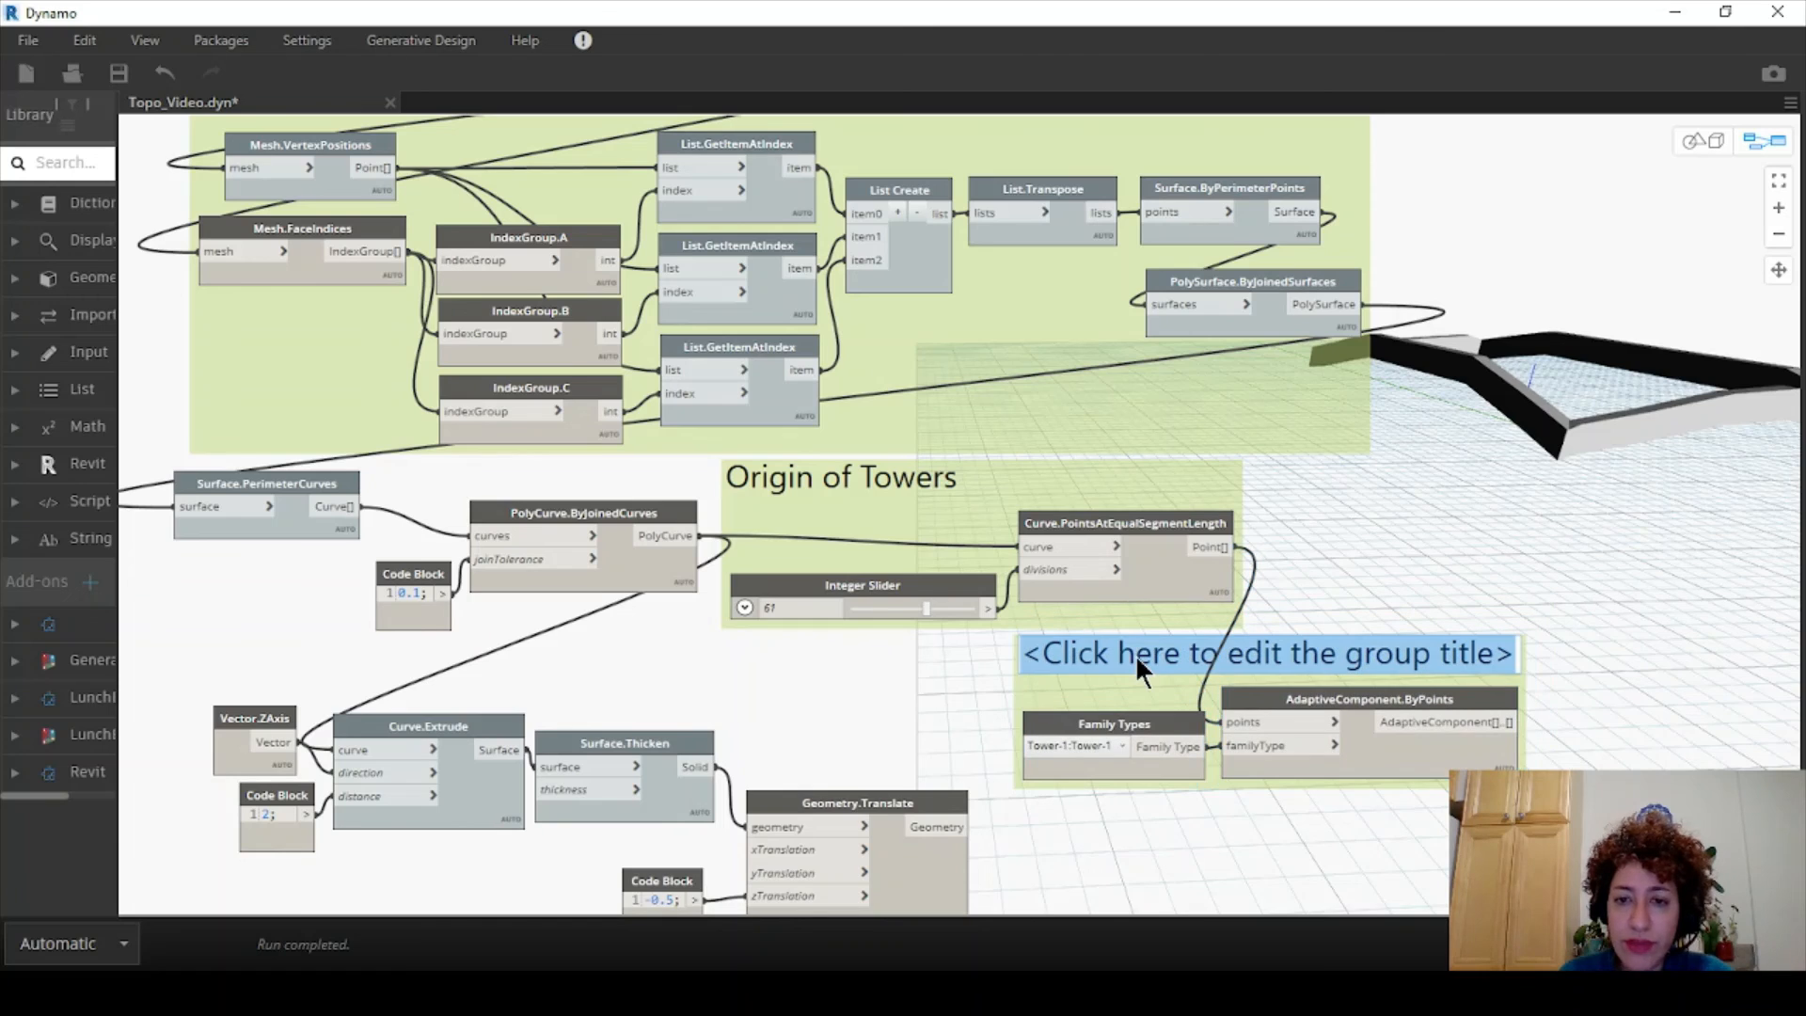
click(1136, 660)
text(Towe)
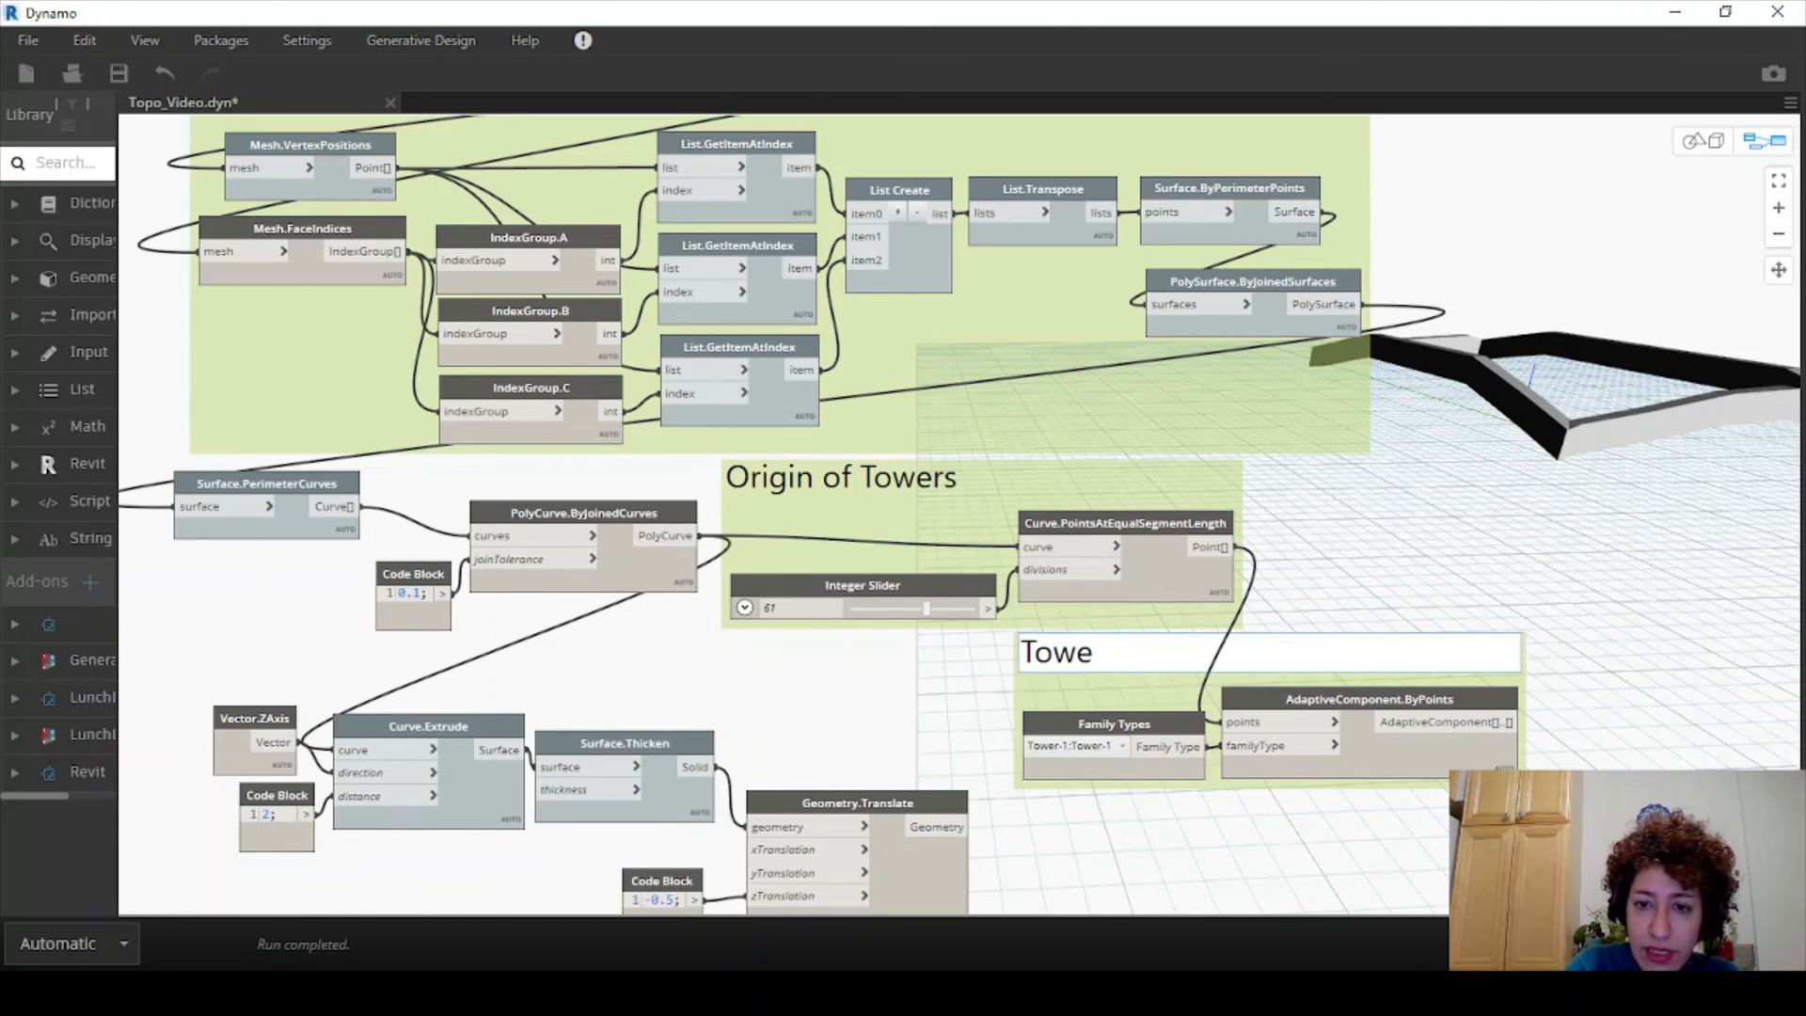
text(r Family on points)
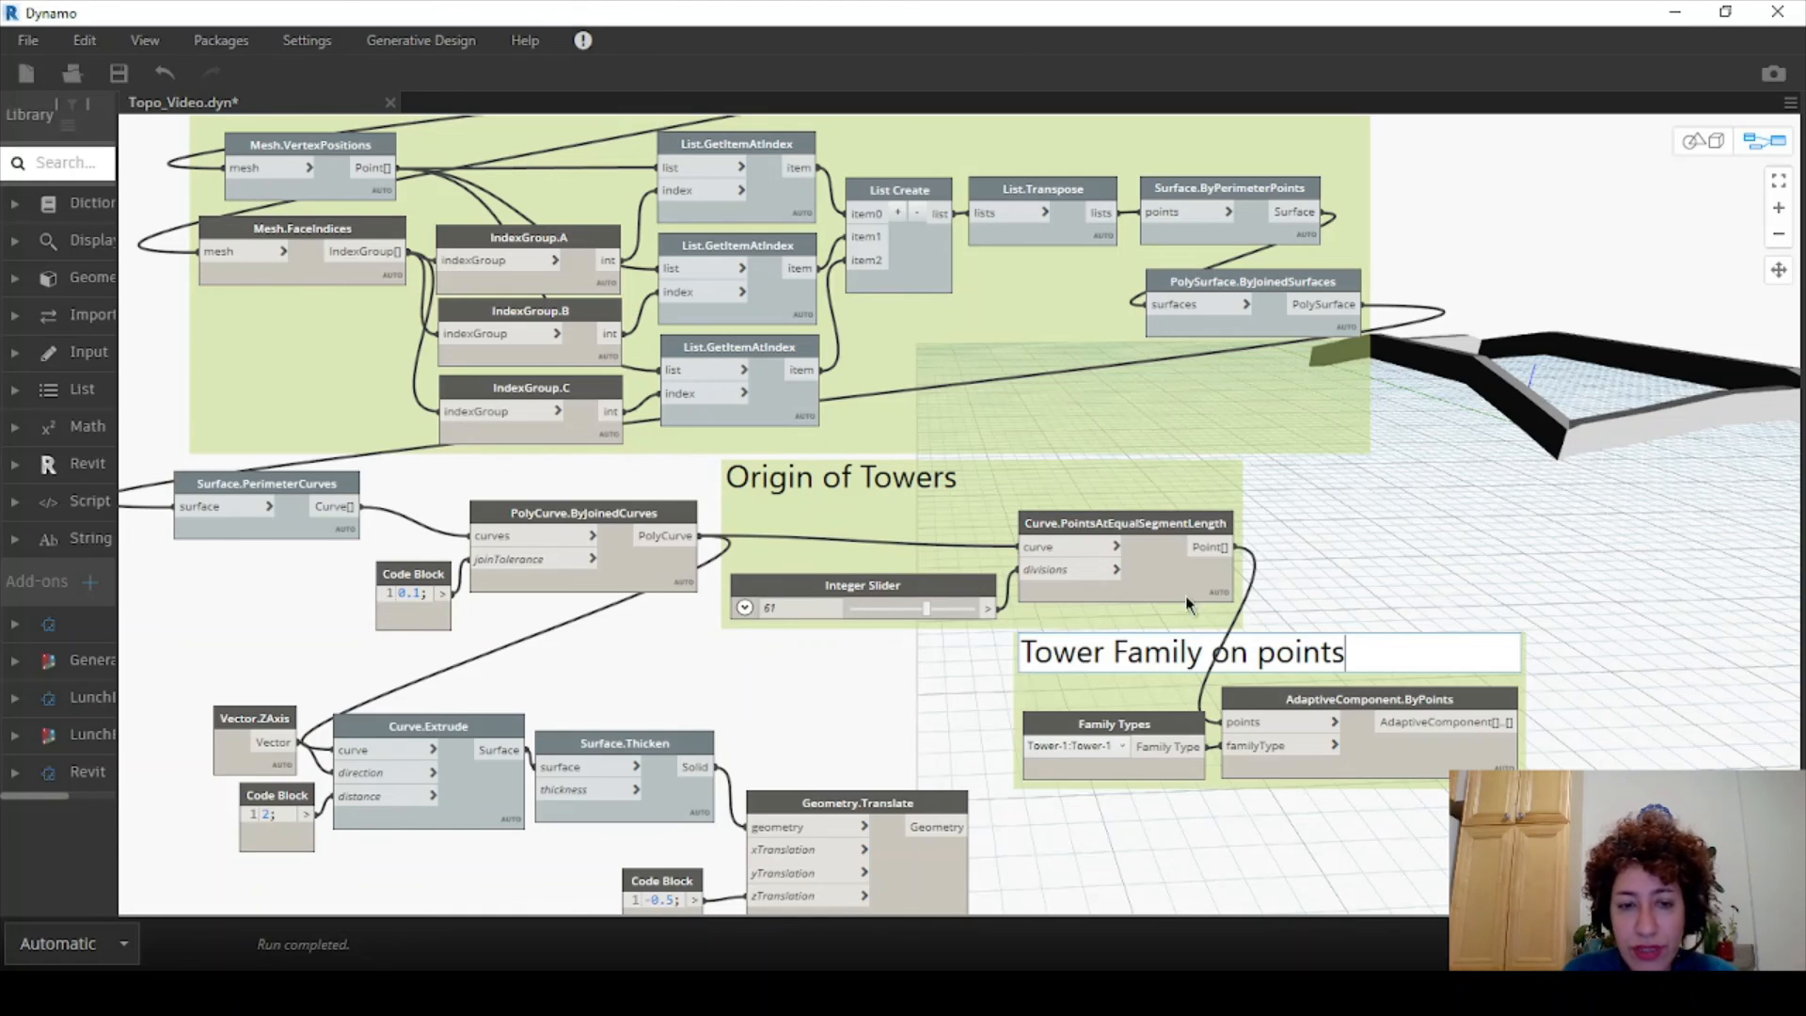
click(1306, 524)
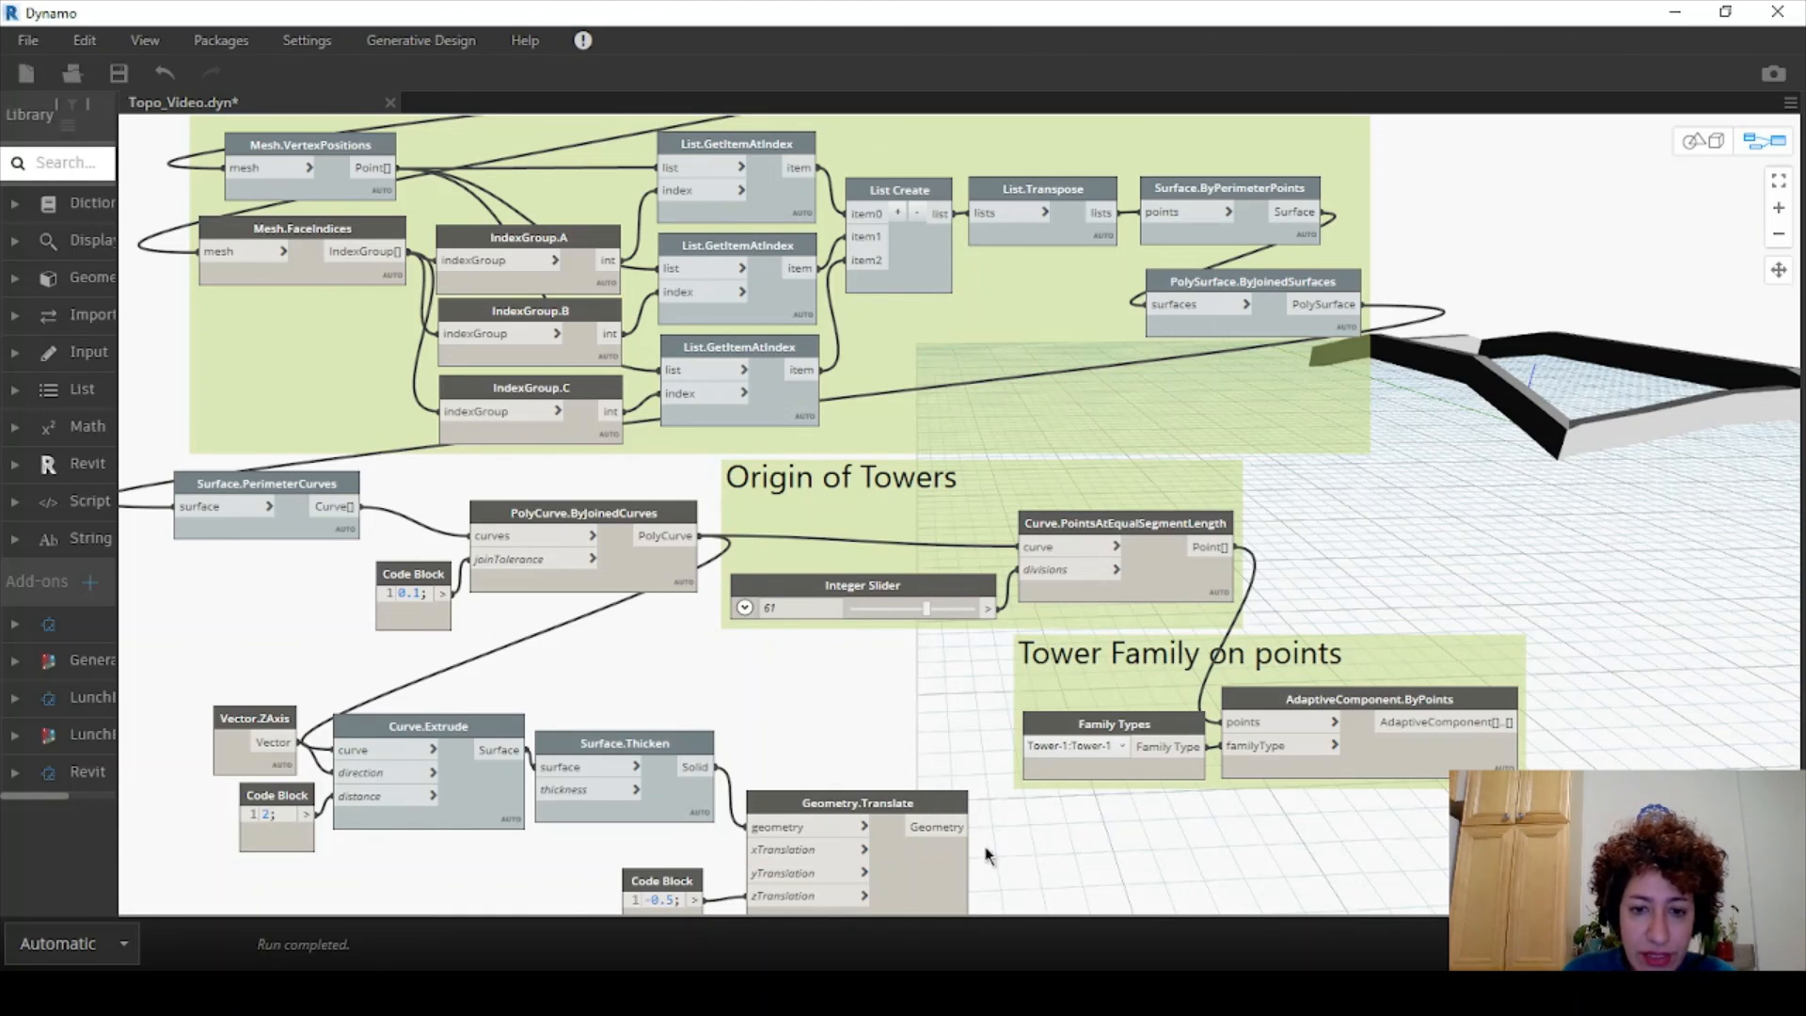
- Group the six wall-building nodes under the title 'Continous wall'
drag(1044, 839, 726, 905)
drag(812, 817, 801, 781)
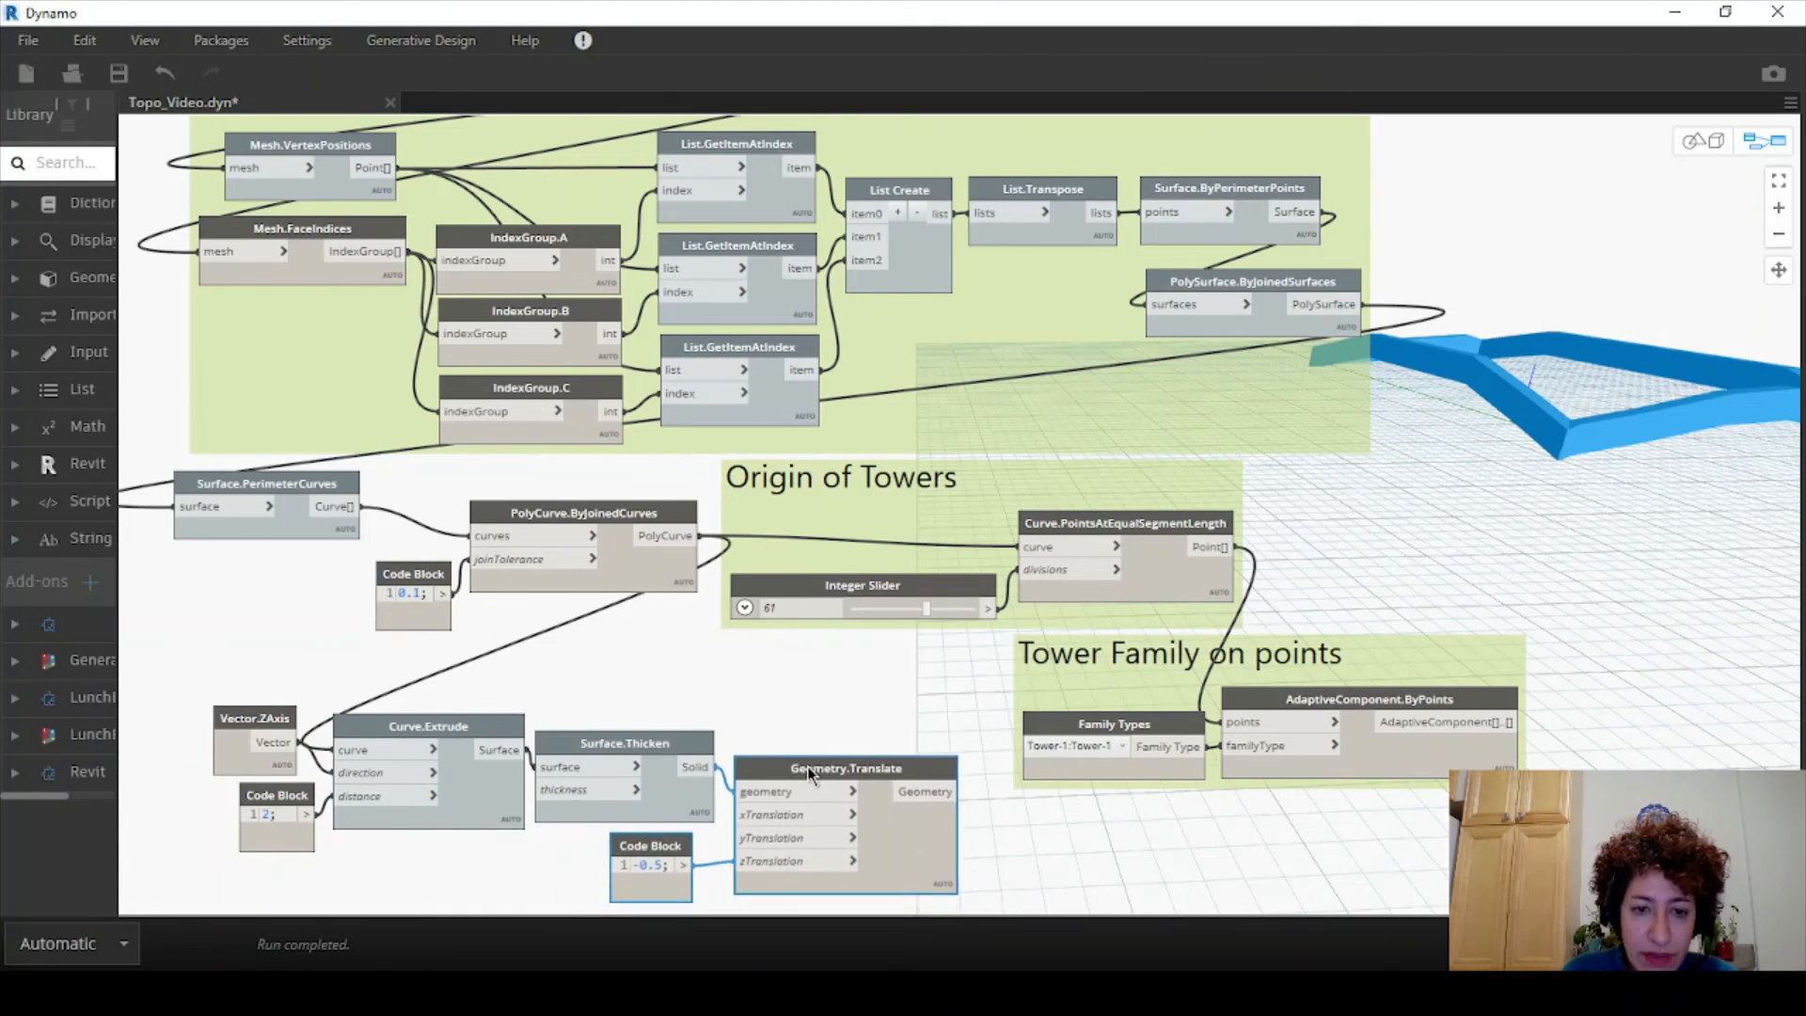
click(1033, 848)
drag(861, 698, 246, 901)
right_click(473, 728)
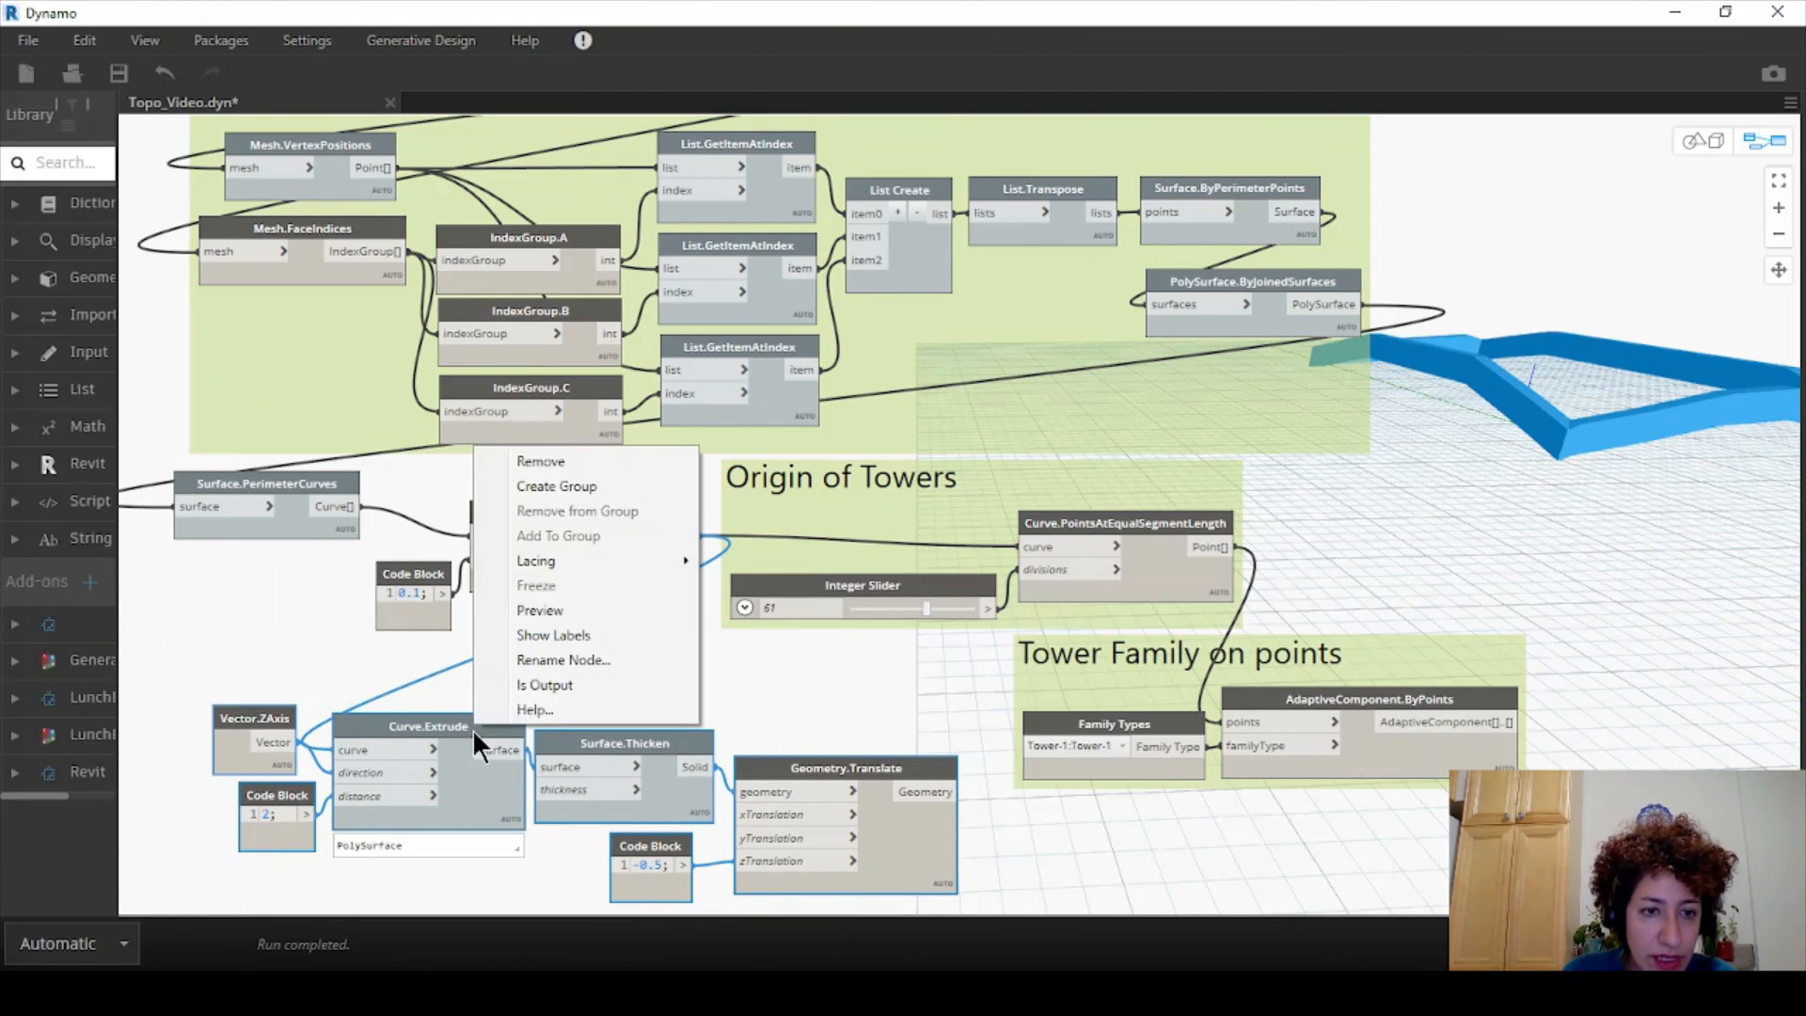
click(556, 486)
click(506, 673)
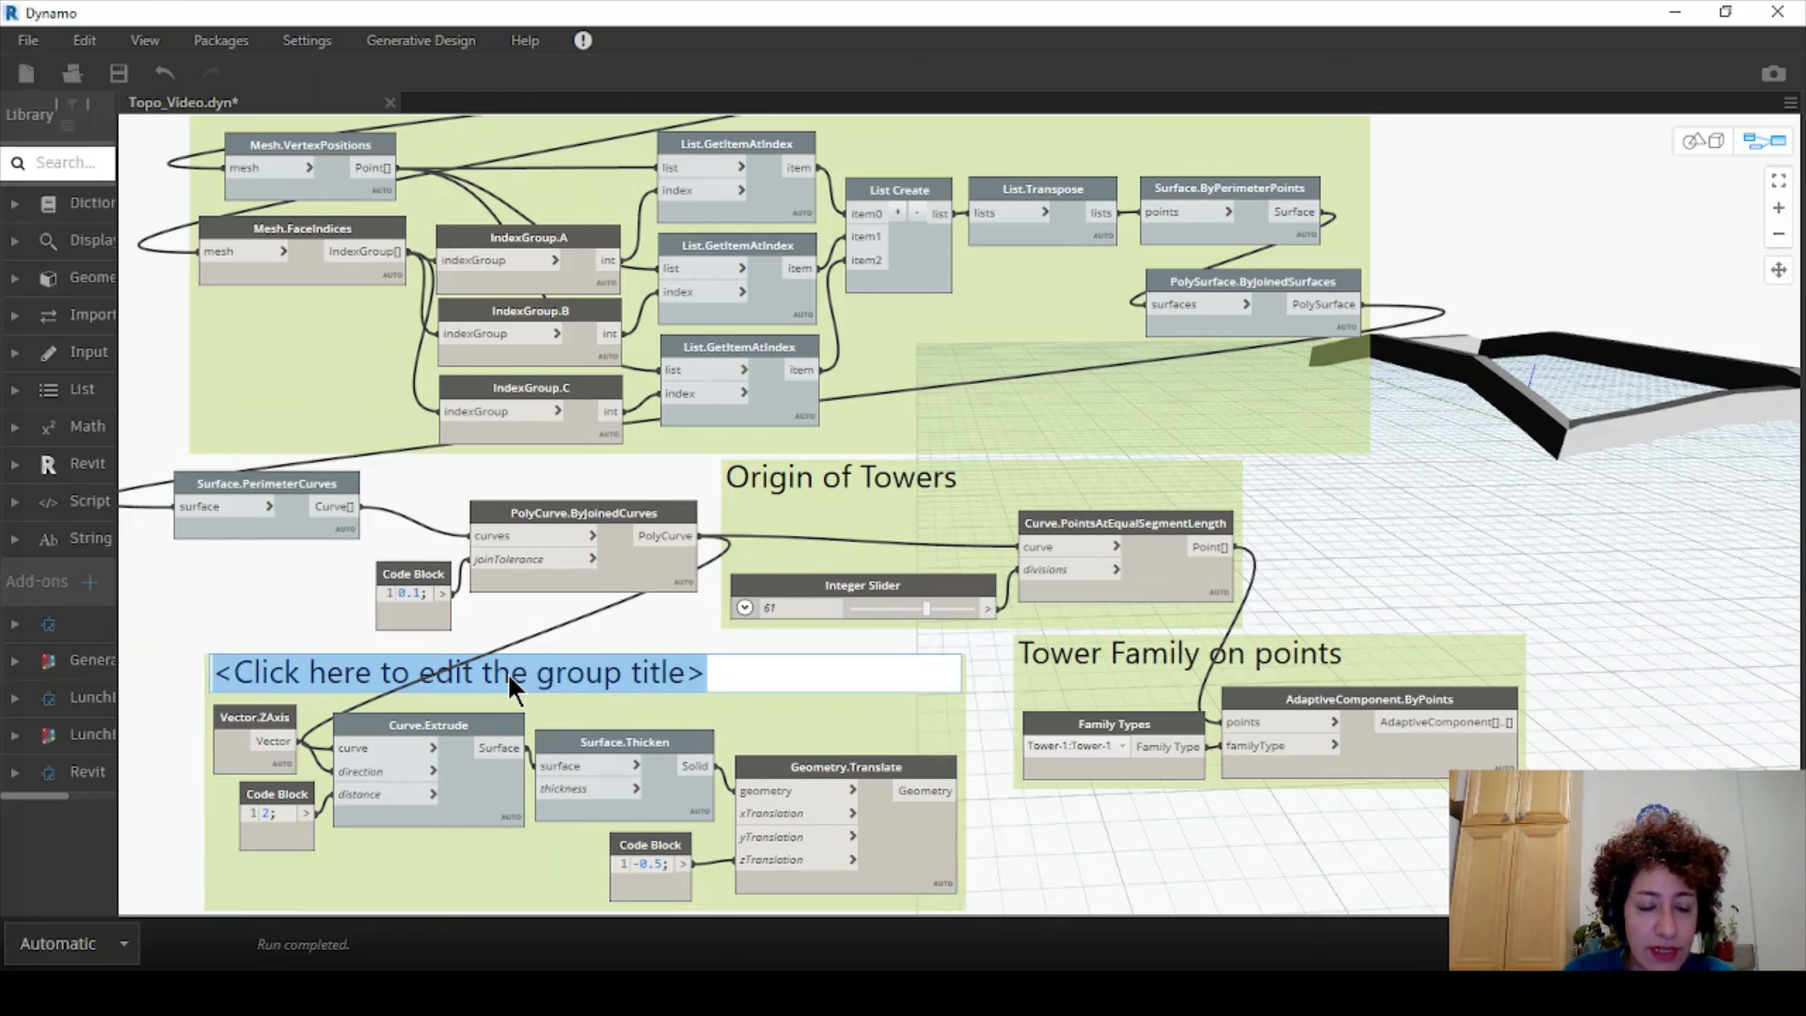
text(Contin)
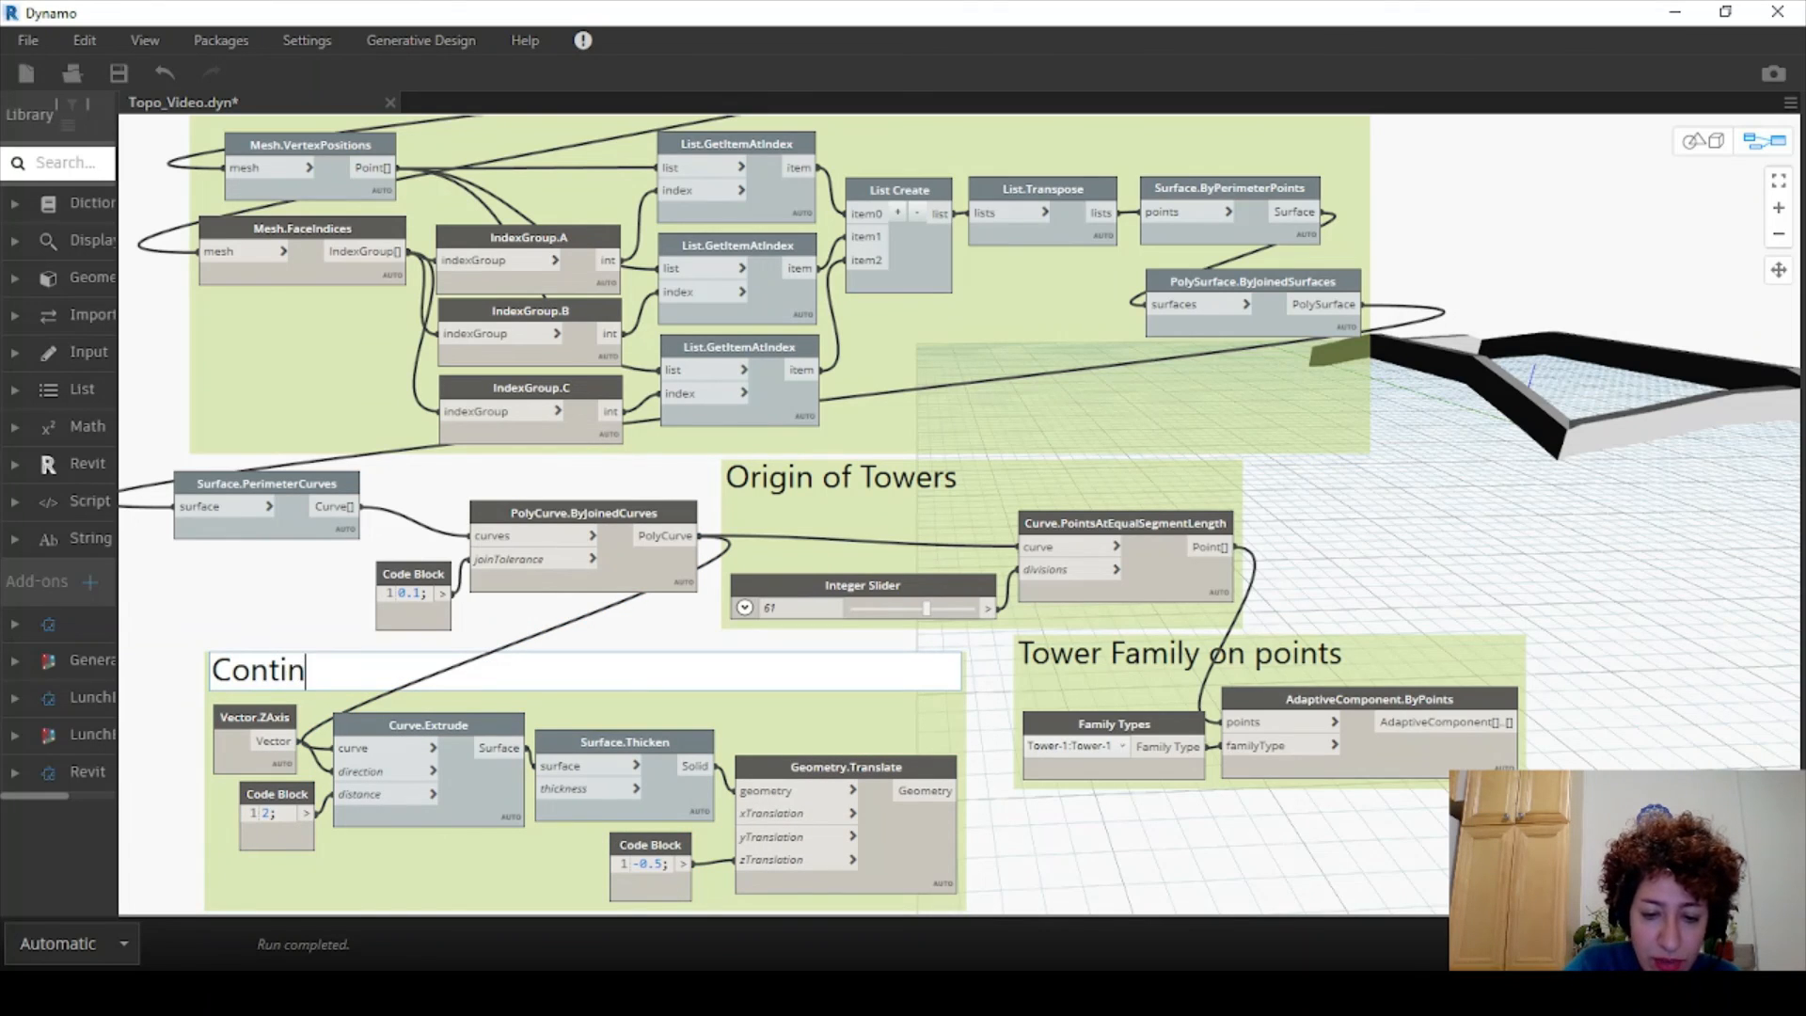
text(ous wall)
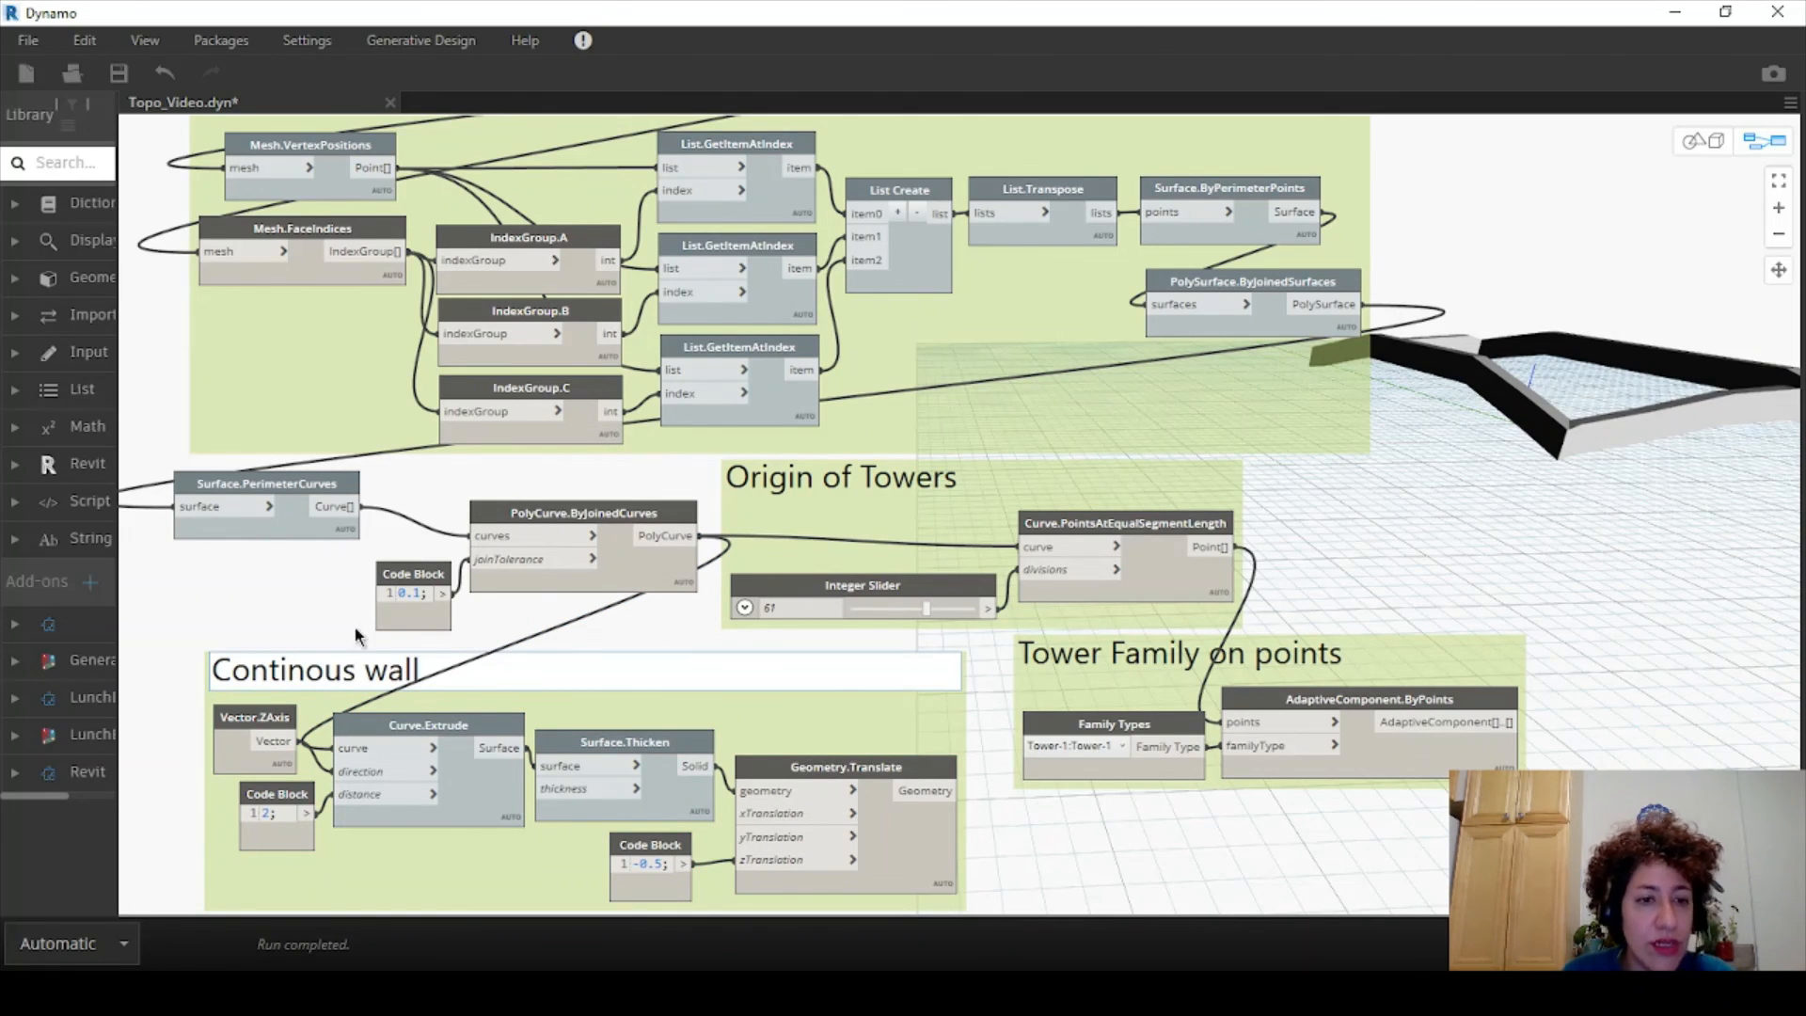
click(313, 625)
- Group the perimeter curve nodes and code block under the title 'Perimeter Curve'
middle_drag(586, 666, 757, 668)
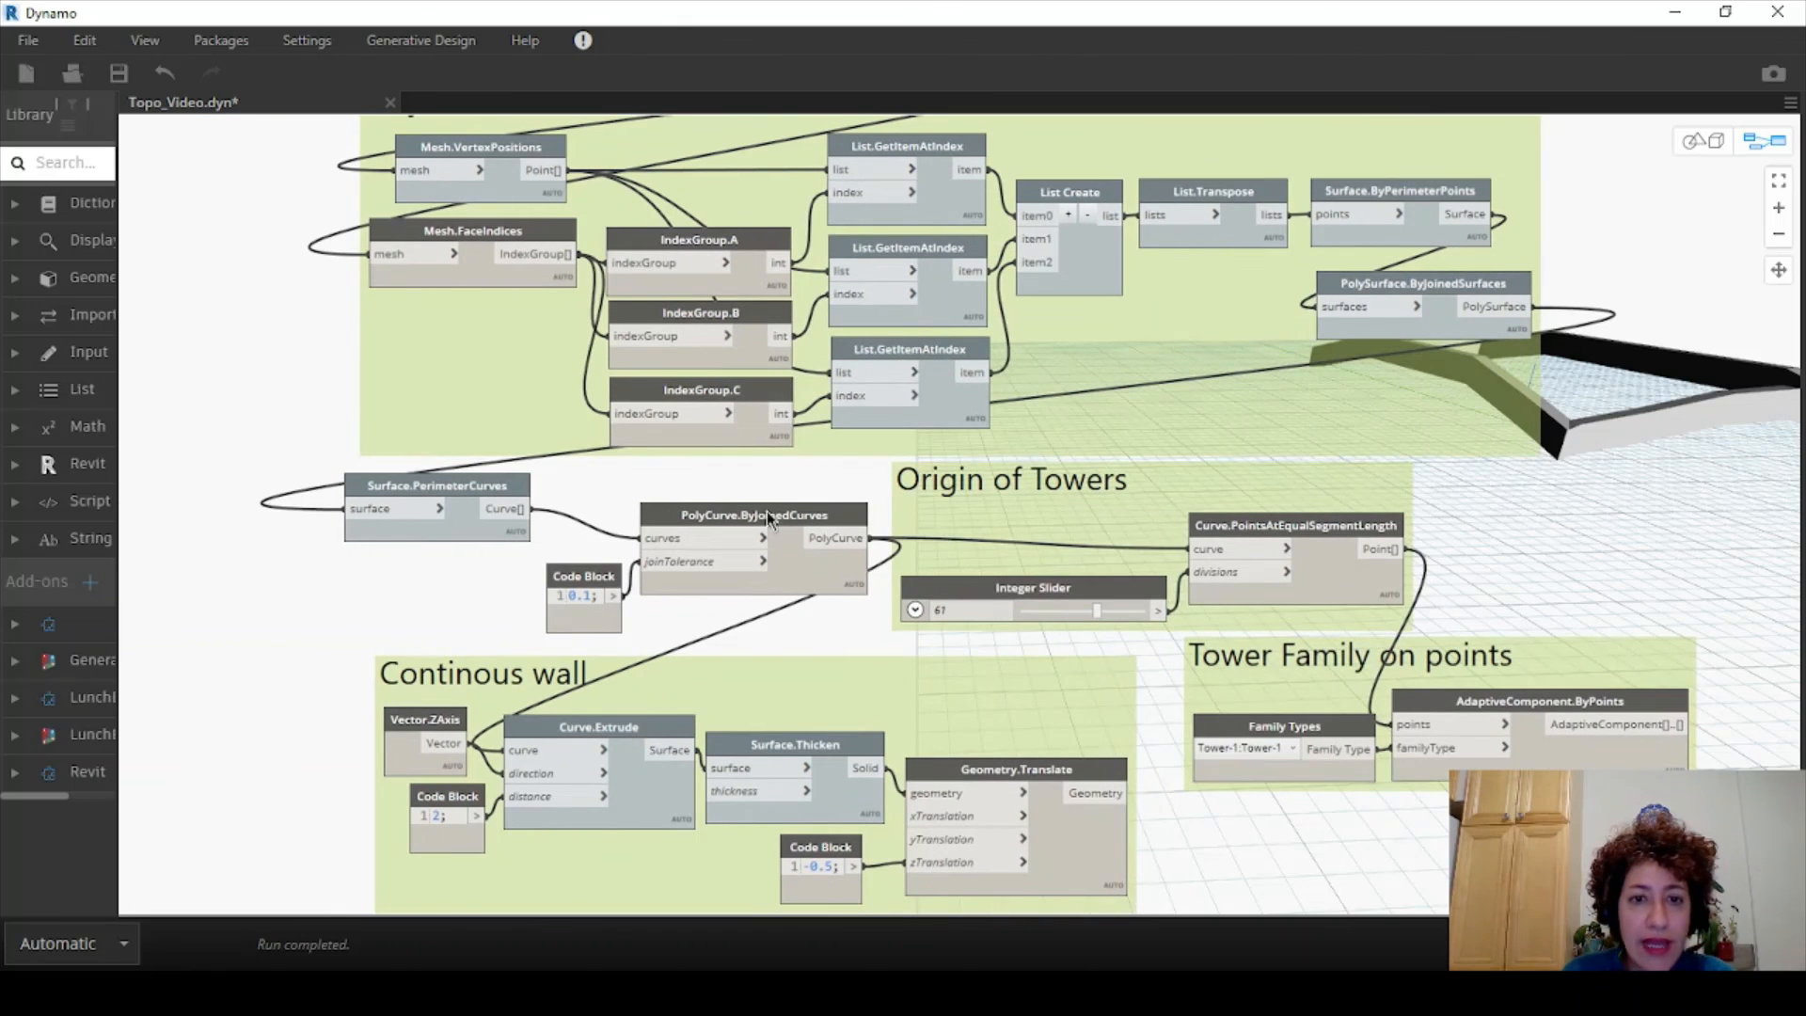
drag(656, 529, 494, 593)
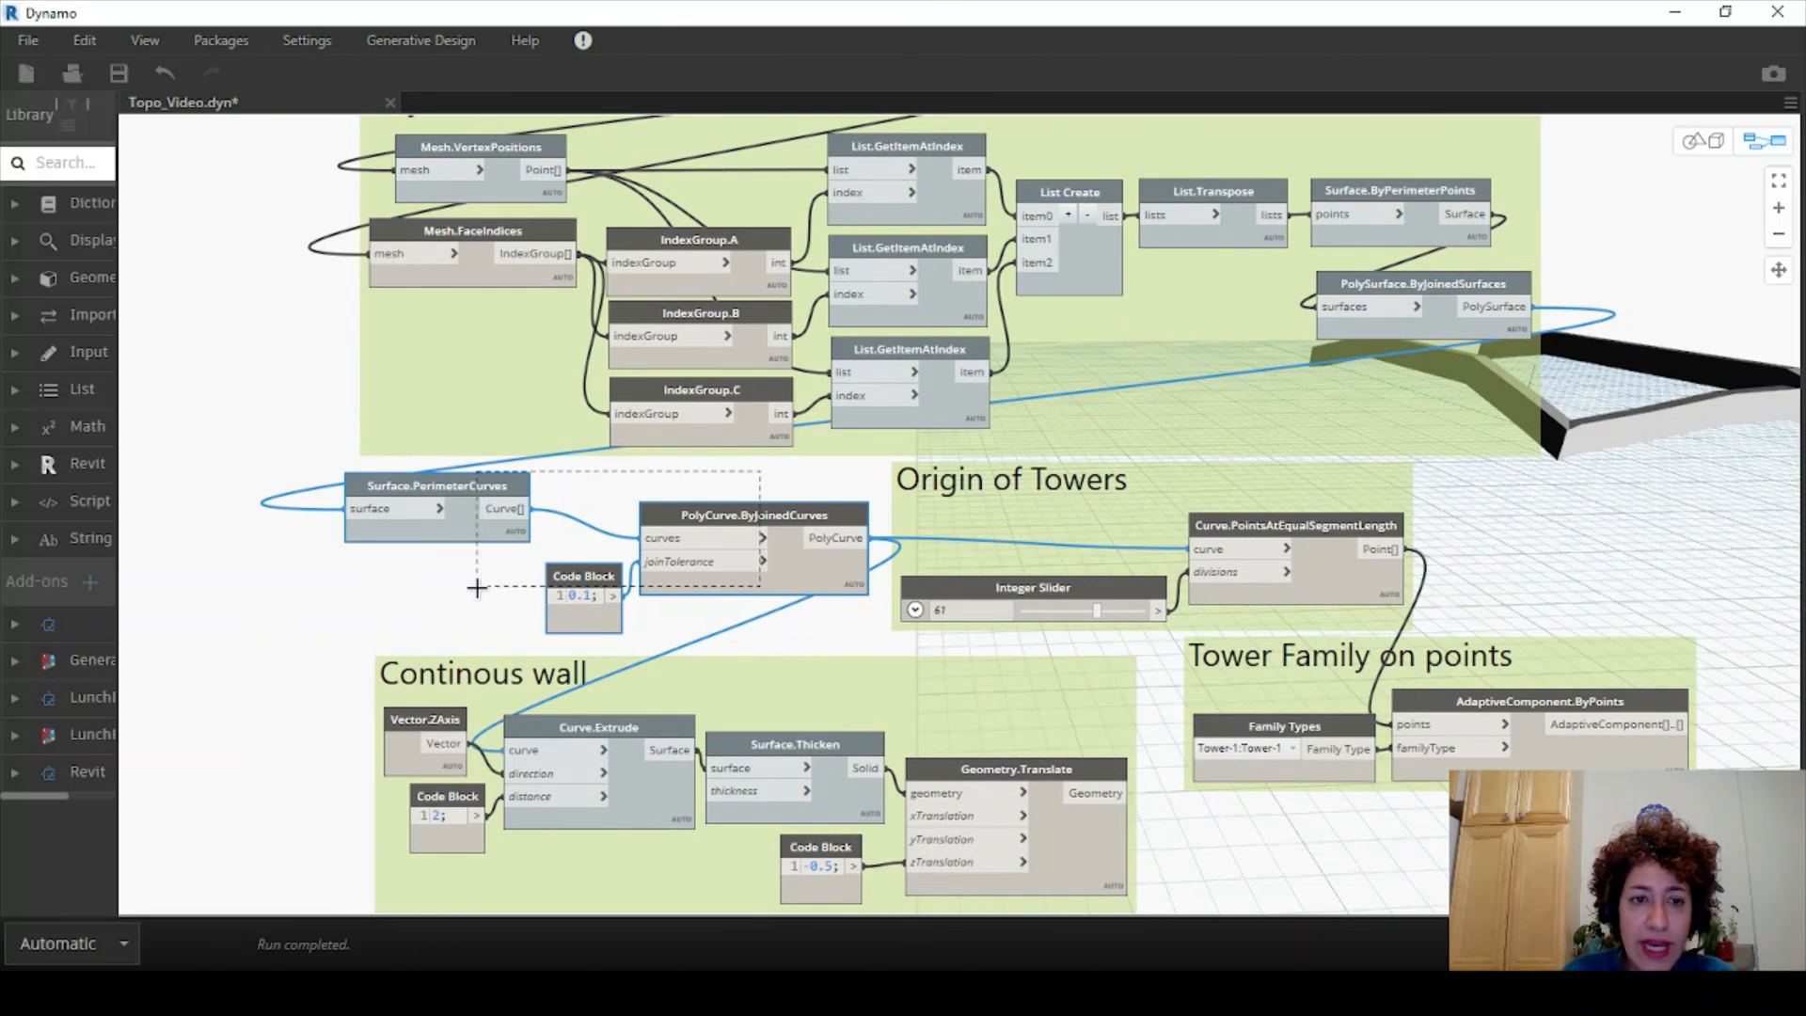
right_click(520, 496)
click(604, 528)
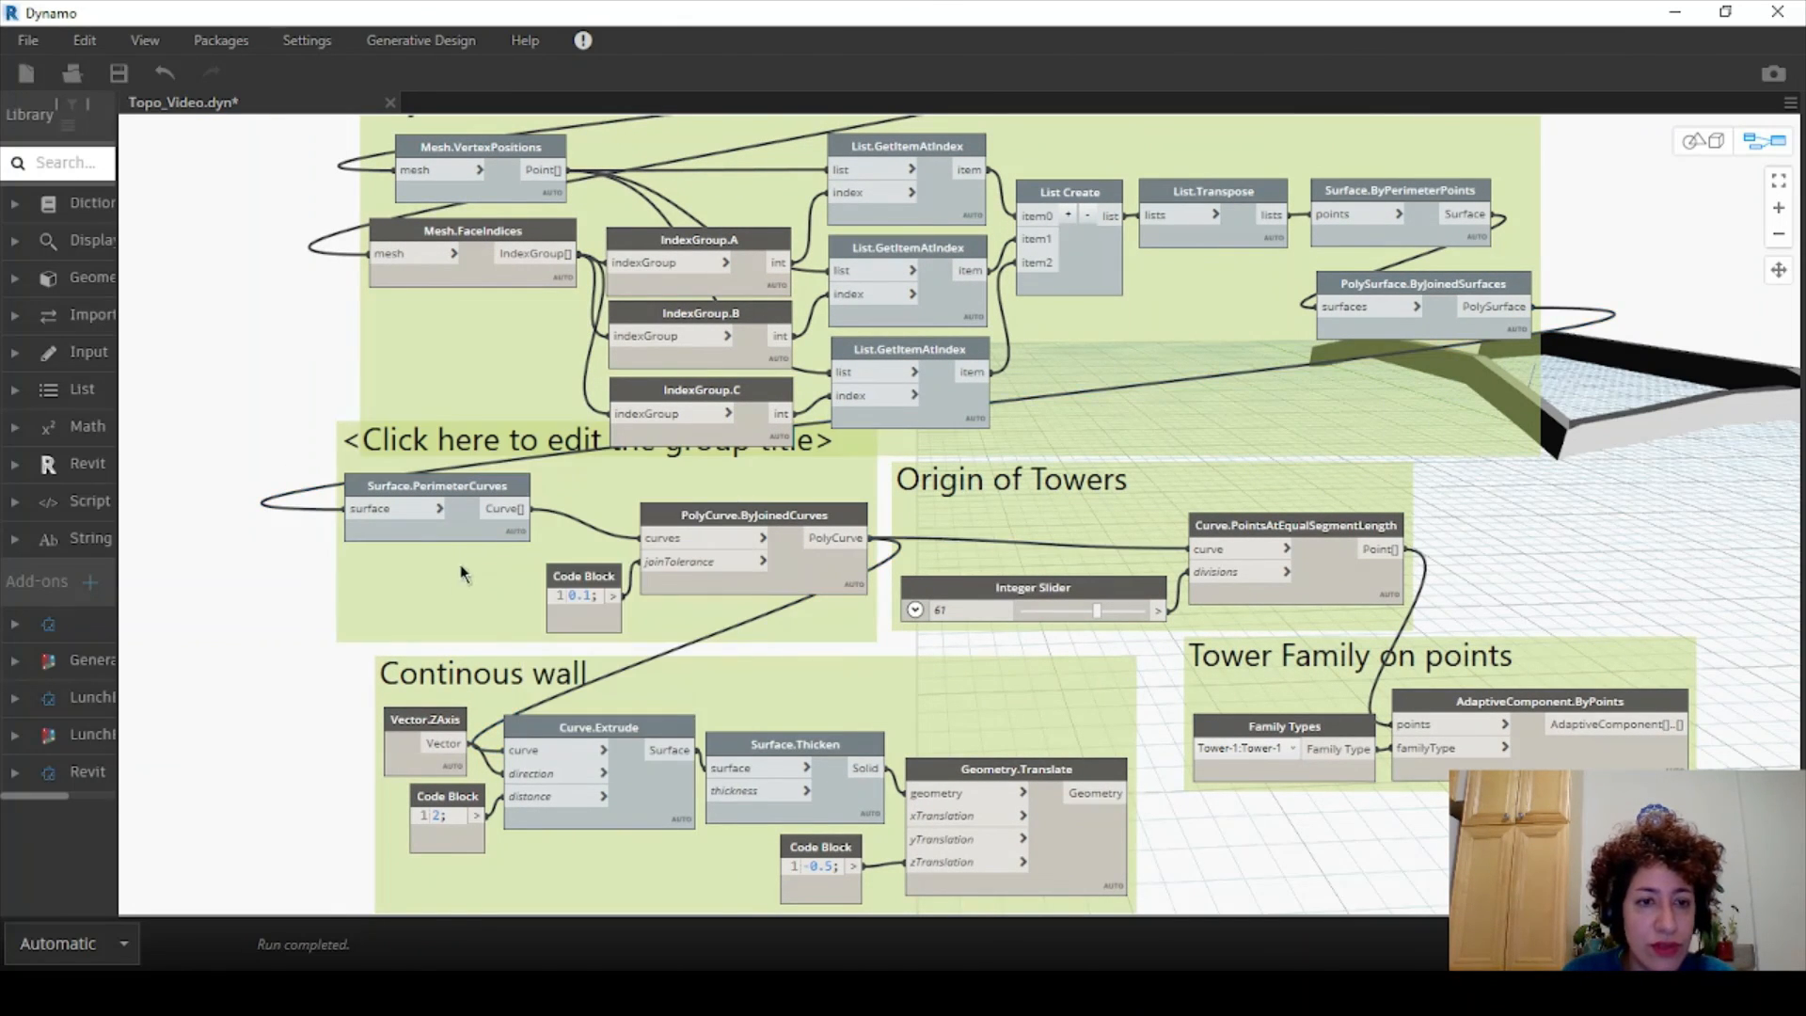
drag(461, 569, 390, 584)
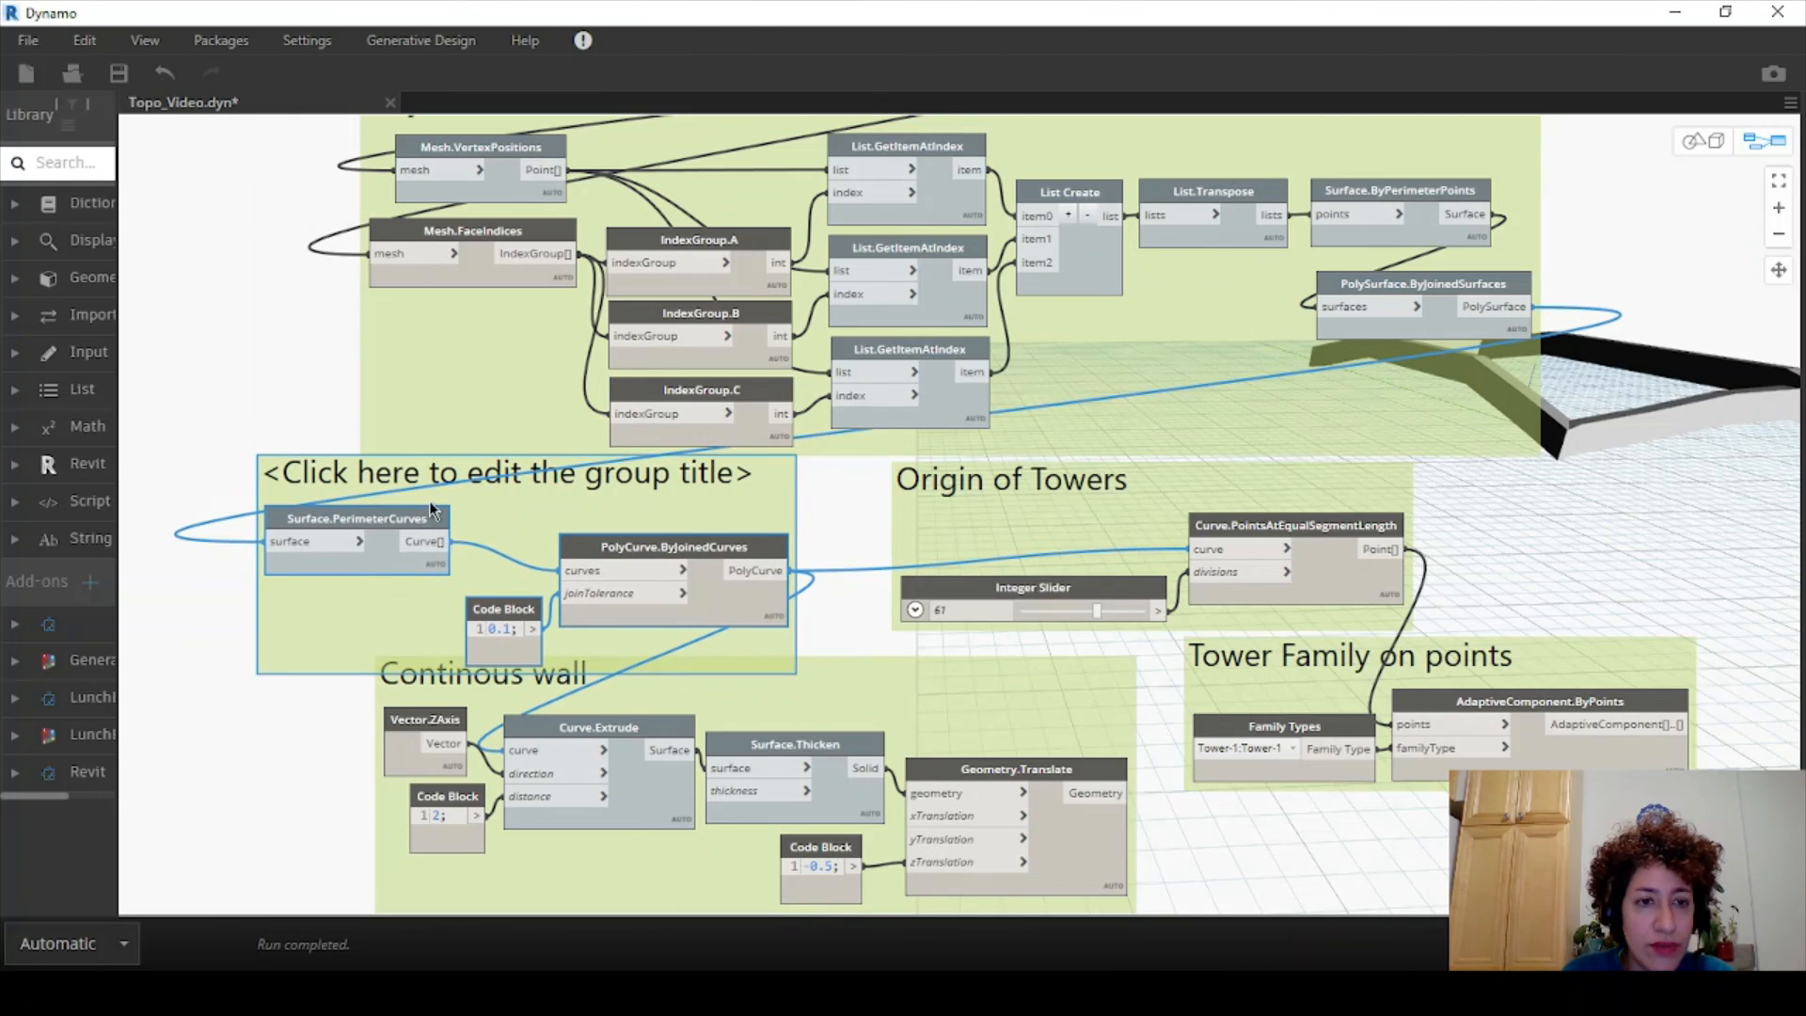
double_click(381, 476)
key(BackSpace)
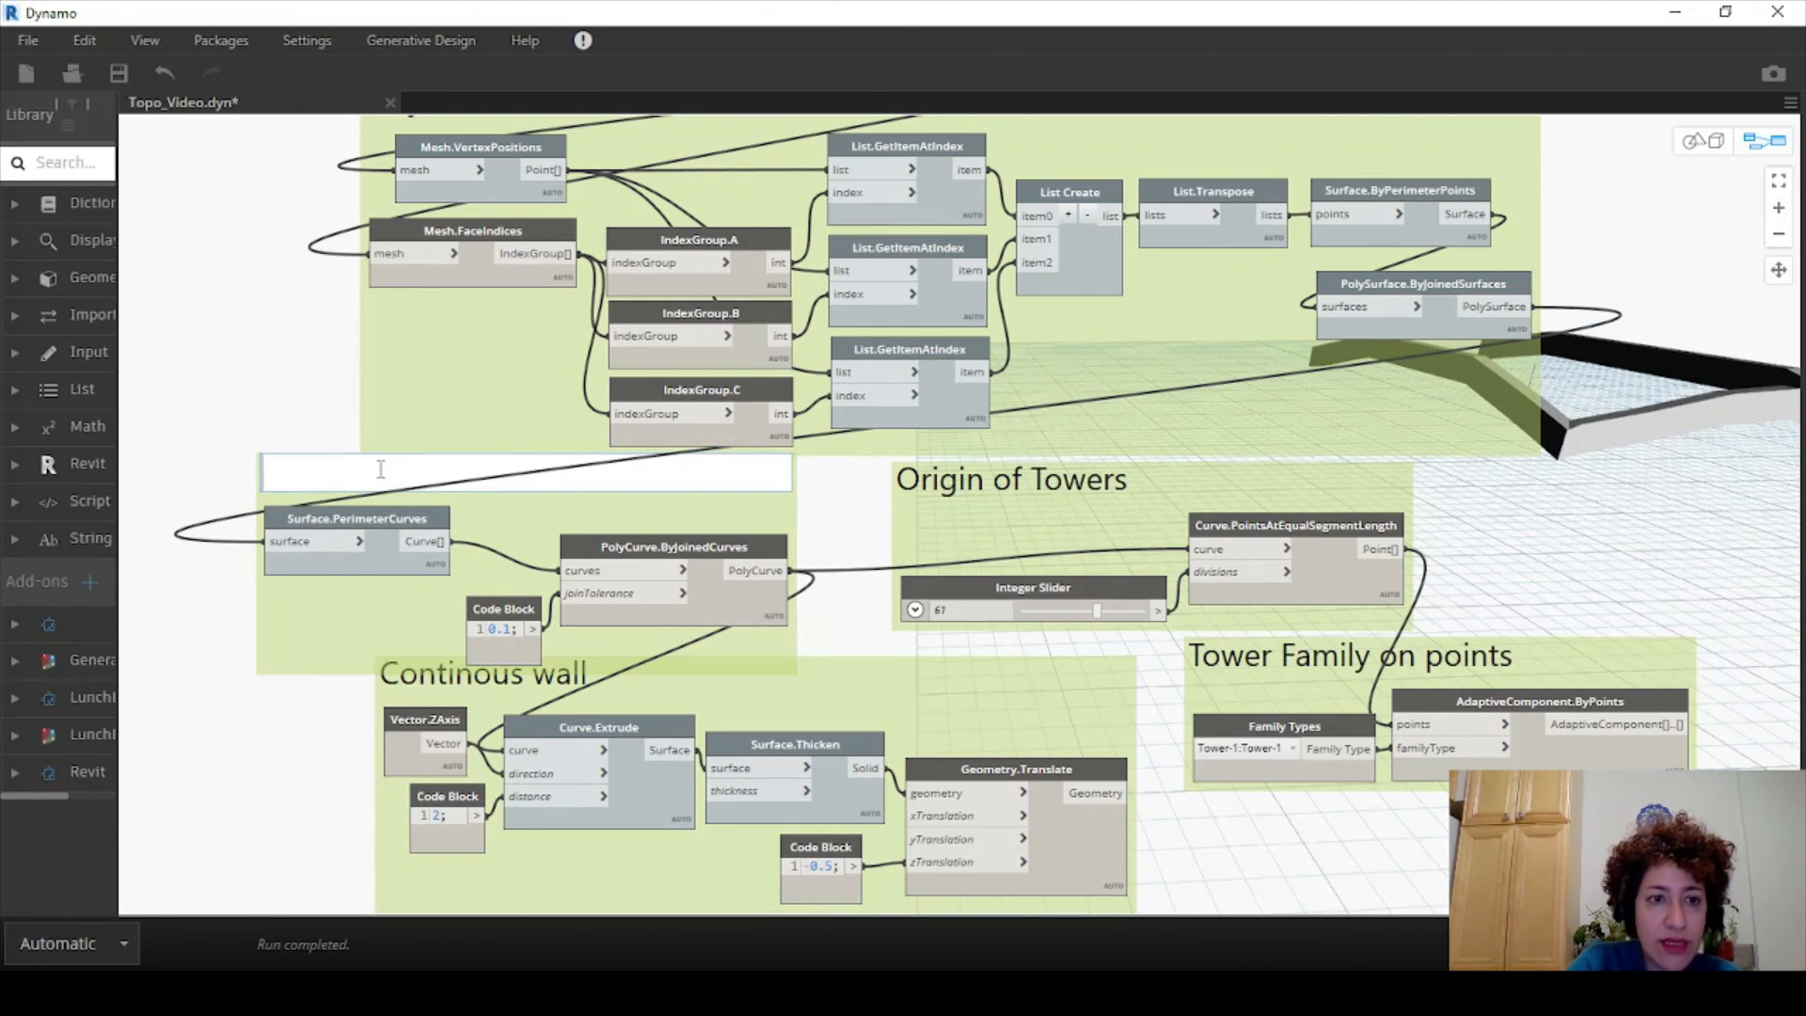
text(Perimeter Curve)
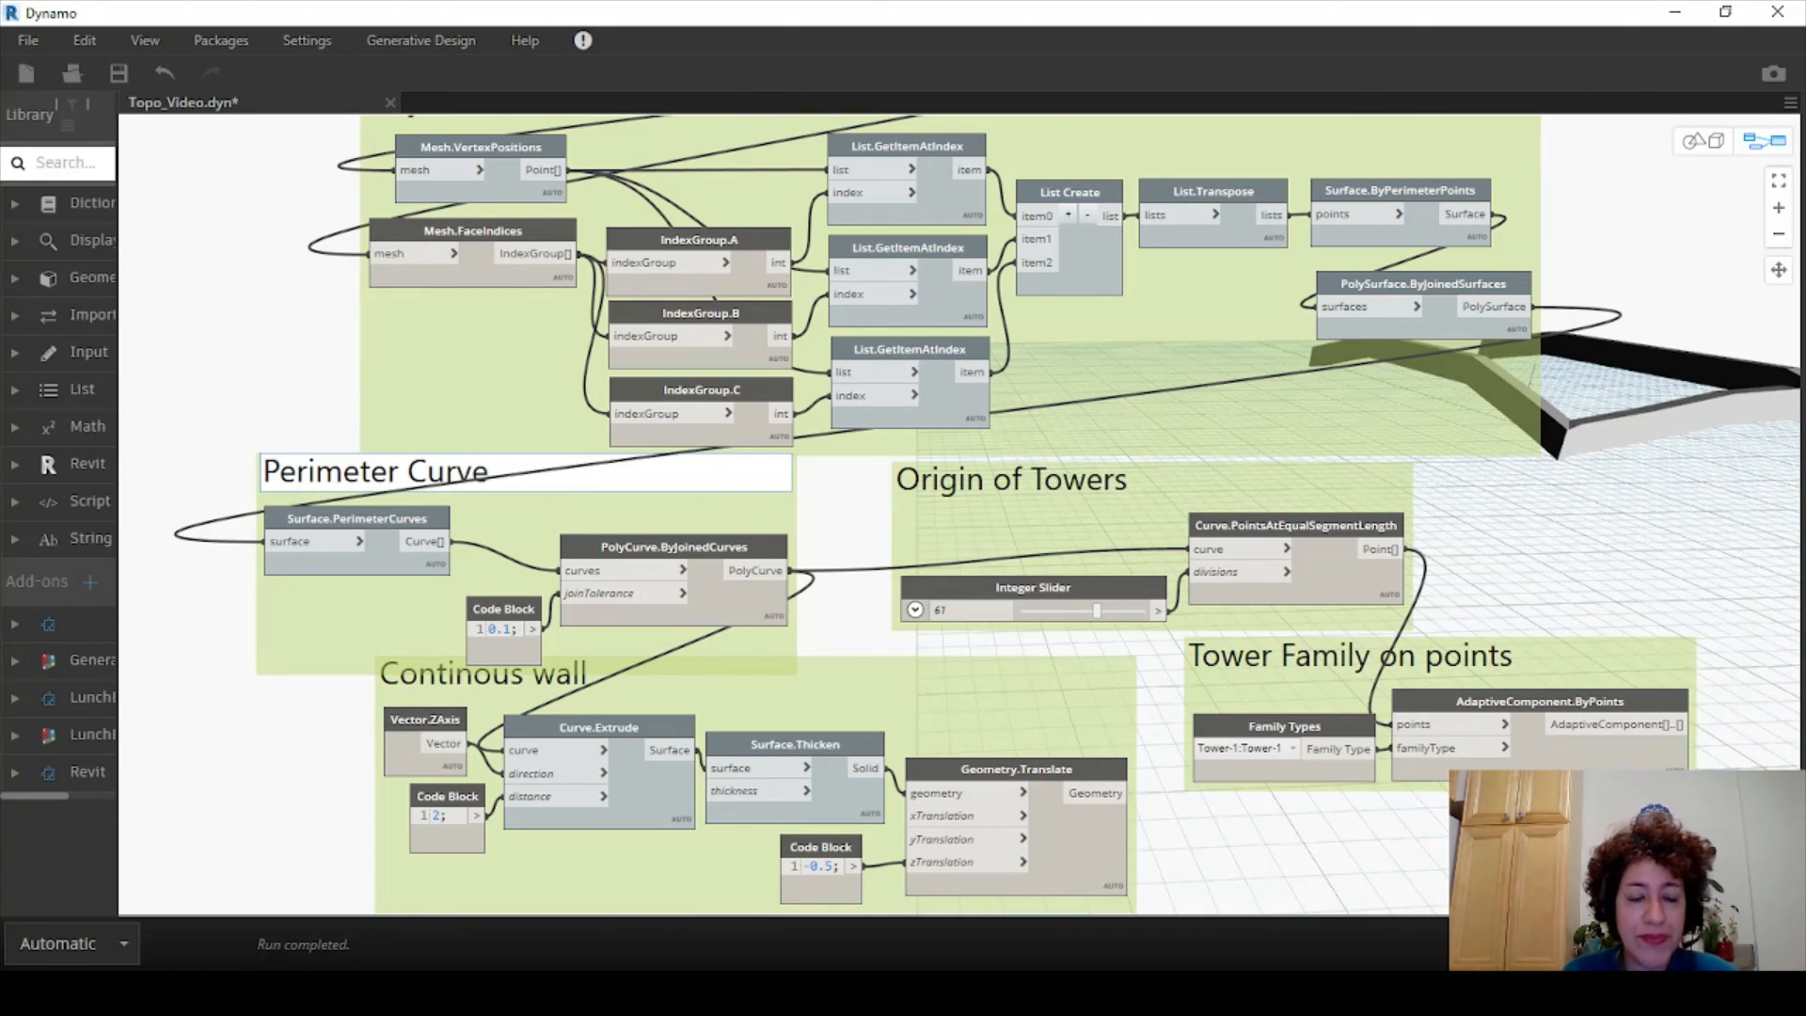
click(201, 408)
- Nudge the Continous wall and Perimeter Curve groups into their final positions
drag(959, 726, 987, 733)
mouse_move(352, 604)
mouse_down()
mouse_move(307, 617)
mouse_move(374, 598)
mouse_up()
click(256, 679)
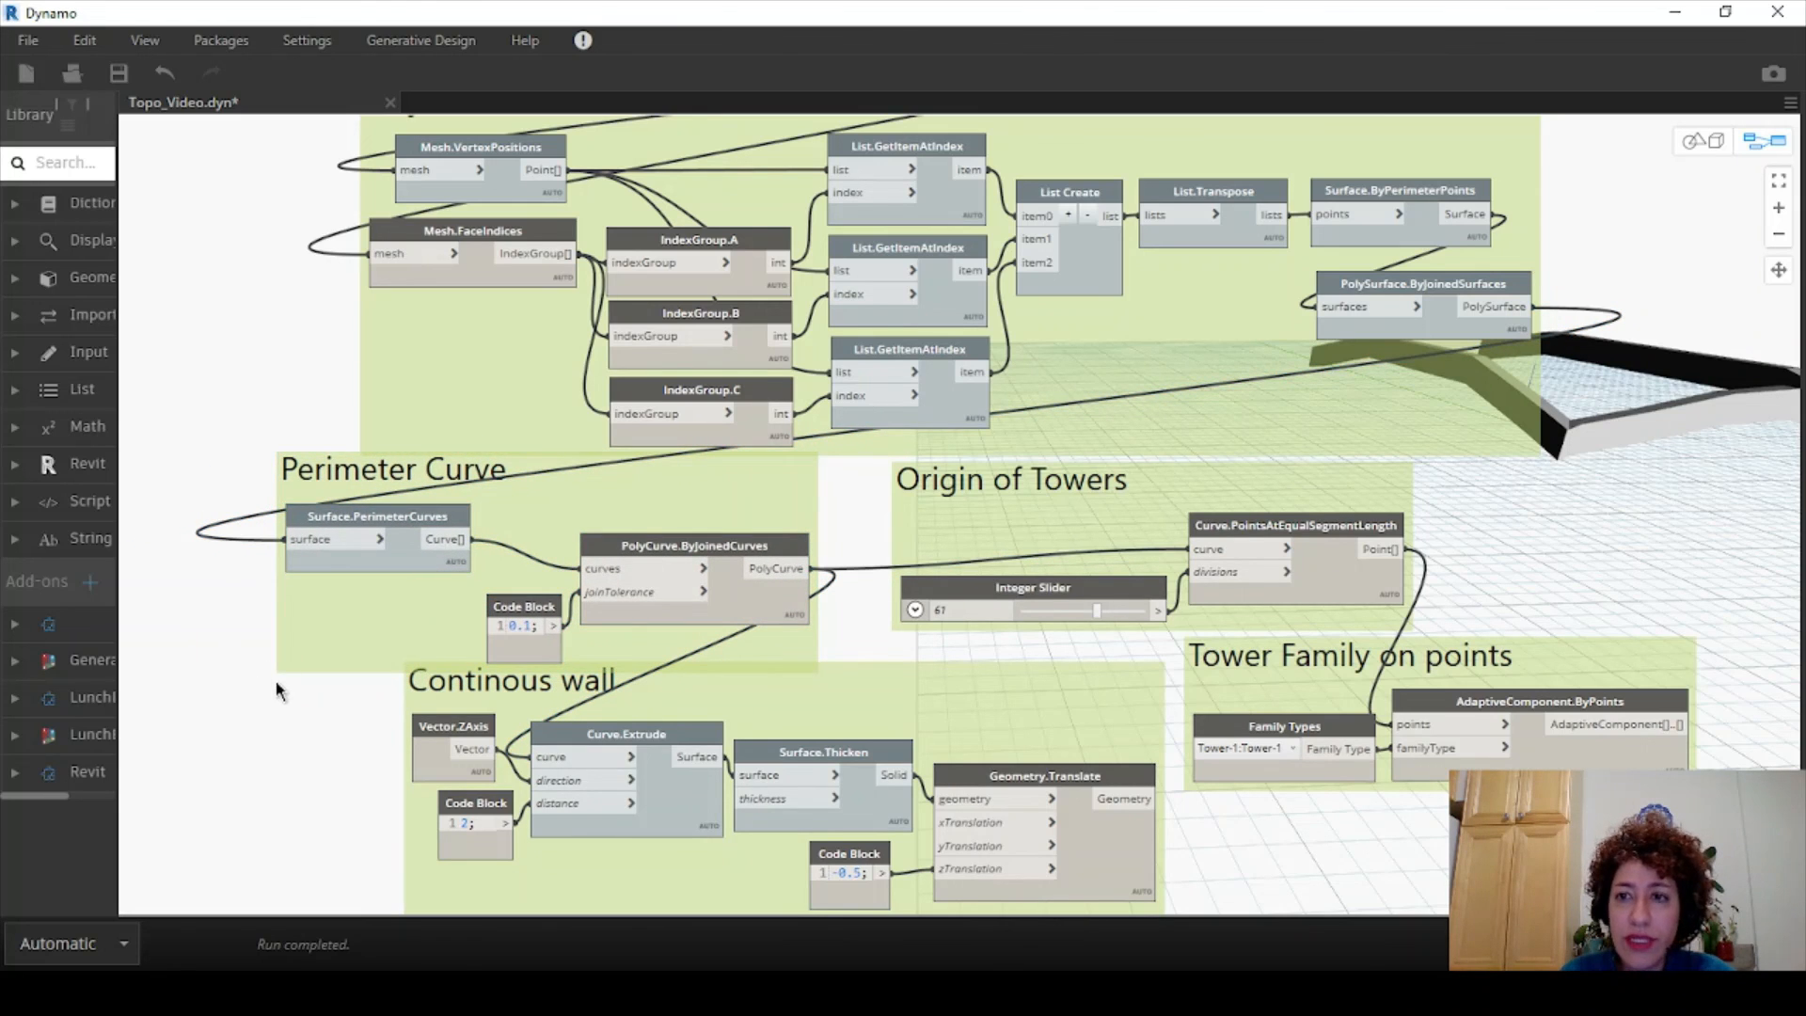
- Add an ImportInstance.ByGeometry node to the Dynamo graph below the tower group
middle_drag(278, 691, 158, 682)
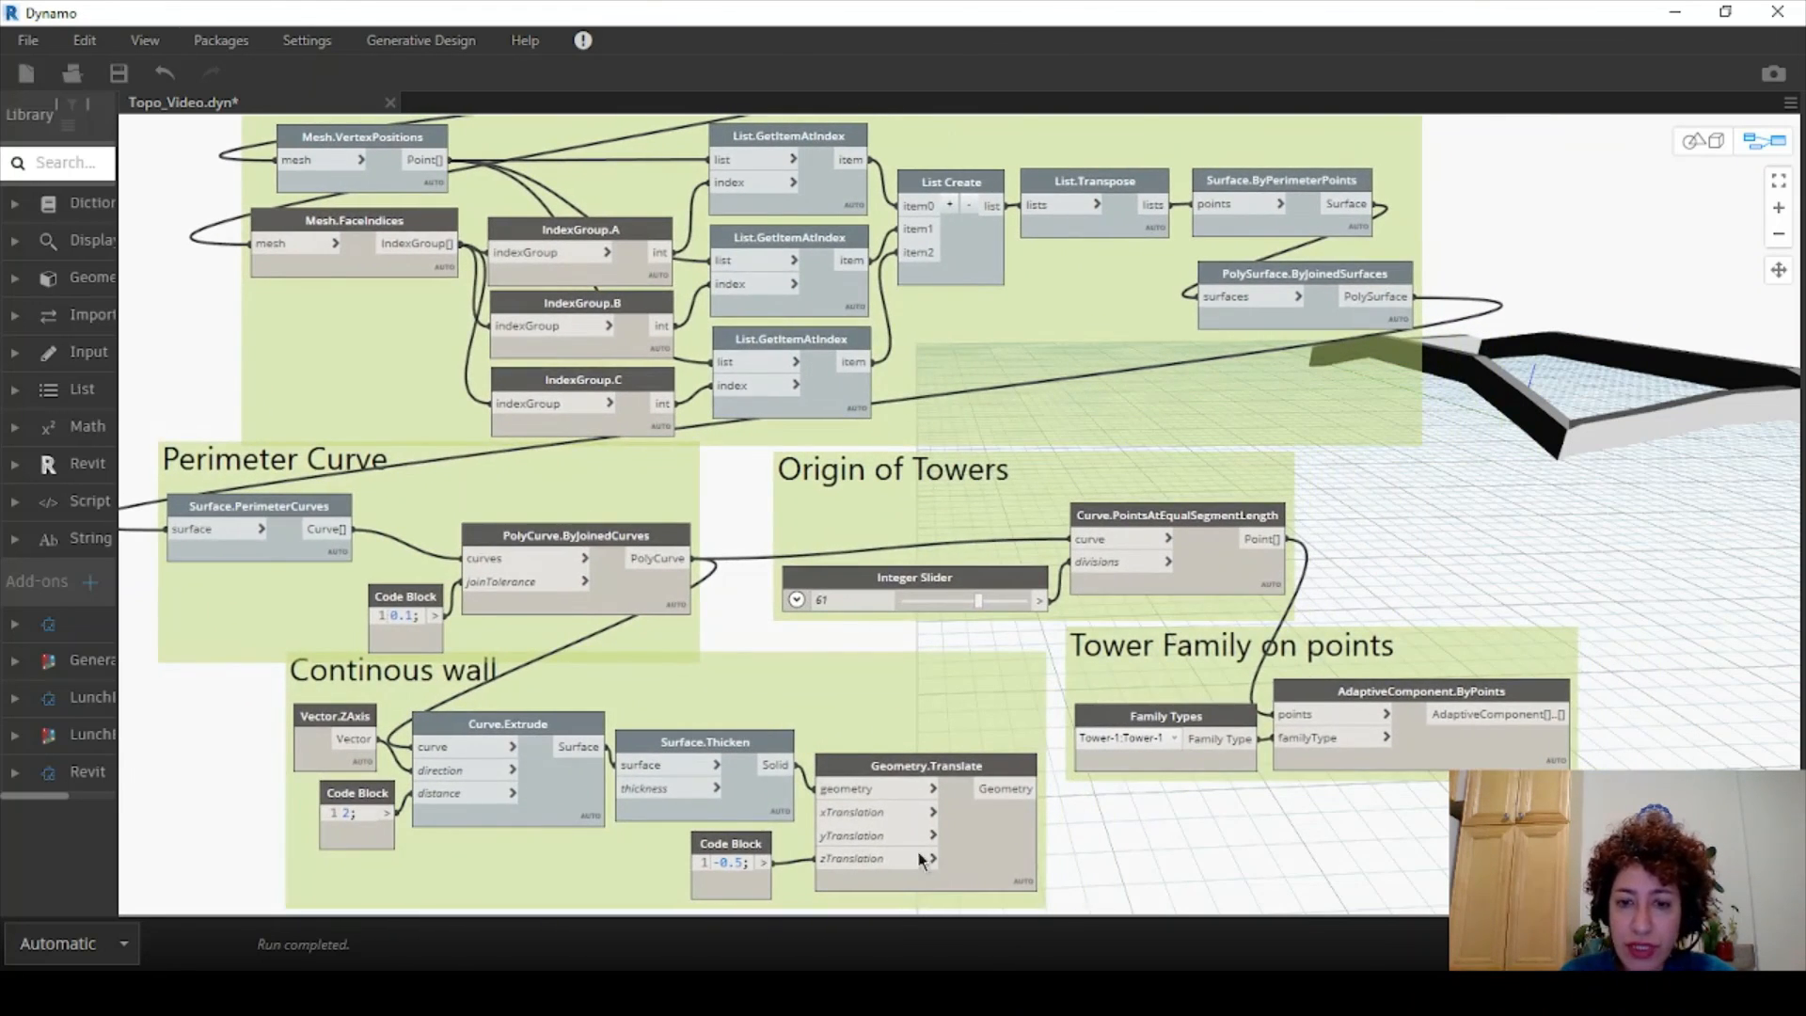
right_click(1089, 834)
text(import)
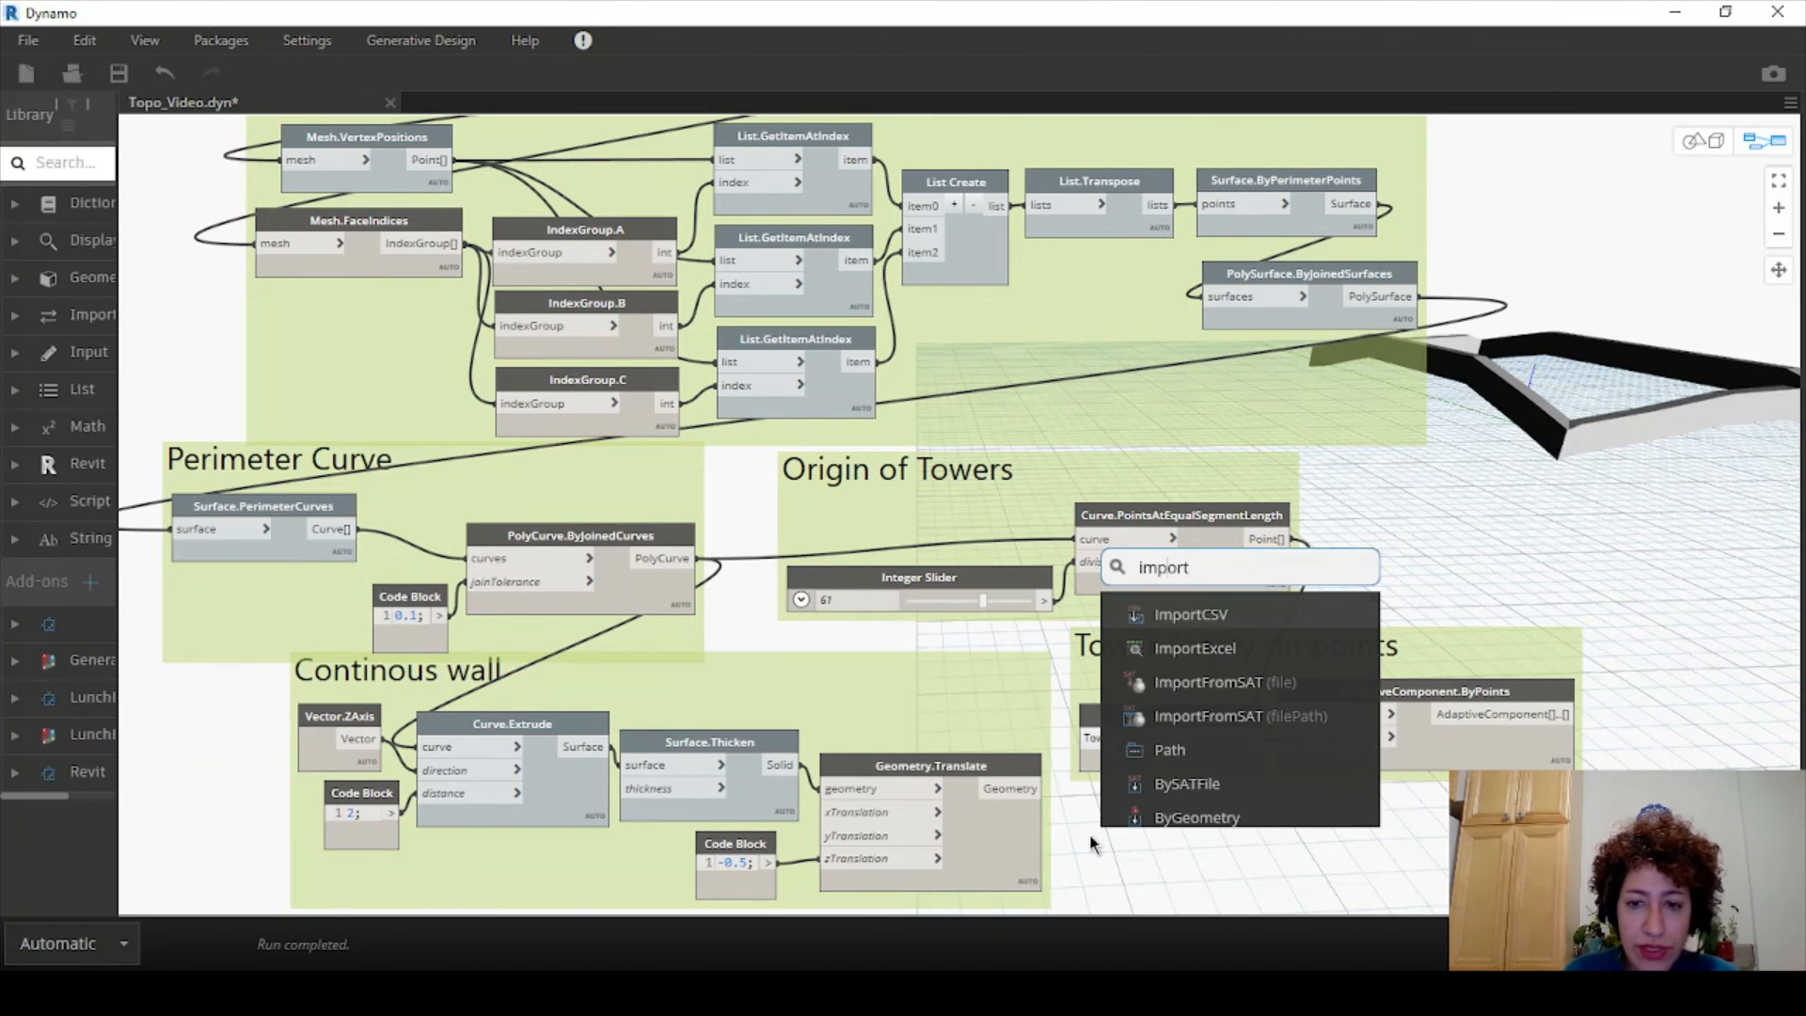
mouse_move(1190, 820)
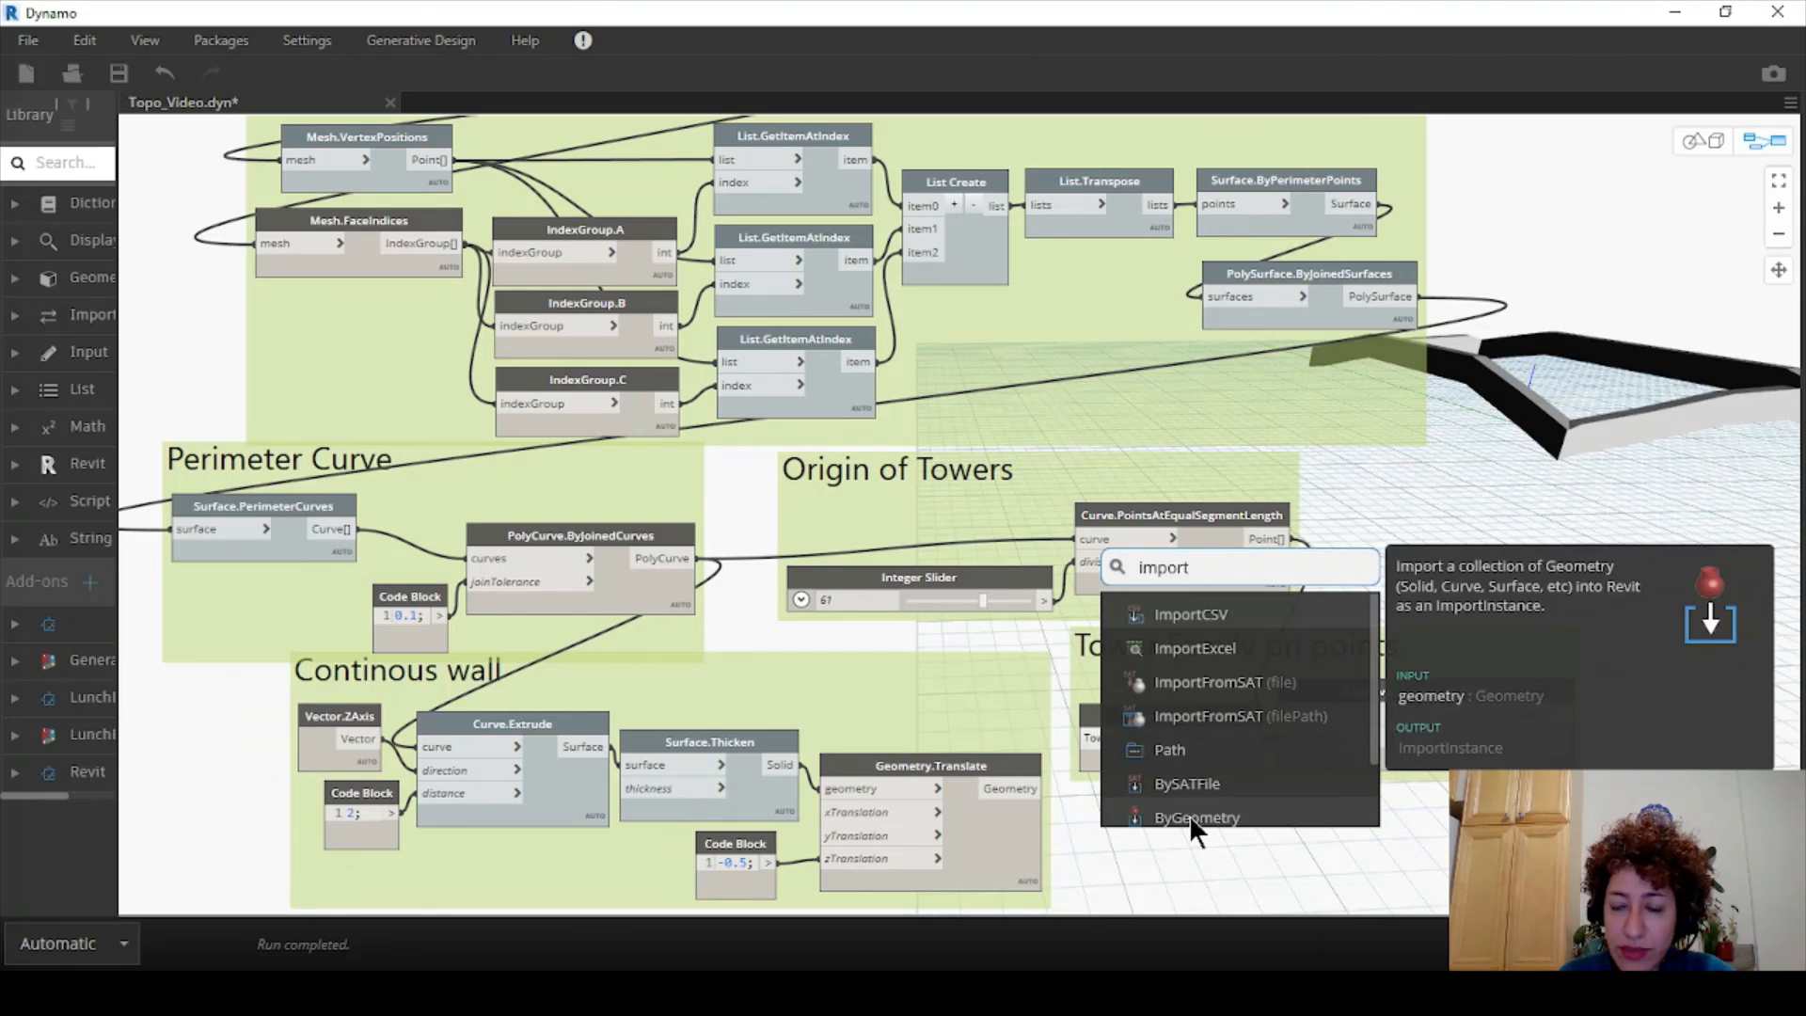
scroll(1190, 820, down, 1)
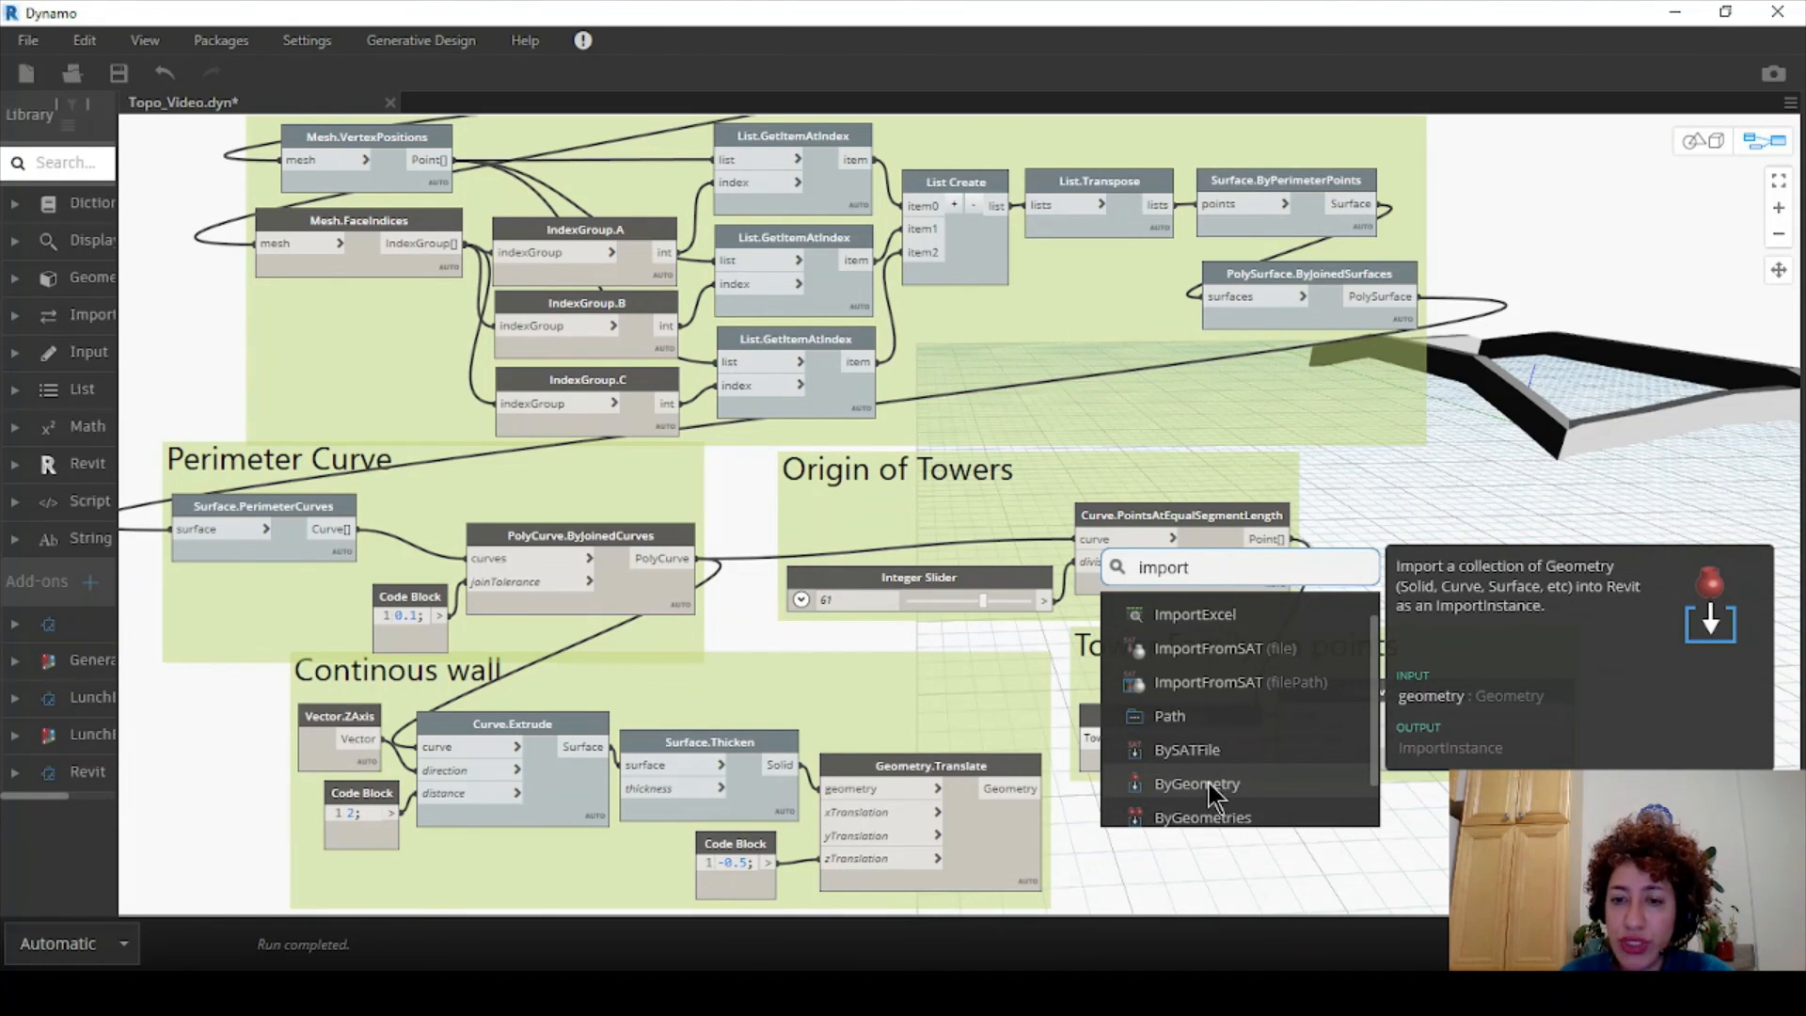
click(1210, 782)
drag(1247, 794, 1170, 820)
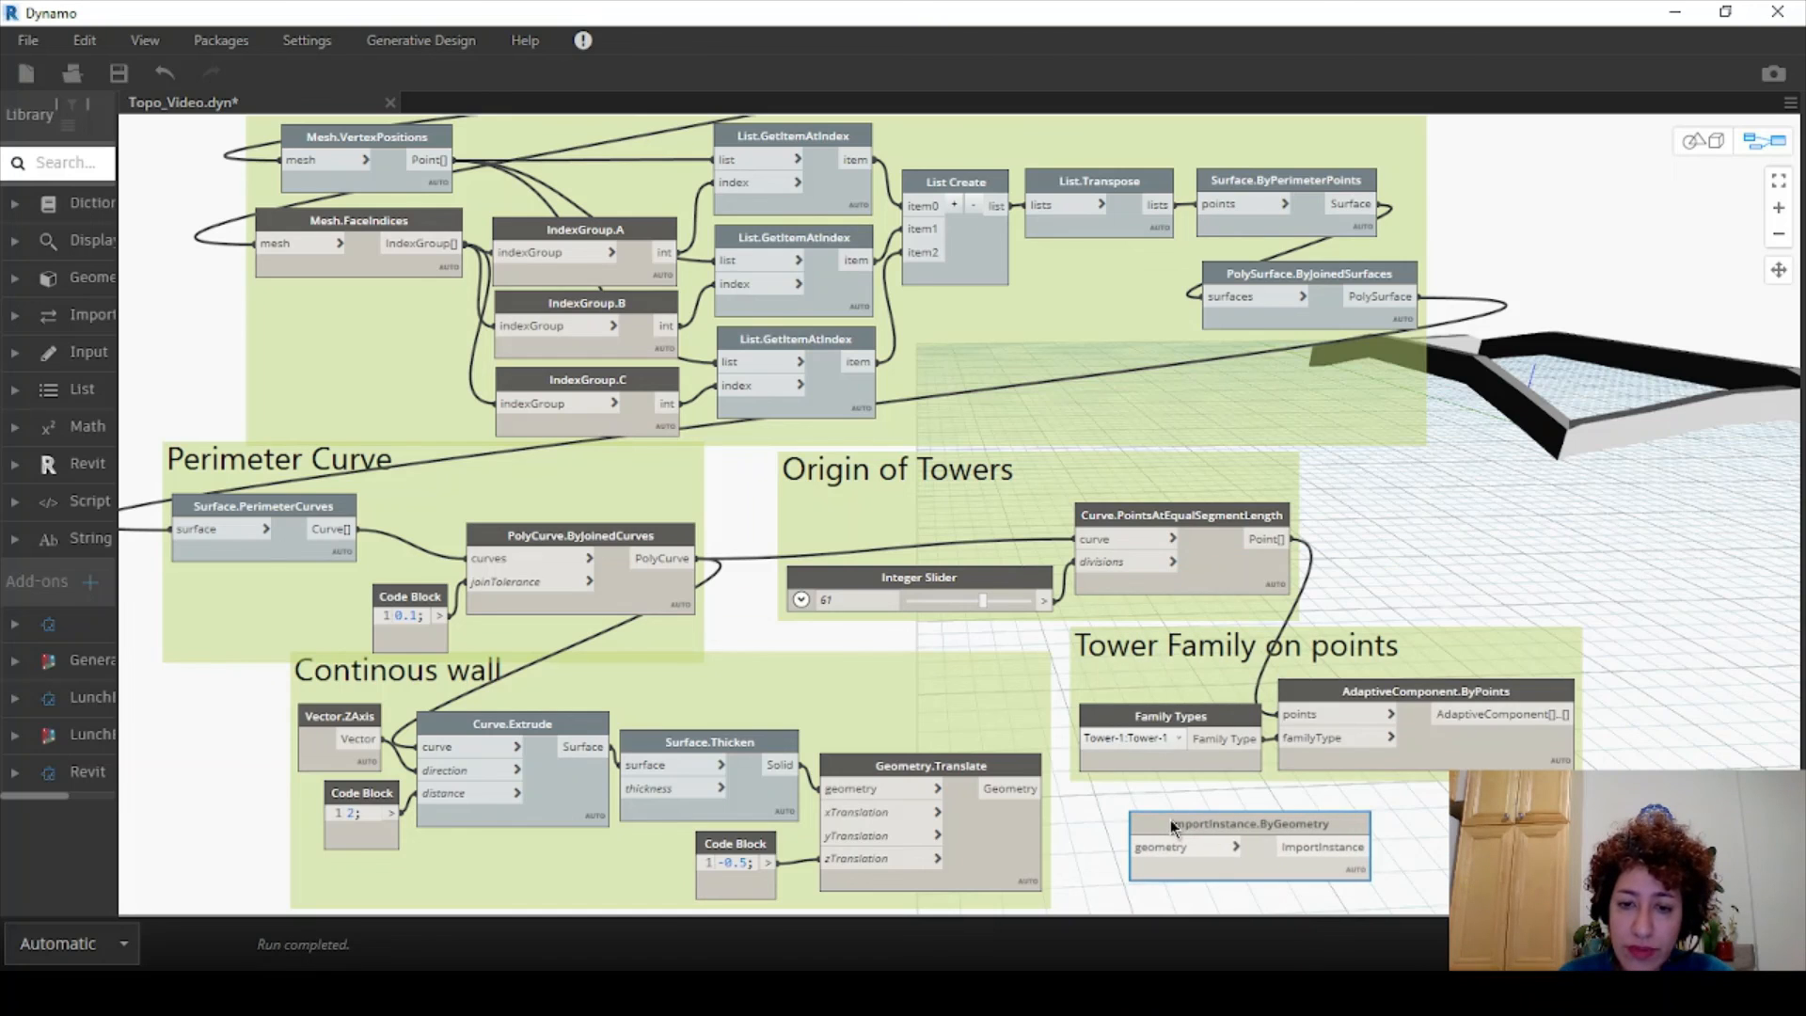
middle_drag(1010, 788, 1089, 818)
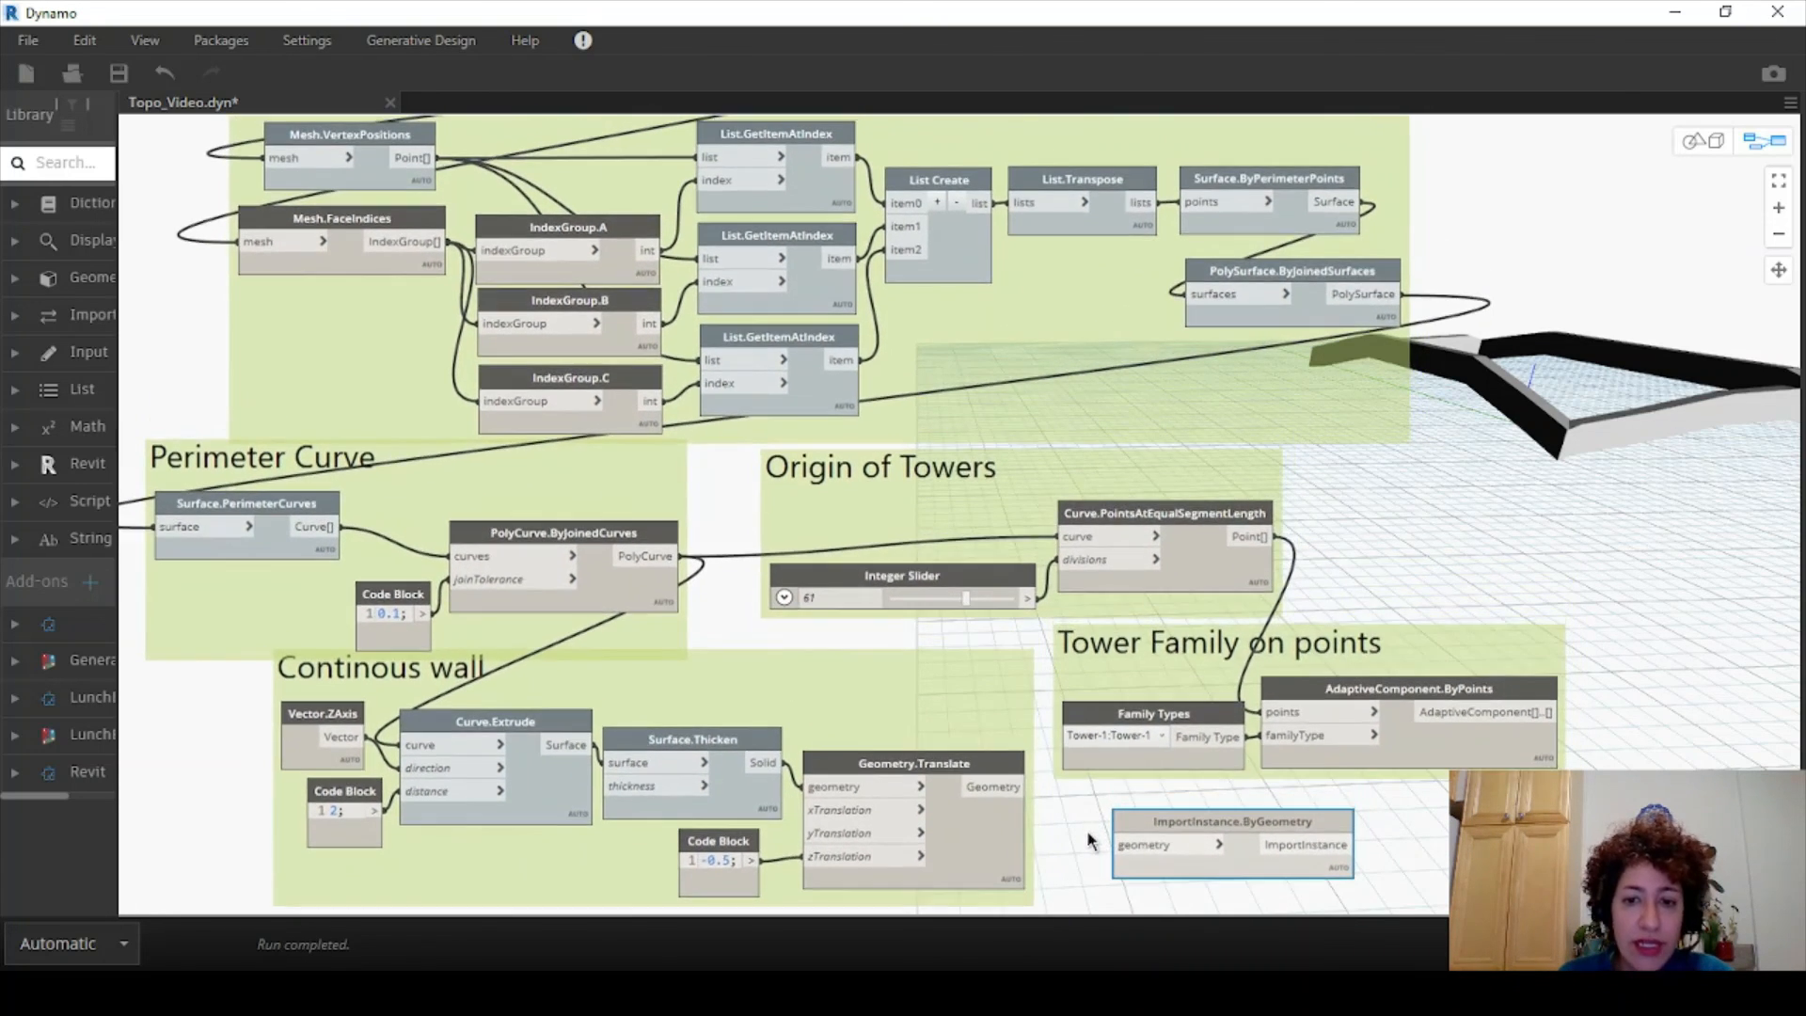
- Set run mode to Manual, wire Geometry.Translate into the import node, and run the graph
click(124, 944)
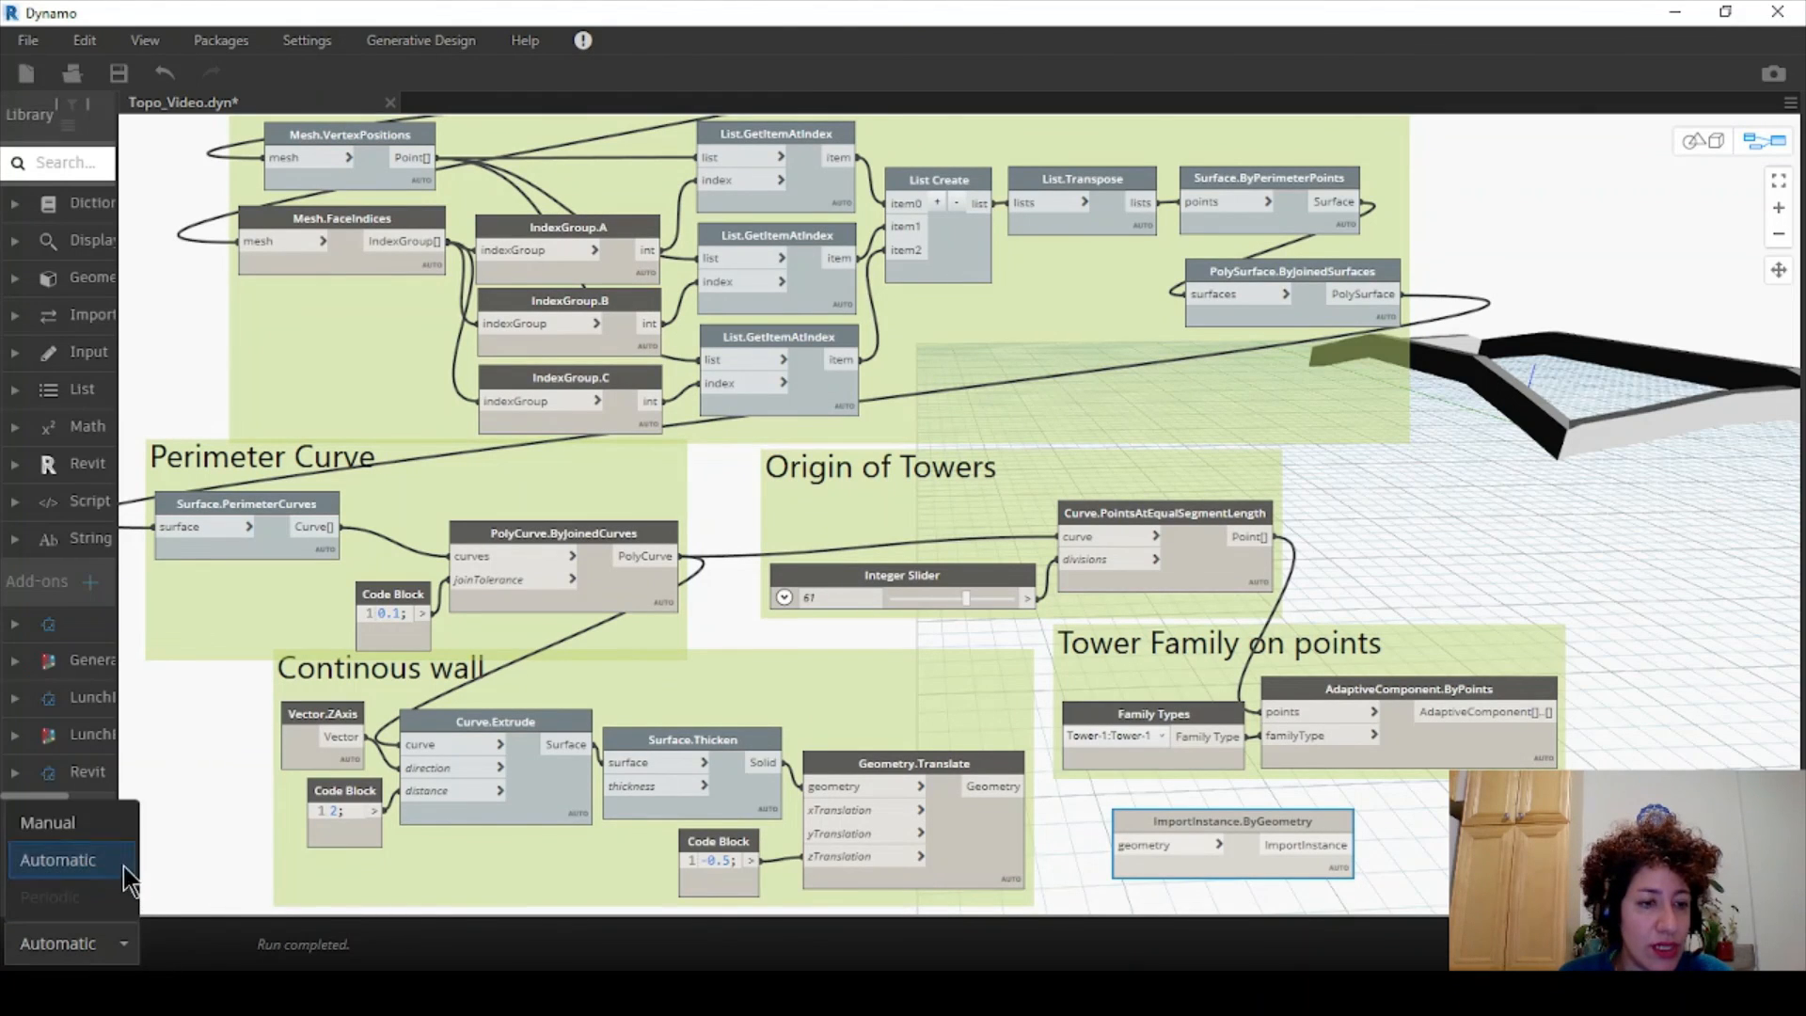
click(117, 824)
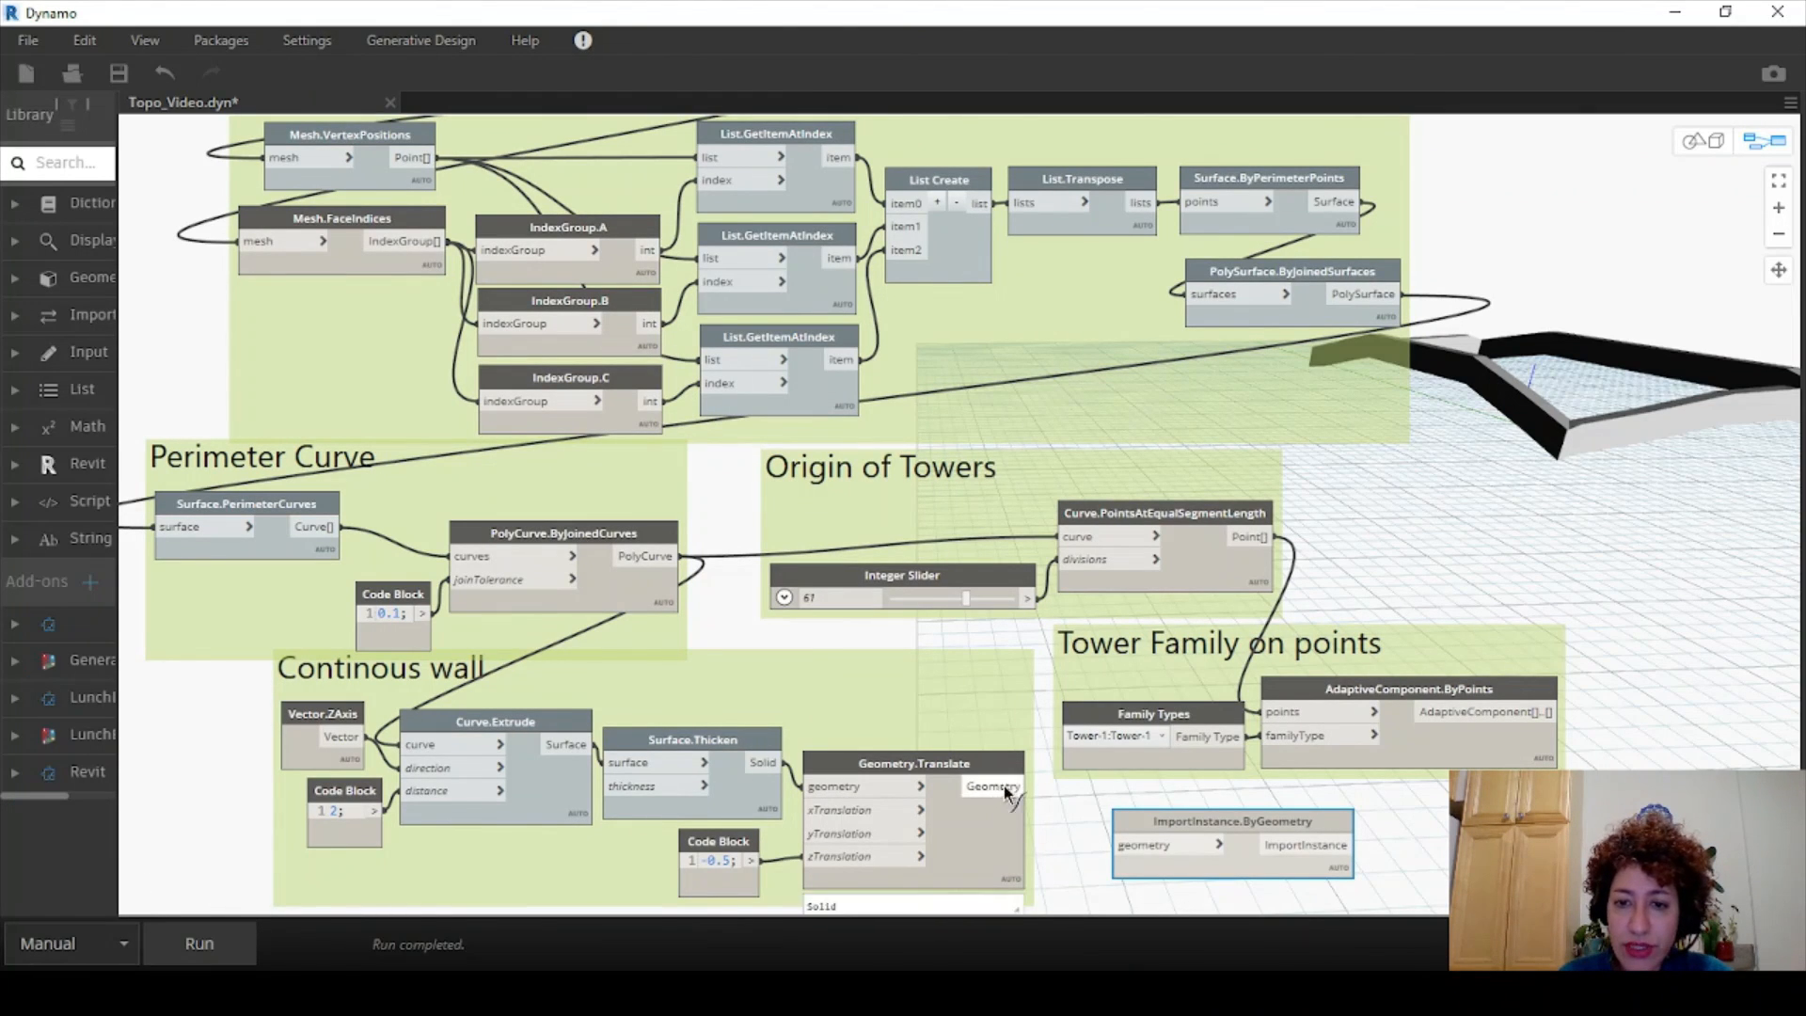
drag(1026, 786, 1118, 845)
click(169, 944)
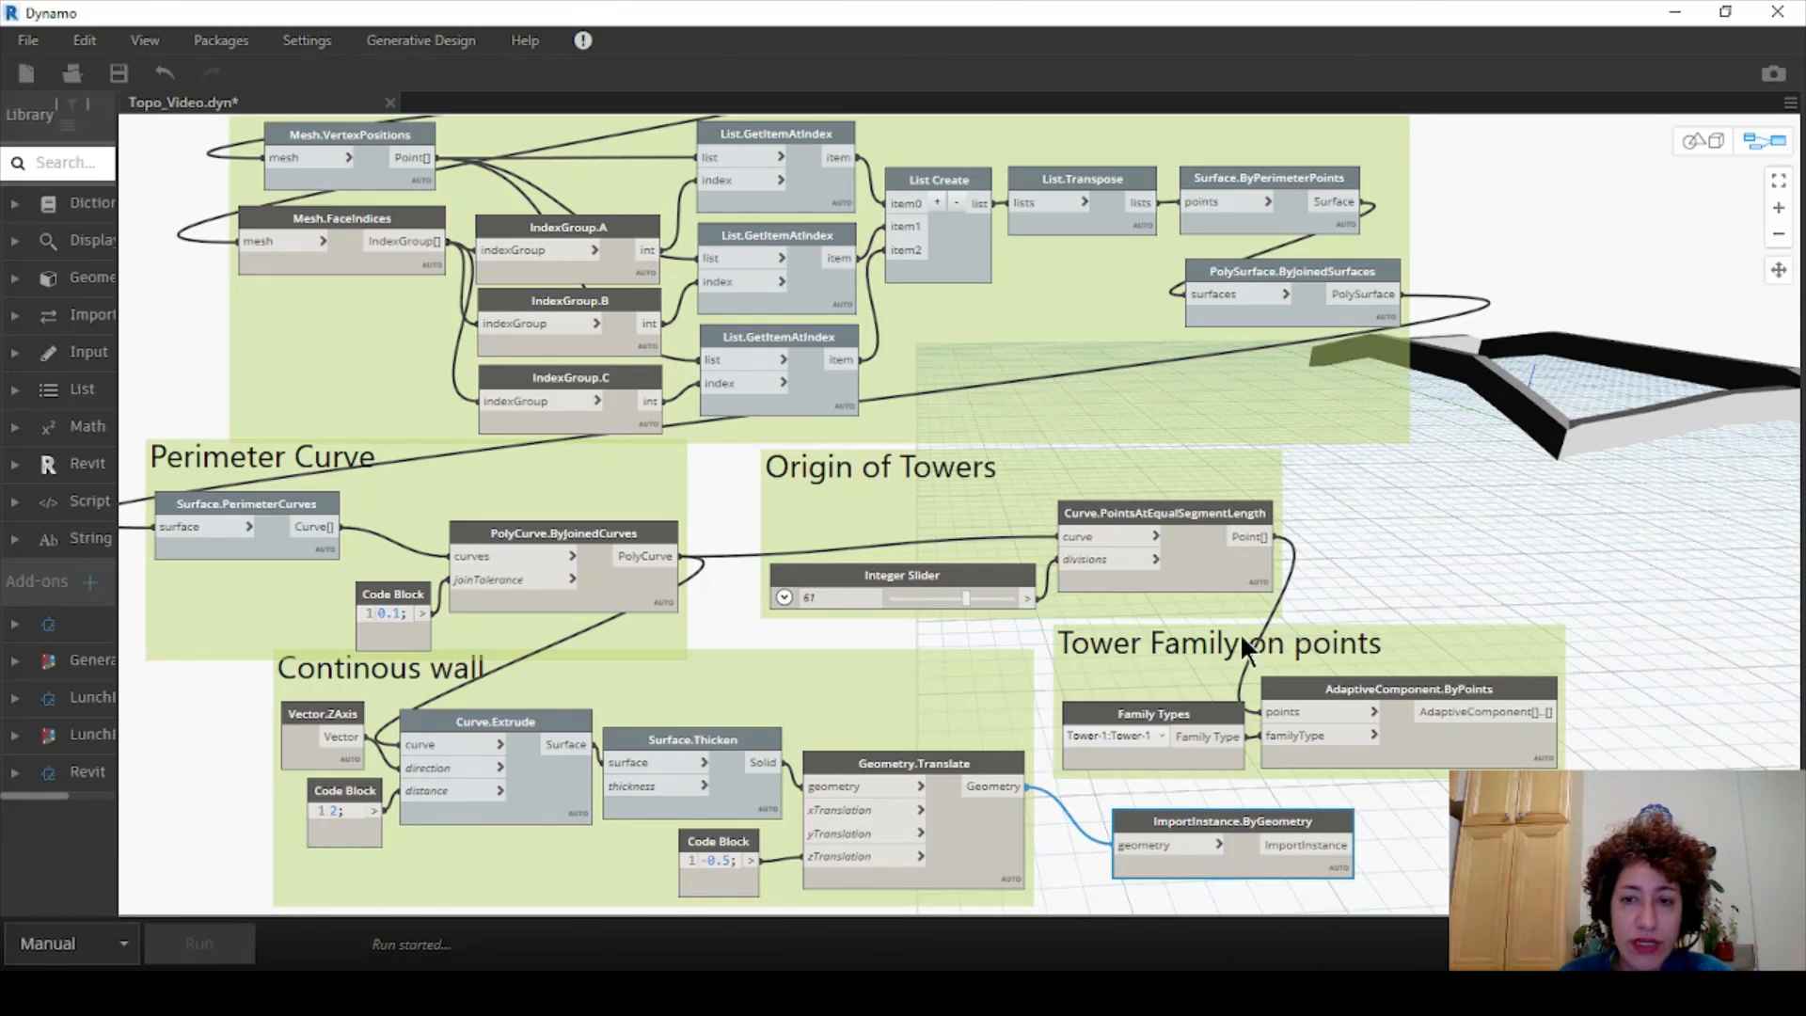
- Bring the imported Dynamo wall into view in Revit and select it
click(1725, 12)
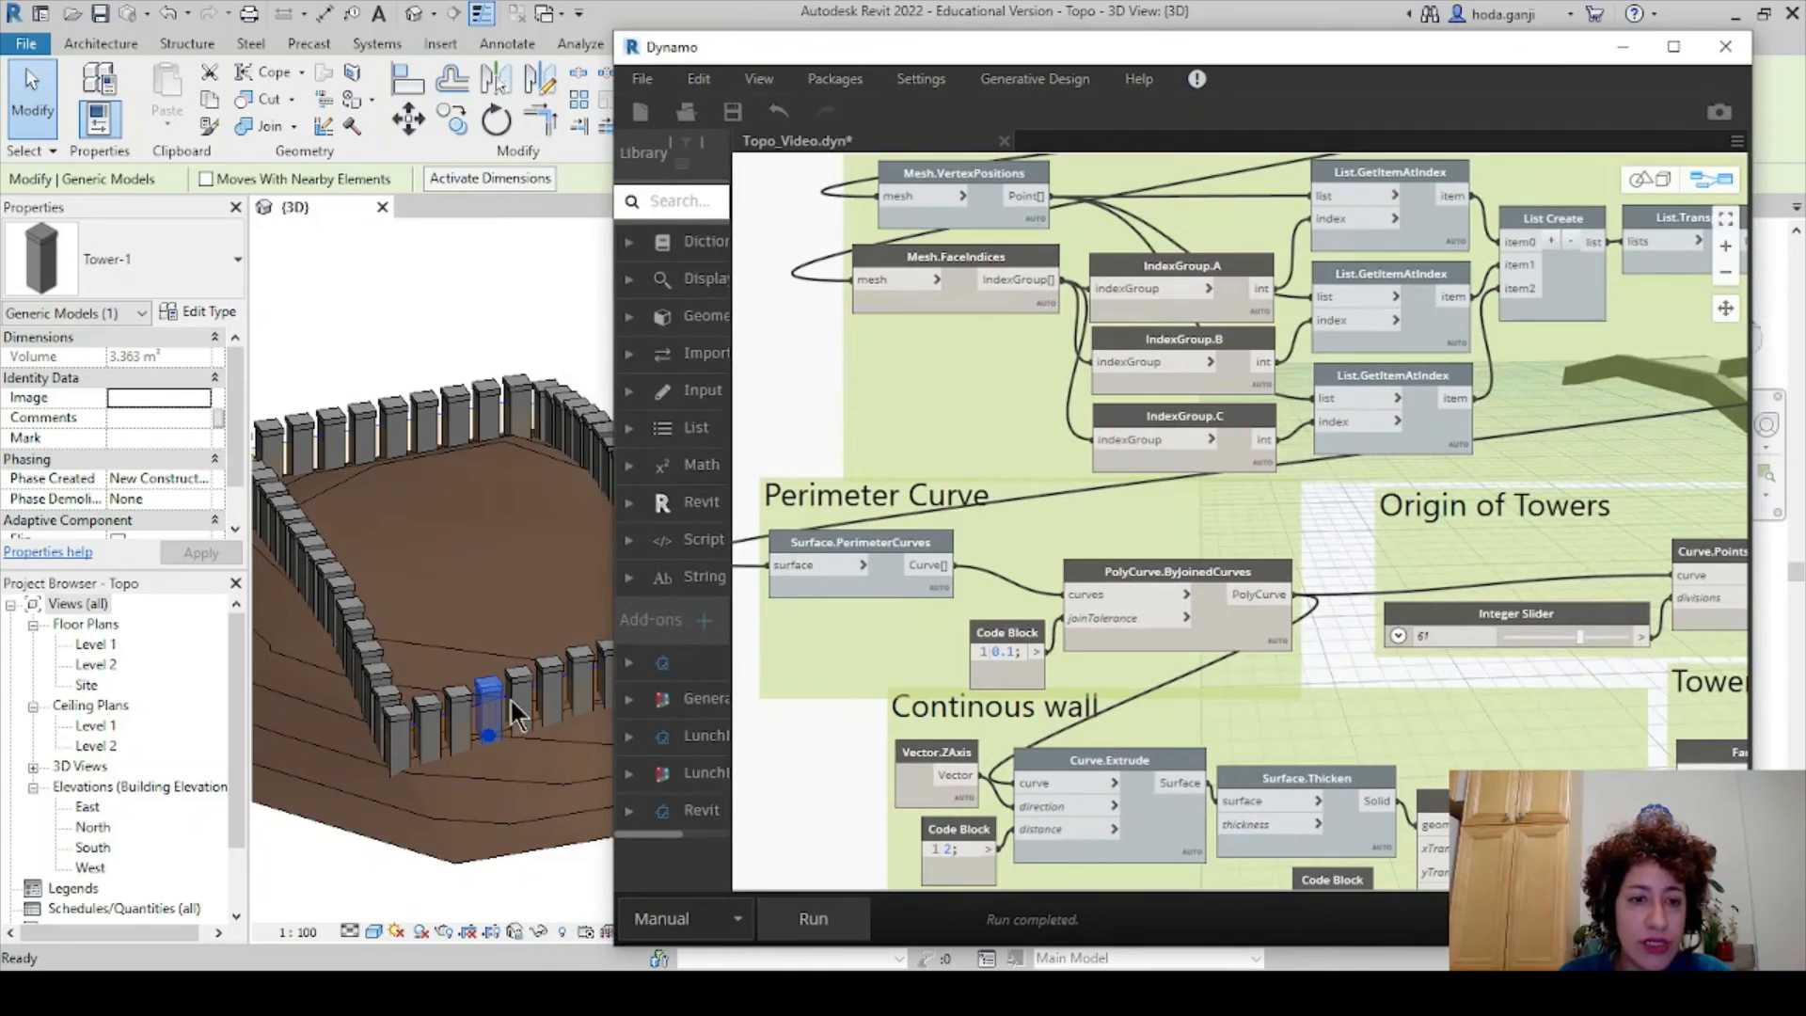
middle_drag(381, 804, 414, 706)
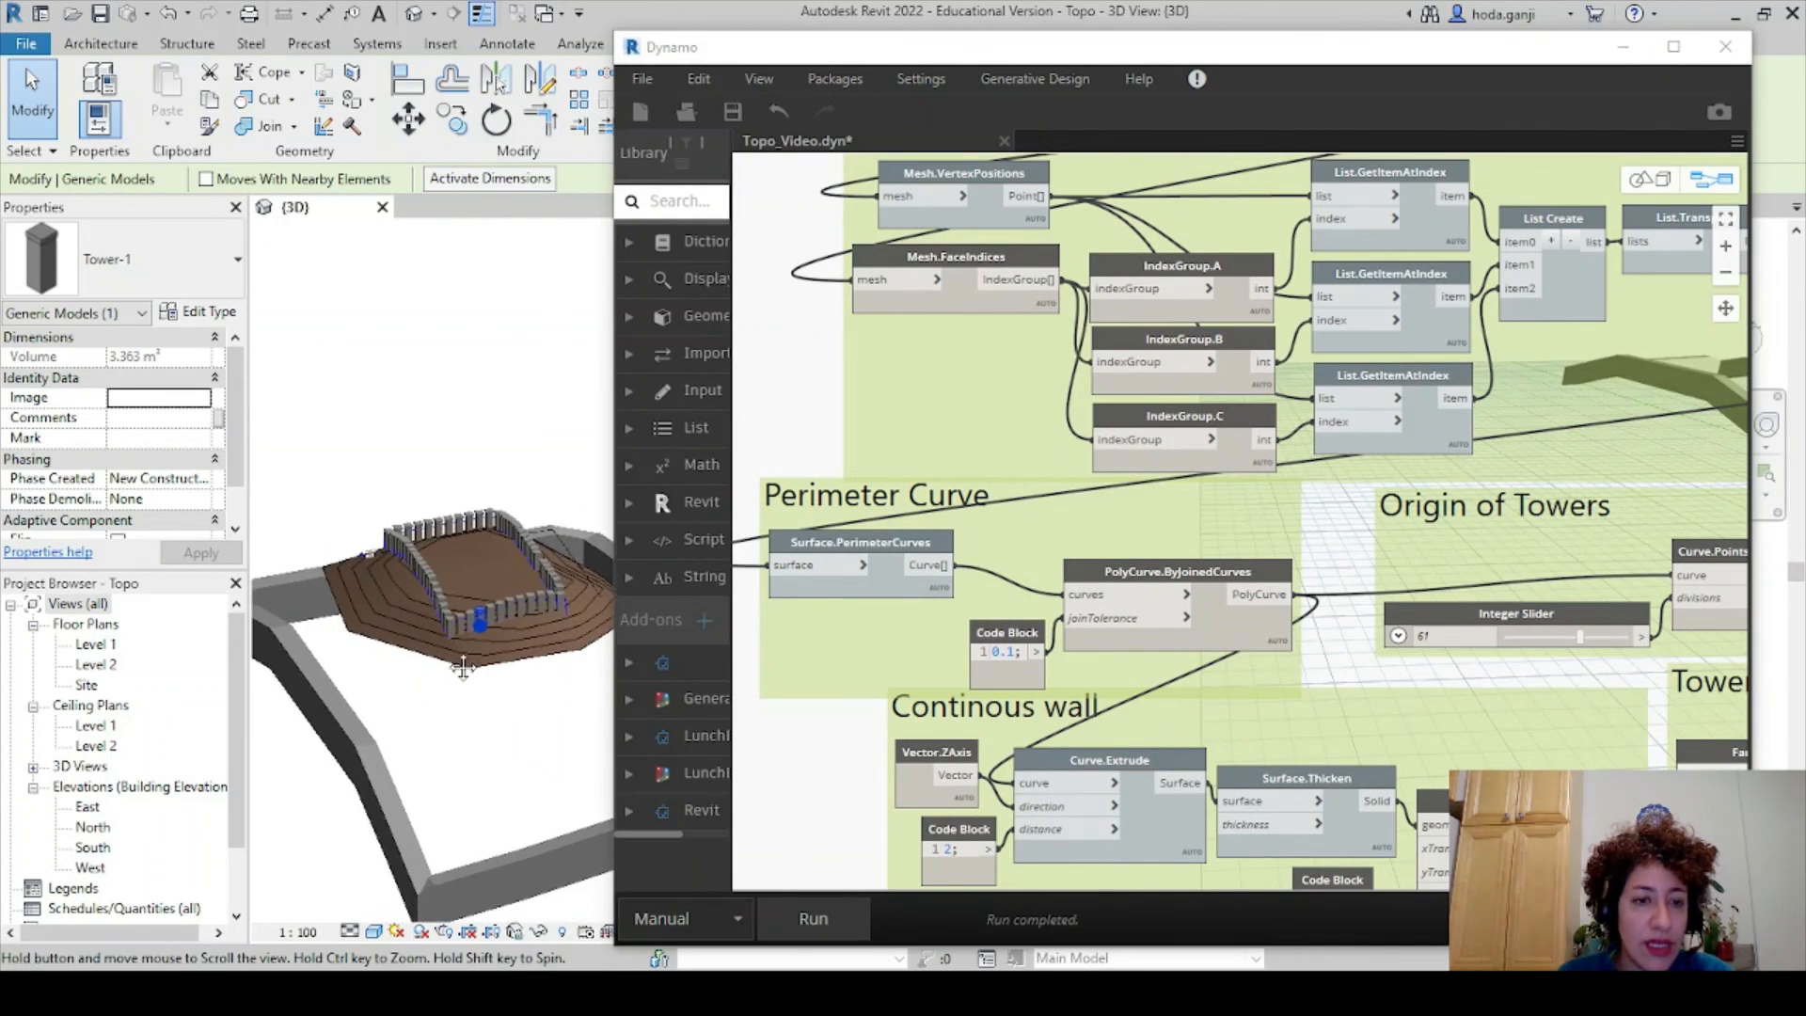
scroll(395, 719, down, 1)
scroll(376, 725, up, 1)
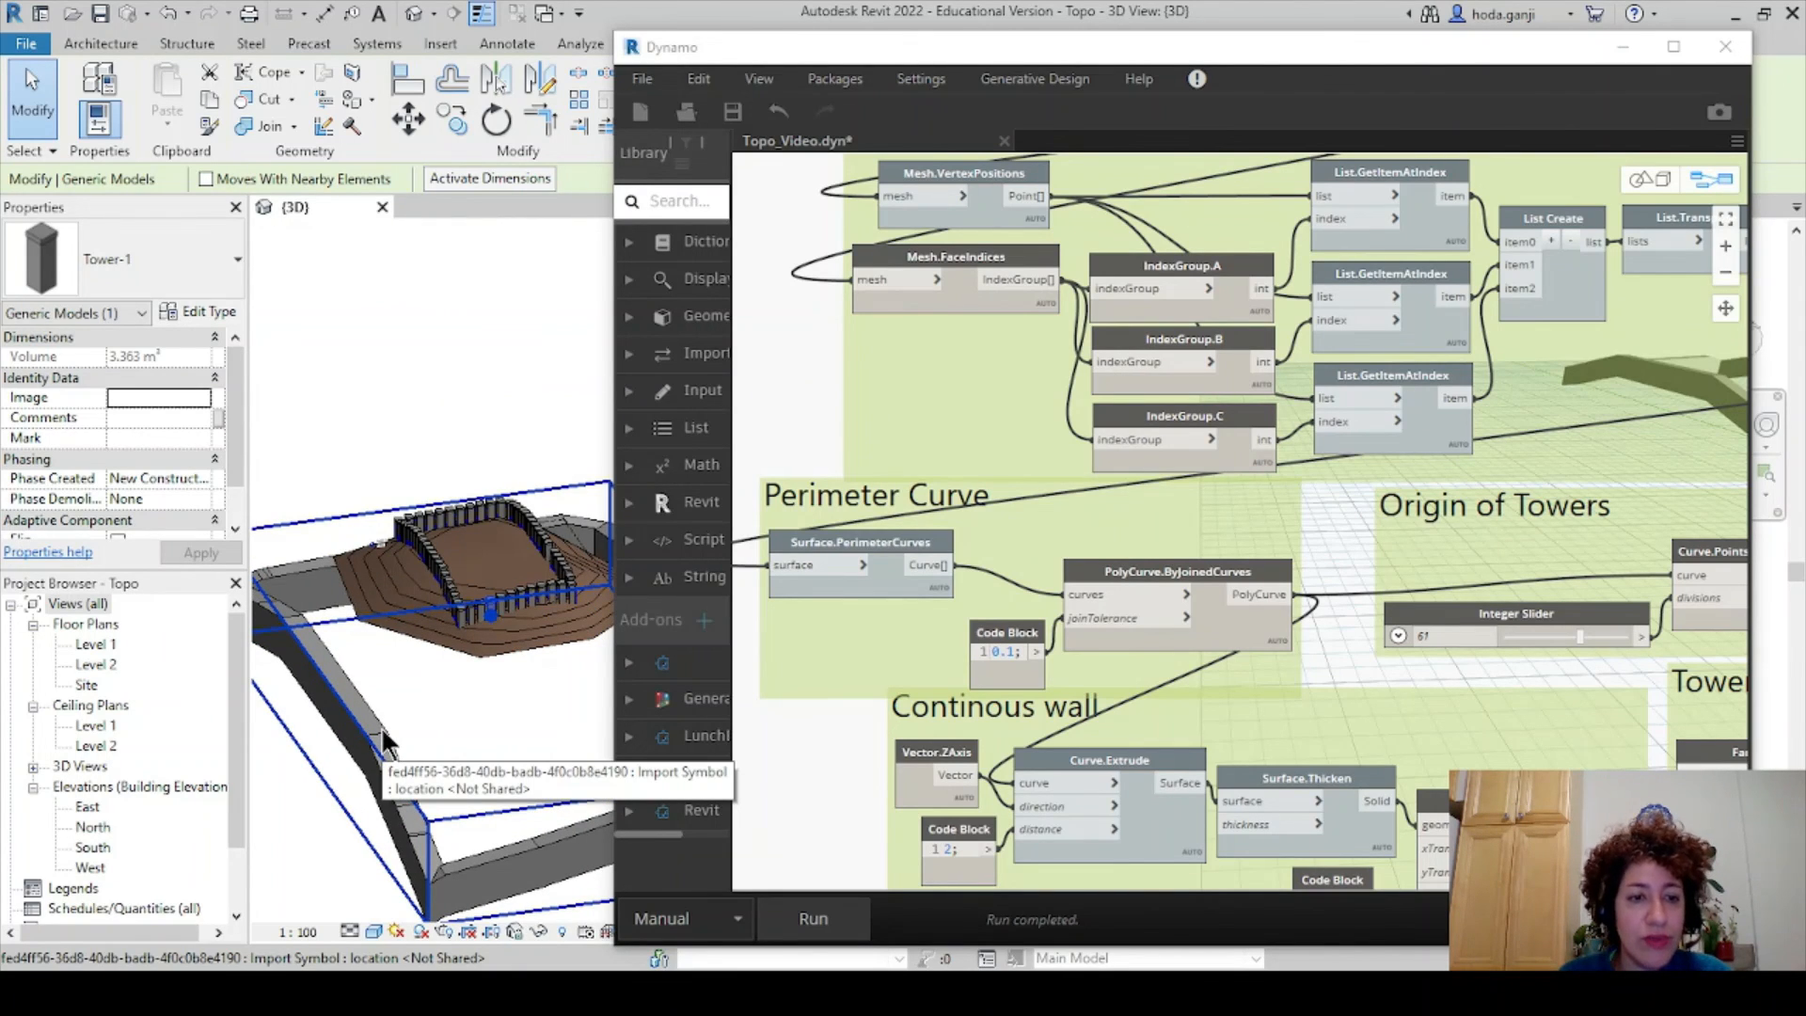
click(381, 726)
- Set the imported wall's type Scale Factor to .3048
click(218, 311)
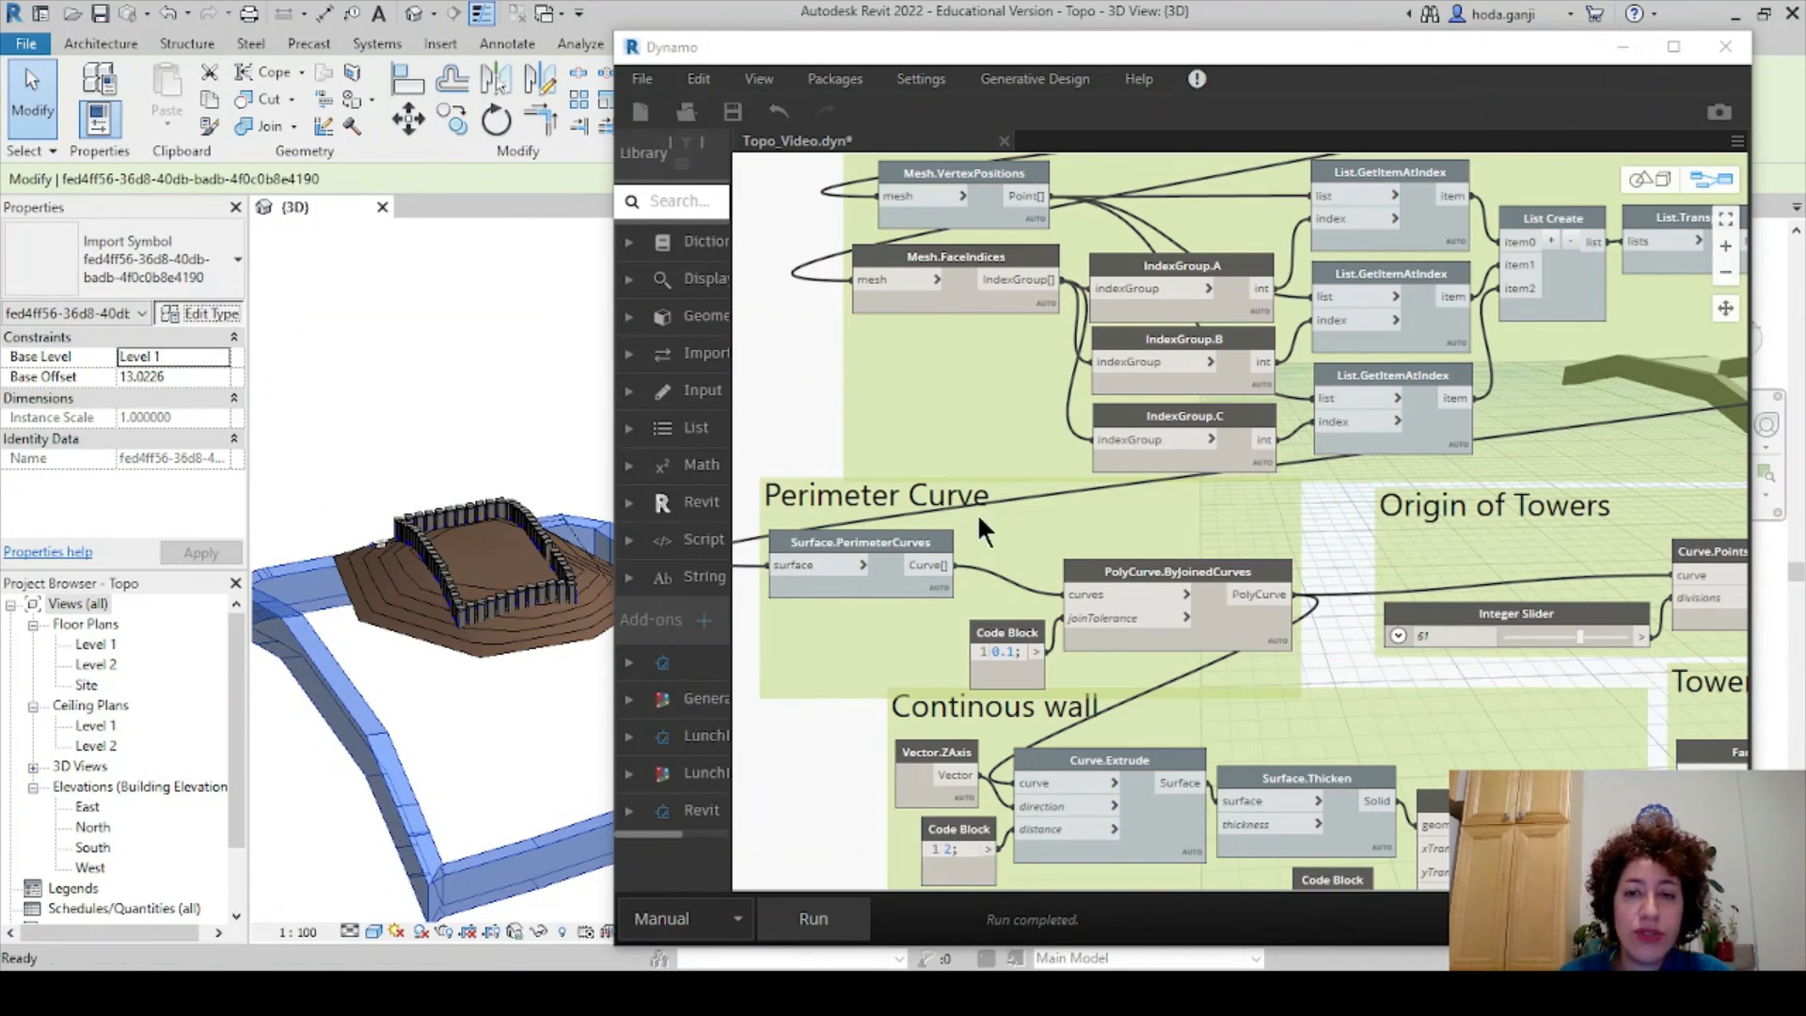
drag(841, 59, 542, 171)
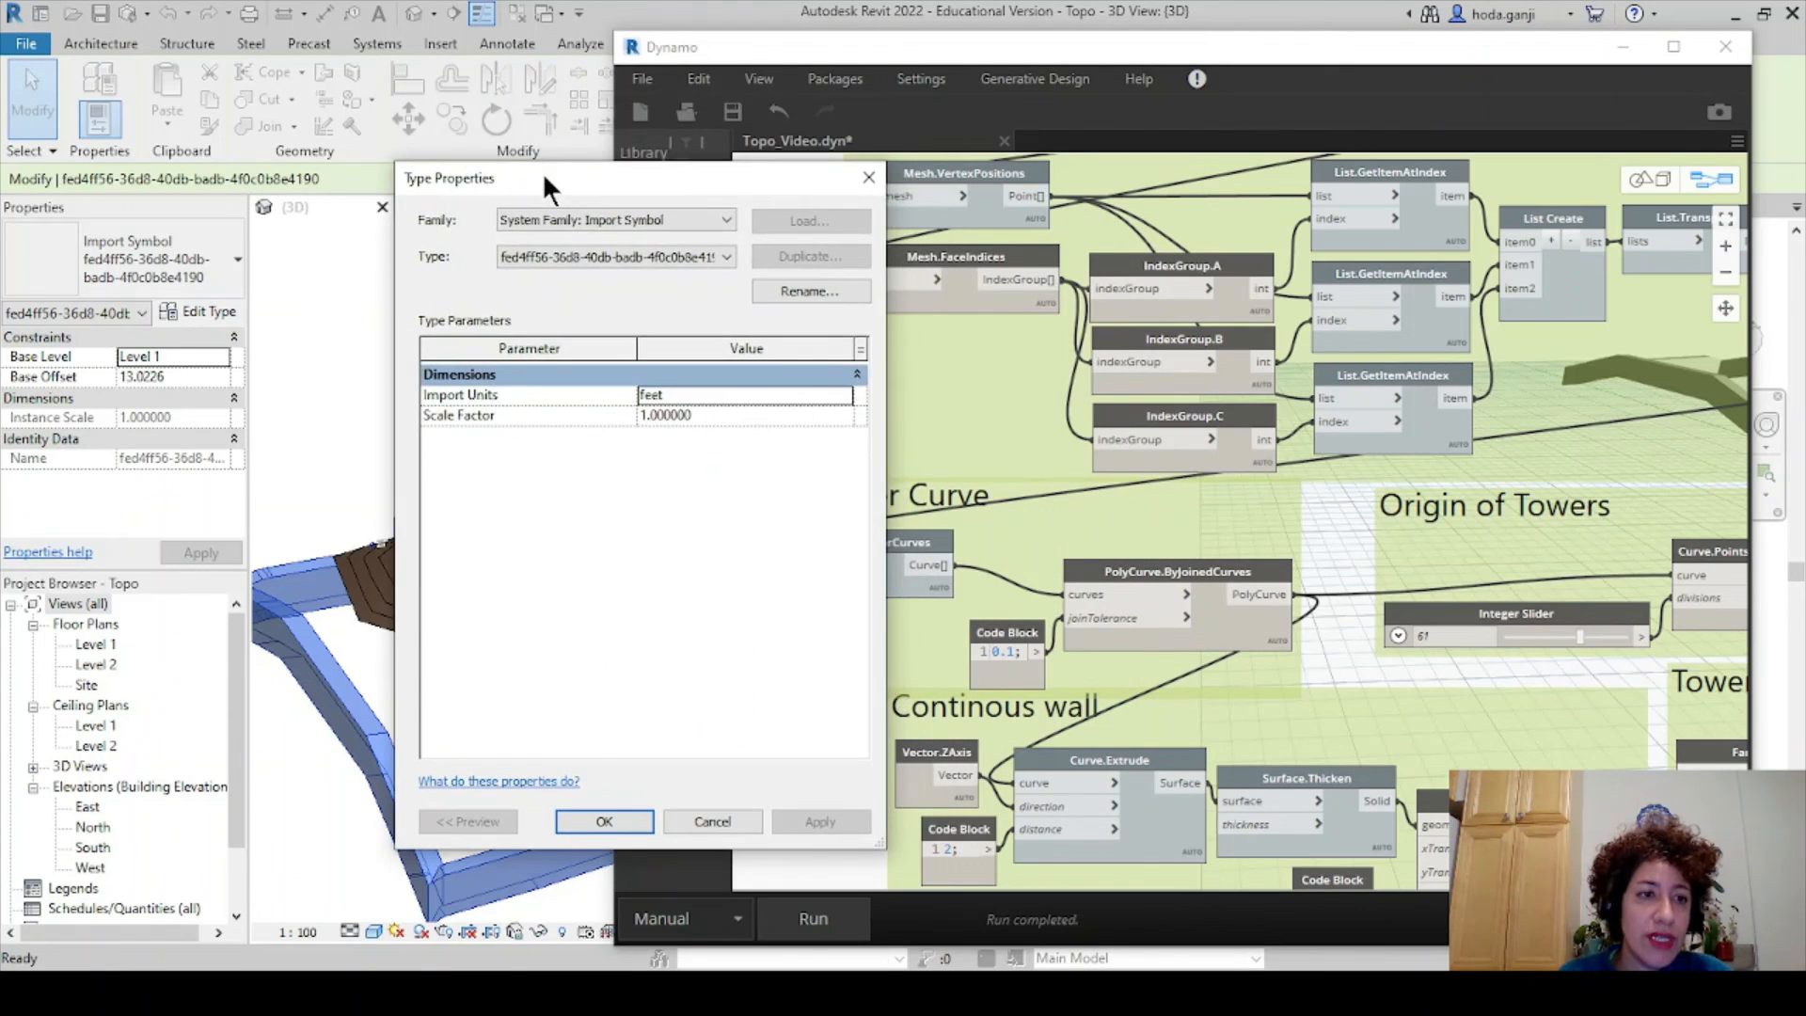
click(775, 414)
text(.3048)
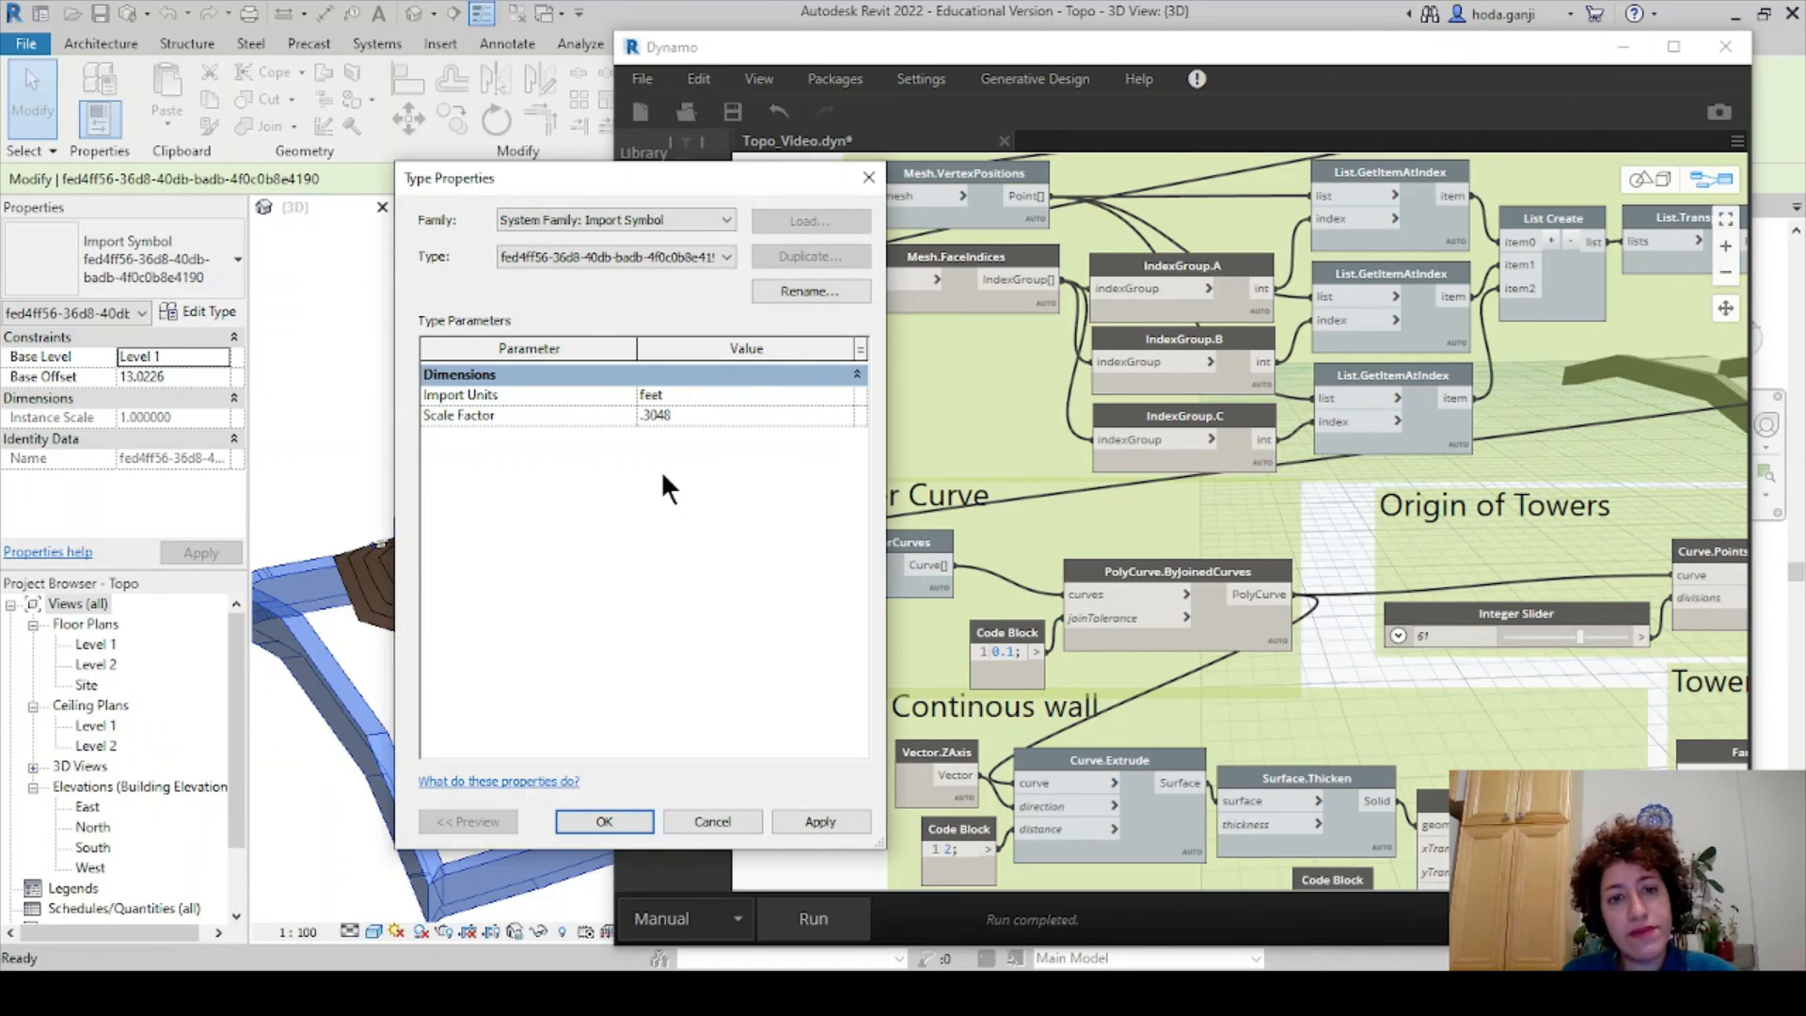
click(605, 821)
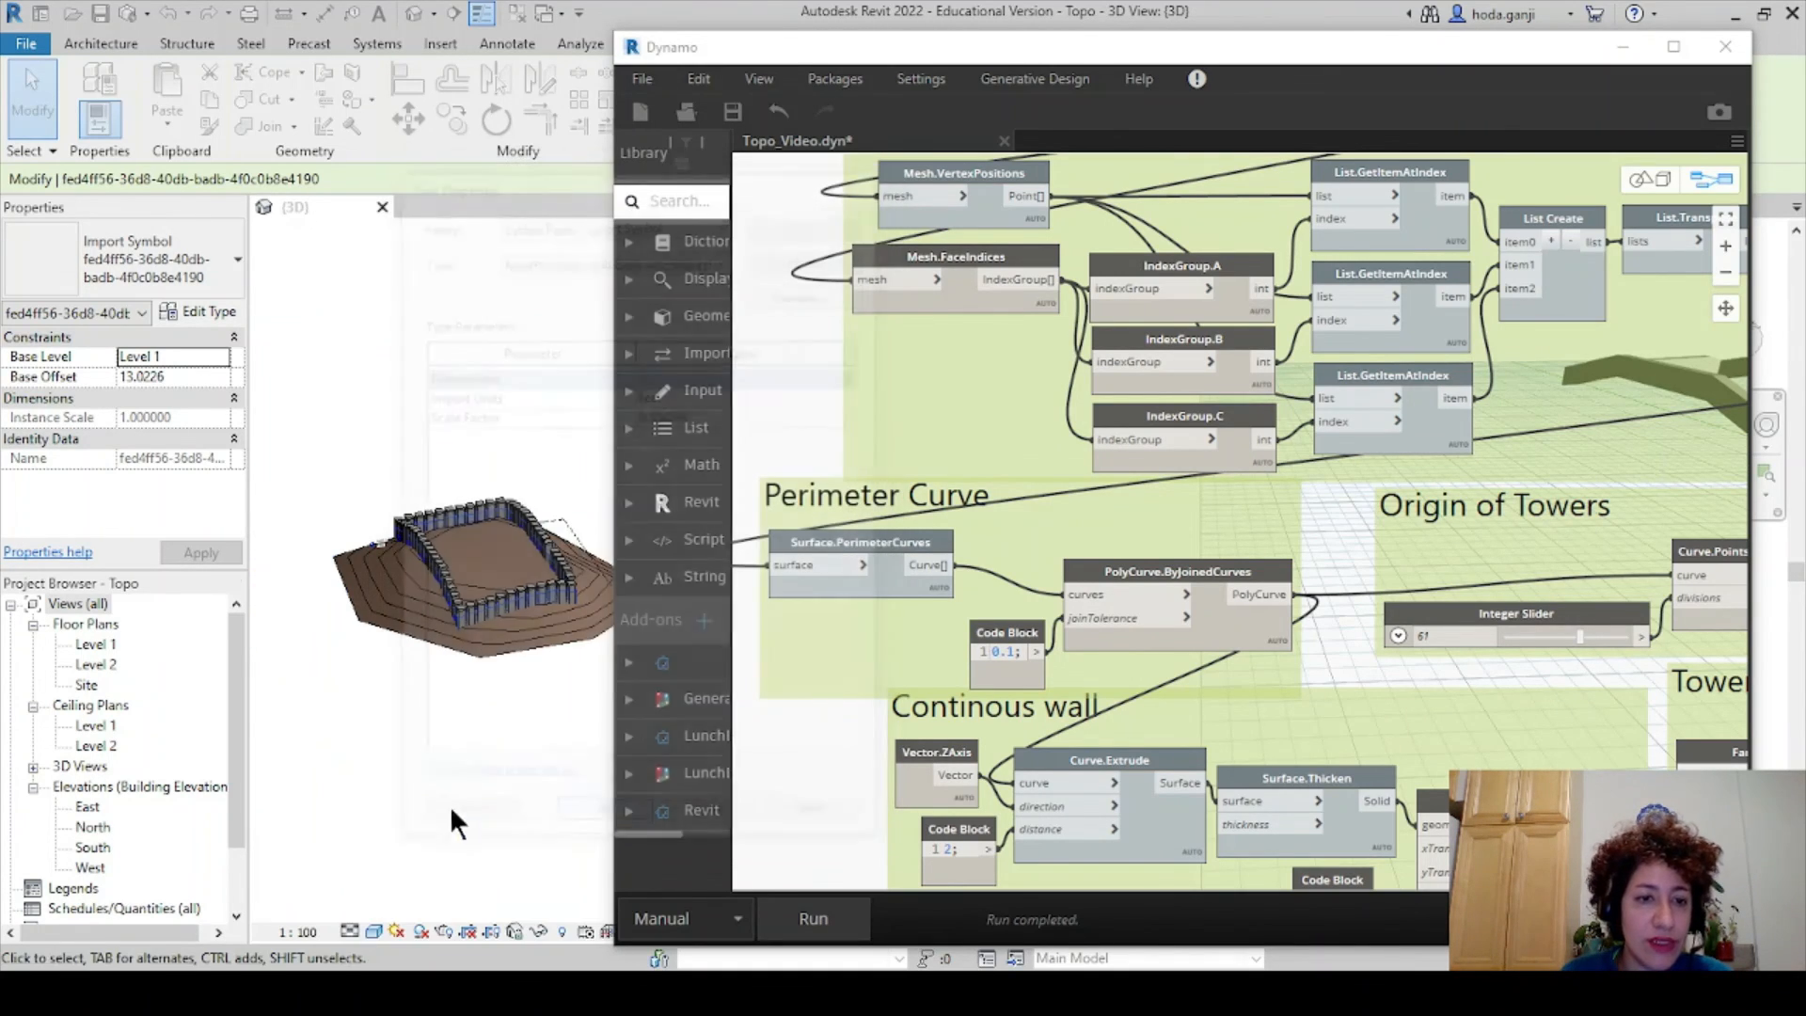
- Deselect the wall and save the Topo_Video Dynamo graph with Ctrl+S
click(524, 699)
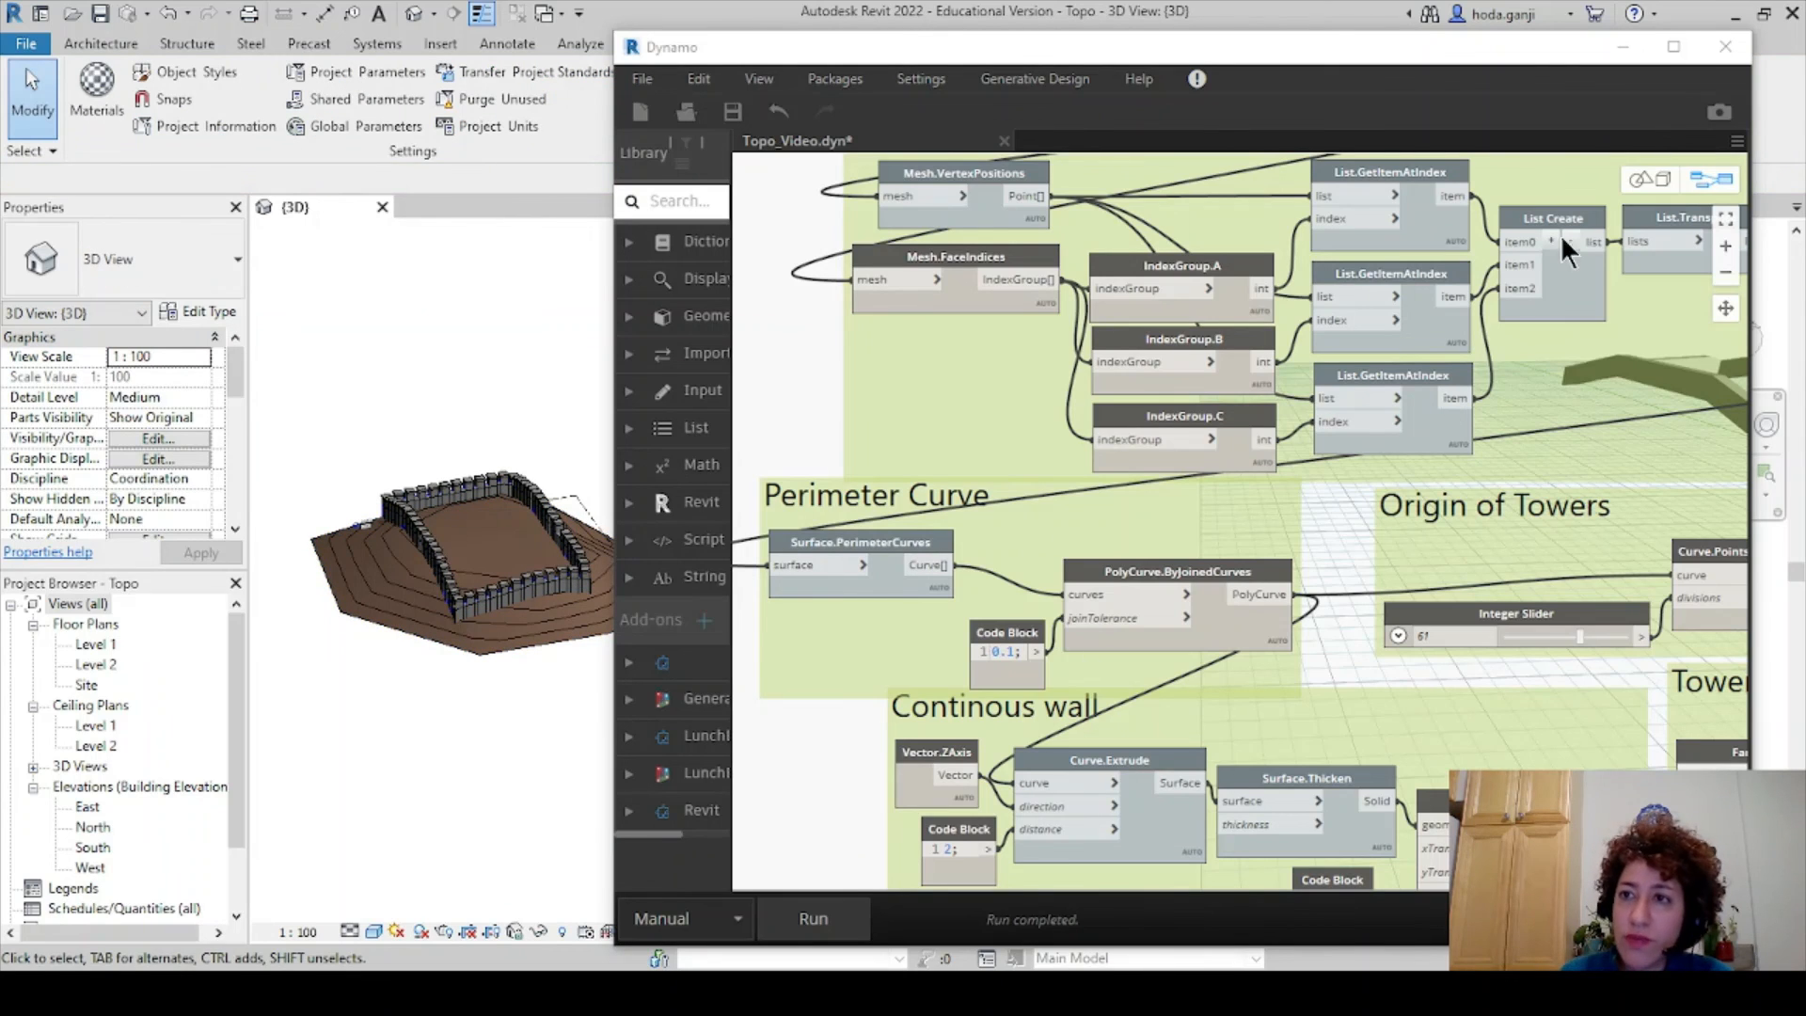
click(821, 374)
key(ctrl+s)
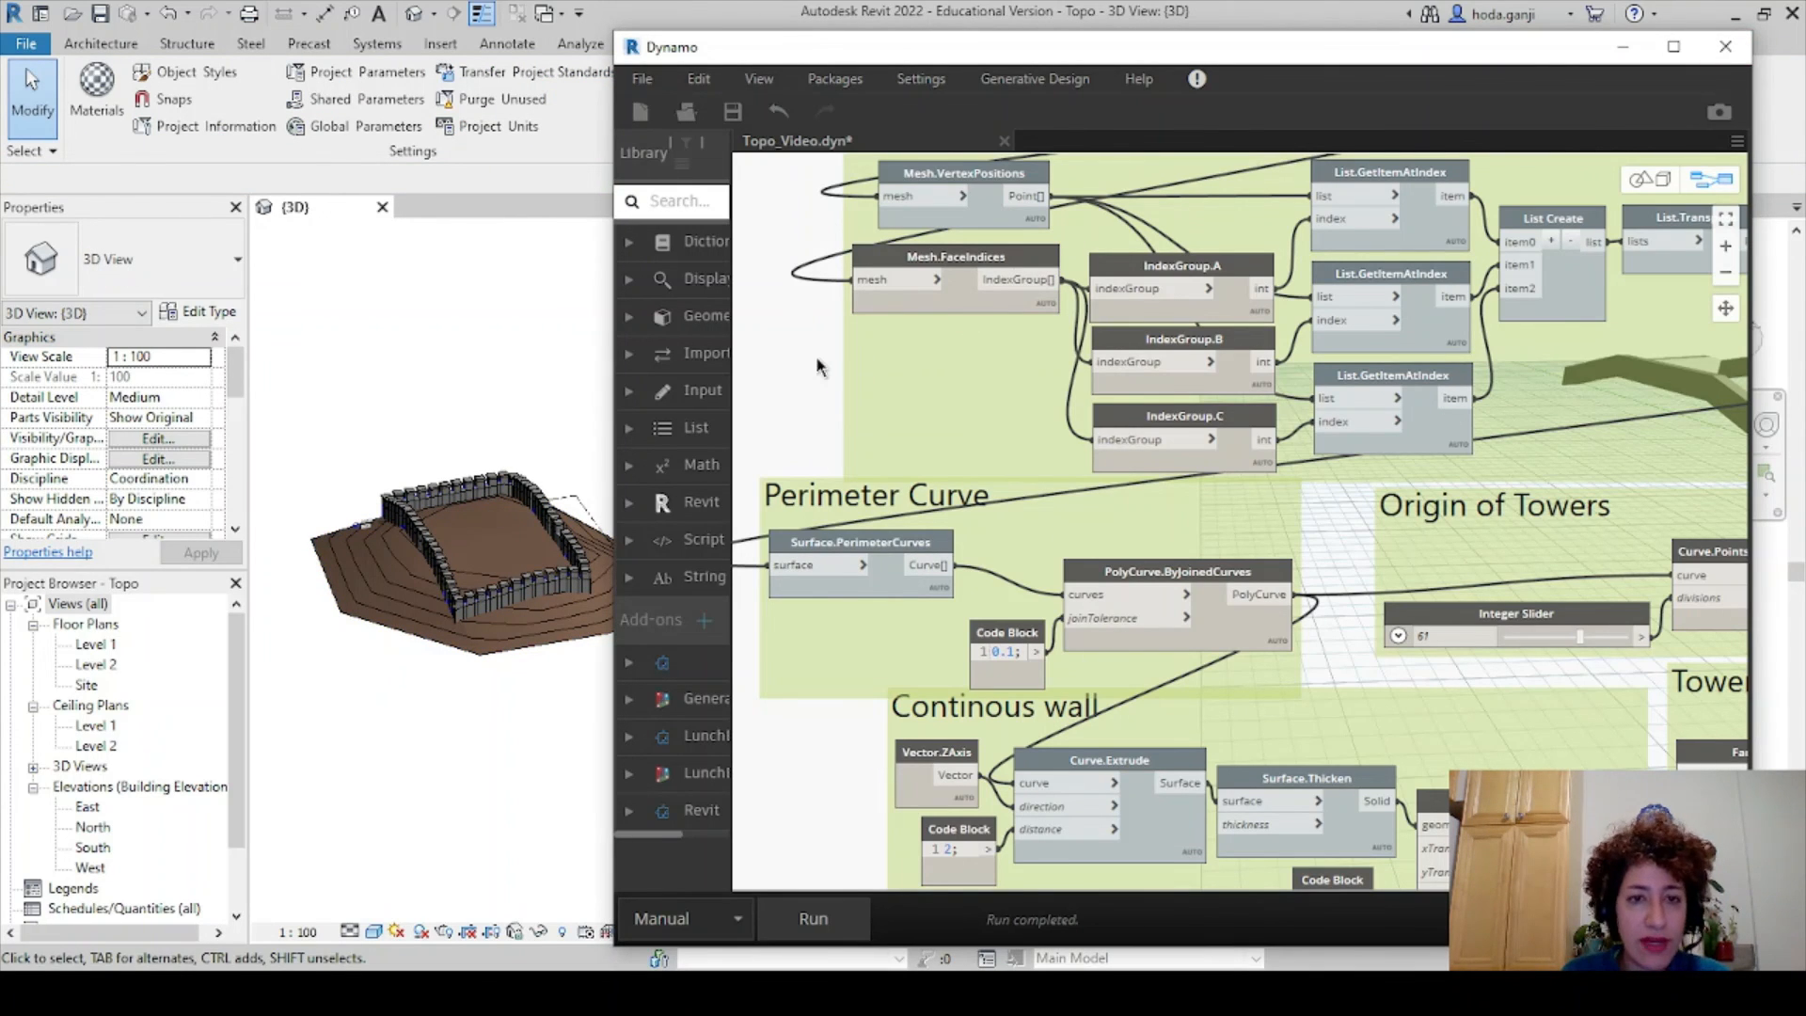
- Zoom and center the walled, tower-ringed topography in Revit's Topo 3D view
click(525, 685)
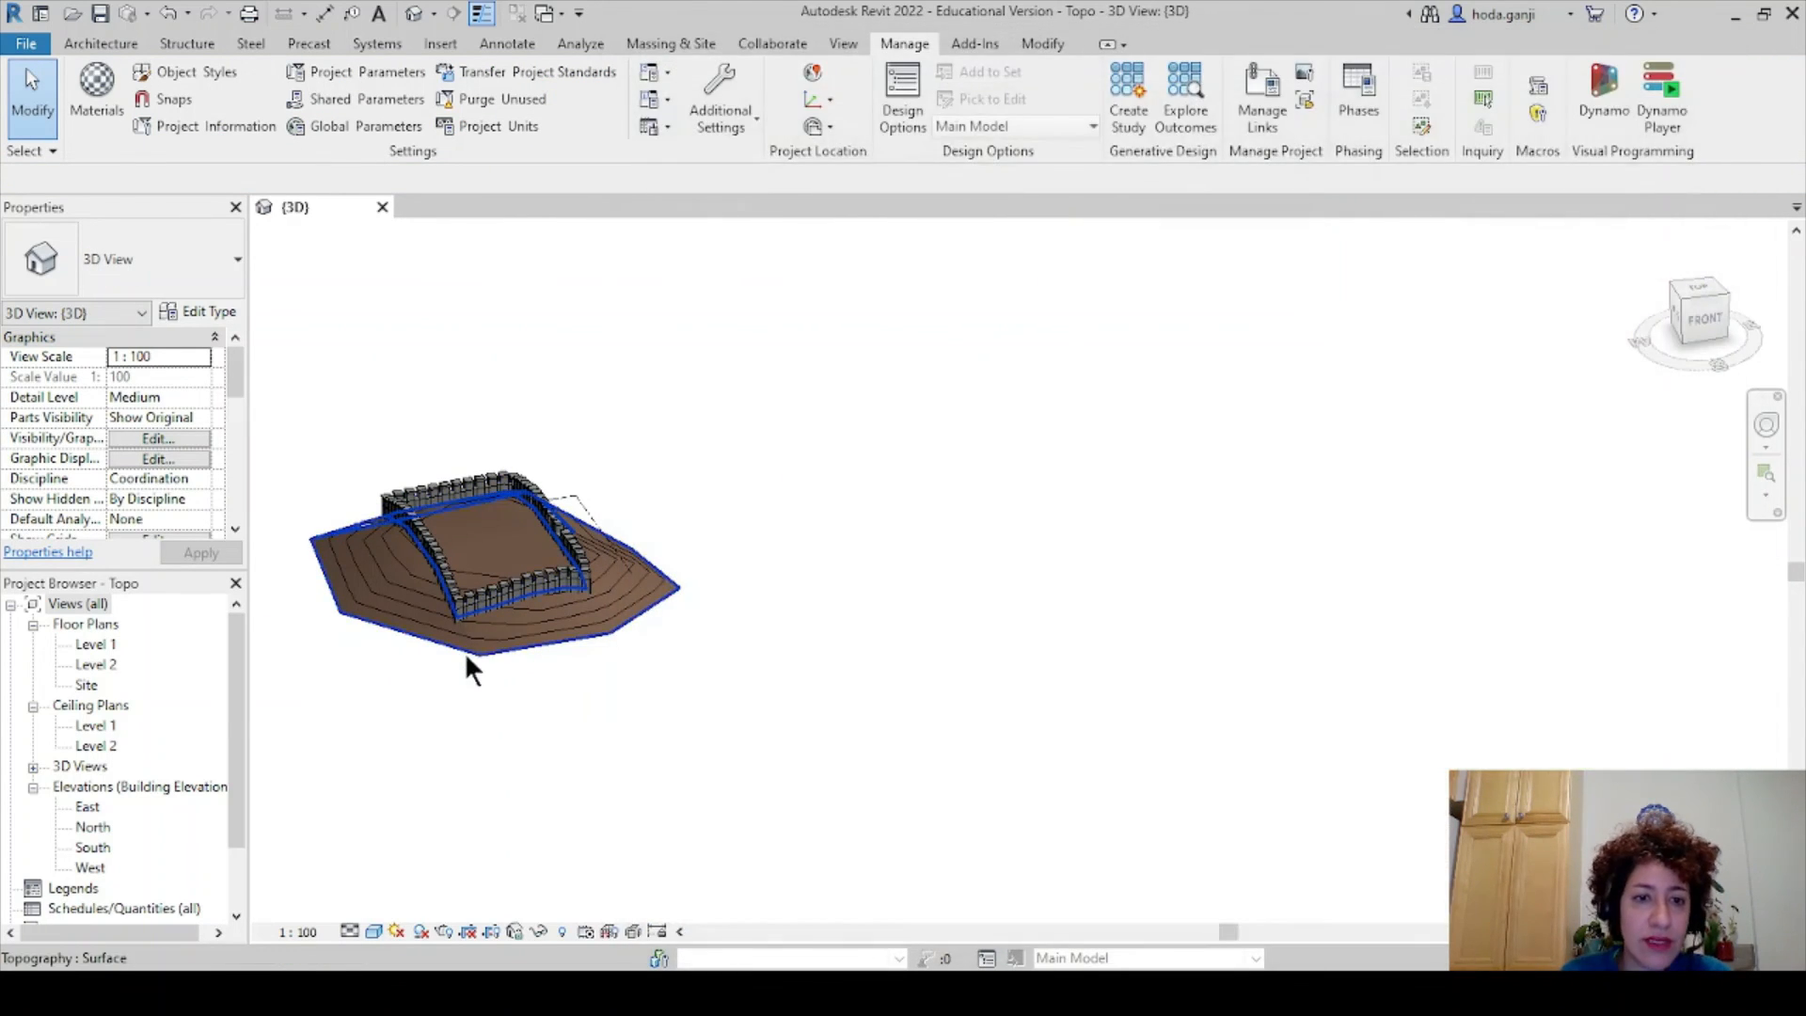
scroll(461, 644, up, 5)
middle_drag(647, 773, 824, 898)
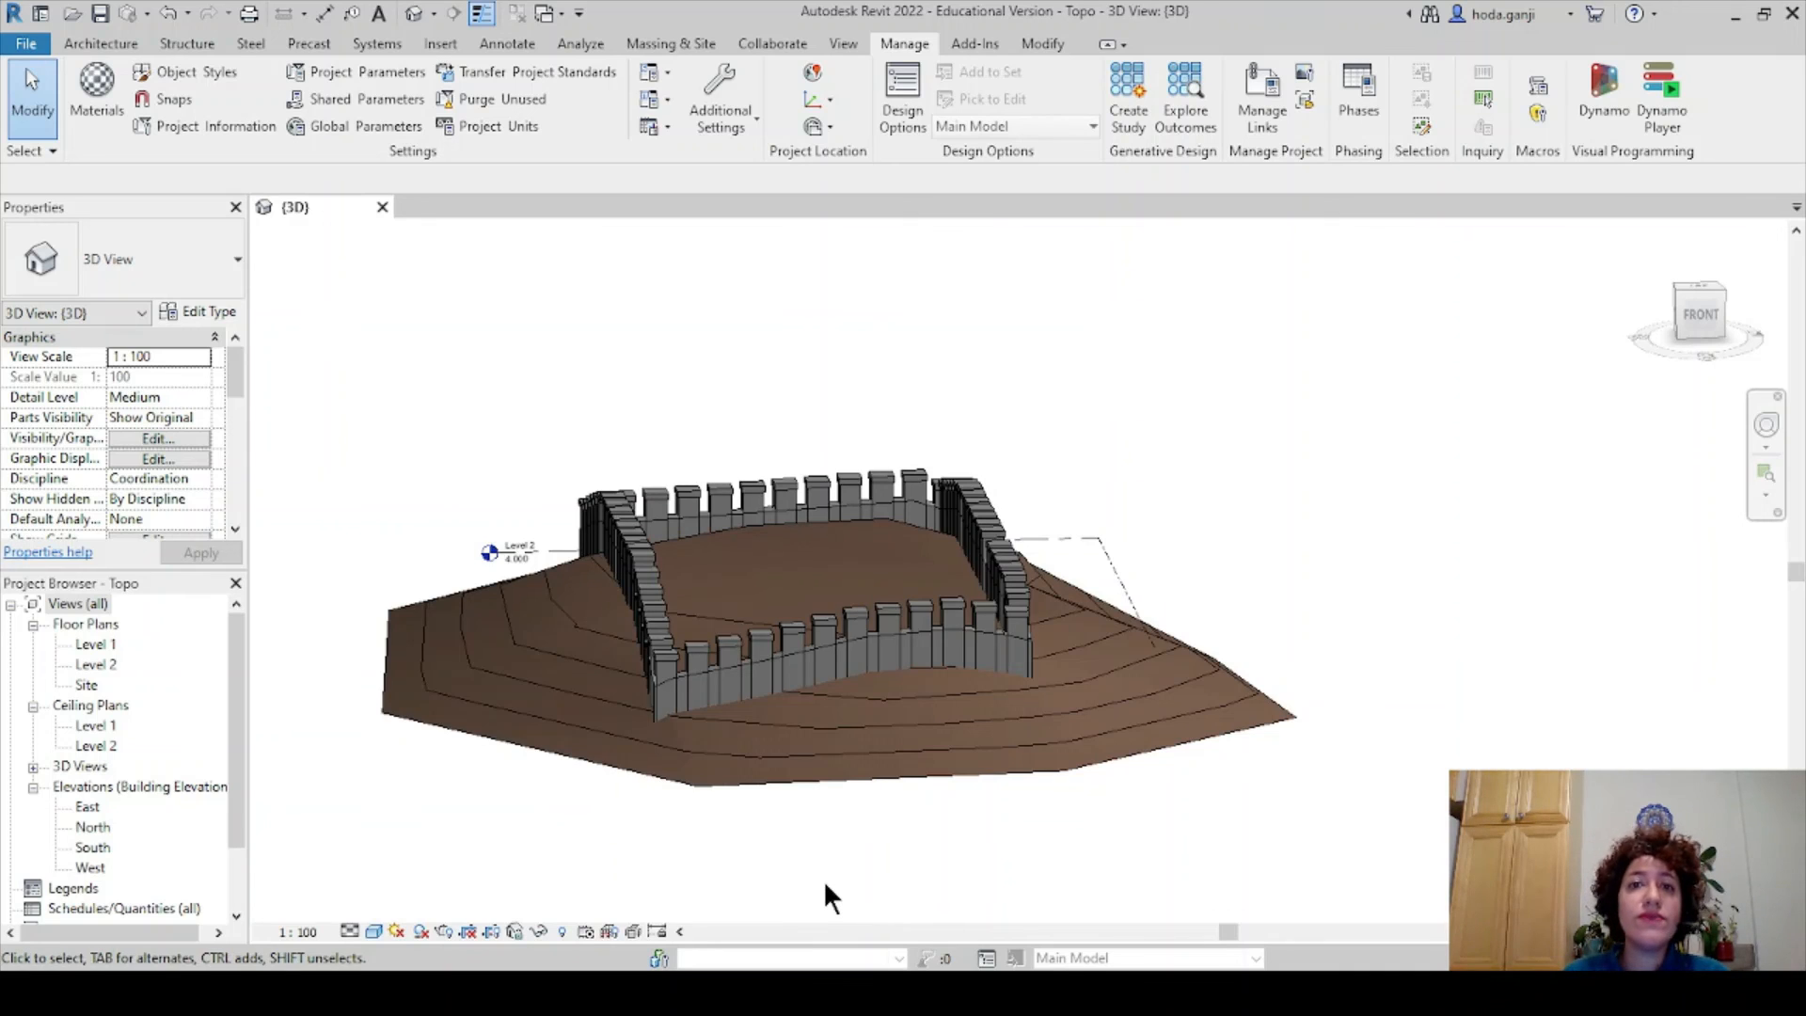